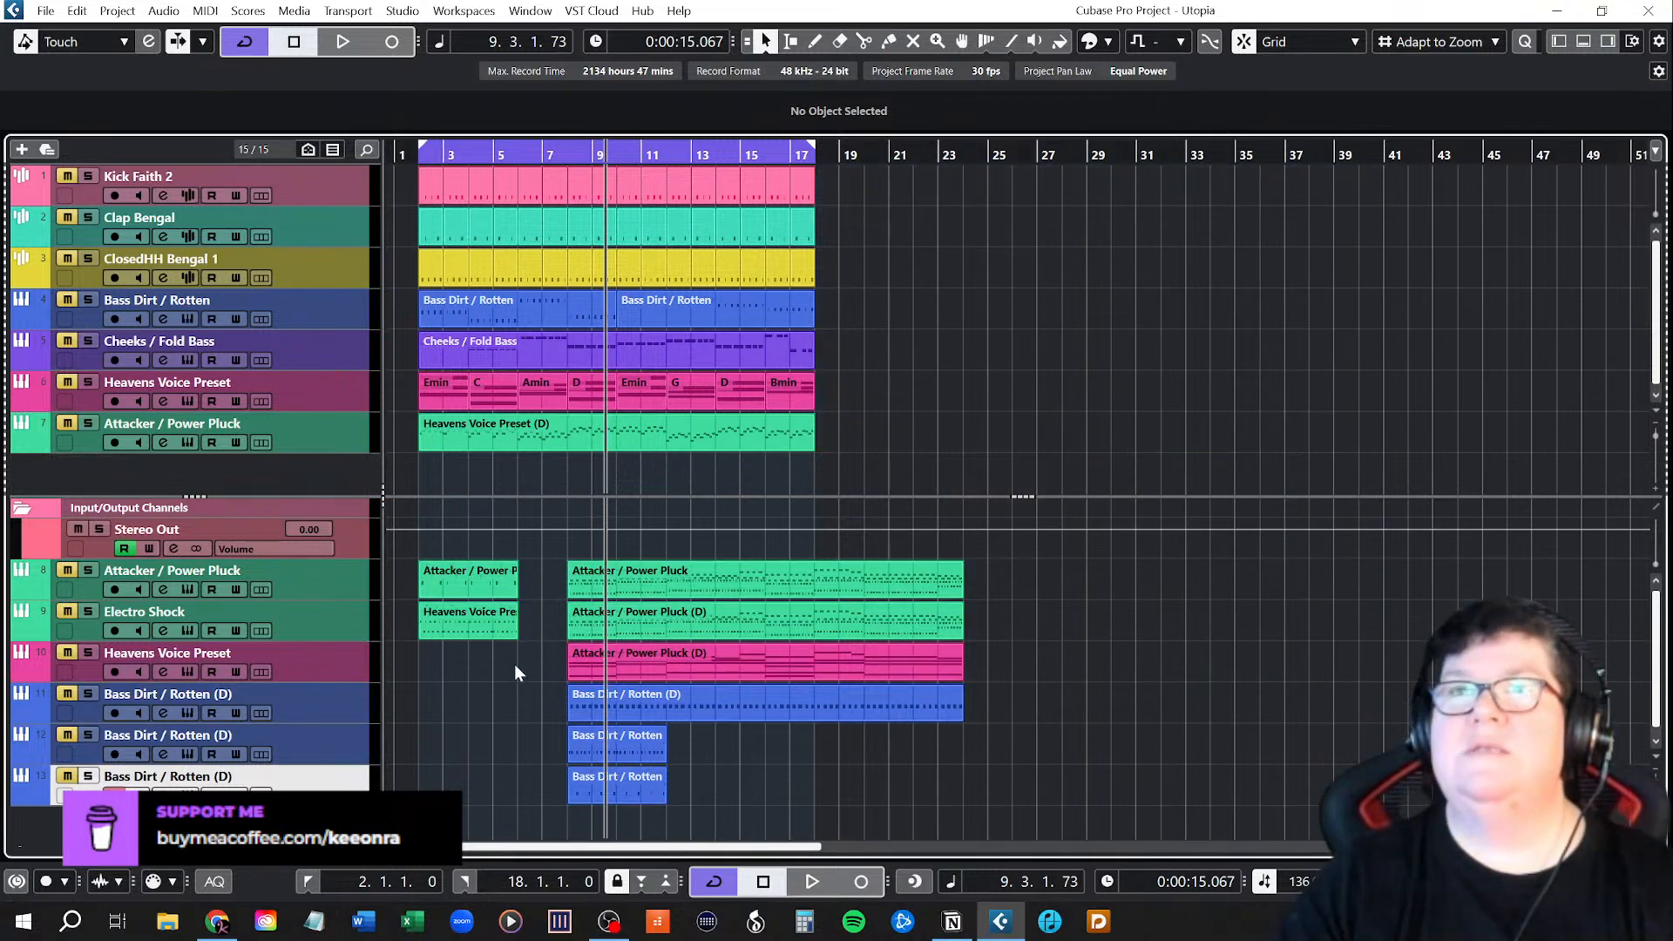
Unmute the seven upper tracks, from Kick Faith 2 to Attacker / Power Pluck, and play the arrangement from bar 2 into bar 17.
key("h")
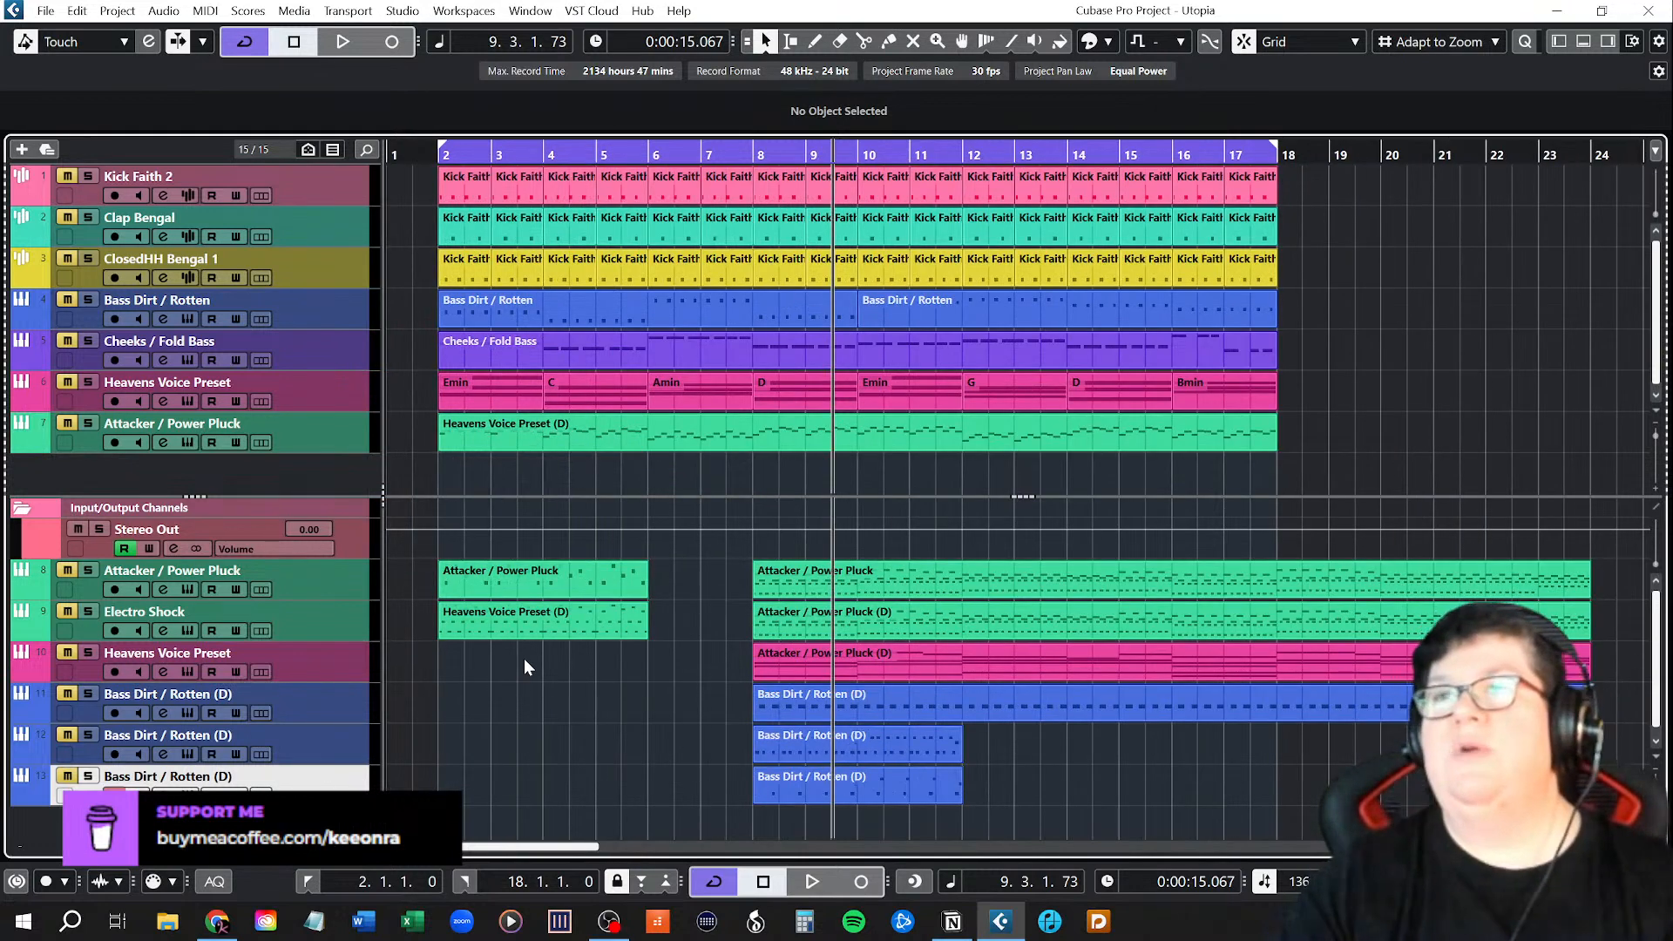
left_click(69, 175)
left_click(67, 218)
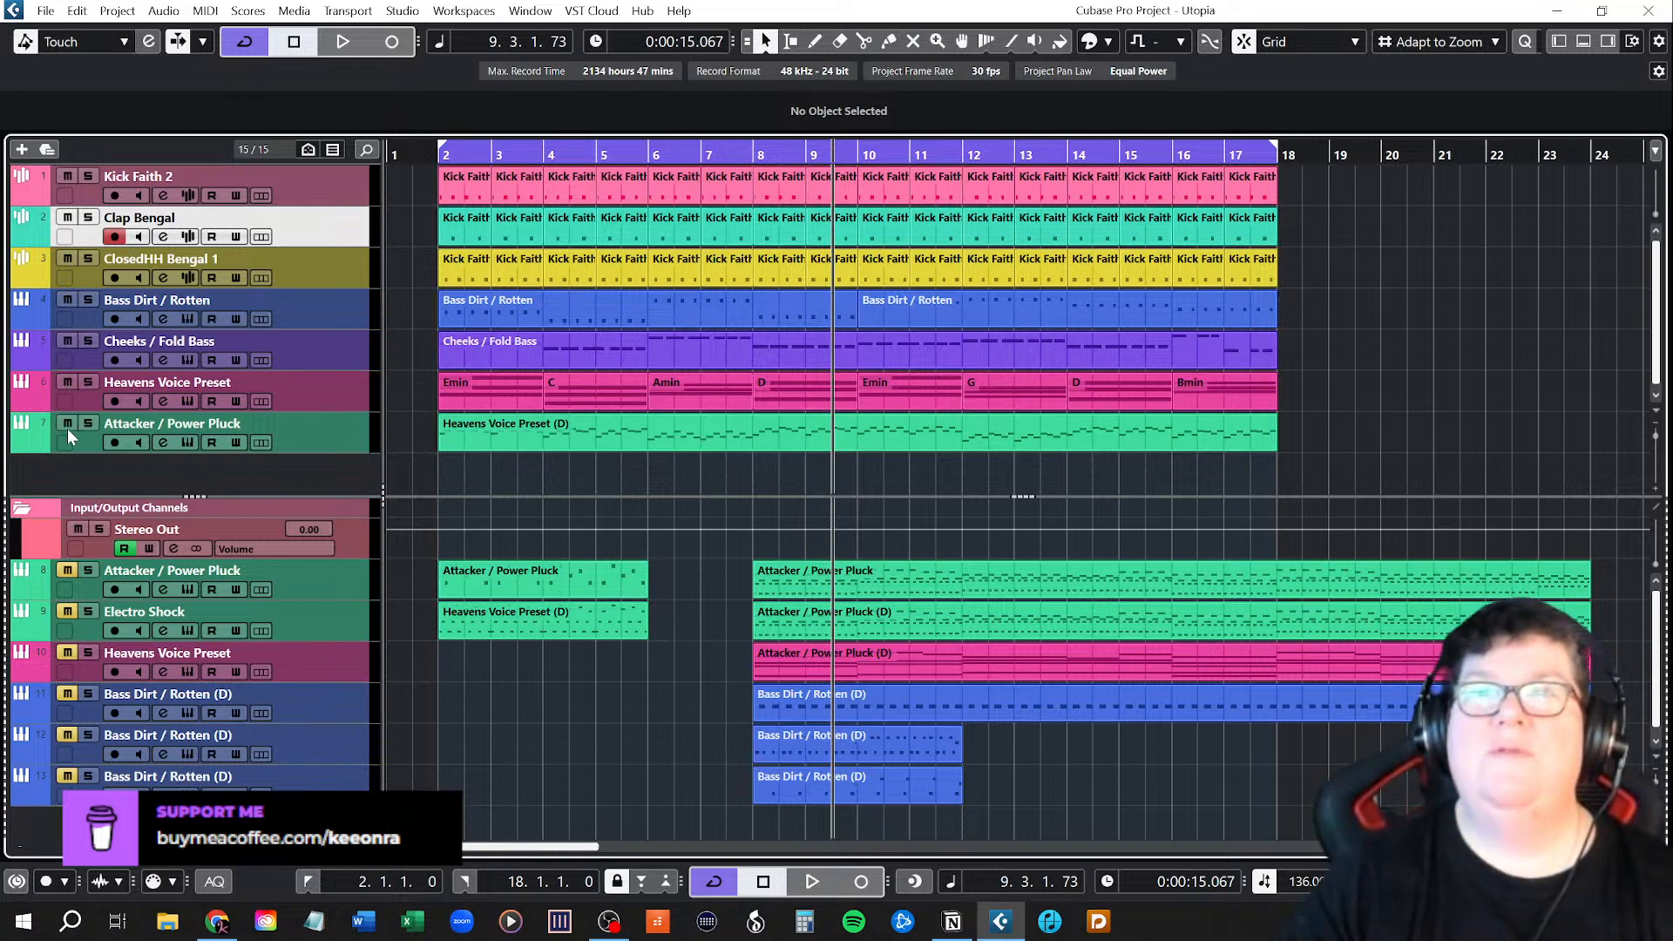
key("1")
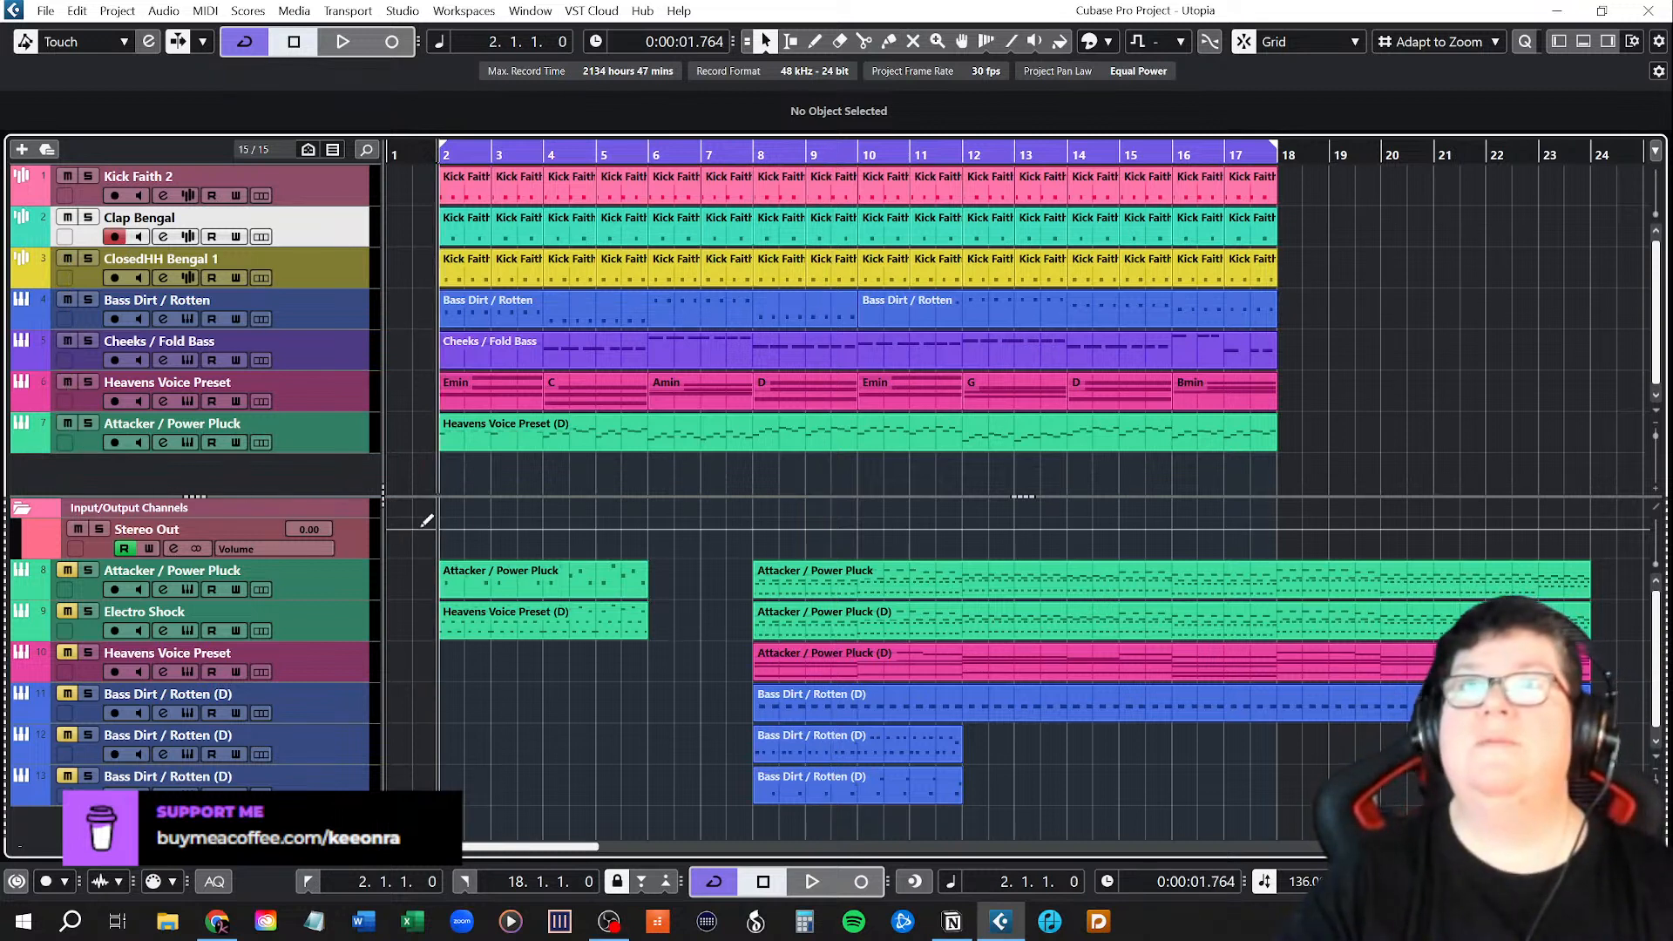
key("space")
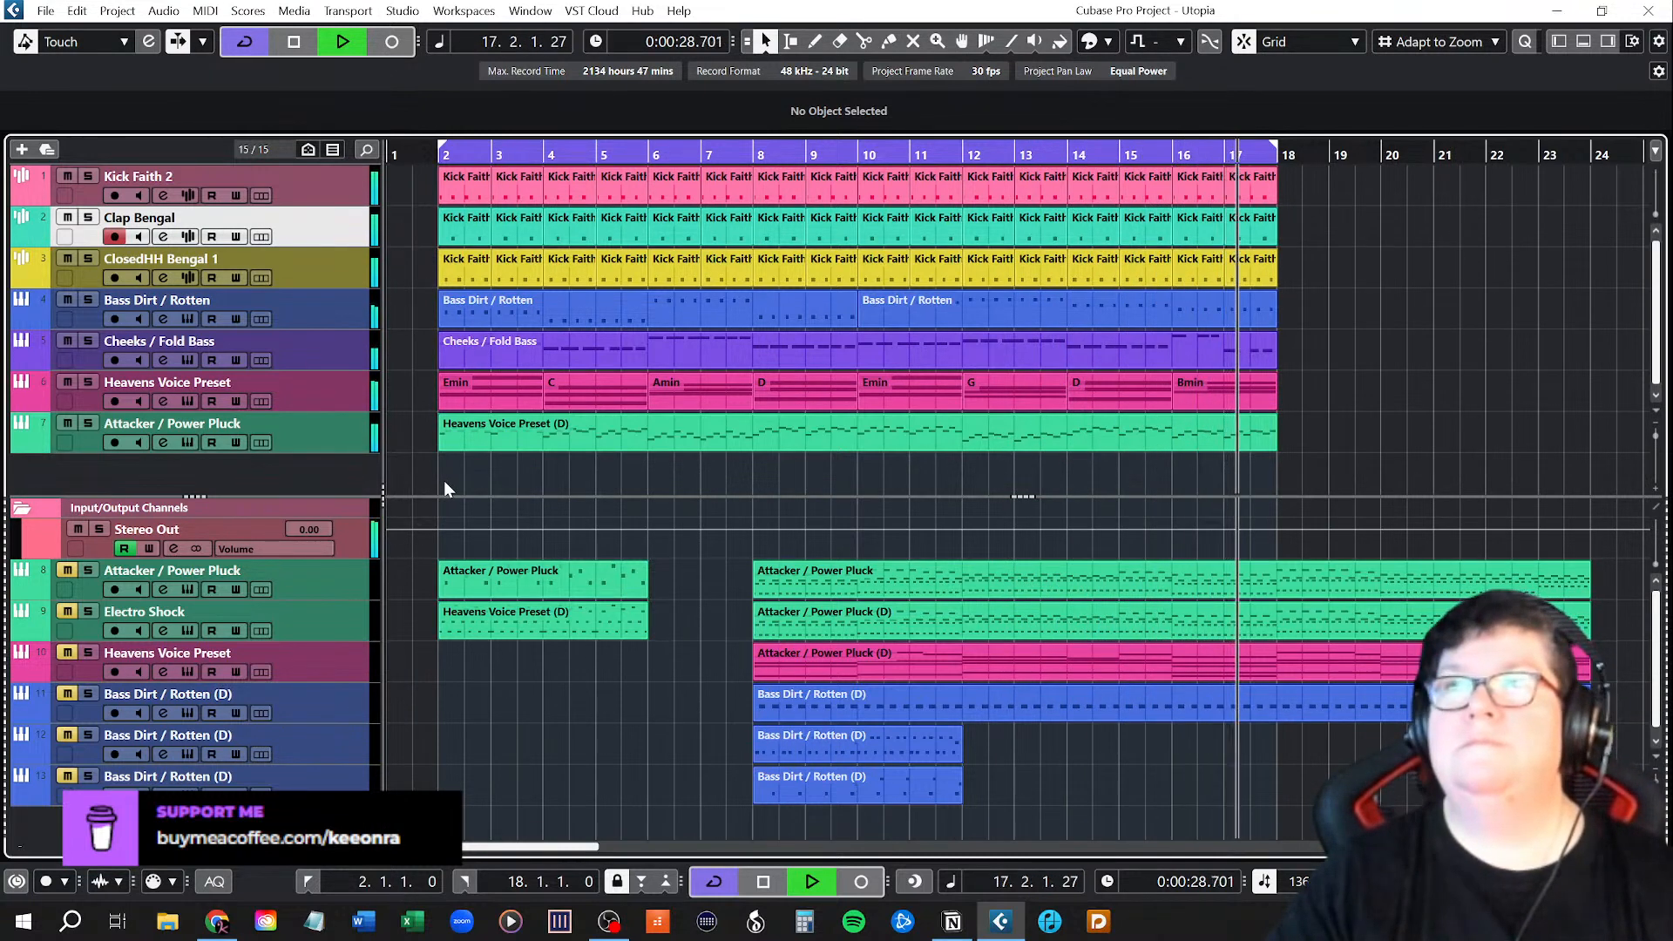
key("space")
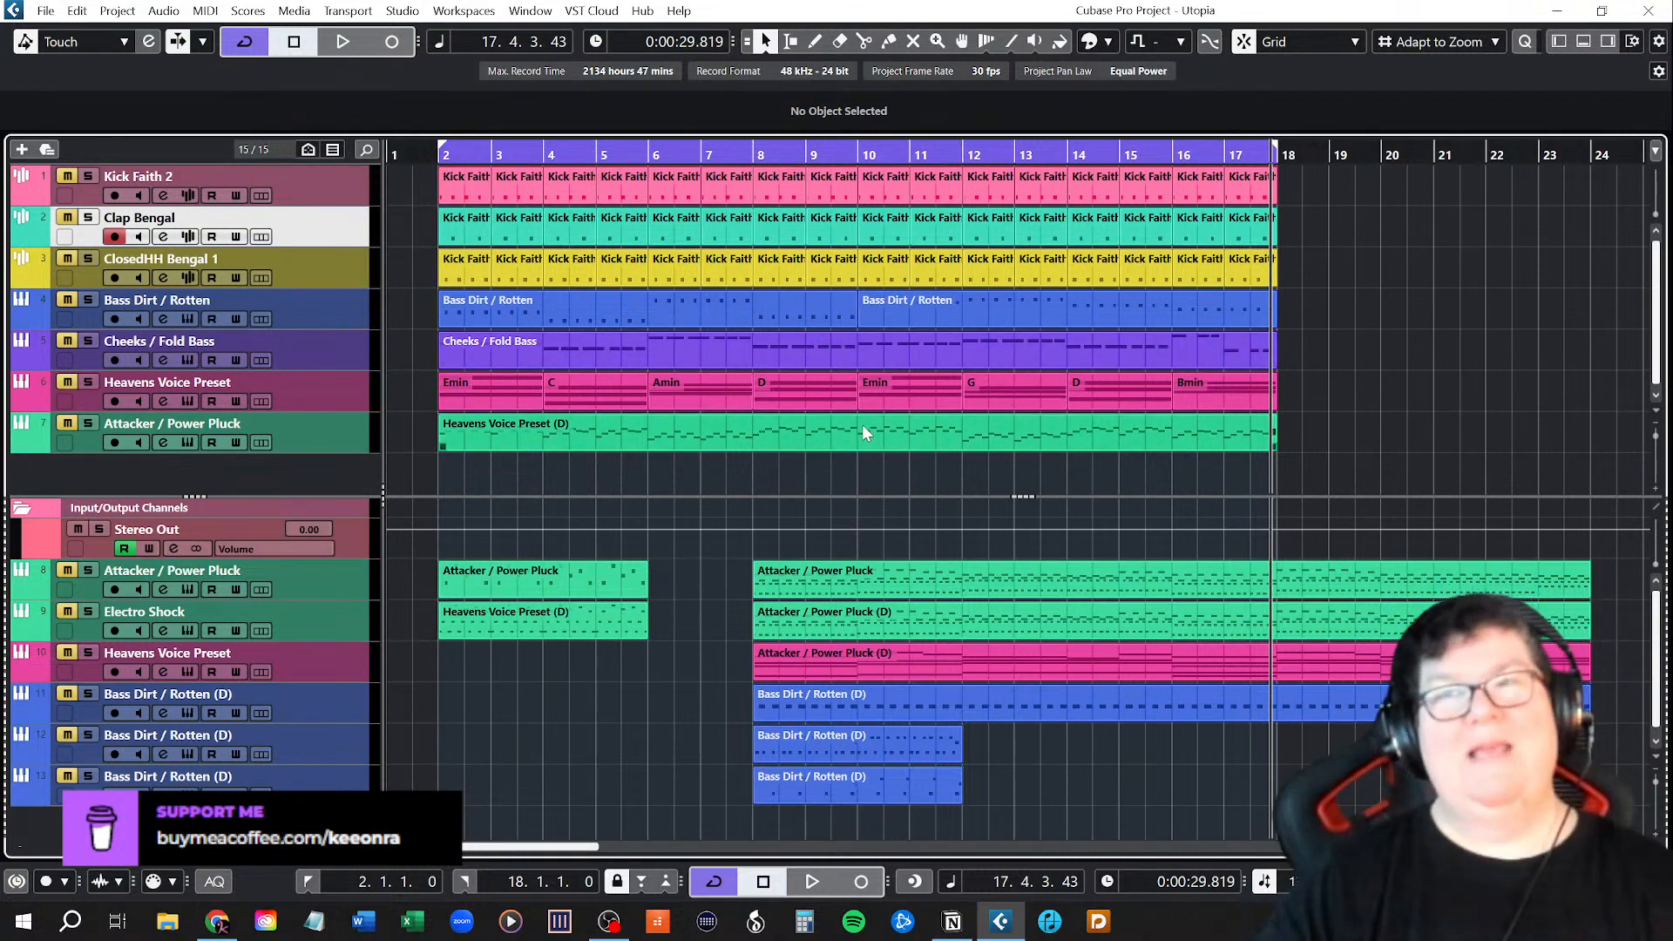
Place the playback cursor at bar 8, open the lower Heavens Voice Preset track's Utopia instrument, and switch off its FX.
left_click(756, 158)
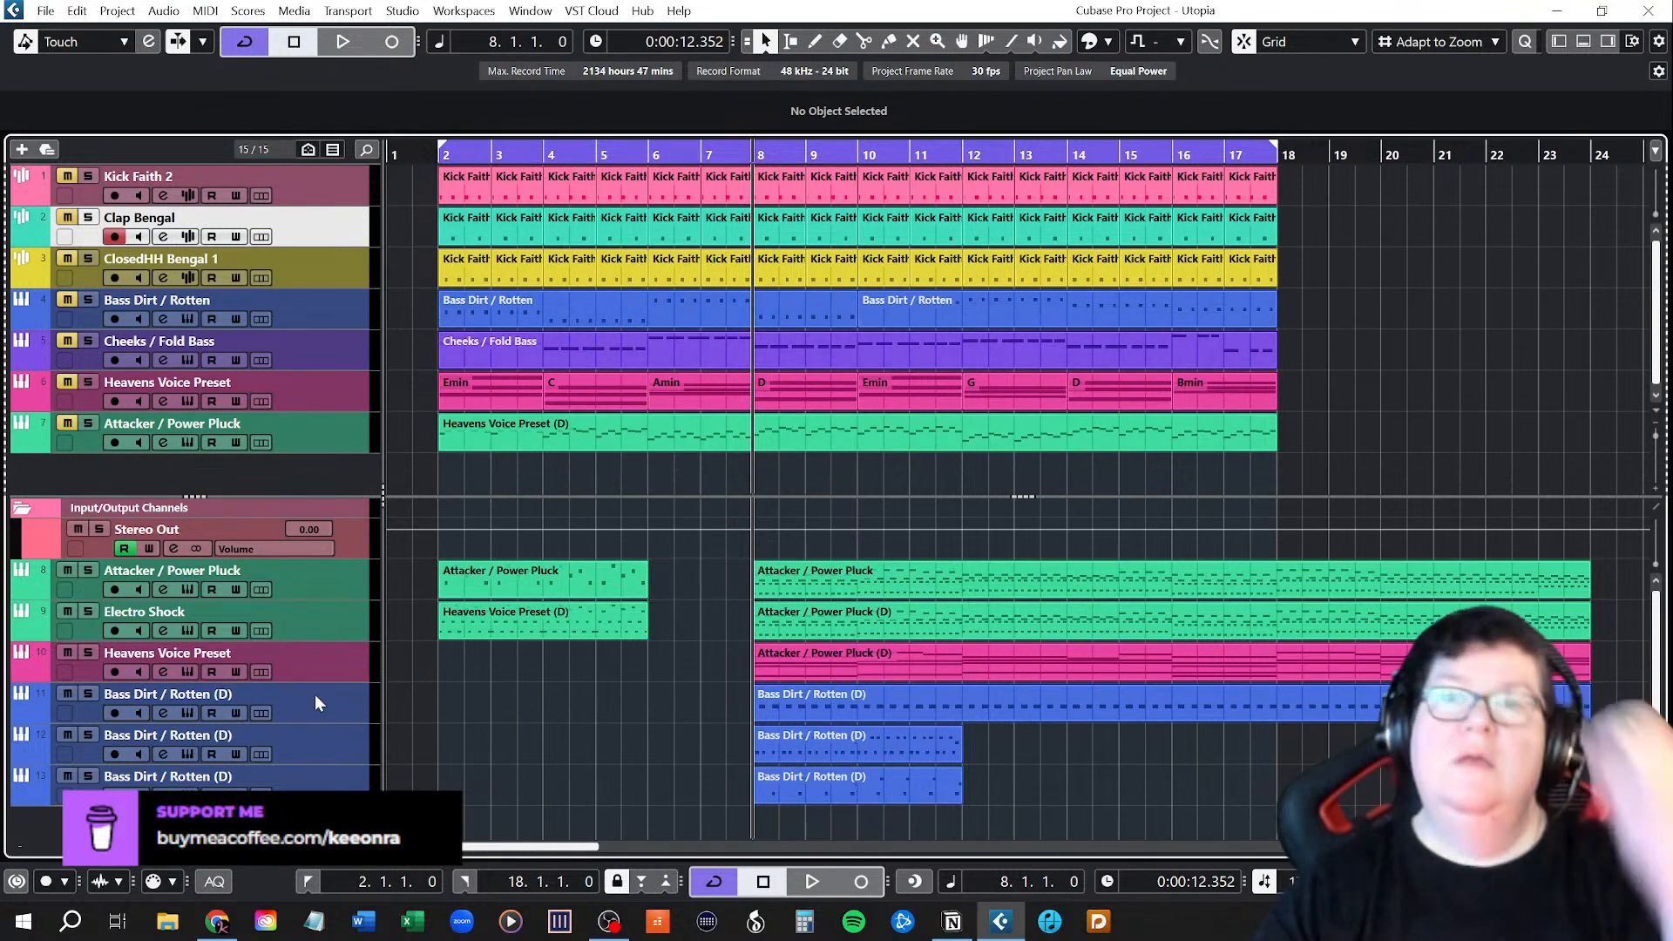
left_click(187, 672)
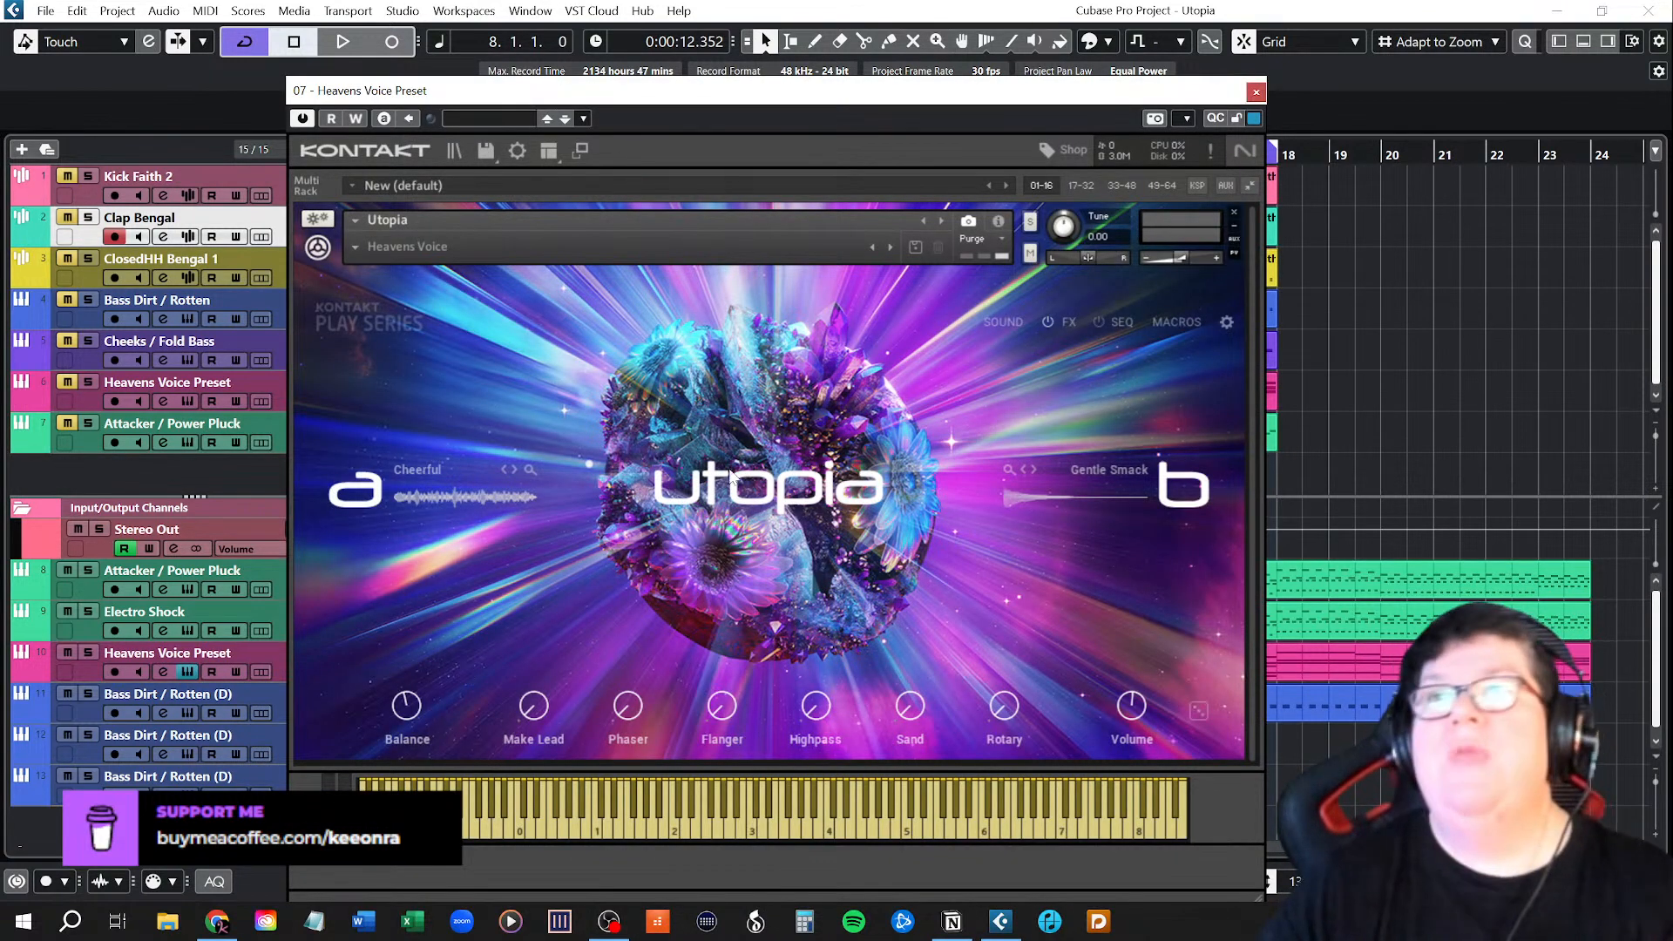
left_click(1068, 320)
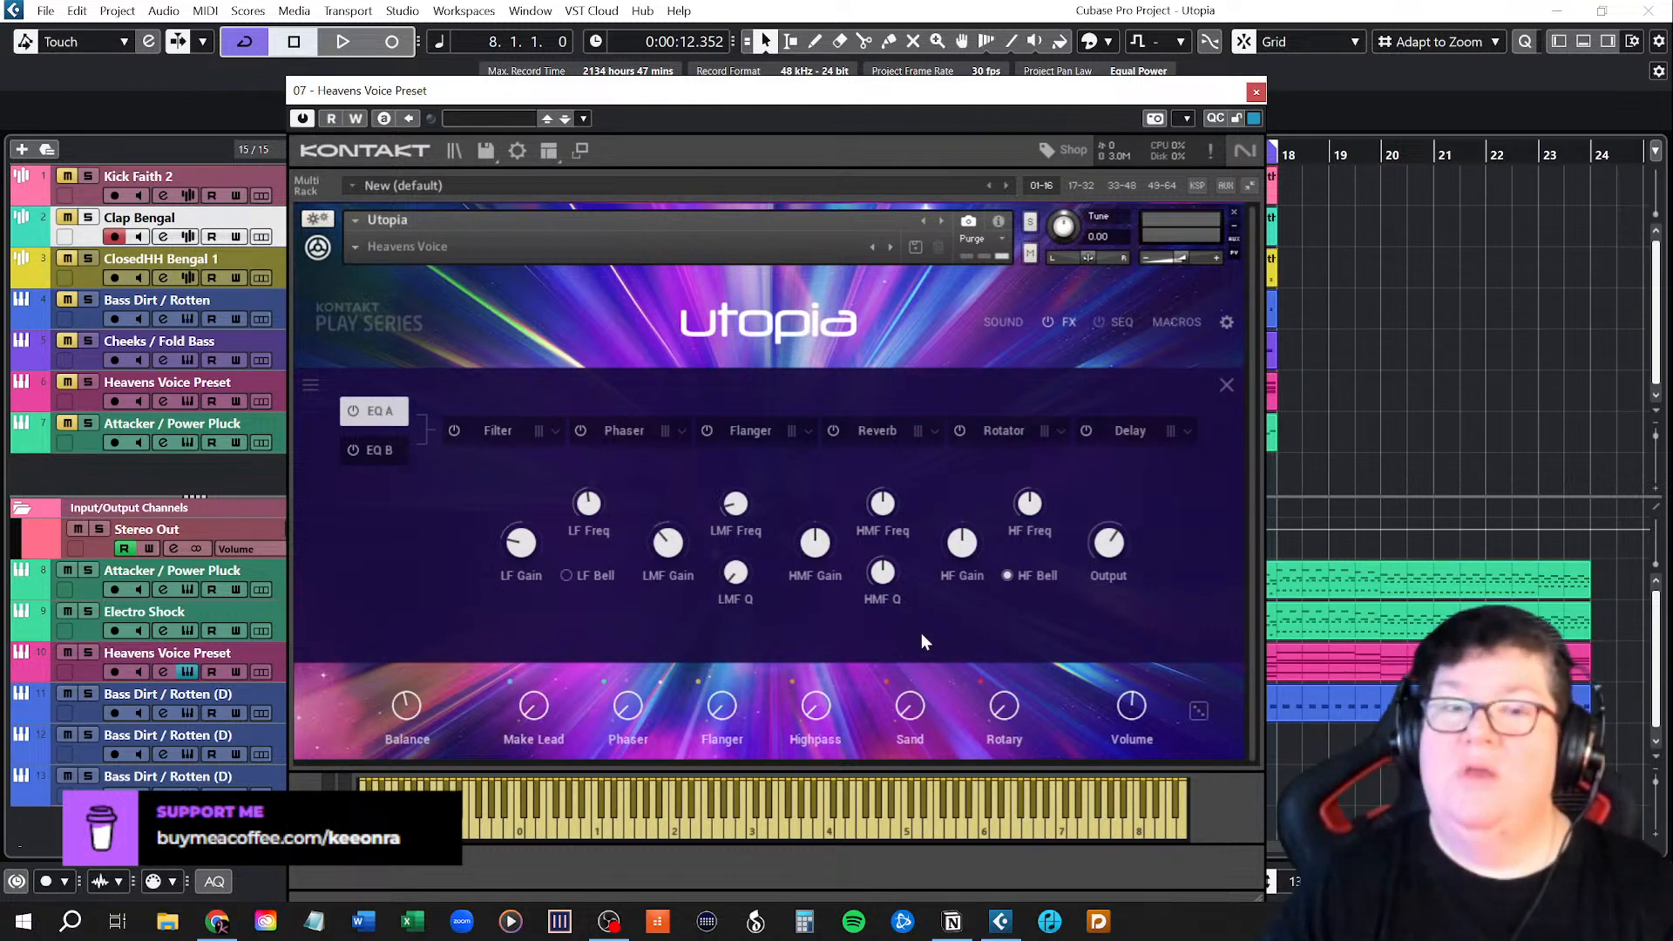
left_click(1048, 322)
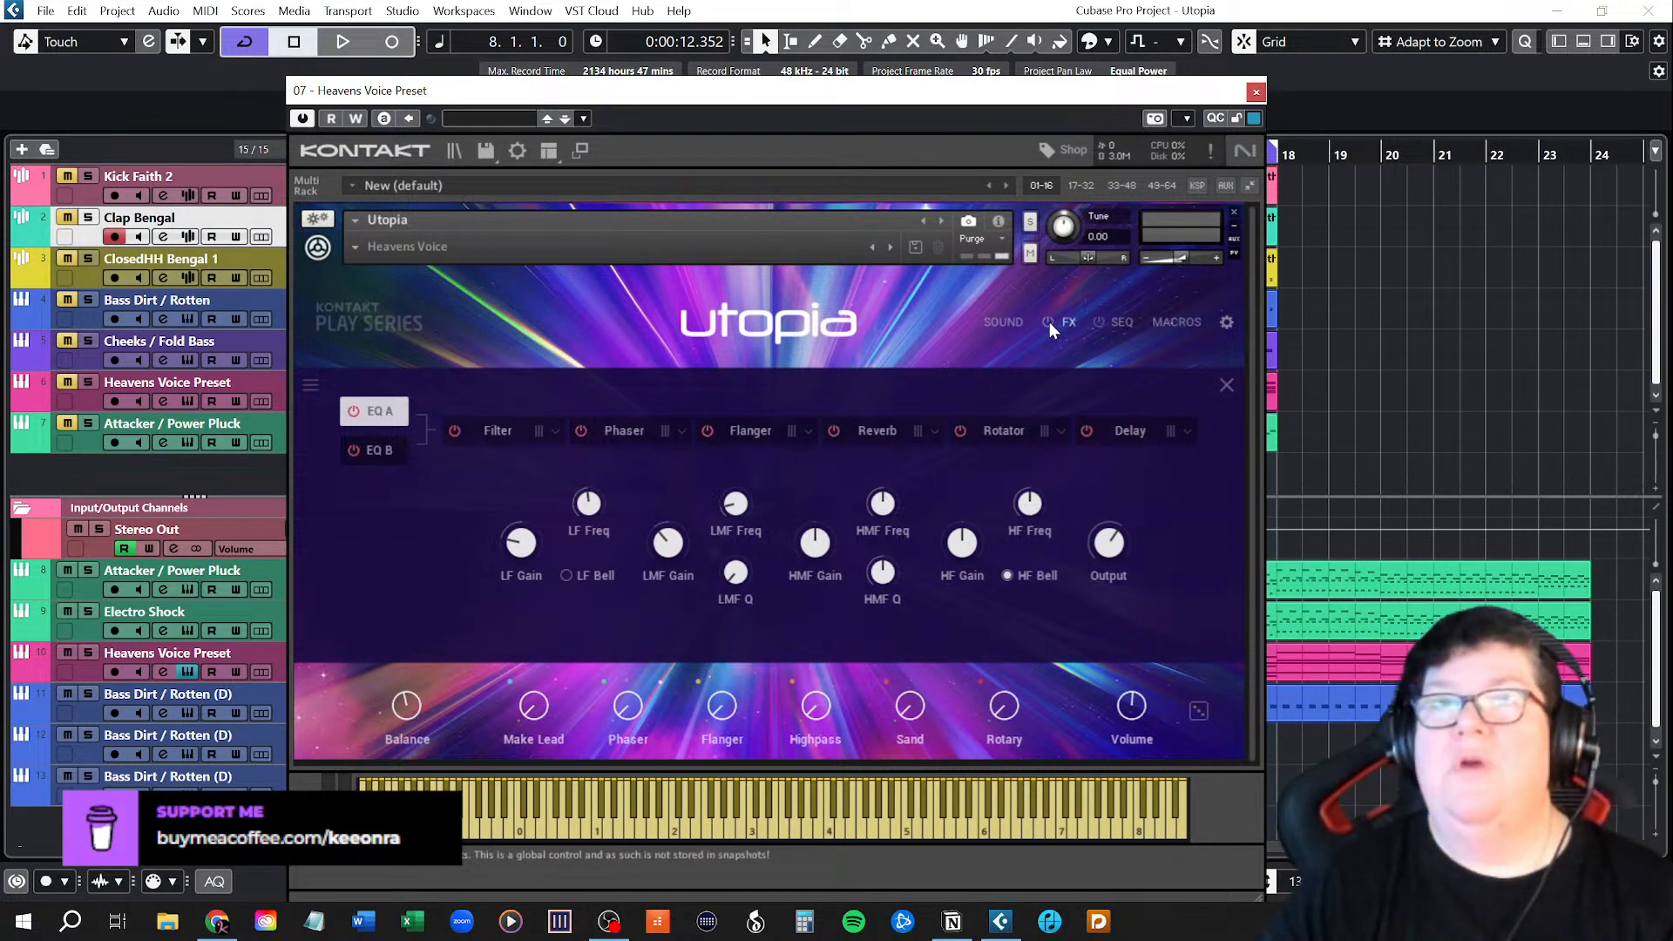
Solo the lower Heavens Voice Preset track, compare its sound with the FX off and on during playback, and leave the FX on.
left_click(87, 652)
key("space")
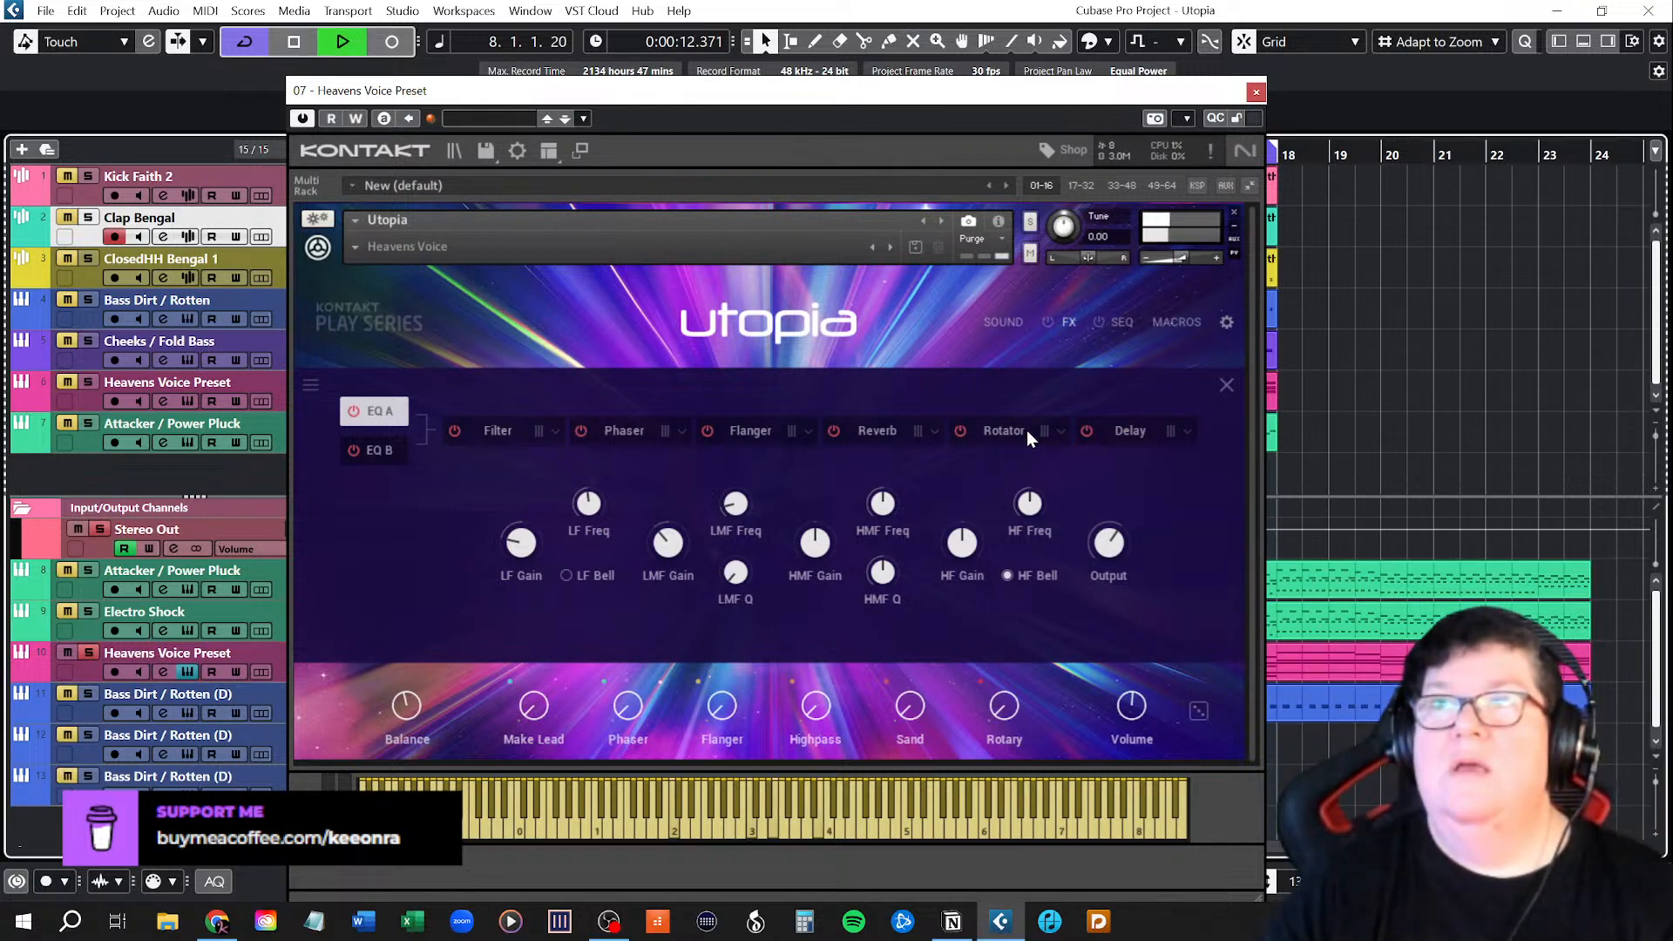
left_click(1049, 321)
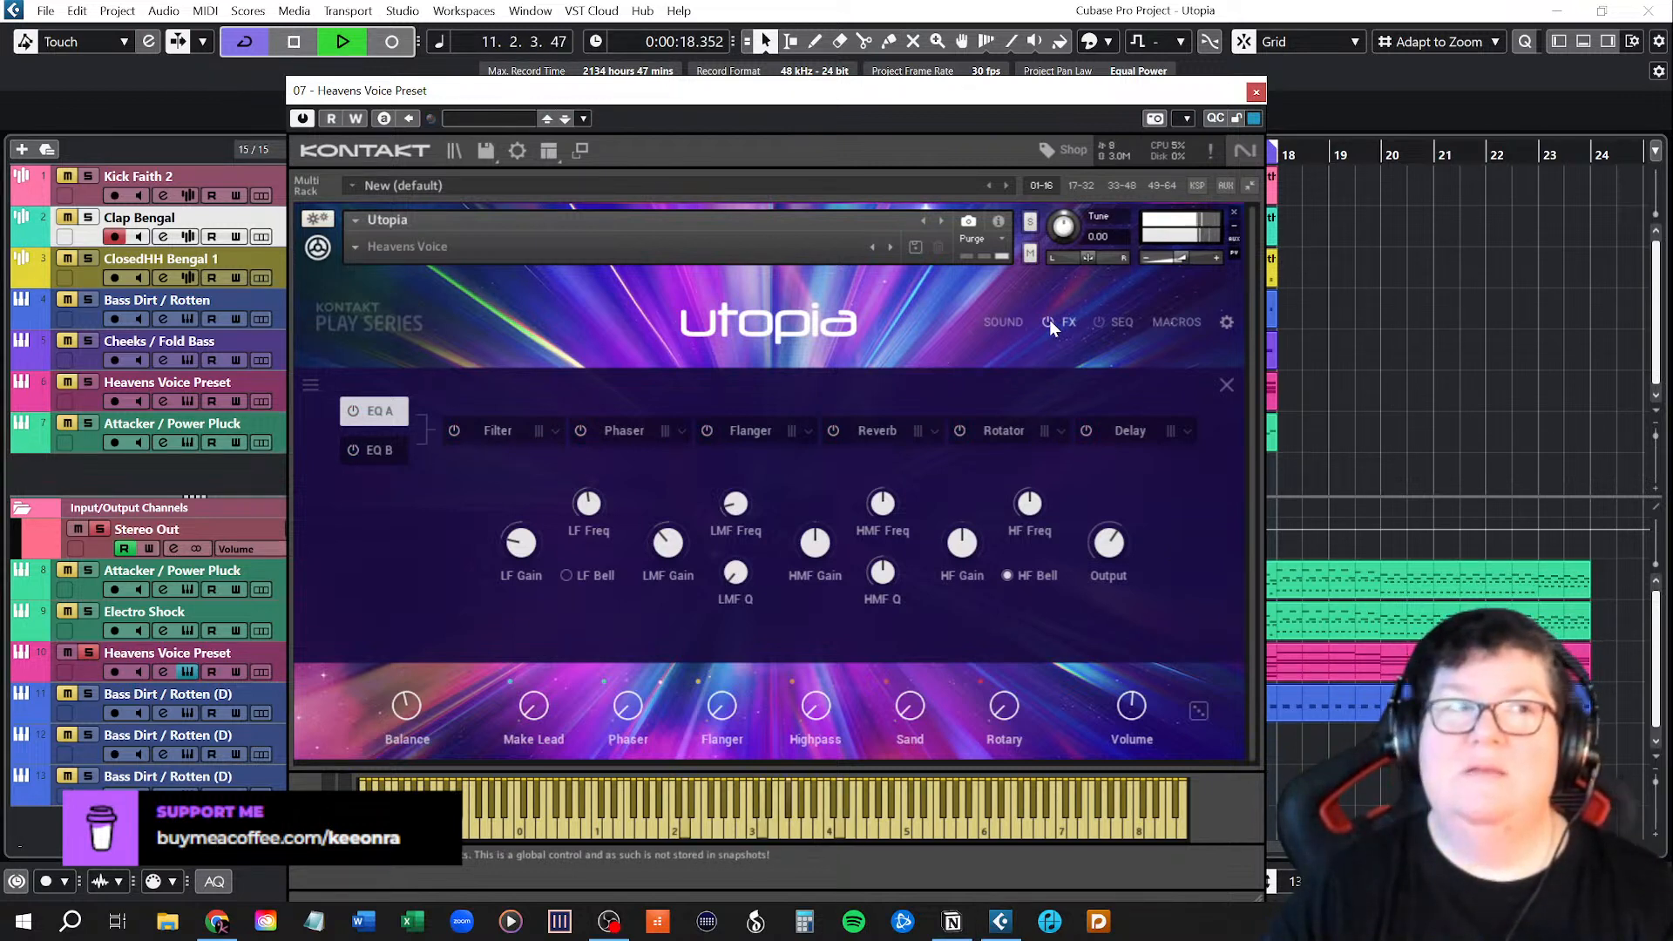
left_click(1049, 320)
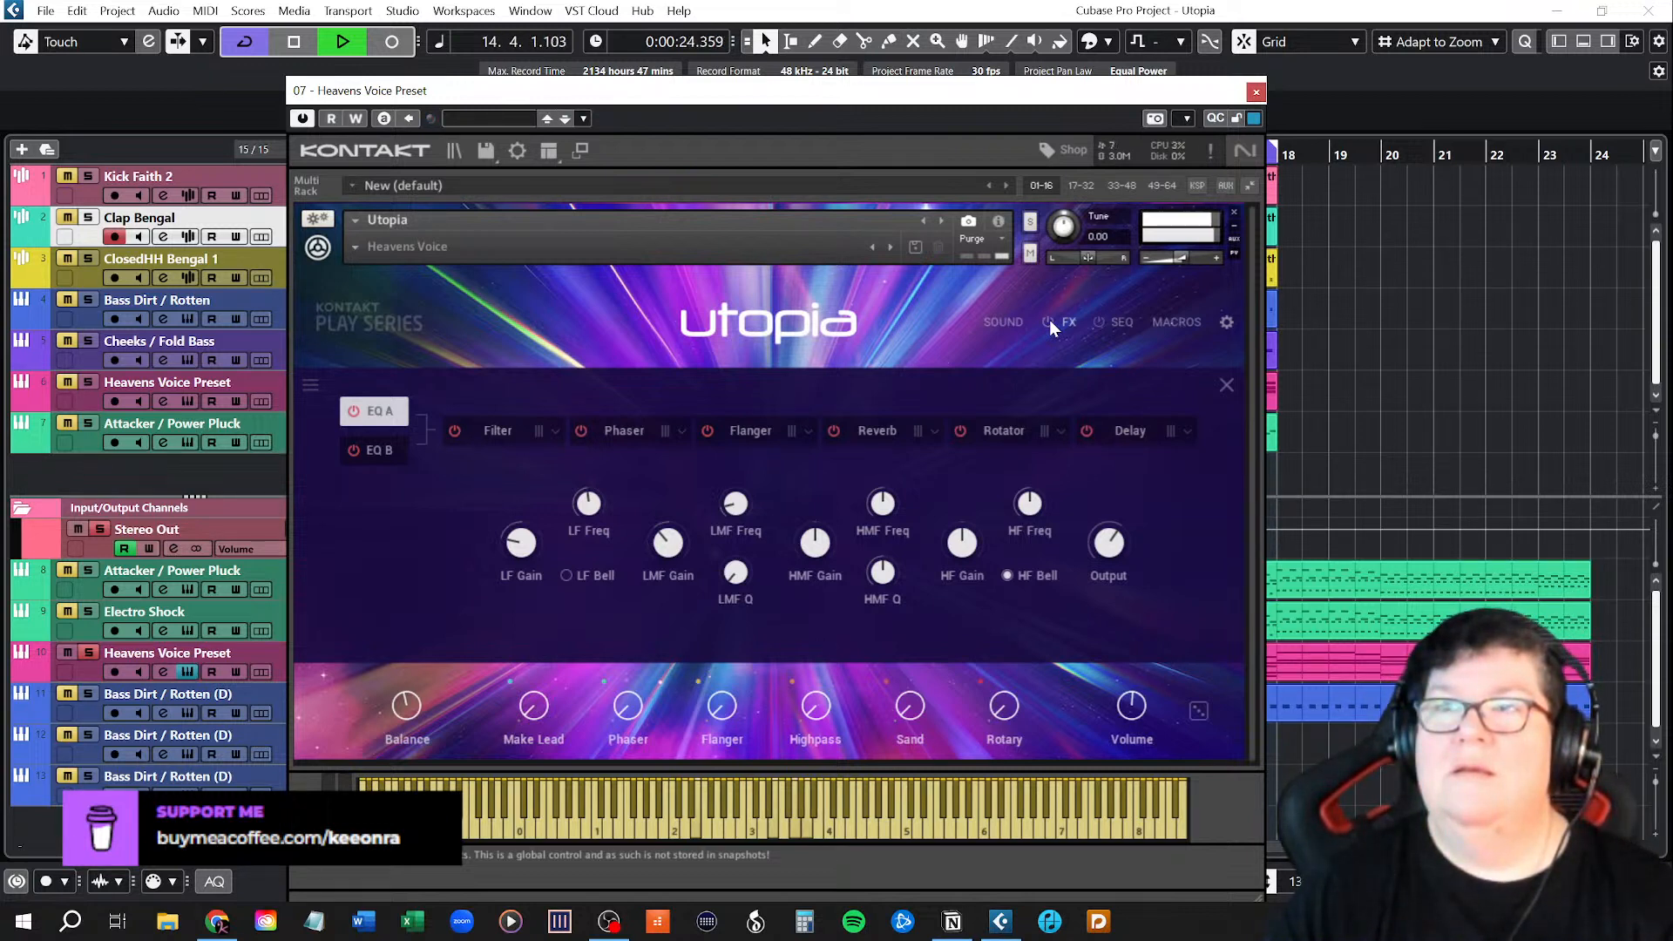
left_click(1050, 321)
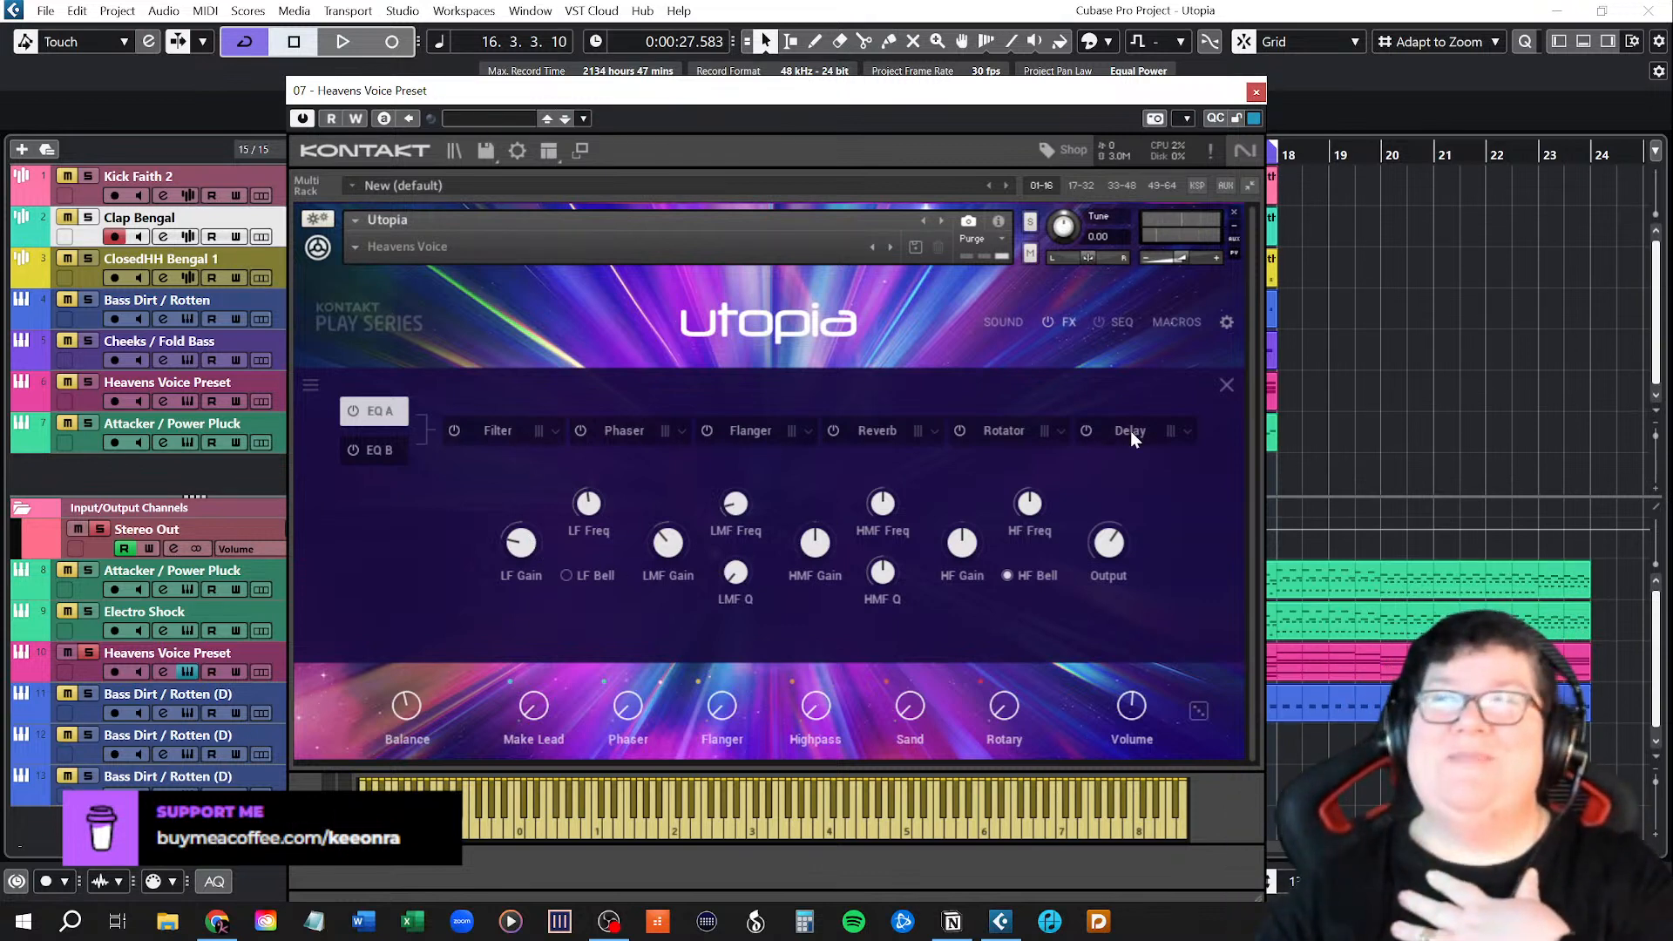
left_click(1065, 319)
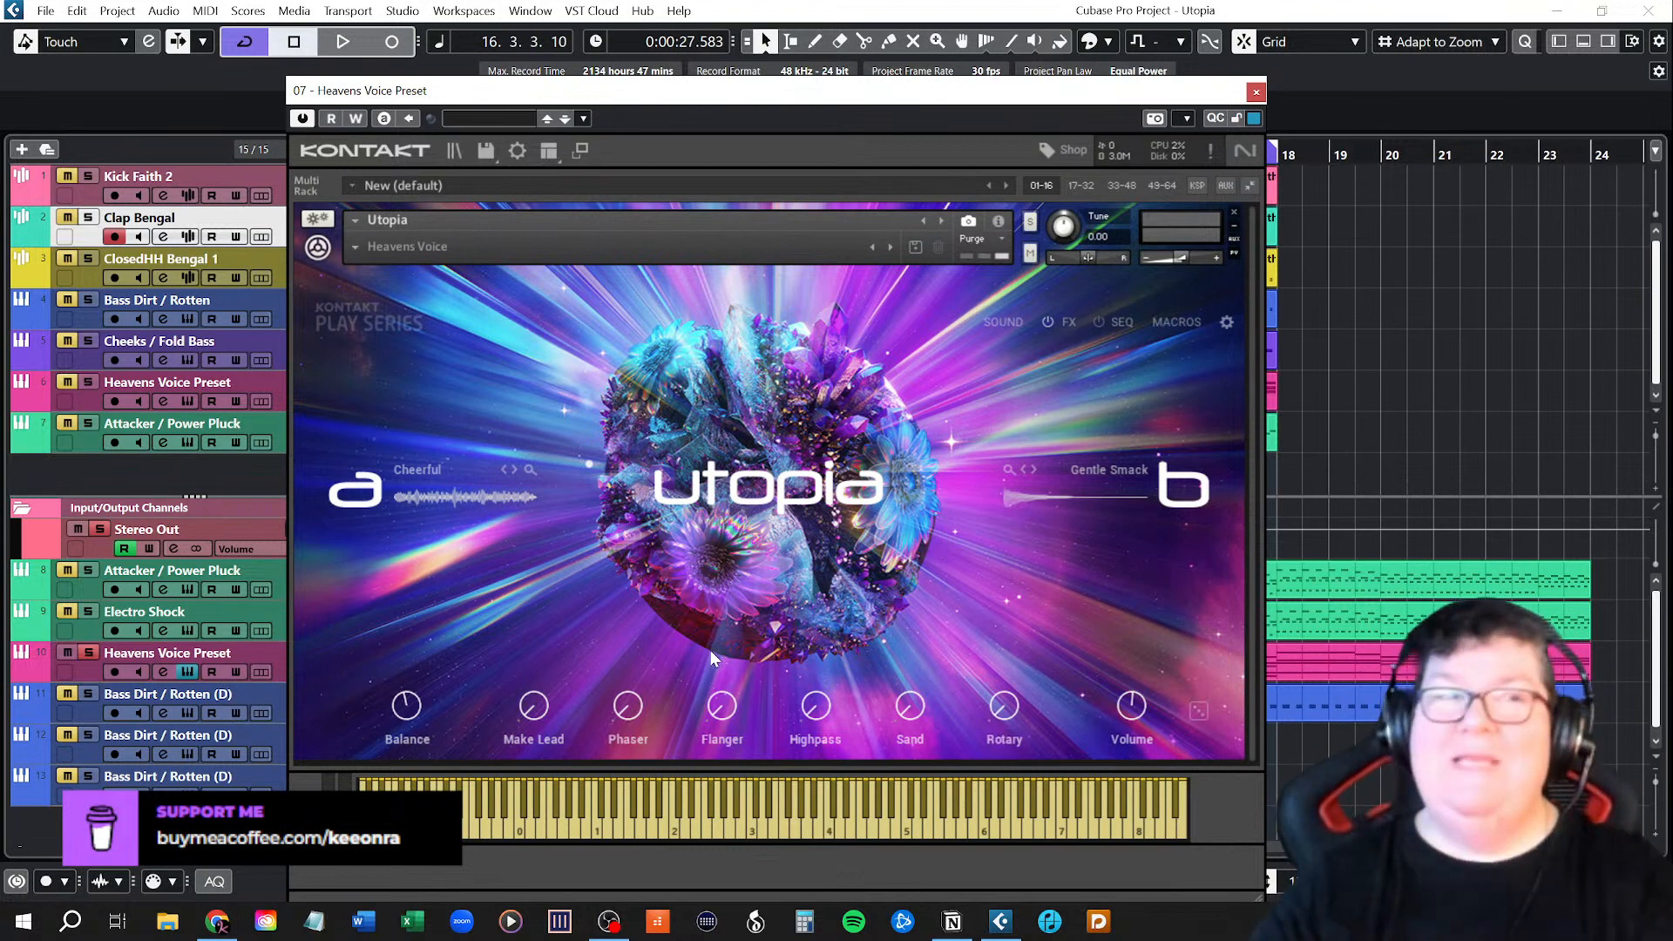
Look over the Heavens Voice main page in the instrument again, close it, and unsolo the lower Heavens Voice Preset track.
key("alt+Tab")
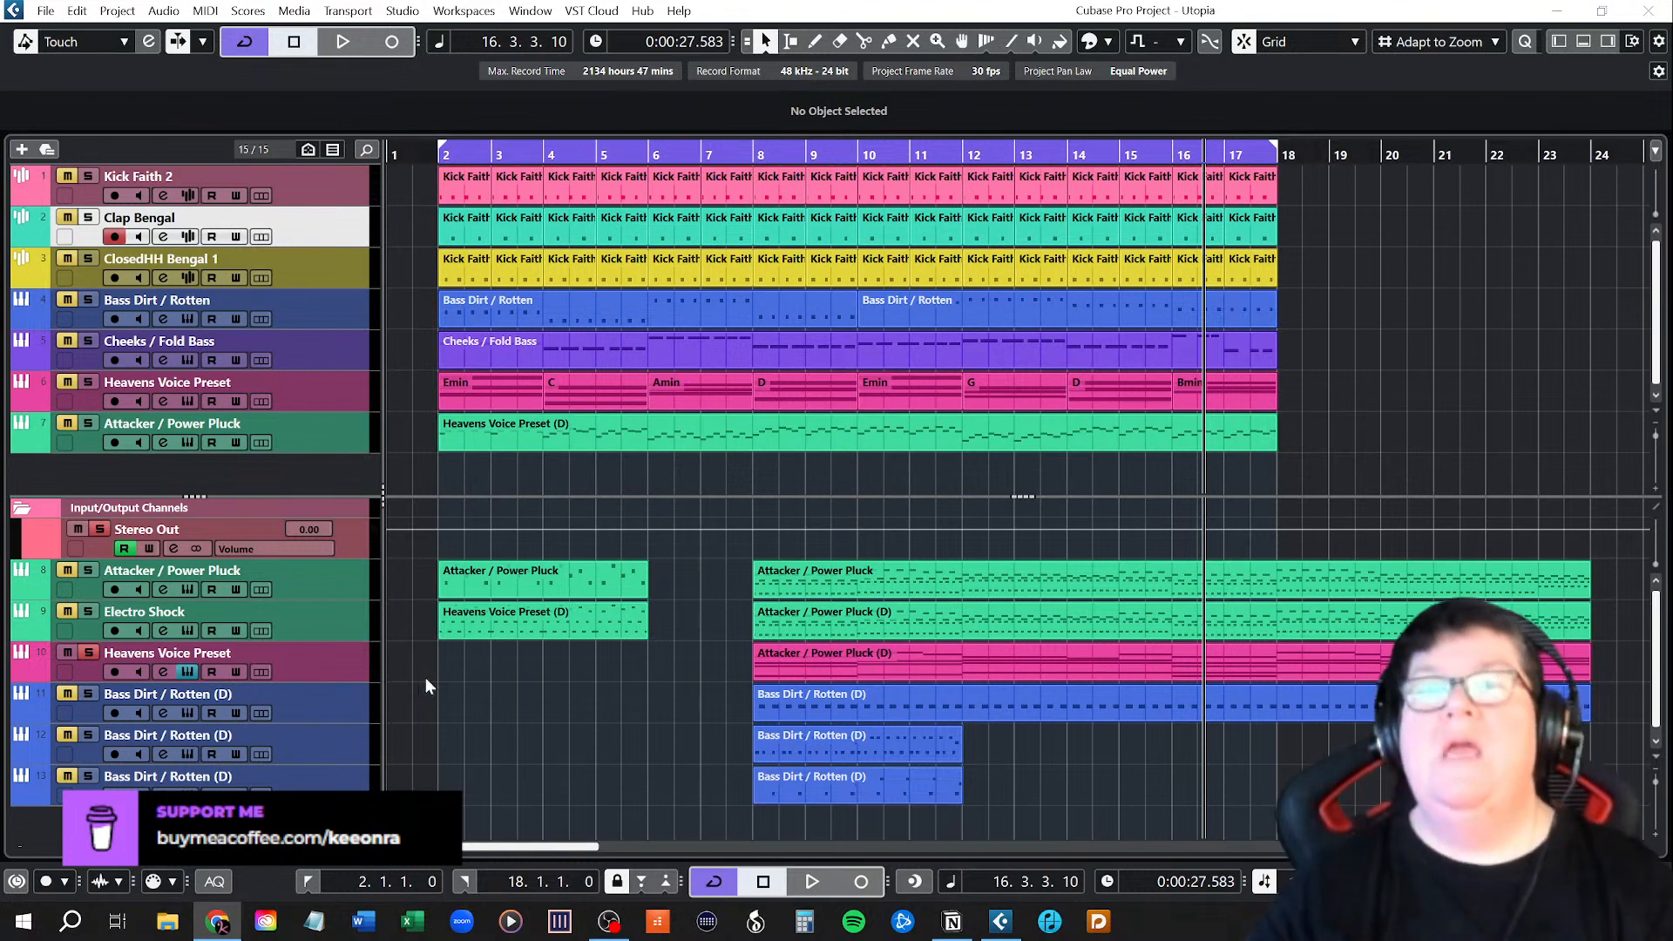
left_click(186, 672)
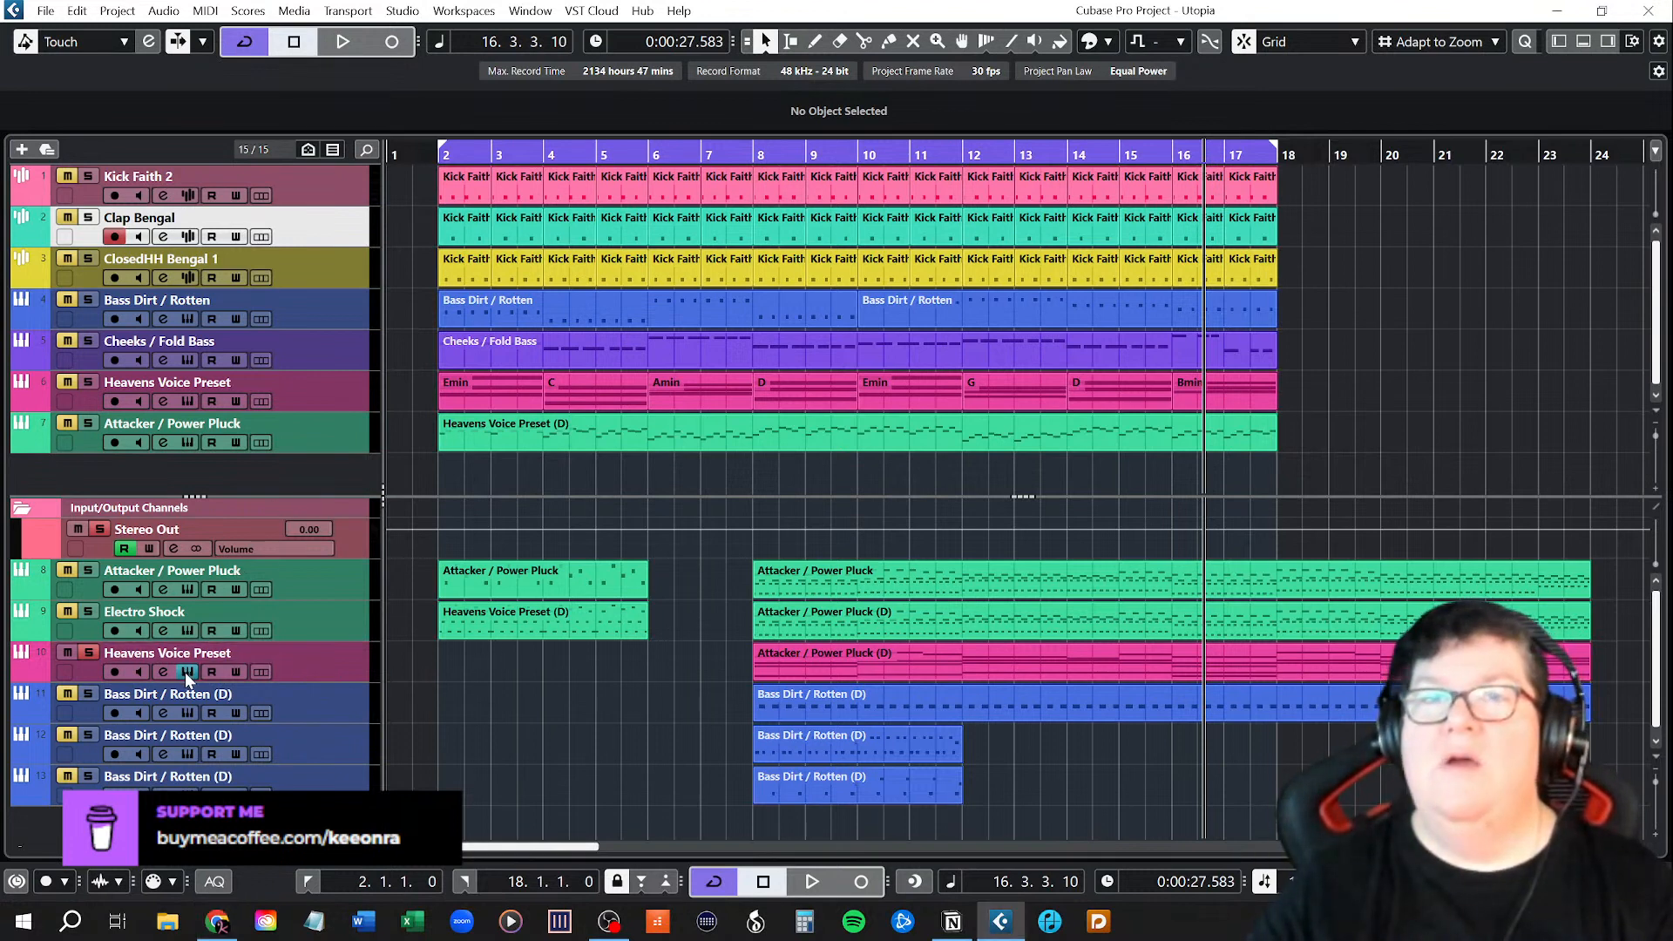
left_click(189, 671)
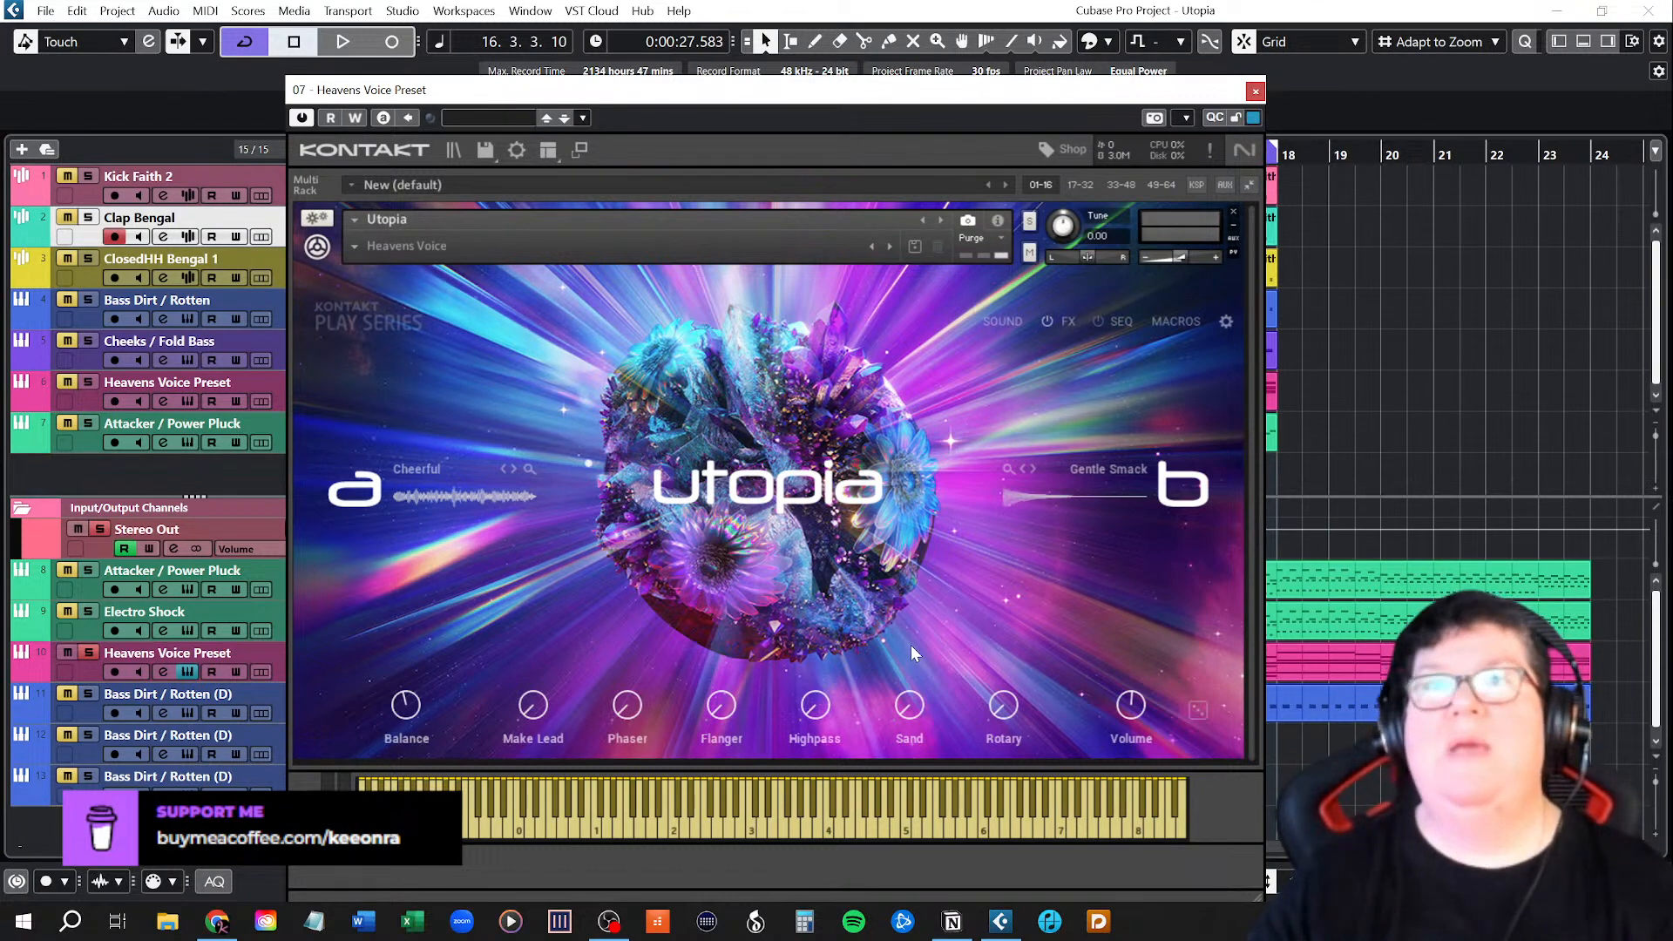
left_click(1256, 91)
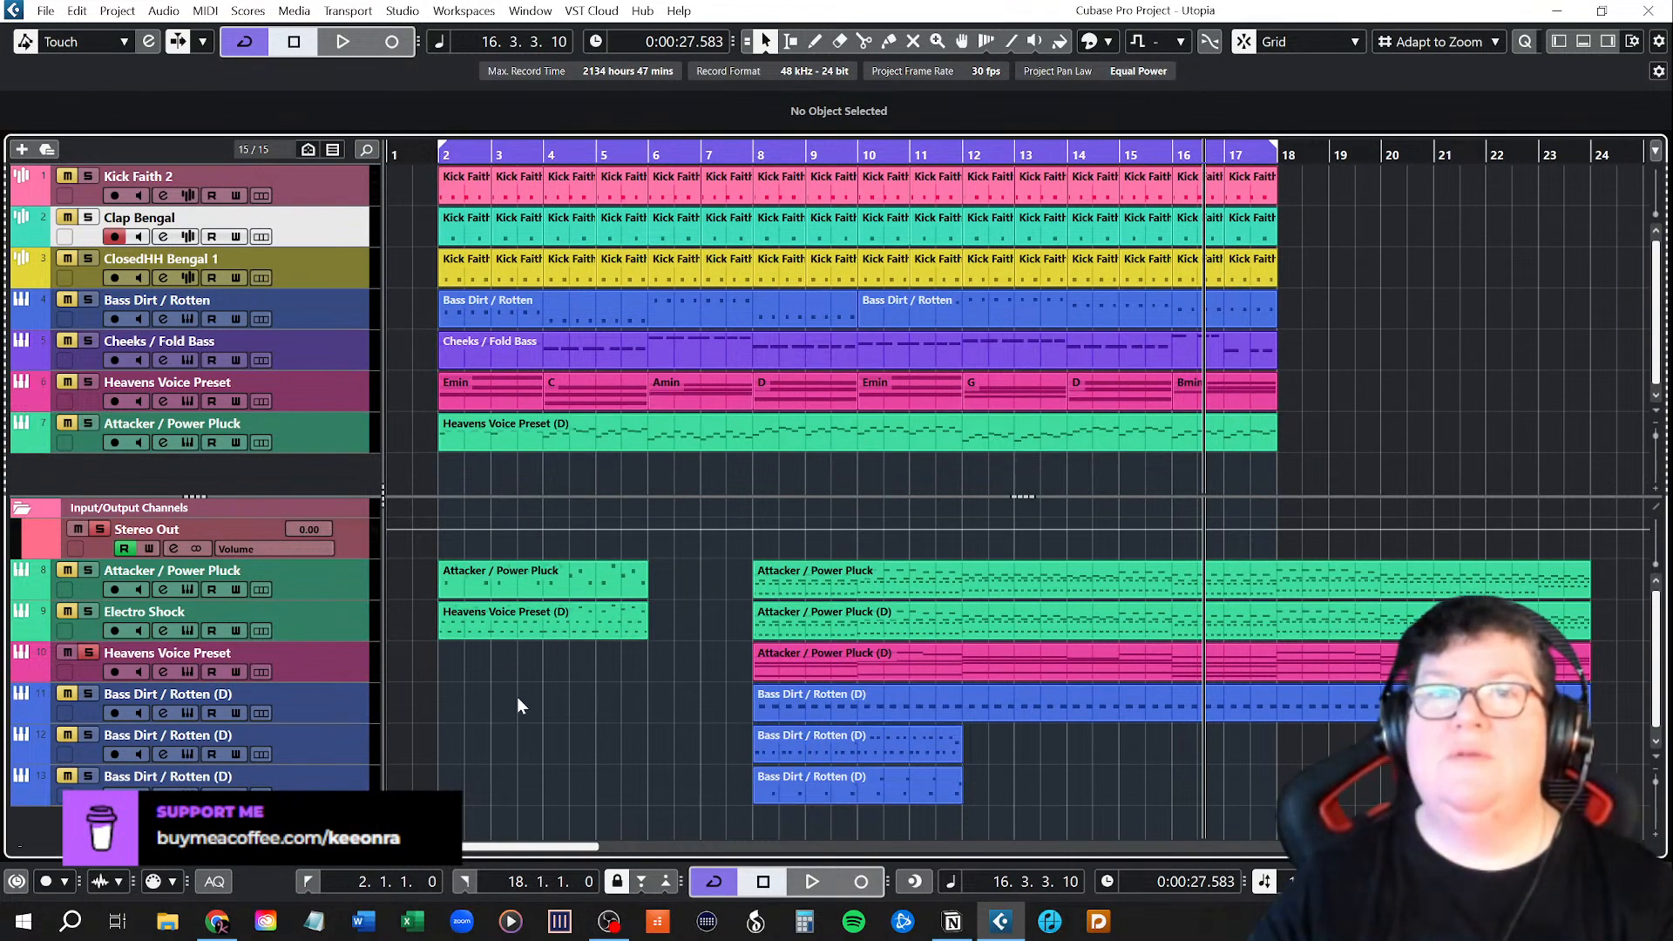
left_click(88, 654)
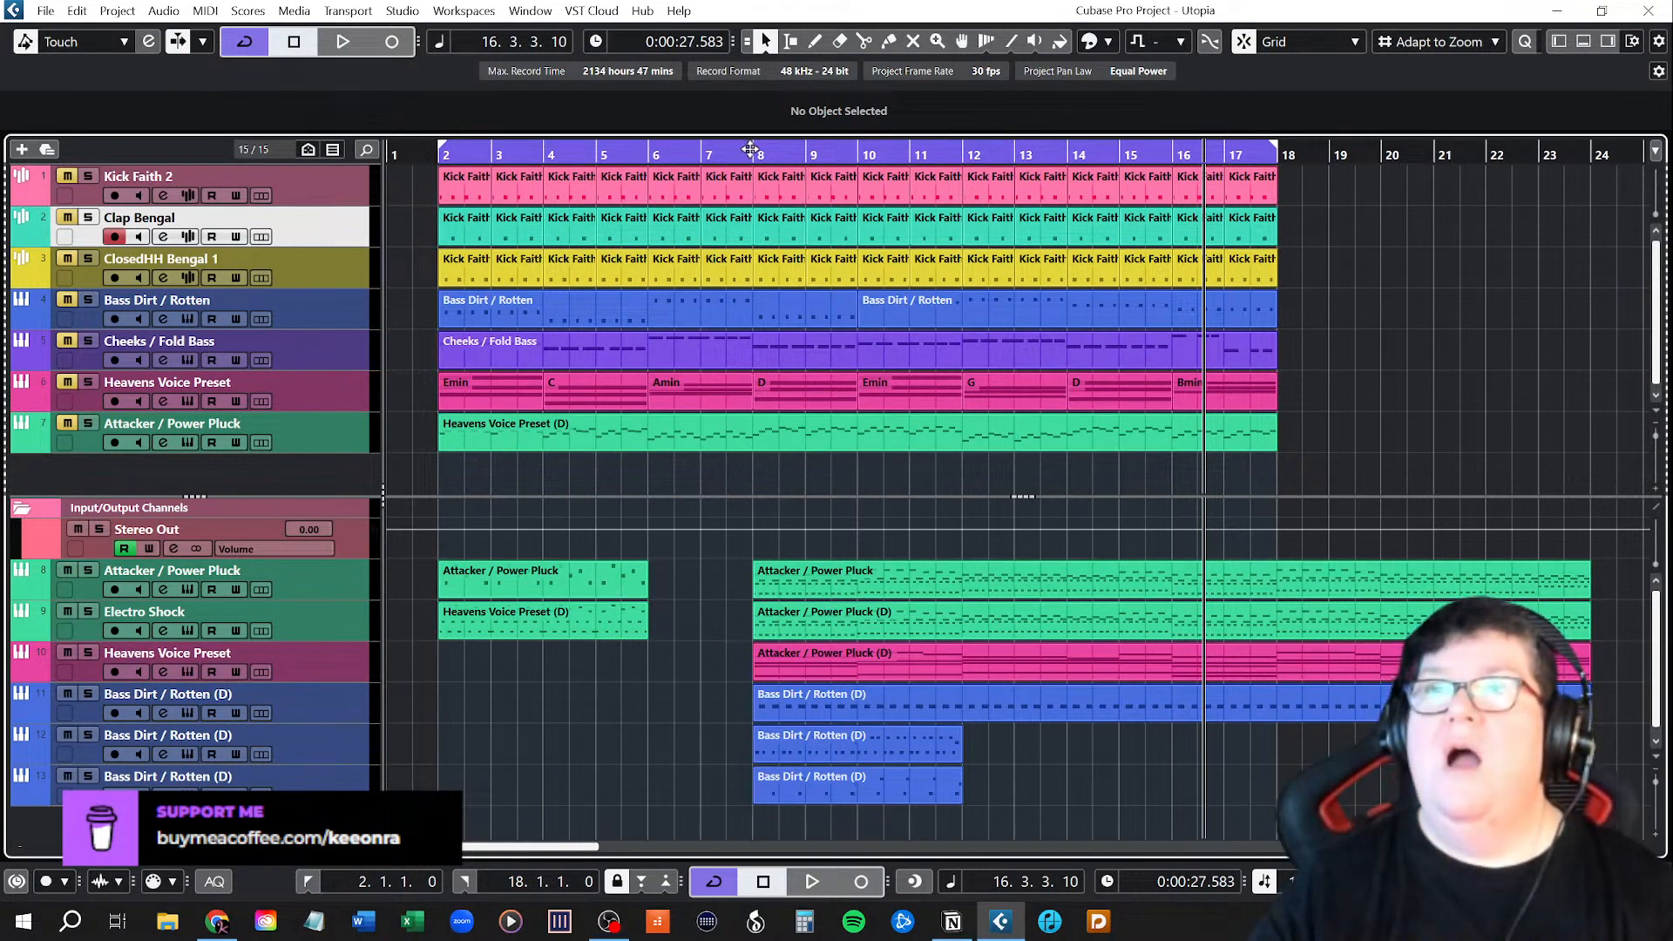
Return the playback cursor to bar 8 and extend the end of the cycle range to bar 24.
left_click_drag(752, 152, 752, 158)
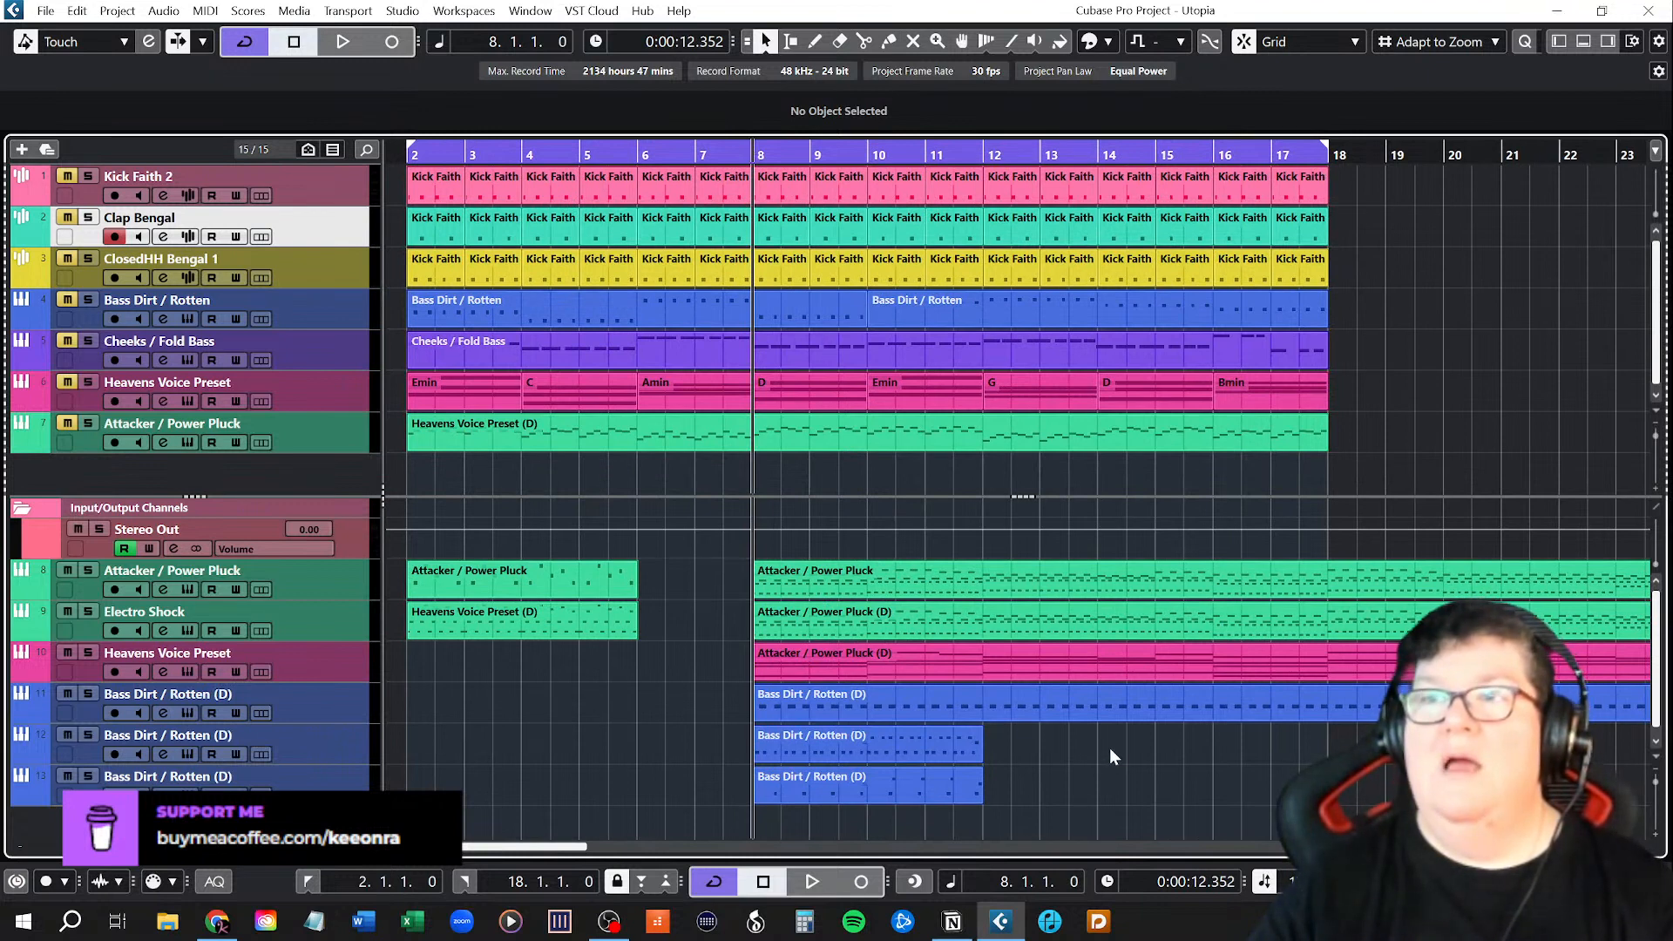
key("g")
key("g")
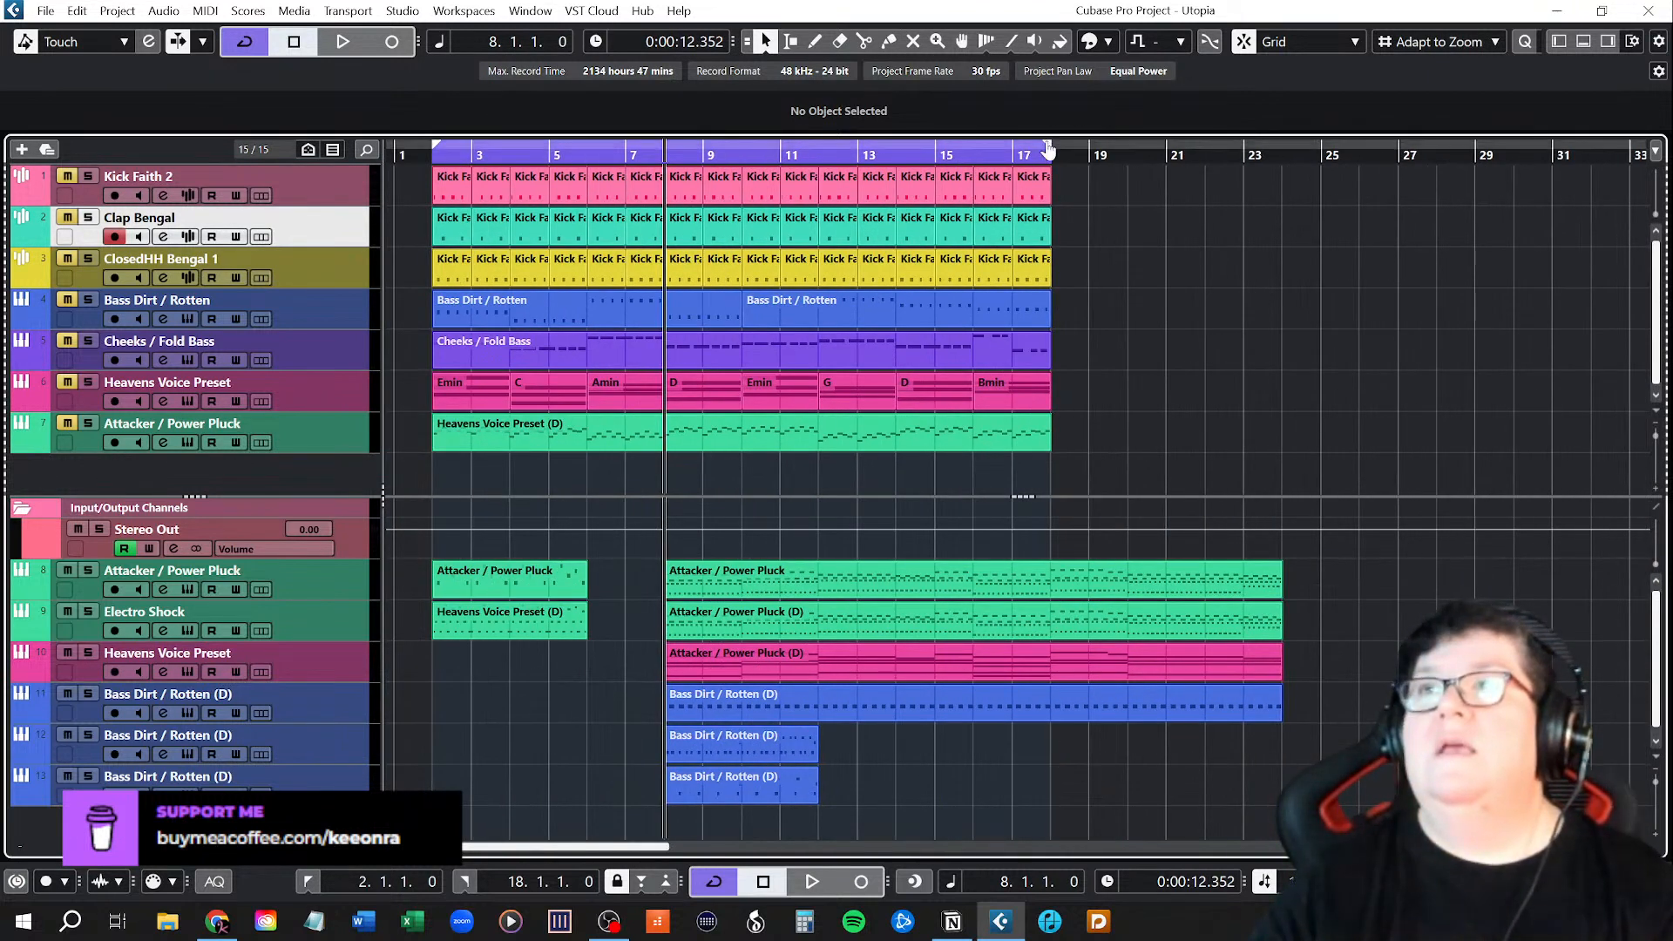
left_click_drag(1048, 146, 1280, 168)
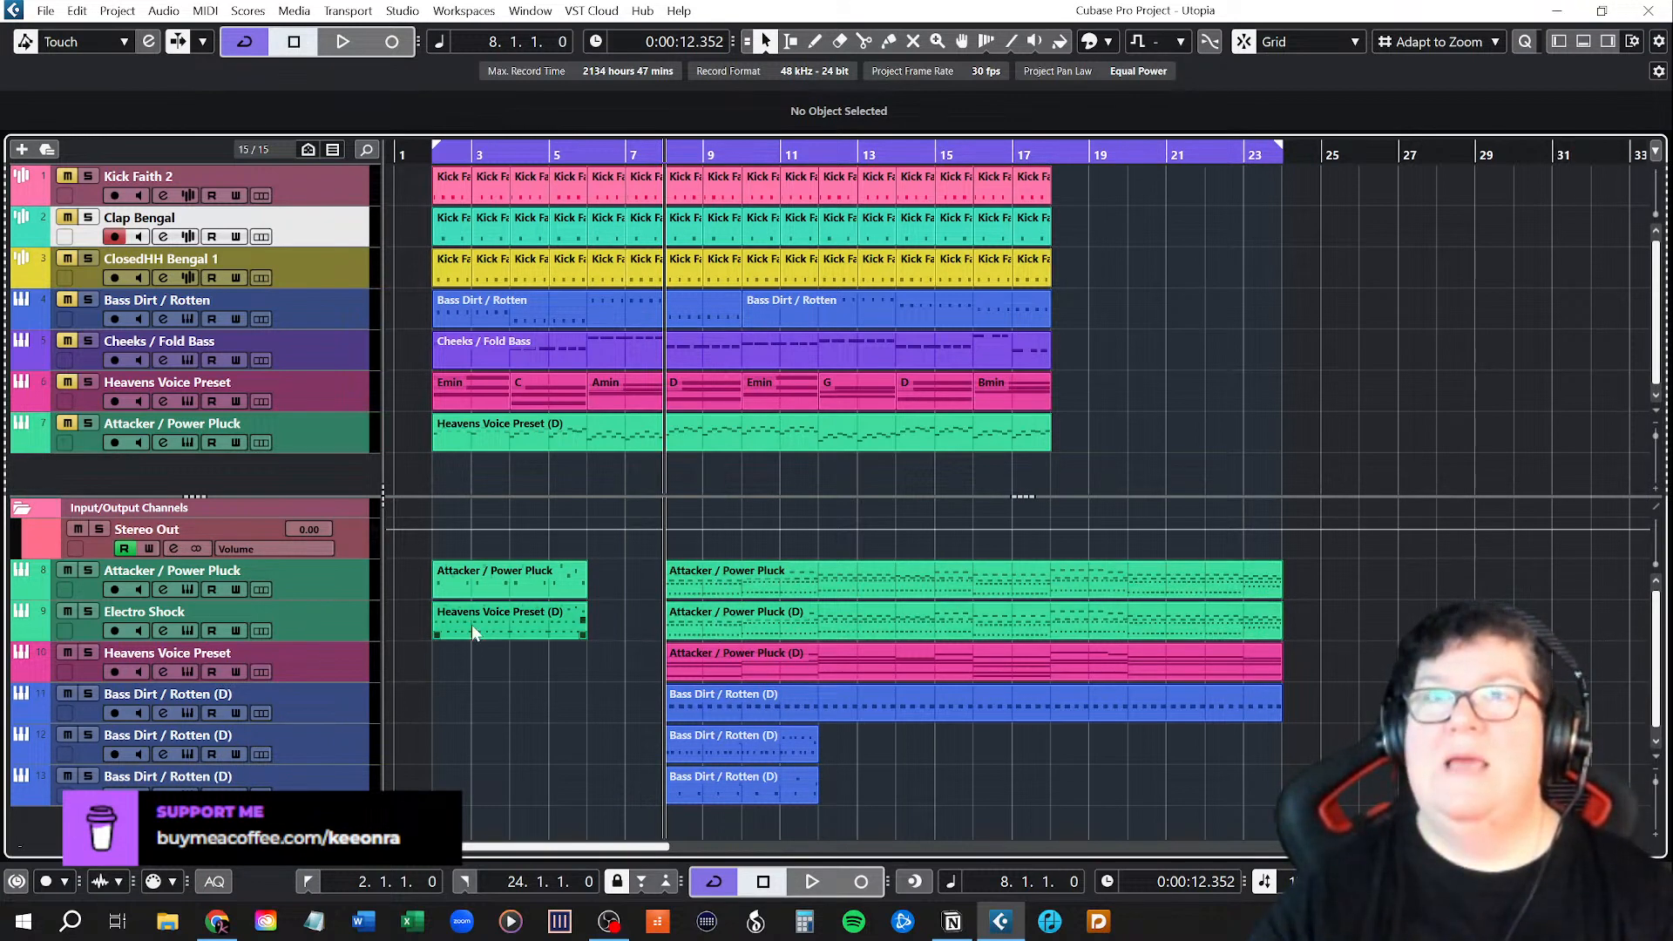
Unmute the seven upper tracks, mute the lower instrument tracks, and play the upper section from bar 2 to bar 6.
left_click(89, 572)
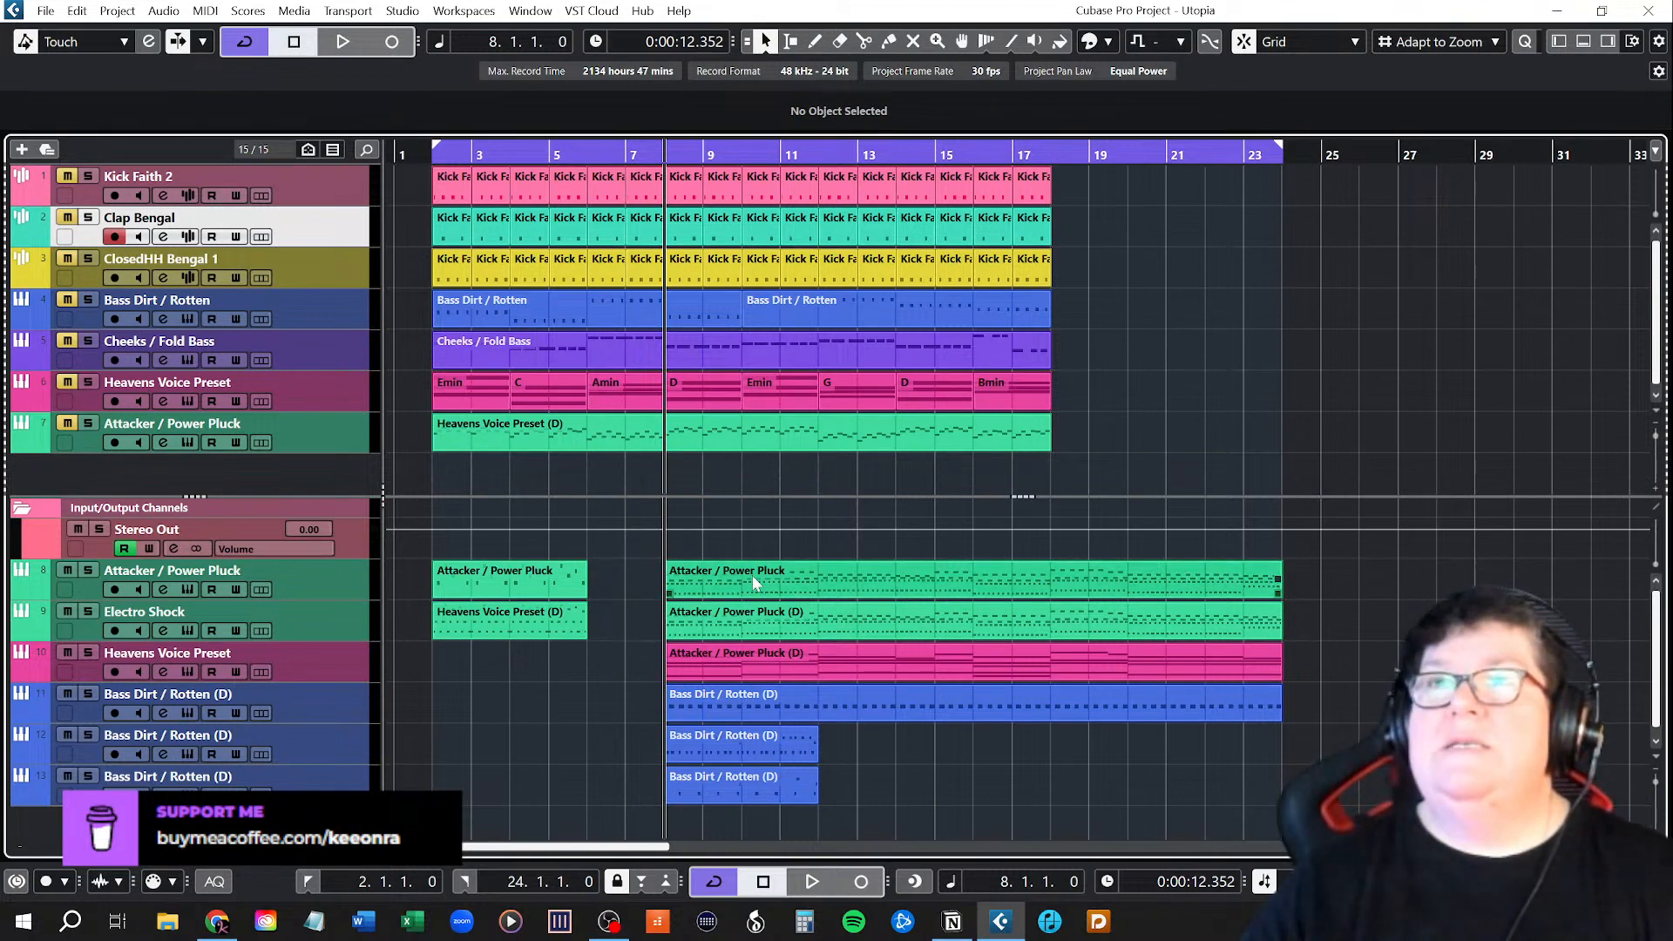
left_click(432, 154)
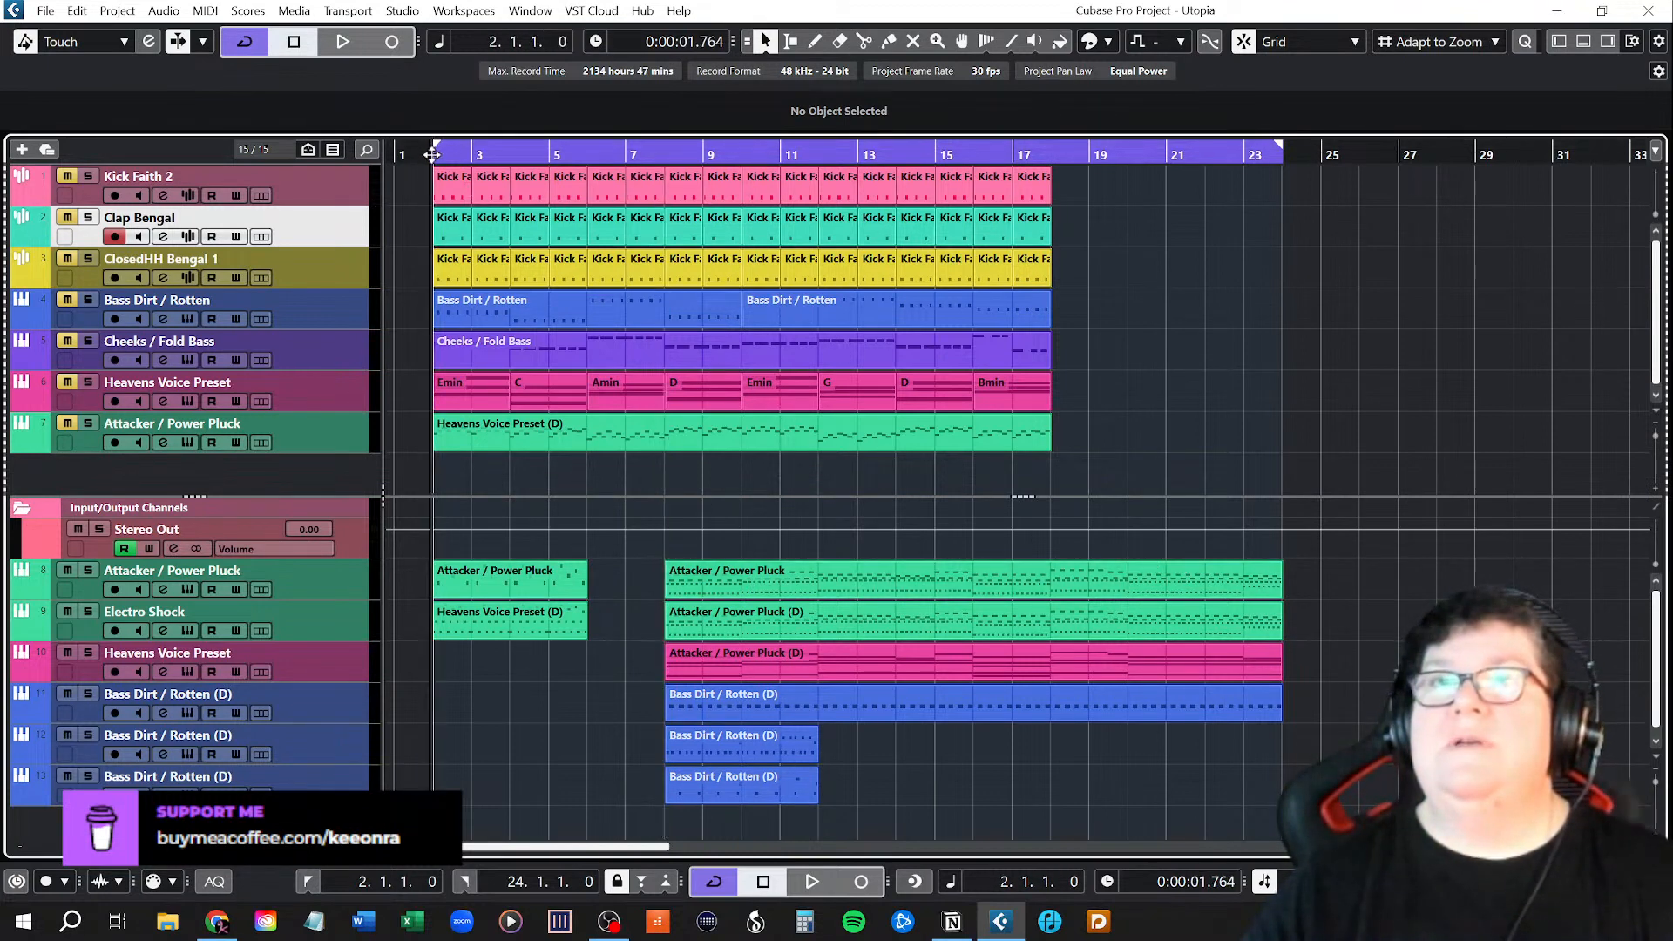
left_click_drag(66, 175, 65, 258)
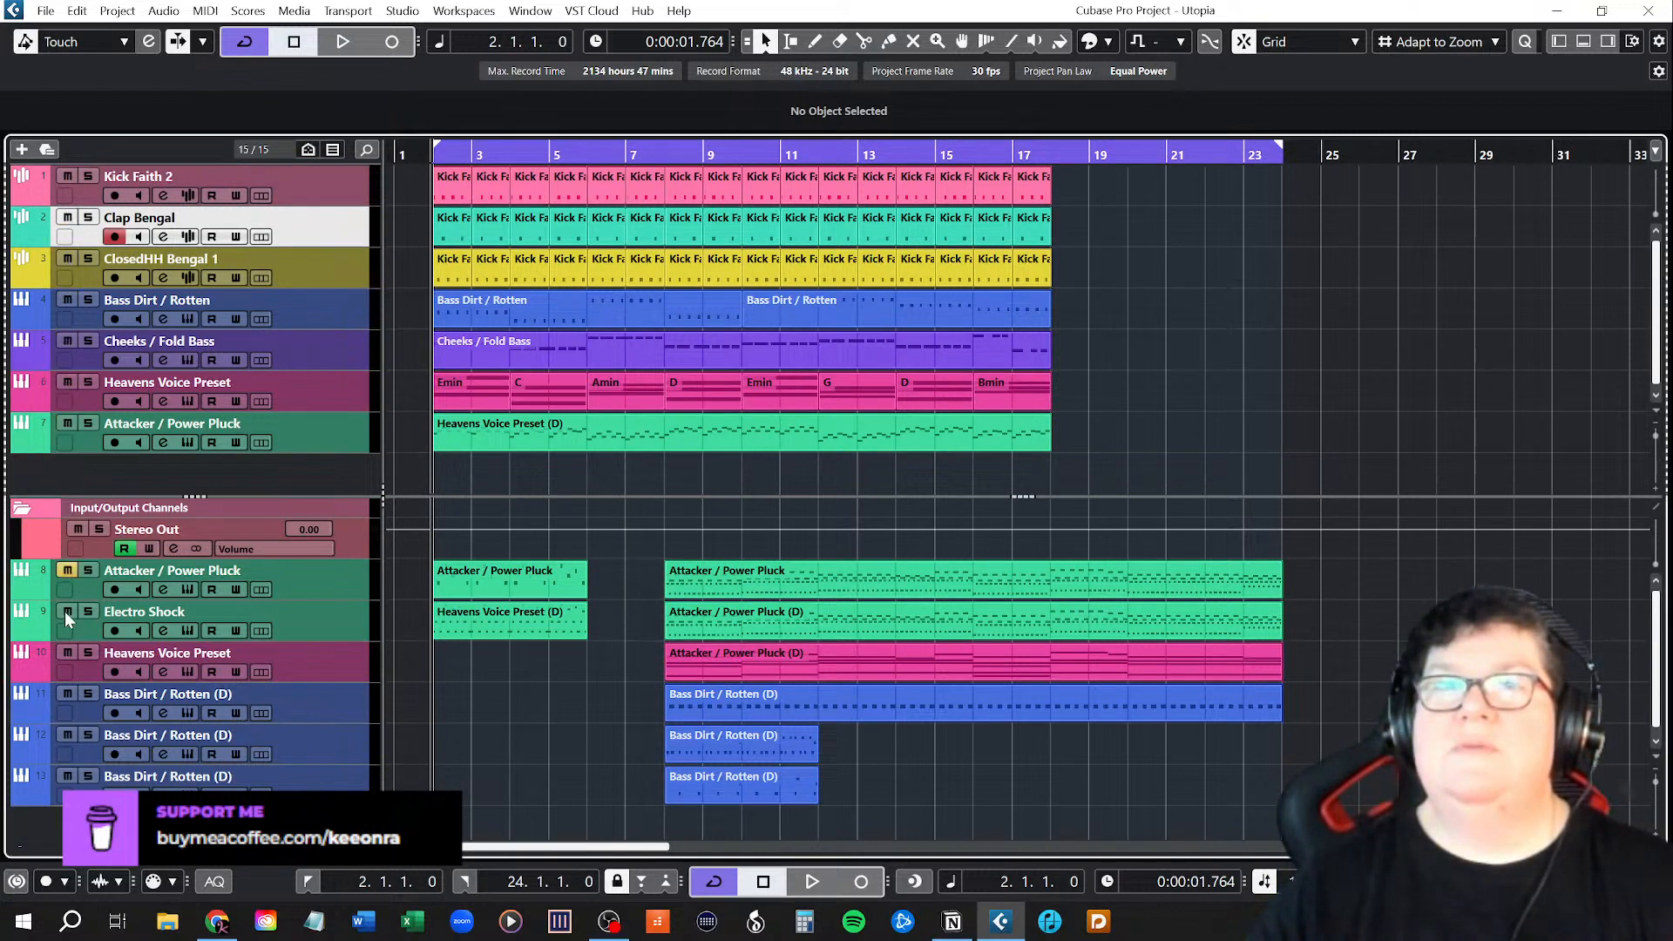
left_click_drag(65, 610, 73, 719)
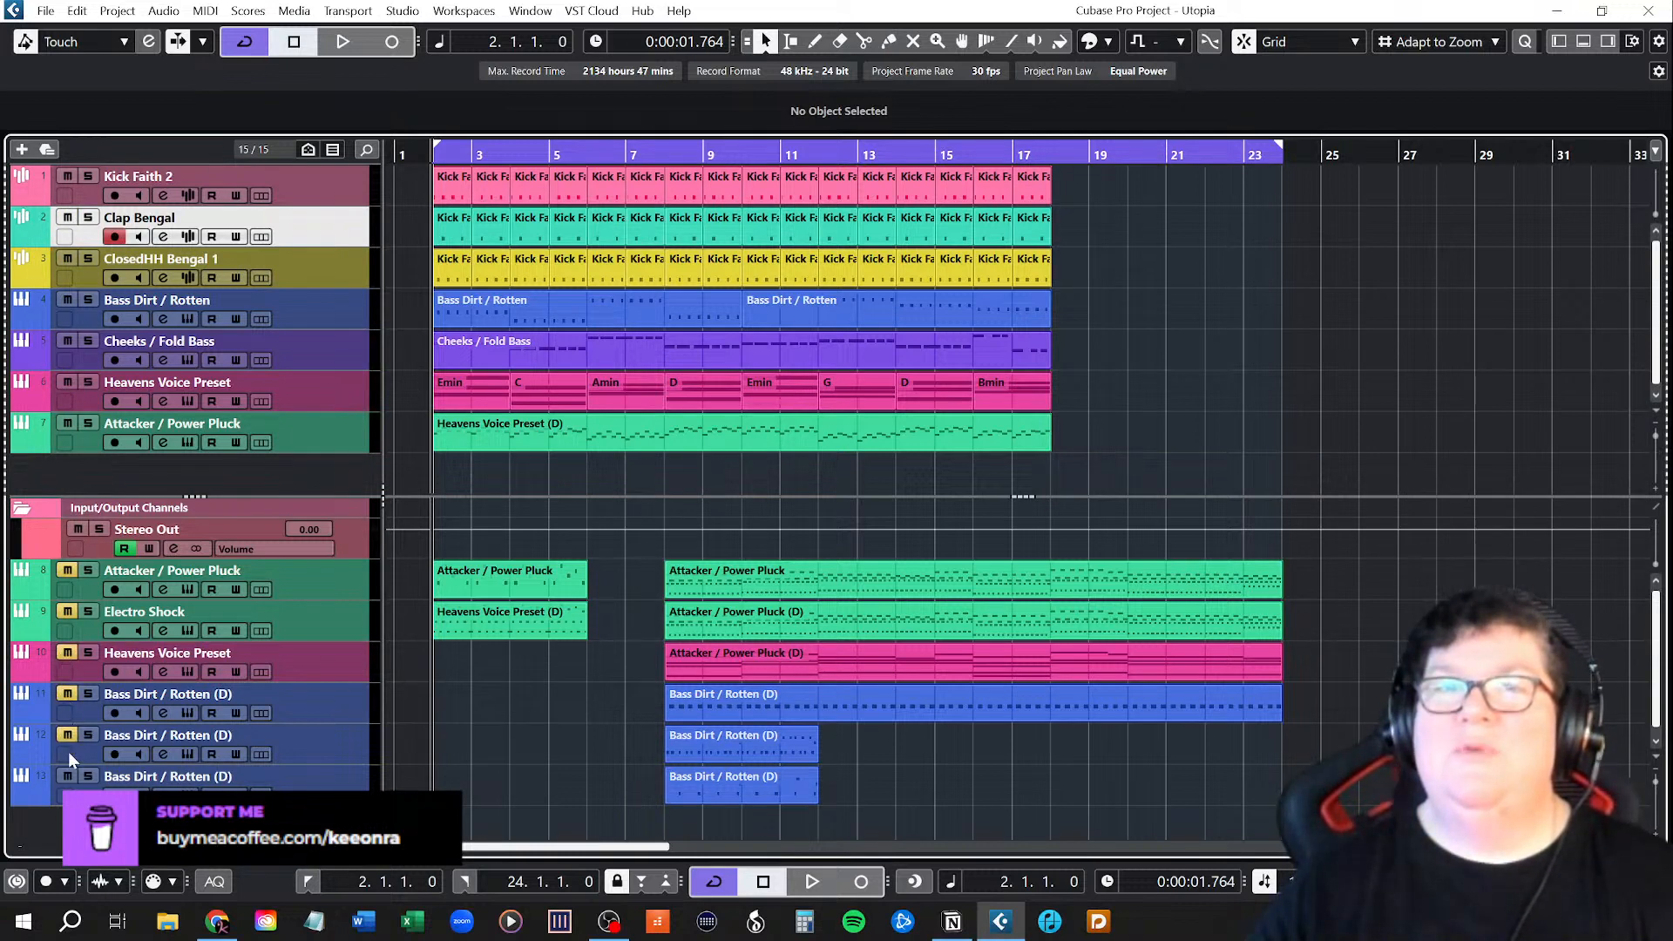
key("space")
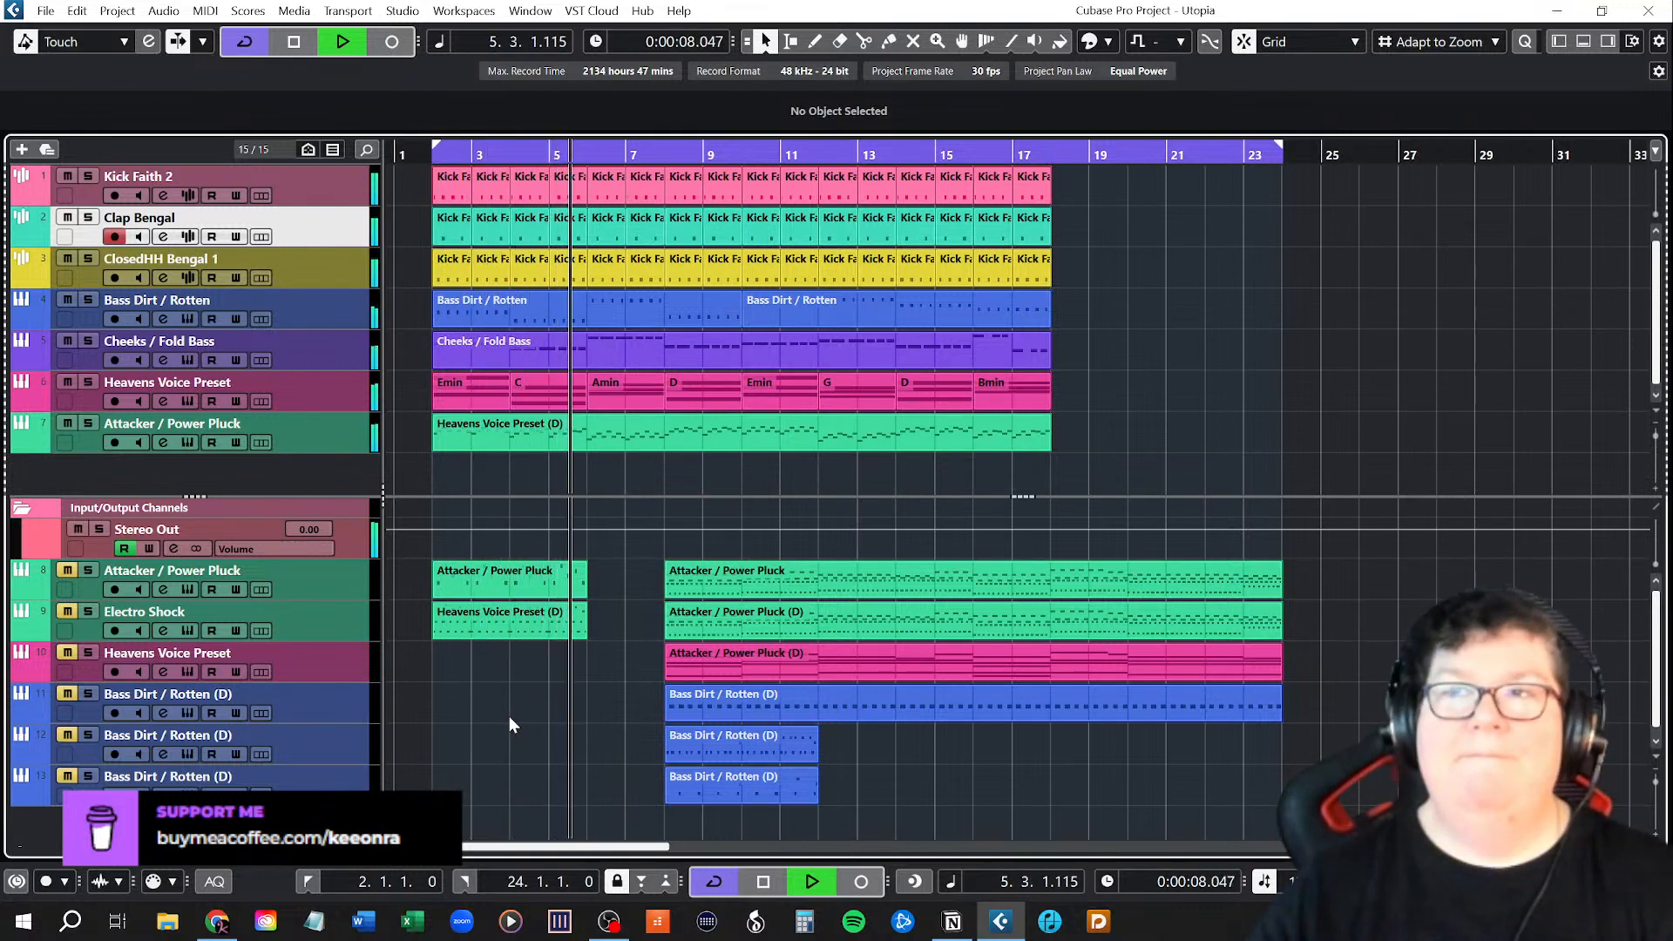
key("space")
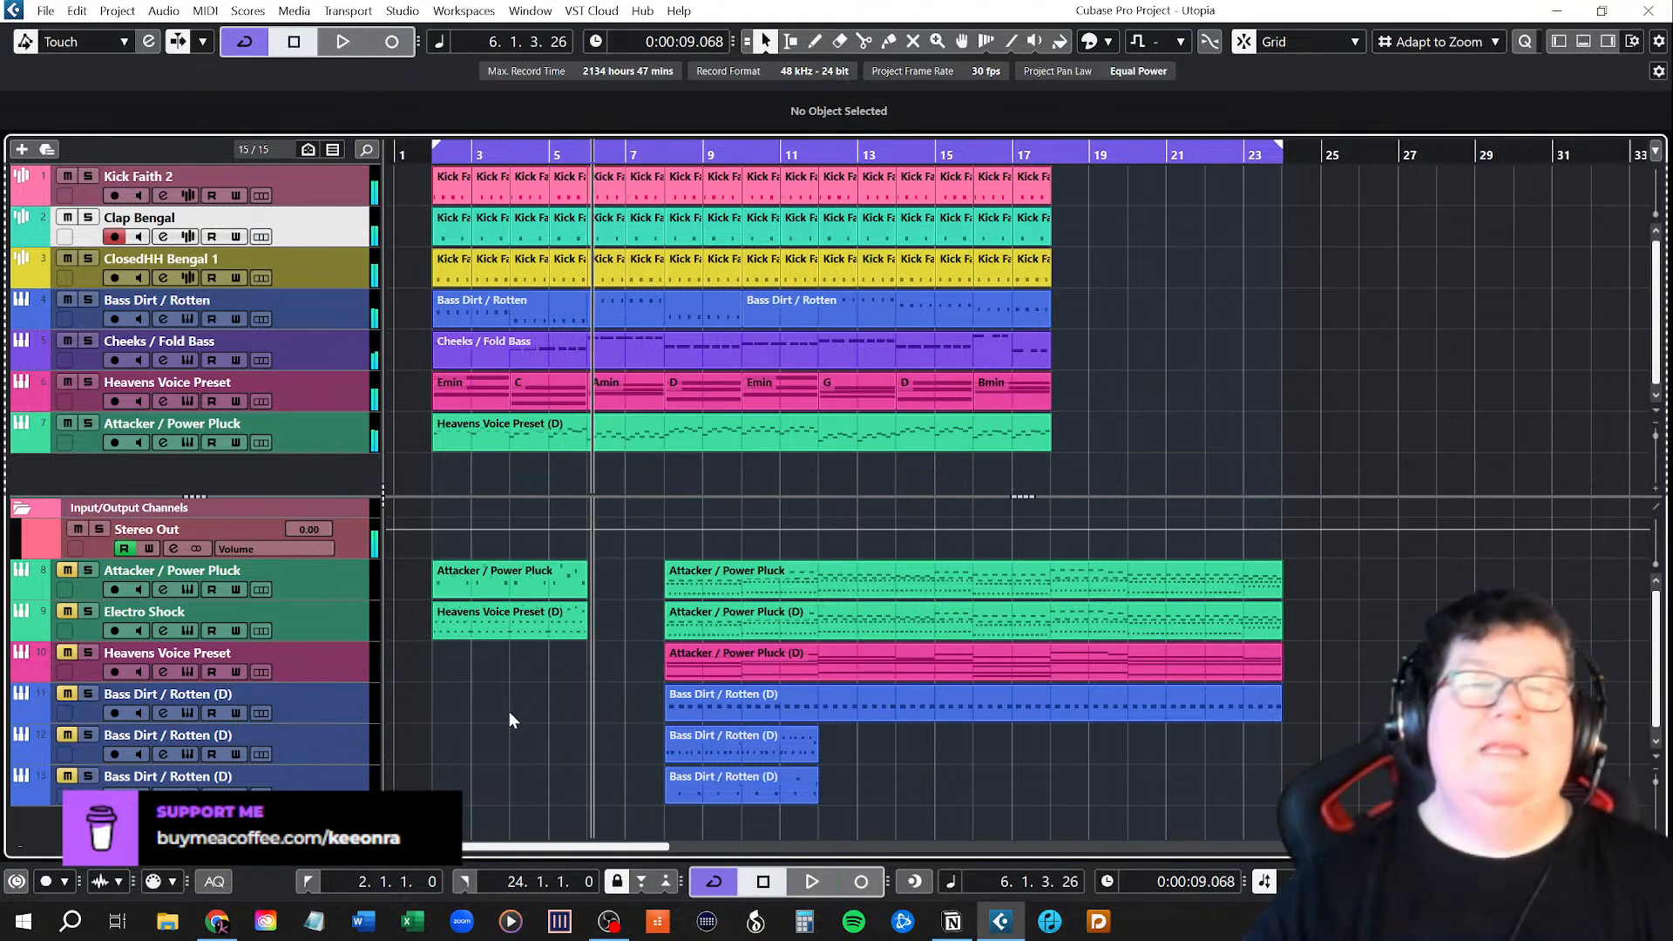
Mute the seven upper tracks, unmute the lower instrument tracks, and play the lower section from bar 8 into bar 16.
left_click(67, 175)
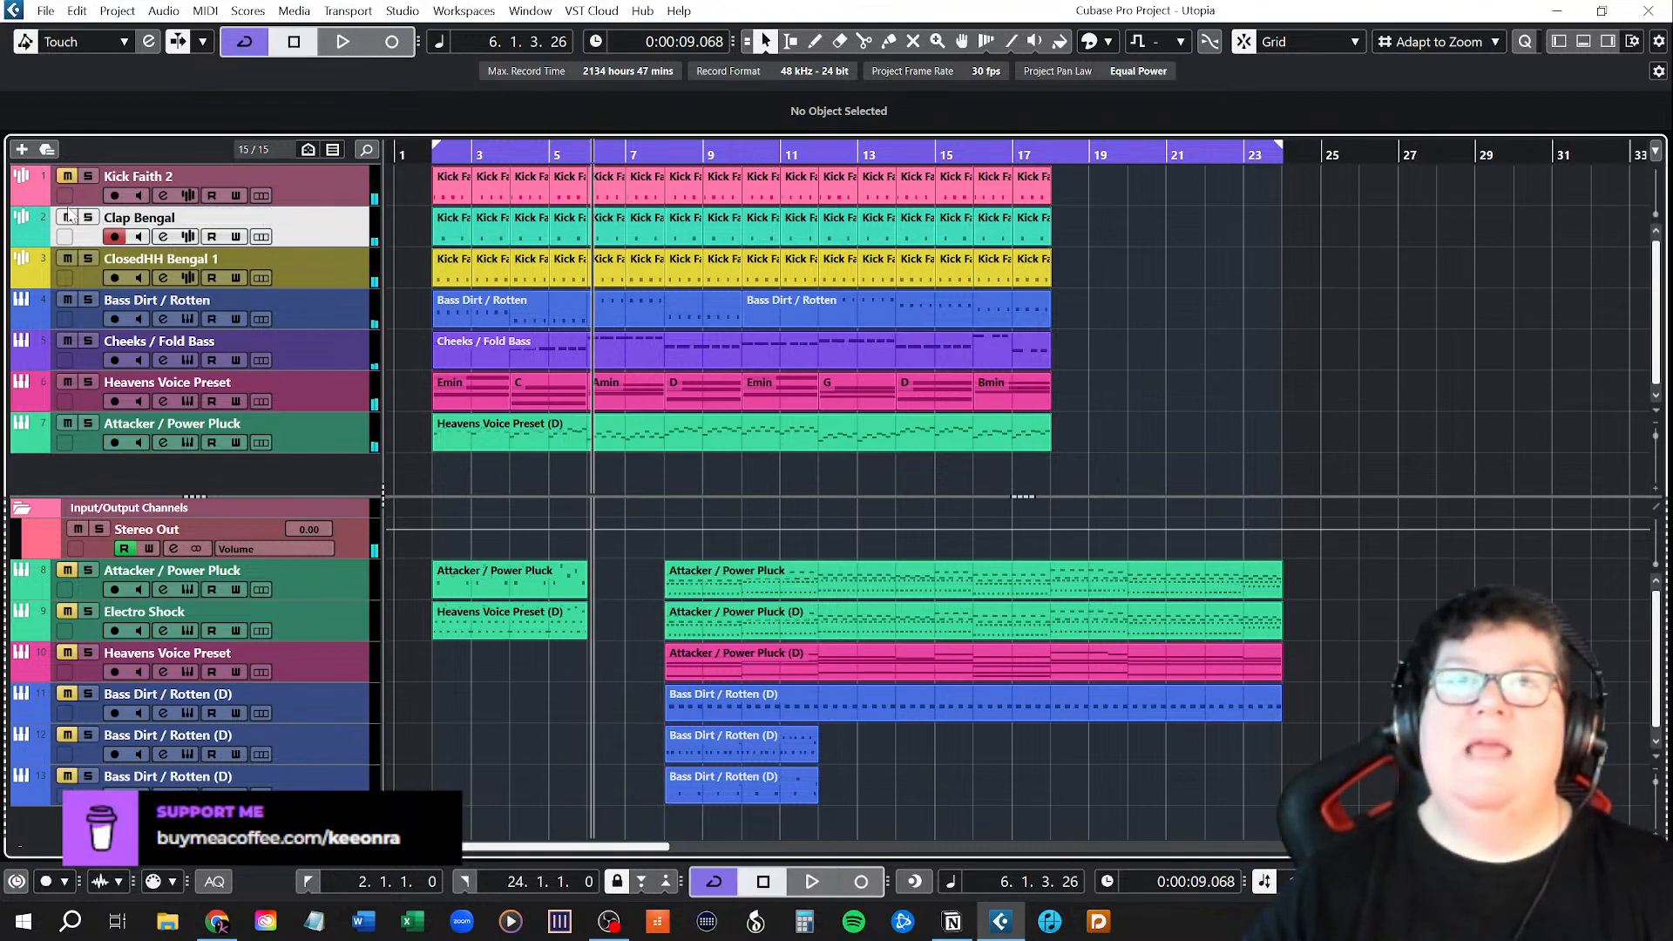
left_click(68, 217)
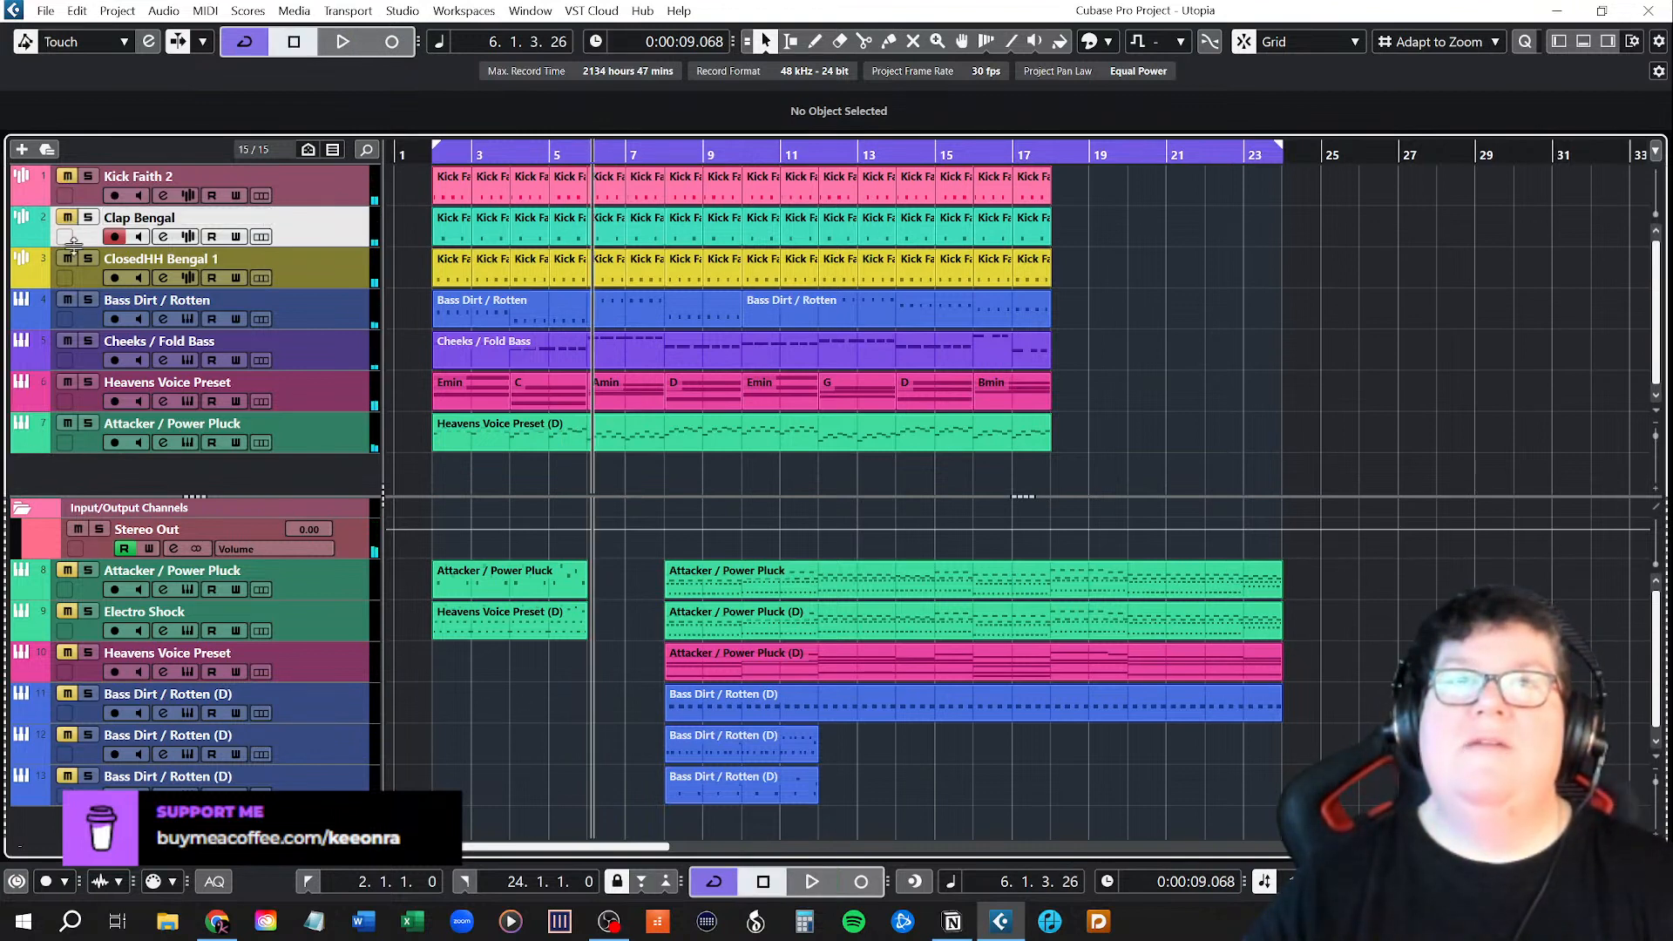
left_click(67, 340)
left_click(68, 380)
left_click(67, 423)
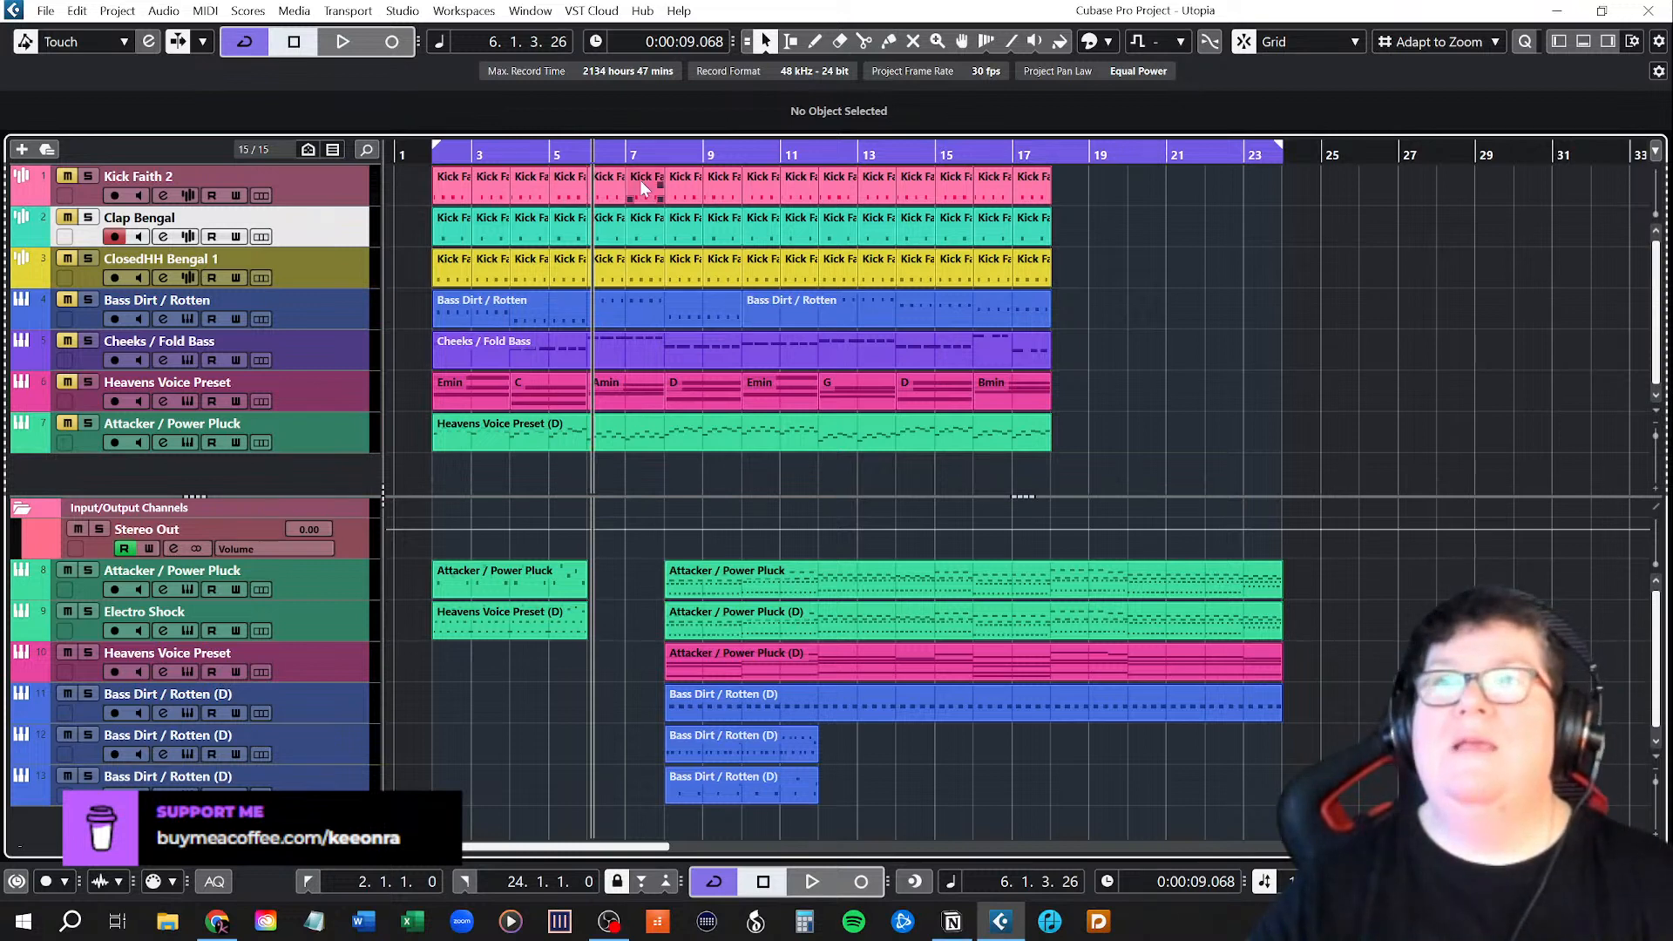
left_click(661, 153)
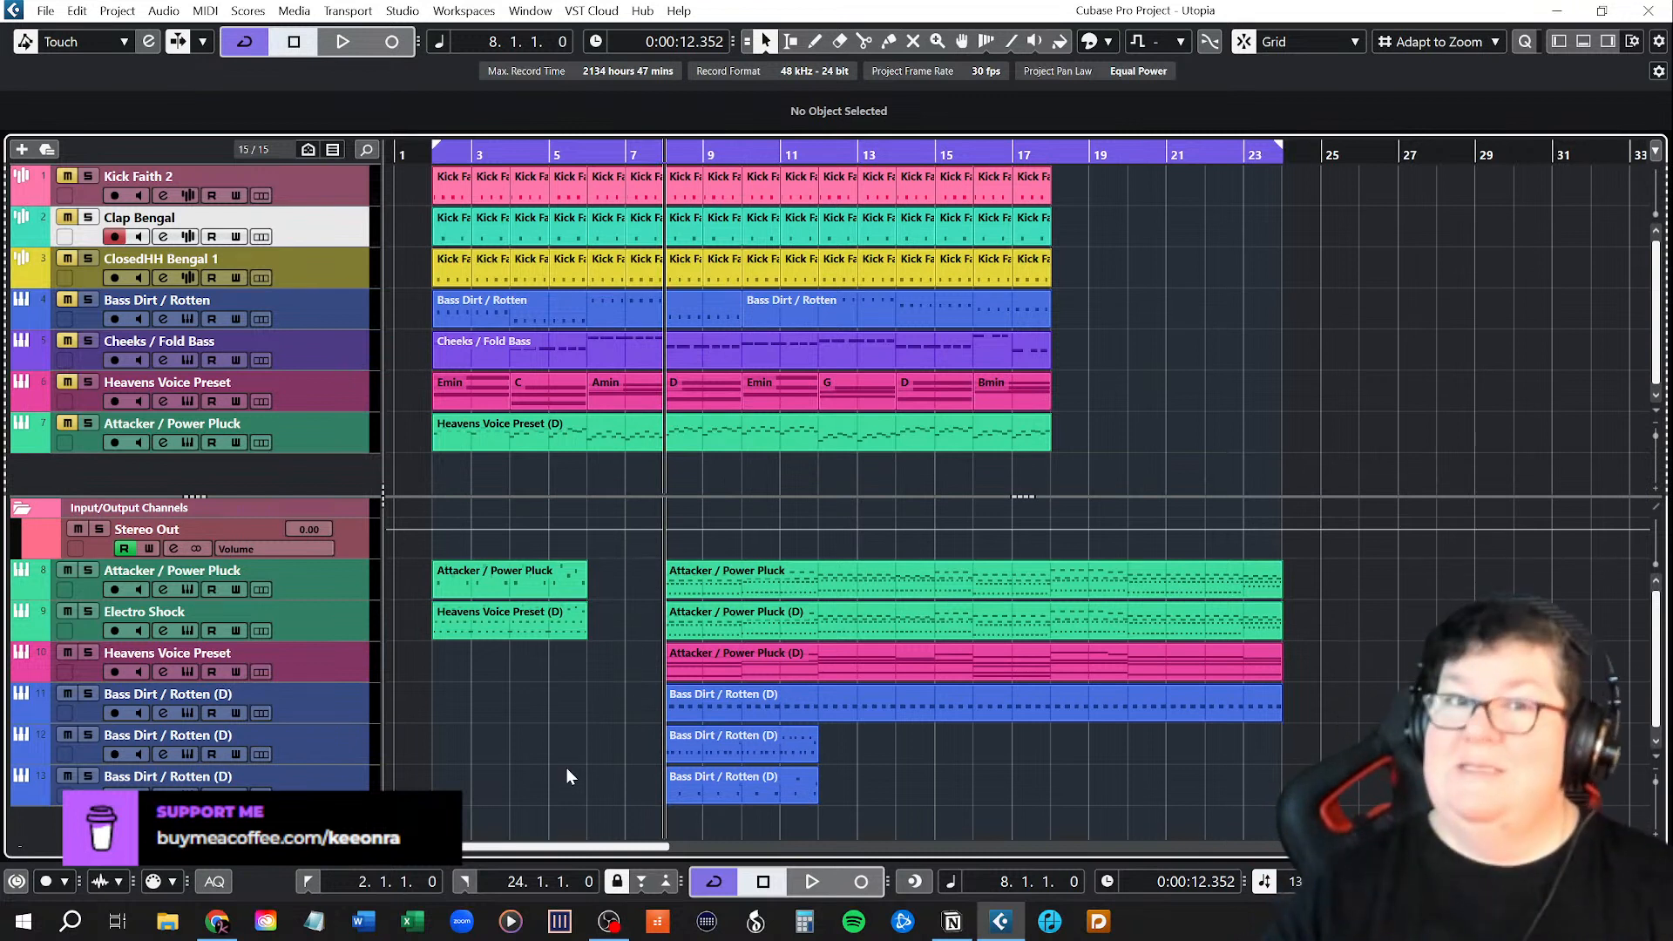
key("space")
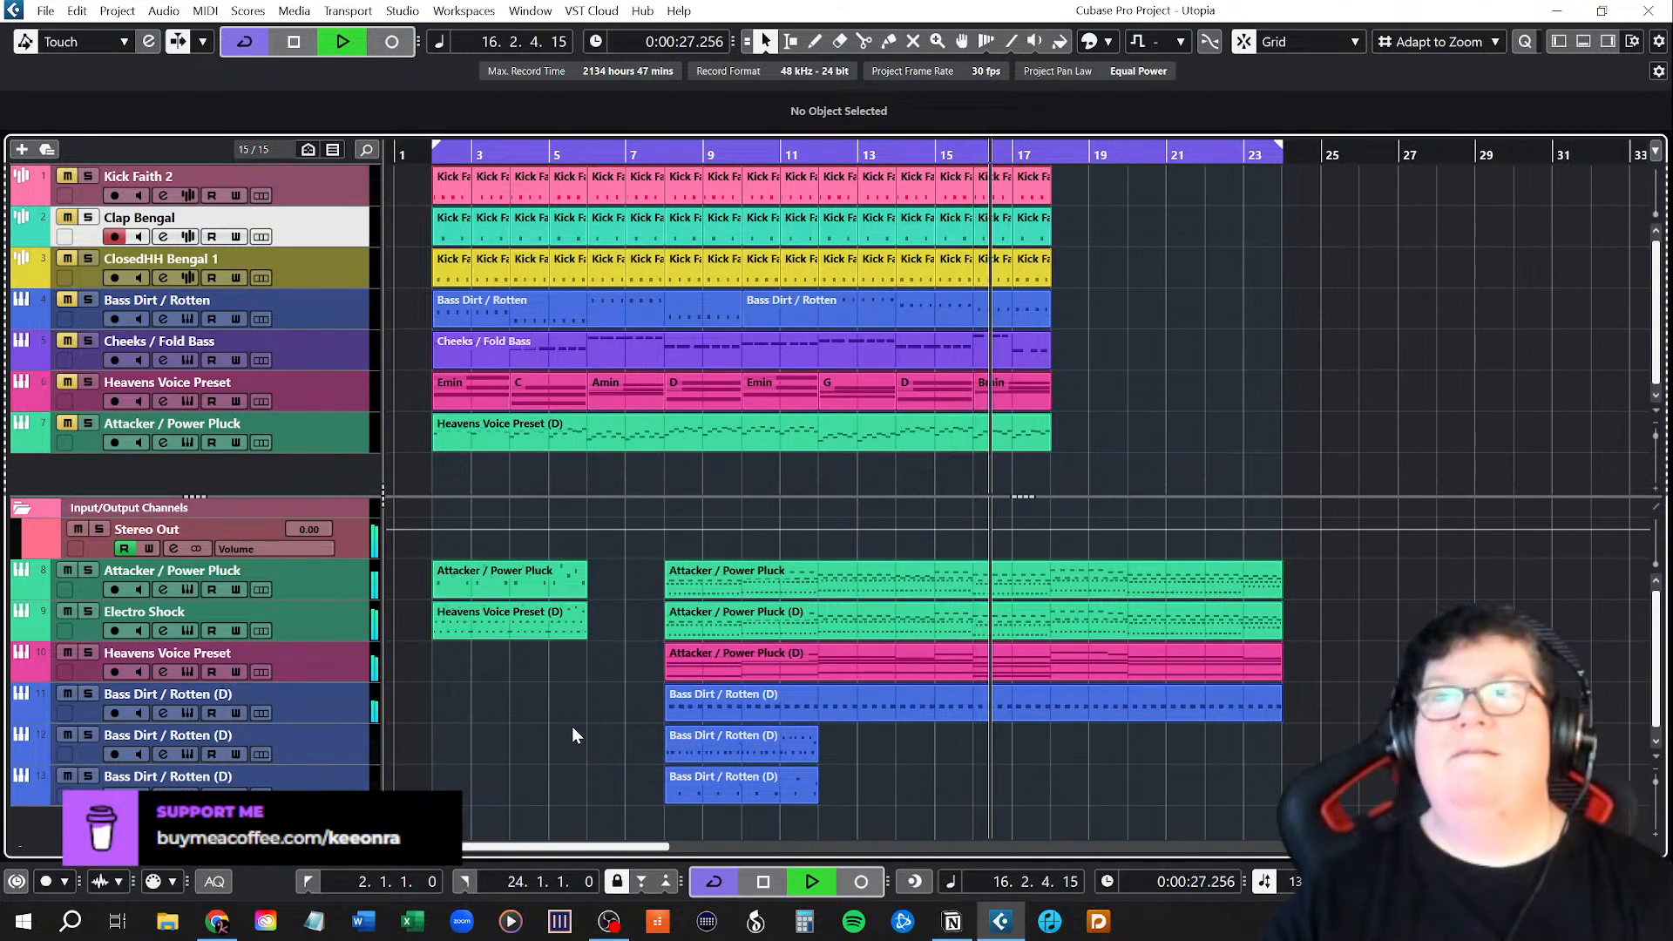
key("space")
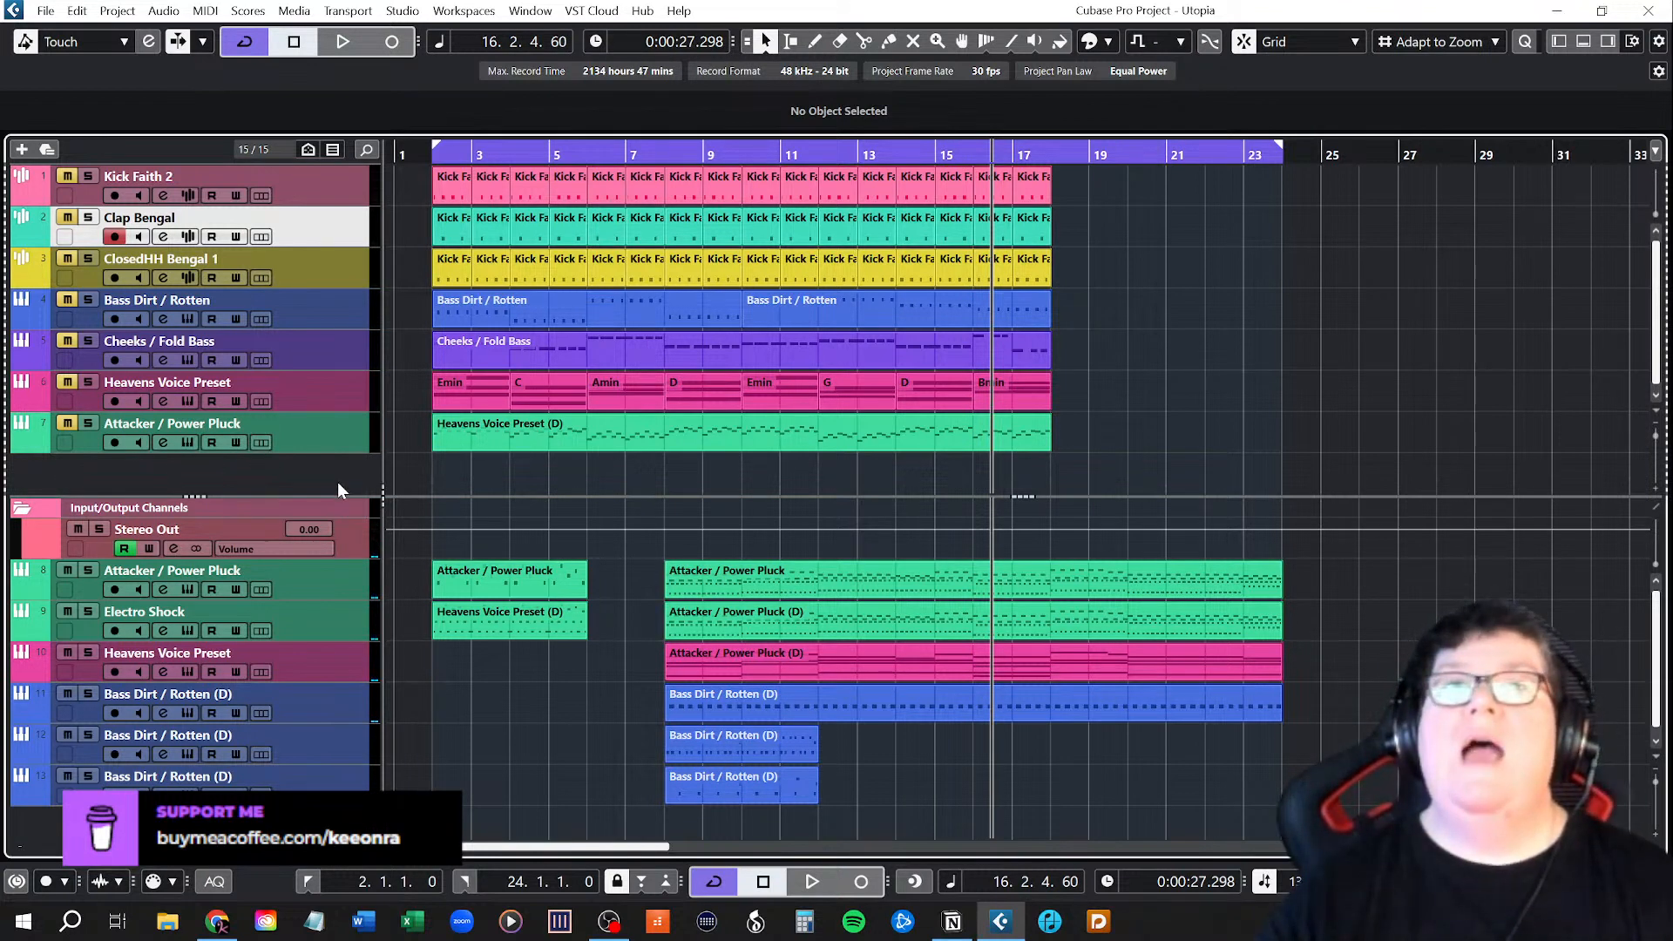
Duplicate the Kick Faith 2, Clap Bengal and ClosedHH Bengal 1 tracks together and hide the lower editor zone.
left_click(345, 186)
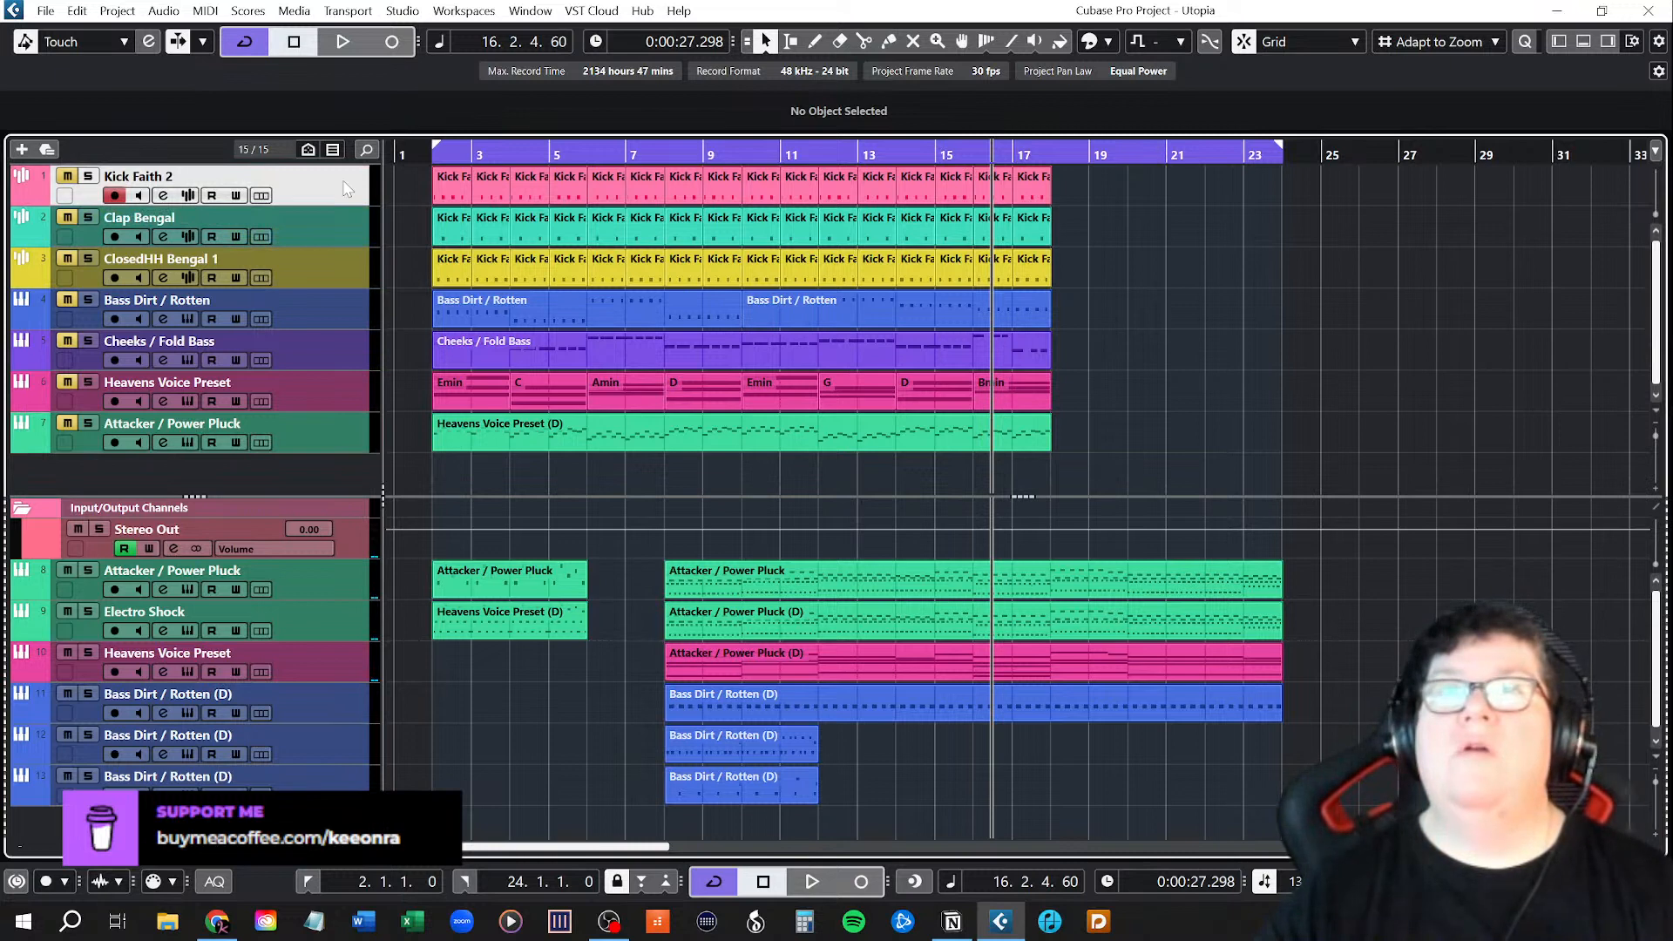
left_click(310, 269, "shift")
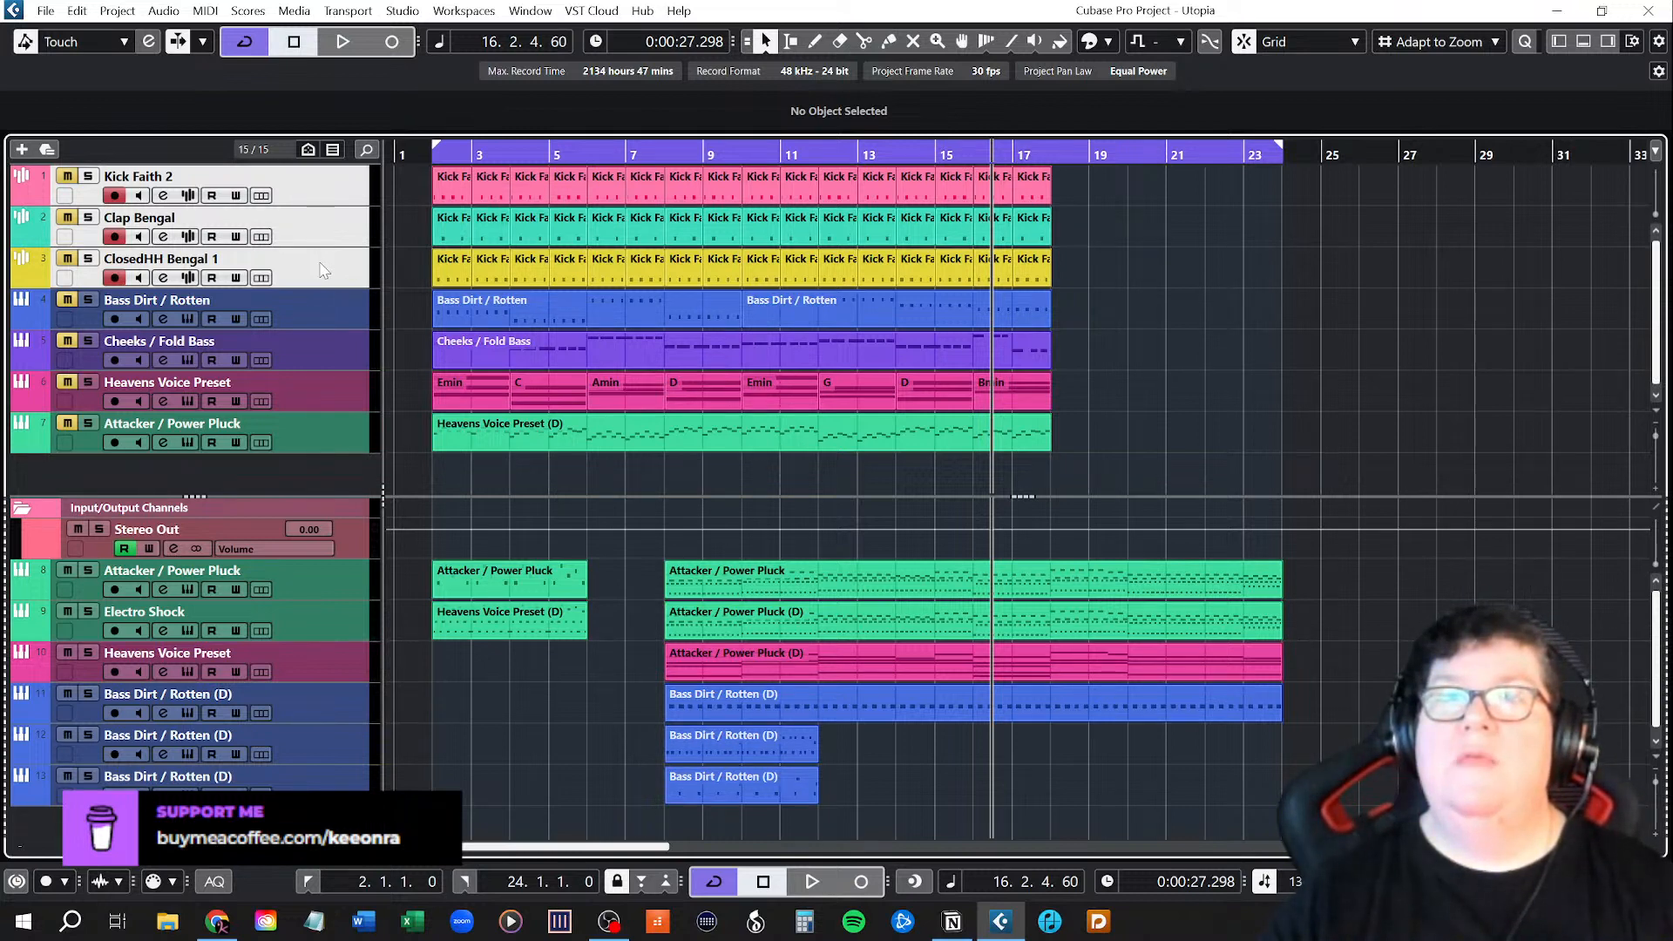
scroll(320, 271, "down", 1)
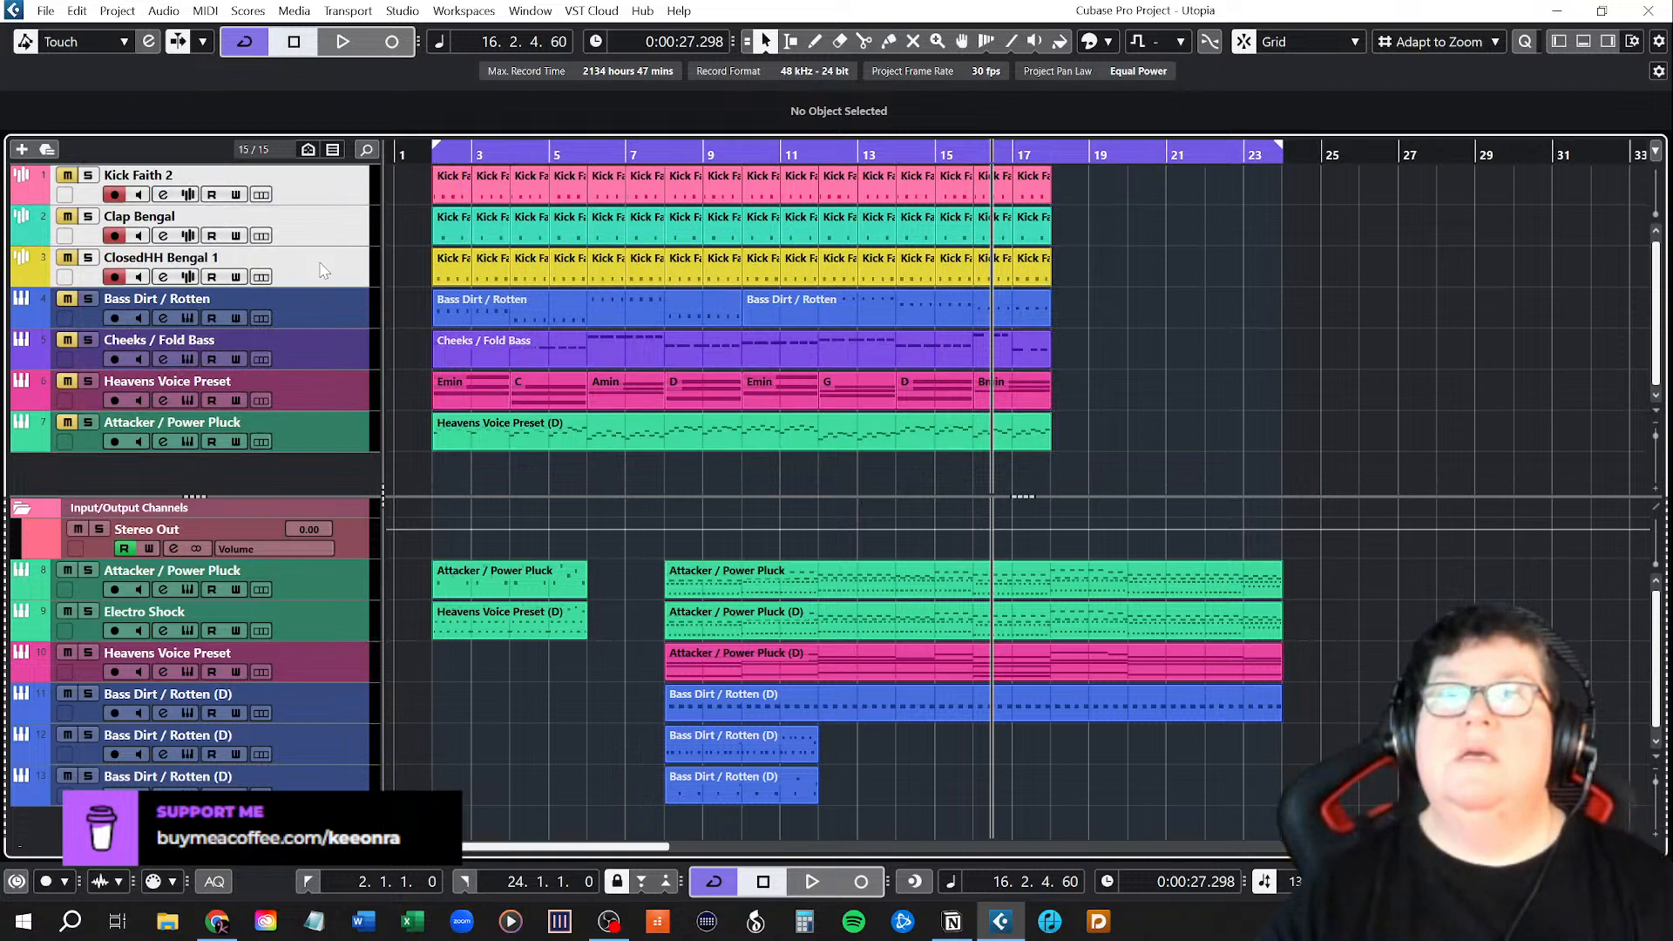
right_click(320, 266)
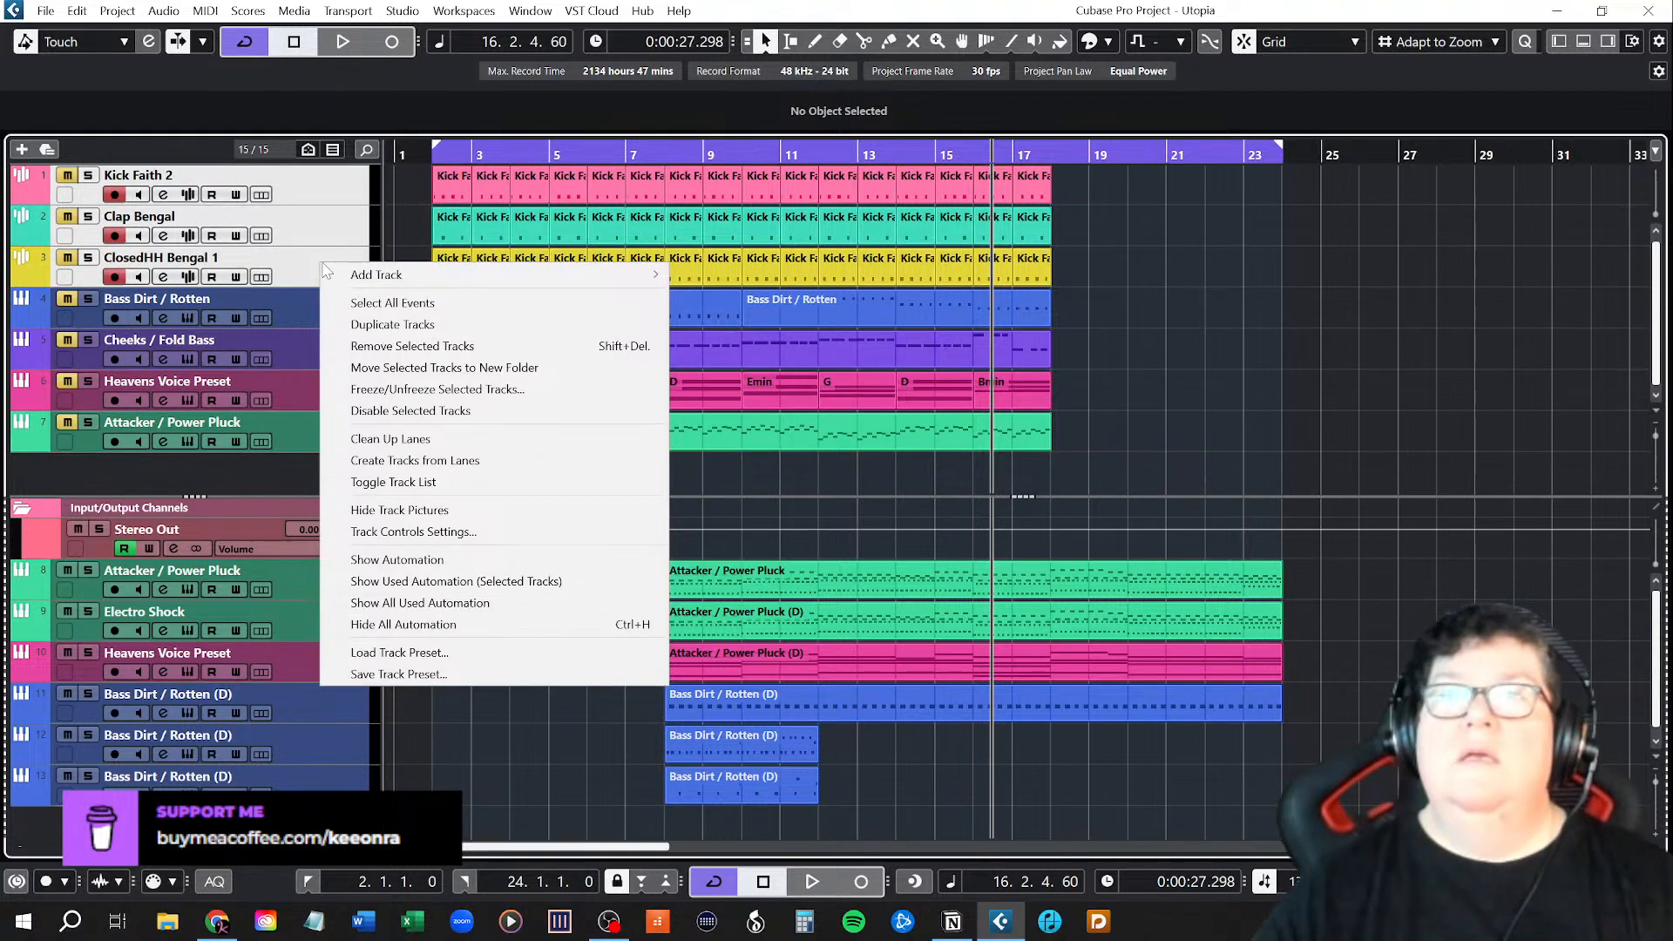
left_click(349, 325)
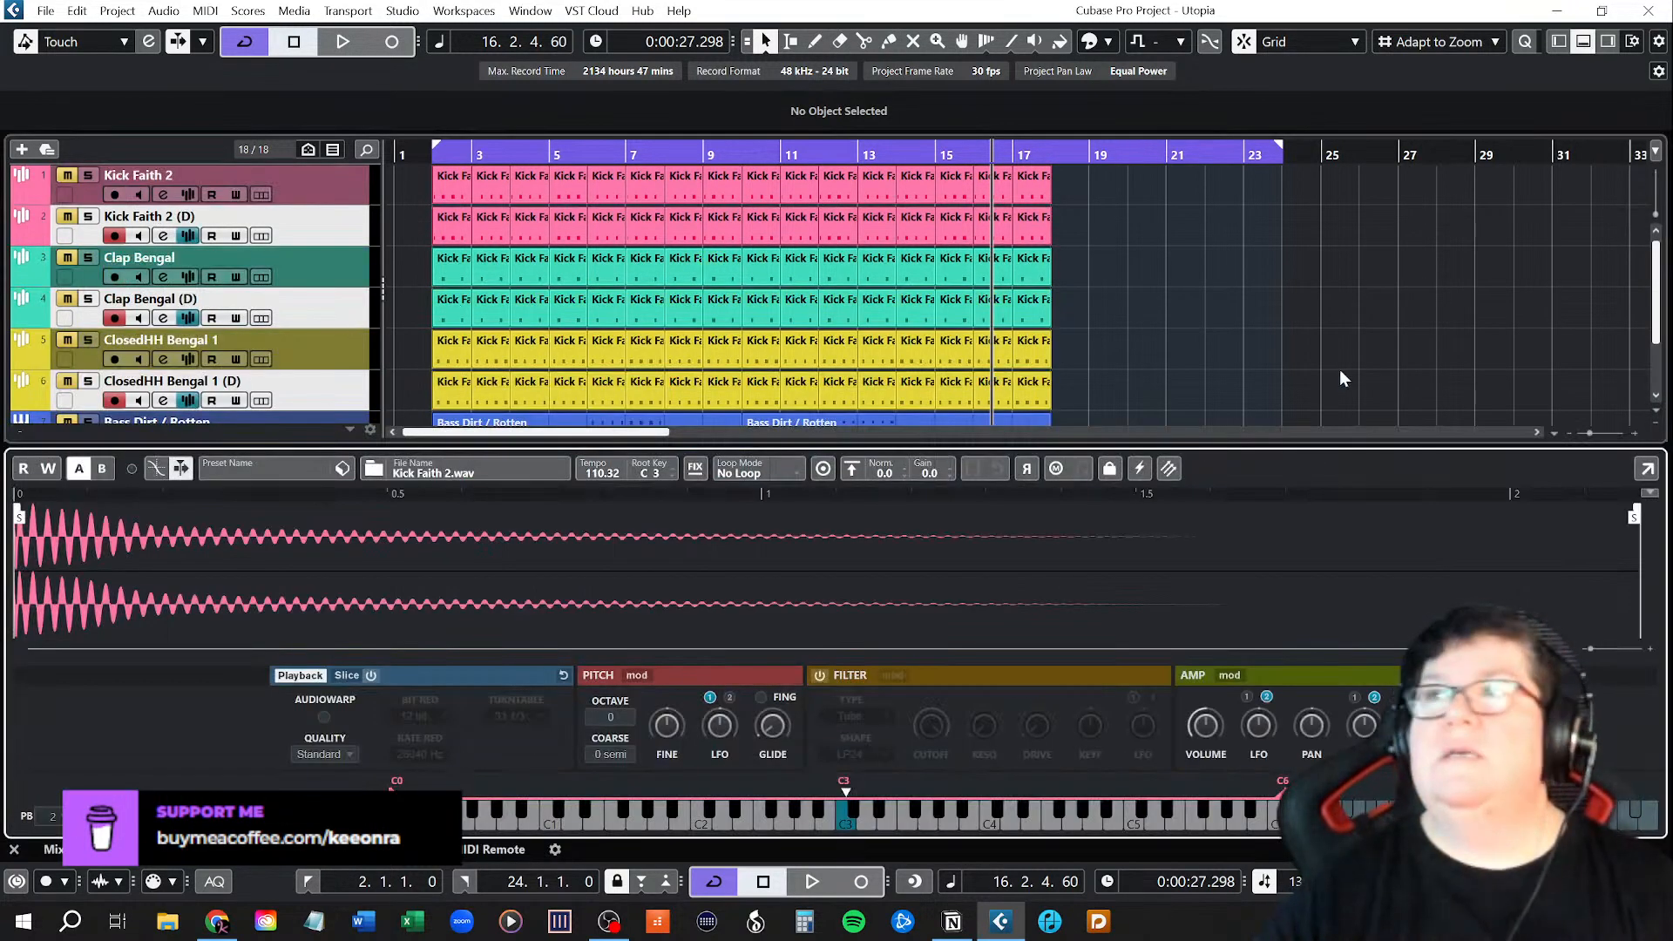
left_click(1584, 42)
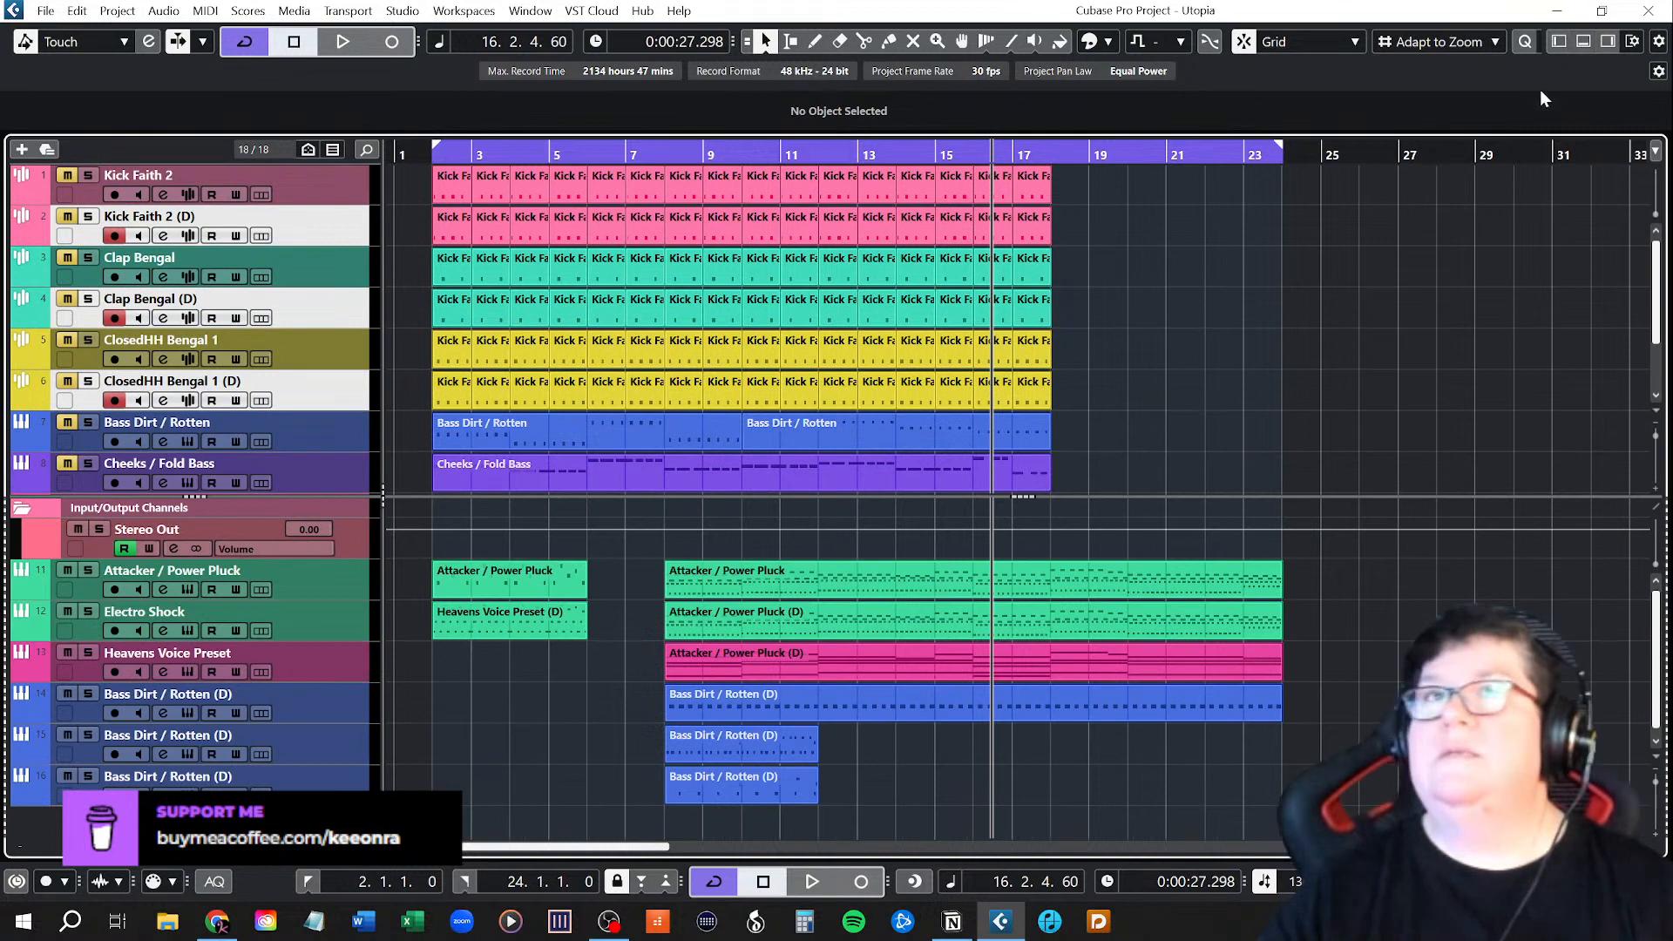
Move the duplicated kick, clap and closed hi-hat tracks, in that order, to the end of the lower track section.
left_click(331, 375)
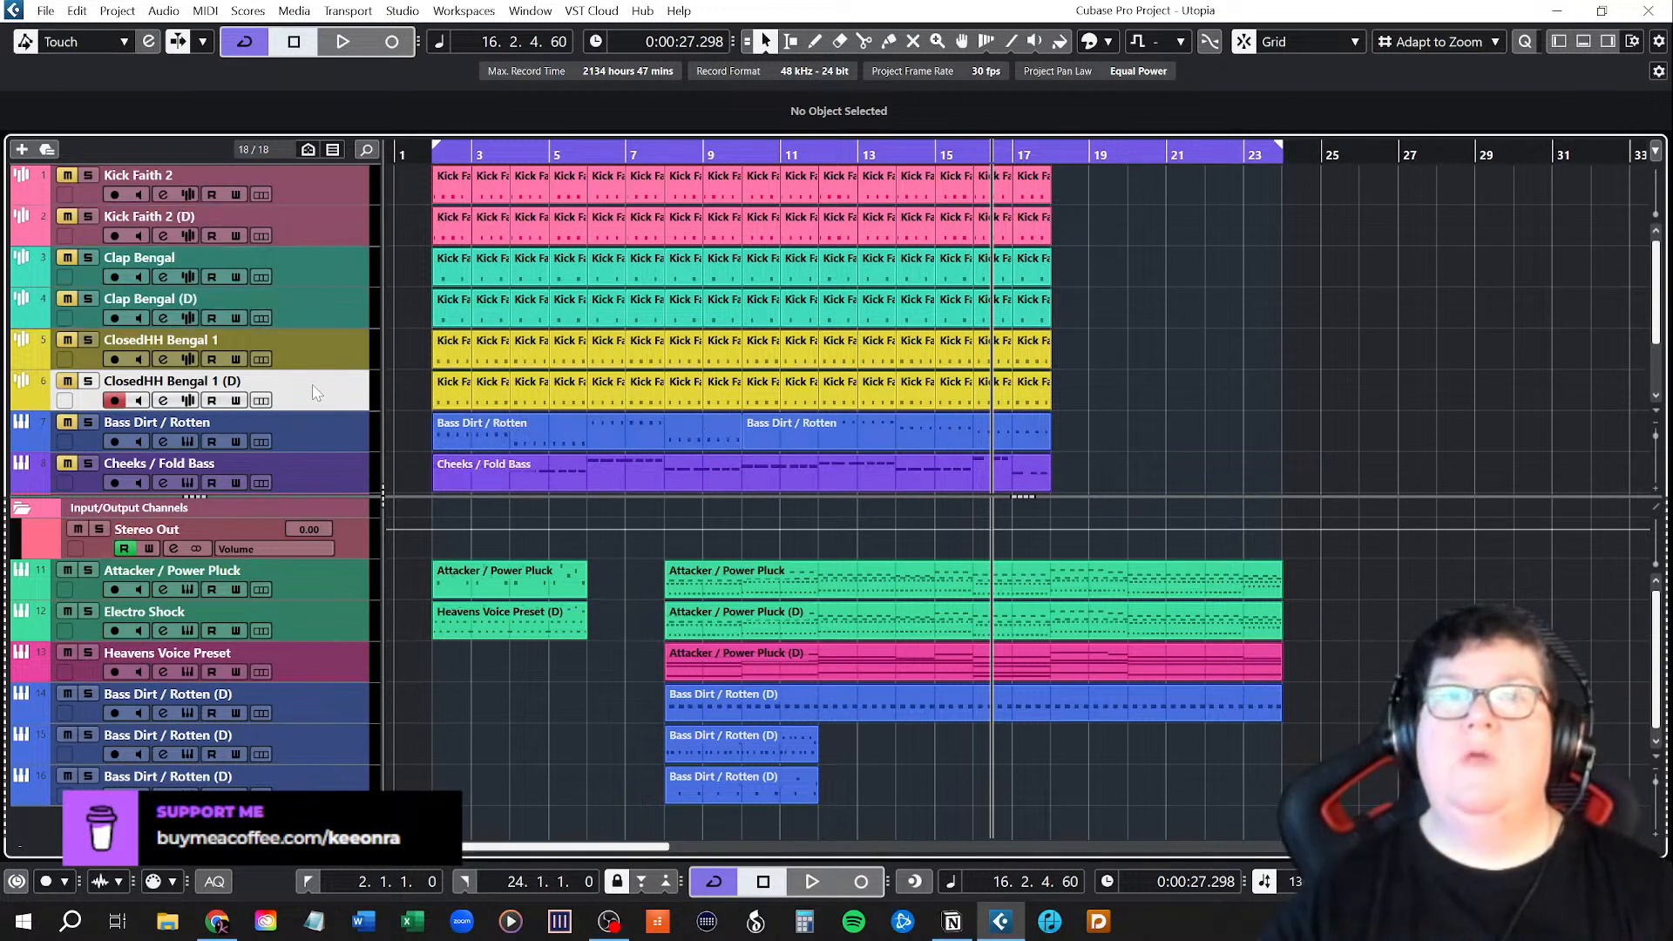
left_click_drag(303, 218, 272, 821)
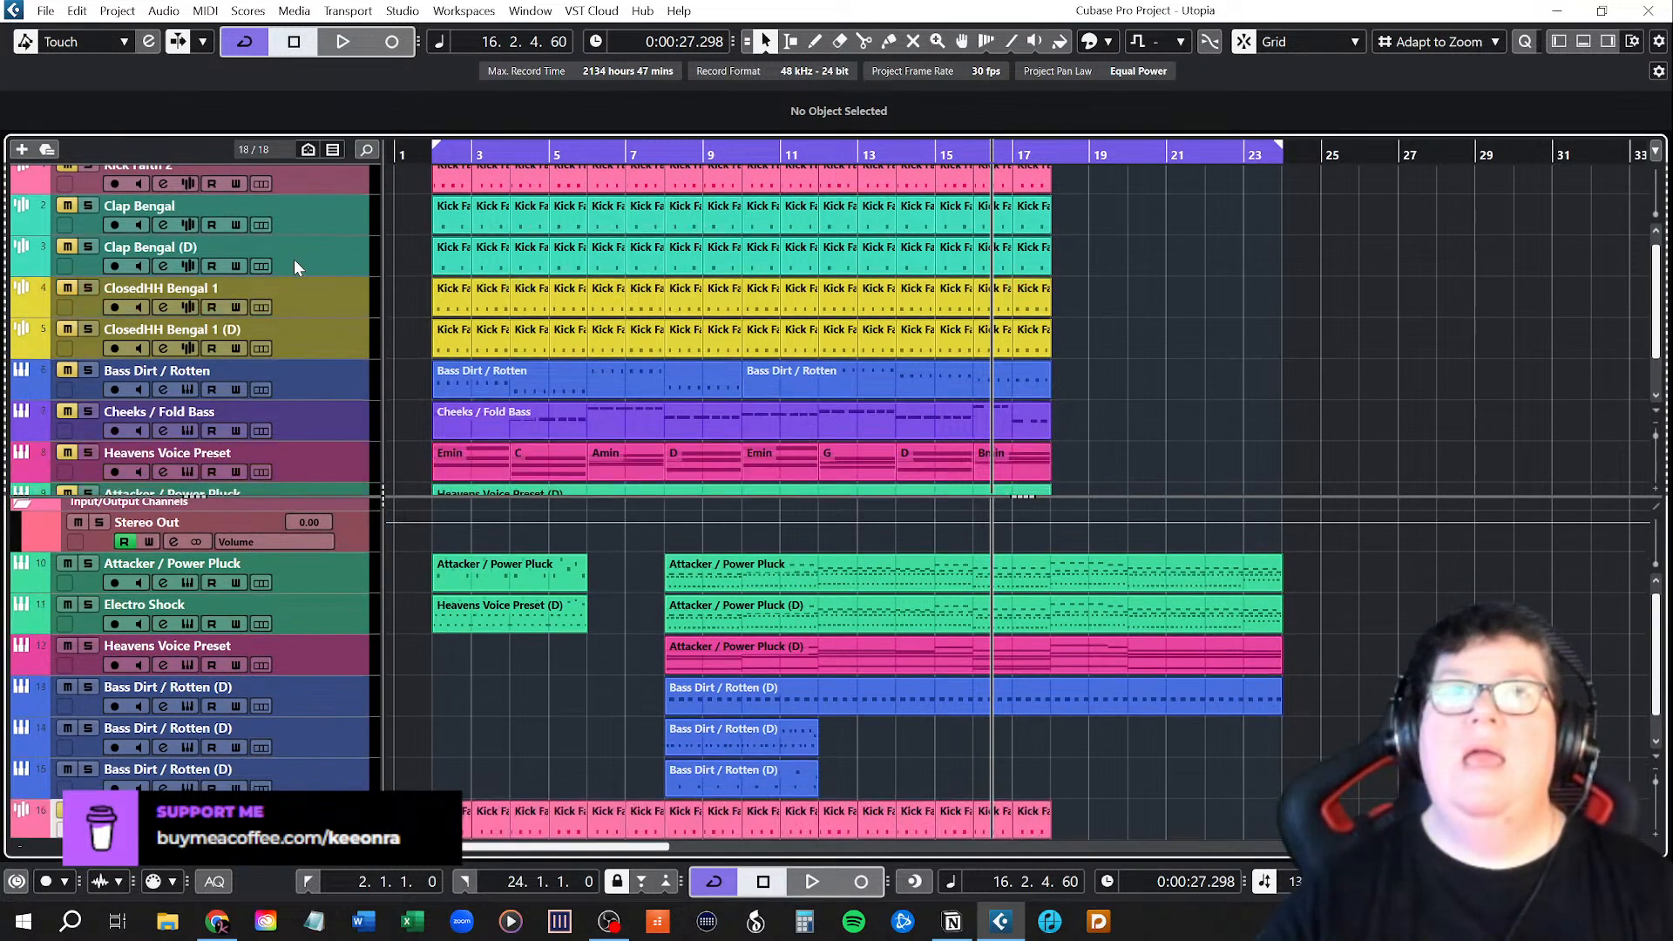
left_click_drag(295, 251, 280, 823)
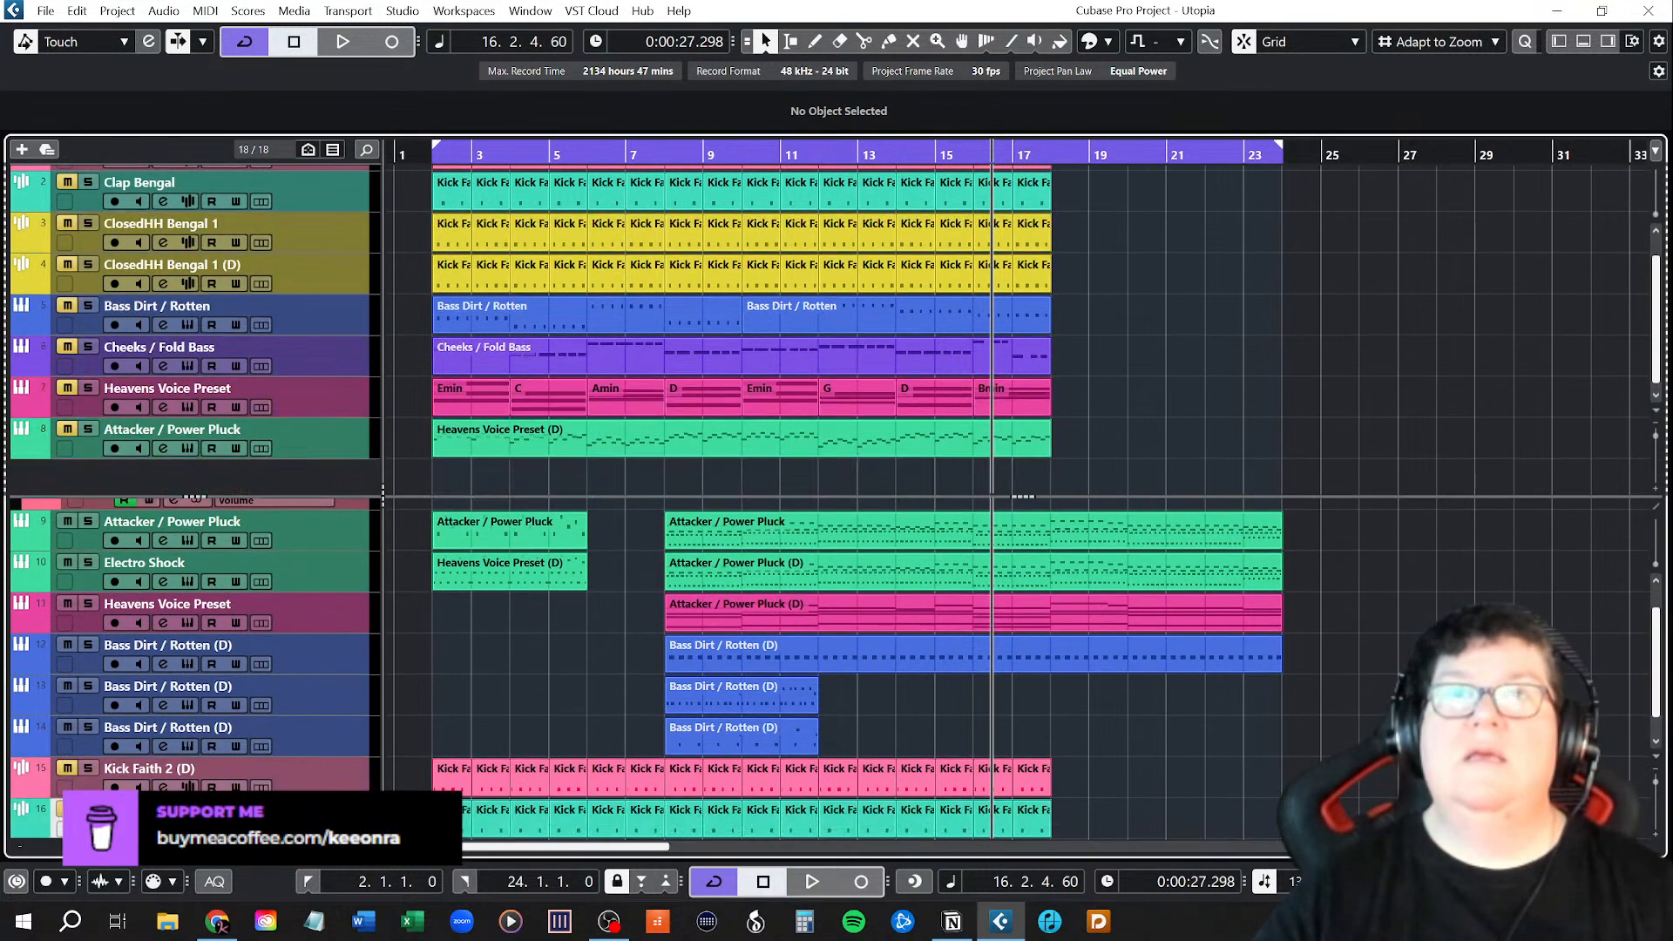
scroll(268, 408, "up", 1)
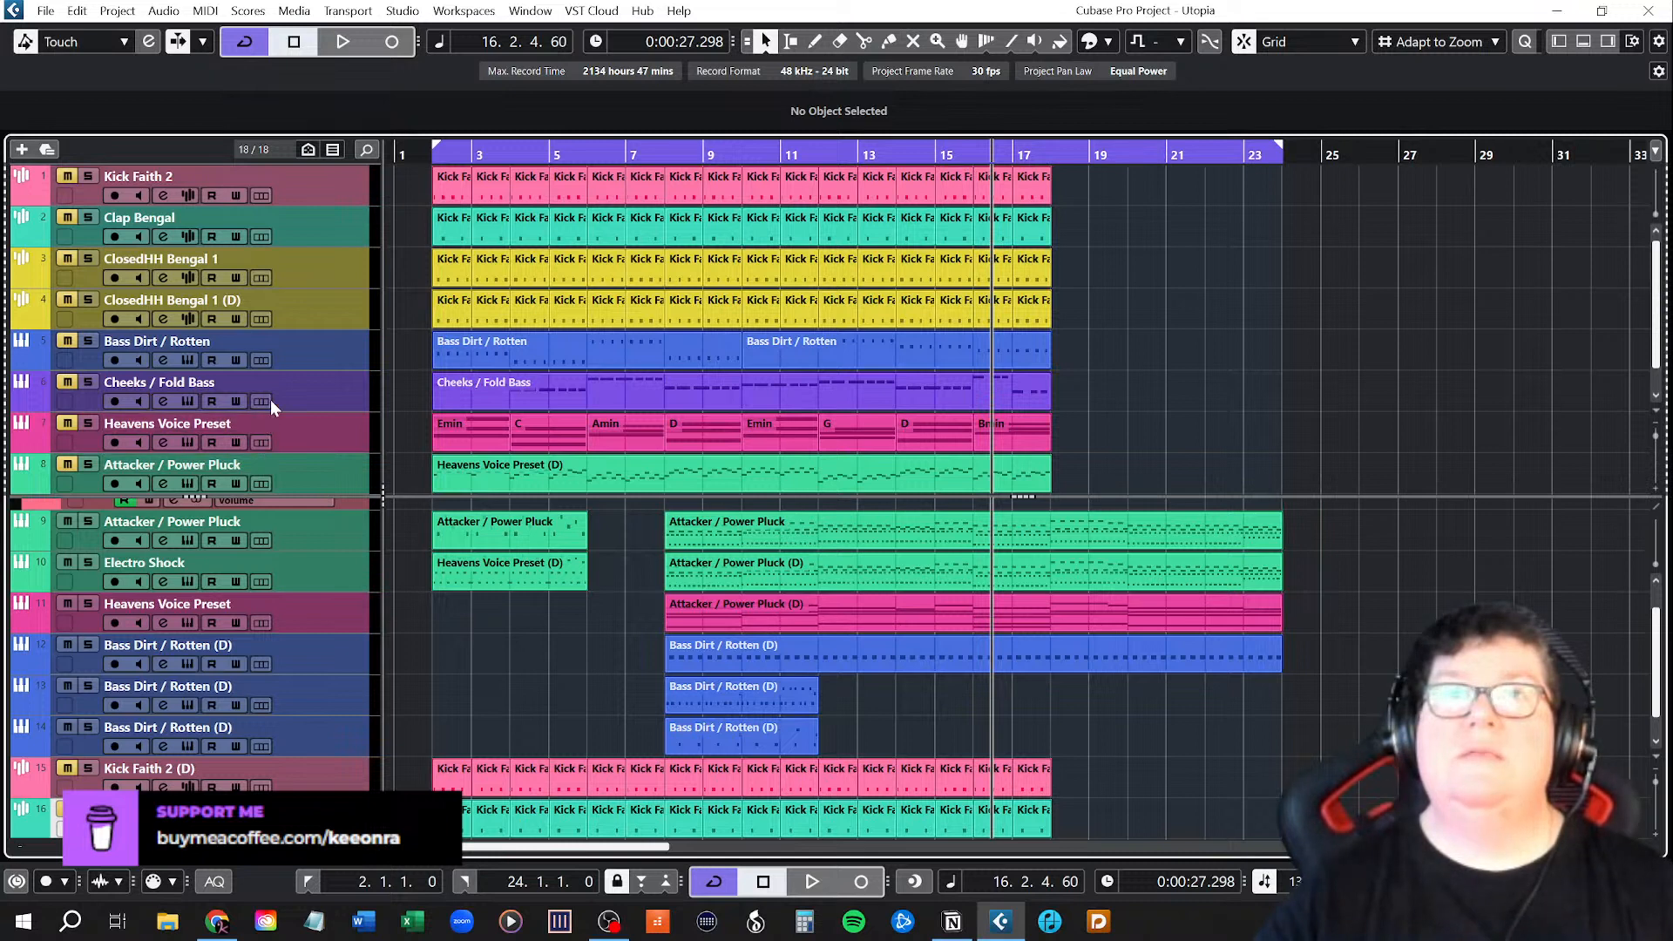
left_click_drag(311, 301, 293, 868)
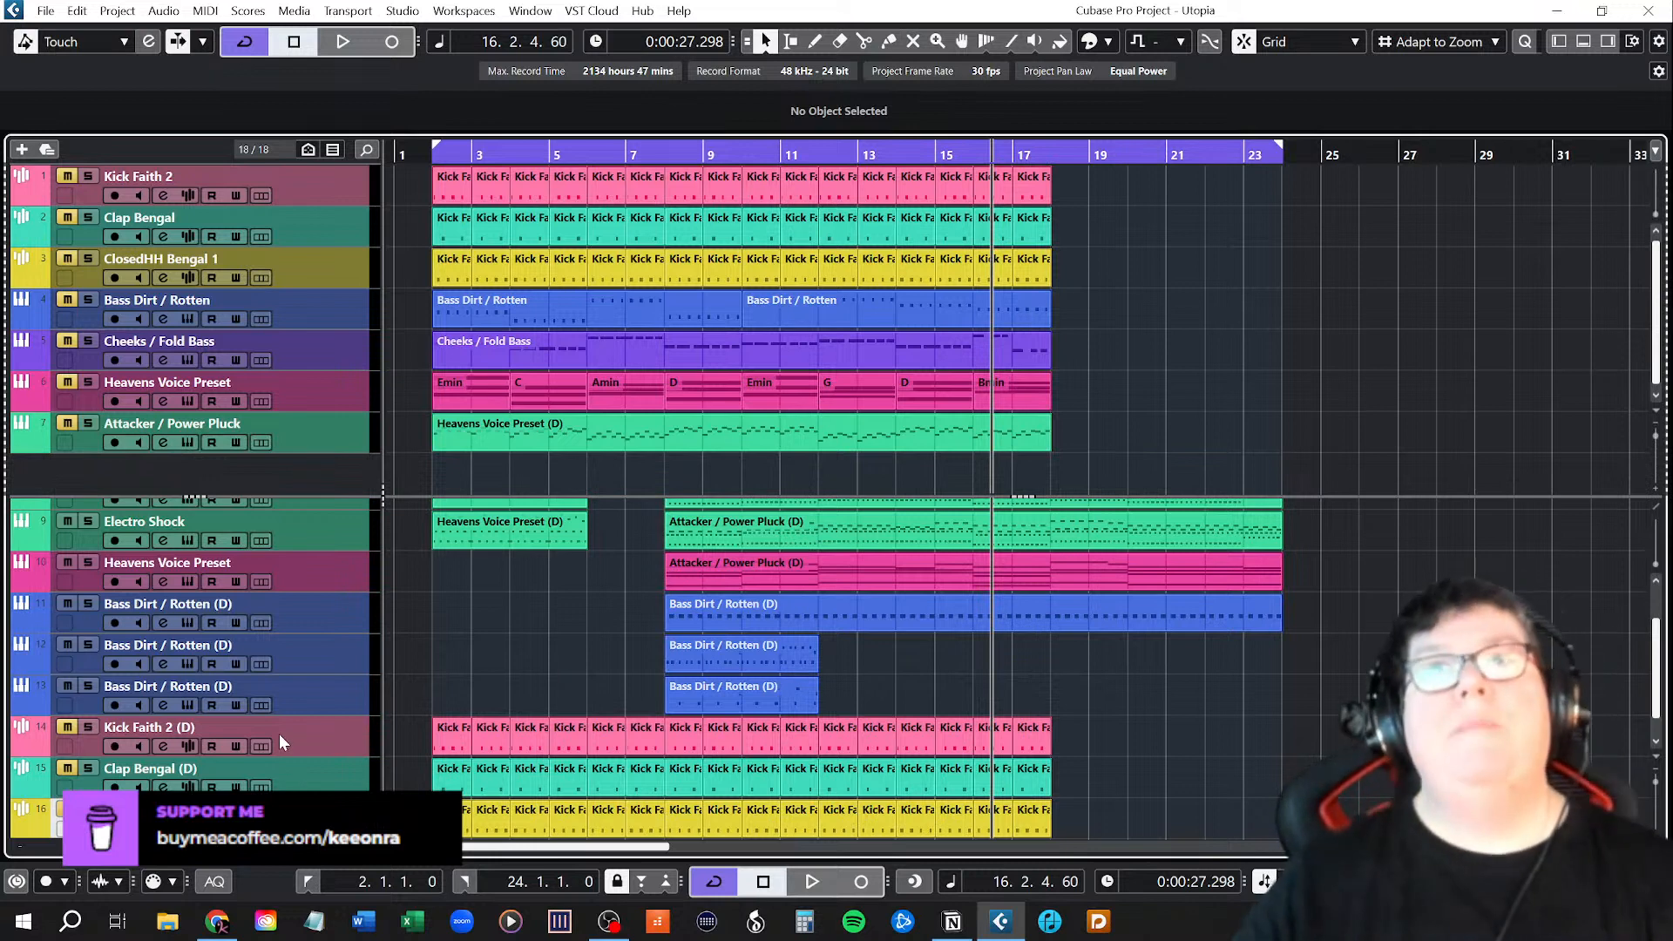
Shrink the height of the seven upper tracks and raise the divider to enlarge the lower track section.
left_click(305, 447)
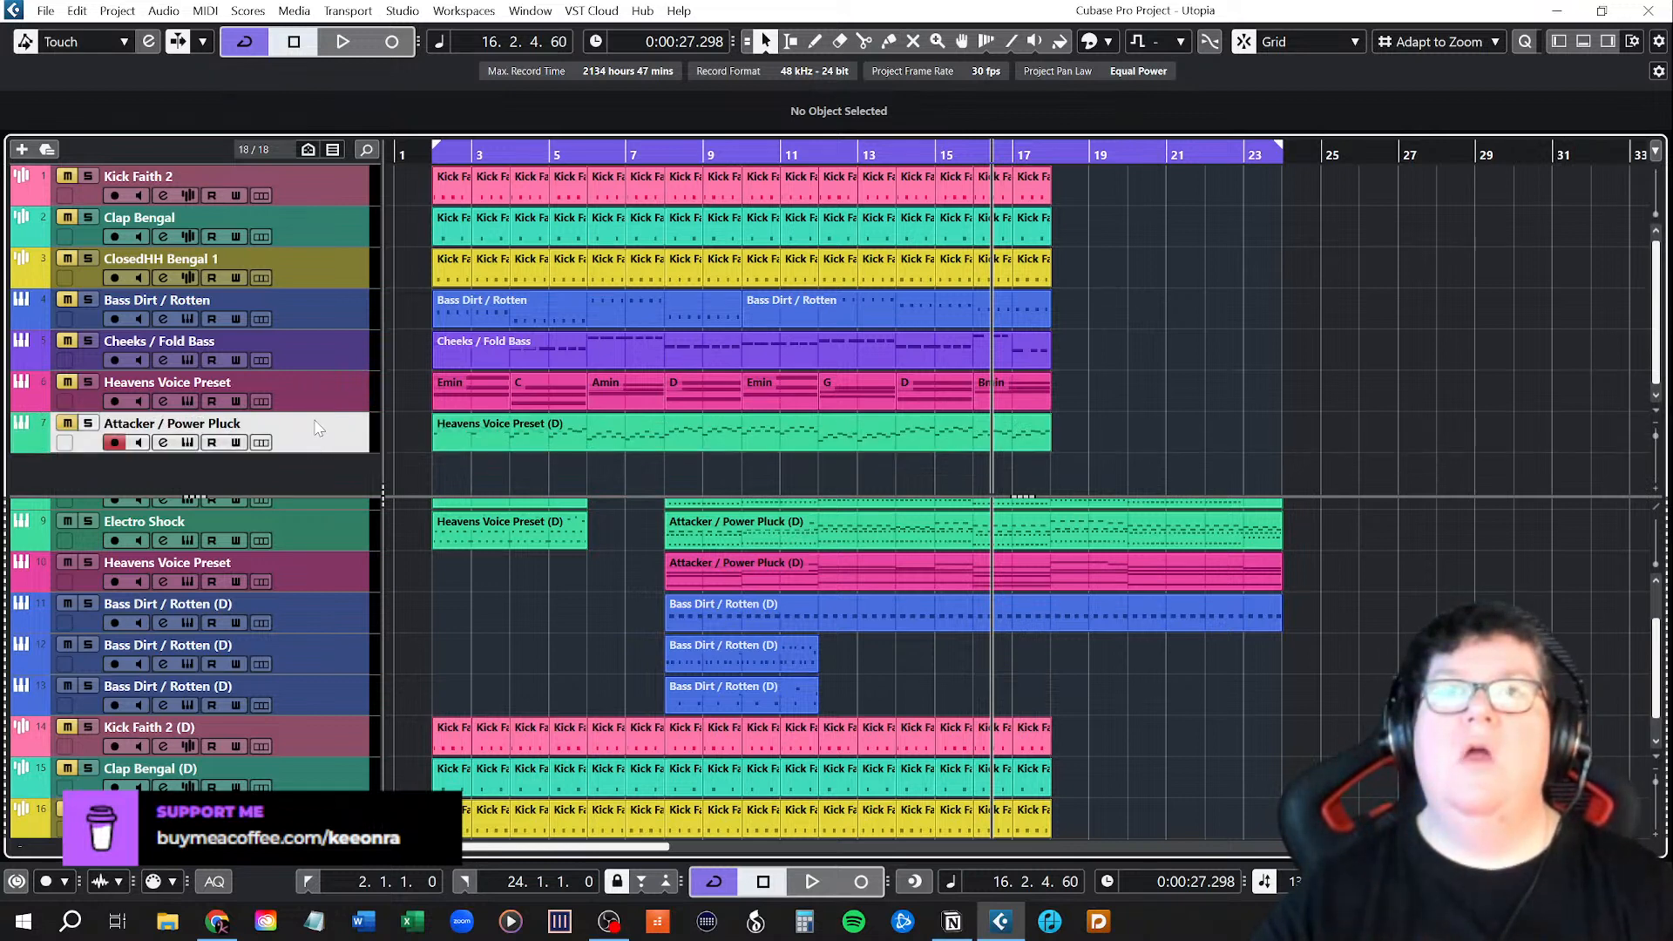
key("shift+g")
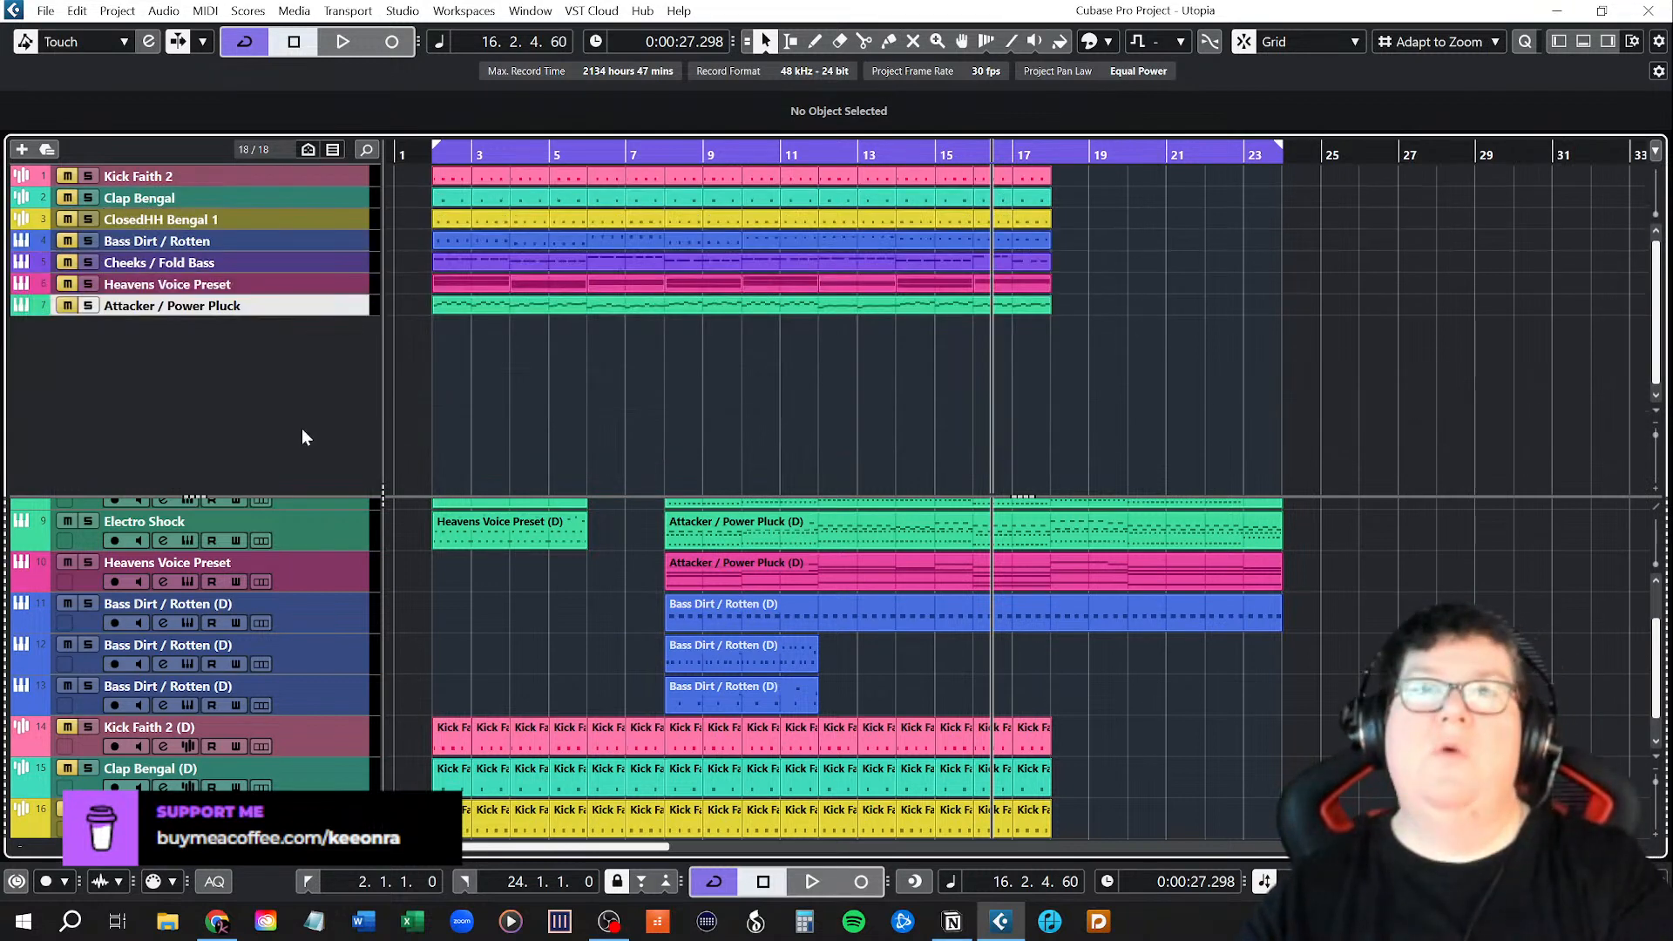
left_click_drag(304, 494, 321, 420)
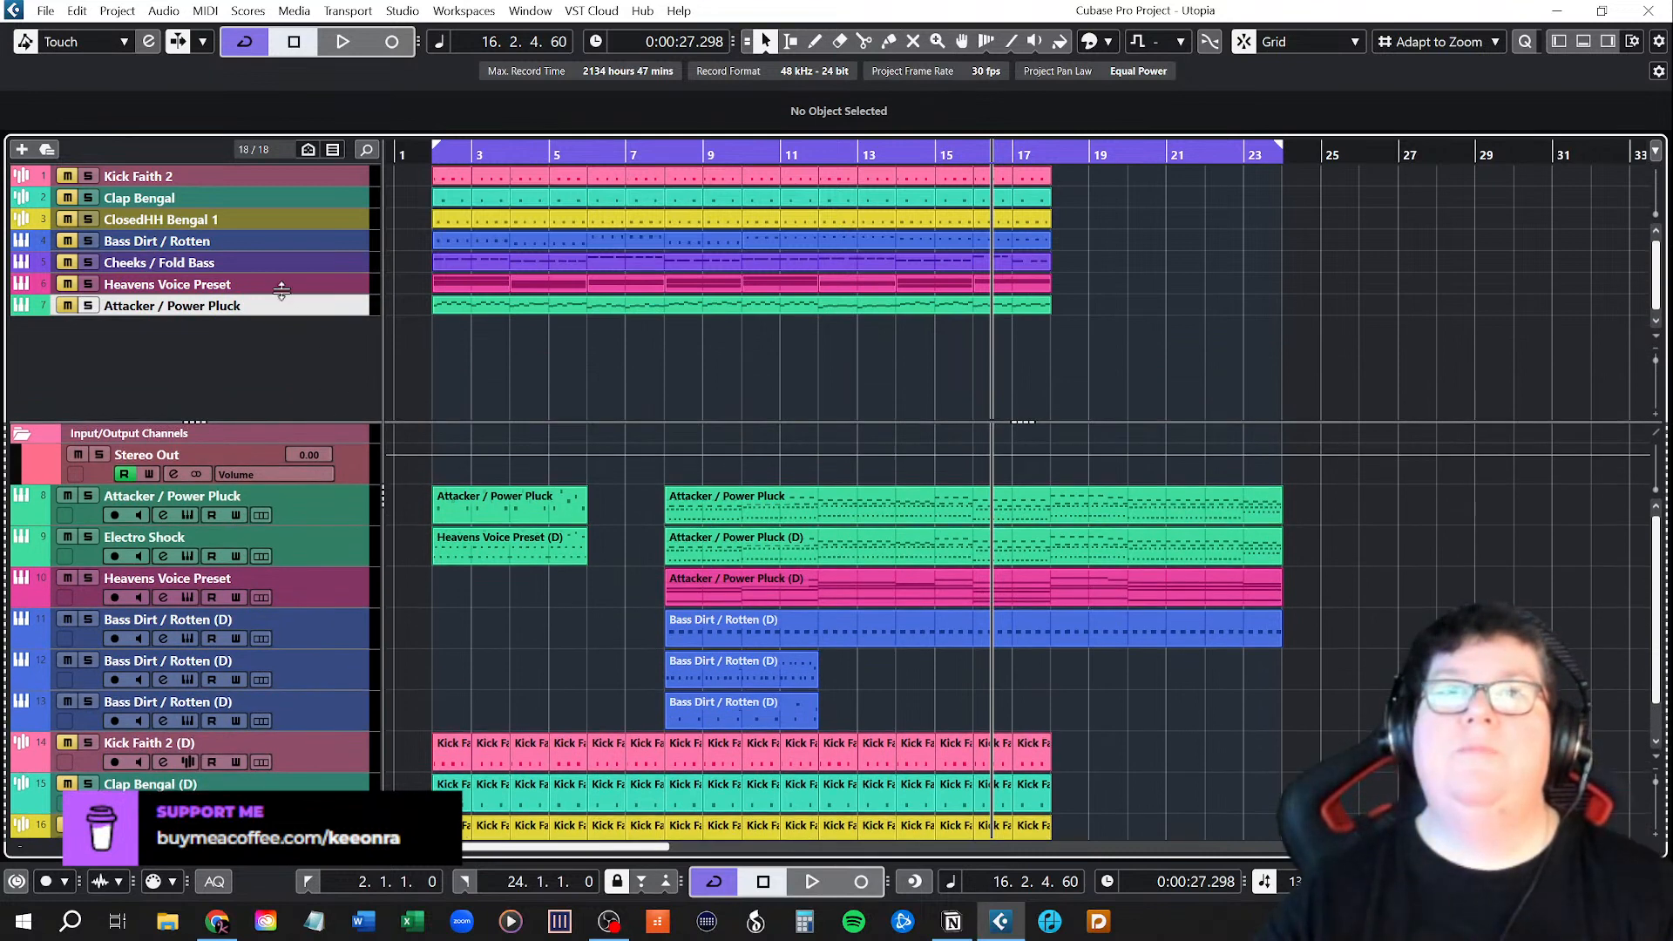
Duplicate the Cheeks / Fold Bass track and place the copy below the first Bass Dirt / Rotten (D) track in the lower section.
left_click(293, 261)
right_click(295, 268)
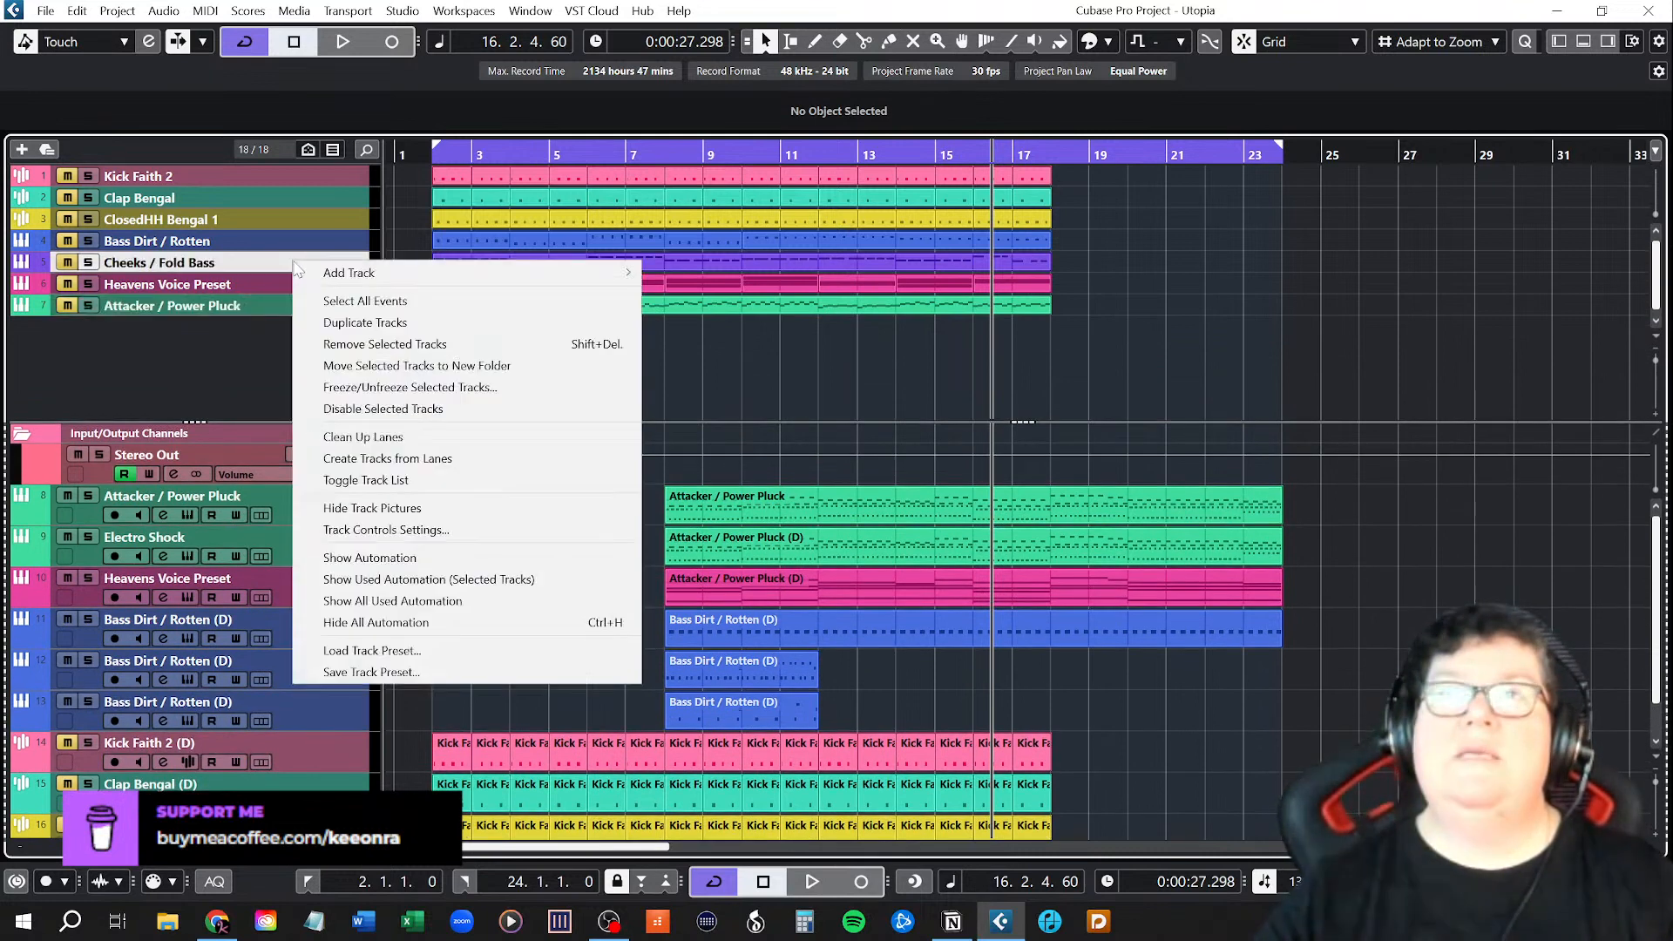
left_click(326, 320)
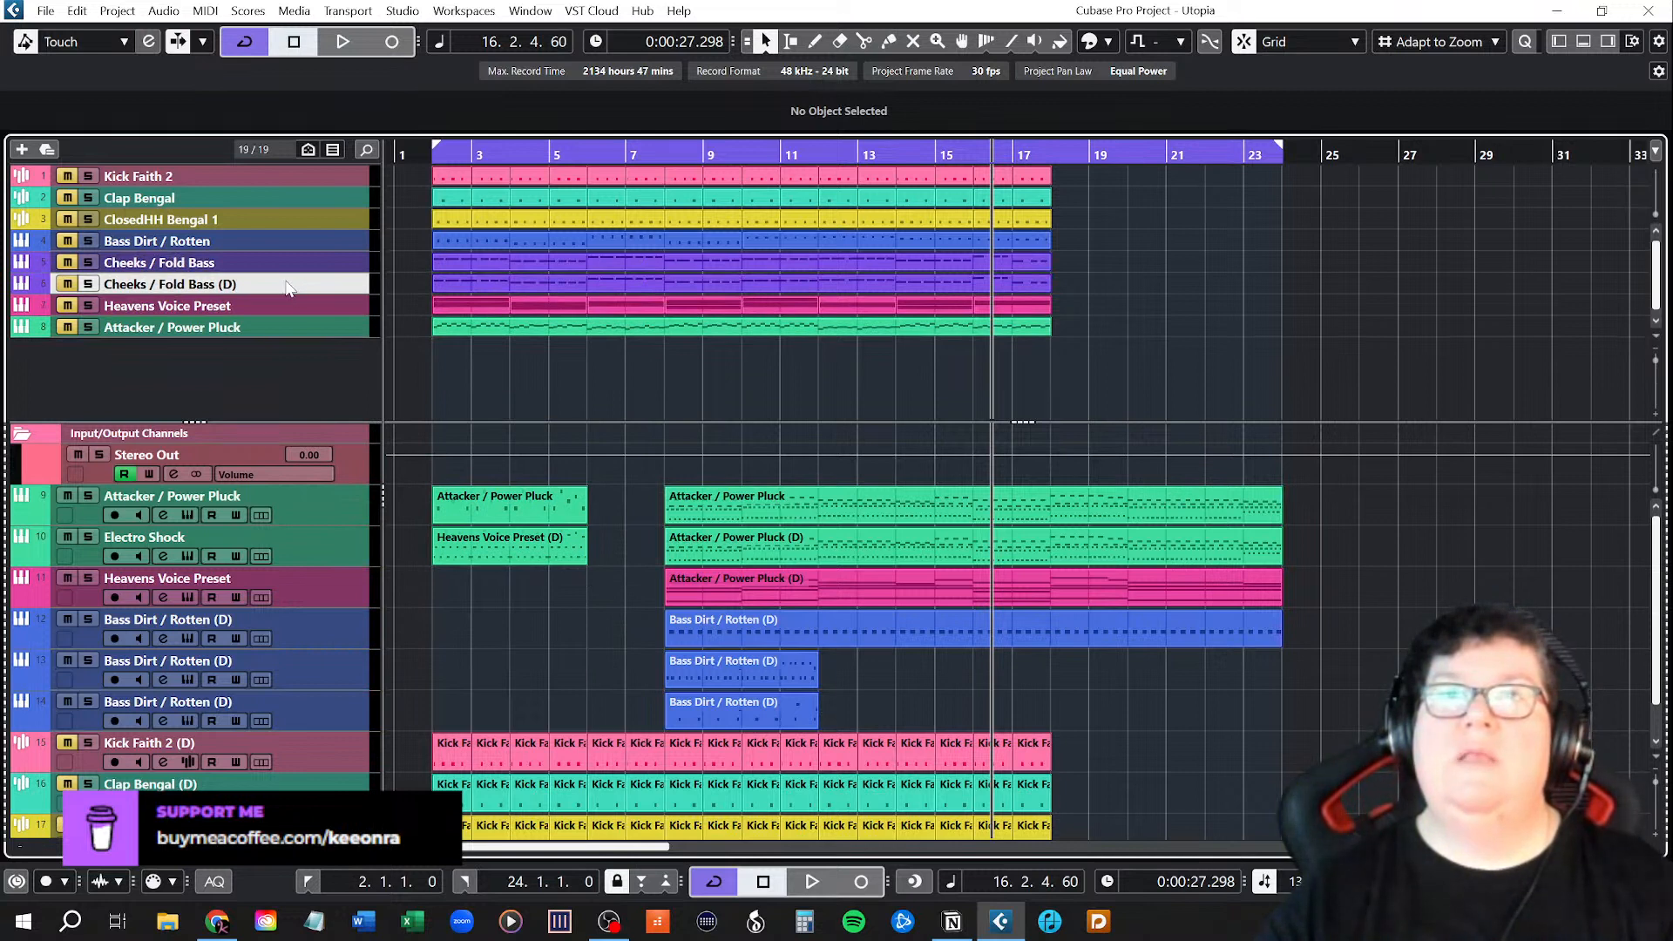
left_click_drag(288, 287, 265, 662)
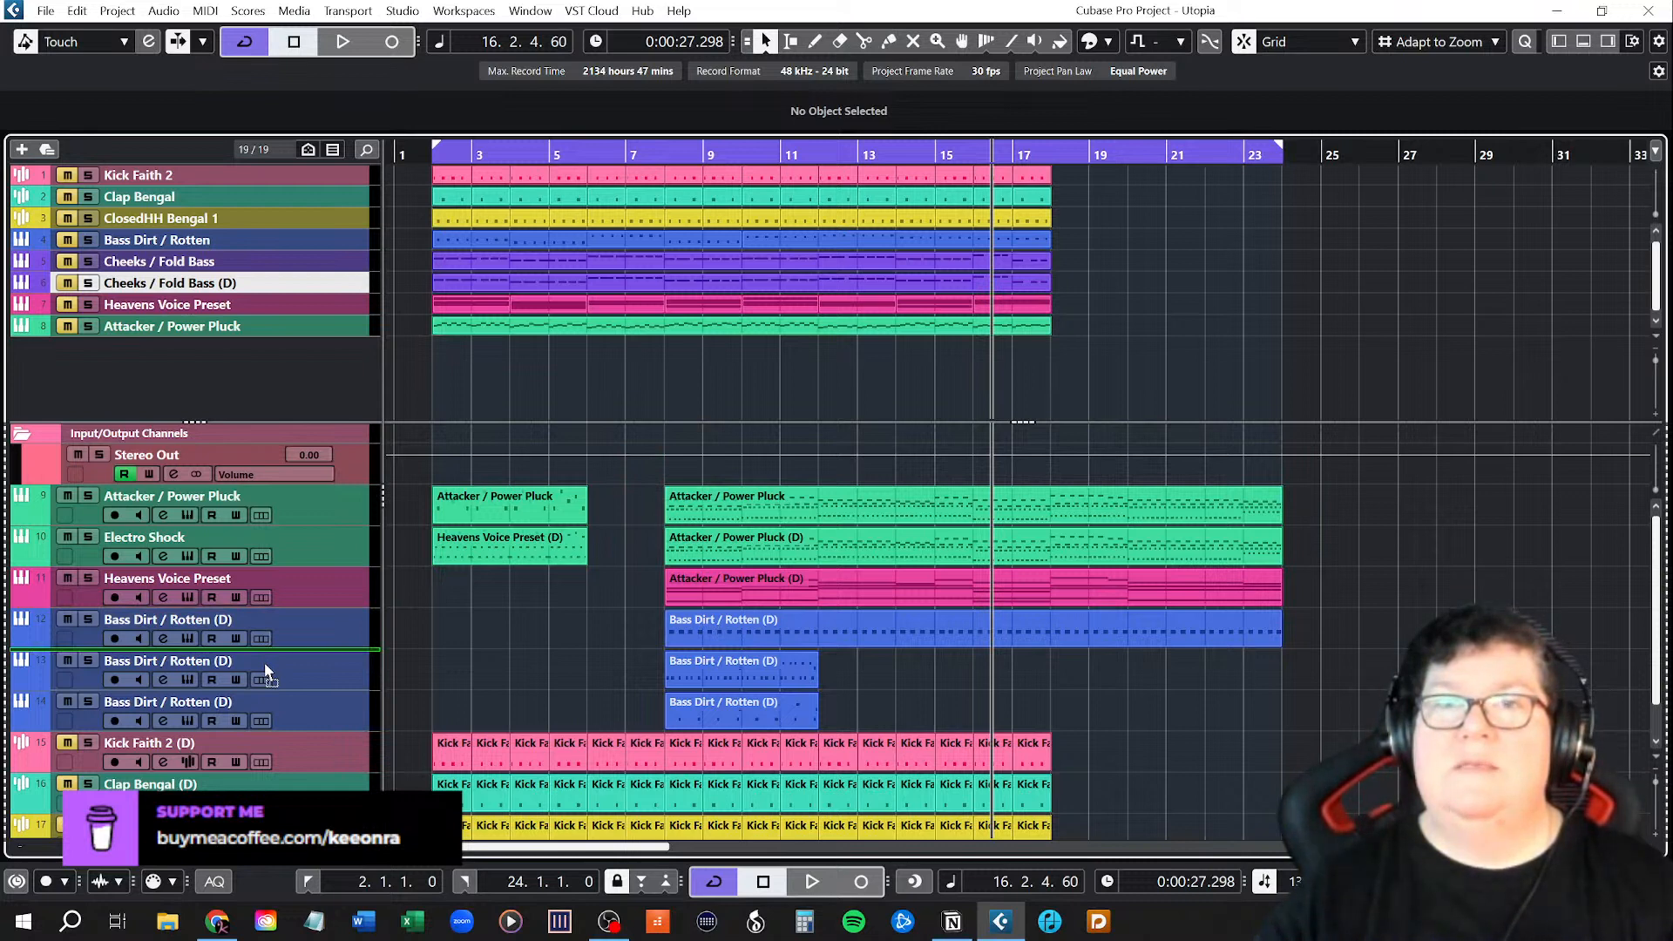
left_click_drag(264, 662, 264, 662)
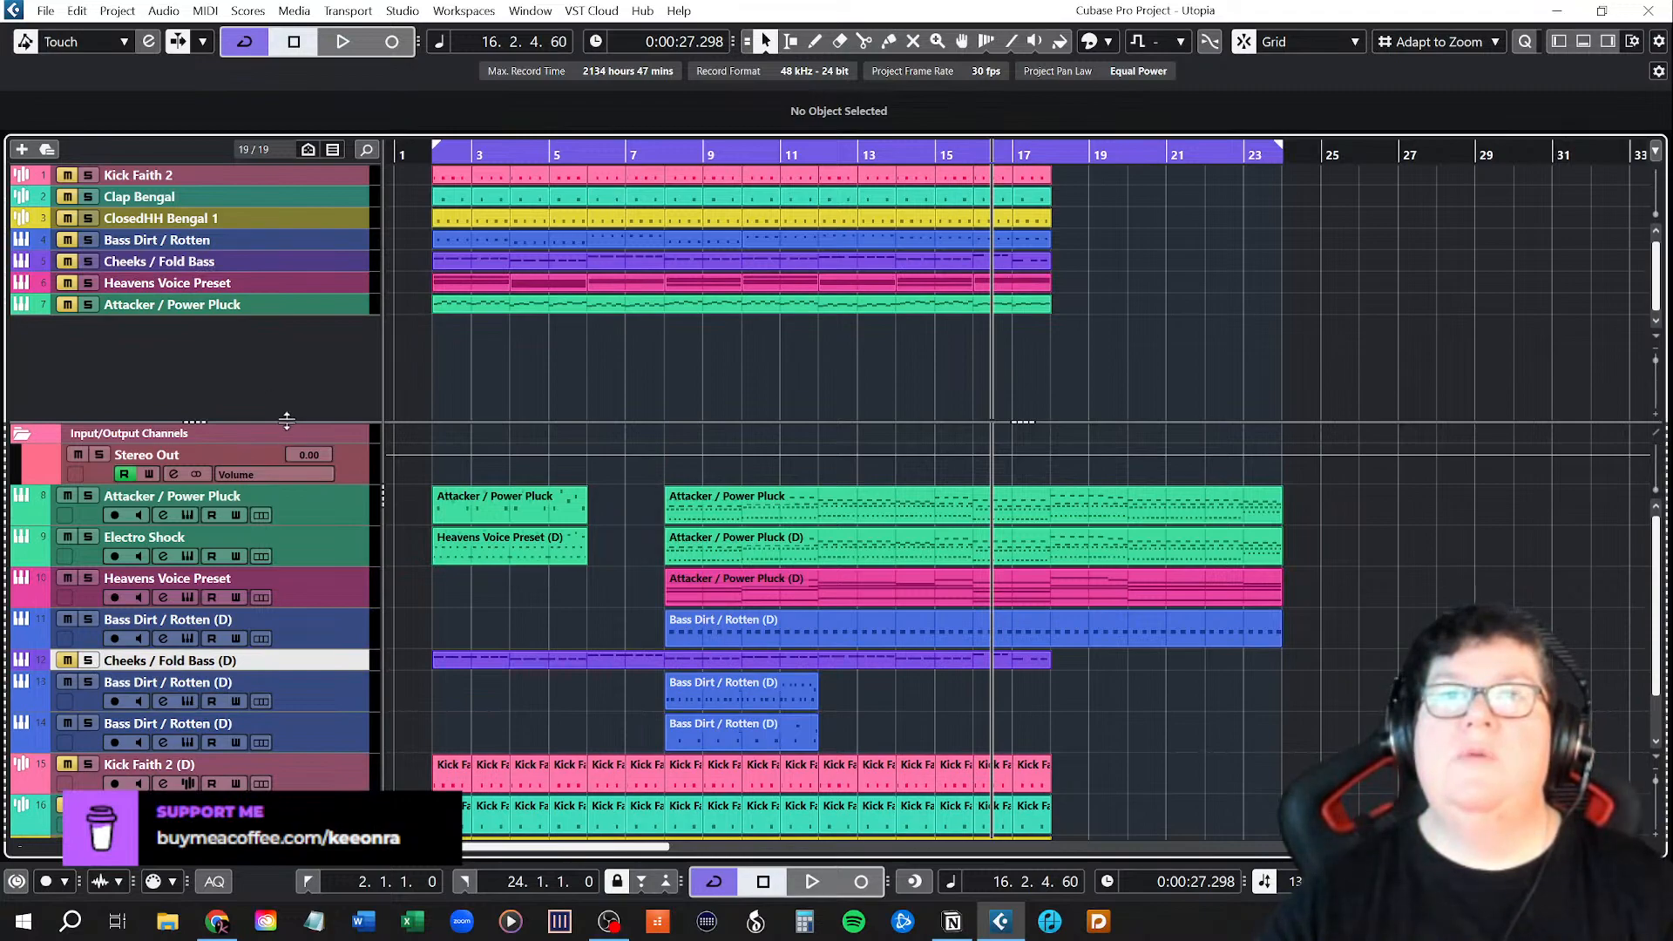
Raise the divider until the lower section fills the track area, and place the playback cursor at bar 8.
left_click_drag(286, 421, 277, 366)
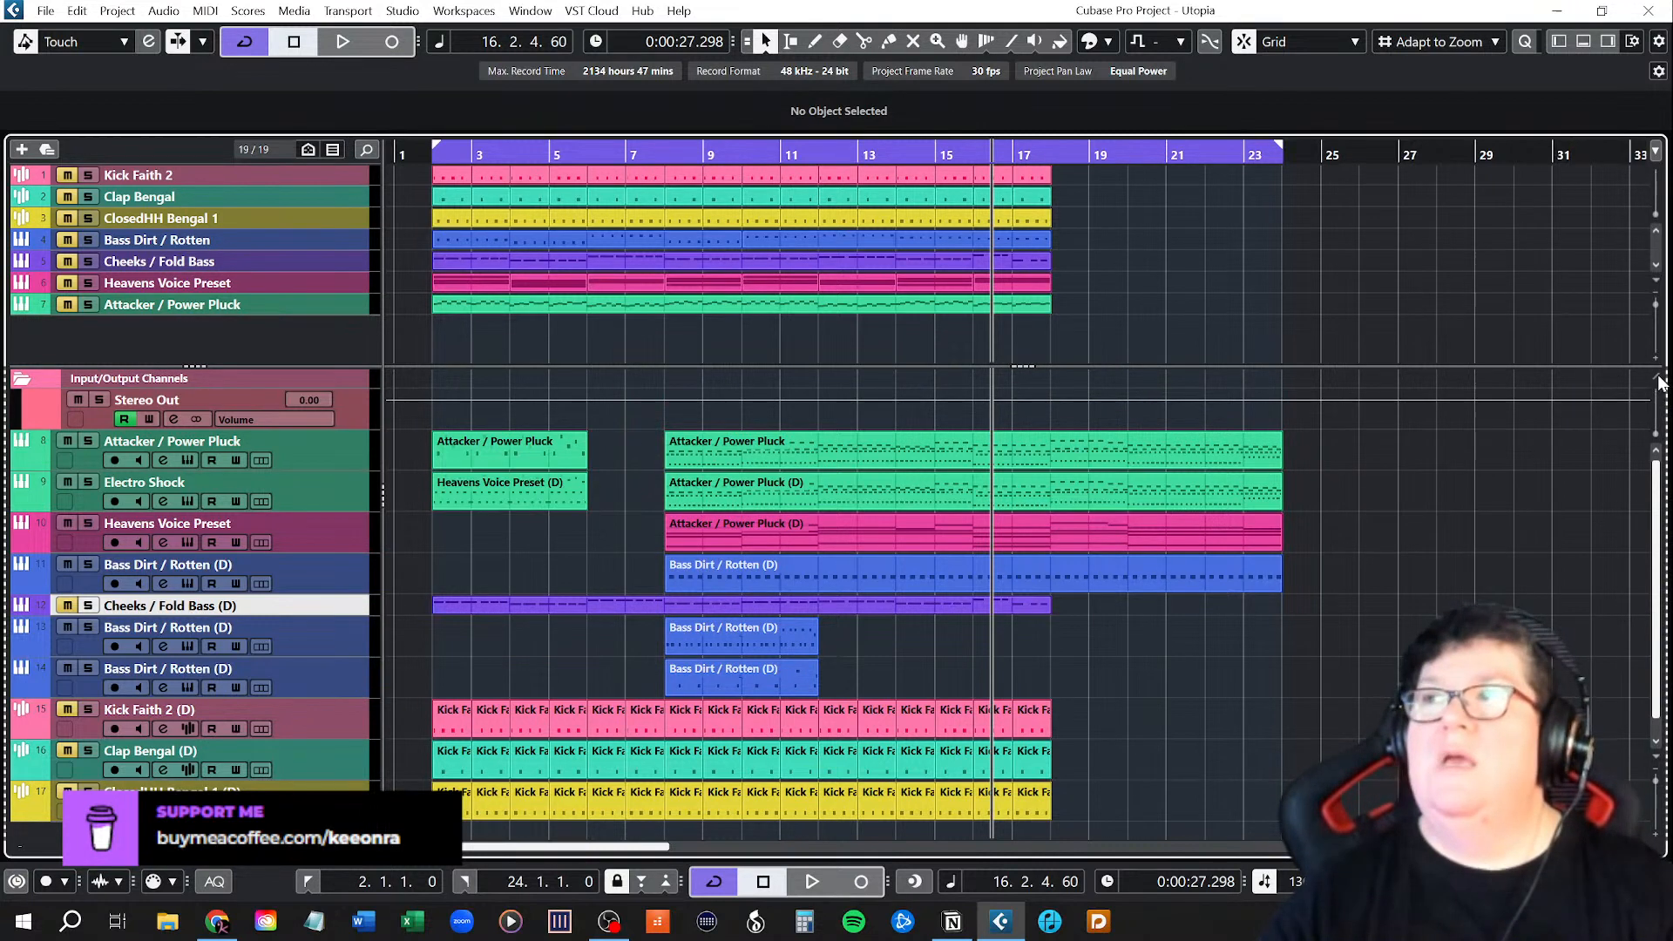
left_click_drag(206, 367, 213, 169)
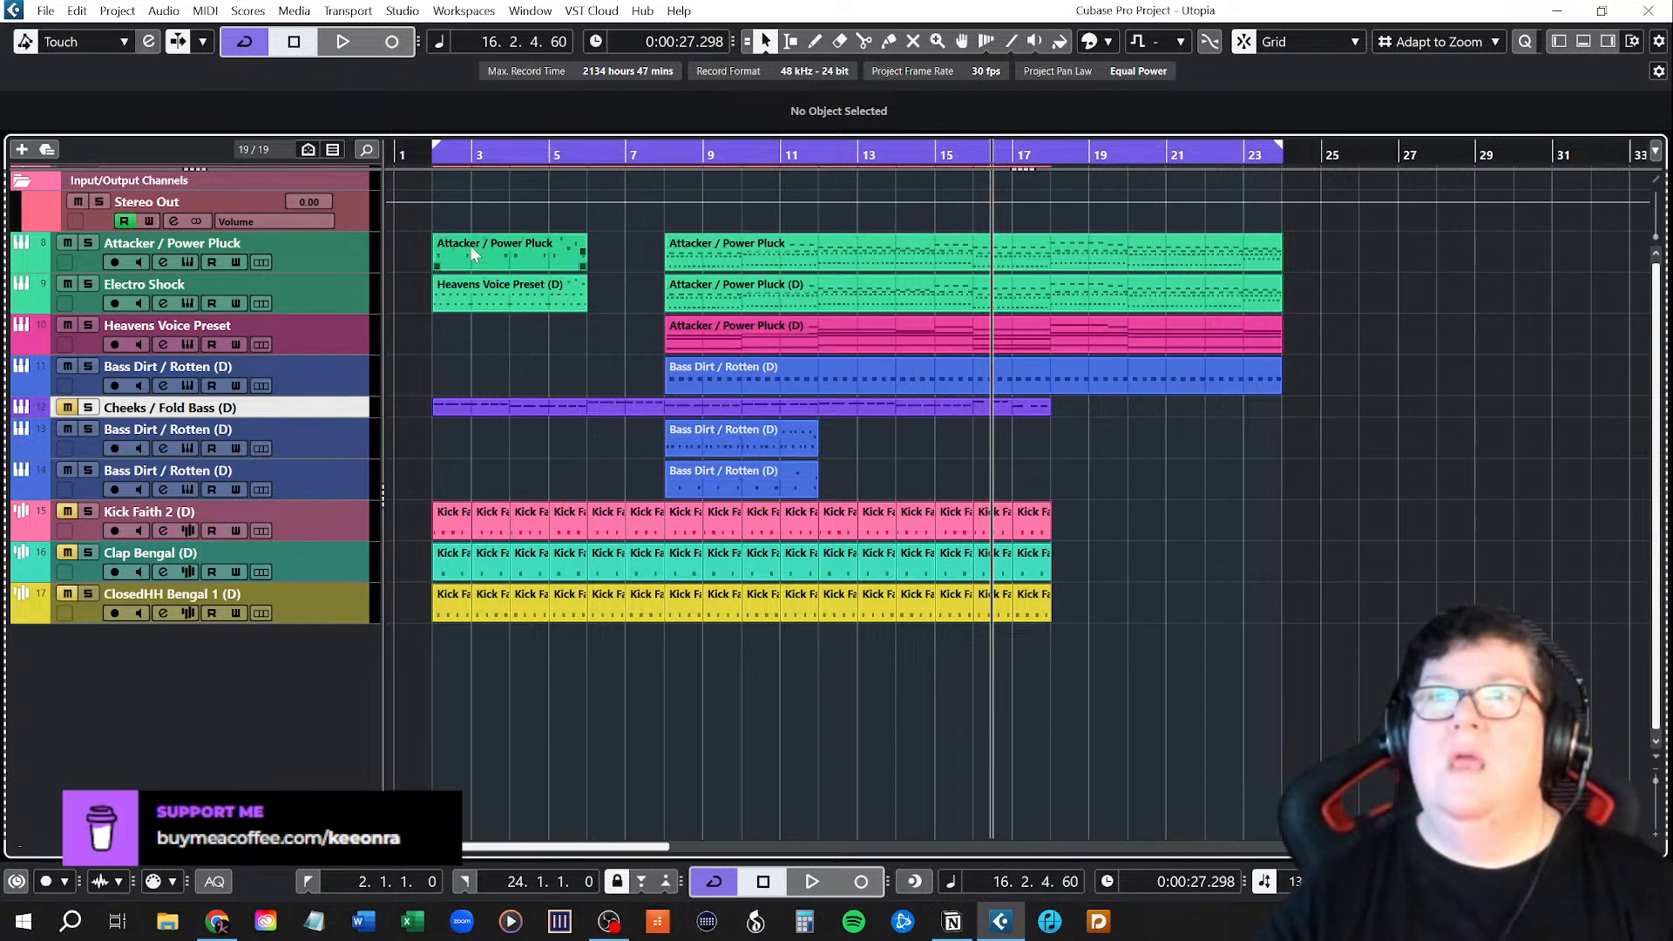
left_click(435, 153)
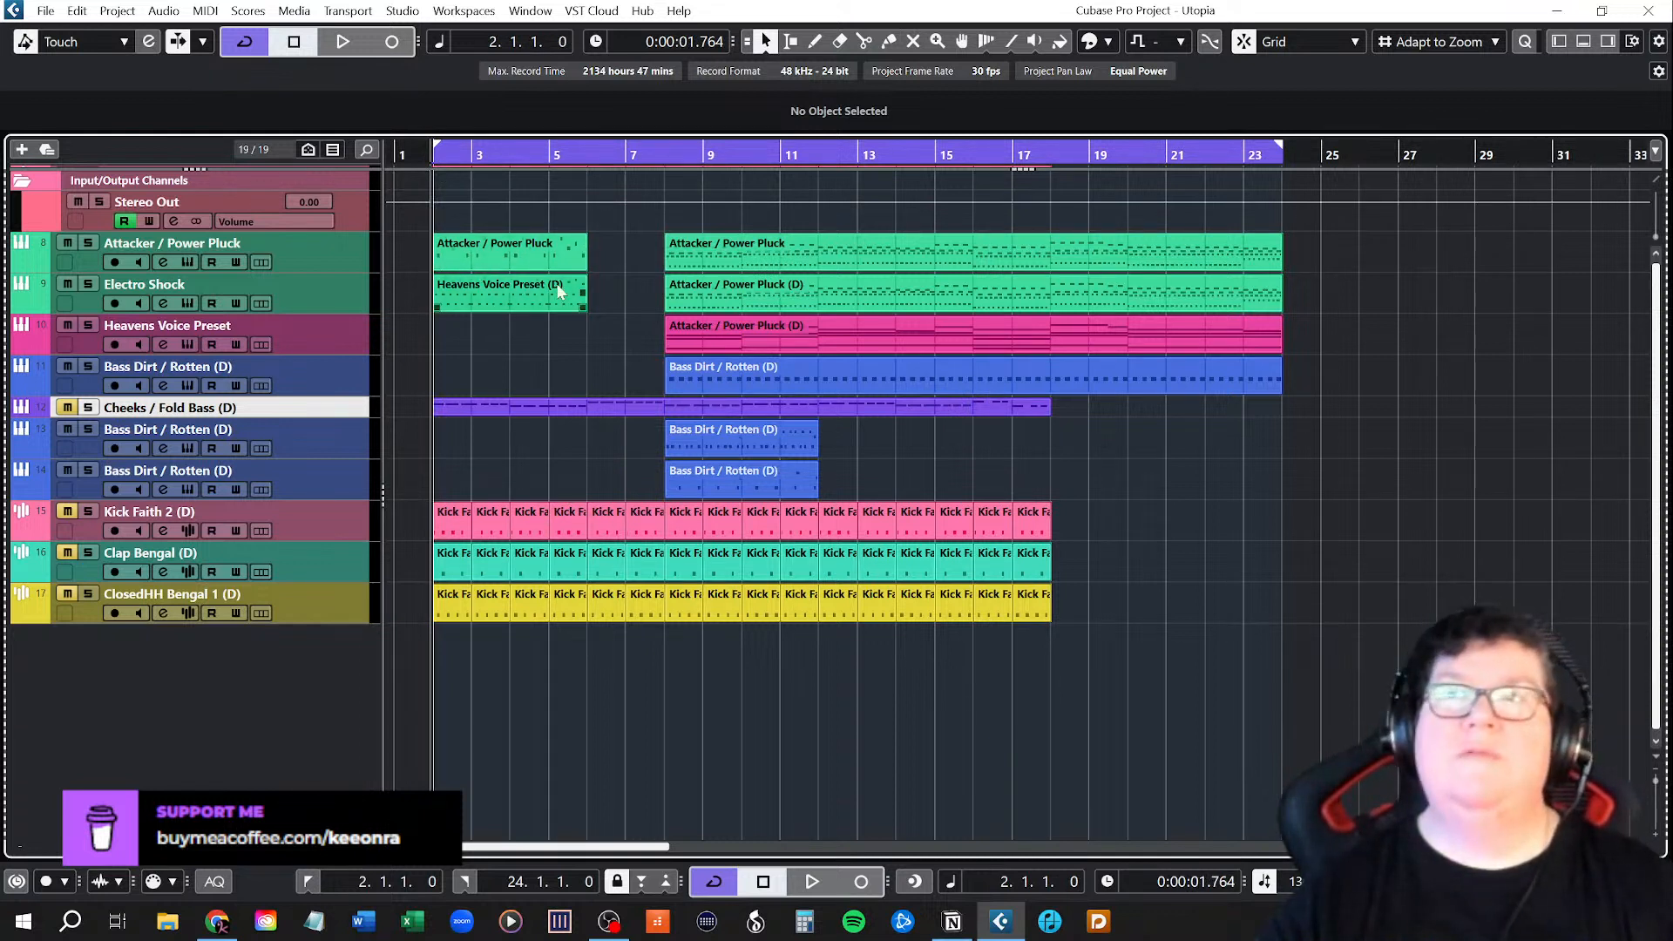
left_click(666, 154)
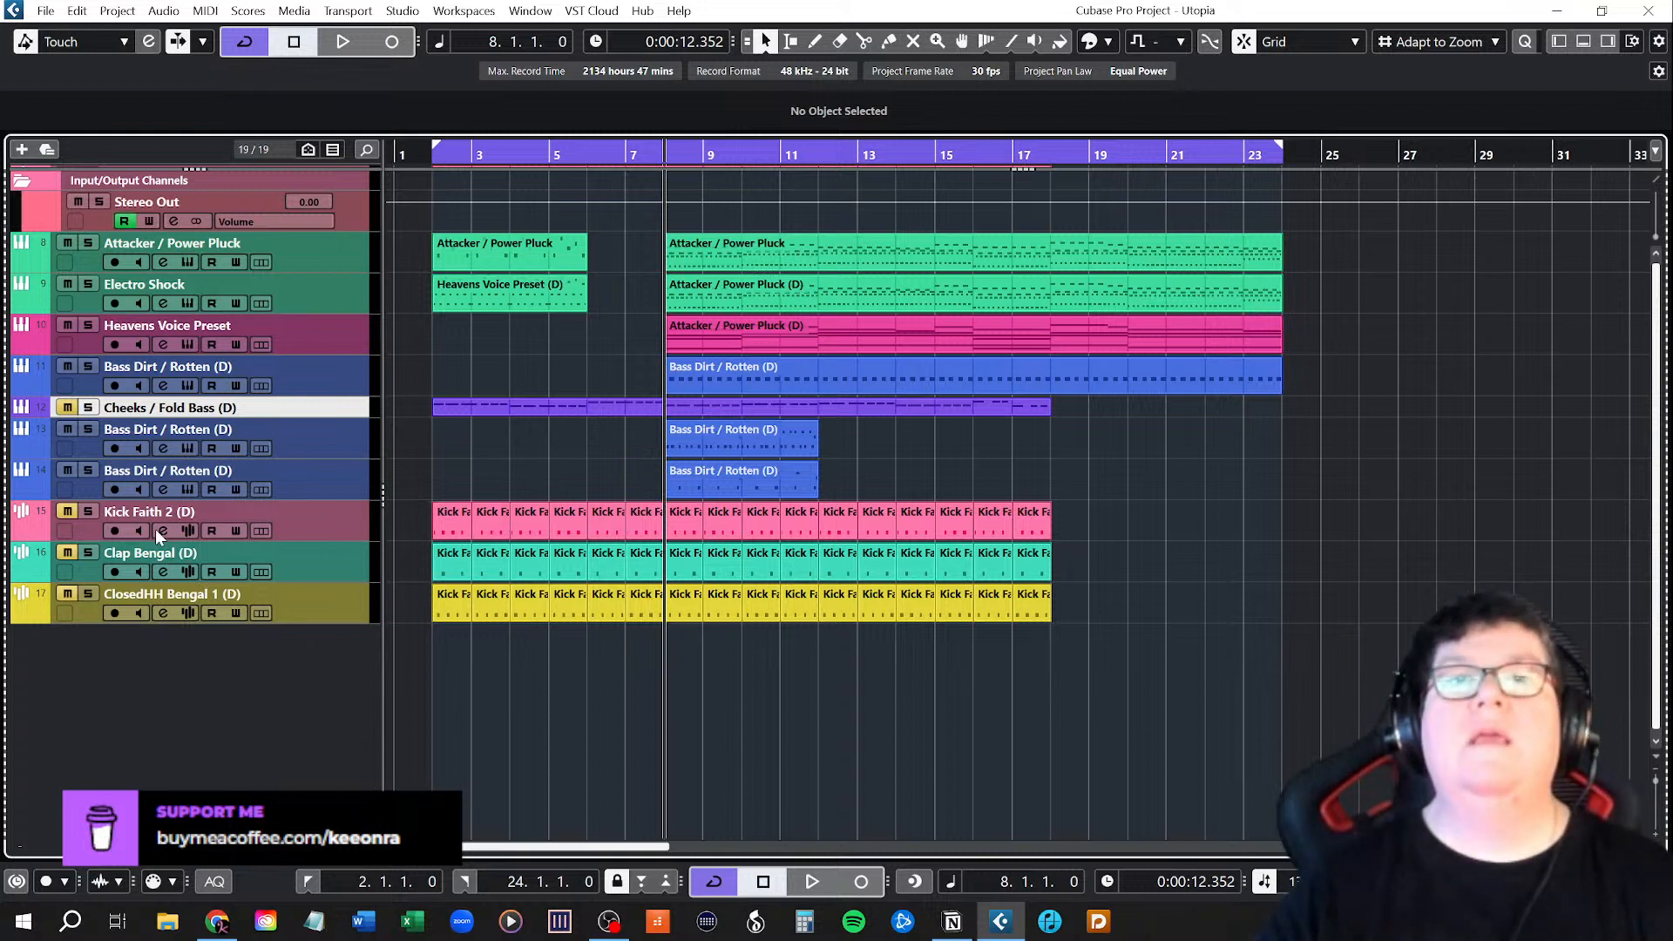
Unmute Kick Faith 2 (D) and shift all its events so they start at bar 8.
left_click(68, 511)
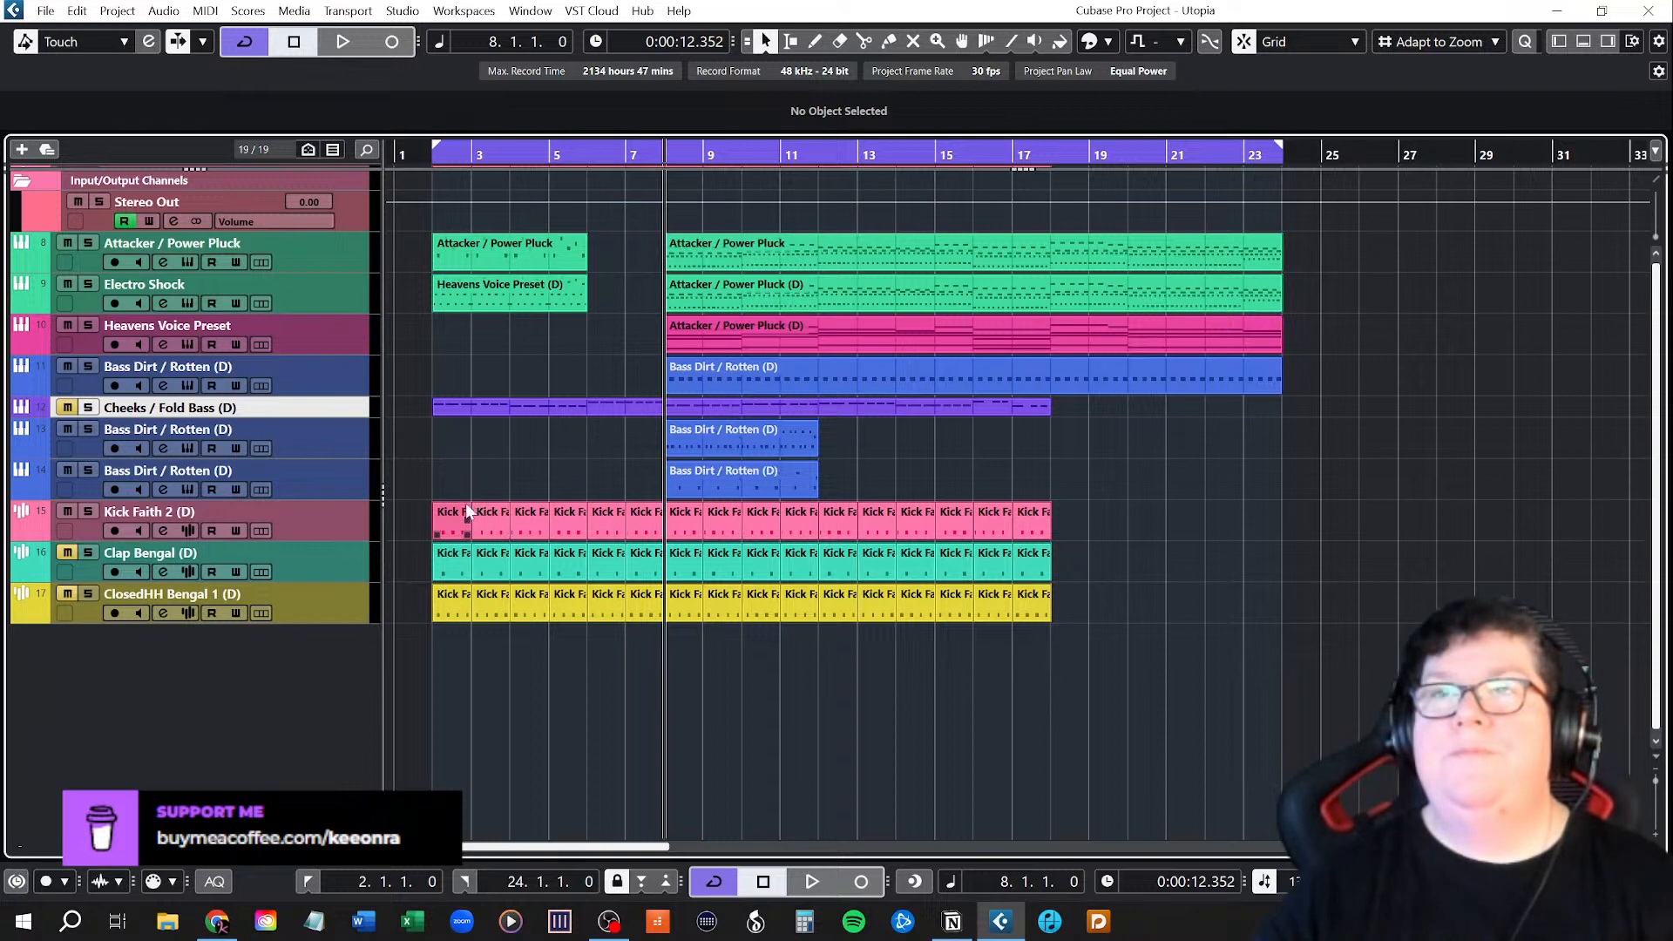
left_click_drag(458, 510, 945, 527)
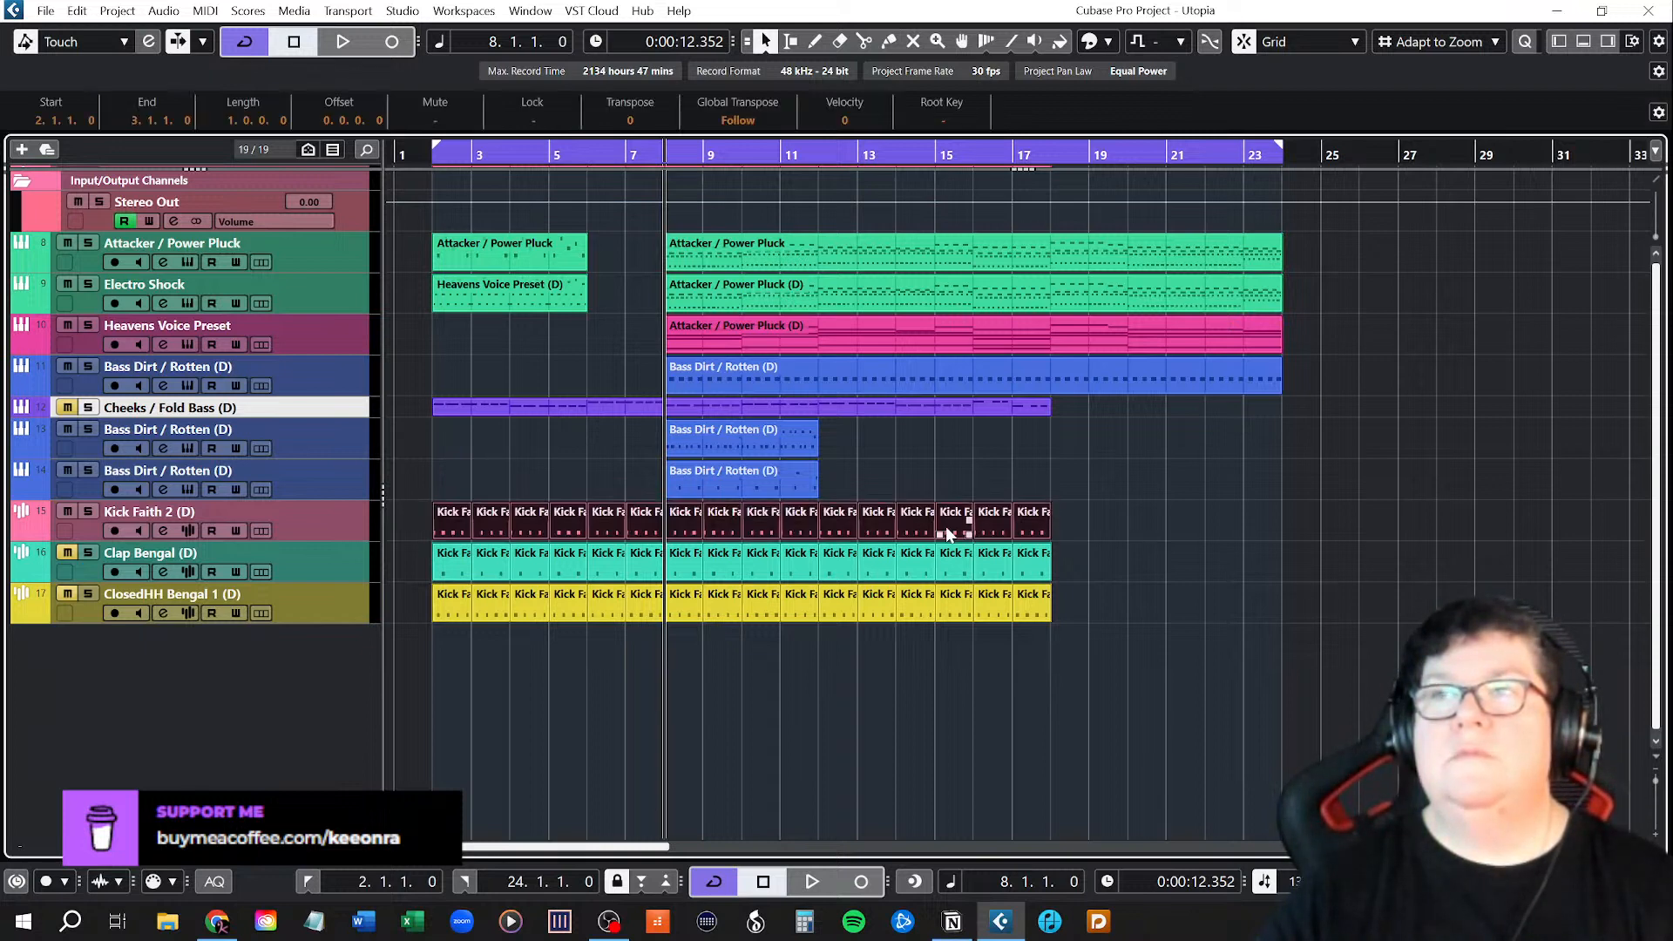
left_click_drag(454, 520, 694, 522)
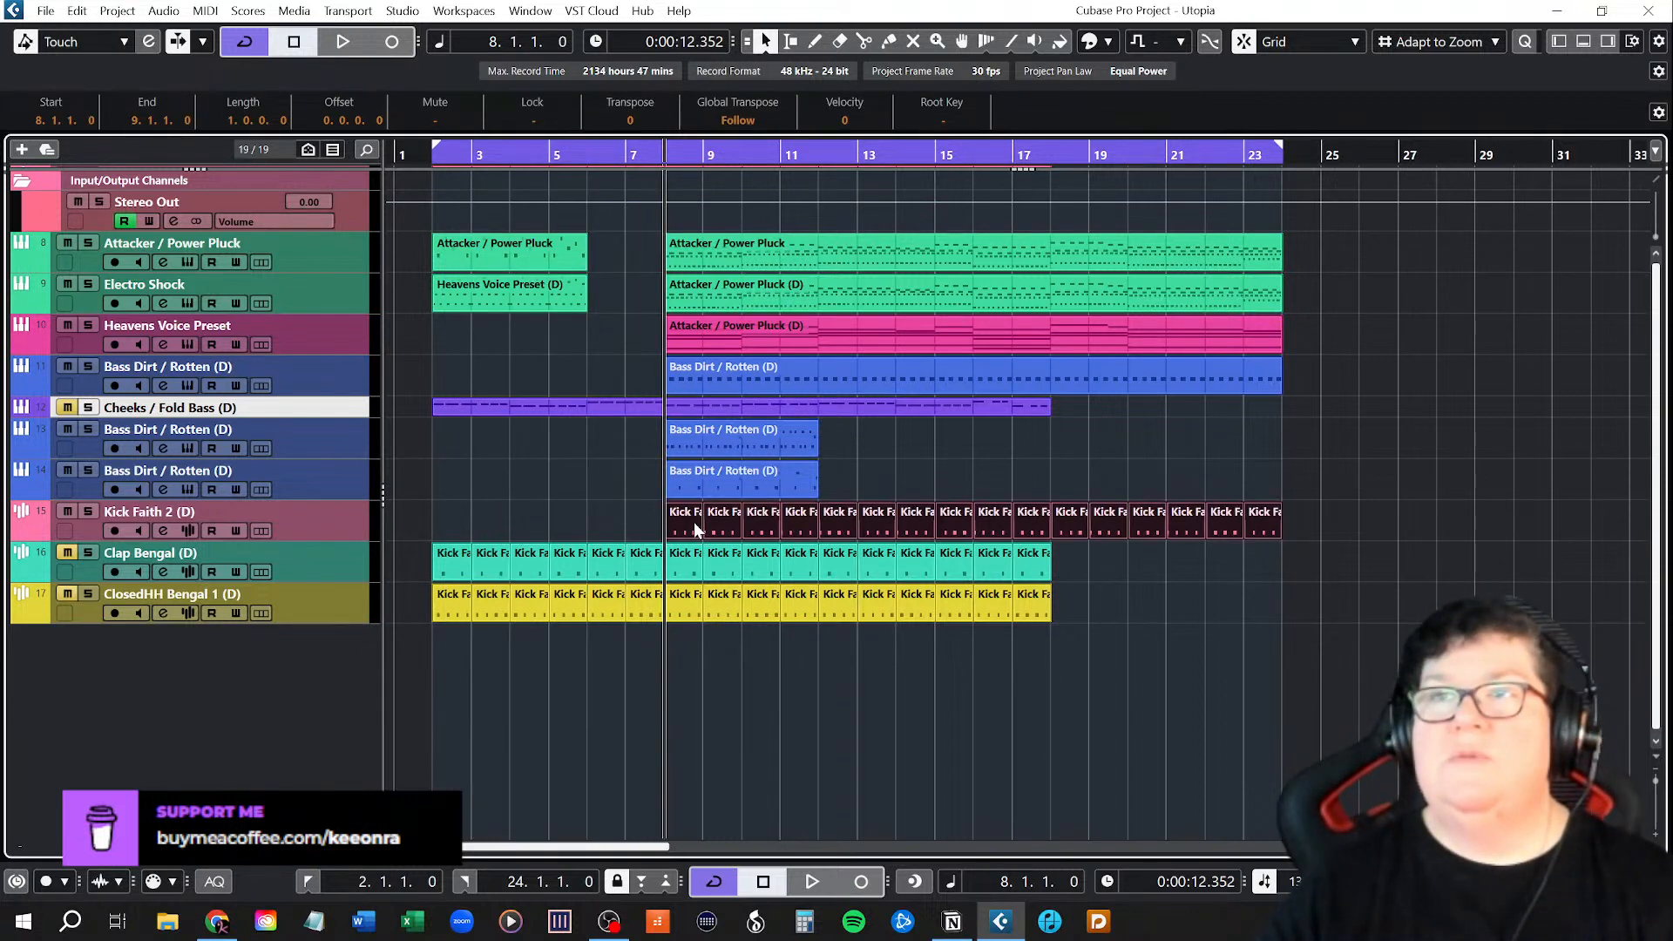
Solo Kick Faith 2 (D) and play it from bar 8 into bar 10.
left_click(88, 512)
key("space")
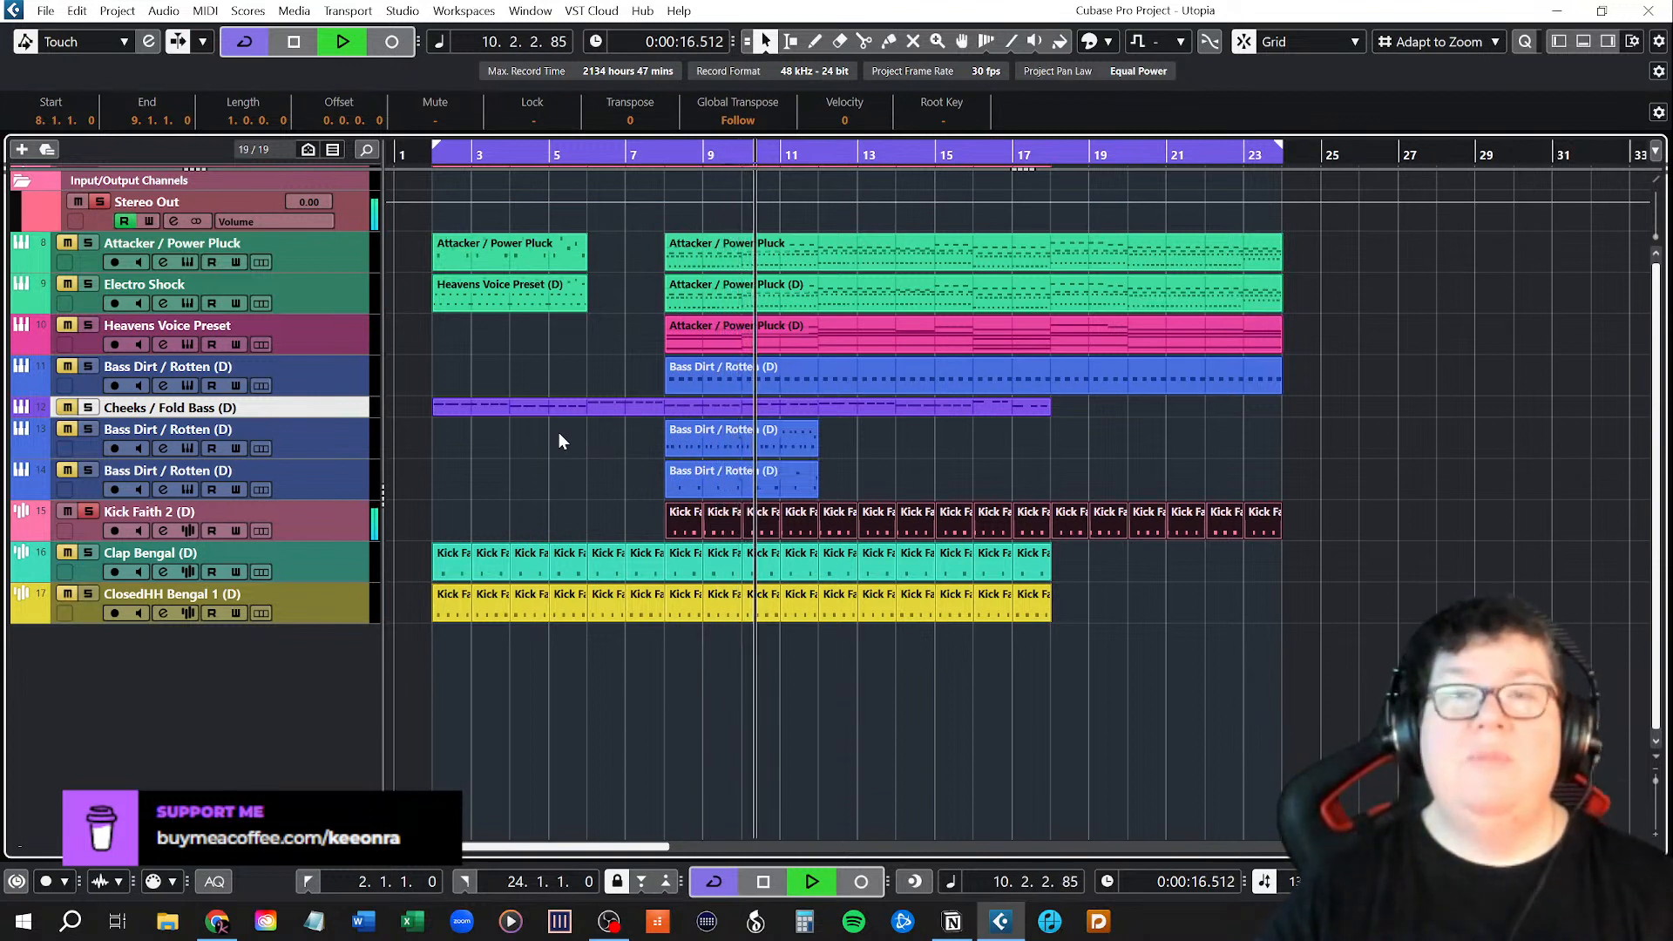
key("space")
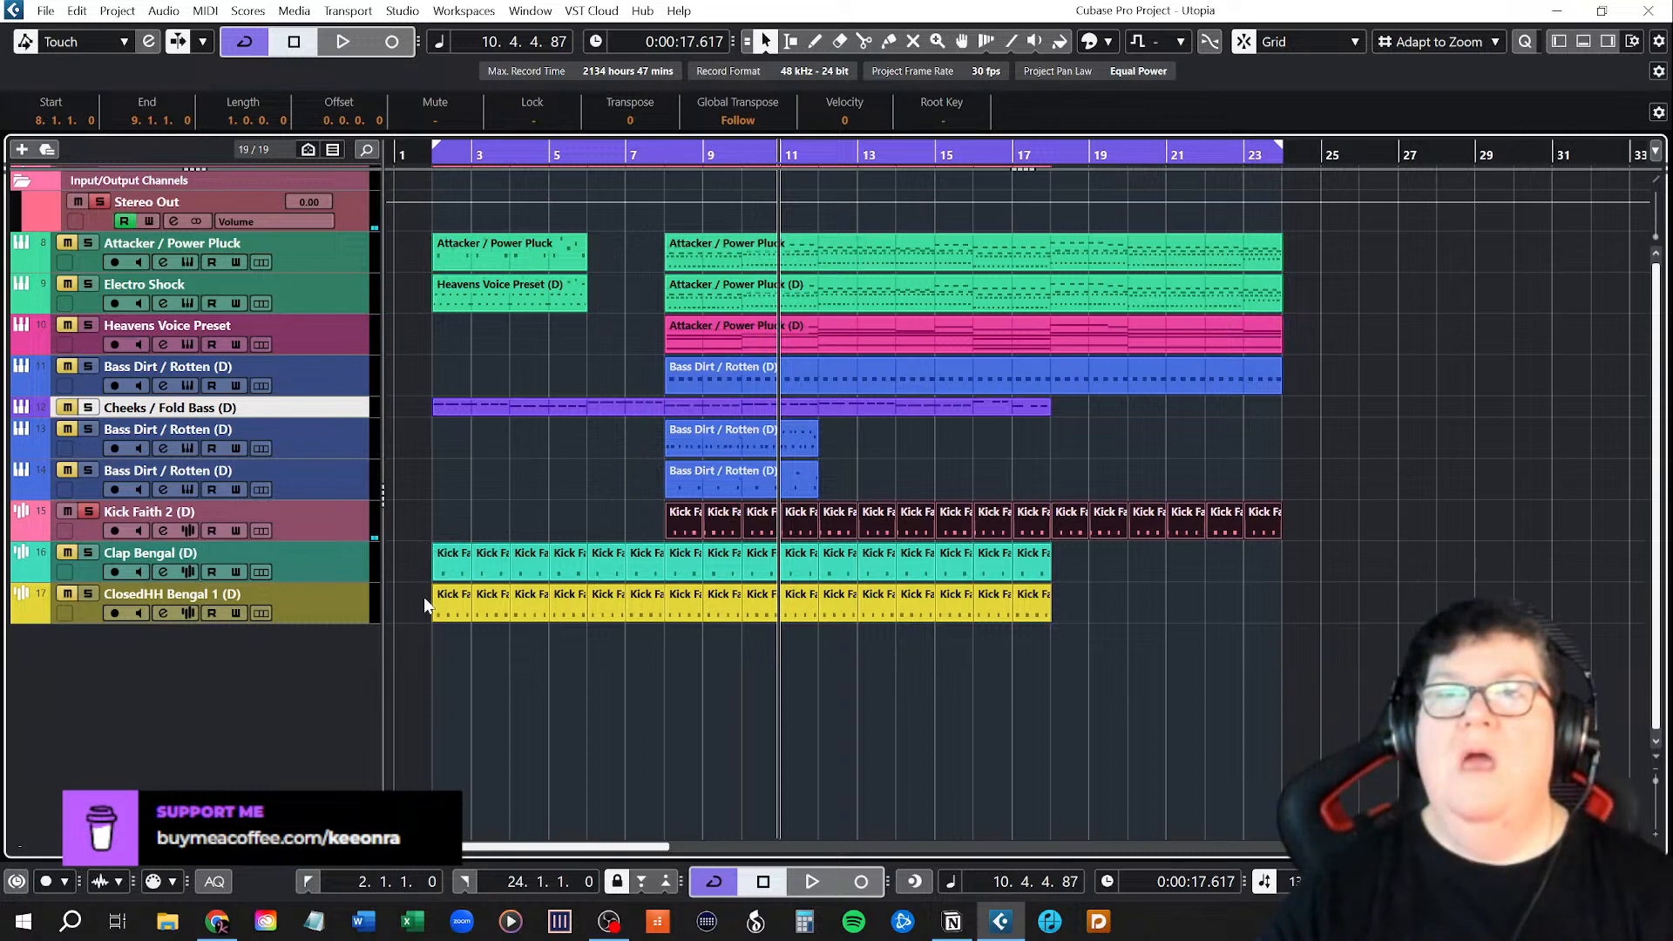
Shift all ClosedHH Bengal 1 (D) events to start at bar 8, and solo the track to audition it with the kick from there.
left_click_drag(428, 595, 1085, 614)
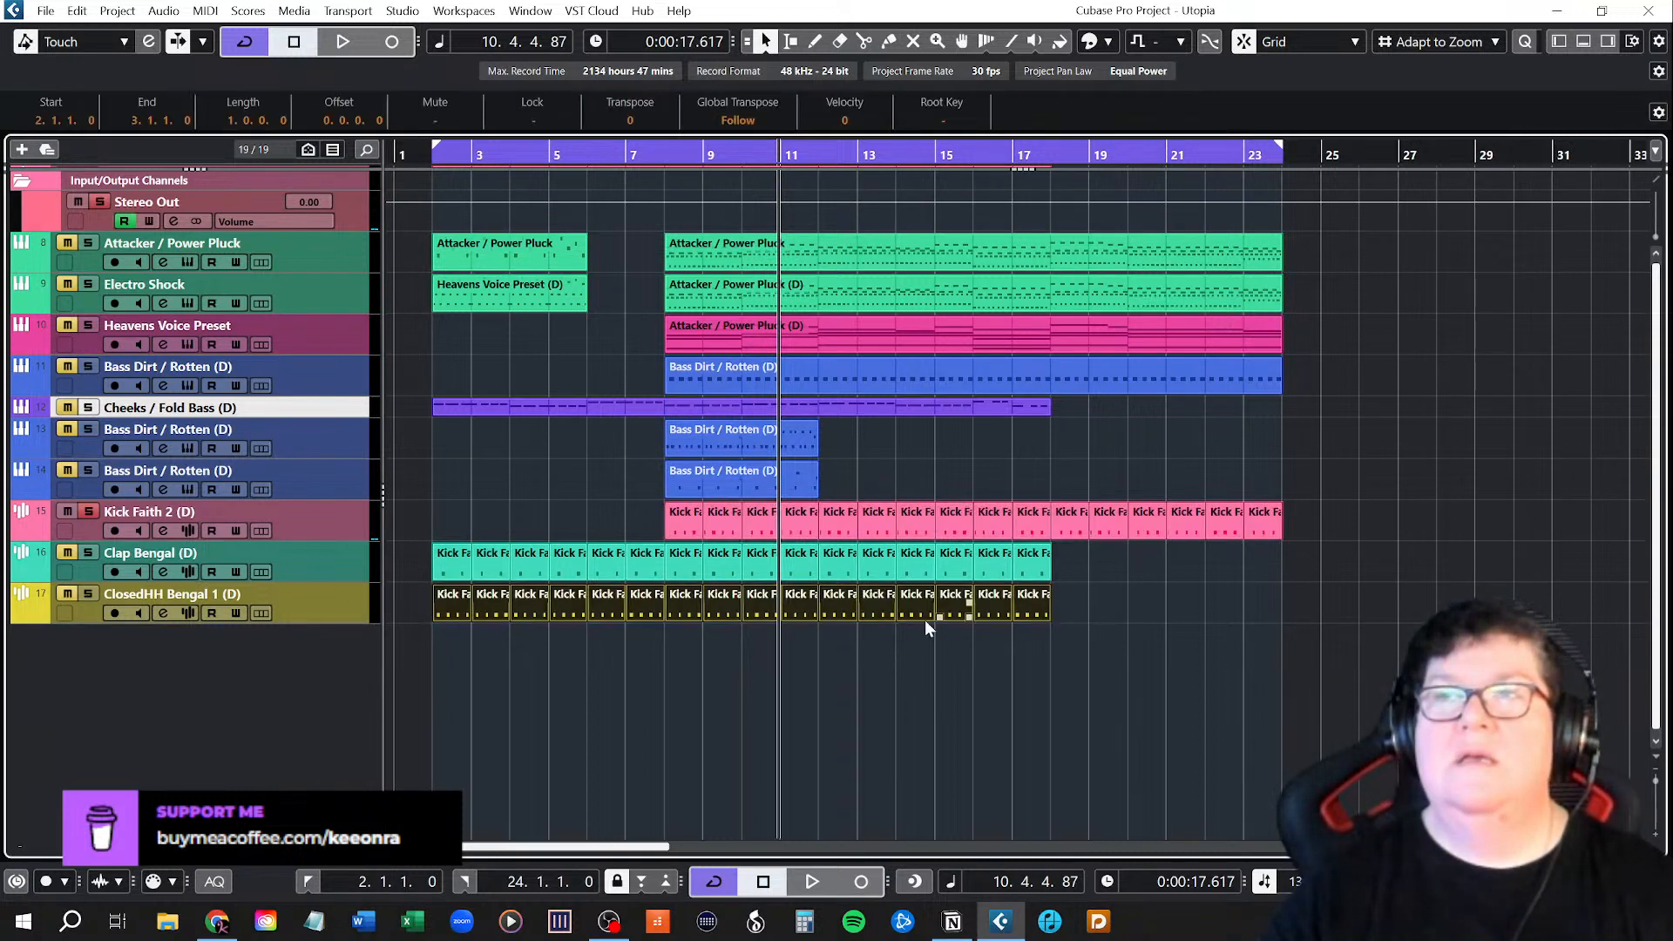
left_click_drag(460, 607, 691, 607)
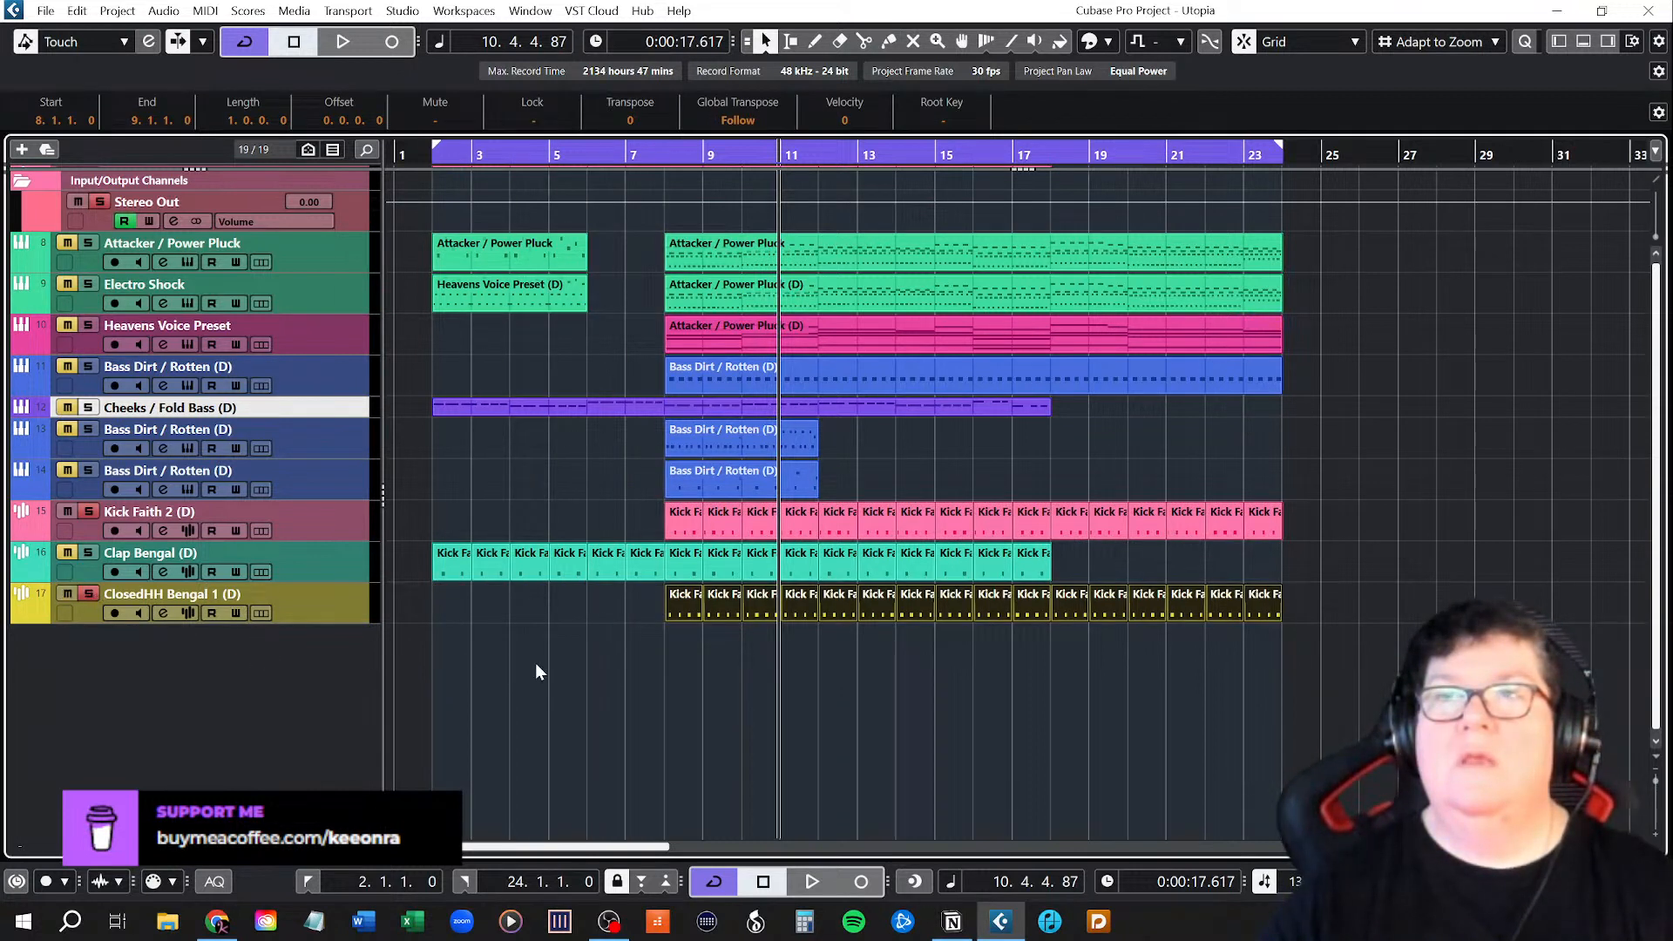
left_click(667, 156)
key("space")
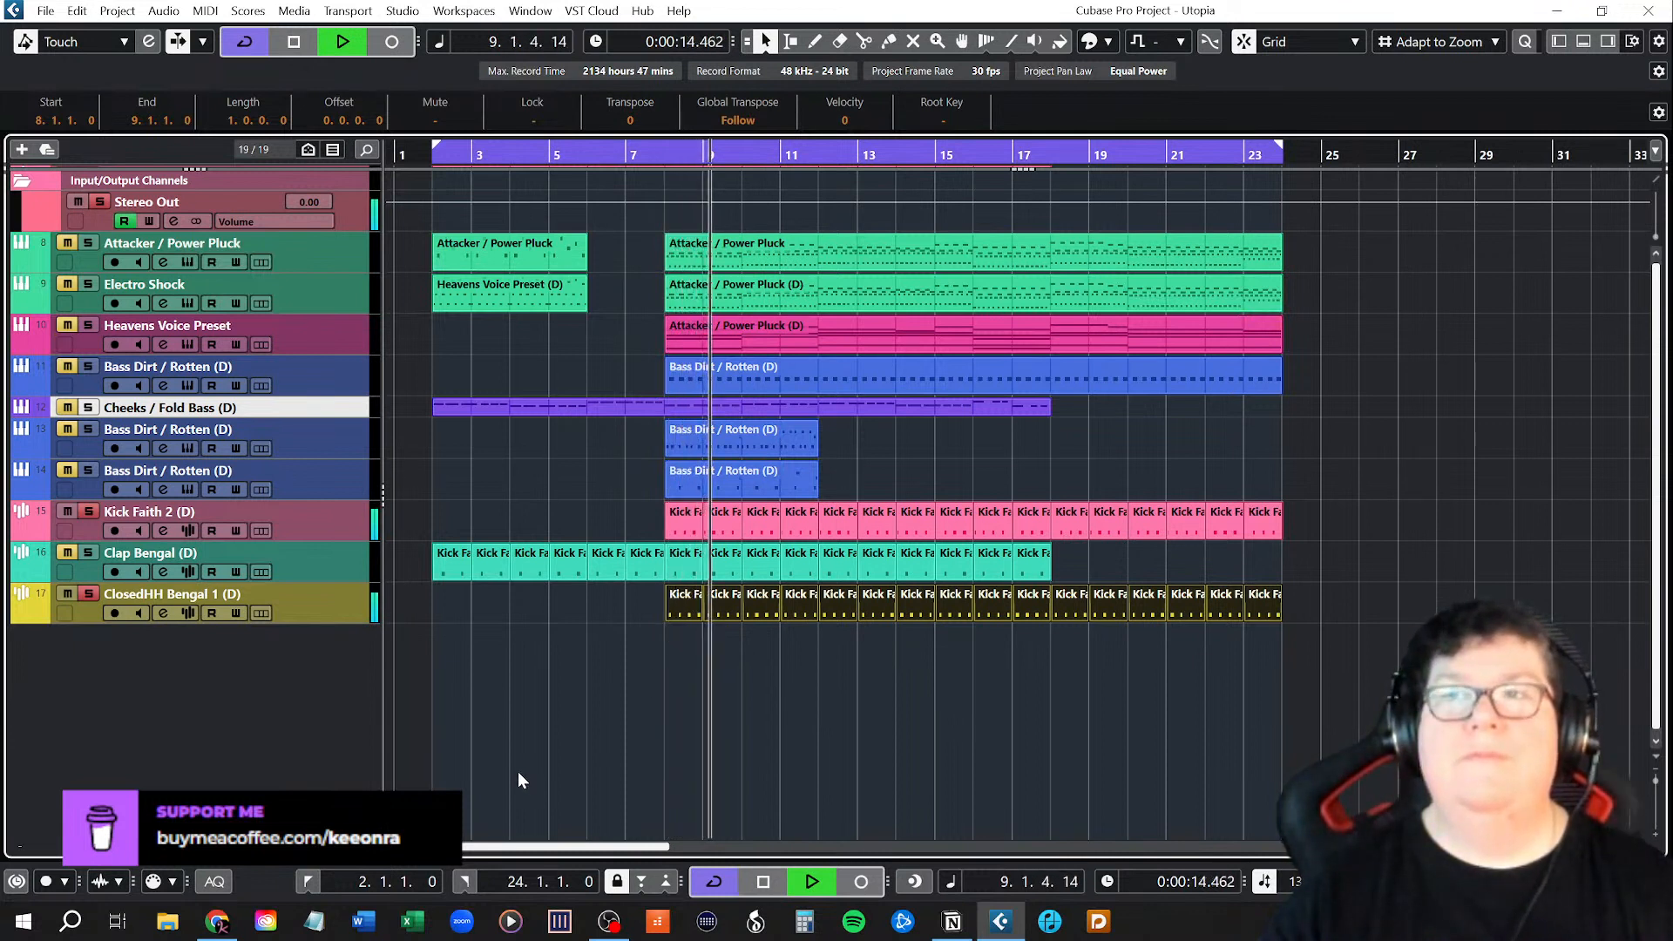
key("space")
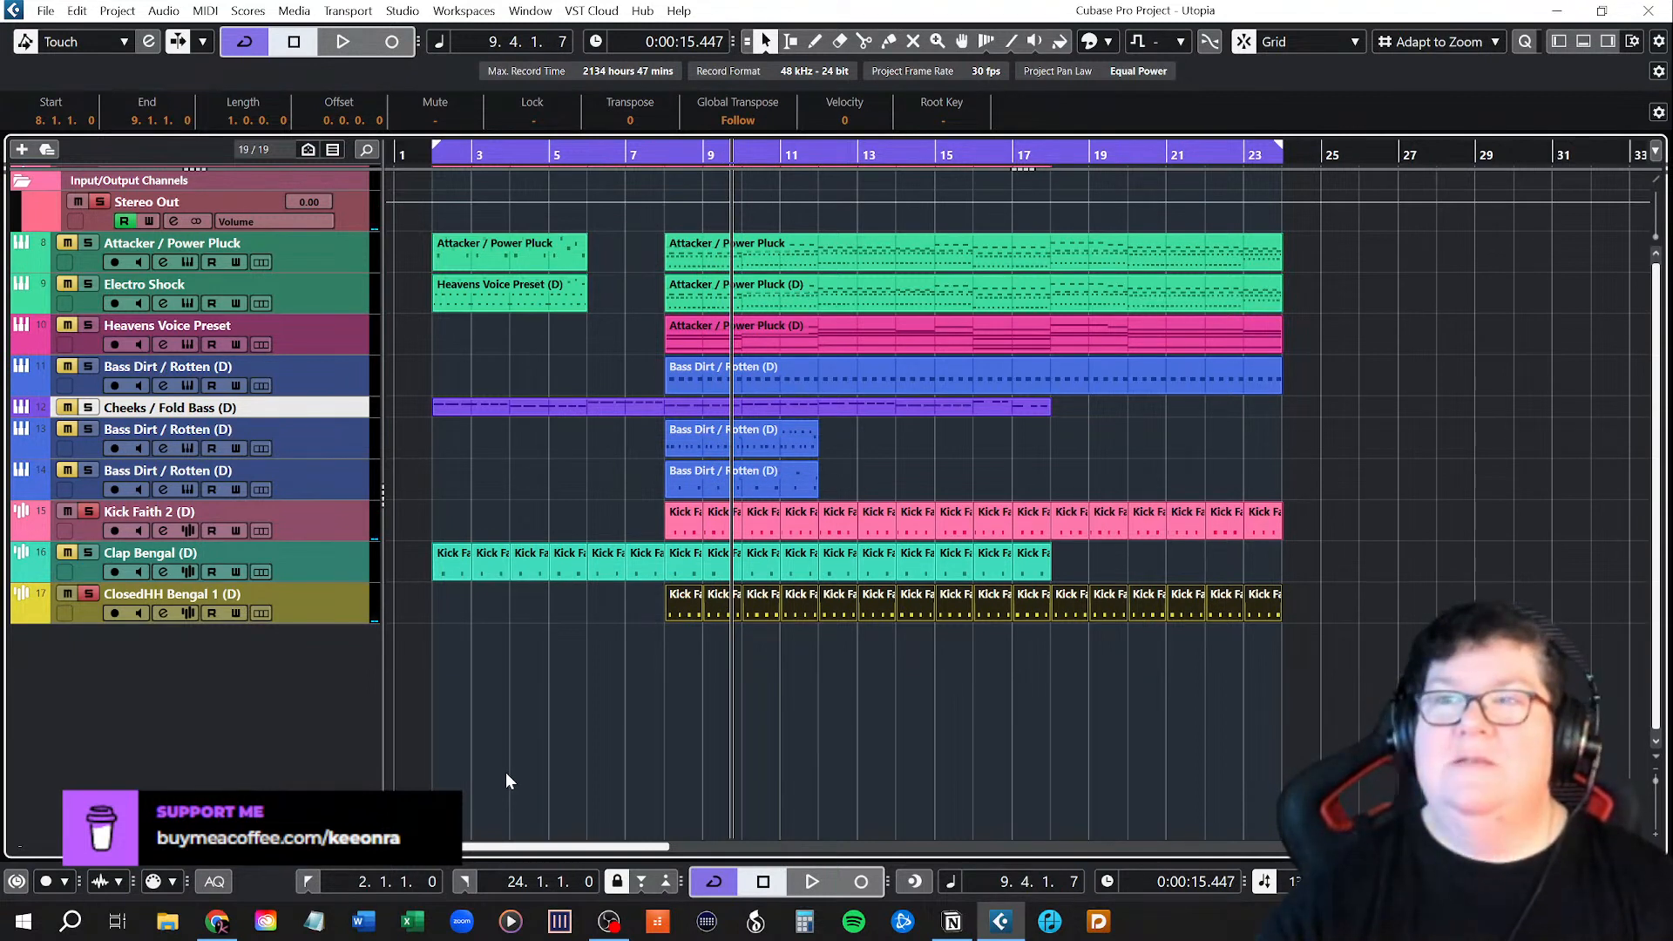
Shift all Clap Bengal (D) events to start at bar 8 and return the playback cursor to bar 8.
left_click(503, 759)
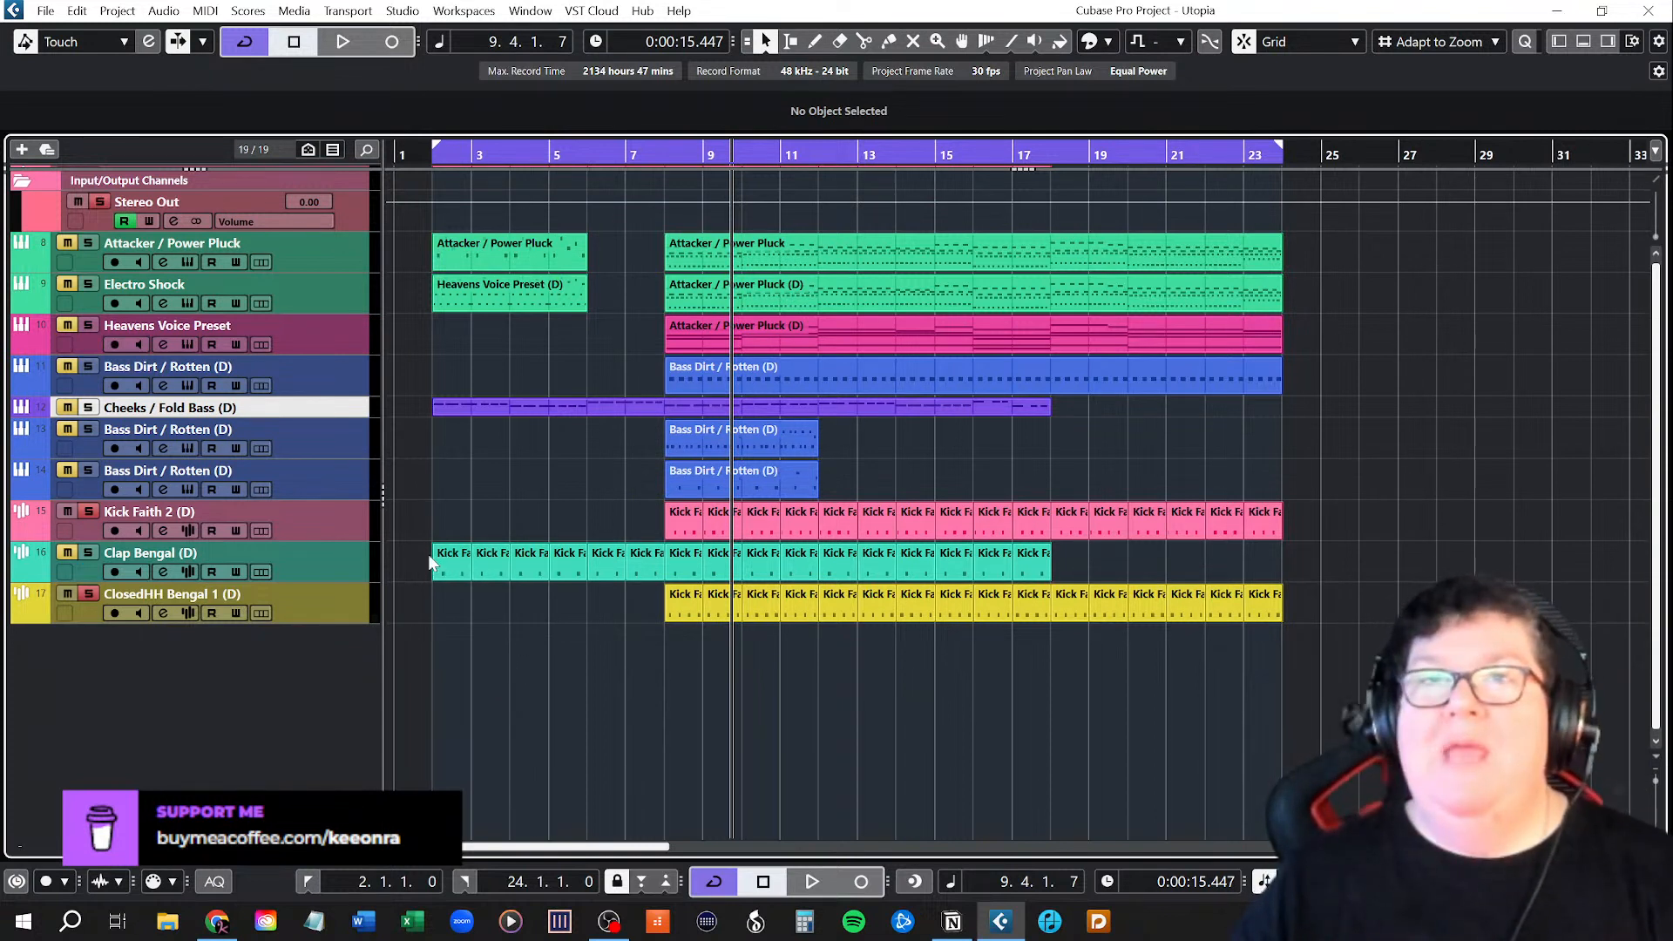
left_click_drag(425, 556, 1059, 562)
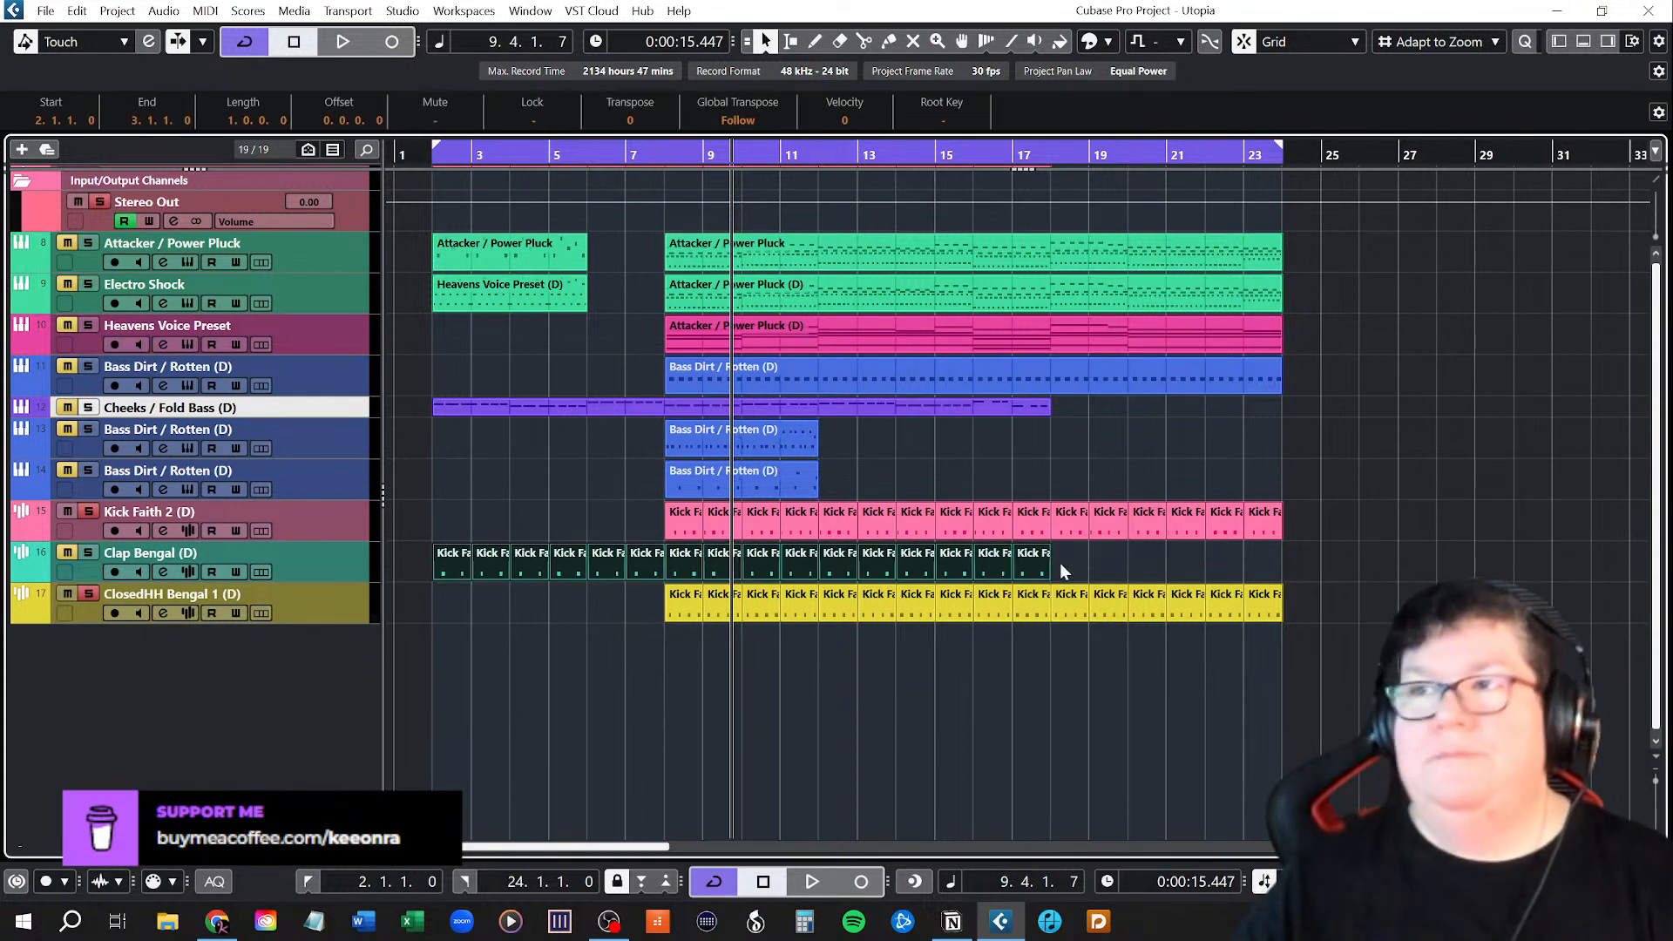
left_click_drag(454, 576, 675, 567)
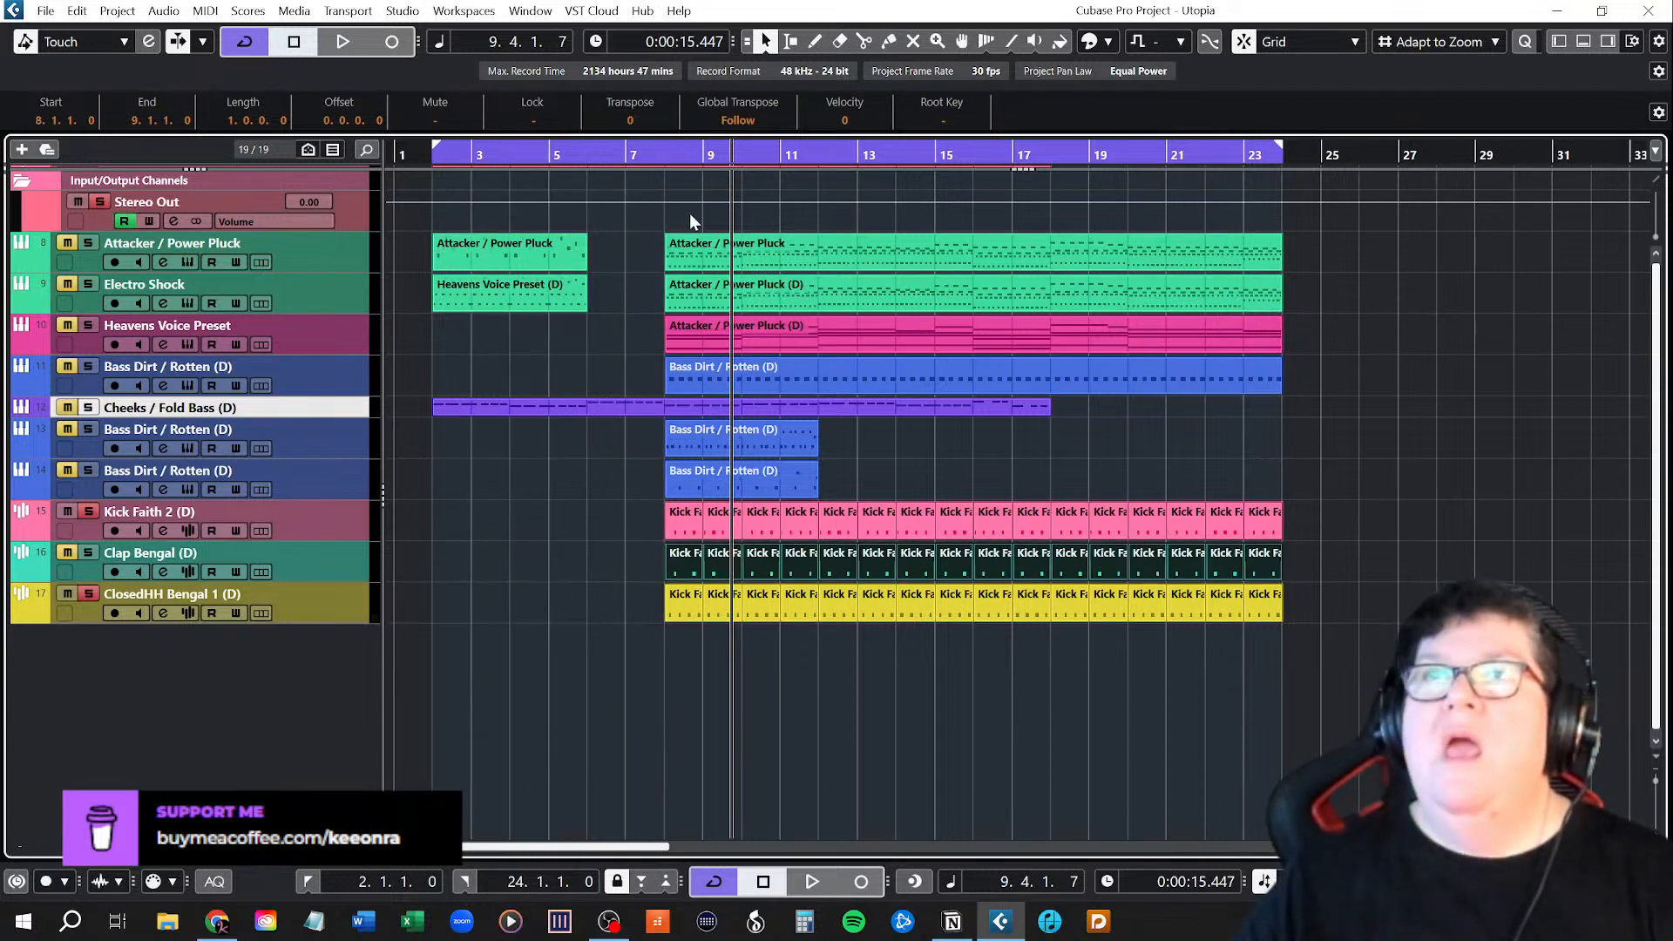
left_click(664, 154)
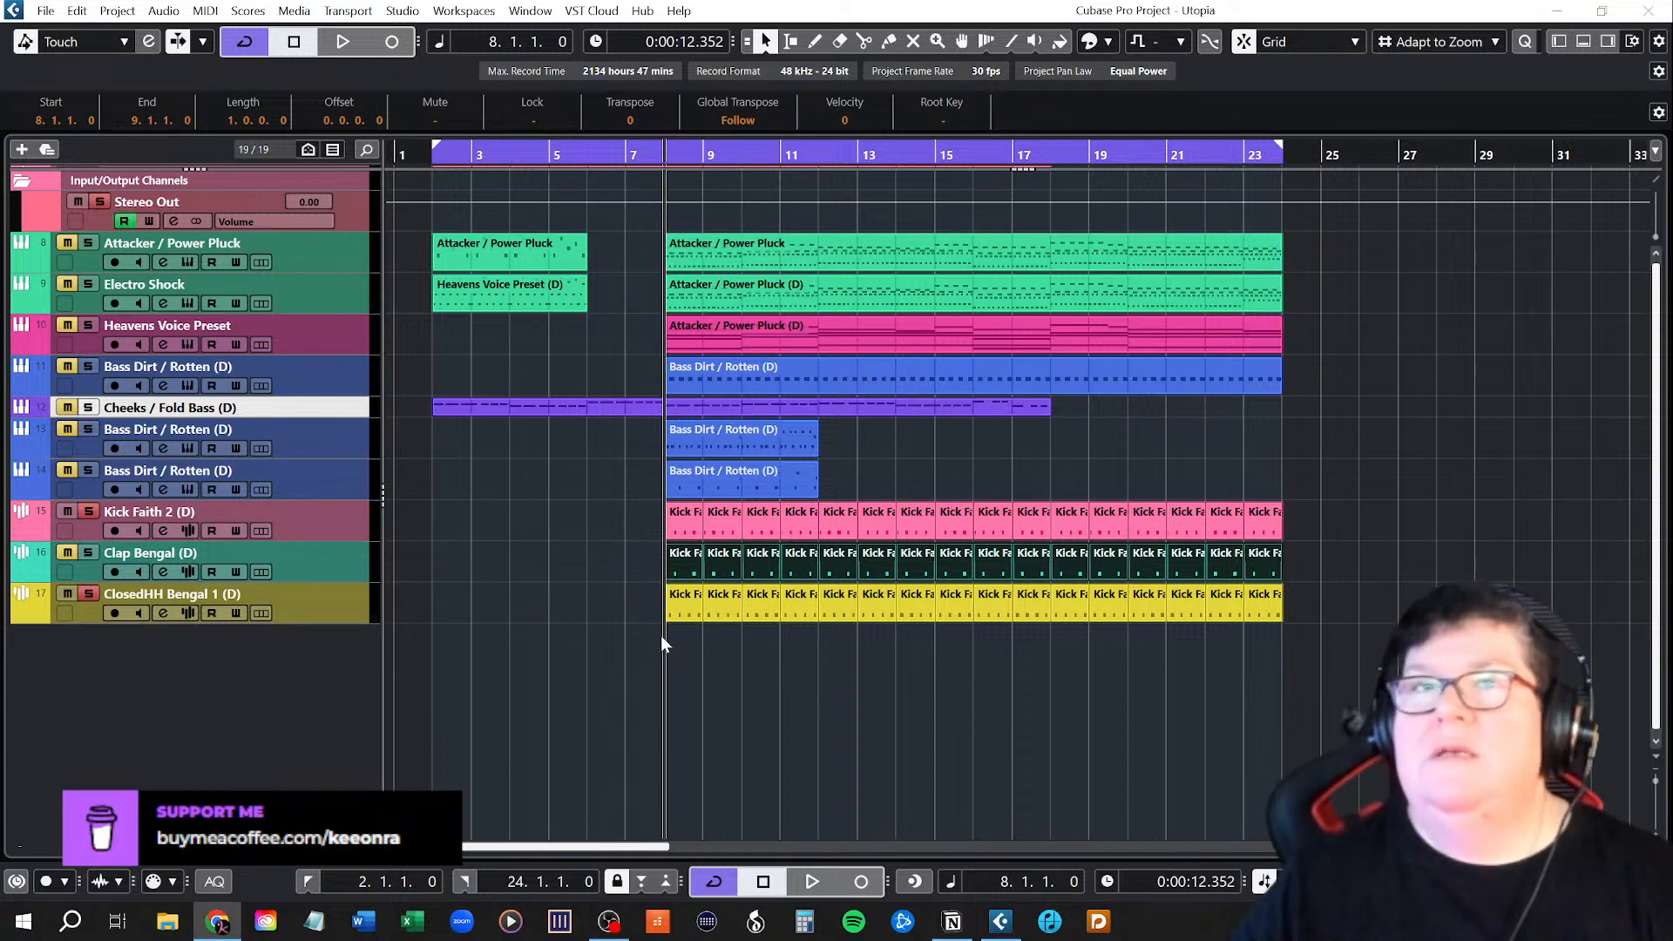
Play the kick, clap and closed hi-hat tracks together from bar 8 into bar 9.
key("alt+Tab")
key("space")
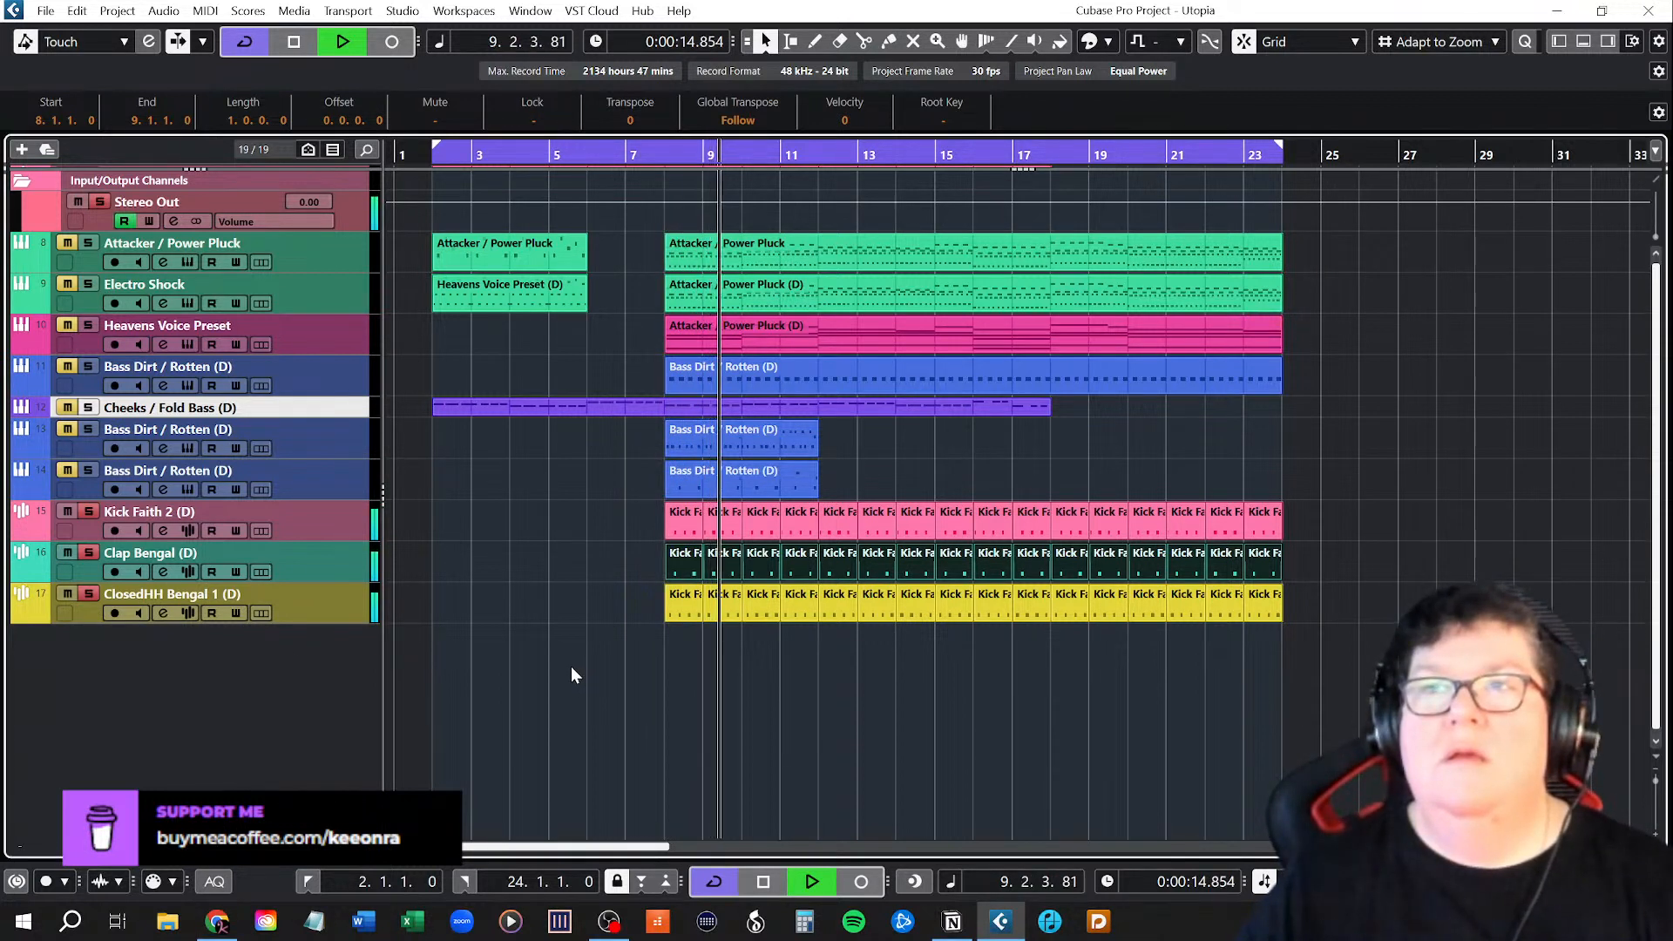
key("space")
Open the Clap Bengal (D) events in the Key Editor and audition them in solo from bar 8.
double_click(673, 558)
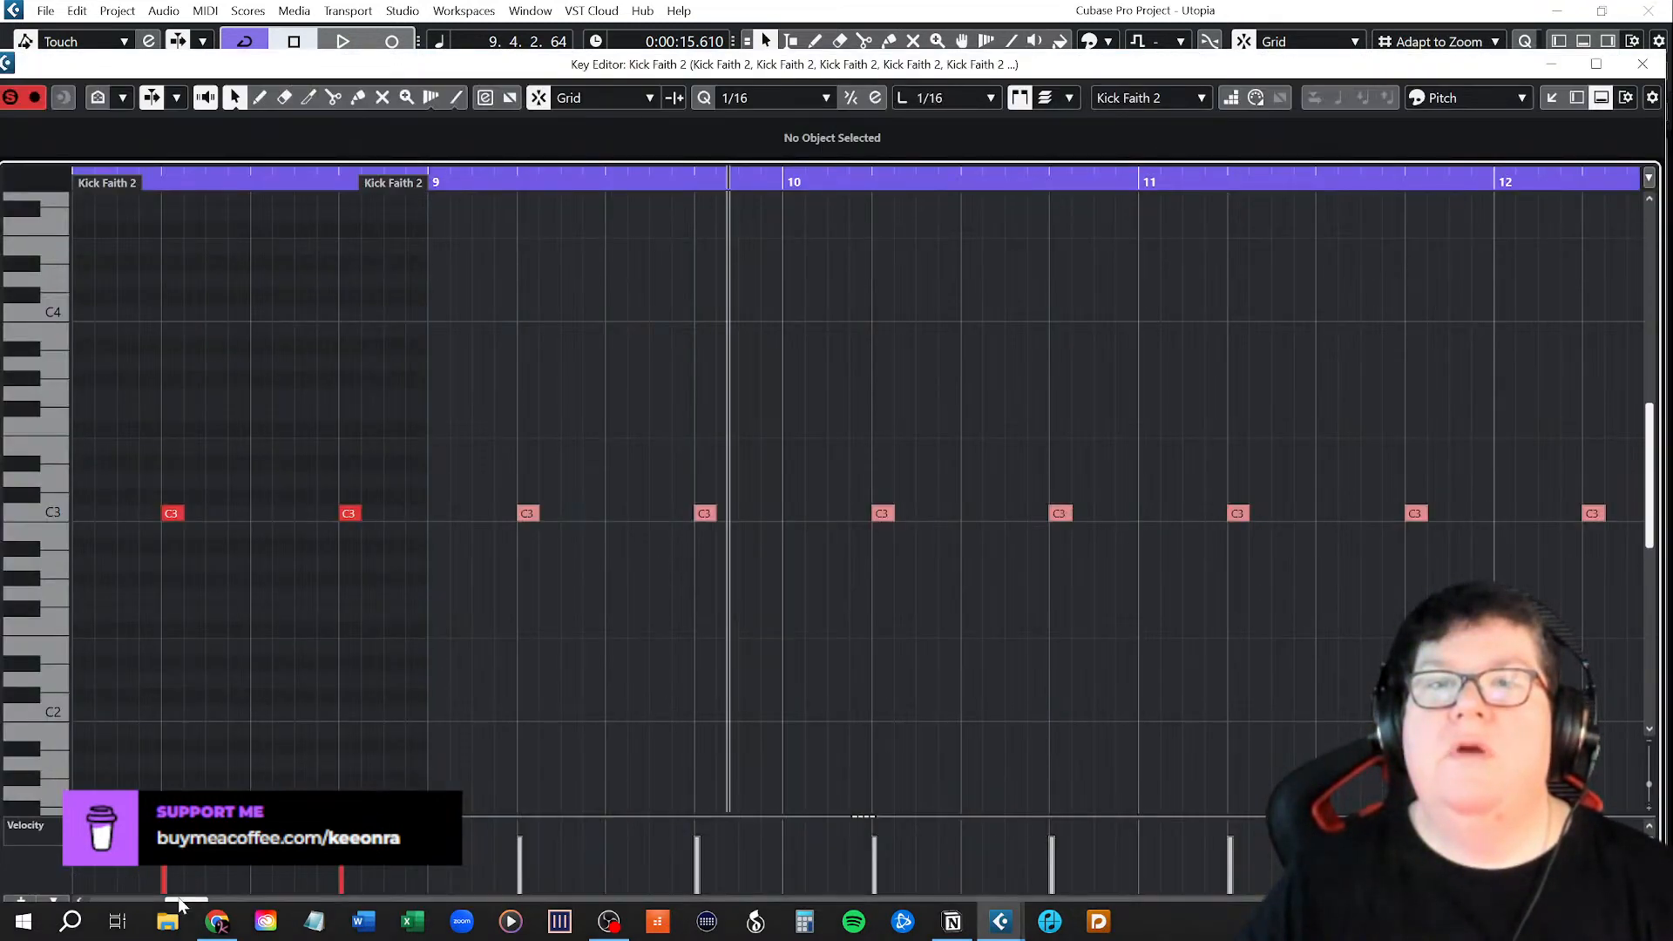
left_click_drag(178, 898, 174, 900)
left_click(225, 178)
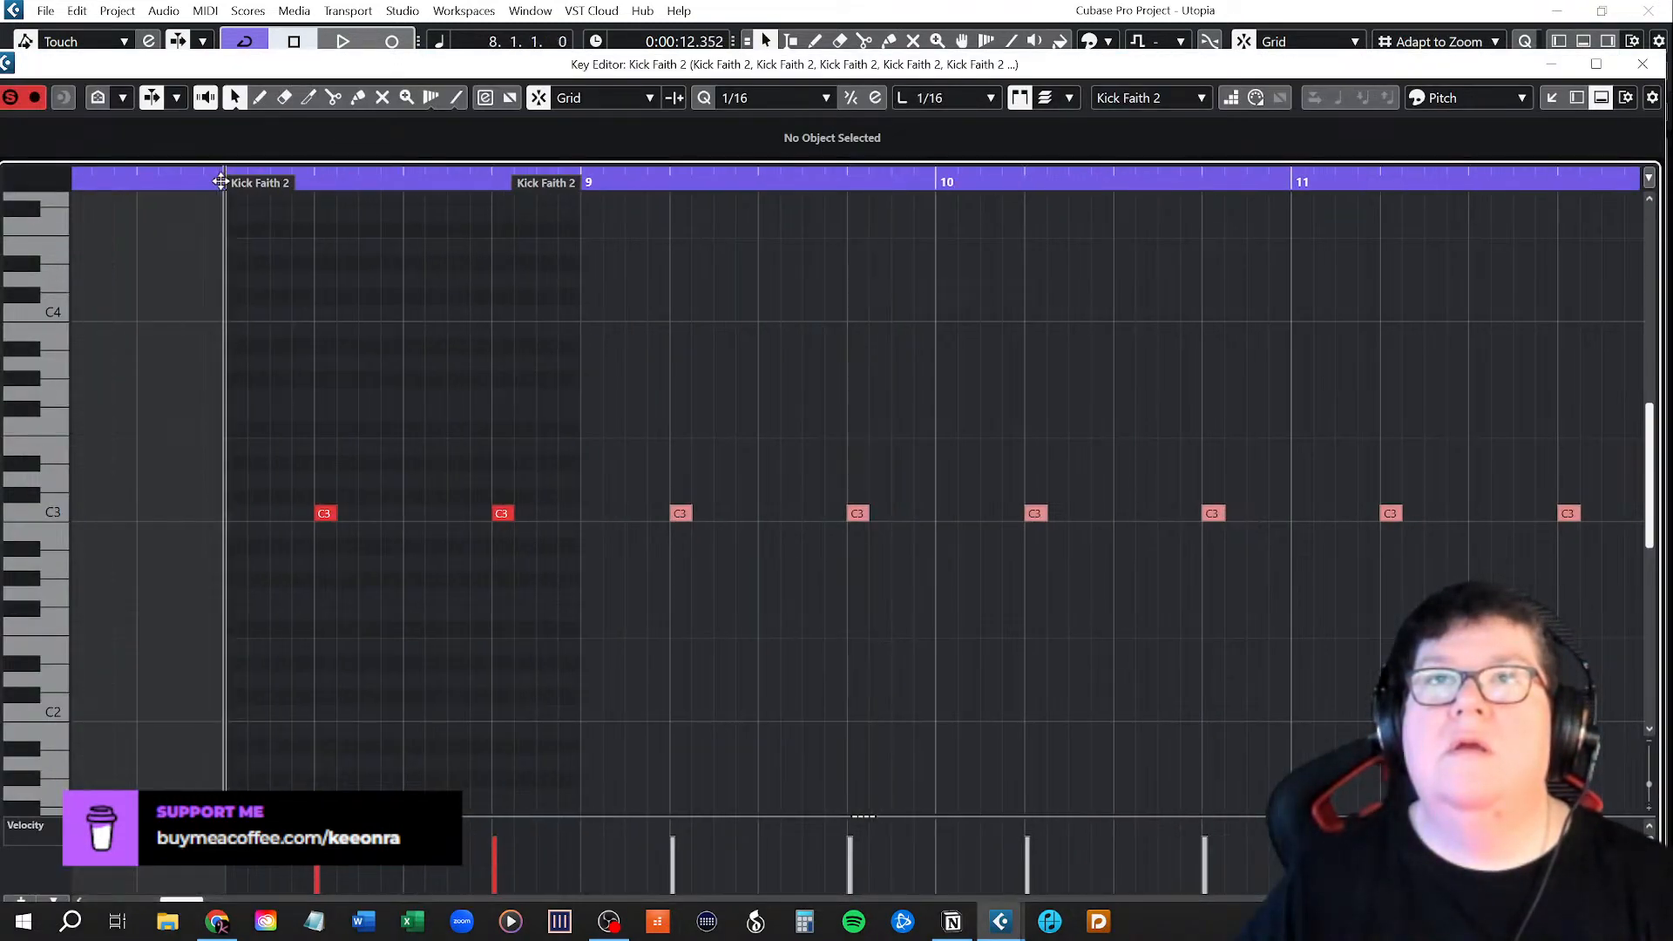
key("space")
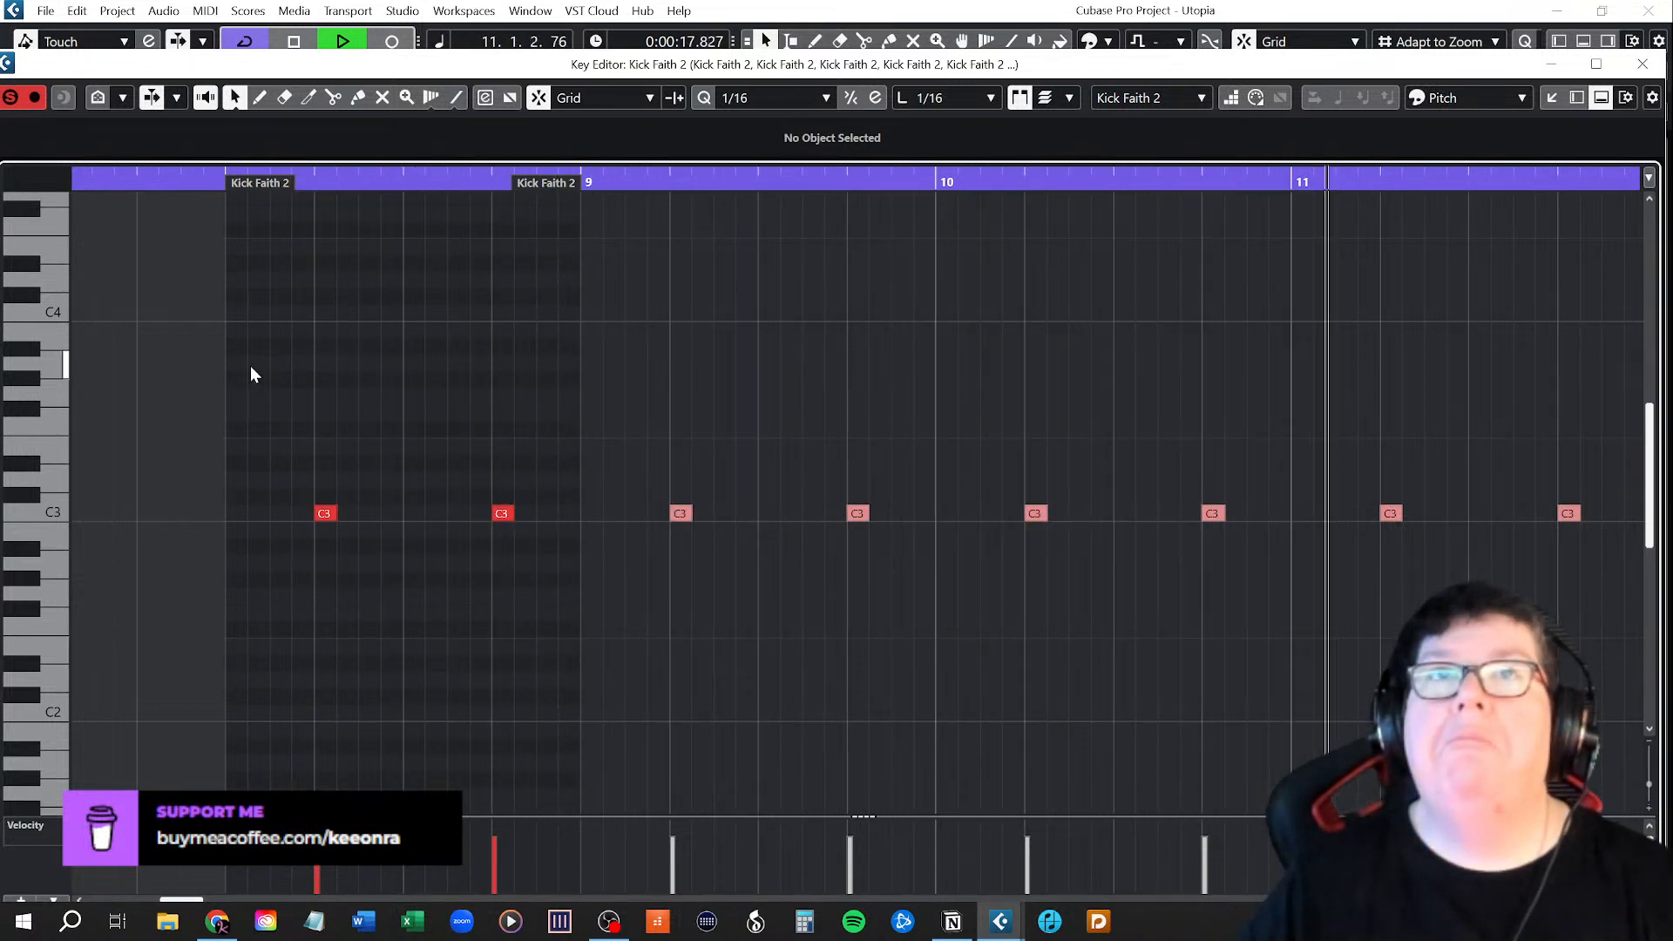
key("space")
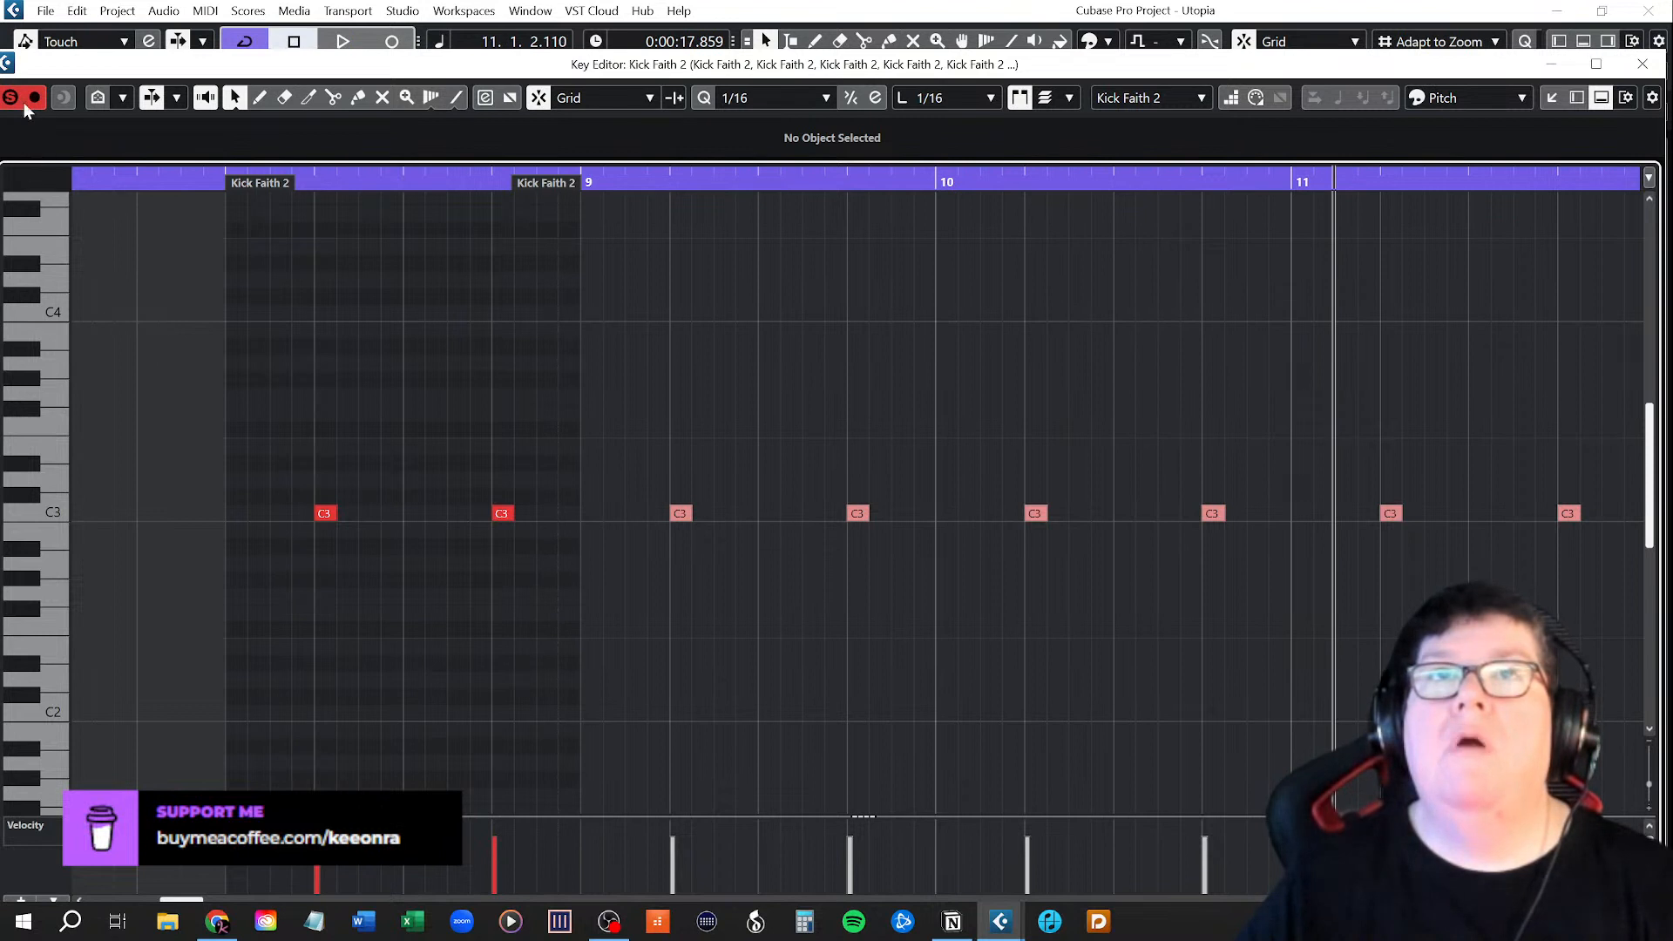
Turn off the Key Editor's solo and play the clap pattern with the other drum tracks from bar 8.
left_click(220, 181)
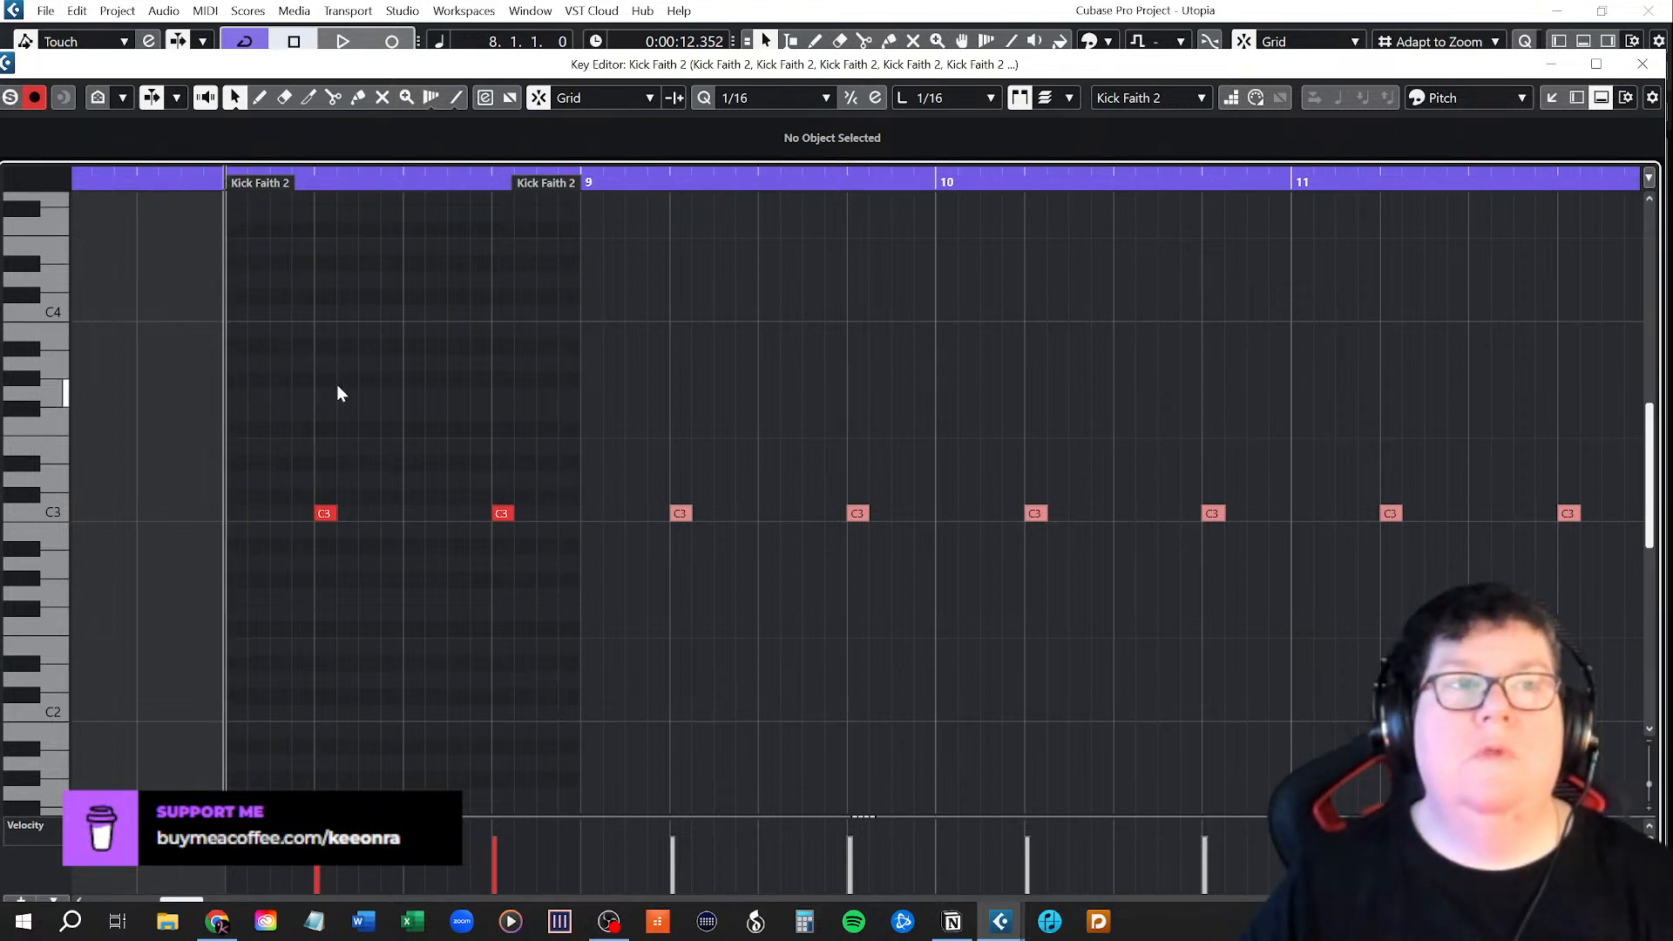
key("space")
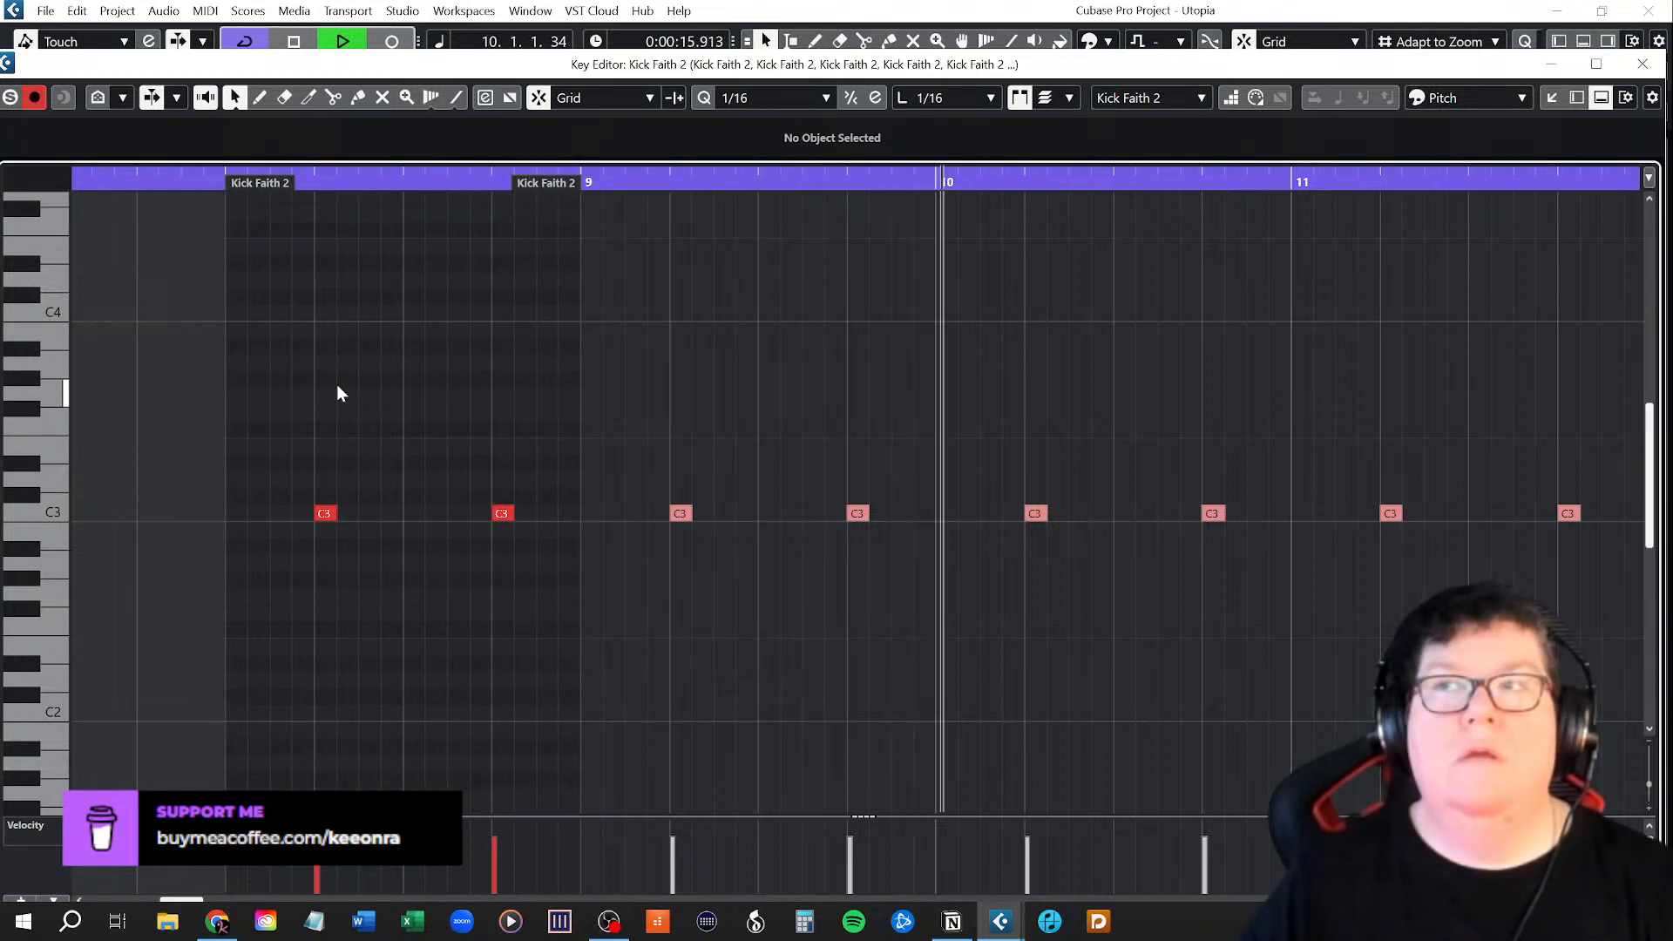
key("space")
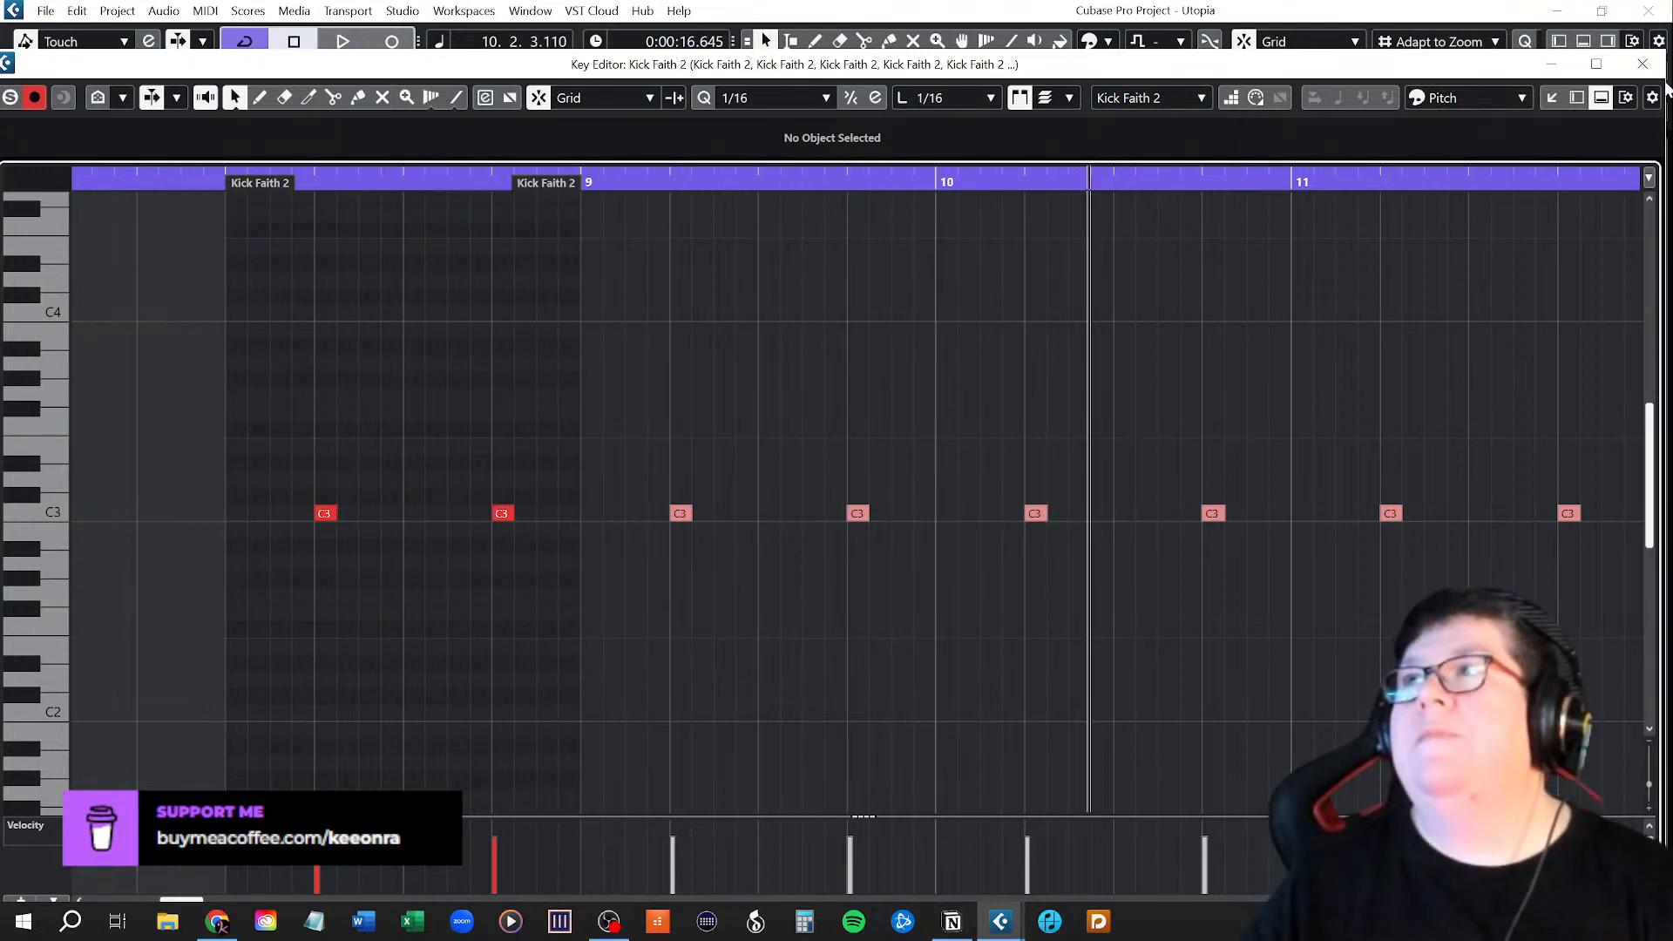
Close the Key Editor and turn off solo on the kick, clap and closed hi-hat tracks.
left_click(1643, 63)
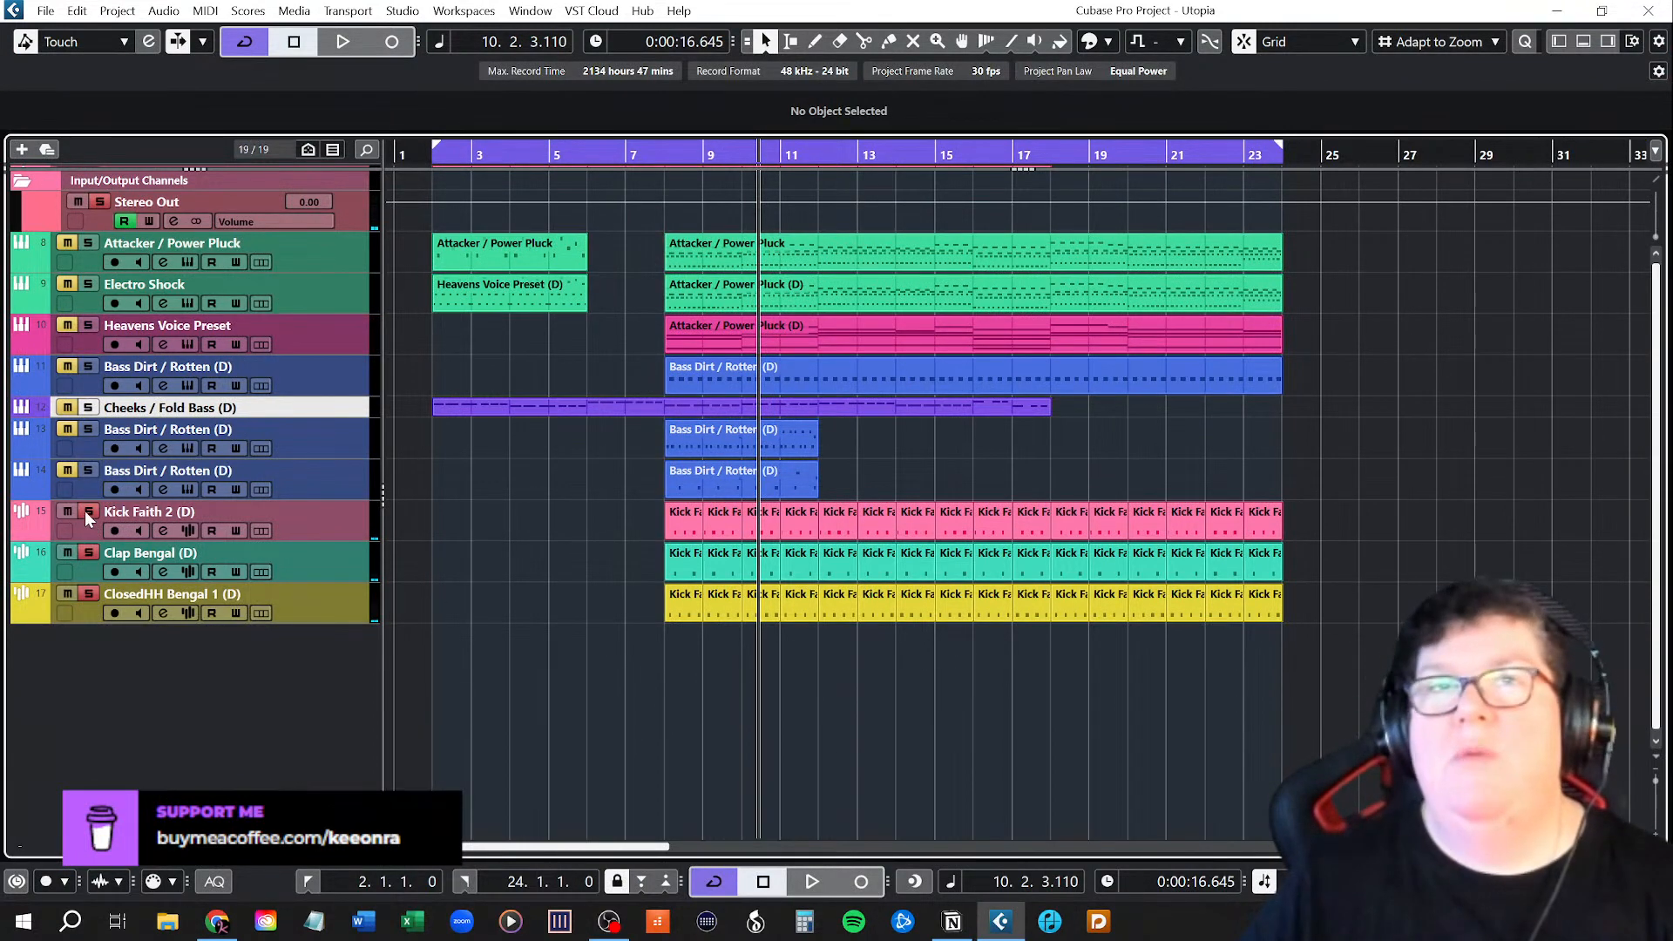
left_click(84, 552)
left_click(89, 593)
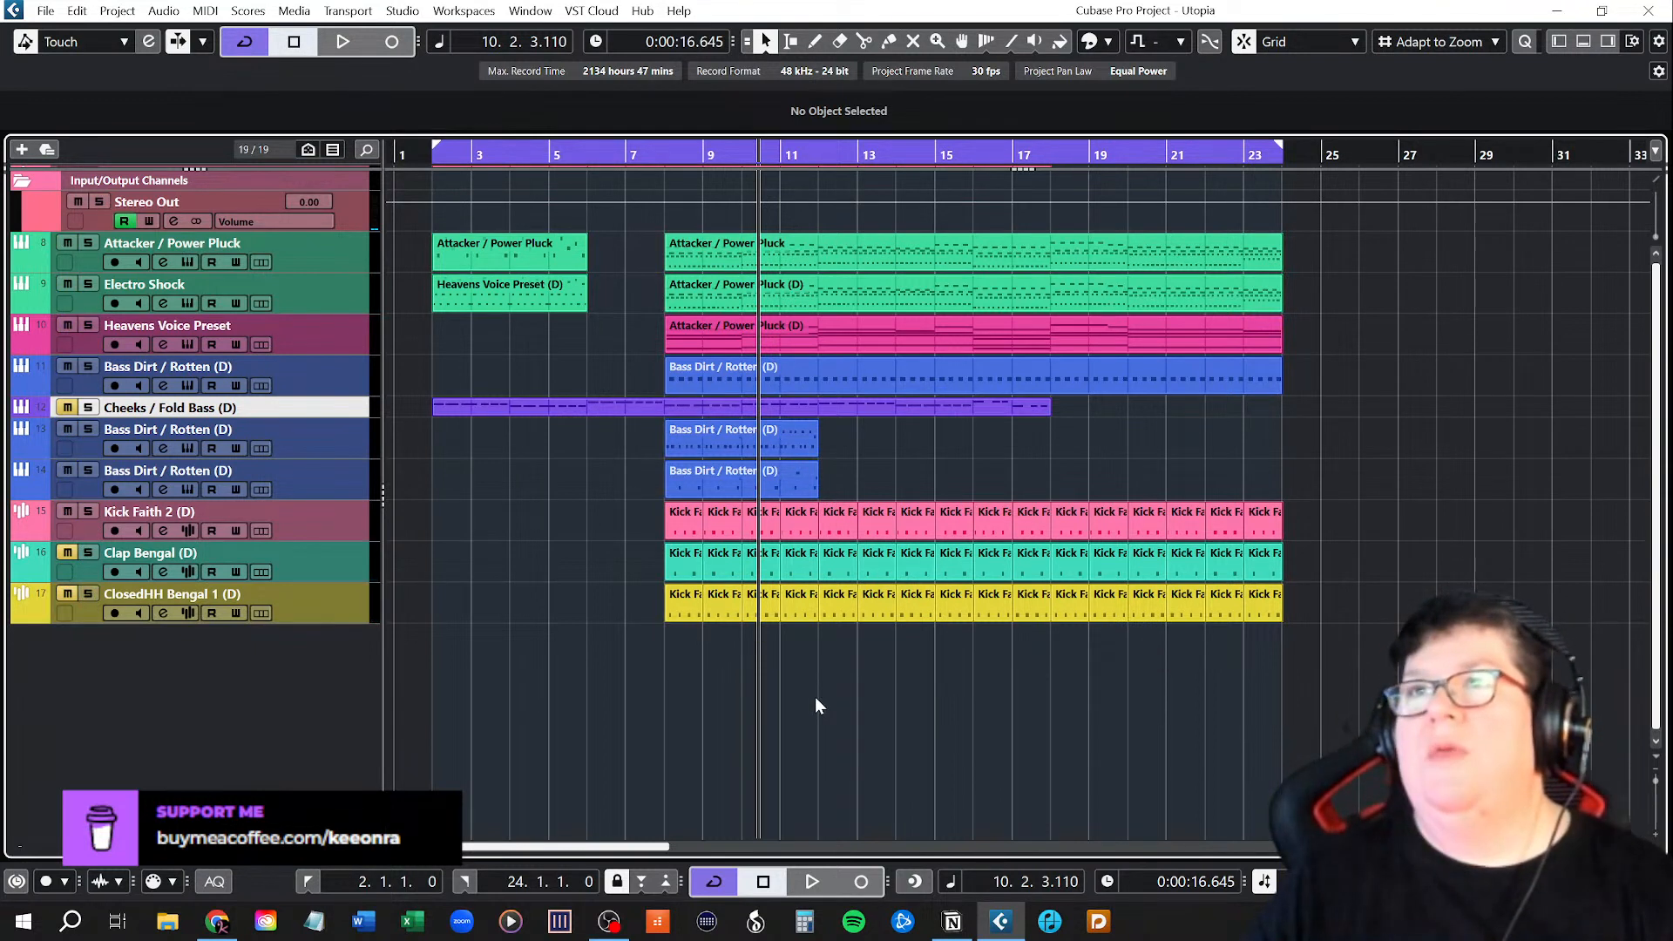
Glue all events on the Kick Faith 2 (D) track into one continuous event with the Glue tool.
right_click(642, 510)
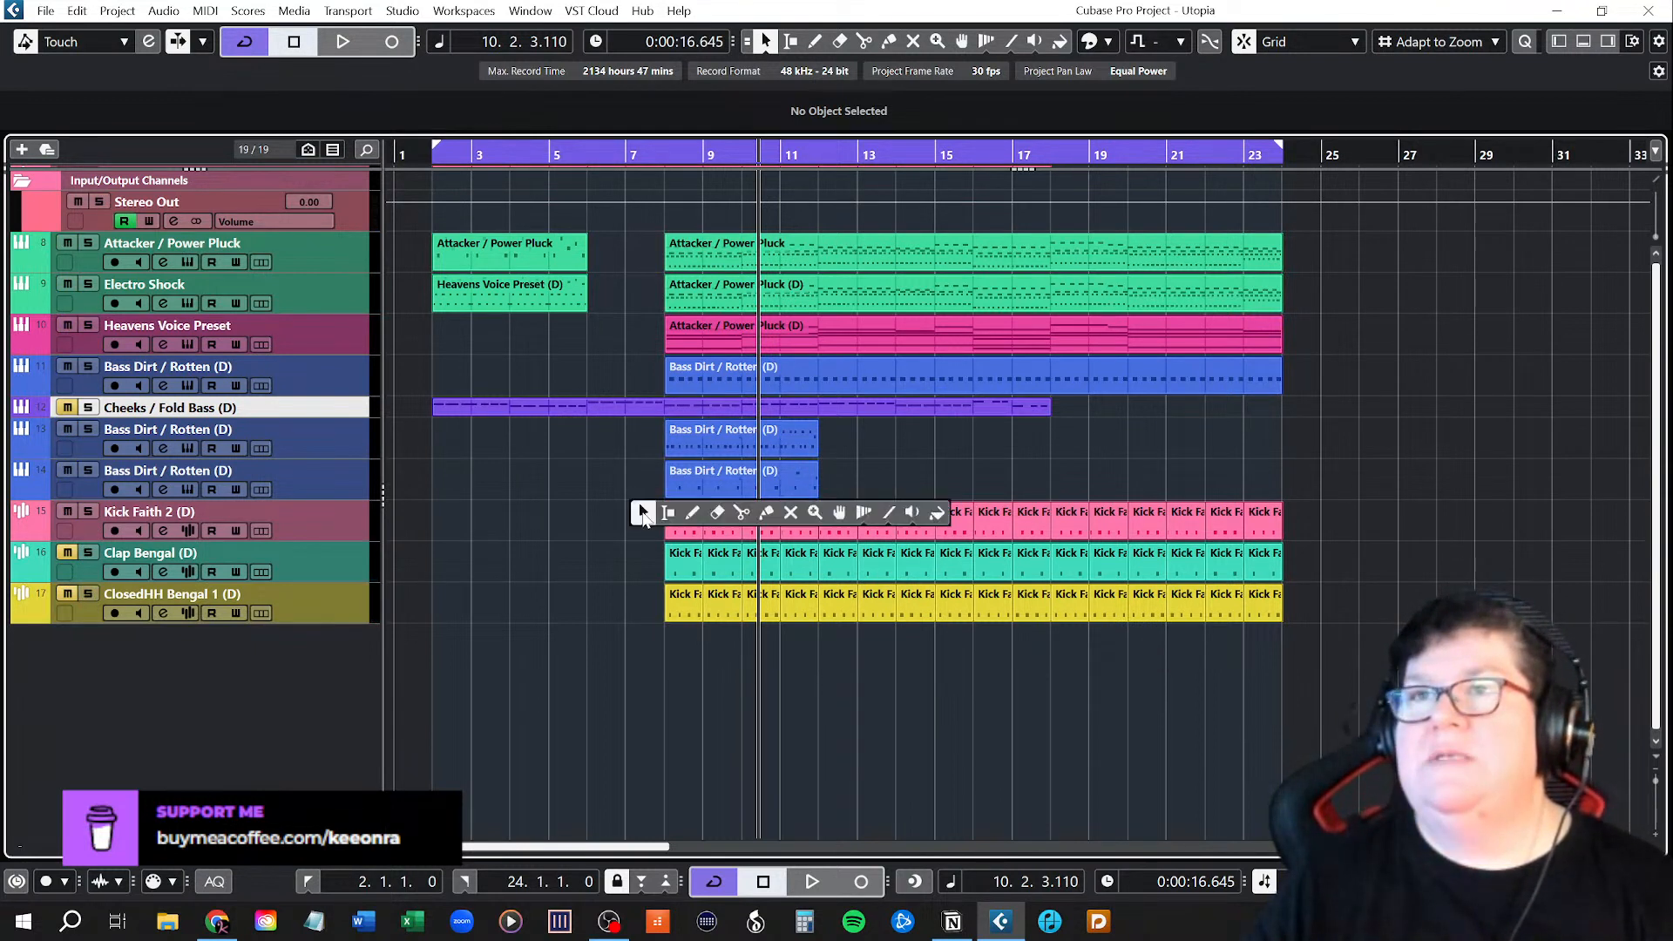
left_click(762, 514)
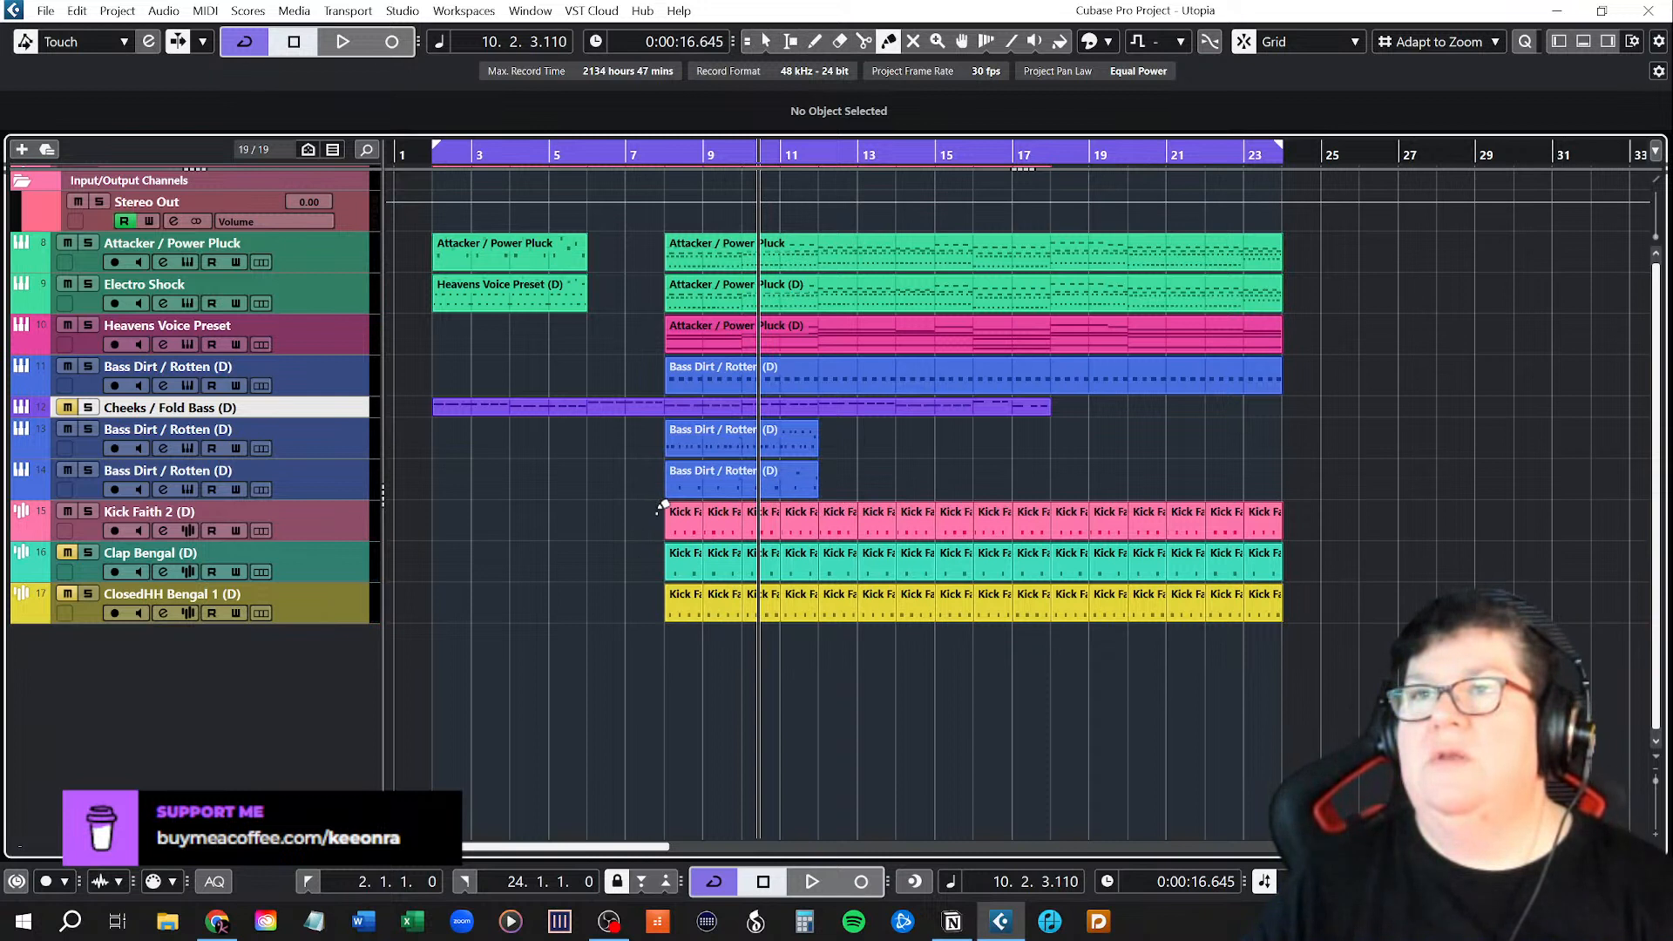
left_click_drag(659, 515, 1287, 525)
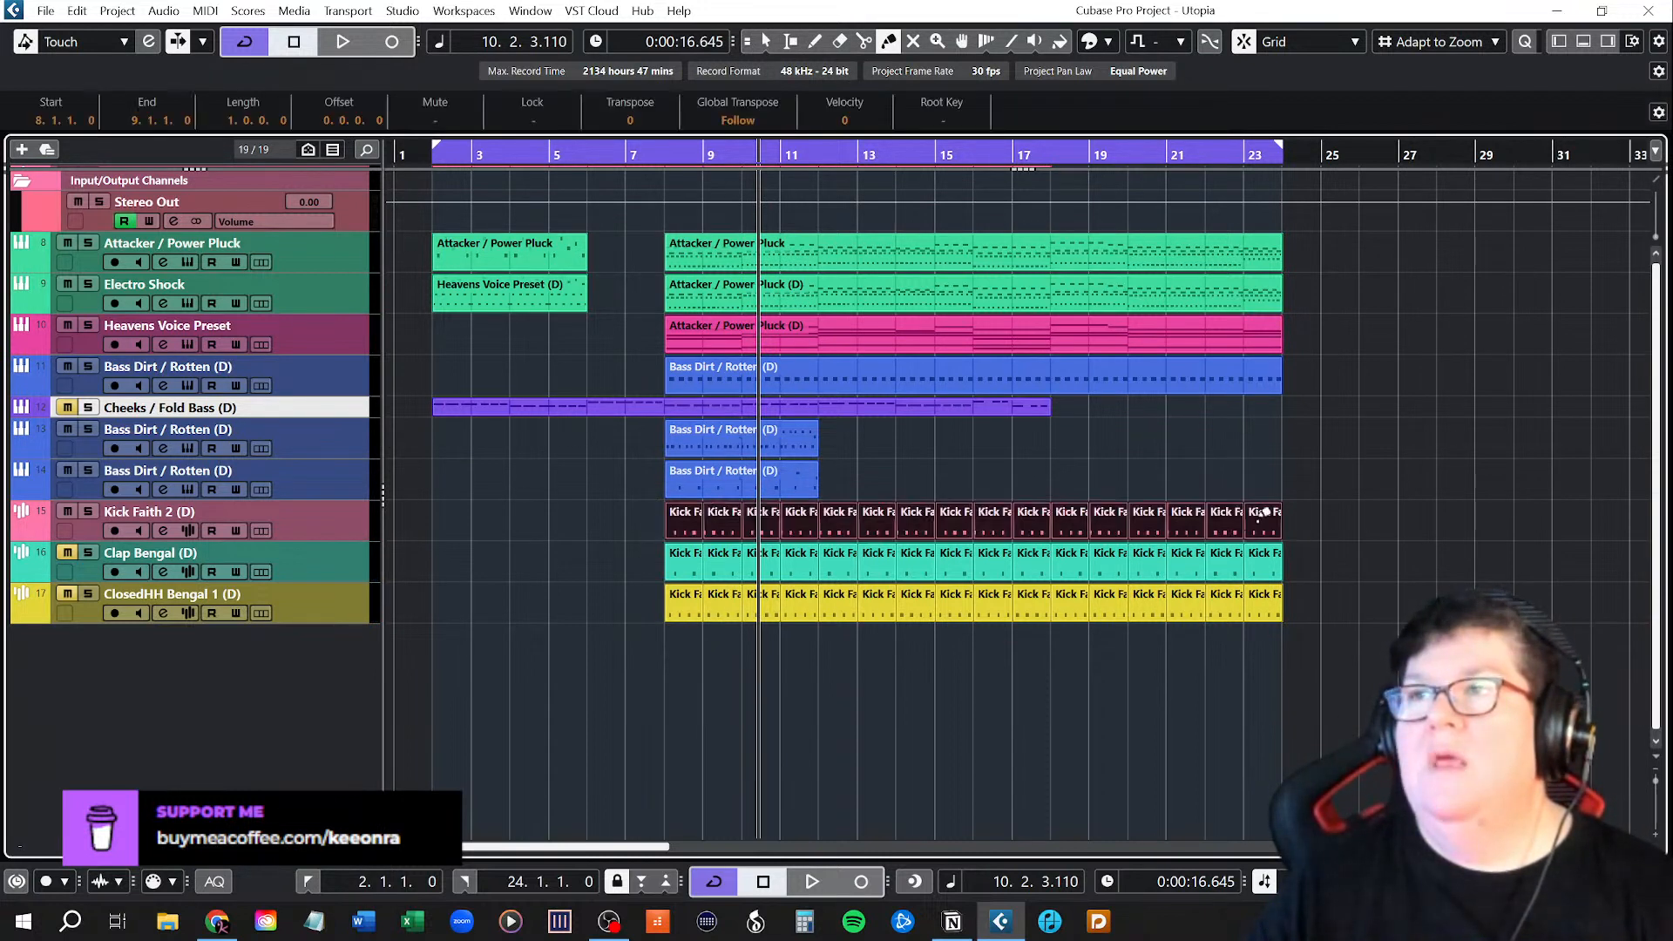
left_click(1259, 522)
Glue all events on the Clap Bengal (D) track into one continuous event.
left_click(684, 562)
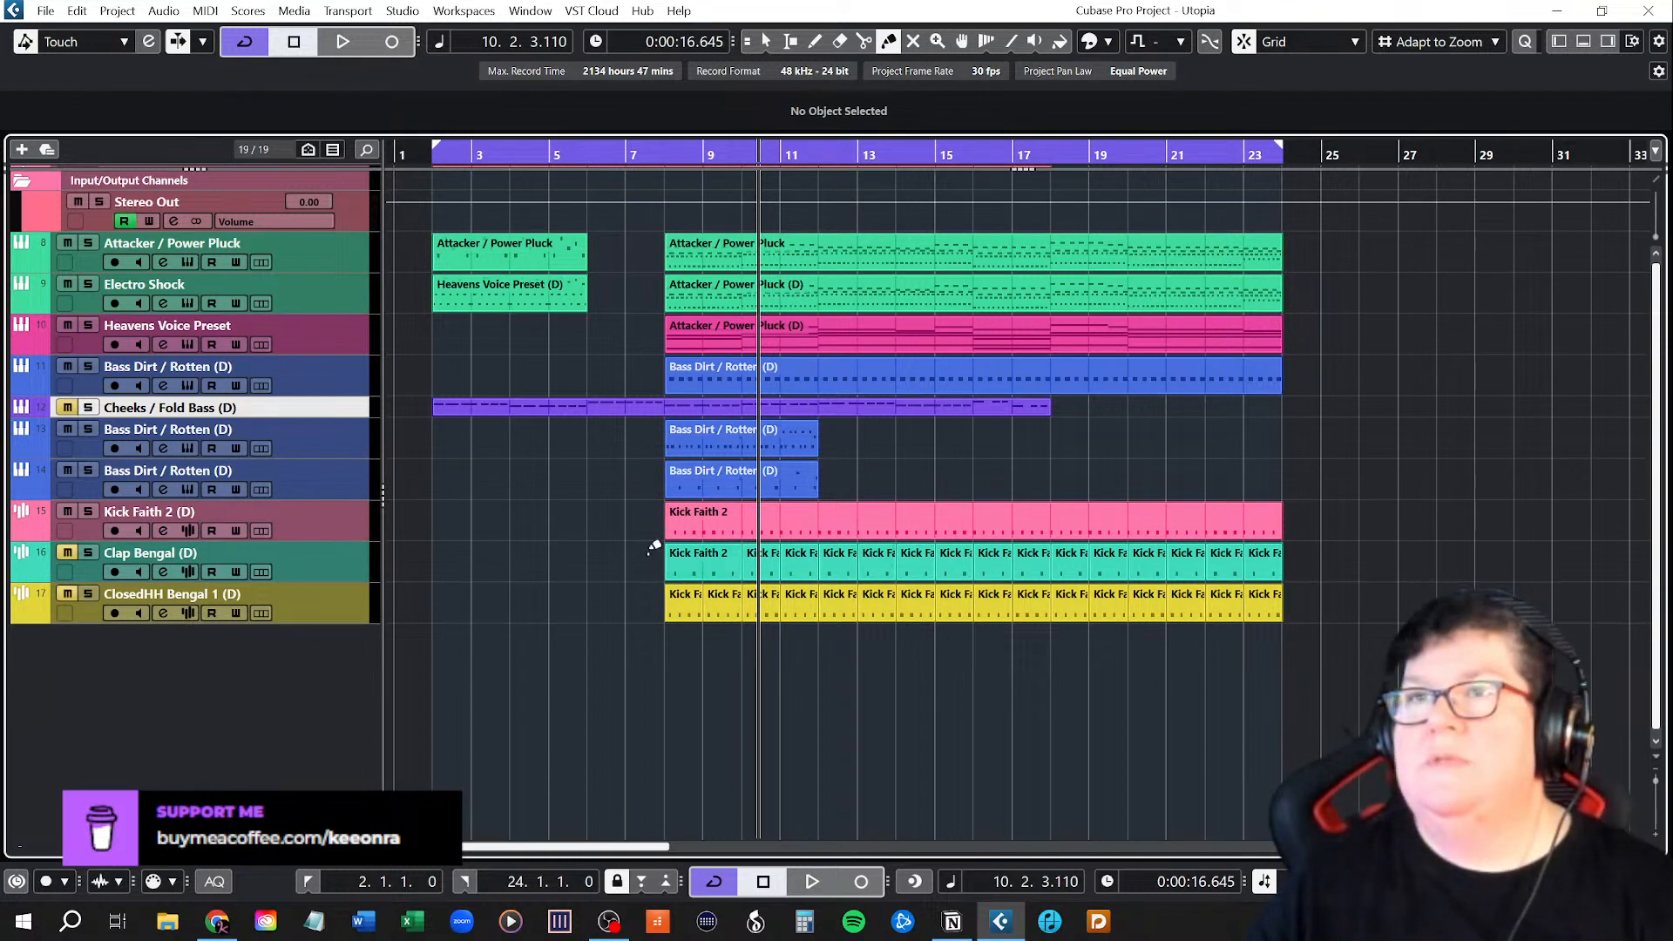
left_click_drag(650, 543, 1307, 552)
left_click(1259, 558)
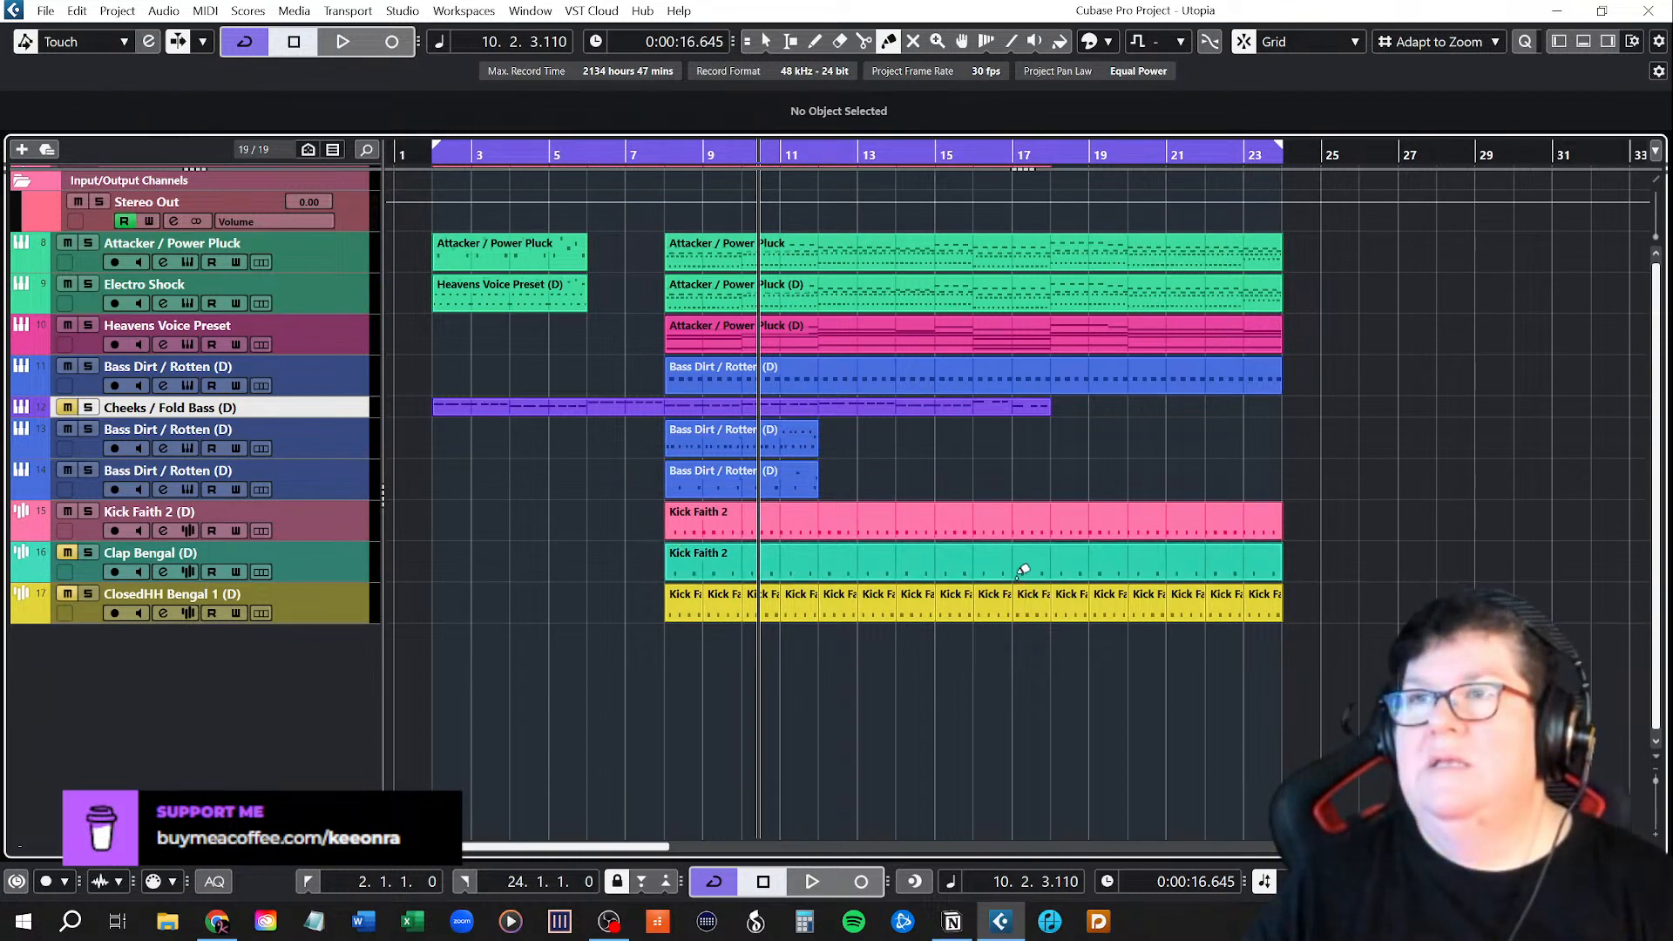
Glue all events on the ClosedHH Bengal 1 (D) track into one event and return to the Object Selection tool.
left_click_drag(642, 584, 1263, 601)
left_click(1264, 601)
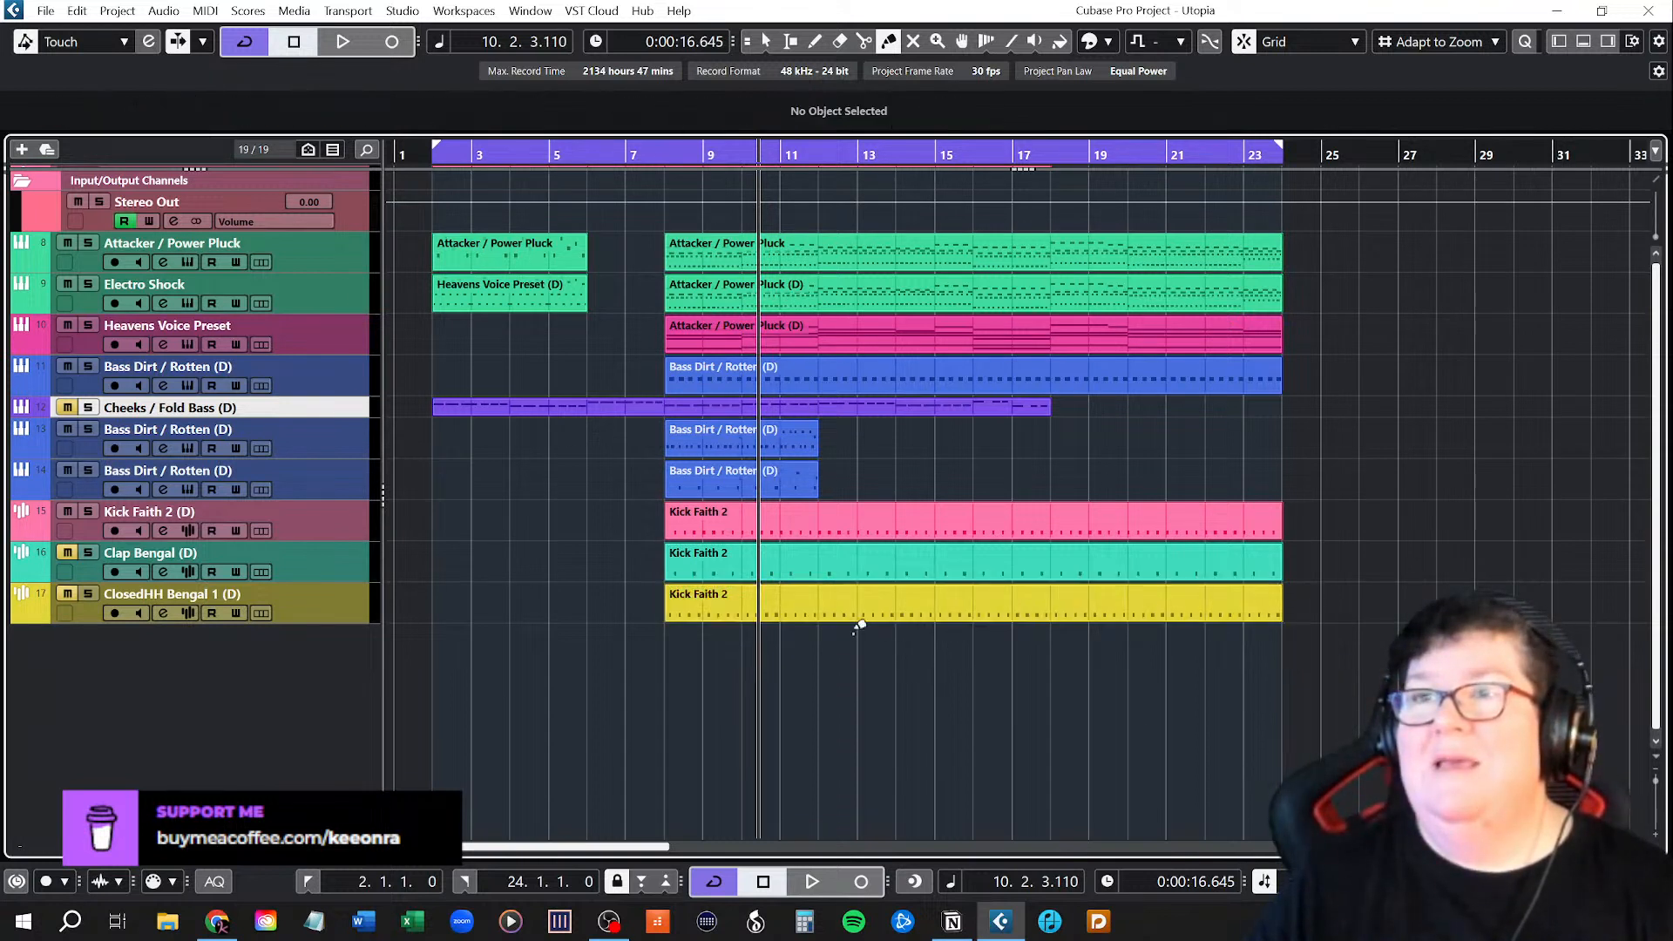
right_click(532, 623)
left_click(532, 623)
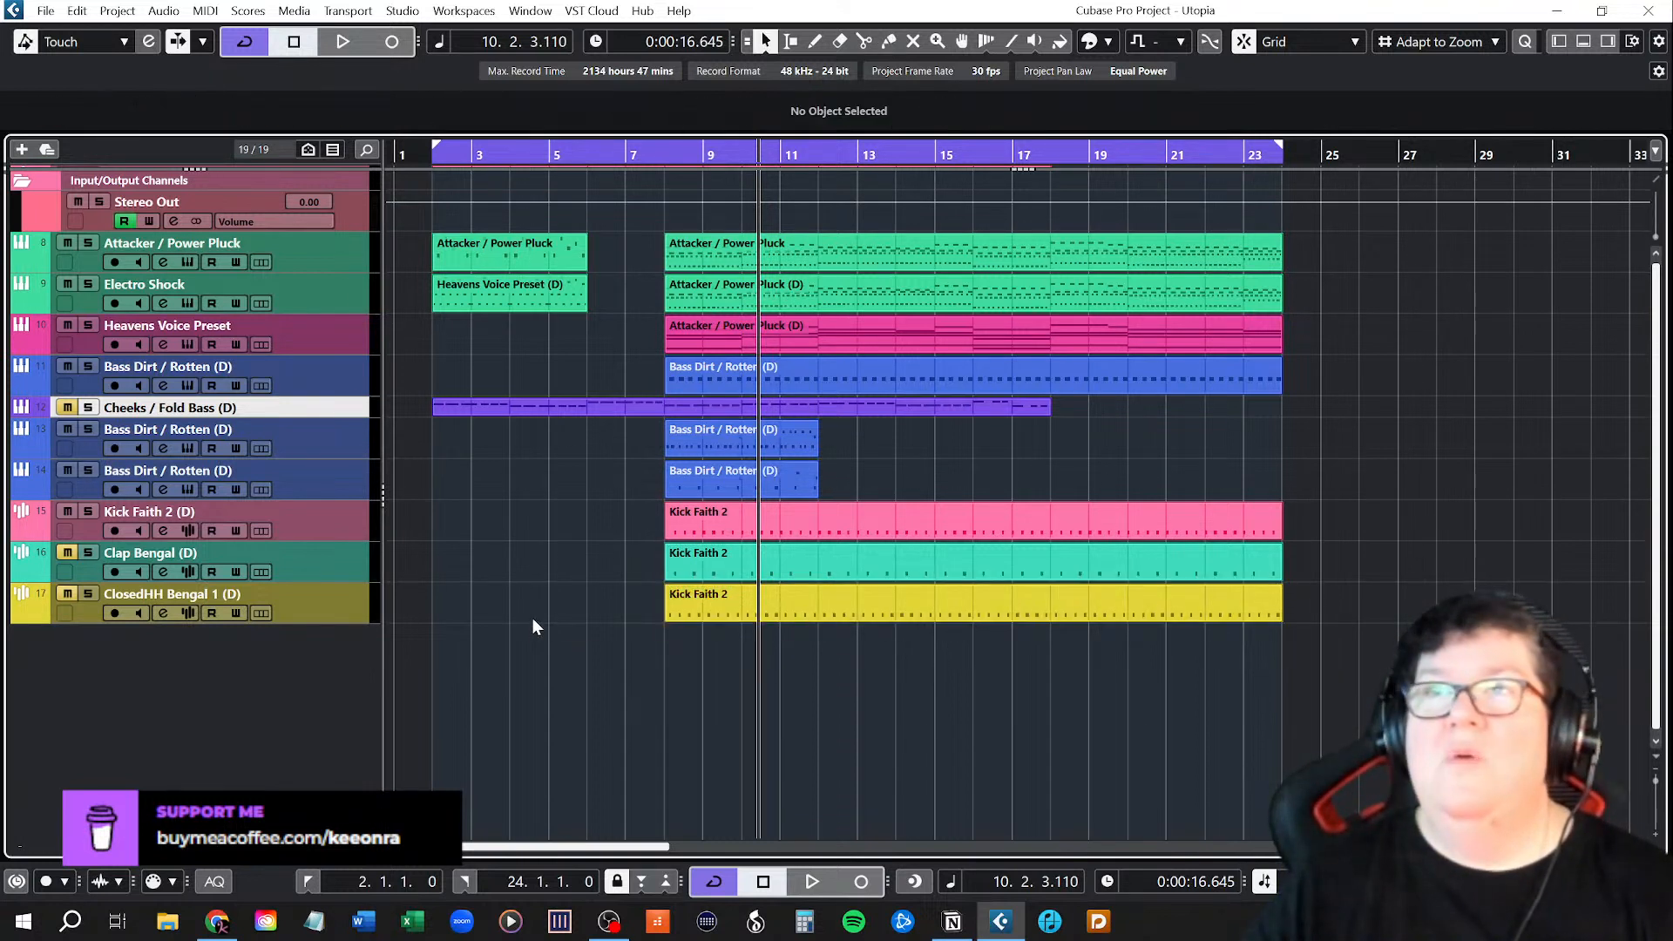
Play the arrangement from bar 8 through to the end of the loop at bar 24.
left_click(665, 154)
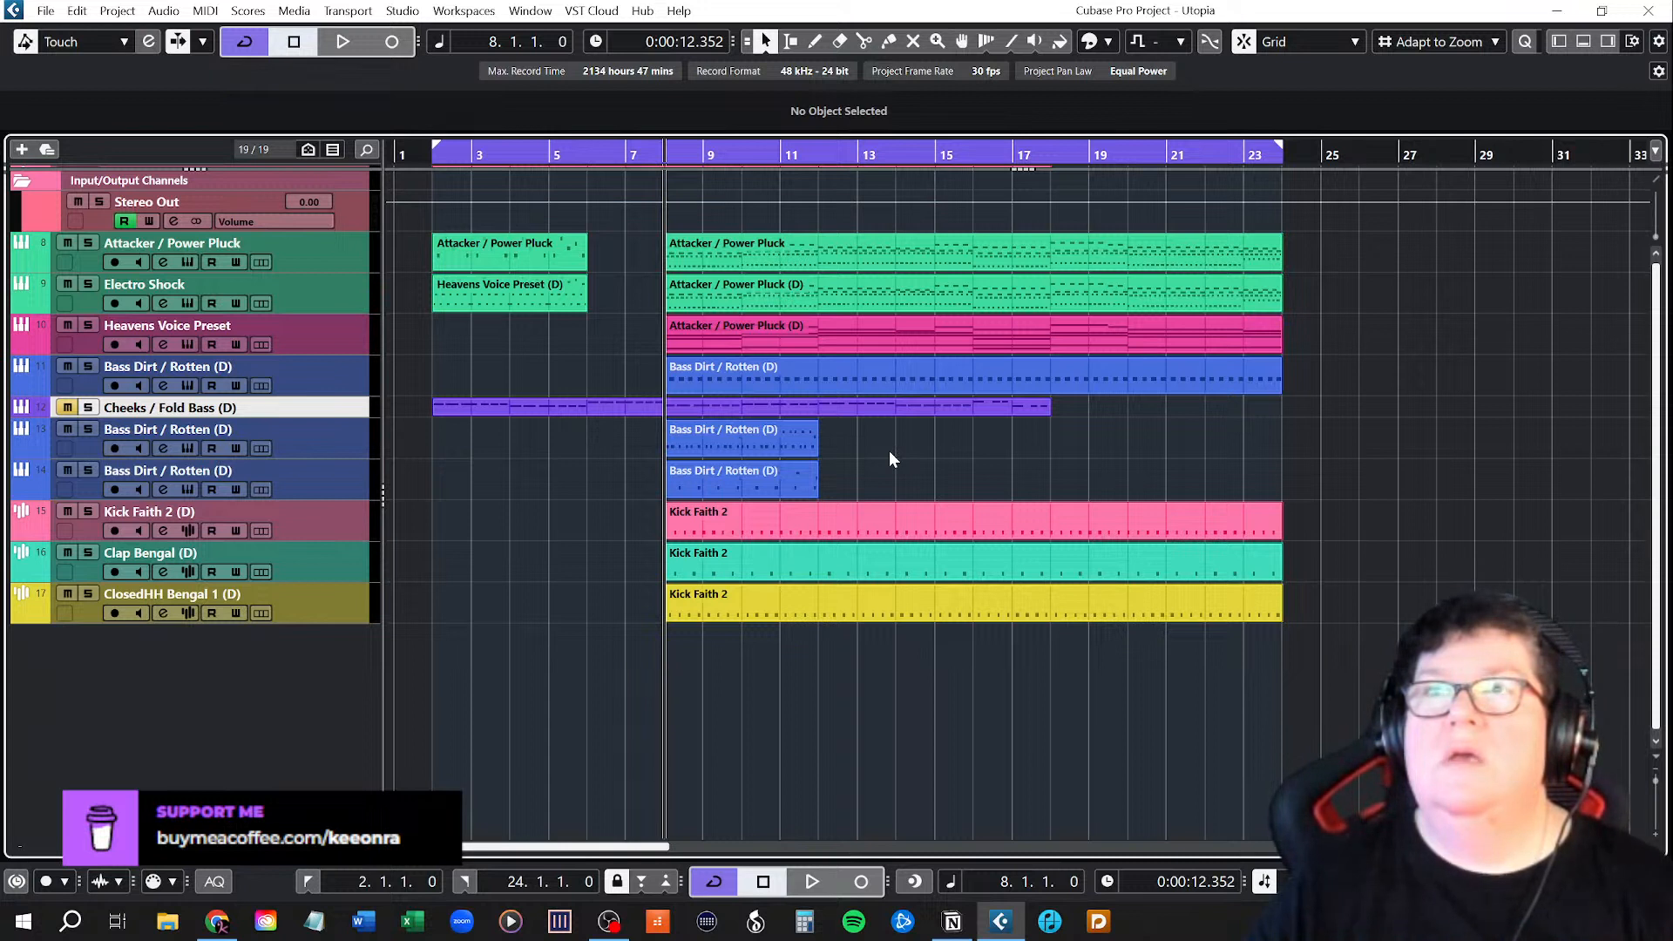
key("space")
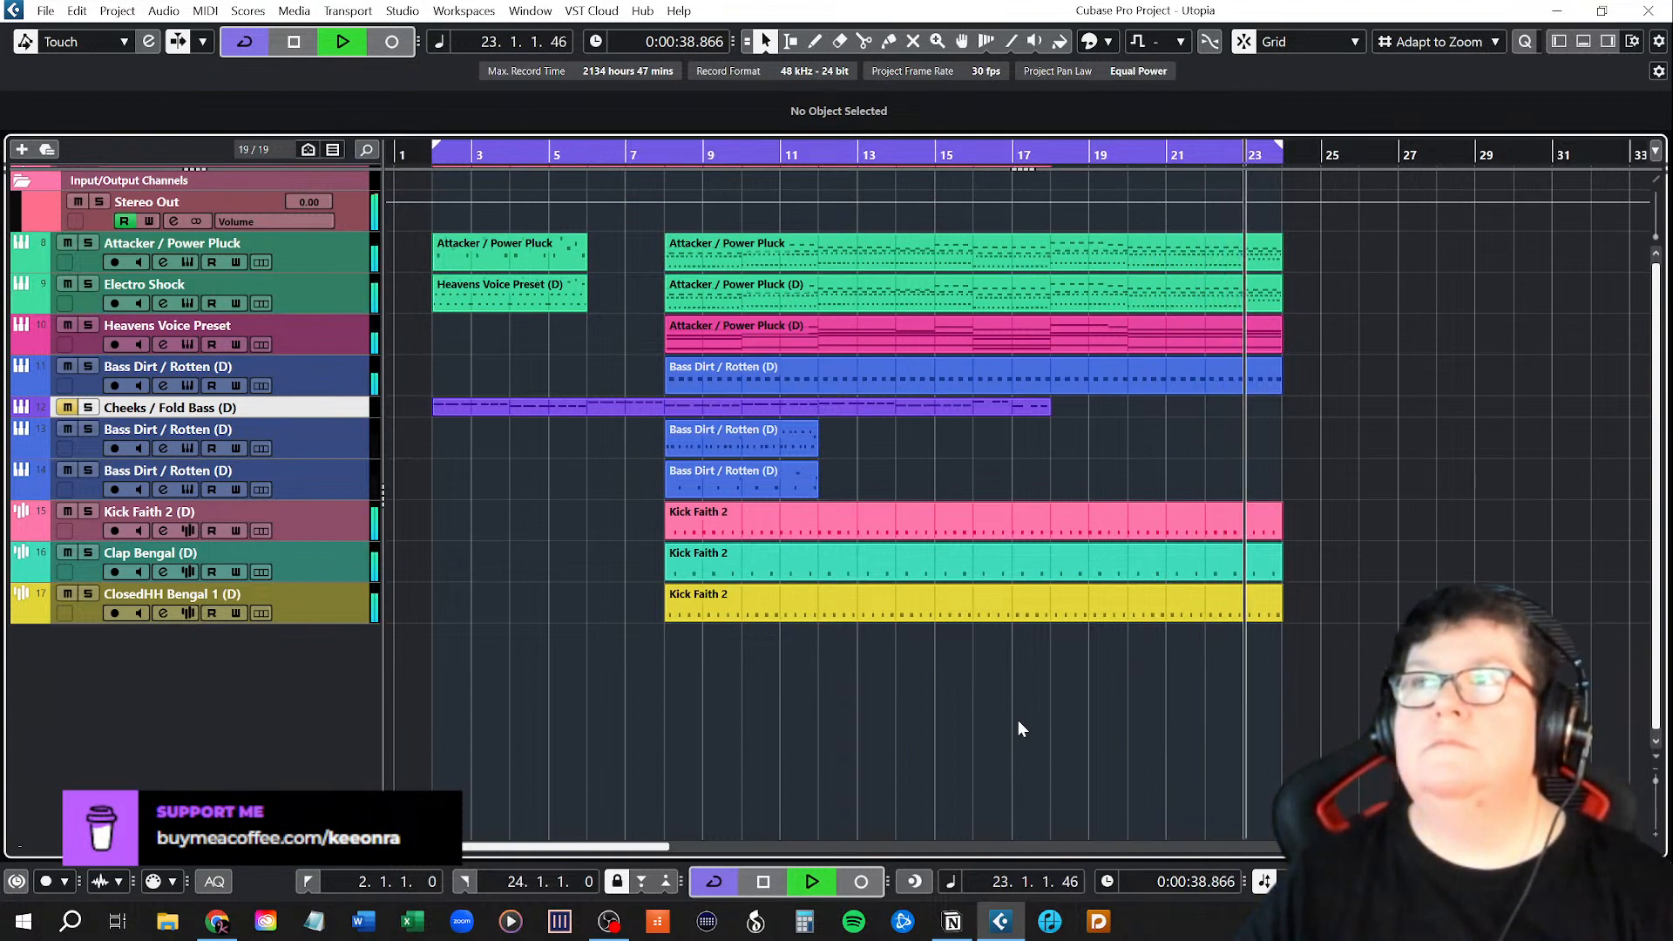
key("space")
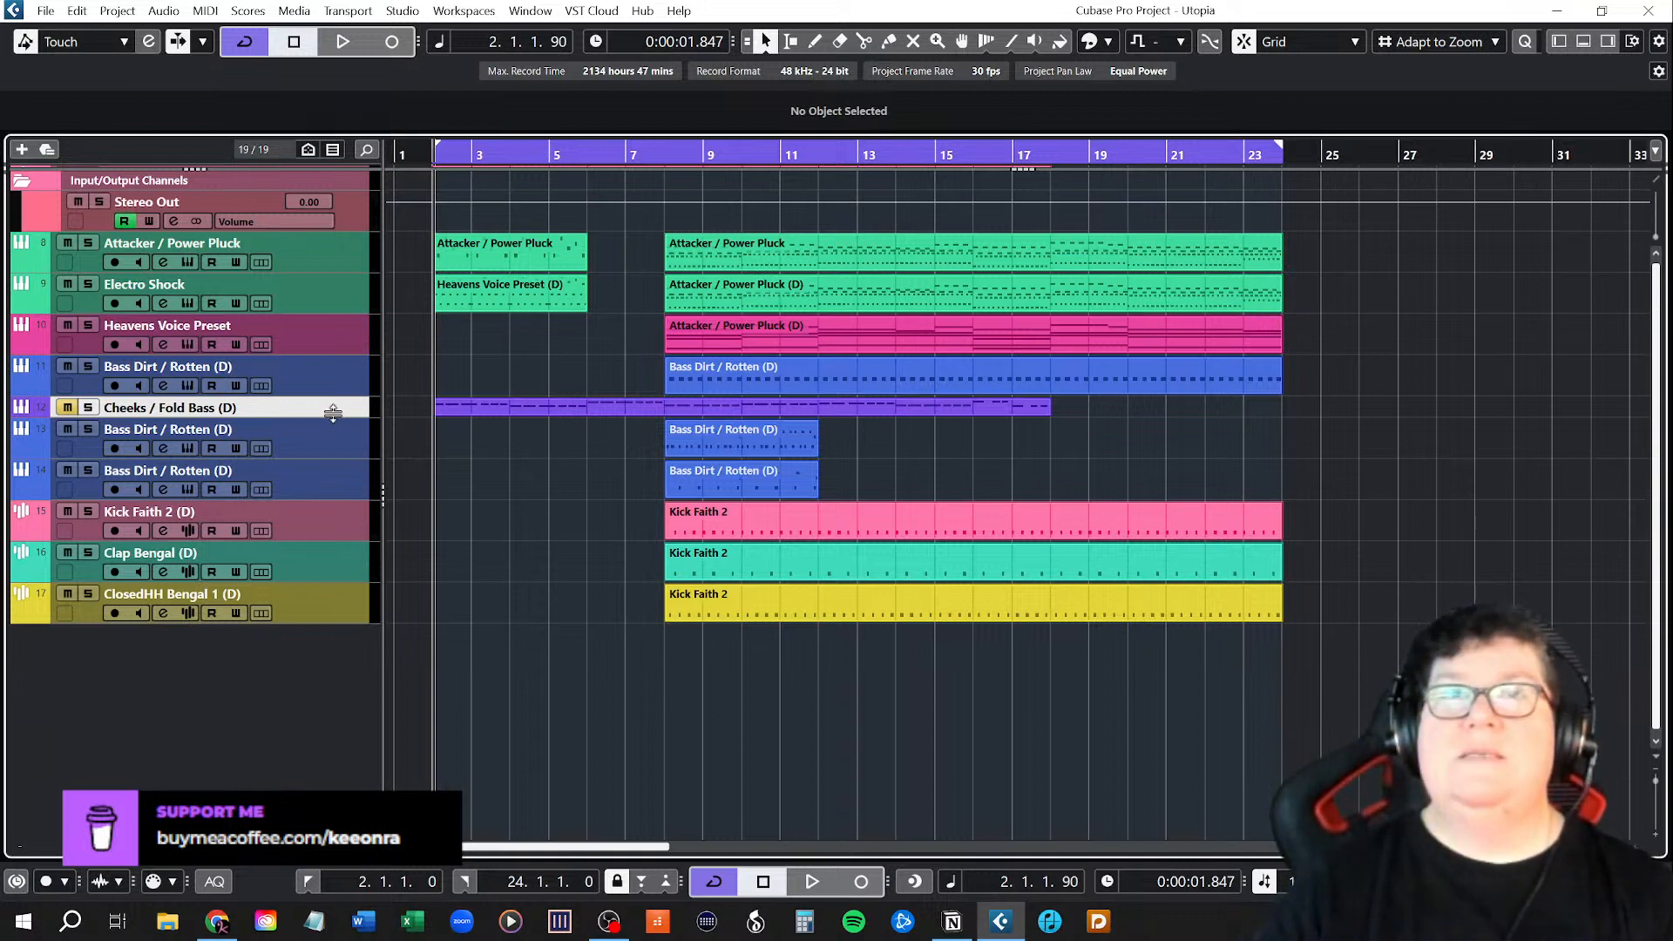
Enlarge and unmute the Cheeks / Fold Bass (D) track, and audition it in solo from bar 2.
key("alt+Down")
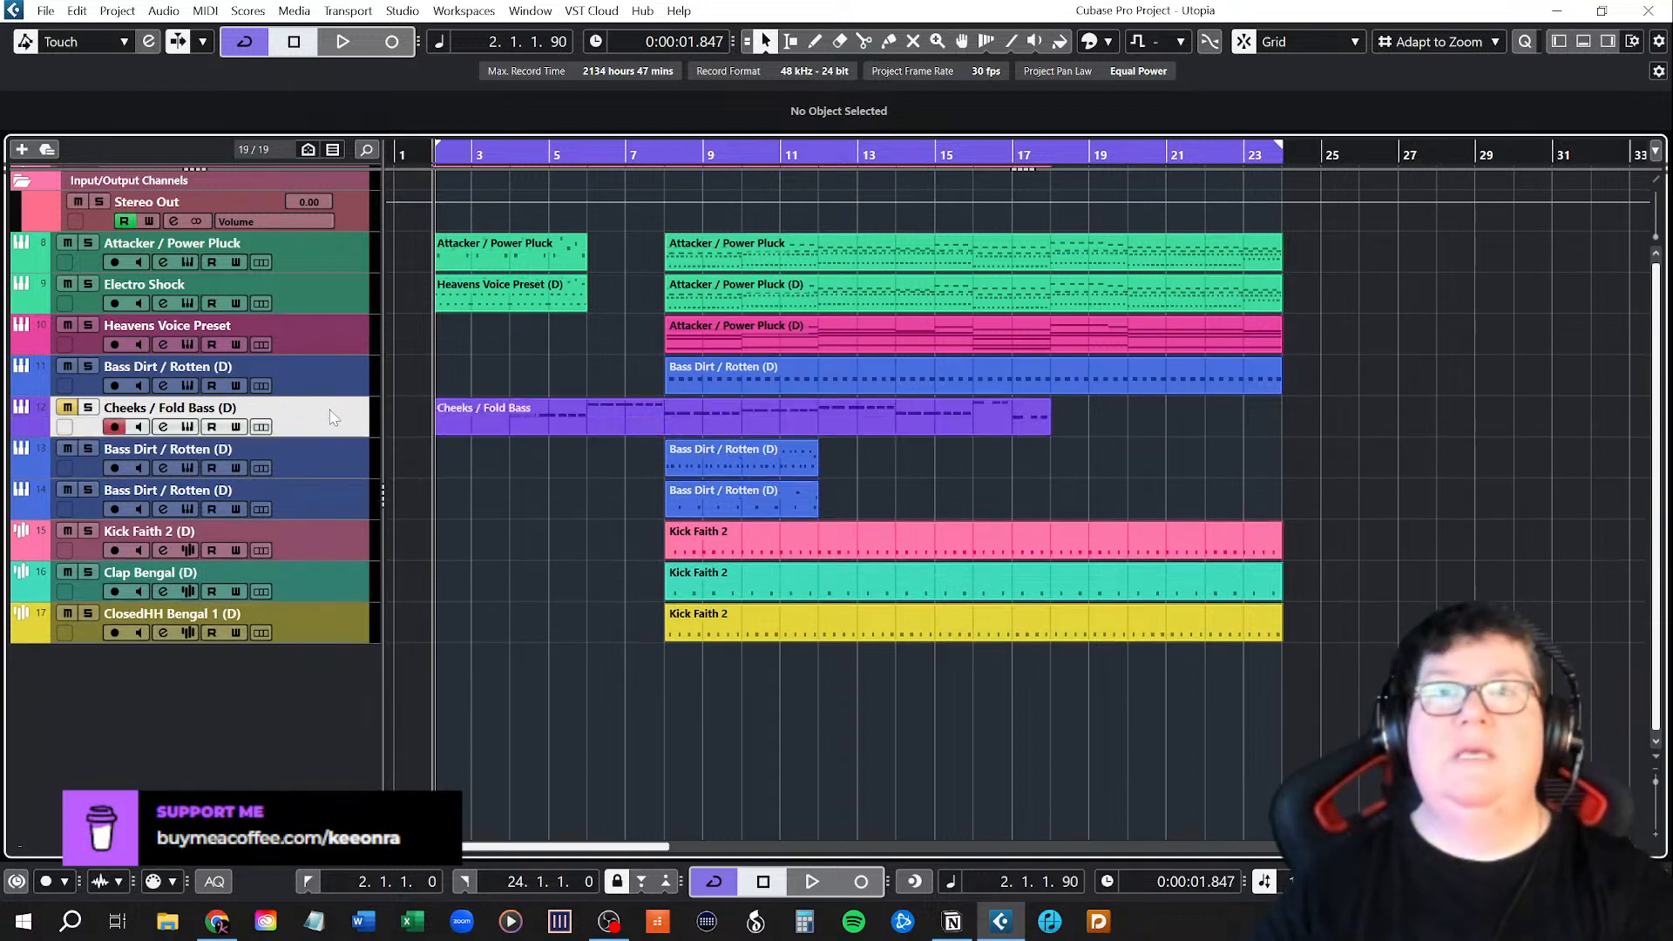
left_click(69, 408)
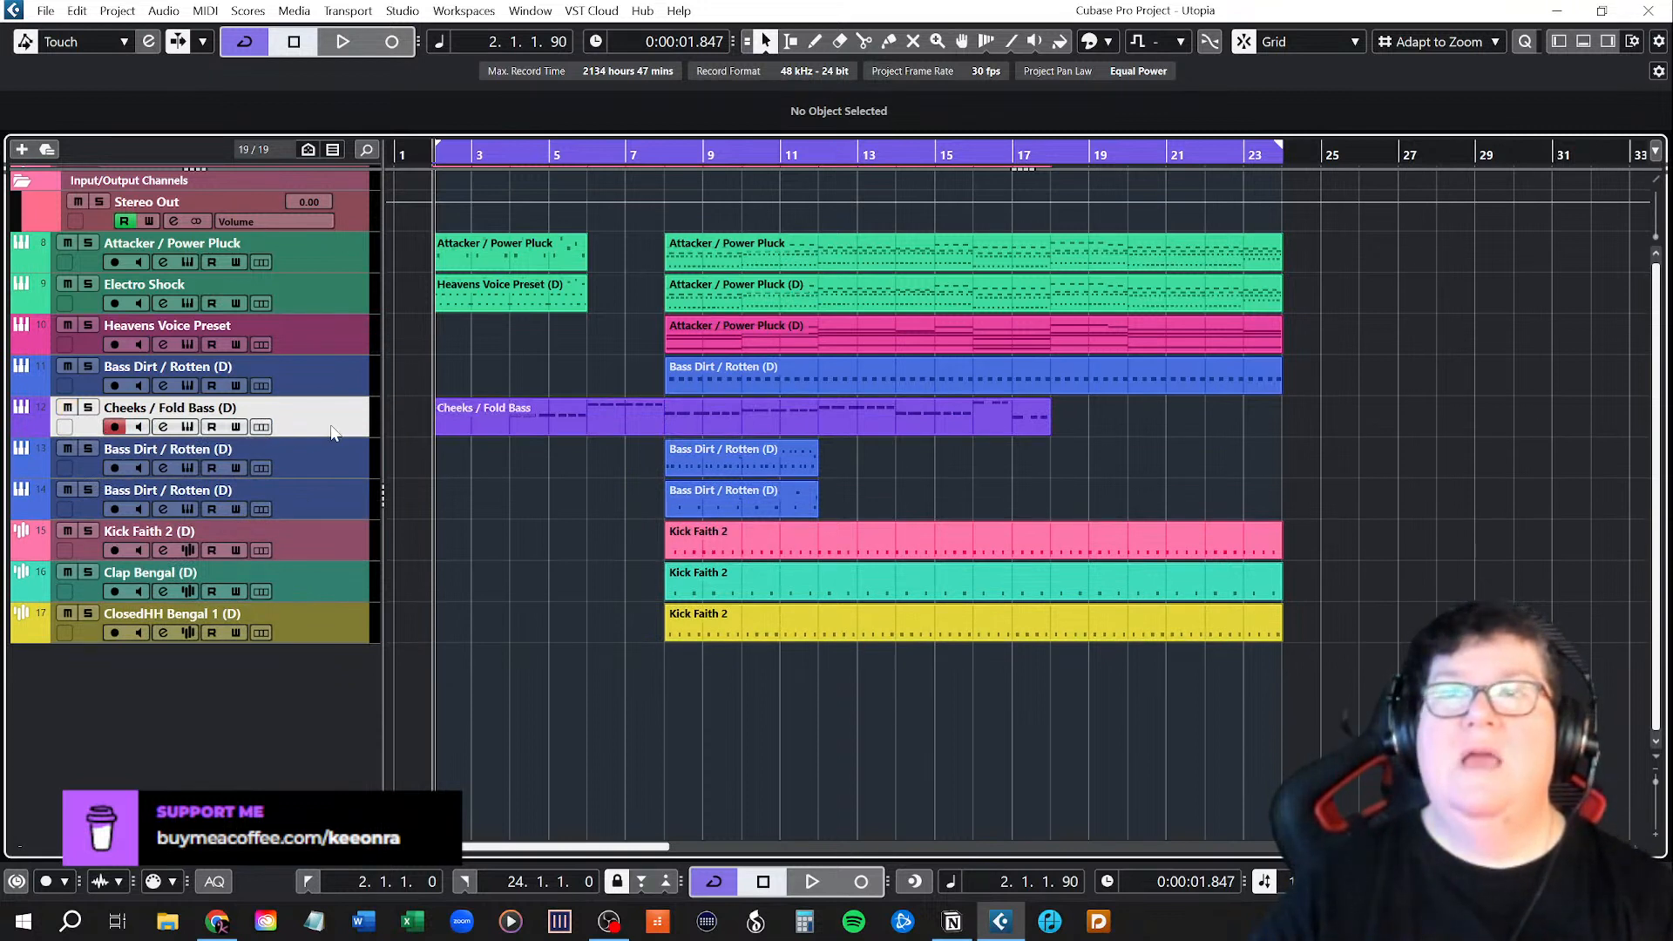
left_click(89, 409)
key("space")
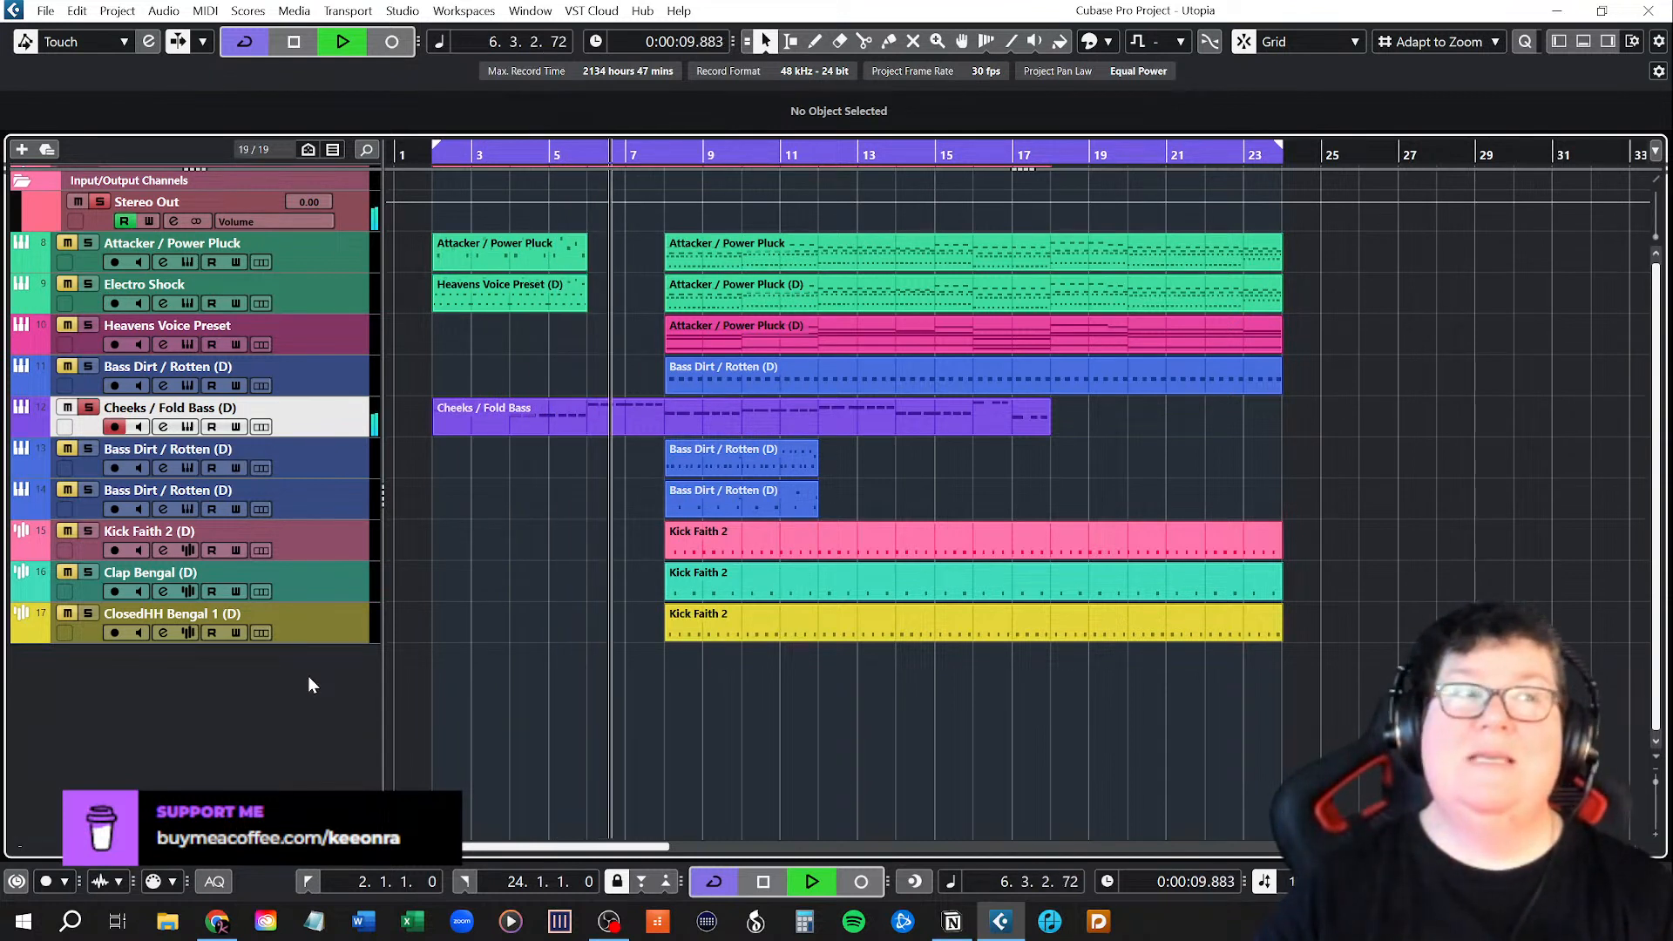
key("space")
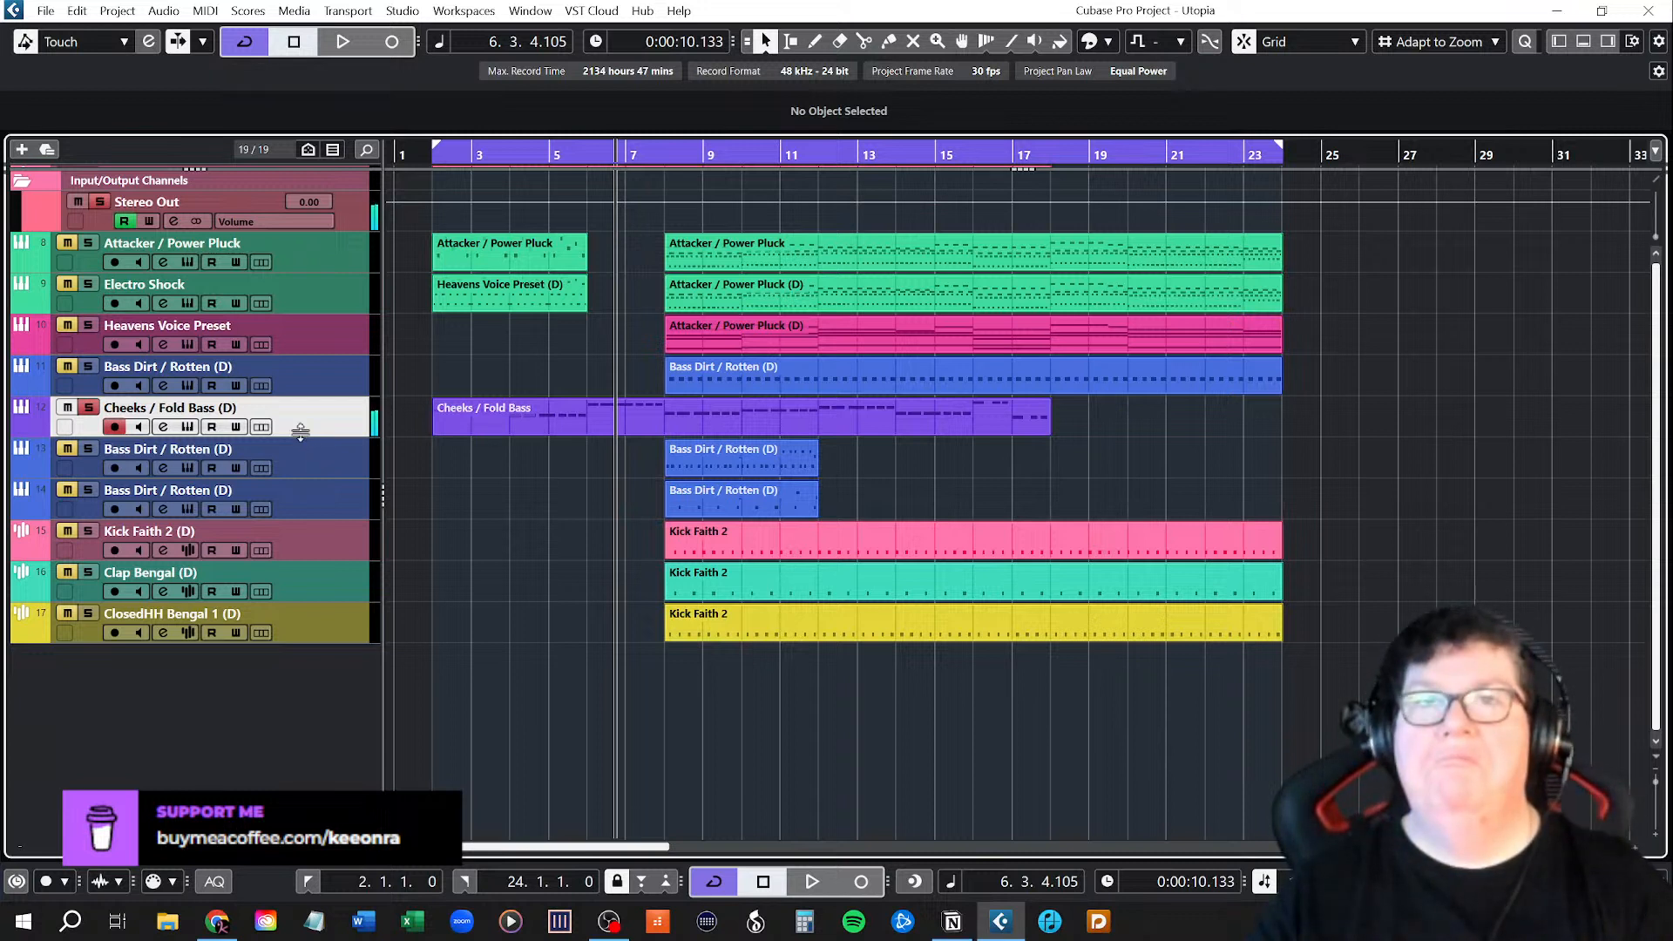
left_click(88, 407)
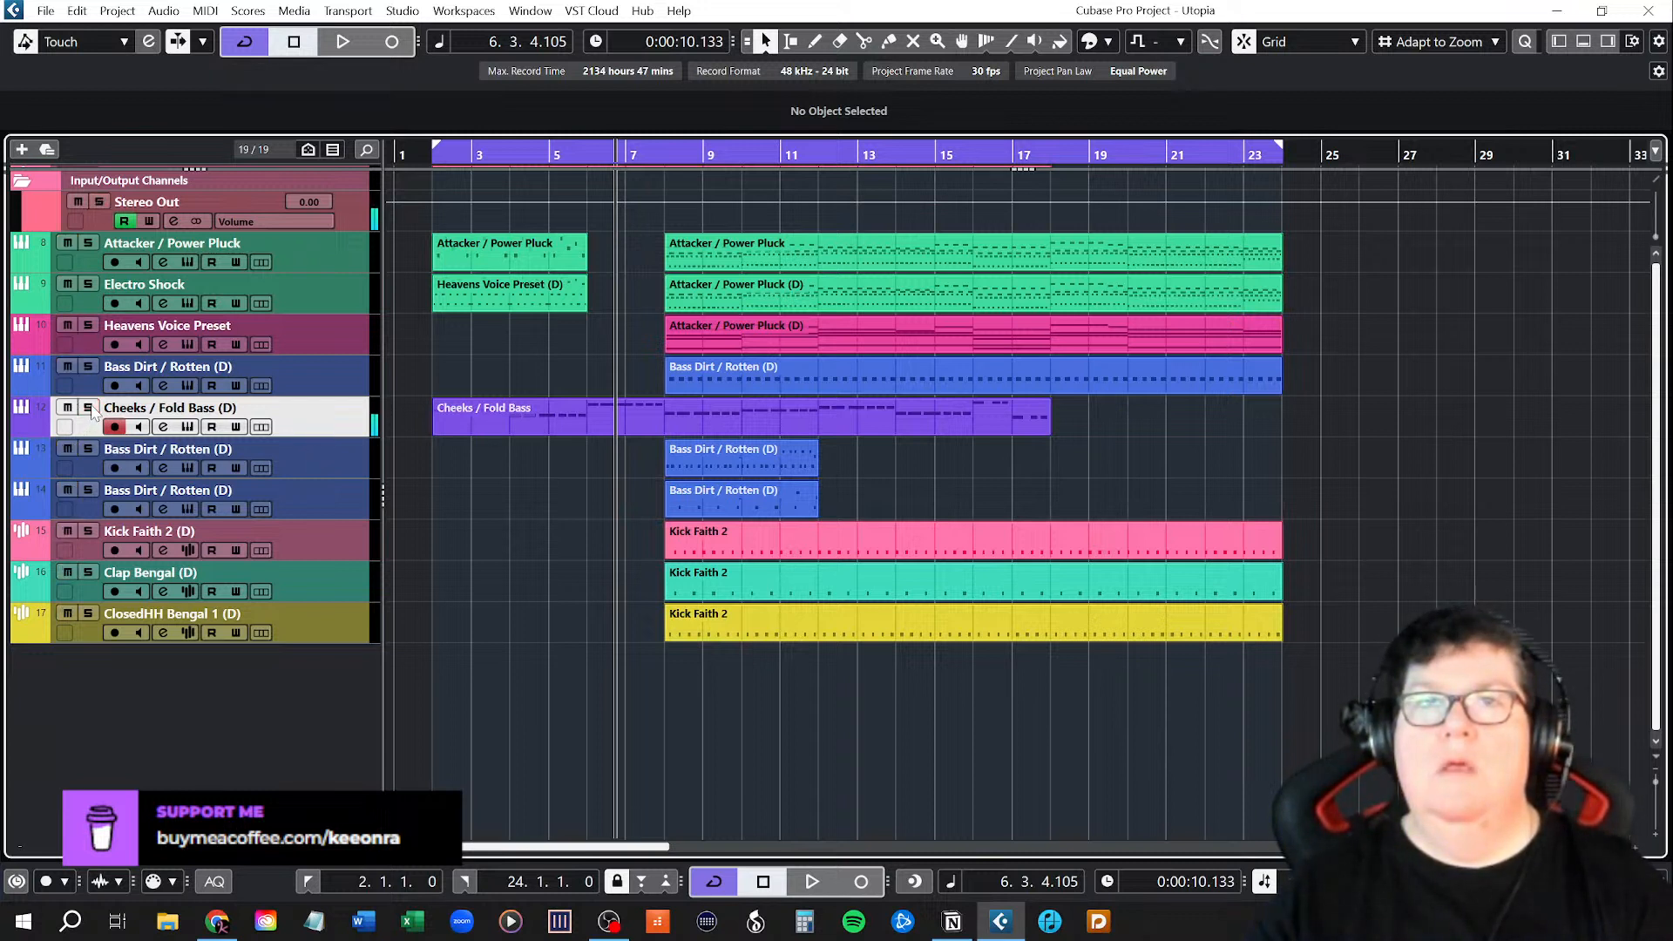
Select the three Bass Dirt / Rotten (D) tracks and Cheeks / Fold Bass (D) in turn to compare their sounds.
left_click(296, 455)
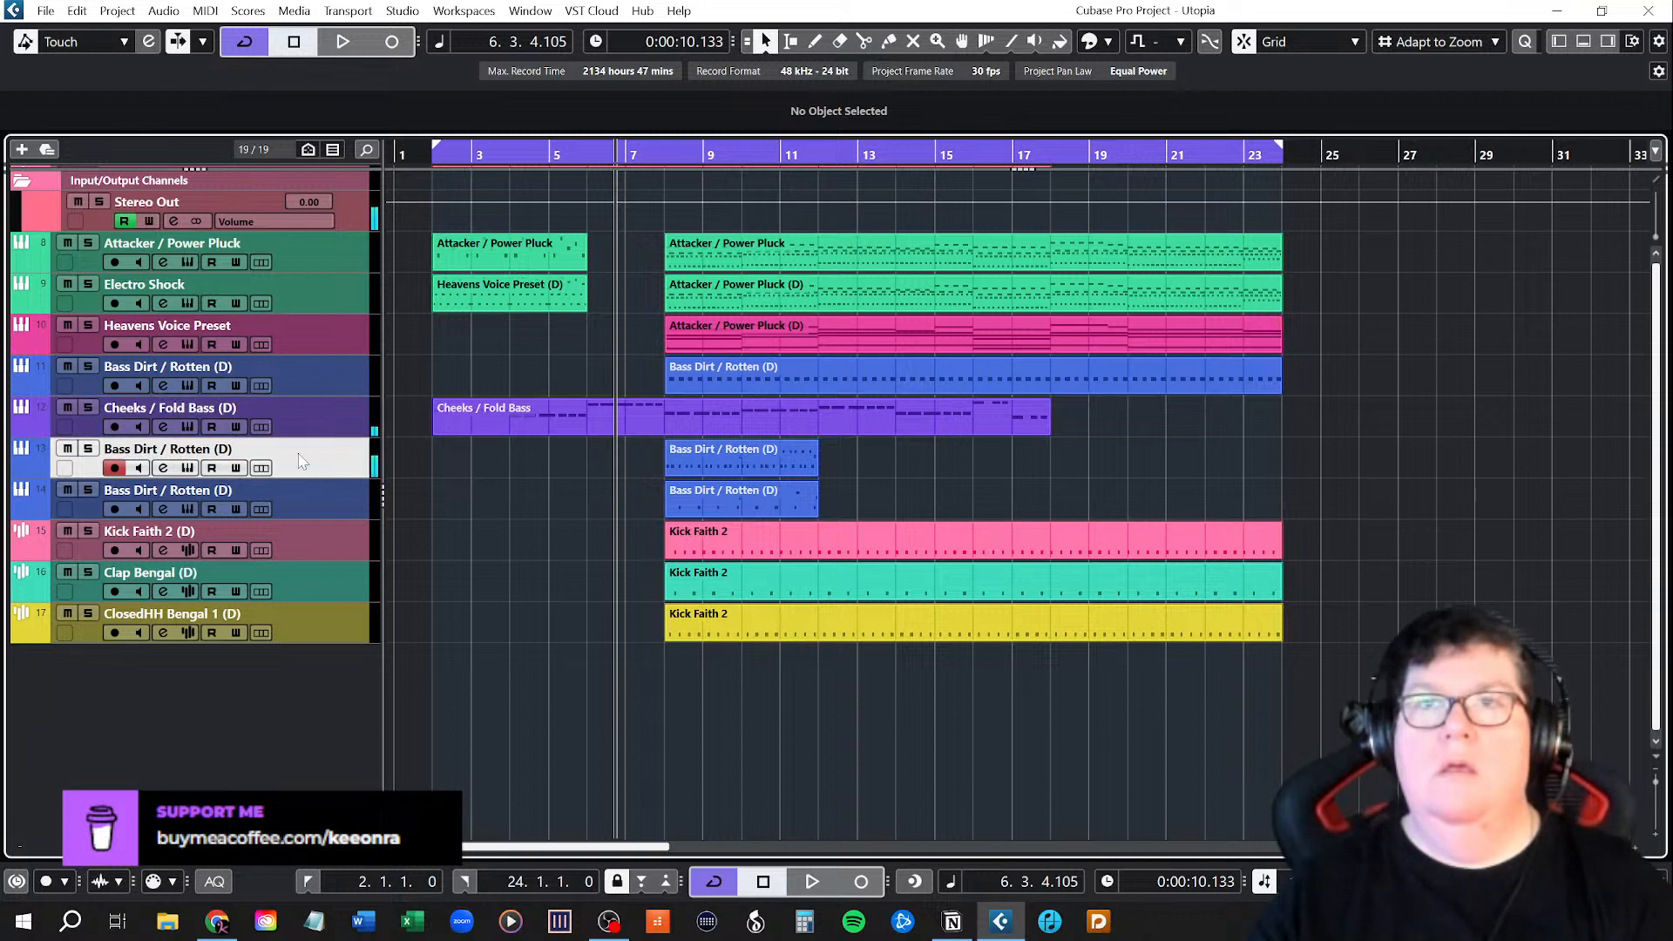
left_click(296, 495)
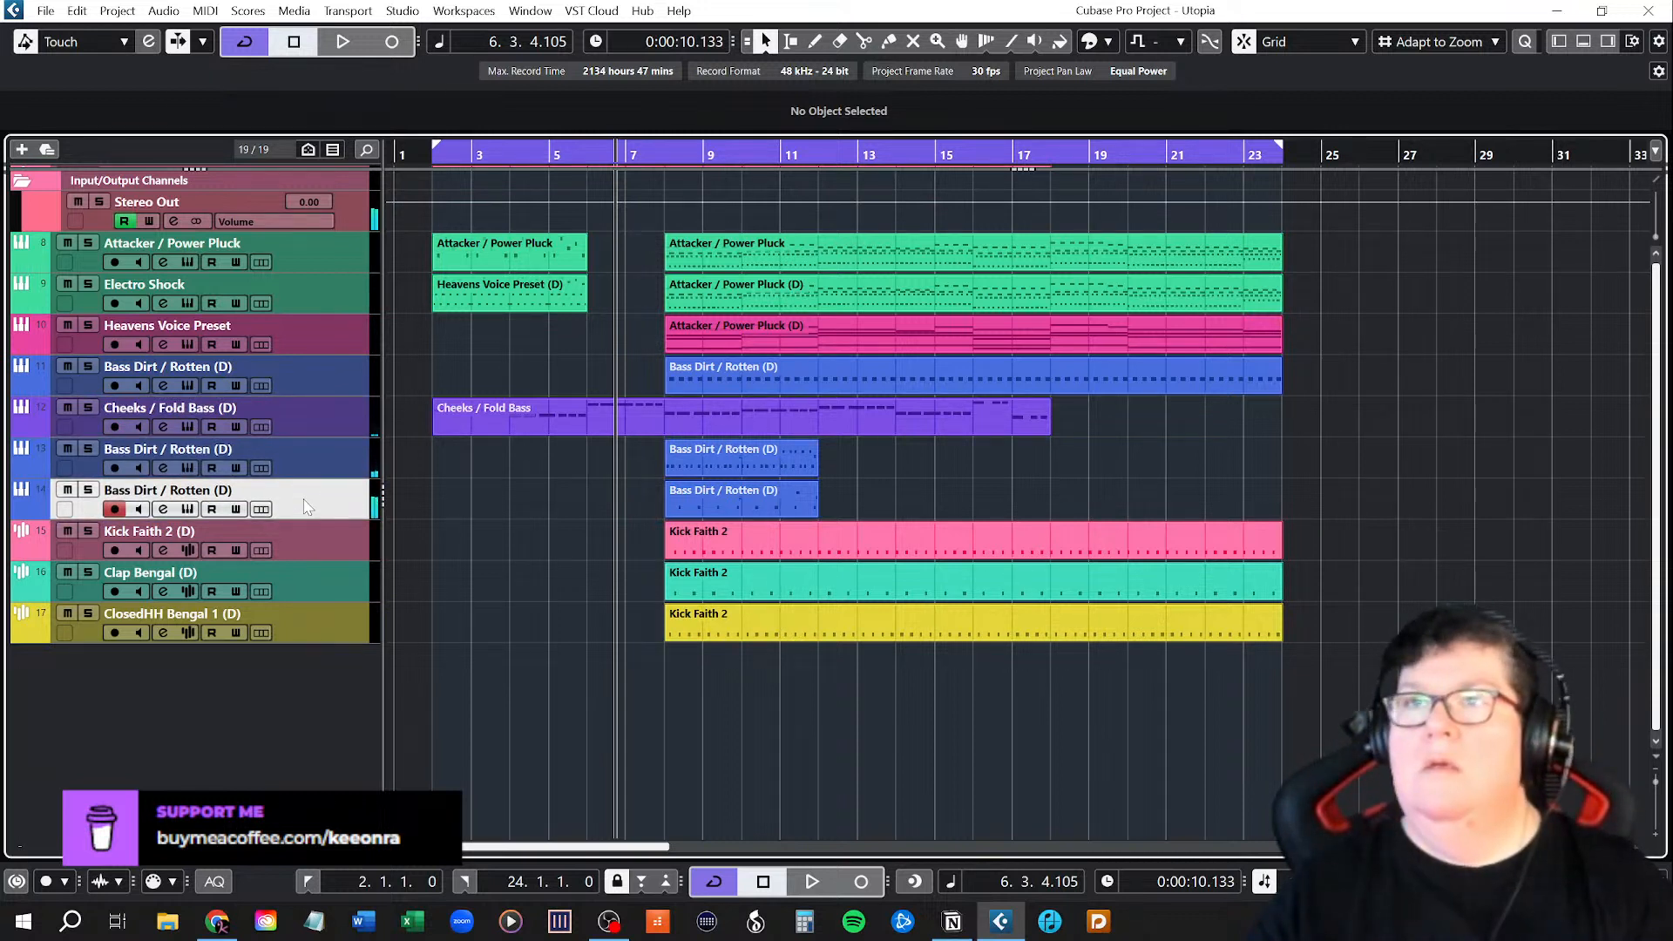
left_click(310, 377)
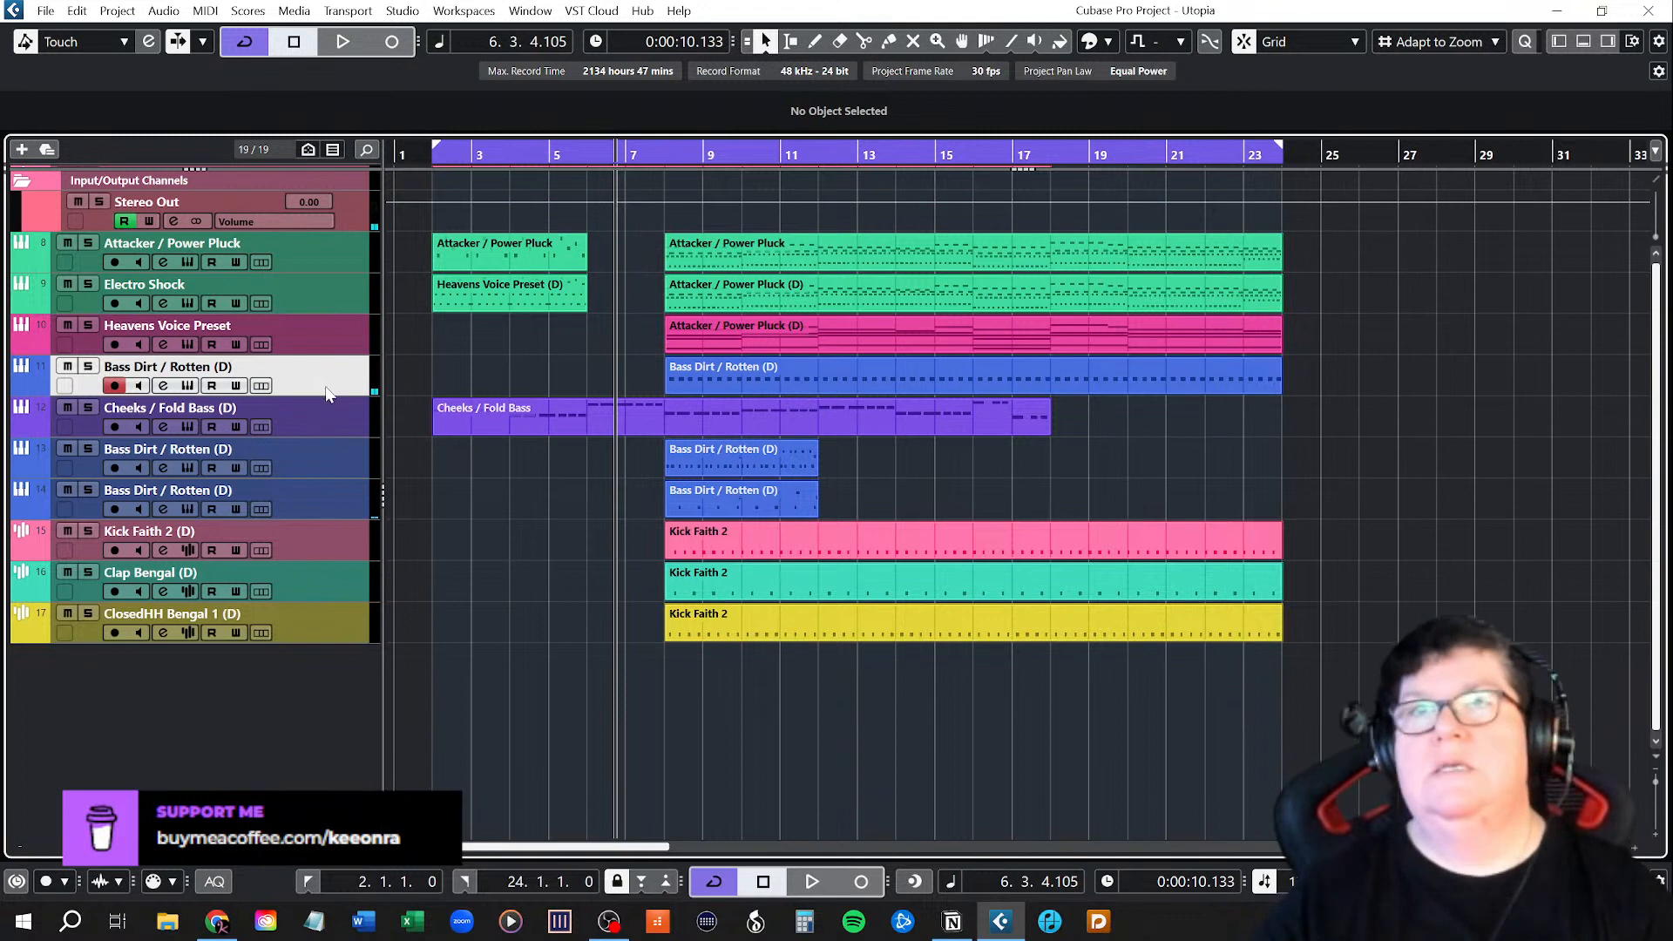
left_click(324, 423)
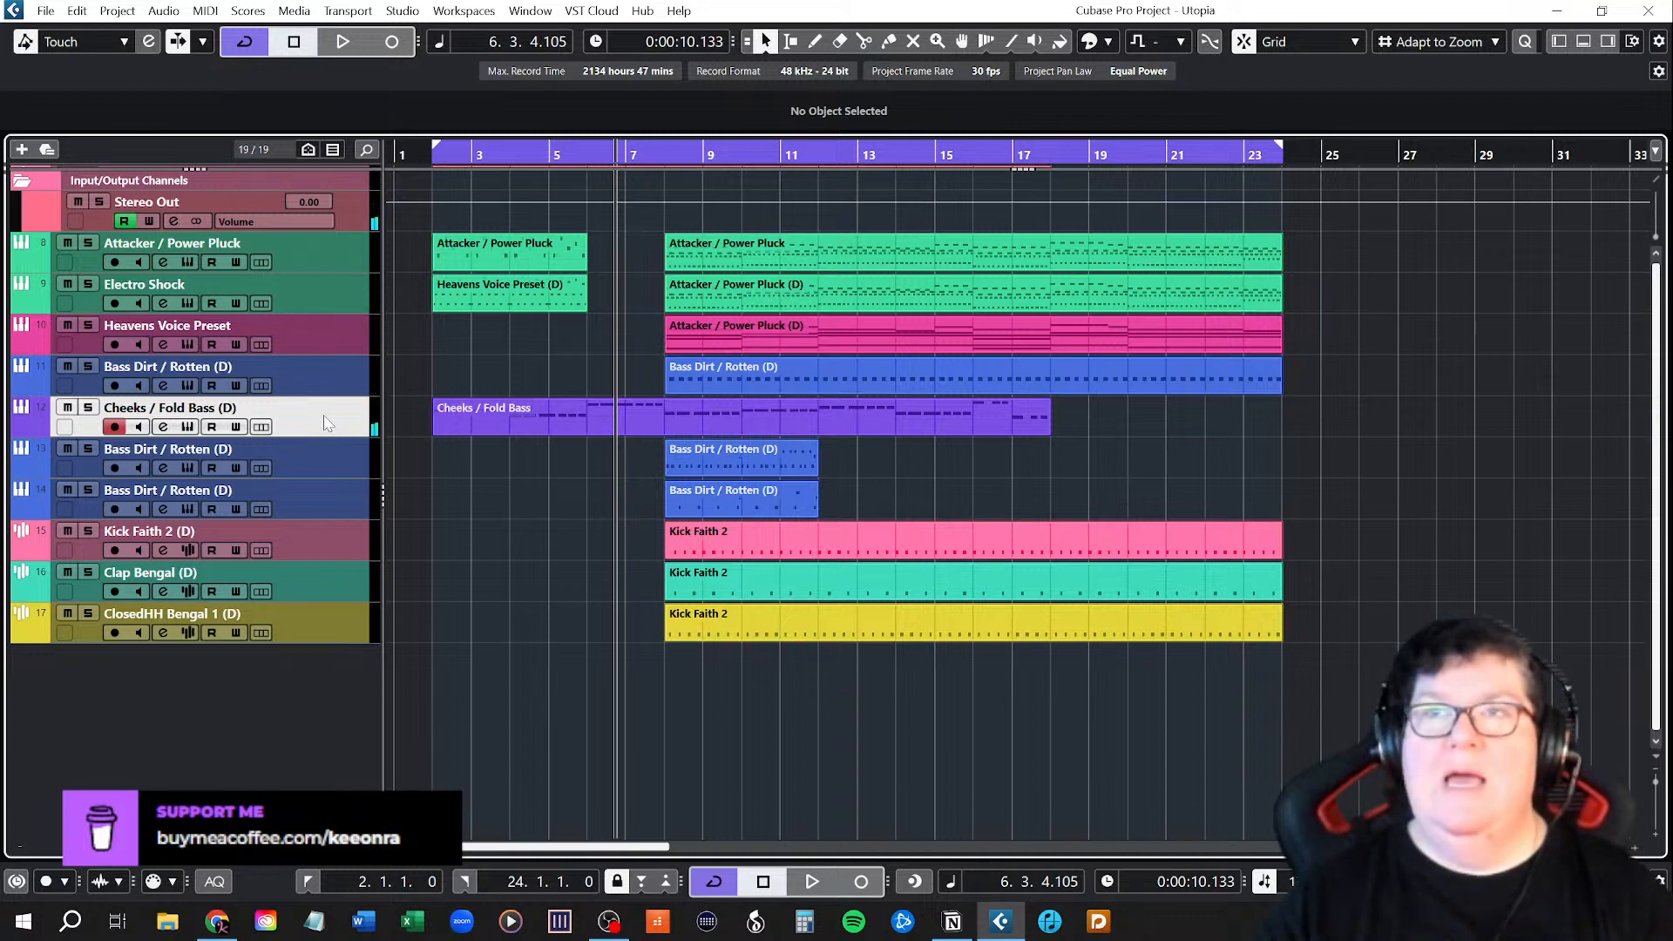
Replace the Cheeks / Fold Bass event with the Bass Dirt / Rotten (D) event from the track below, keeping its start at bar 8.
left_click(571, 418)
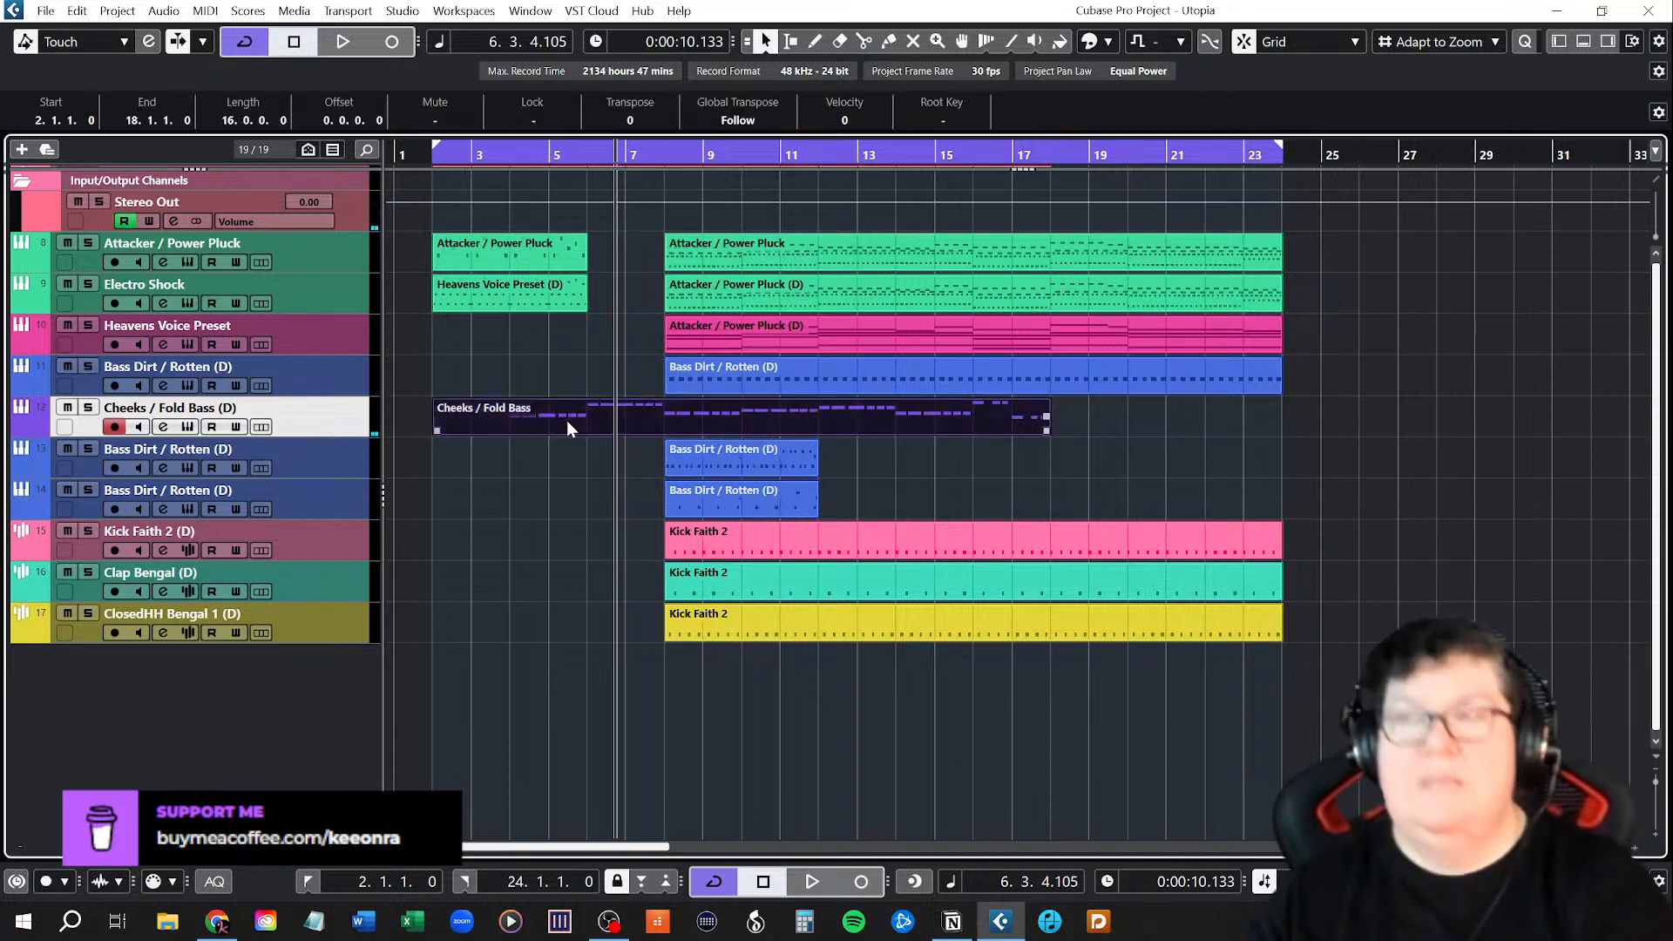
key("Delete")
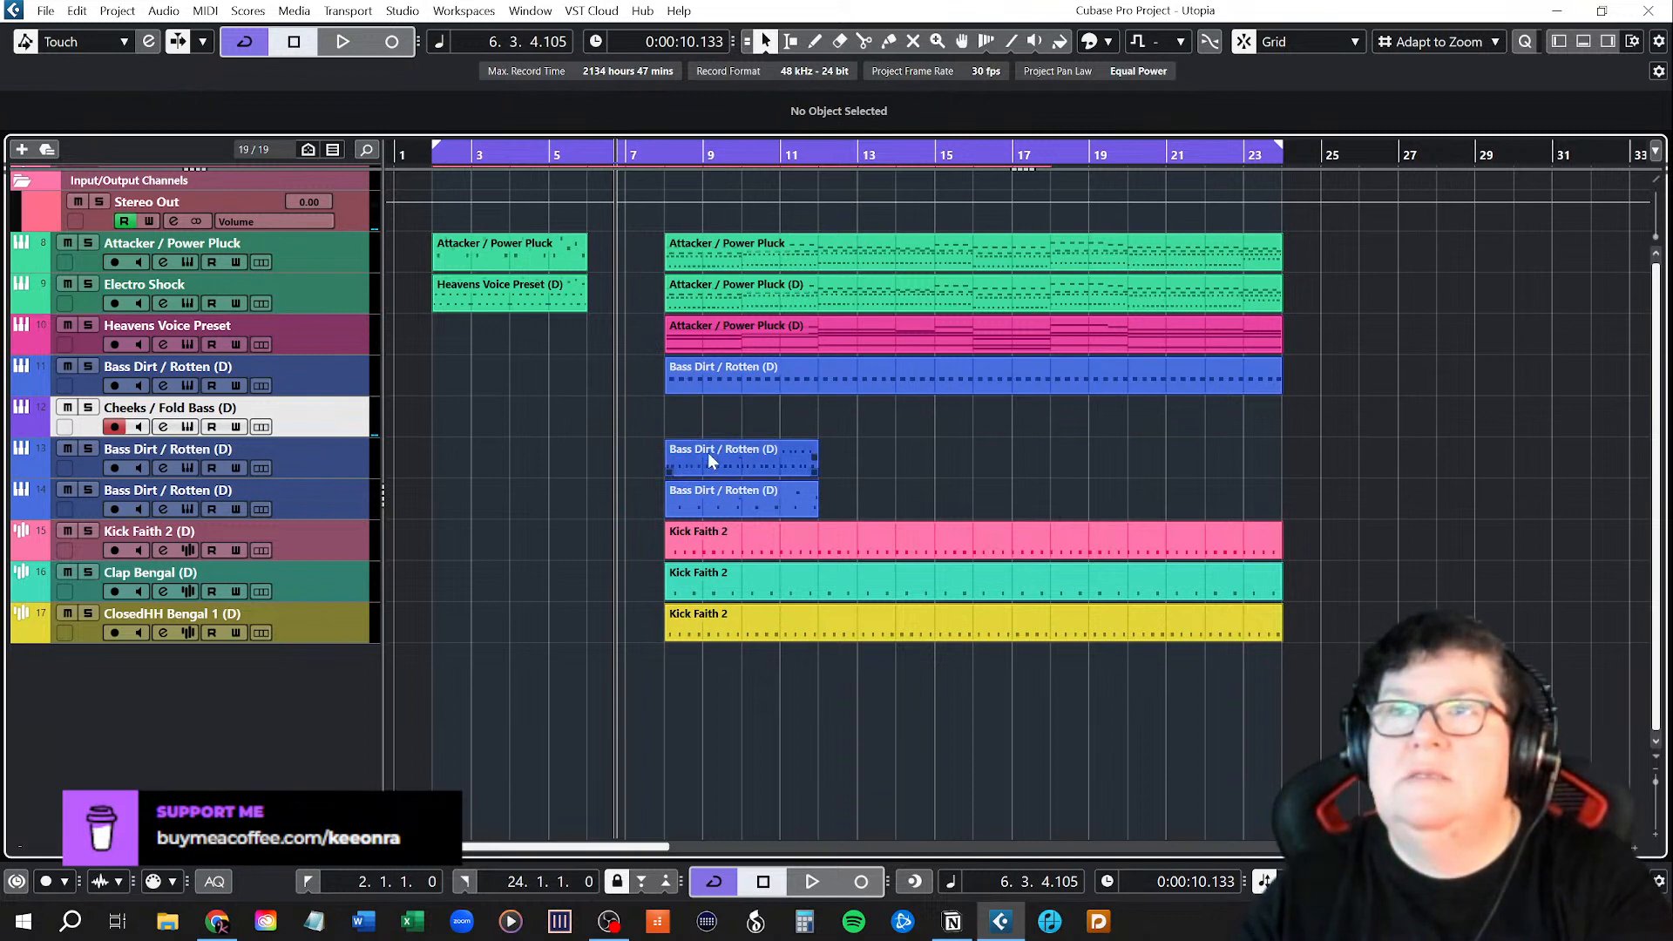
left_click_drag(710, 460, 711, 434)
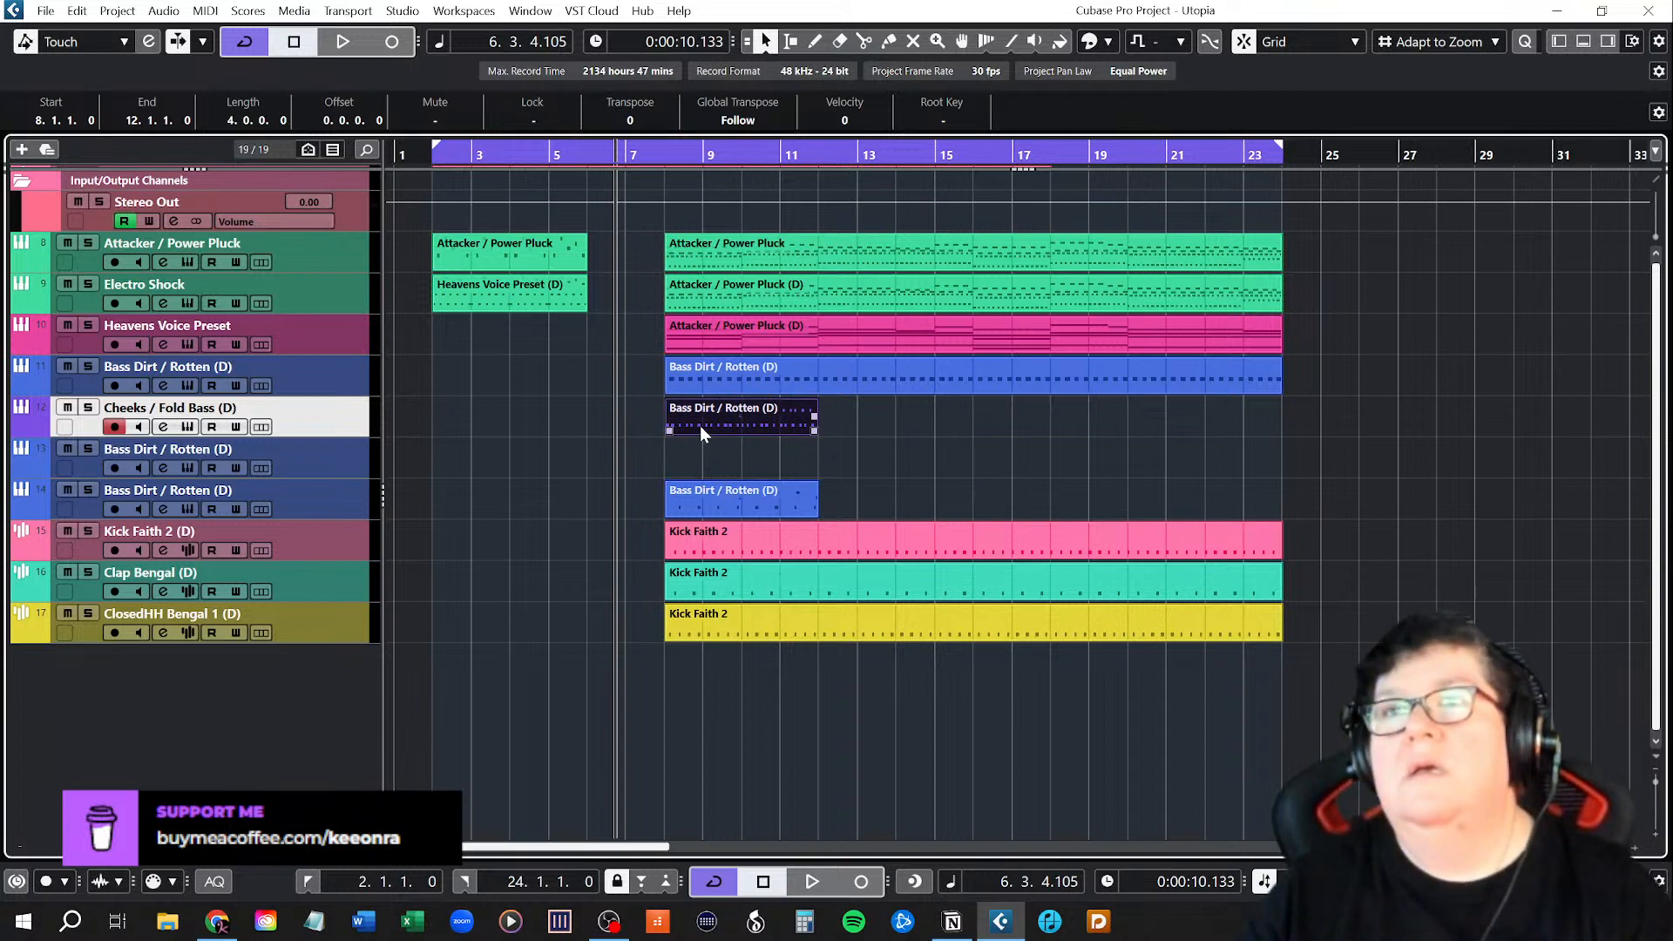
Remove the empty Bass Dirt / Rotten (D) track directly below Cheeks / Fold Bass (D), leaving no events selected.
left_click(327, 466)
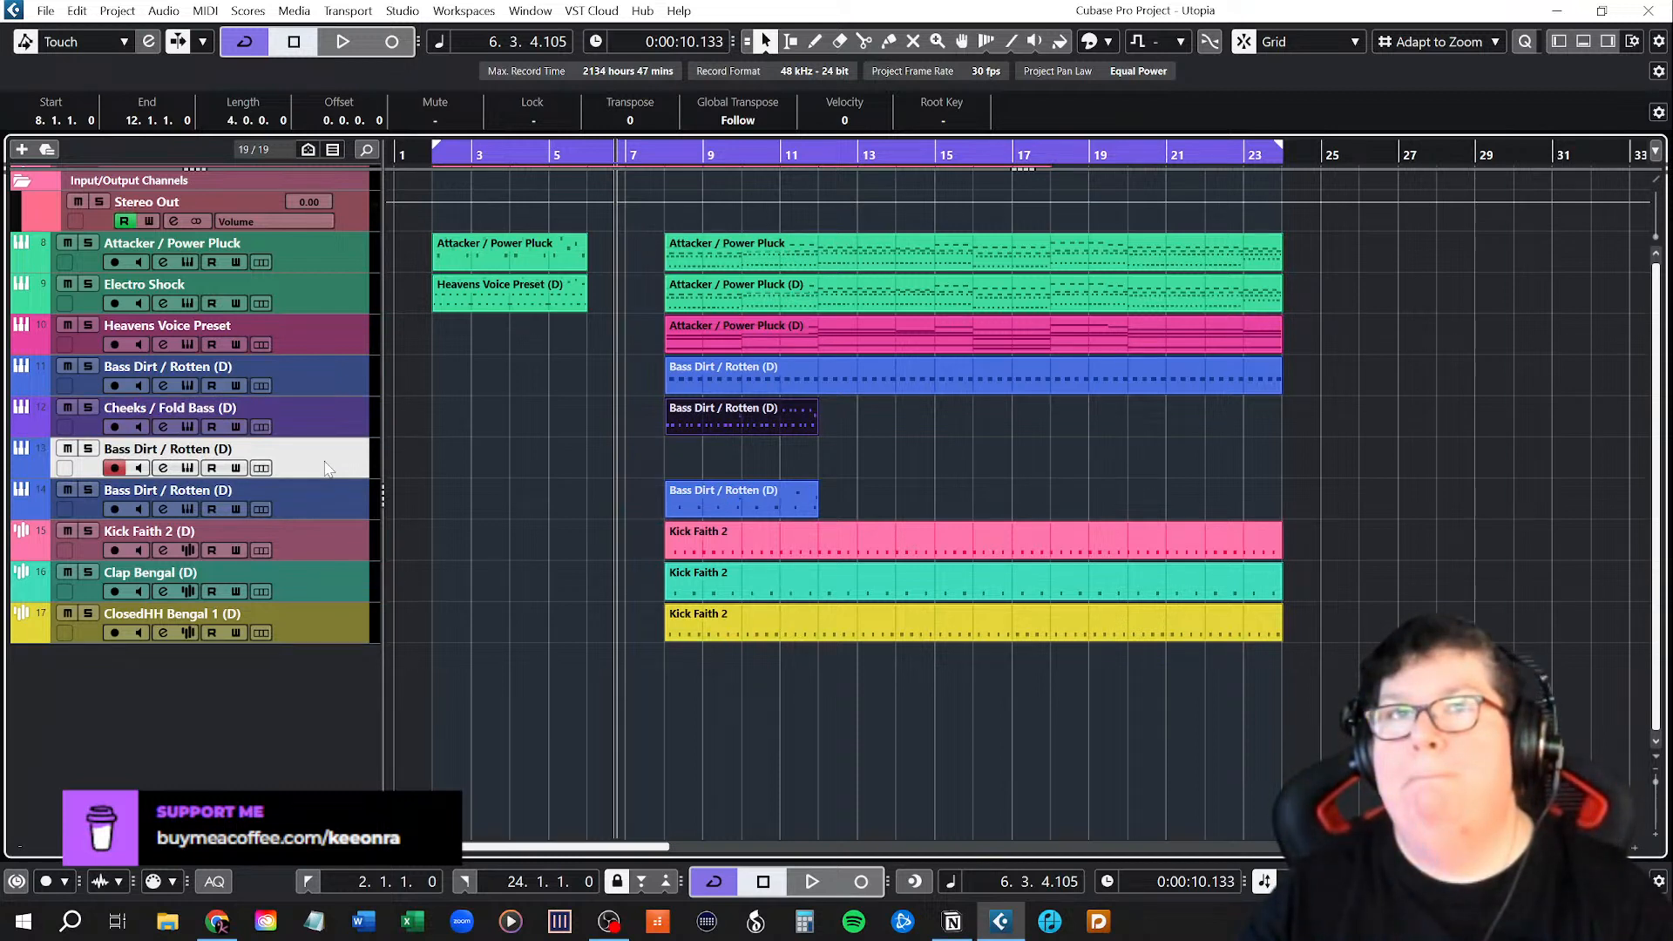
right_click(326, 469)
left_click(316, 470)
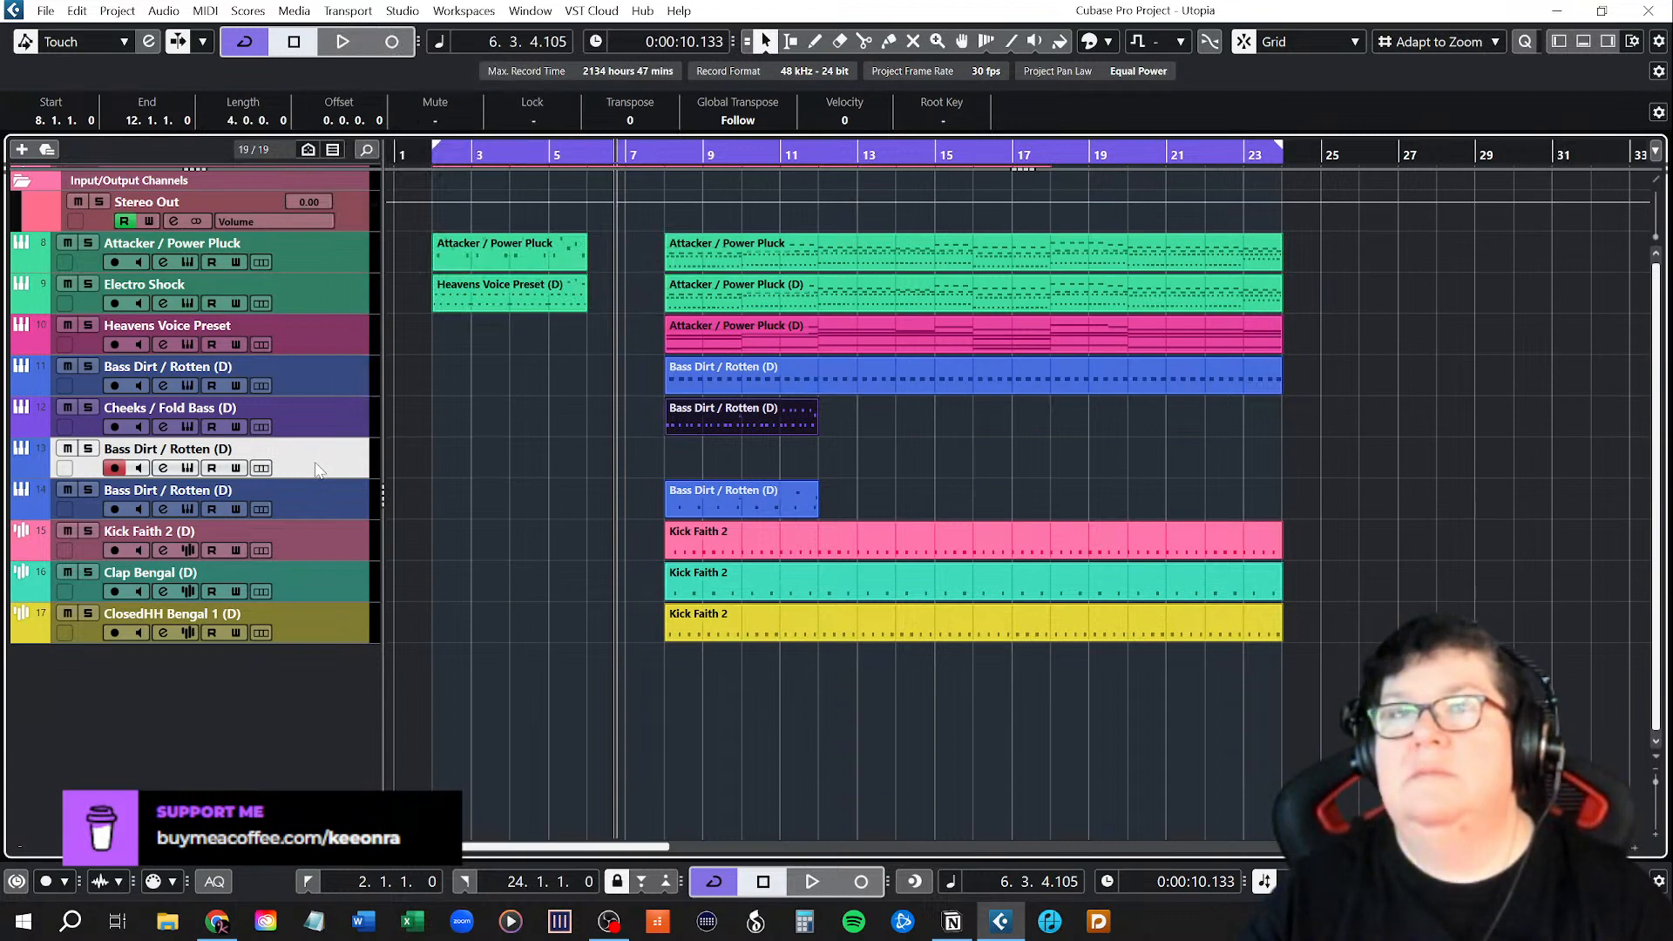
right_click(318, 471)
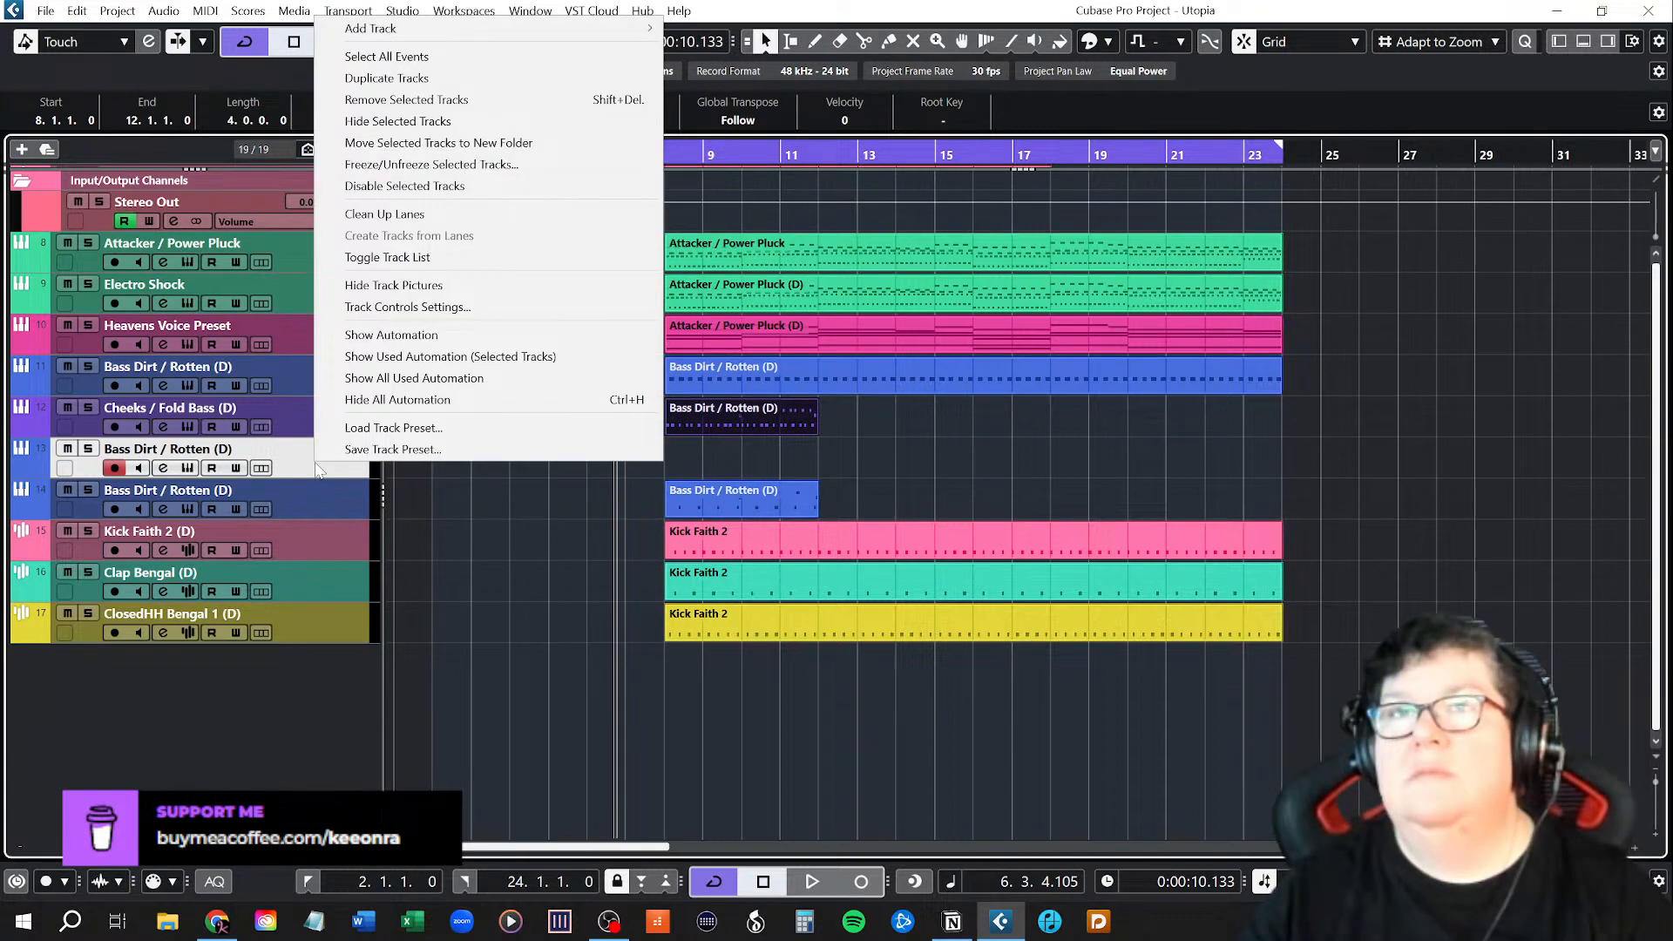
left_click(394, 102)
left_click(462, 488)
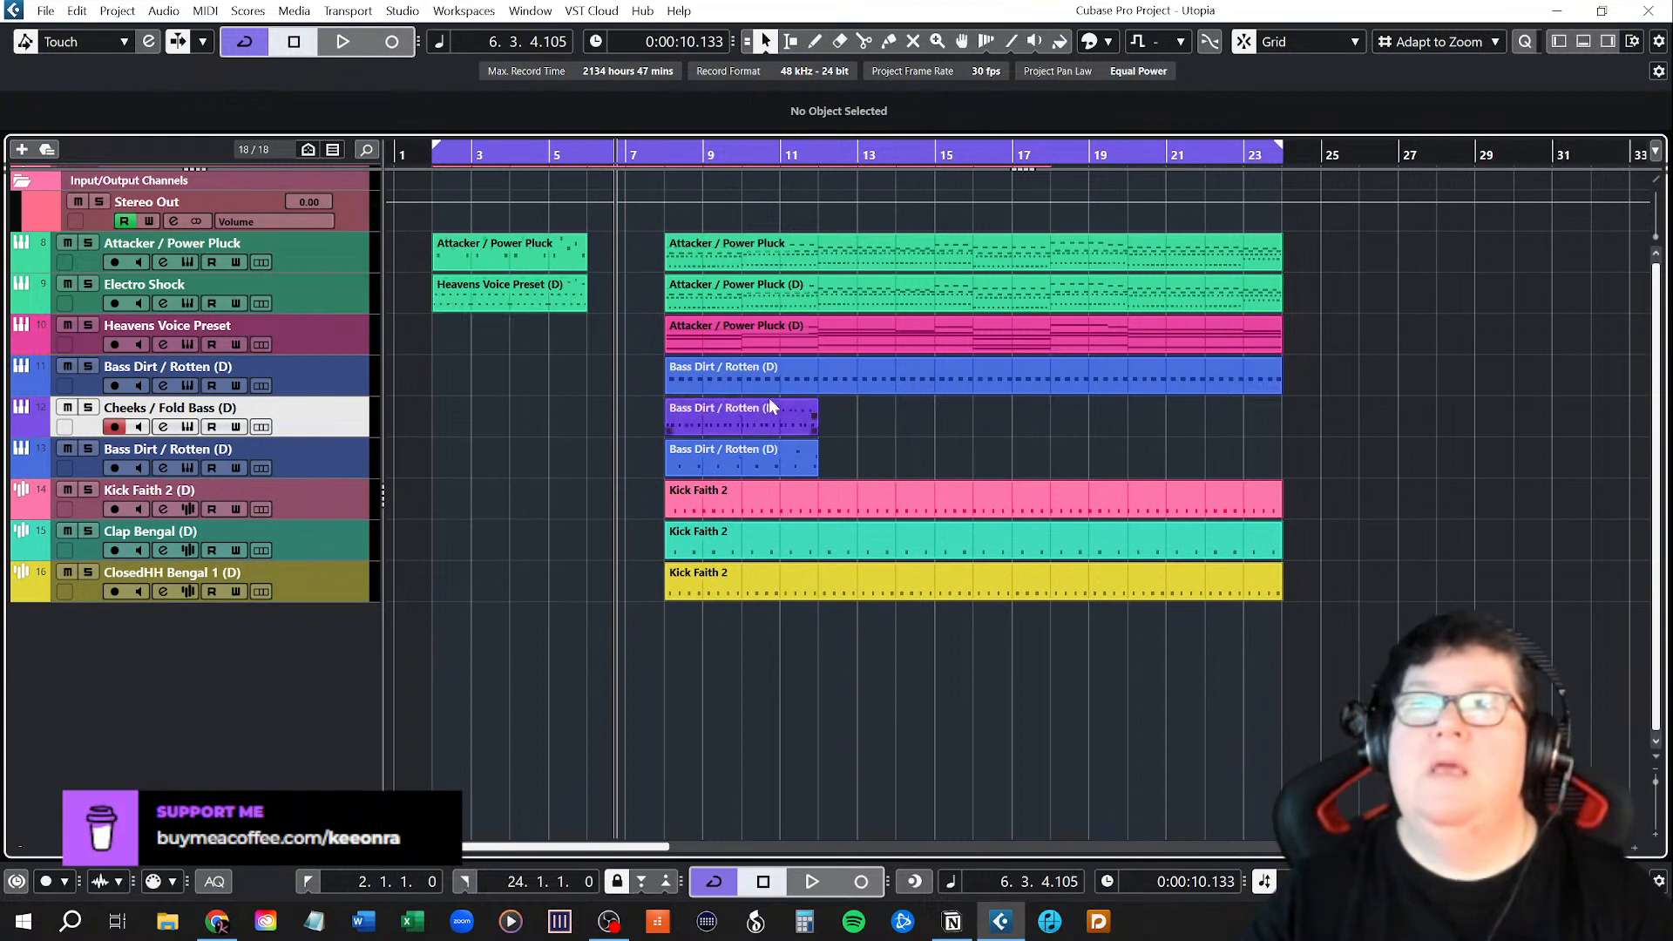
Turn off automation reading on Stereo Out and play the arrangement from bar 8 to about bar 12.
left_click(665, 157)
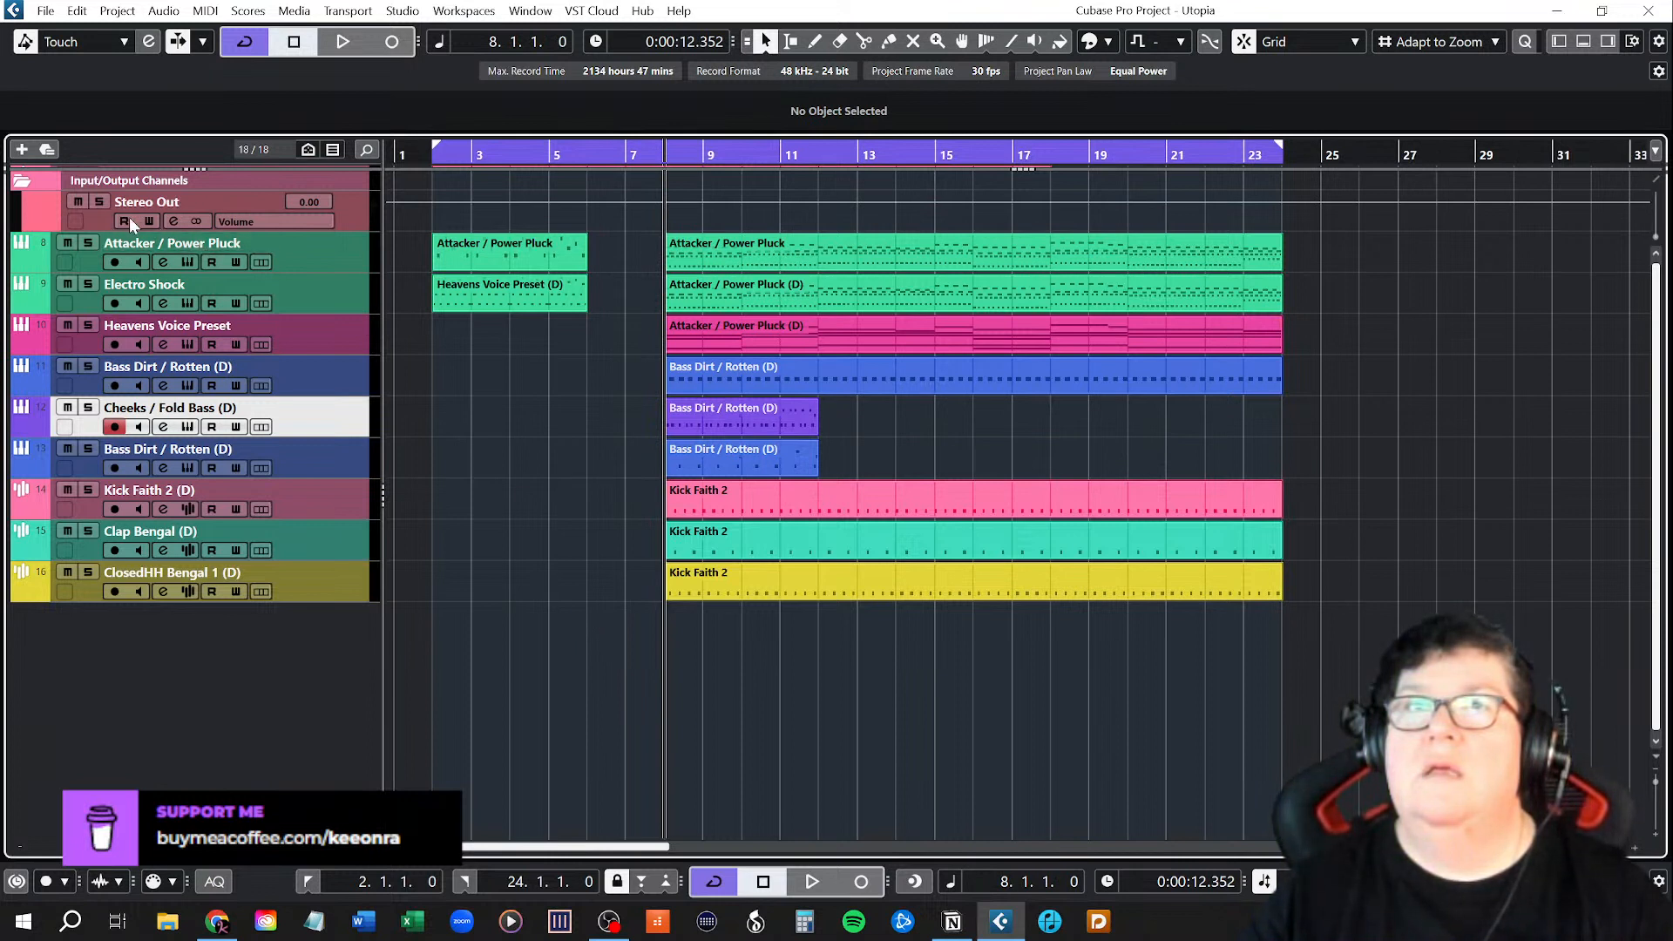
key("space")
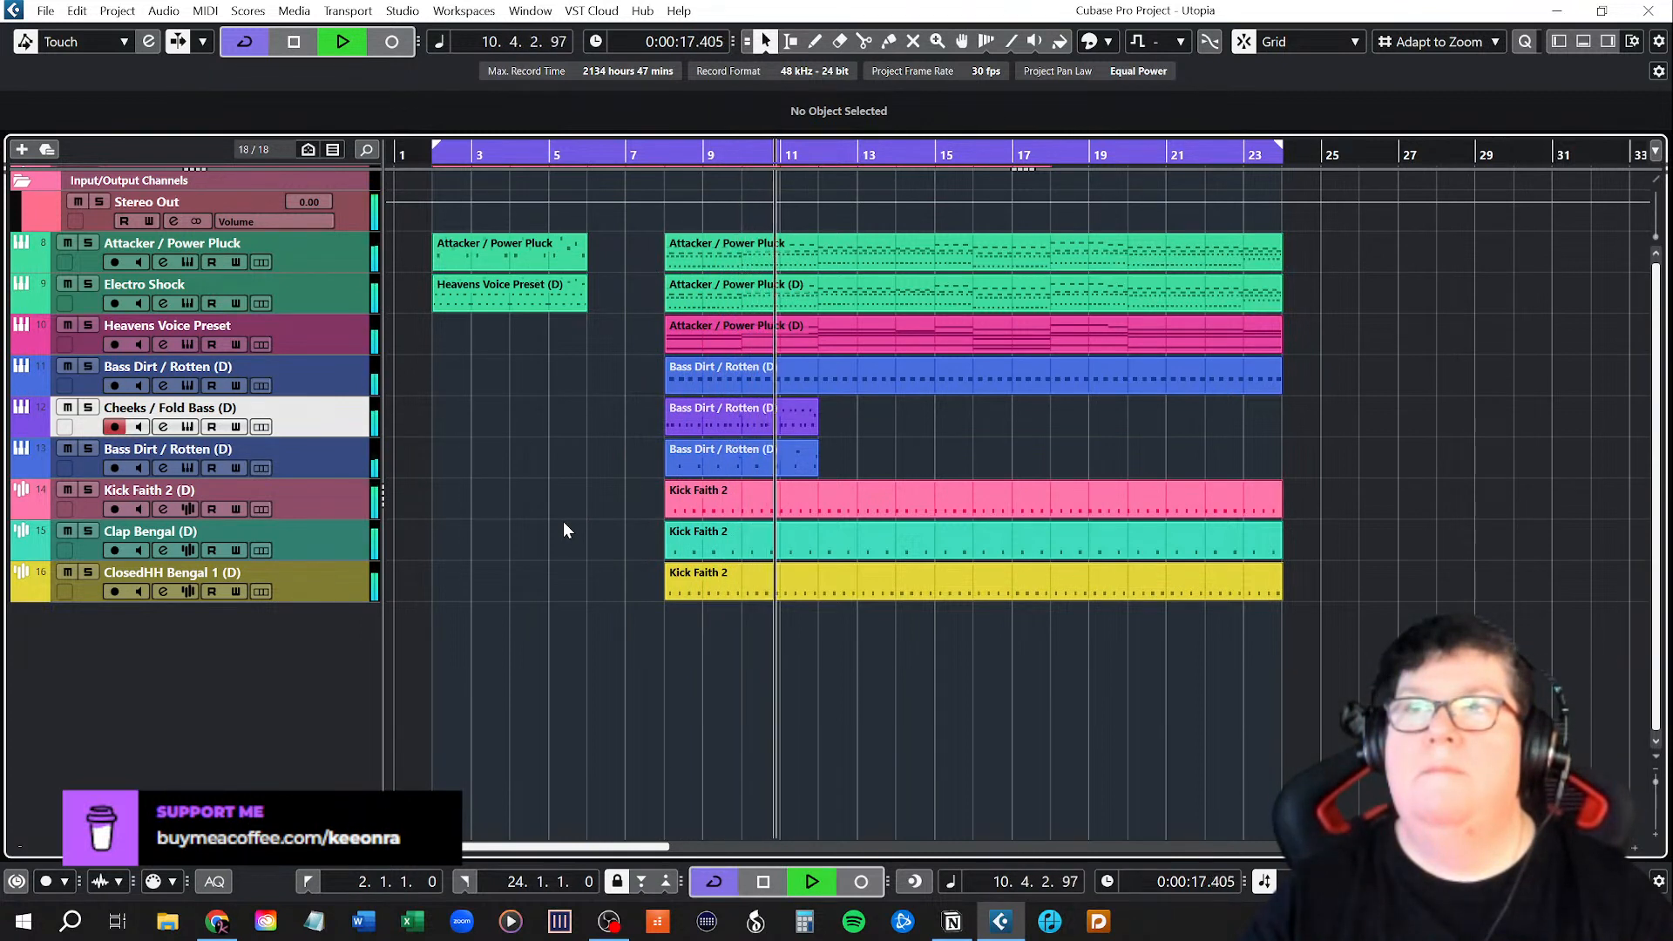
key("space")
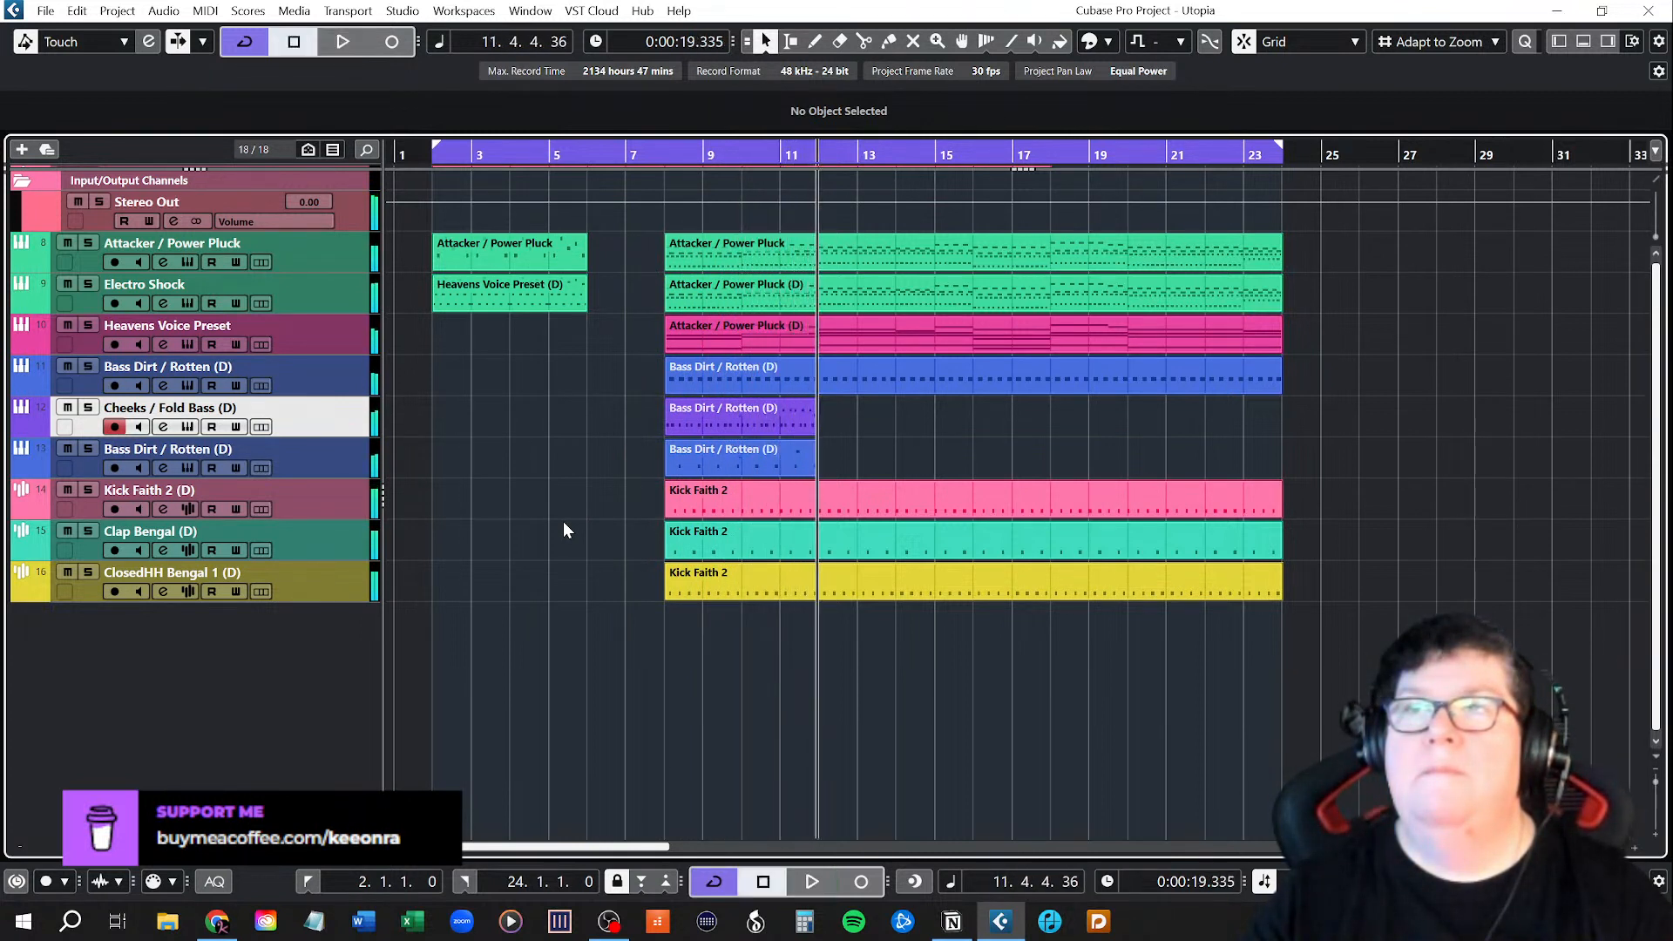
Show the track Inspector and set the Cheeks / Fold Bass (D) track's volume to -4.
left_click(1558, 41)
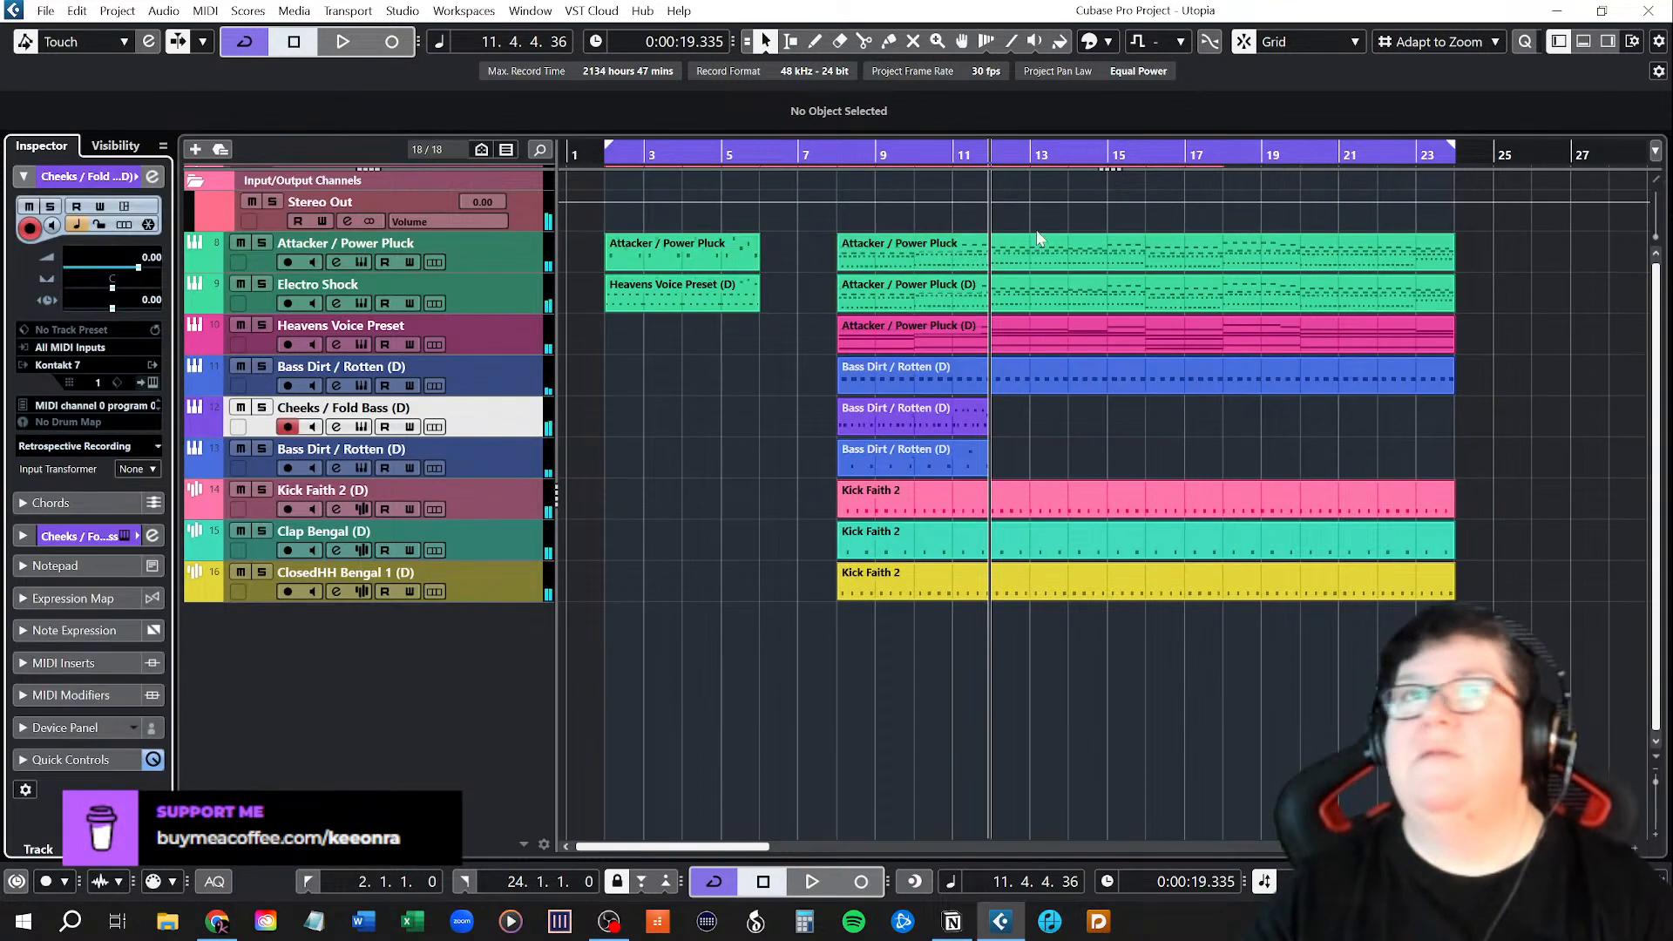
double_click(152, 261)
type("-4")
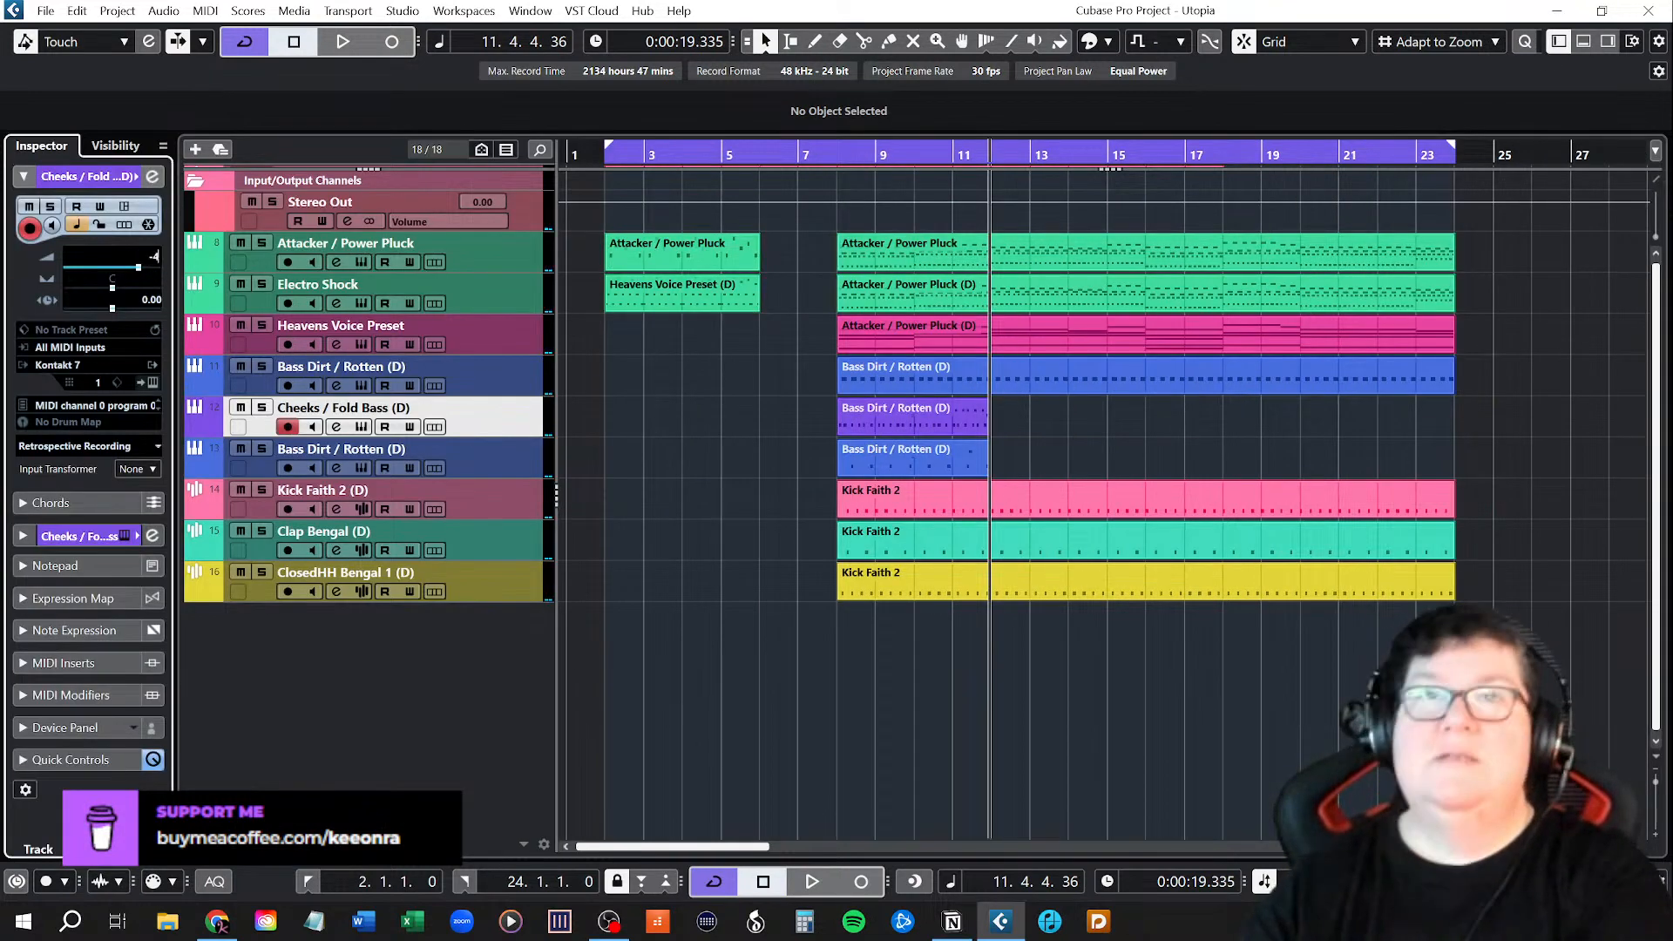
key("Return")
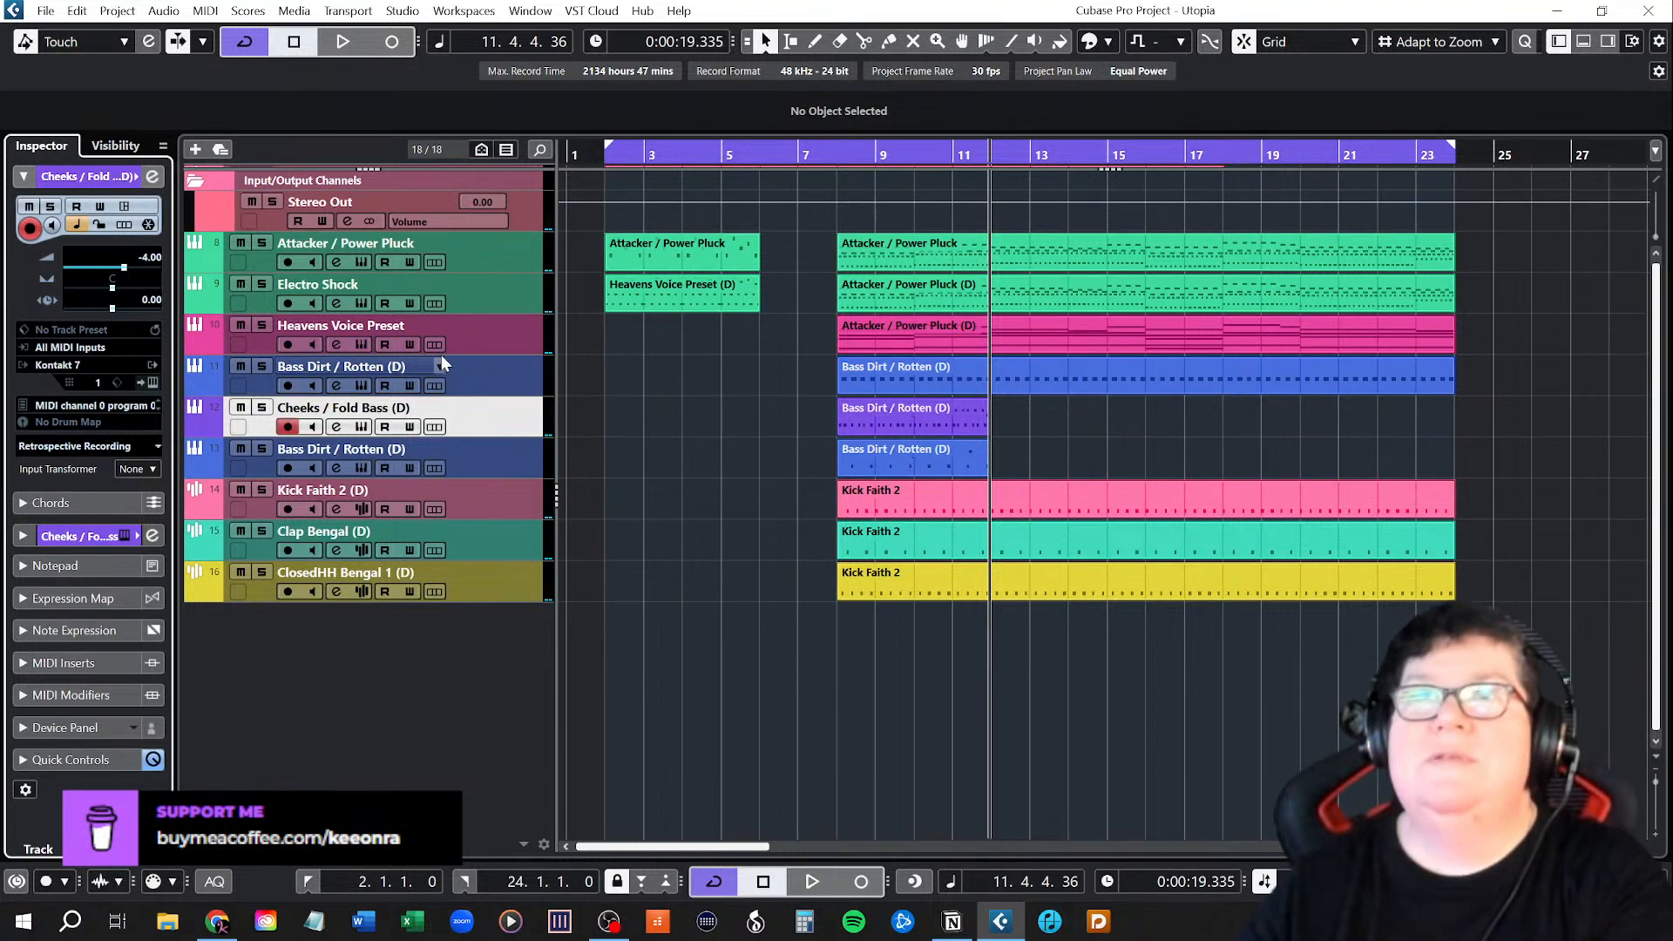
Check the Attacker / Power Pluck track's volume and set the Electro Shock track's volume to -4.
left_click(489, 253)
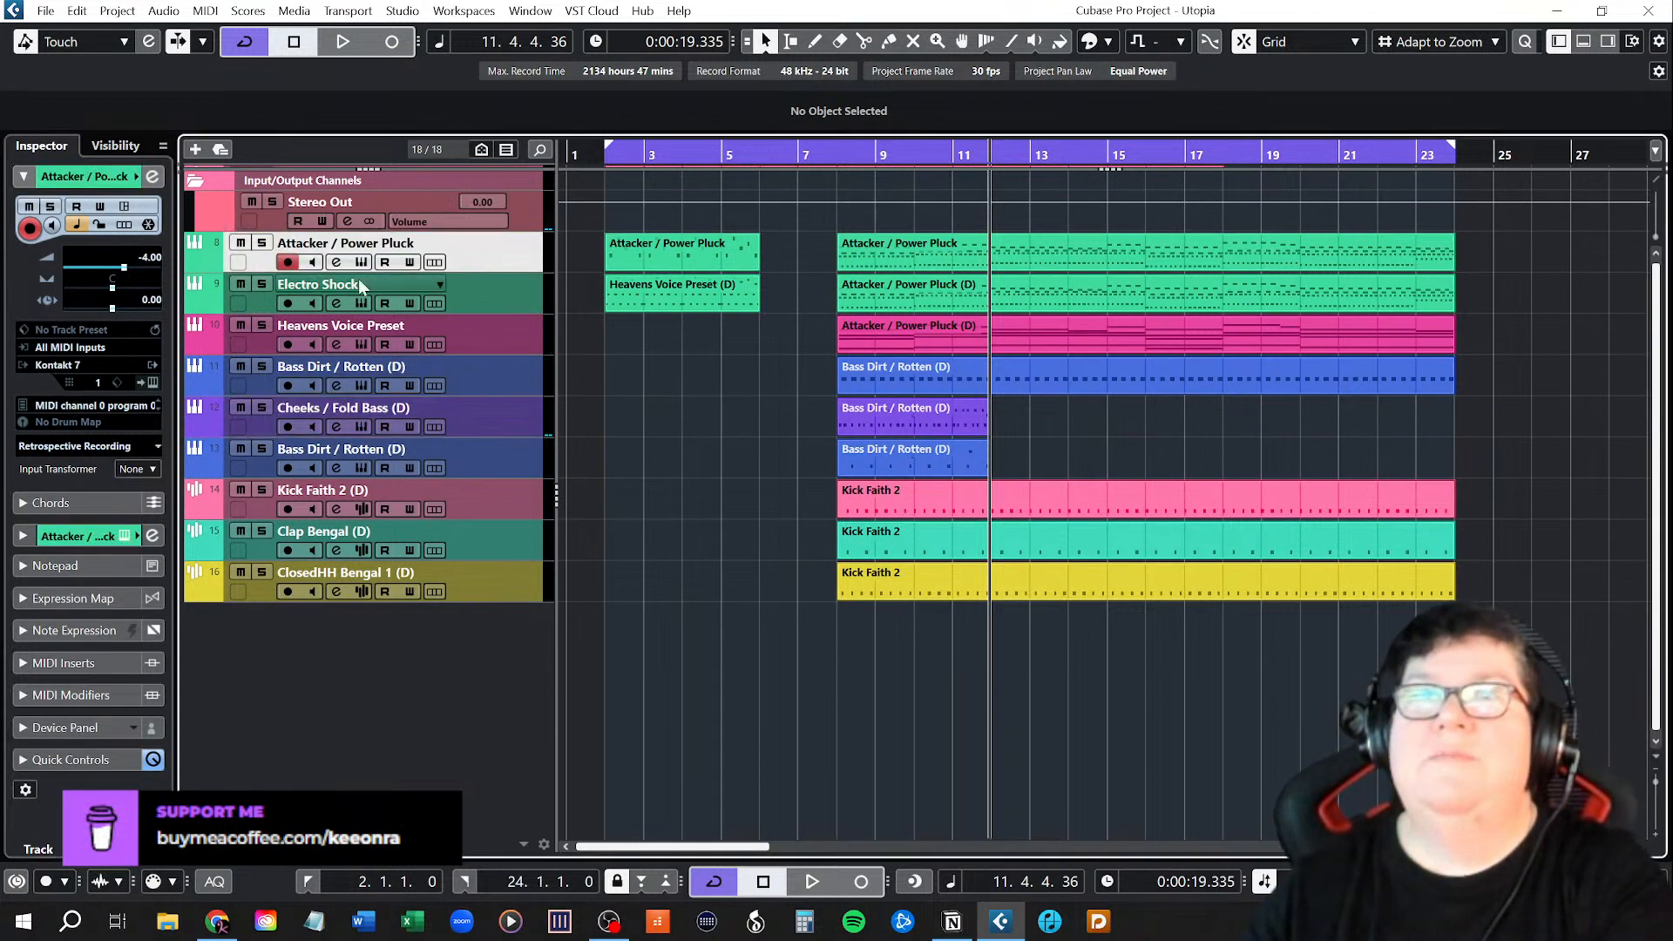
left_click(500, 284)
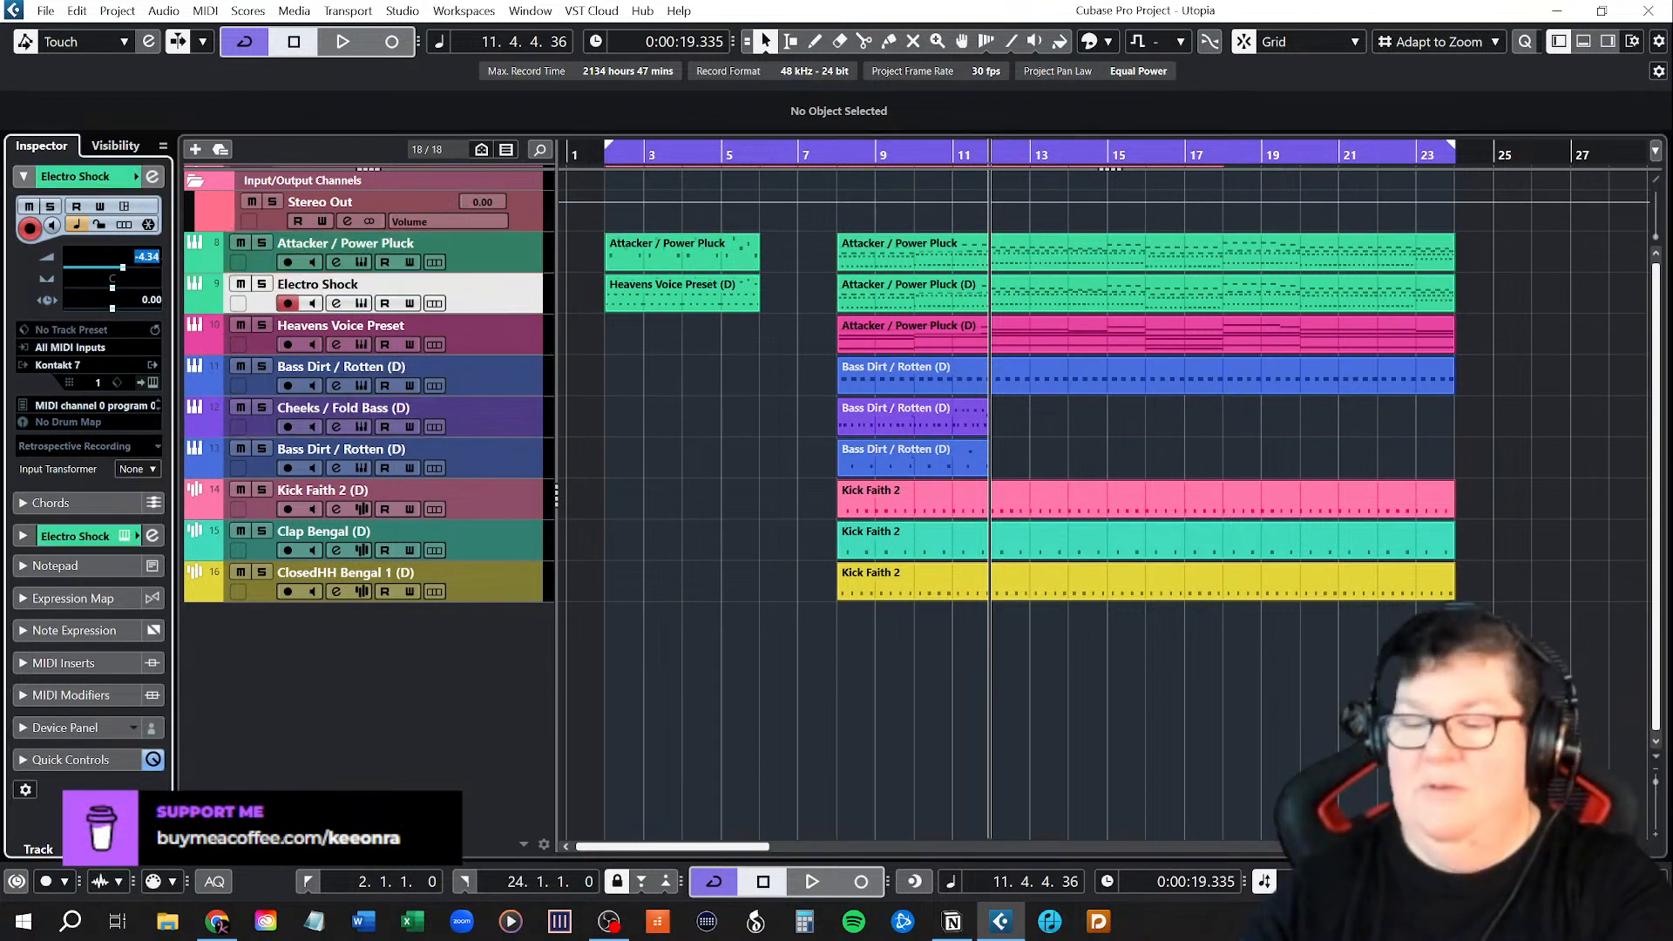
type("-4")
key("Return")
Check the Heavens Voice Preset volume and set the upper Bass Dirt / Rotten (D) track's volume to -4.
left_click(486, 342)
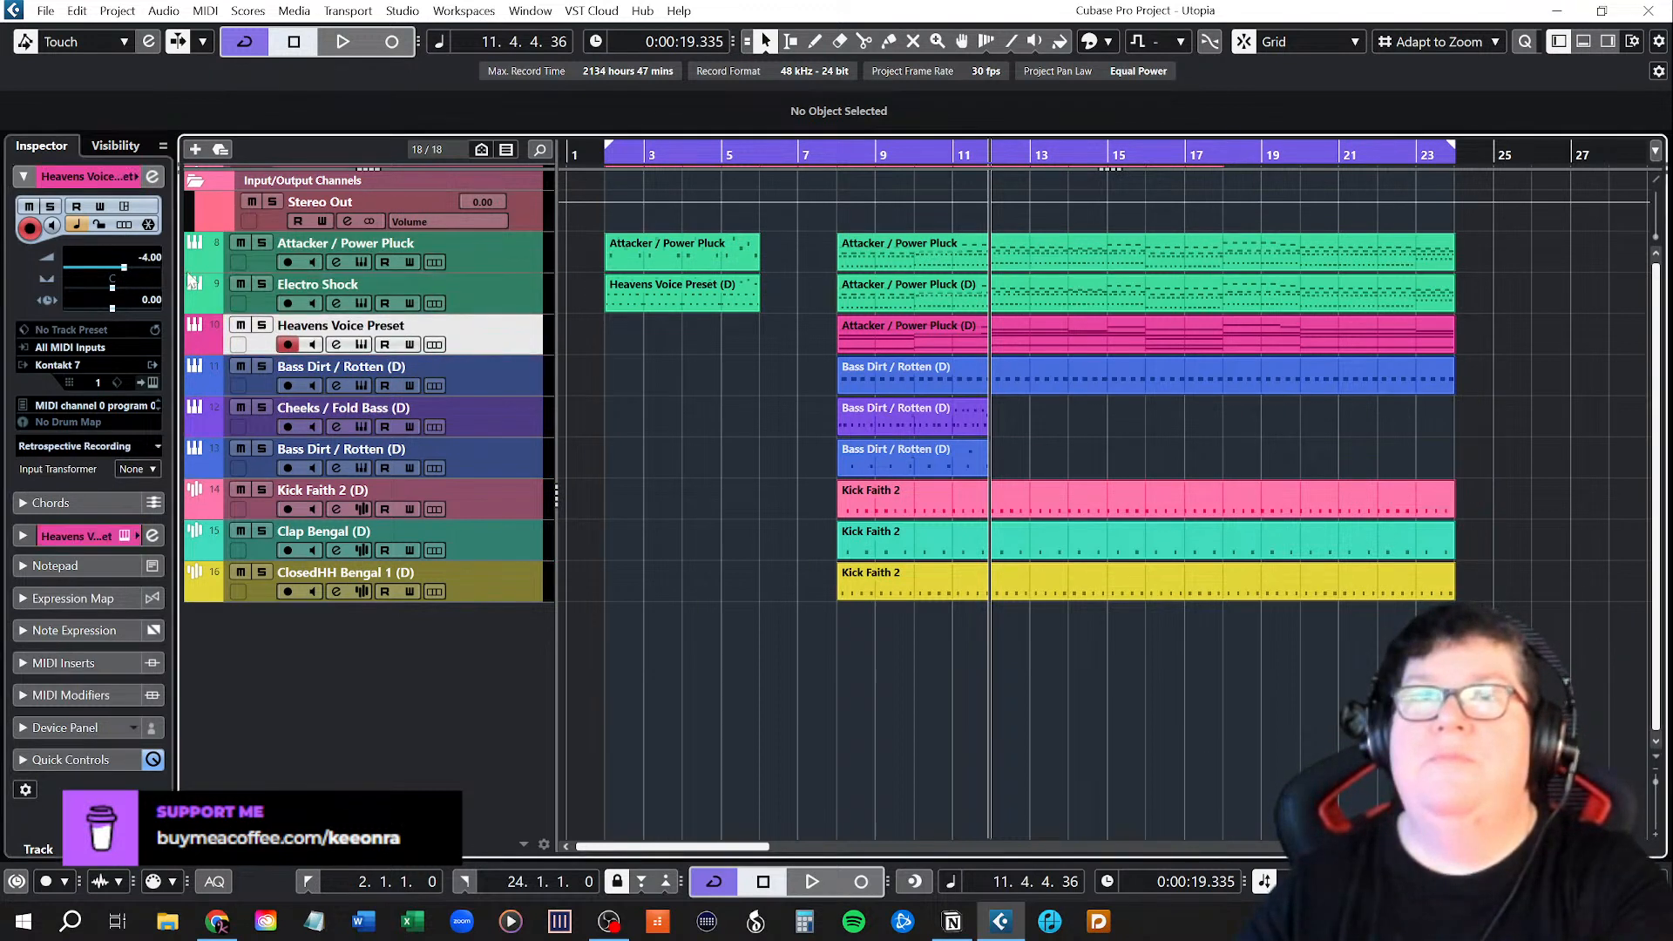
left_click(485, 386)
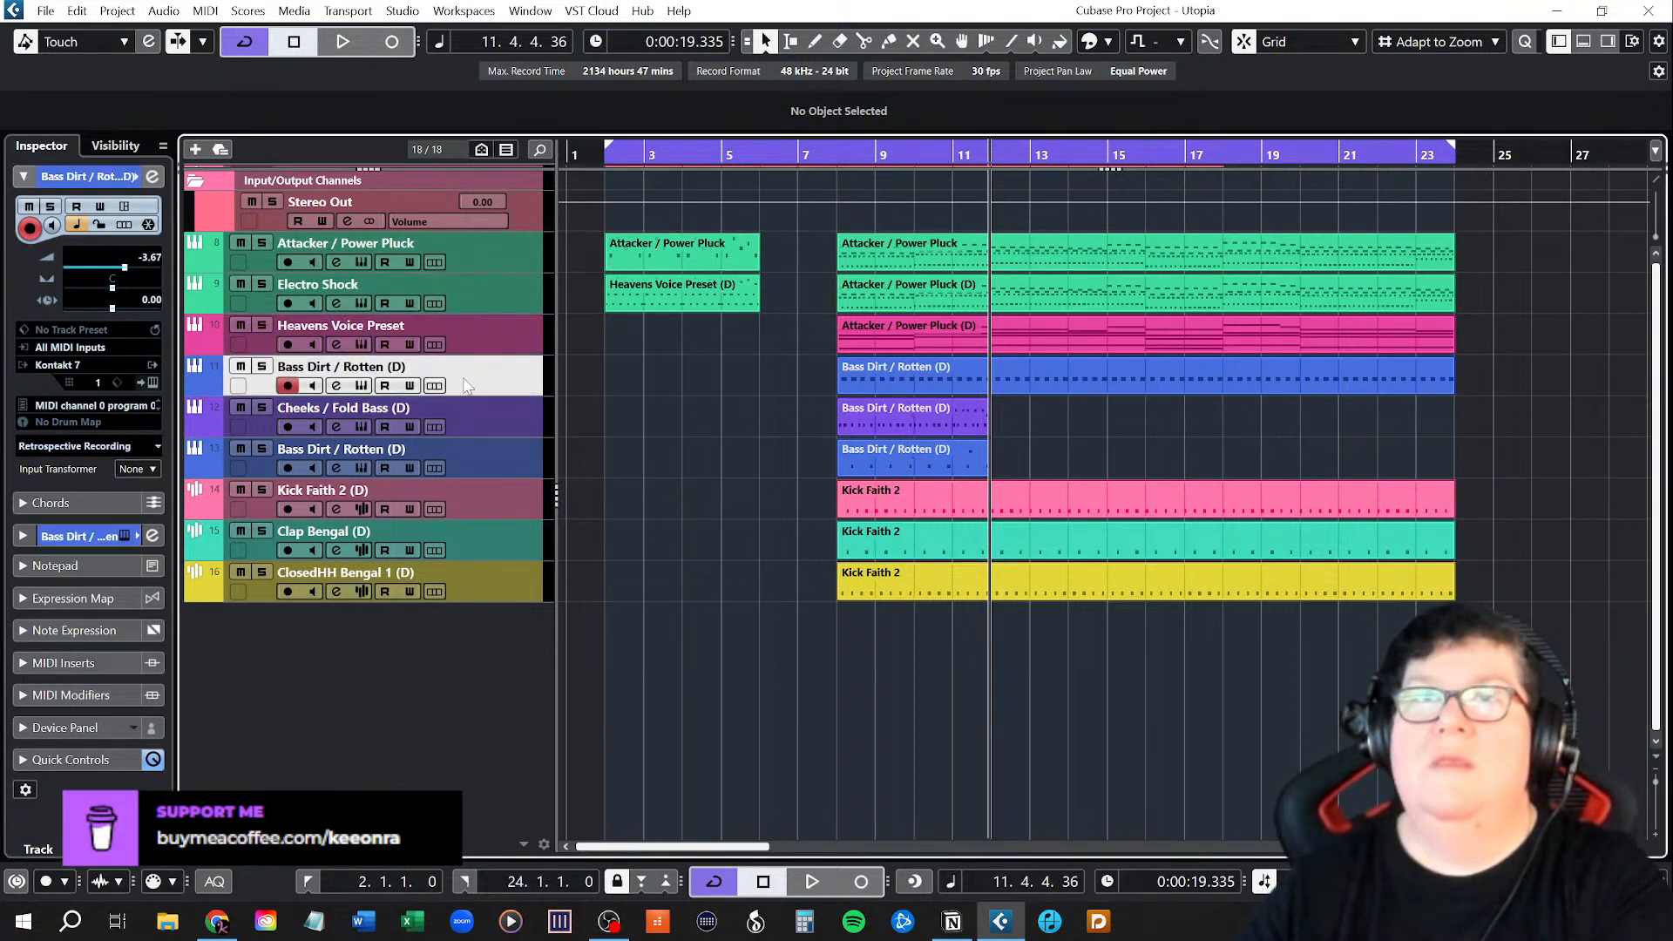
left_click(150, 257)
left_click(148, 257)
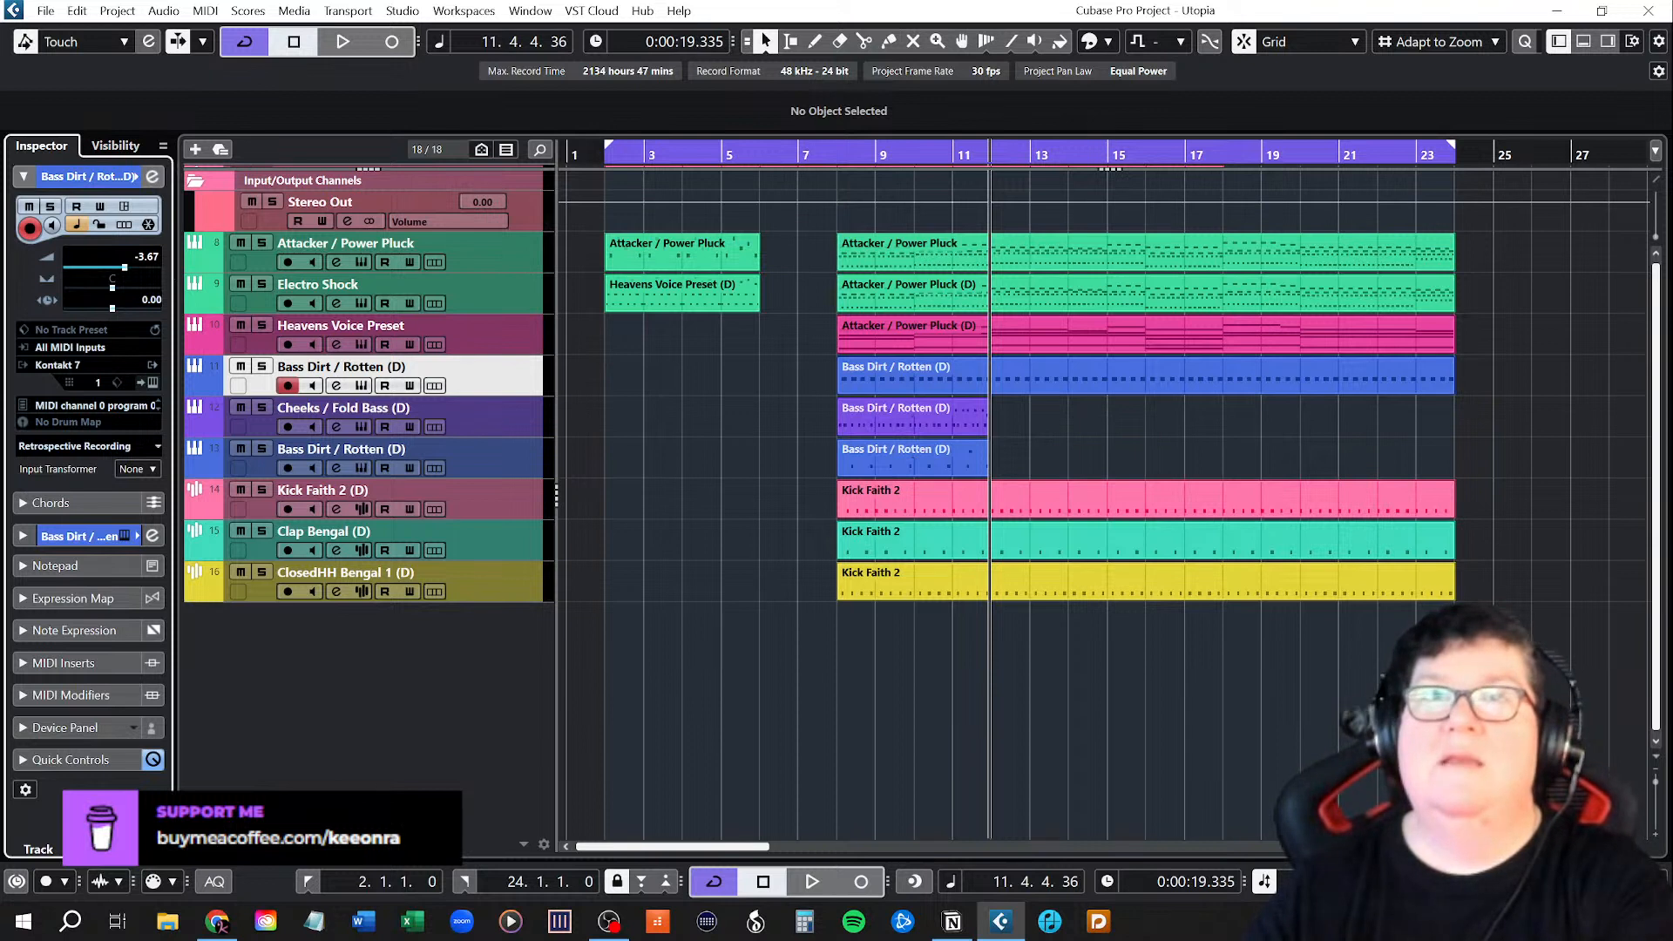
type("4")
key("Return")
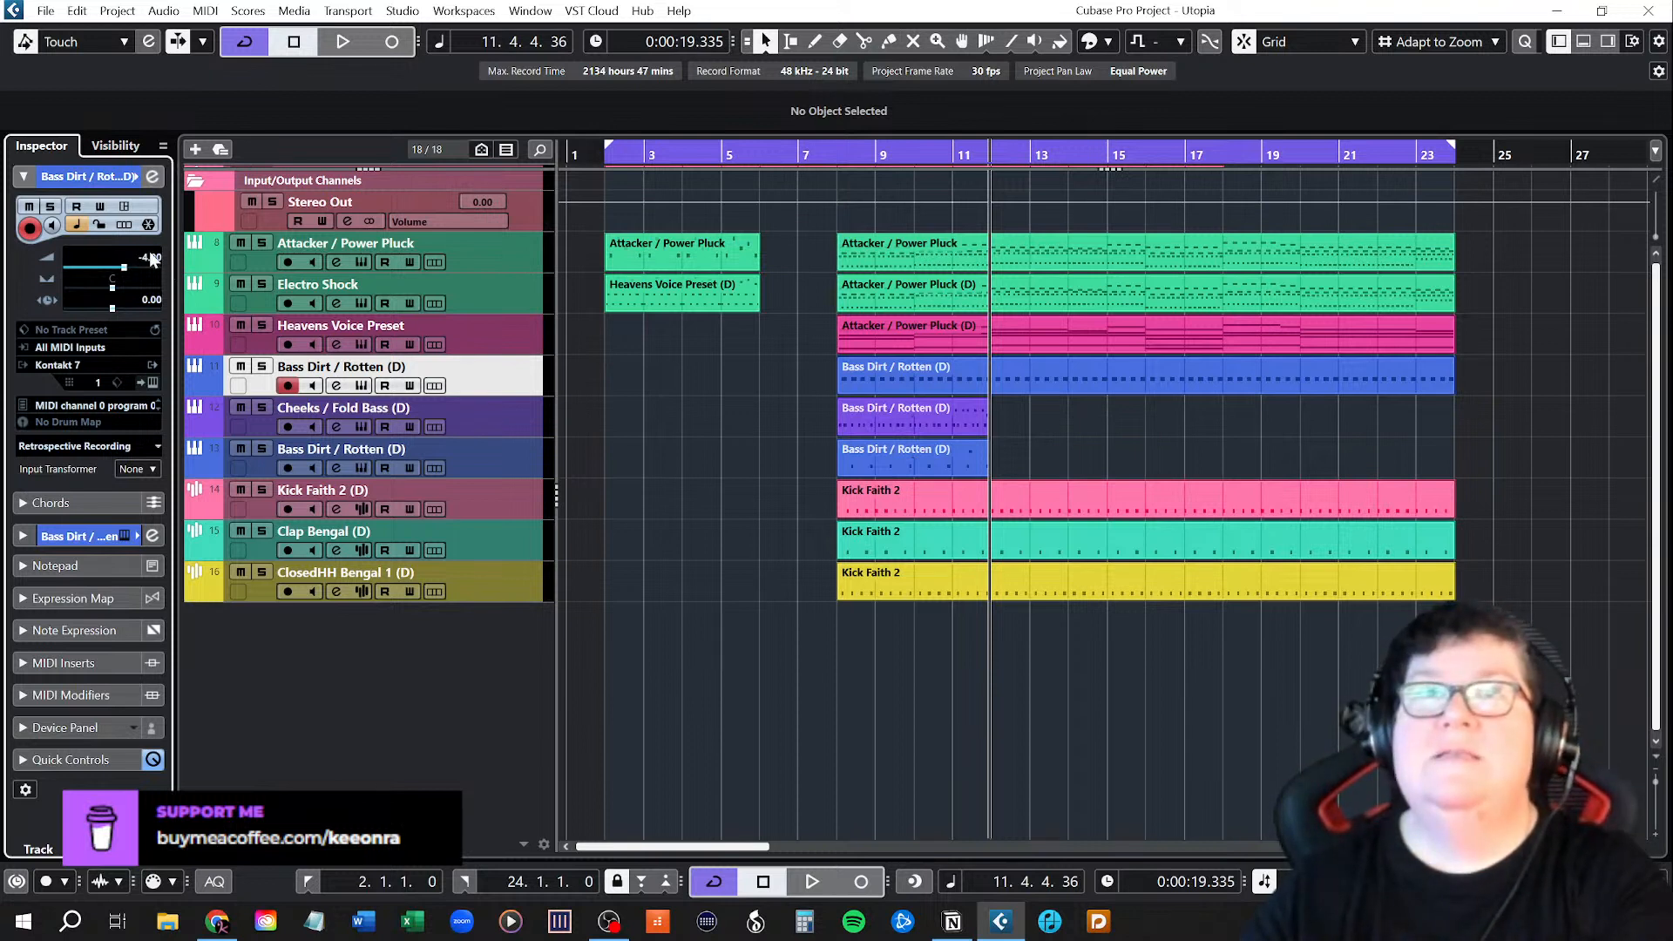
Set the volume of the Bass Dirt / Rotten (D) track below Cheeks / Fold Bass (D) to -4.
left_click(468, 424)
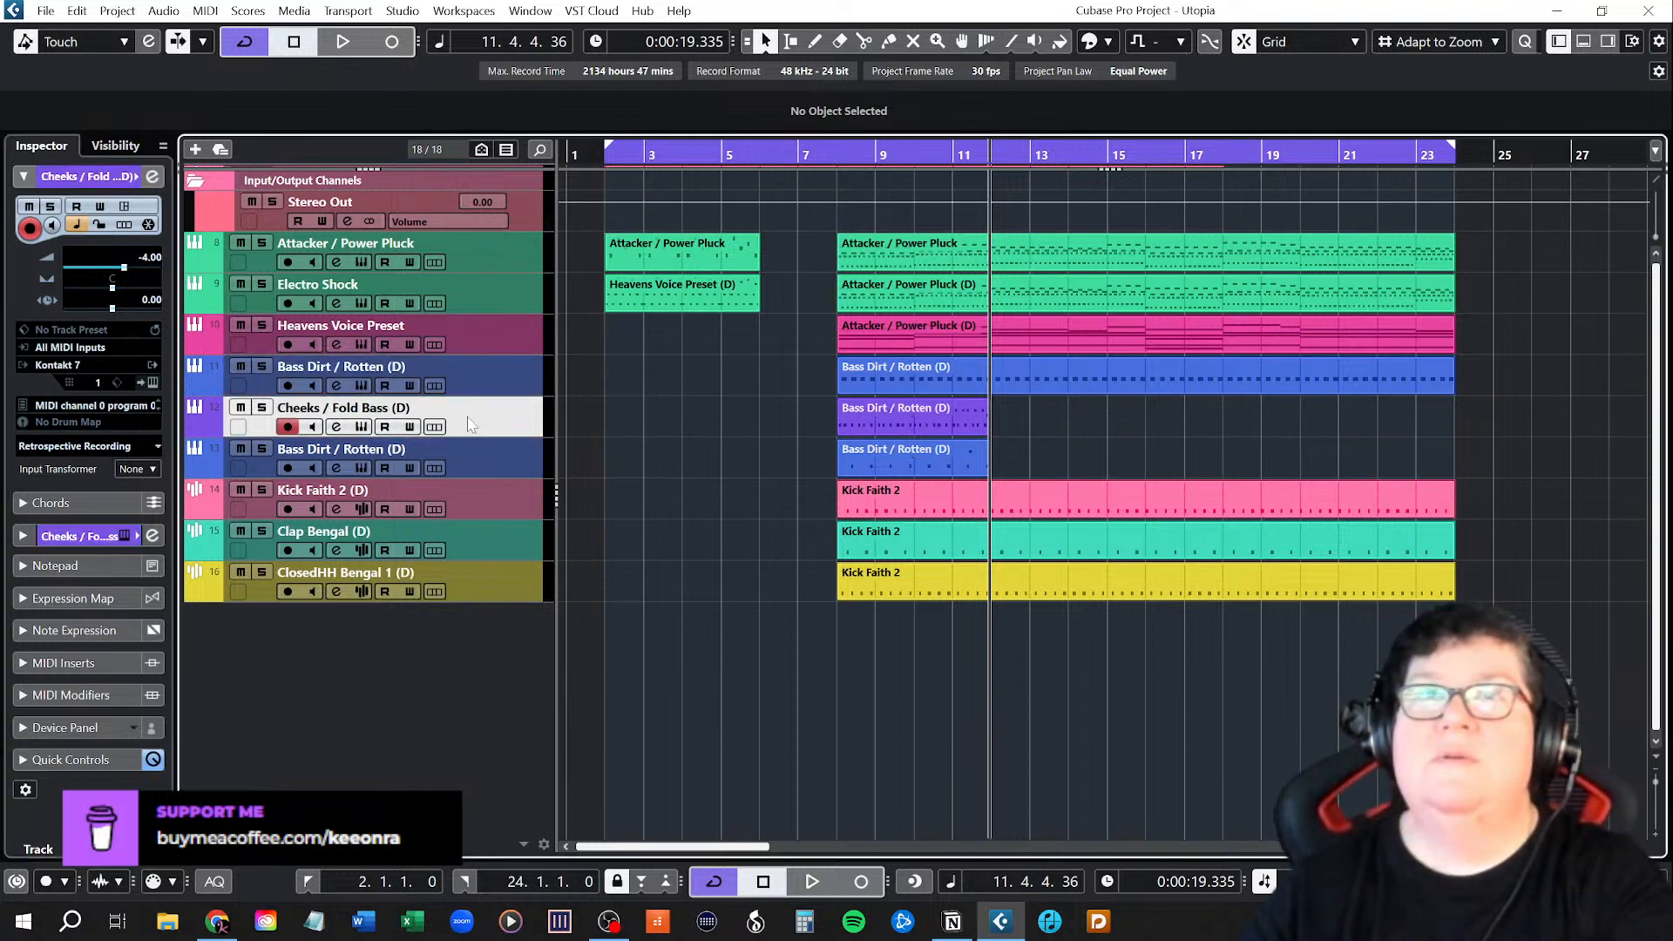
left_click(472, 469)
left_click(150, 257)
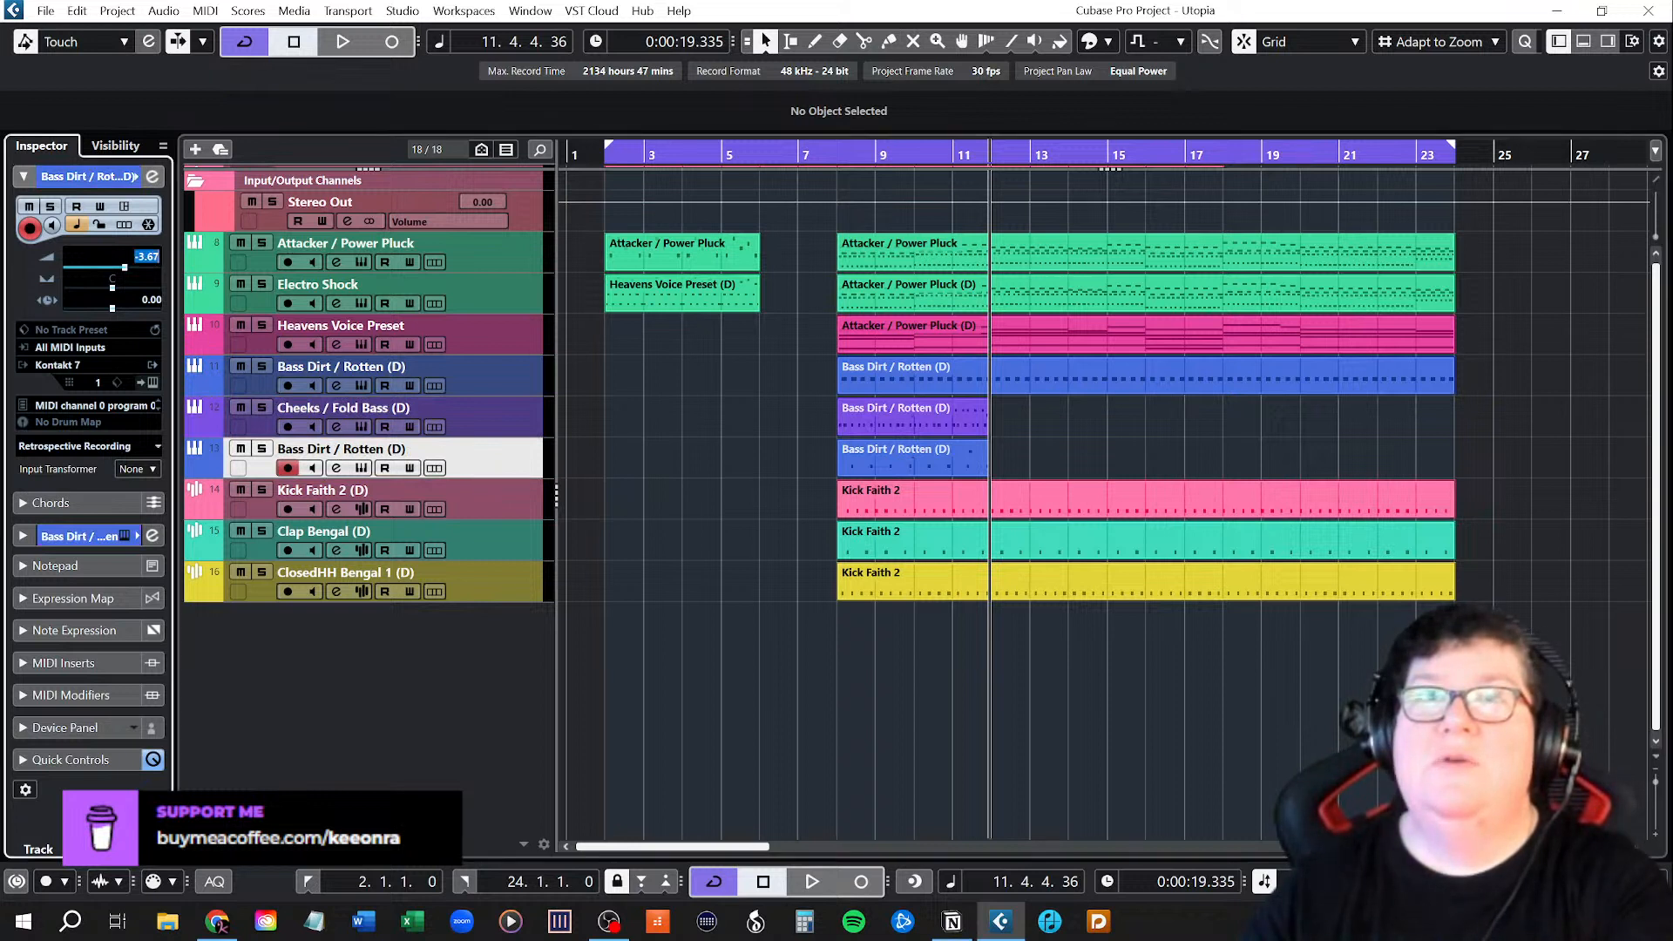
type("-4")
key("Return")
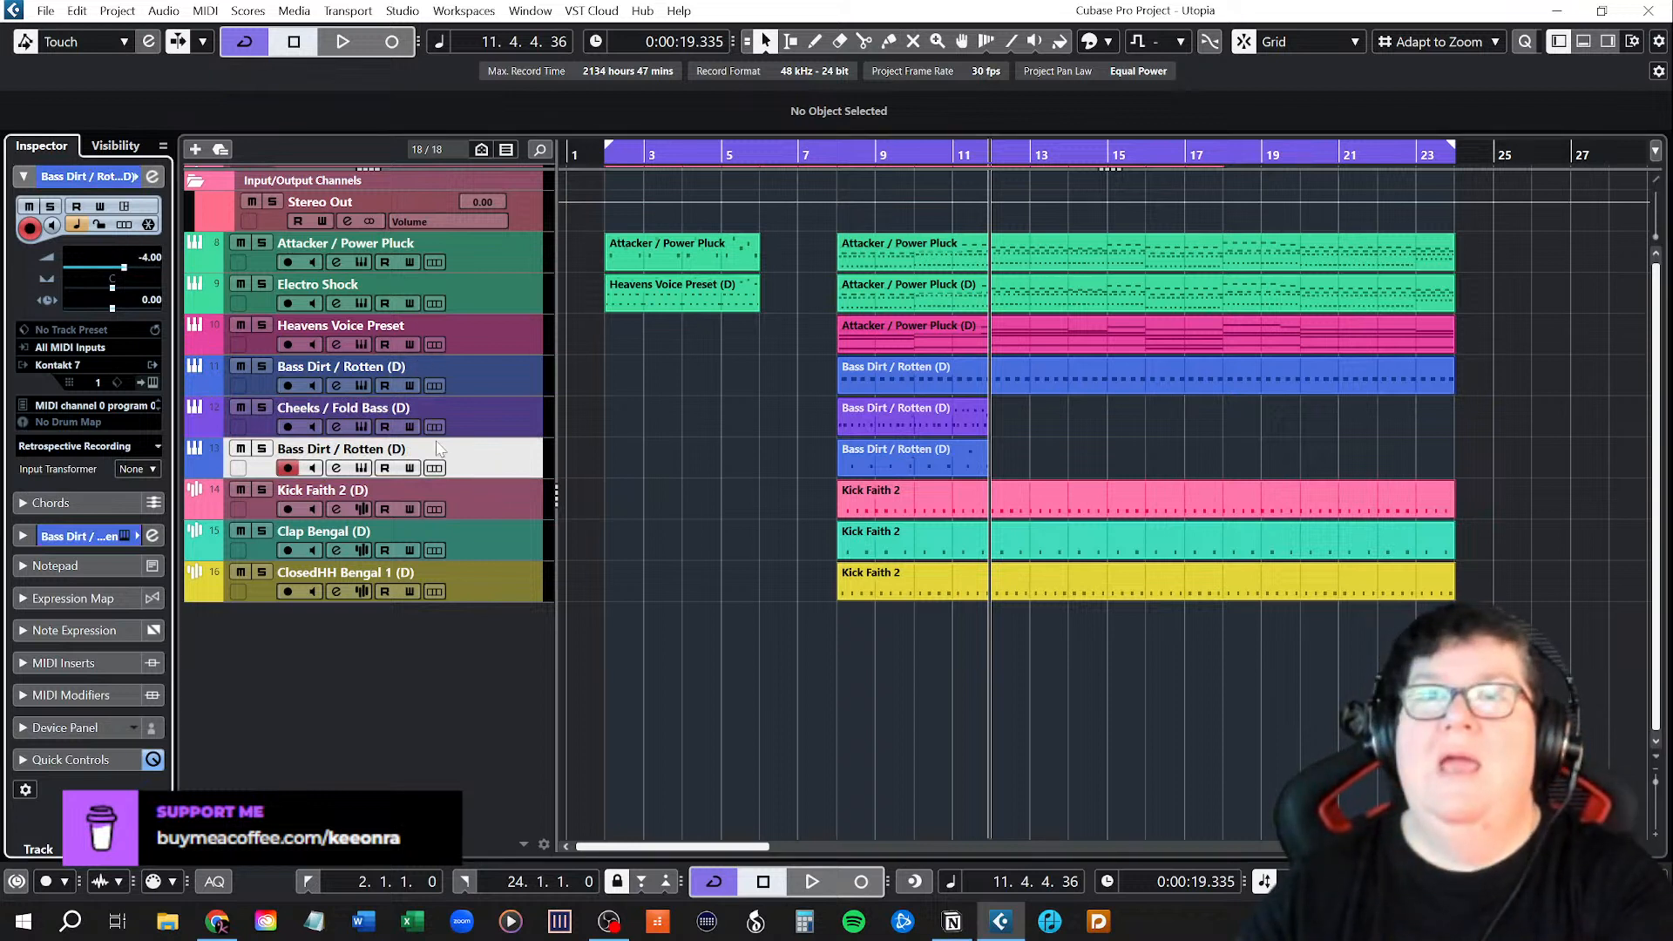
Set the Kick Faith 2 (D) track's volume to -4.
left_click(482, 503)
left_click(150, 257)
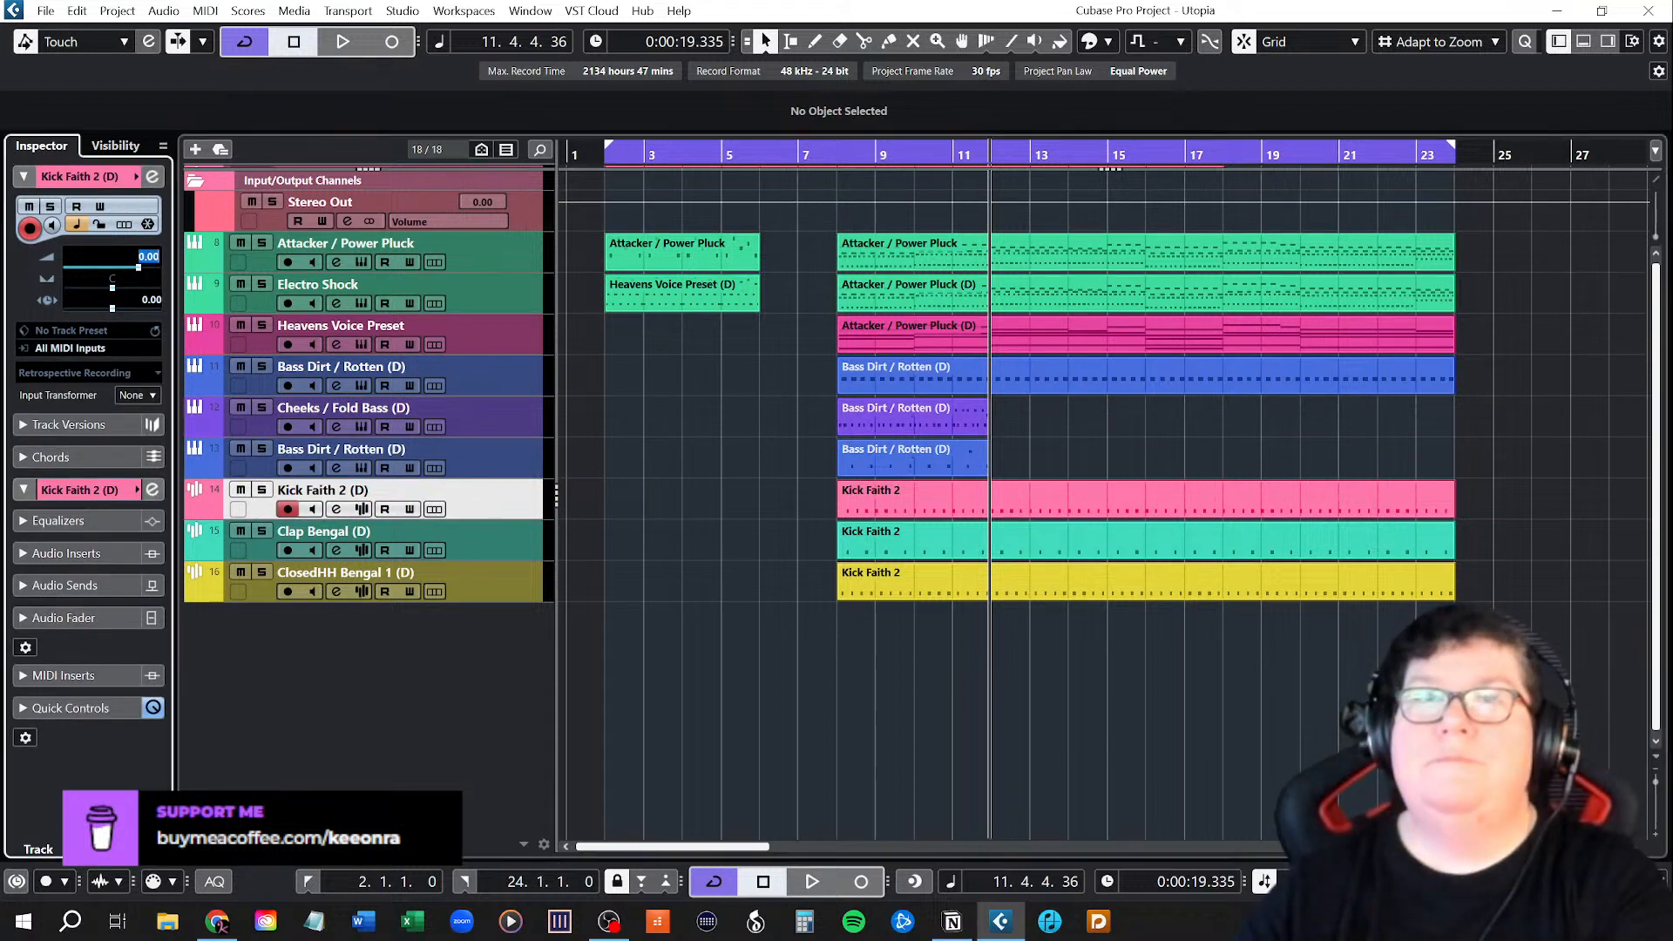
type("-4")
key("Return")
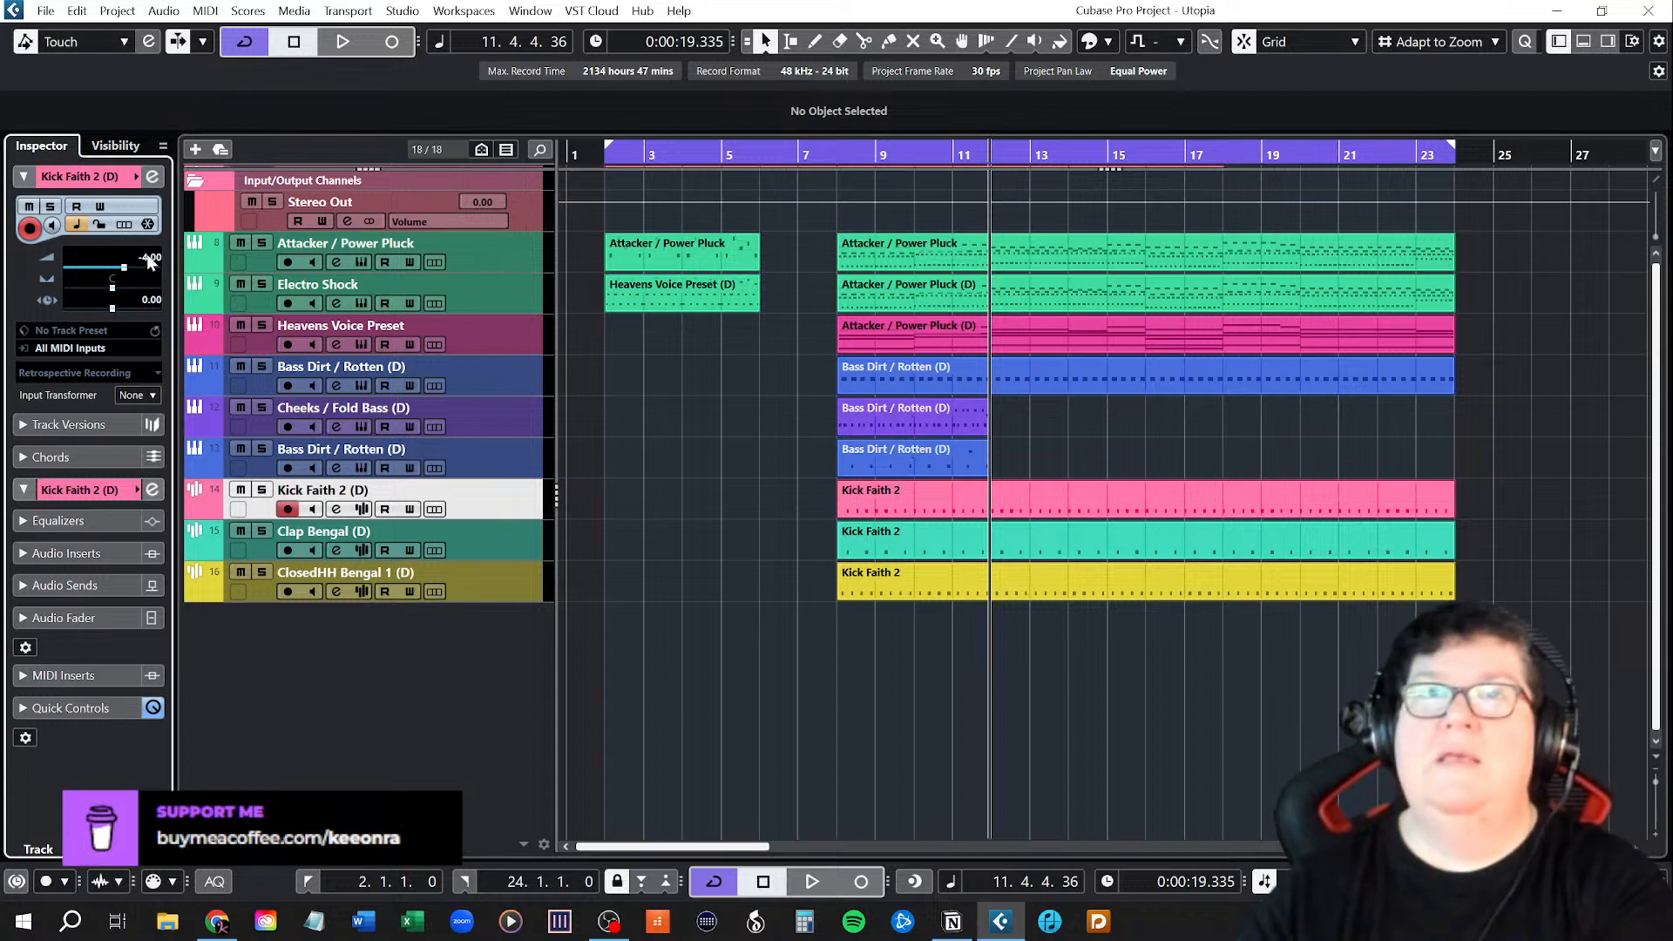
Set the volume of both the Clap Bengal (D) and ClosedHH Bengal 1 (D) tracks to -4.
left_click(488, 530)
left_click(150, 258)
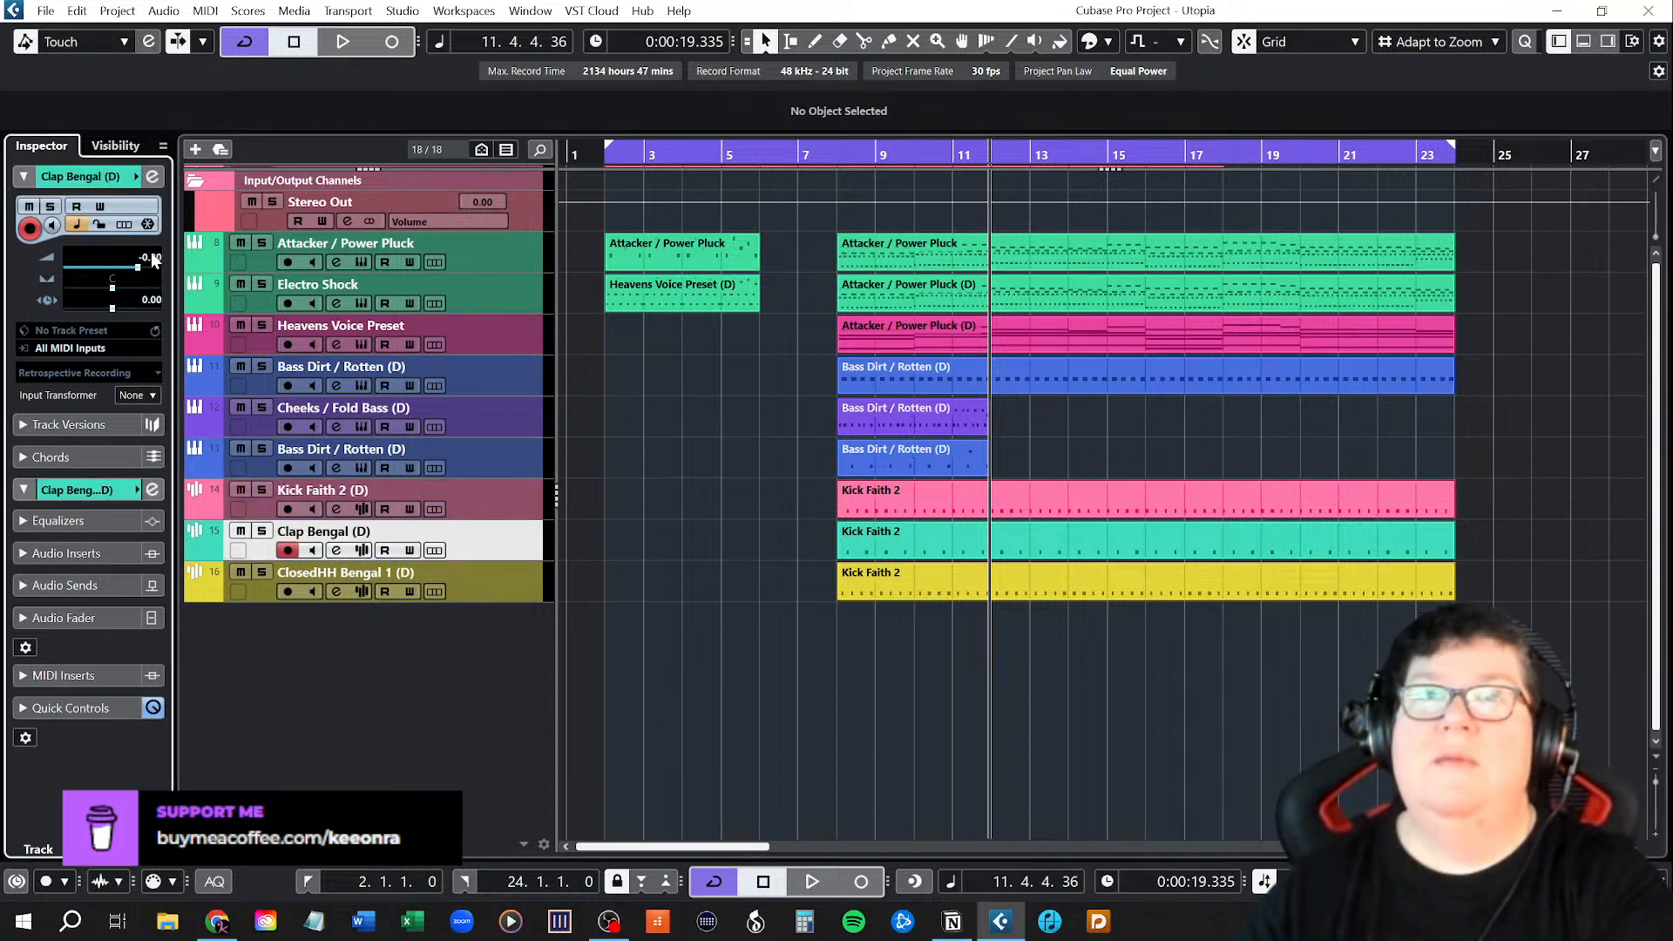
key("Down")
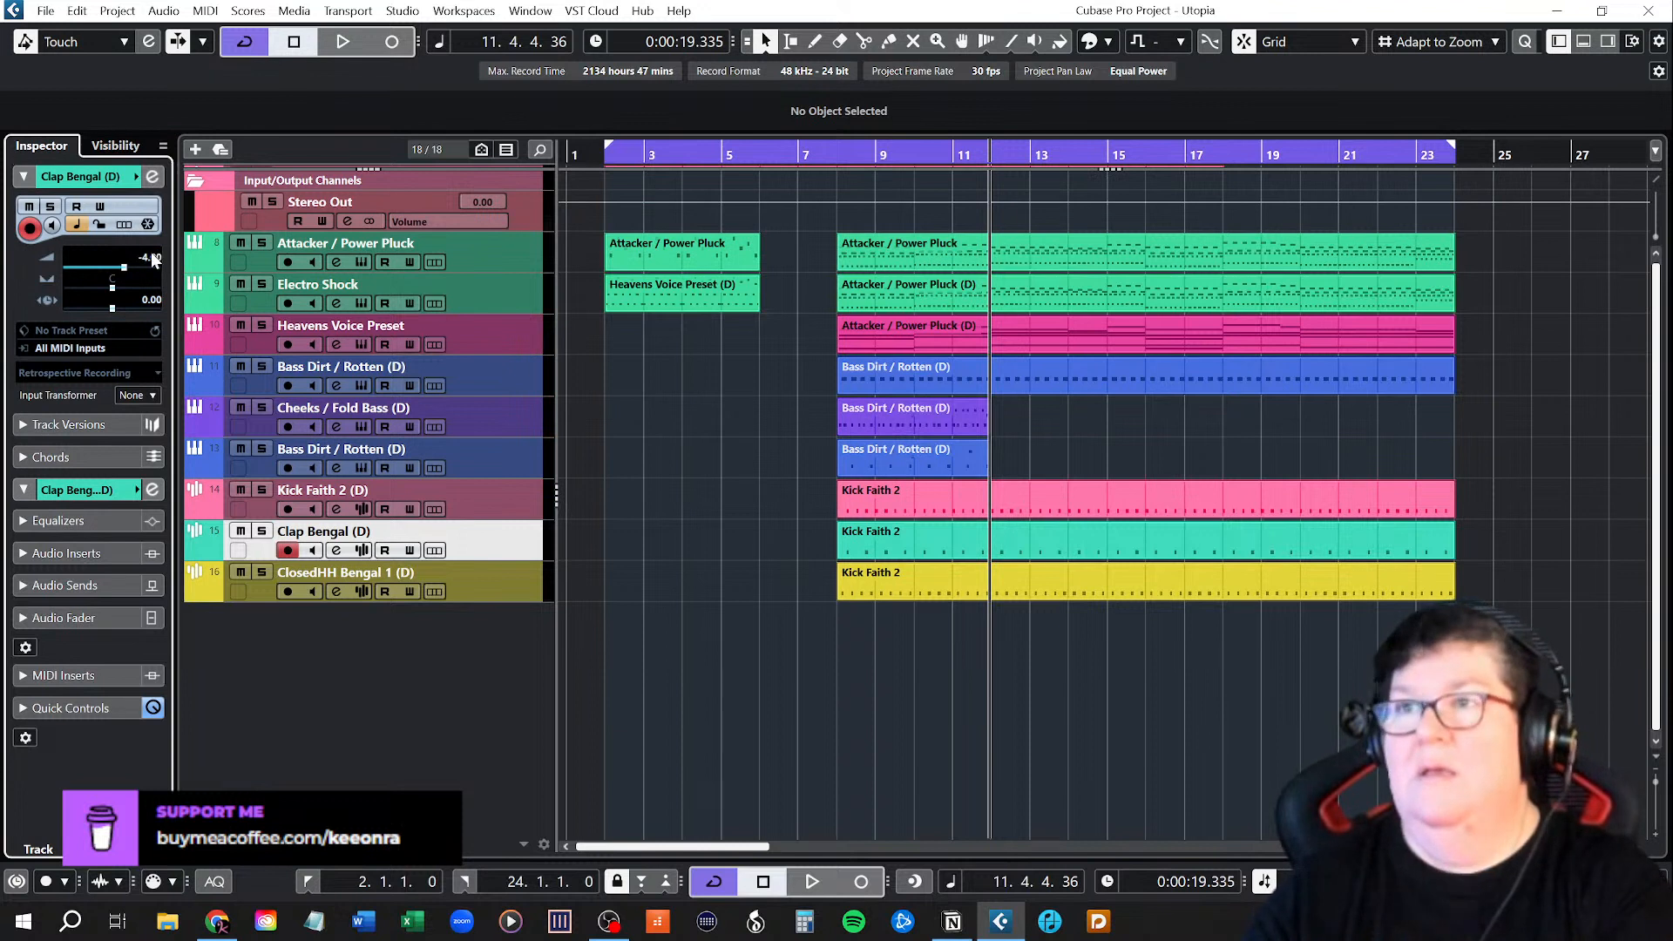
left_click(476, 586)
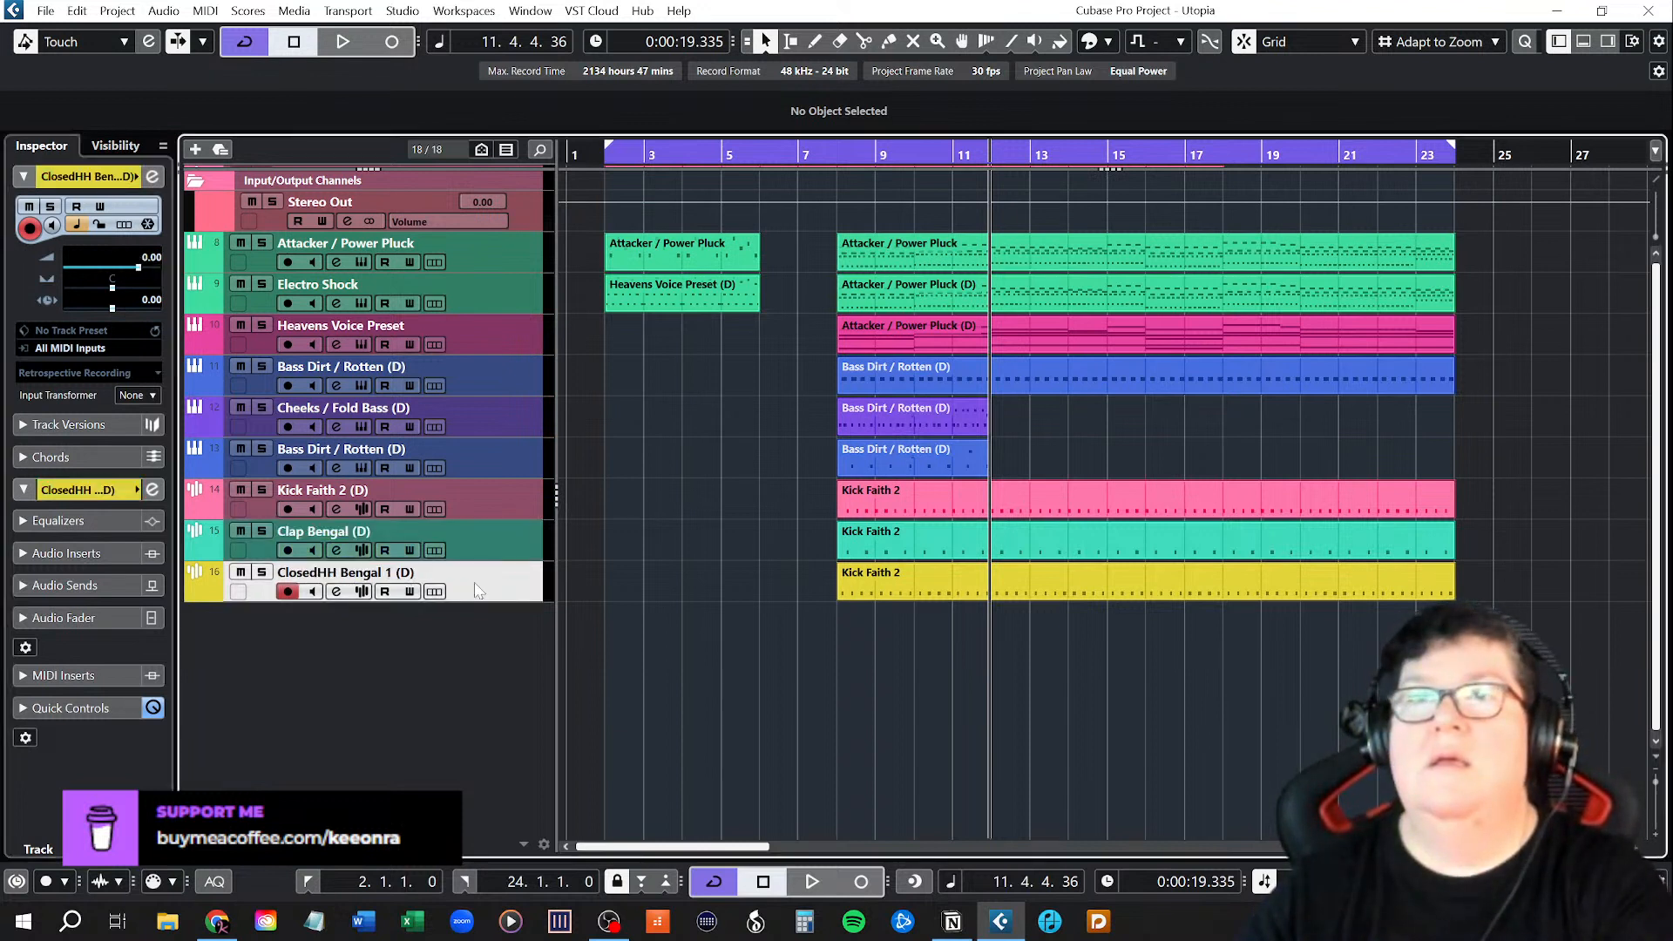
left_click(148, 257)
type("-4")
key("Return")
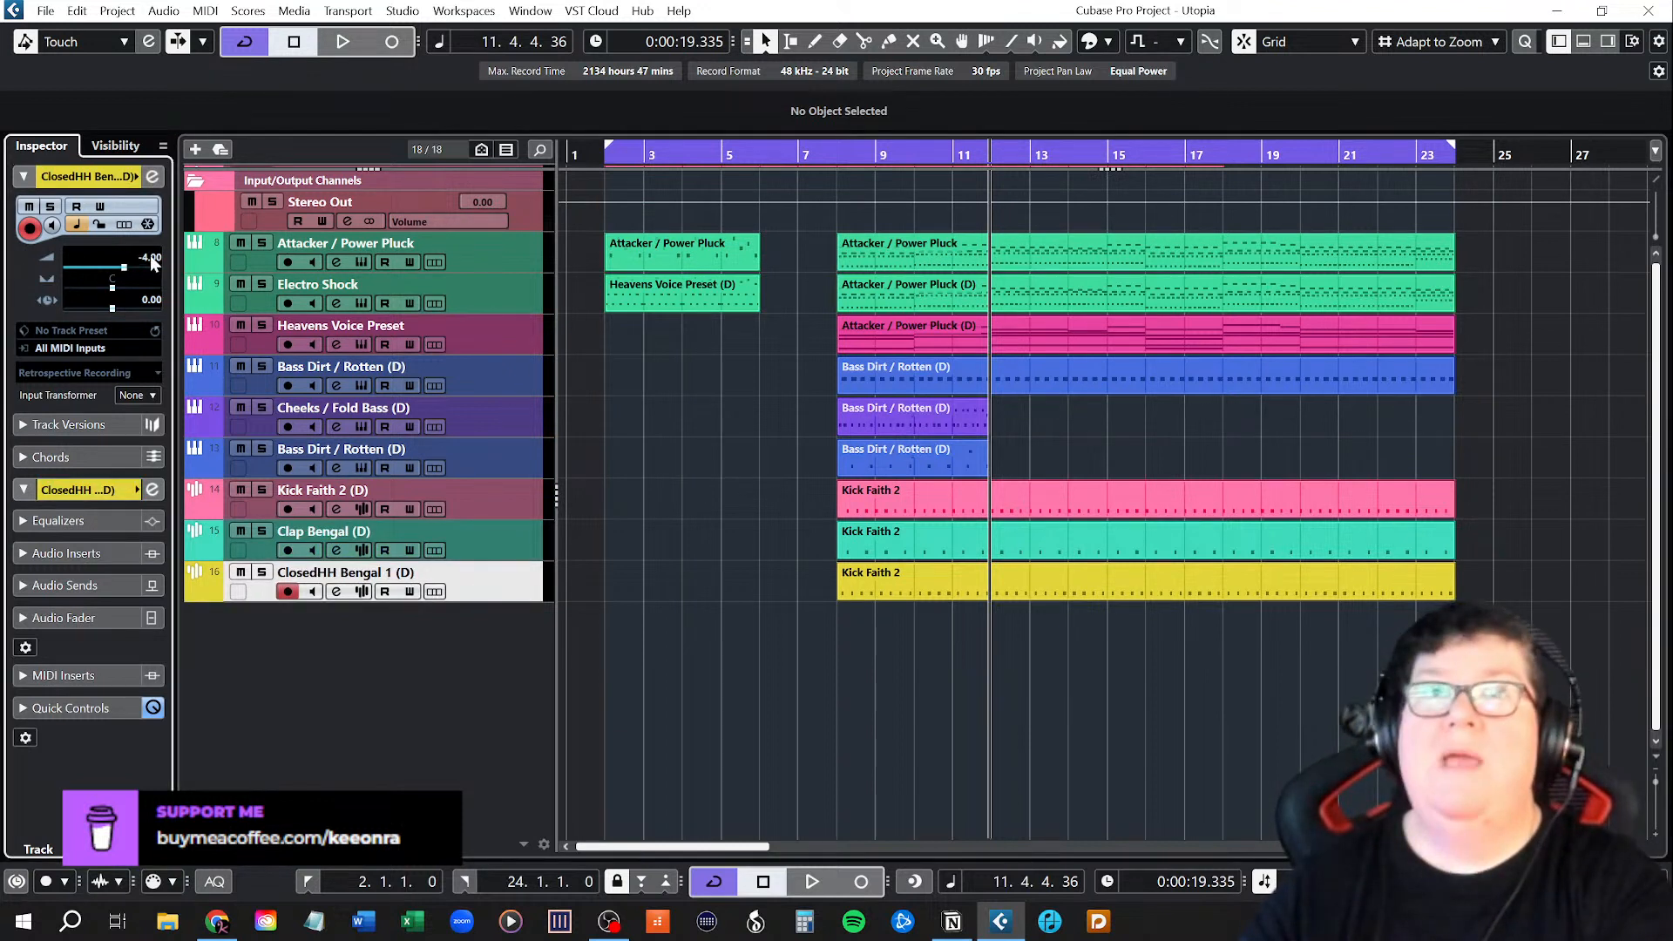
Set the Kick Faith 2 (D) track's volume to -2 and hide the track Inspector.
left_click(508, 500)
left_click(153, 256)
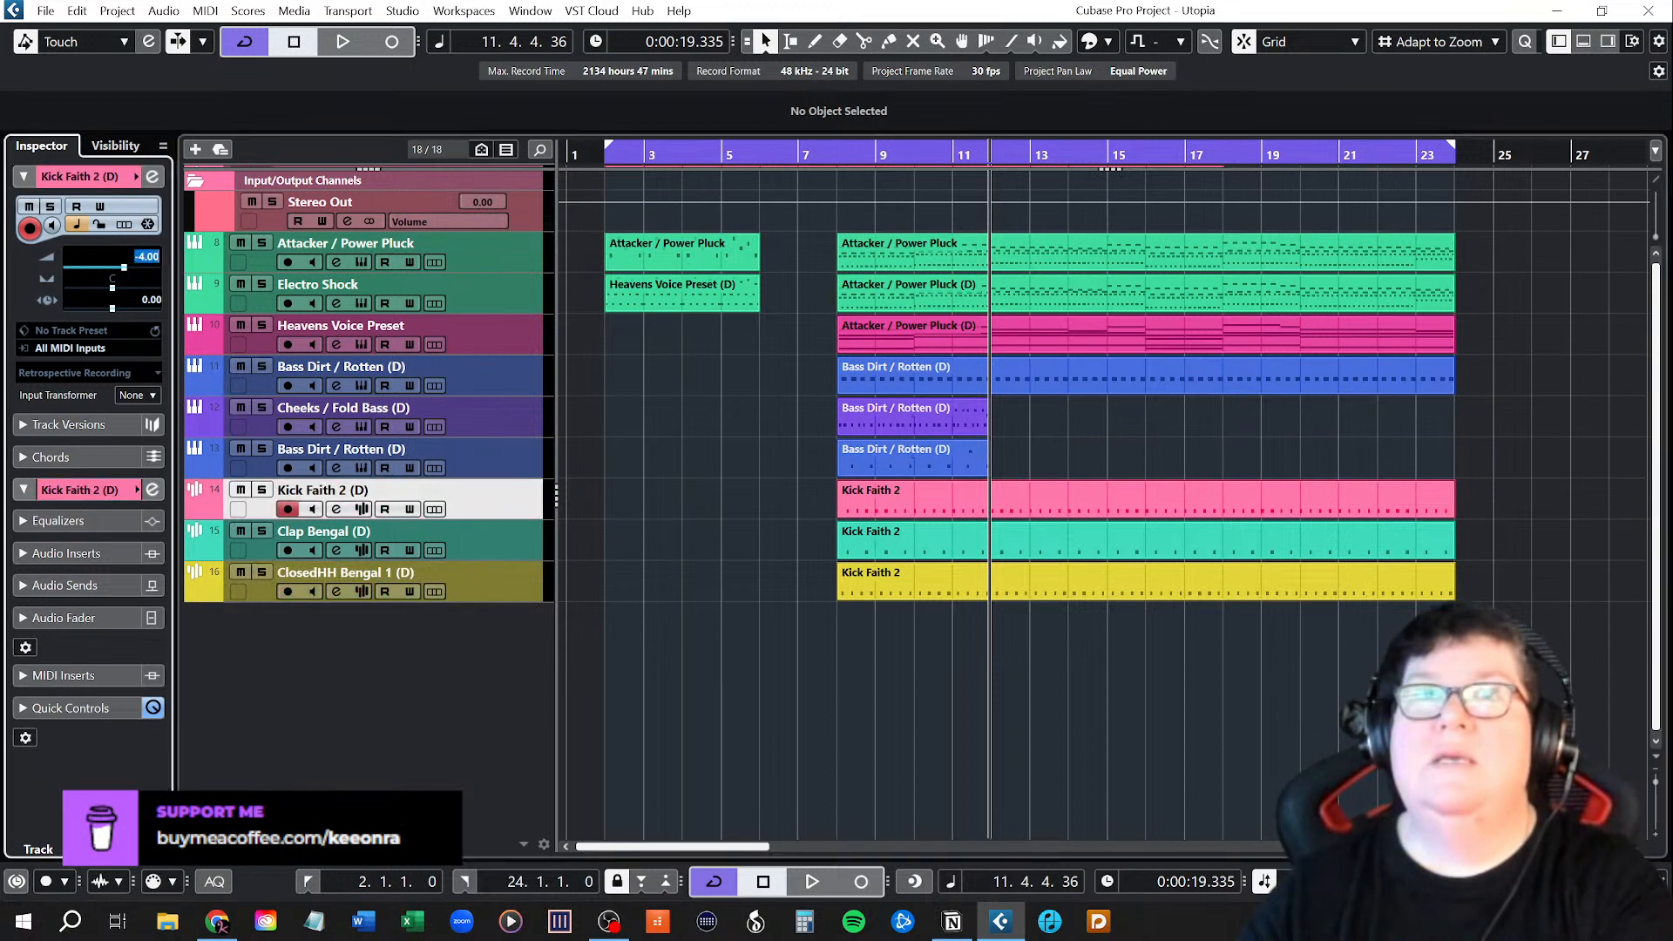
type("-2")
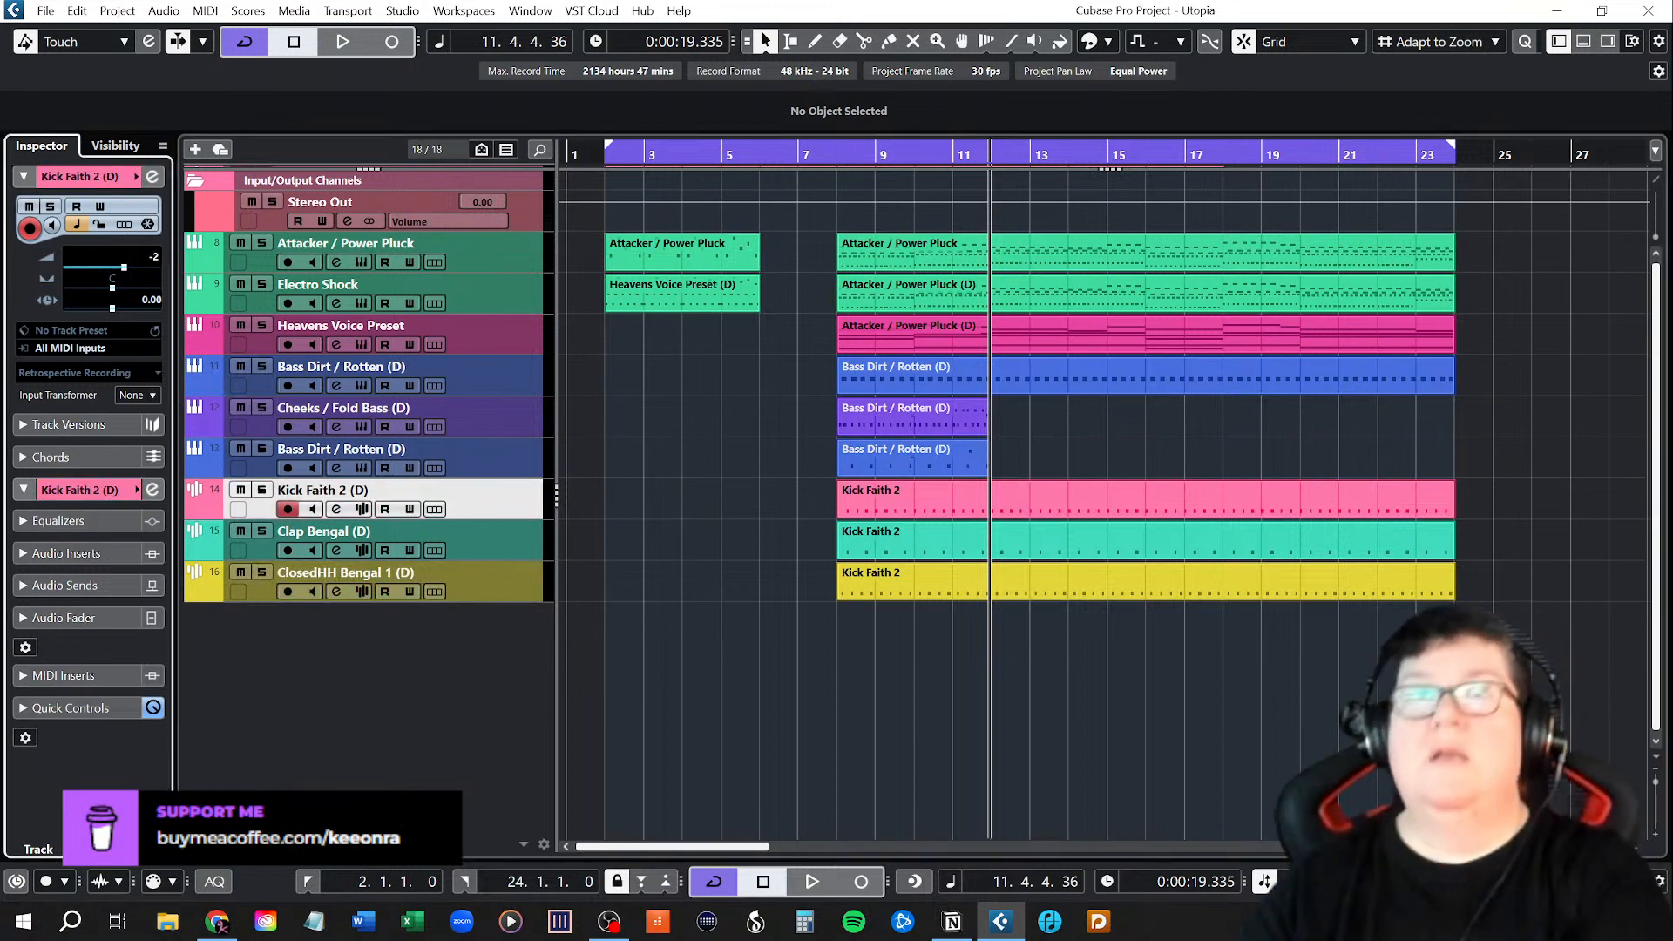
key("Return")
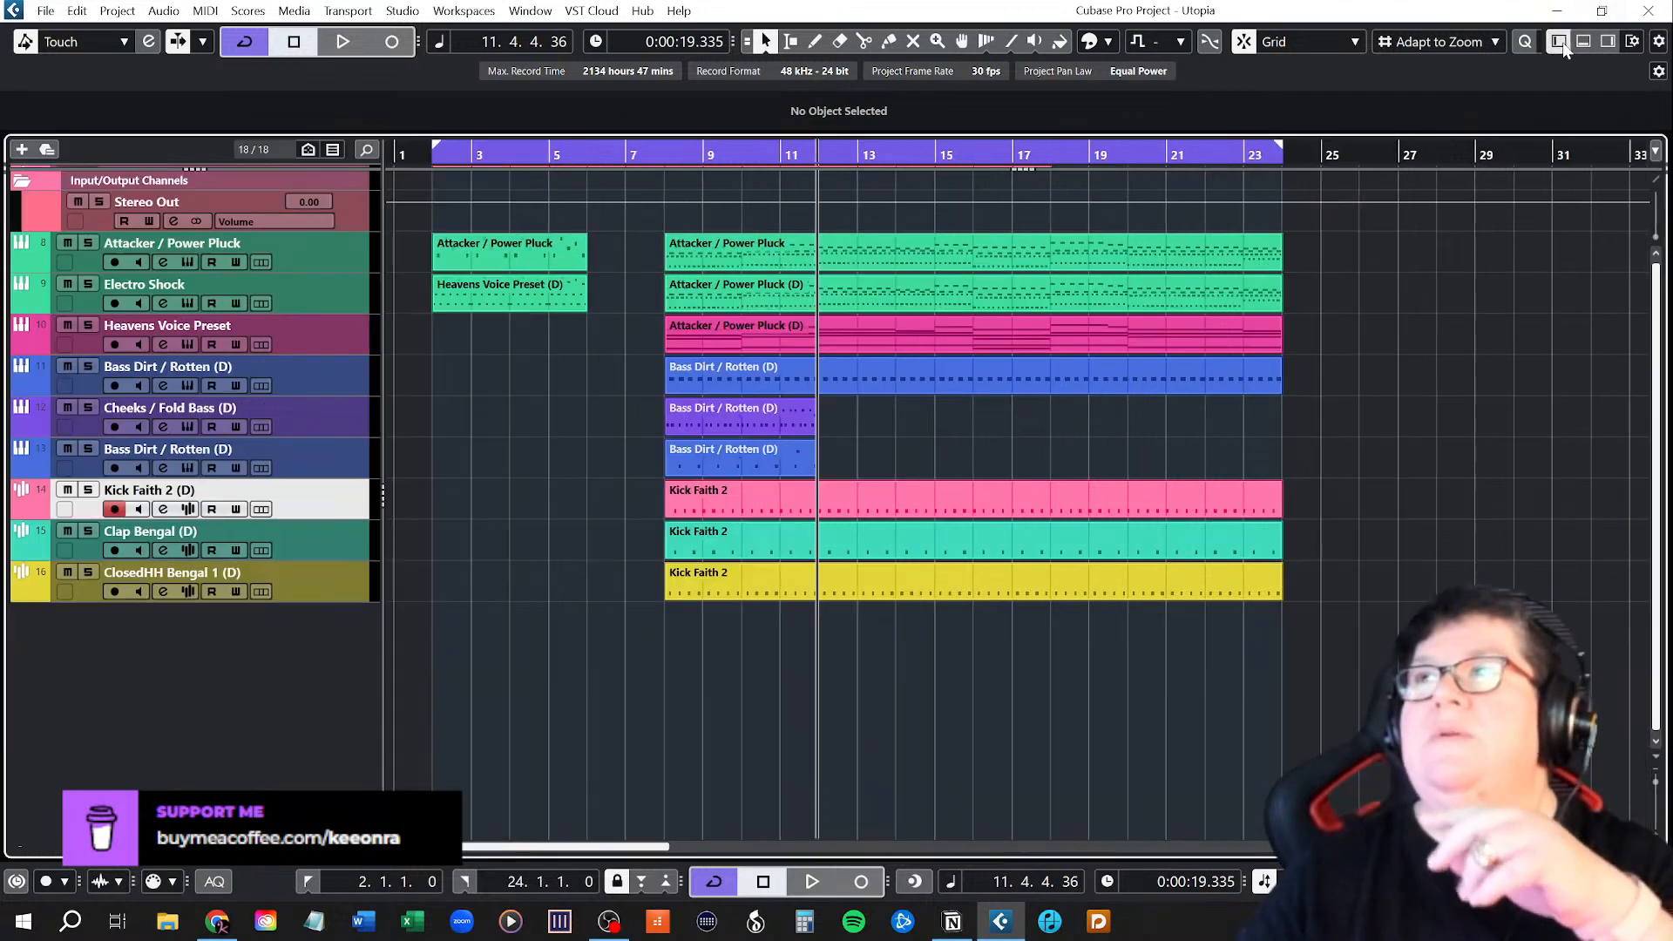
left_click(1559, 41)
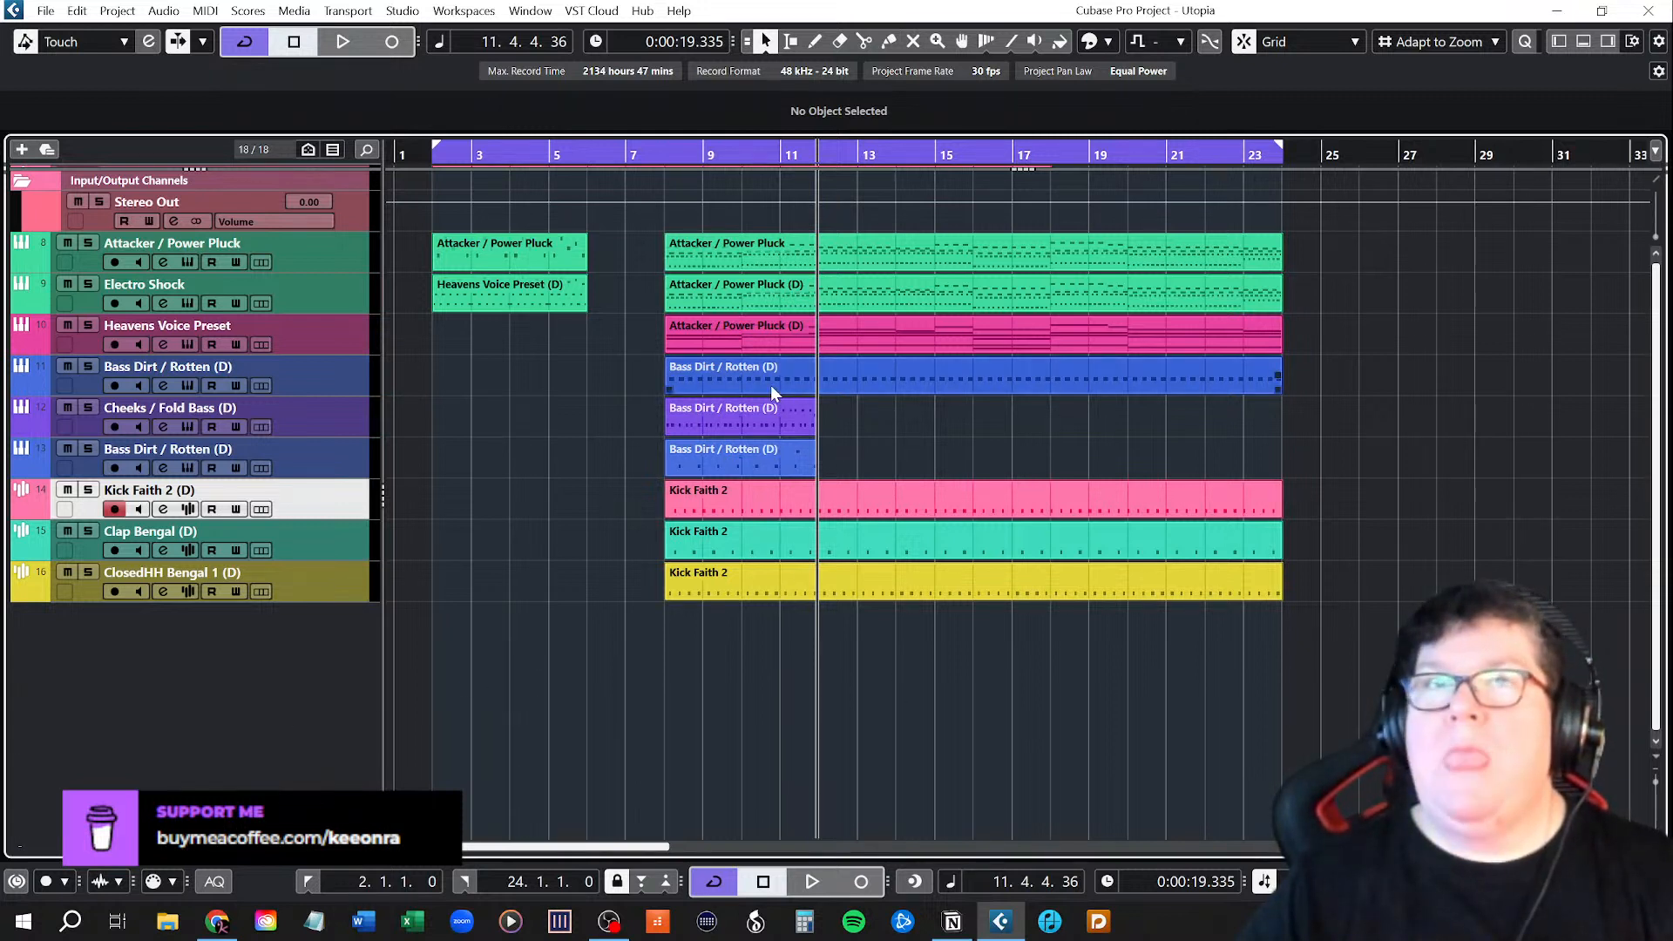
Select the upper Bass Dirt / Rotten (D), Cheeks / Fold Bass (D) and lower Bass Dirt / Rotten (D) tracks in turn to compare their sounds.
left_click(323, 385)
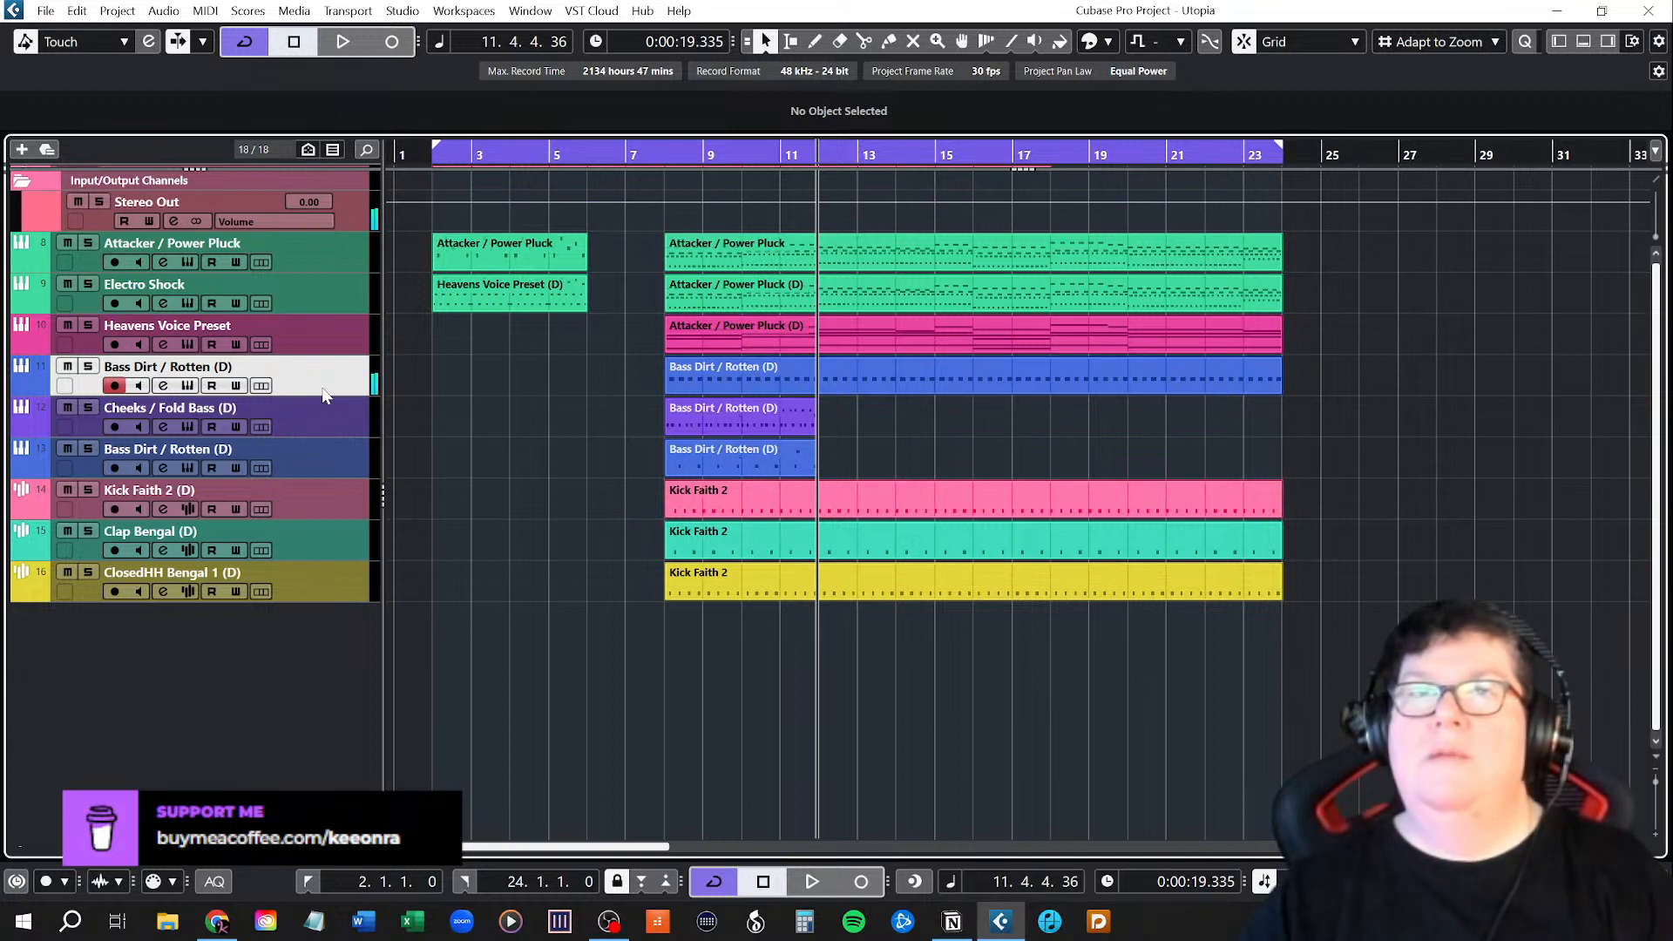
left_click(328, 422)
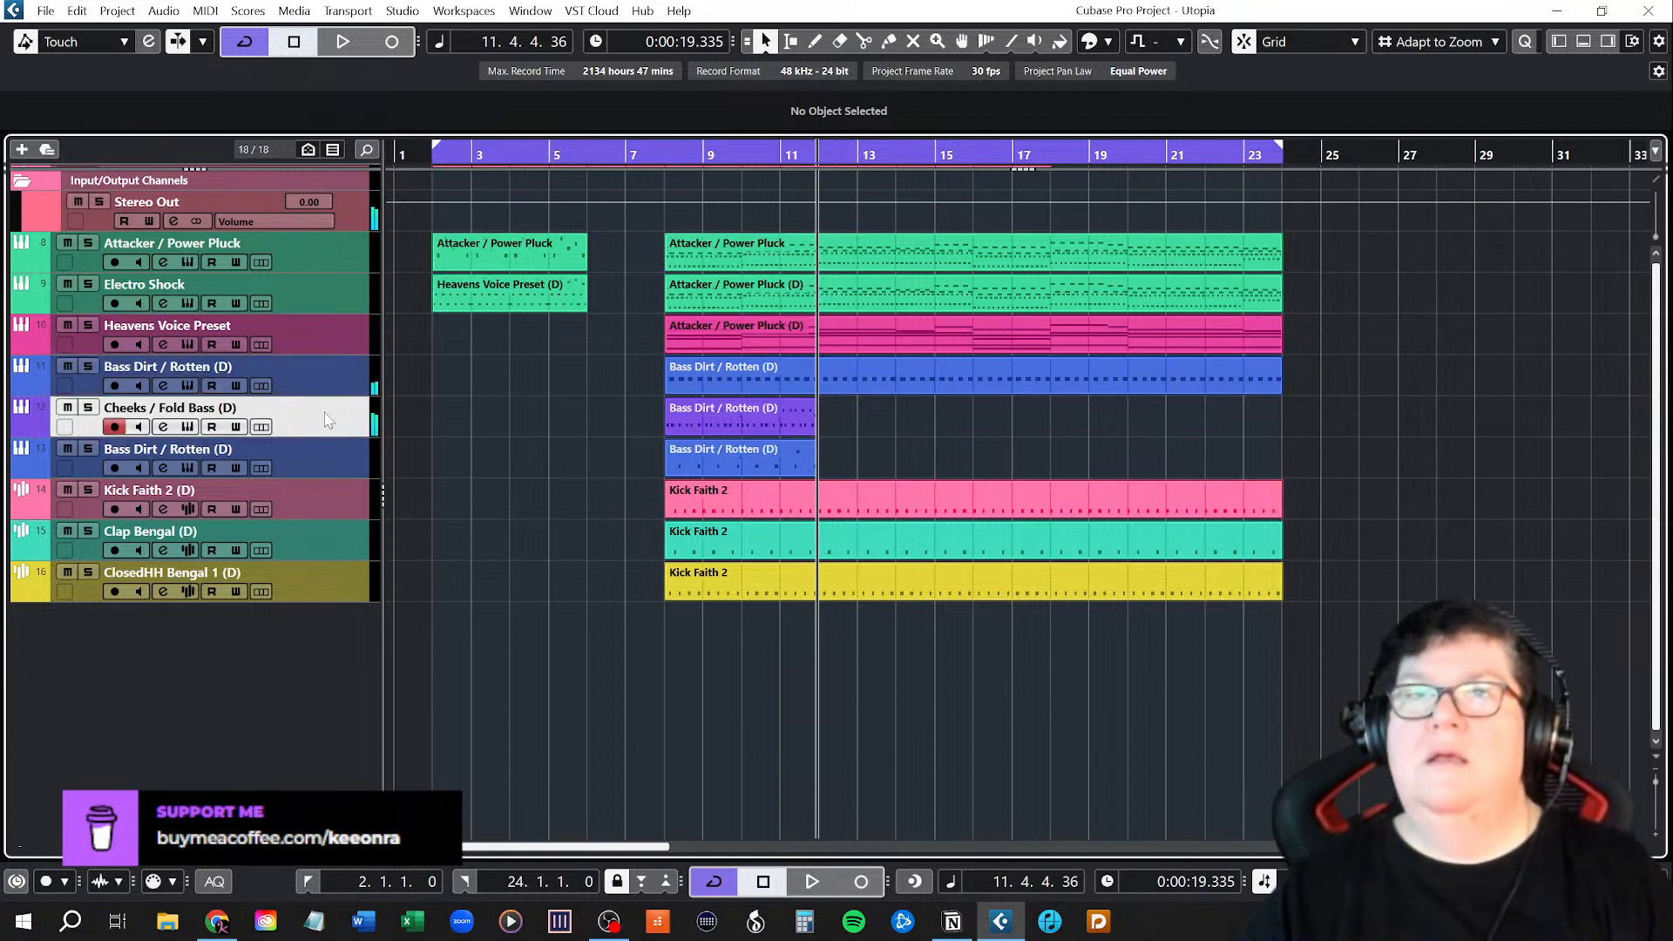
left_click(328, 466)
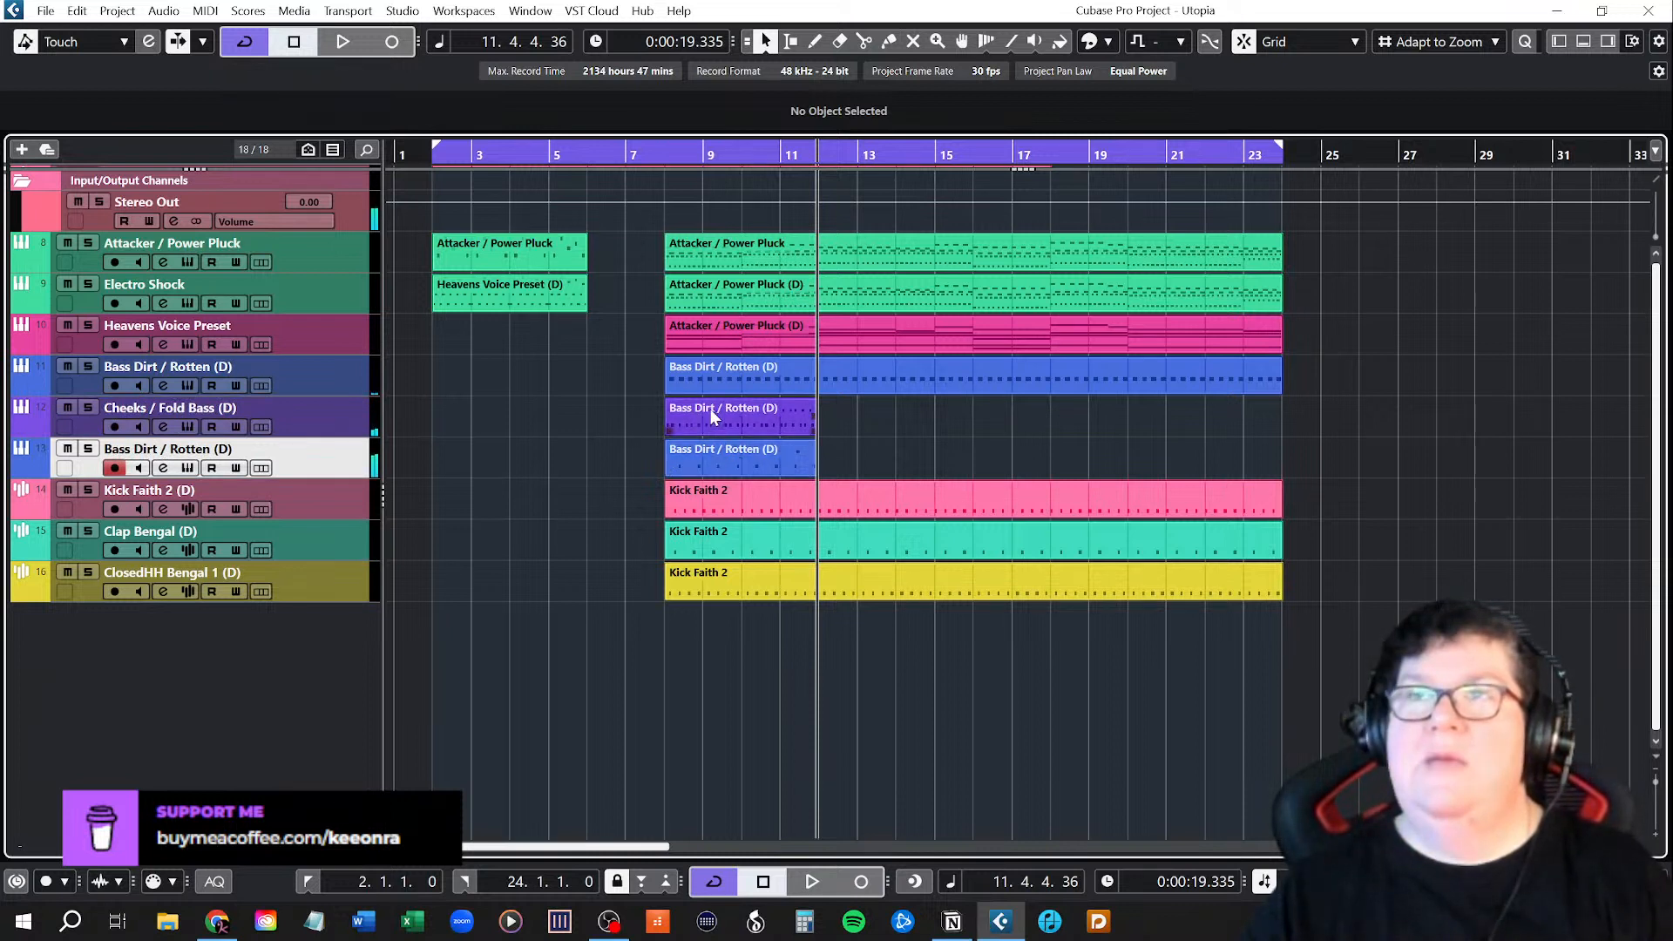
Solo the Cheeks / Fold Bass (D) track and audition it briefly from bar 8.
left_click(89, 409)
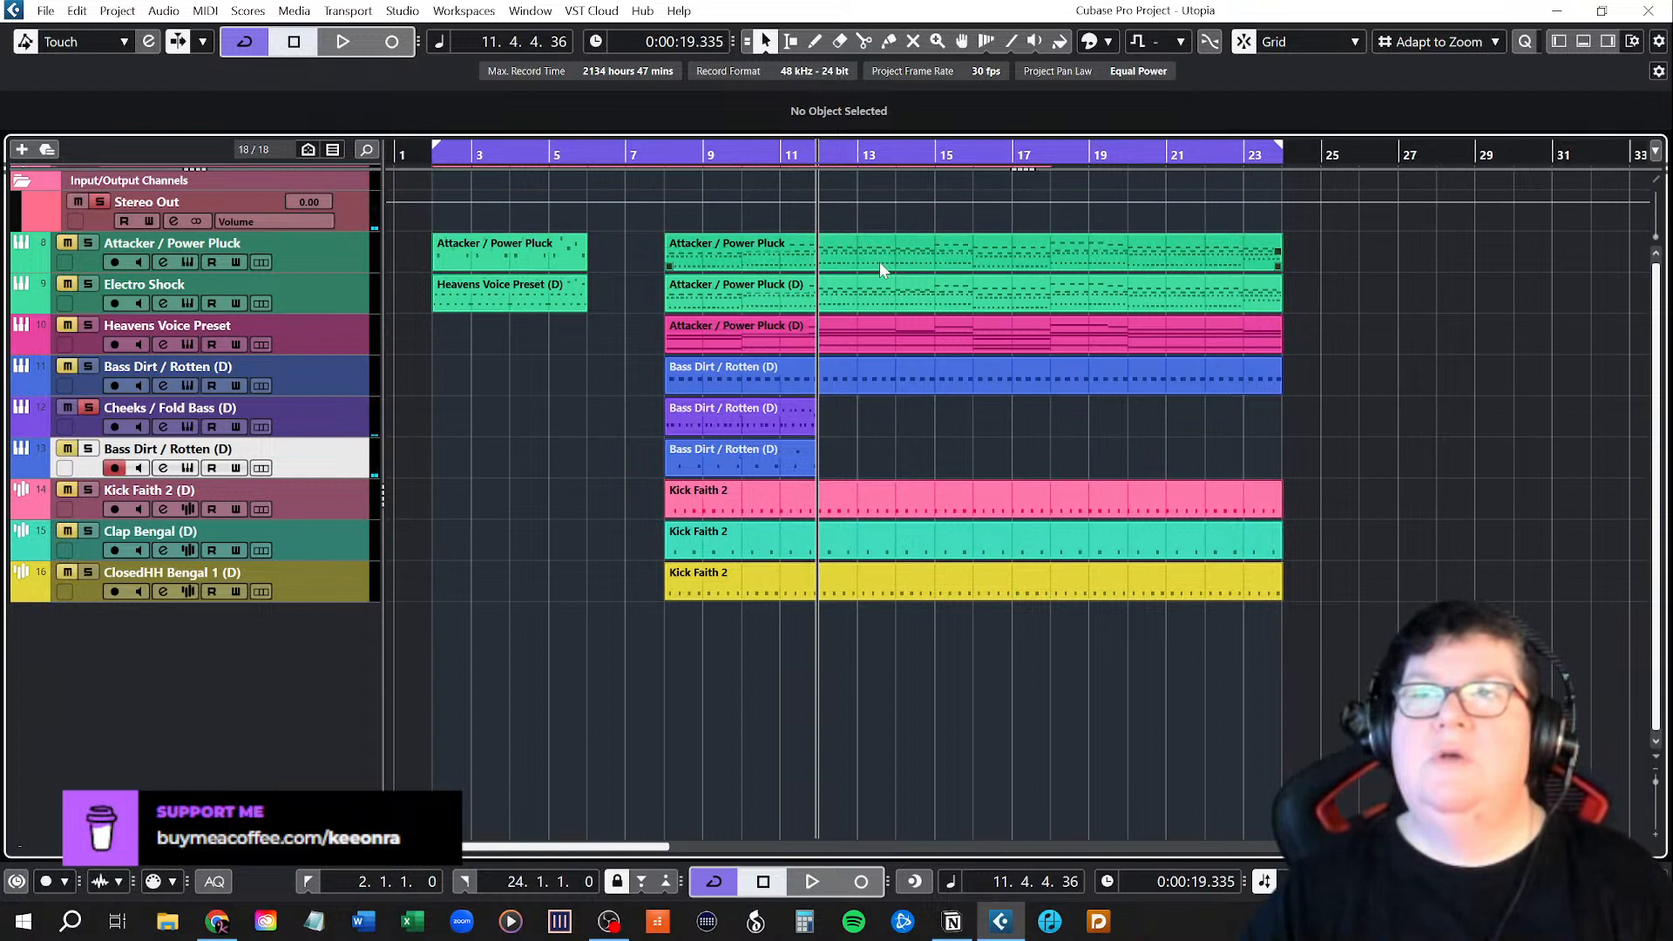
left_click(664, 154)
key("space")
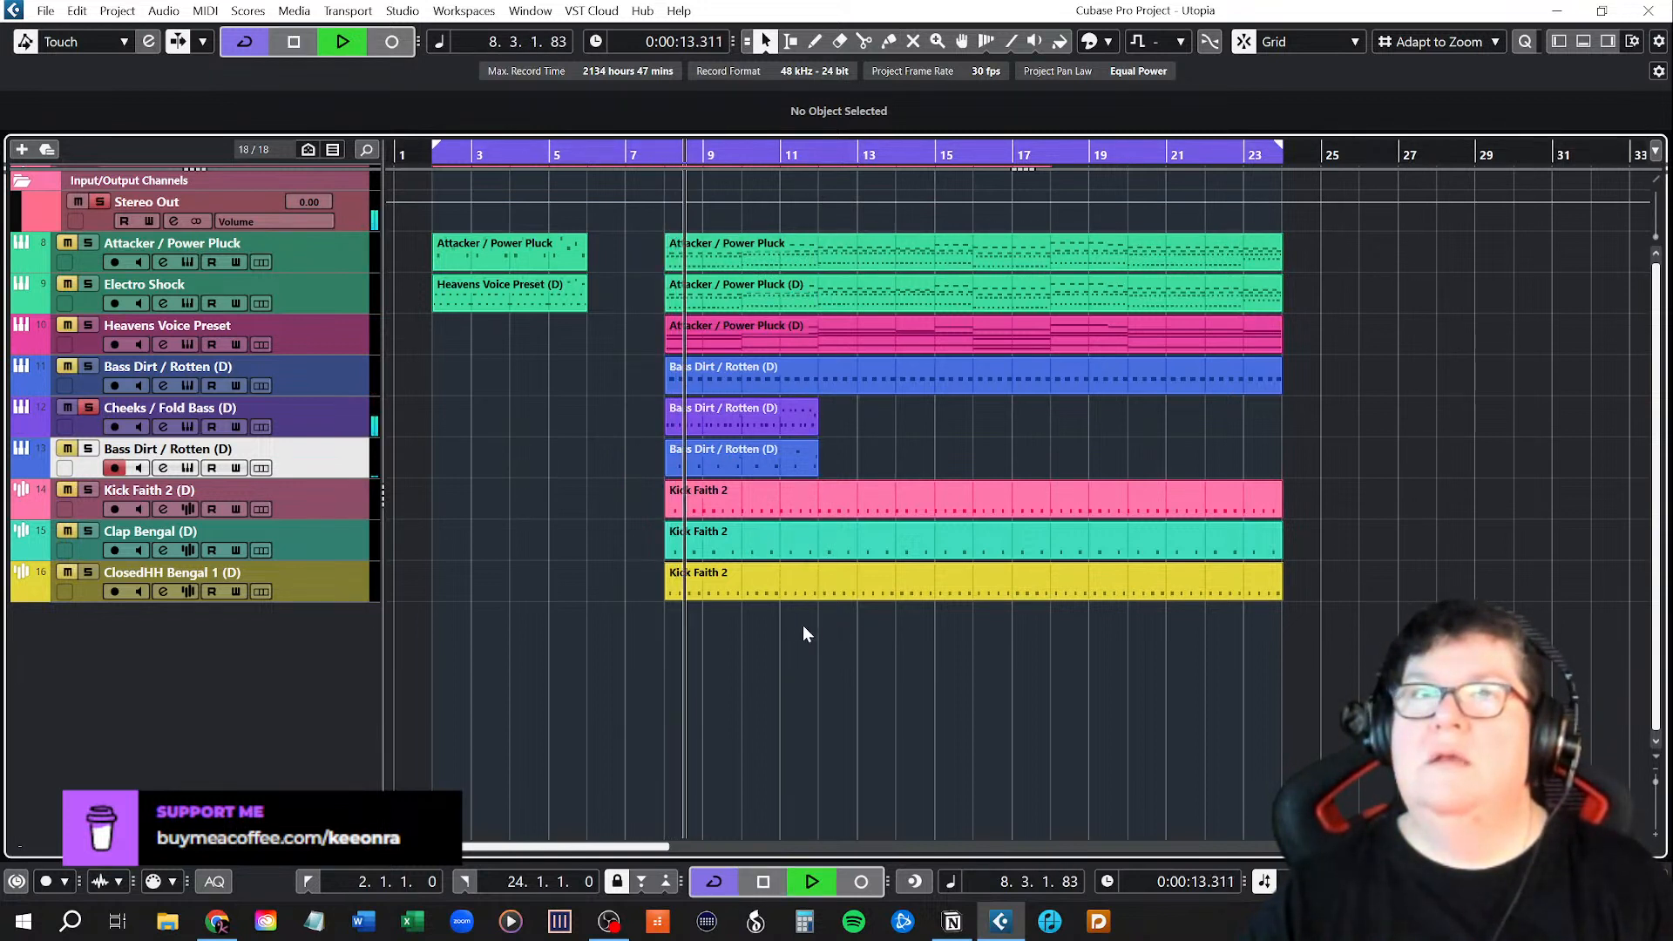
key("space")
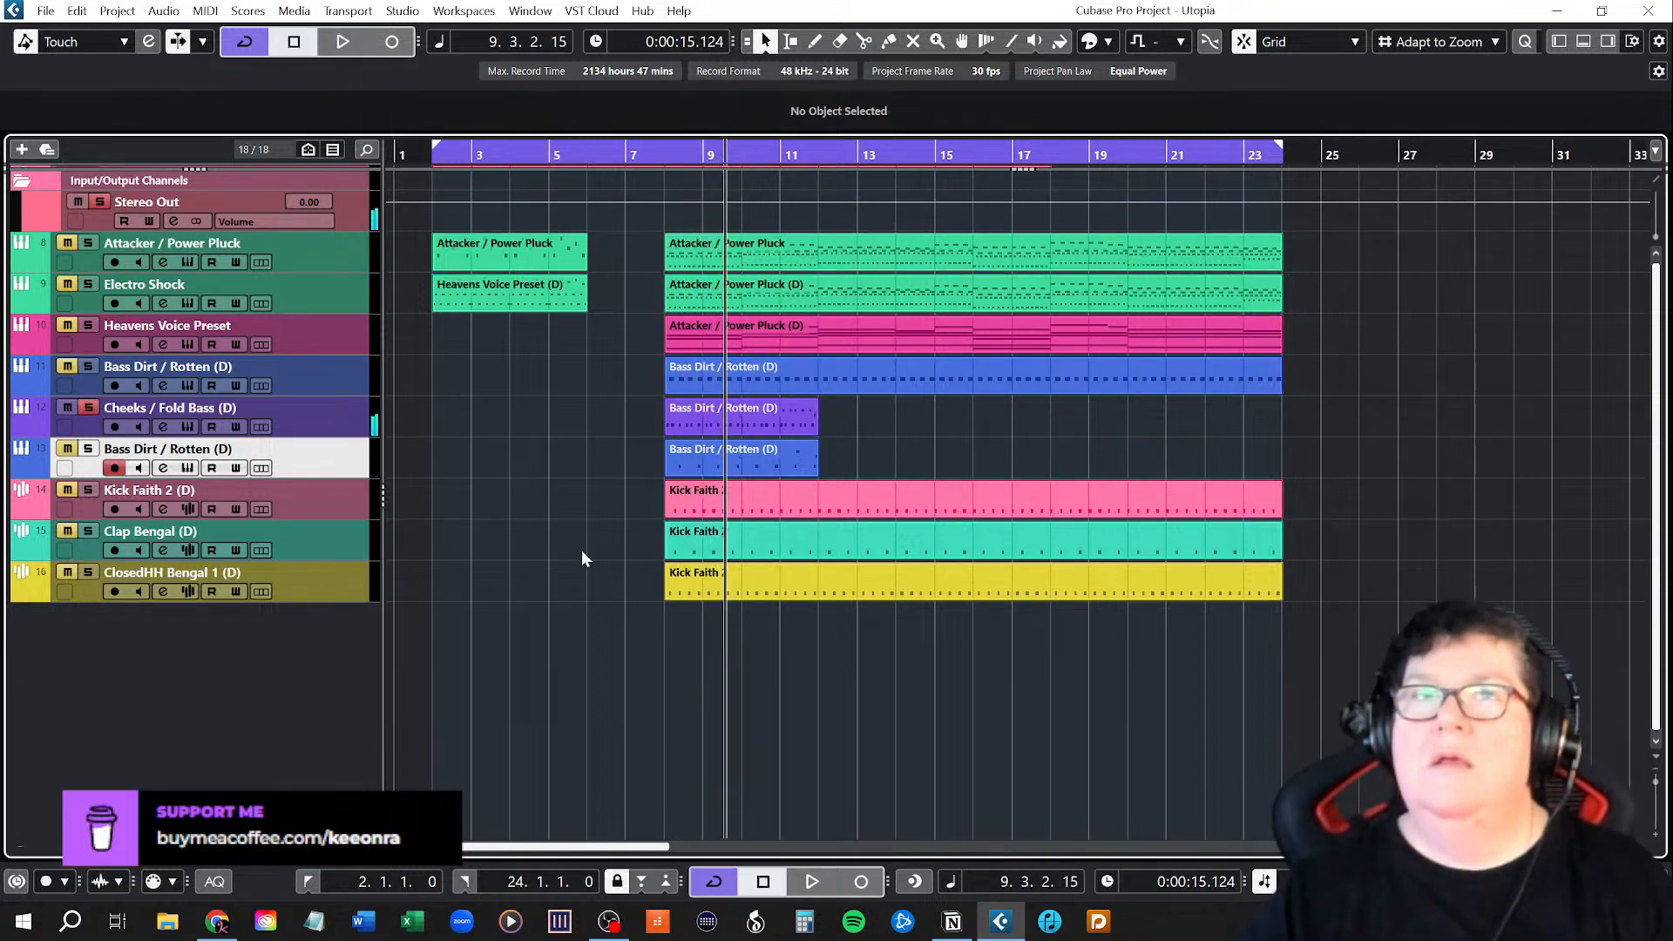
Audition the upper Bass Dirt / Rotten (D) and Cheeks / Fold Bass (D) tracks together, soloed, from bar 8.
left_click(669, 155)
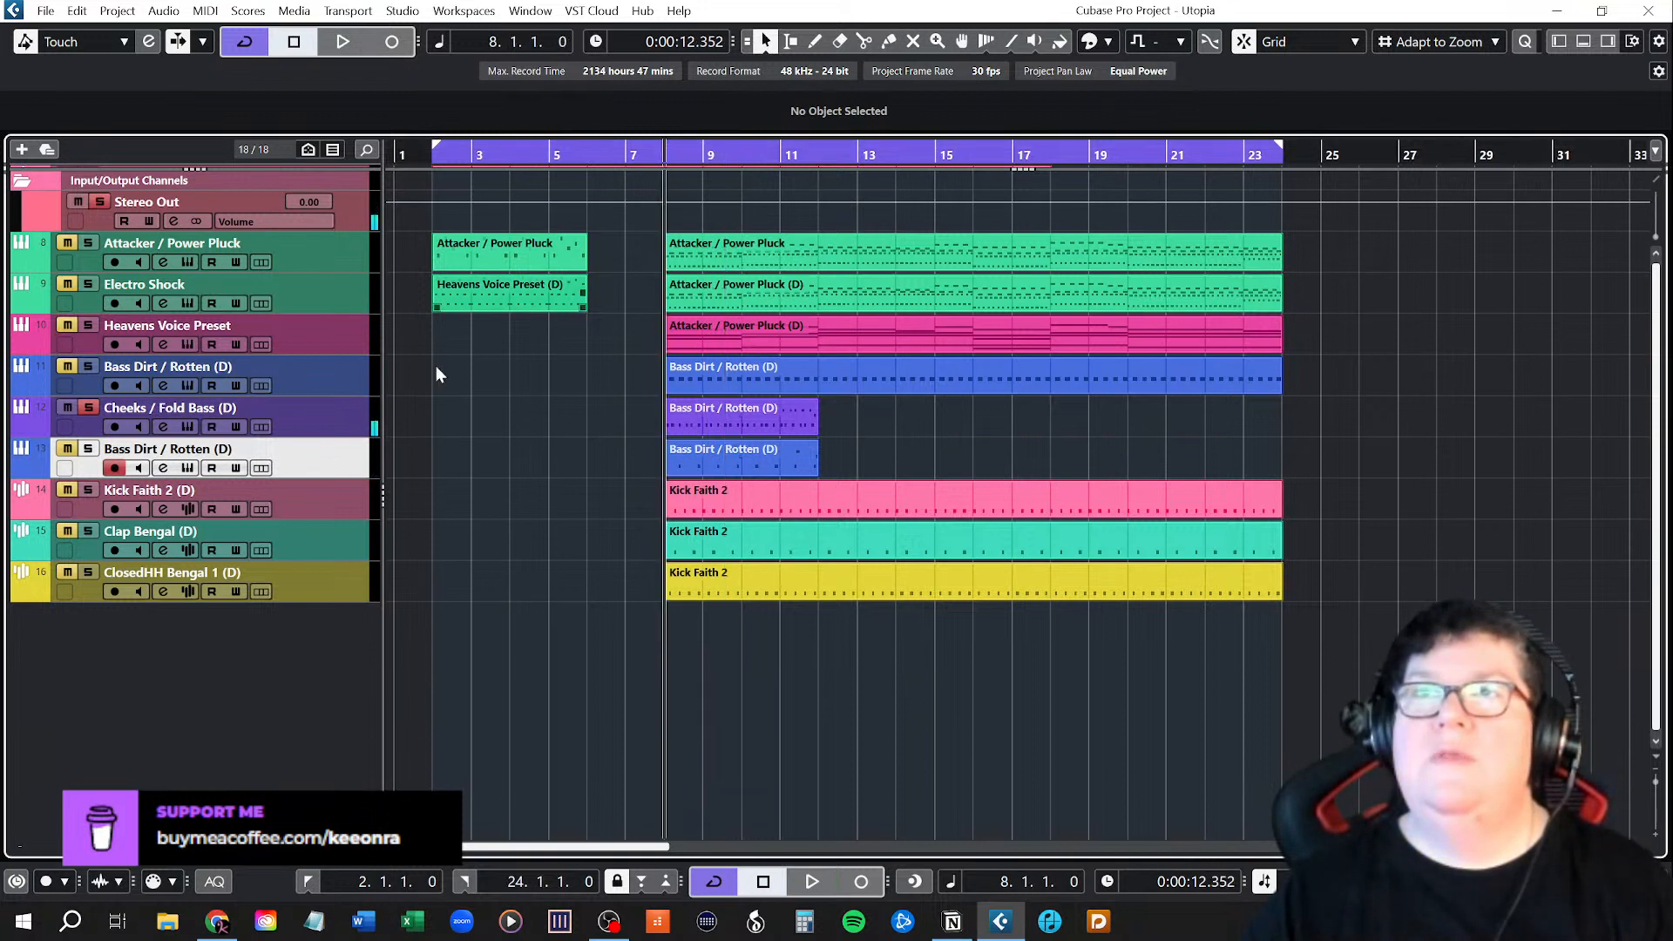
key("space")
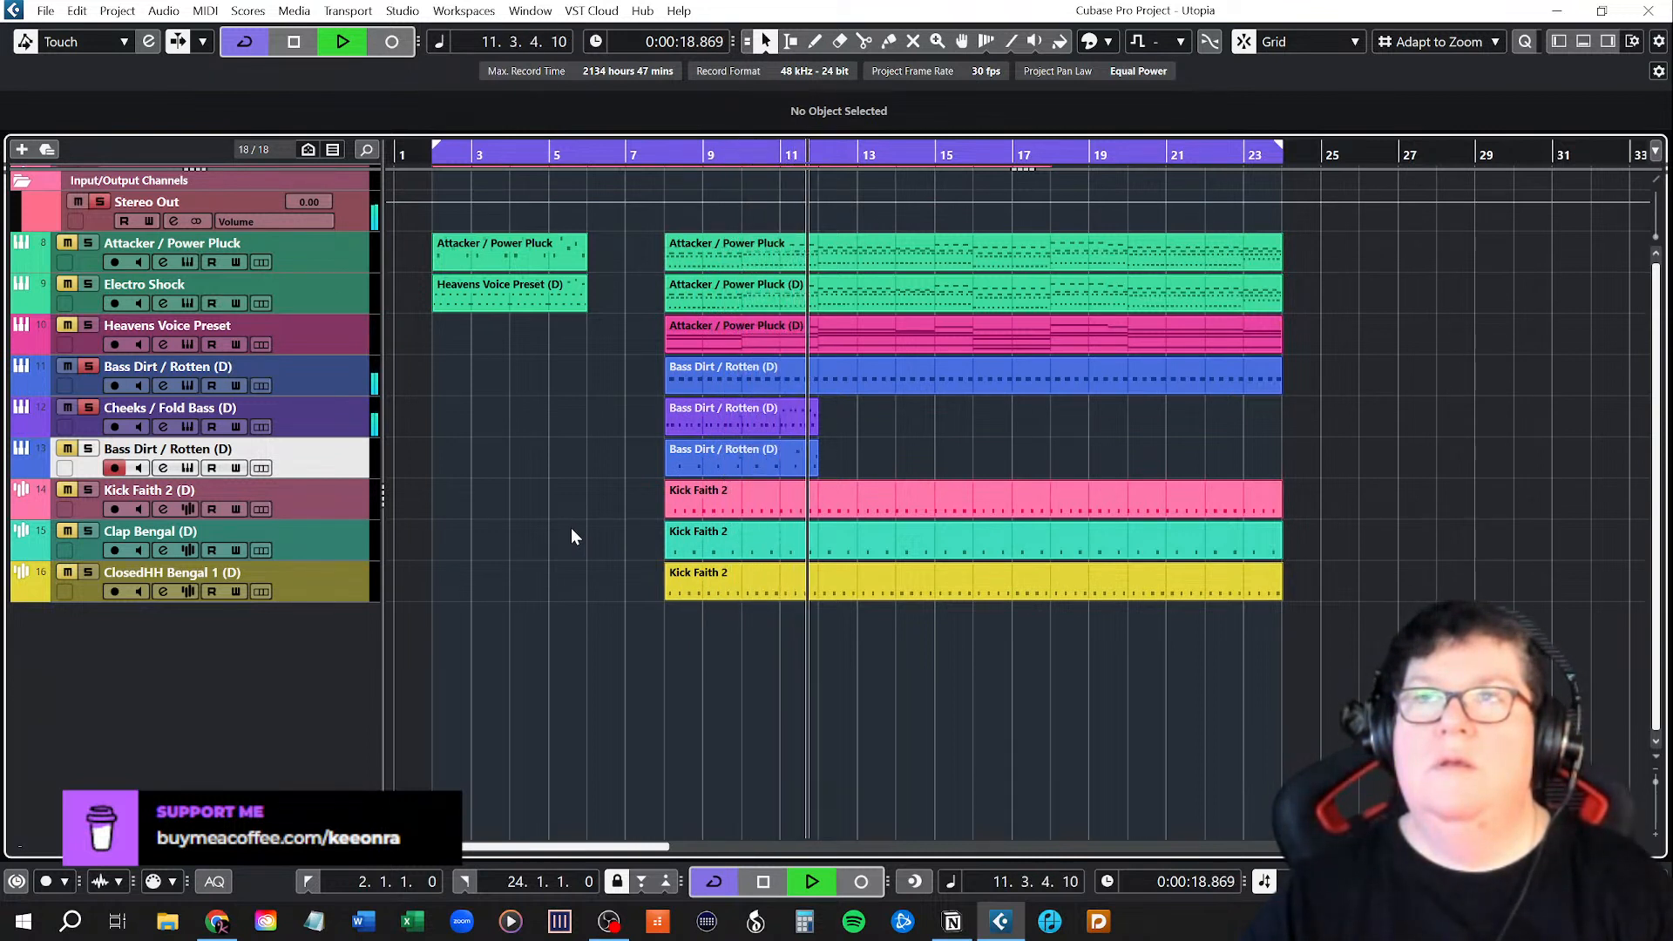
key("space")
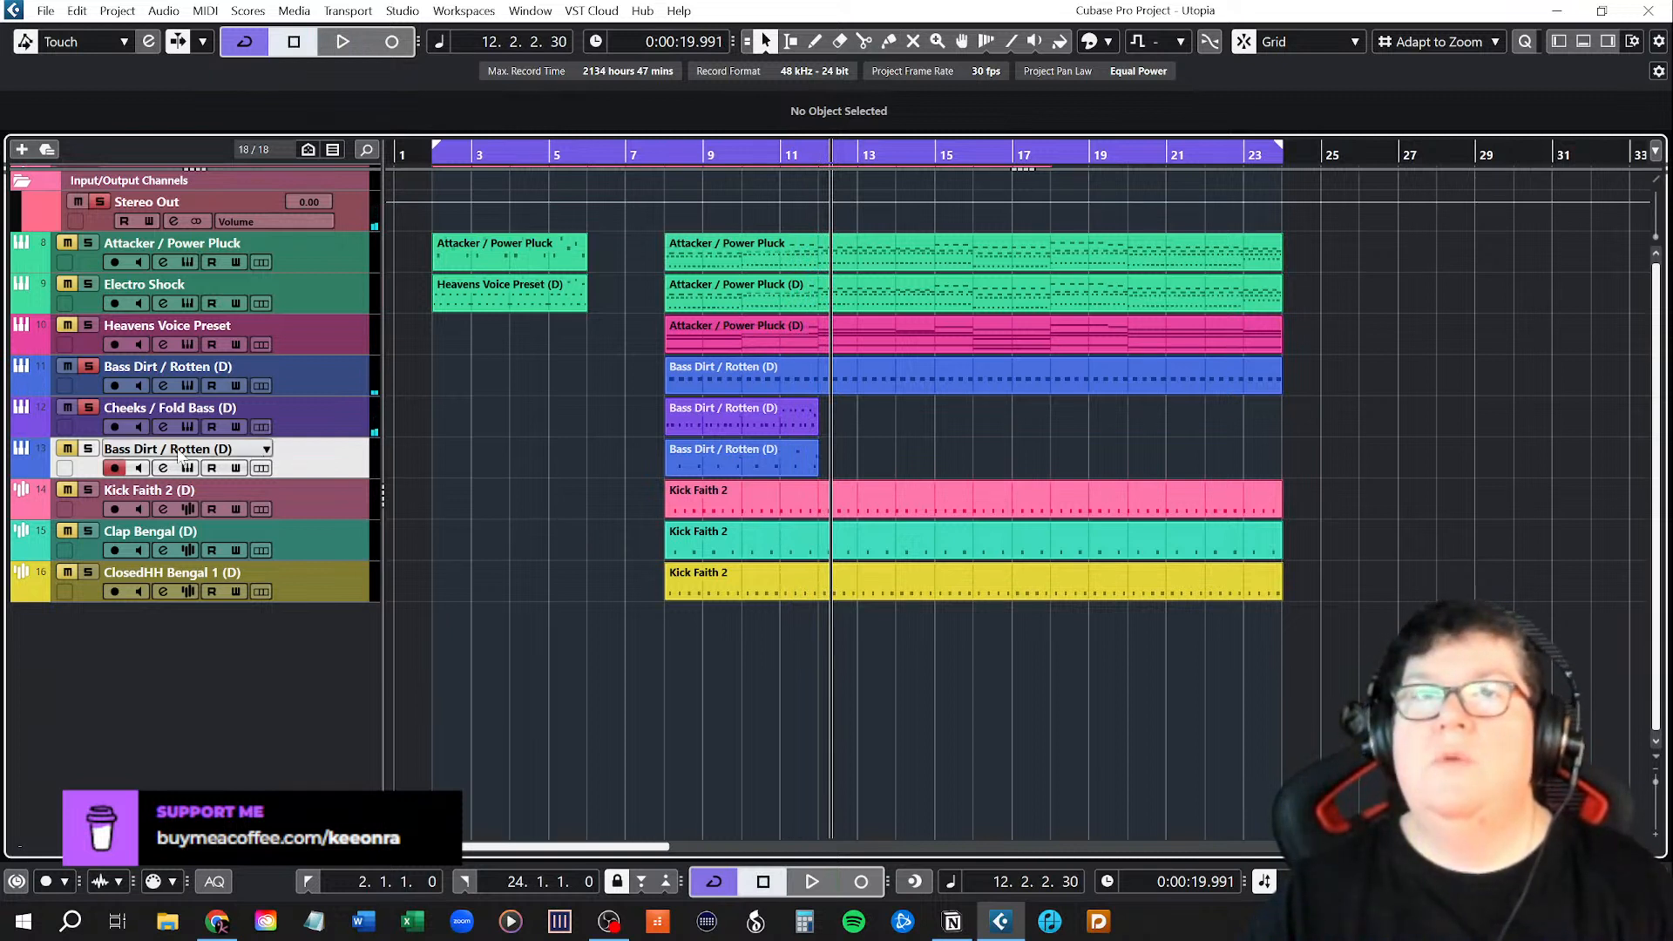
Add the lower Bass Dirt / Rotten (D) track to the solo and audition the three bass tracks from bar 8.
left_click(88, 449)
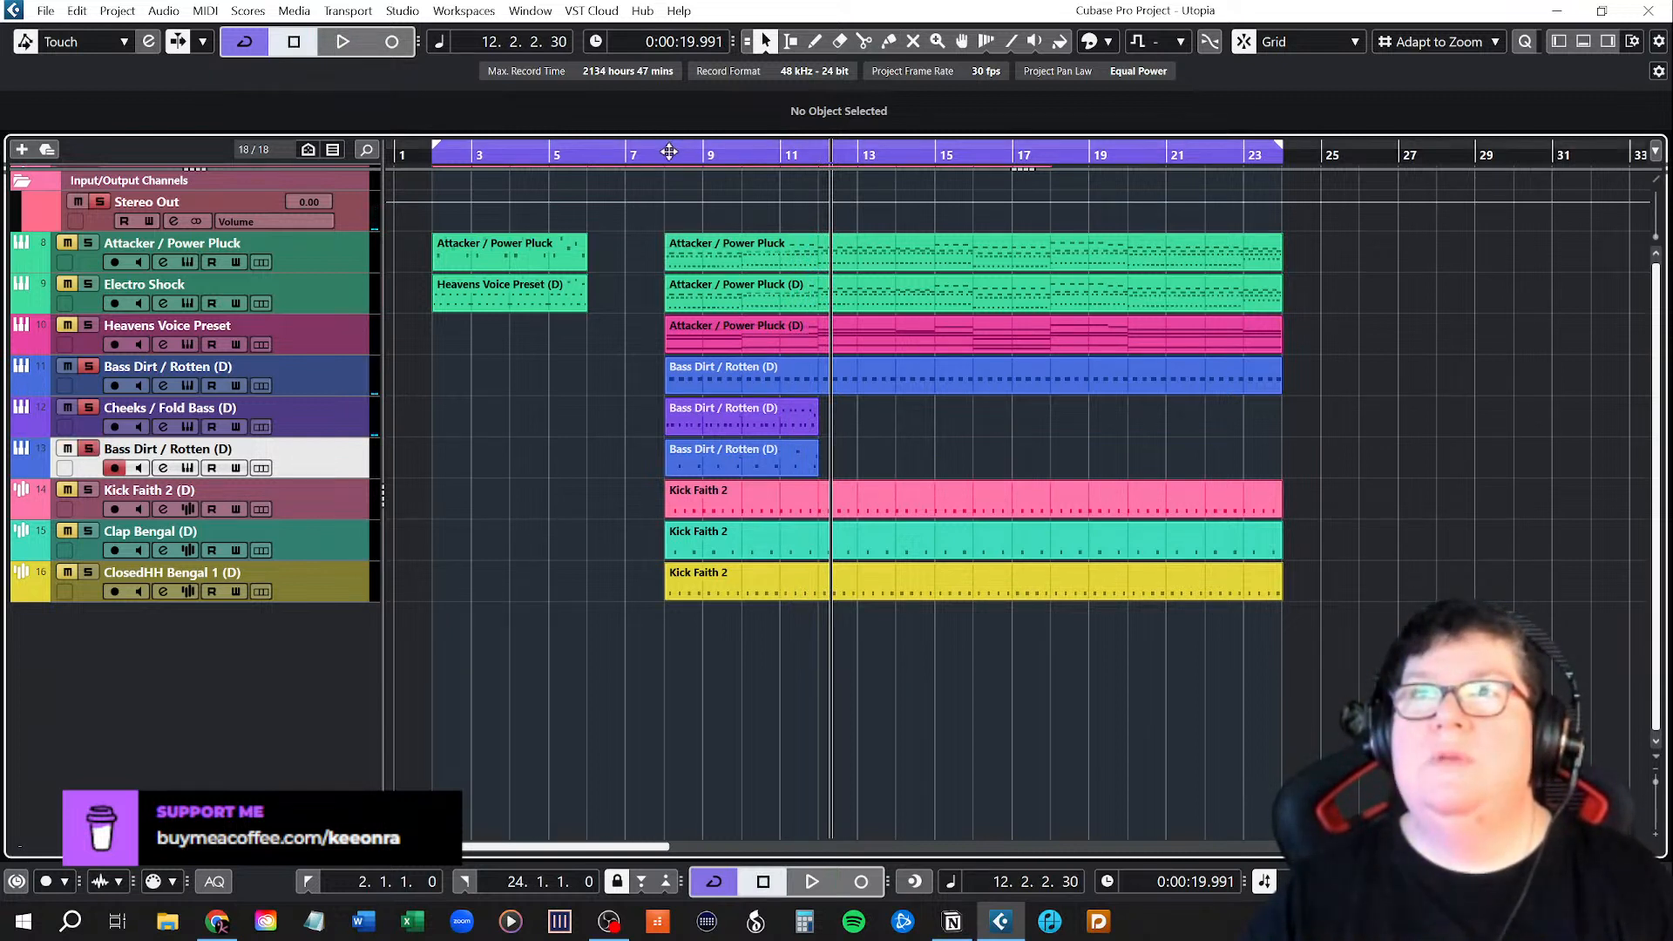
left_click(666, 157)
key("space")
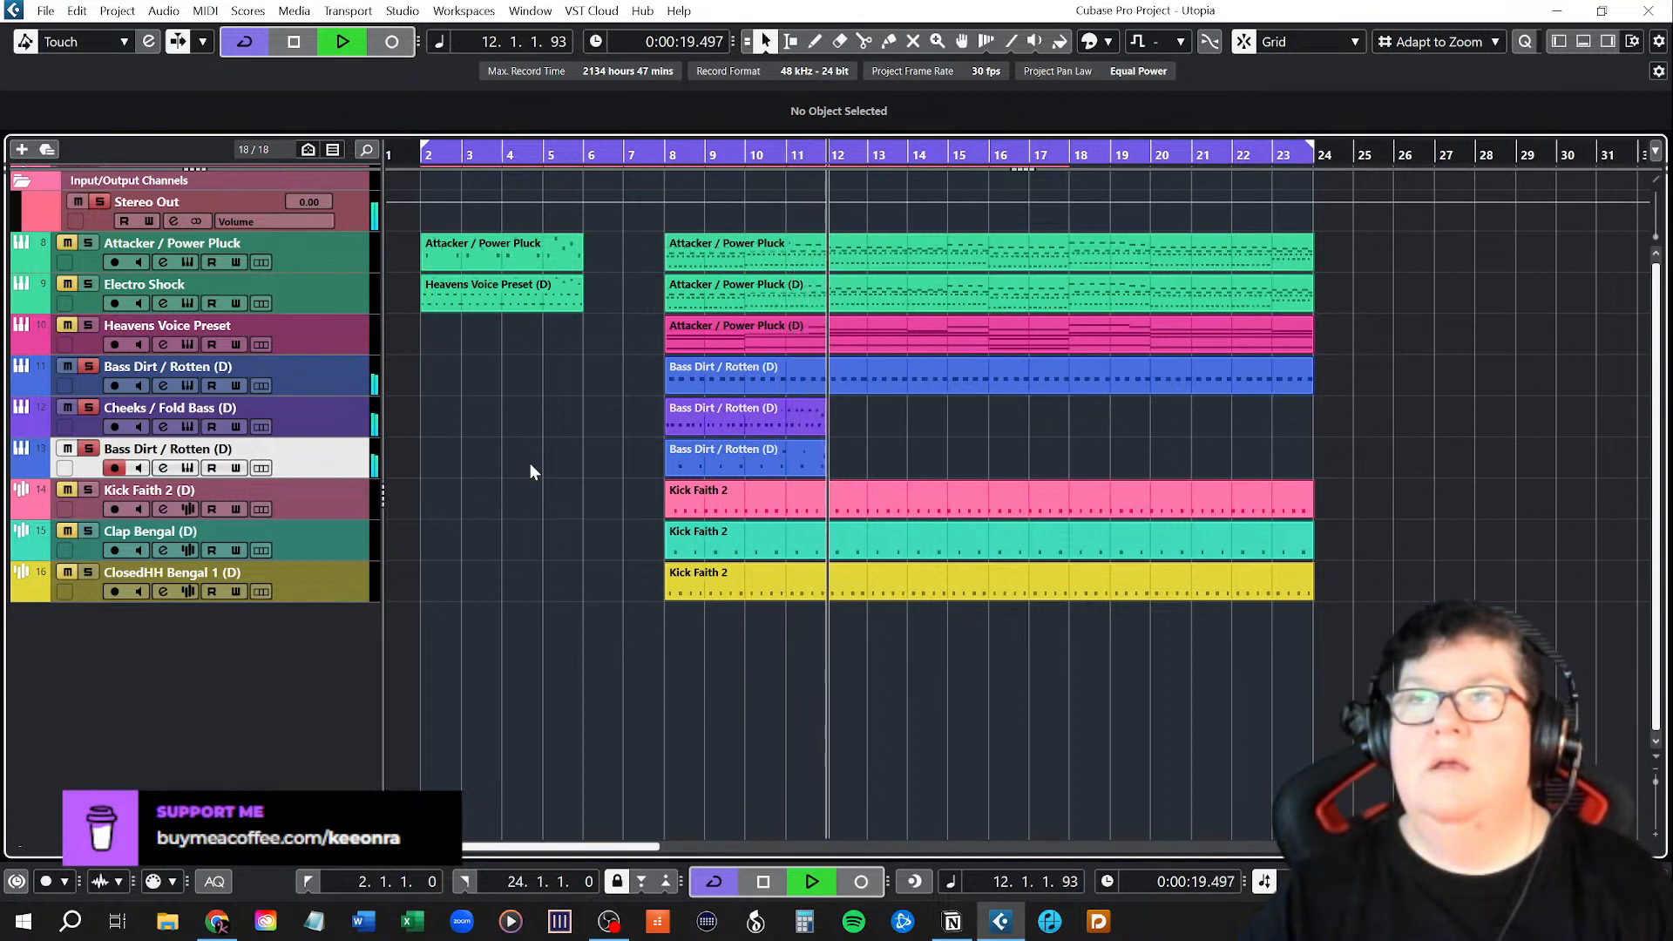
key("space")
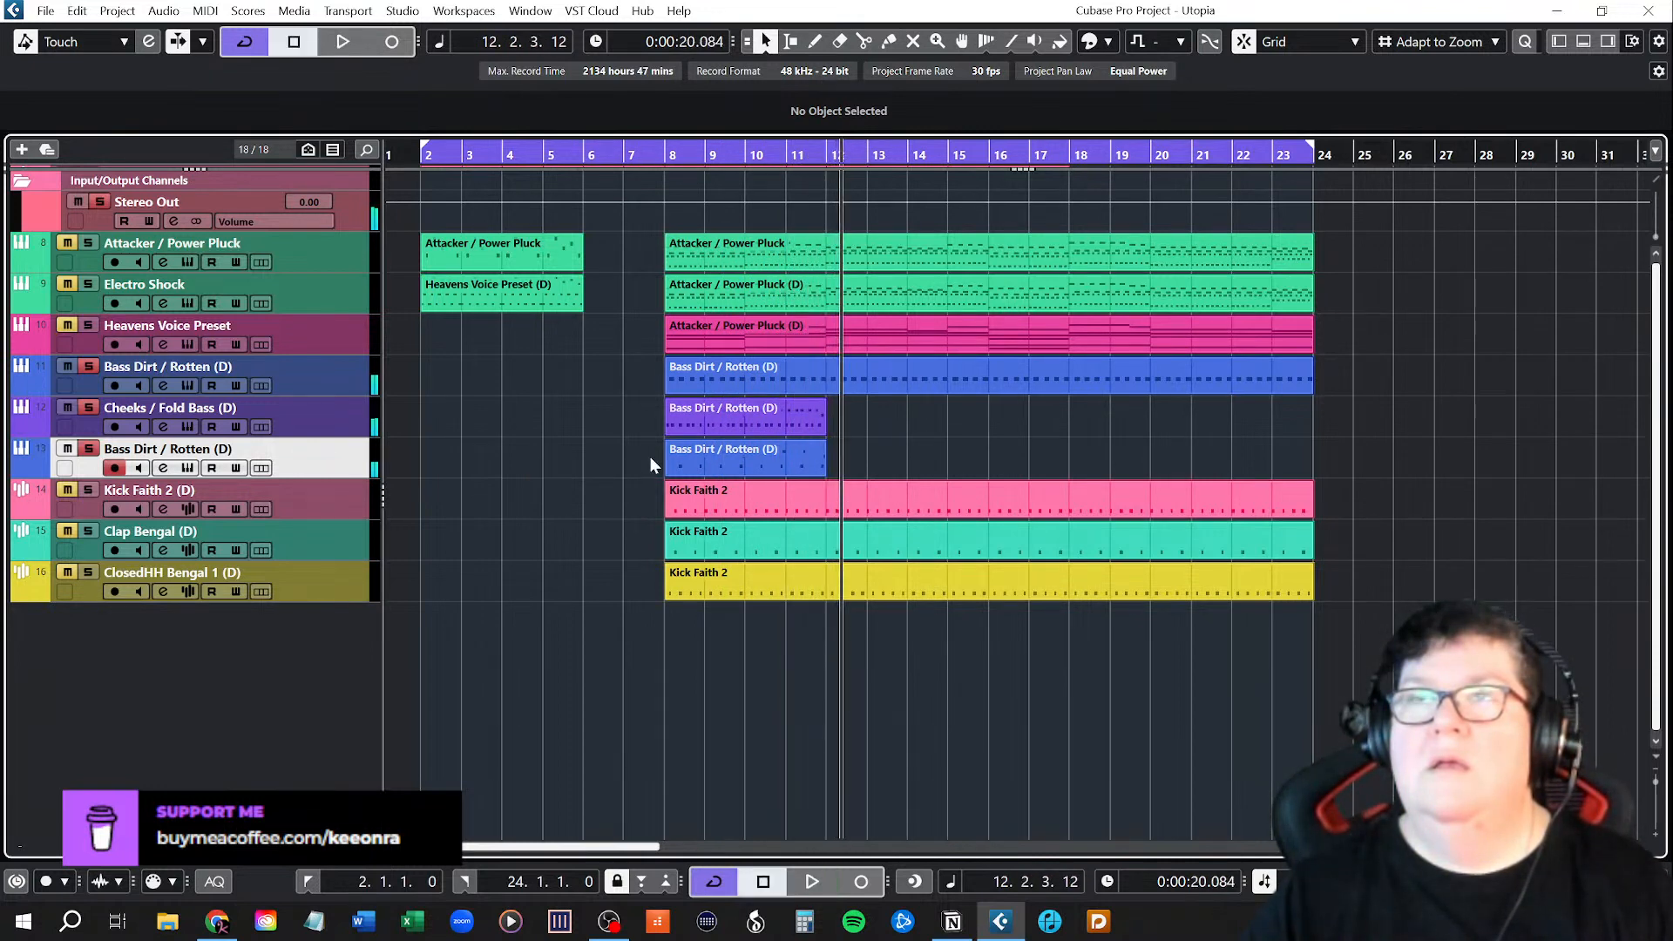
Compare the notes of the Cheeks / Fold Bass (D) part with those of the short Bass Dirt / Rotten (D) part in the Key Editor.
double_click(725, 422)
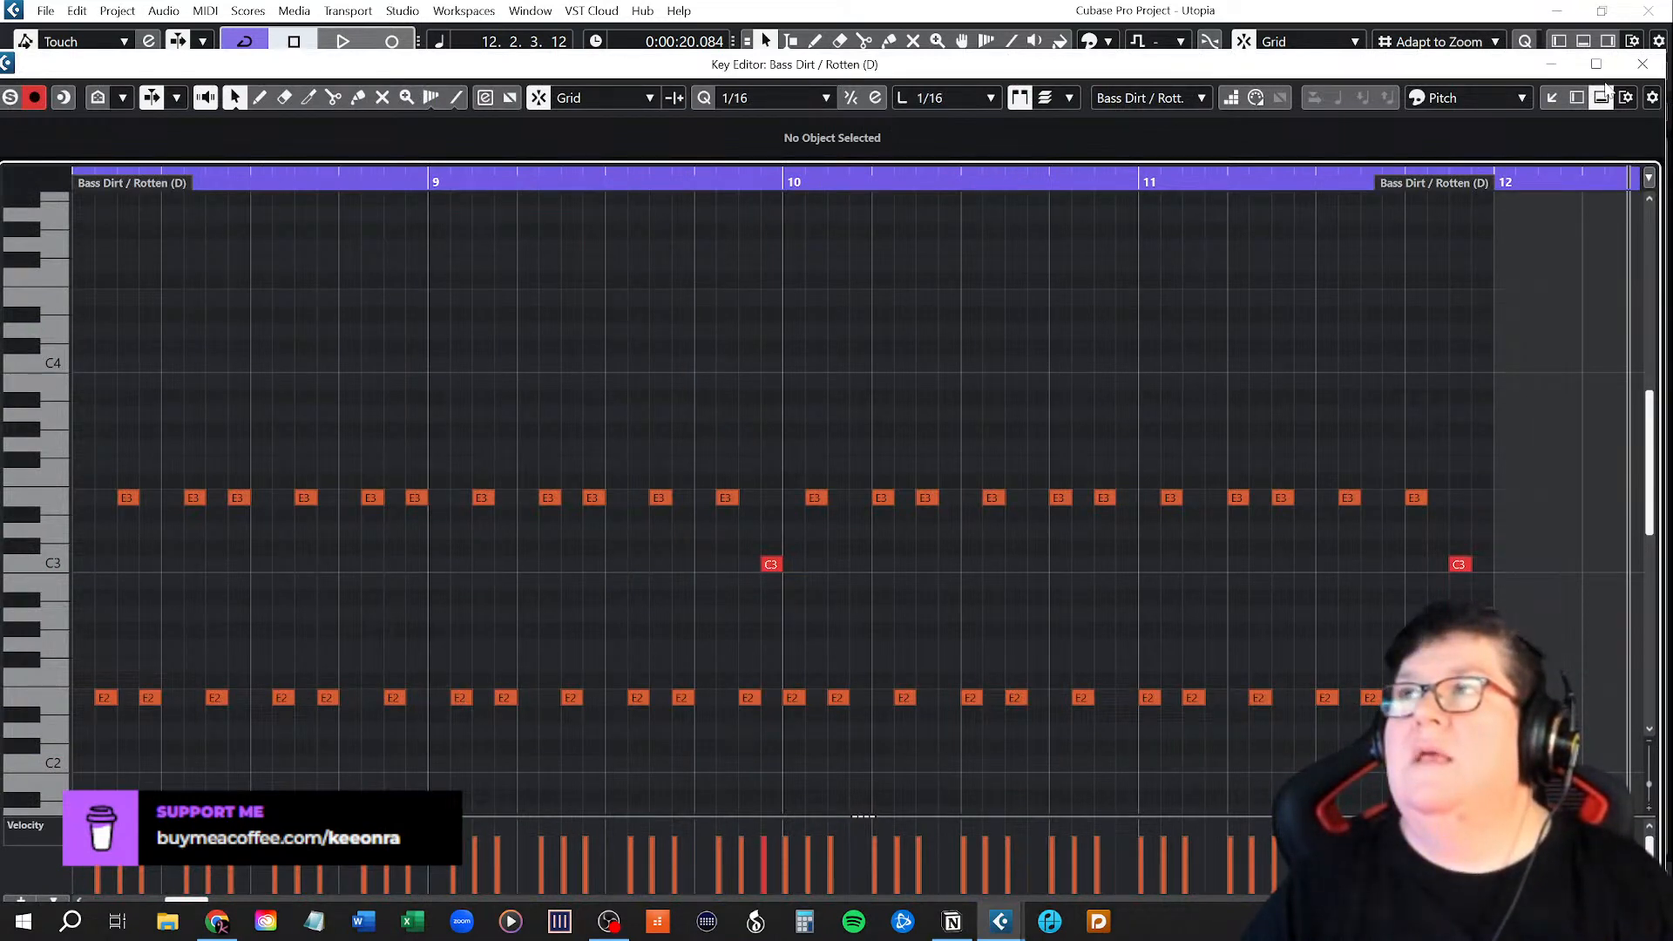
left_click(1550, 65)
left_click(773, 458)
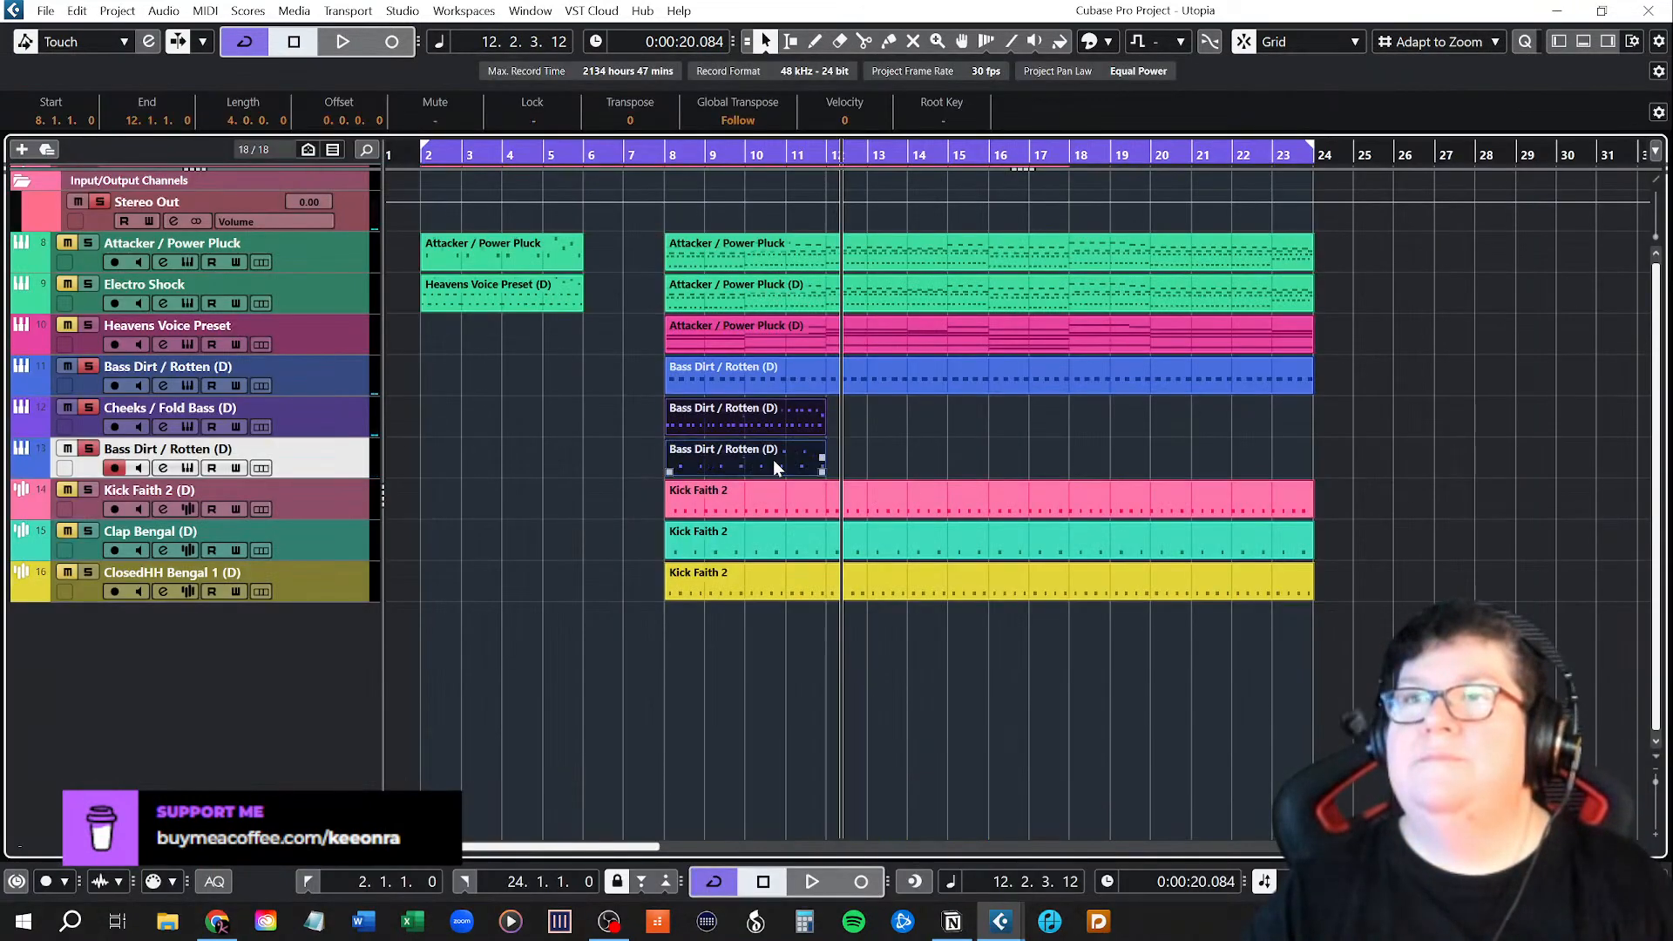
mouse_move(1001, 921)
left_click(1084, 872)
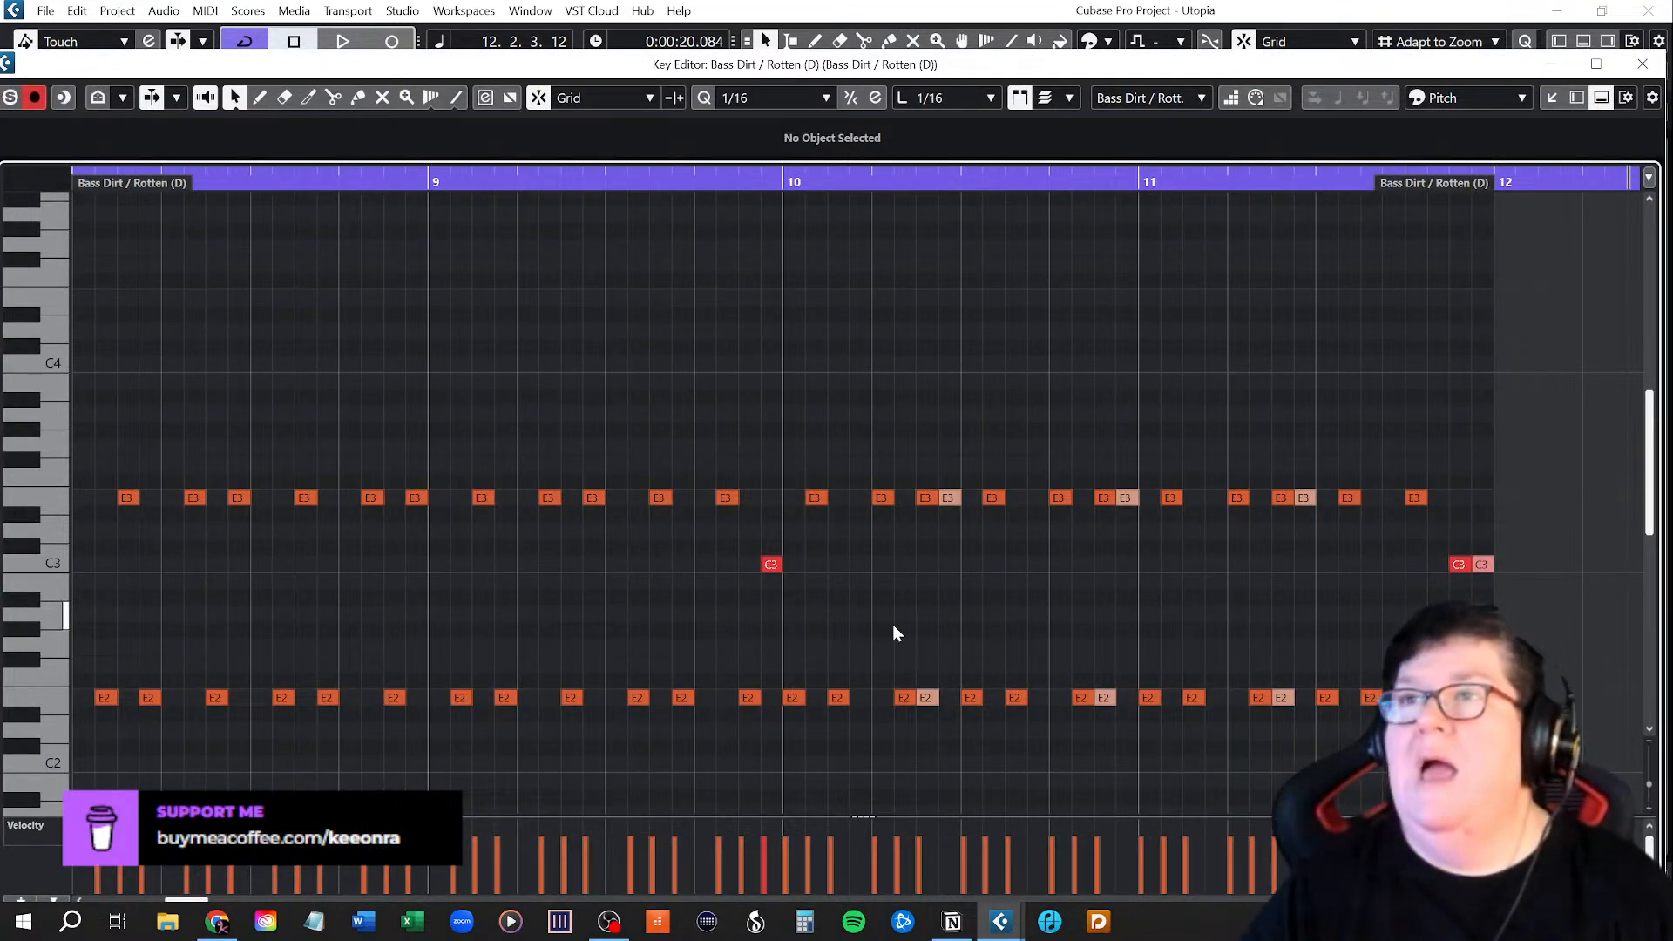
scroll(893, 624, "down", 3)
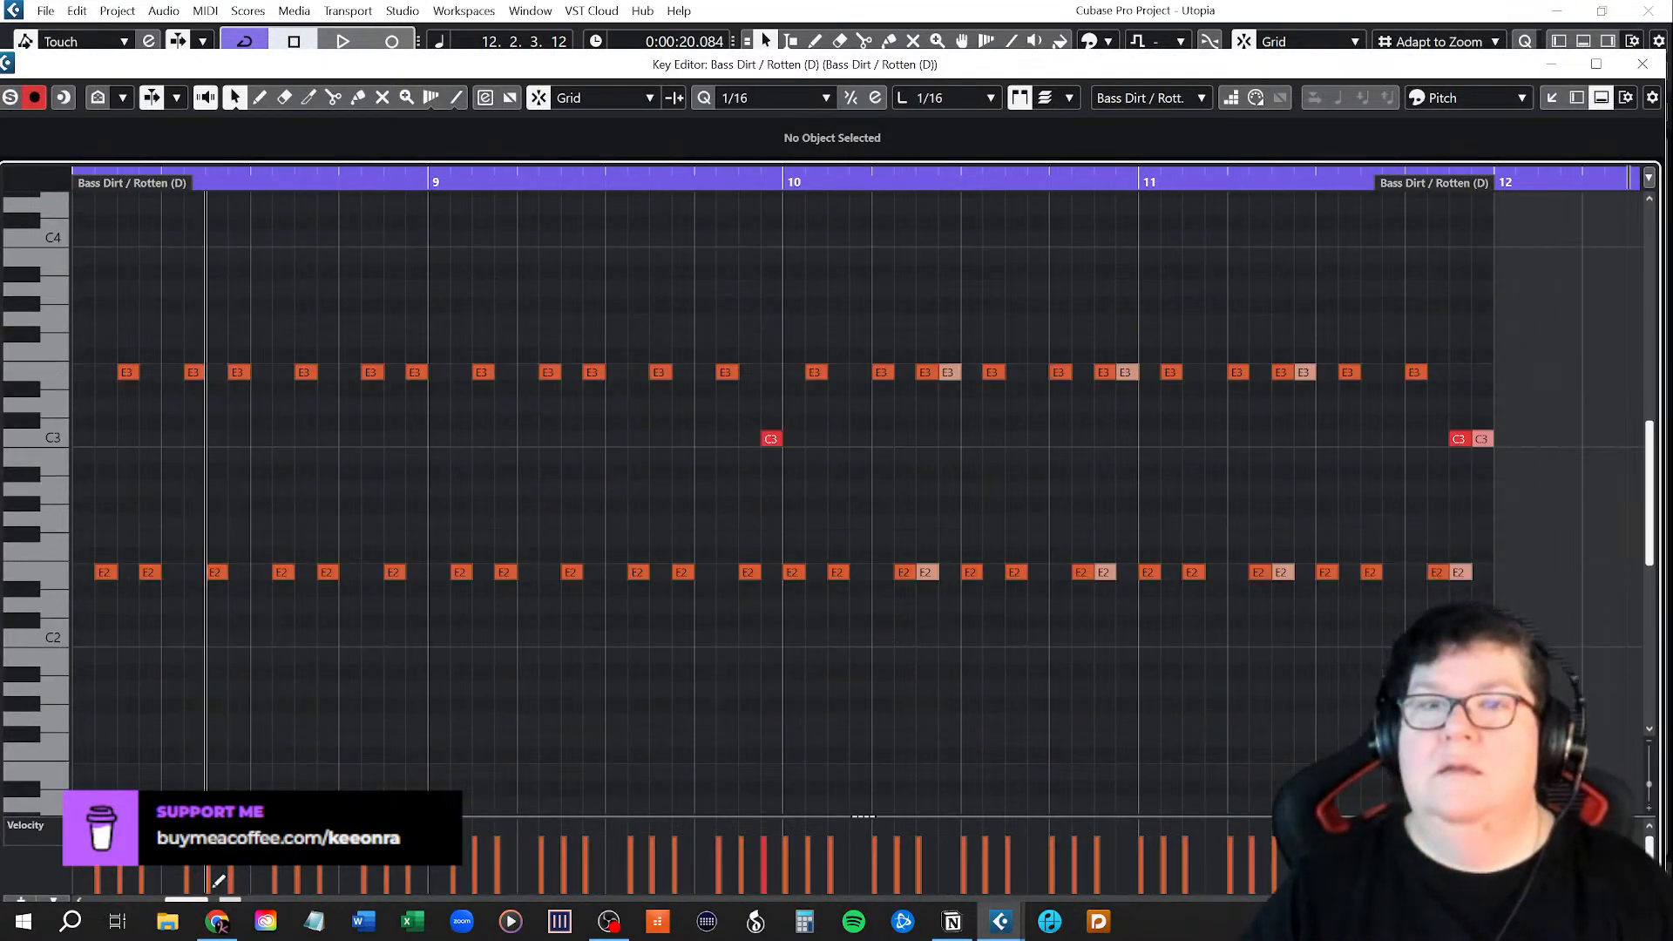
left_click_drag(201, 900, 202, 900)
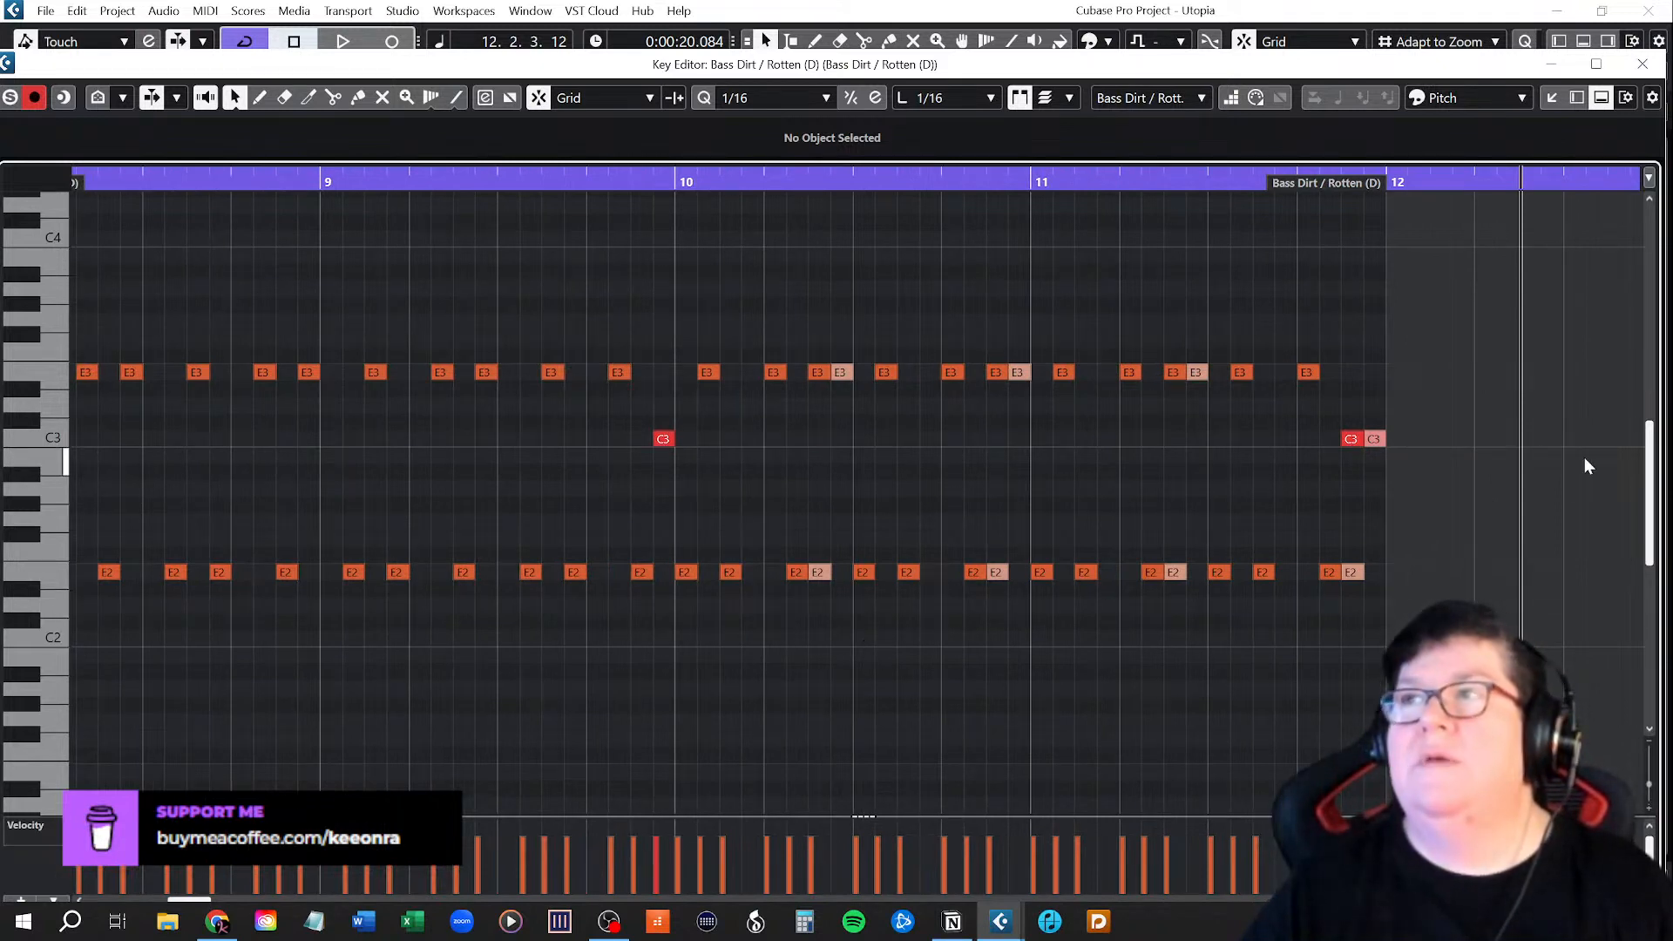
left_click(1660, 69)
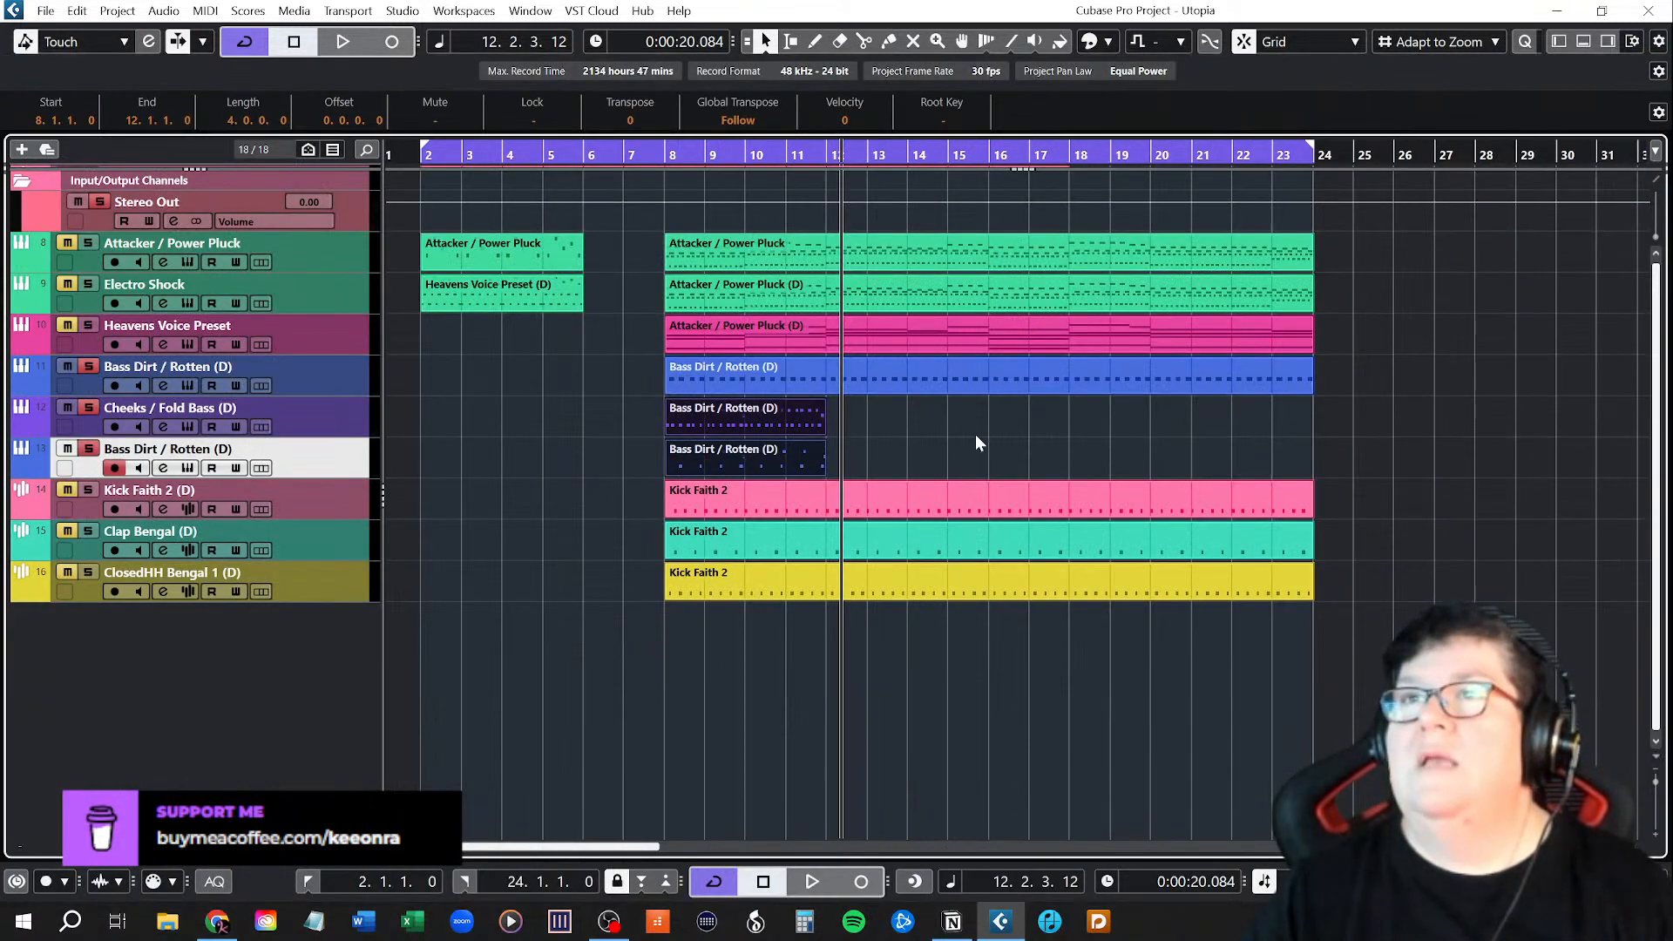
Shift all notes from bar 10 onward in the Cheeks / Fold Bass (D) part one sixteenth later and close the Key Editor.
double_click(746, 422)
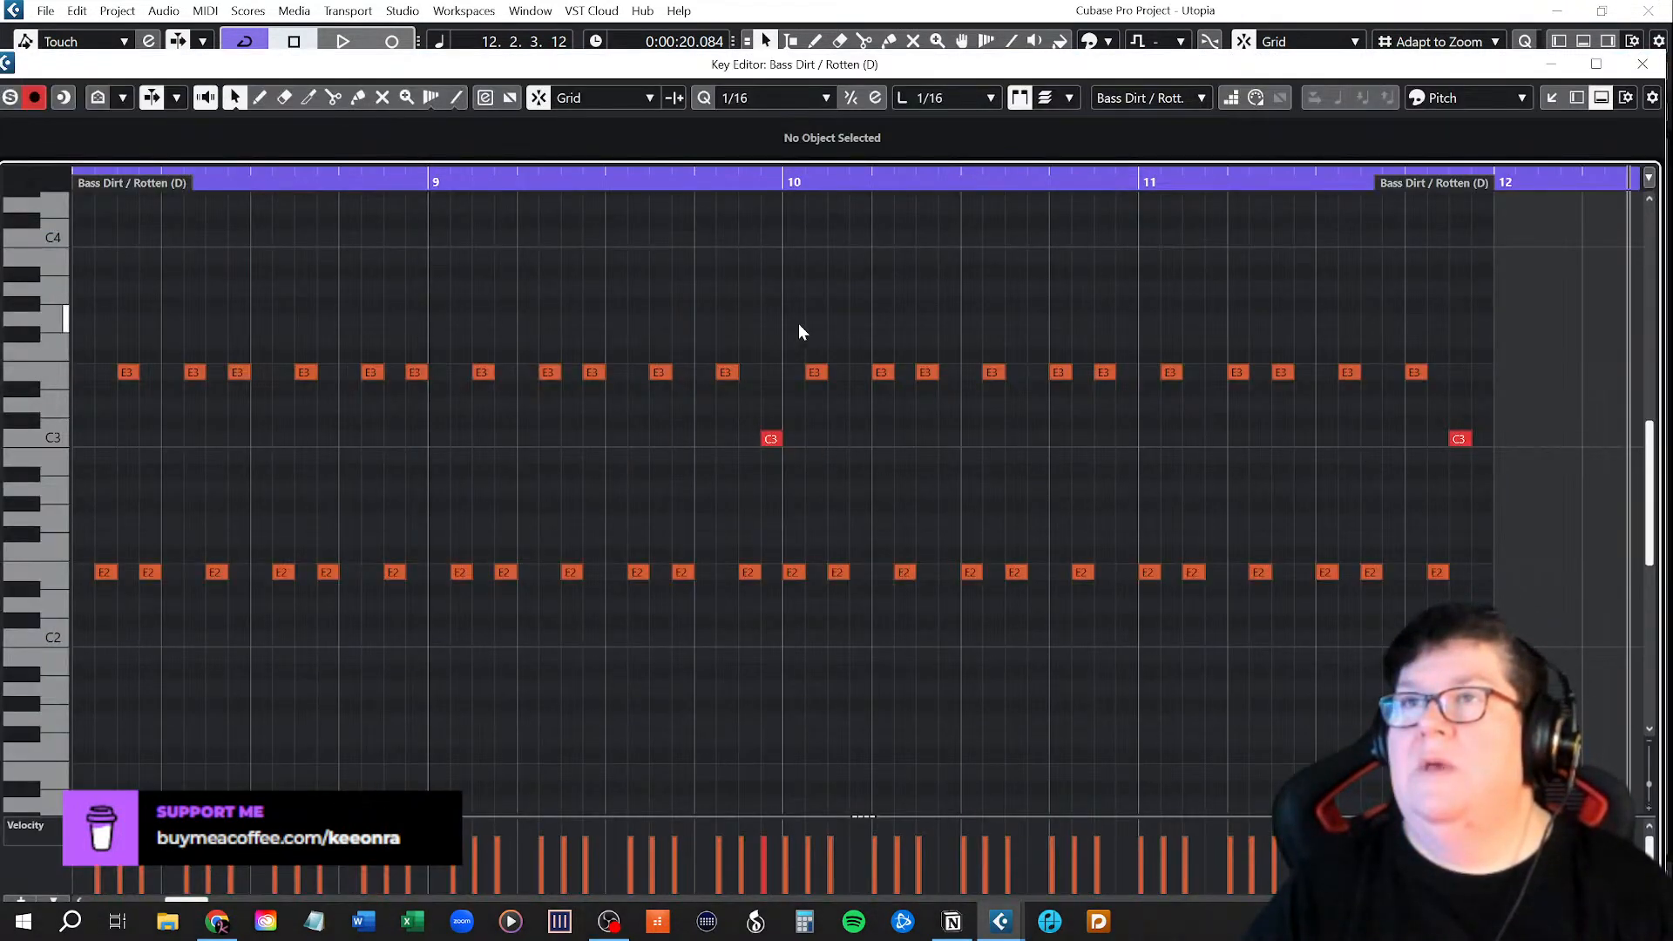
left_click_drag(795, 324, 1482, 619)
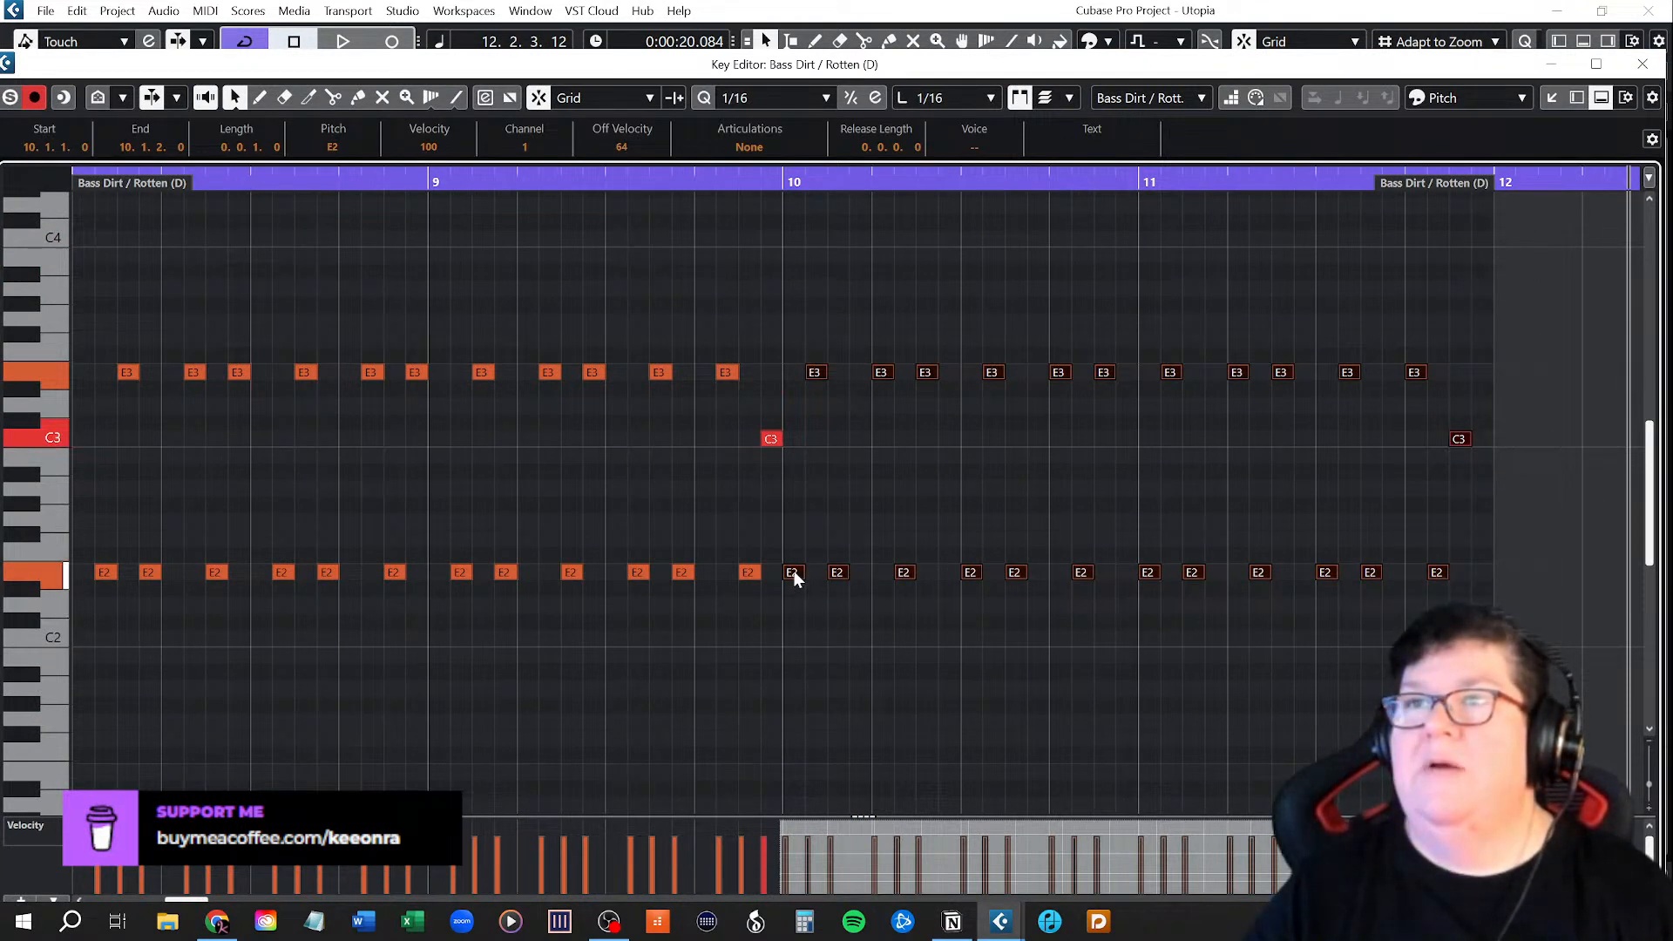
left_click_drag(798, 571, 811, 569)
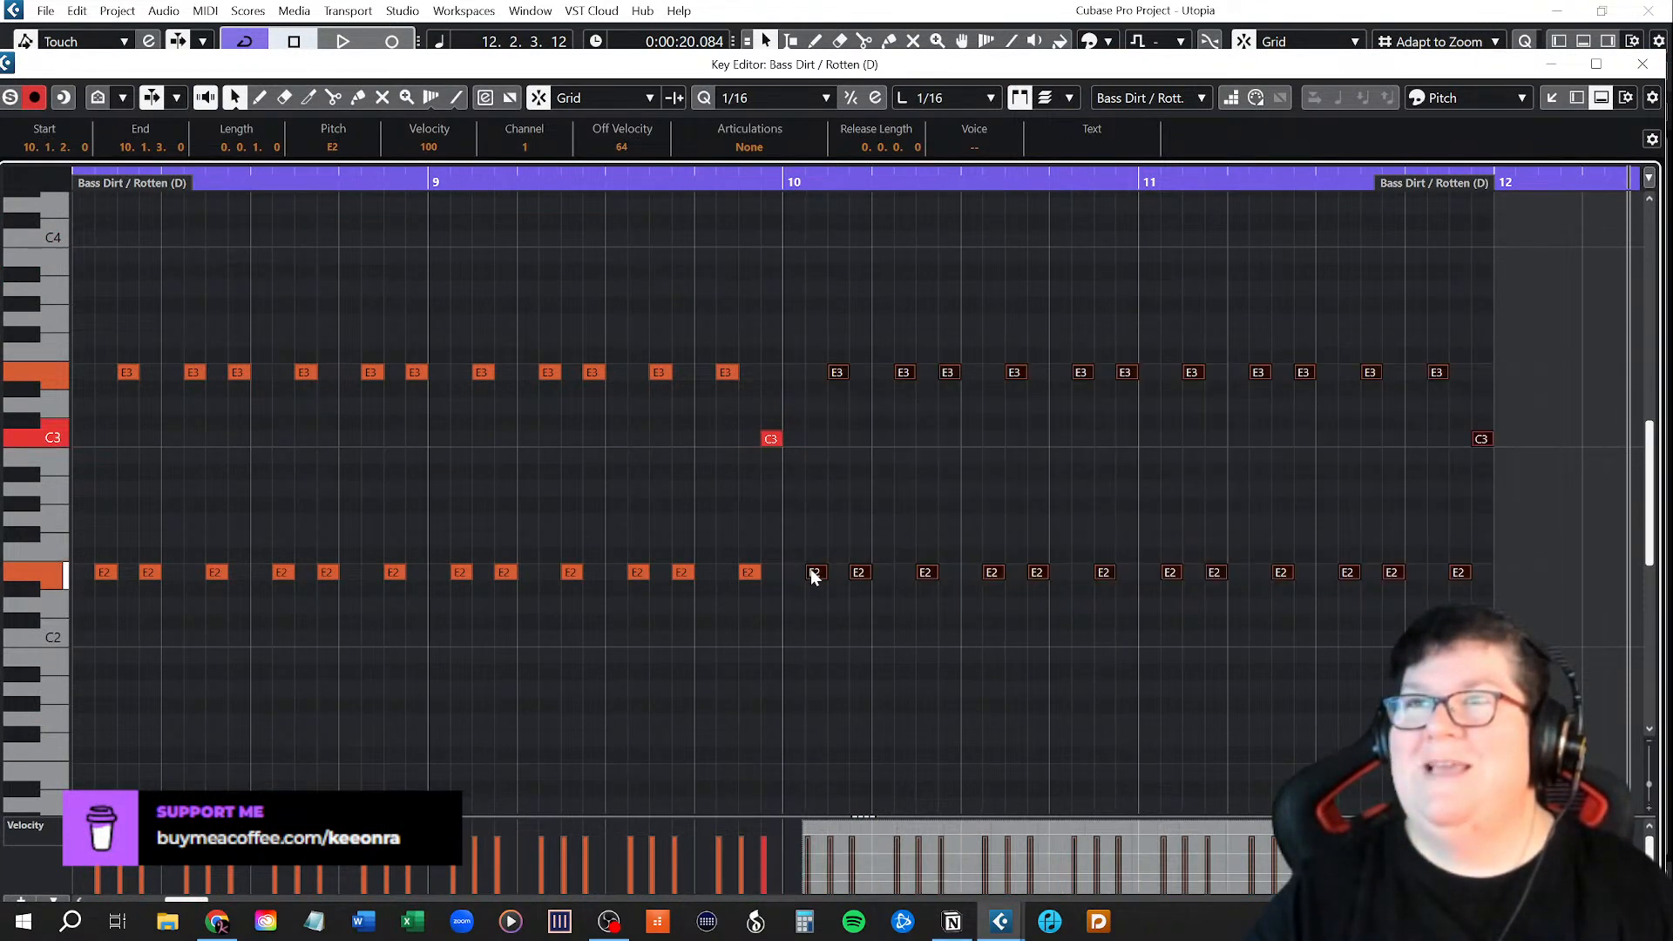
left_click(803, 639)
left_click(1643, 64)
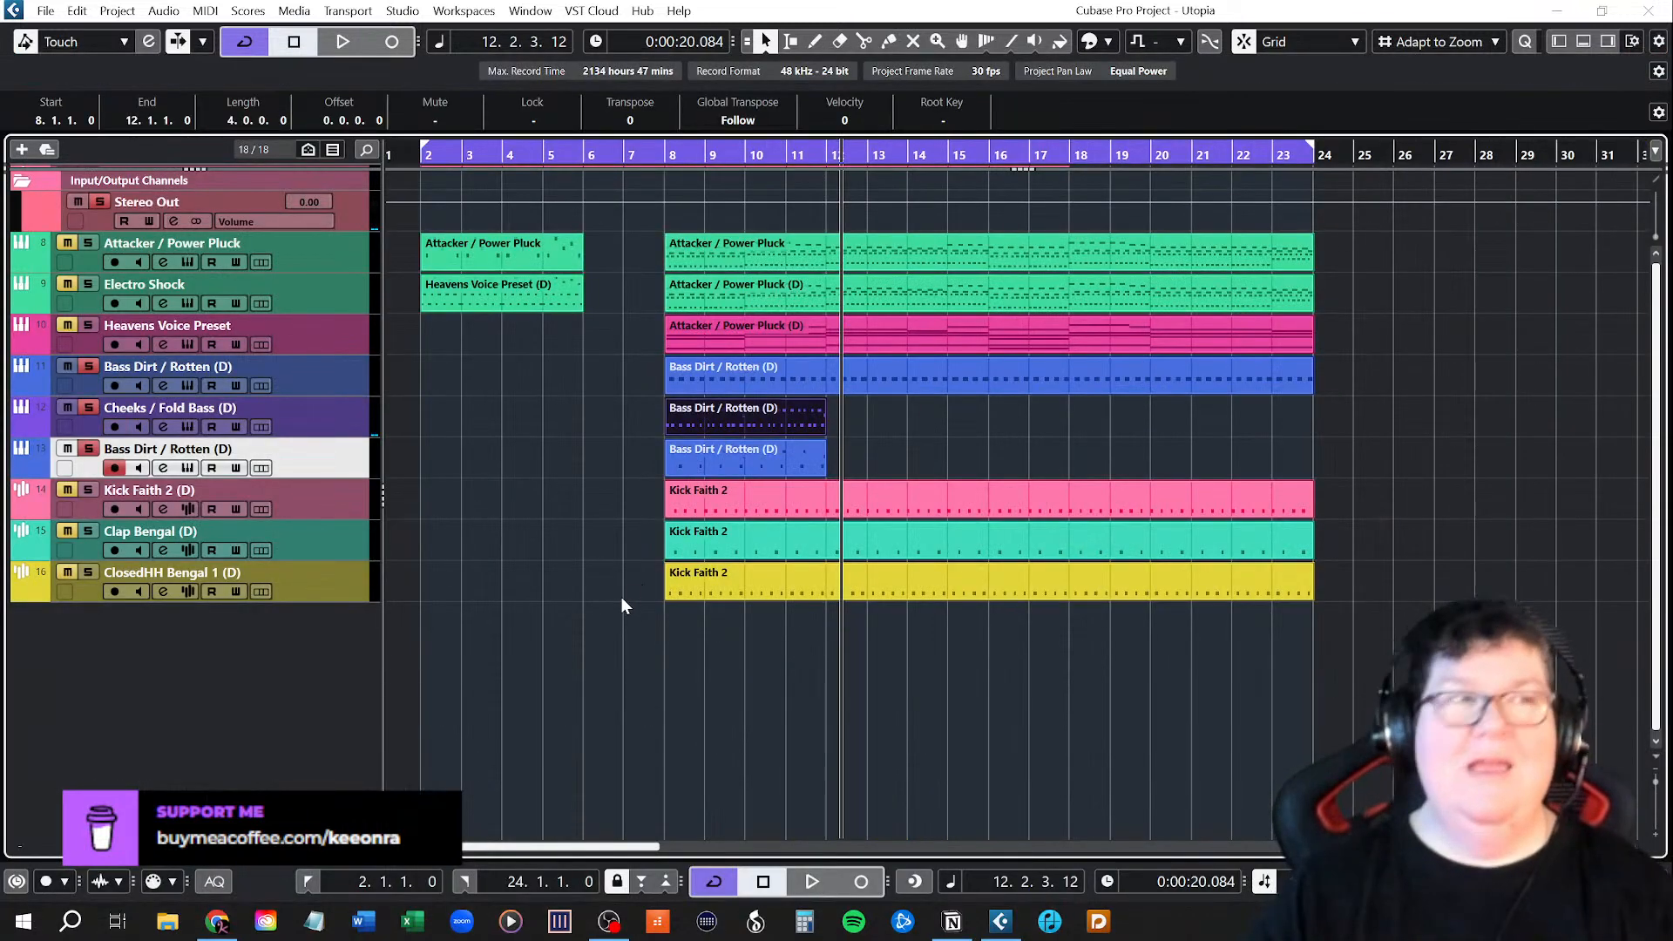
Audition the three soloed bass tracks from bar 8 to hear the shifted Cheeks / Fold Bass (D) notes.
left_click(667, 582)
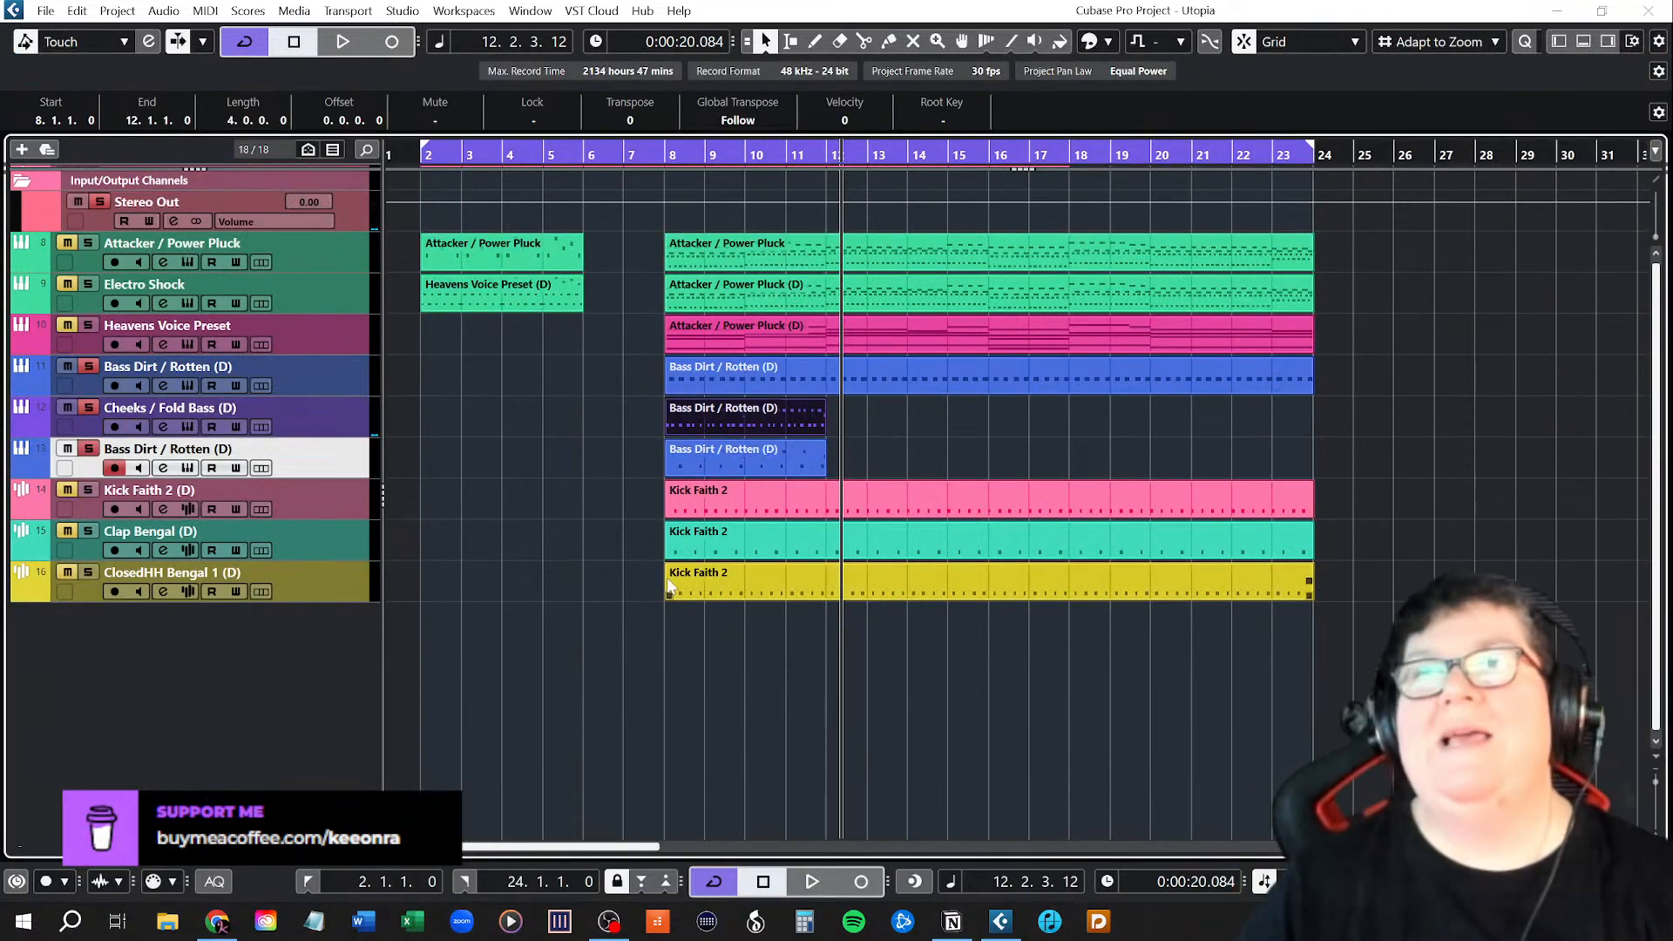
left_click(726, 422)
left_click(677, 161)
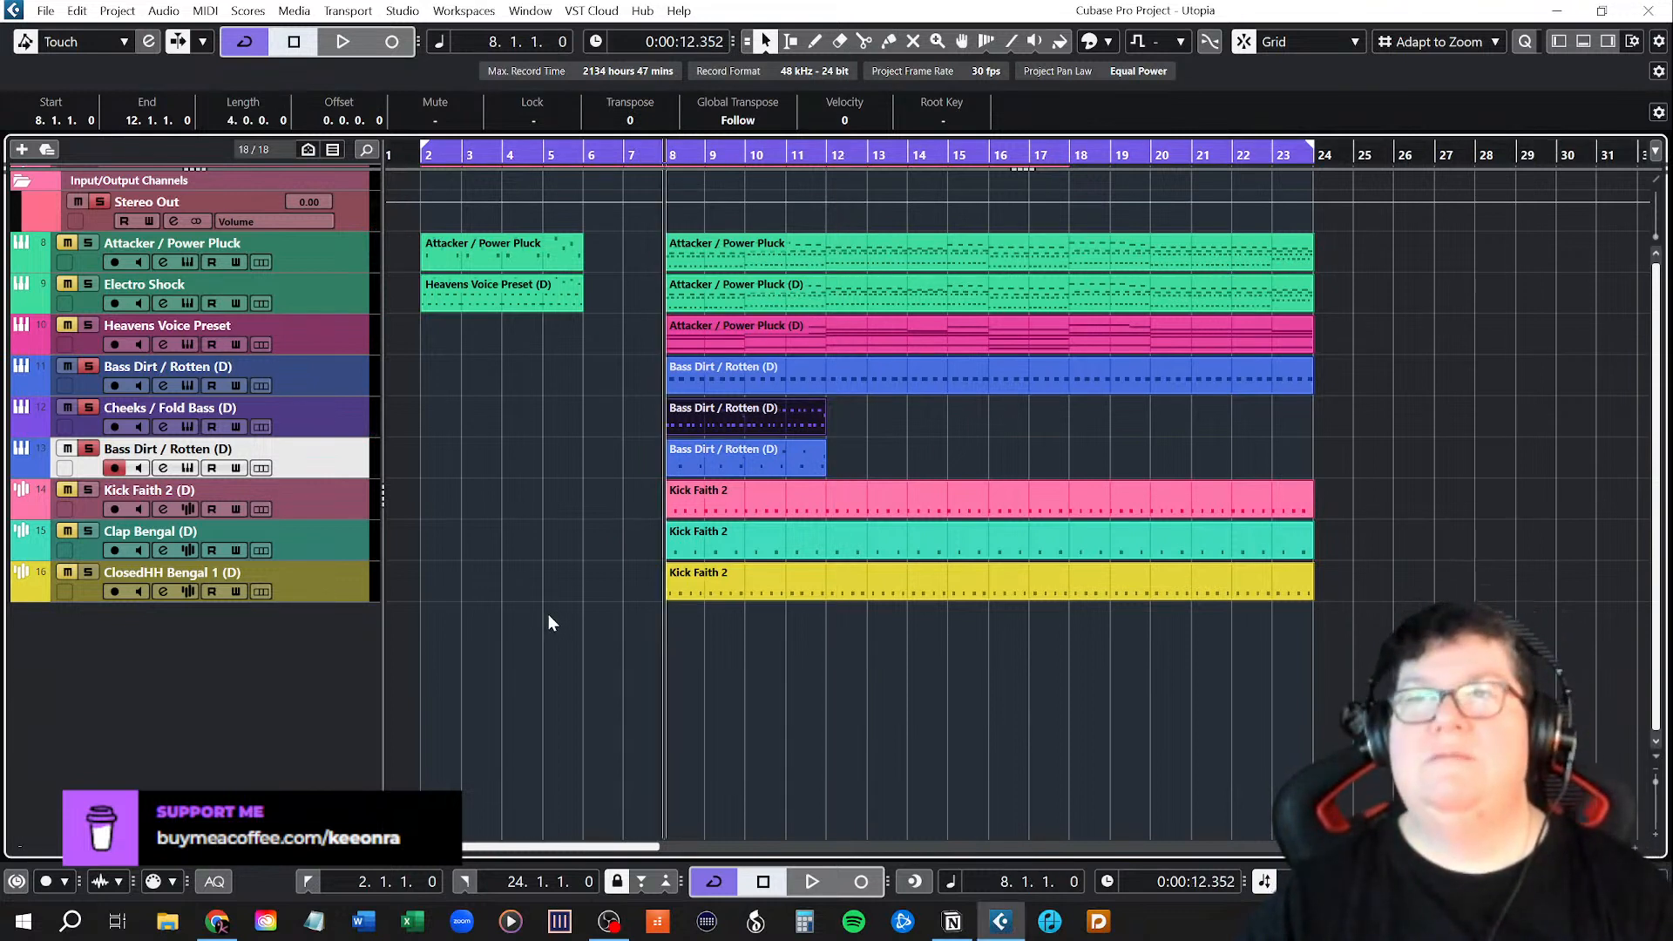
key("space")
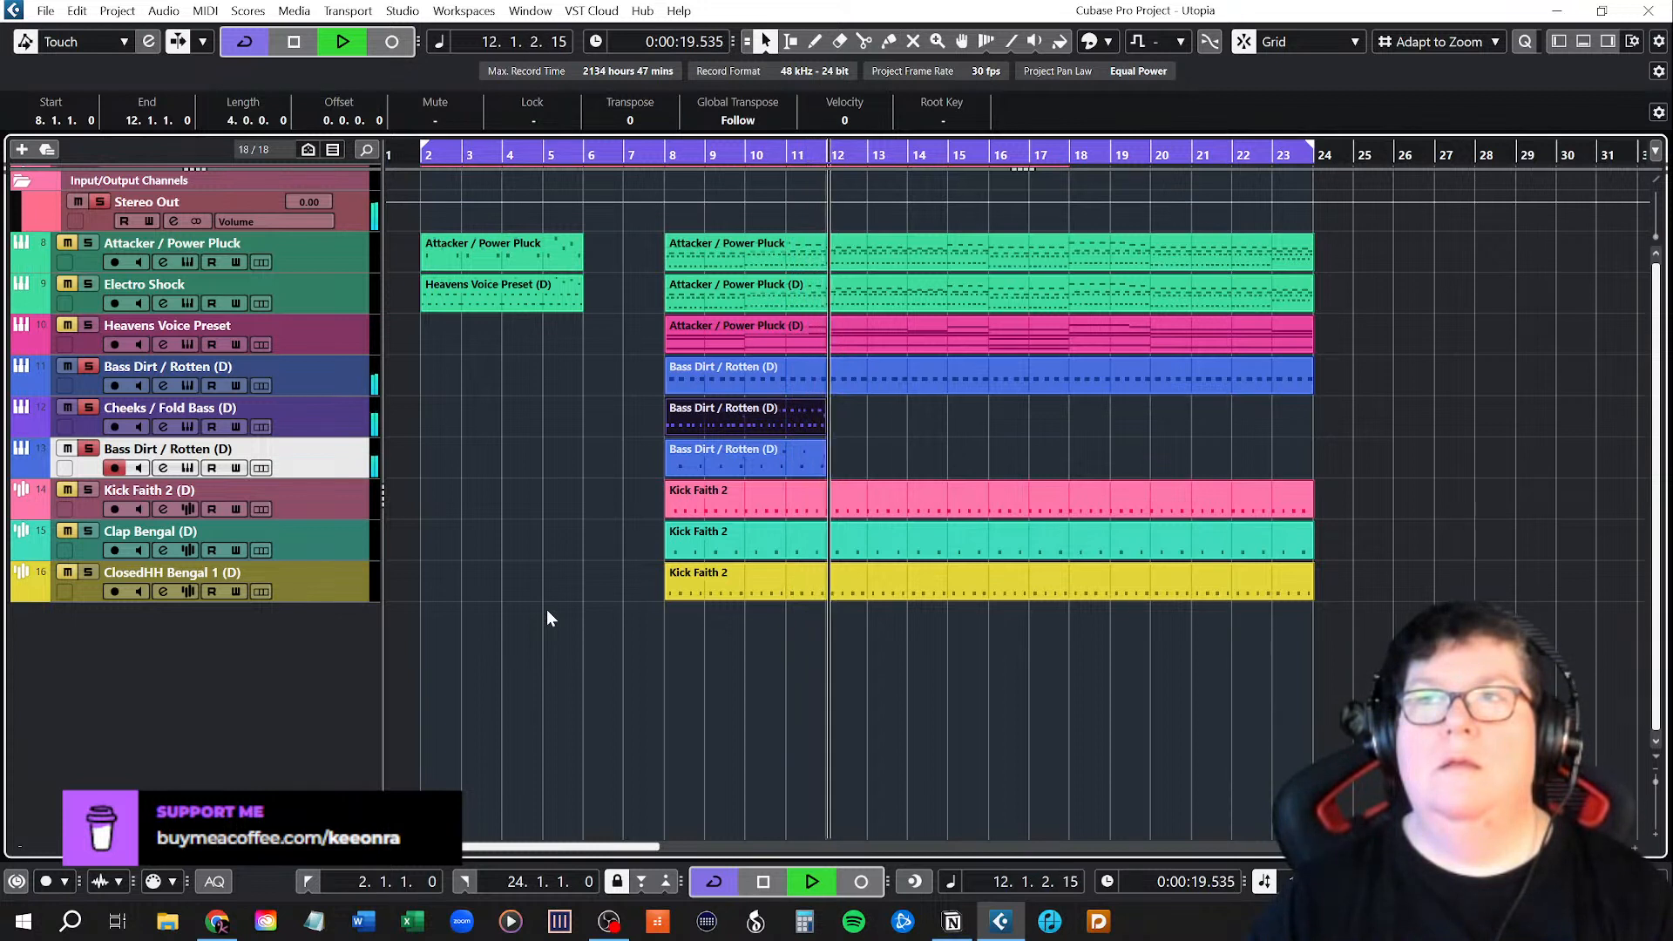
key("space")
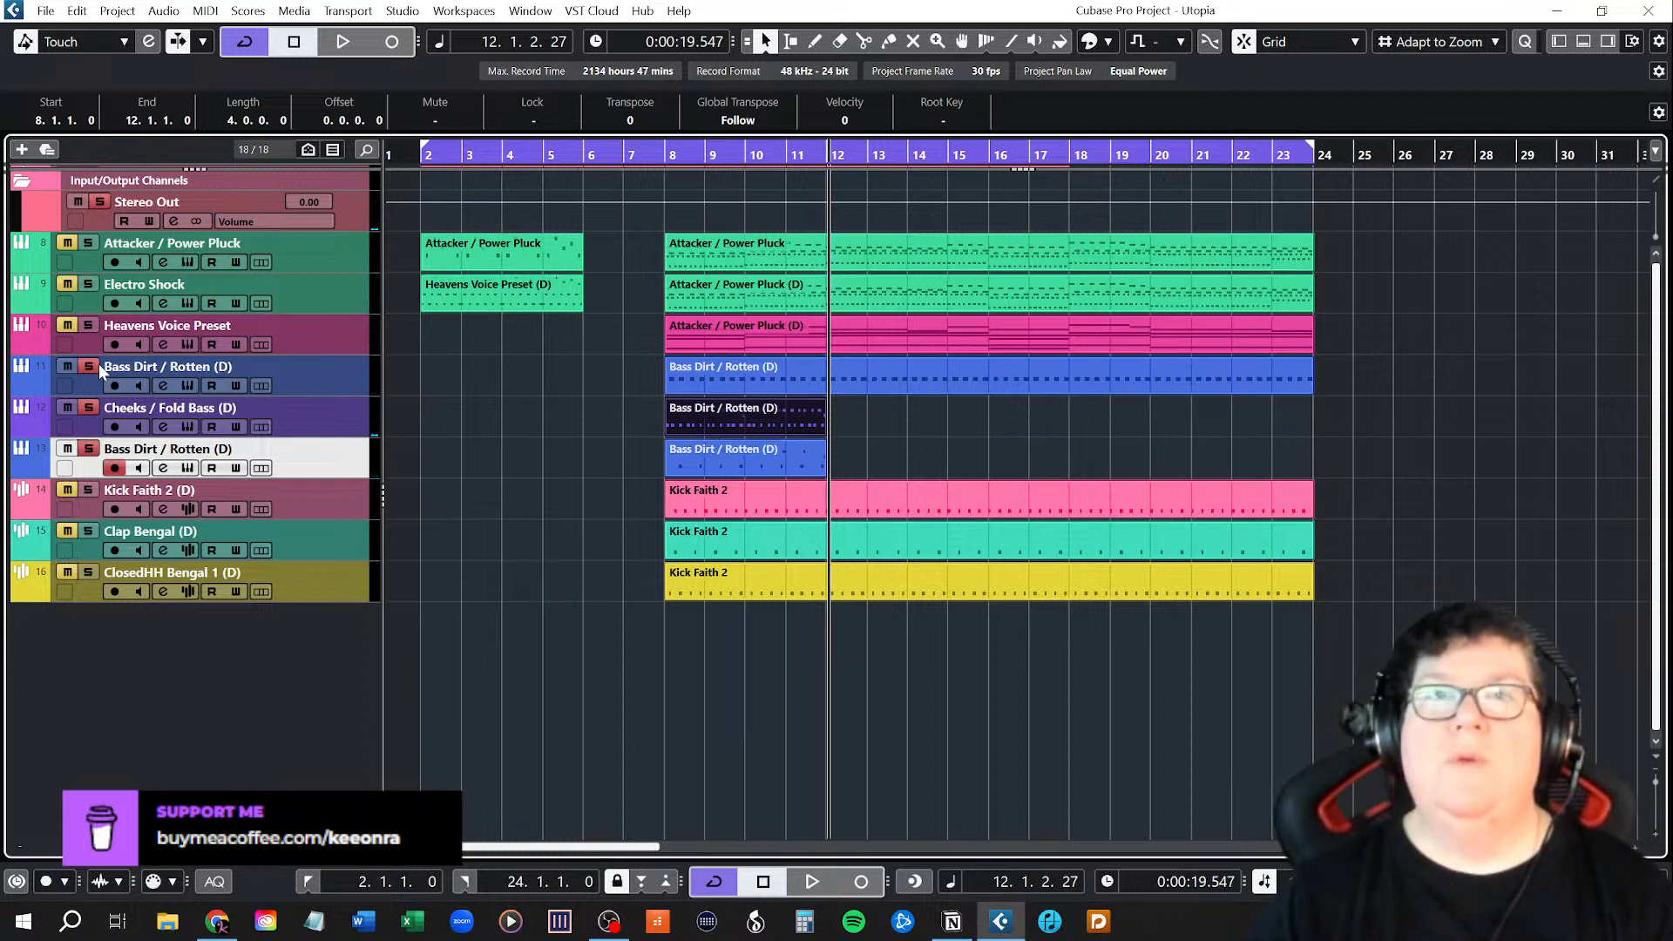
Unsolo the three bass tracks and audition the full arrangement from bar 8.
left_click(88, 449)
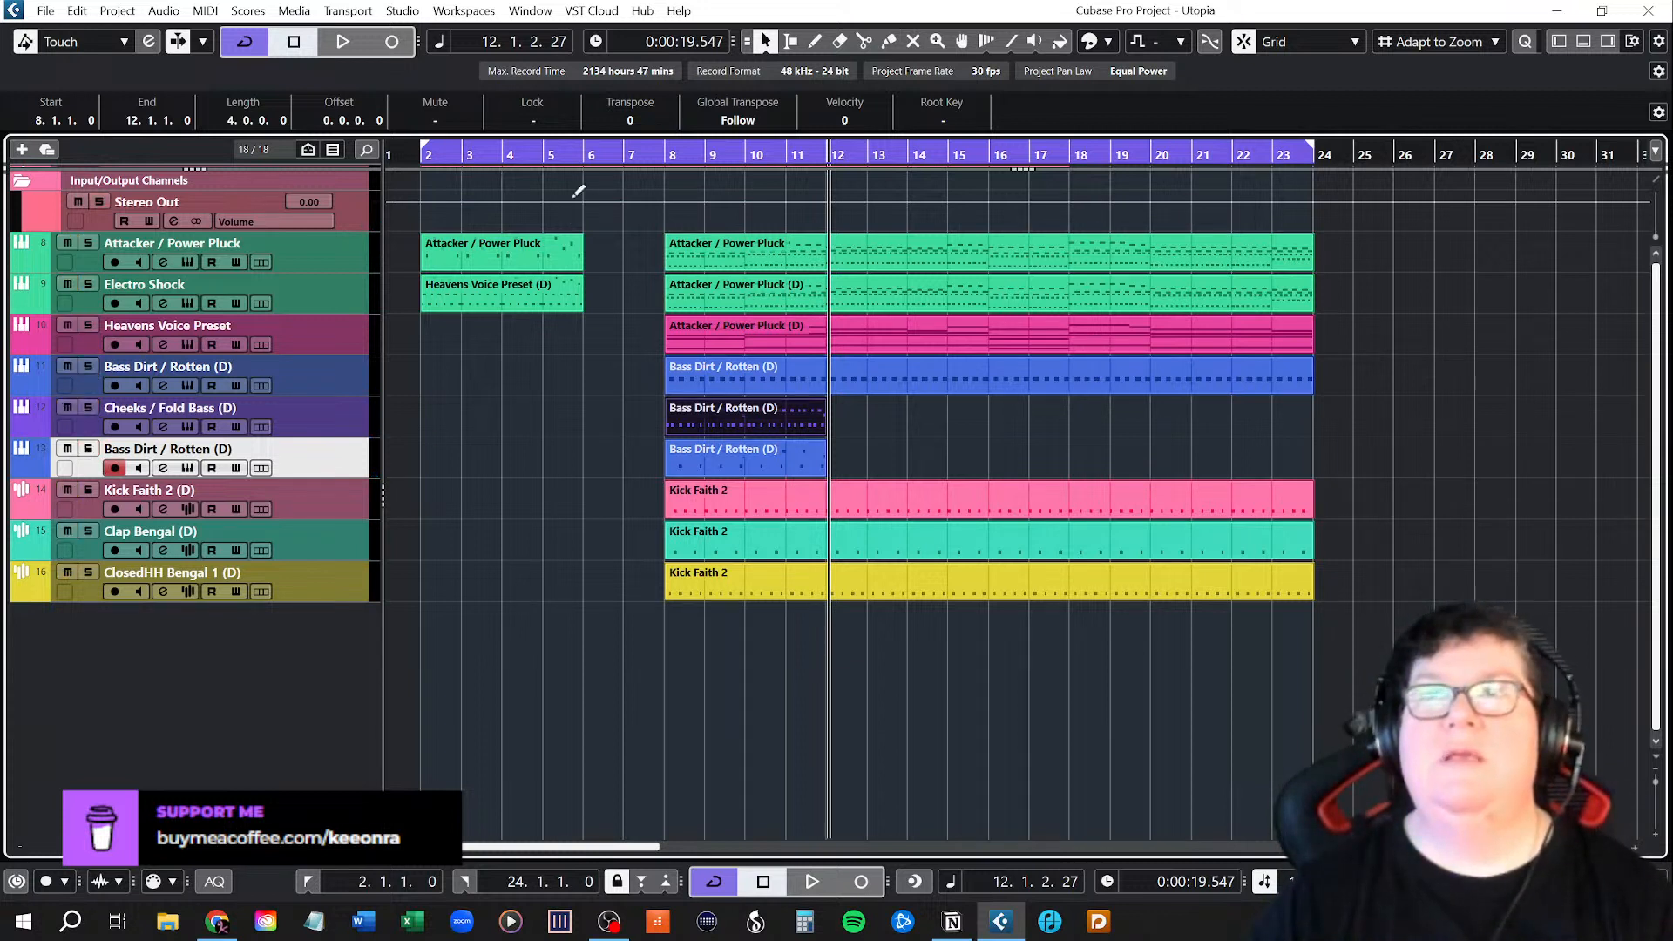
left_click(666, 154)
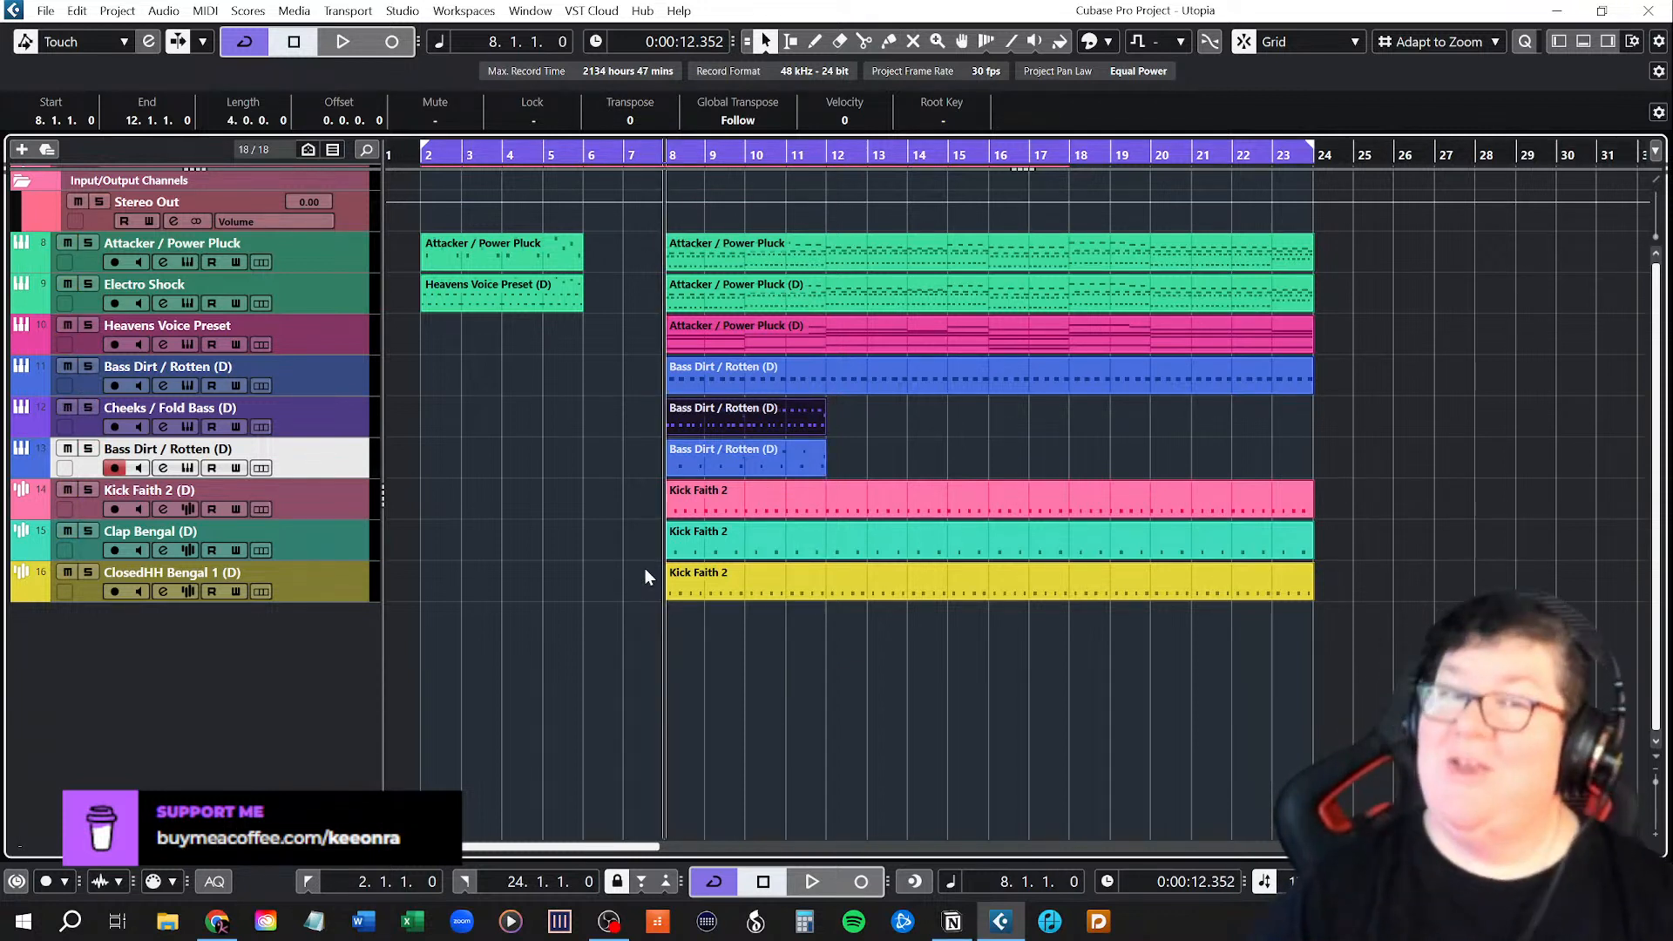
key("space")
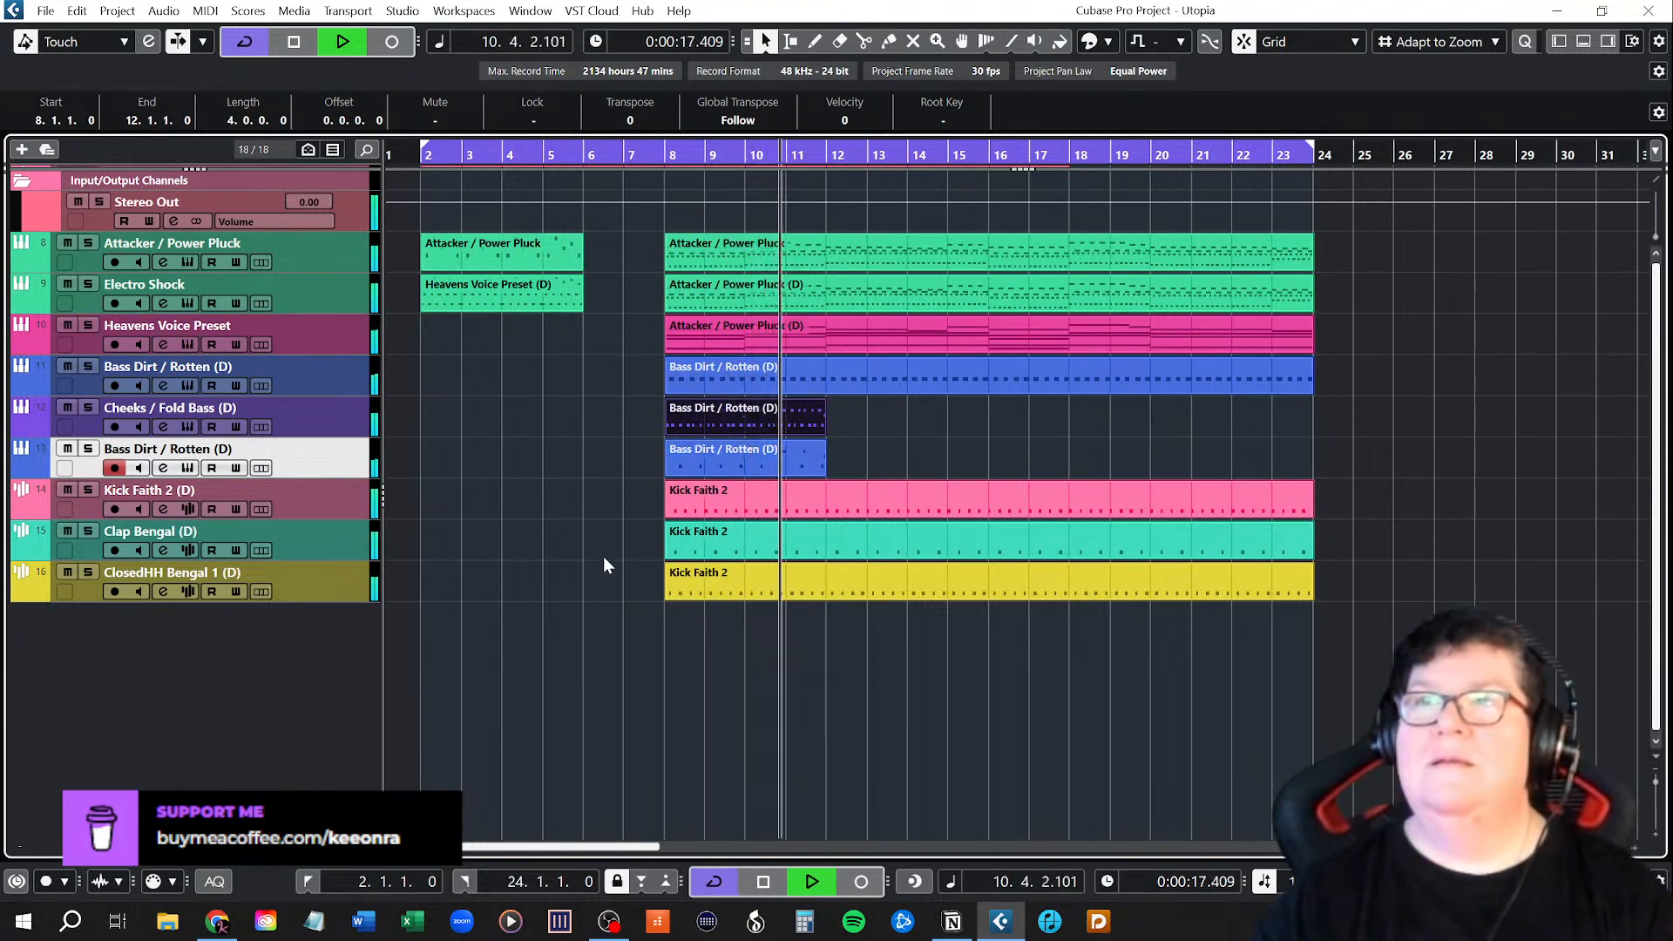
key("space")
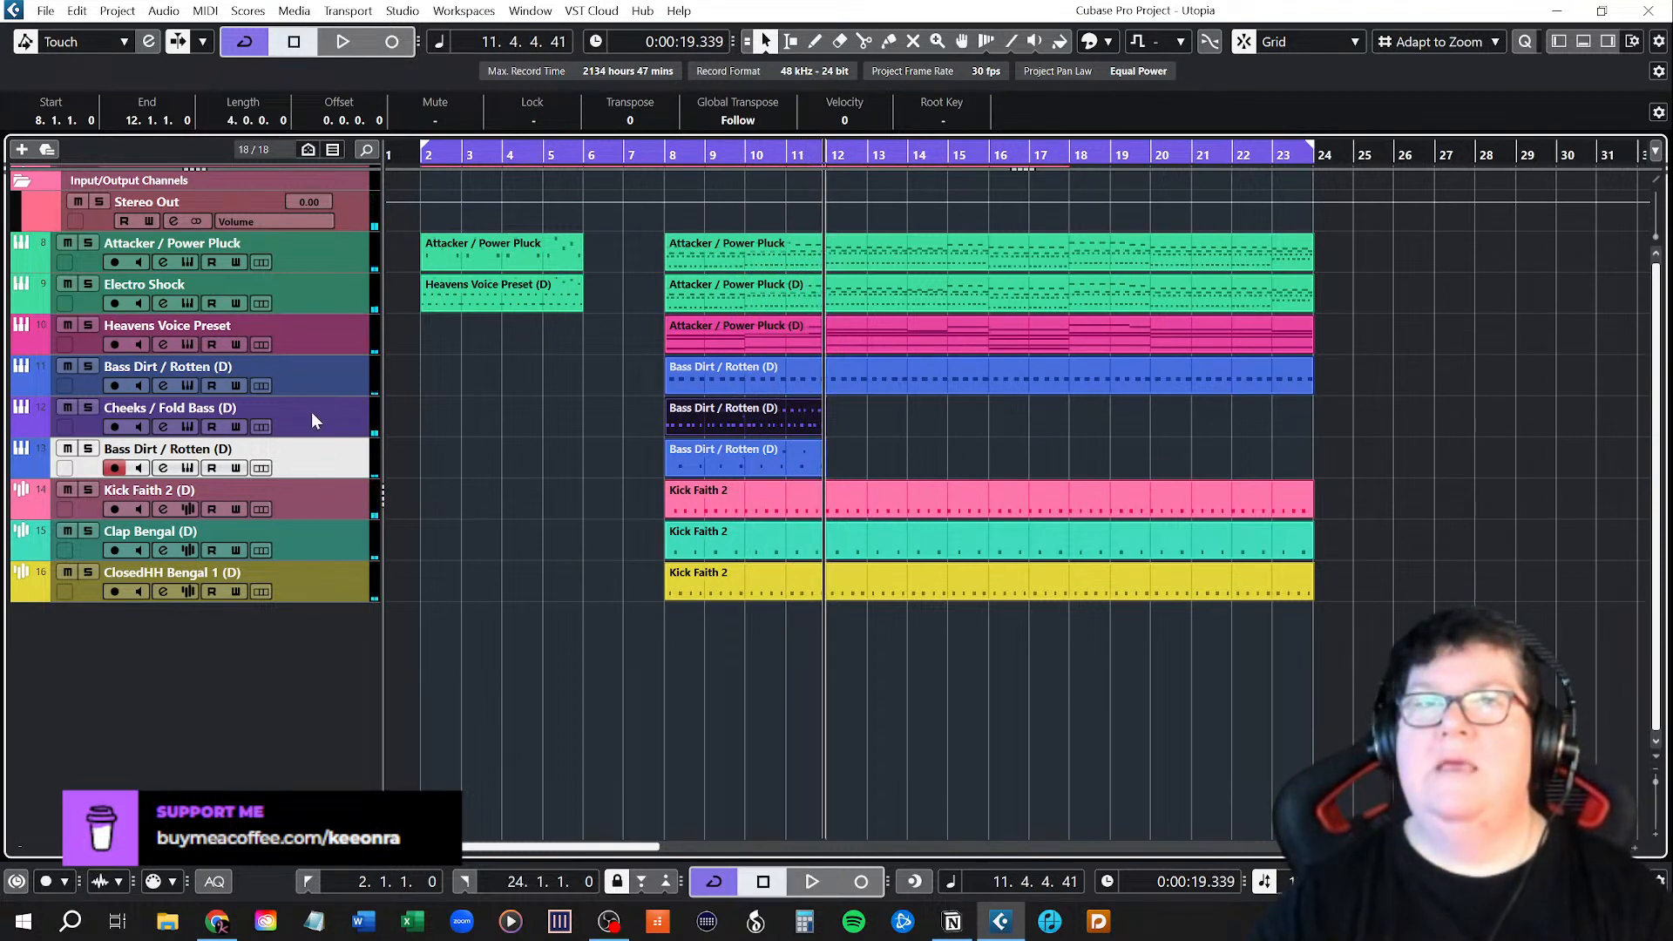
Swap the two Bass Dirt / Rotten (D) tracks so the long part sits below Cheeks / Fold Bass (D), and select the upper one.
left_click_drag(320, 375, 325, 475)
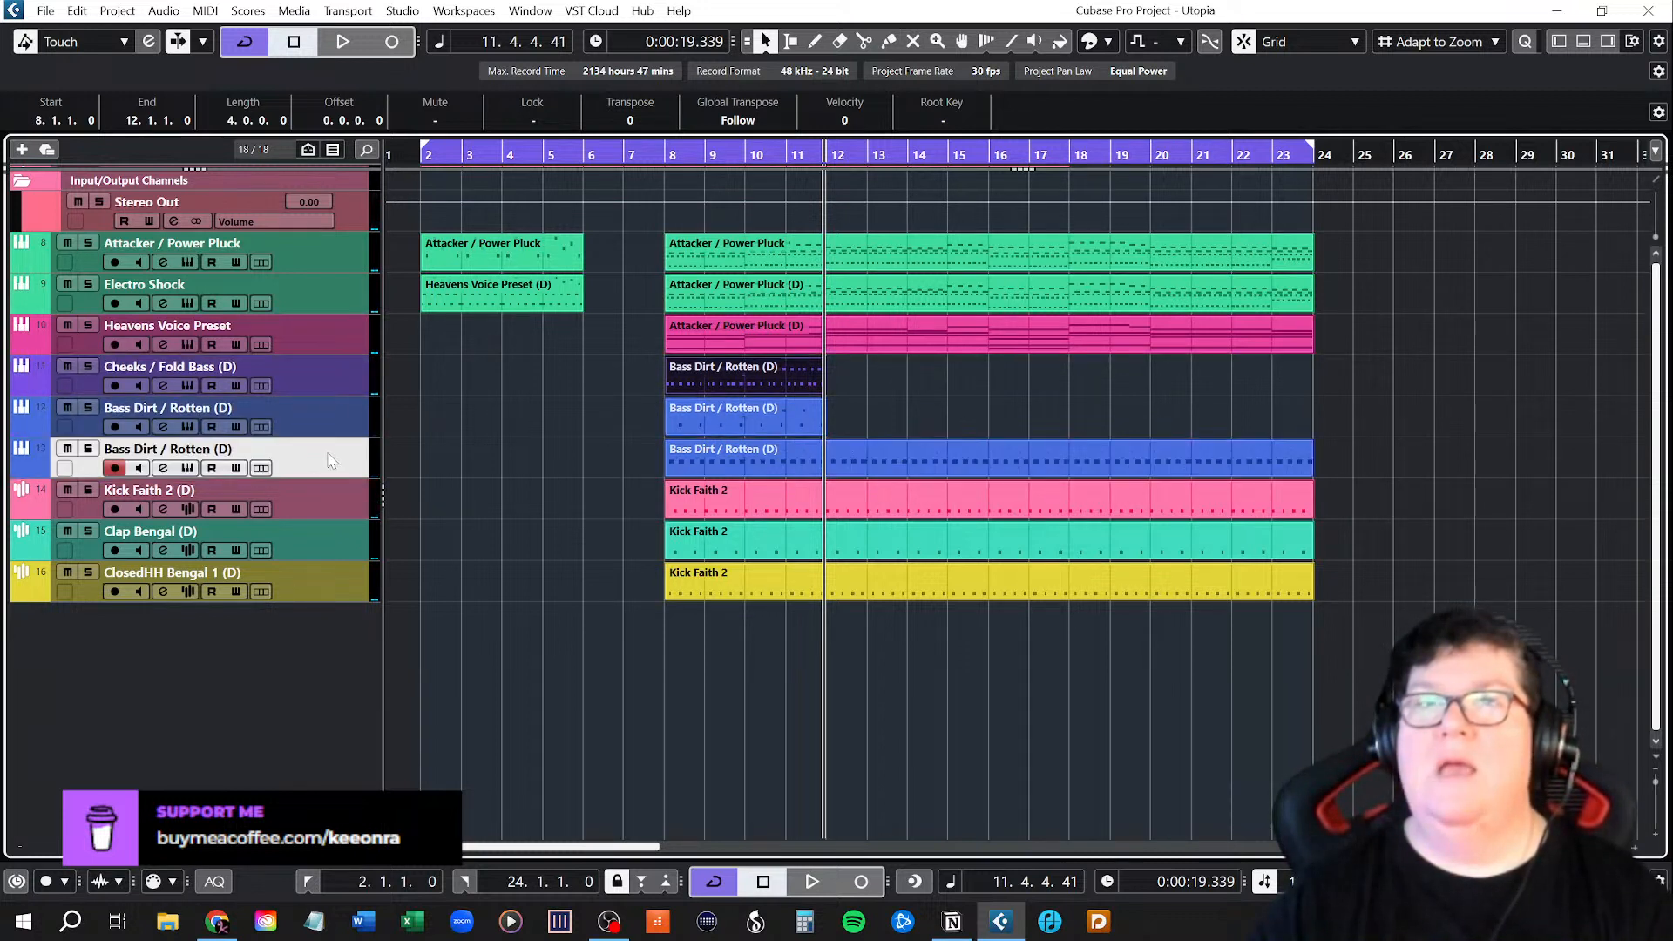
left_click_drag(336, 375, 340, 424)
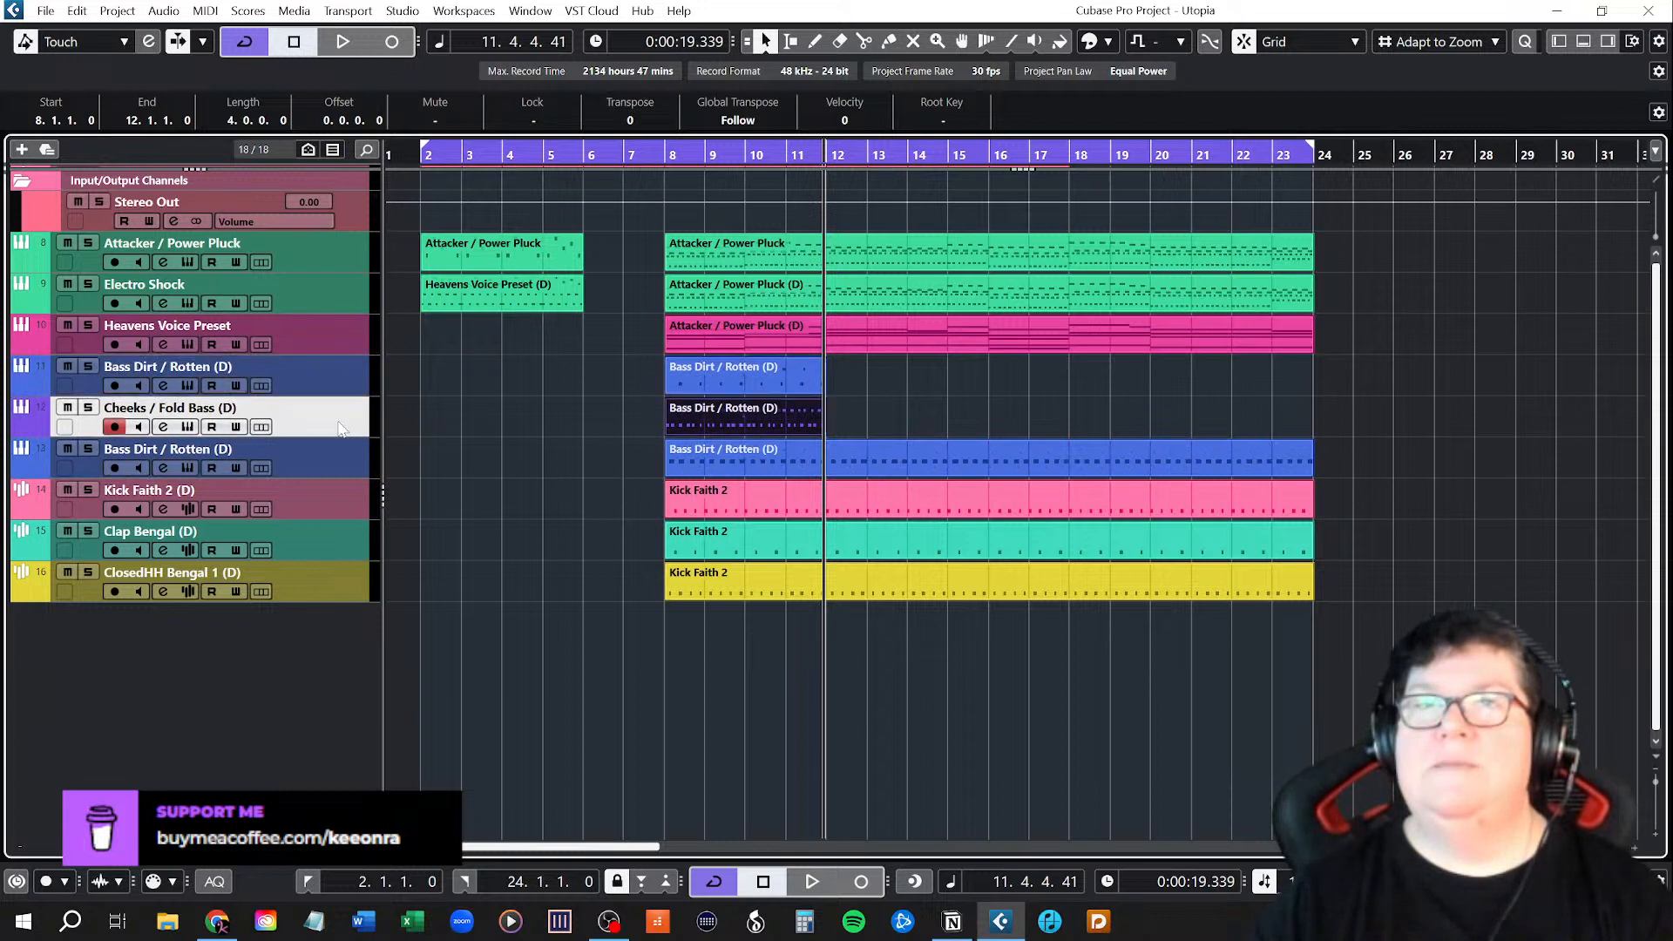
left_click(344, 376)
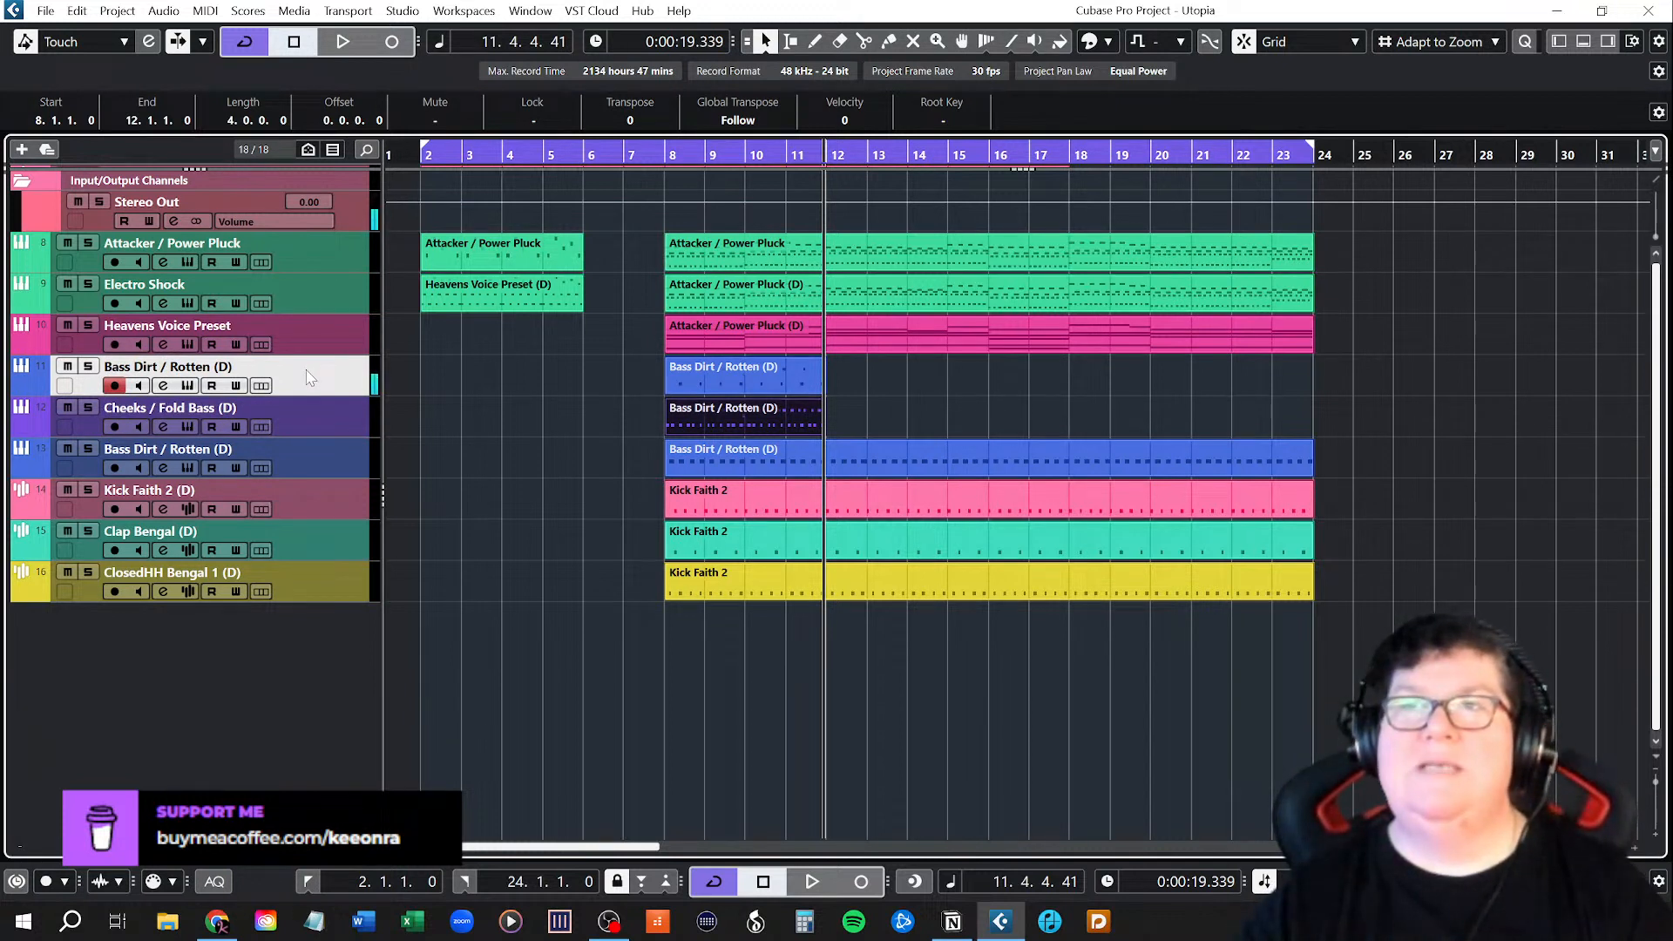
Select and solo the lower Bass Dirt / Rotten (D) track and audition it briefly from the current position.
left_click(312, 458)
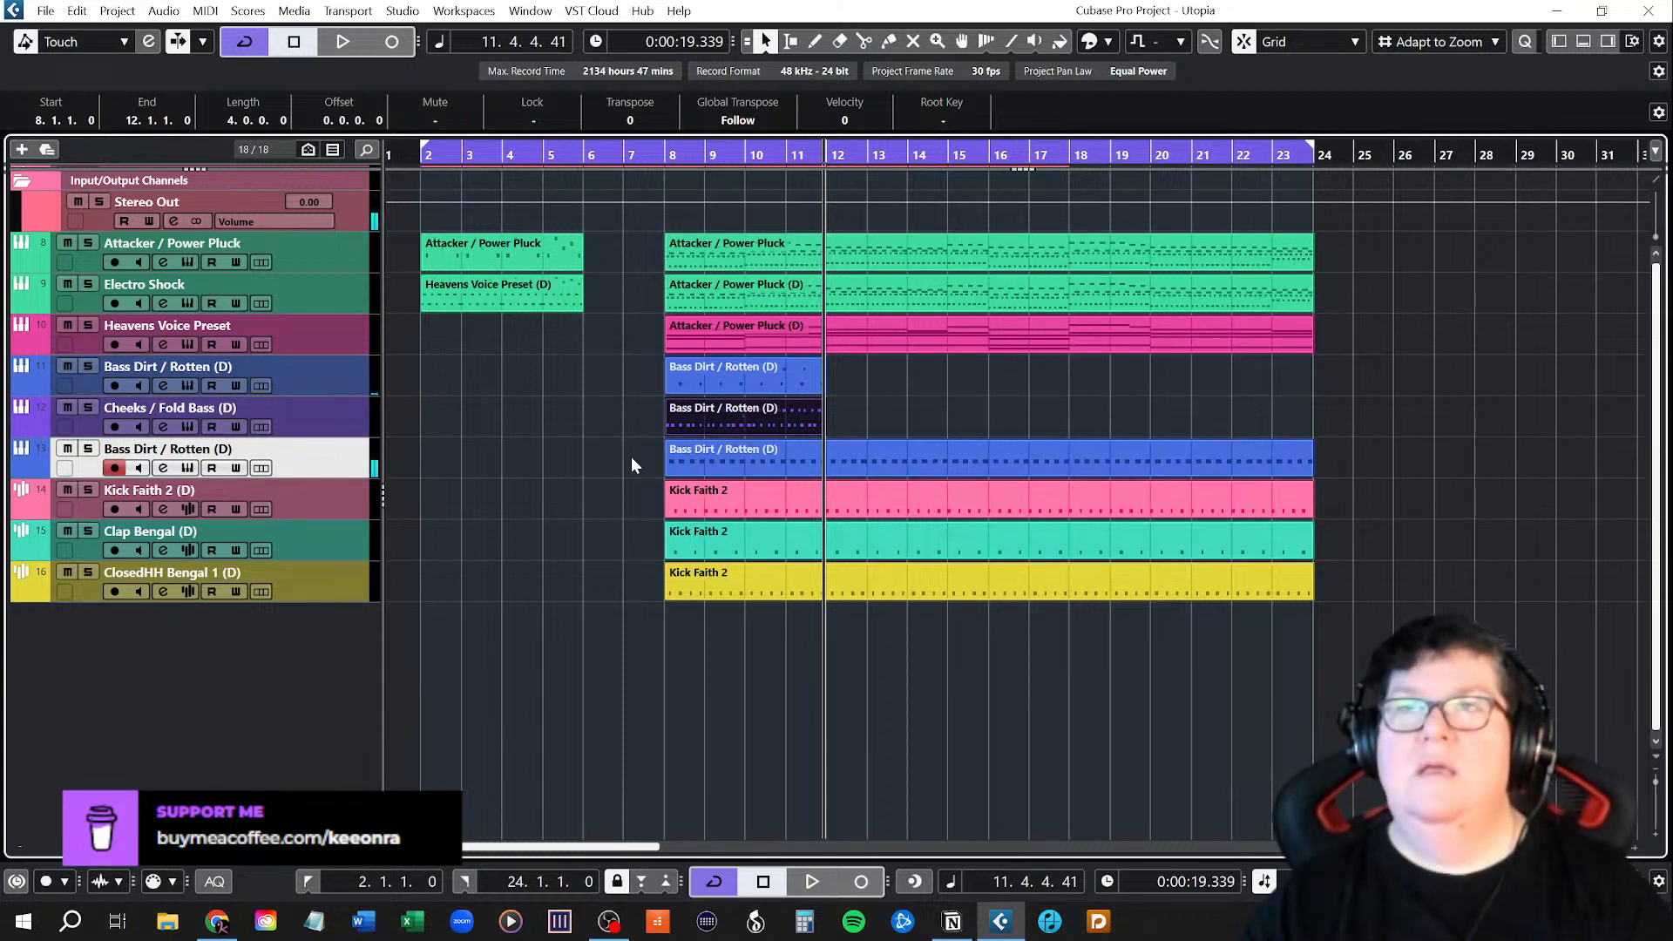
left_click(88, 449)
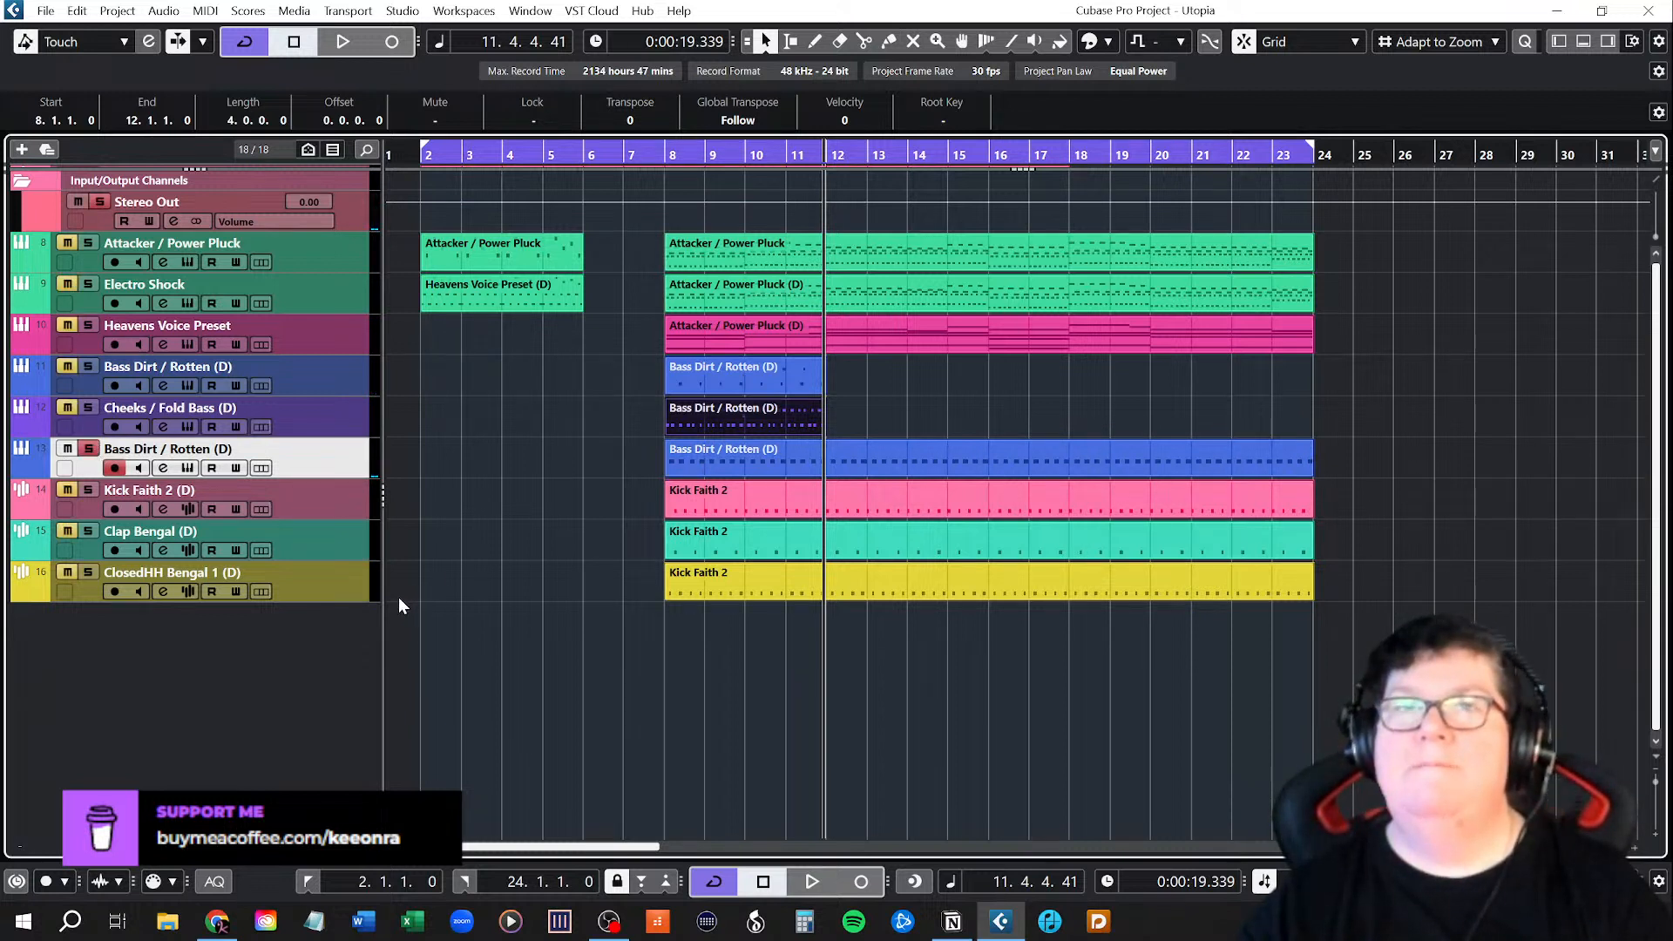
key("space")
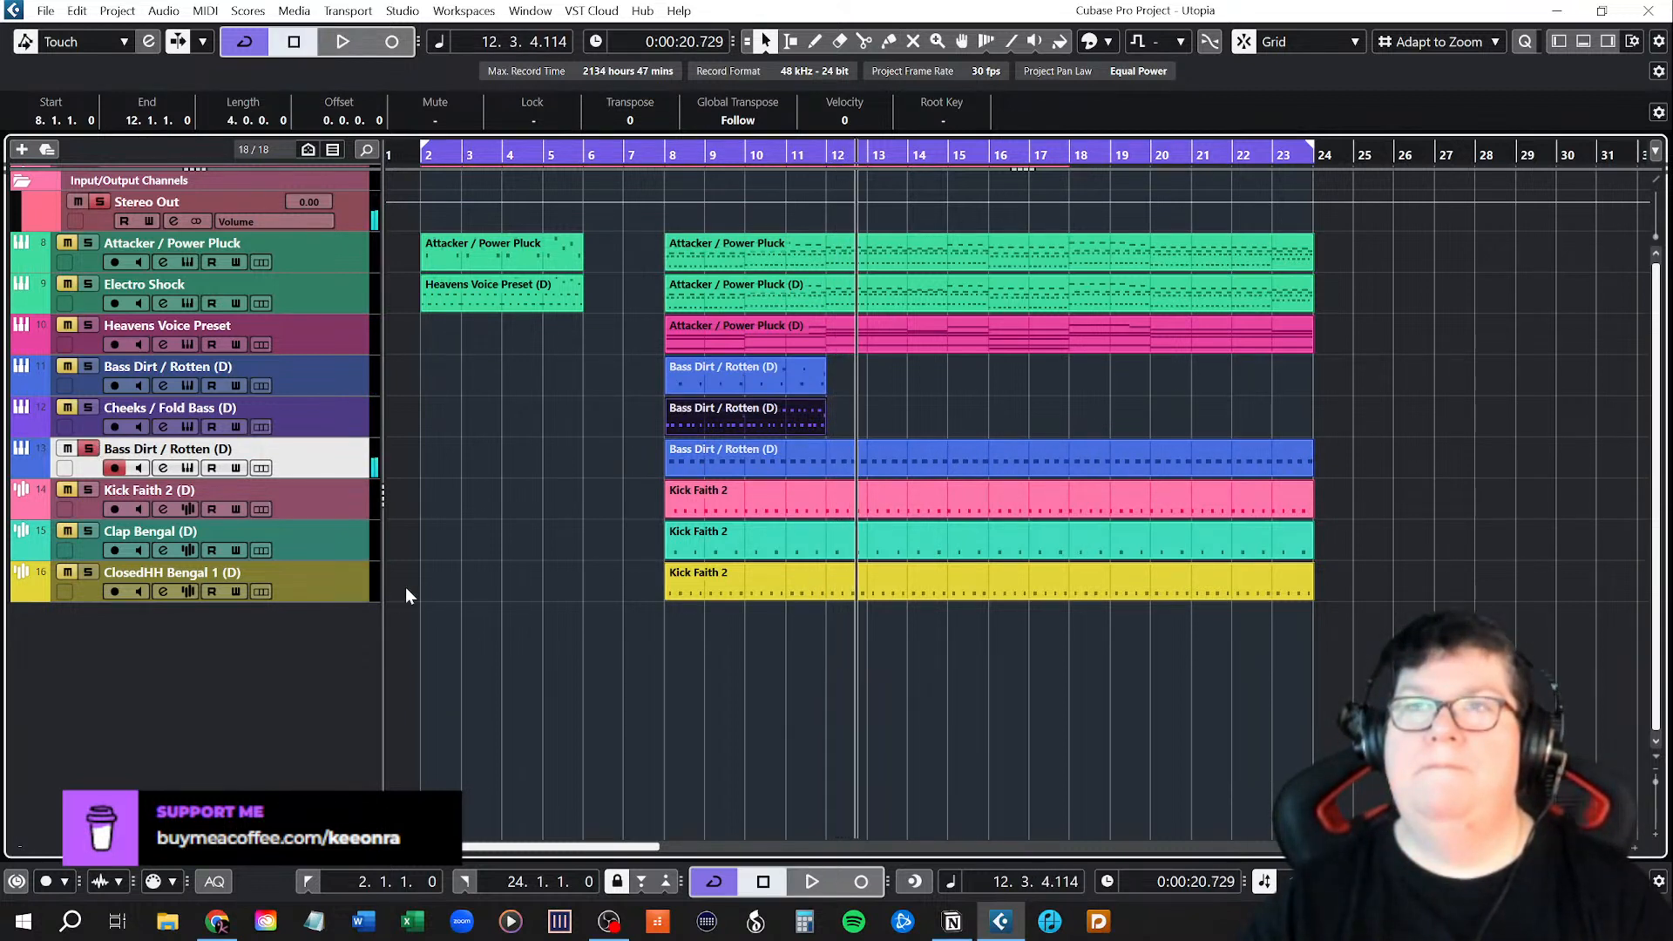
Transpose all notes in the long Bass Dirt / Rotten (D) part down one octave to E1 in the Key Editor.
double_click(709, 457)
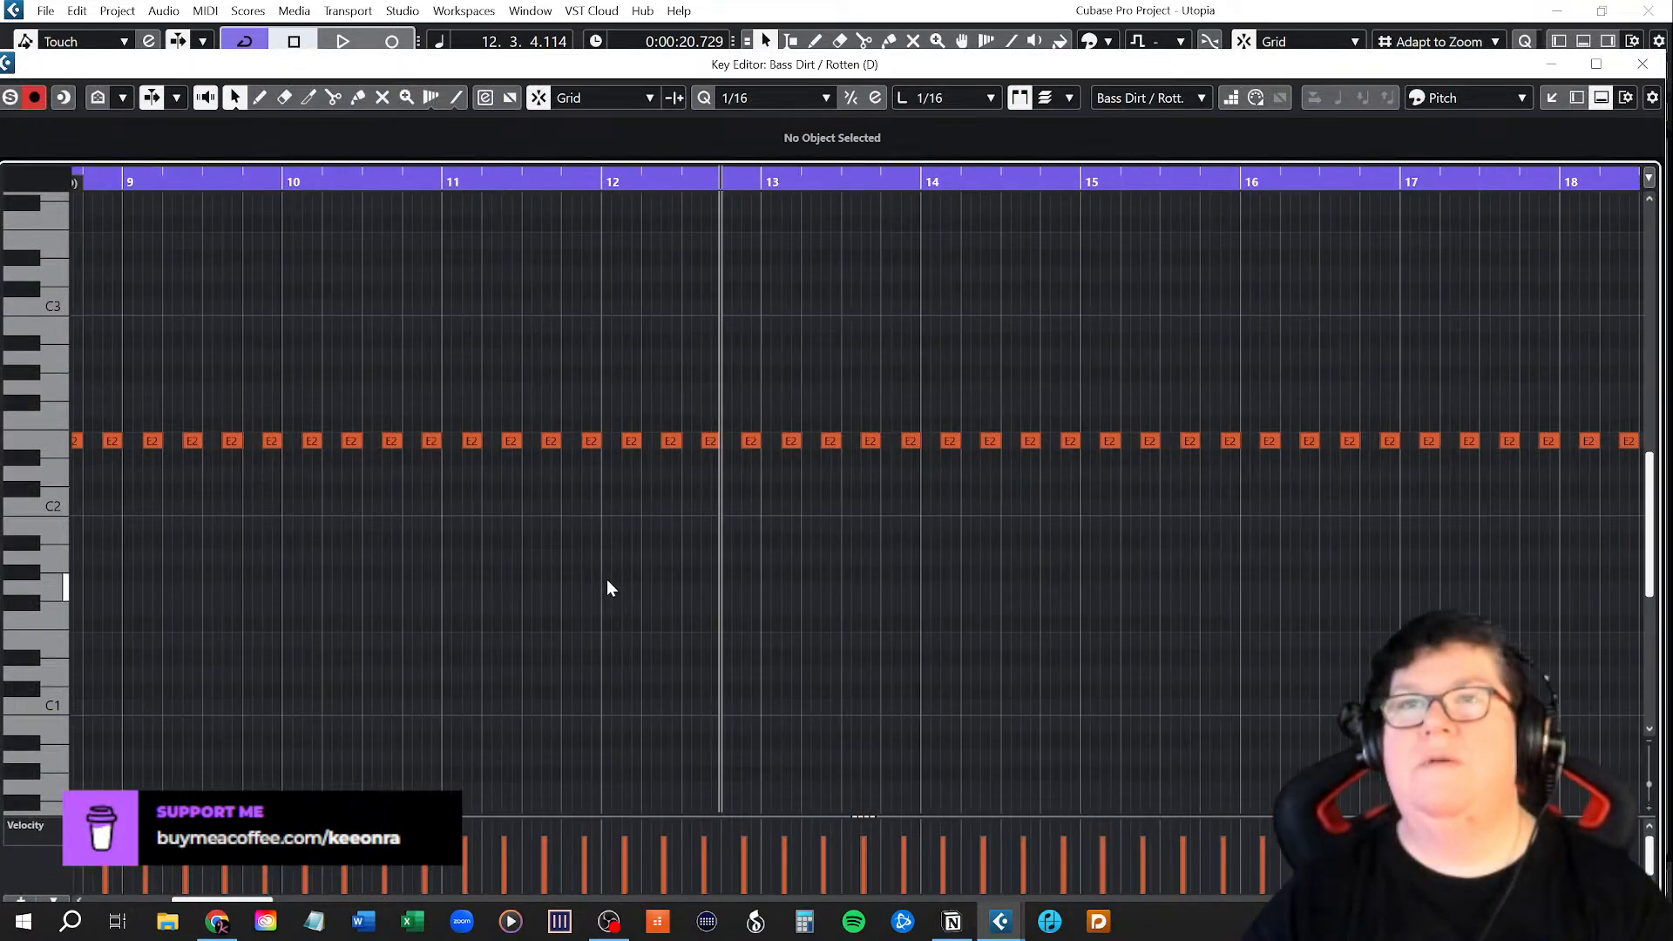
key("g")
left_click_drag(308, 368, 1473, 601)
key("shift+Down")
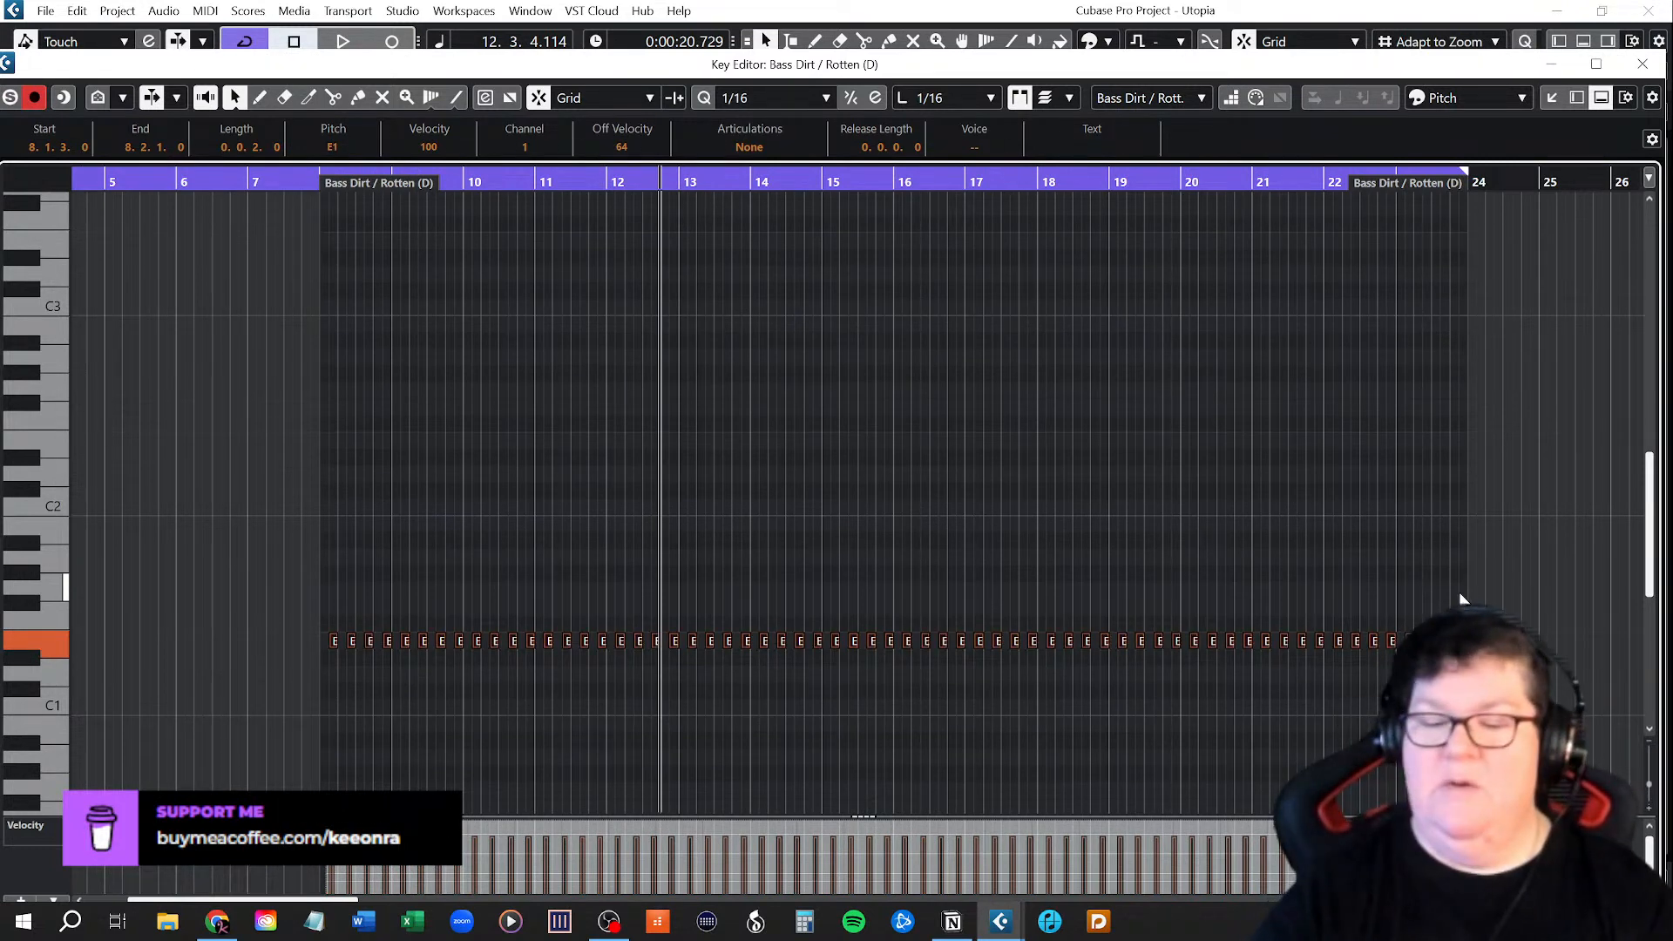
Audition the transposed Bass Dirt / Rotten (D) part from just before bar 8, then close the Key Editor.
key("KP_1")
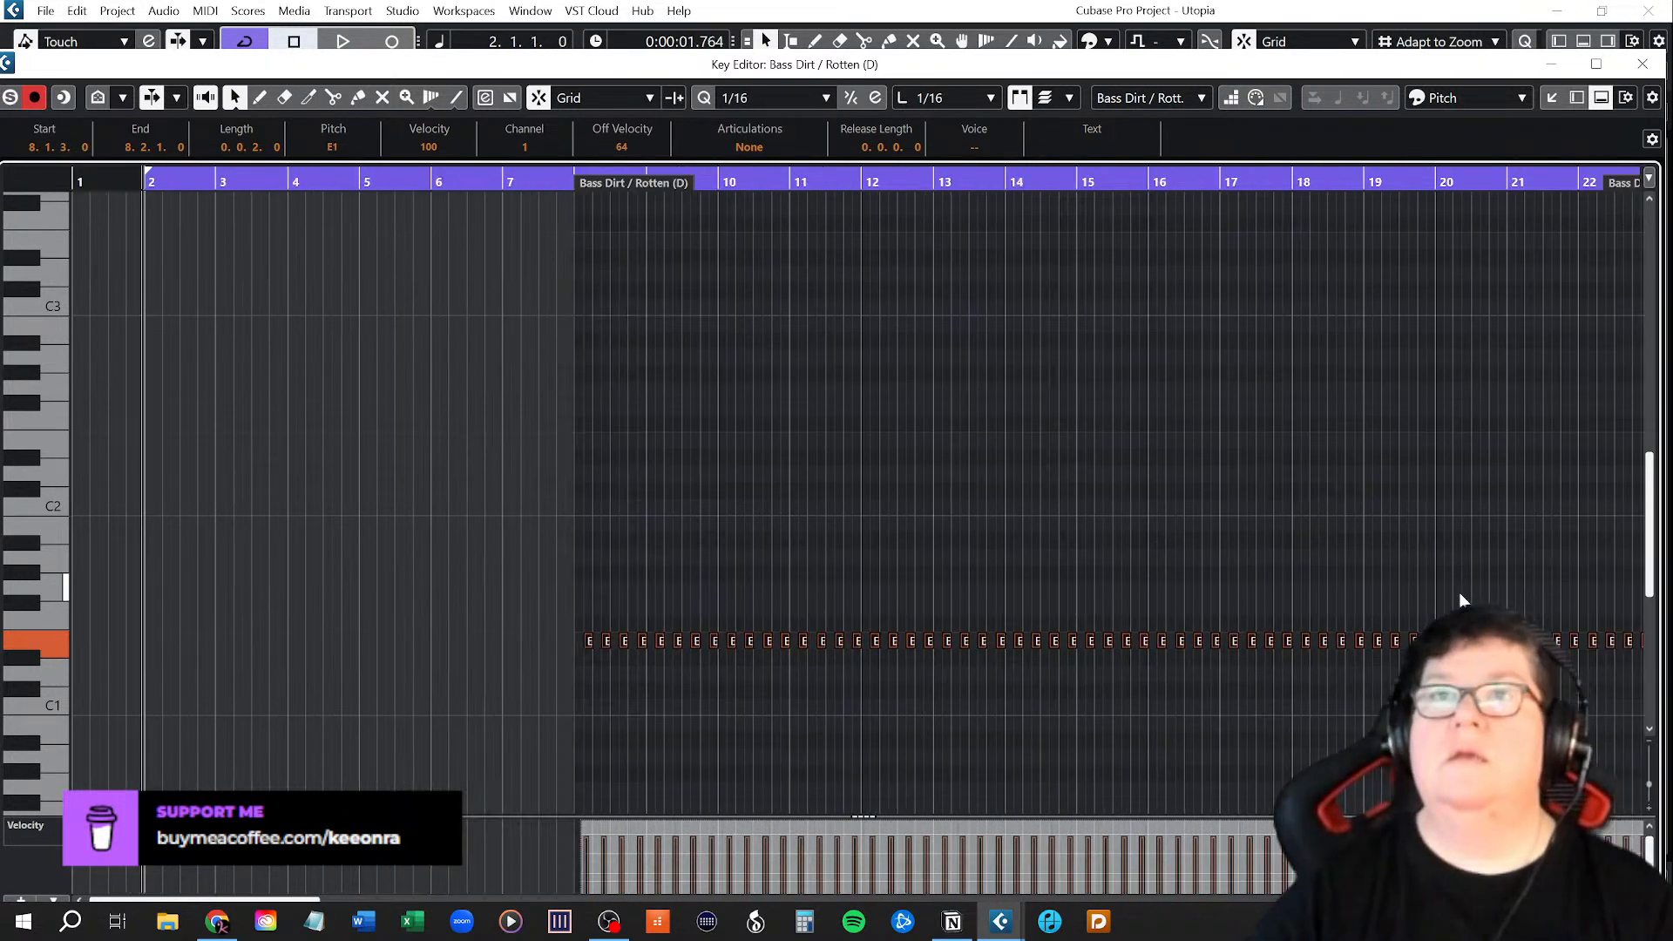
left_click(571, 181)
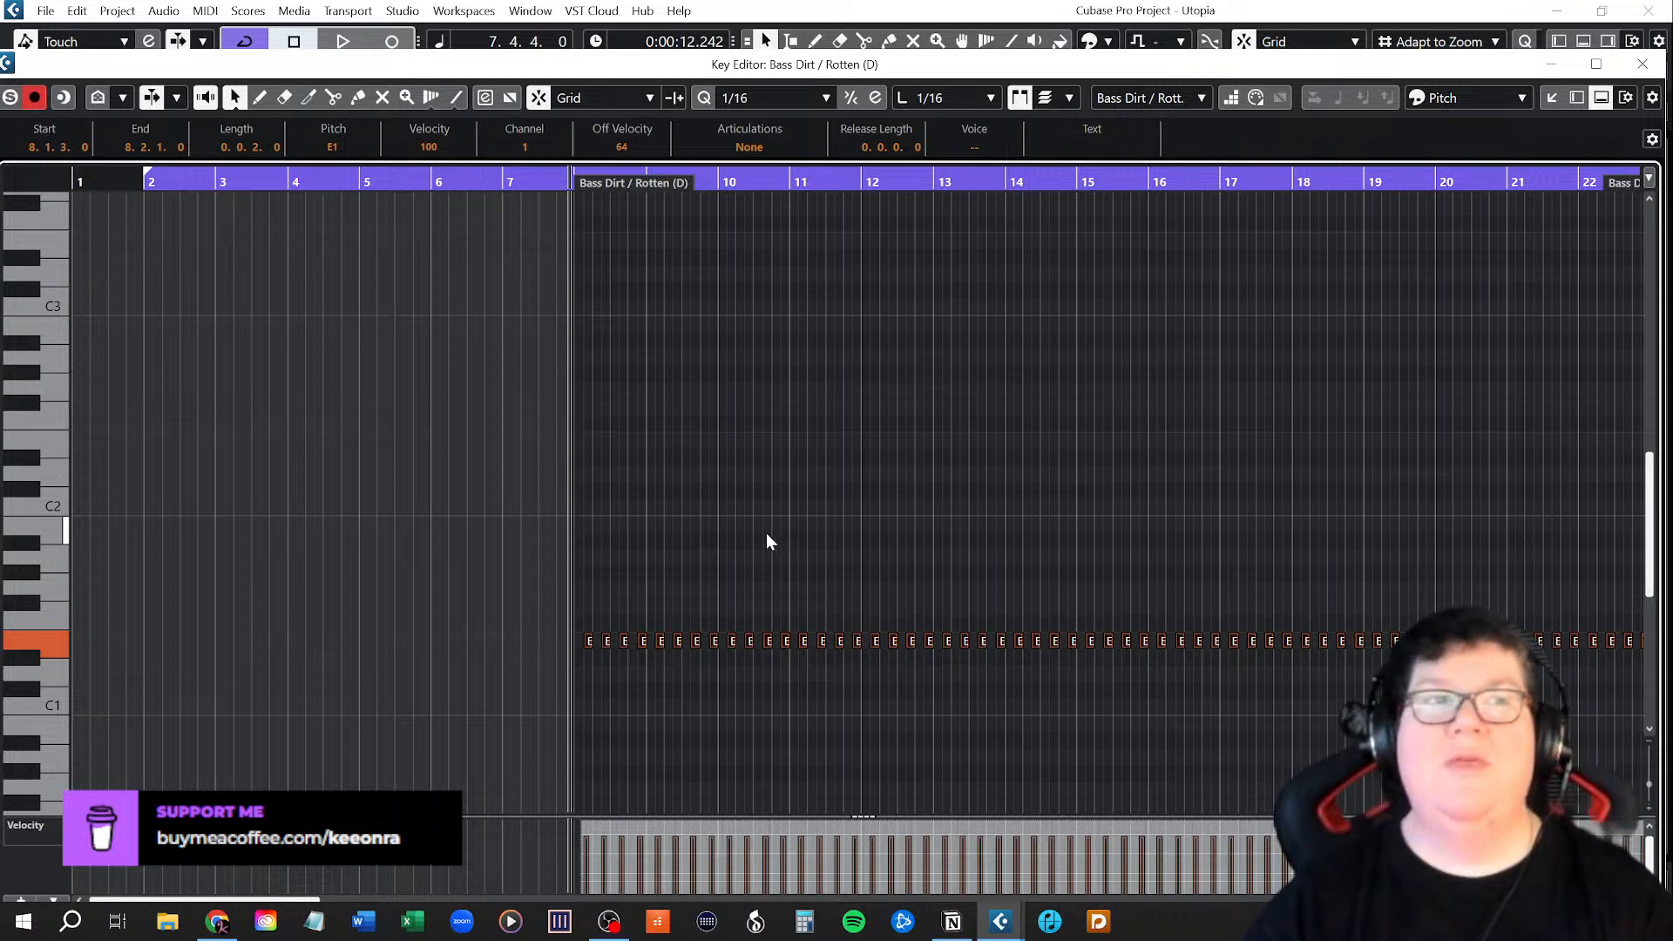
key("space")
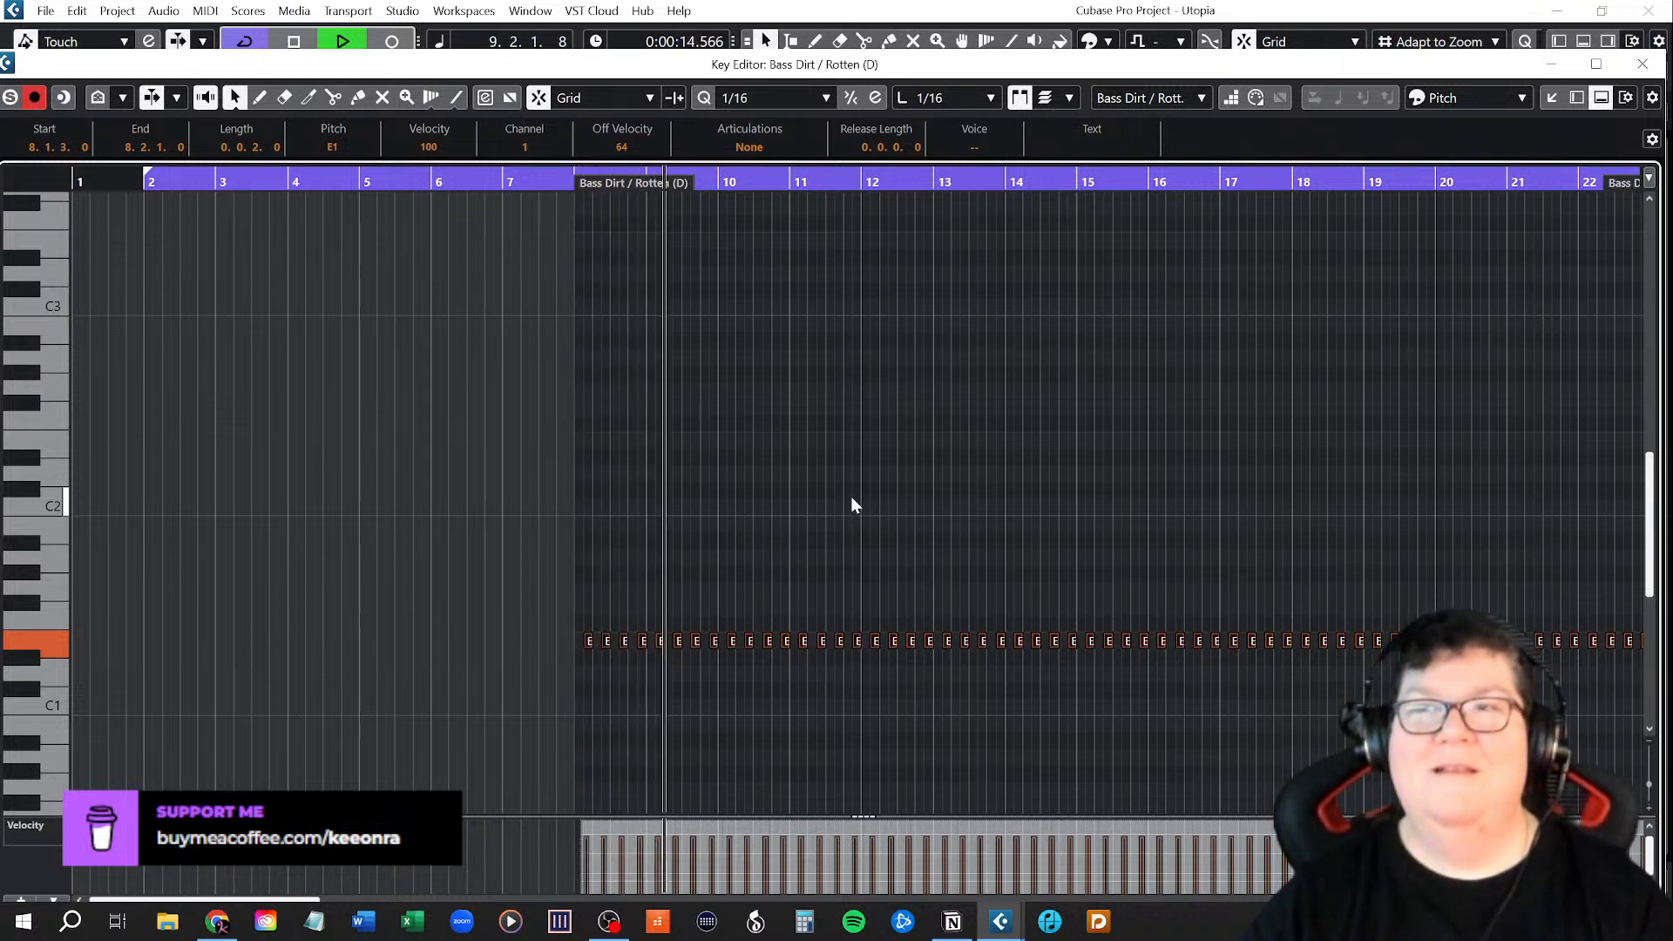
key("space")
left_click(1643, 64)
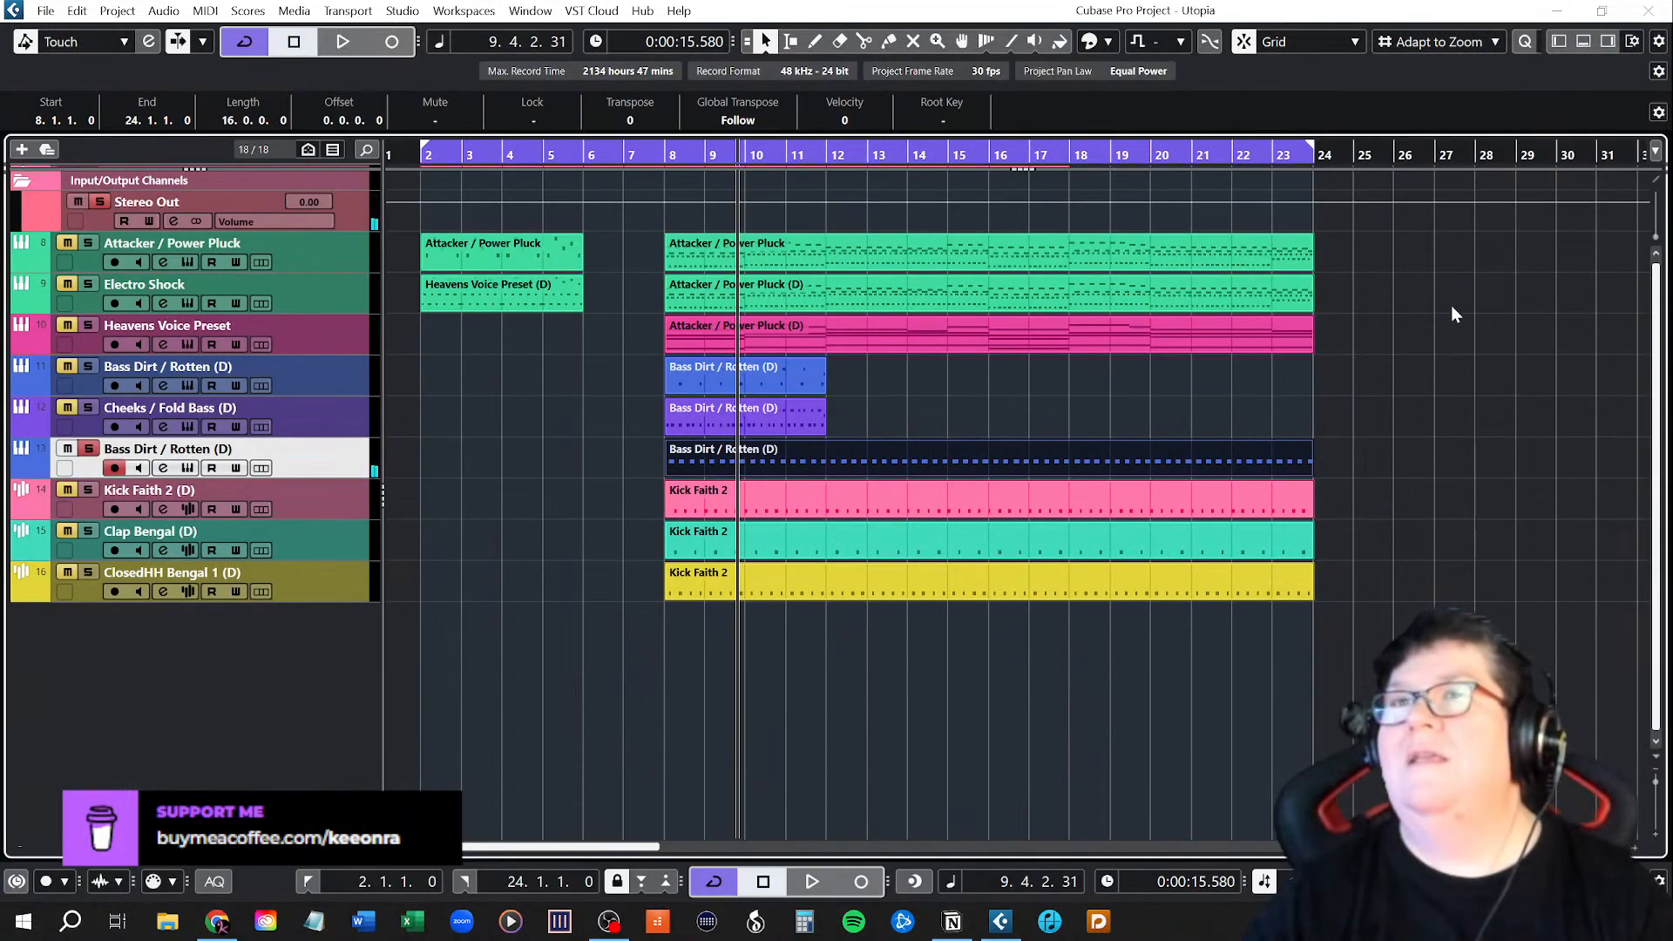
Deselect the part, unsolo the lower Bass Dirt / Rotten (D) track and audition the full arrangement from bar 8.
left_click(927, 695)
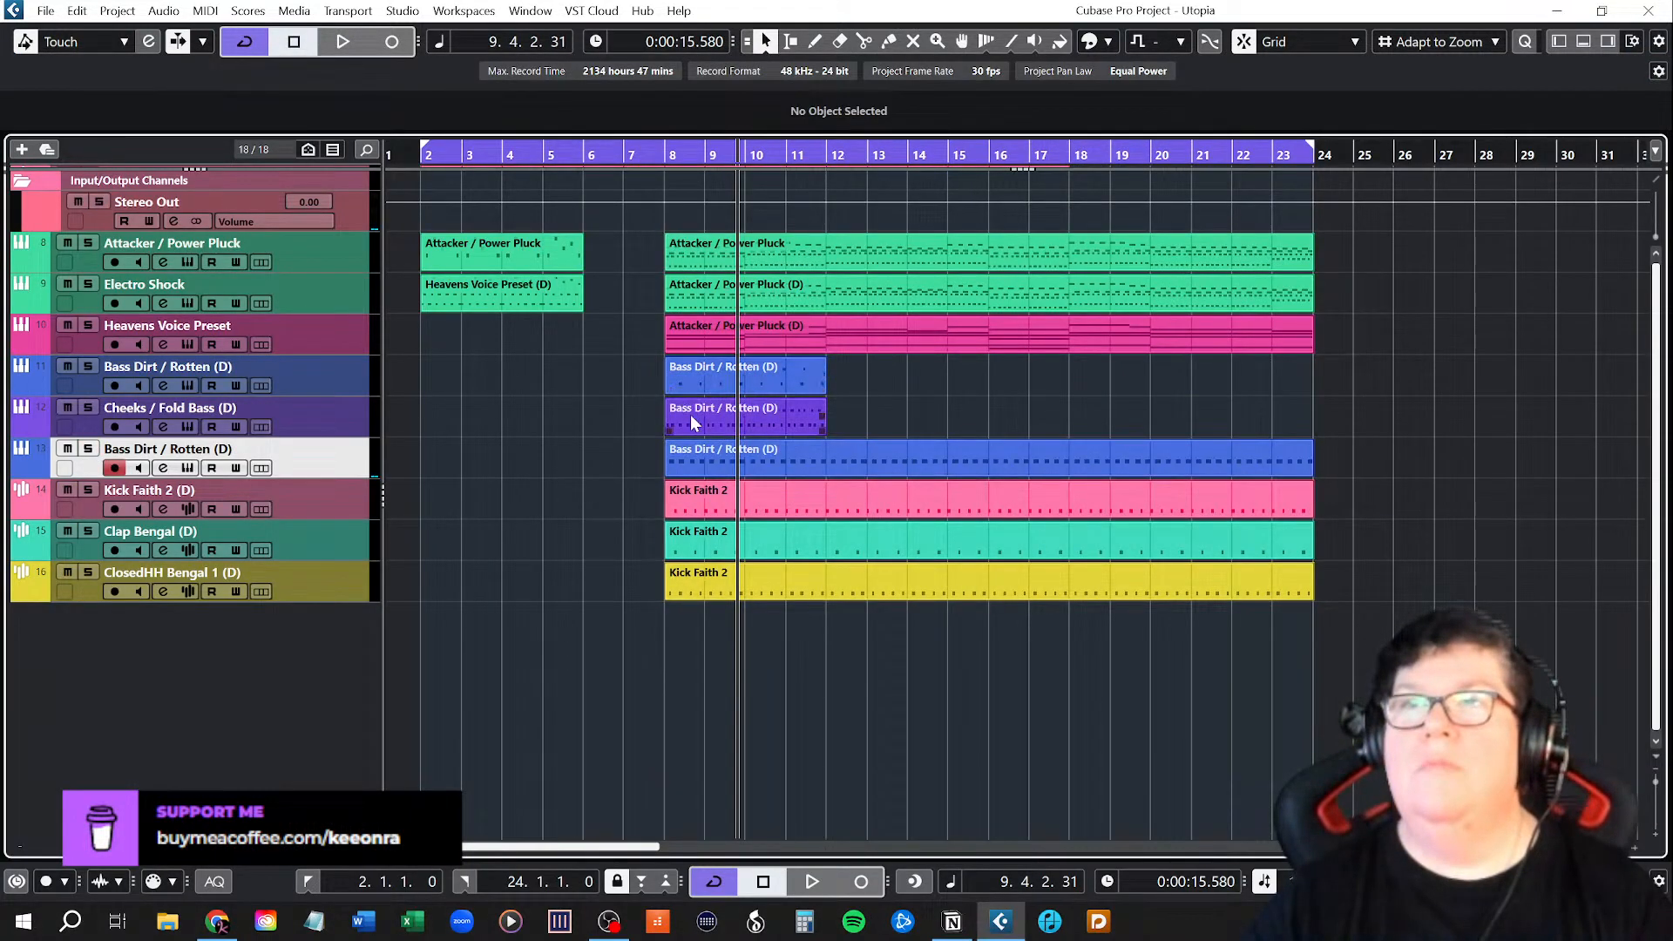
left_click(673, 155)
key("space")
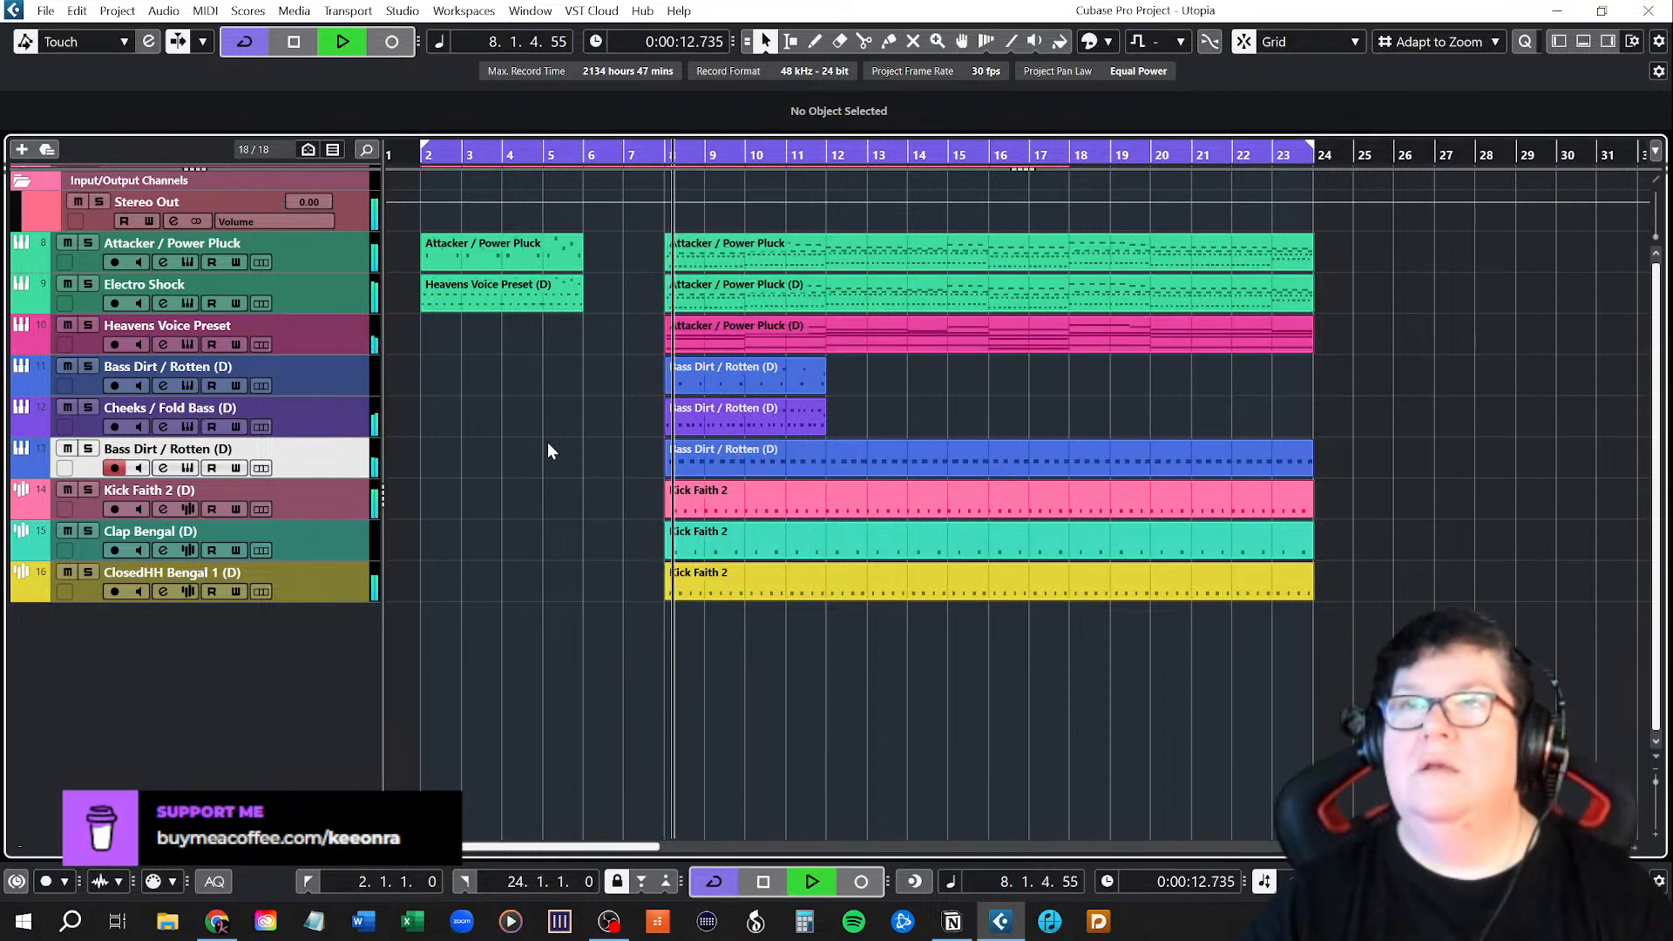
key("space")
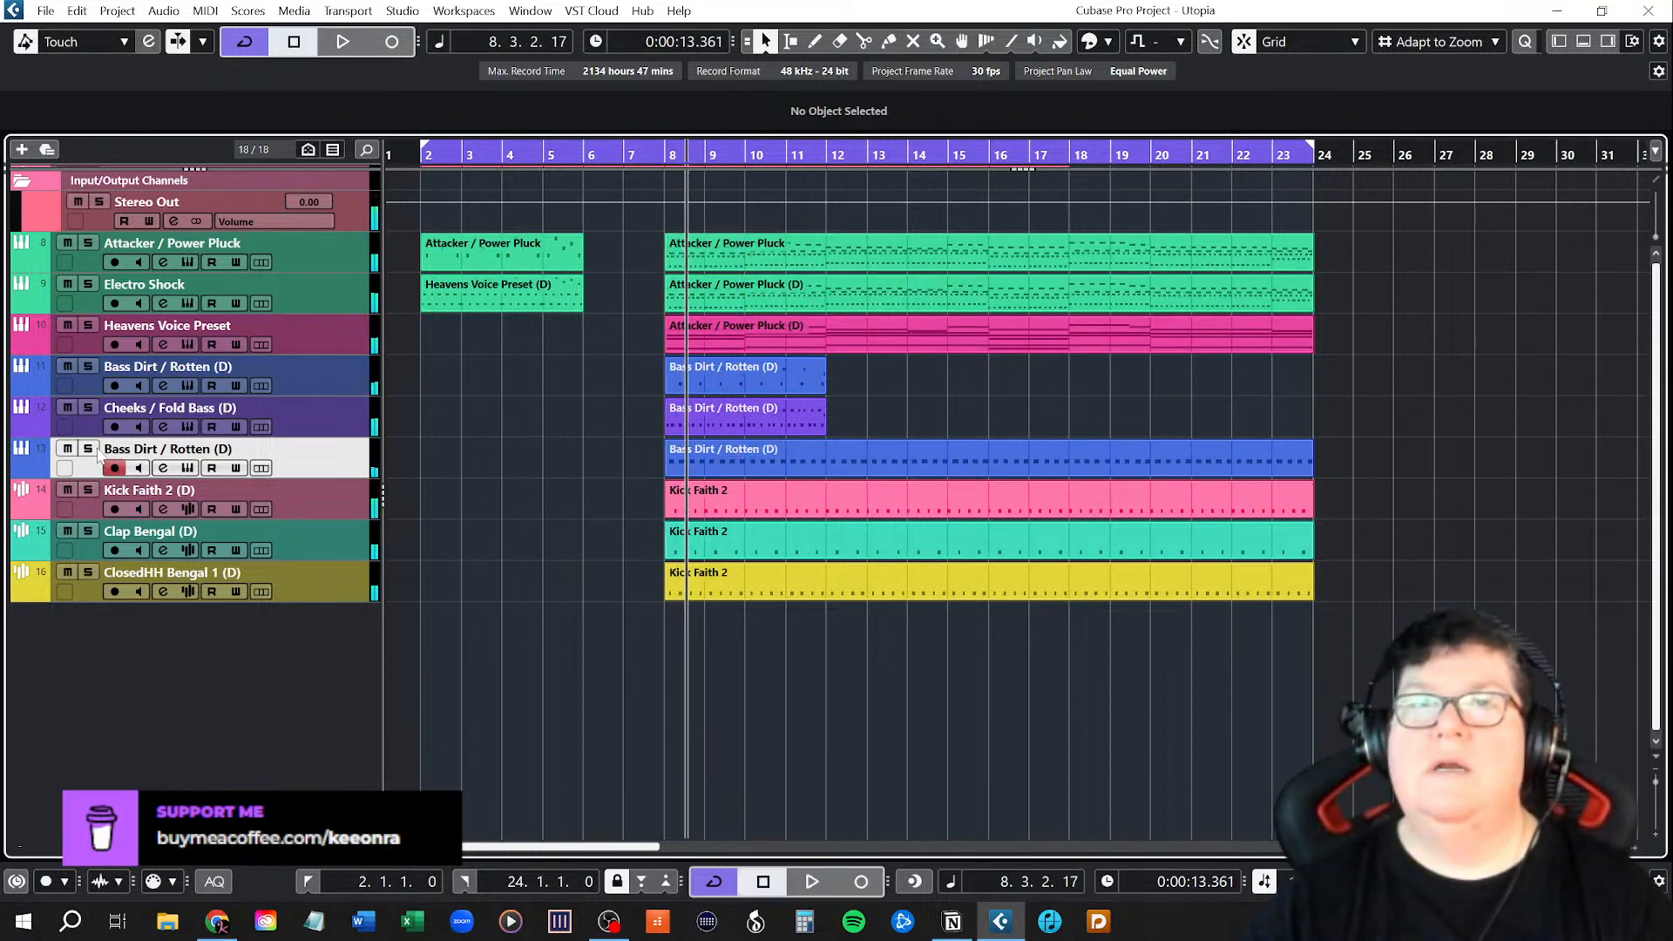
Solo Cheeks / Fold Bass (D) and the upper Bass Dirt / Rotten (D), and add the lower Bass Dirt / Rotten (D) to the solo during playback.
left_click(90, 409)
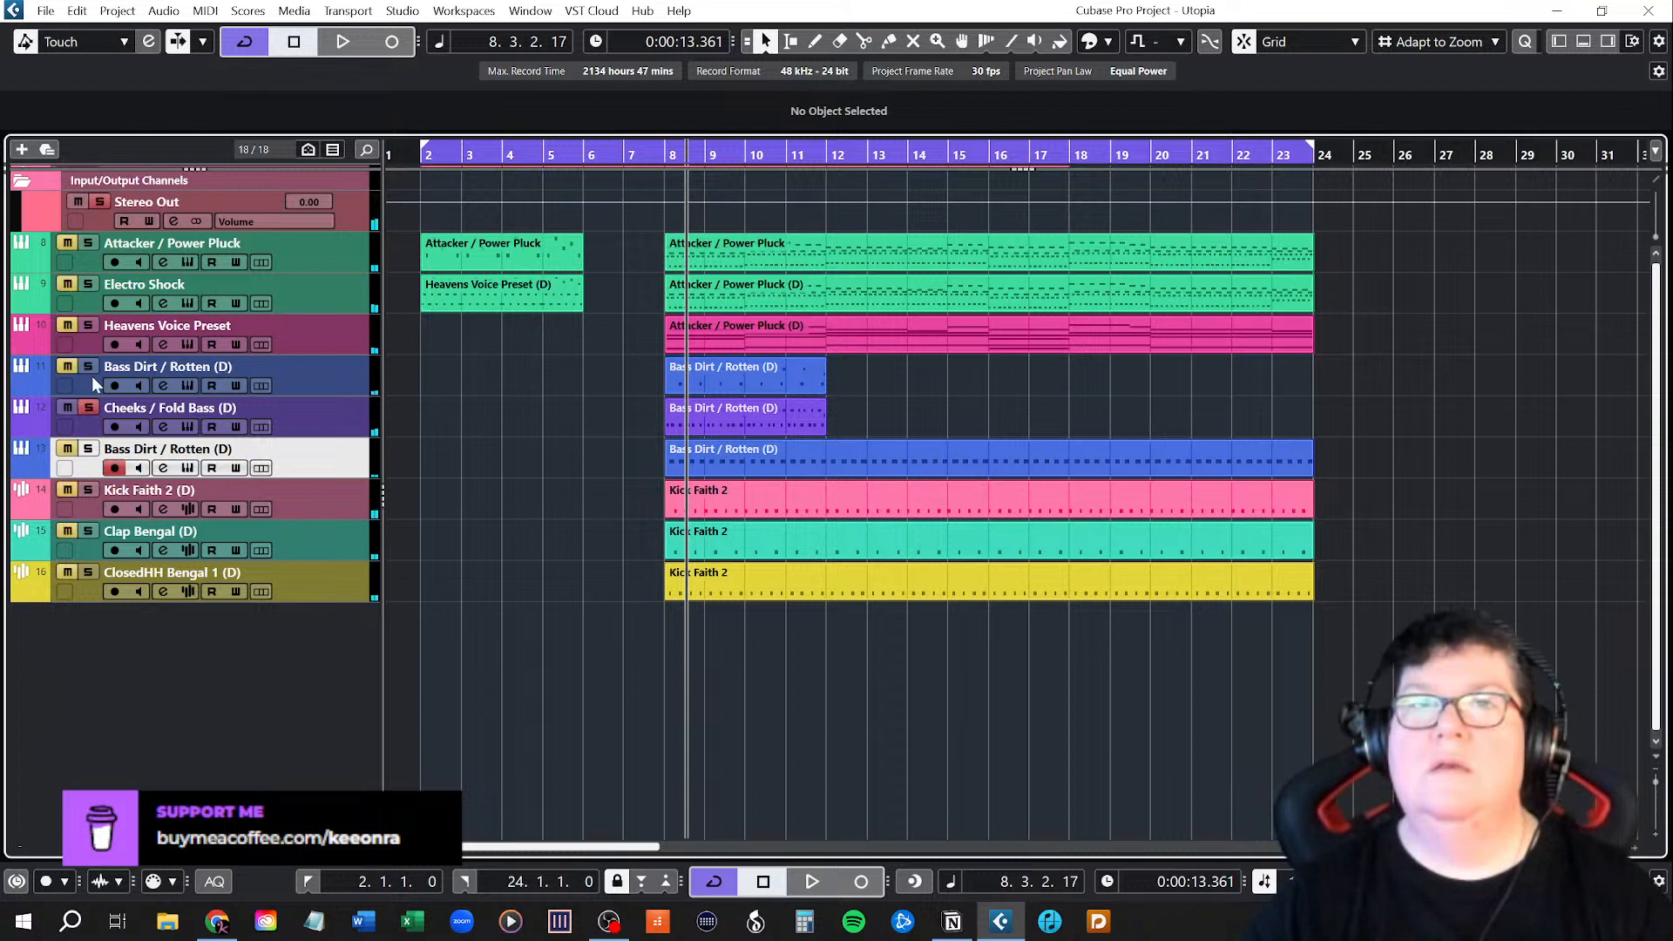
key("space")
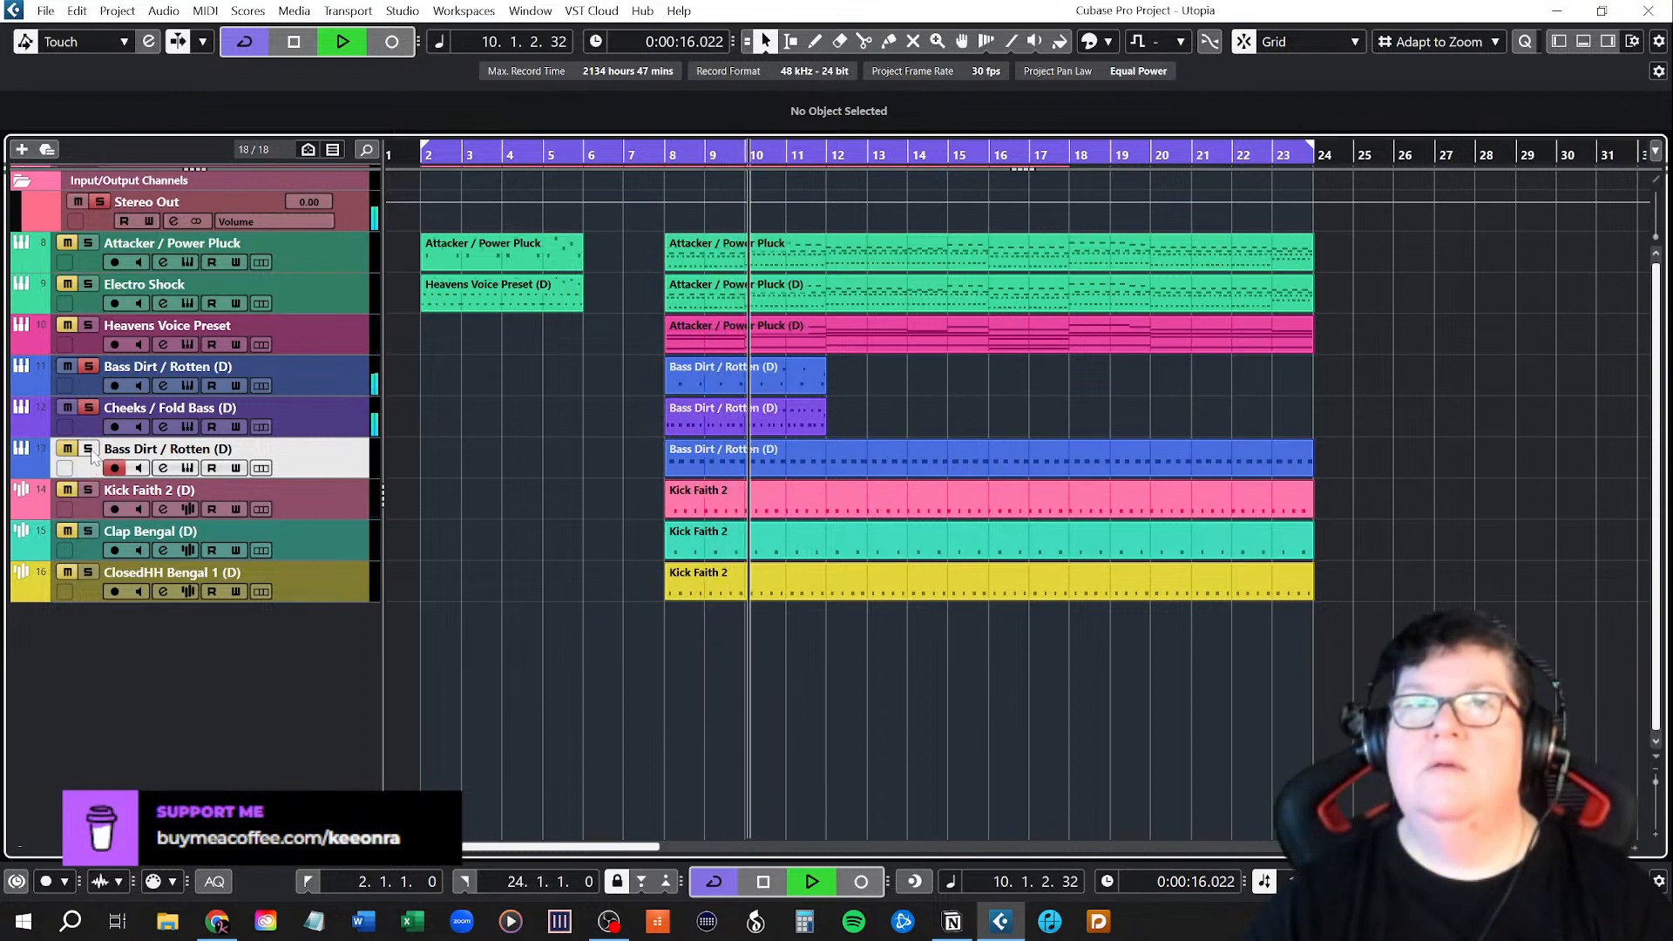
left_click(88, 448)
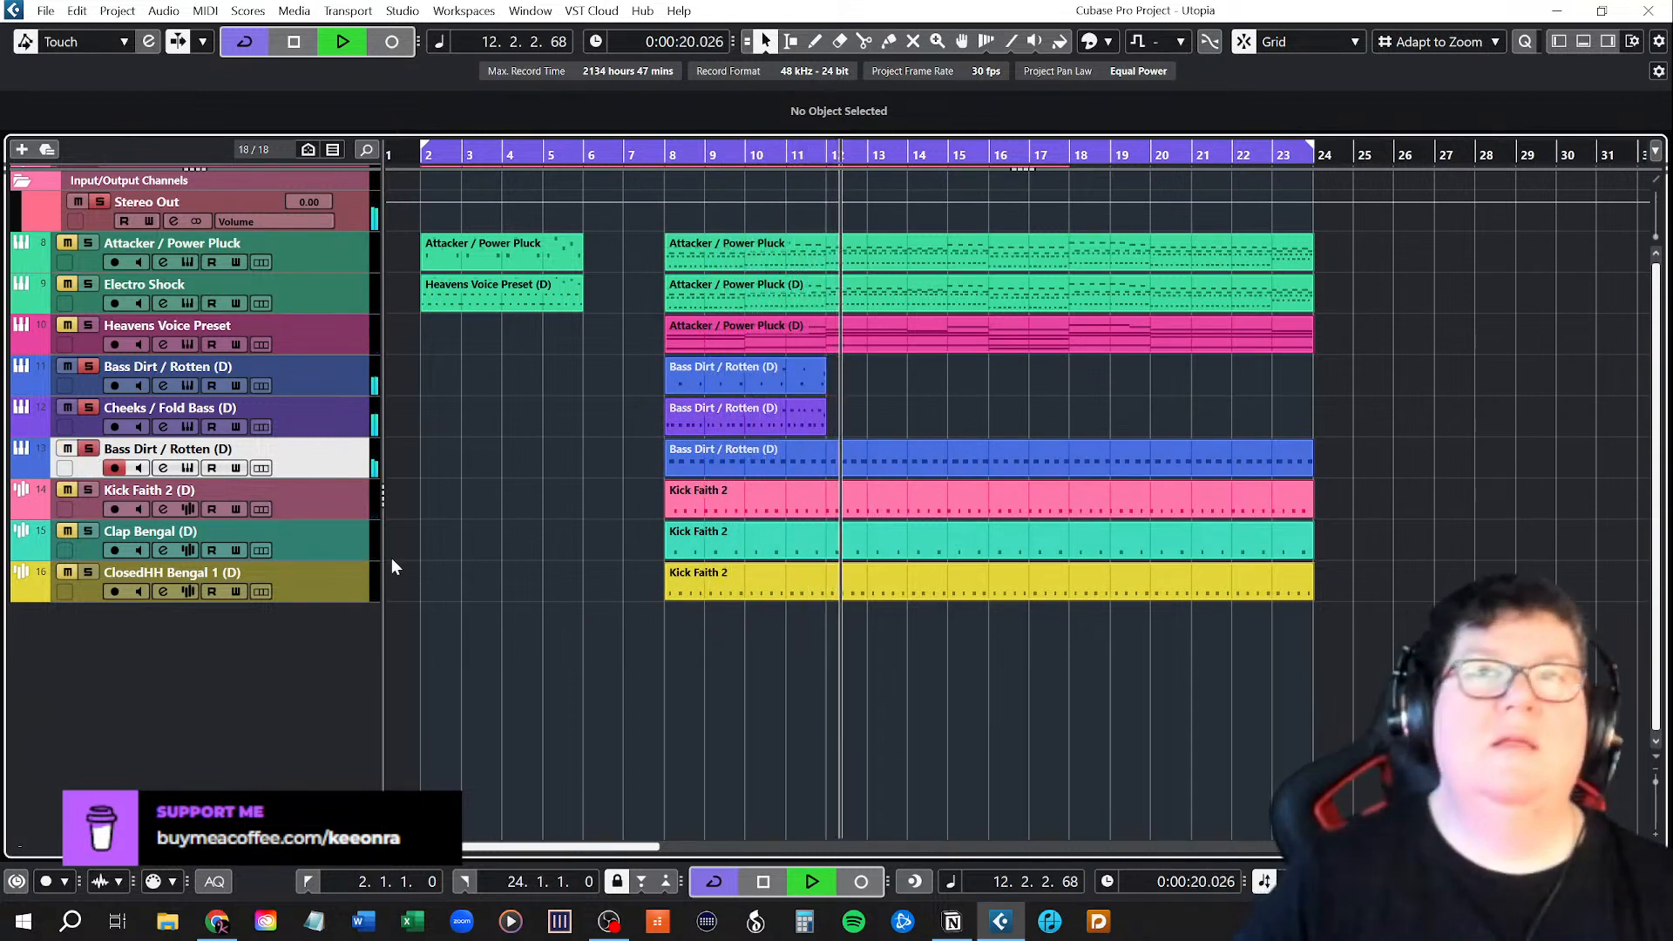
key("space")
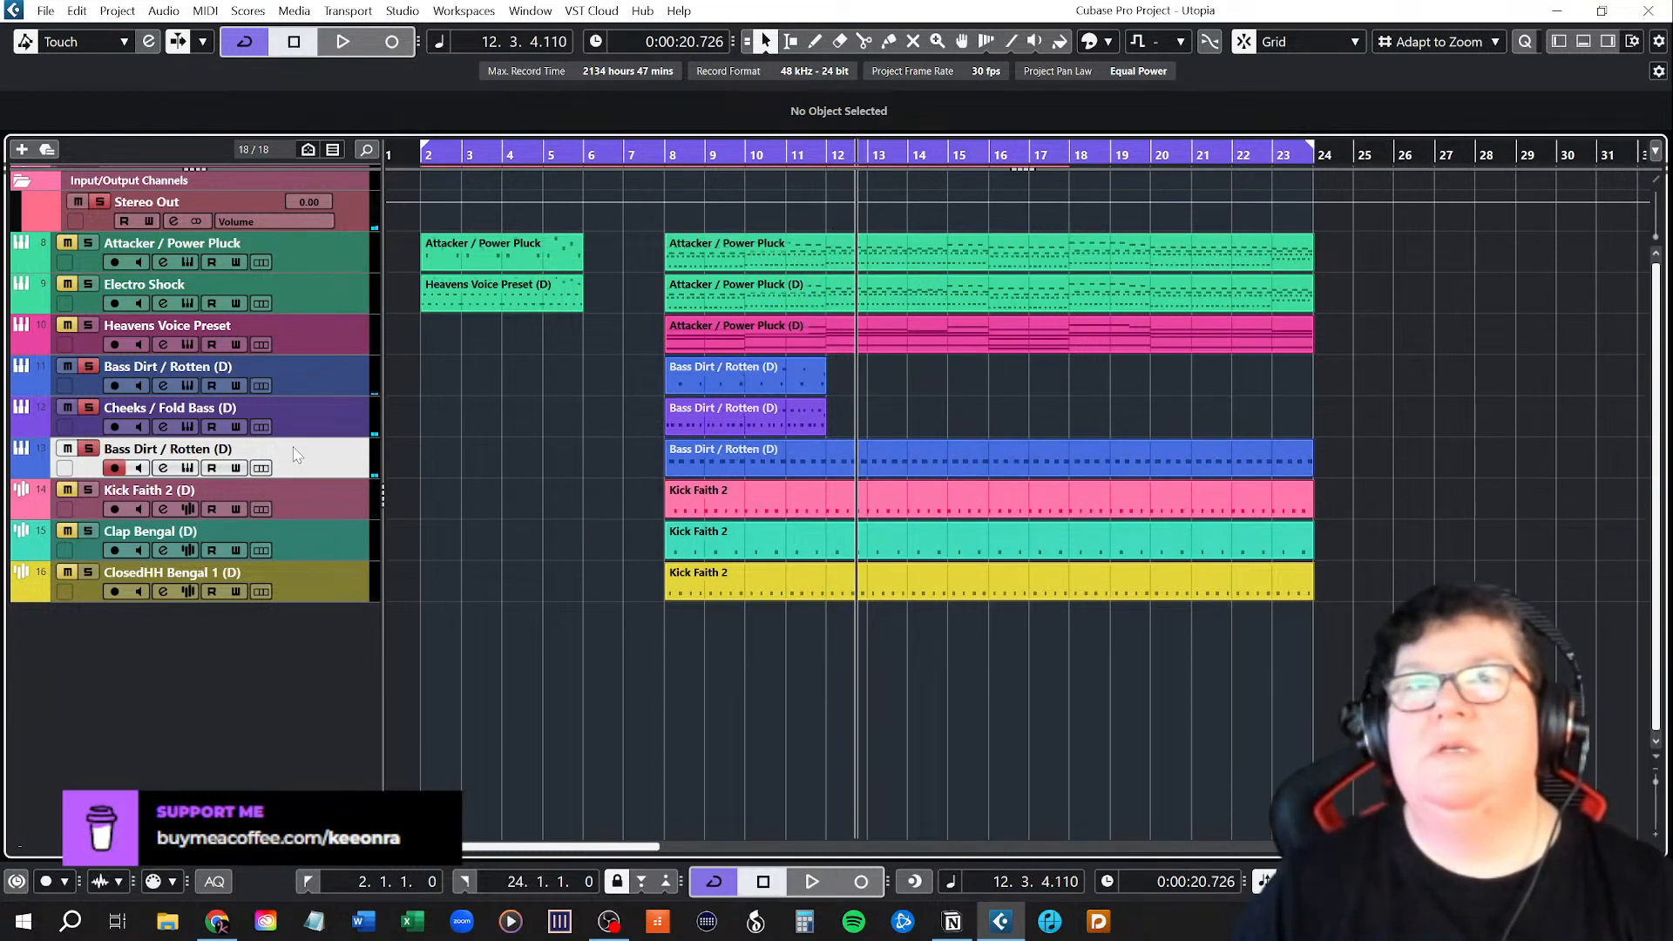
Select the upper Bass Dirt / Rotten (D) track, leave only the lower one soloed, audition it from bar 8 and return to bar 8.
left_click(294, 386)
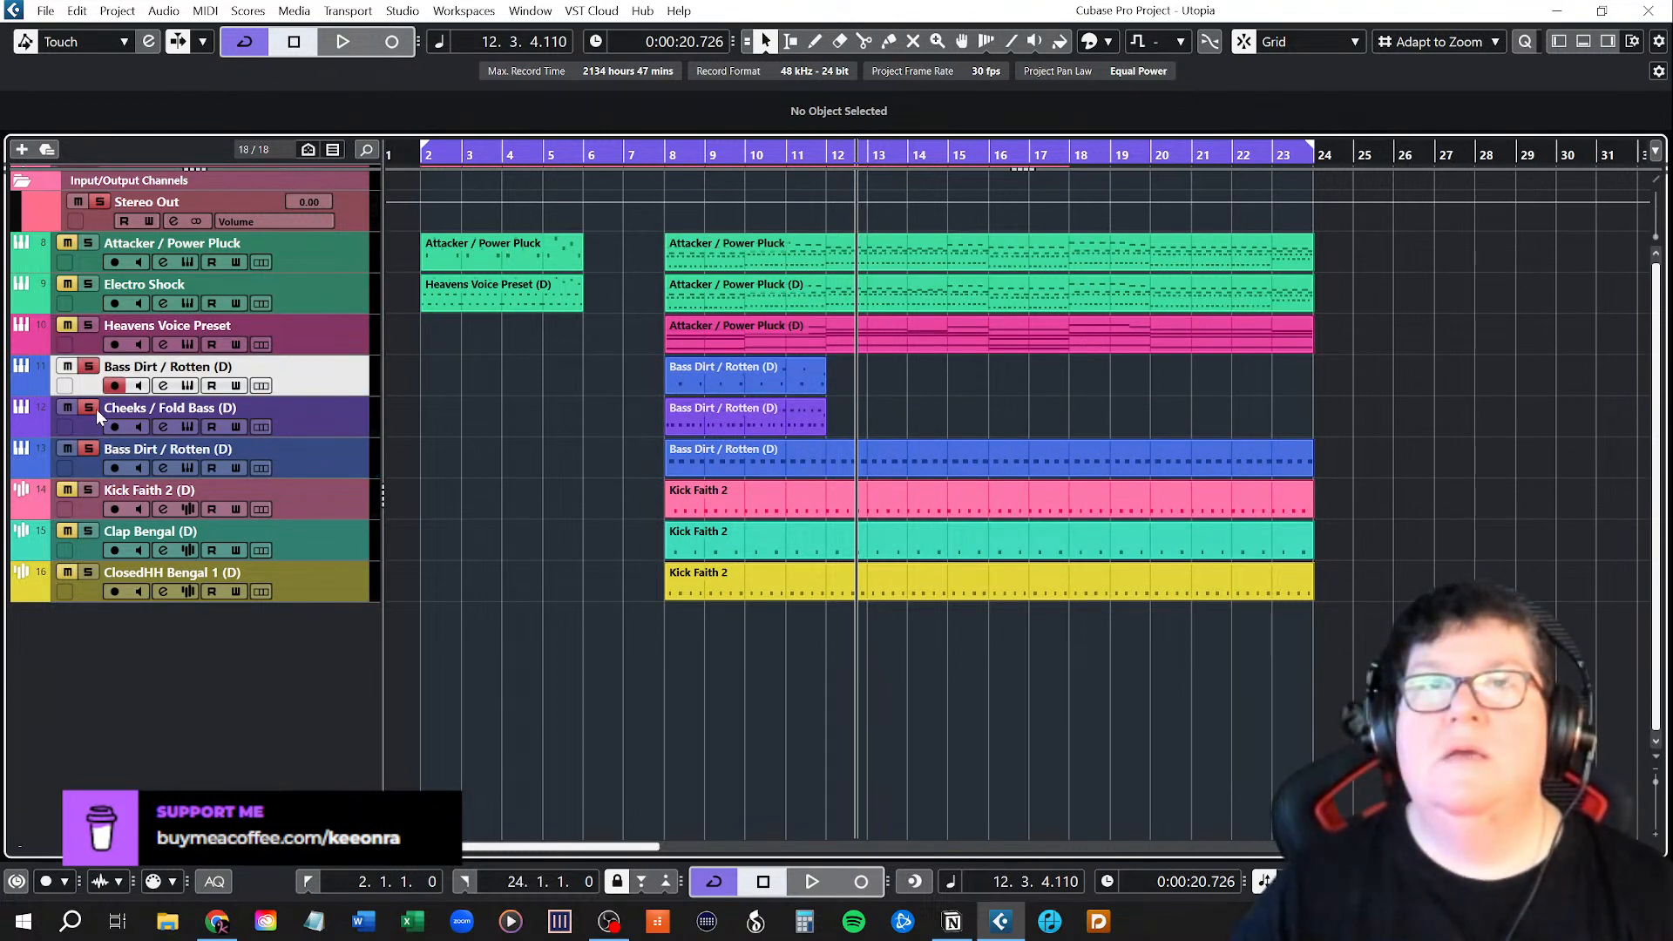
left_click(675, 155)
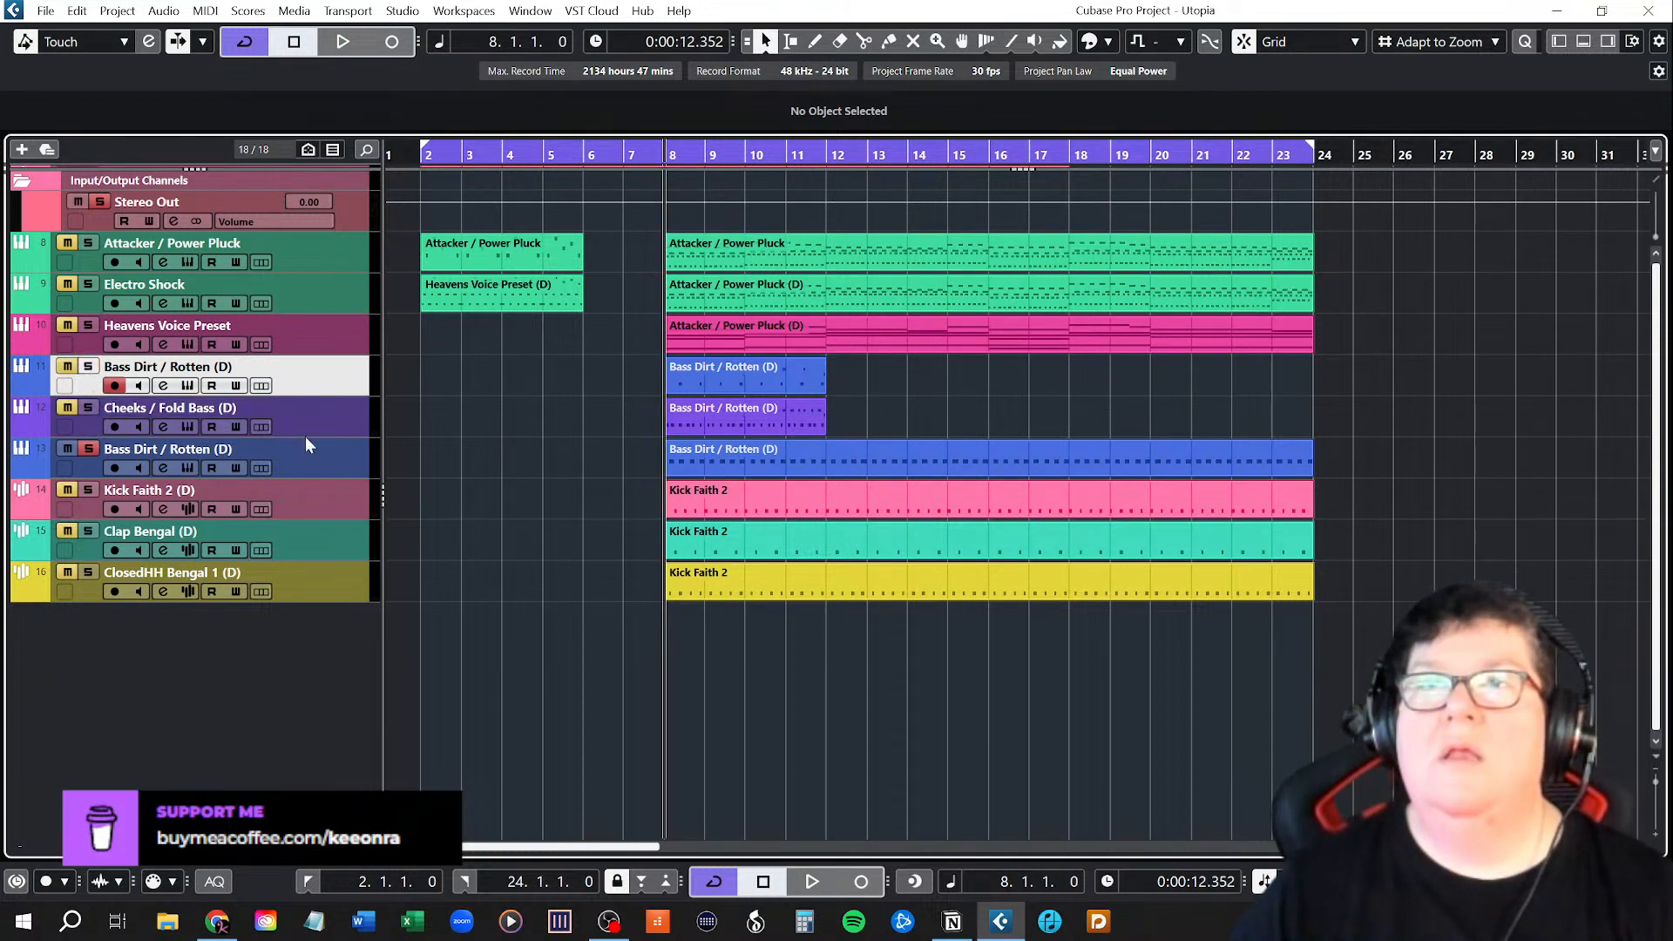
key("space")
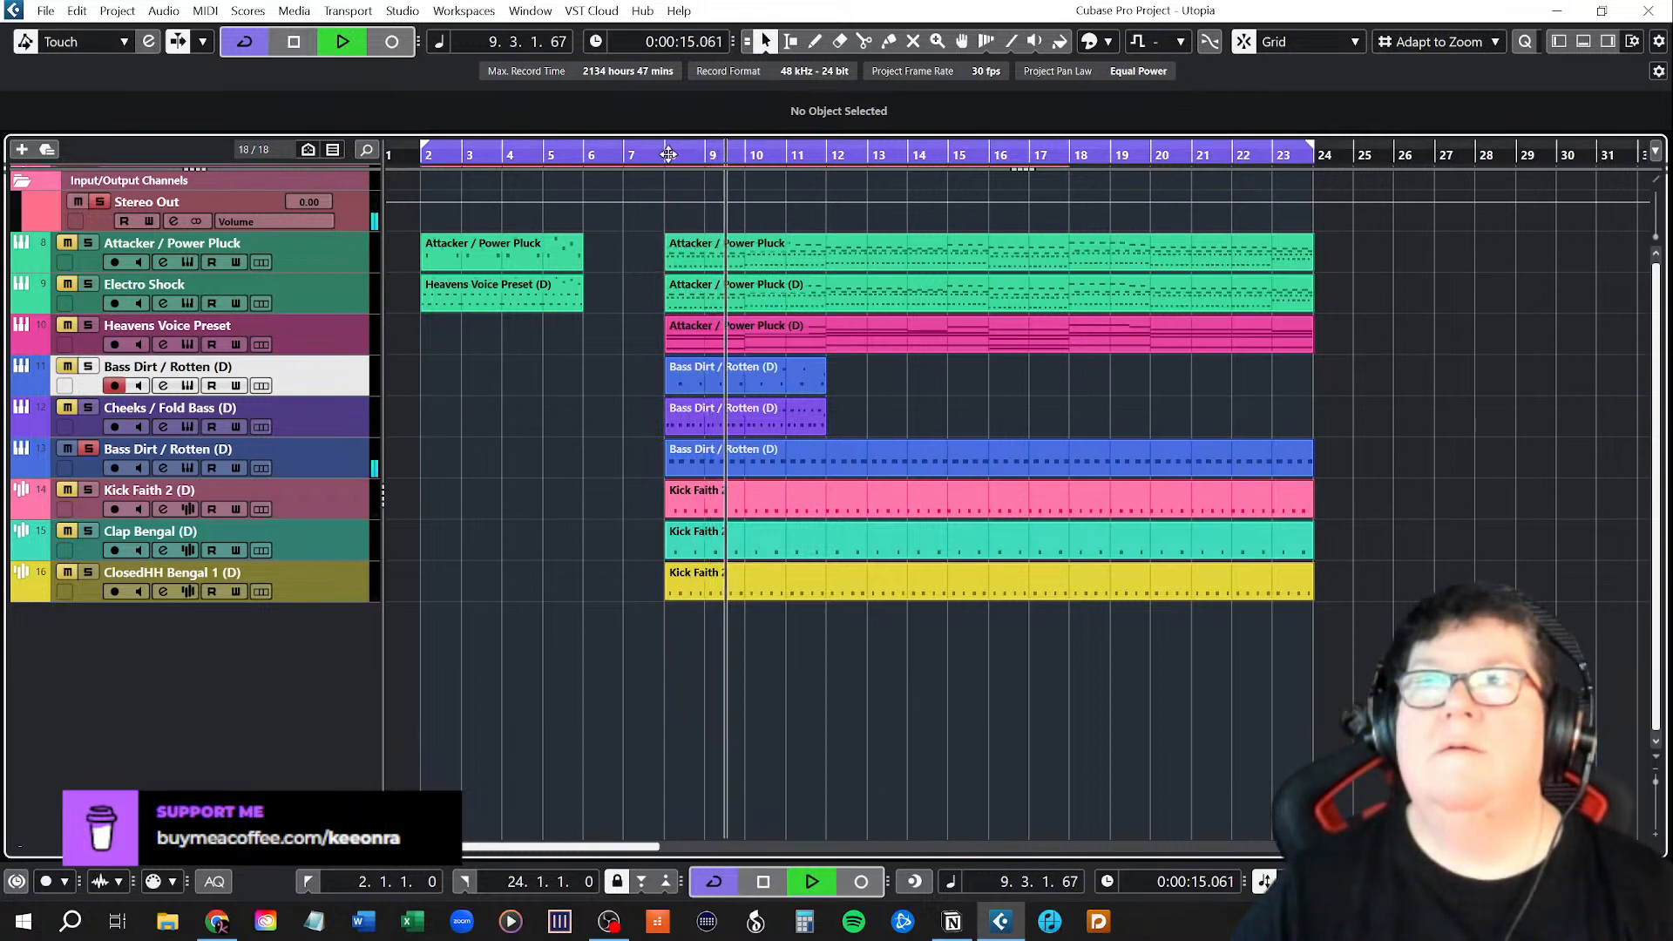
key("space")
left_click(668, 155)
left_click(667, 154)
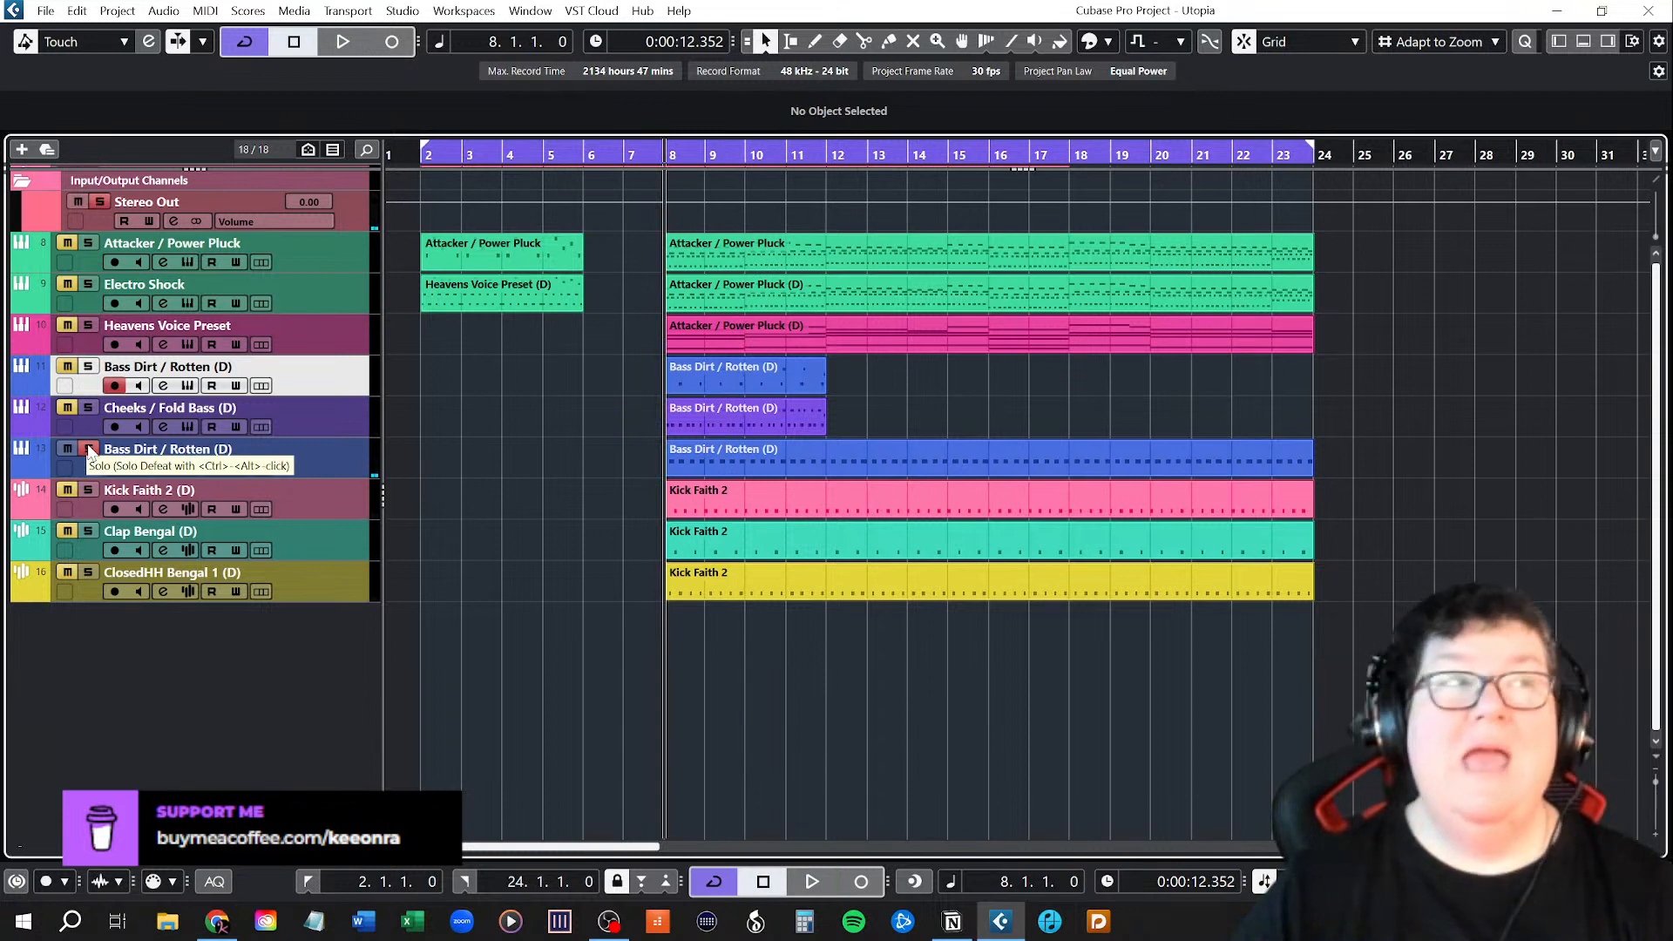
Switch the solo from the lower Bass Dirt / Rotten (D) to Cheeks / Fold Bass (D) and audition it from bar 8.
left_click(90, 450)
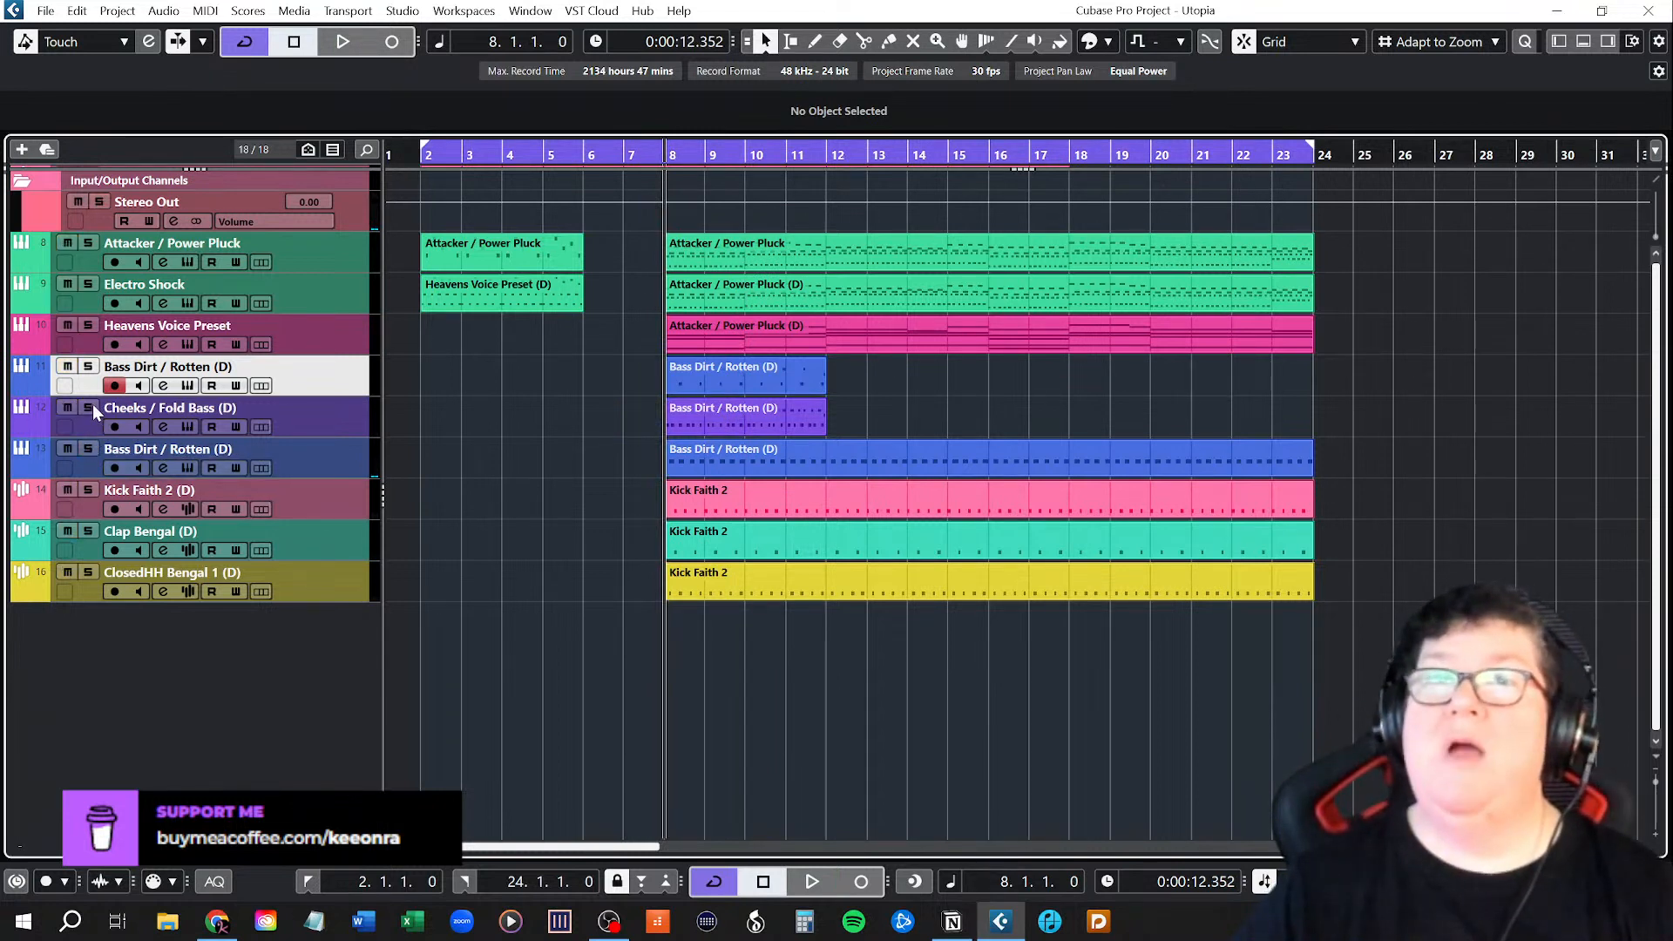
left_click(90, 407)
key("space")
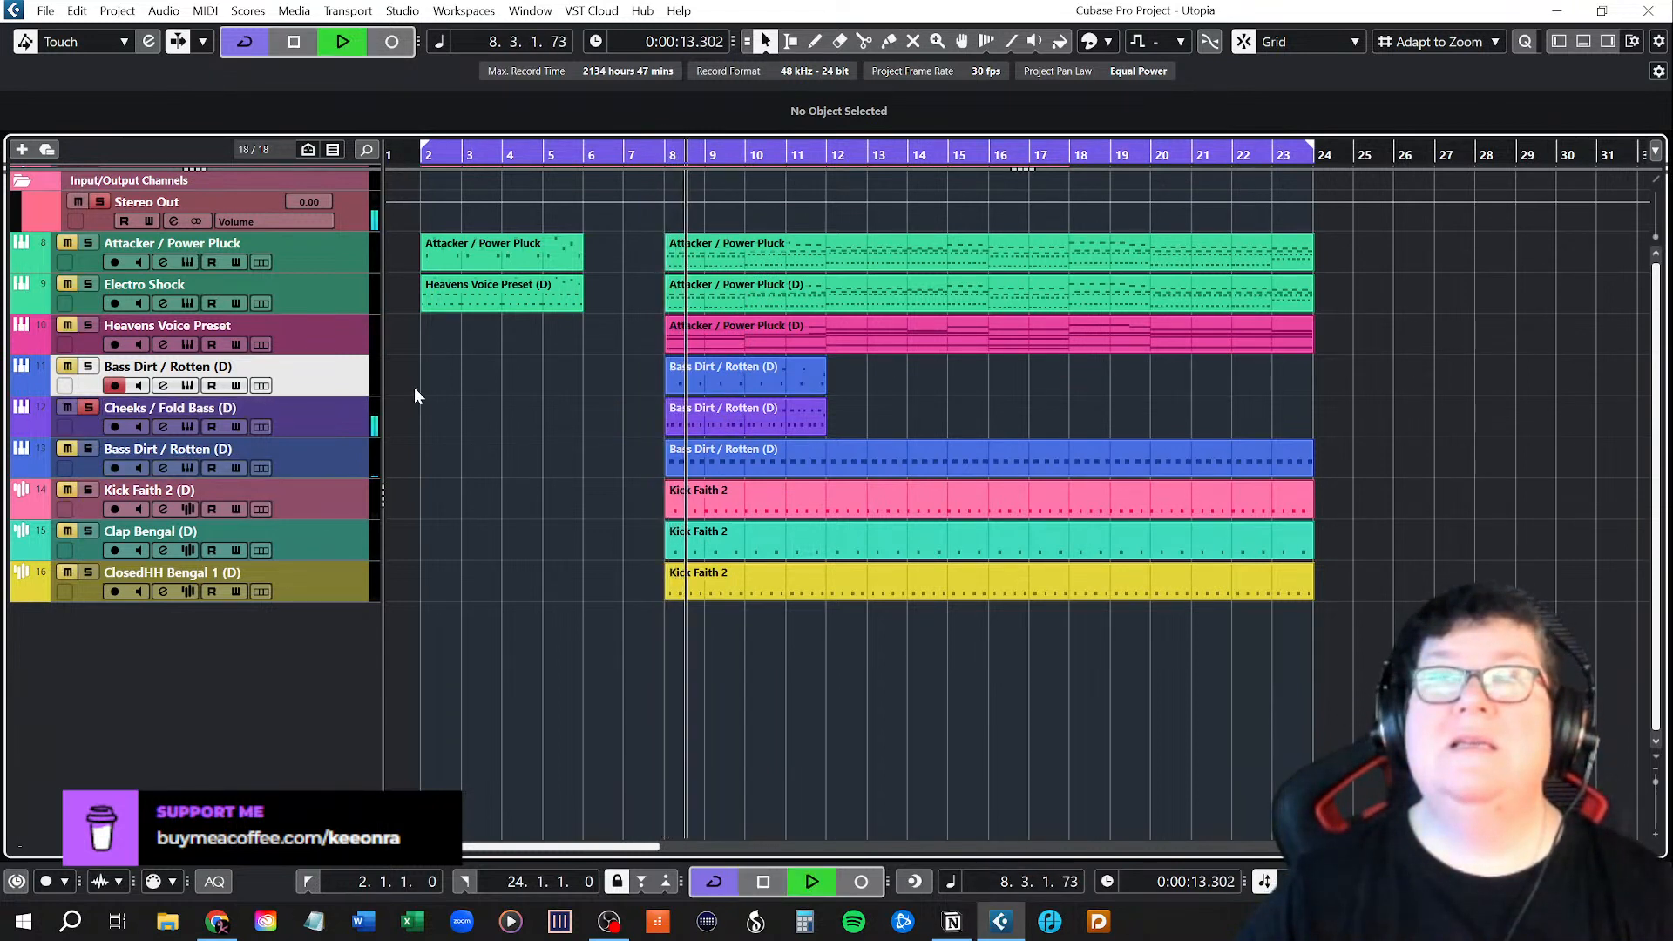
key("space")
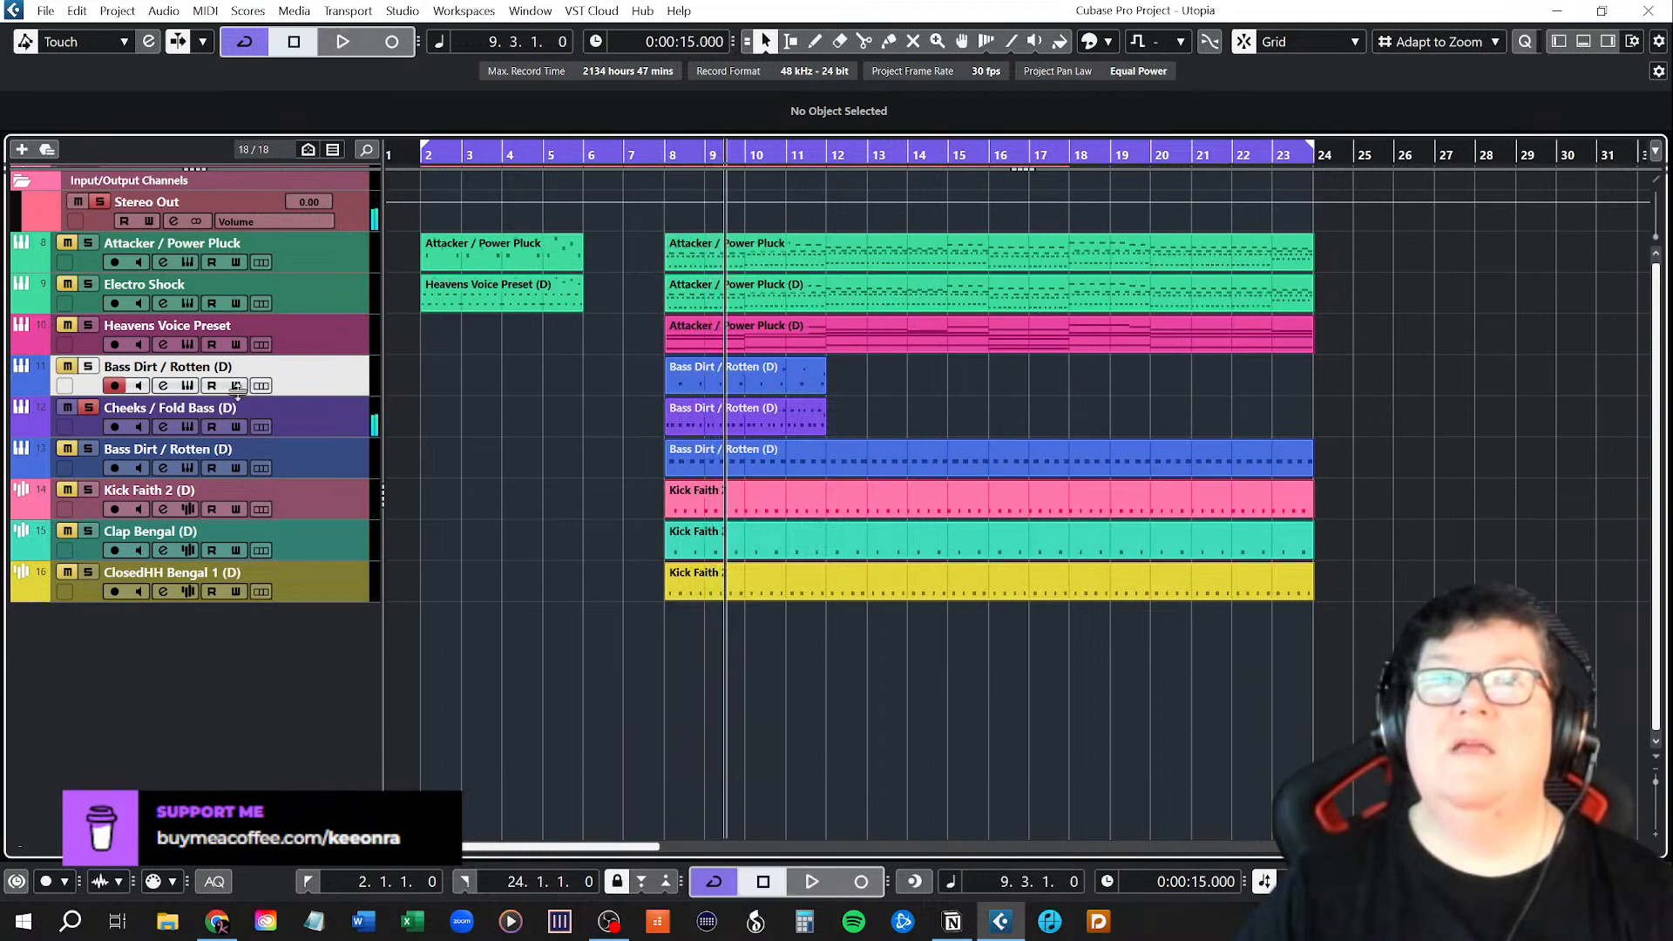
Switch the solo to the upper Bass Dirt / Rotten (D) track and audition it from bar 8.
left_click(91, 407)
left_click(88, 366)
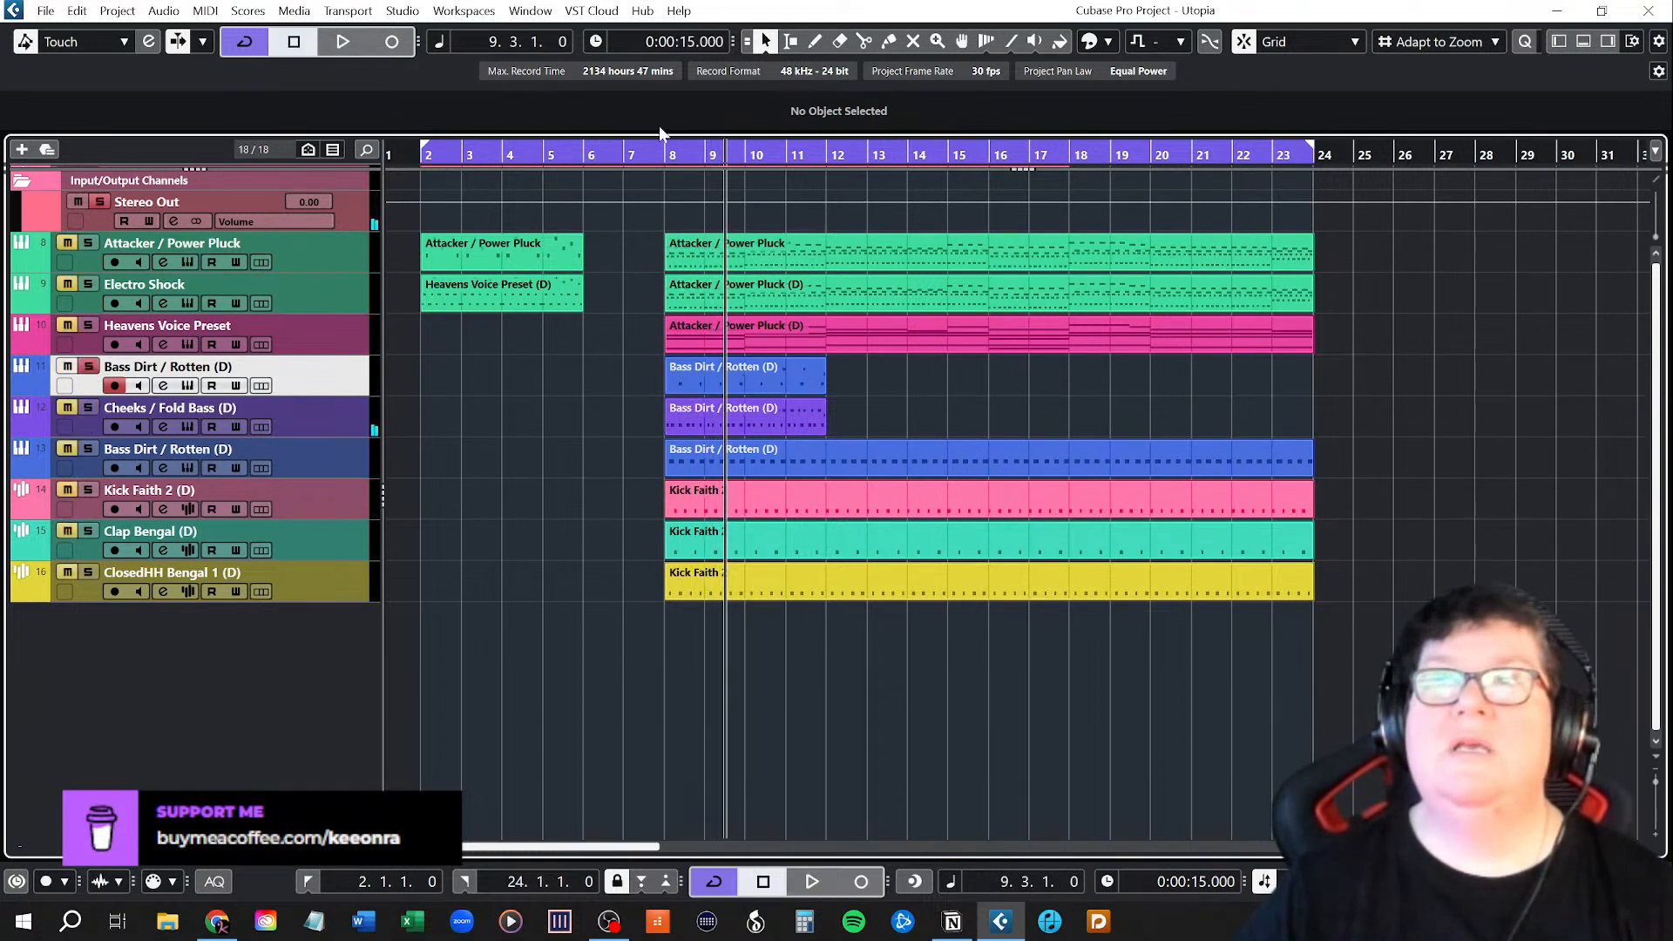
left_click(663, 148)
key("space")
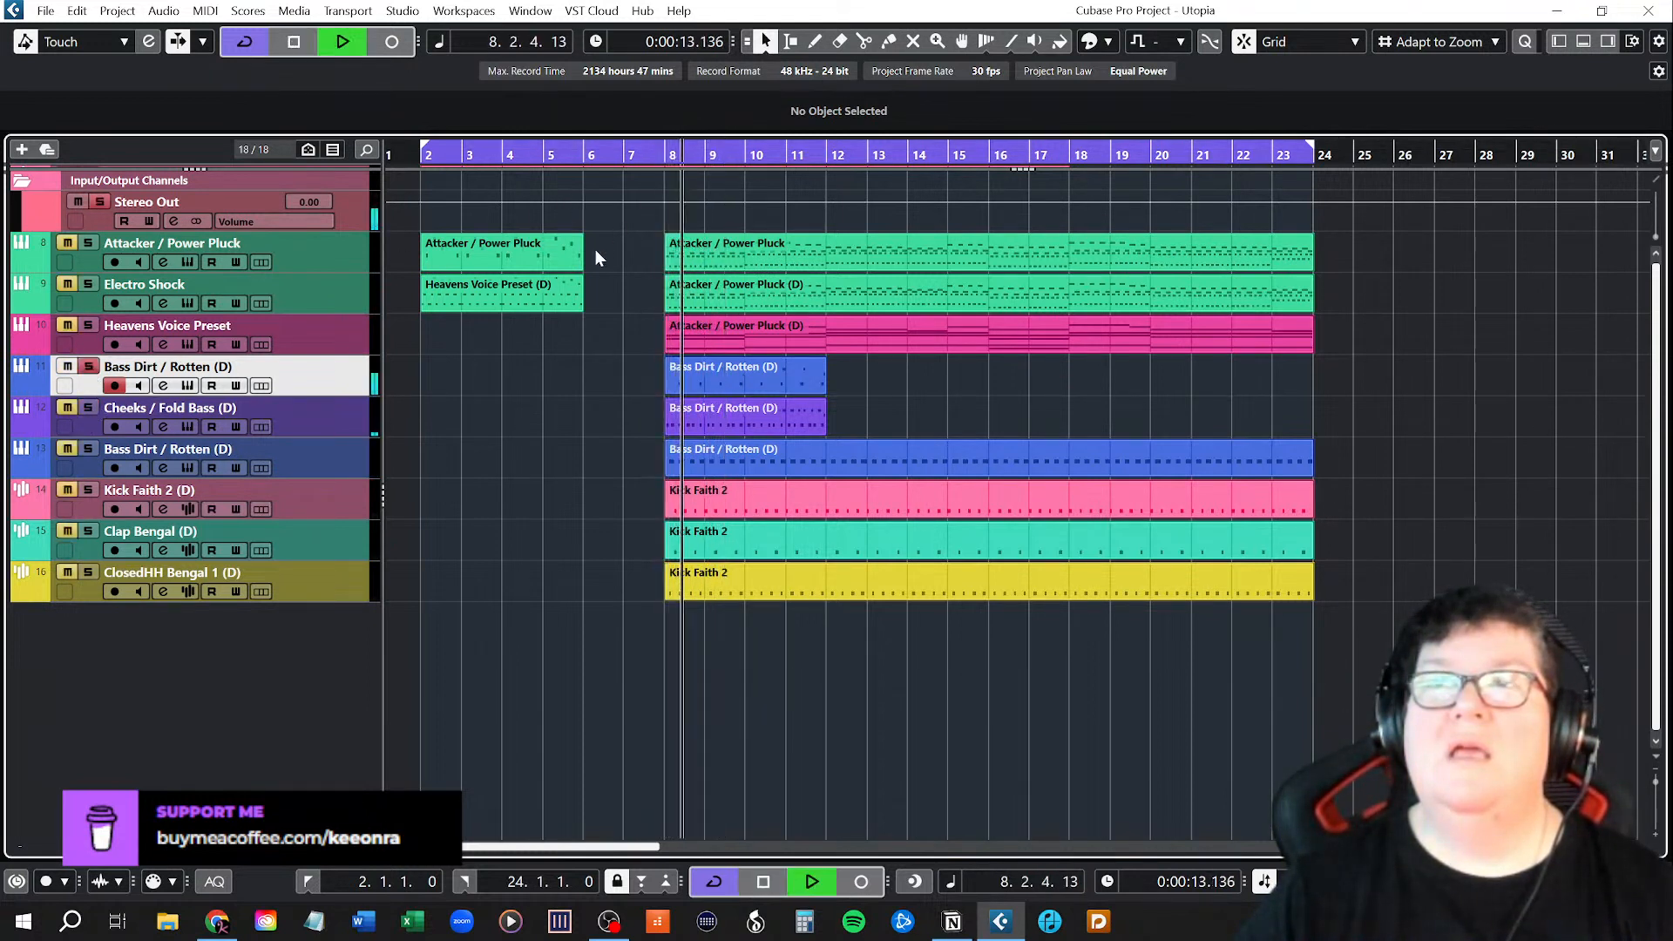
key("space")
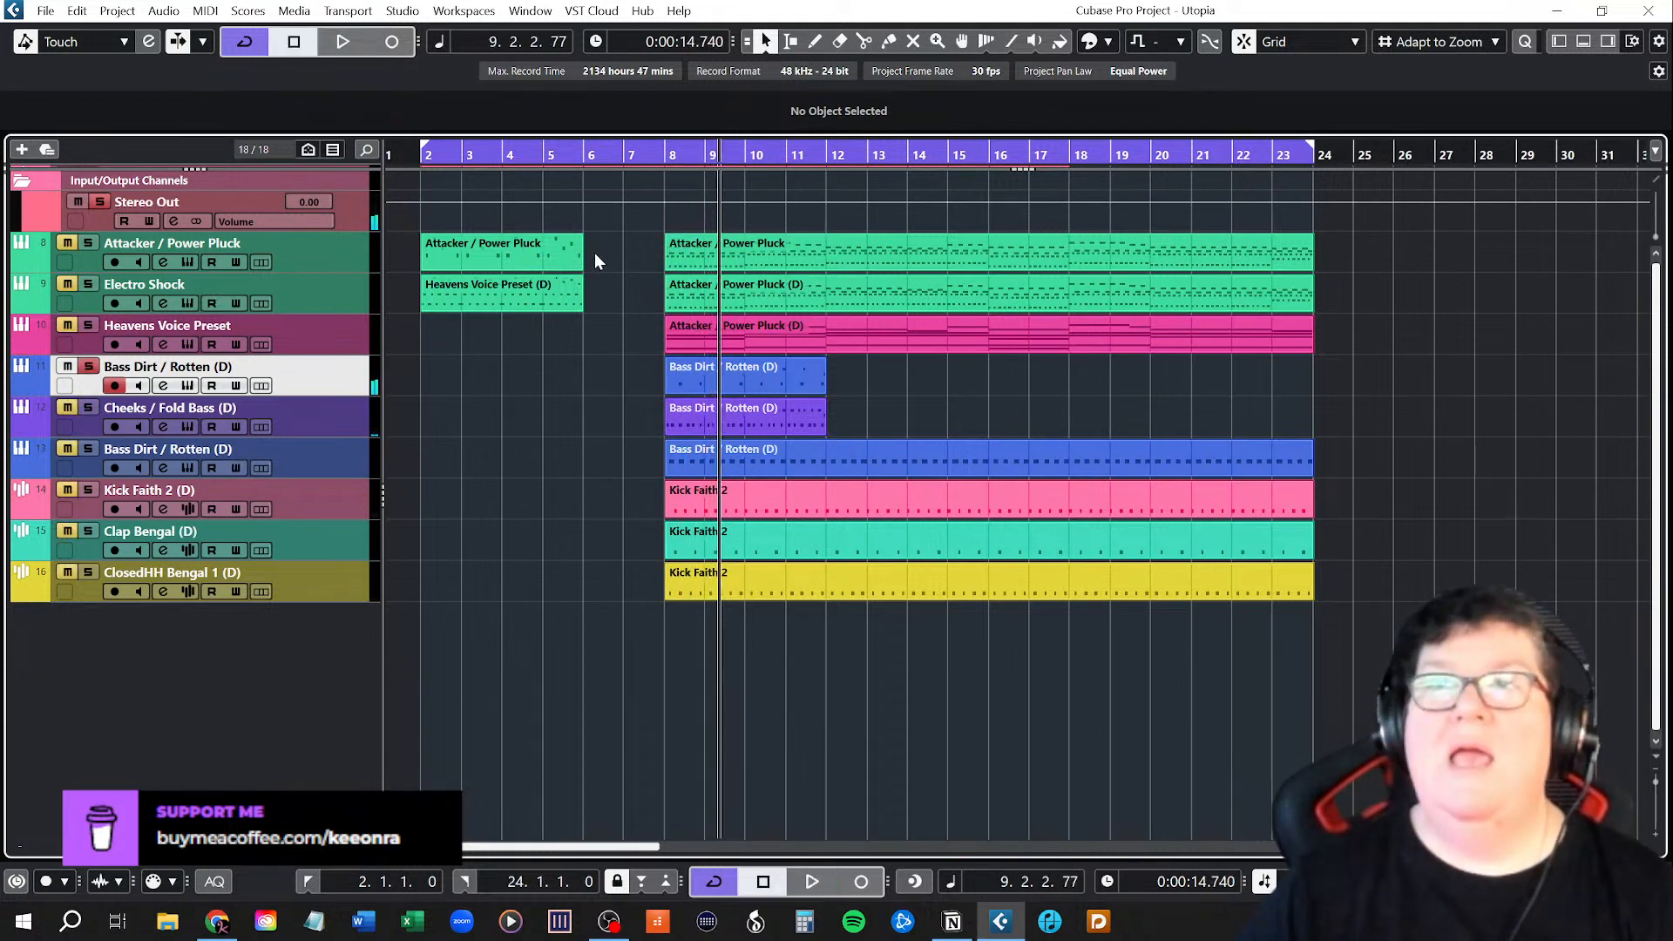
Unsolo the upper Bass Dirt / Rotten (D) and transpose all notes of the part on the Cheeks / Fold Bass (D) track down one octave.
left_click(337, 427)
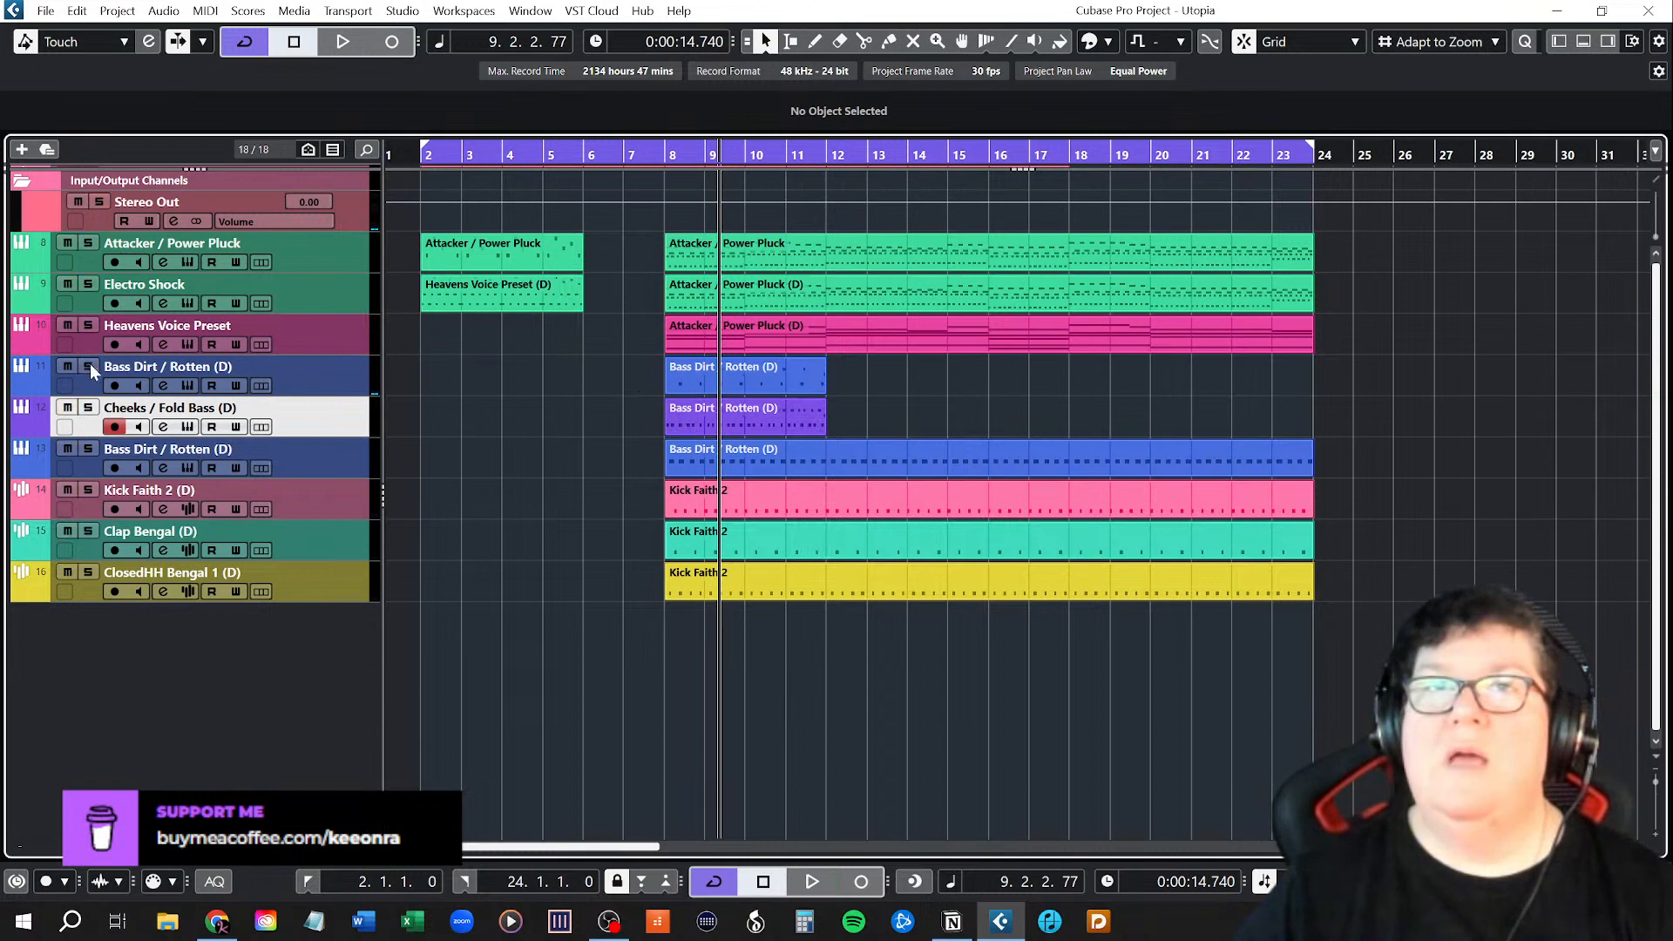
double_click(704, 419)
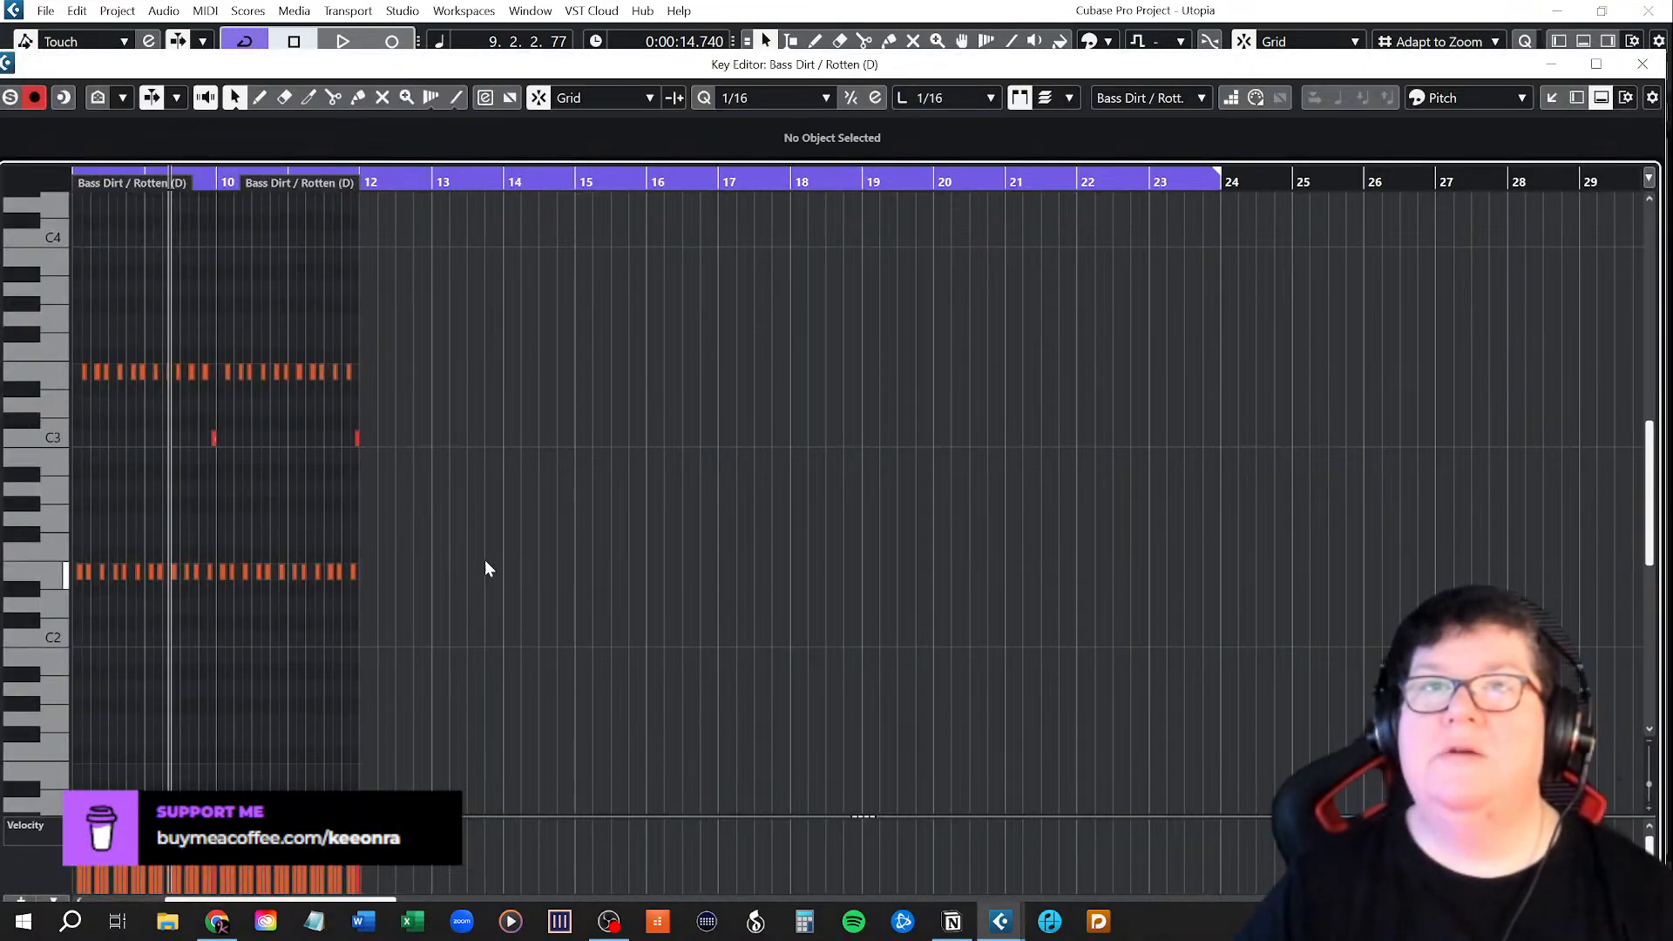
scroll(495, 565, "left", 3)
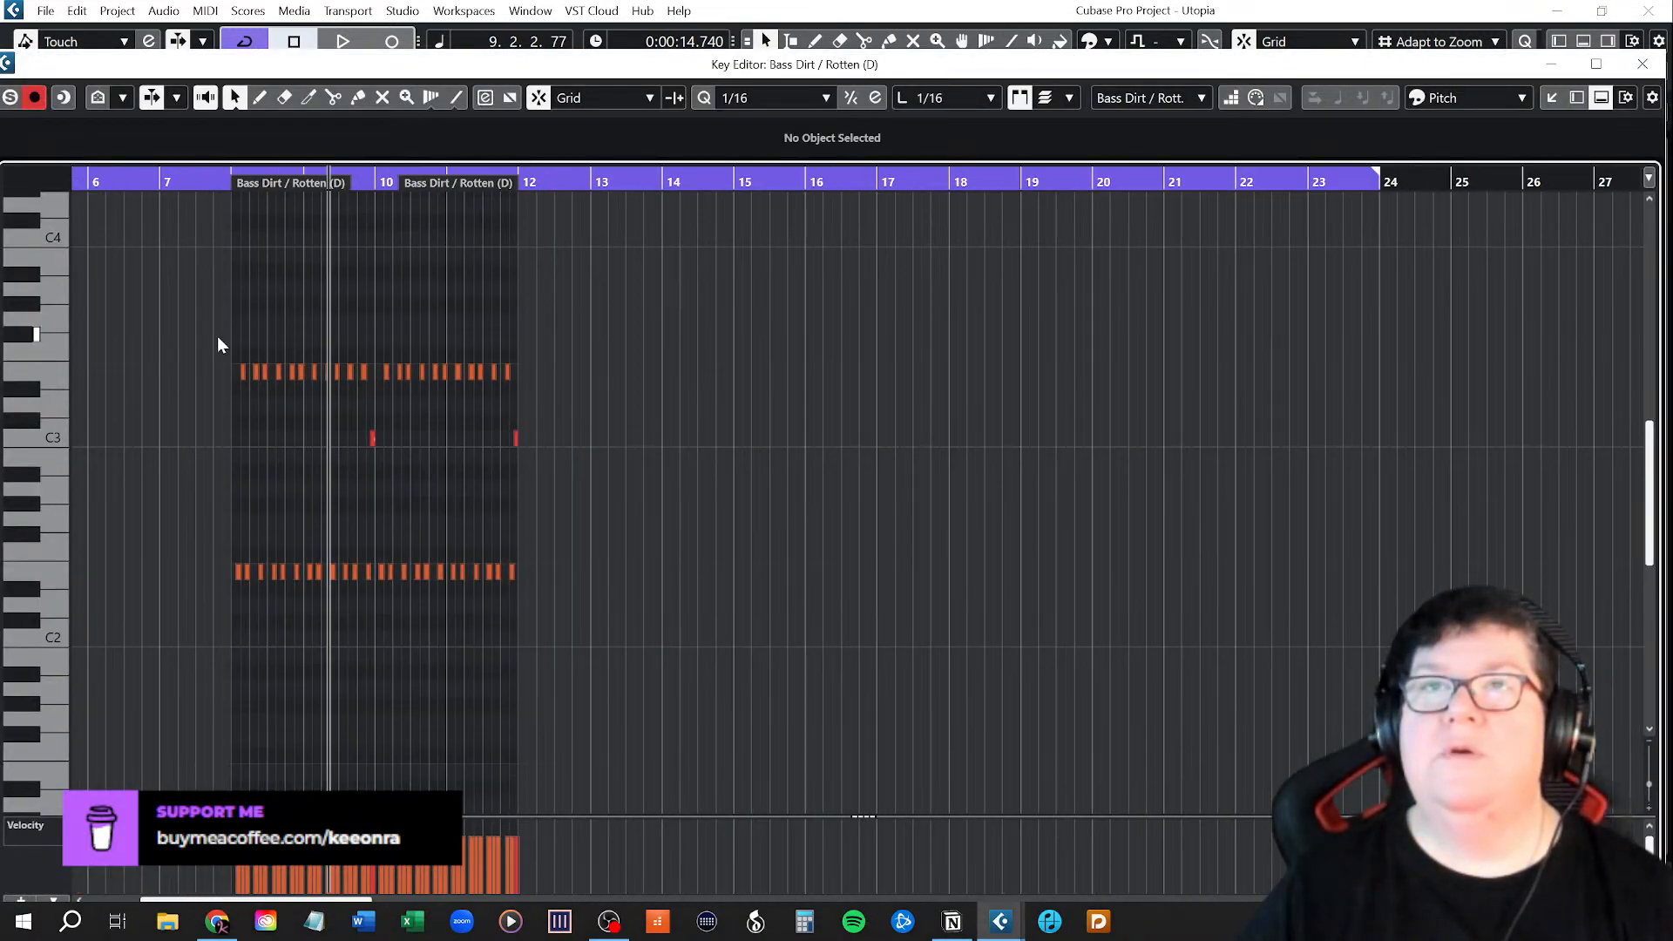
left_click_drag(217, 337, 721, 638)
key("shift+Down")
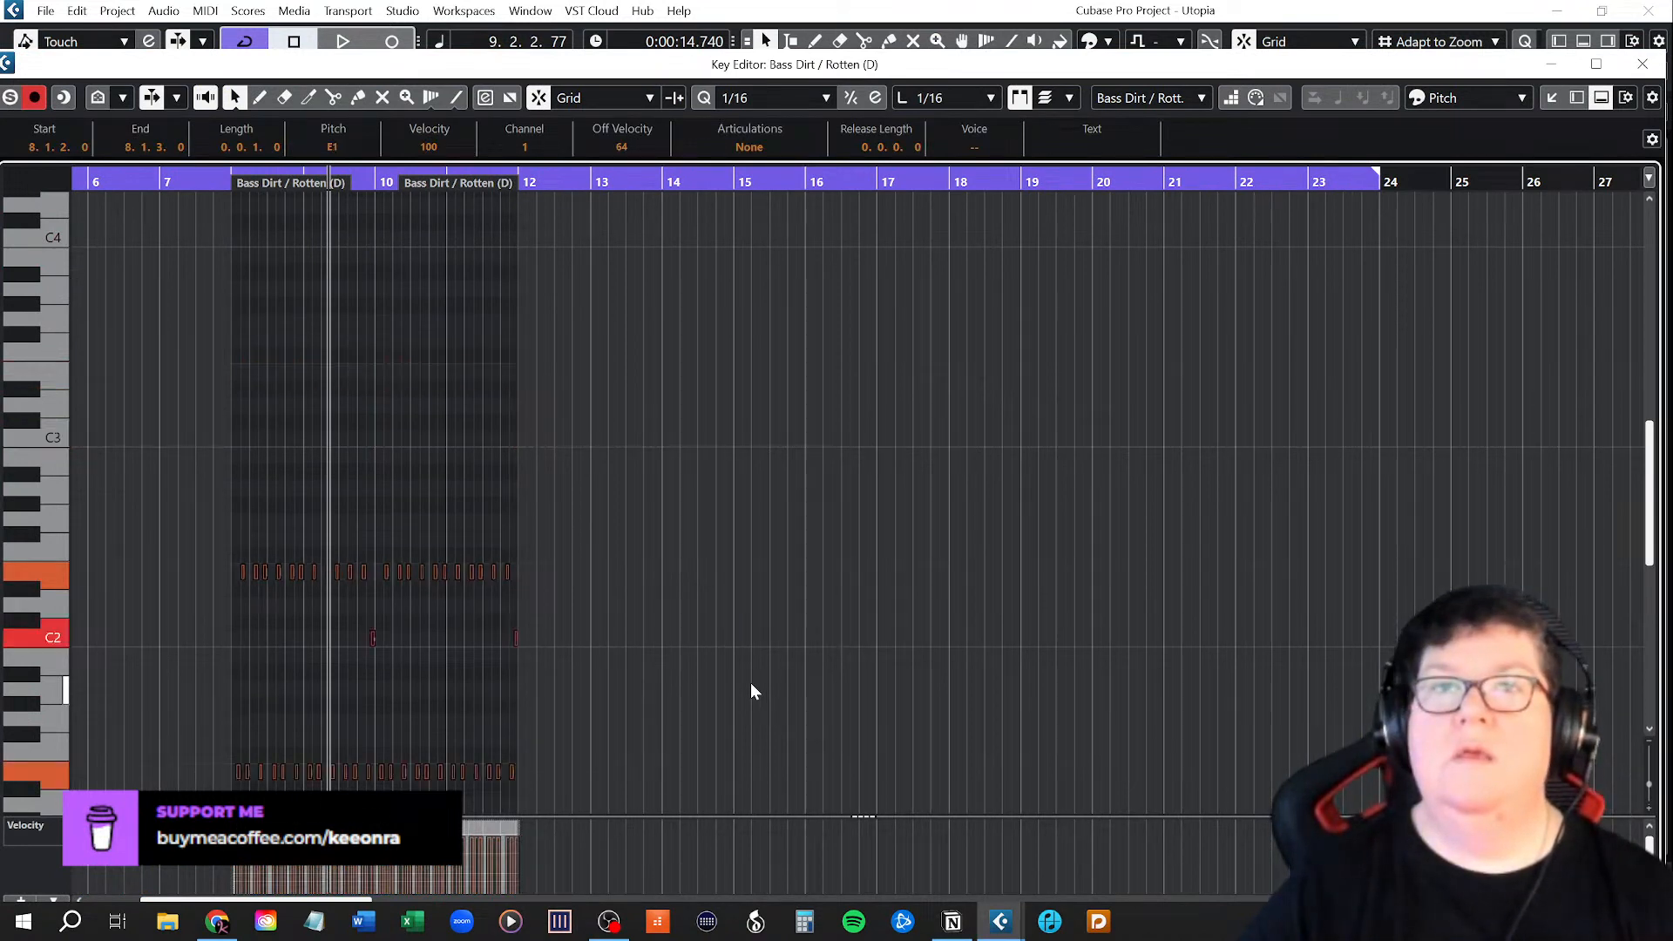
Audition the transposed Cheeks / Fold Bass (D) part in the full arrangement from just before bar 8, closing the Key Editor.
left_click(231, 181)
key("space")
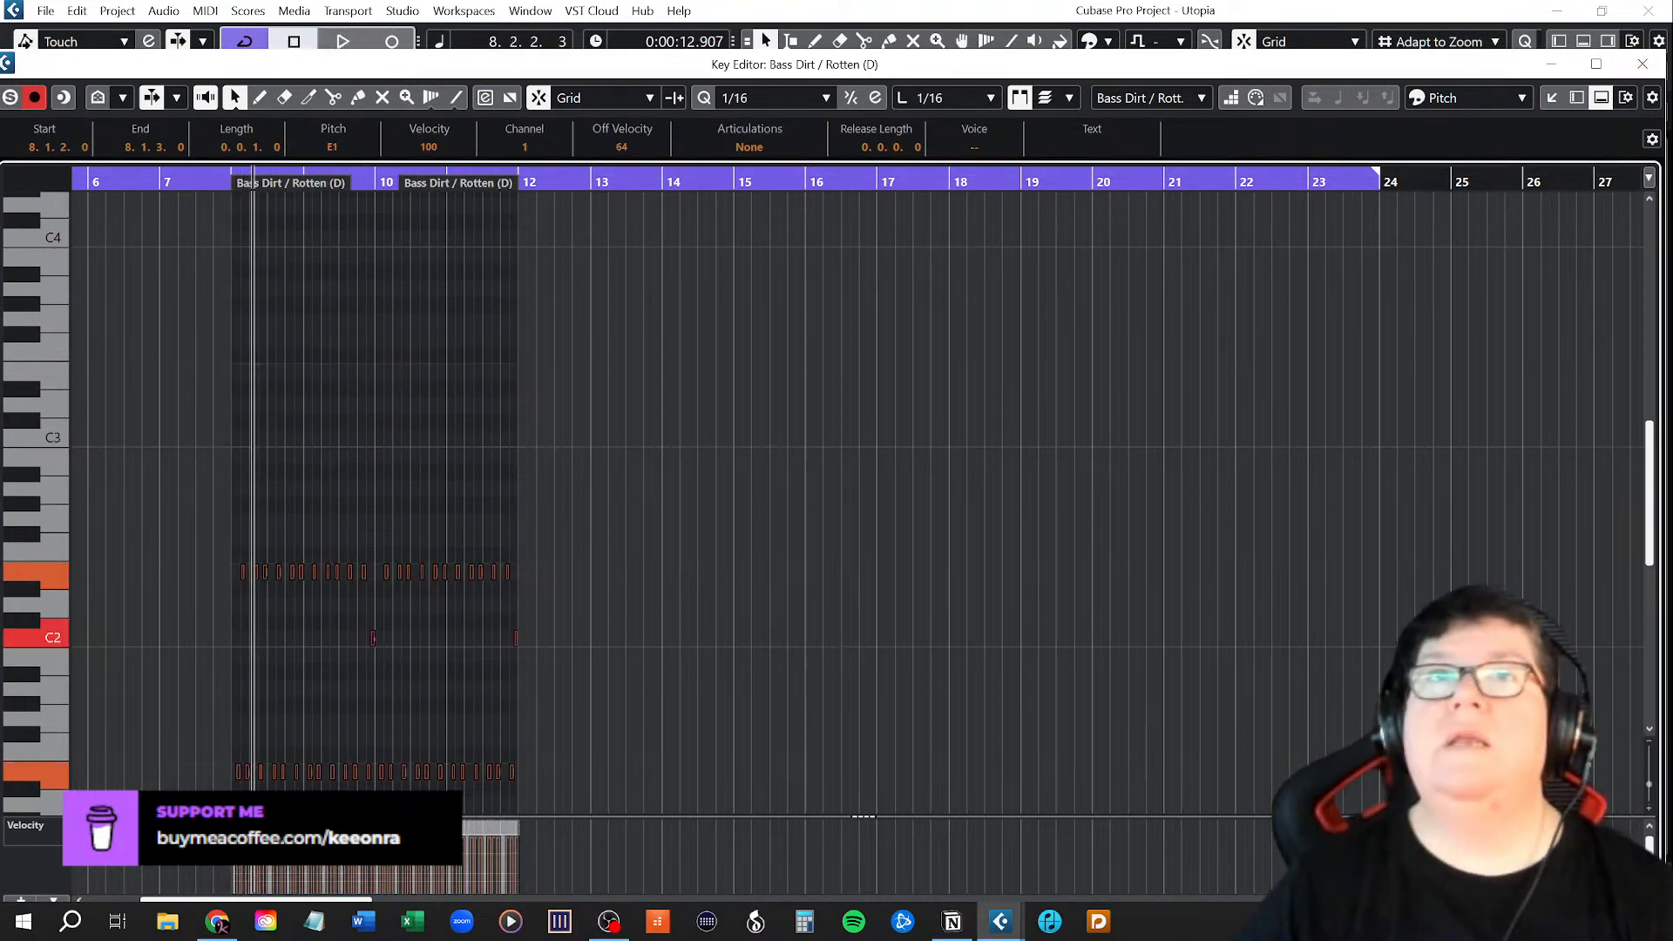
left_click(229, 182)
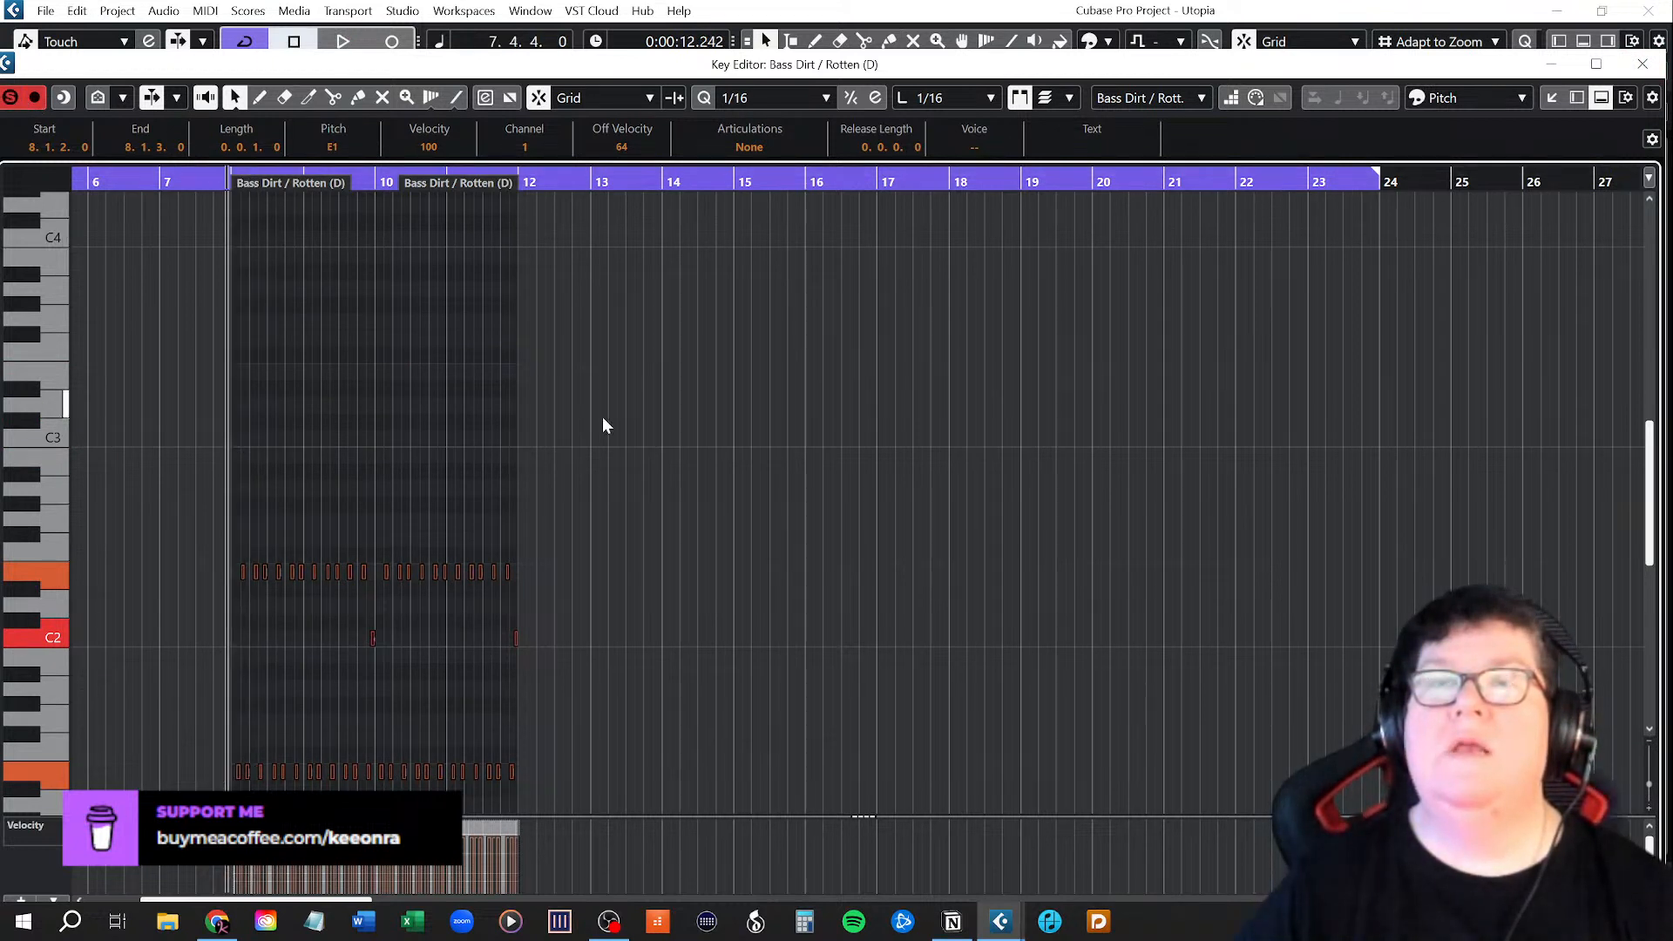
key("space")
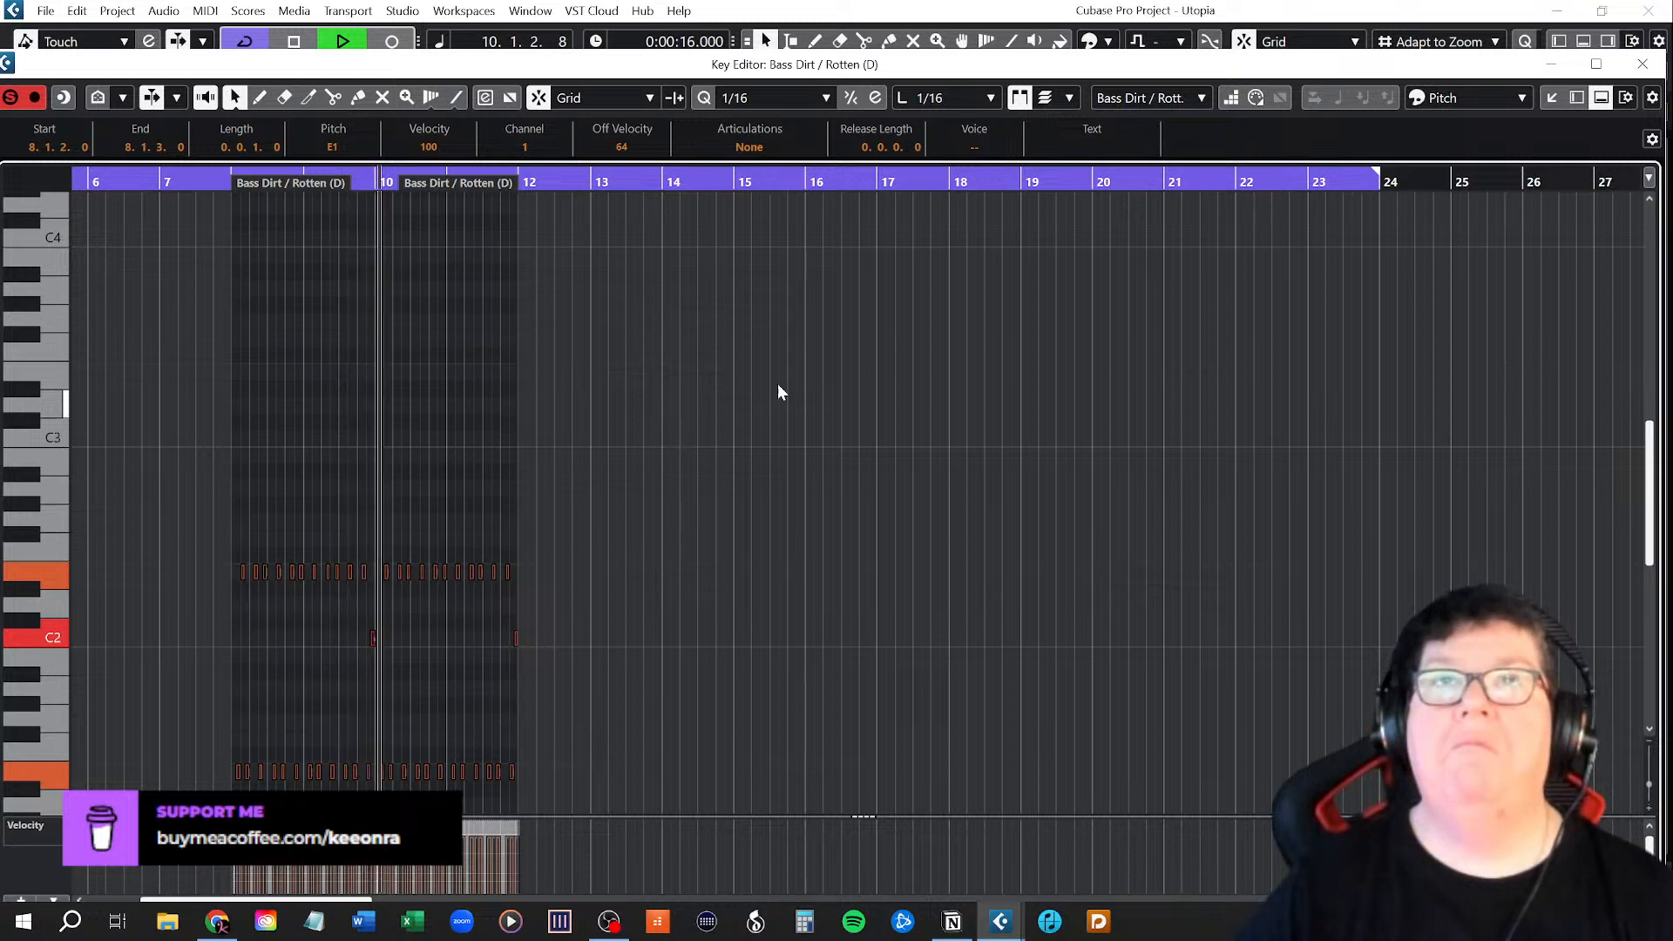
left_click(1643, 63)
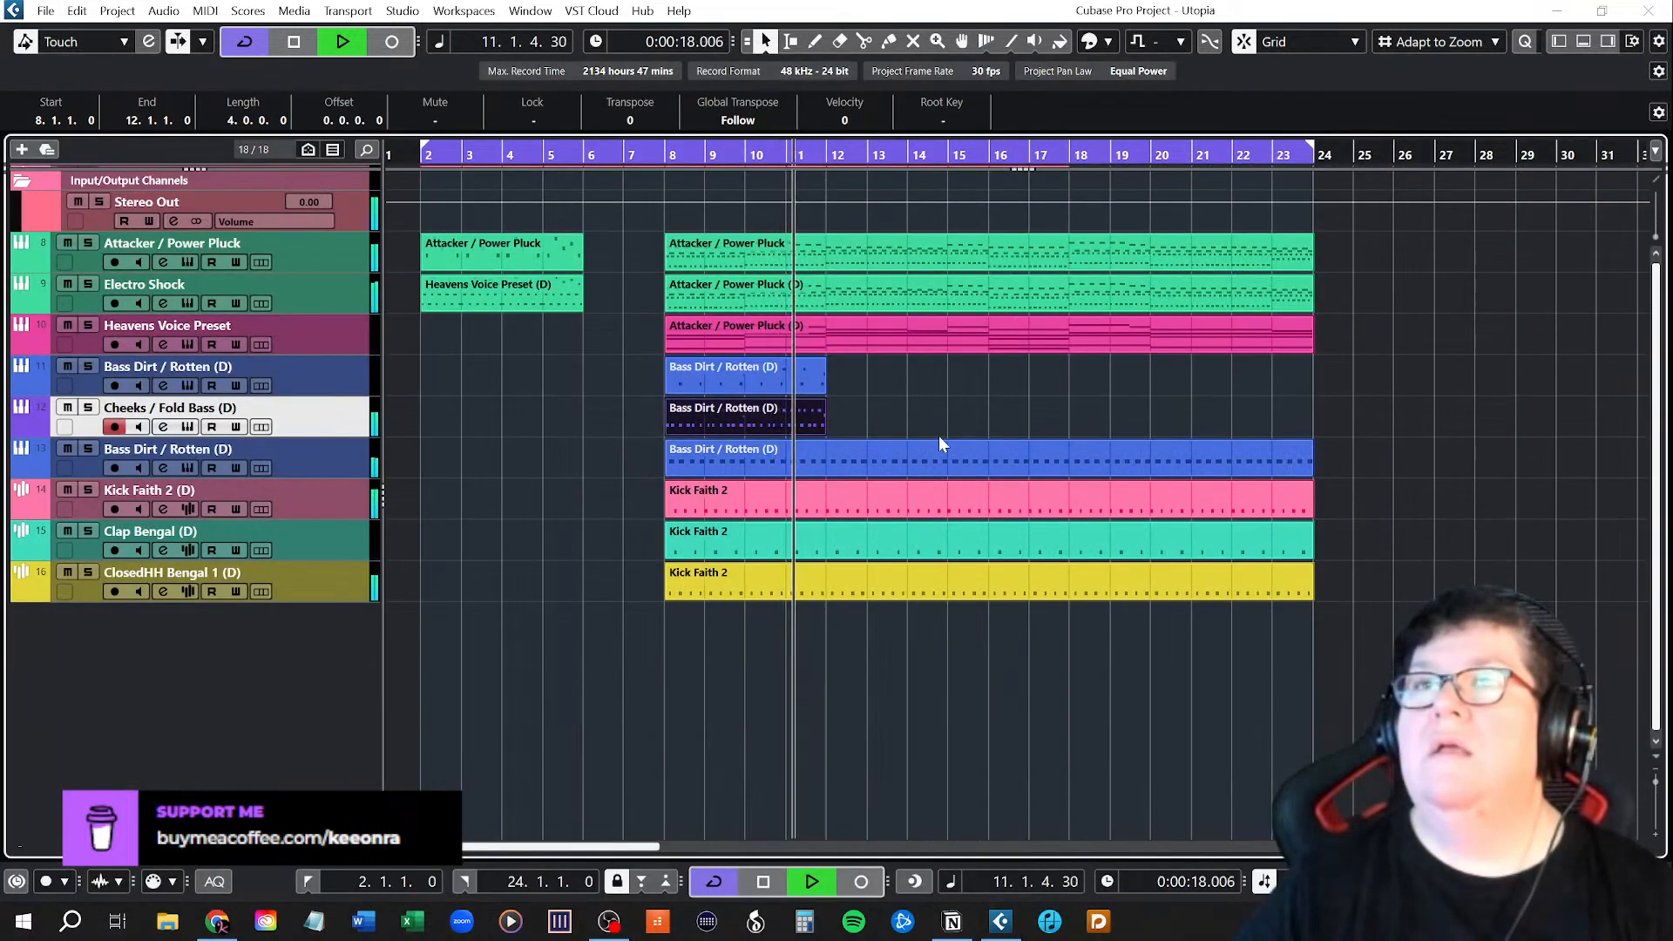
key("space")
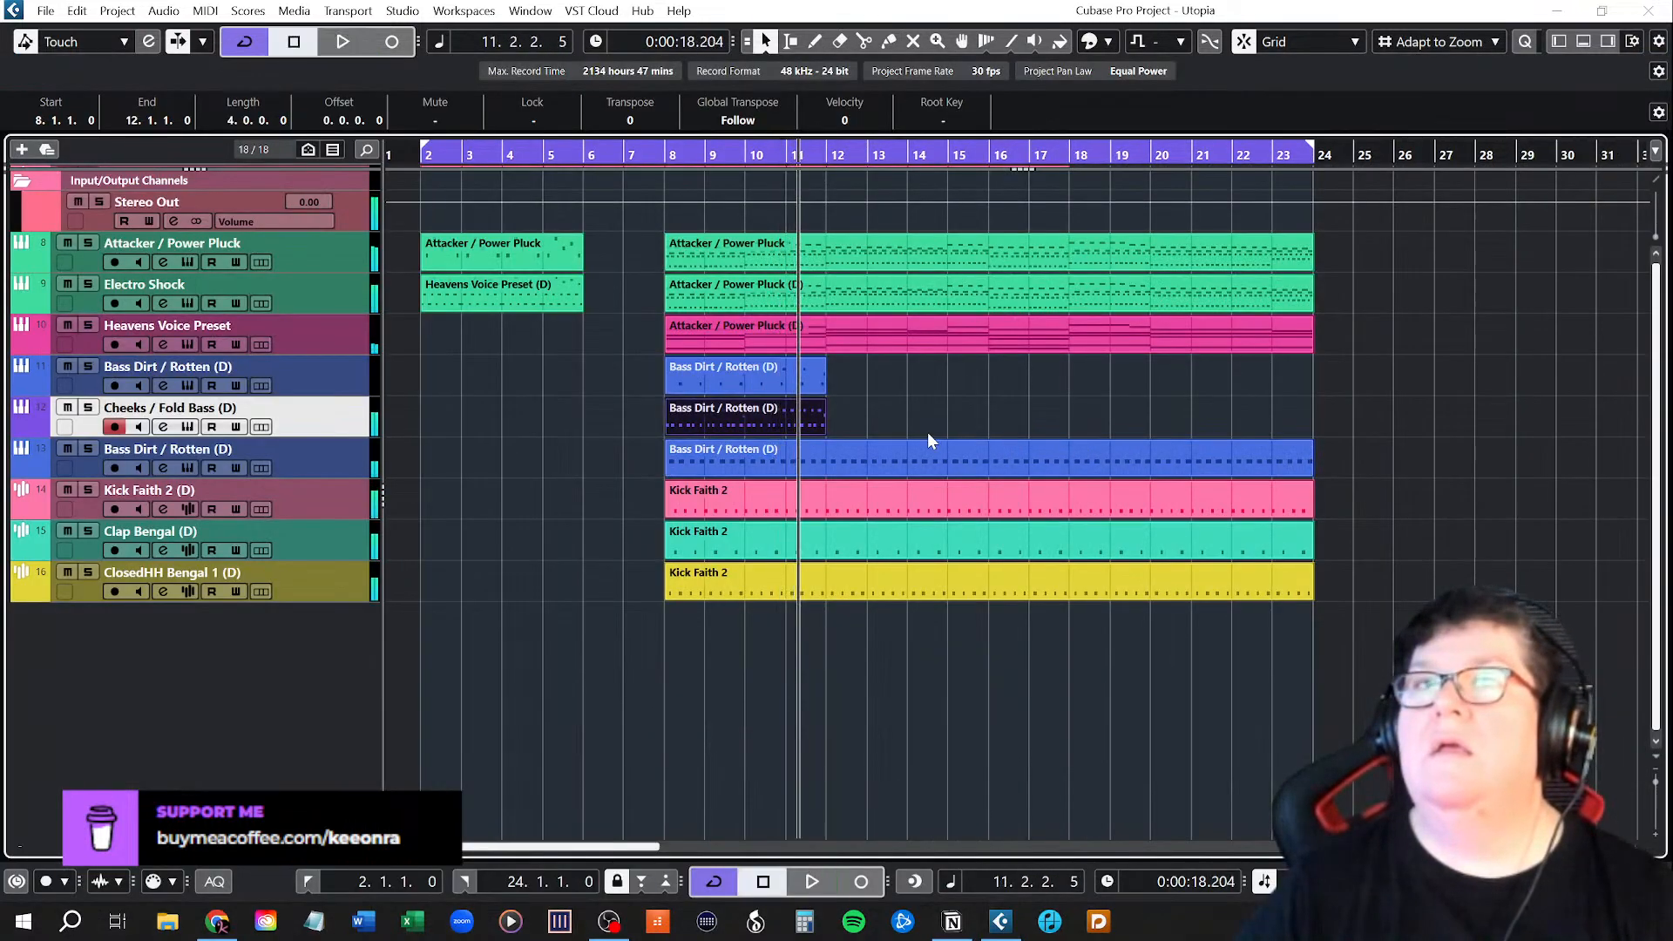
Solo all three bass tracks together and audition them from bar 8.
left_click(88, 408)
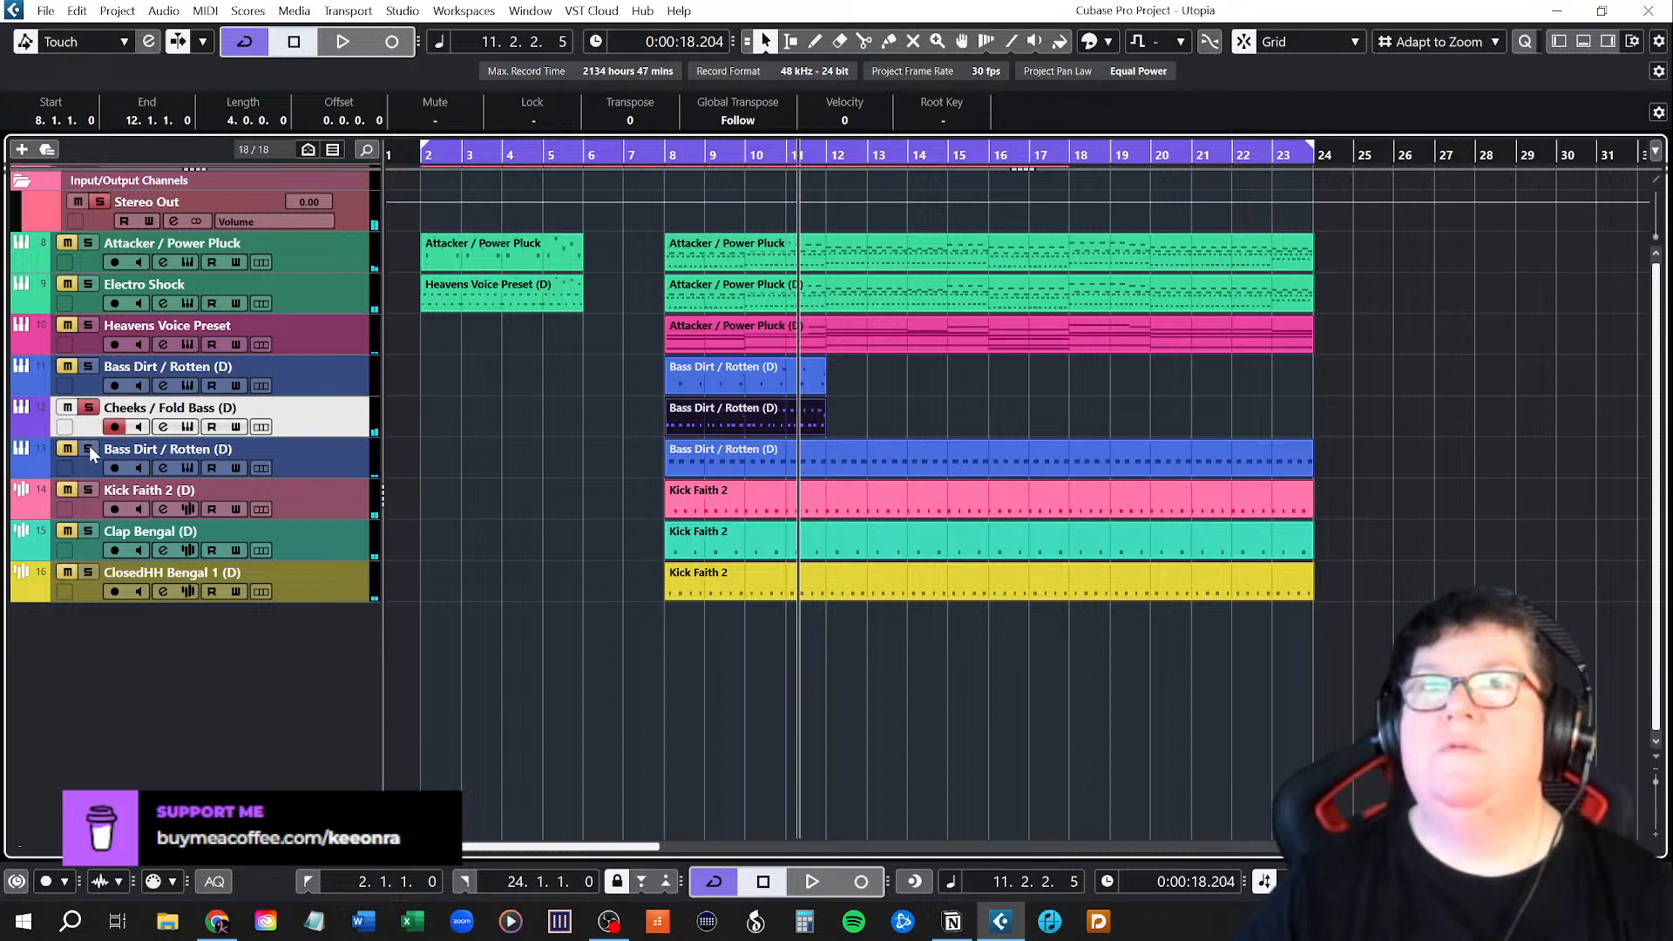
left_click(88, 367)
left_click(675, 155)
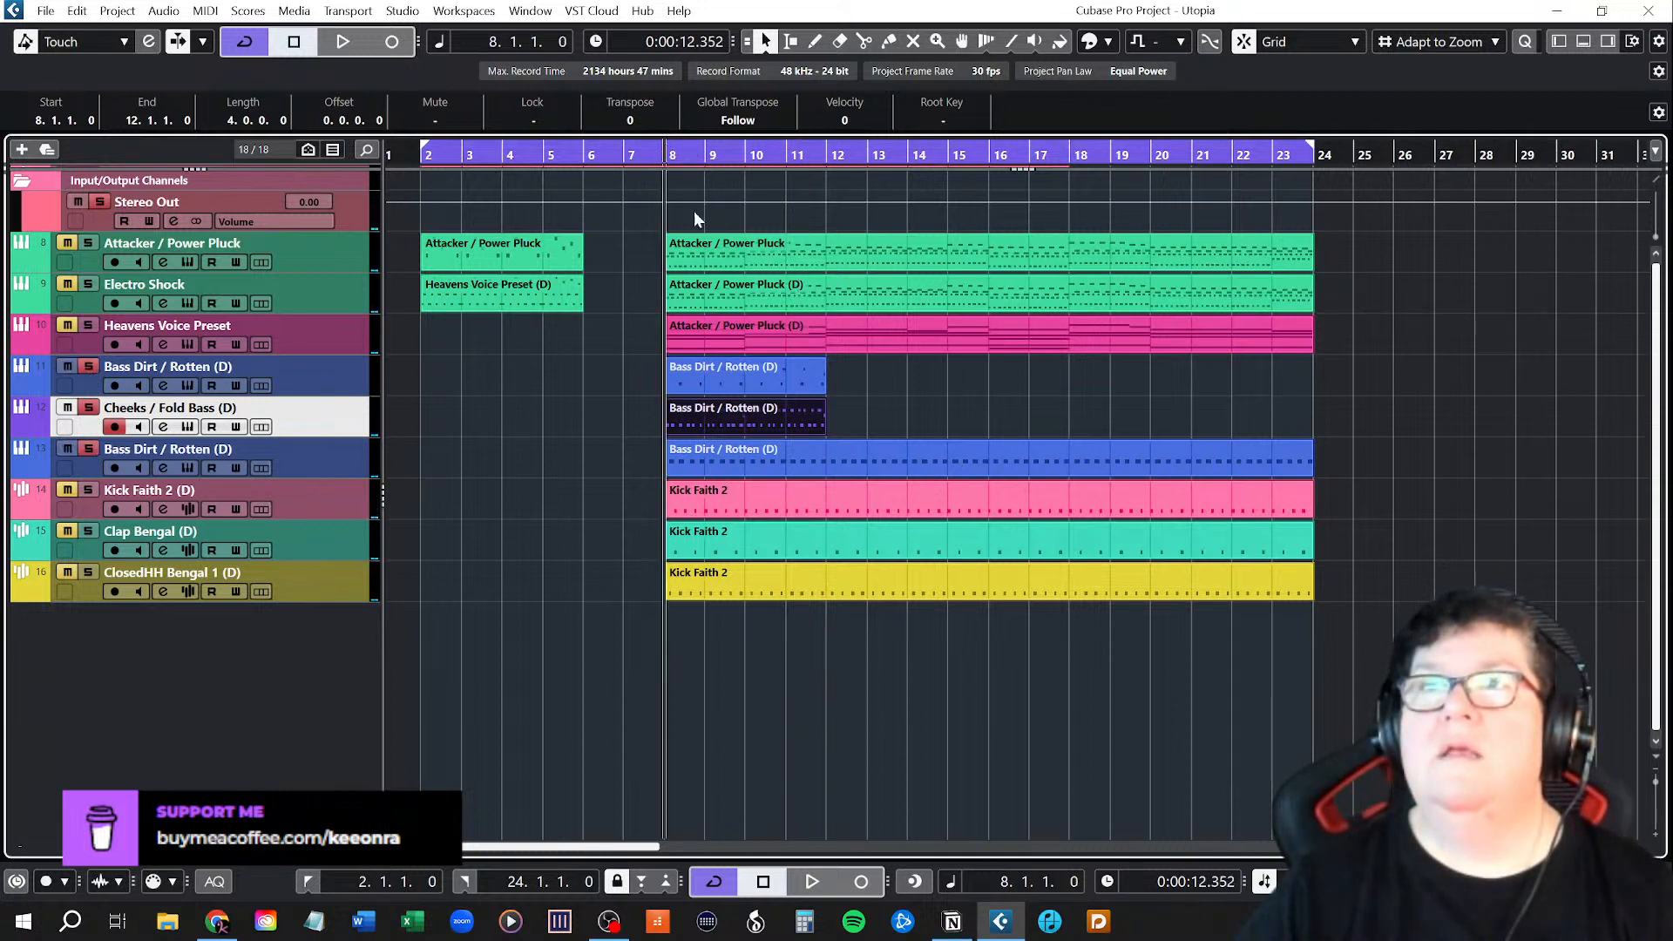
key("space")
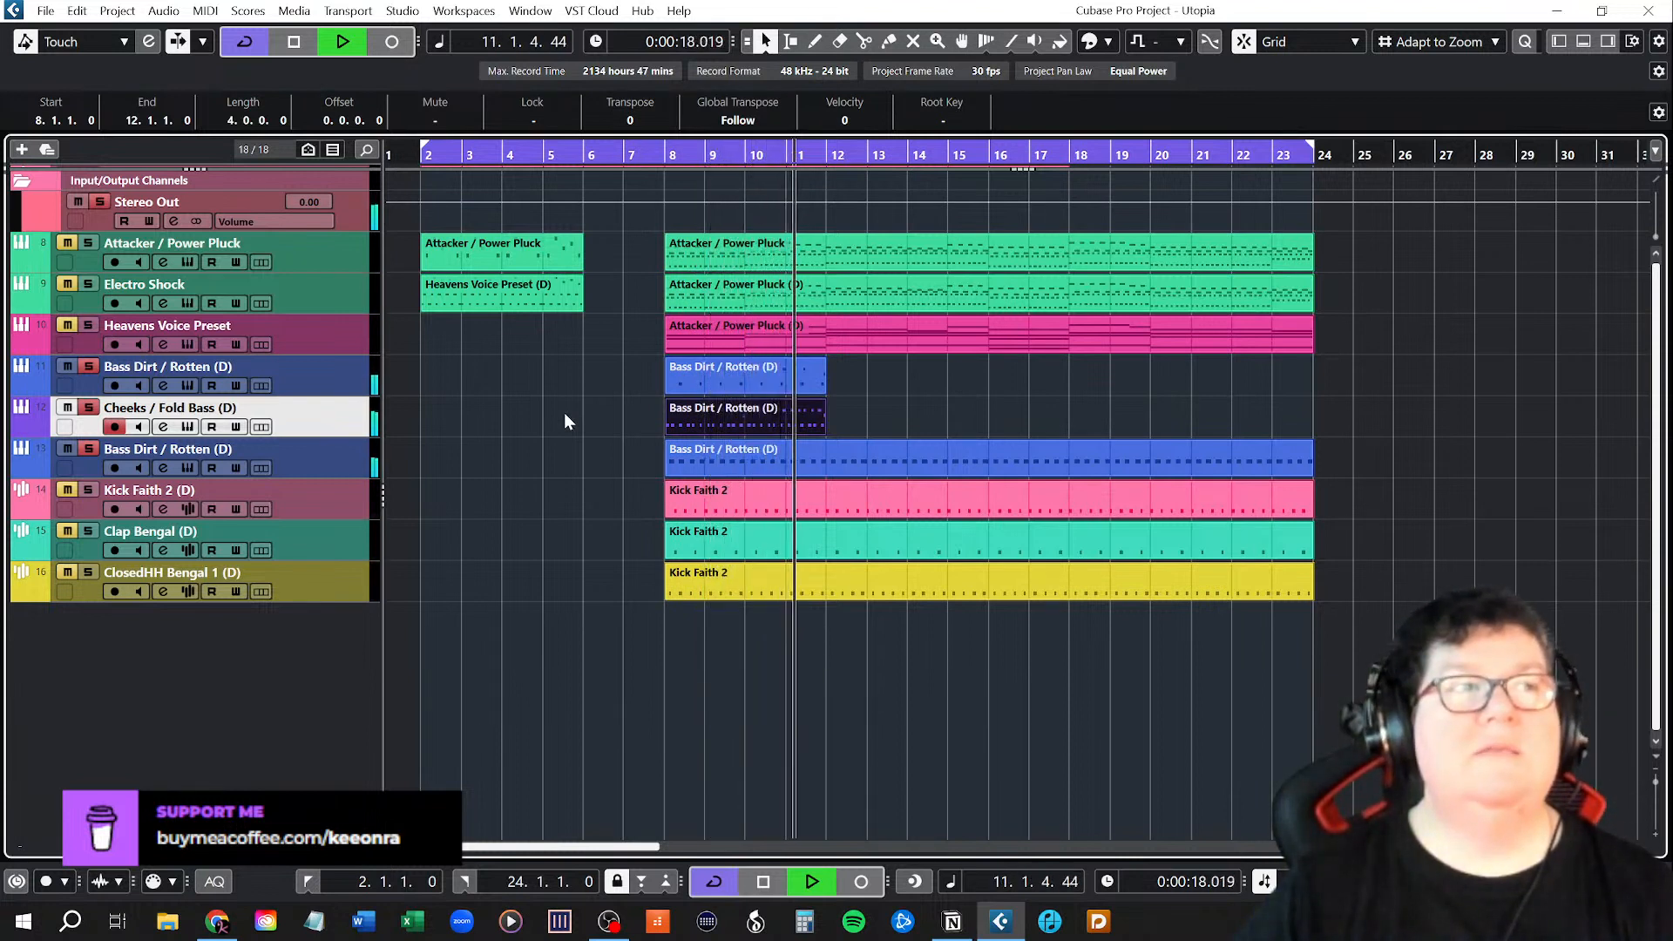
key("space")
Deselect the Cheeks / Fold Bass (D) part, unsolo the three bass tracks and select the upper Bass Dirt / Rotten (D) track.
left_click(563, 422)
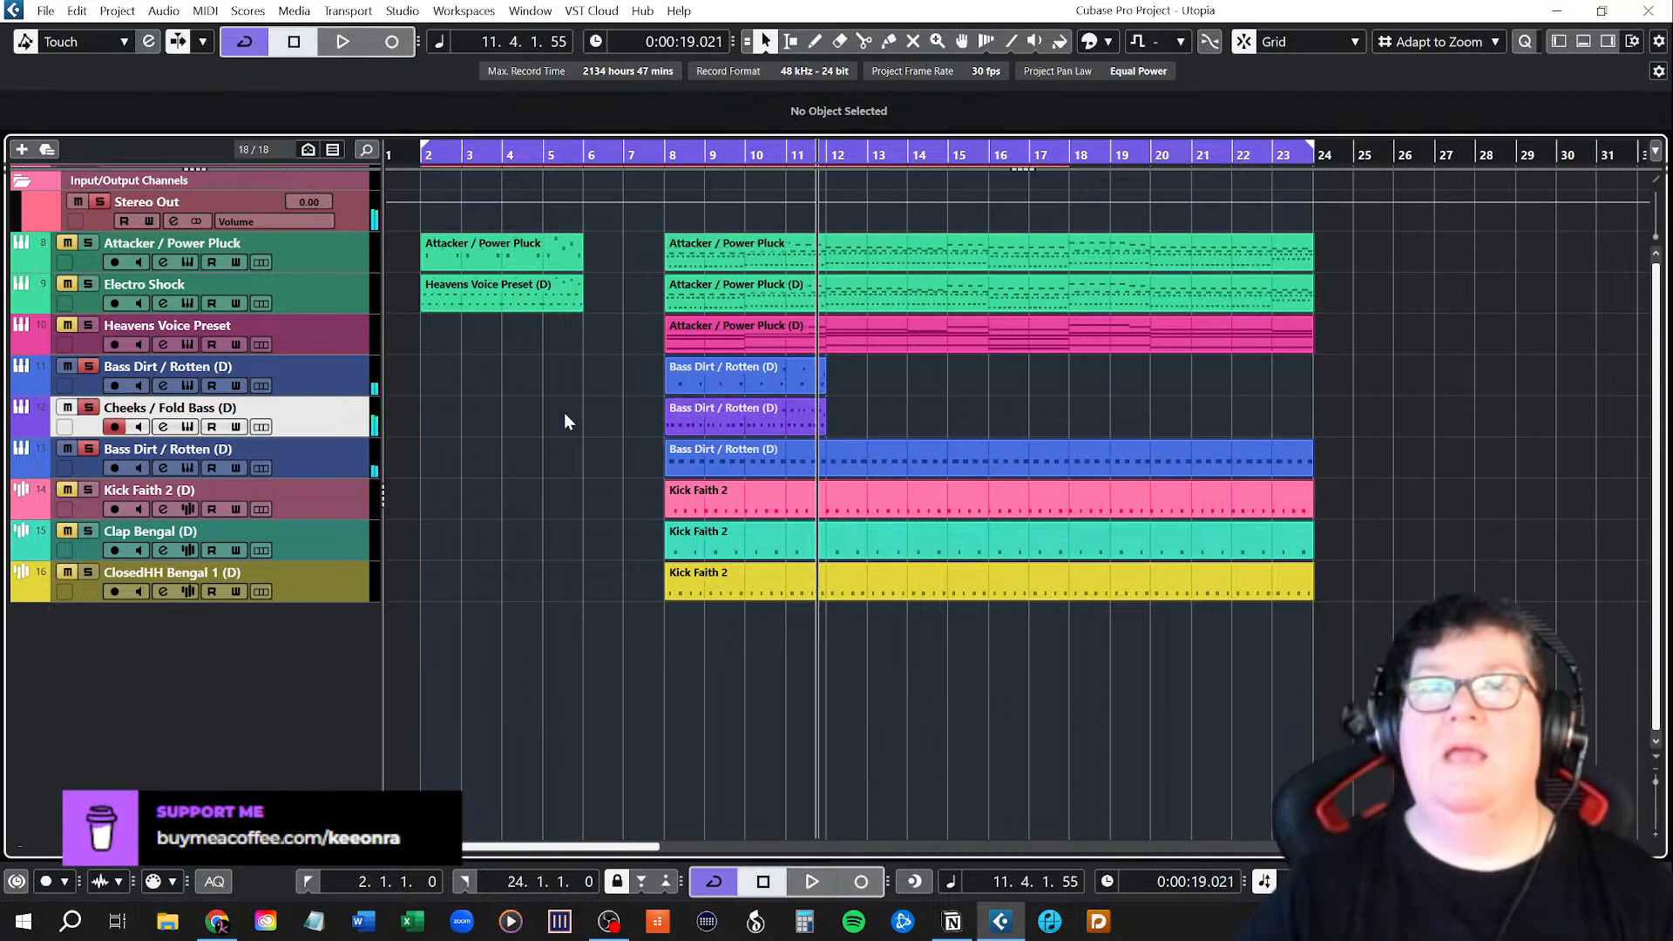
left_click(87, 448)
left_click(316, 377)
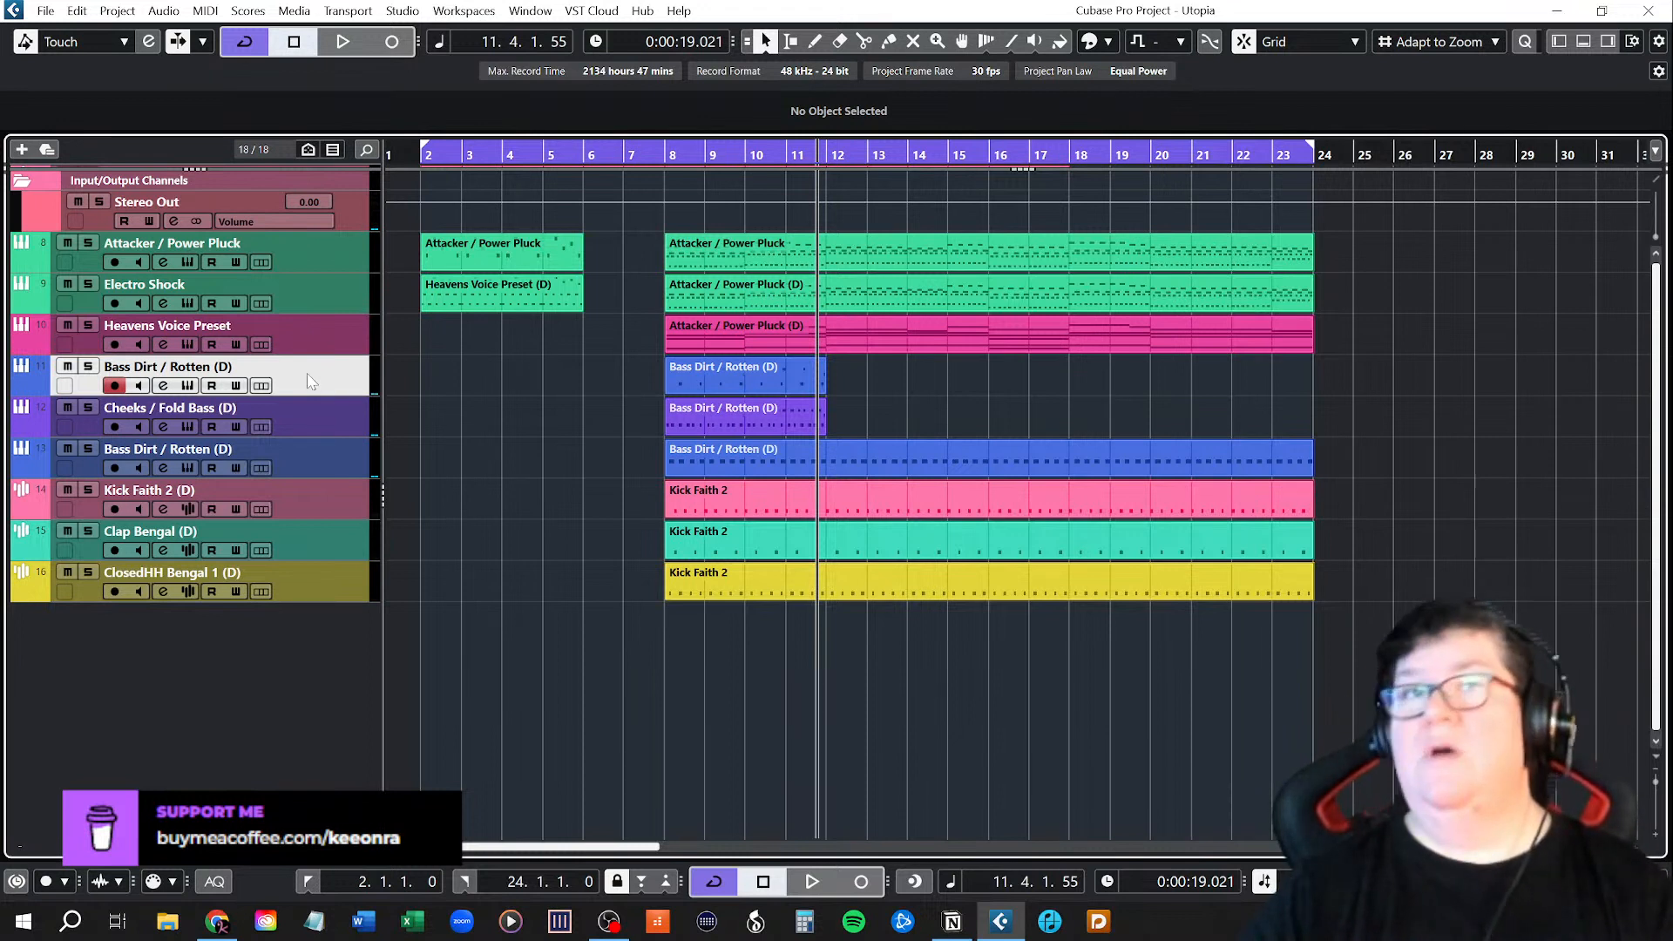
Solo the upper Bass Dirt / Rotten (D) track and audition its part on its own from bar 8.
left_click(88, 367)
left_click(657, 152)
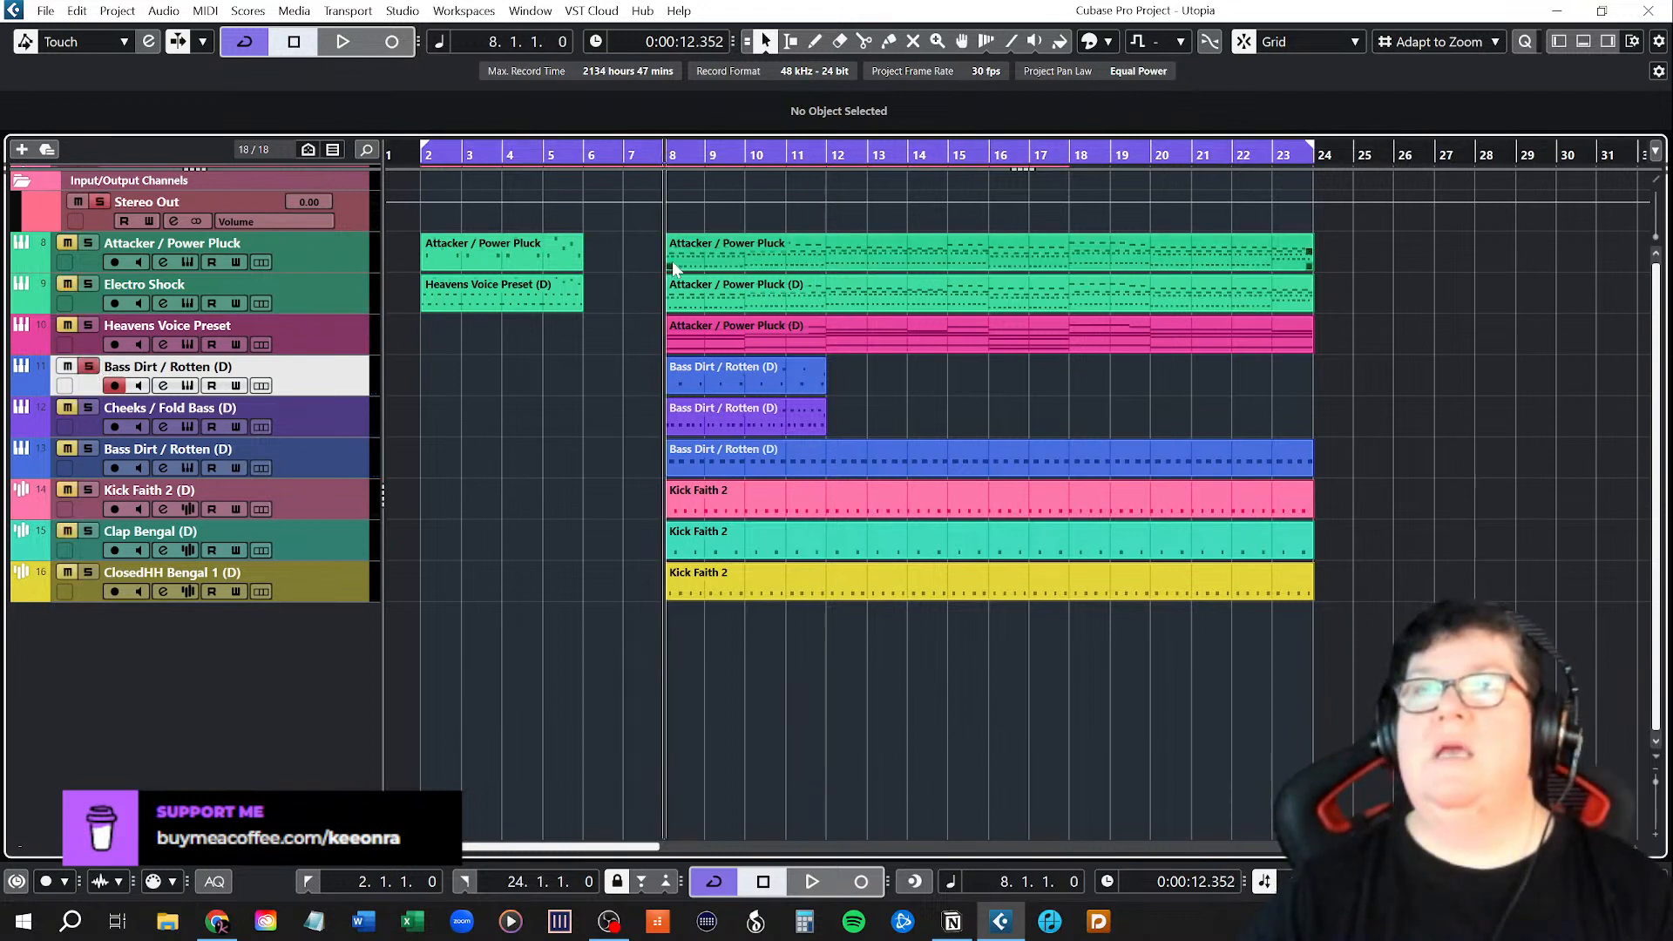
key("space")
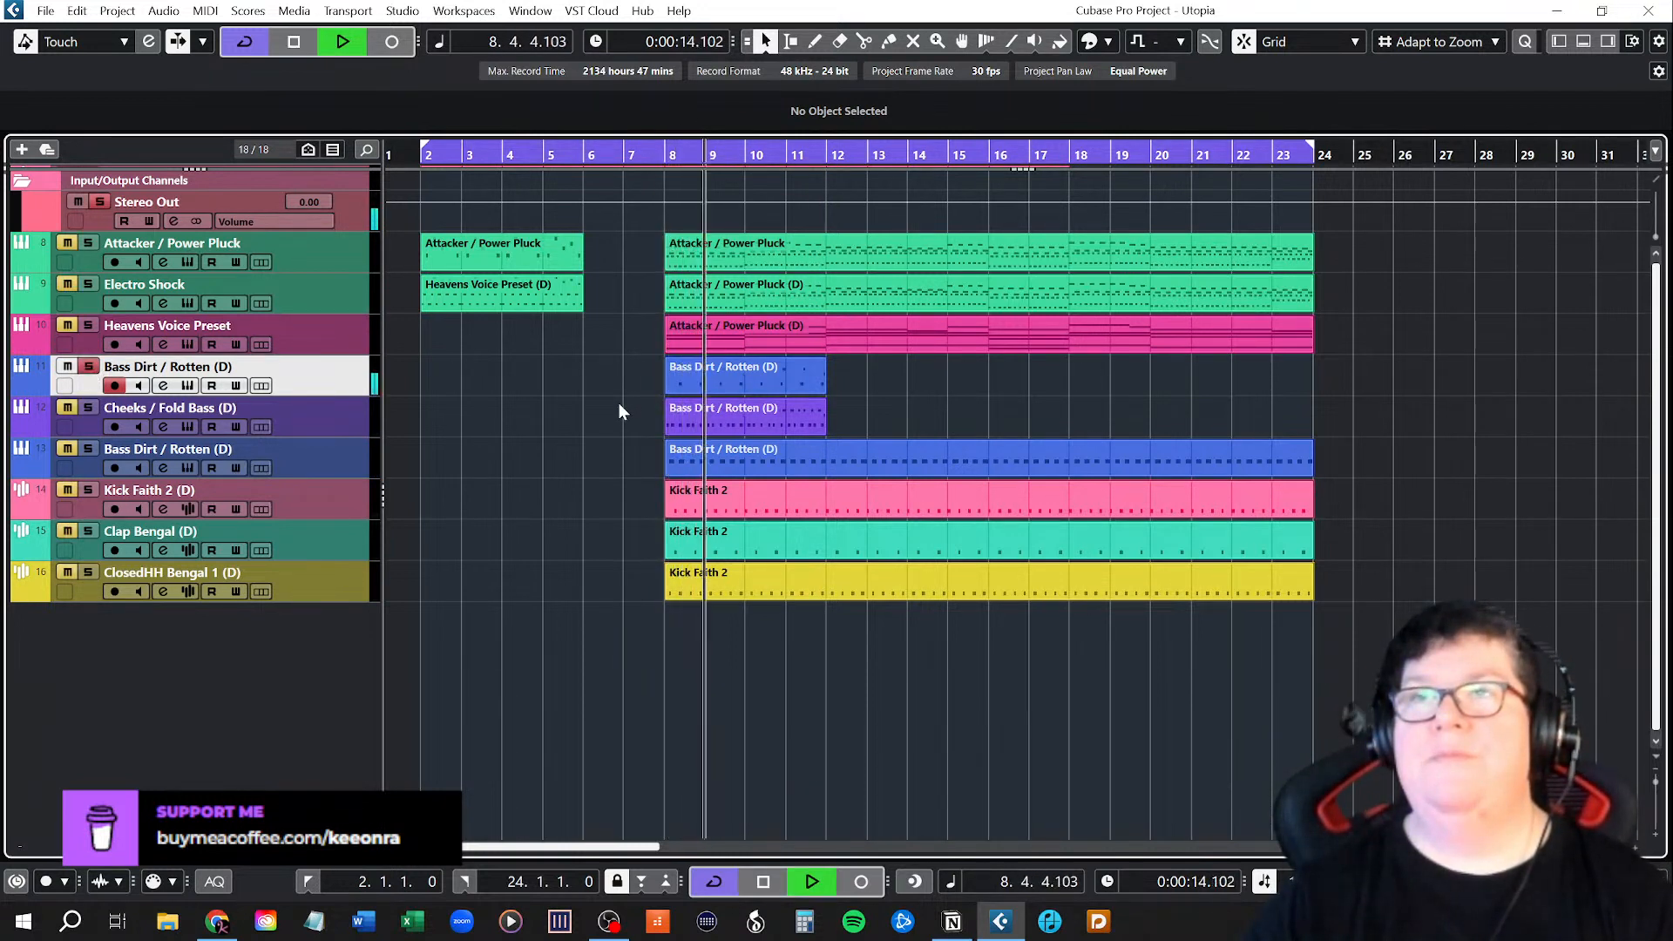
key("space")
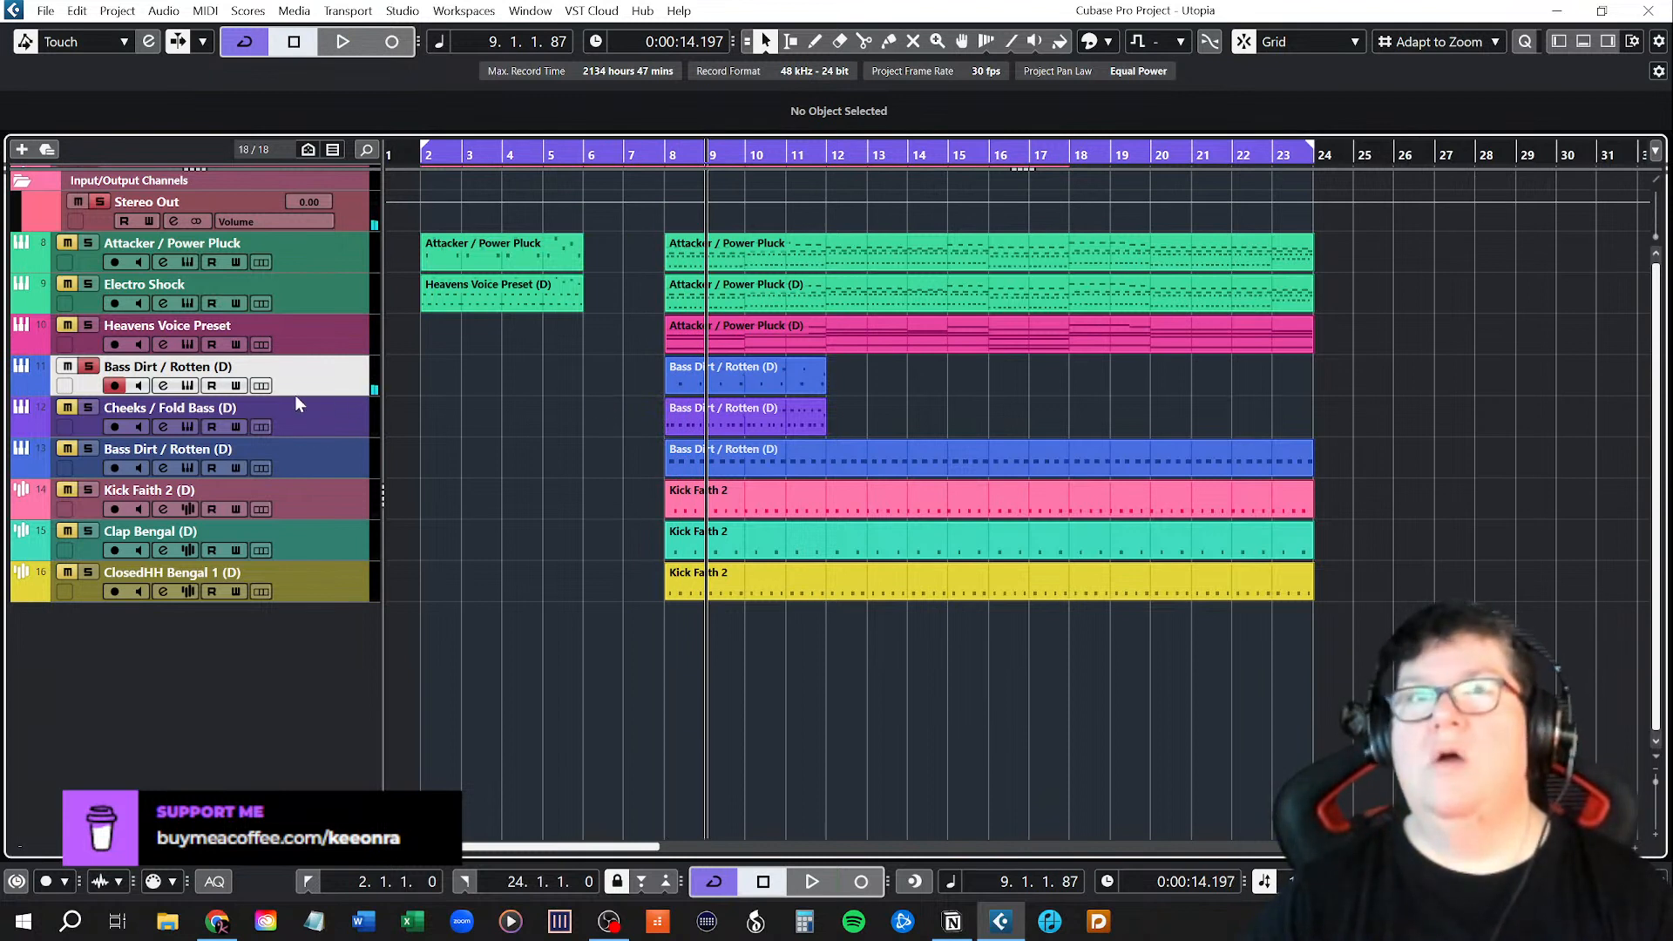
Try the Ascend bass preset in the soloed track's Utopia instrument, settle on the Bad Dog bass preset, and close the instrument.
left_click(189, 385)
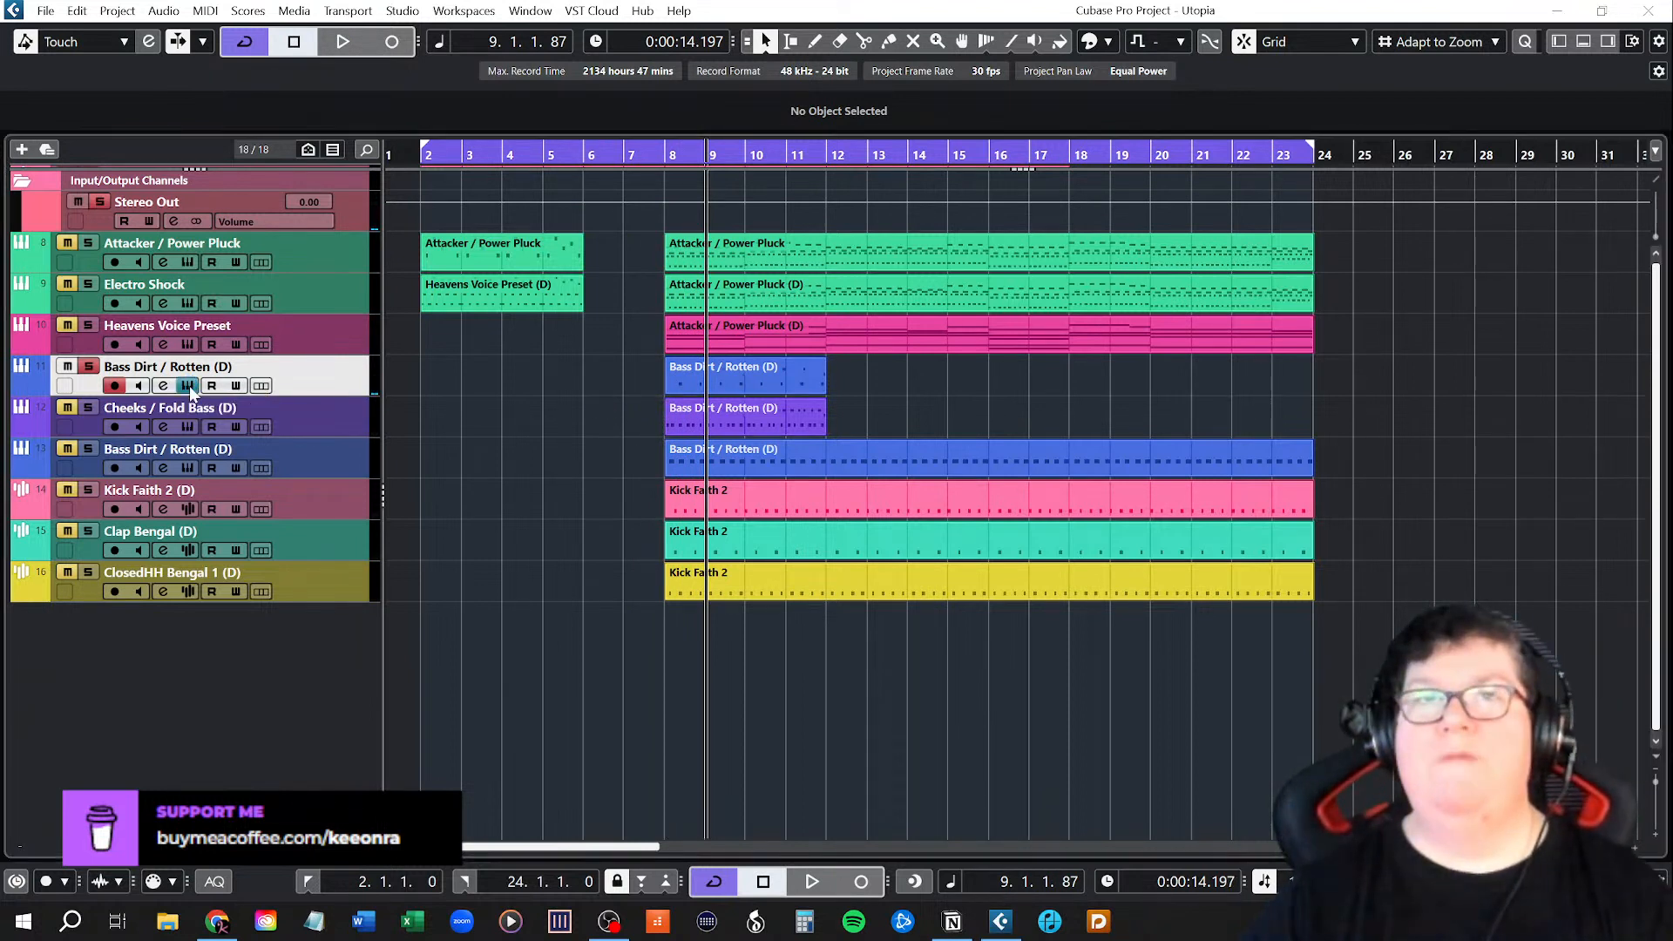
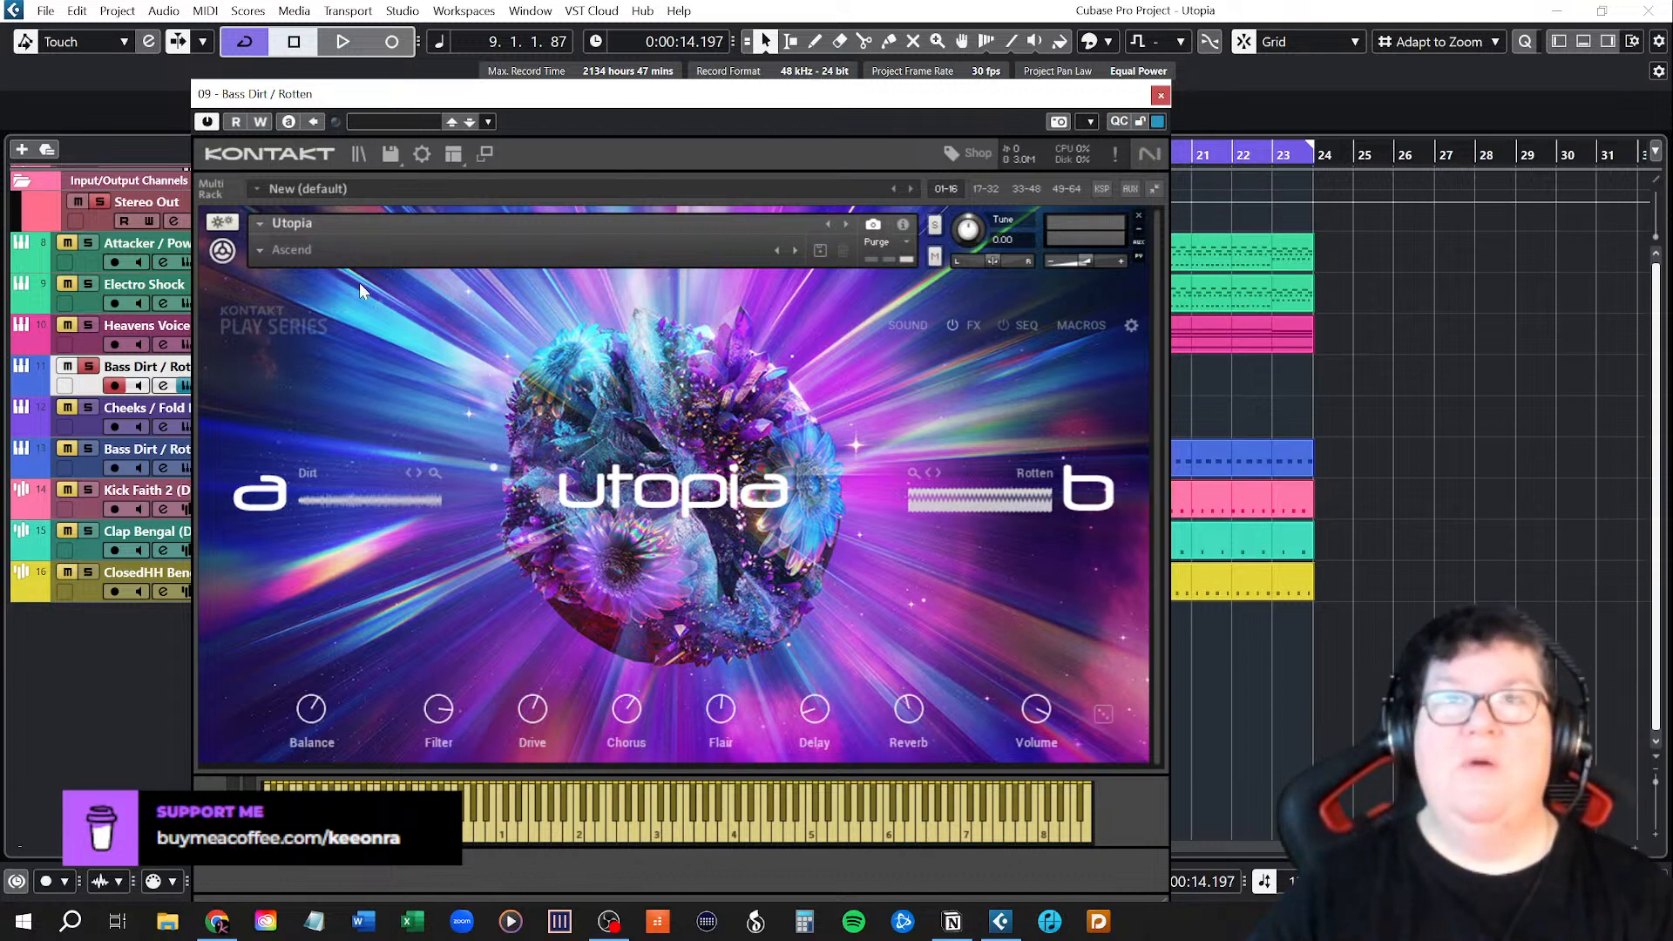
left_click(270, 251)
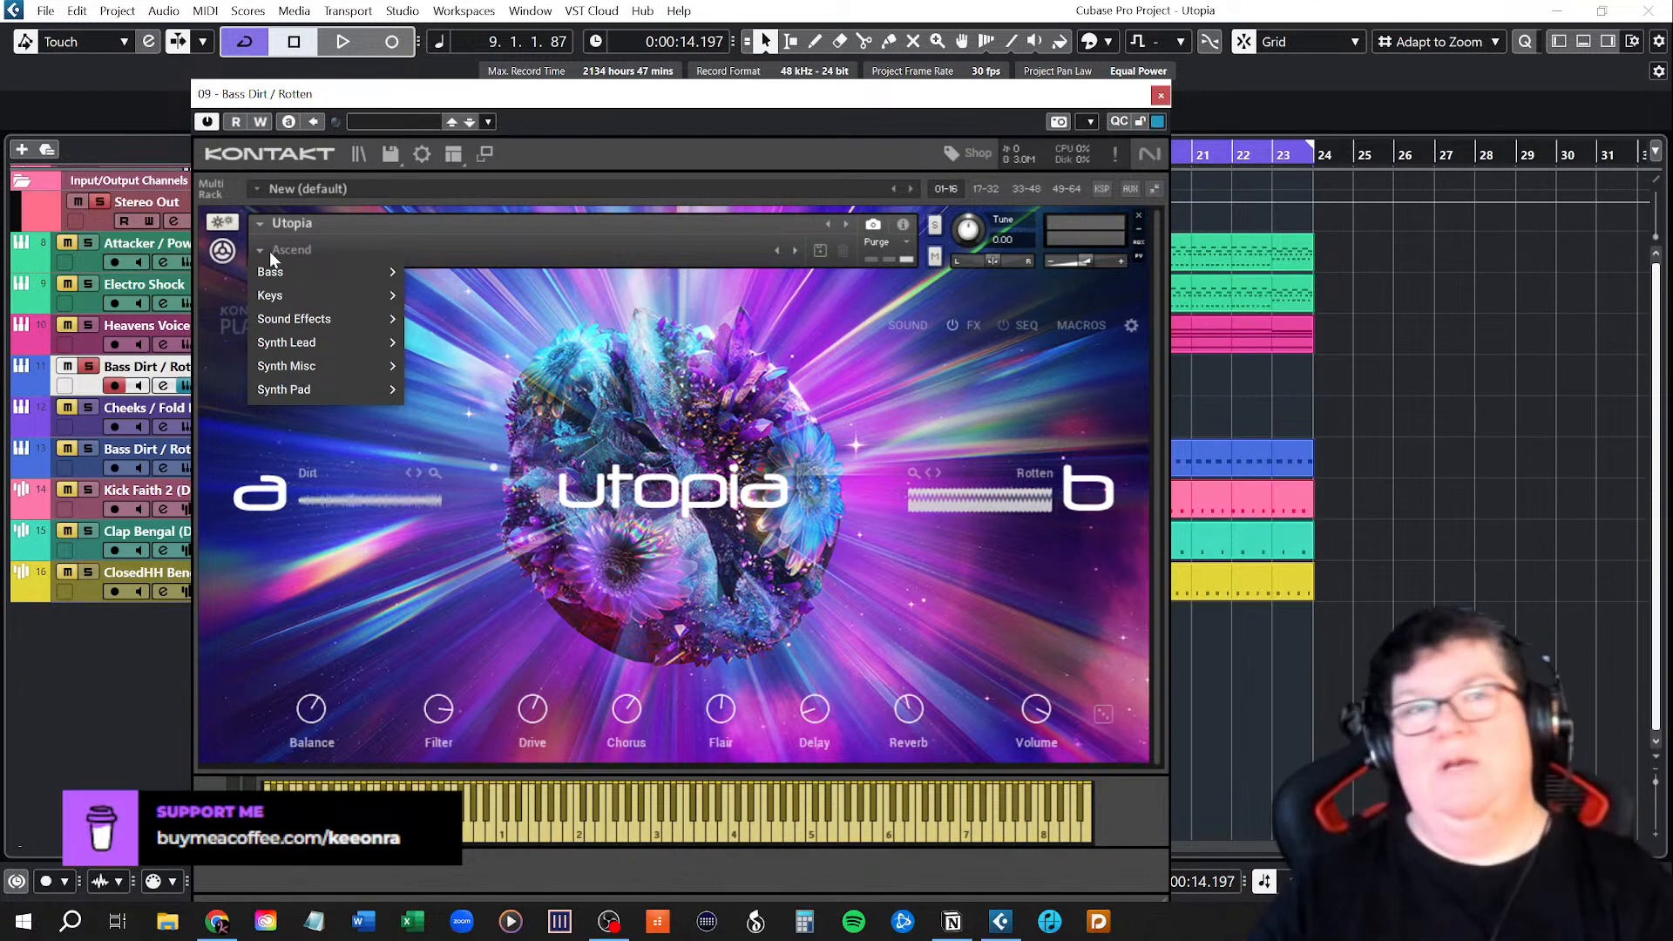
left_click(297, 389)
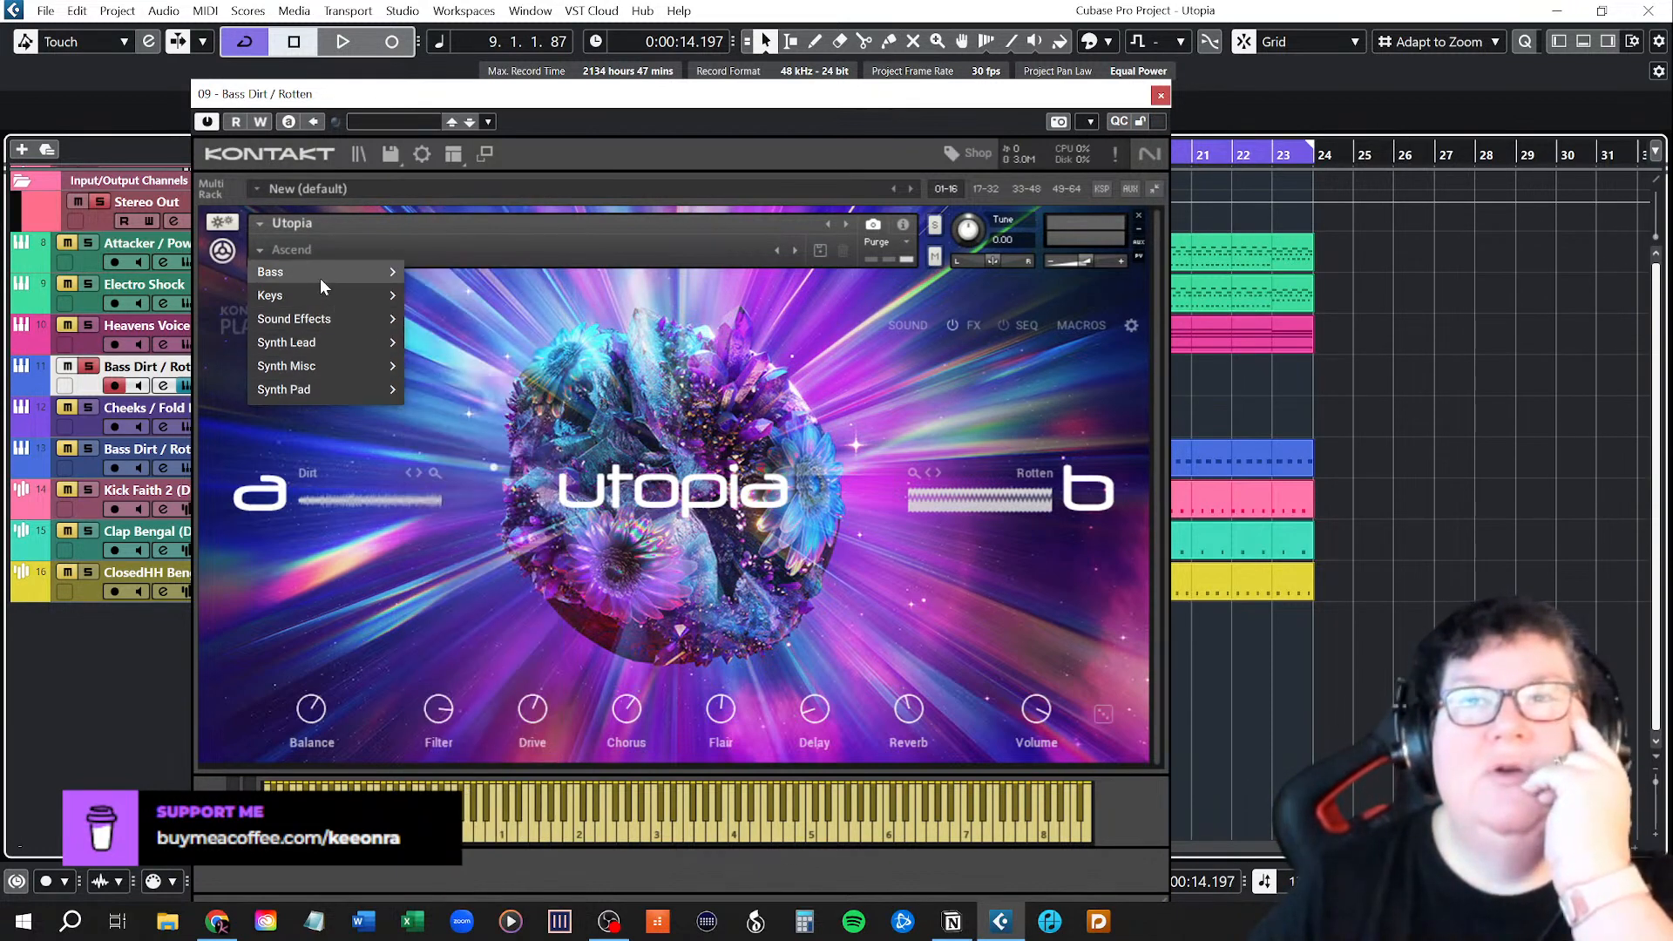
mouse_move(321, 276)
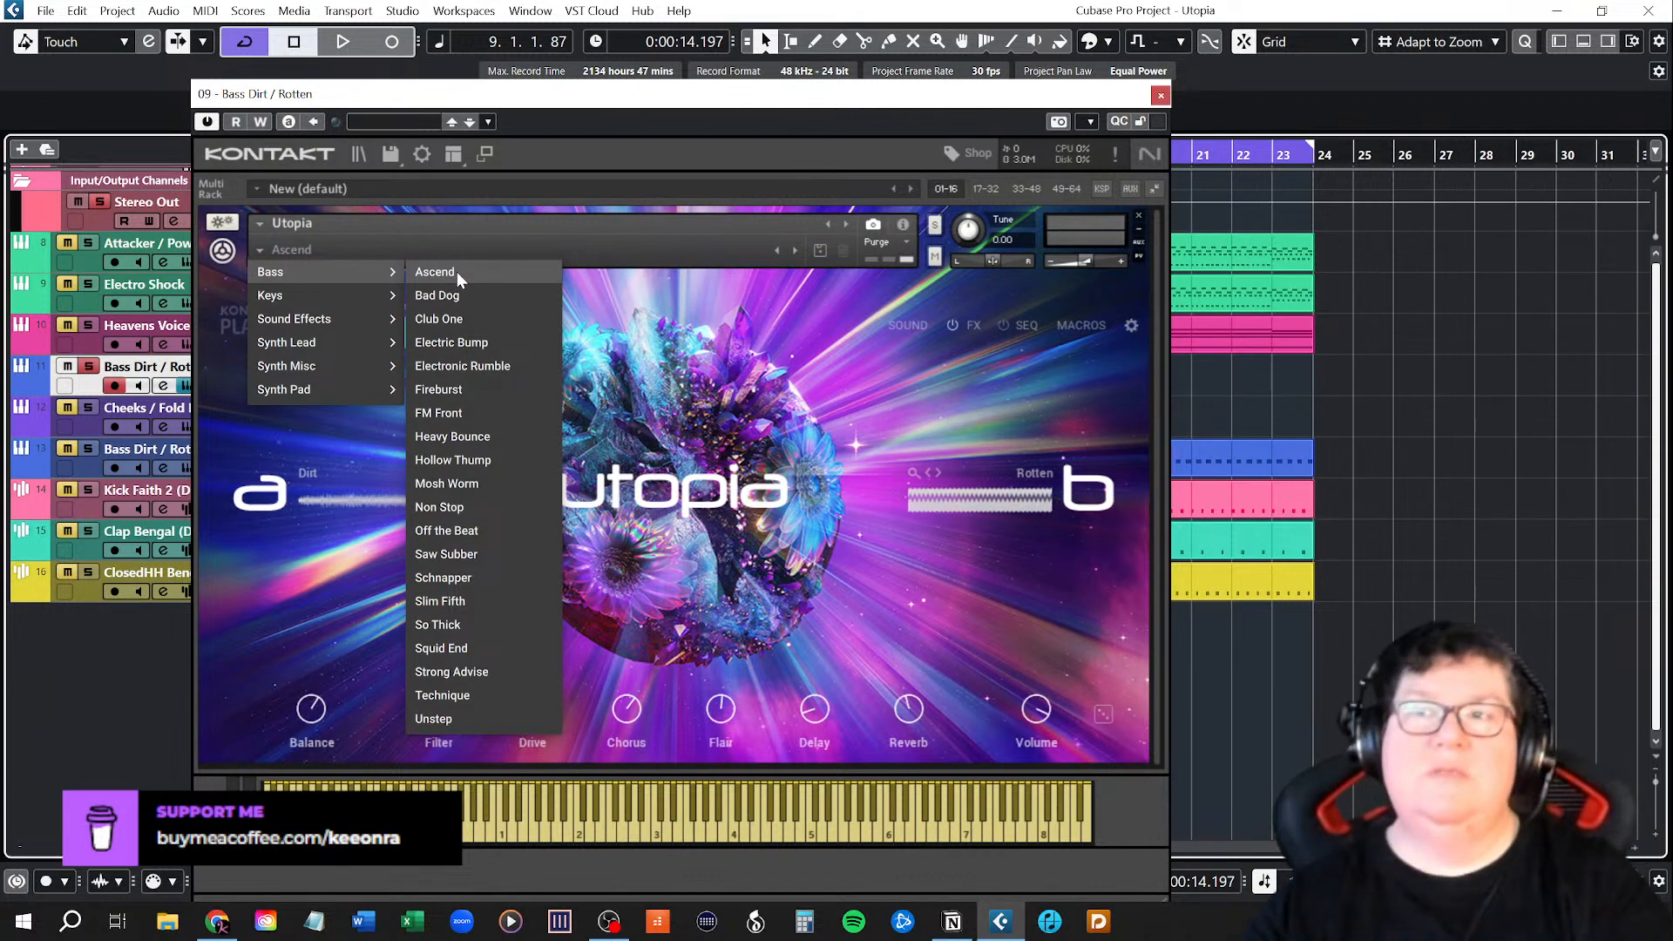
left_click(456, 274)
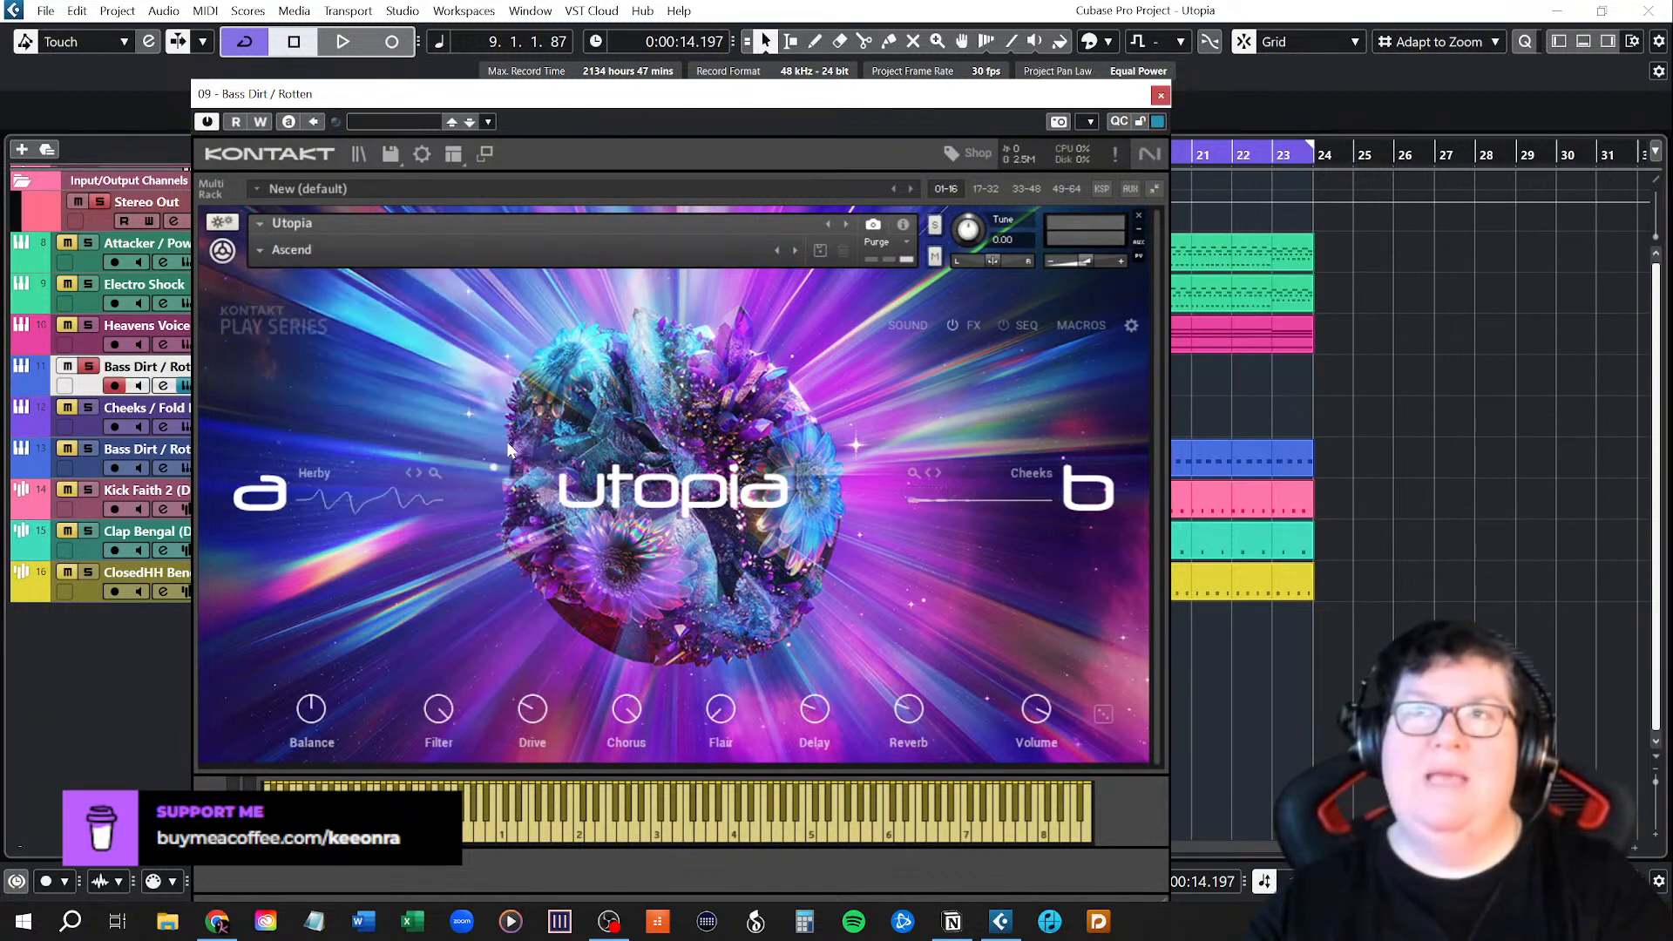
left_click(296, 249)
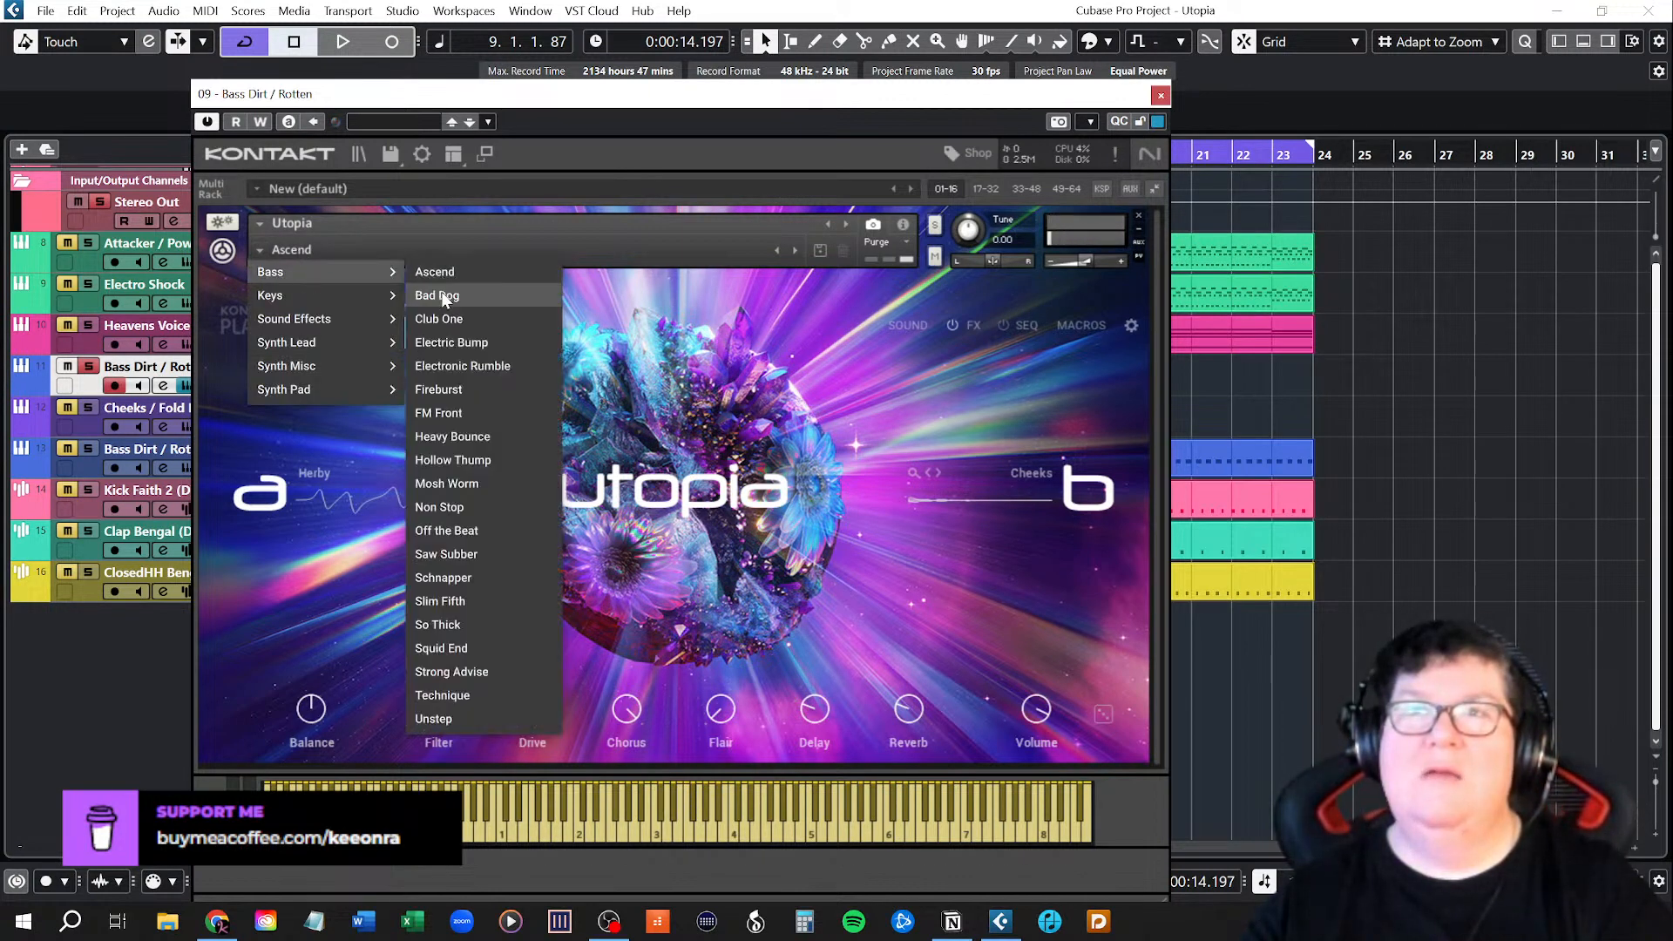
left_click(436, 295)
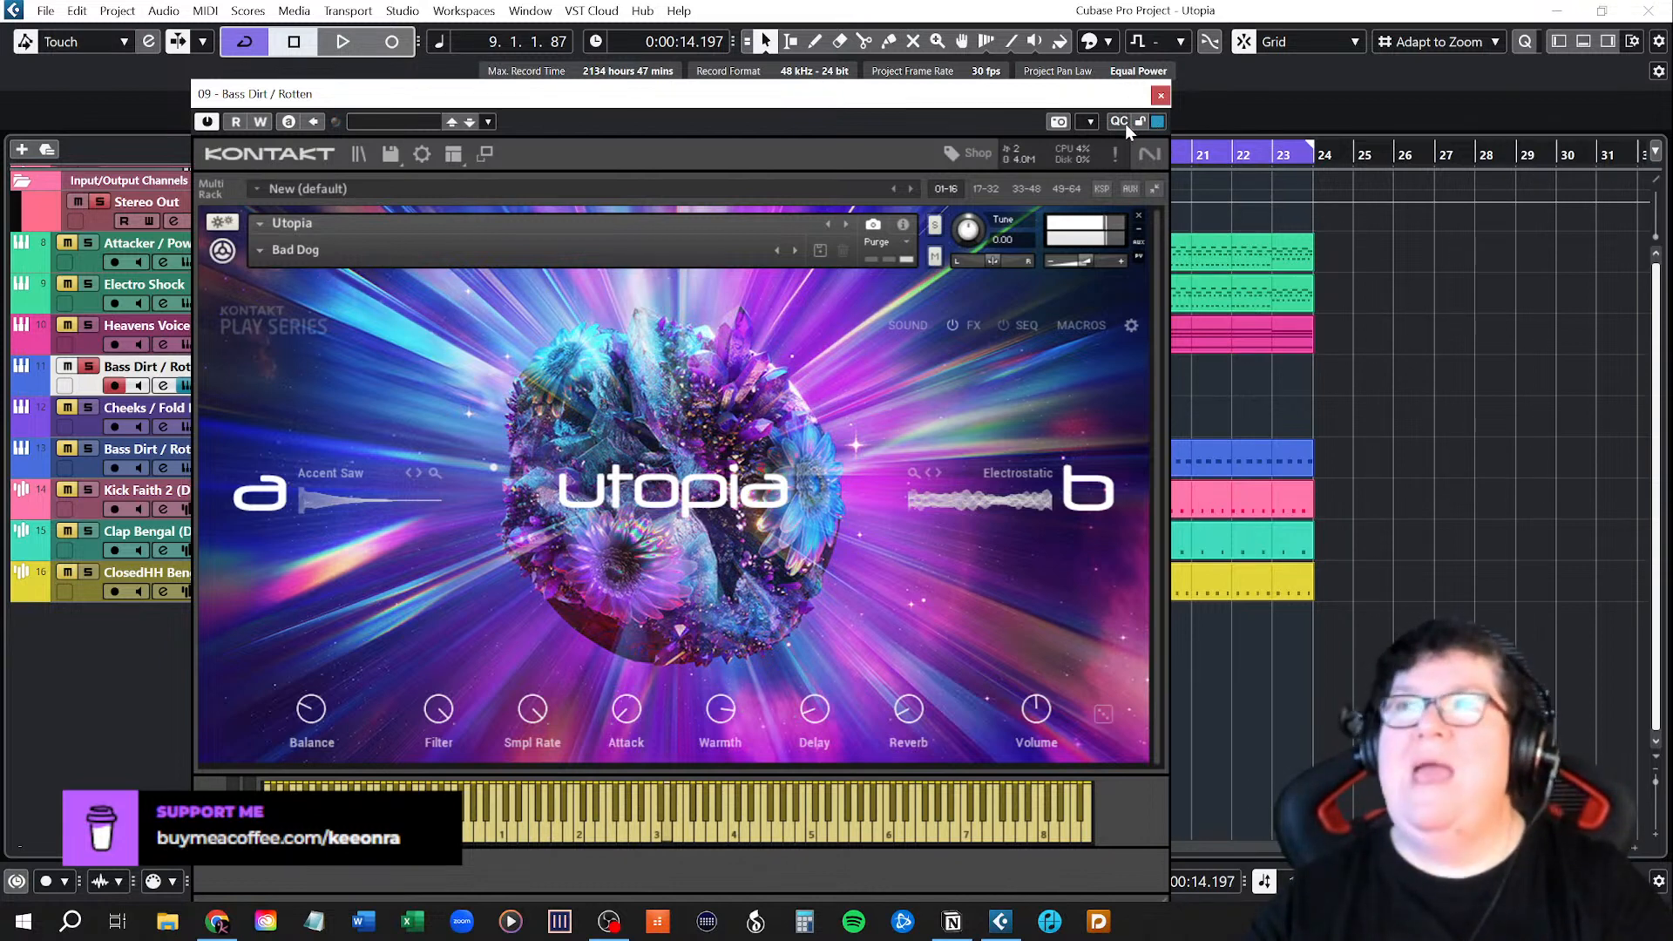
left_click(1161, 94)
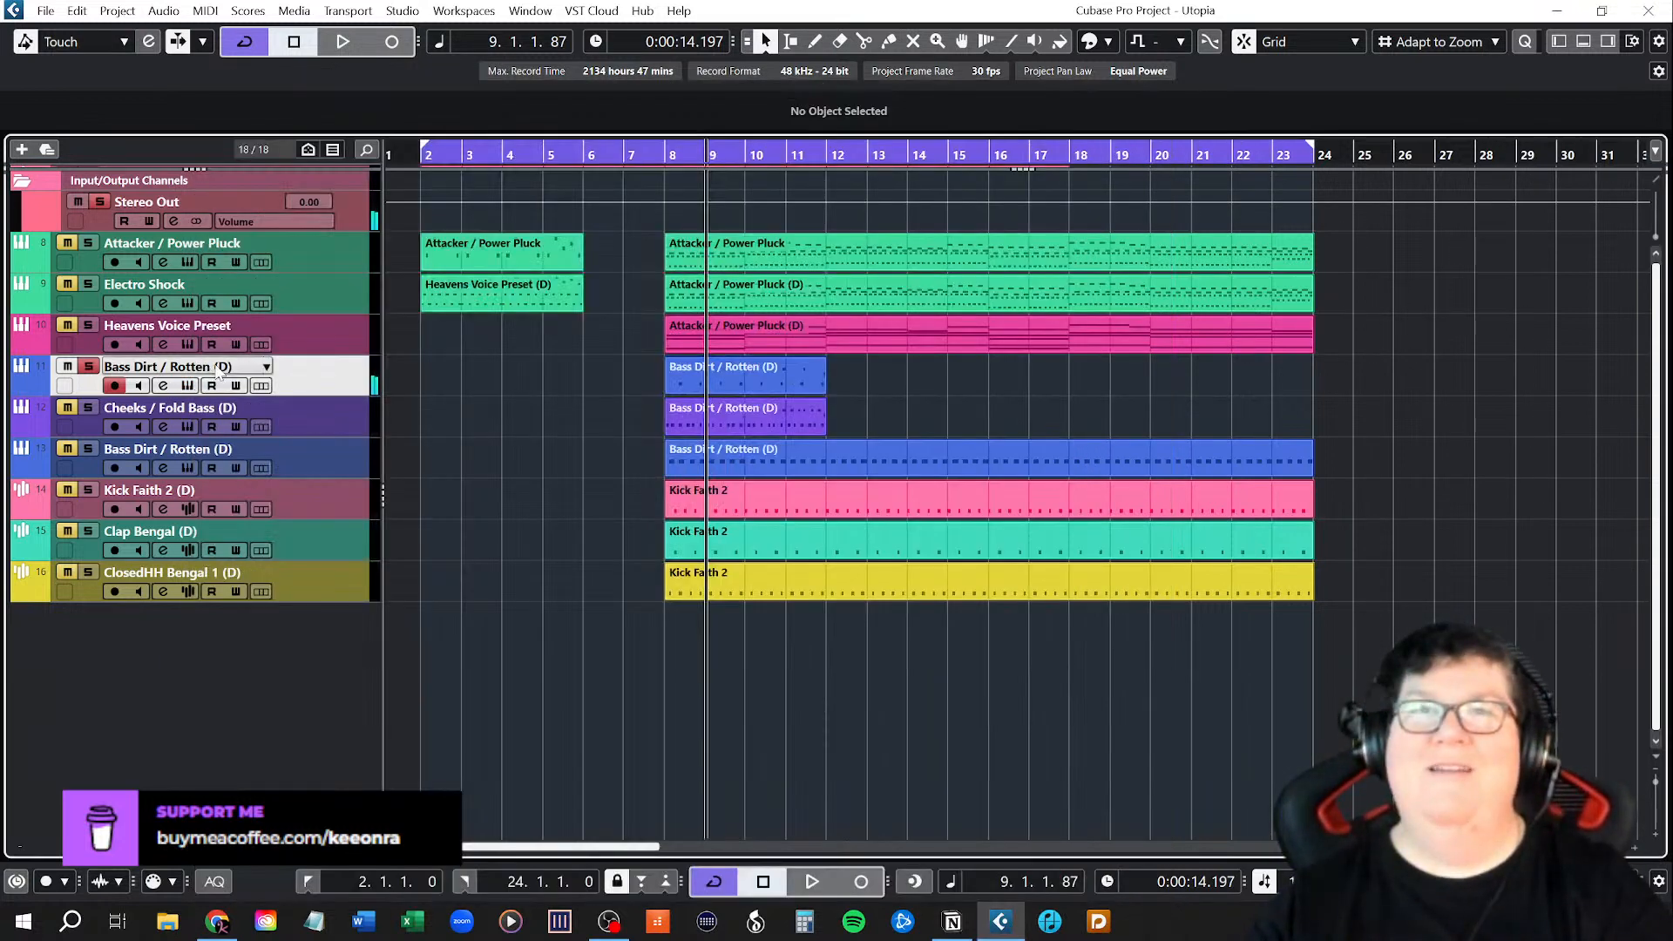
Audition the soloed upper bass part with the Bad Dog preset.
left_click(667, 160)
key("space")
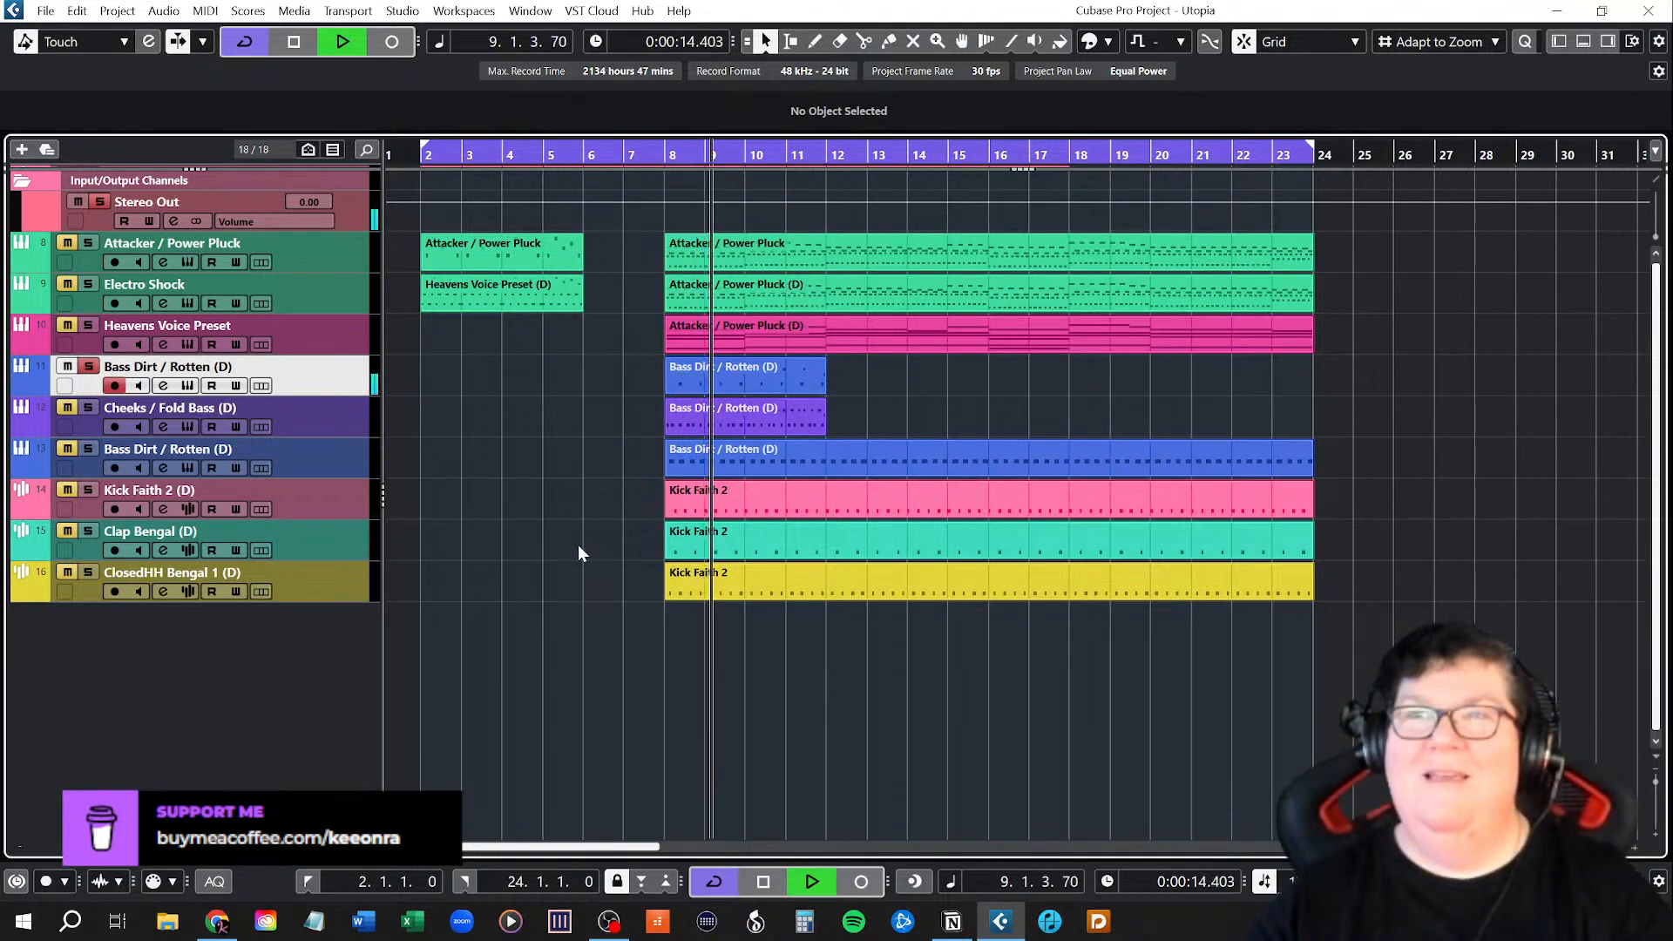
key("space")
Rename the upper Bass Dirt / Rotten (D) track to Bad Dog.
double_click(200, 367)
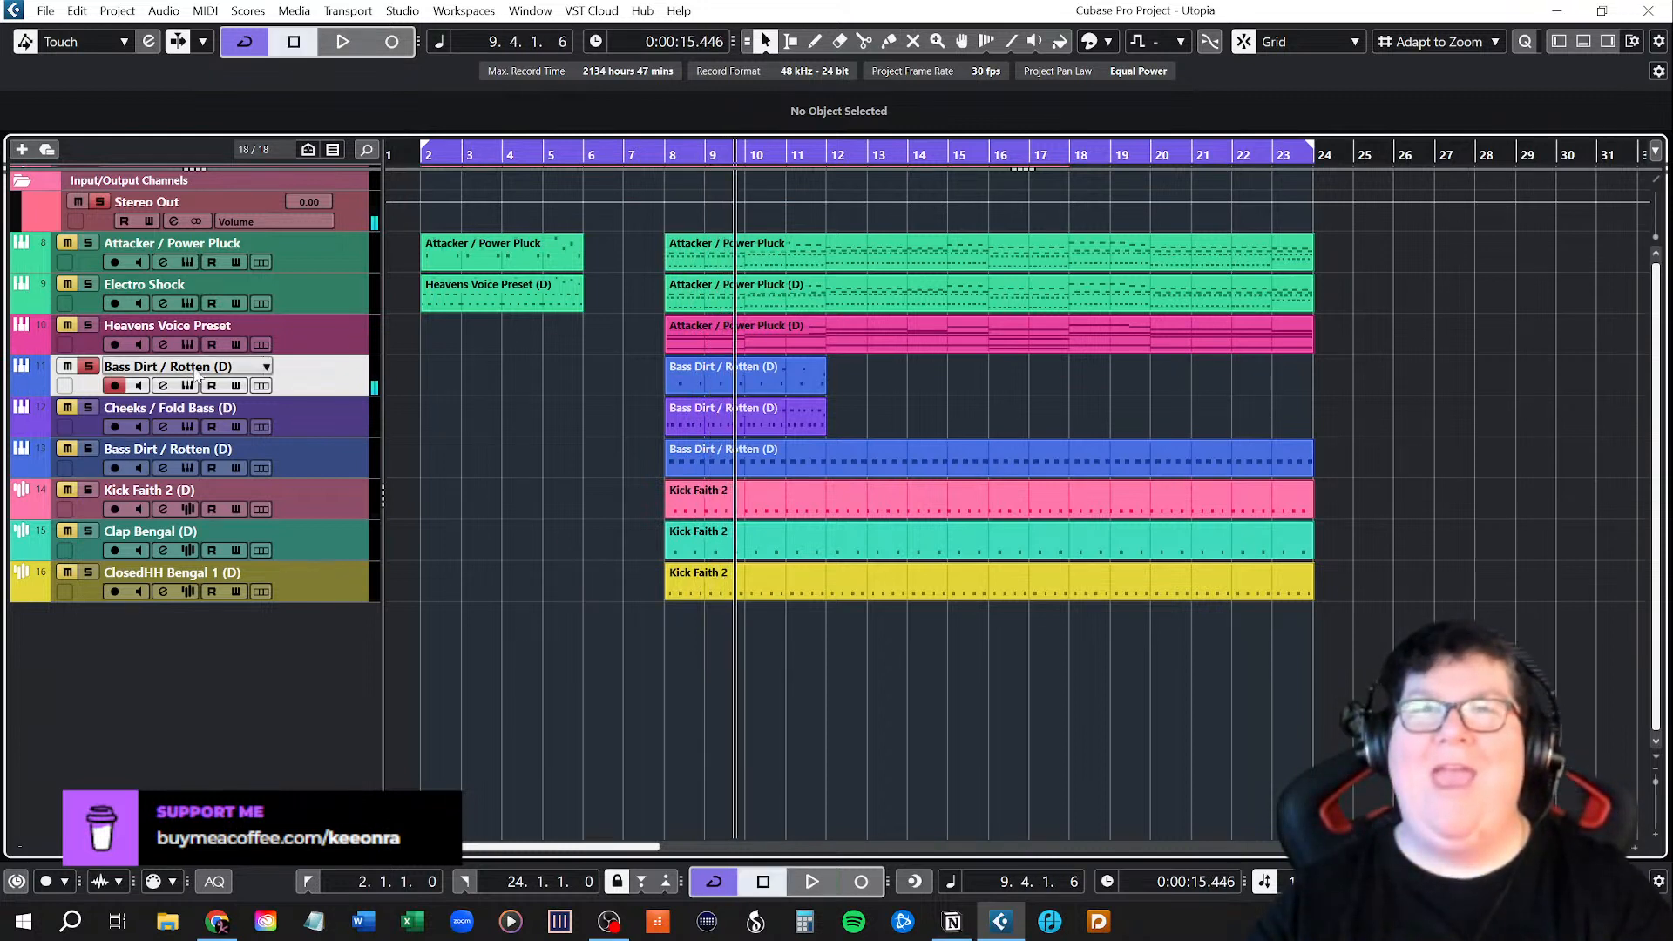
type("B")
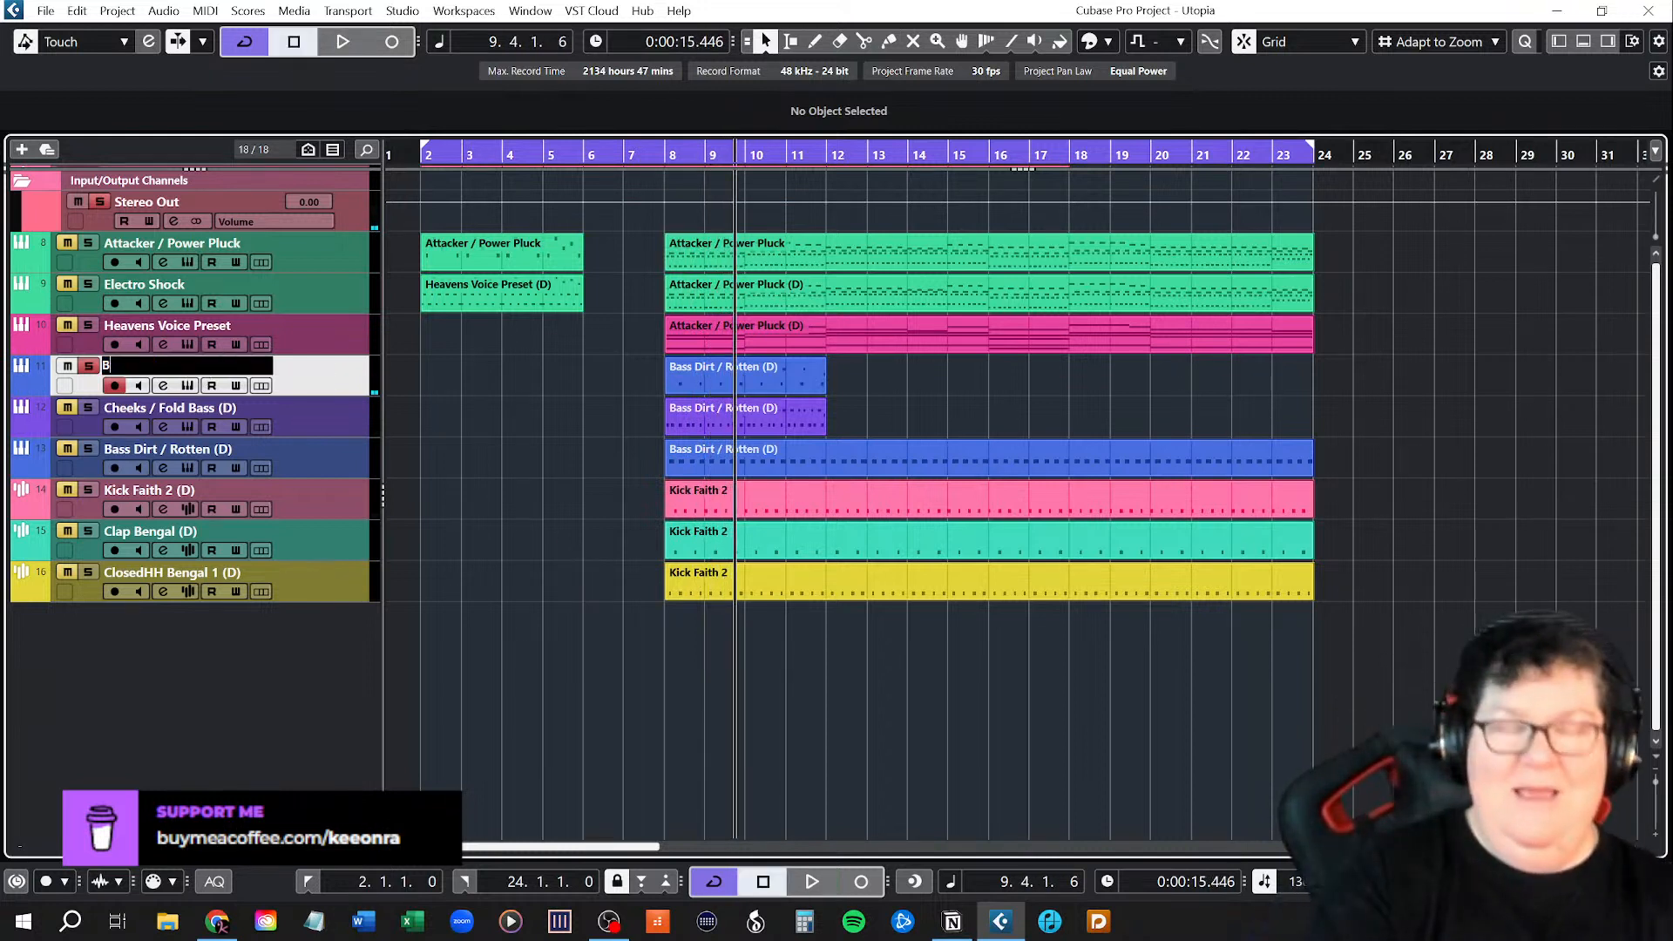
type("ad Dog")
key("Return")
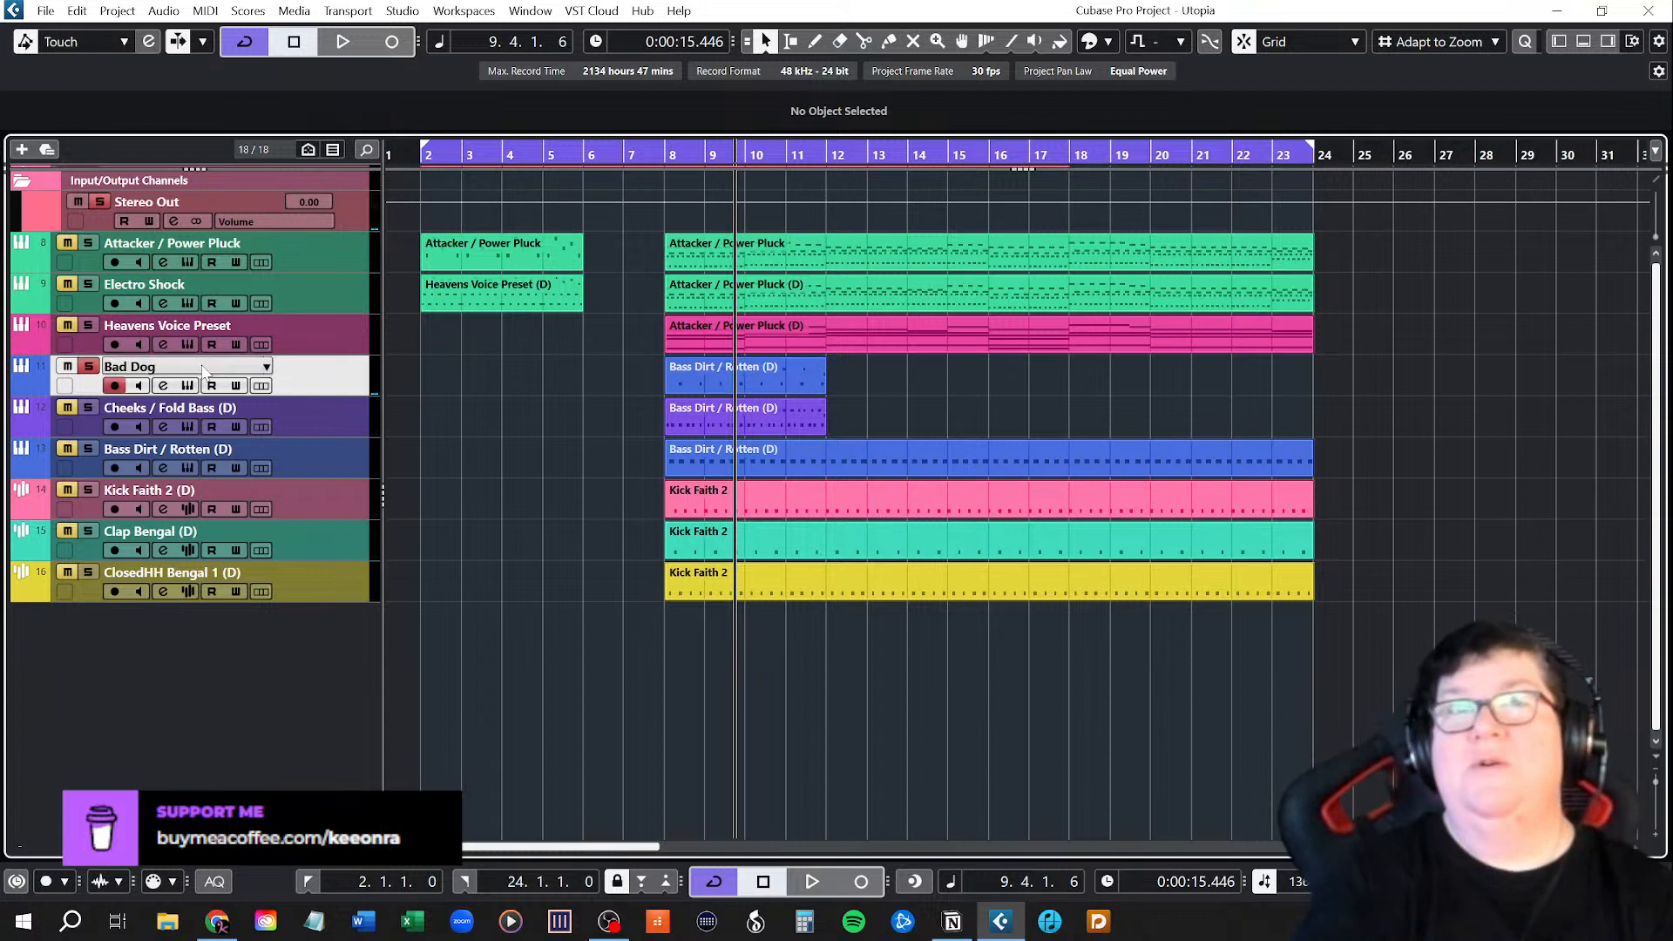
Audition the soloed Bad Dog track again from bar 8.
left_click(669, 159)
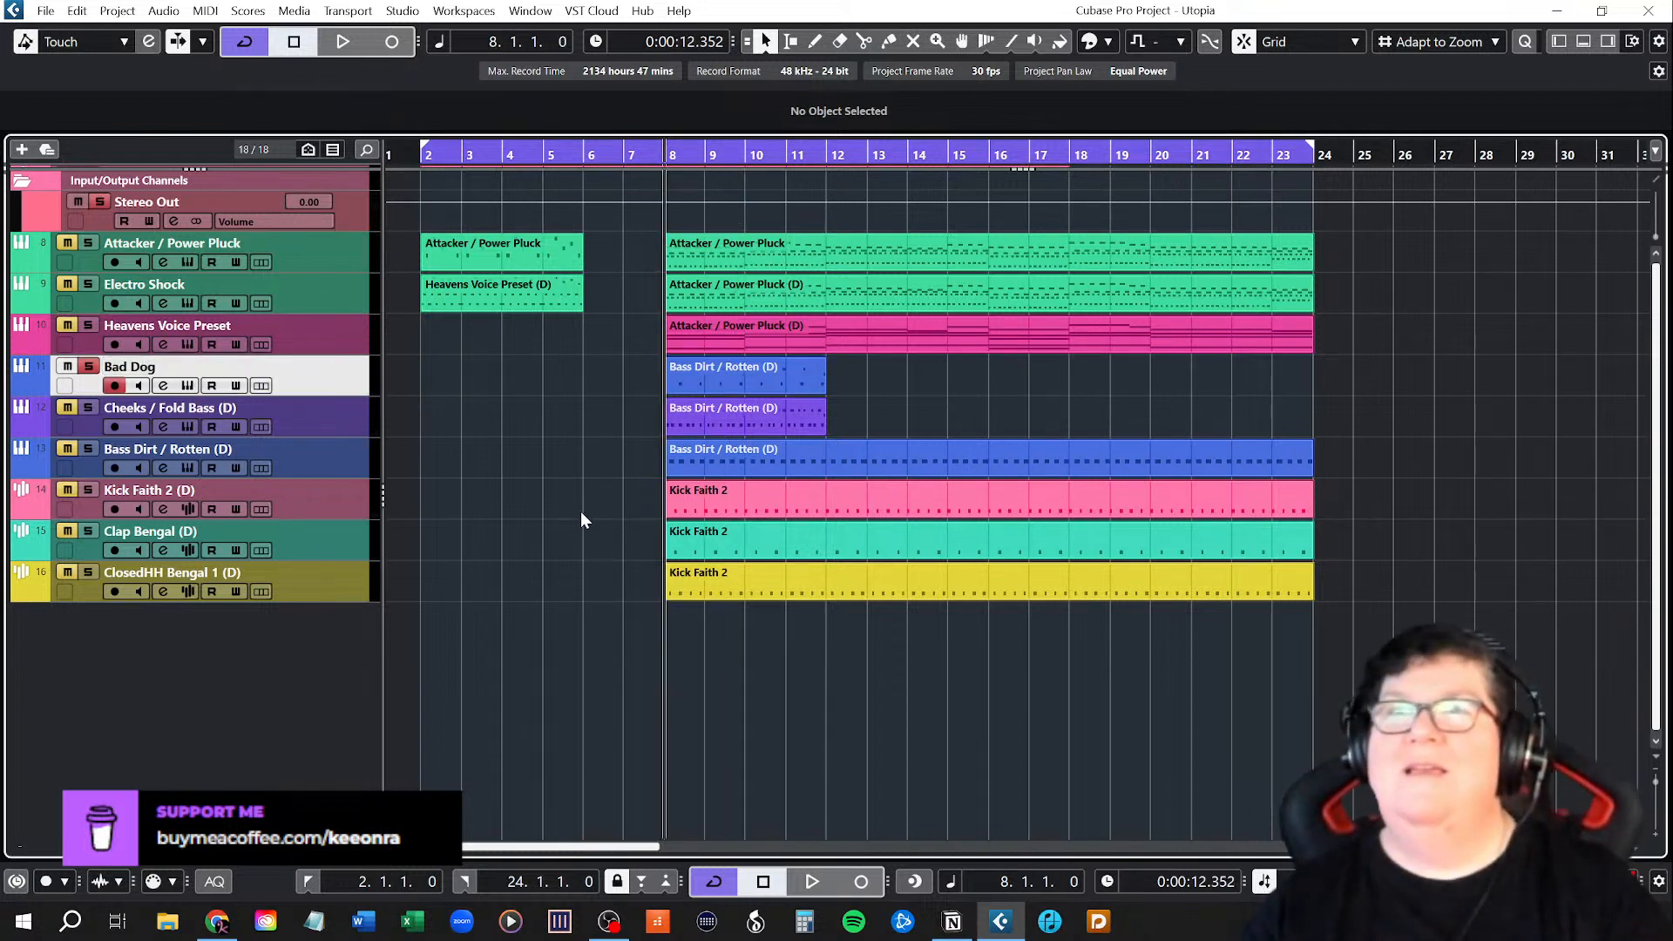
key("space")
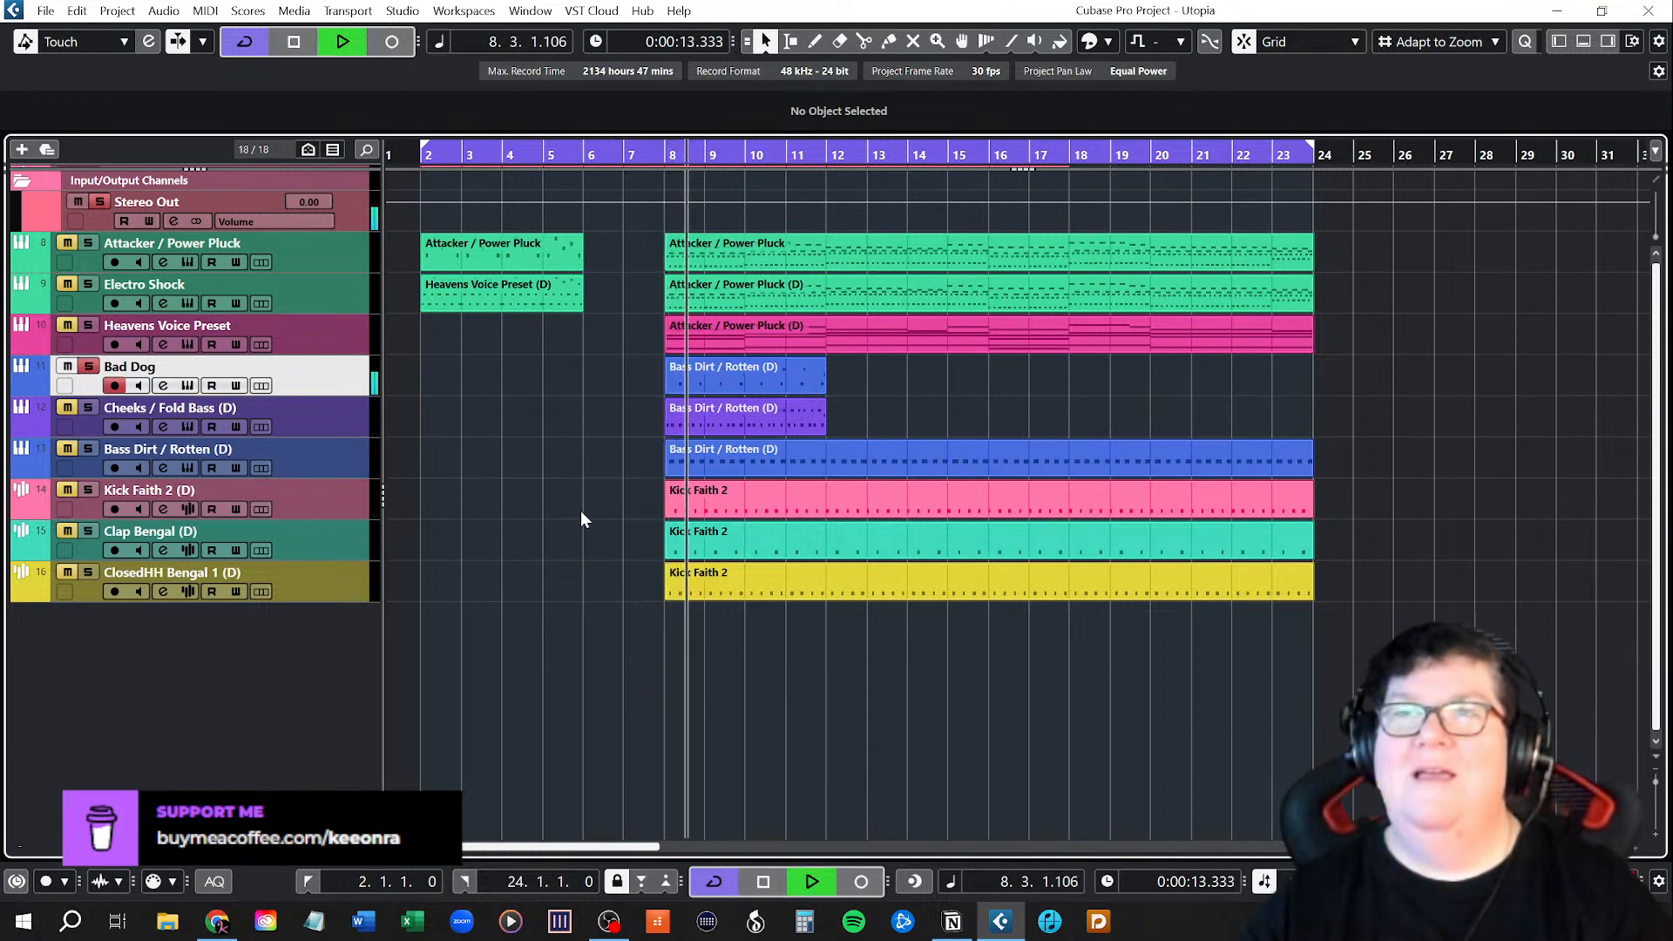
key("space")
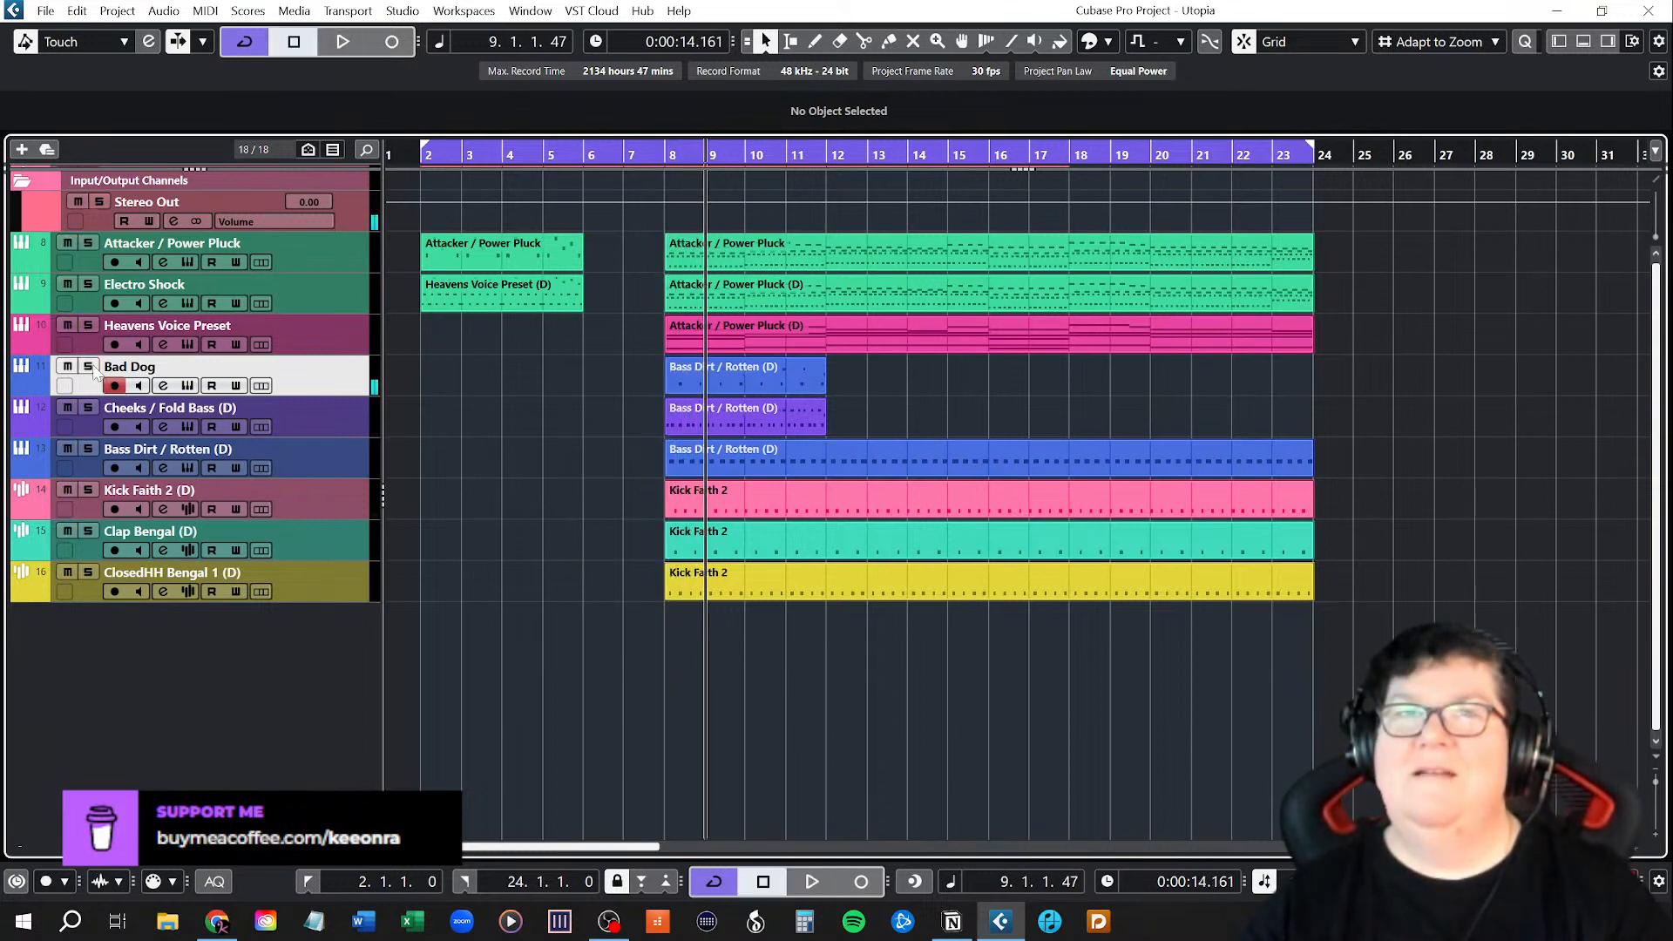
Solo the Cheeks / Fold Bass (D) and Bass Dirt / Rotten (D) tracks alongside Bad Dog and audition all three from bar 8.
left_click(87, 407)
left_click(88, 449)
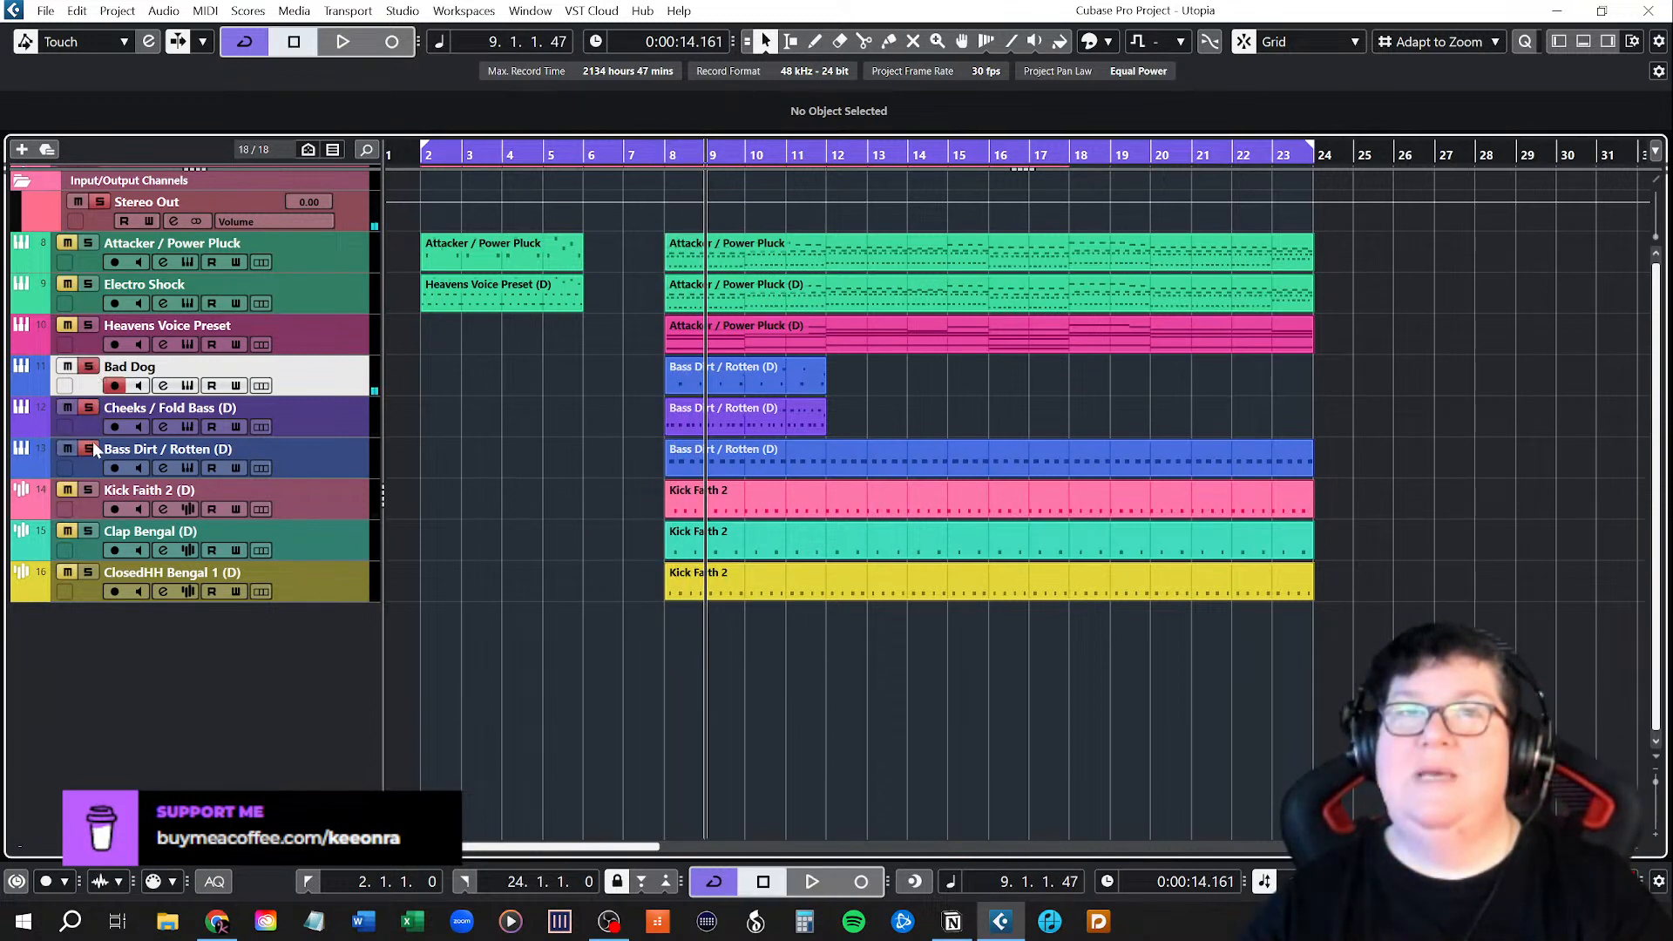
left_click(666, 155)
key("space")
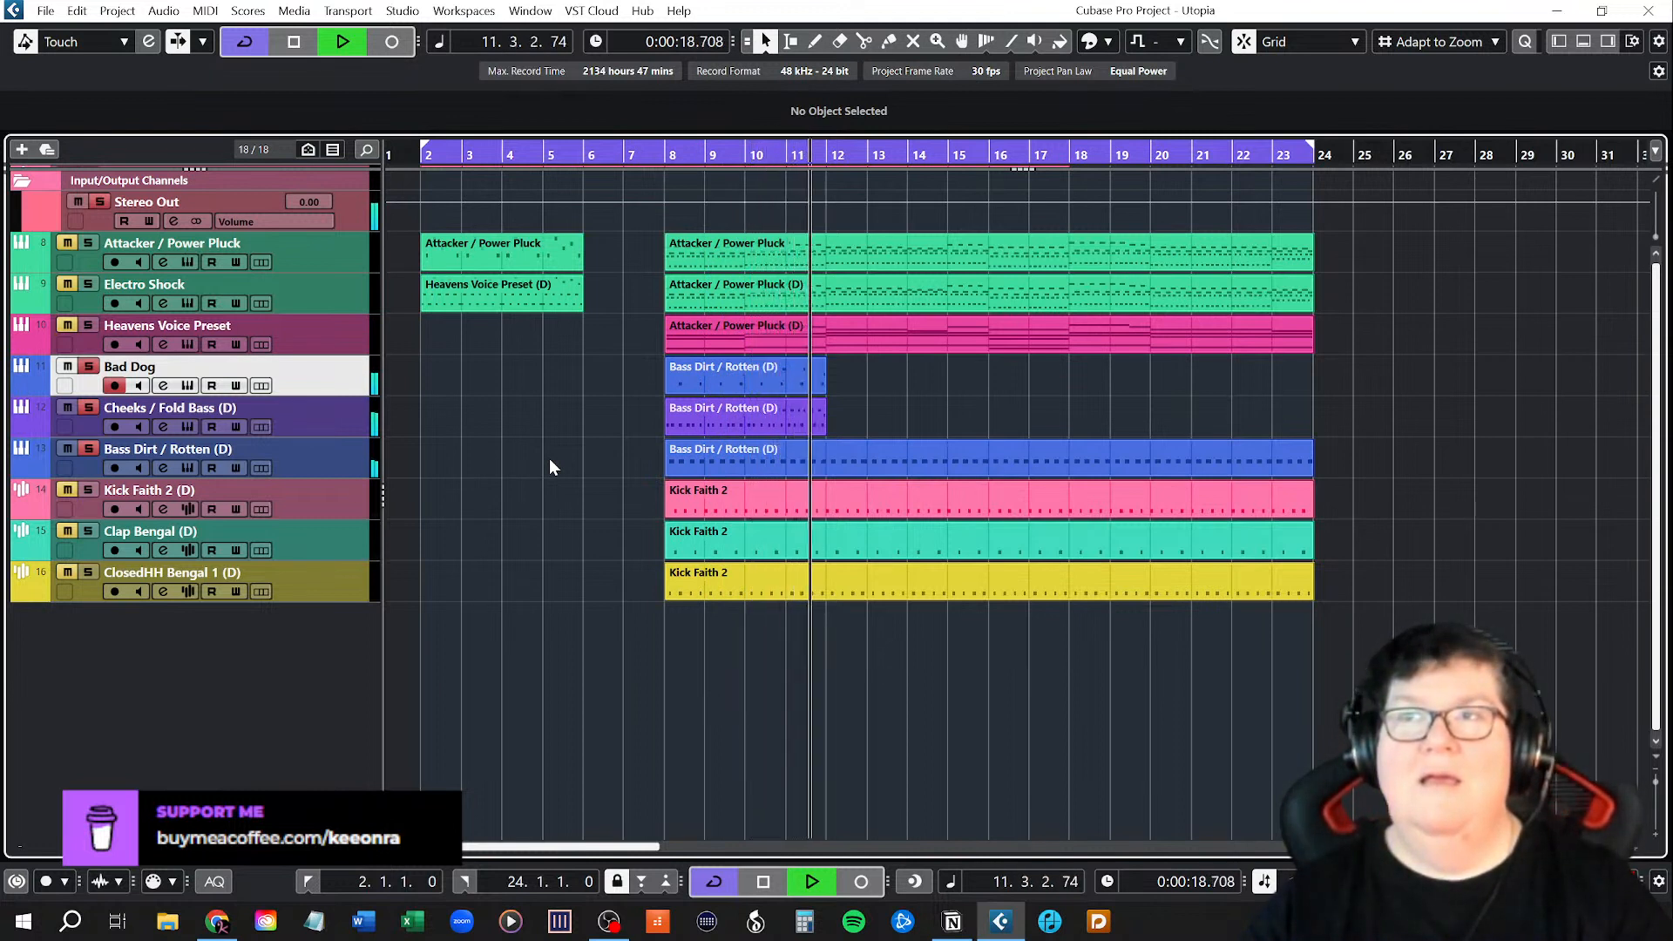
key("space")
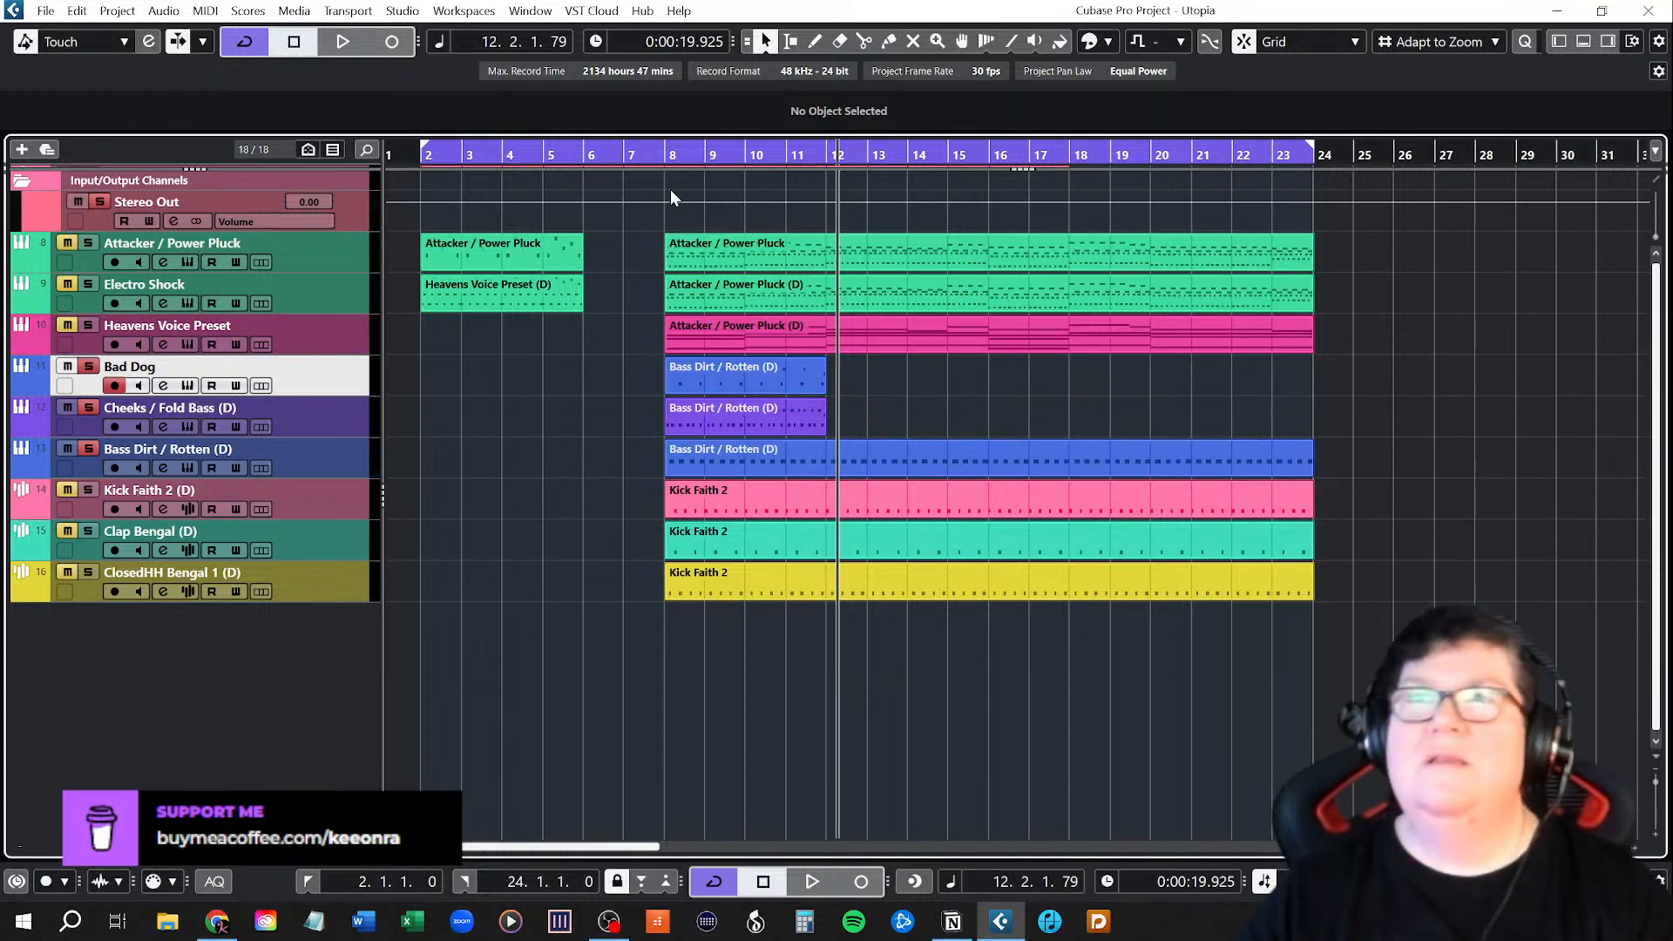
Duplicate the four-bar parts on the Bad Dog and Cheeks / Fold Bass (D) tracks together three times, filling bars 8 to 24.
left_click(667, 157)
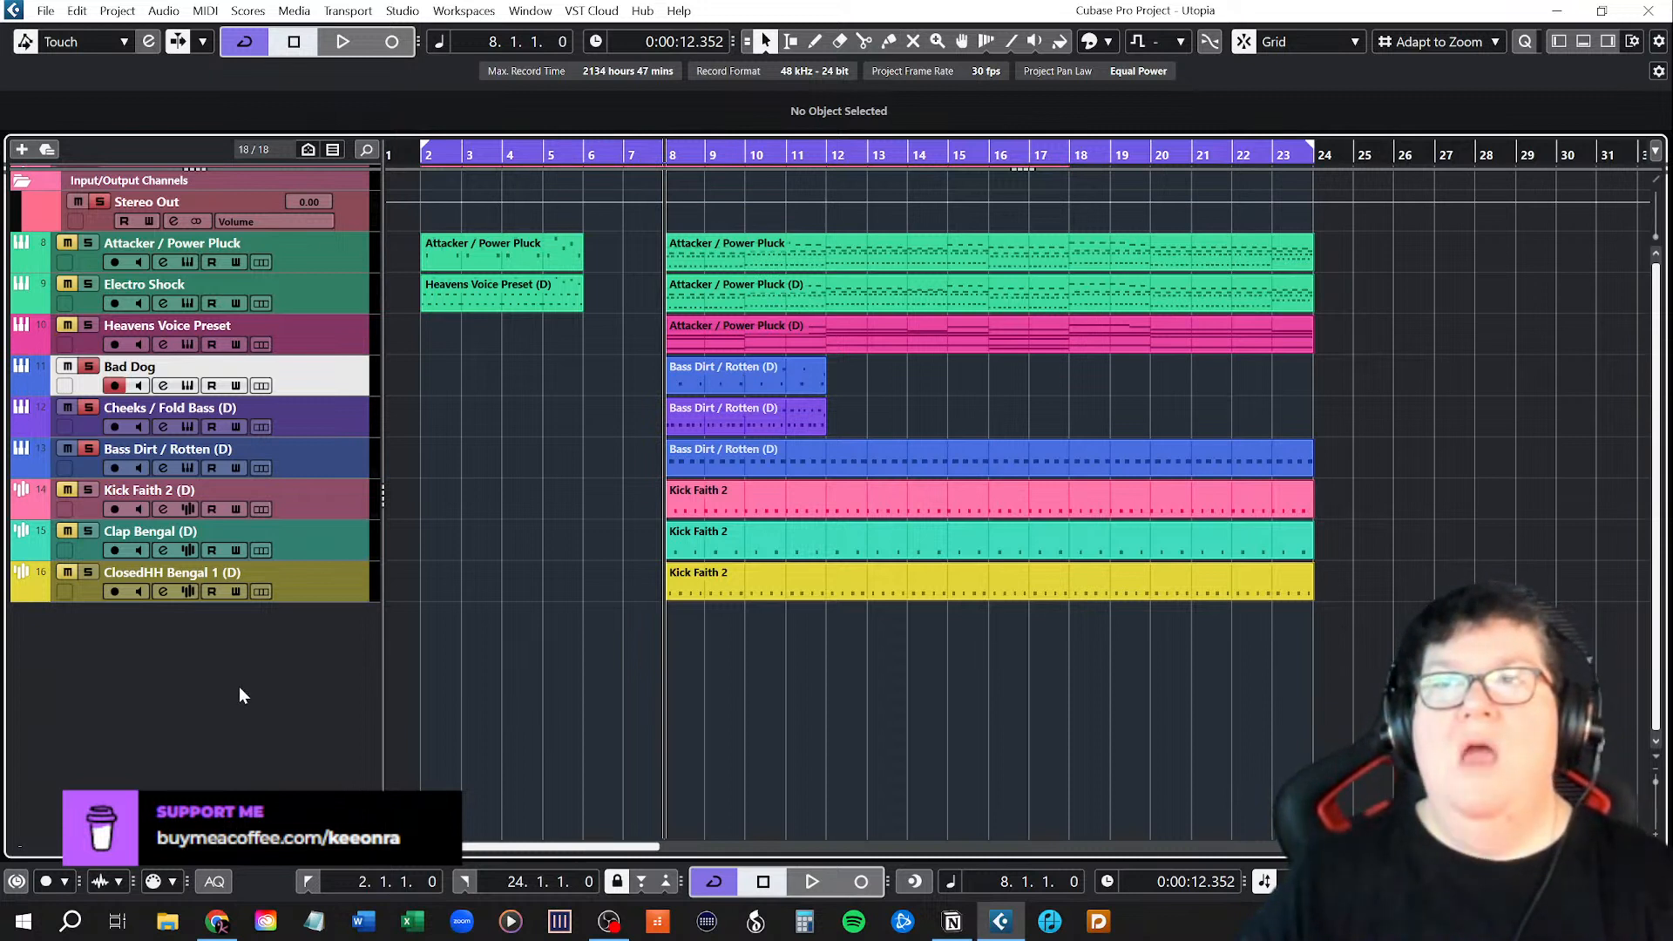
left_click(793, 375)
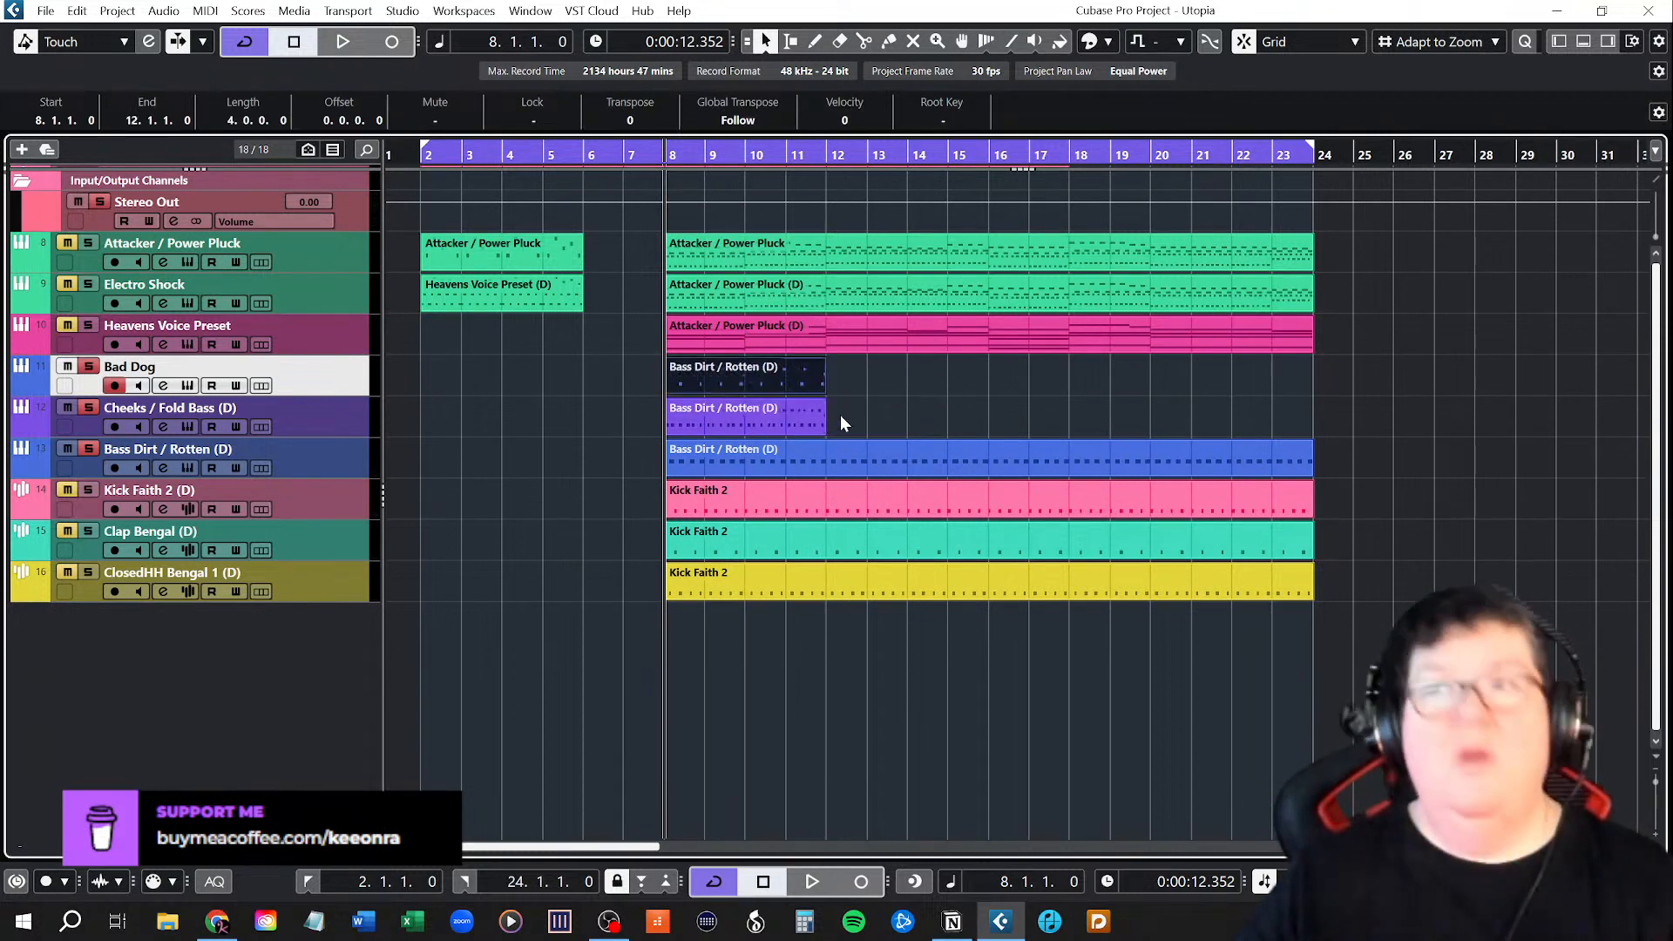
mouse_move(797, 367)
left_mouse_down()
mouse_move(835, 424)
mouse_move(786, 369)
left_mouse_up()
left_click(908, 419)
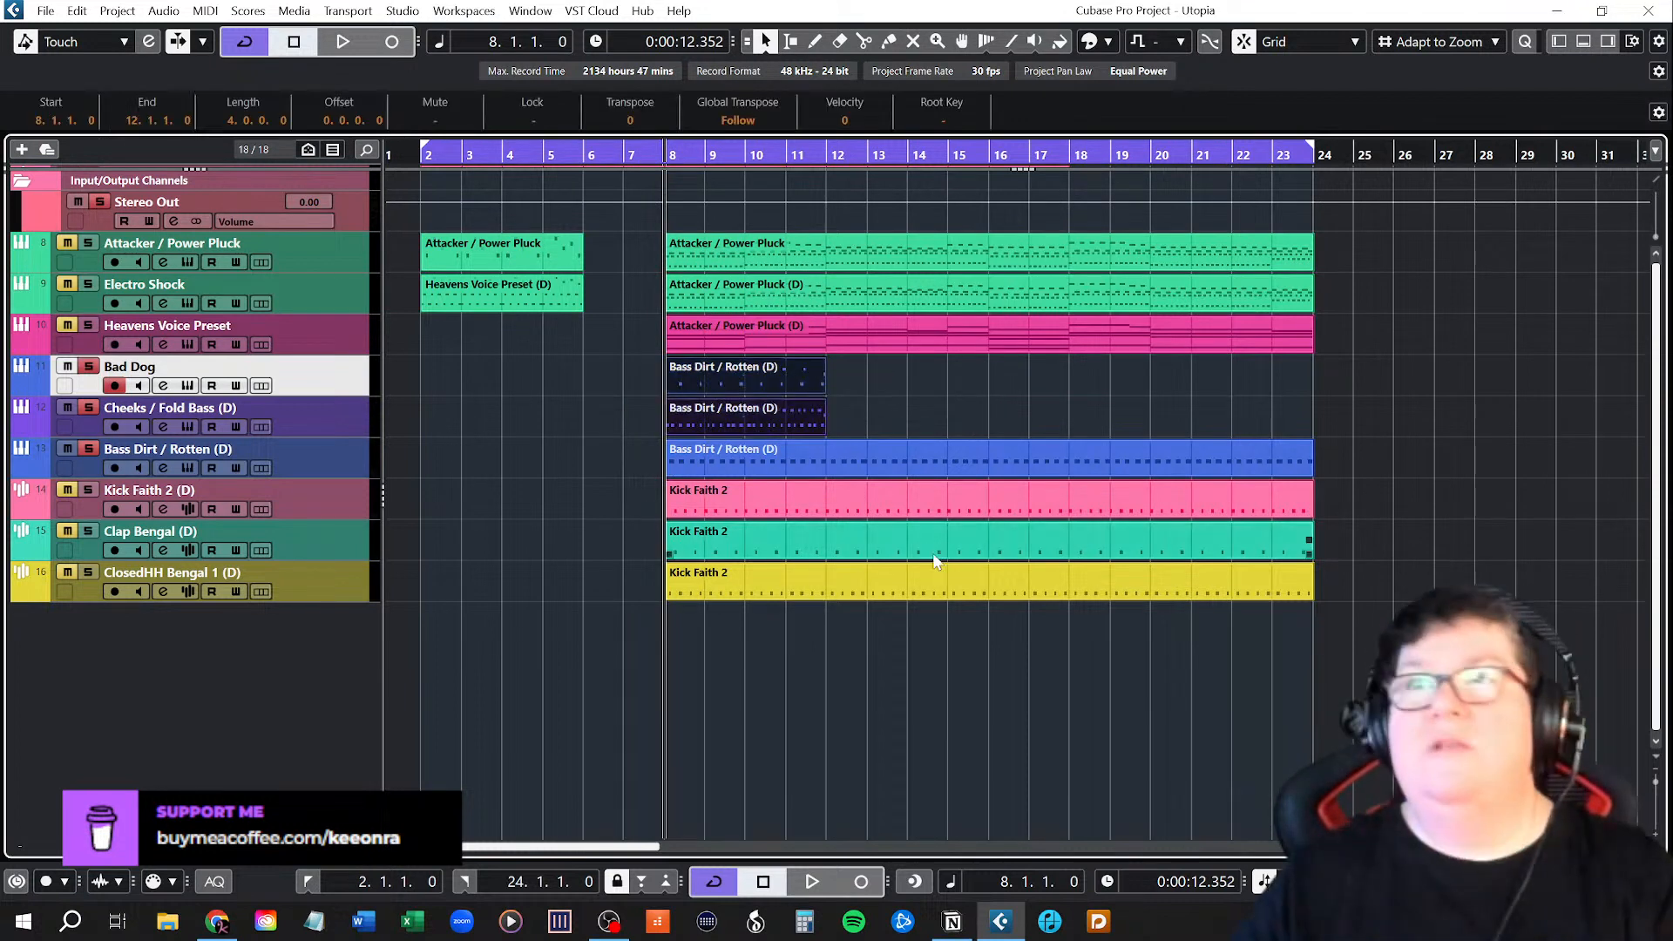
key("ctrl+d")
key("ctrl+d")
key("ctrl+d")
left_click(954, 692)
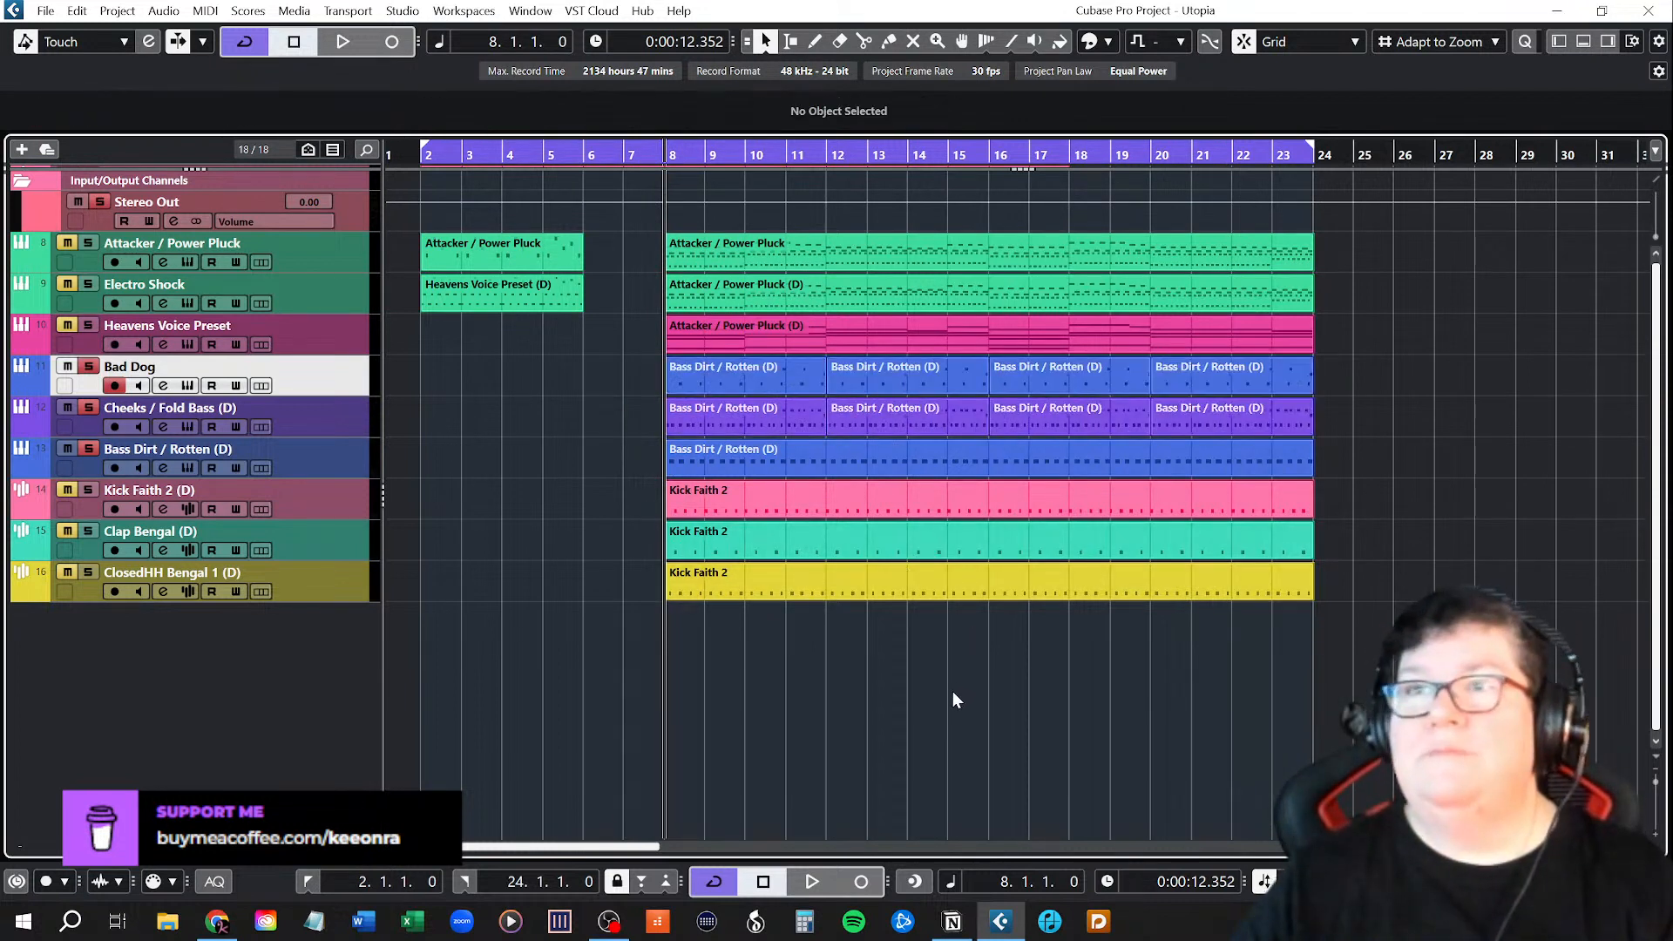
Unsolo the three bass tracks and save the project.
left_click(90, 367)
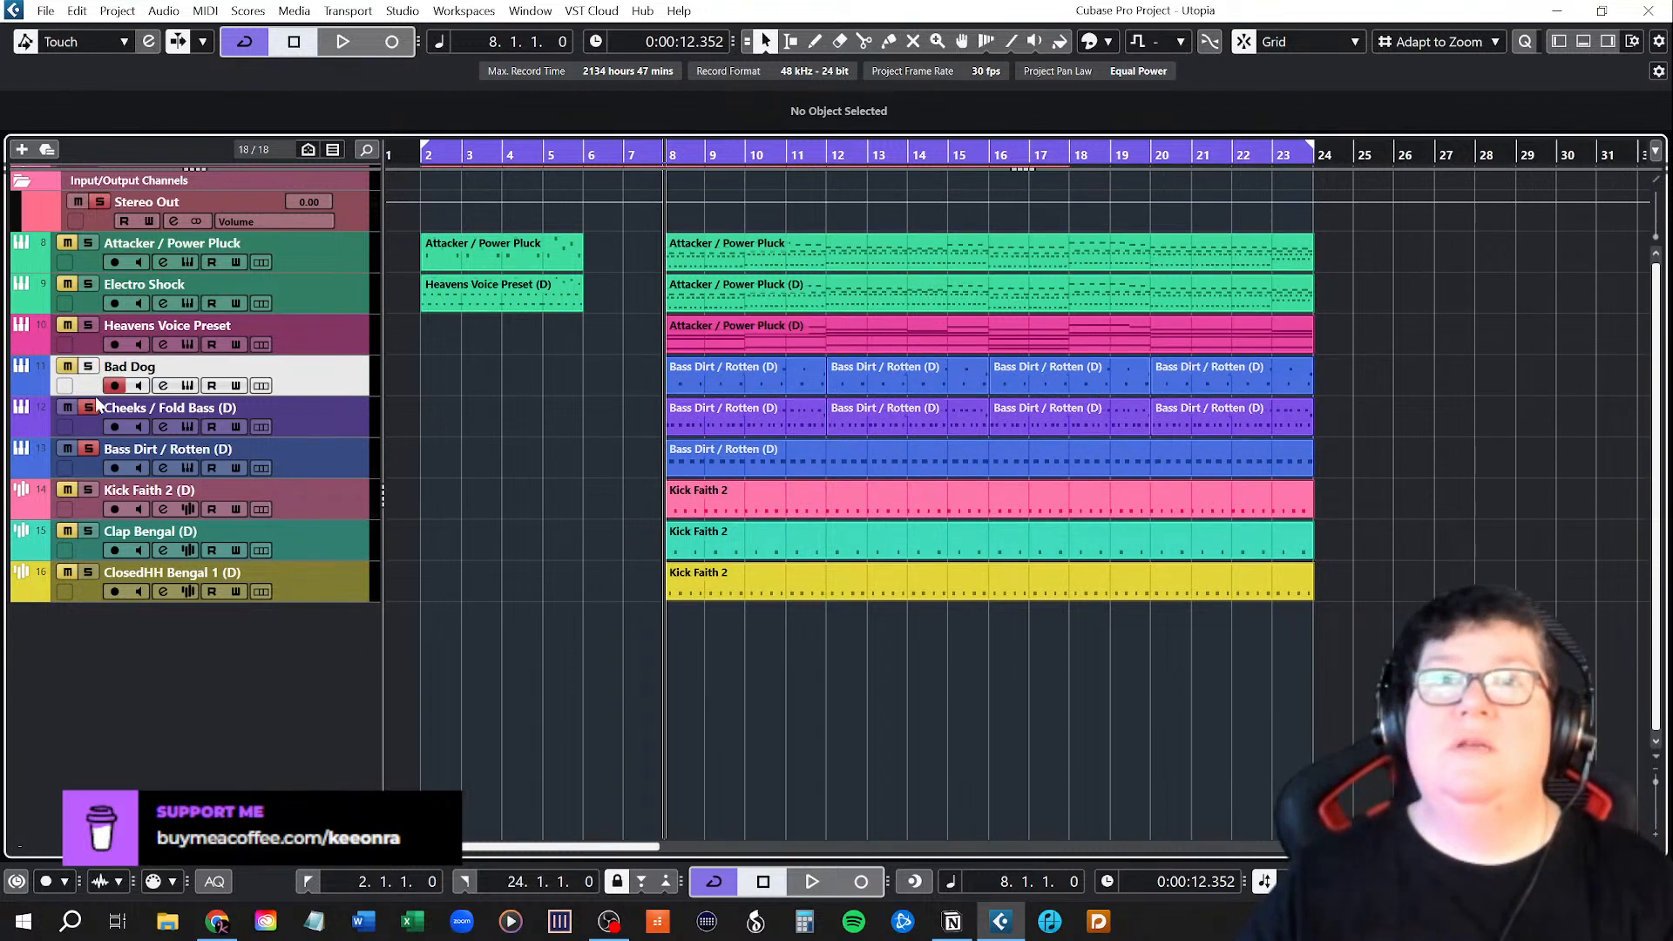
left_click(94, 448)
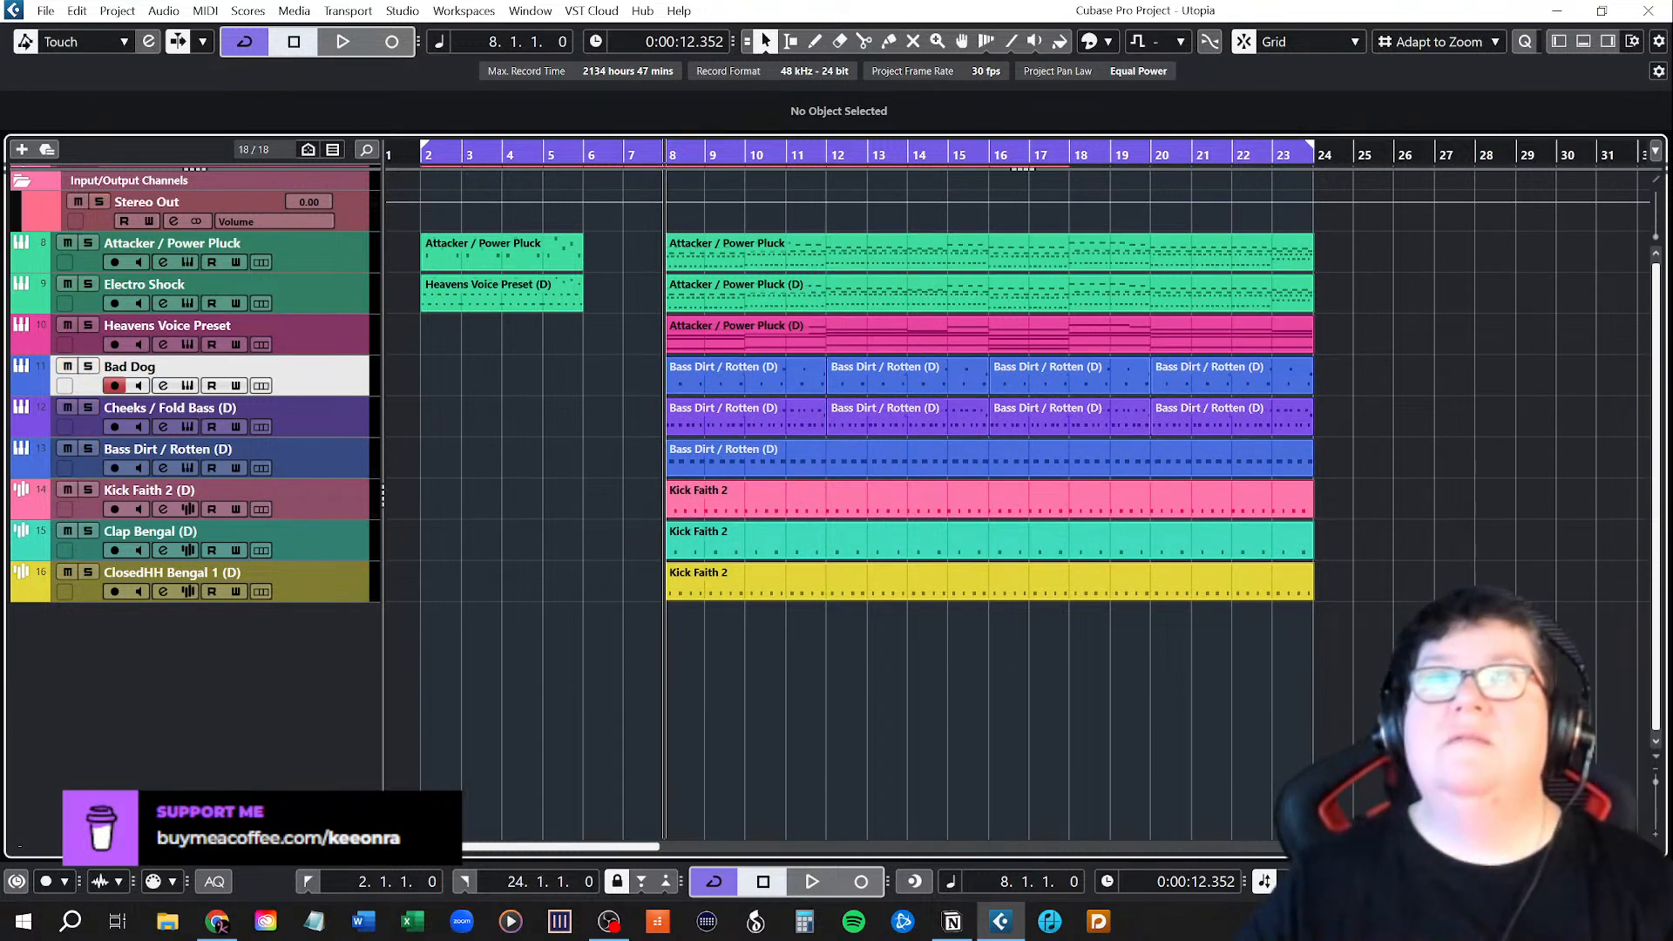
left_click(45, 11)
left_click(70, 143)
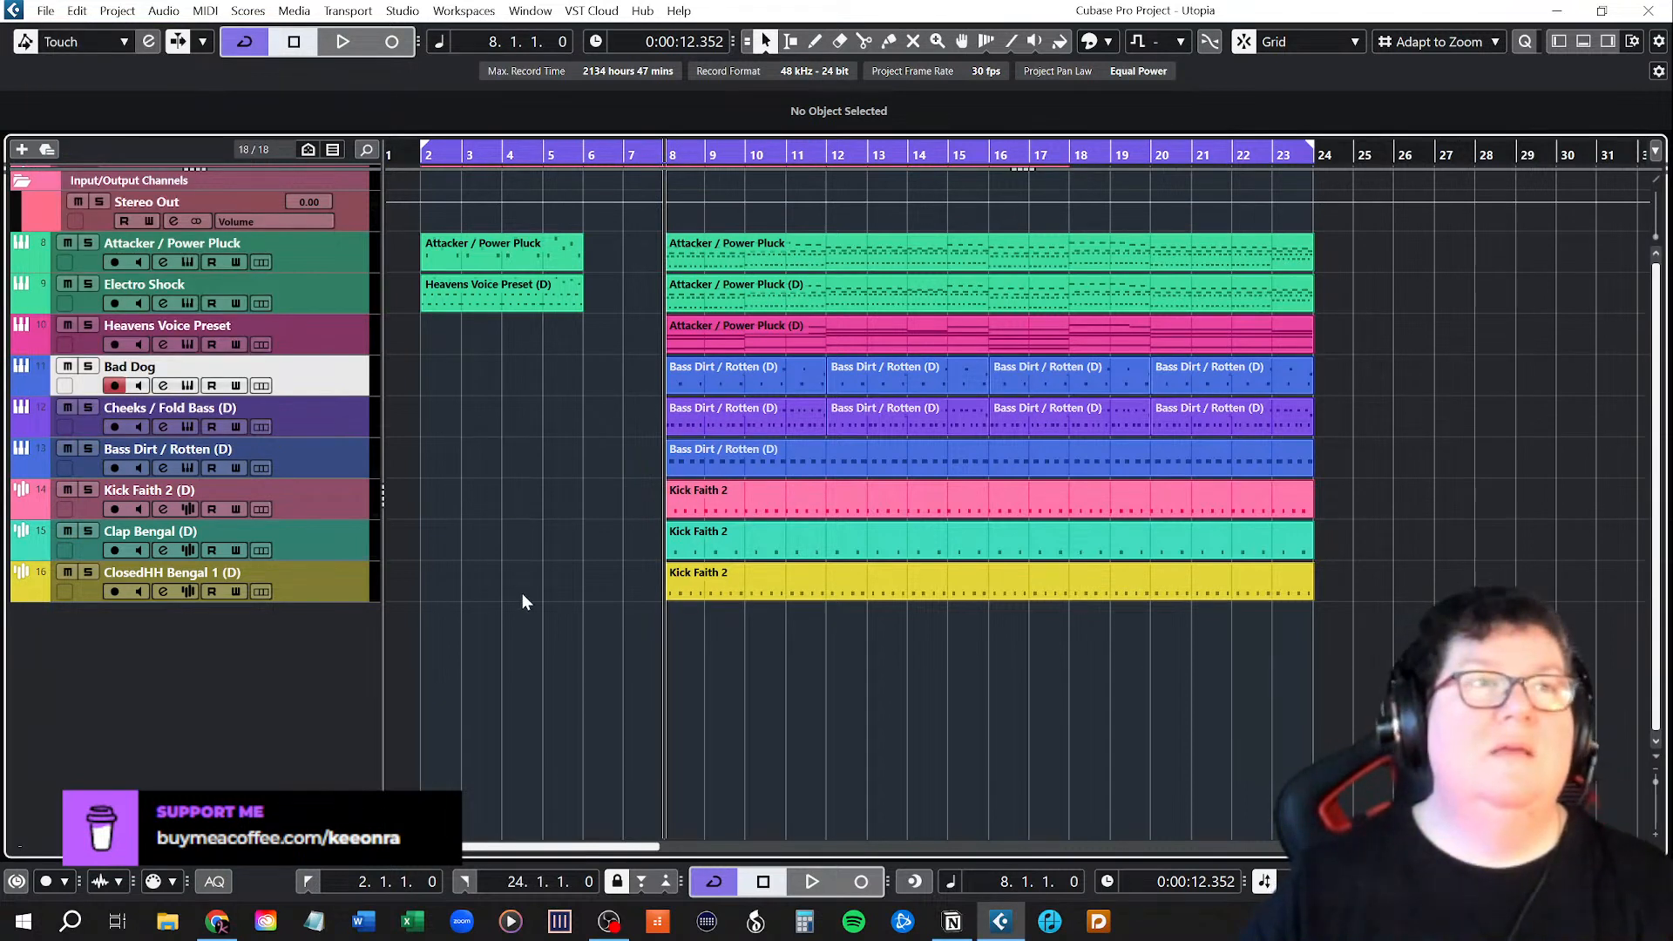
Play the full arrangement from bar 8 through to bar 24, and return the cursor to bar 8.
key("space")
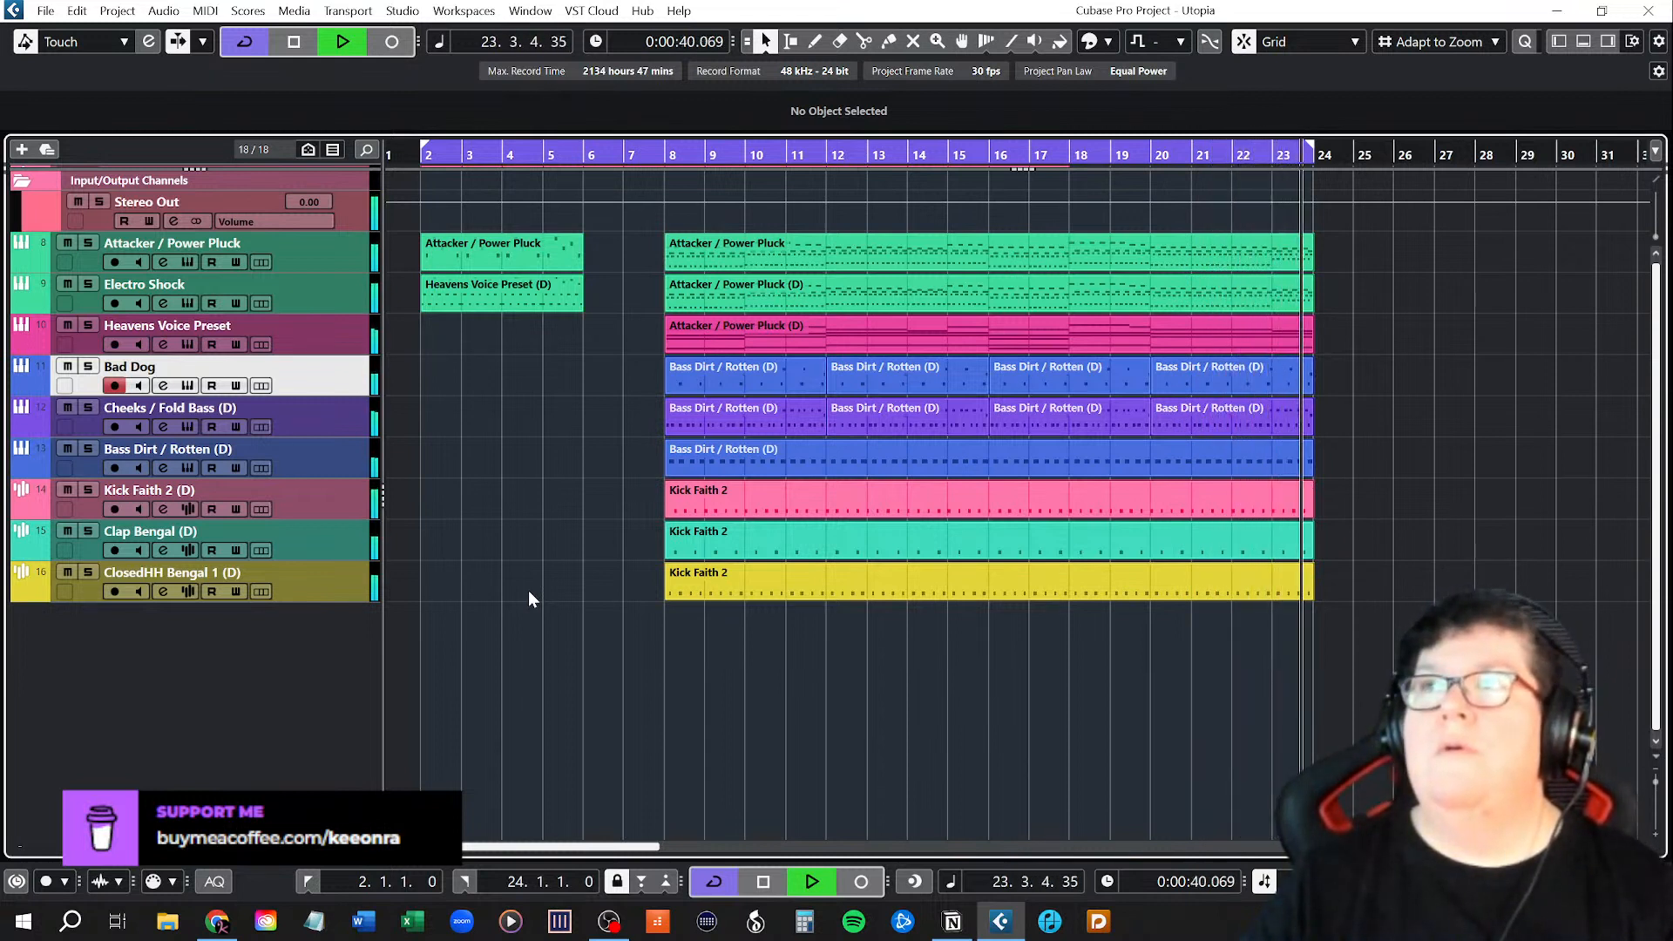
key("space")
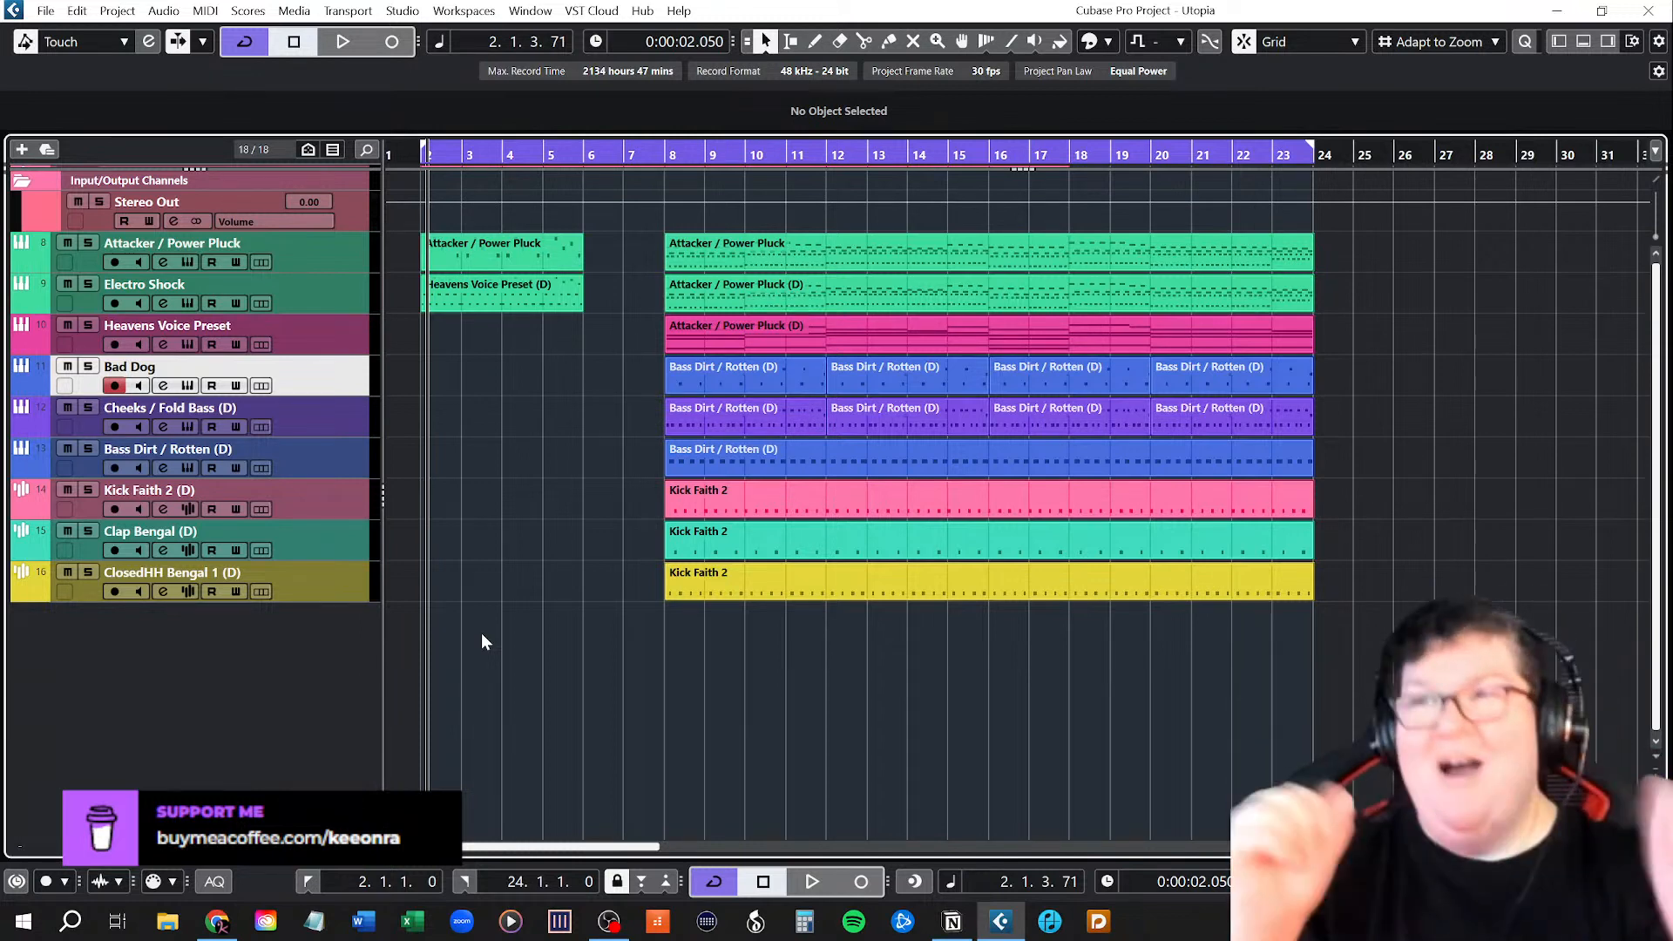
left_click(671, 156)
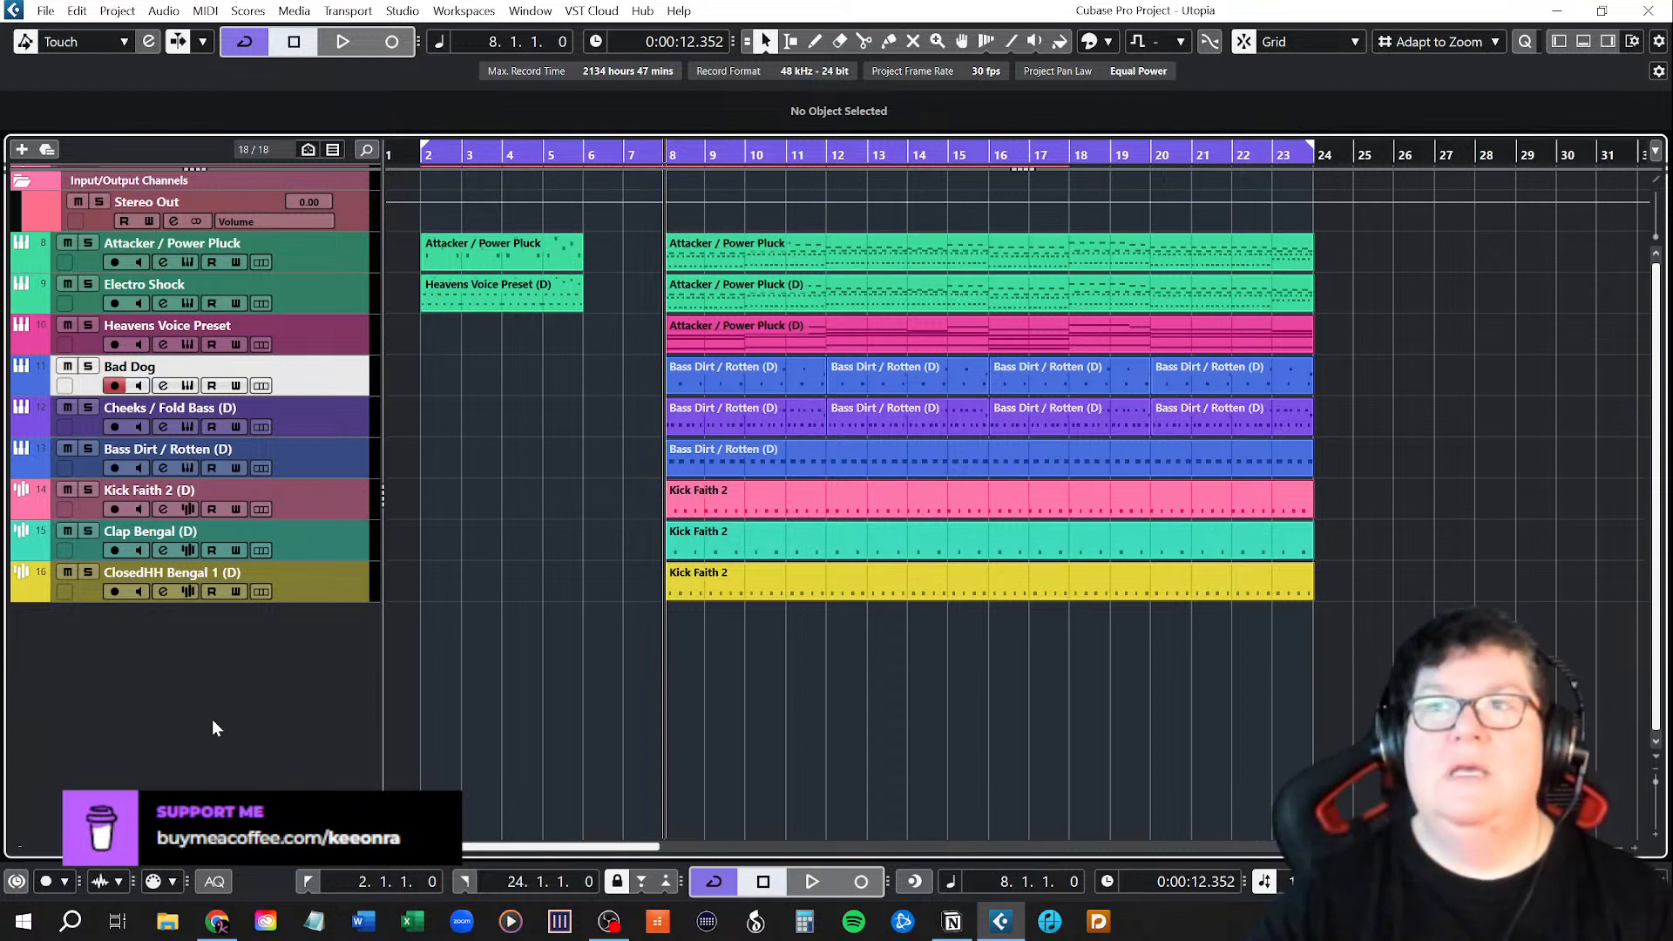
Examine the note pattern of the Kick Faith 2 (D) track's part in the Key Editor and close the editor.
left_click(316, 493)
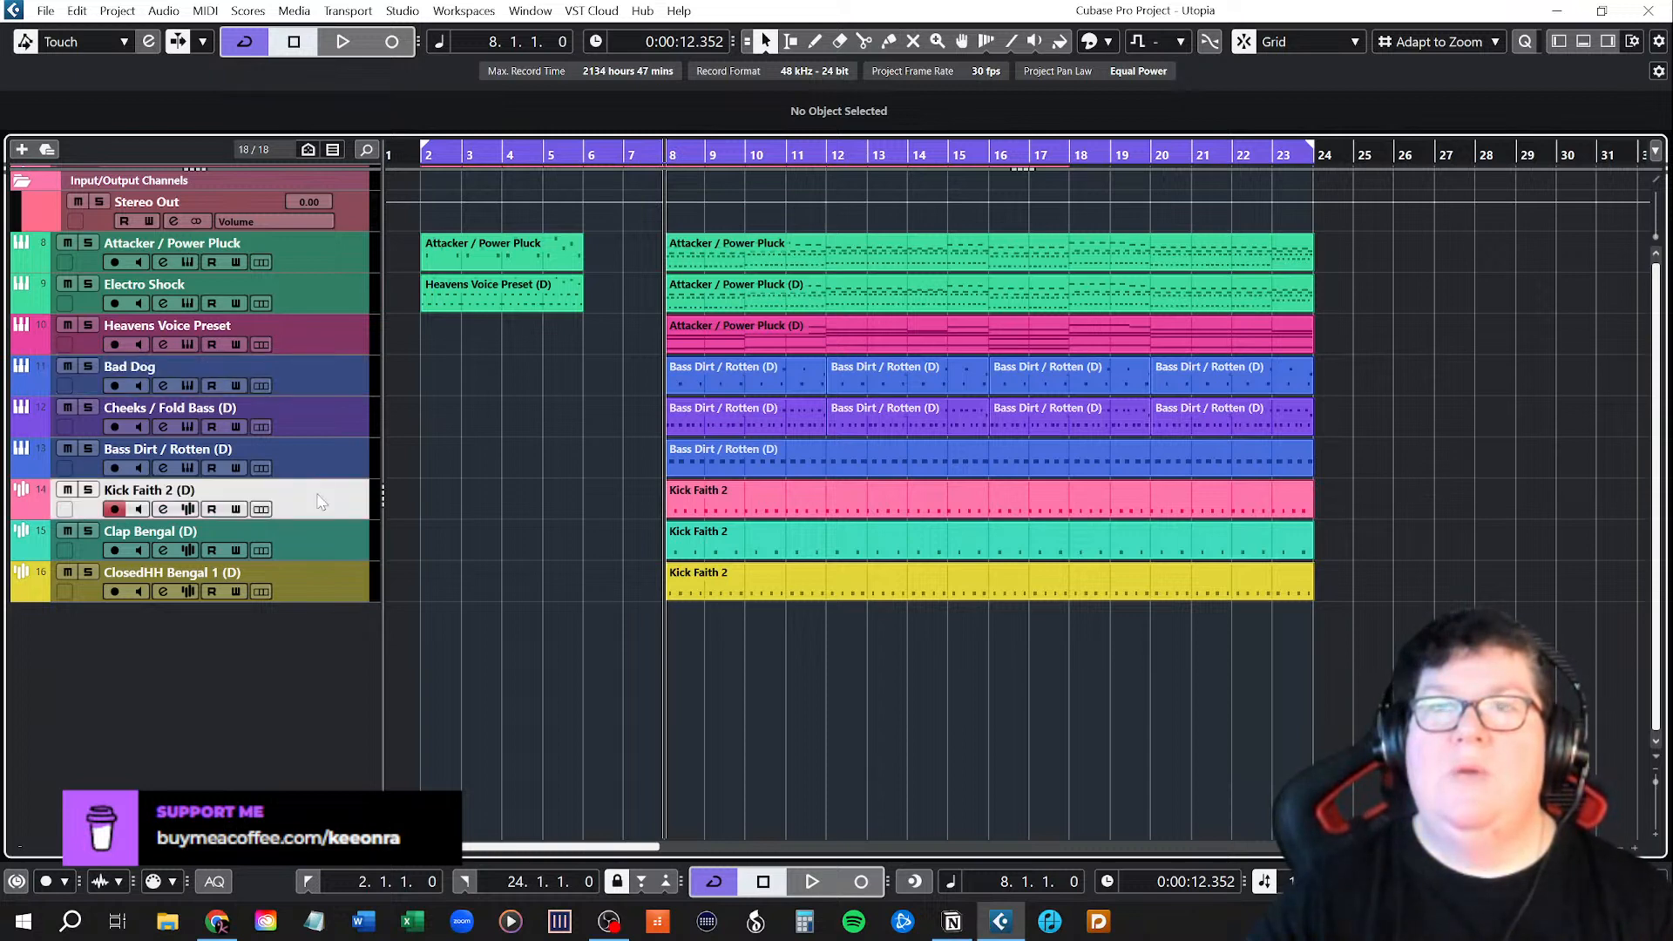
double_click(751, 495)
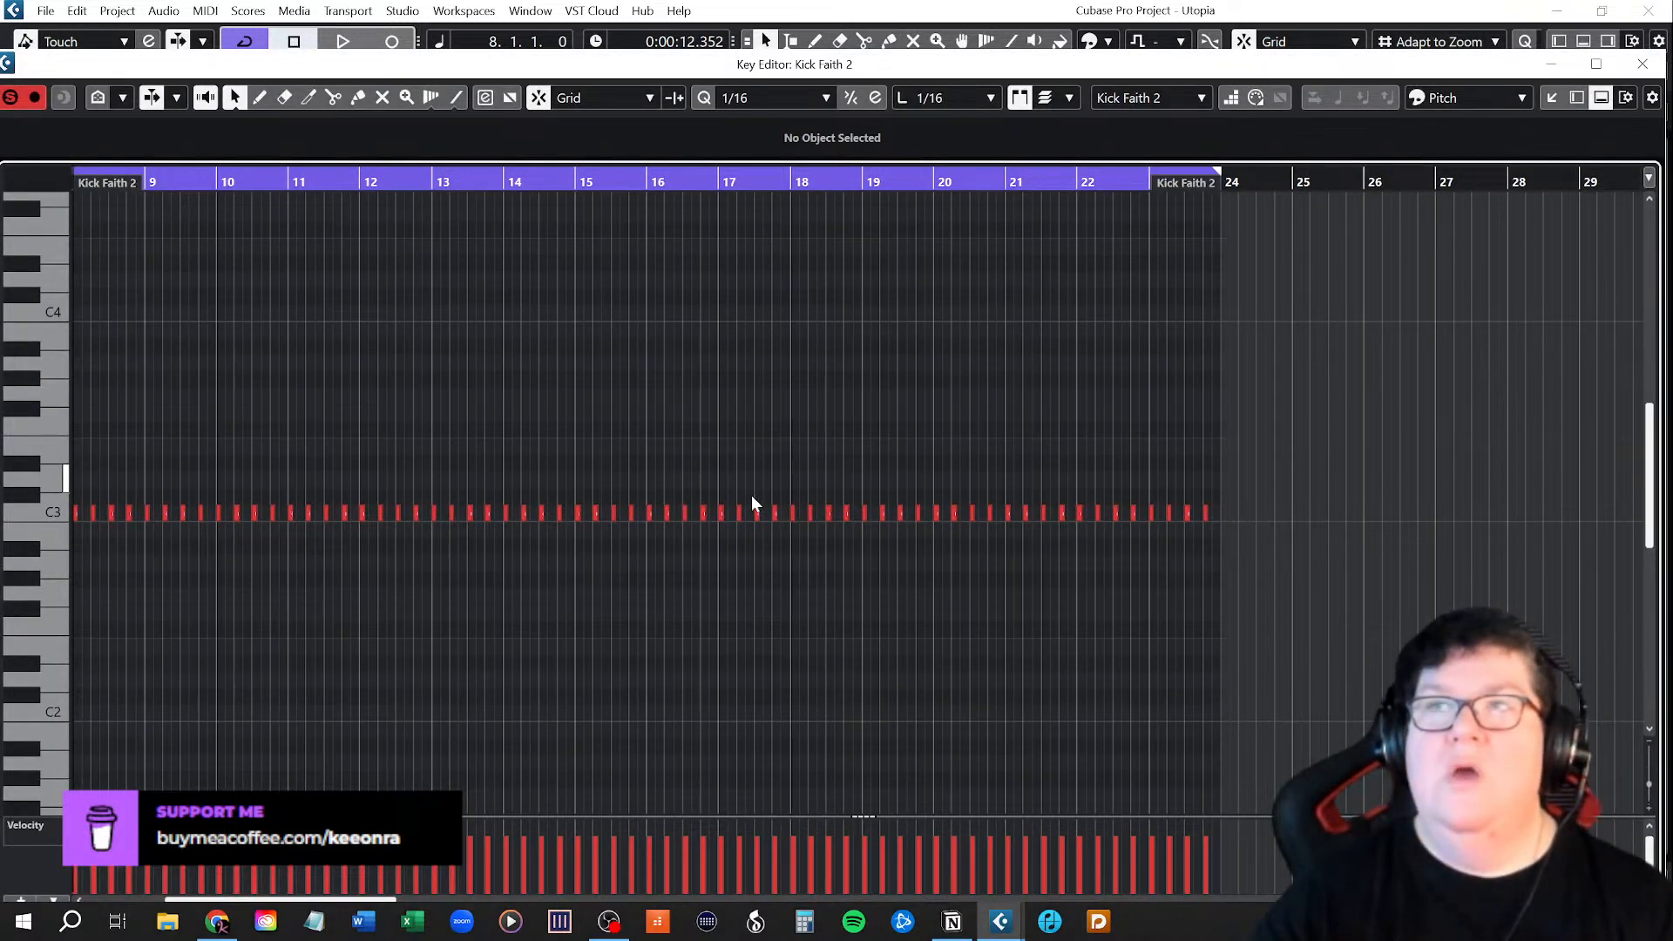
left_click(1643, 63)
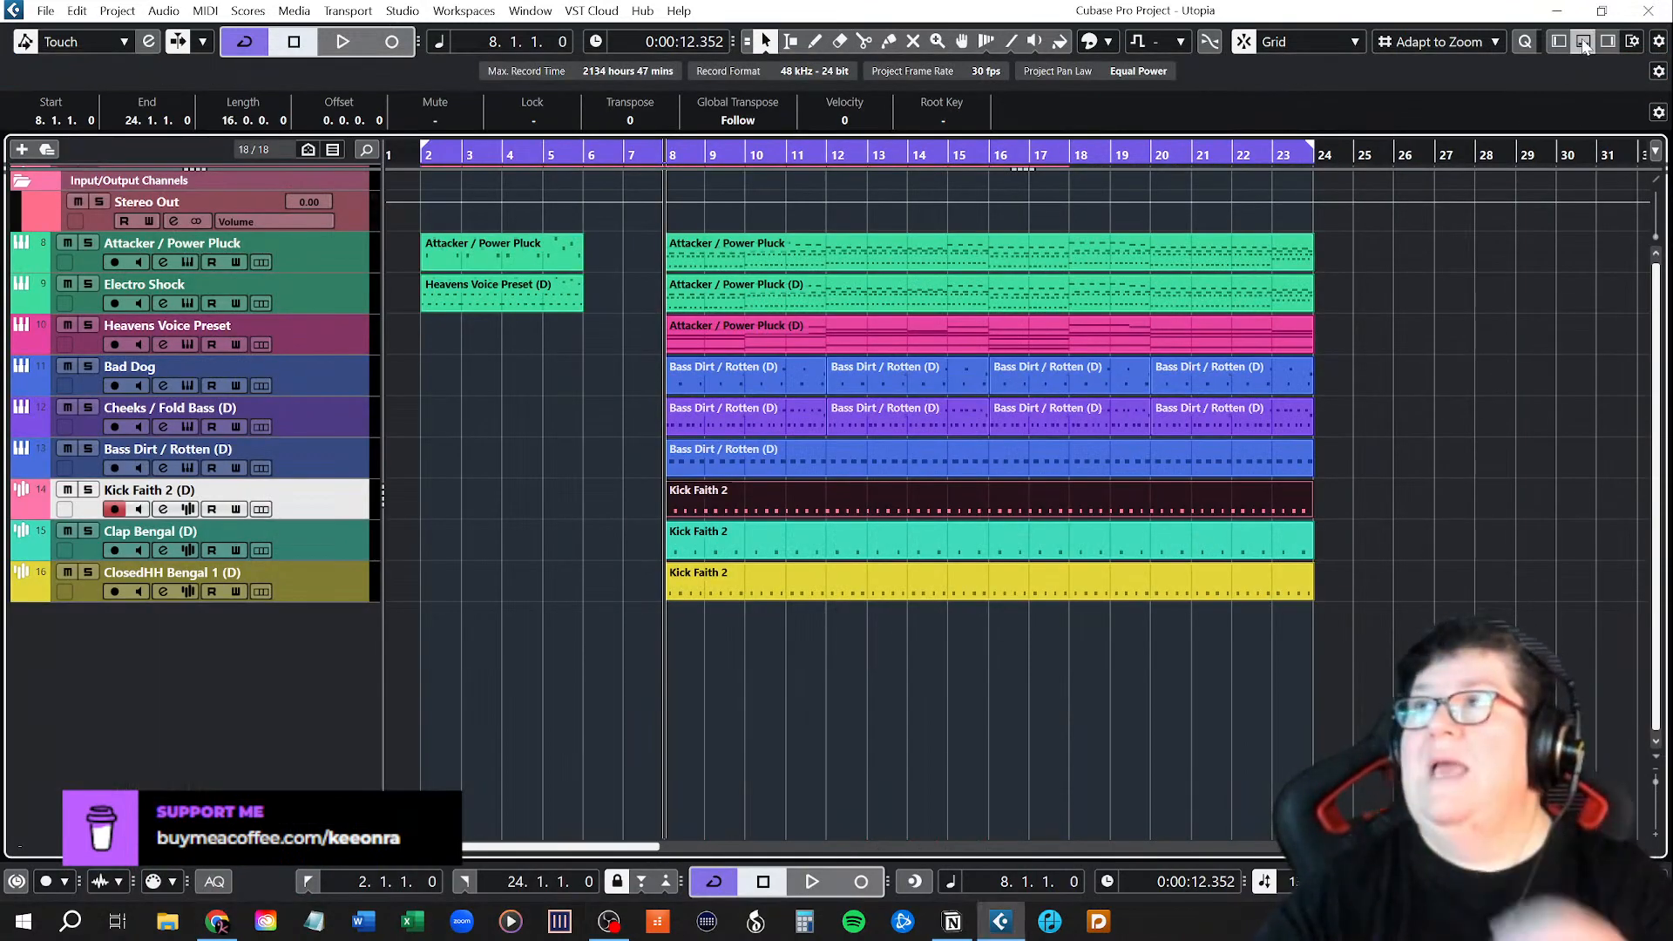
View the Kick Faith 2 (D) track's sample in the Sampler Control, close it and deselect the kick part.
left_click(1583, 42)
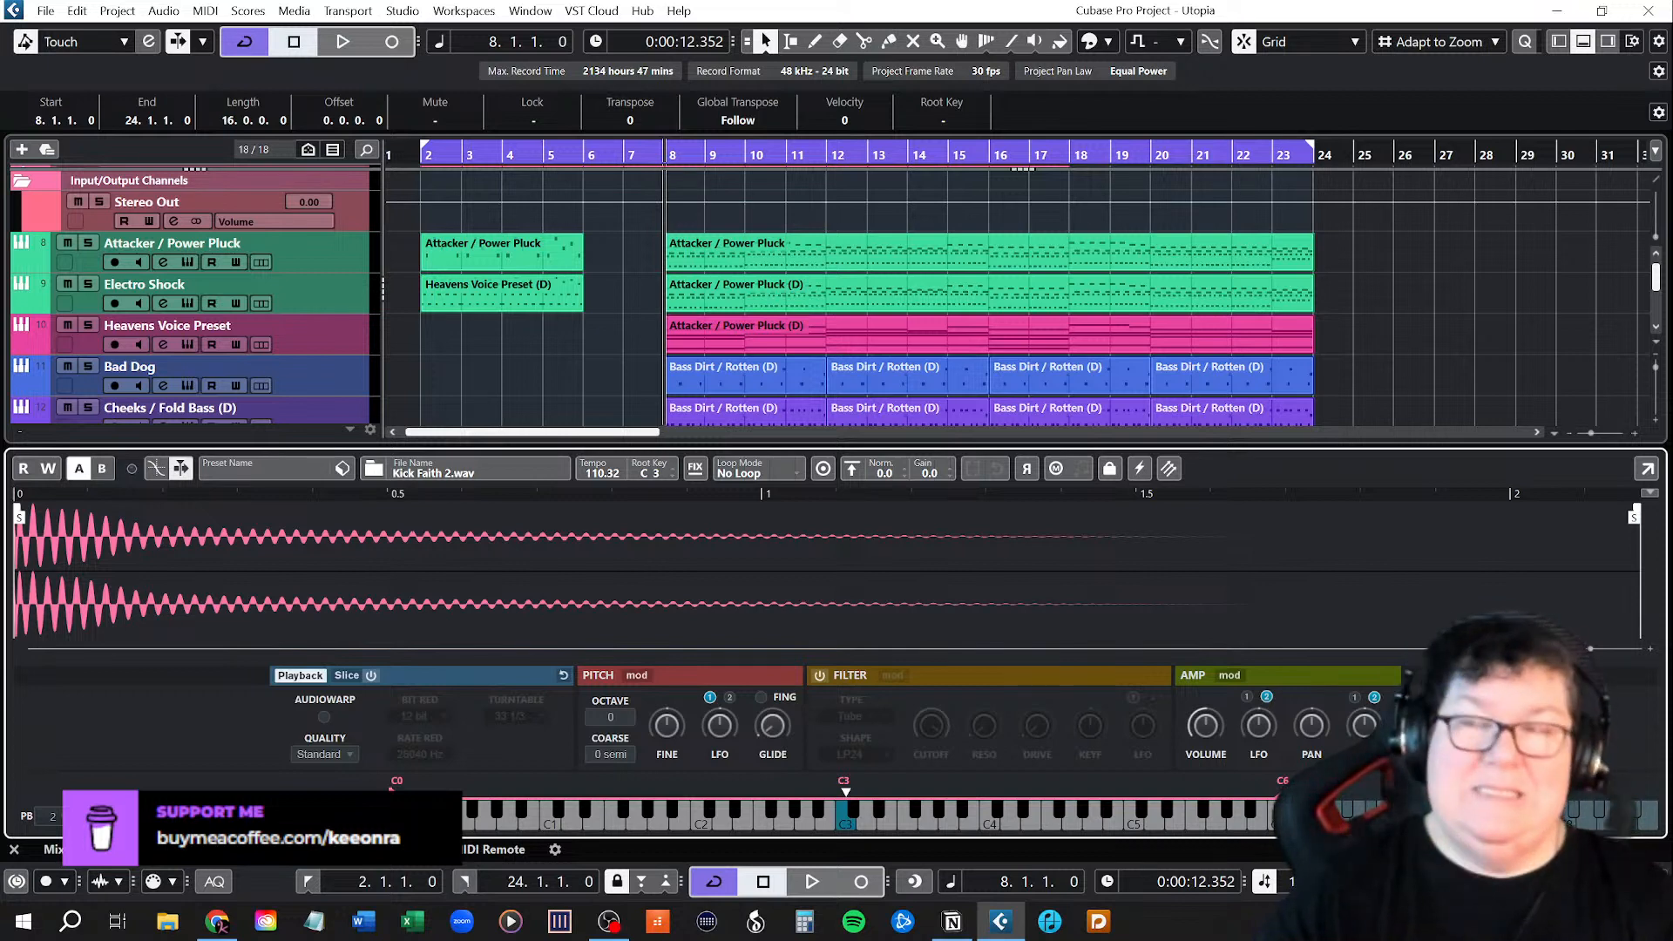
left_click(1582, 42)
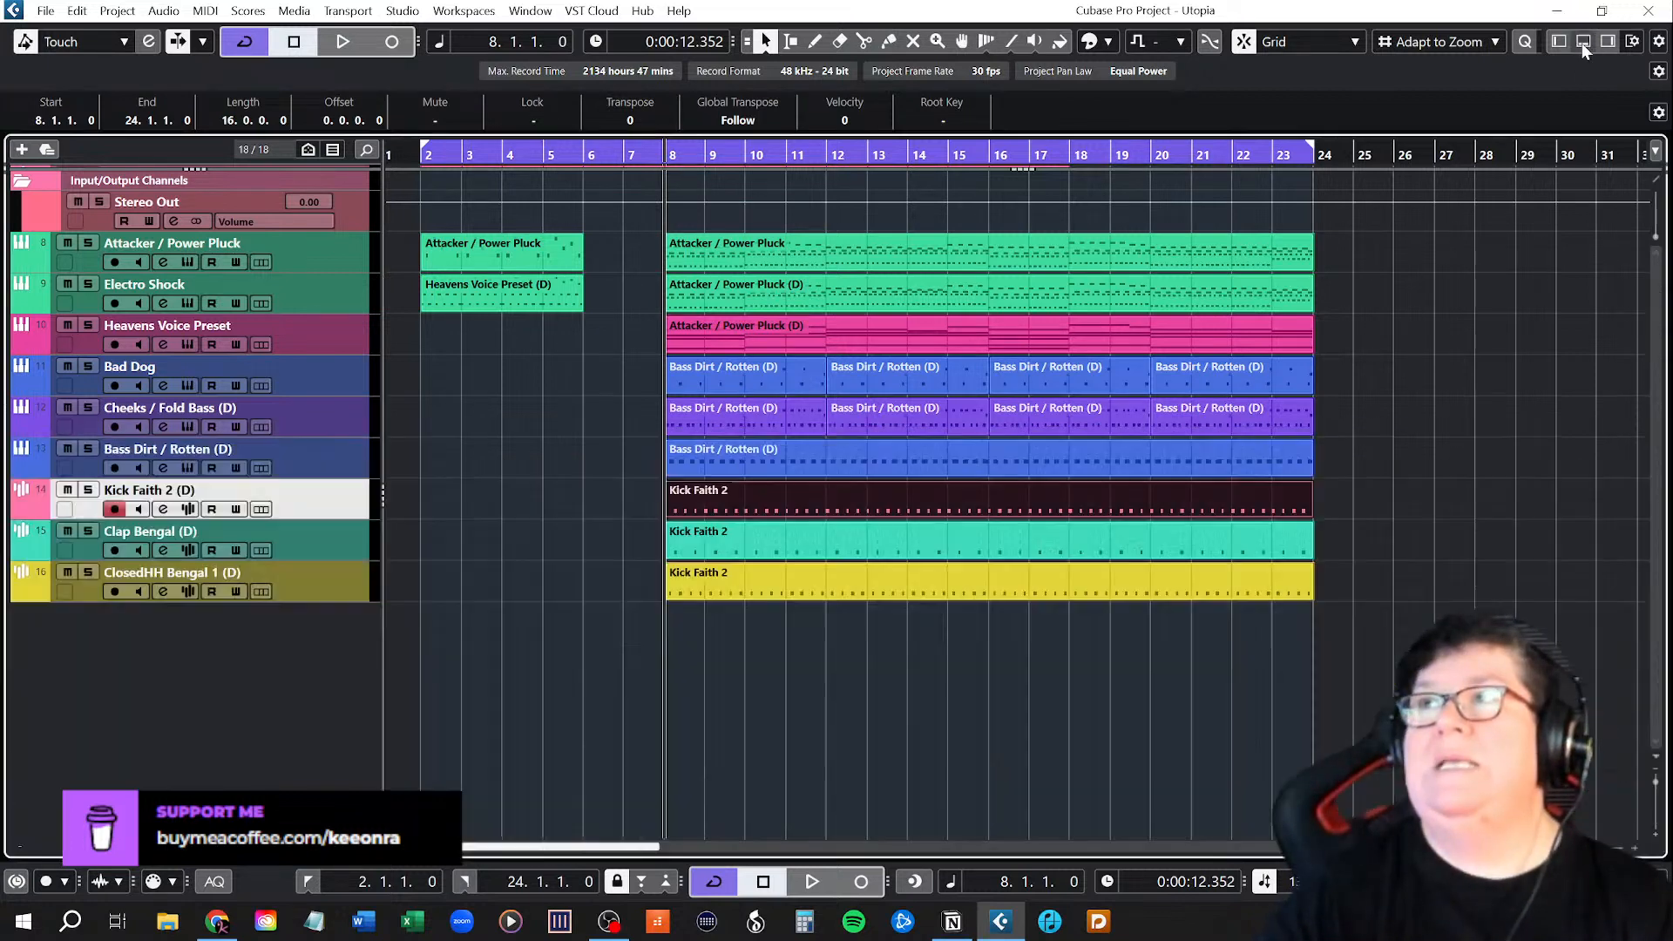
left_click(1399, 528)
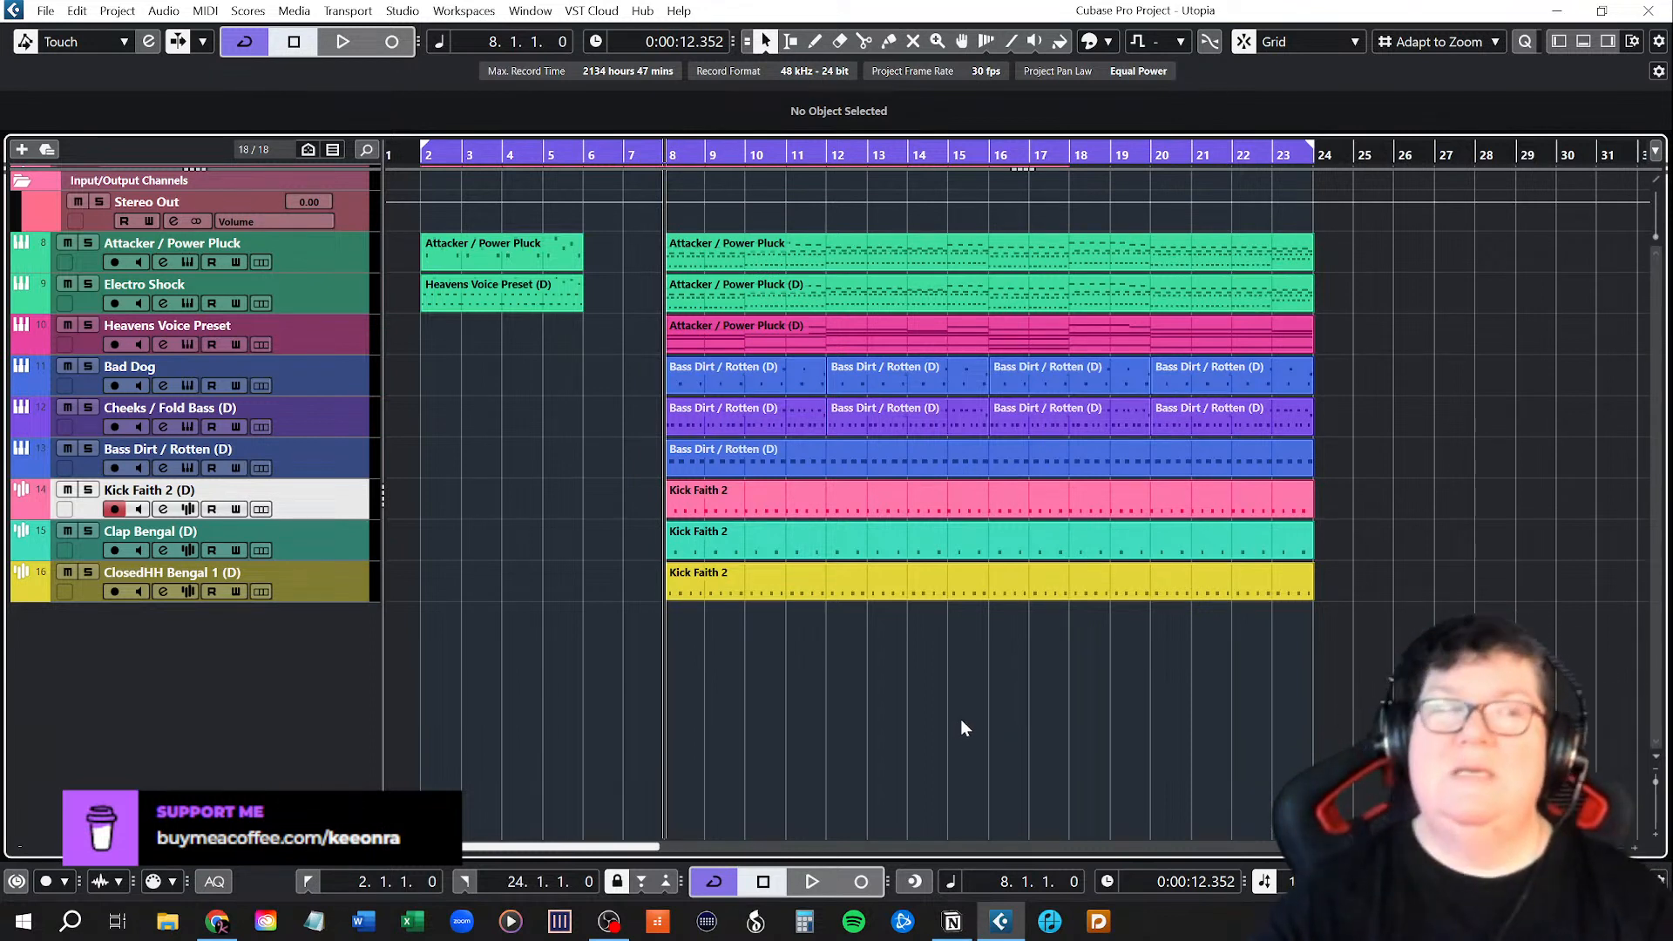
left_click(1133, 579)
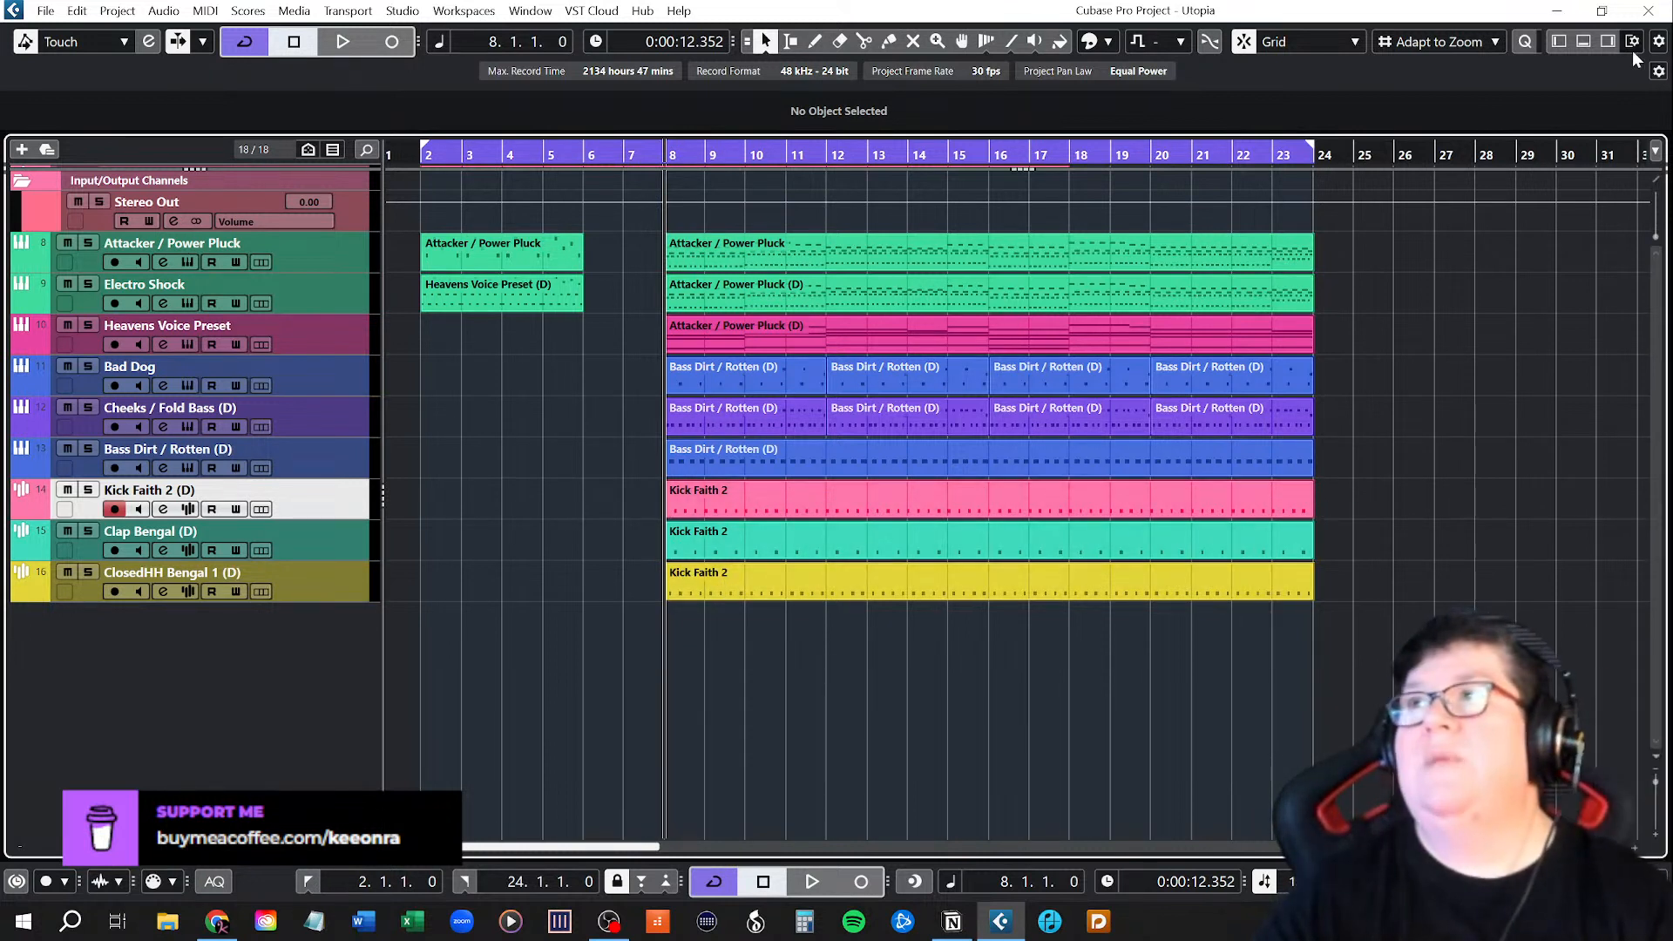
left_click(1583, 42)
left_click(1584, 42)
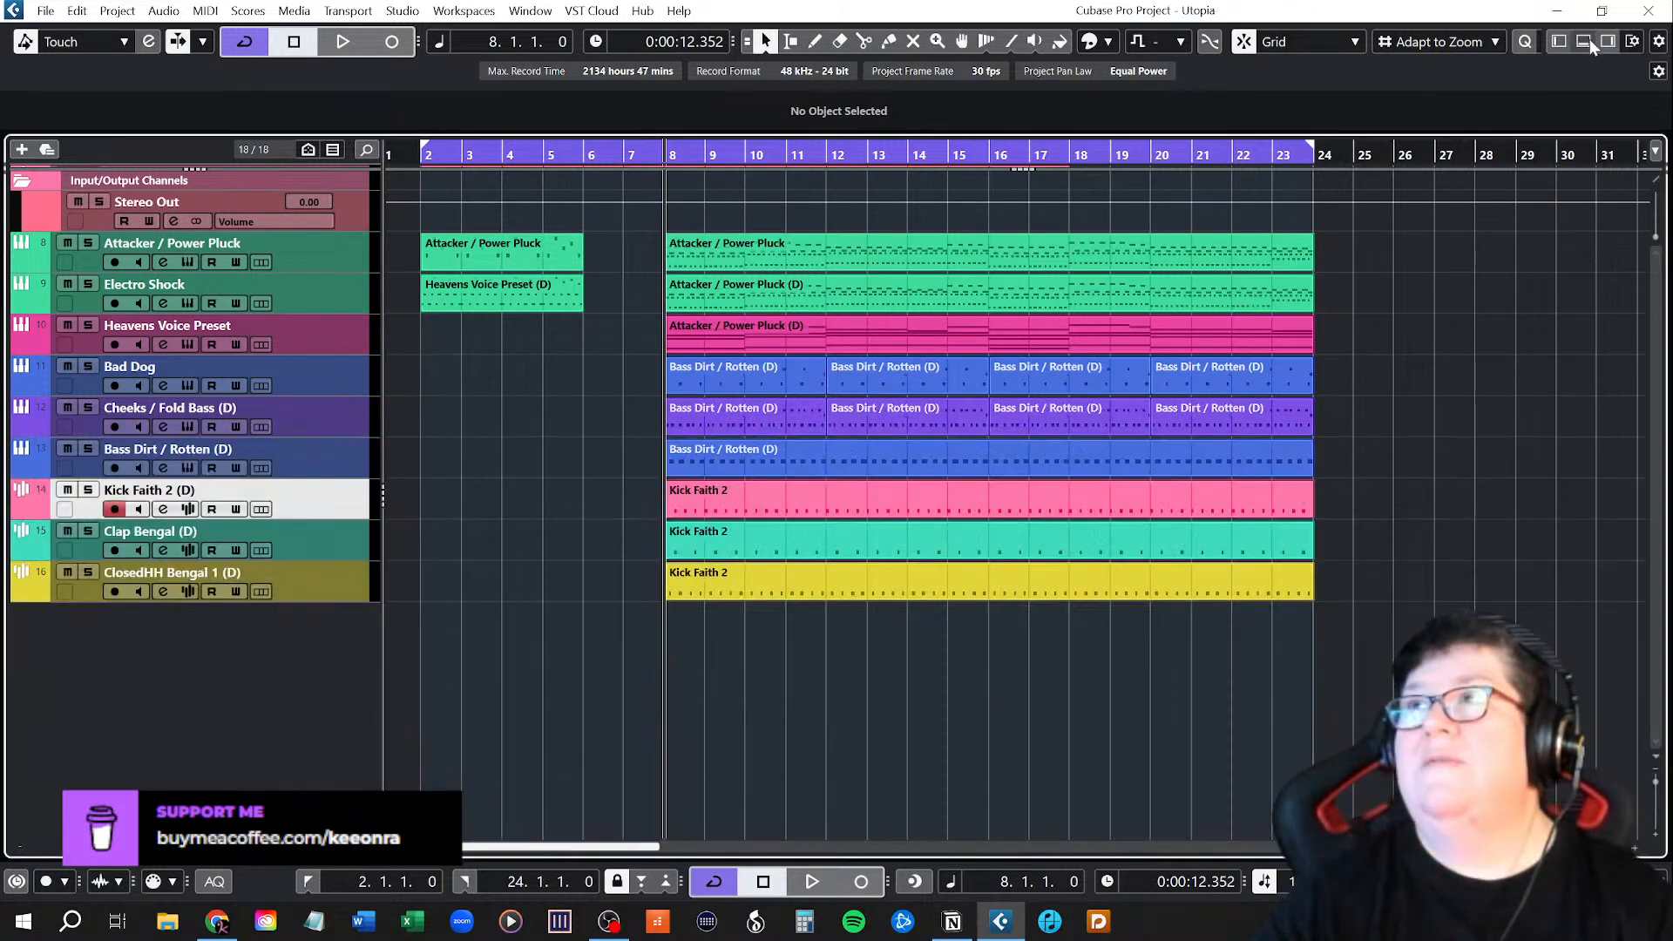
Open the File Browser and expand the F: (Portablessd) drive down to the Native Instruments Documents folder.
left_click(1608, 41)
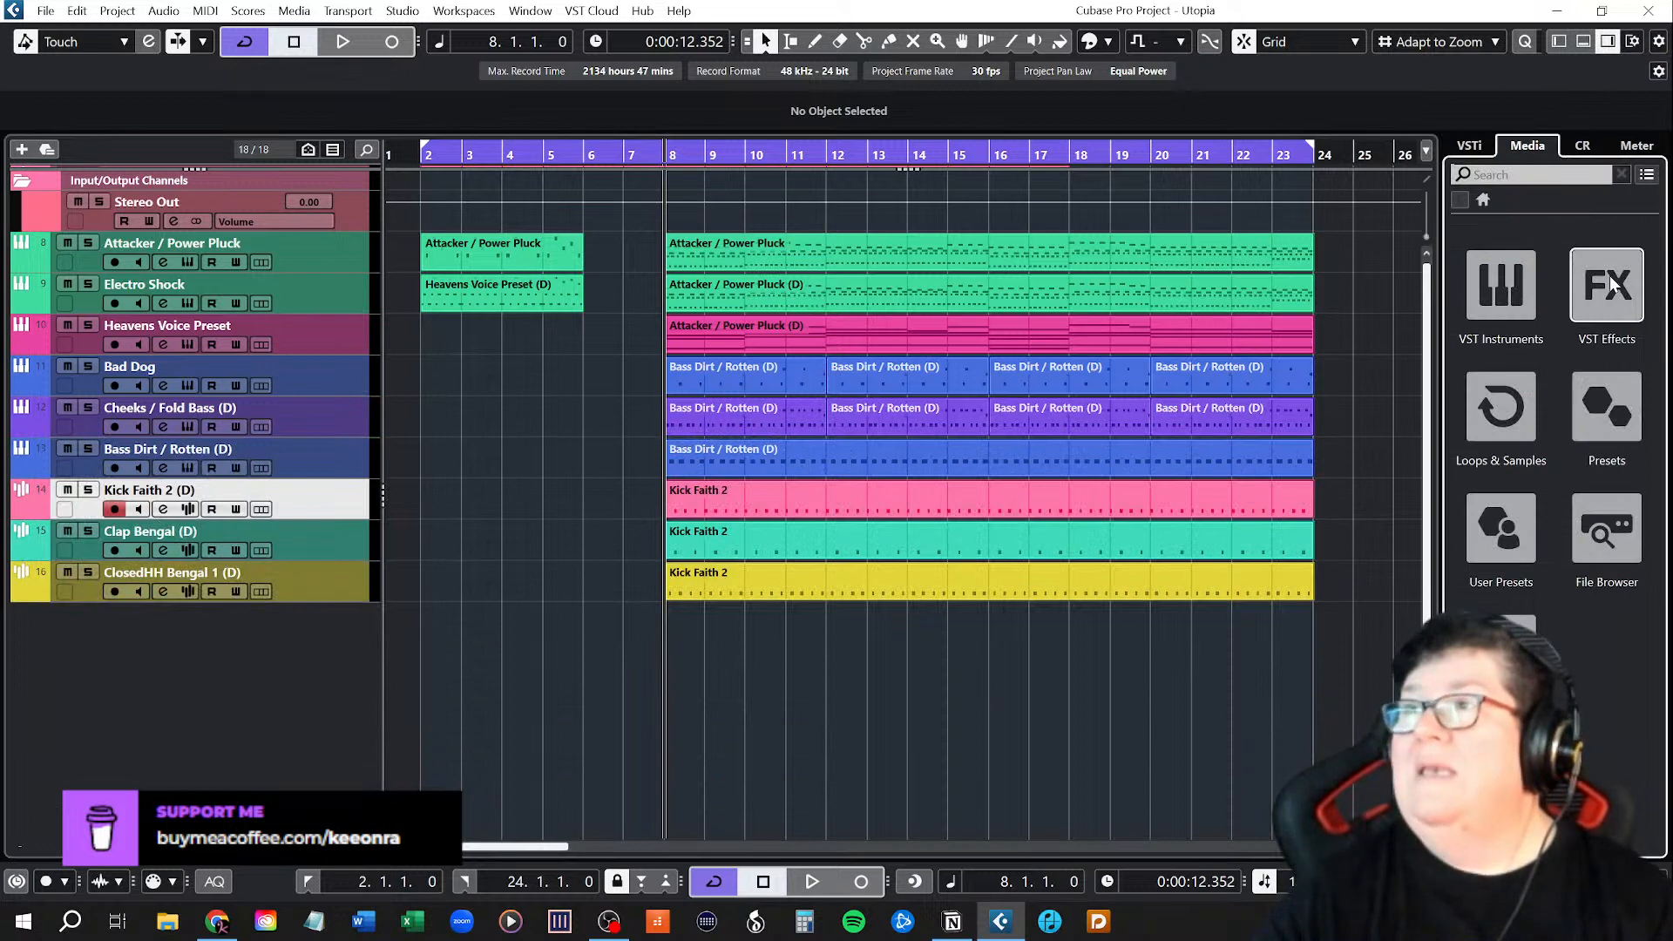
left_click(1609, 540)
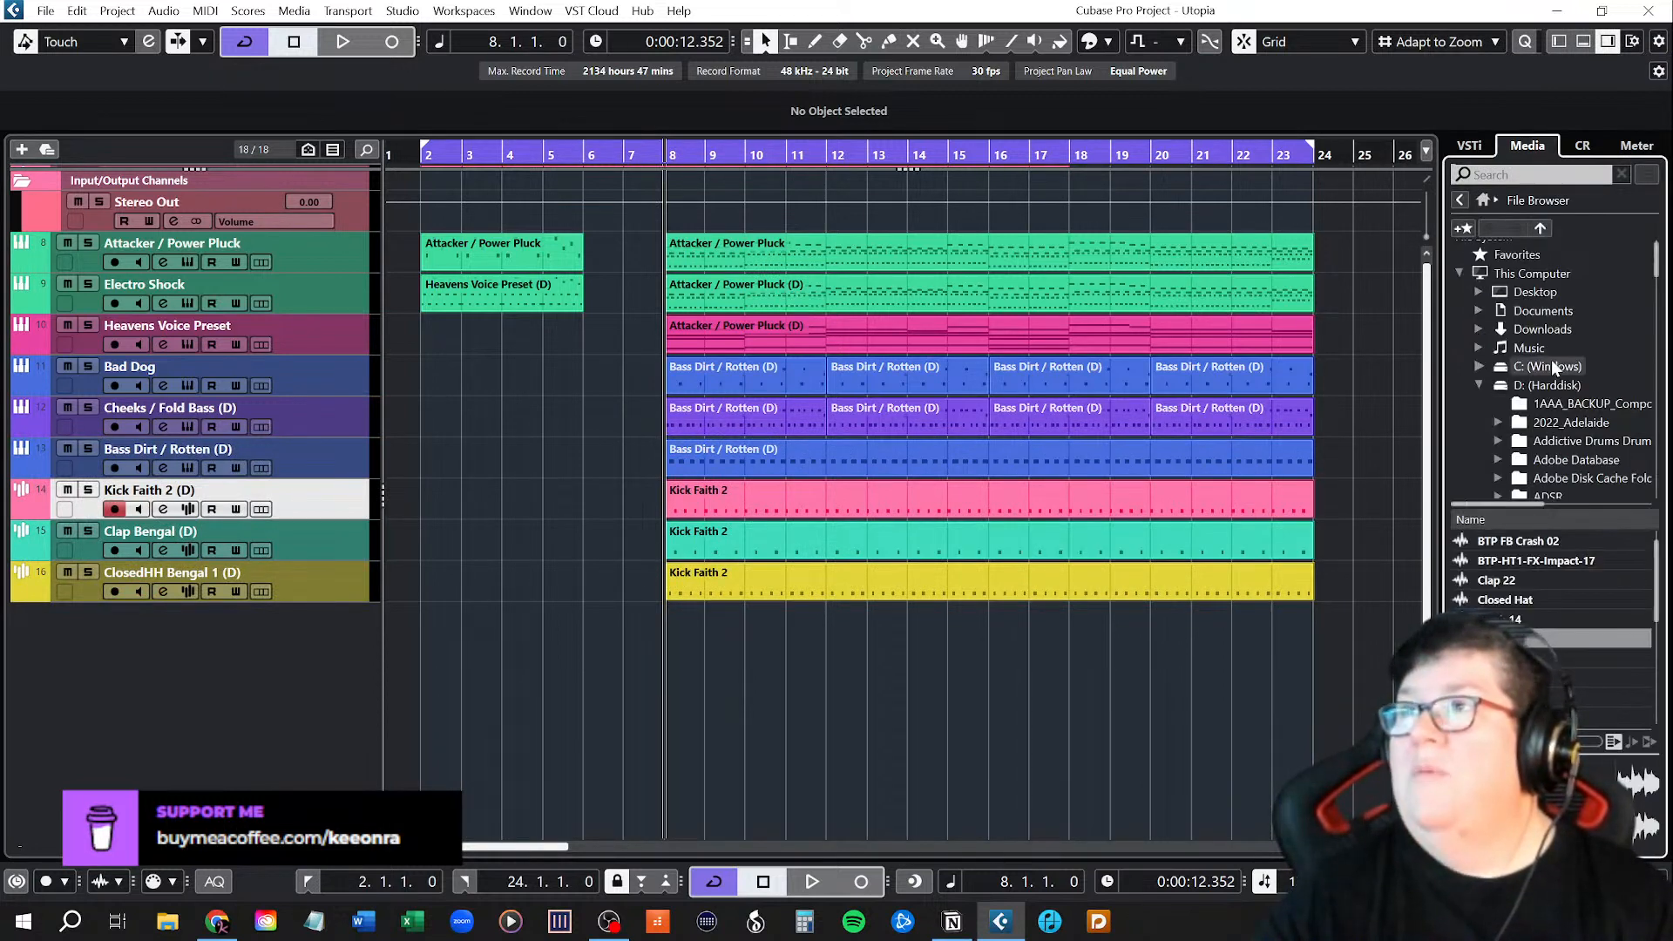
scroll(1553, 360, "down", 8)
scroll(1560, 371, "down", 10)
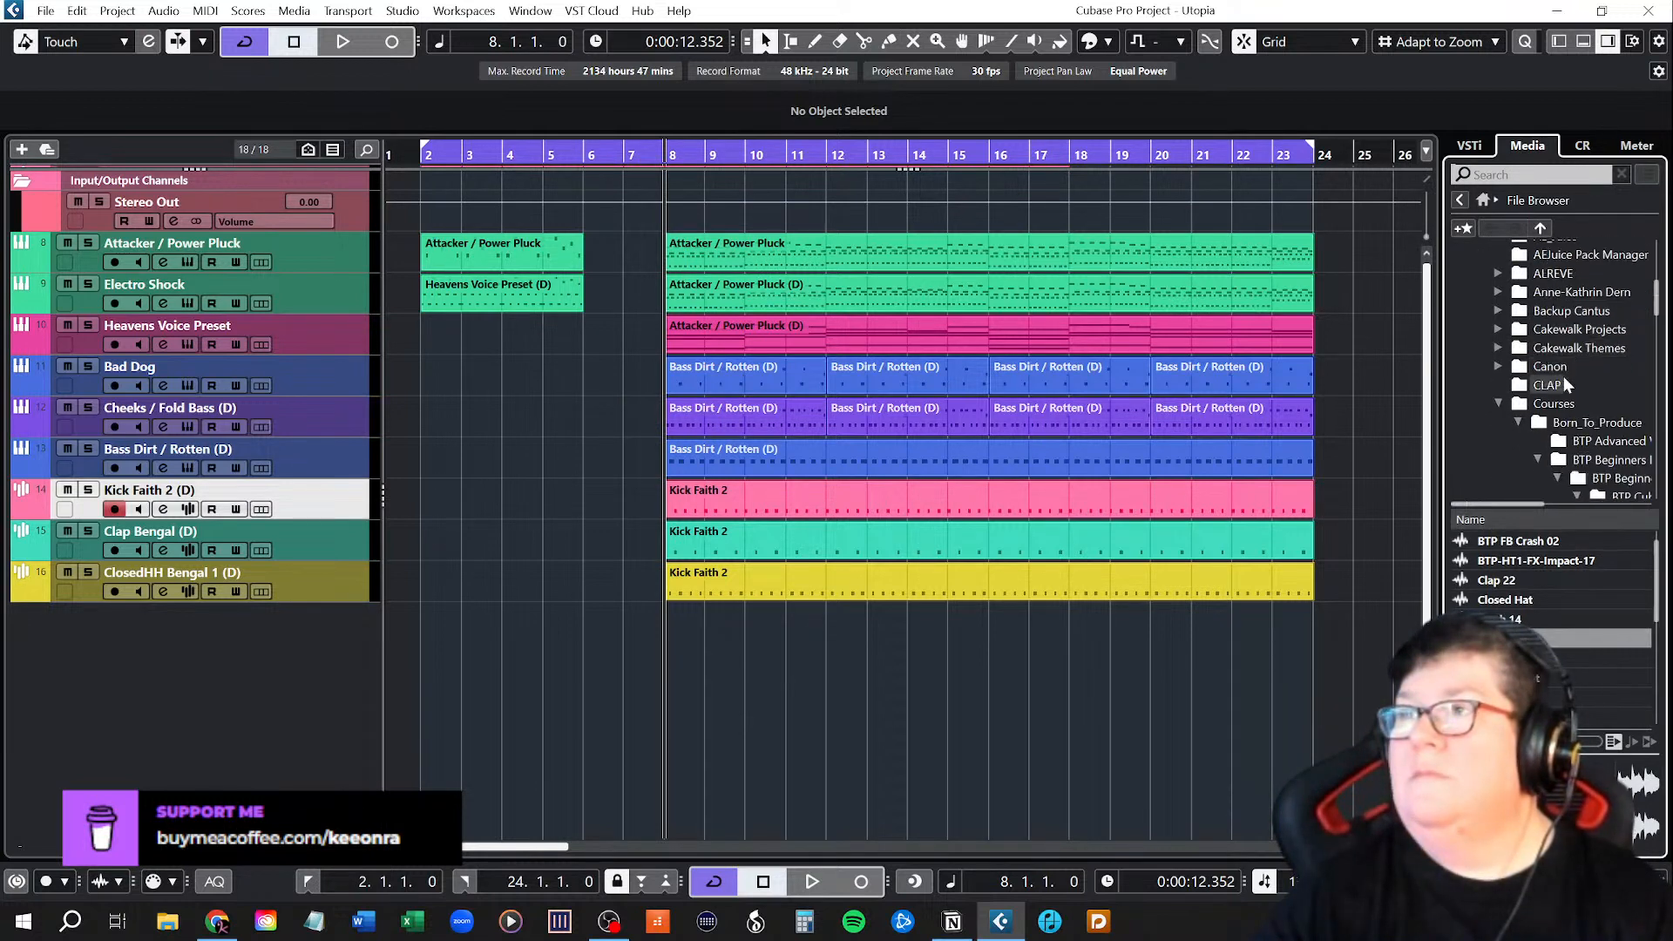
scroll(1570, 384, "down", 10)
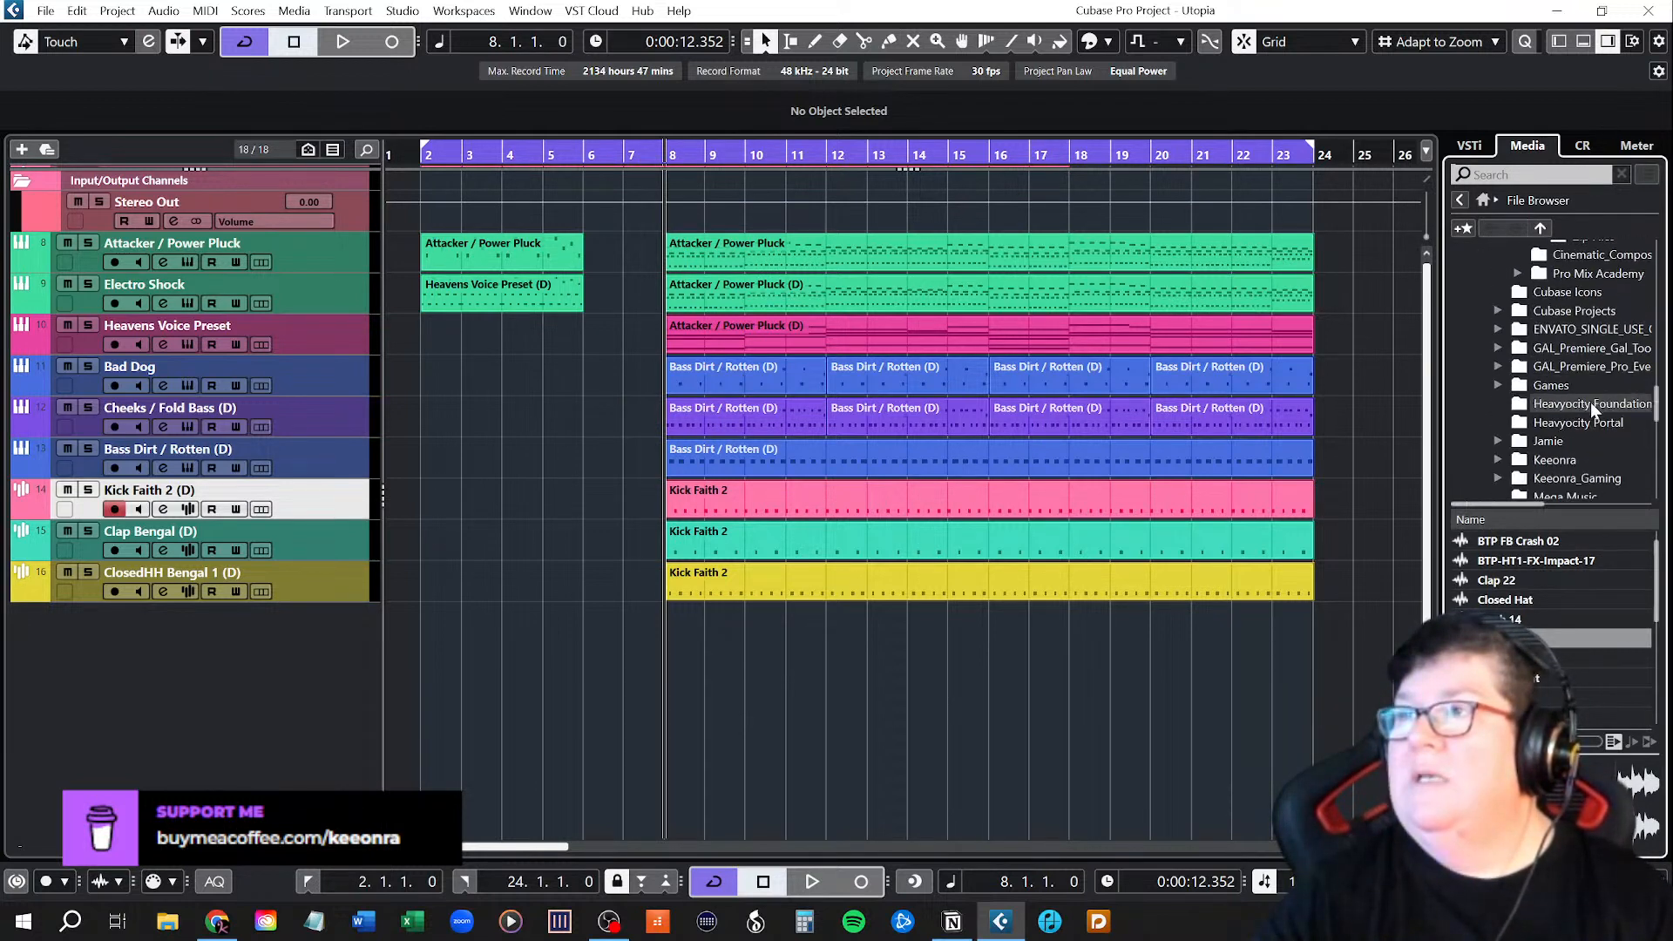
scroll(1602, 430, "down", 4)
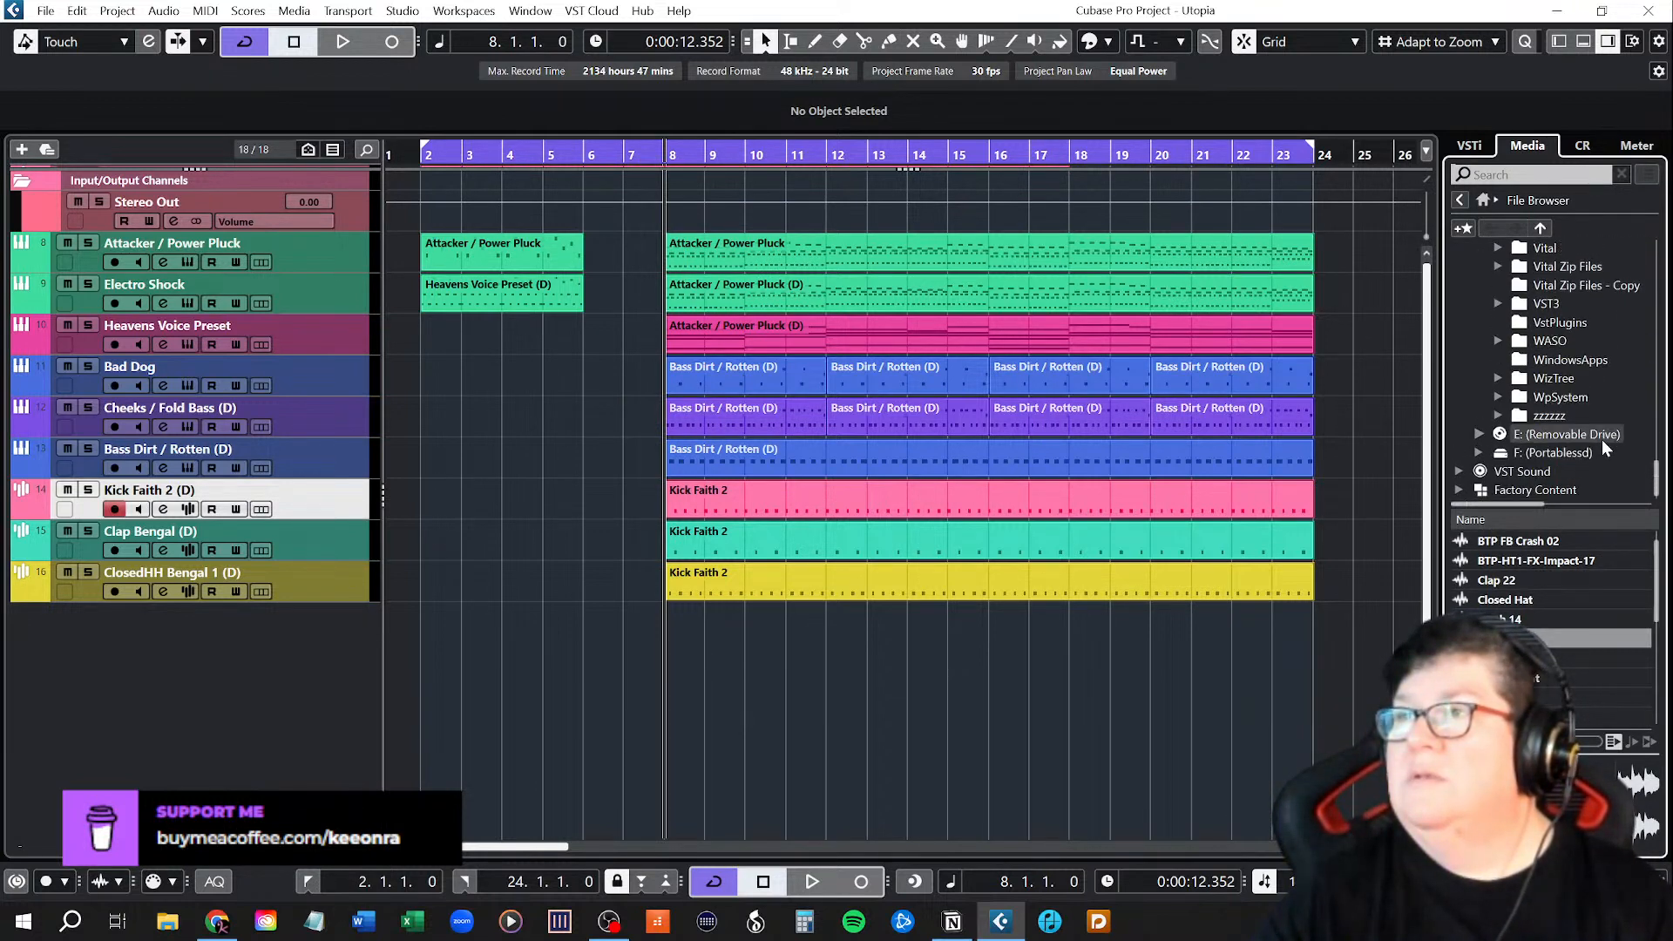
left_click(1587, 436)
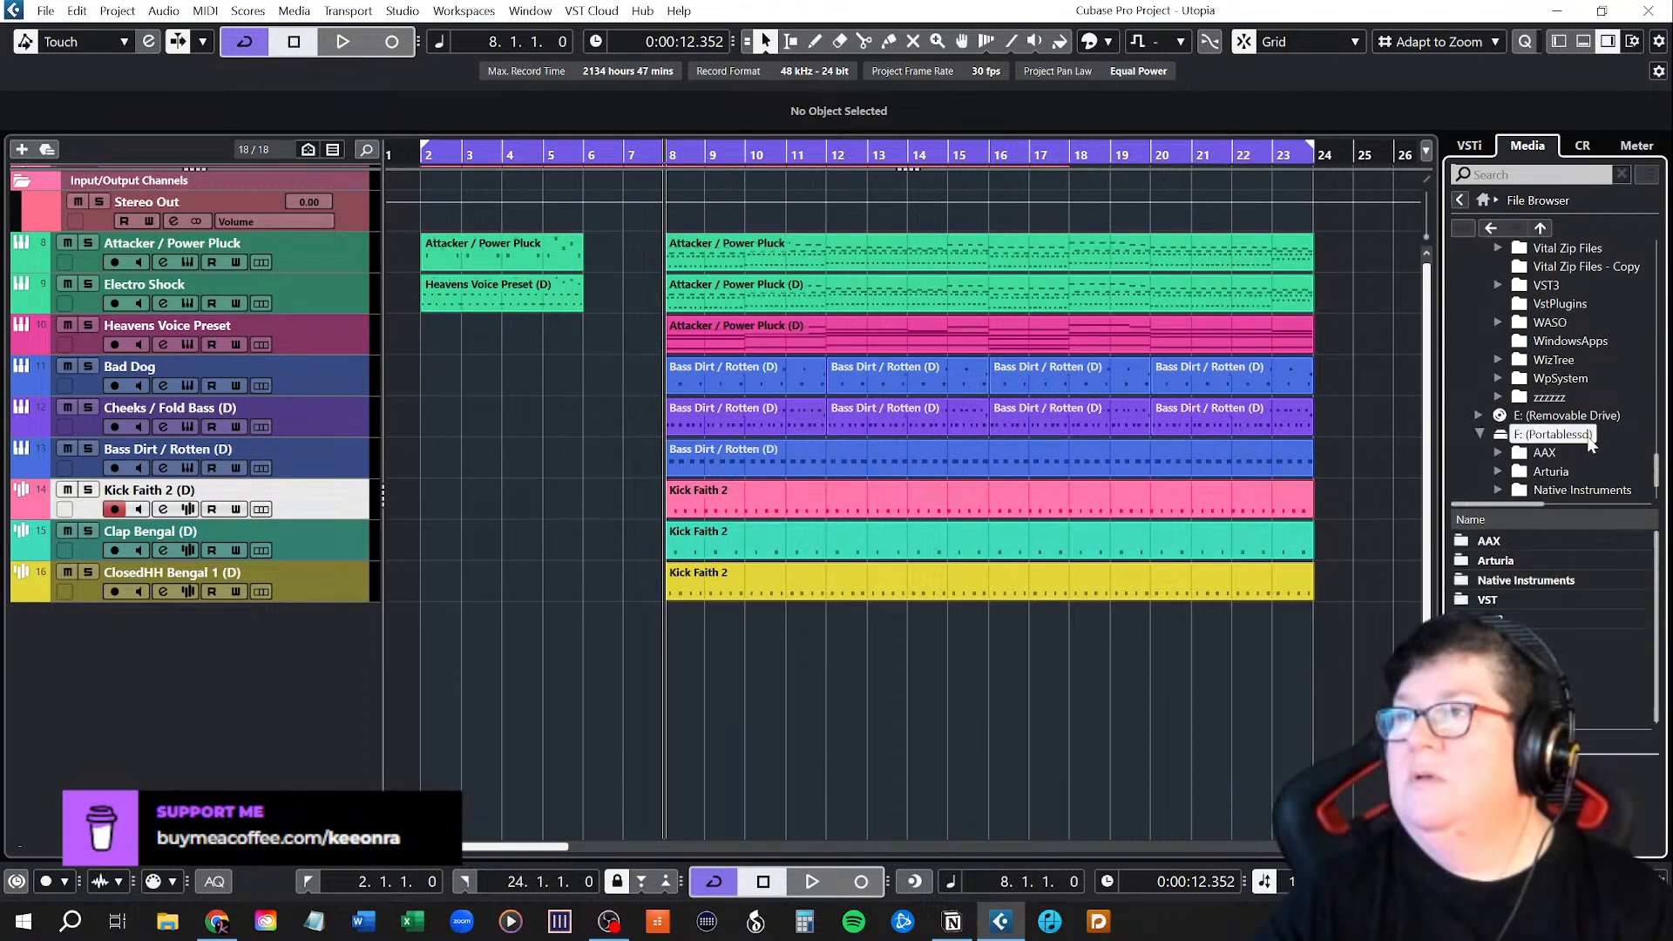
left_click(1592, 417)
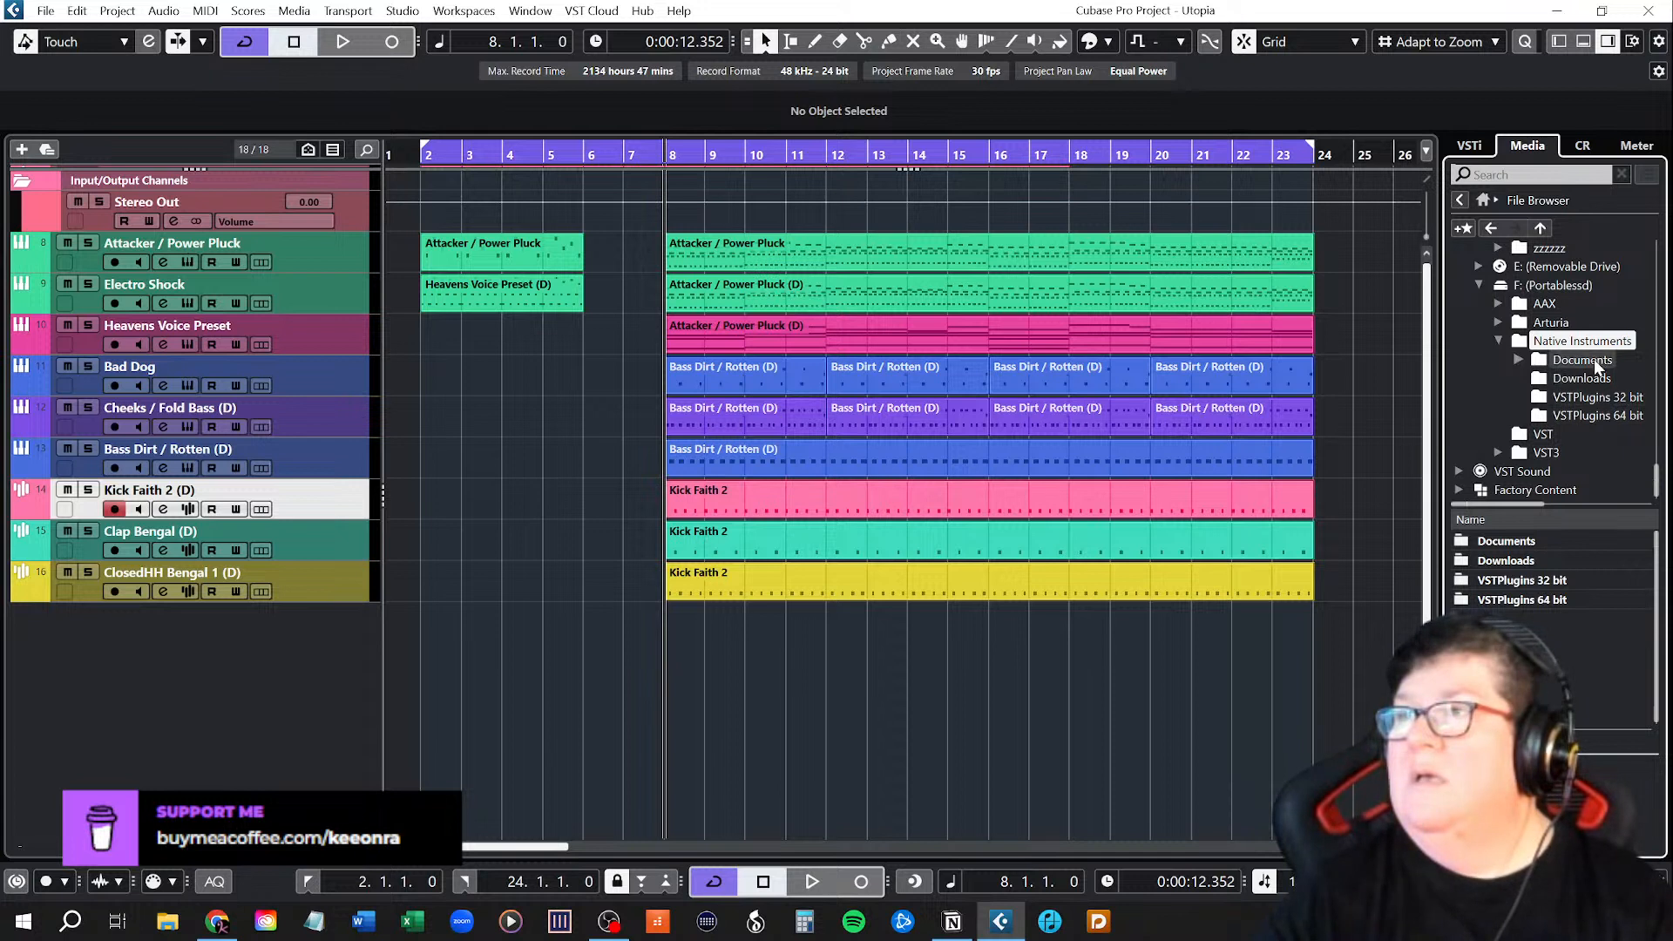
left_click(1593, 360)
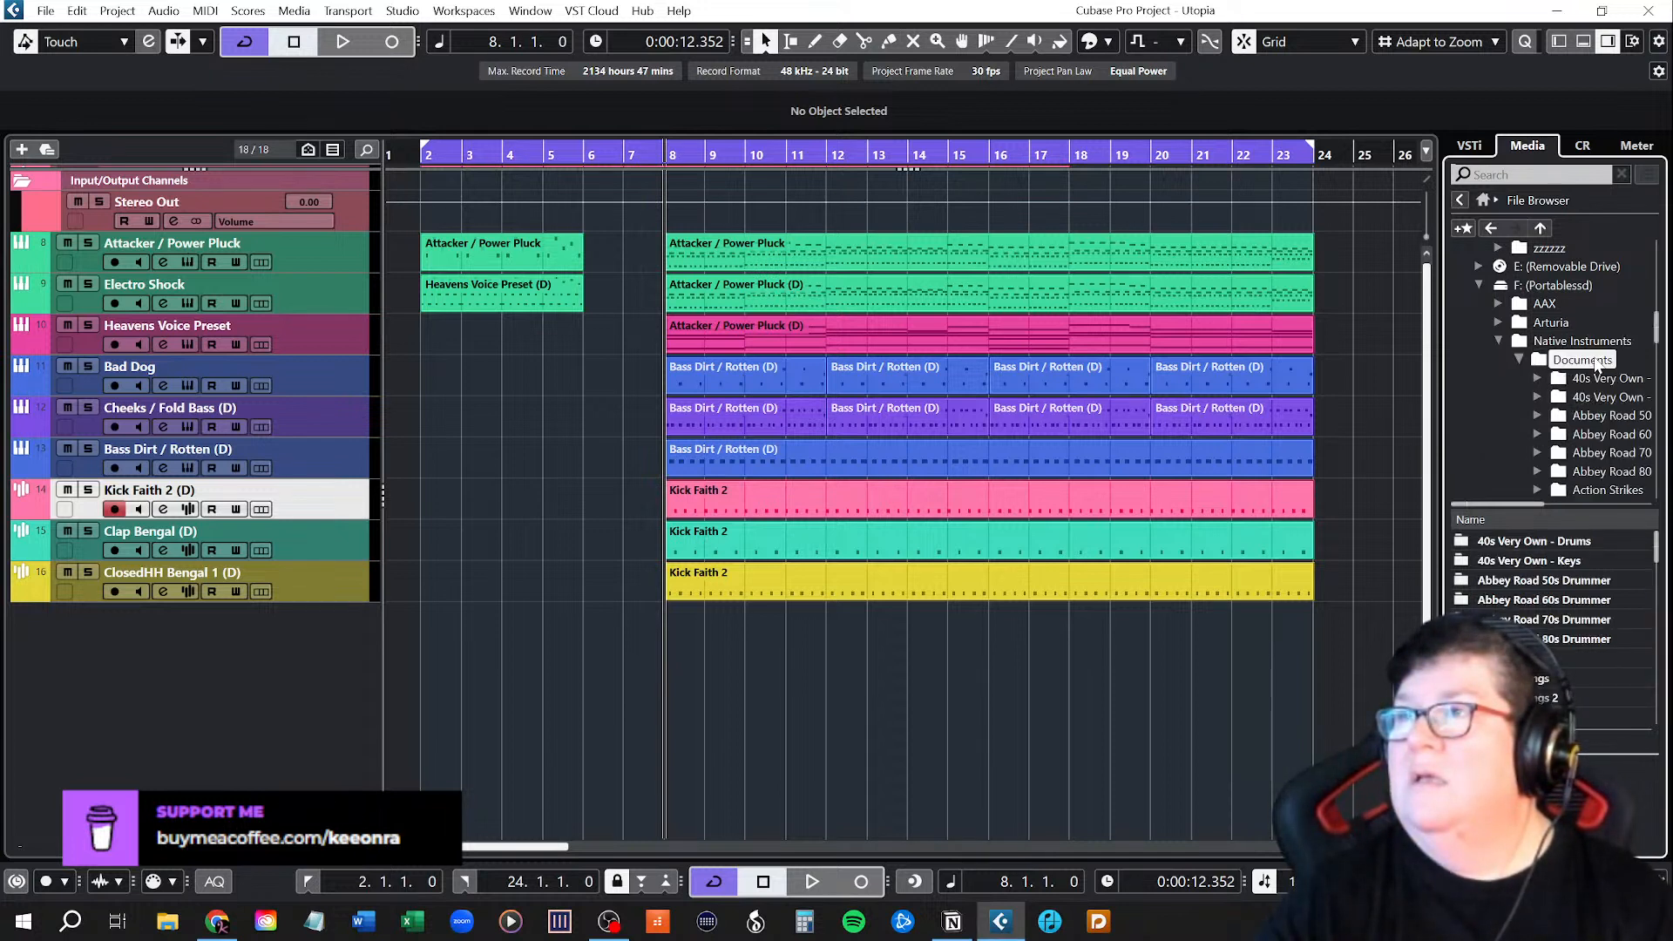
Check the Documentation and Presets subfolders of the Bump library for samples and collapse the library.
scroll(1617, 401, "down", 3)
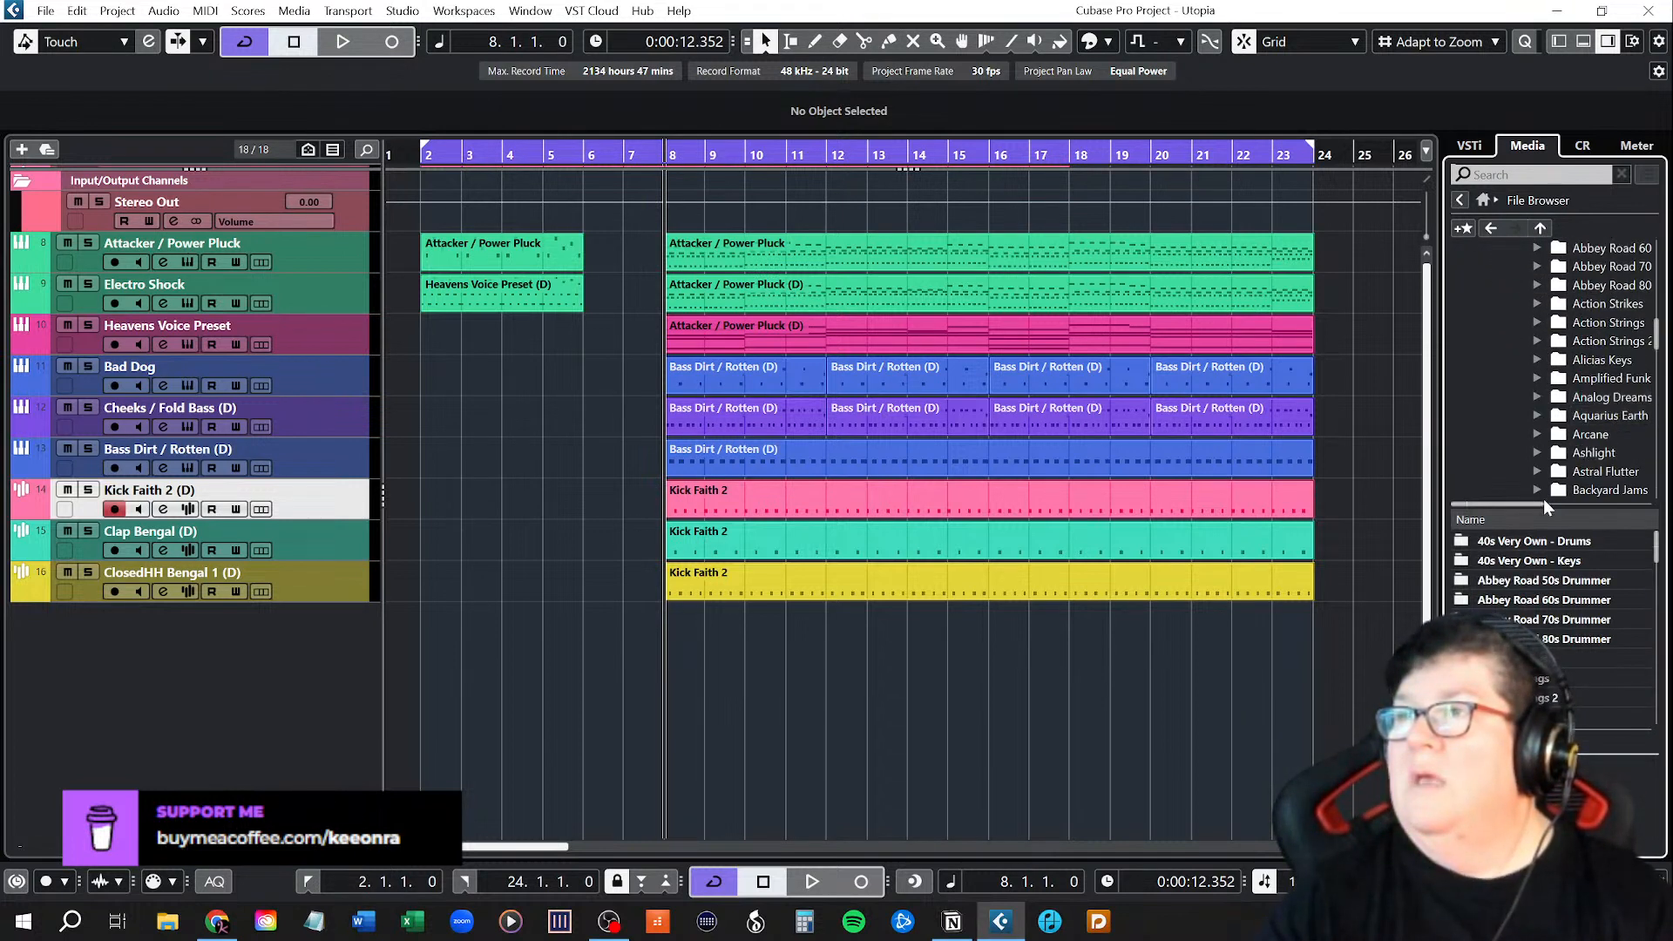
left_click_drag(1535, 503, 1571, 504)
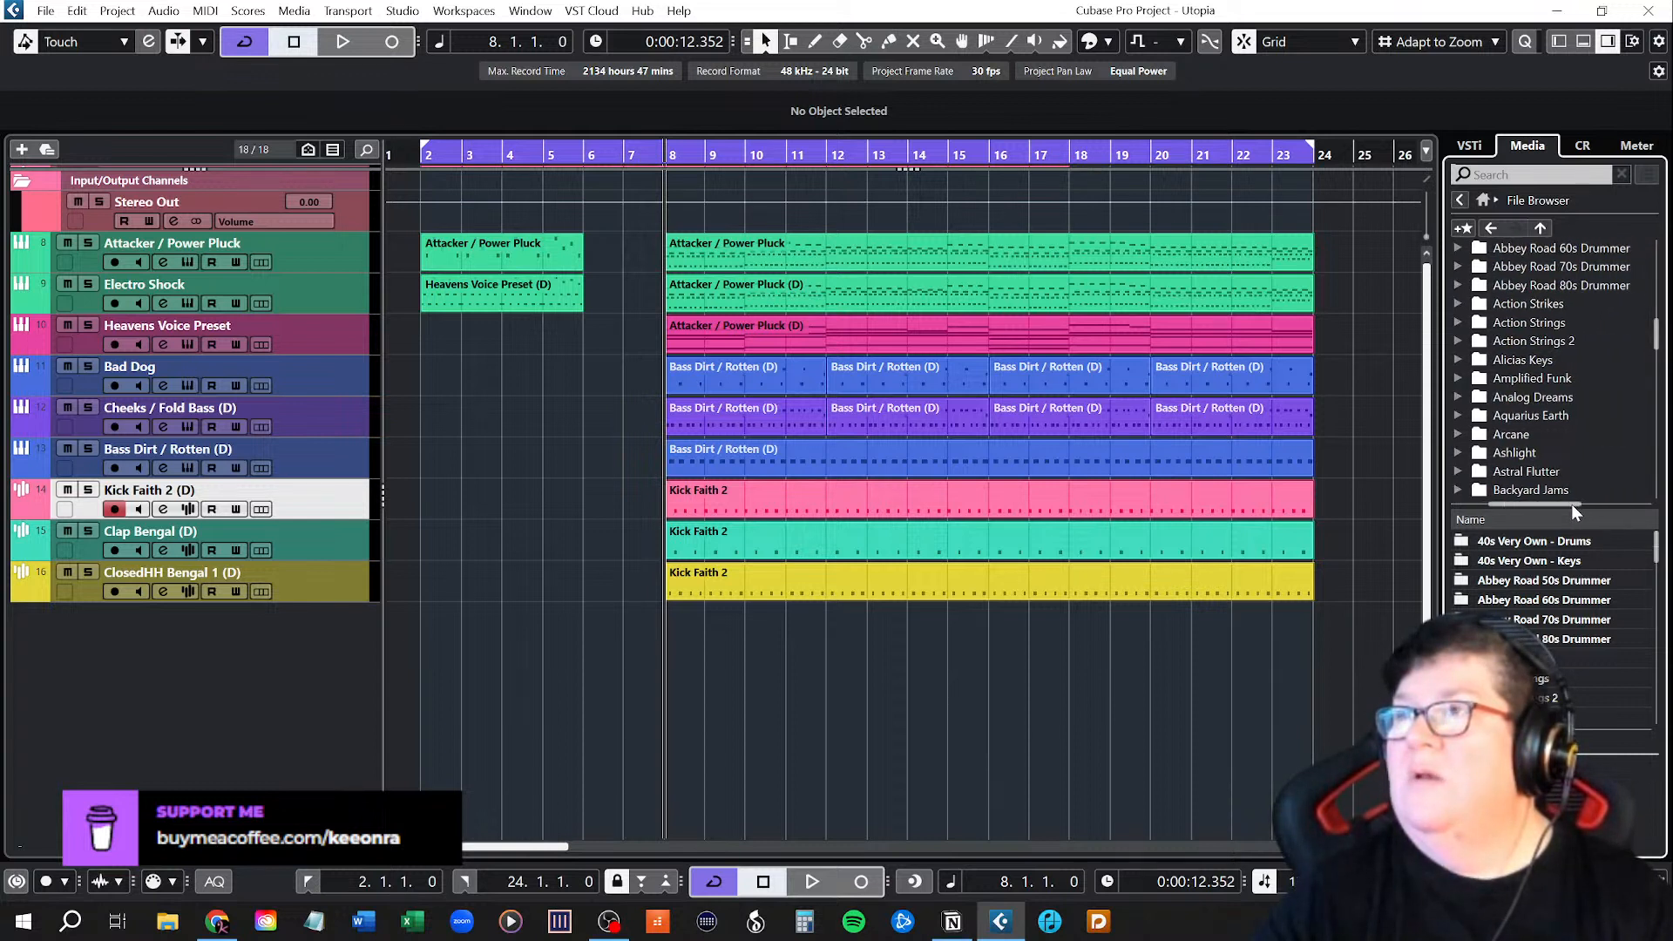
scroll(1622, 420, "down", 4)
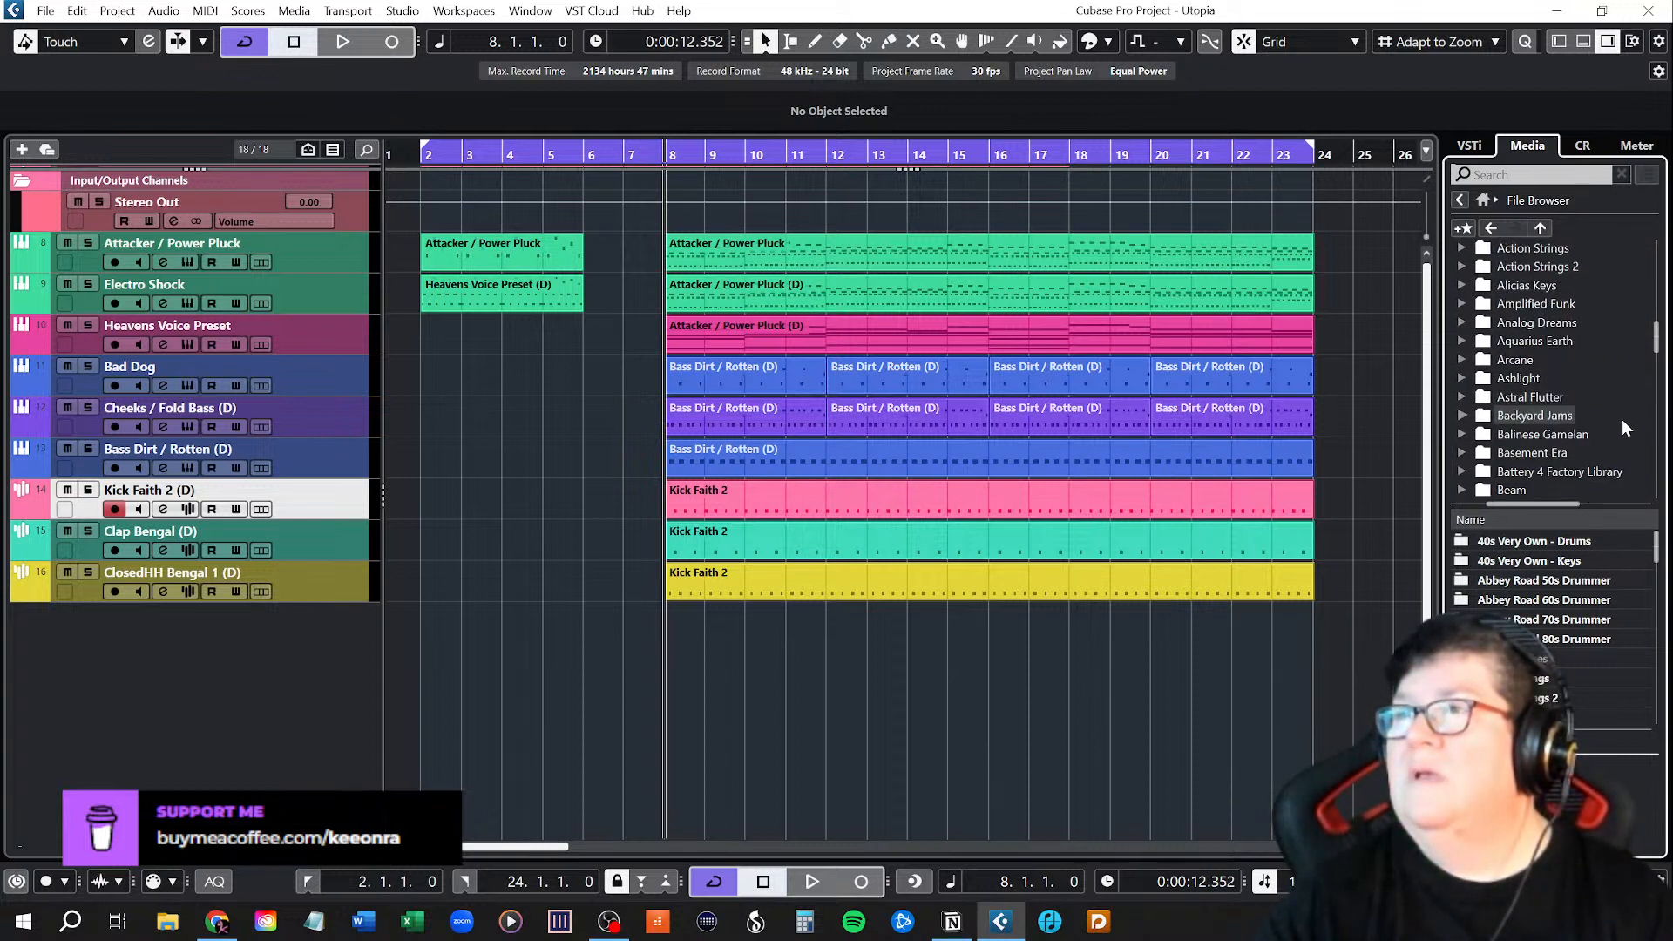
scroll(1623, 420, "down", 3)
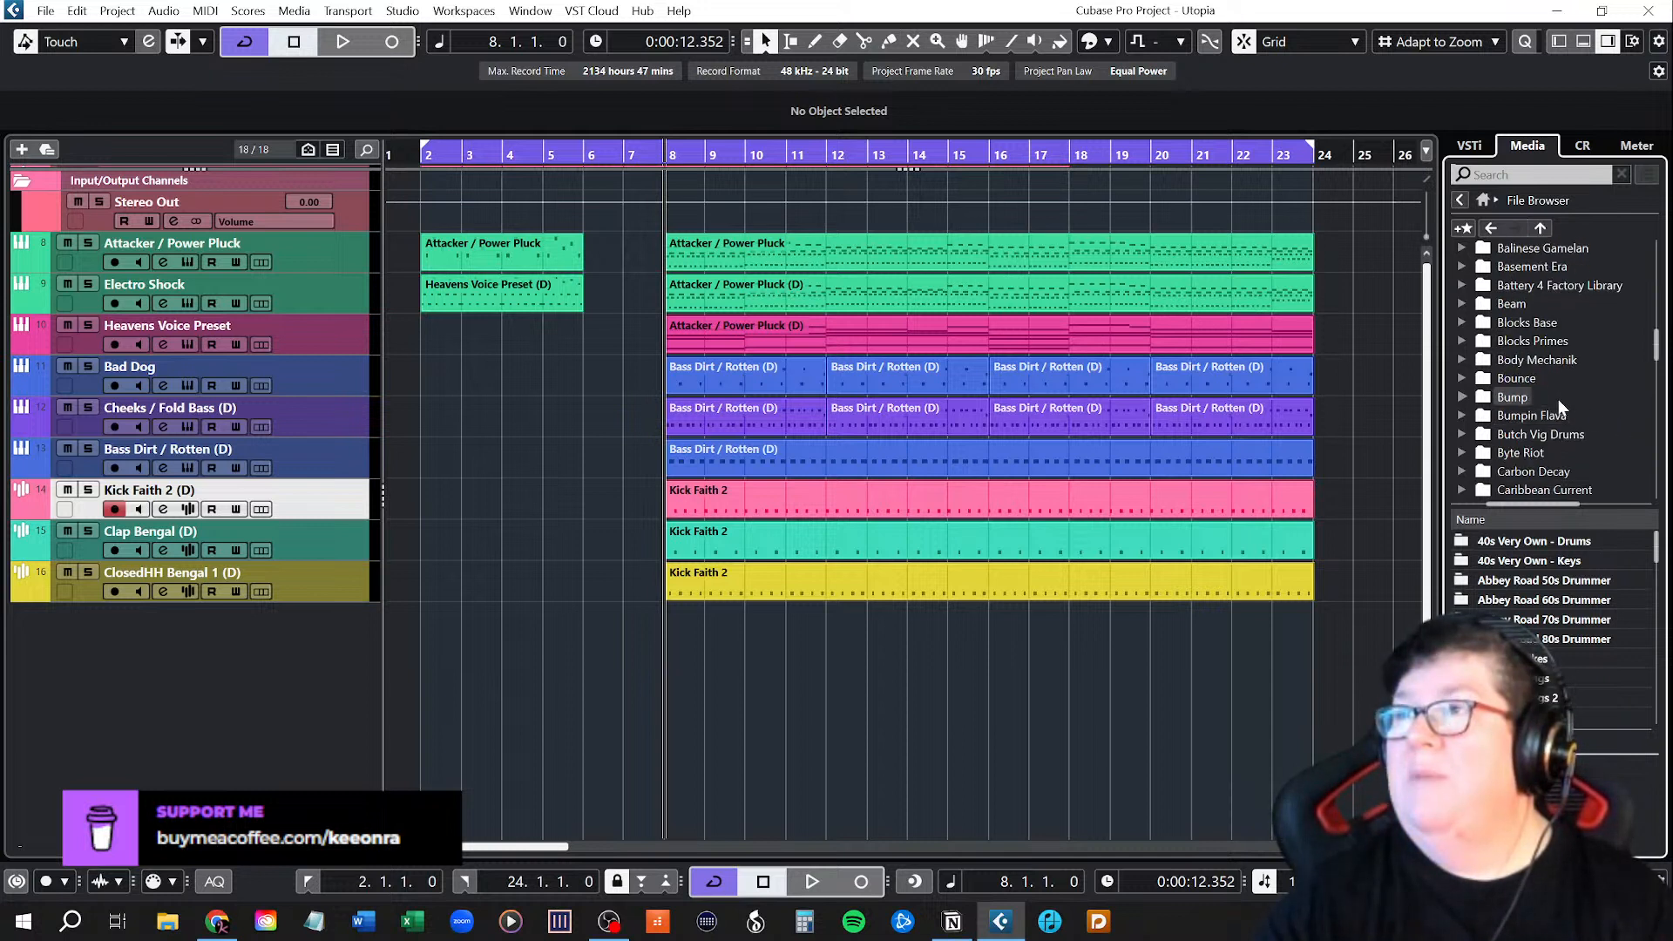
double_click(1512, 396)
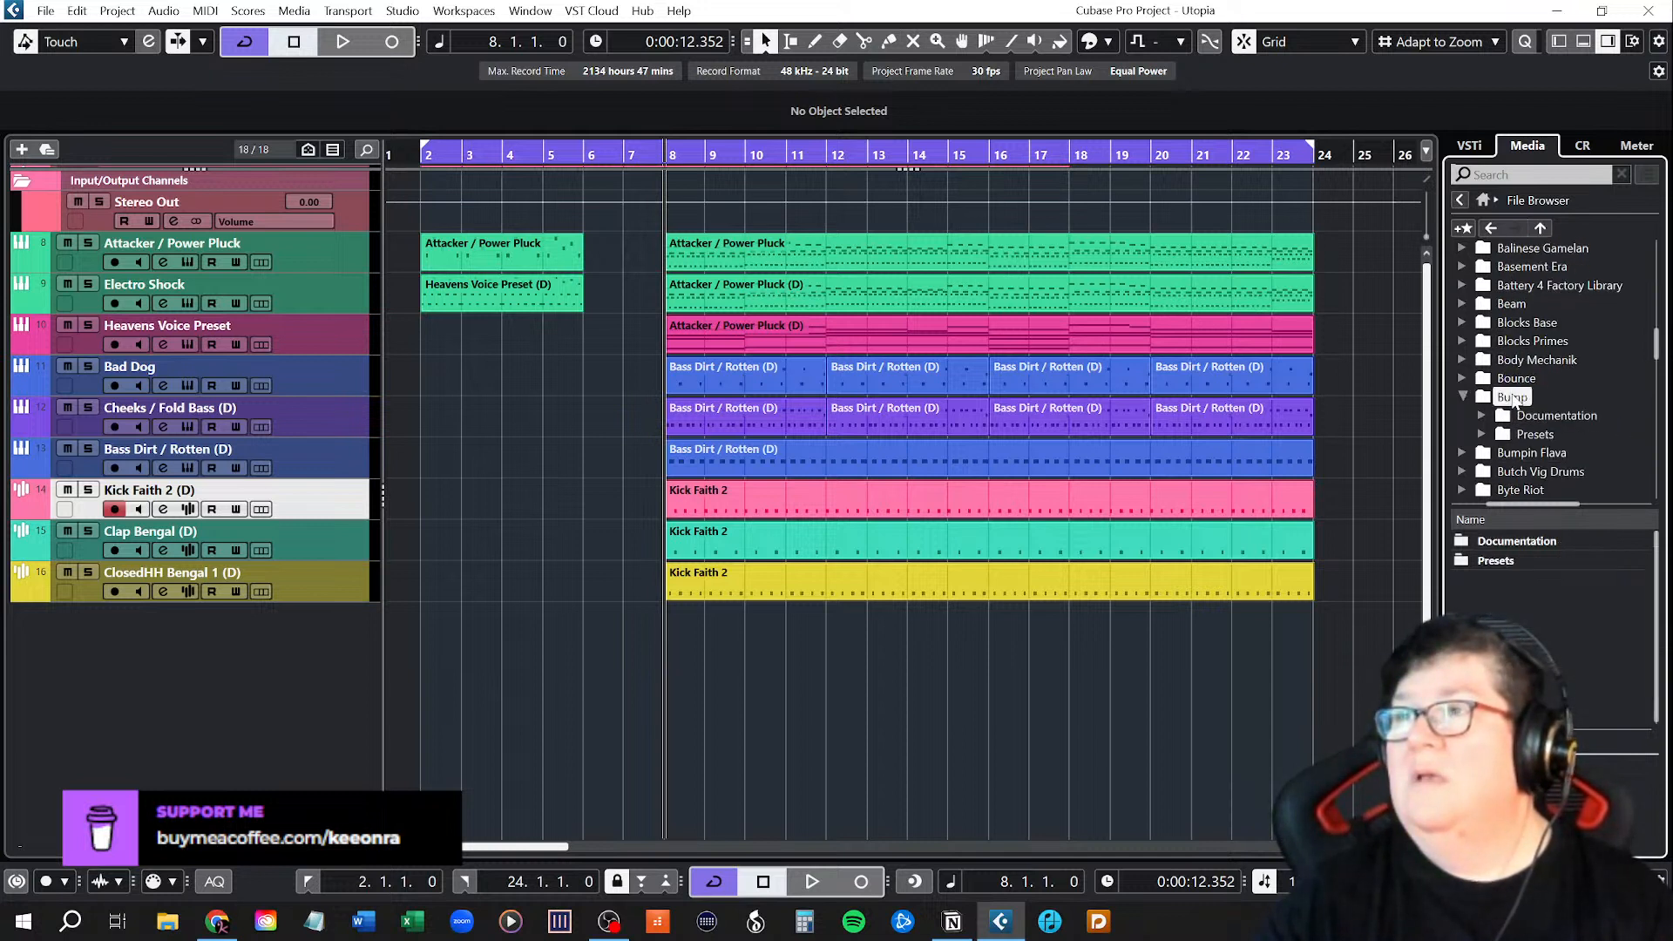
left_click(1486, 418)
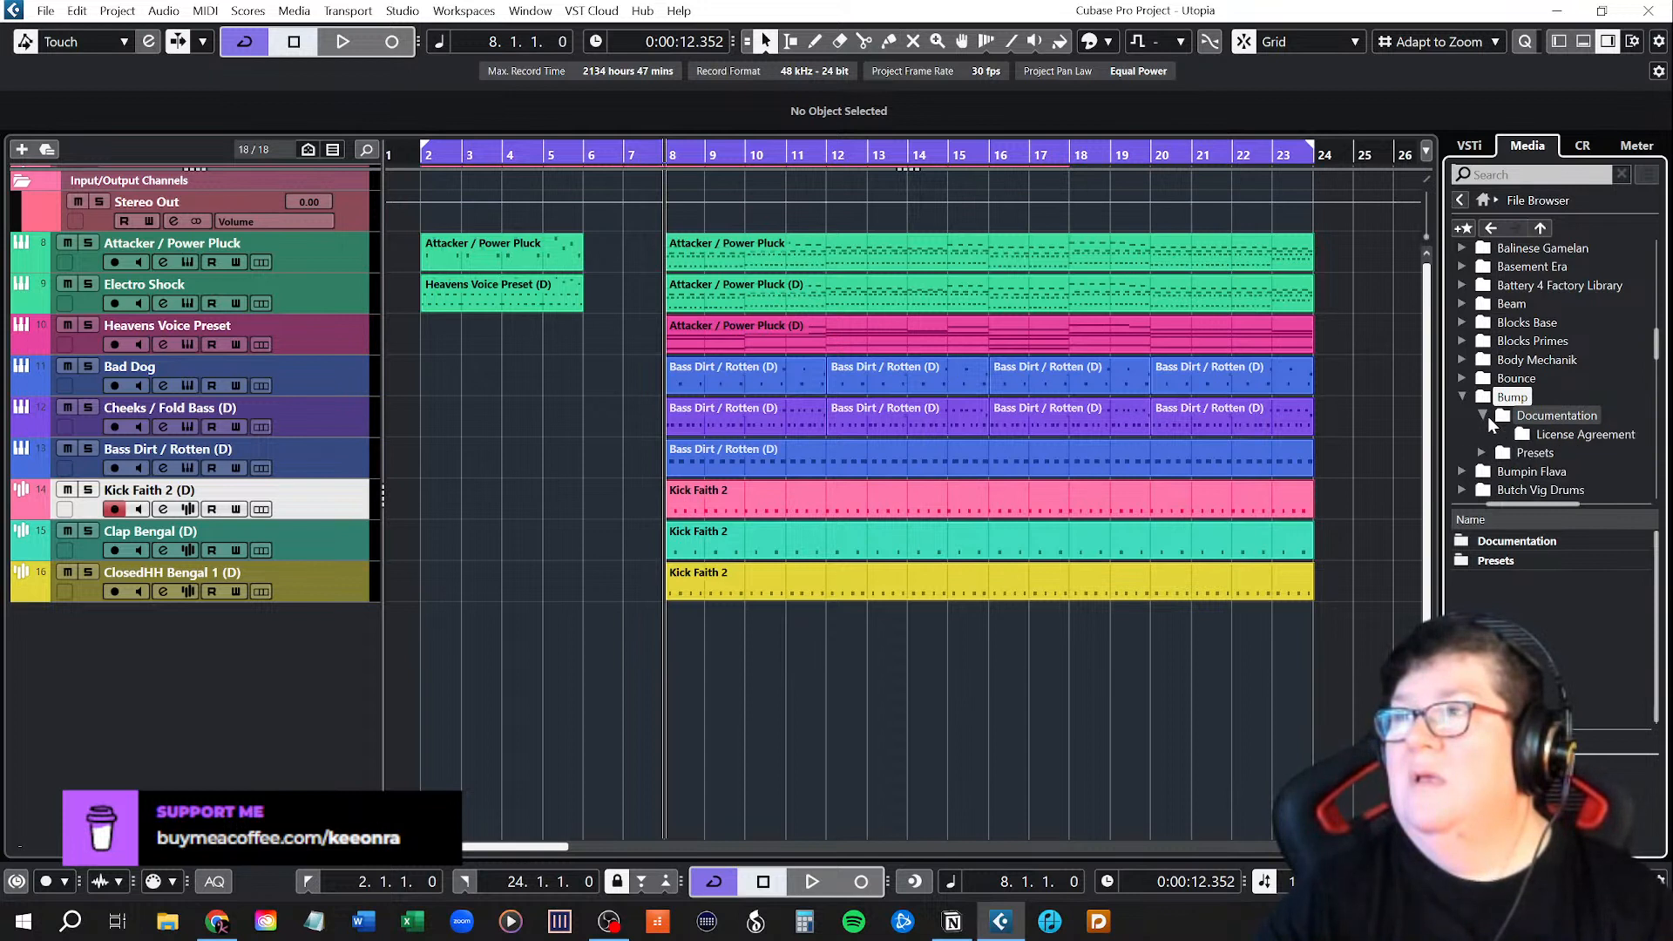
left_click(1482, 452)
scroll(1526, 440, "down", 1)
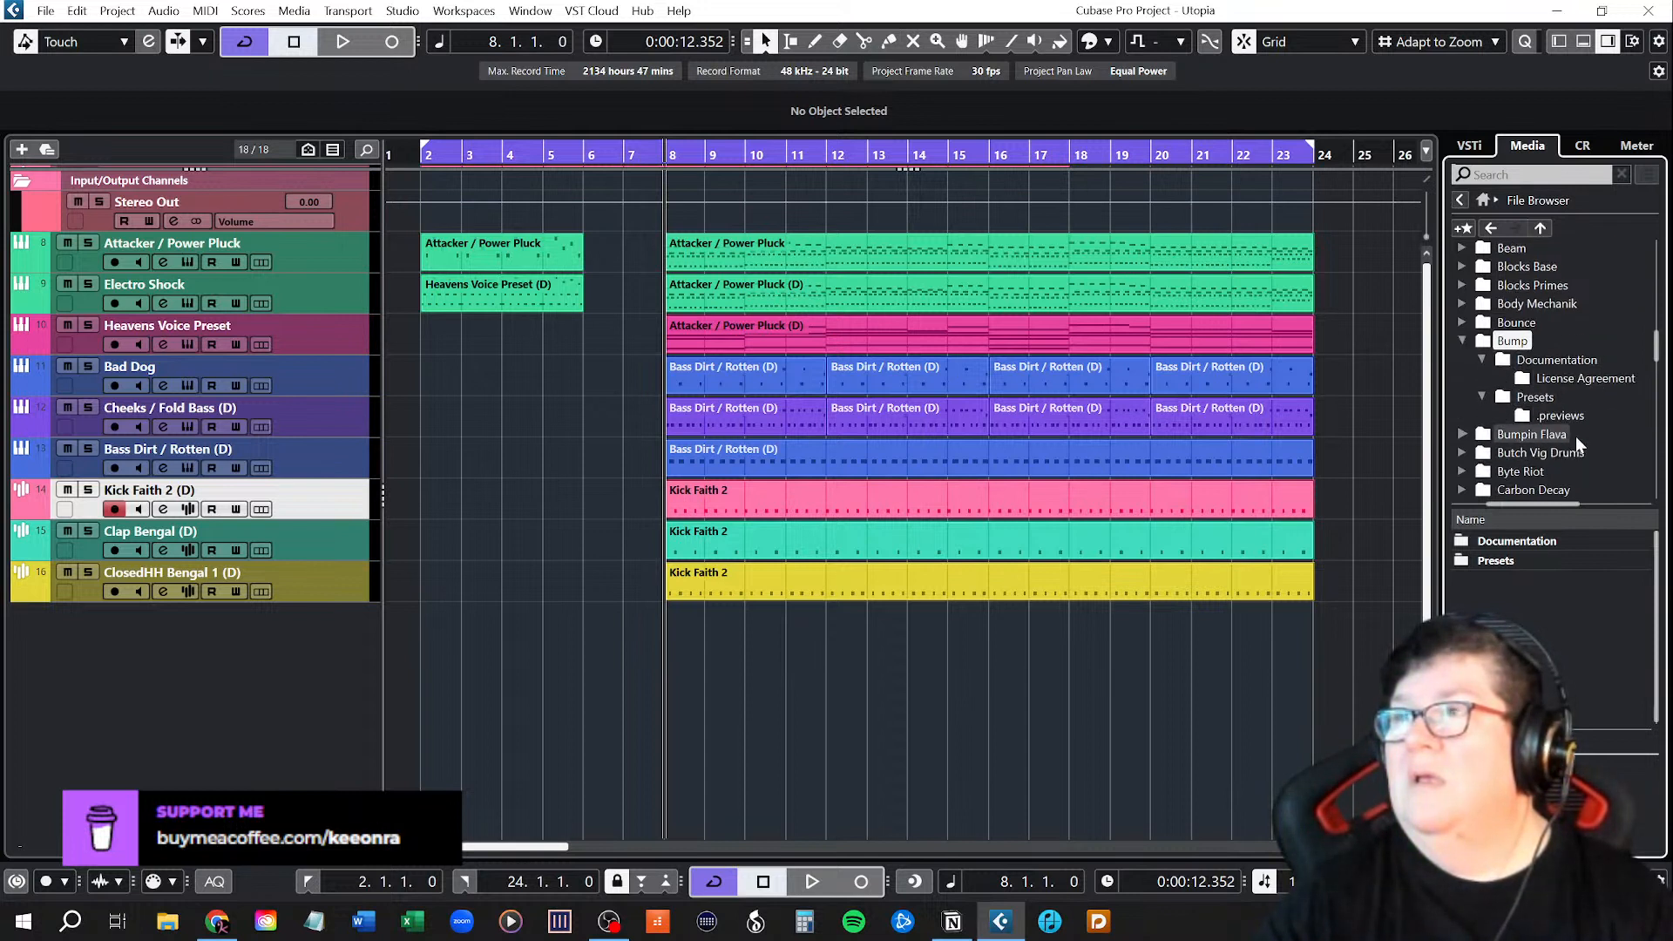
left_click(1464, 341)
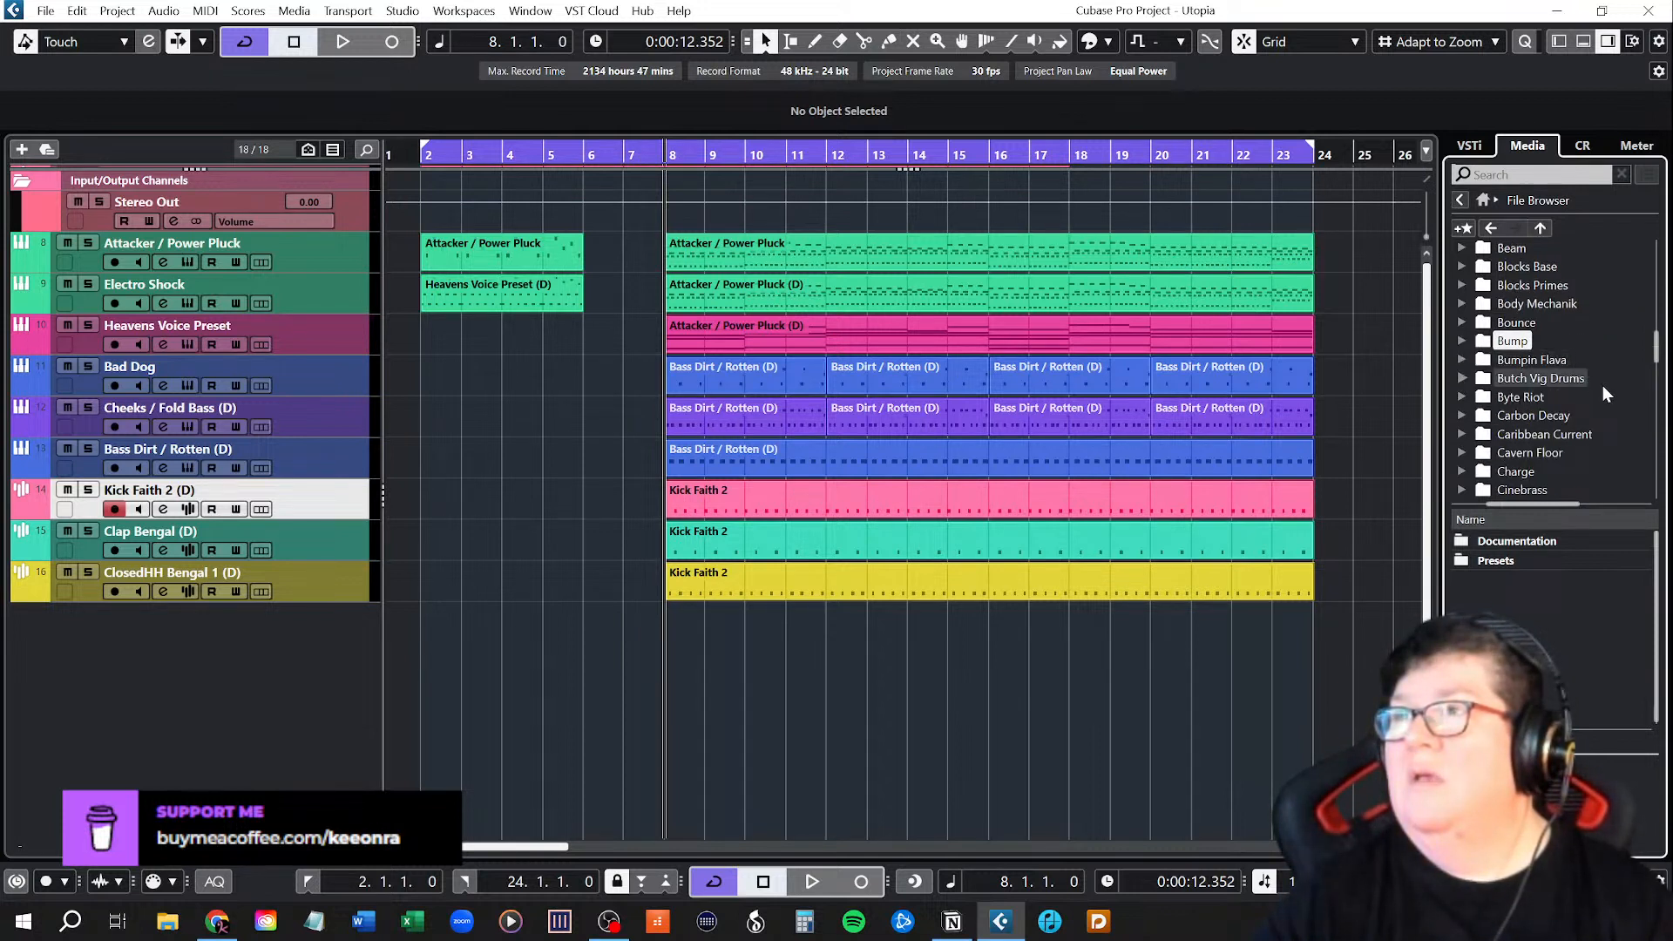
Expand the Drop Squad library down to Samples > One Shots and look through its sample categories.
scroll(1603, 392, "down", 3)
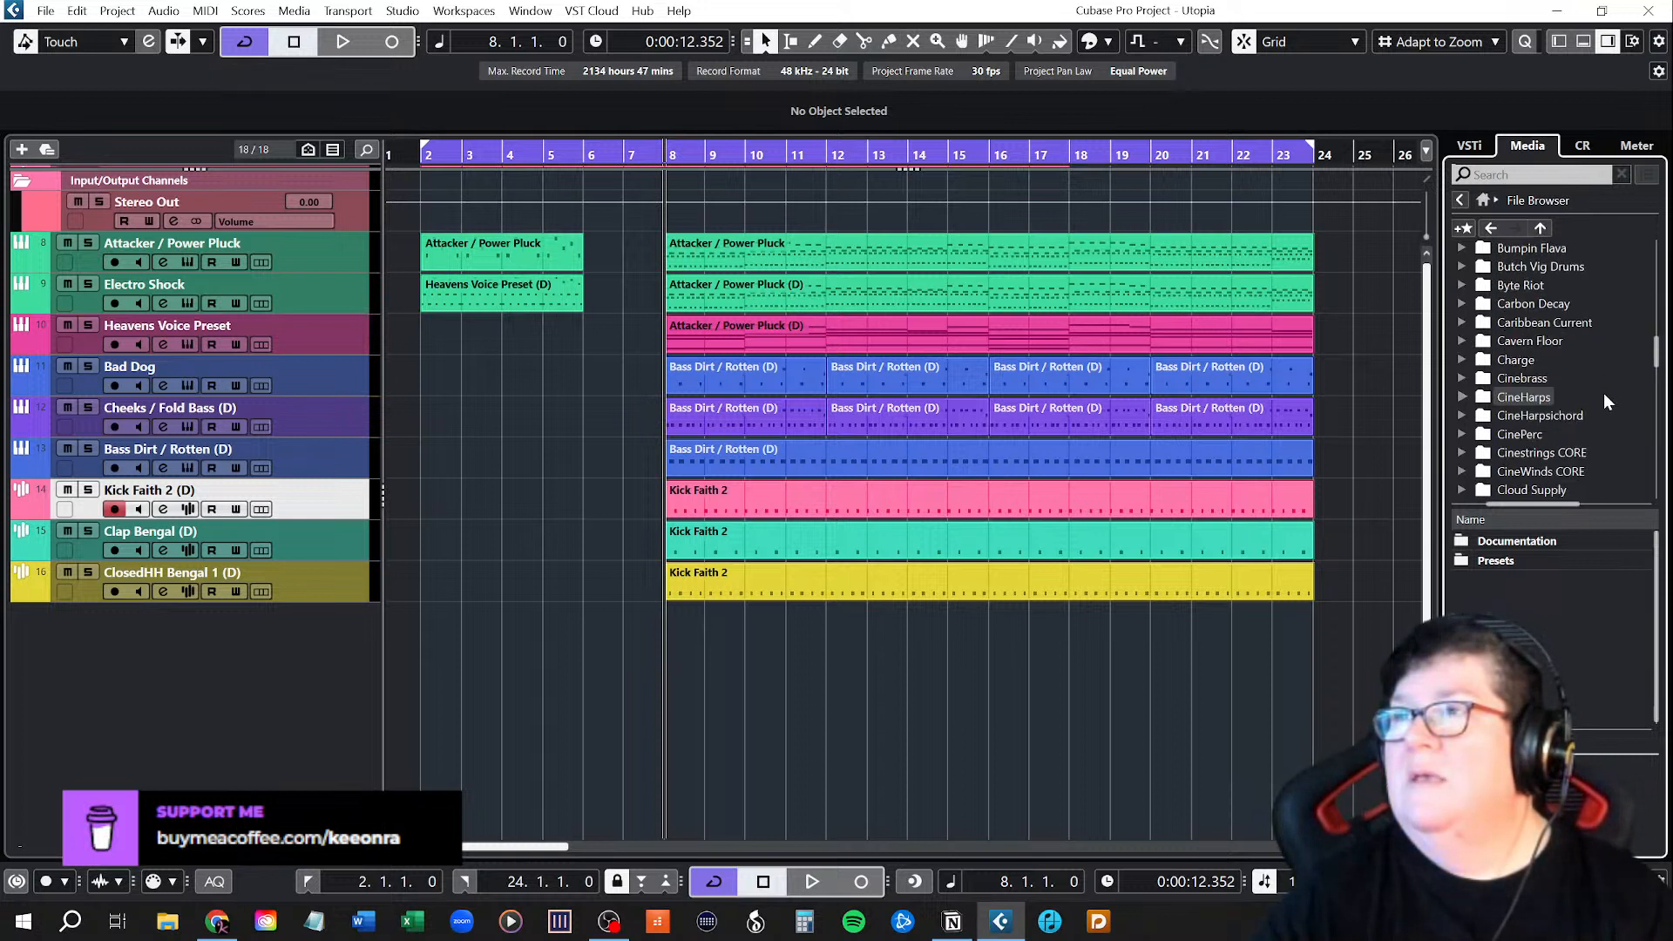
scroll(1604, 394, "down", 3)
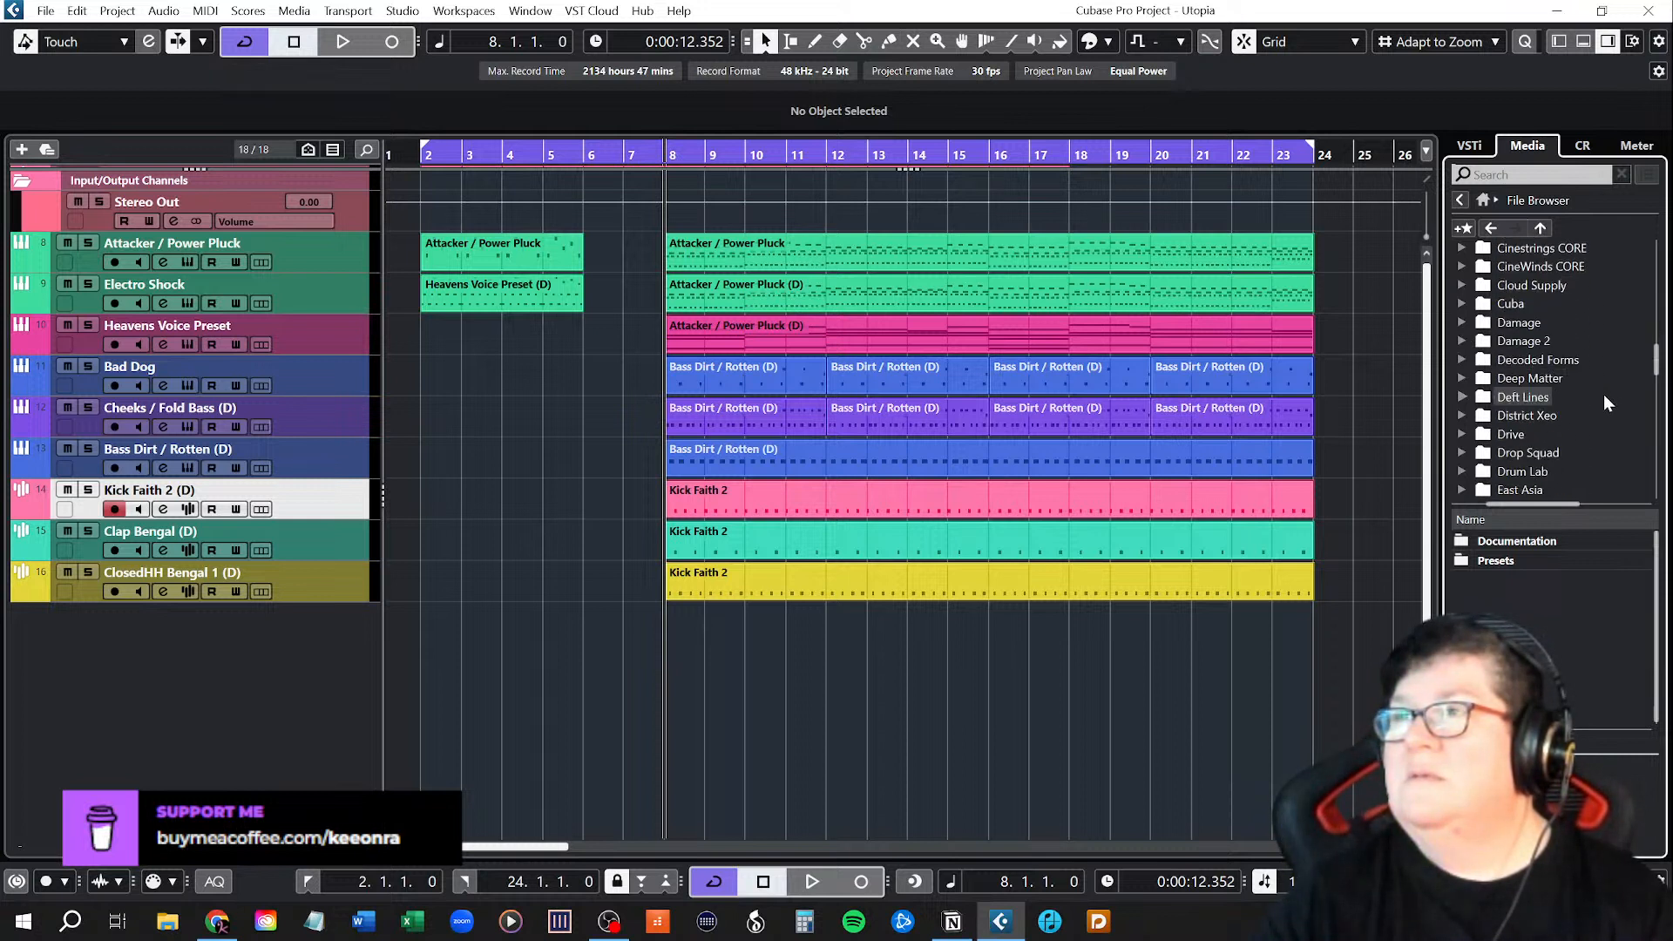
scroll(1604, 394, "down", 1)
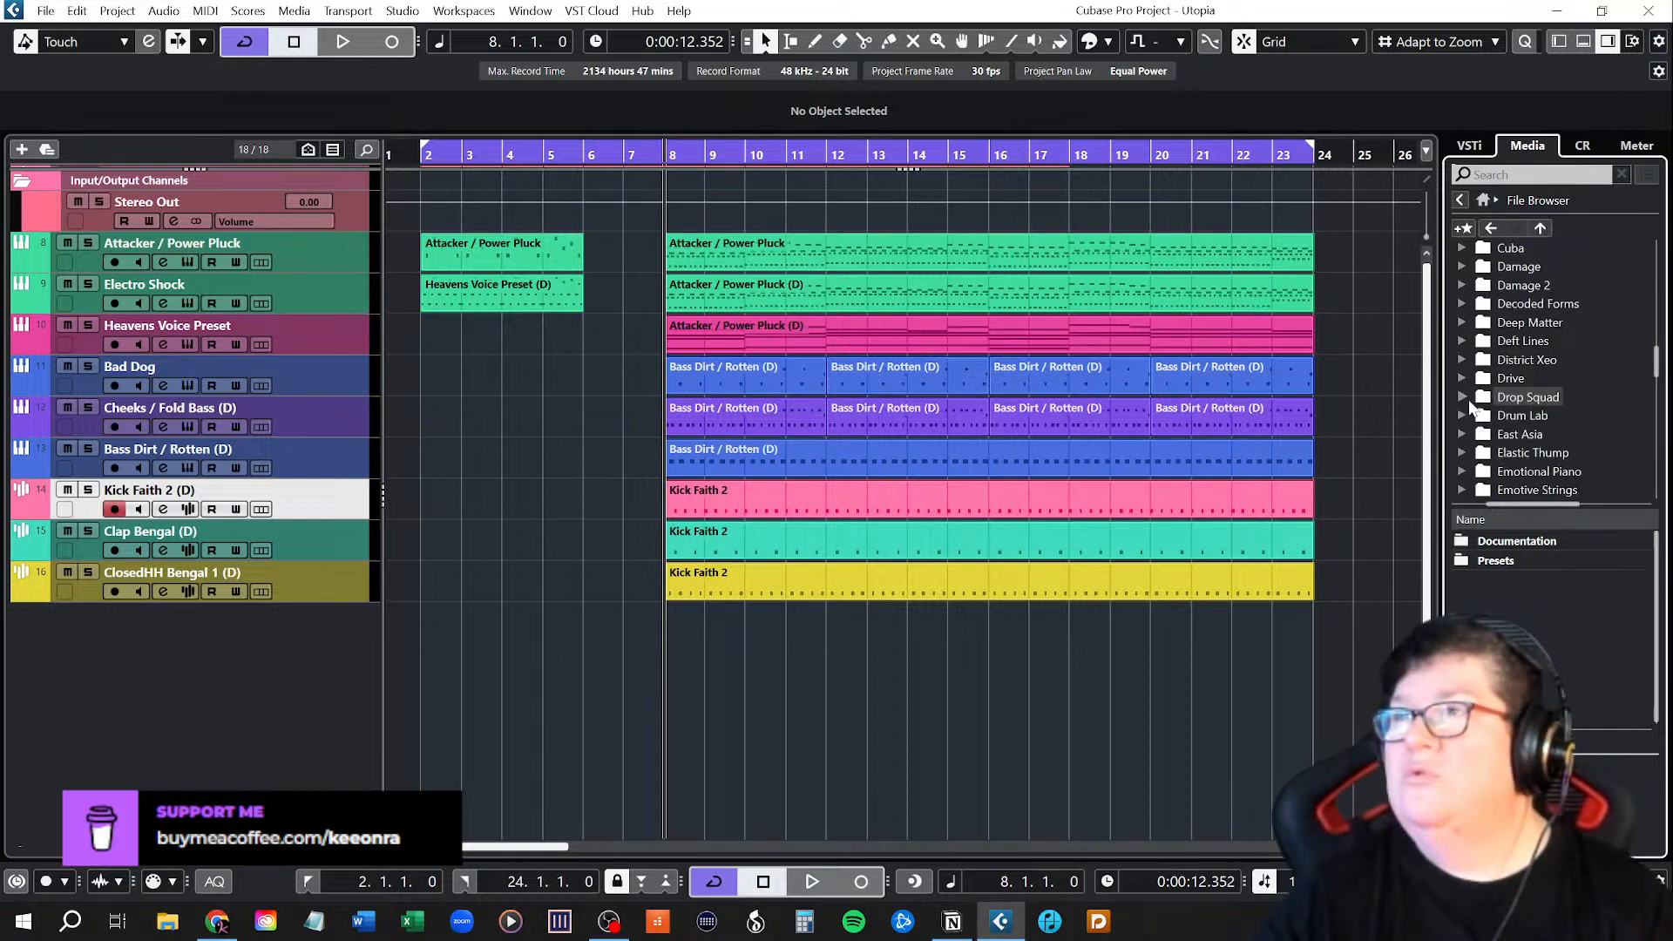
left_click(1464, 397)
scroll(1468, 405, "down", 1)
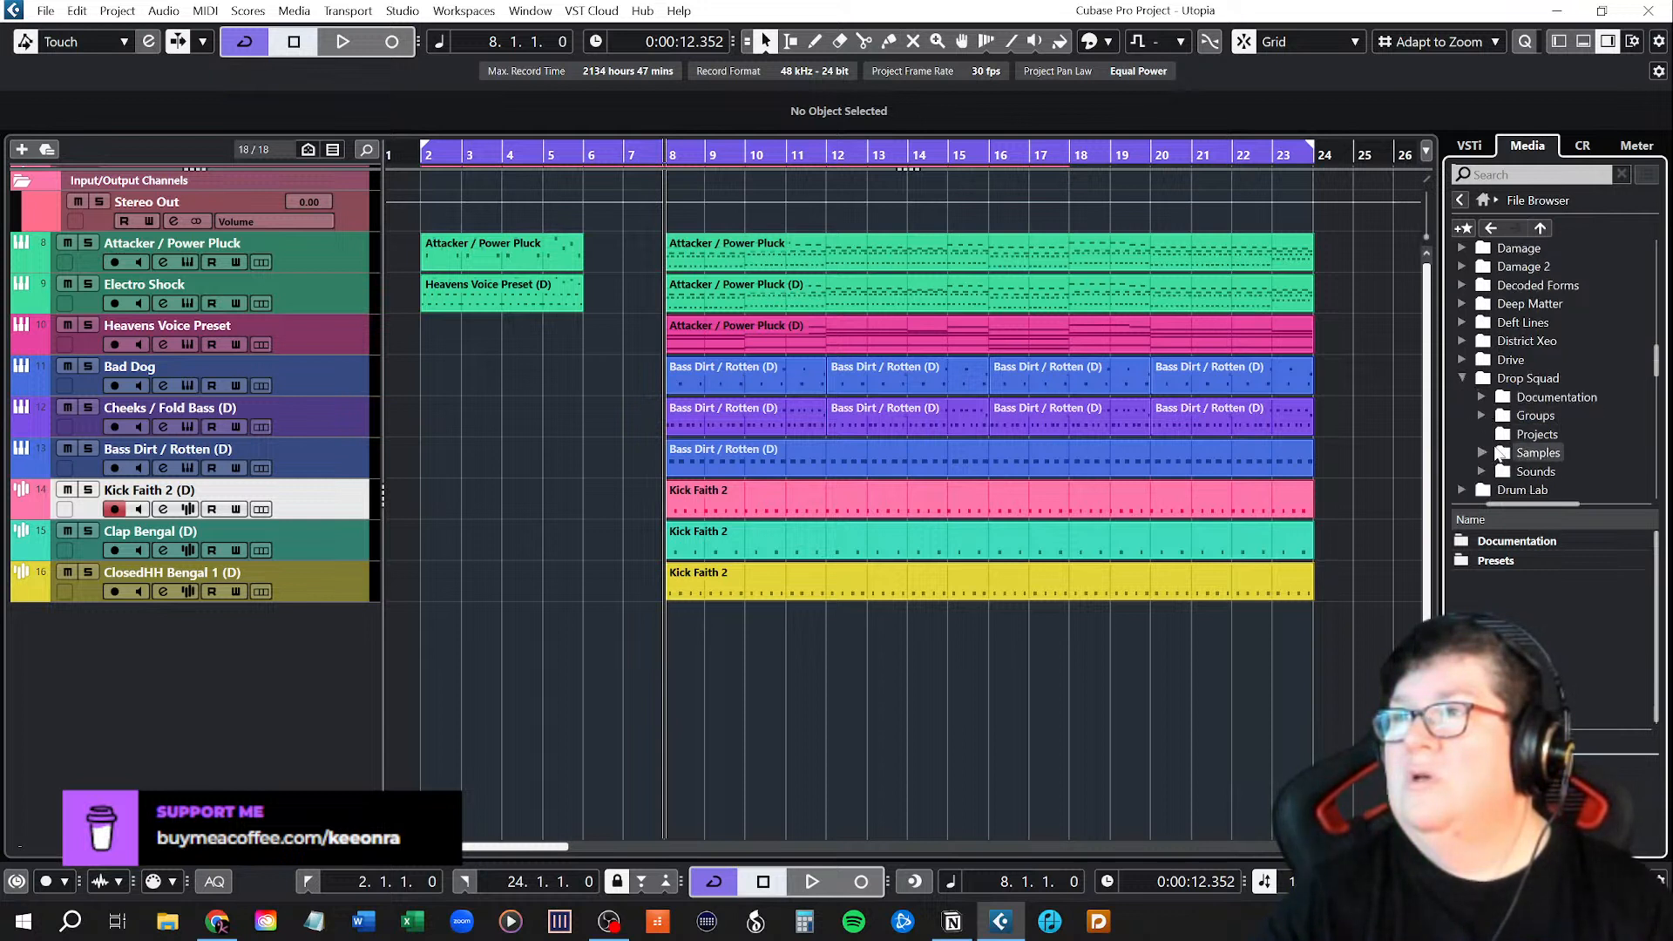
left_click(1482, 451)
scroll(1557, 446, "down", 2)
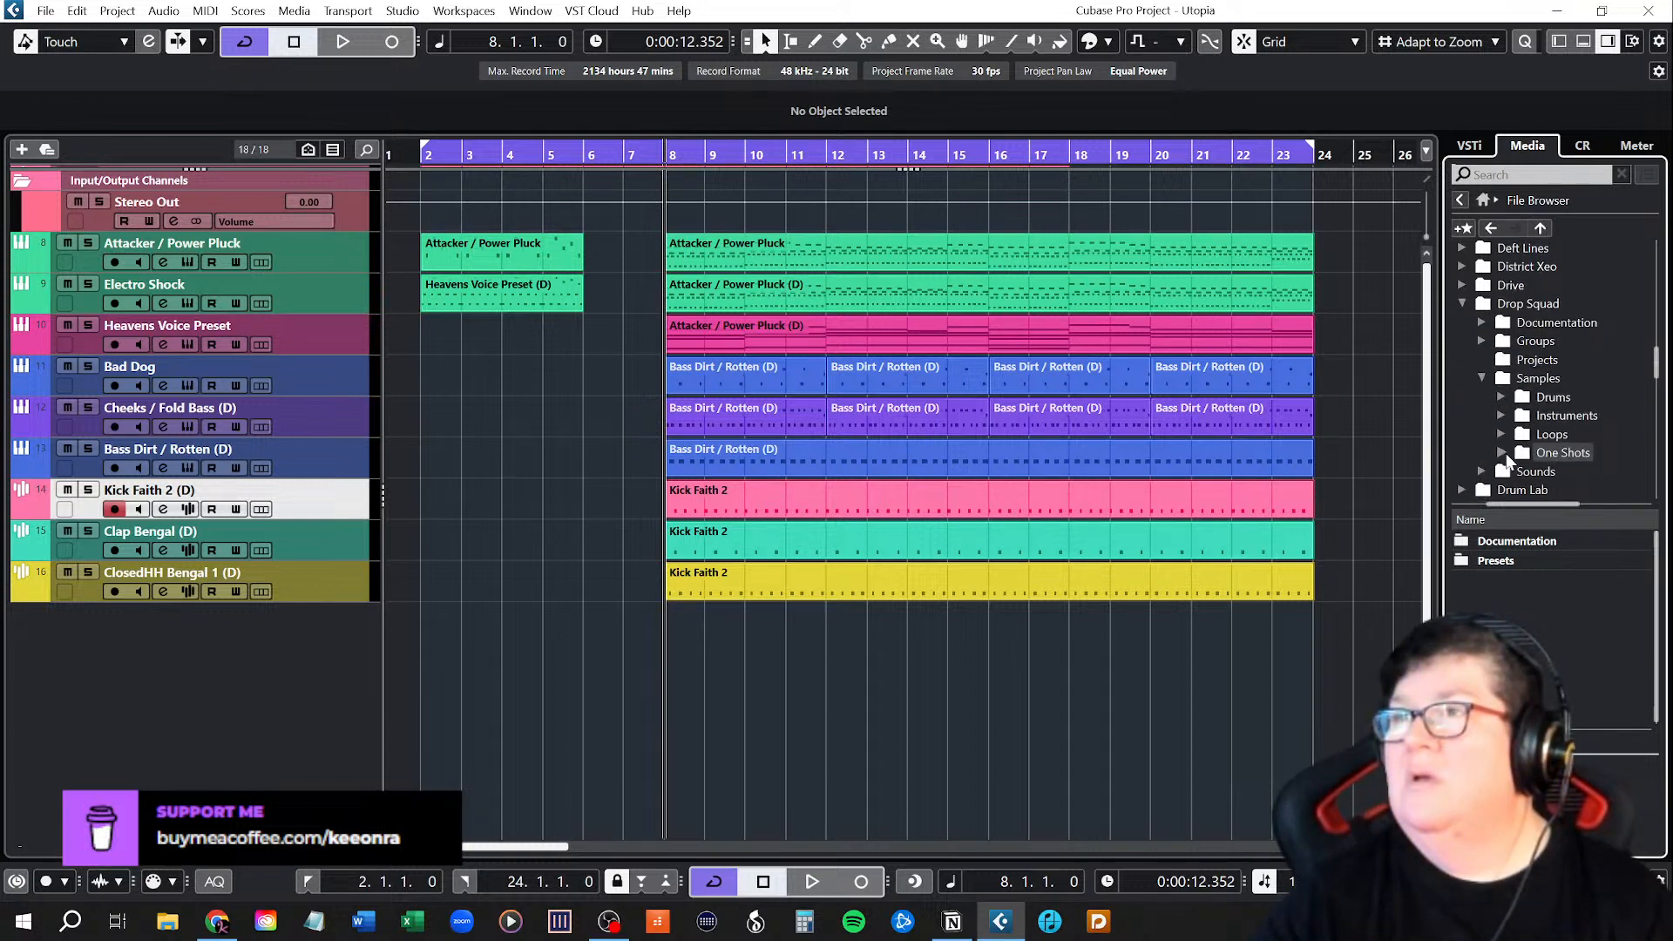
left_click(1503, 453)
scroll(1521, 455, "down", 3)
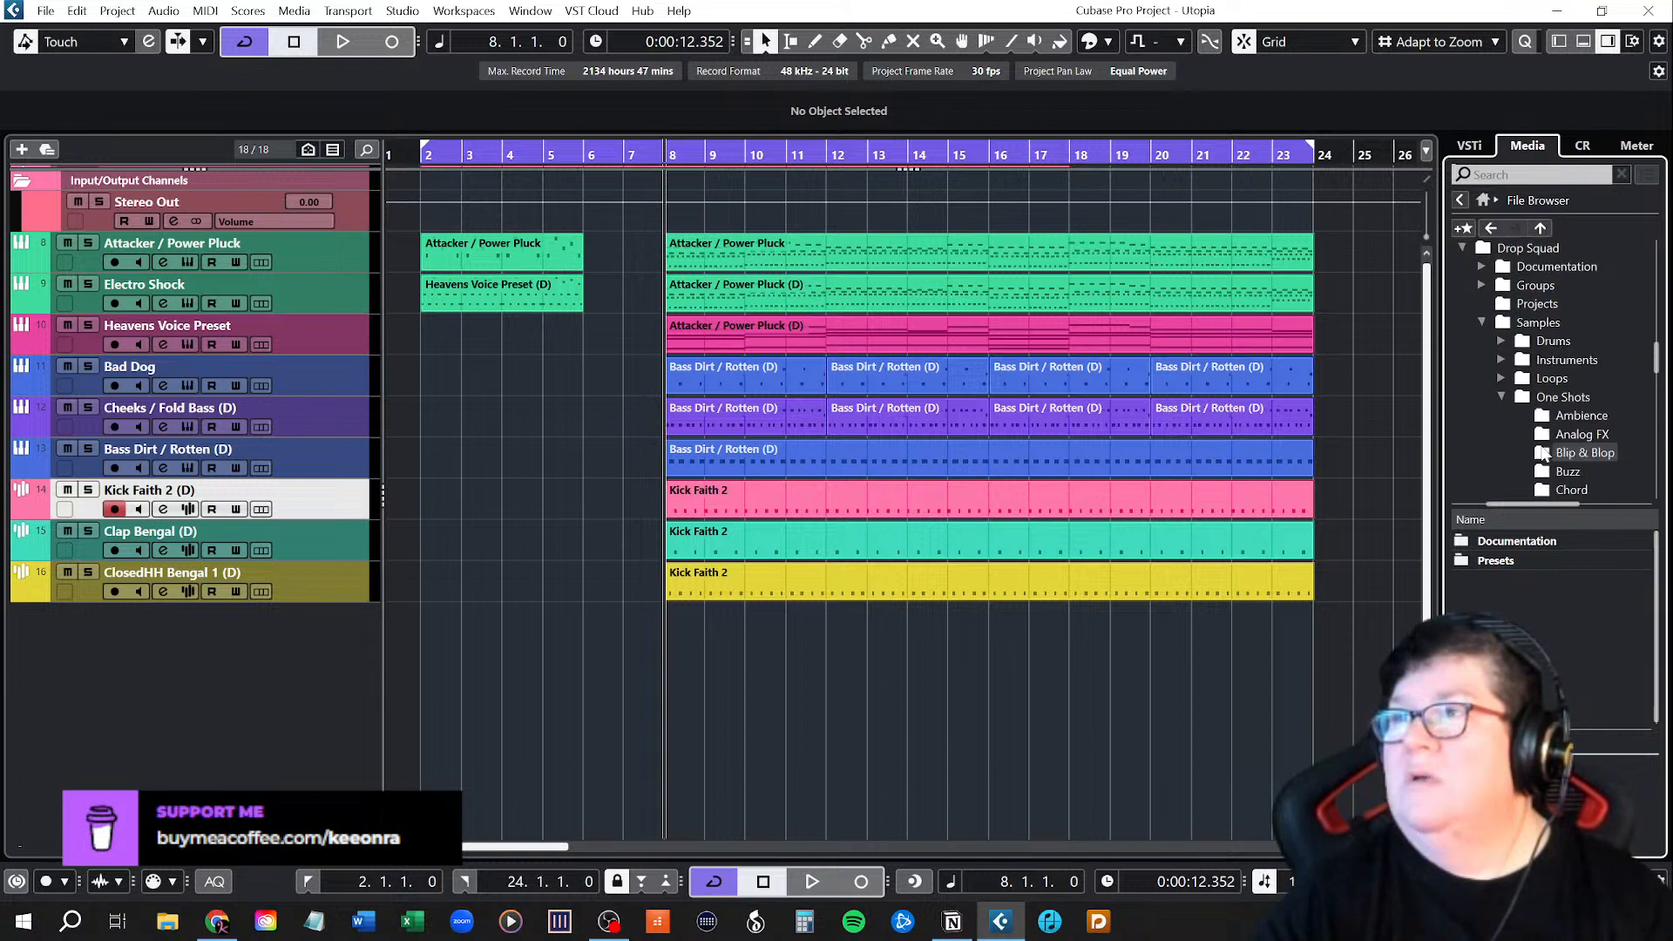
scroll(1487, 432, "down", 4)
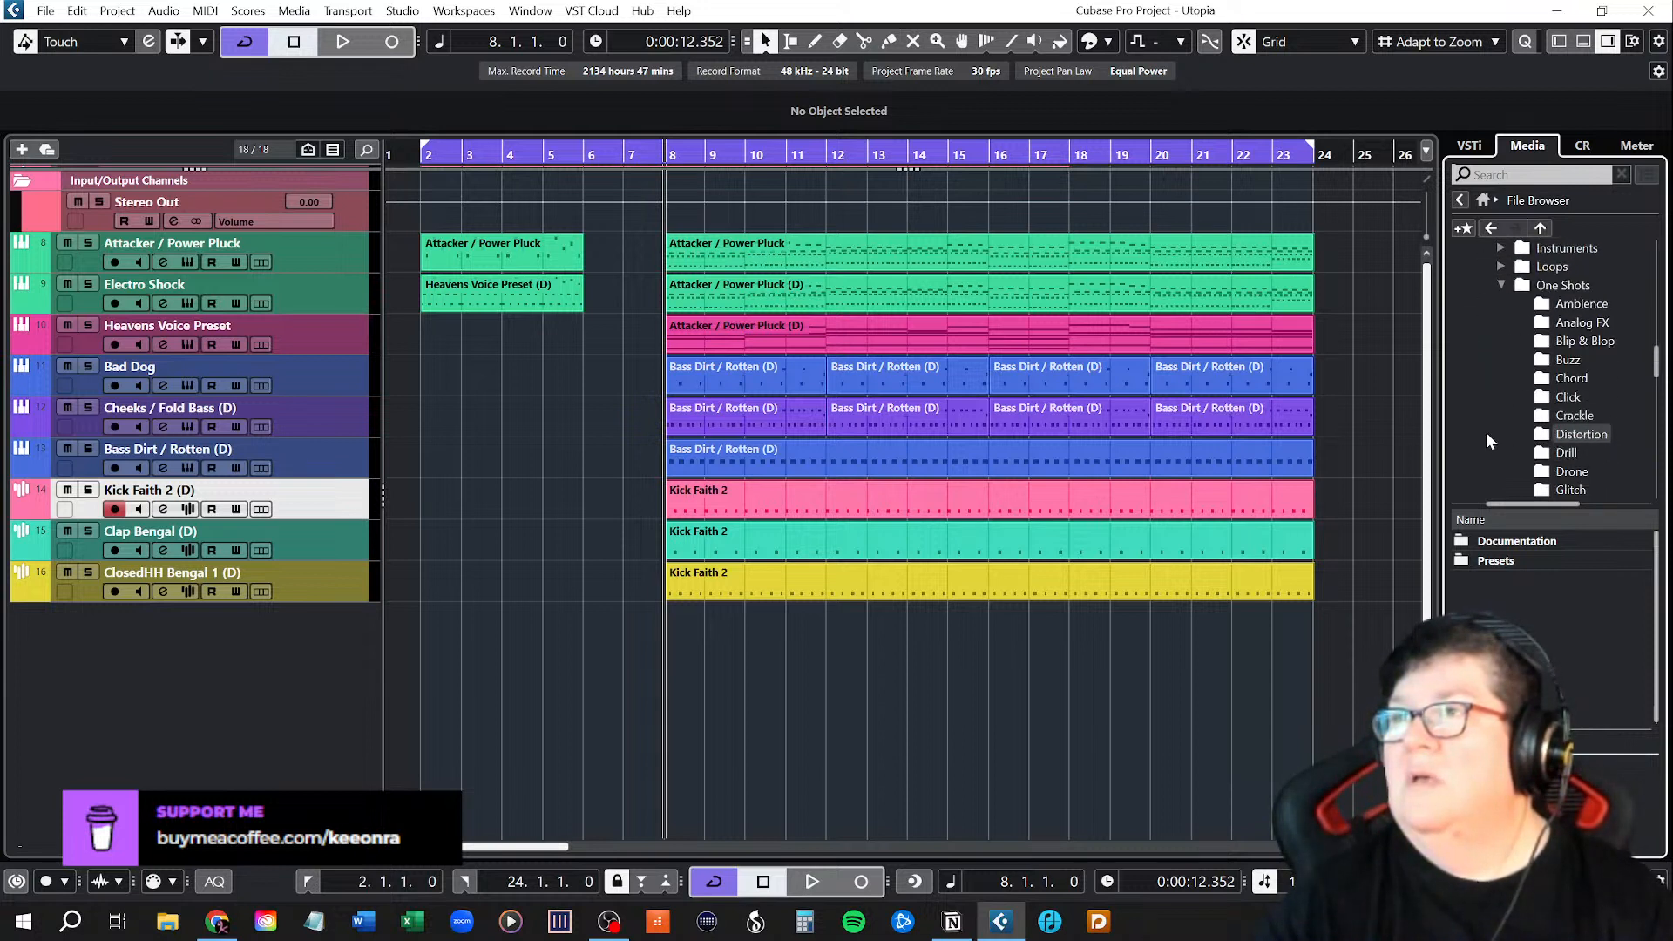
scroll(1487, 432, "down", 3)
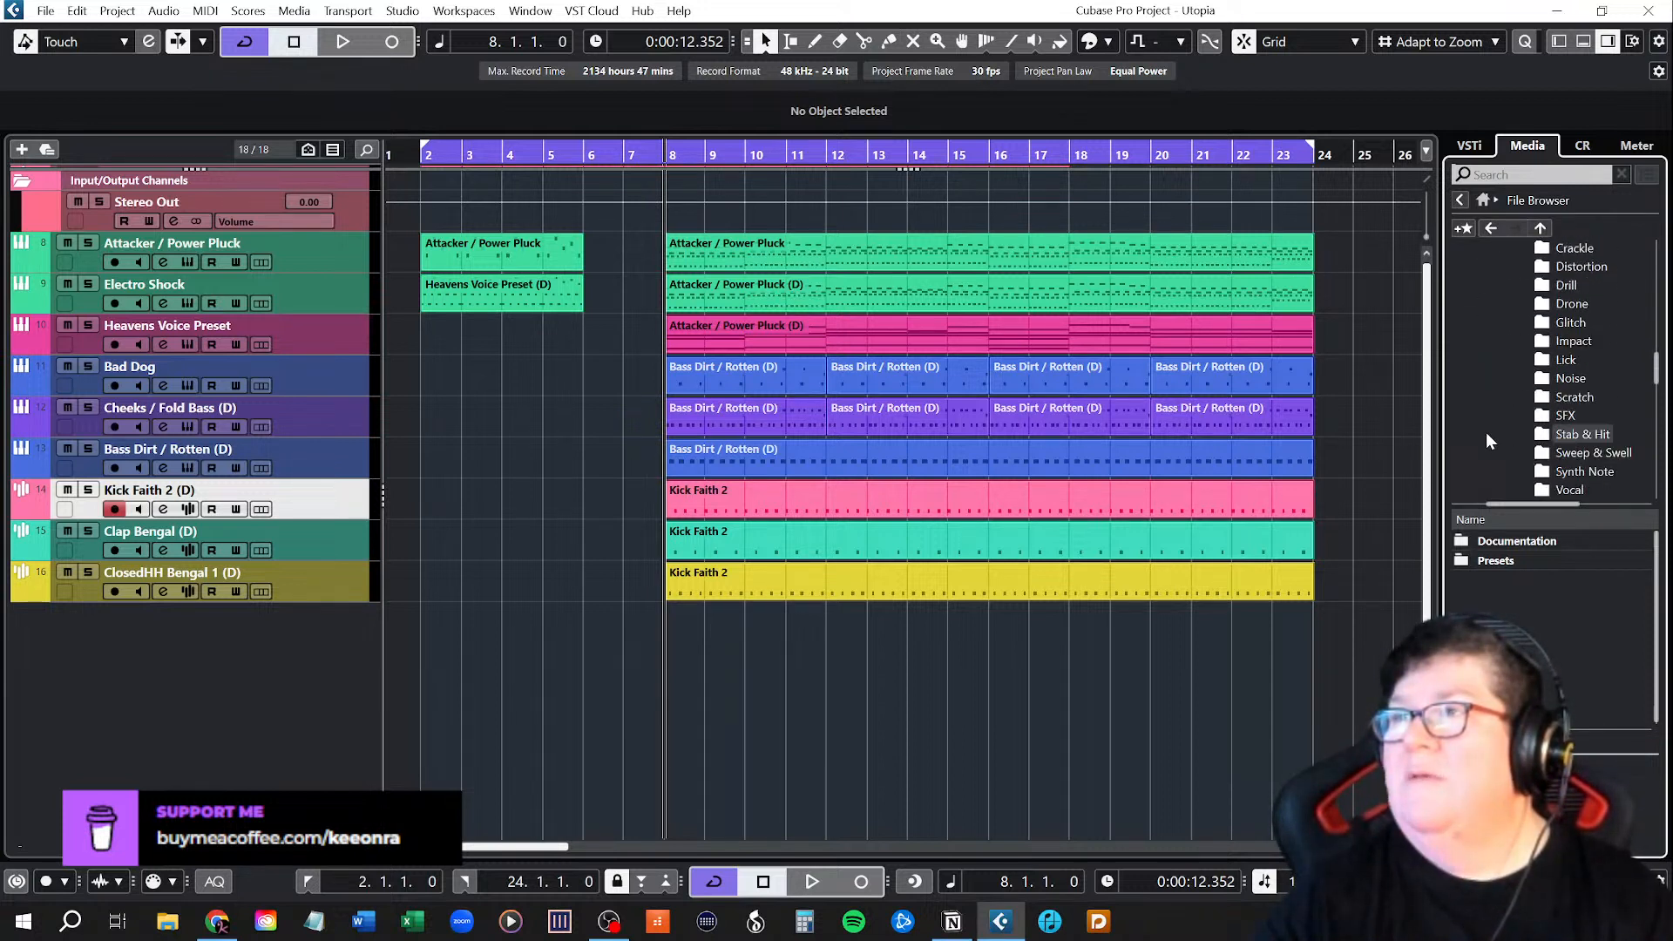
scroll(1487, 433, "down", 1)
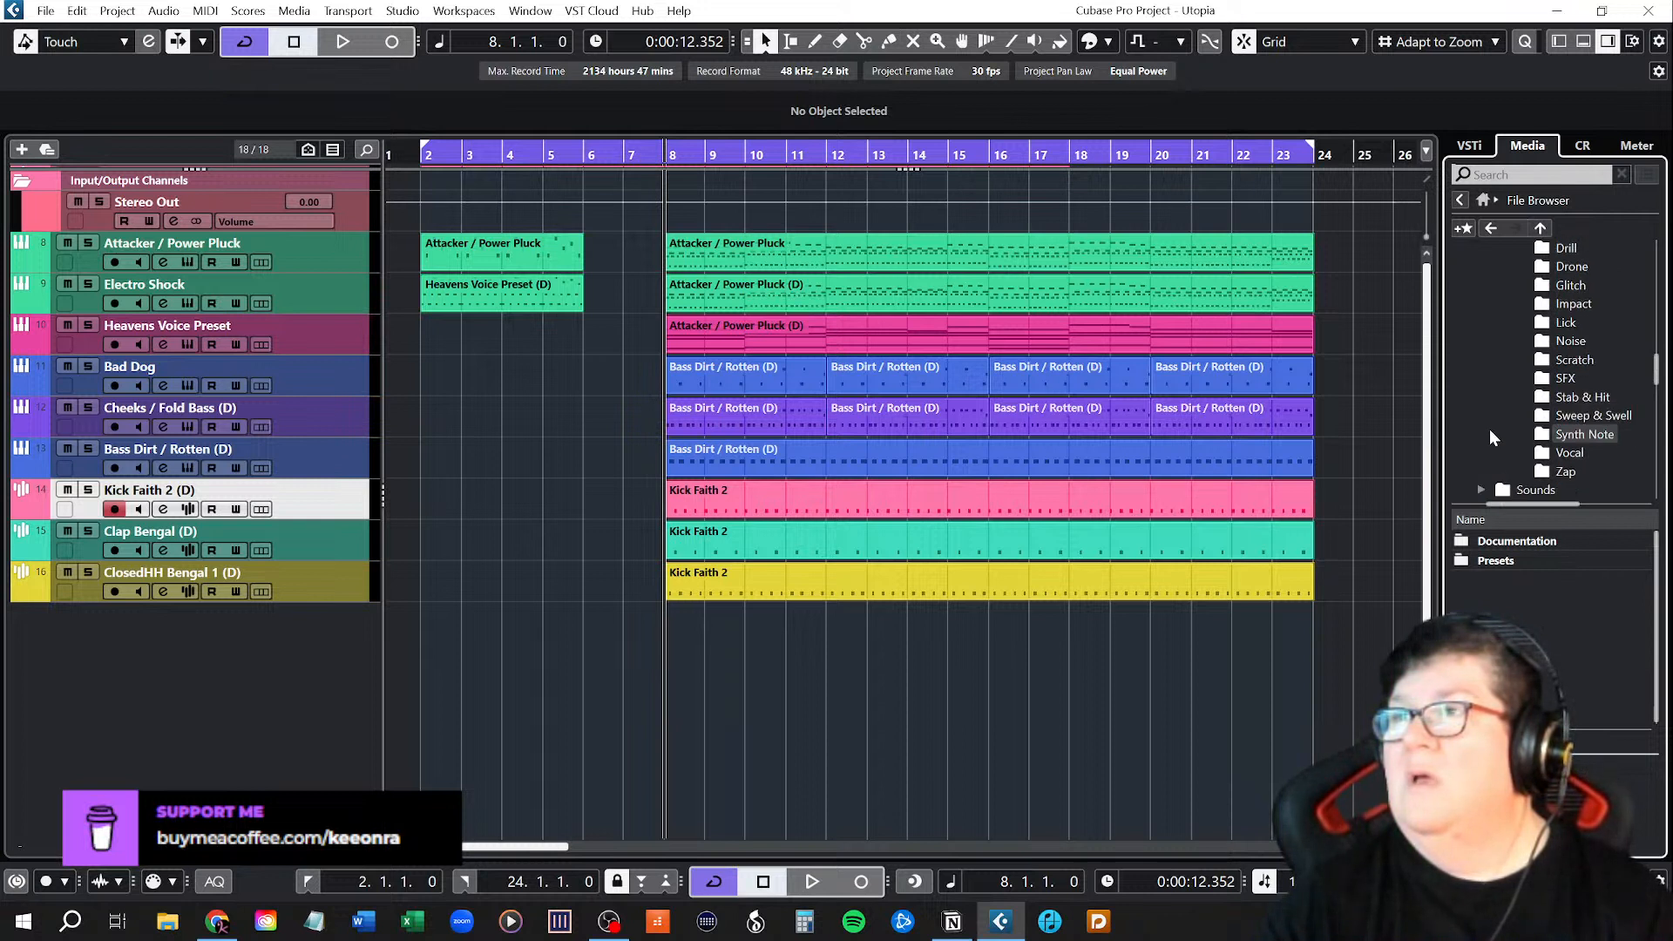
Audition the samples in the Sweep & Swell folder one after another, starting with Fall Prodigal.
left_click(1558, 413)
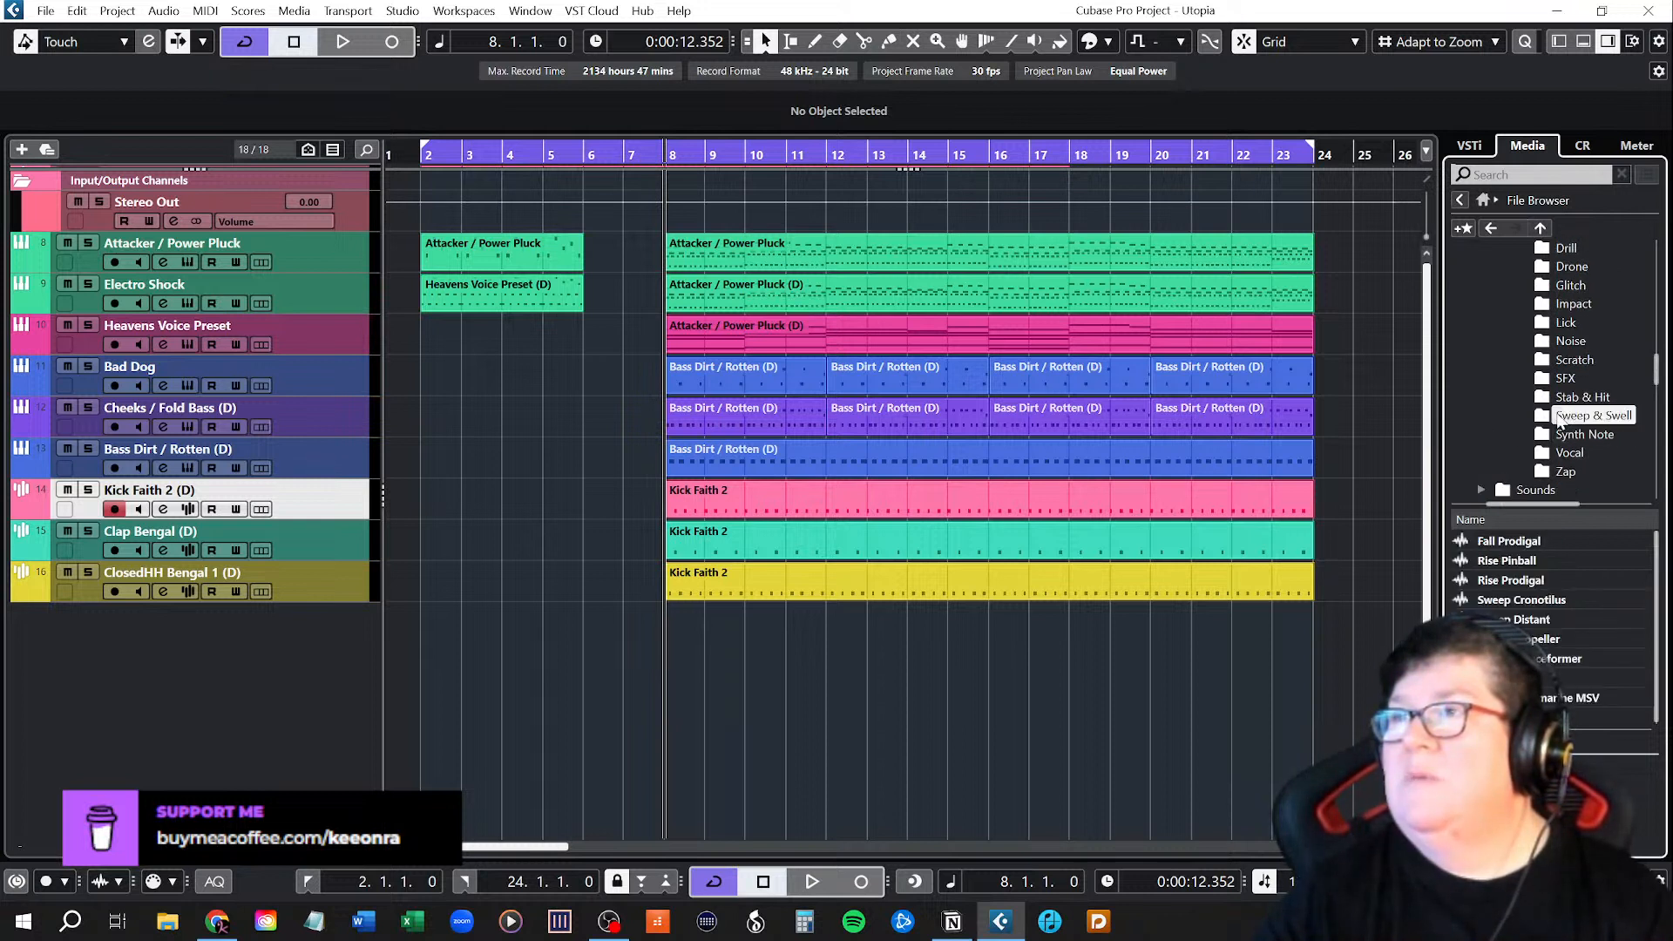
left_click(1527, 542)
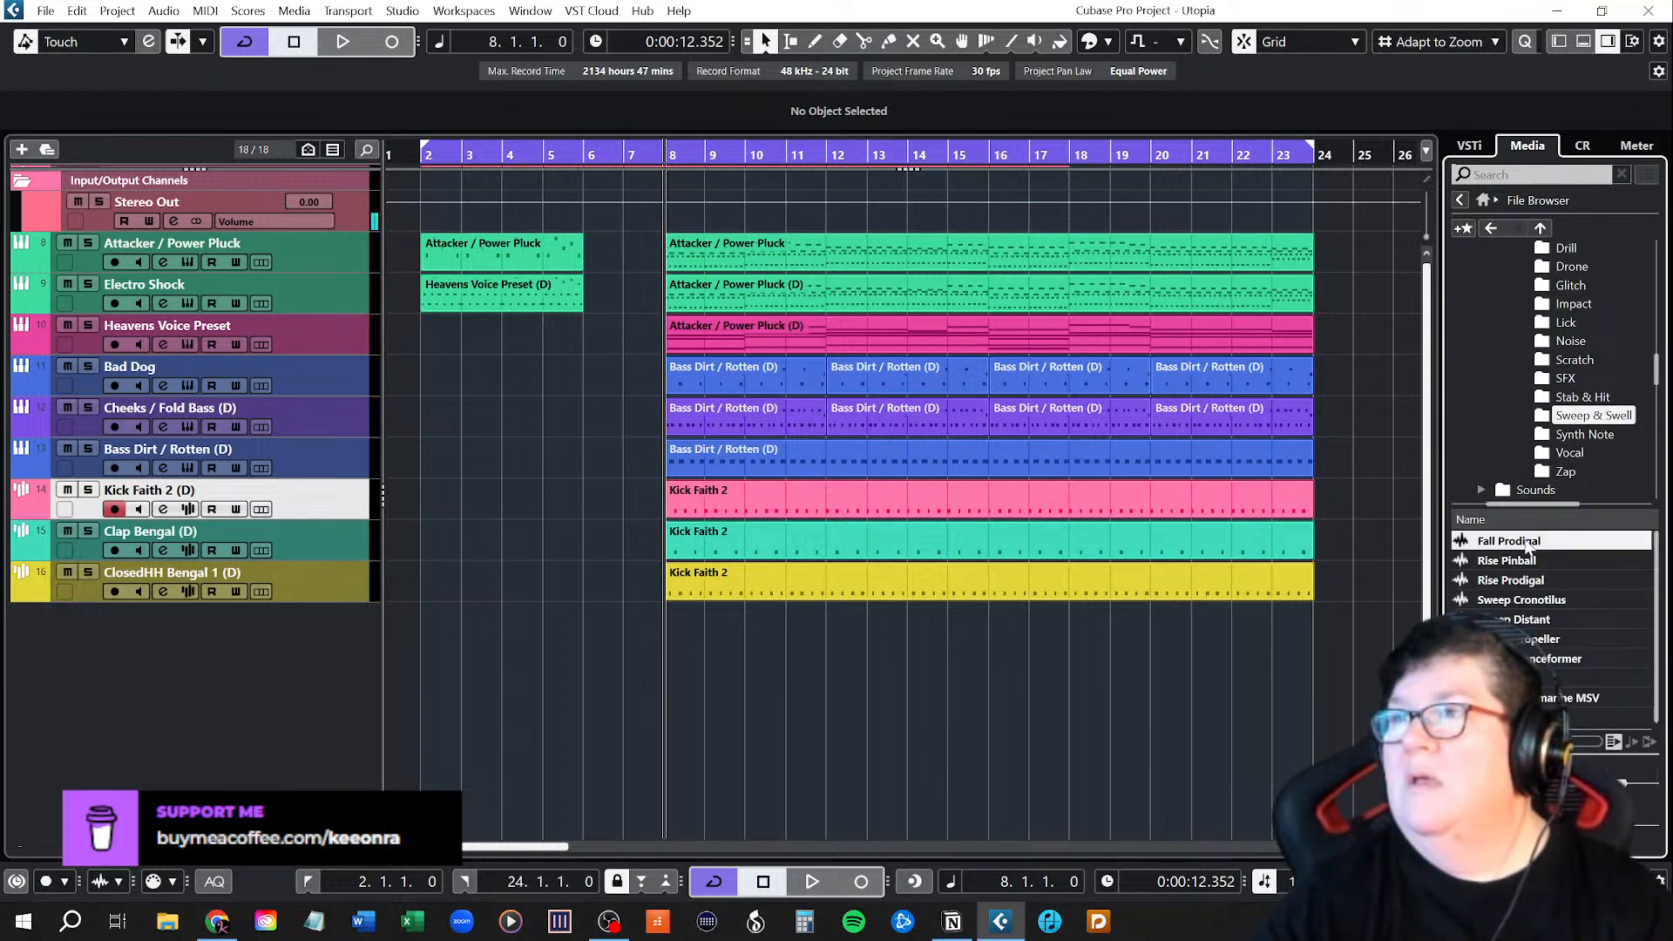
left_click(1523, 562)
left_click(1518, 580)
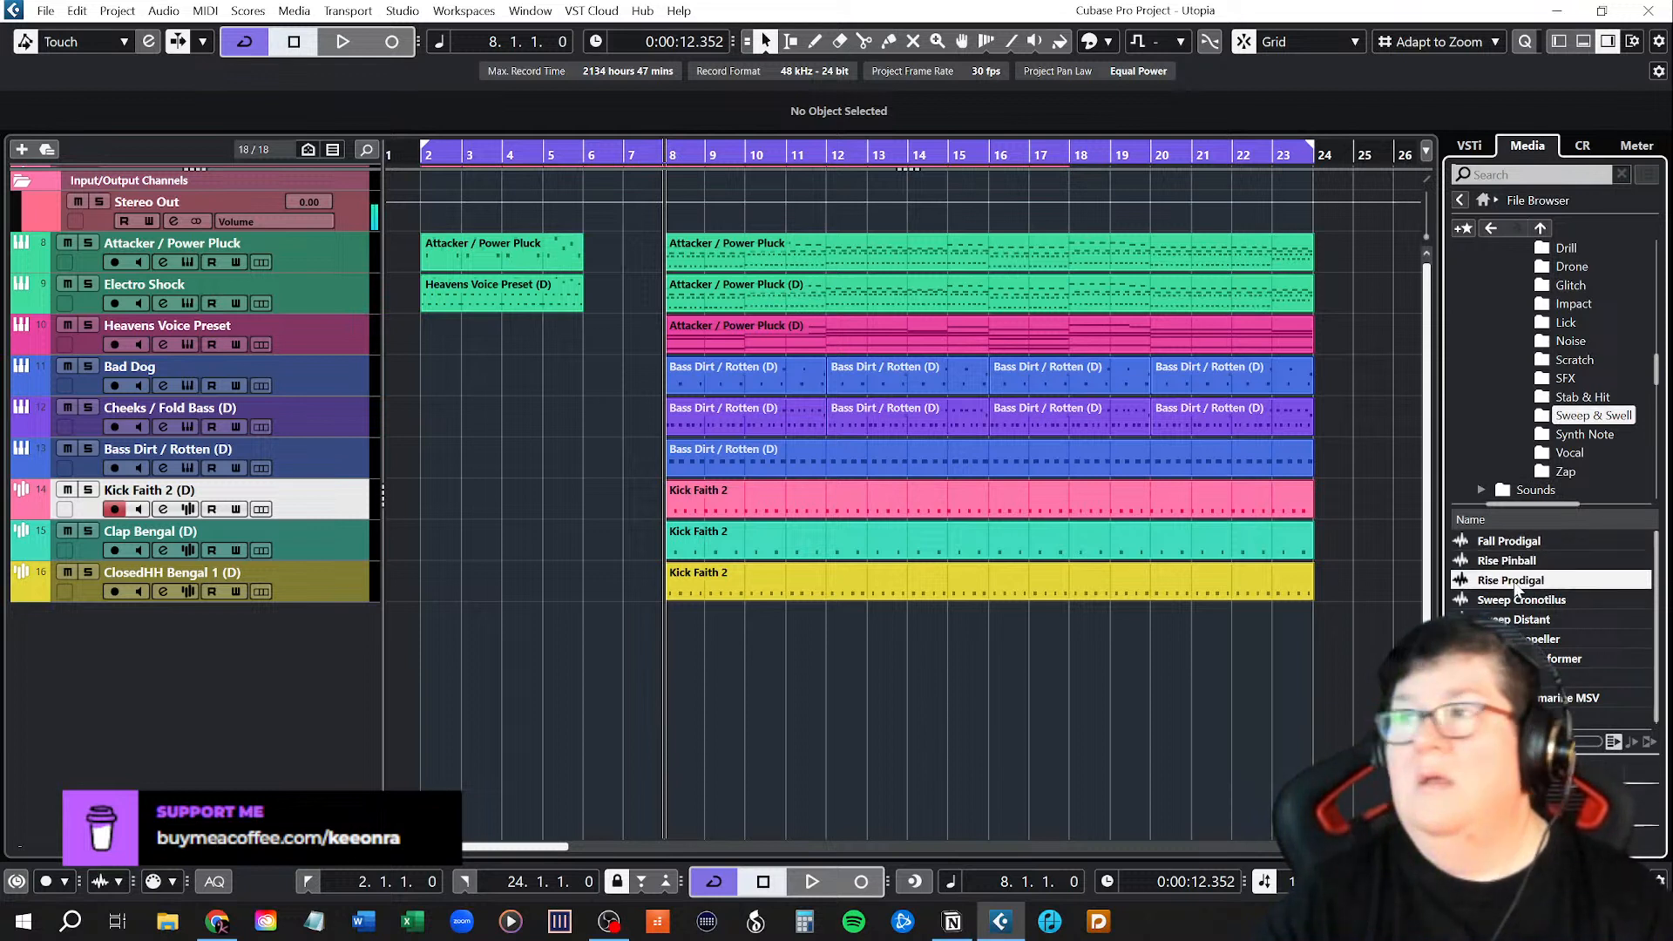
left_click(1525, 601)
left_click(1527, 620)
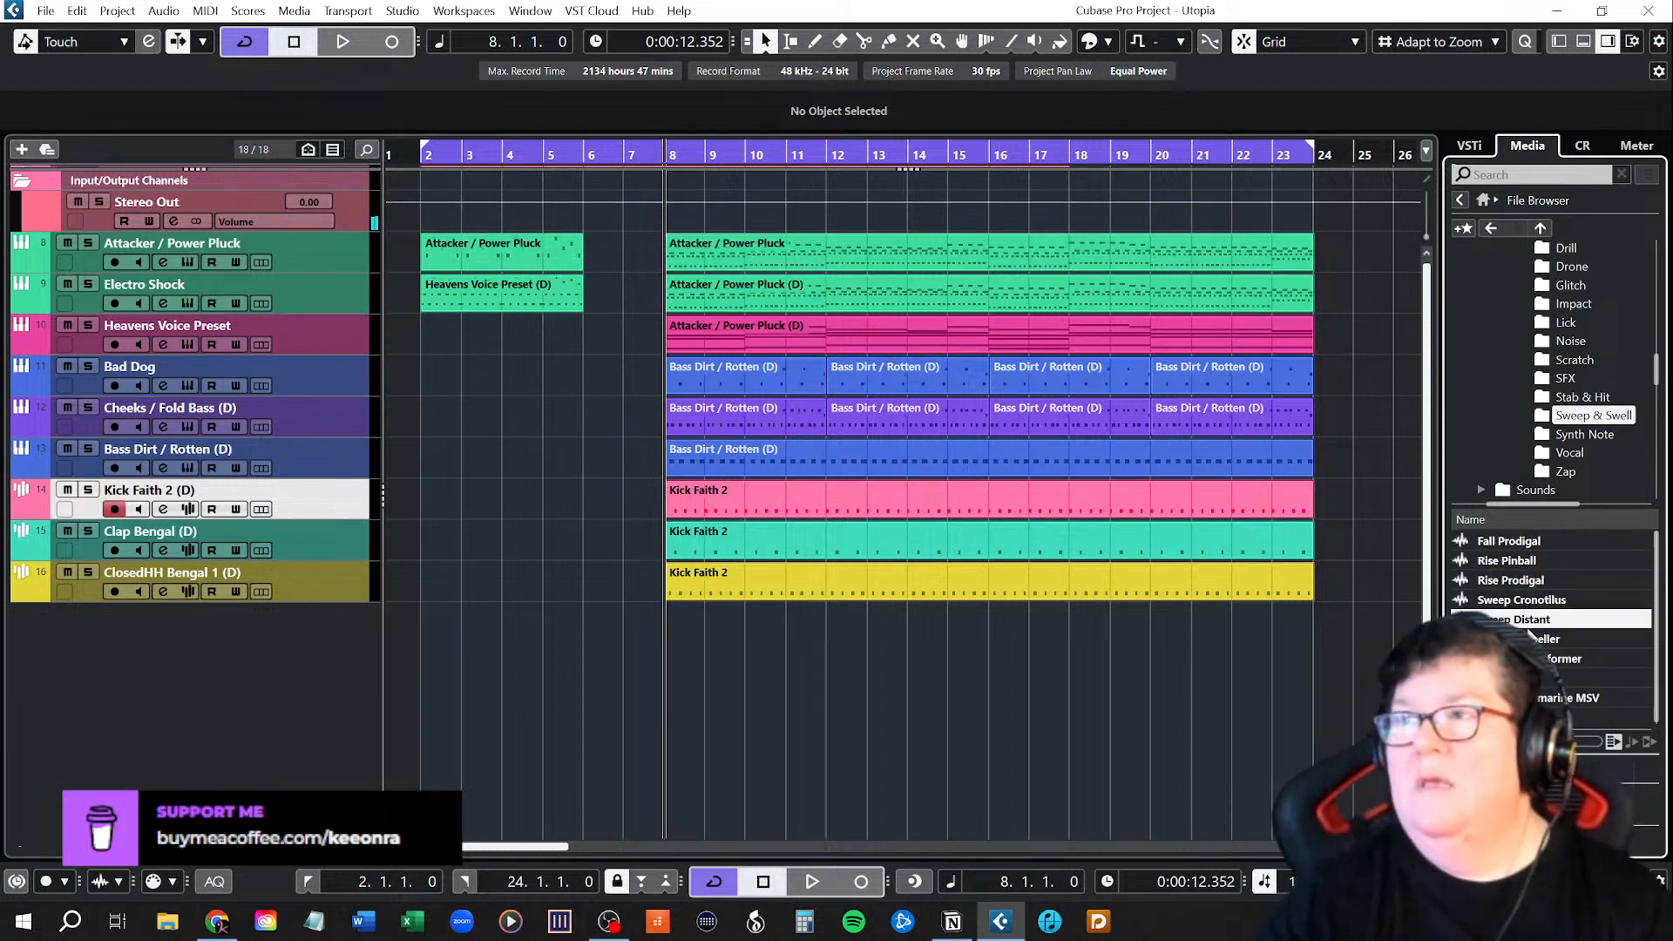
left_click(1535, 639)
left_click(1535, 658)
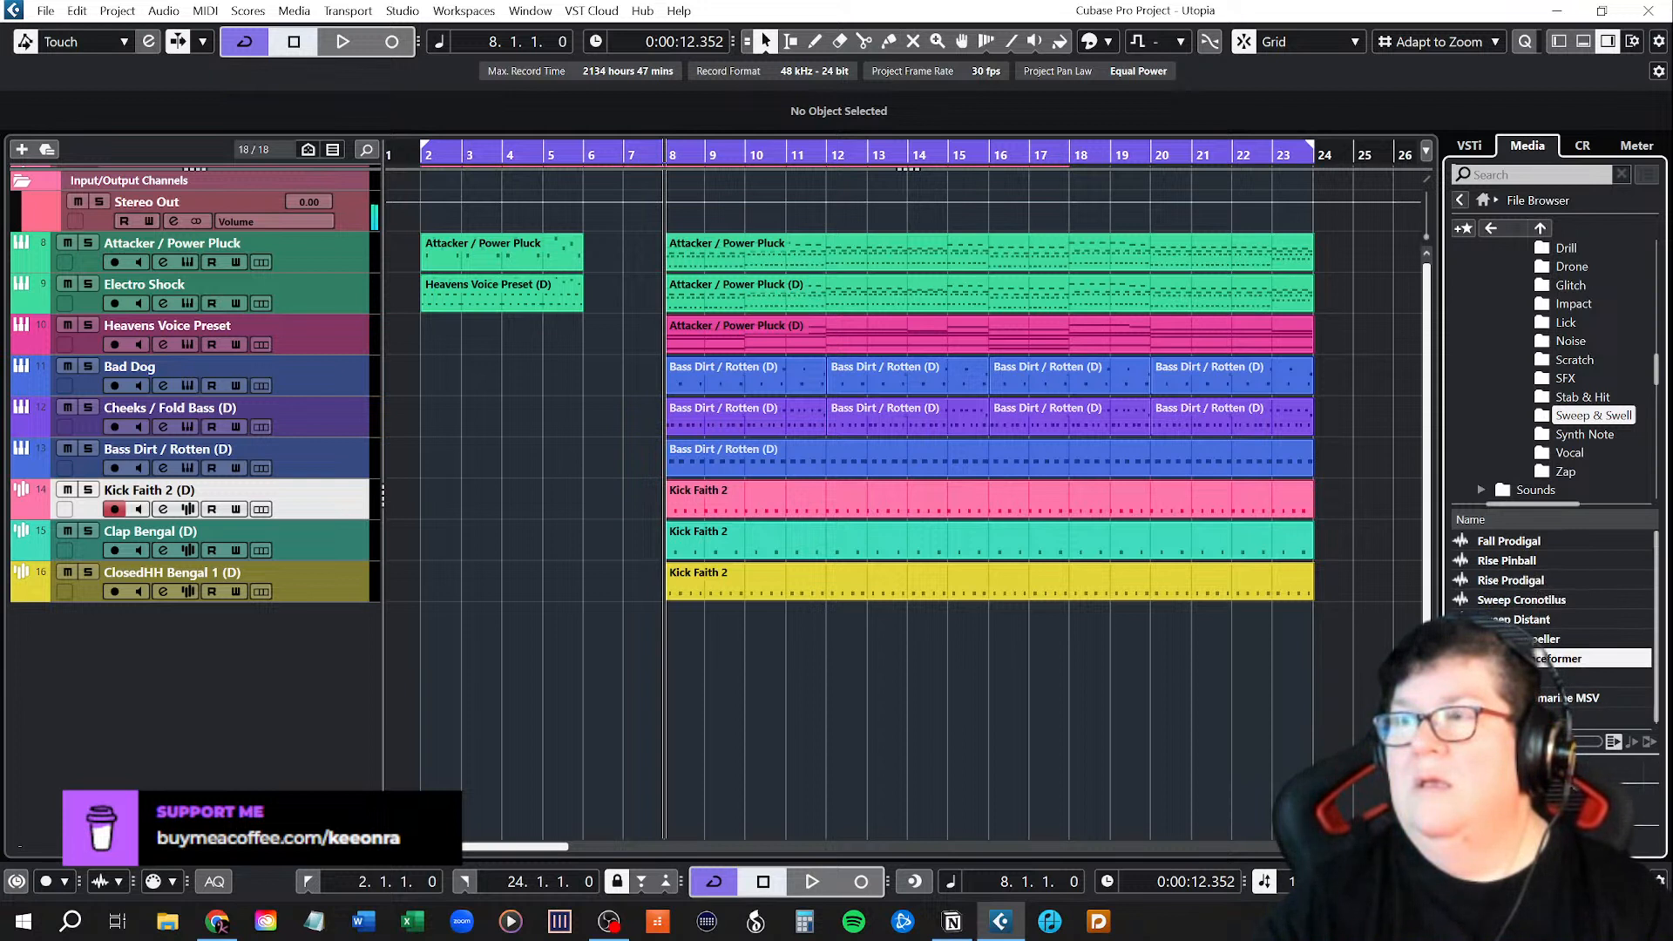
left_click(1544, 678)
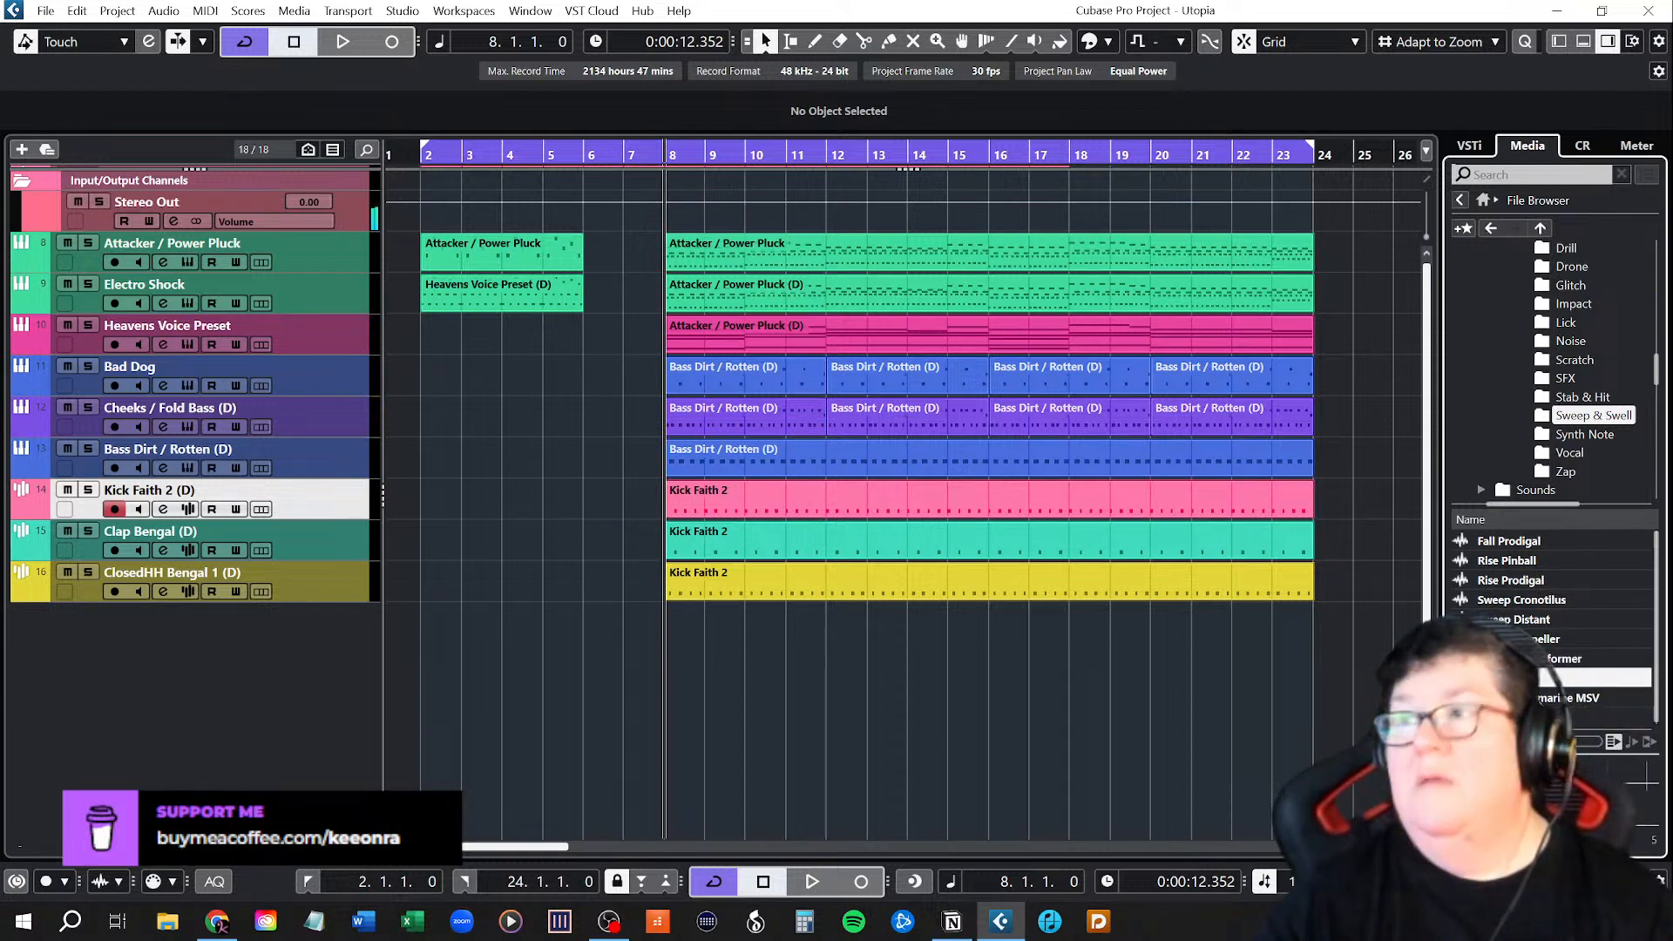
left_click(1544, 698)
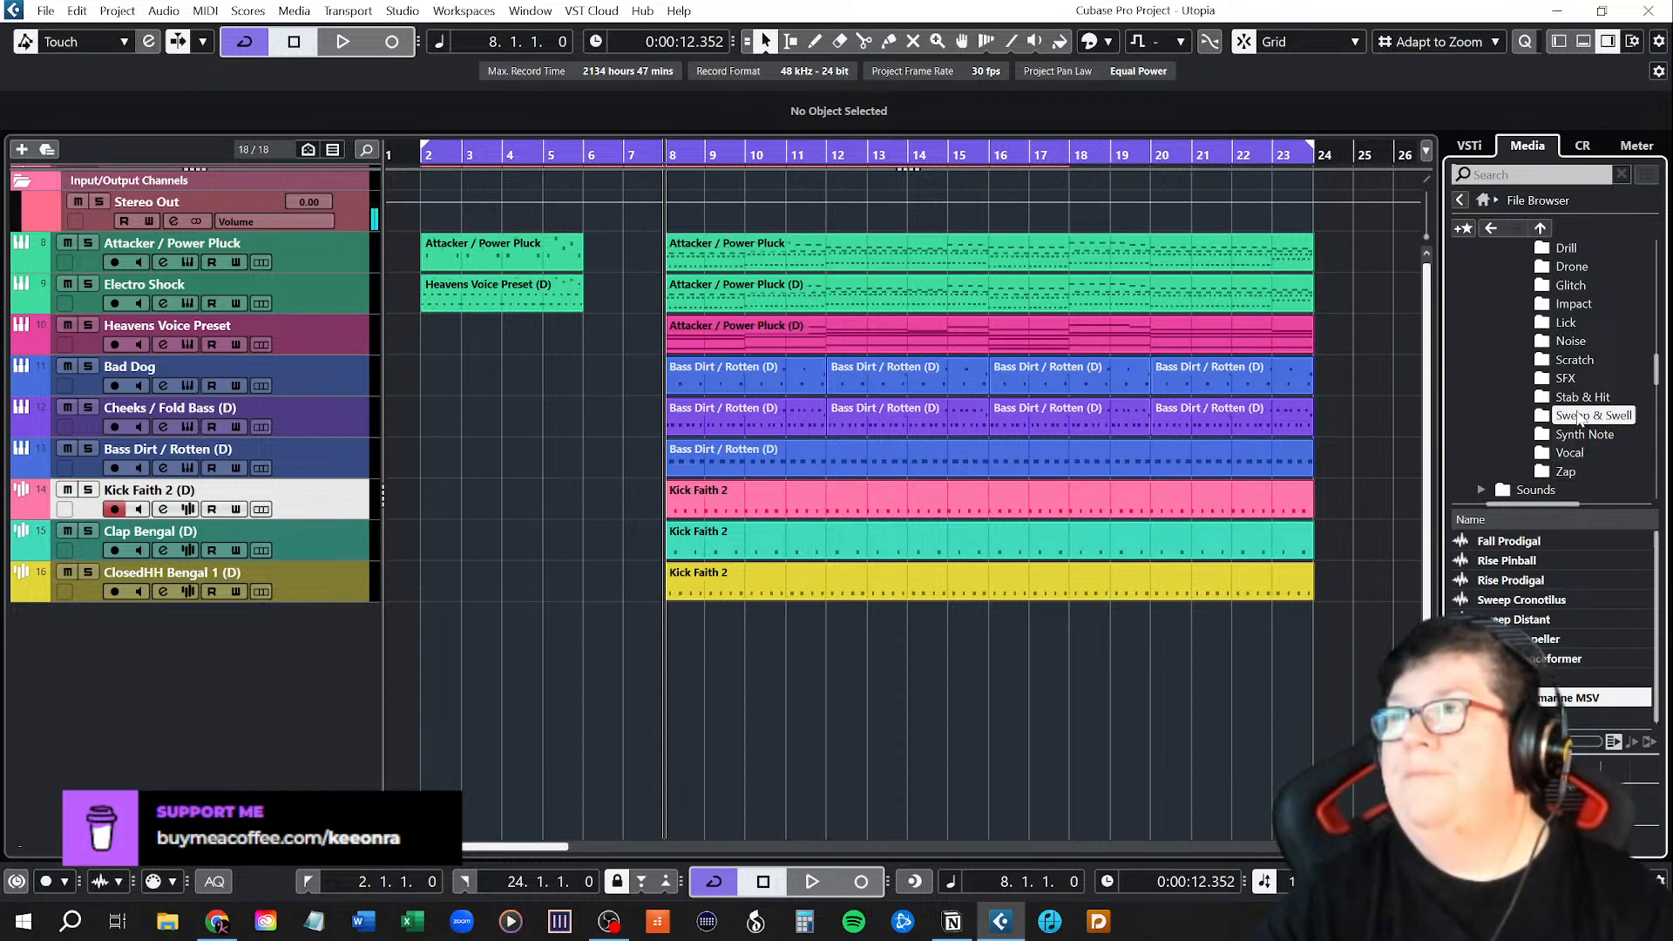
Look through the list of samples in the SFX folder.
left_click(1560, 378)
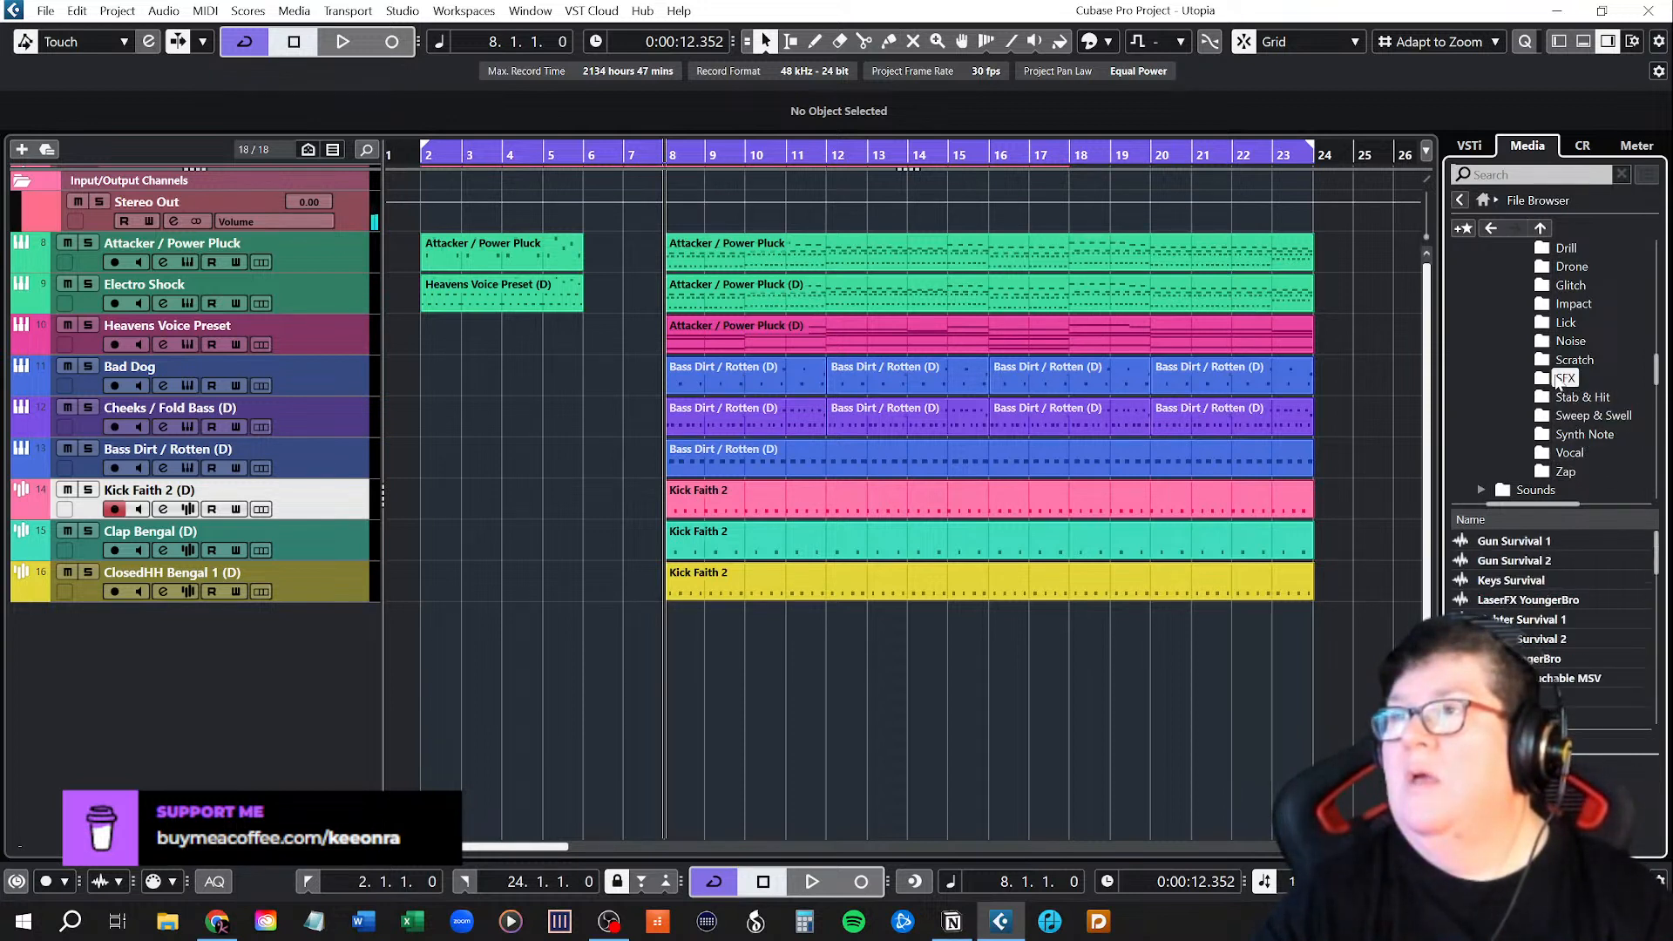
scroll(1538, 615, "down", 5)
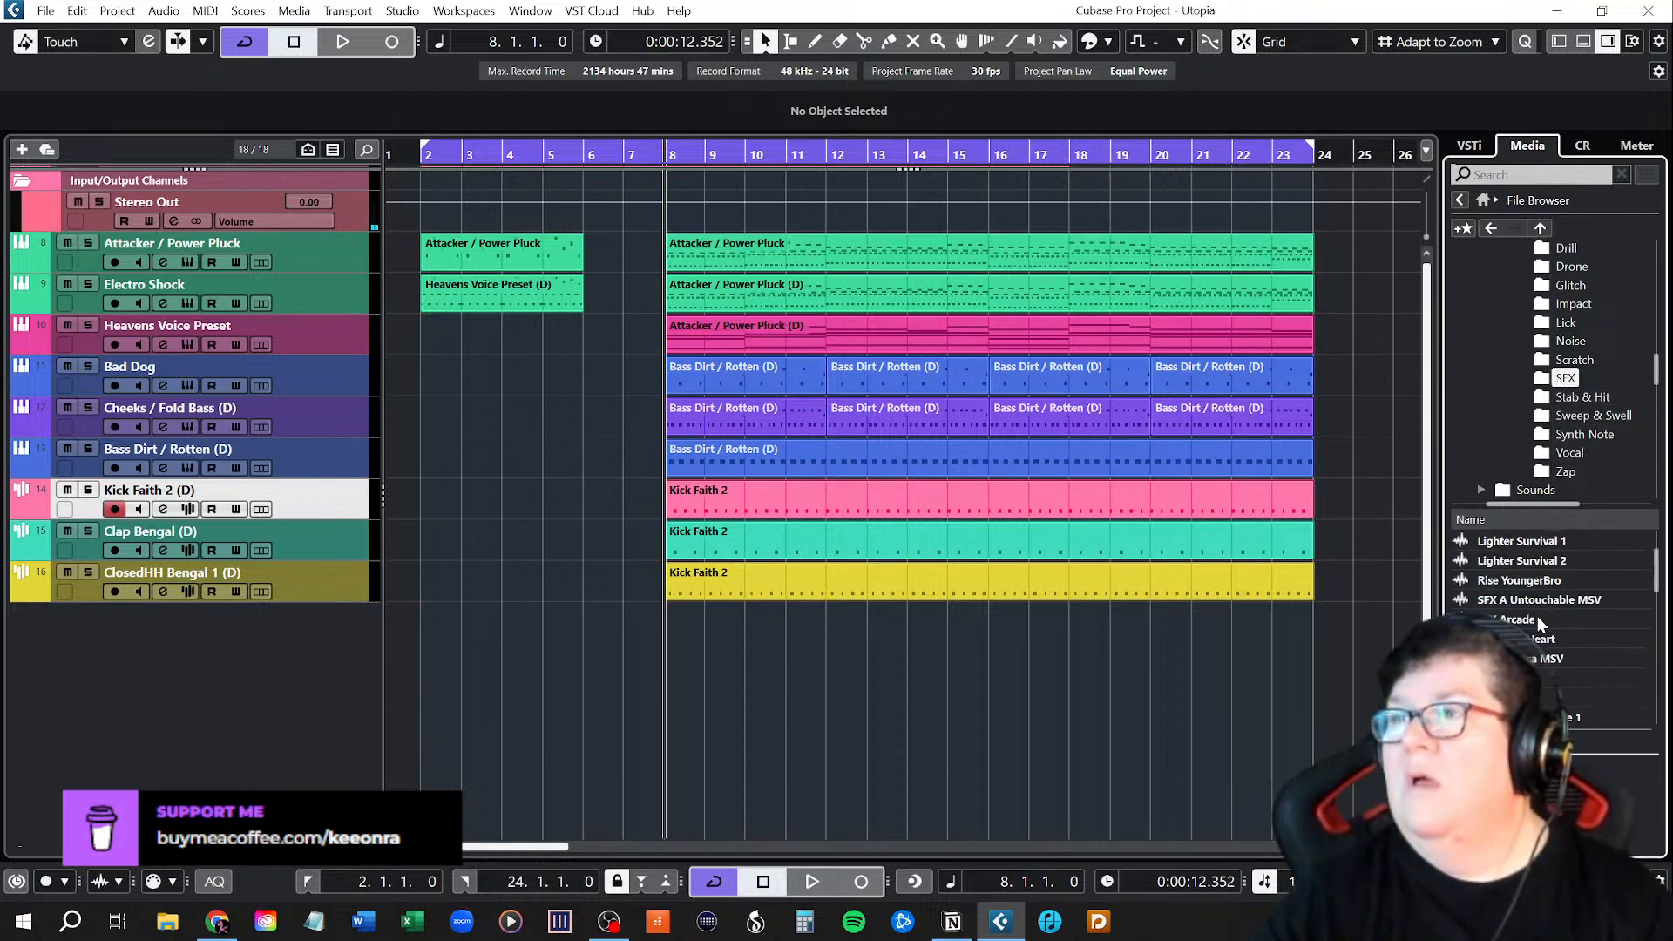
scroll(1538, 615, "down", 6)
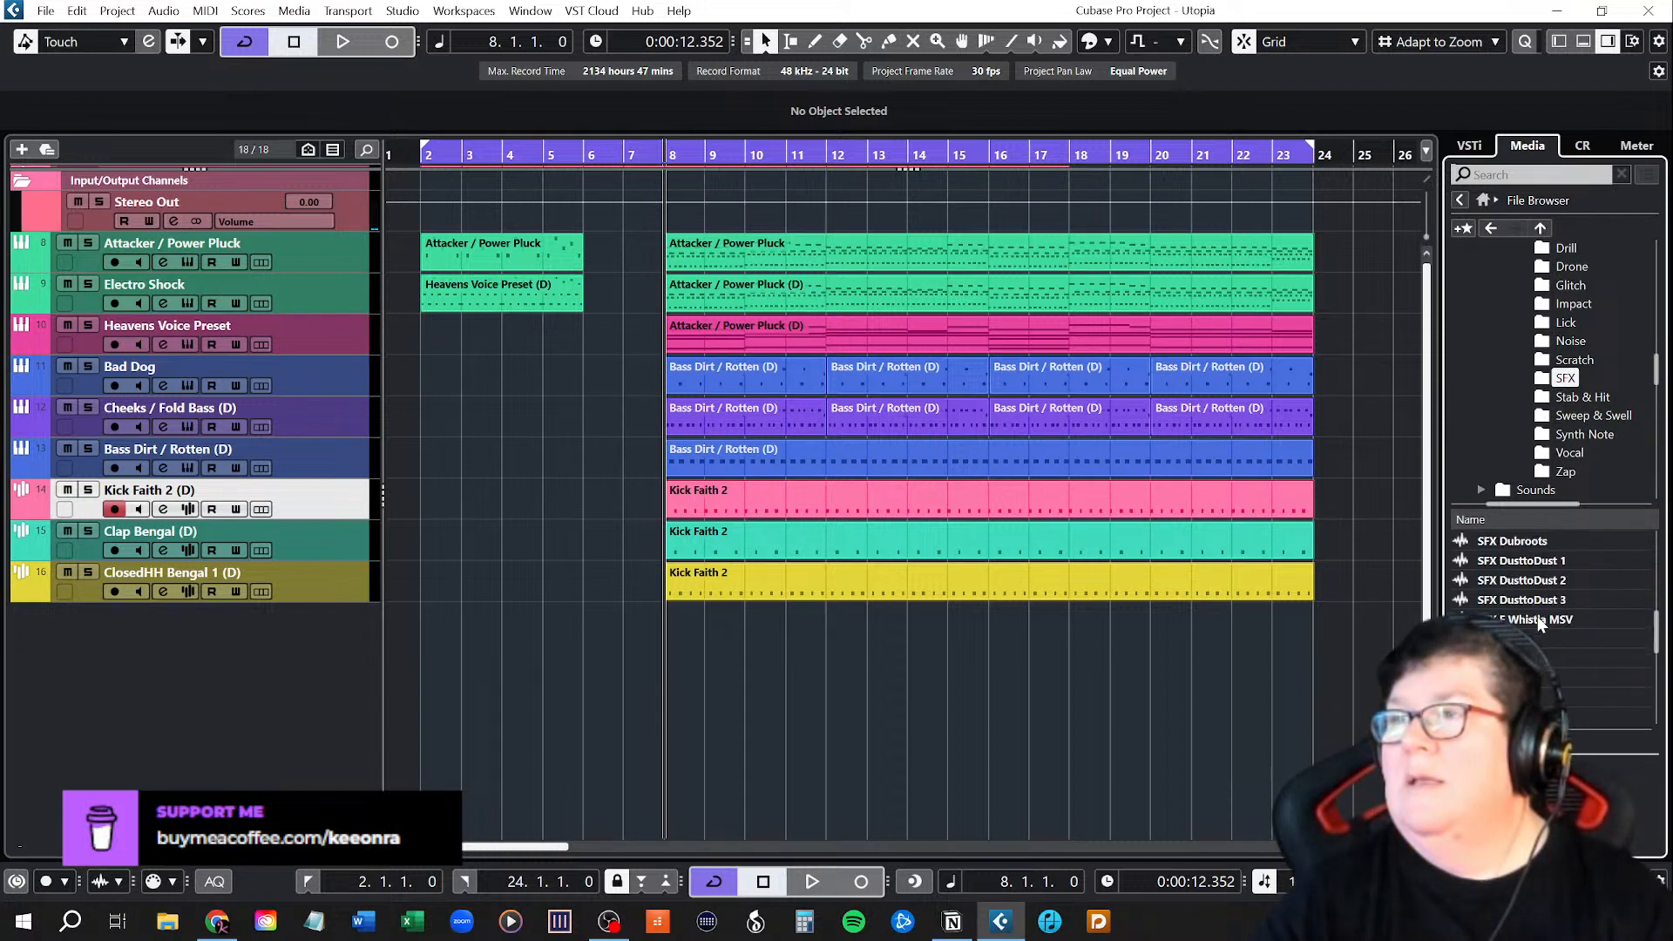
scroll(1538, 615, "down", 5)
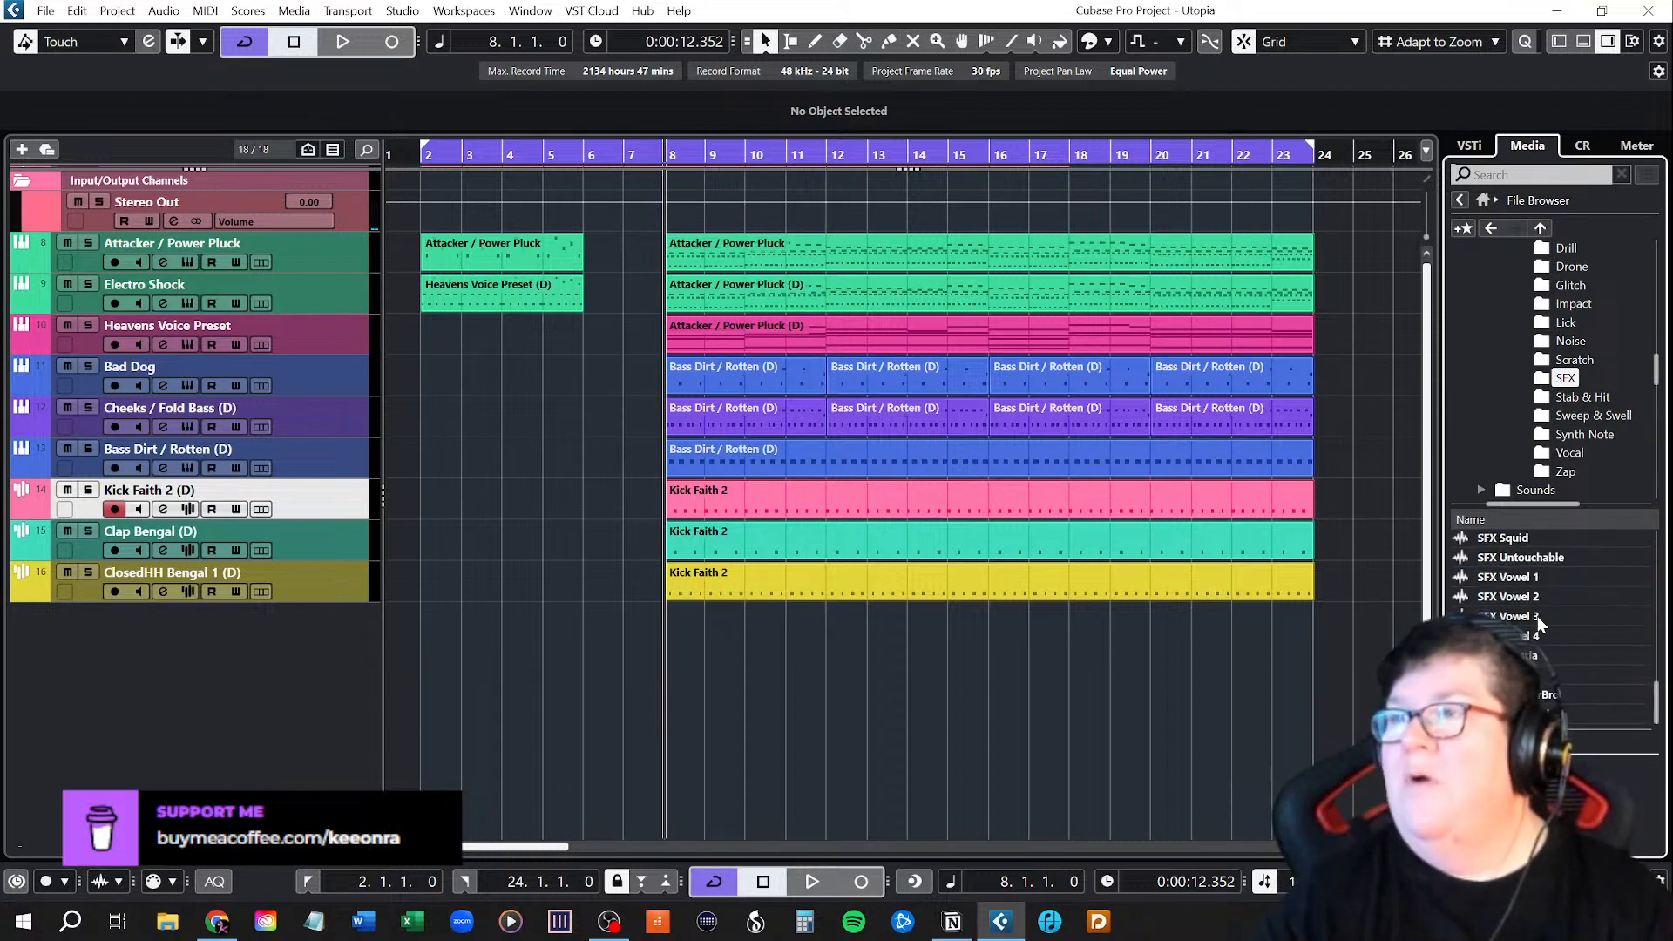
Collapse the One Shots folder and open the Cymbal folder within Drop Squad's Drums samples.
scroll(1581, 406, "up", 4)
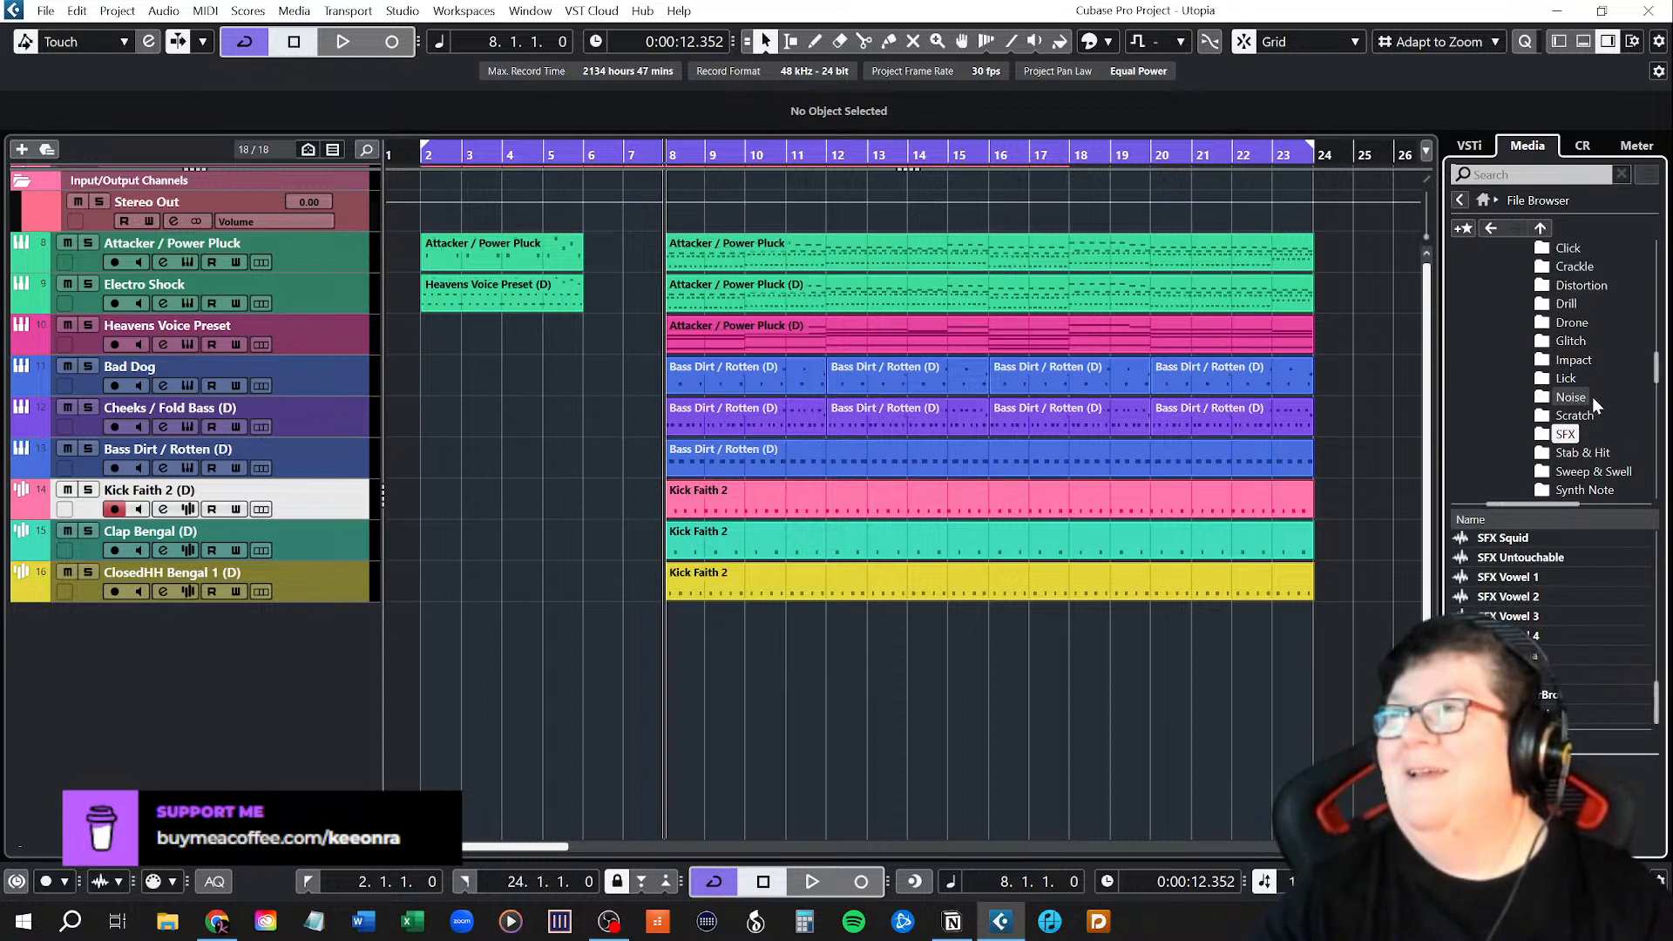
scroll(1577, 405, "up", 1)
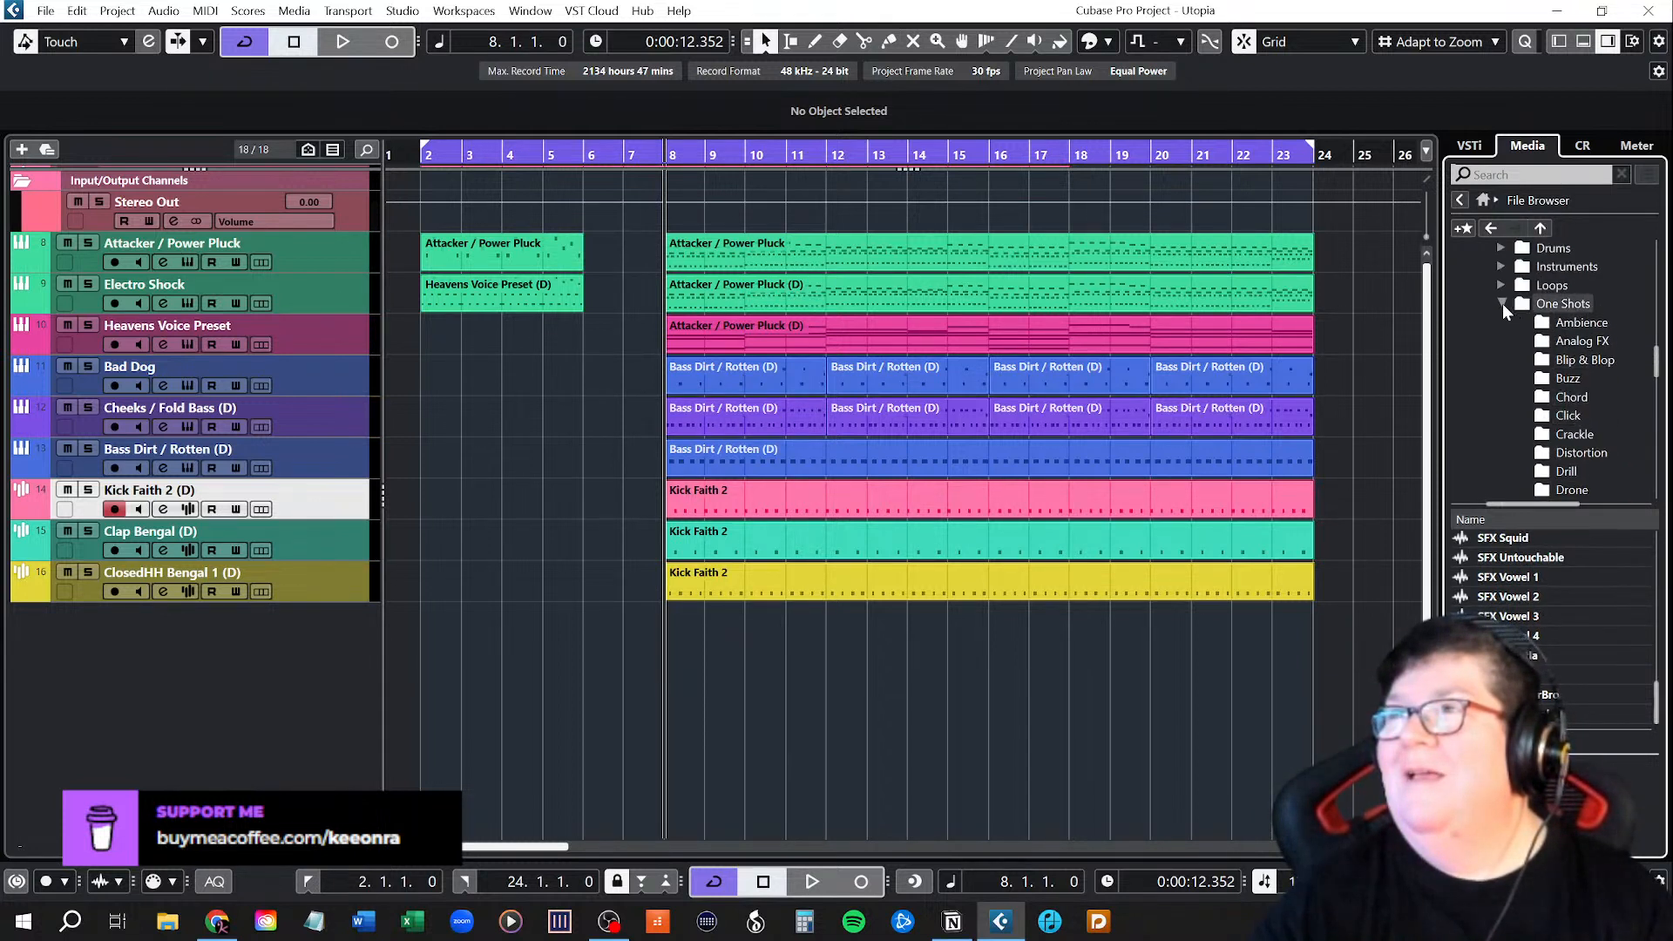
left_click(1502, 303)
scroll(1524, 343, "up", 1)
scroll(1523, 343, "up", 2)
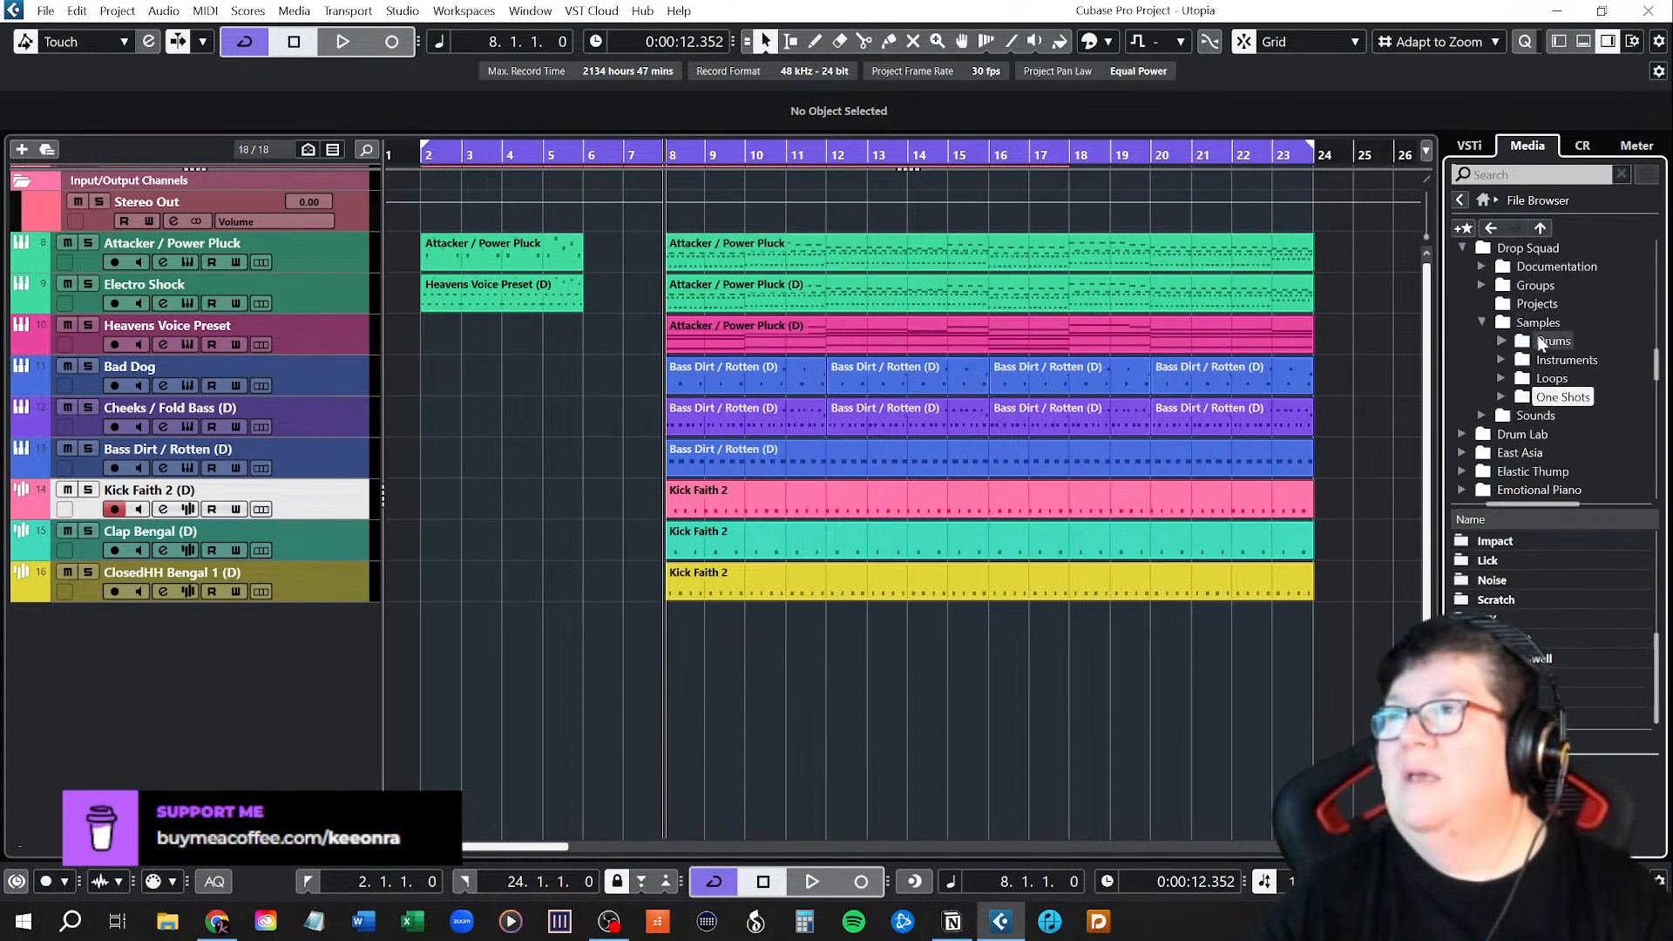
left_click(1504, 341)
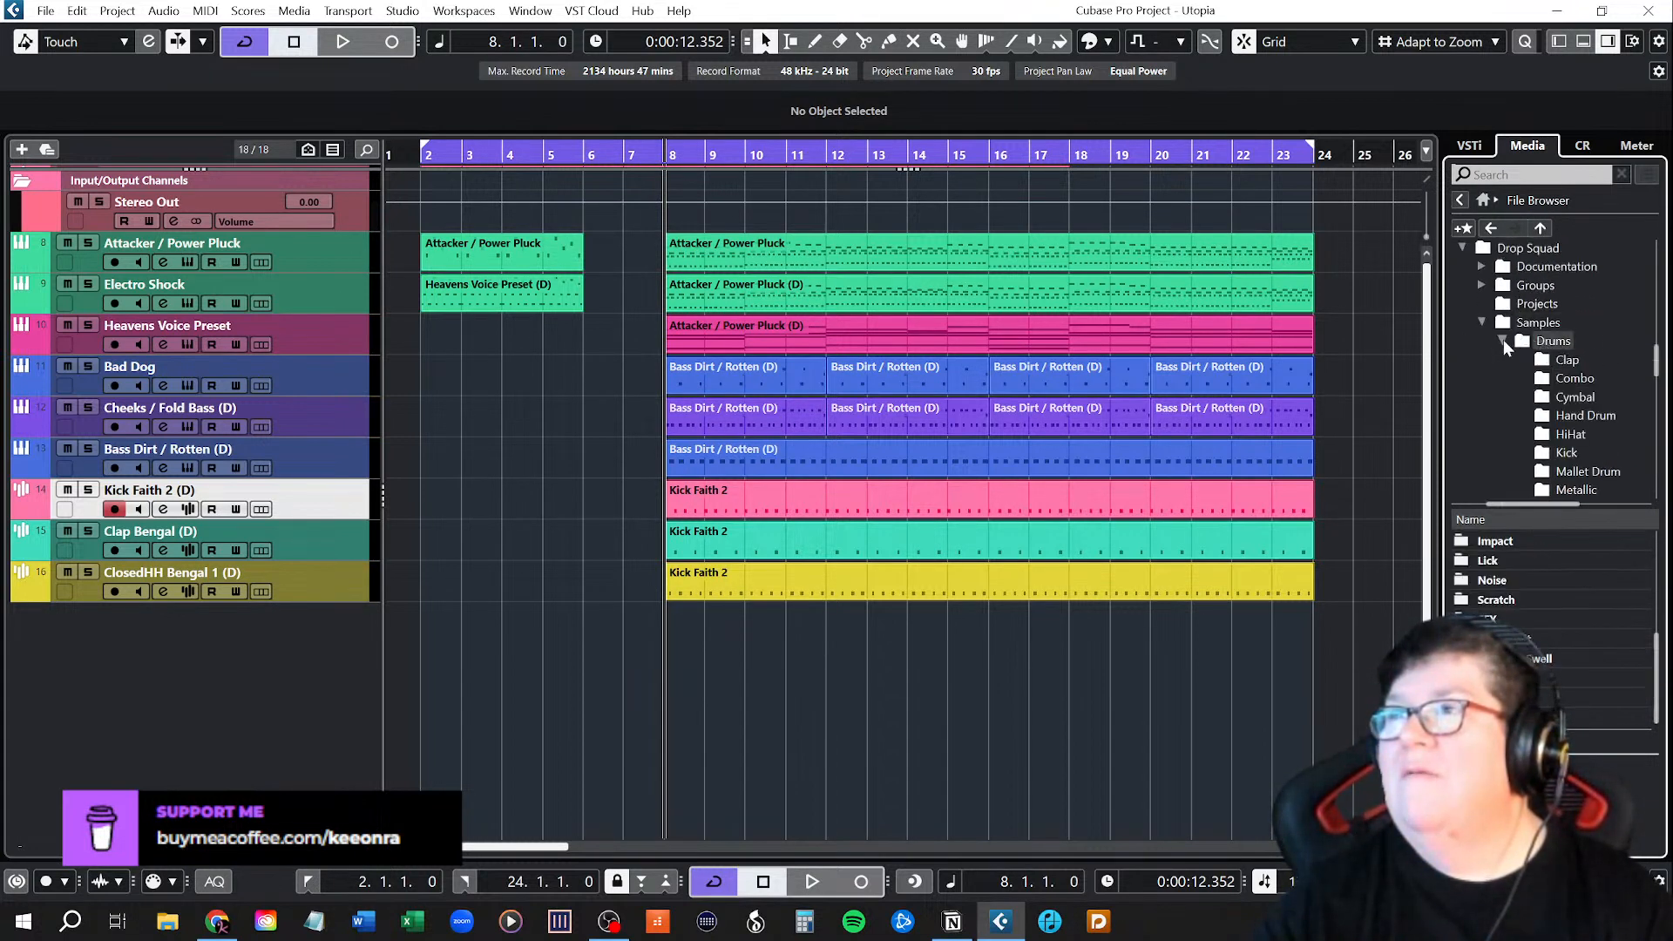
left_click(1593, 396)
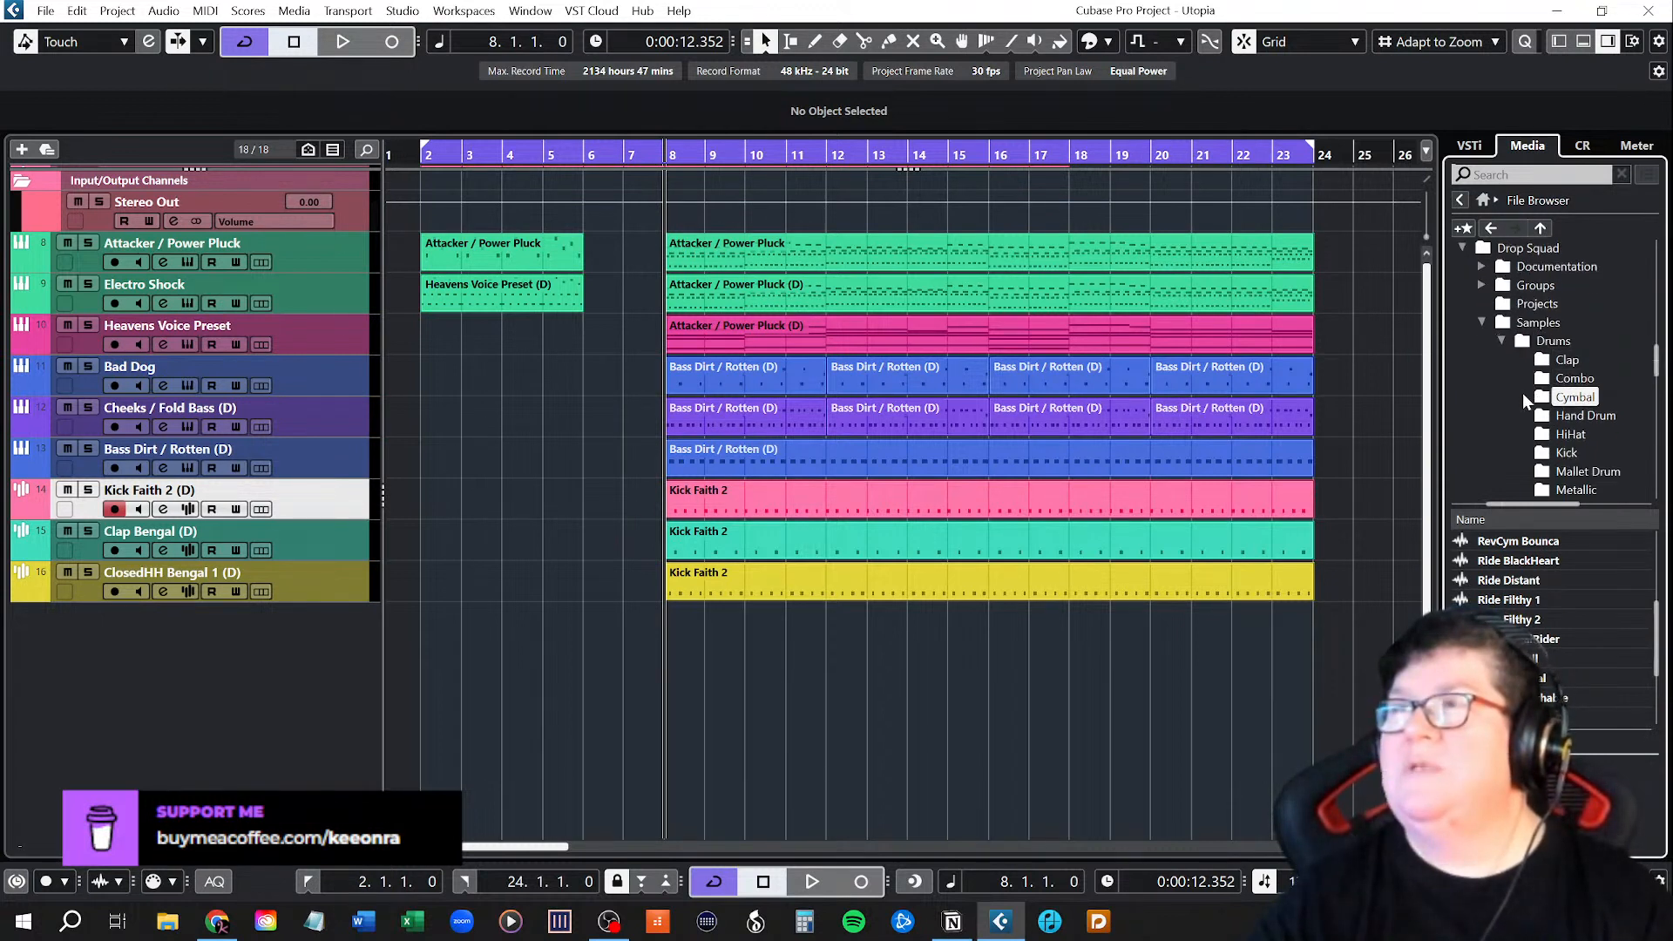
scroll(1524, 394, "up", 5)
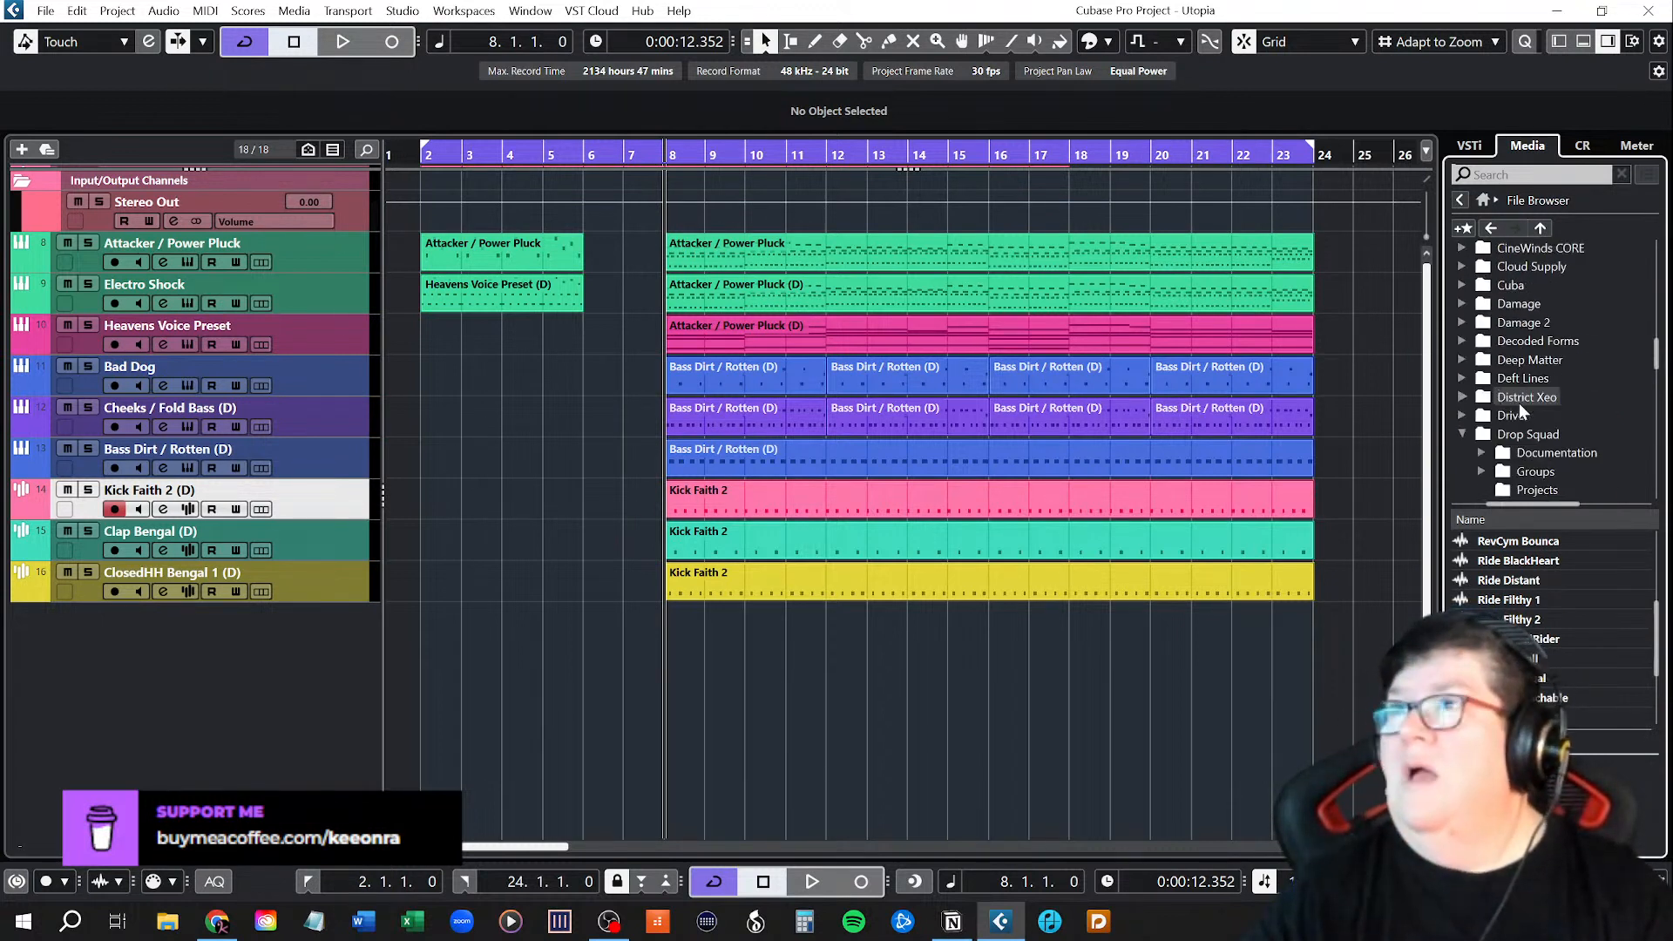
scroll(1519, 402, "down", 2)
scroll(1518, 403, "down", 2)
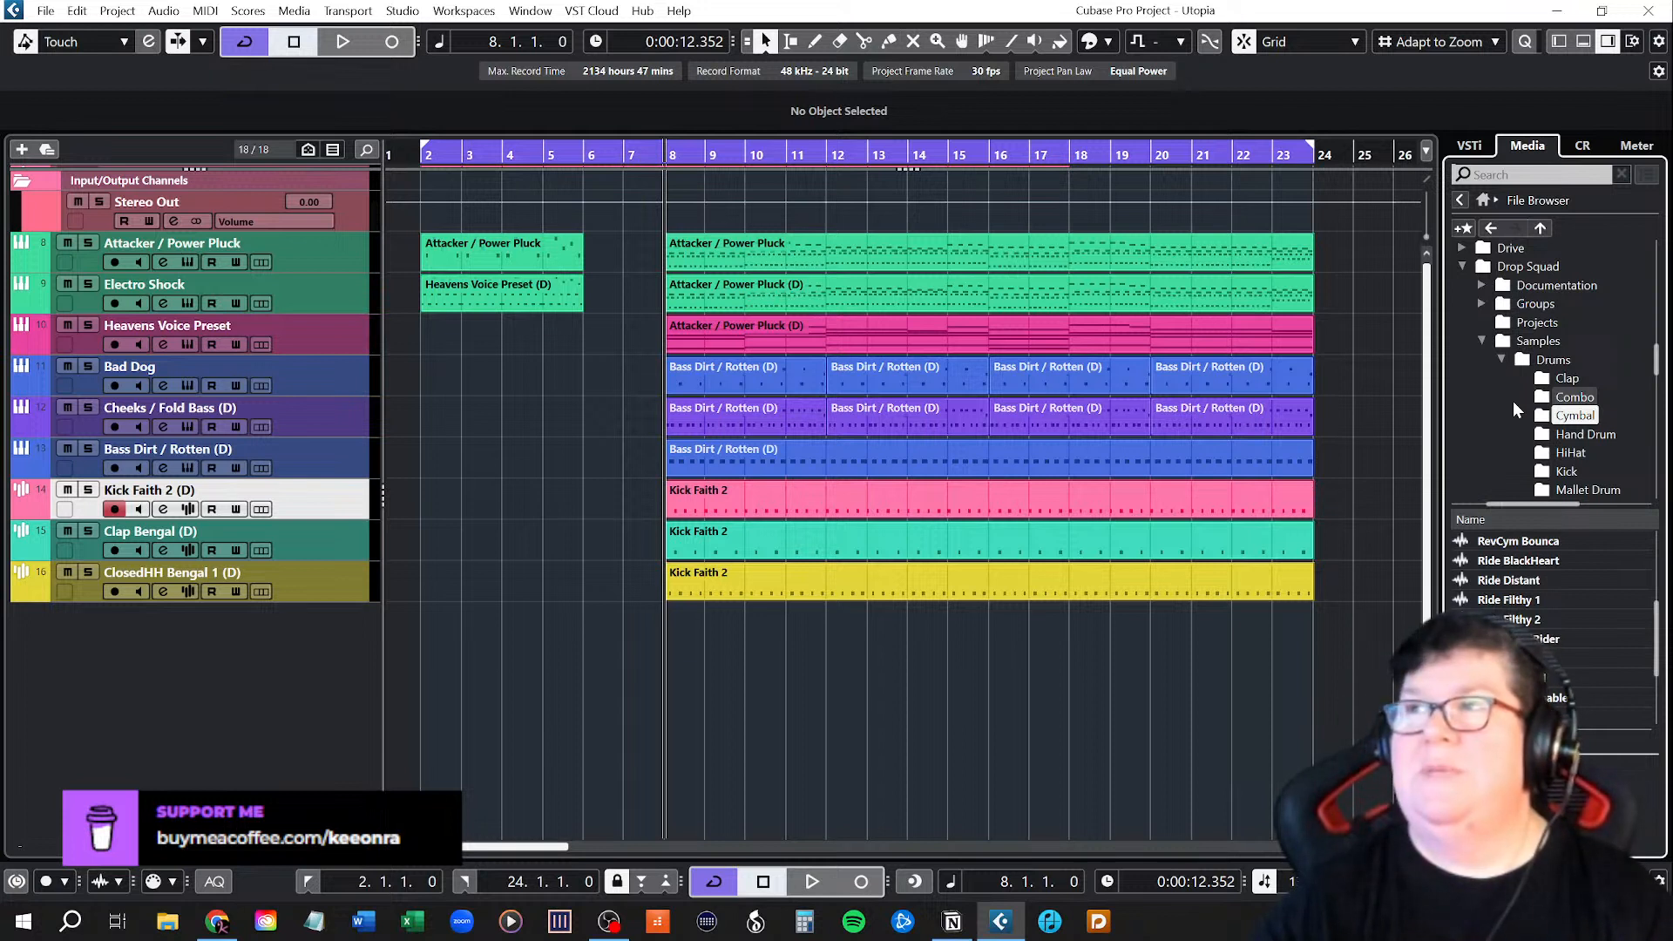
Audition the cymbal samples from RevCym Bounca through the ride sounds to Ride MetalRider.
left_click(1530, 542)
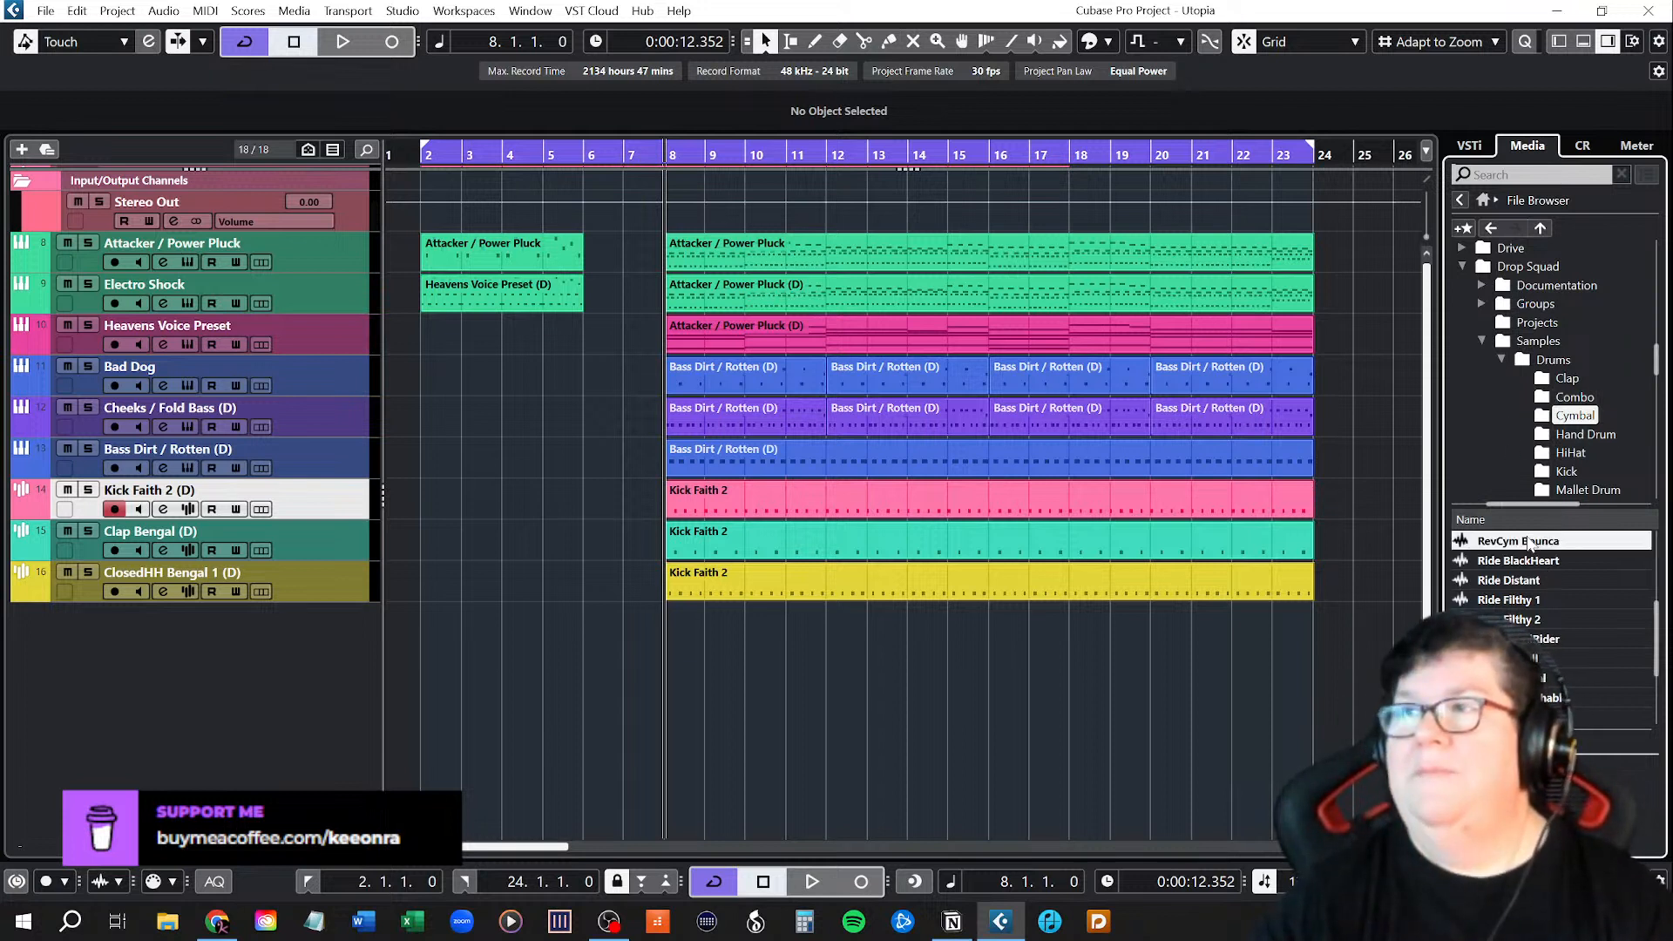
left_click(1530, 561)
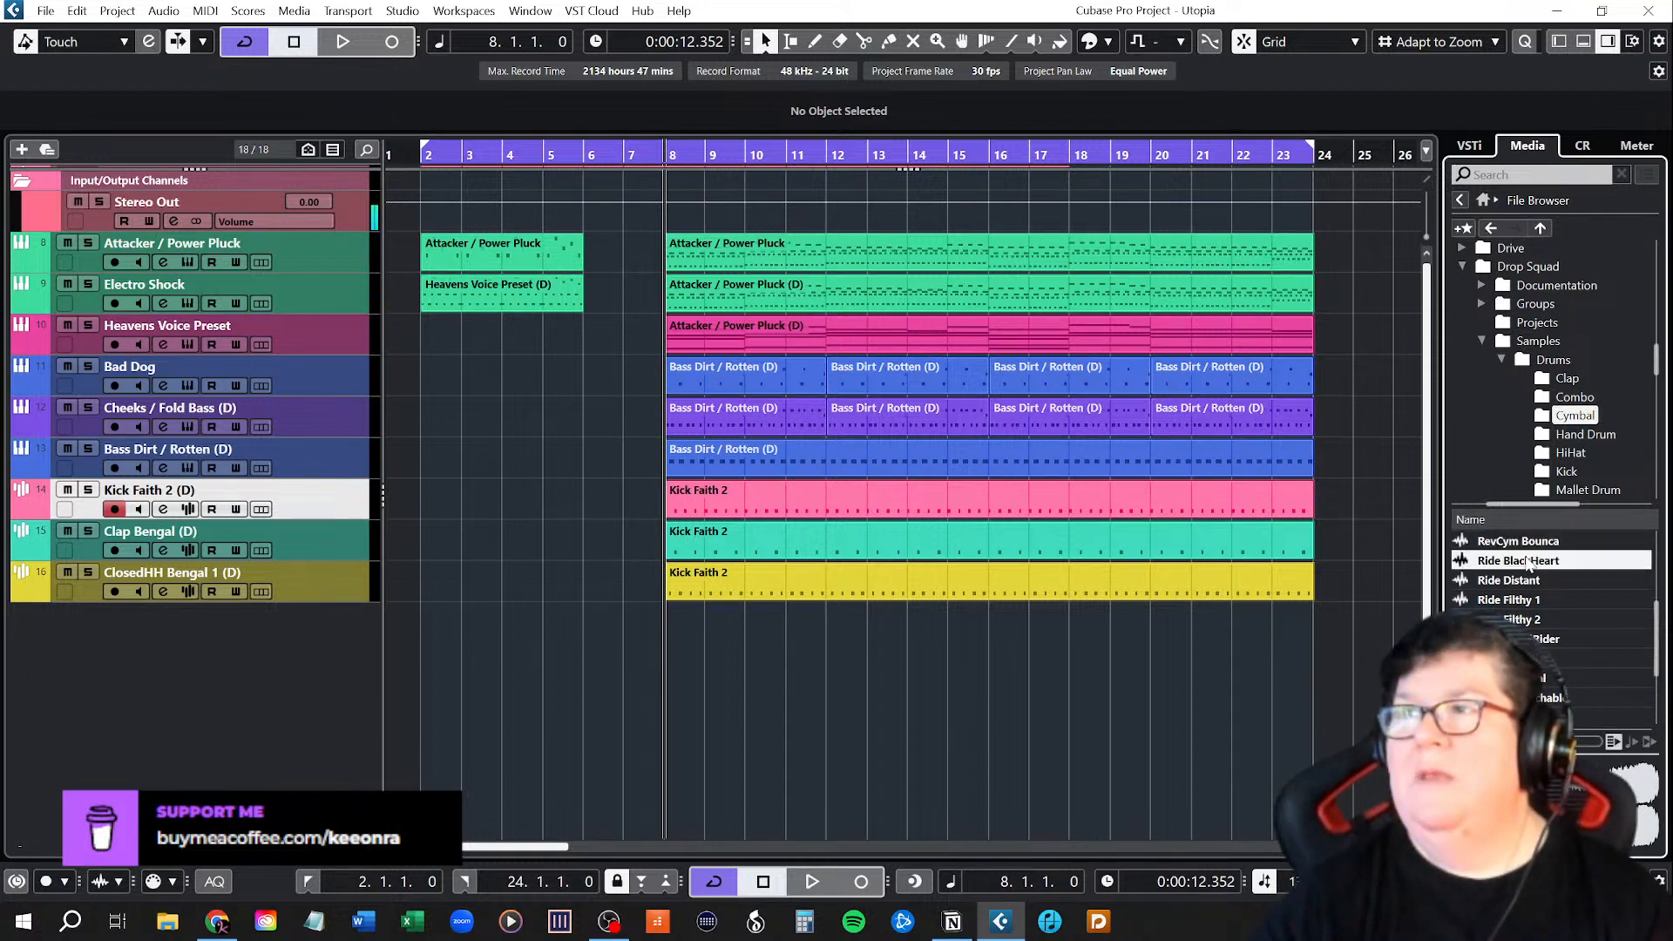
left_click(1525, 581)
left_click(1525, 601)
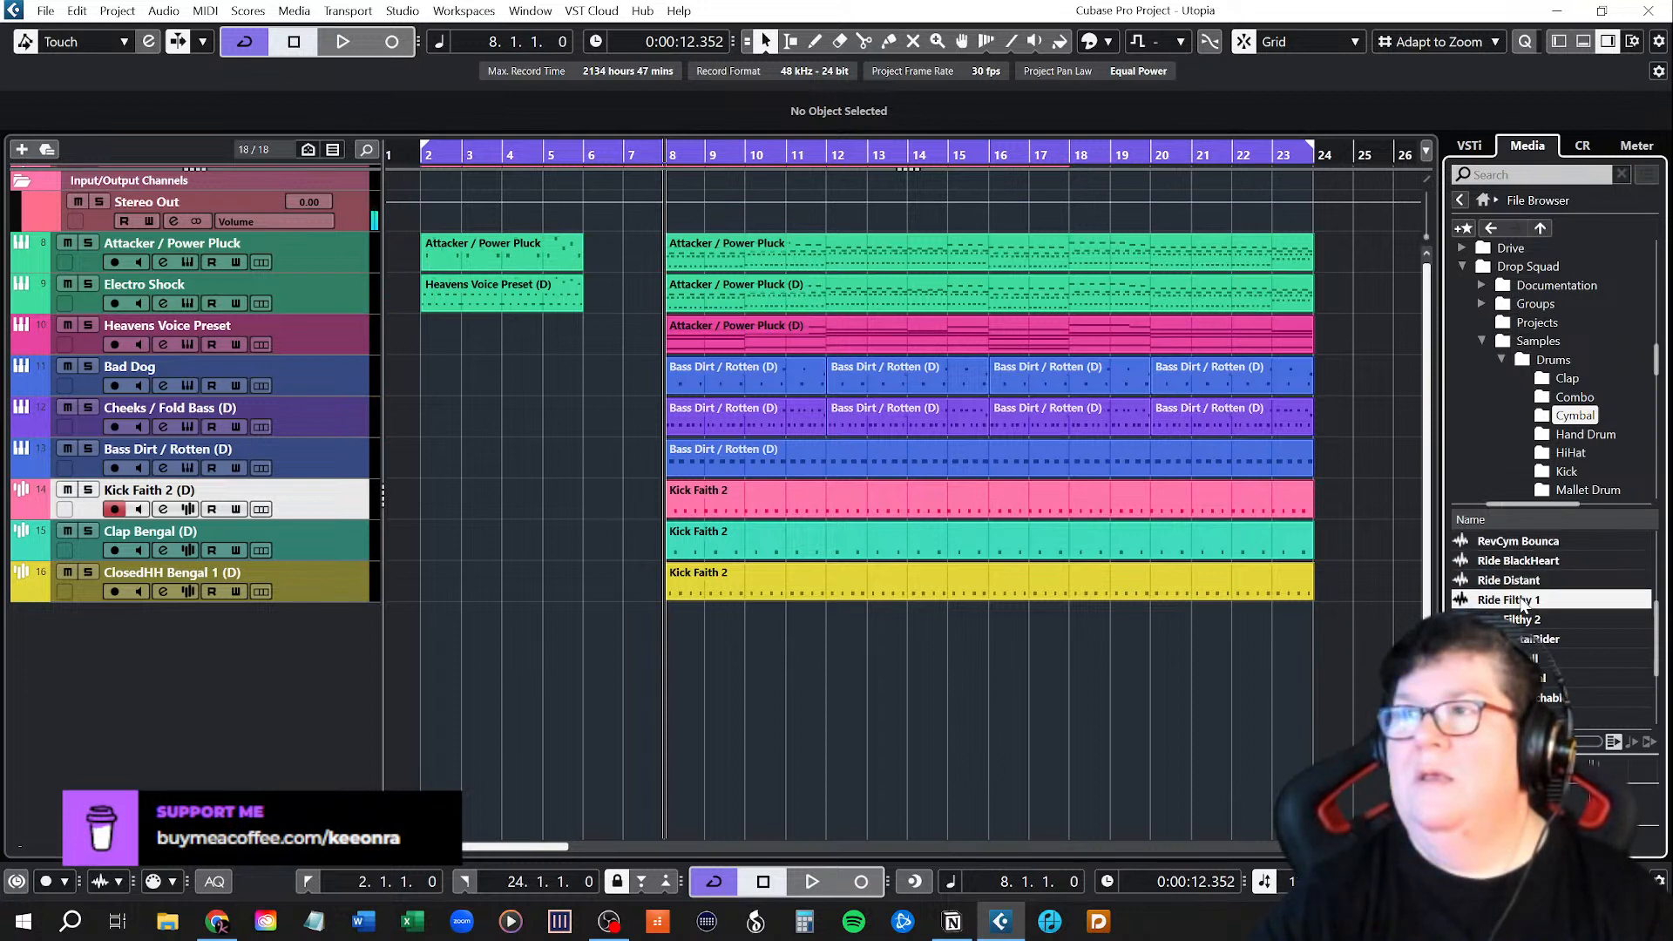
left_click(1525, 619)
left_click(1525, 640)
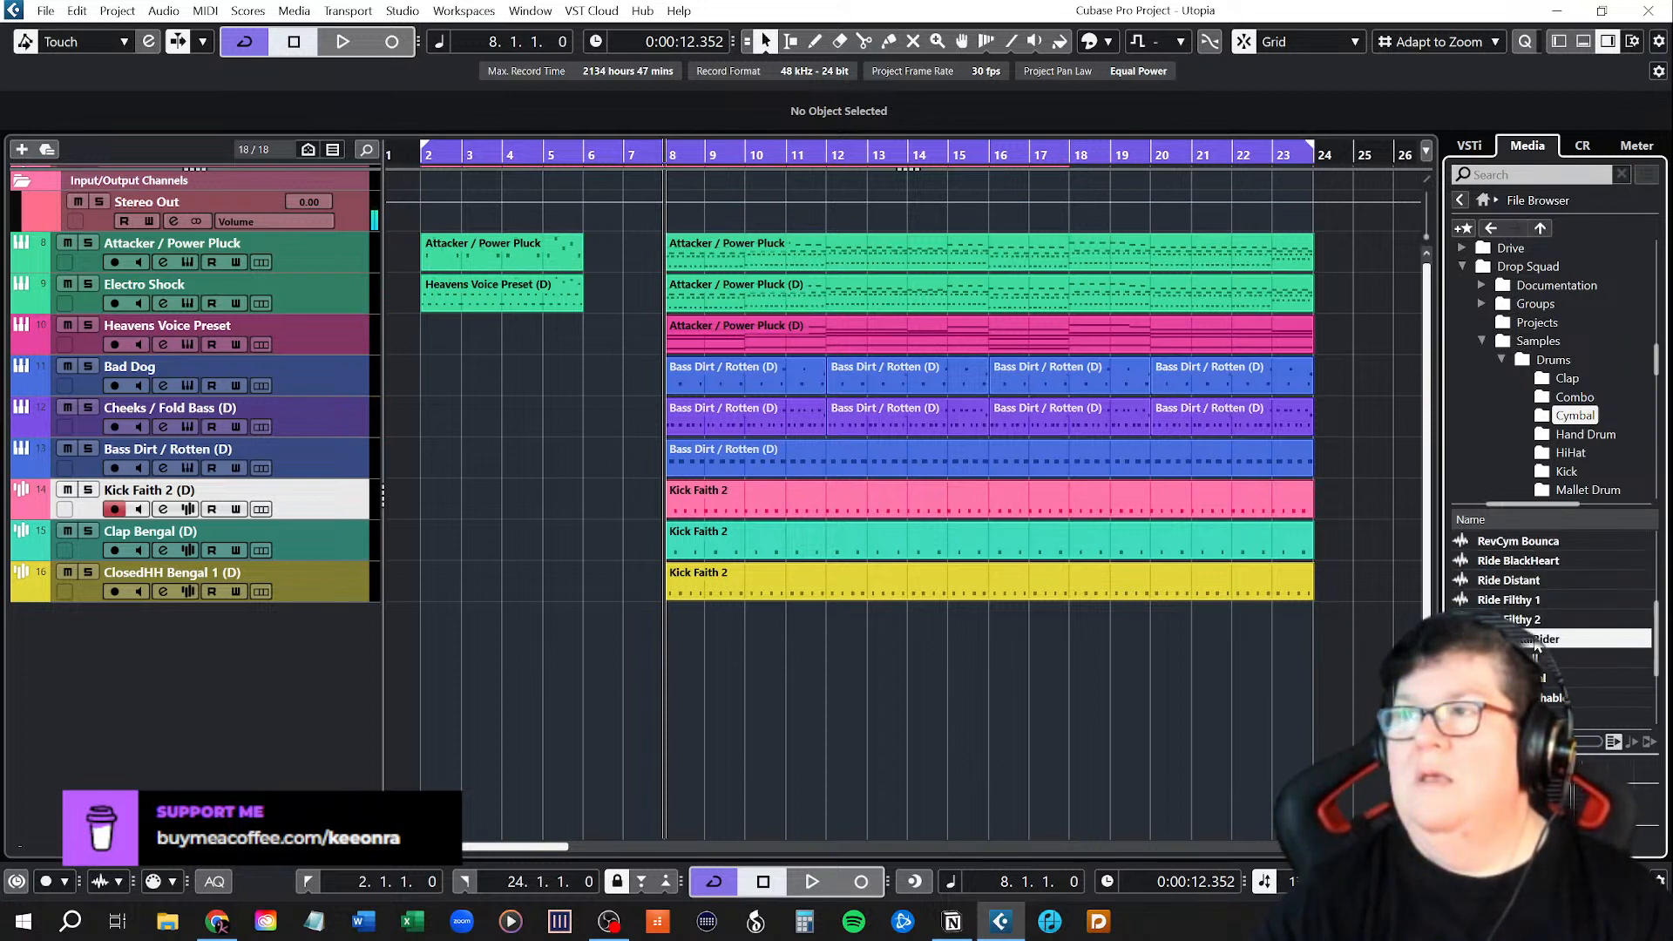
scroll(1538, 654, "down", 1)
left_click(1529, 581)
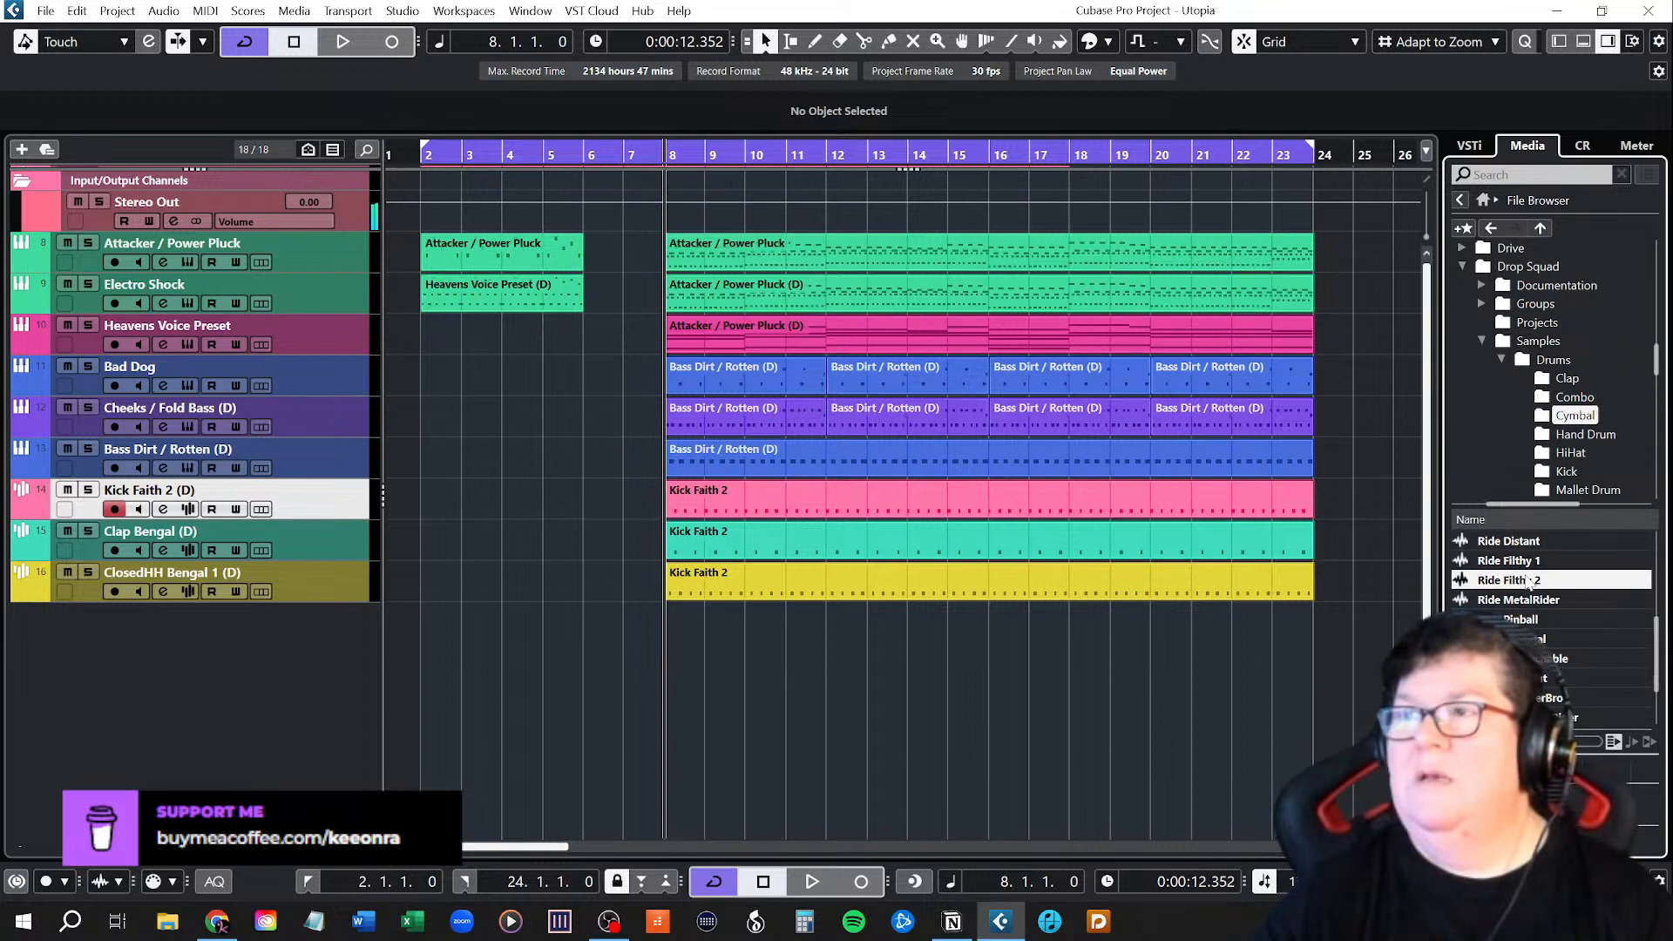
left_click(1529, 600)
scroll(1532, 658, "down", 2)
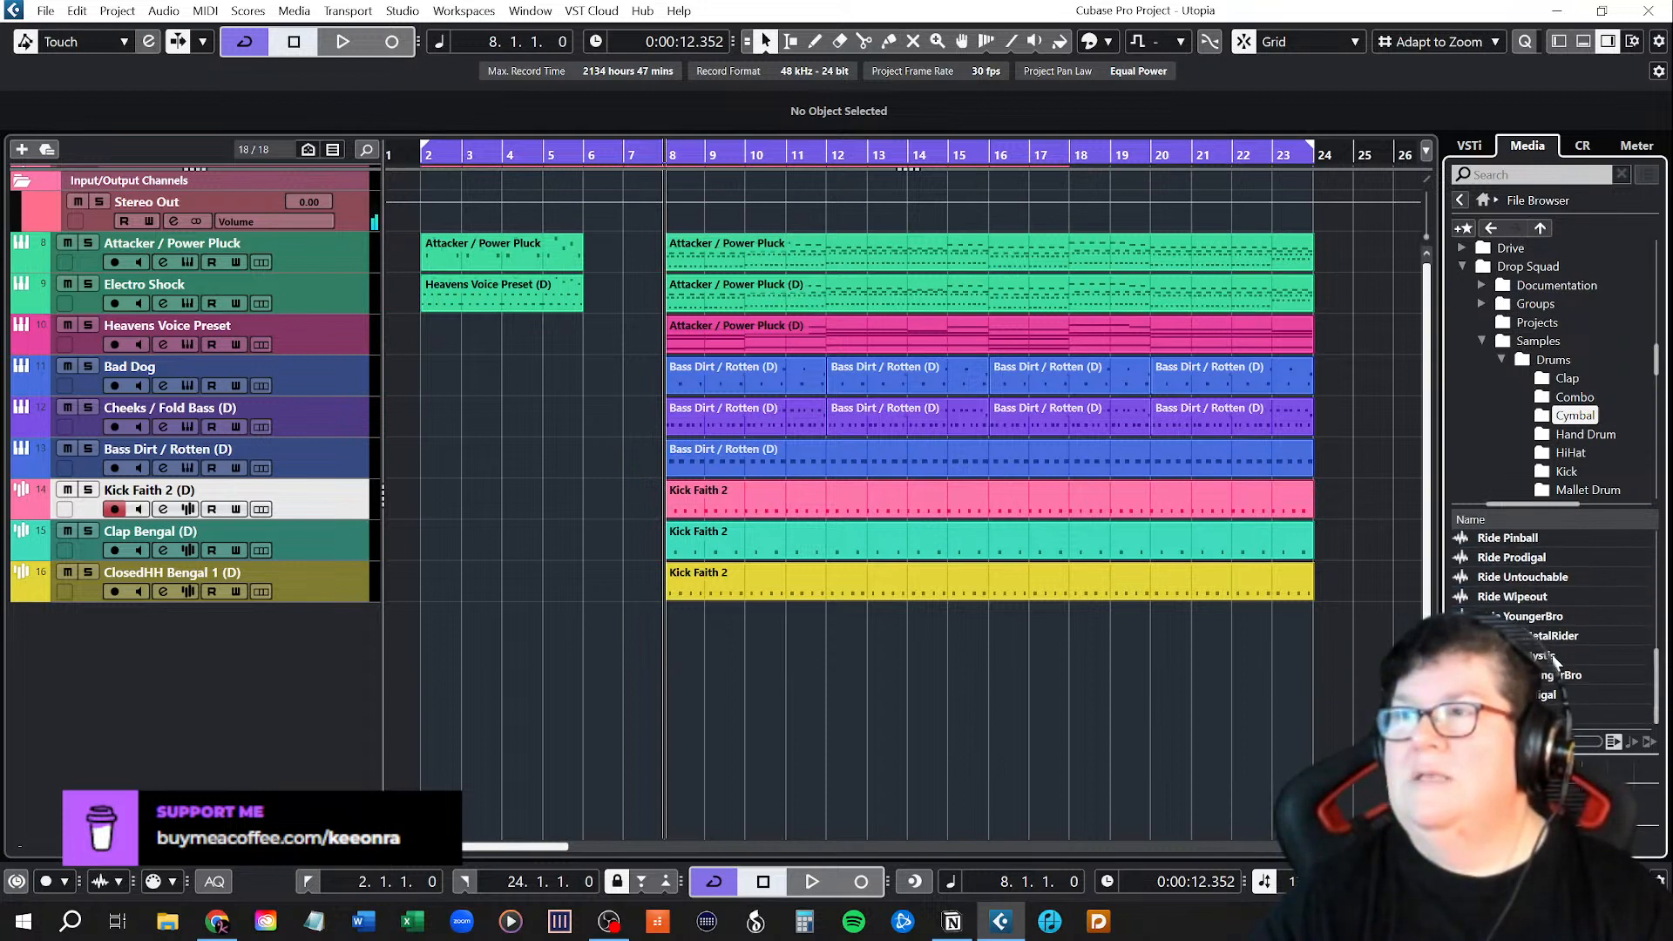
Audition the crash cymbal samples from Crash Arcade onward, including Crash DubLove, Crash Filthy, Crash MetalRider, Crash Propeller, Crash Slinger and Crash Cellophane.
scroll(1556, 662, "up", 5)
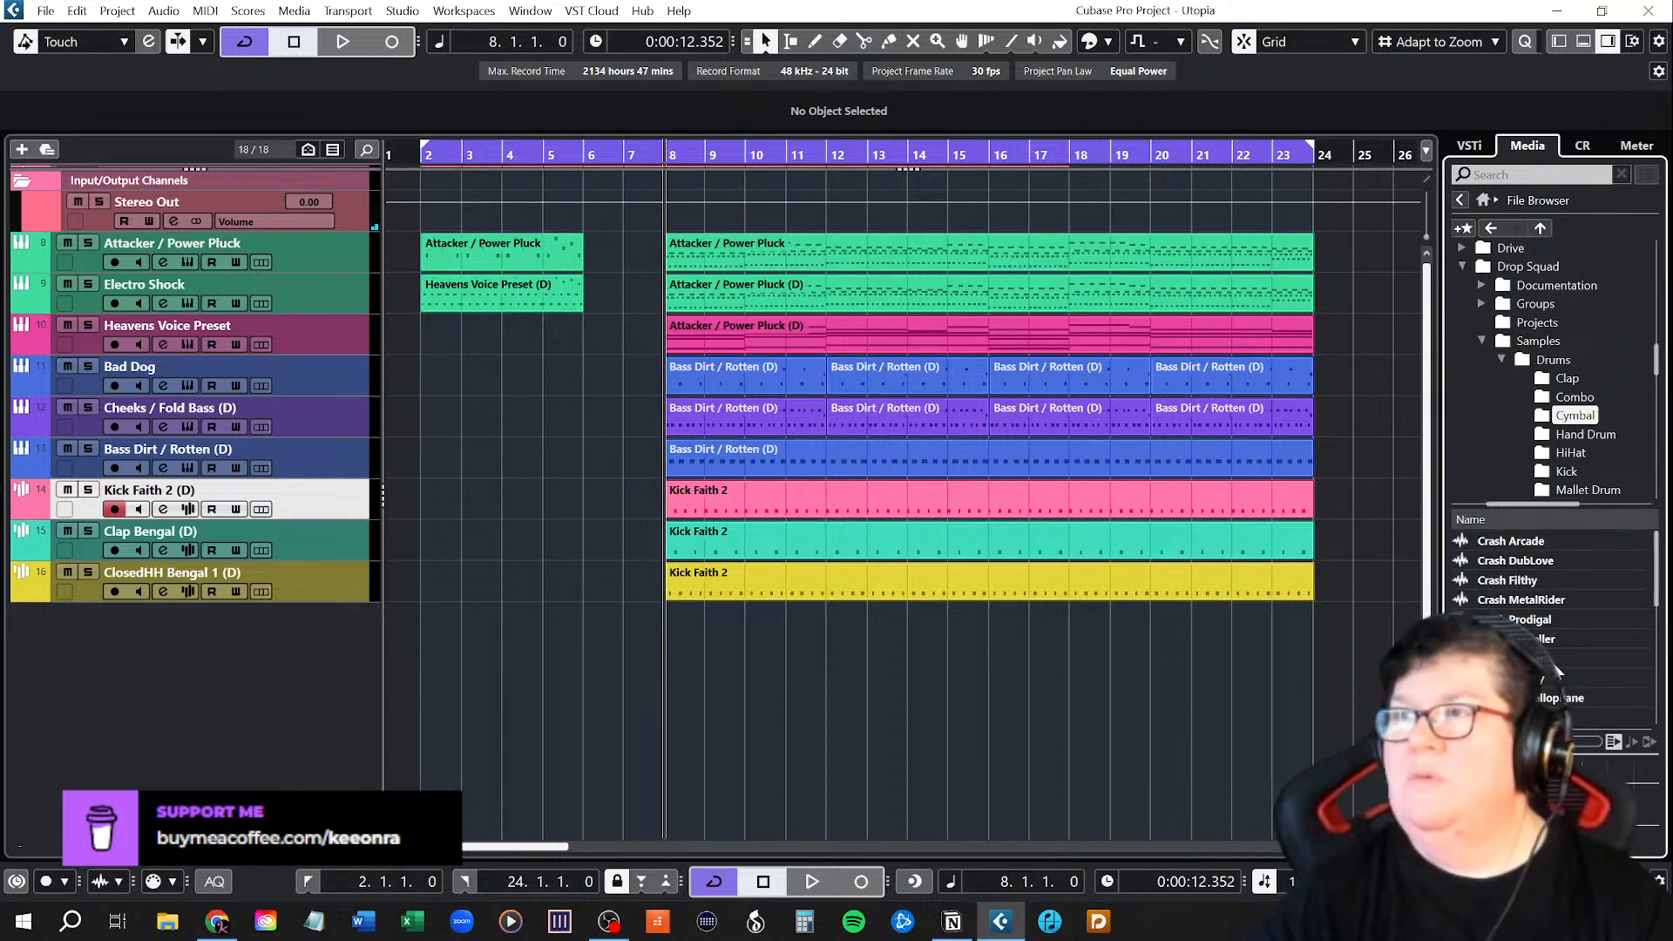
left_click(1525, 543)
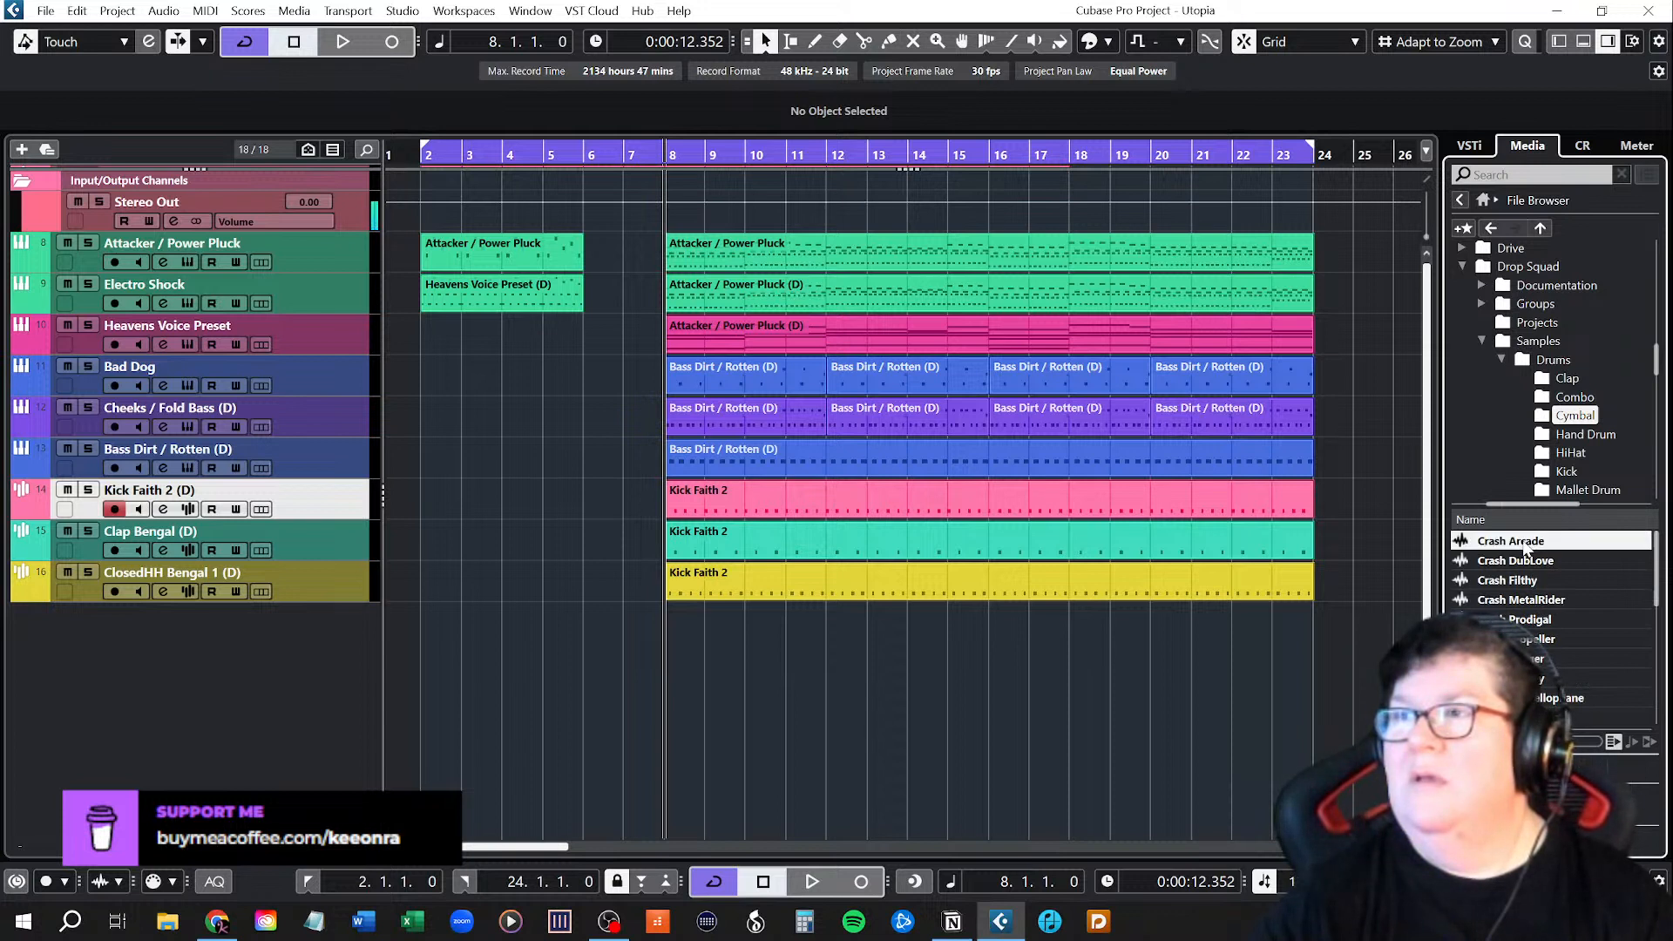
left_click(1528, 563)
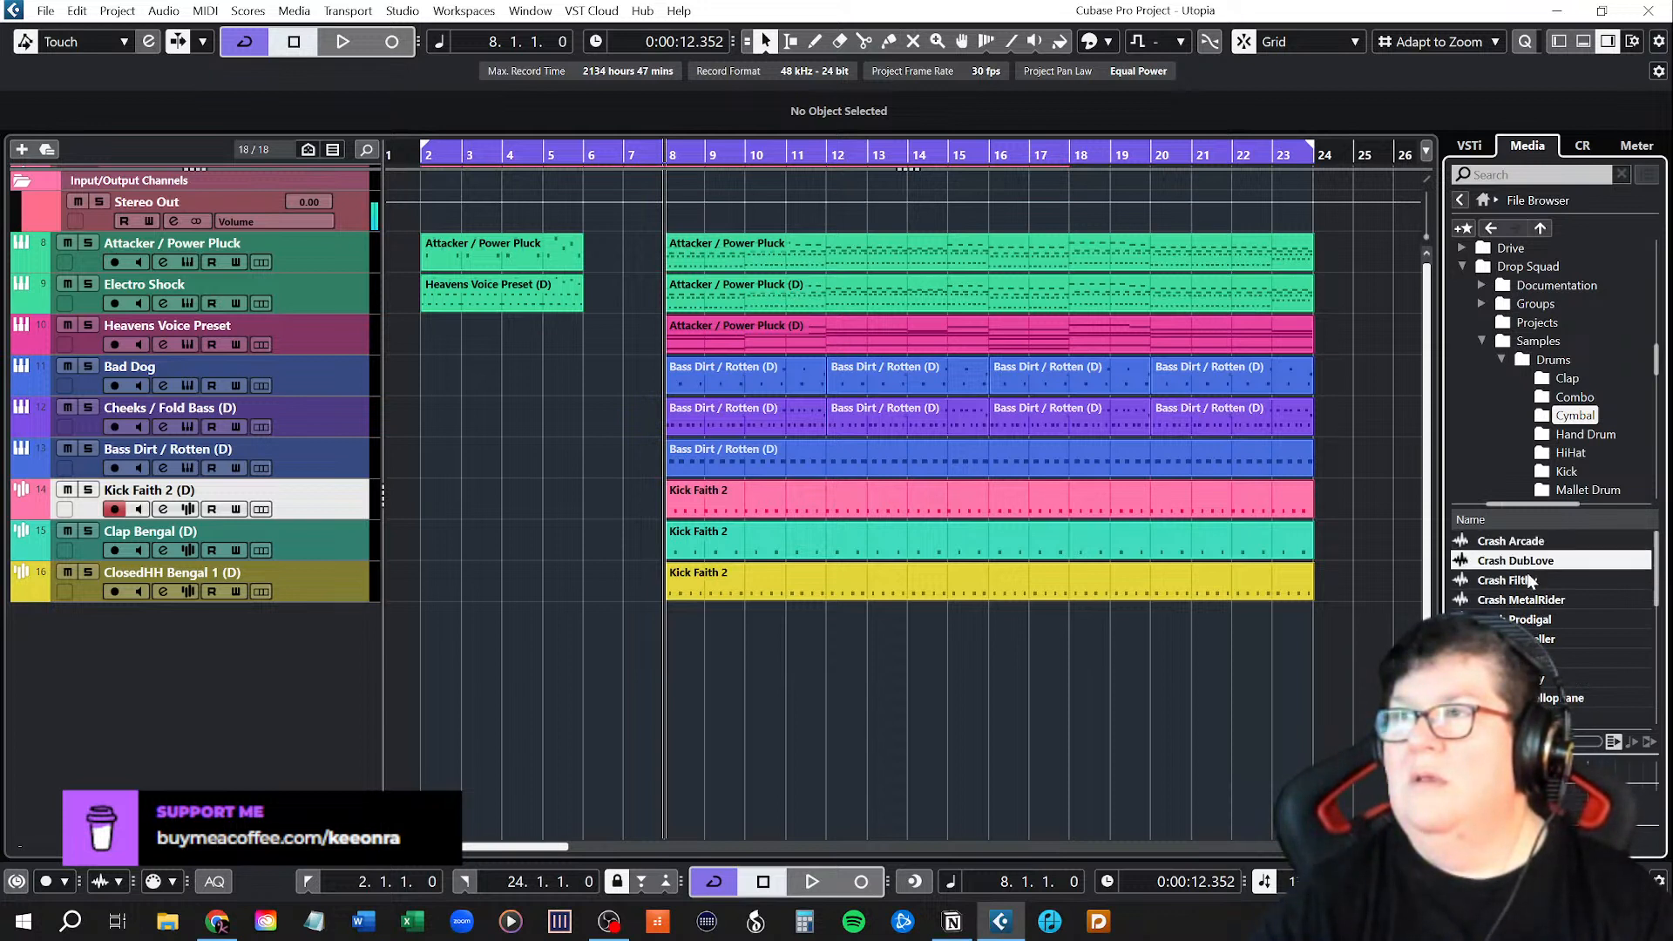
left_click(1529, 581)
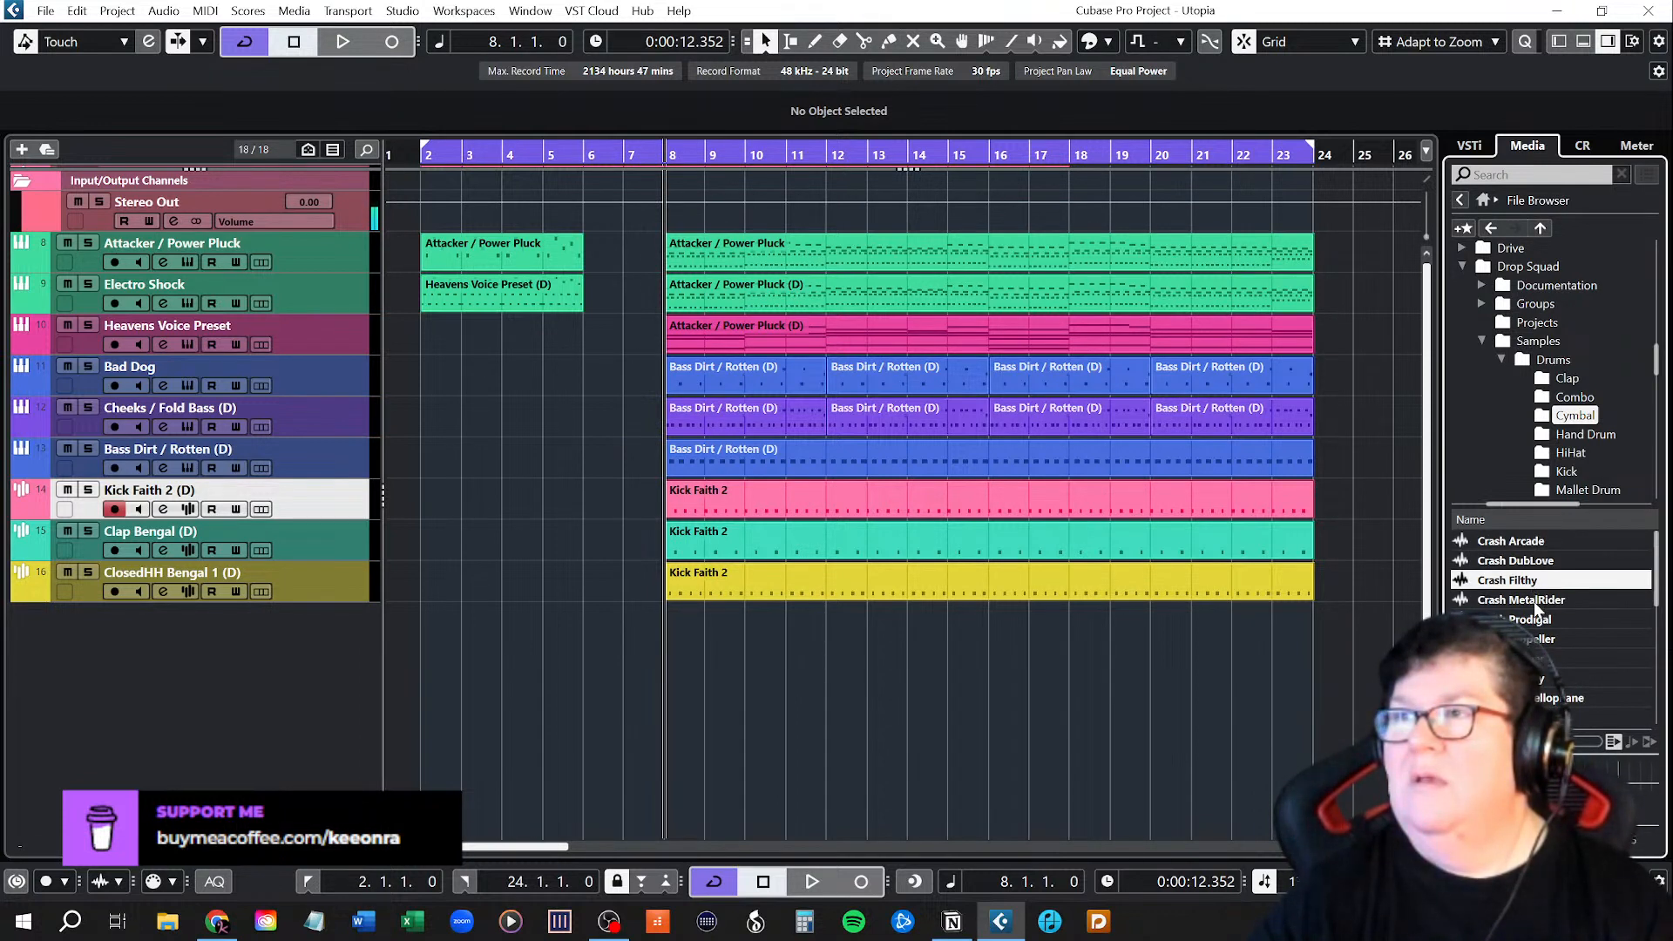
left_click(1534, 601)
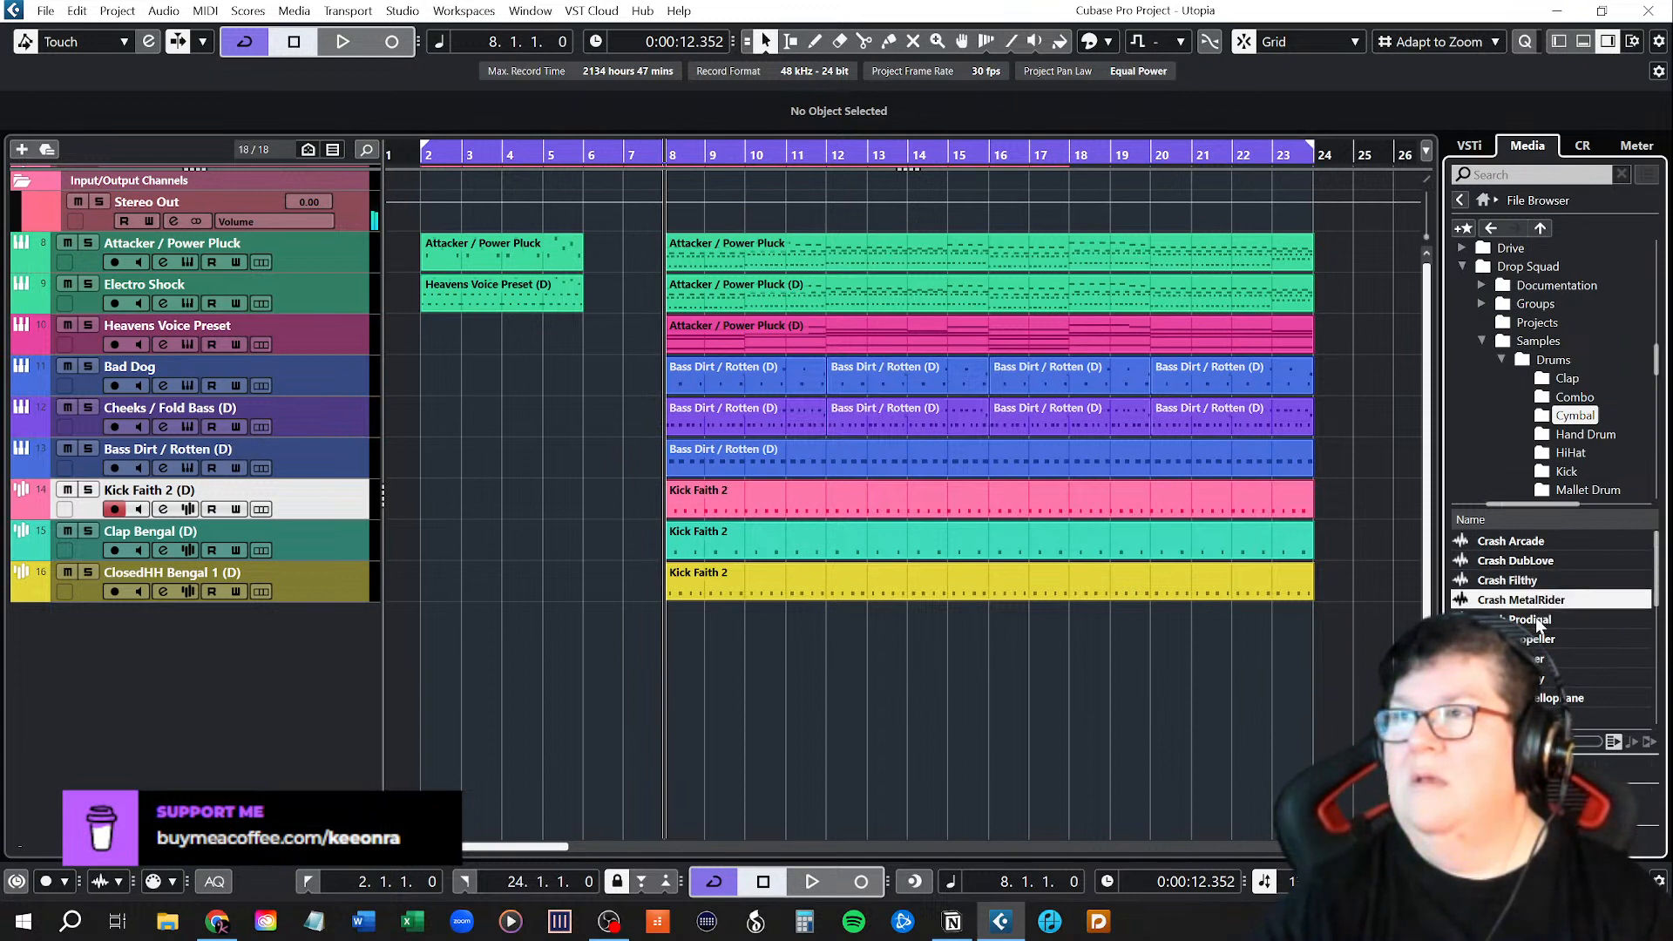
left_click(1536, 639)
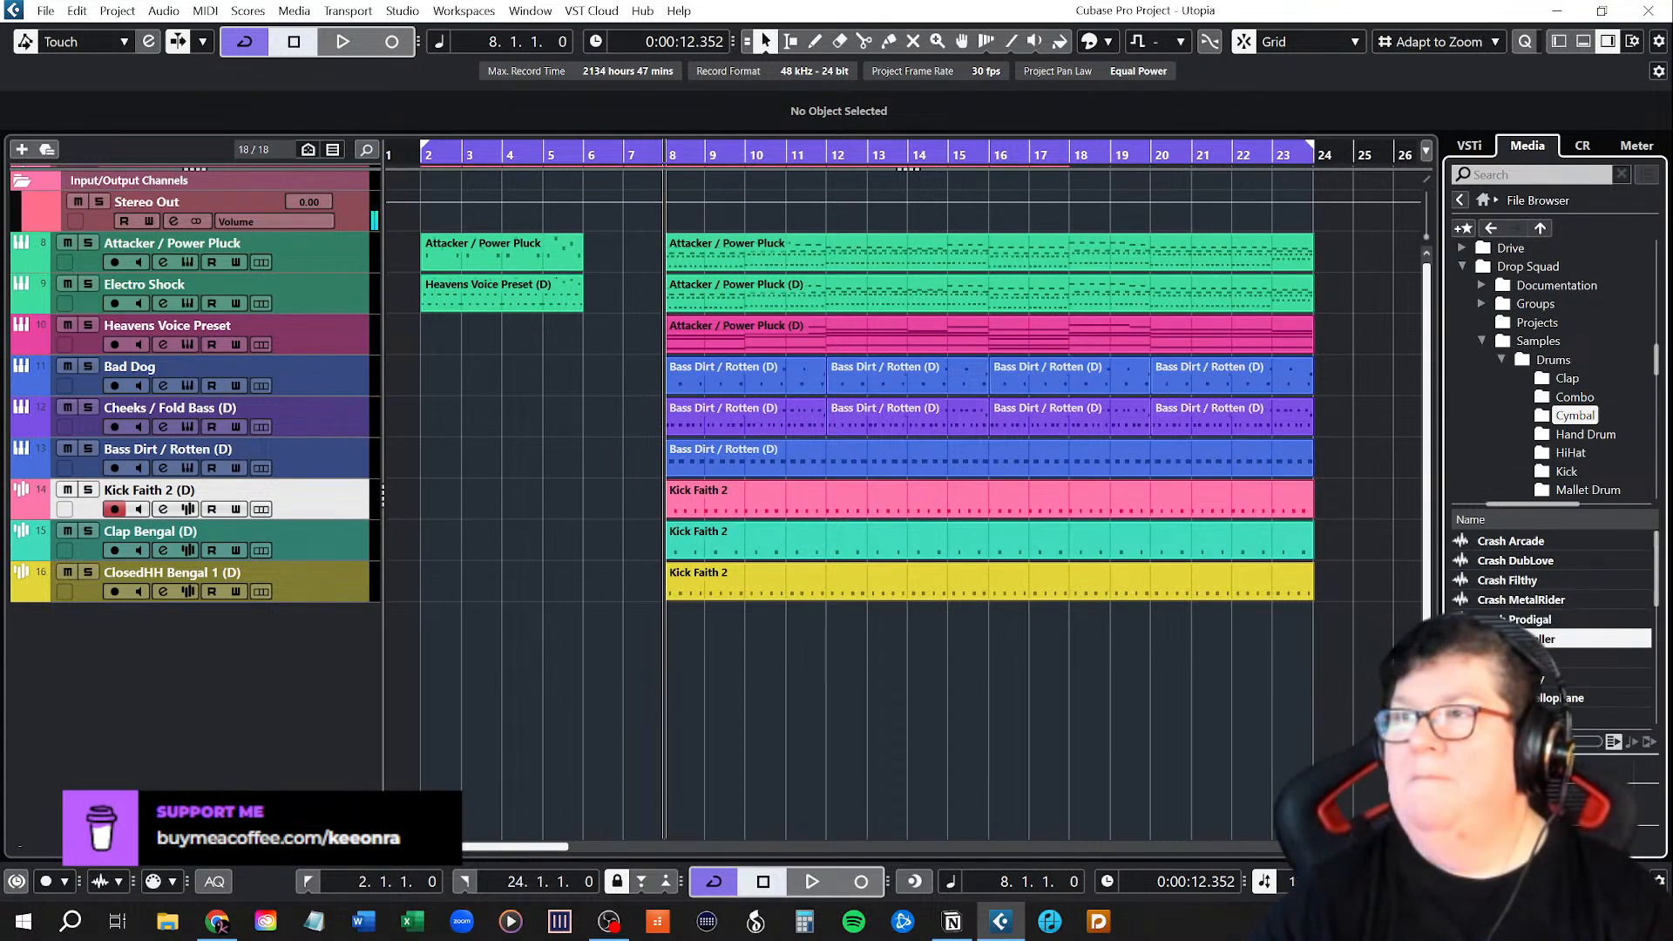
left_click(1535, 659)
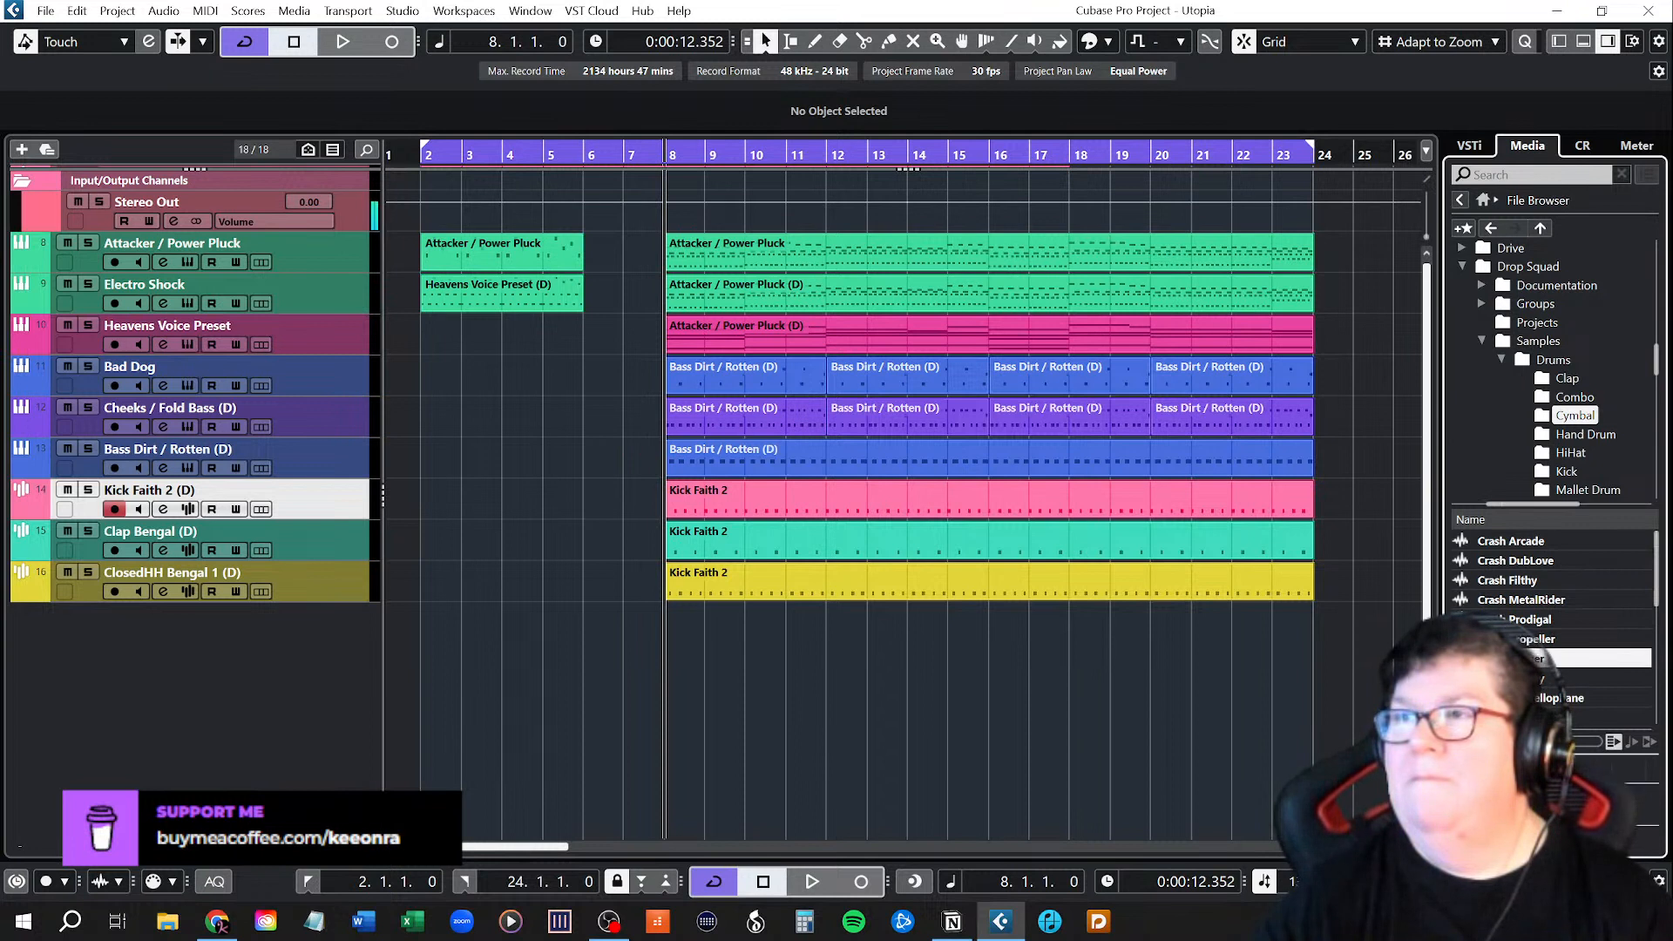
scroll(1564, 641, "down", 2)
left_click(1560, 621)
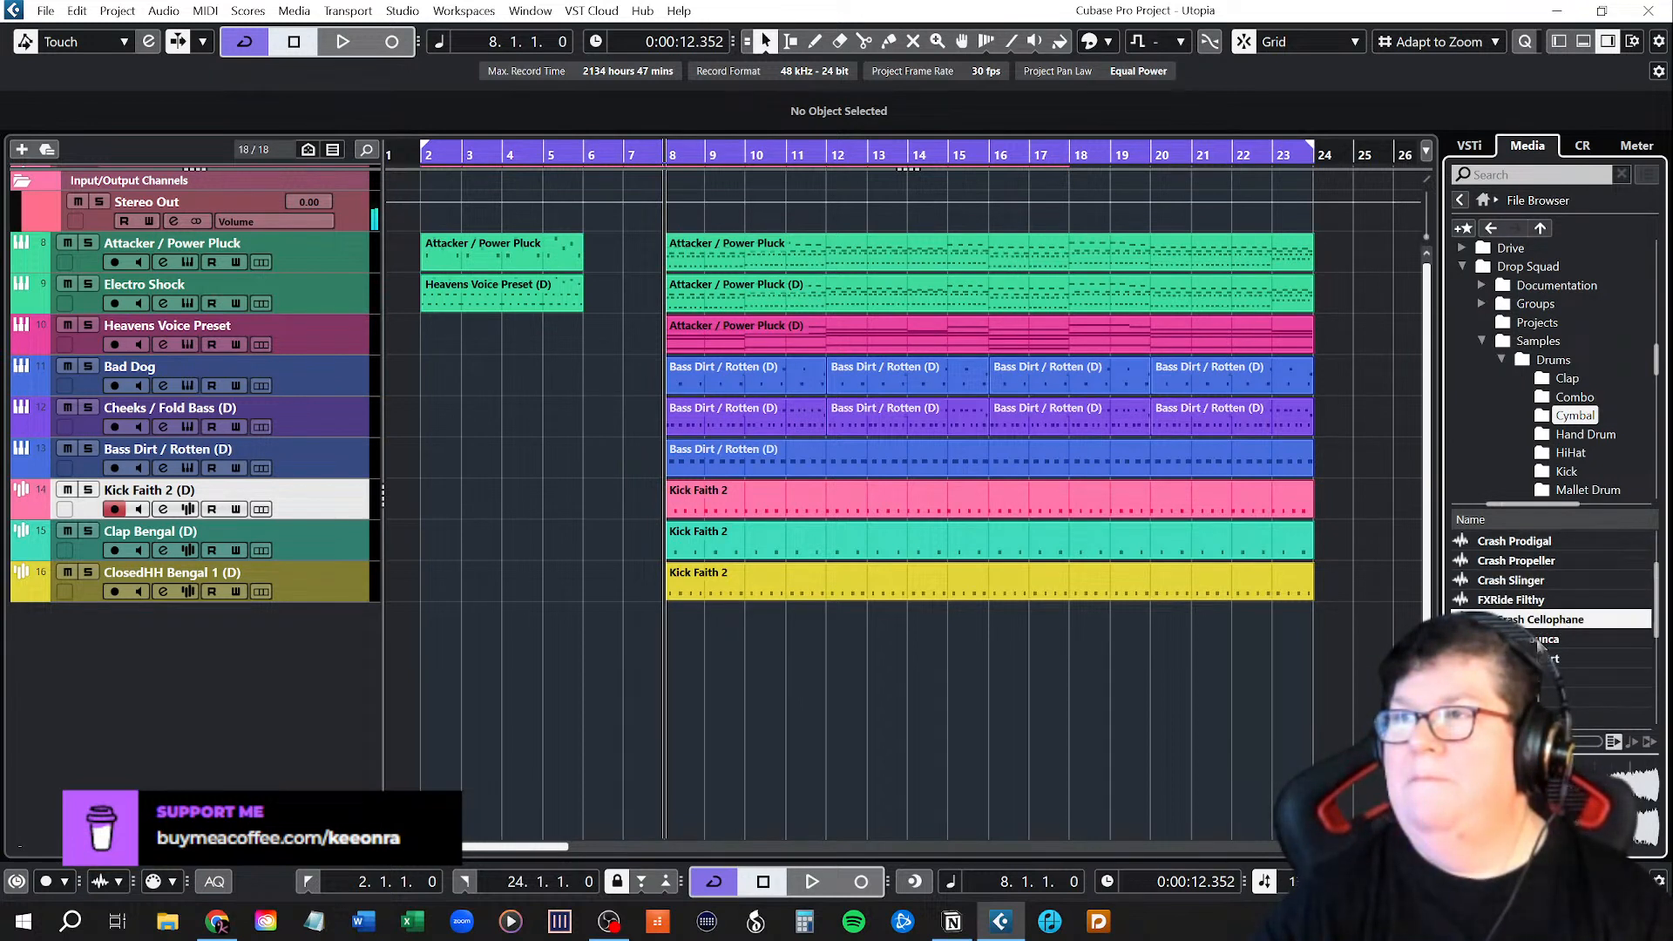
left_click(1538, 639)
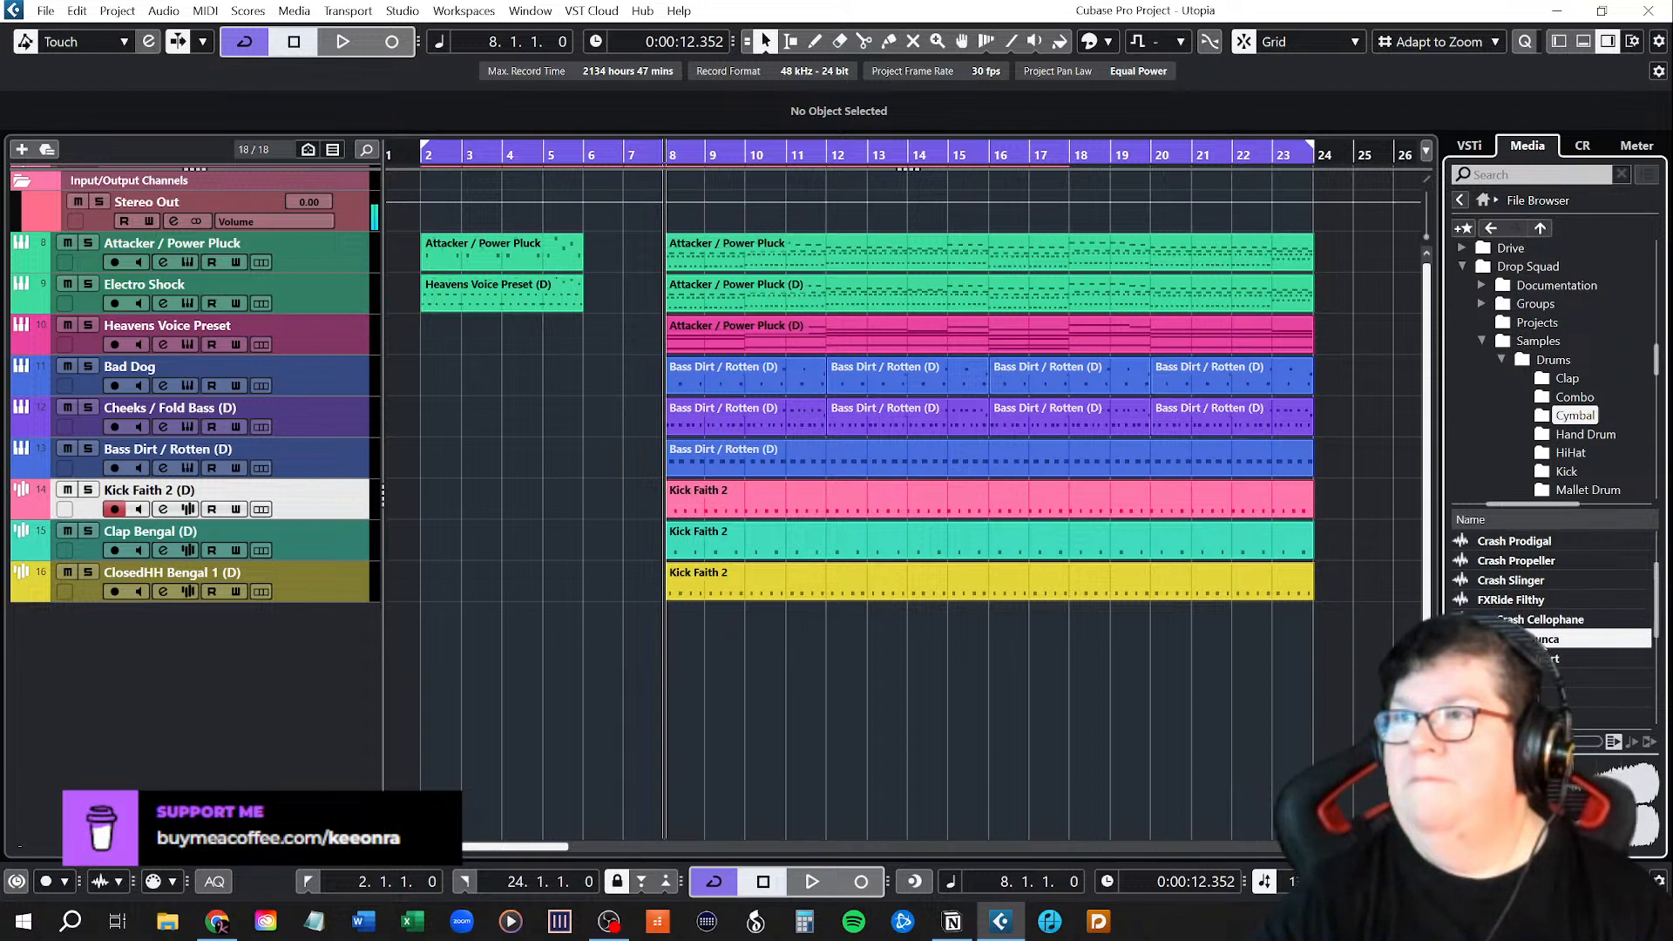
Return to the Crash Cellophane sample in the Cymbal folder and audition it again.
left_click(1532, 624)
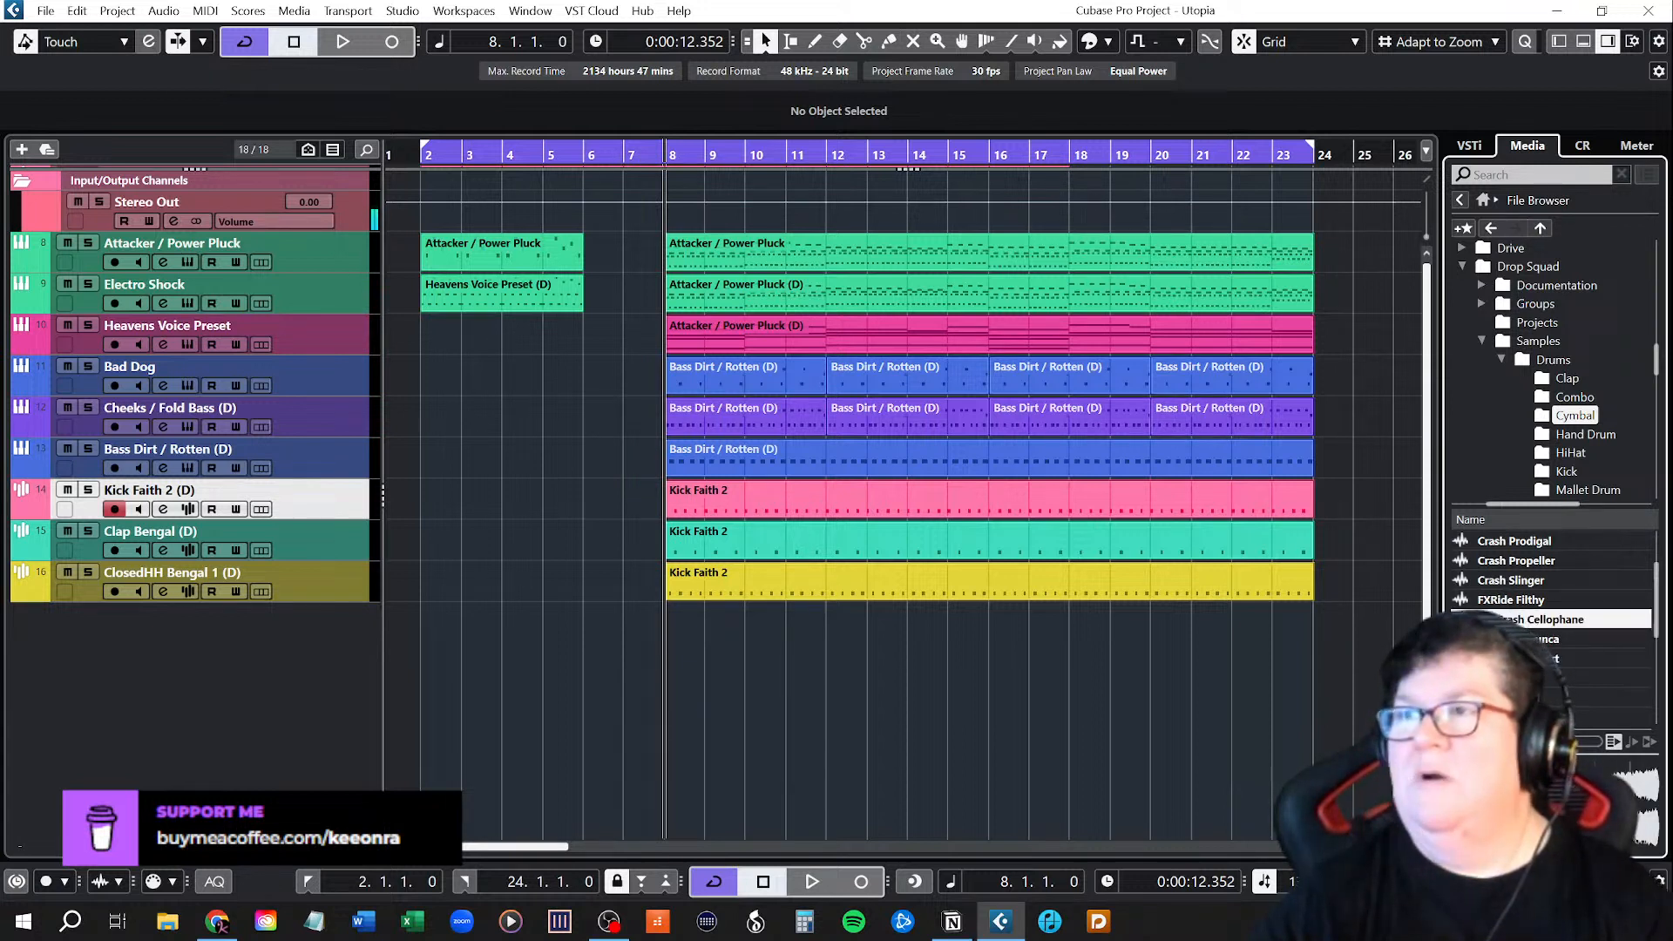
right_click(1532, 624)
left_click(1539, 631)
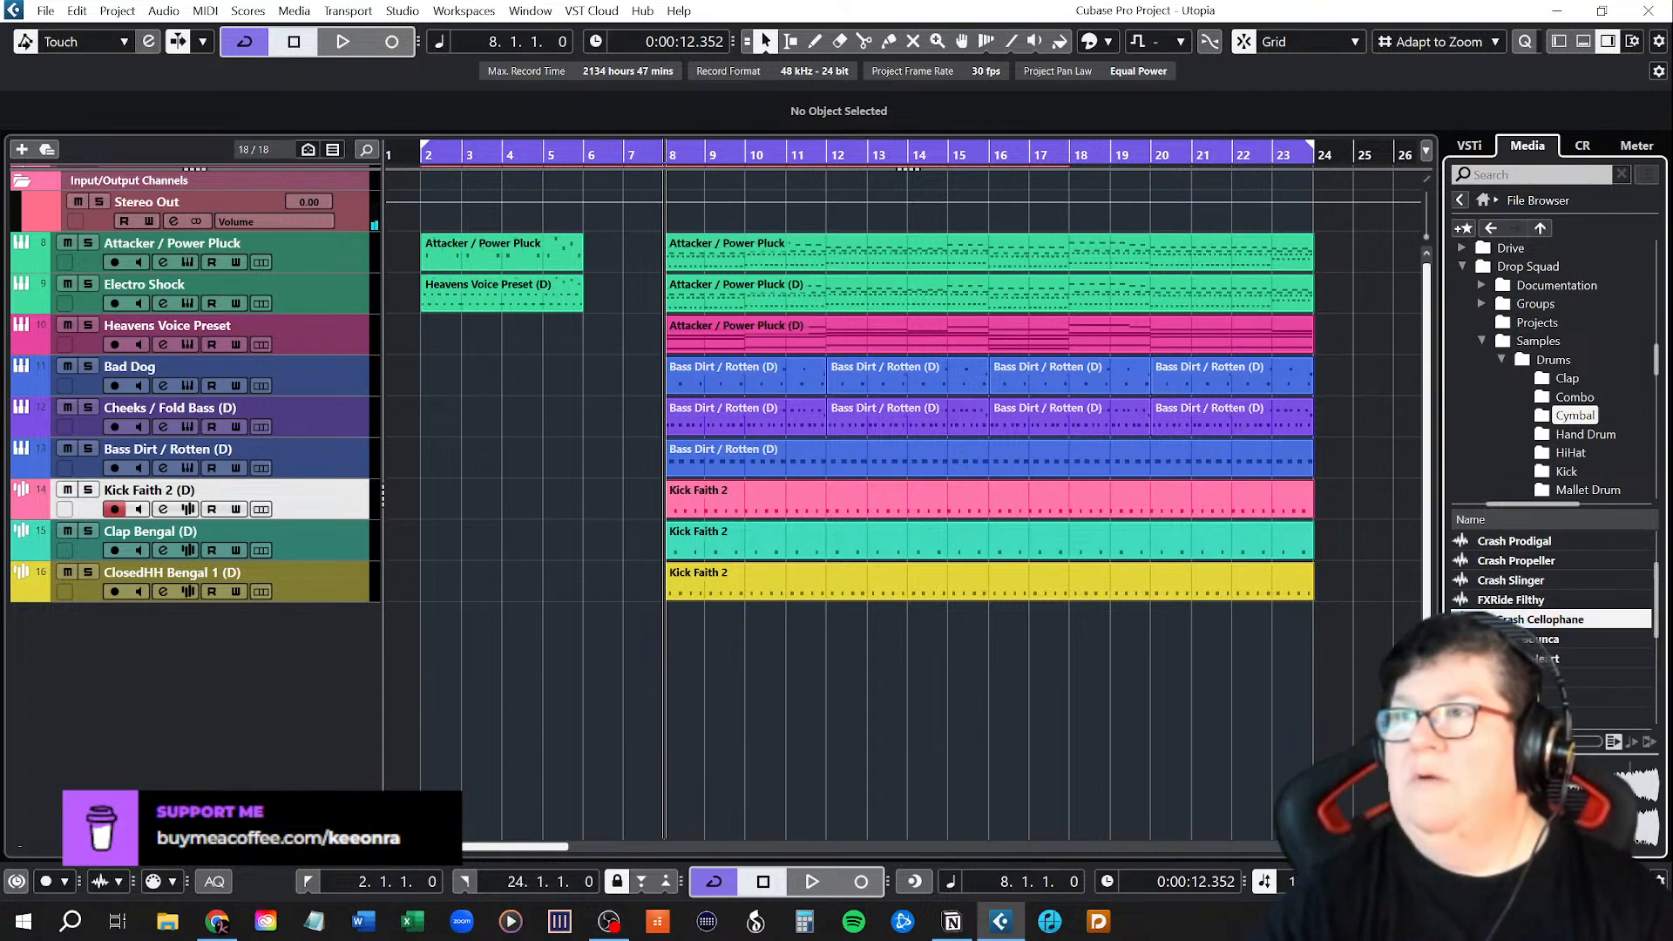
Create a sampler track from the RevCrash Cellophane sample and hide the sampler controls.
left_click(1584, 42)
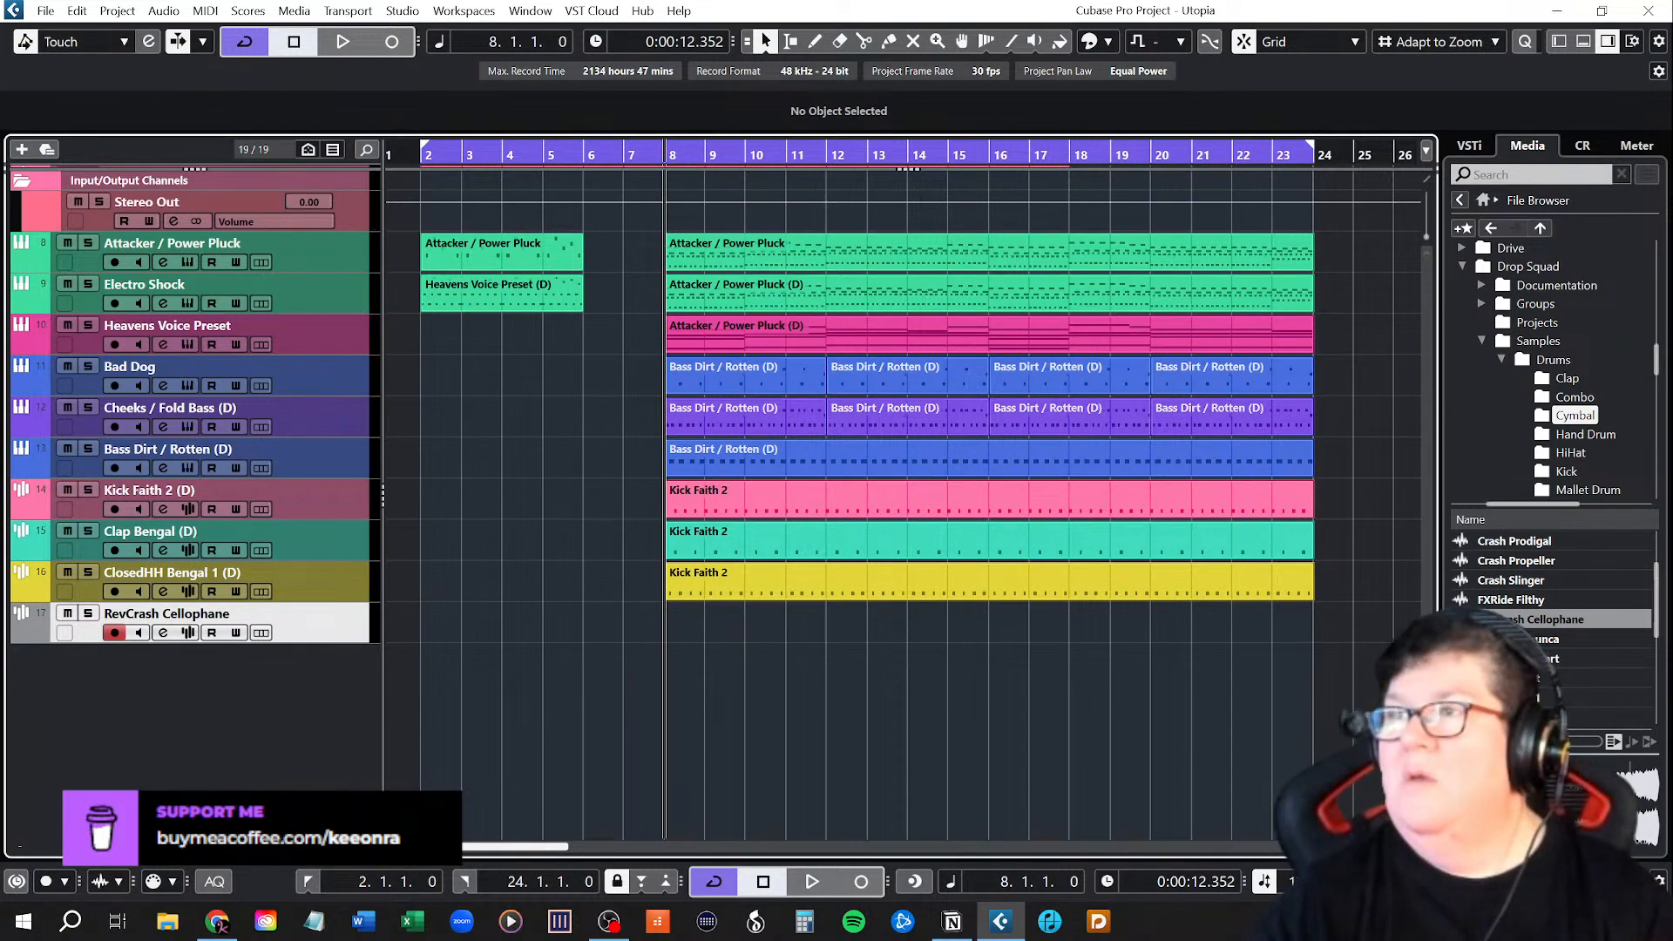
Audition the crash samples again from Crash DubLove, Crash Filthy and Crash MetalRider through Crash Slinger, finishing on Crash Arcade.
scroll(1551, 610, "up", 2)
left_click(1515, 542)
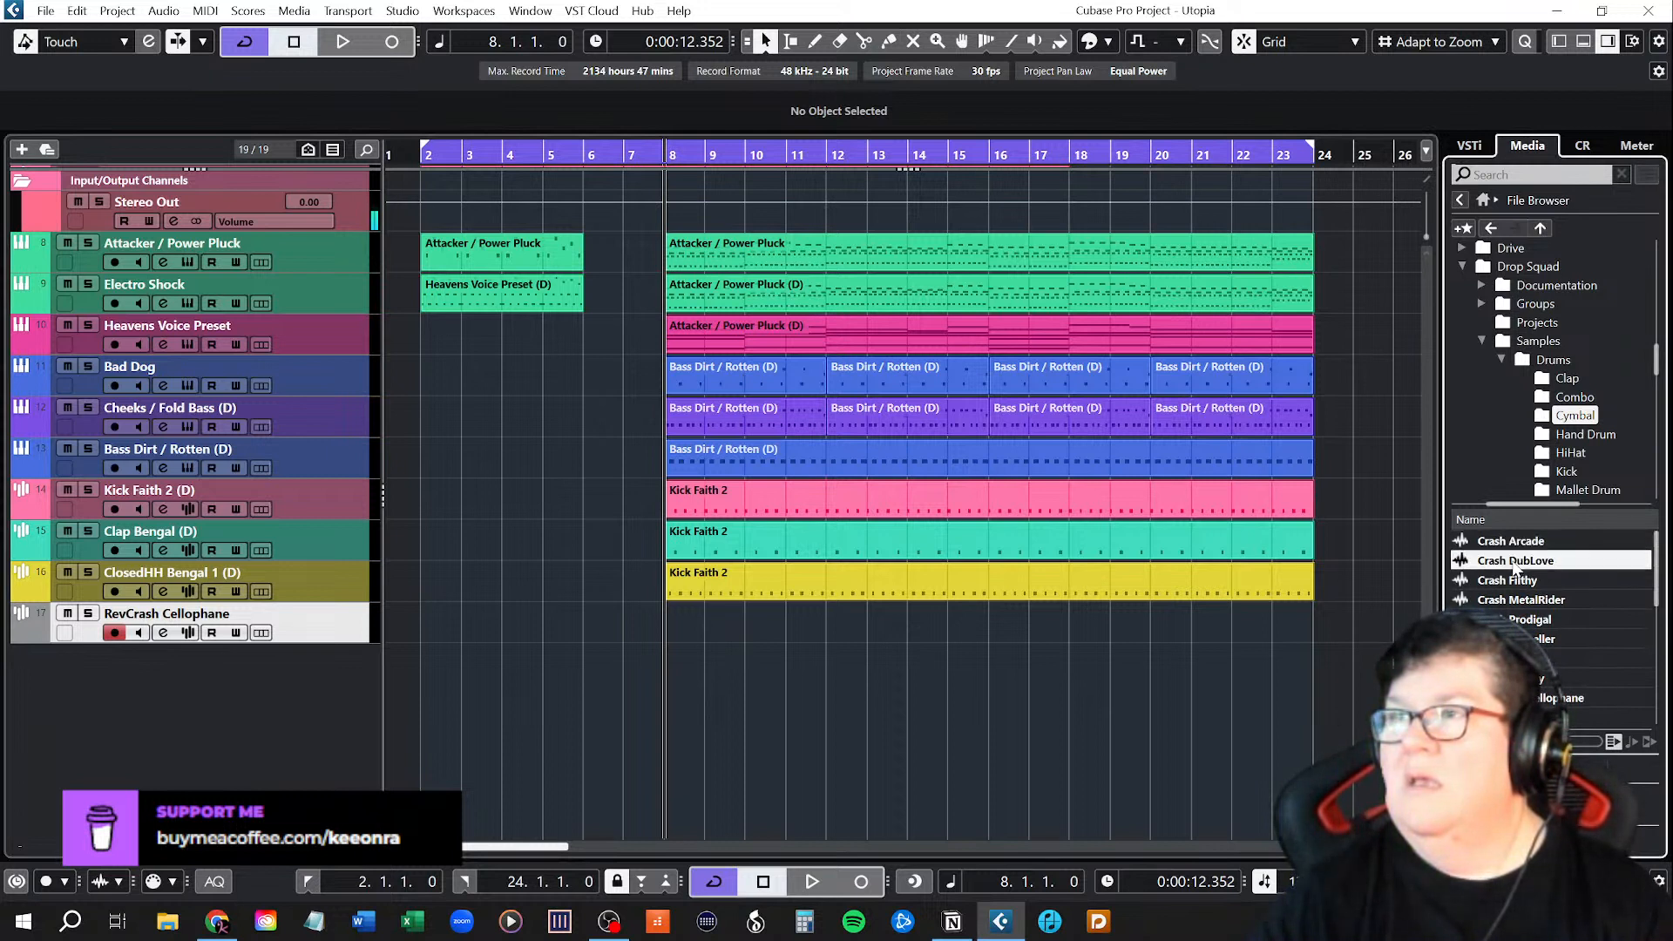
left_click(1517, 581)
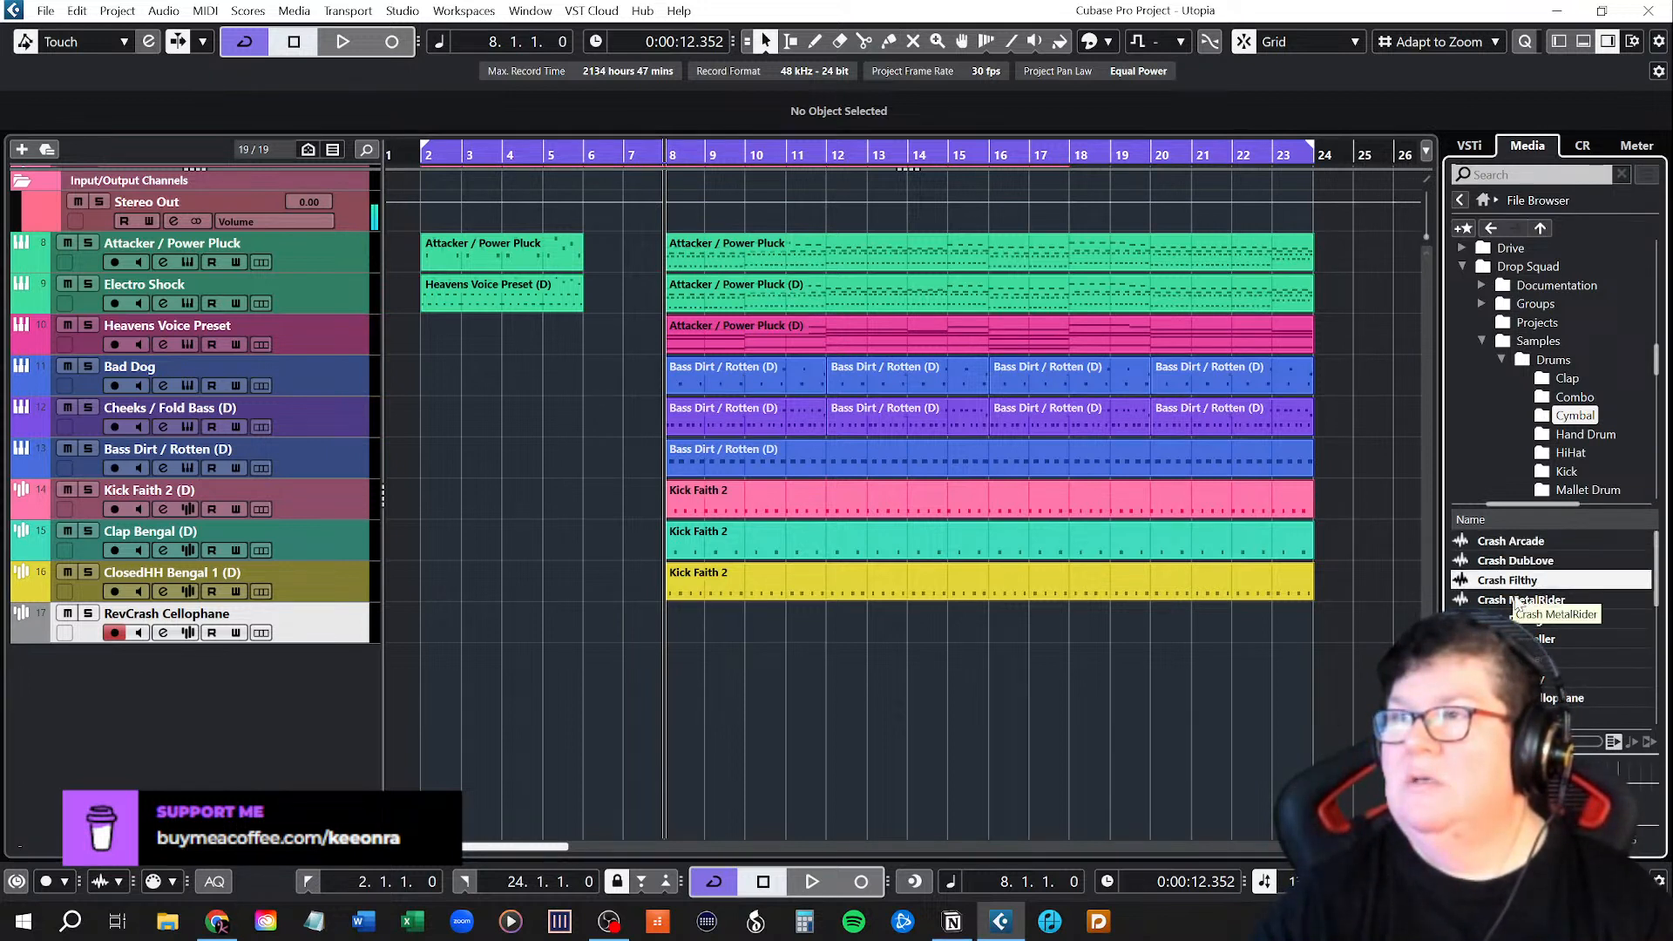
left_click(1518, 599)
left_click(1517, 619)
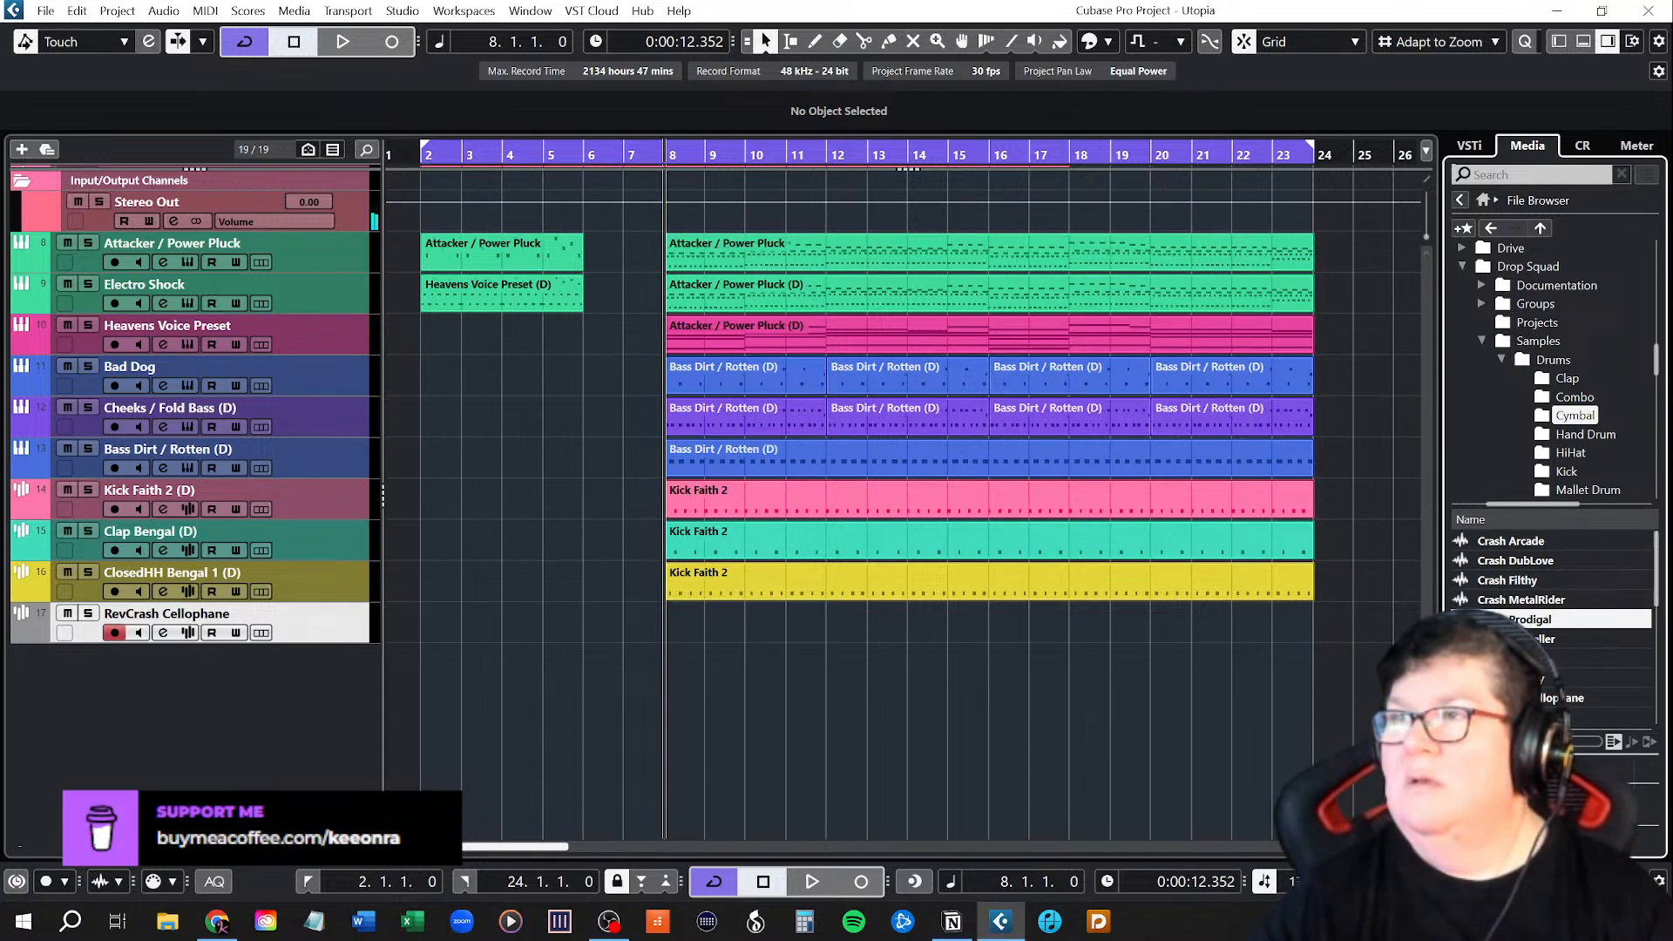
left_click(1517, 639)
left_click(1517, 658)
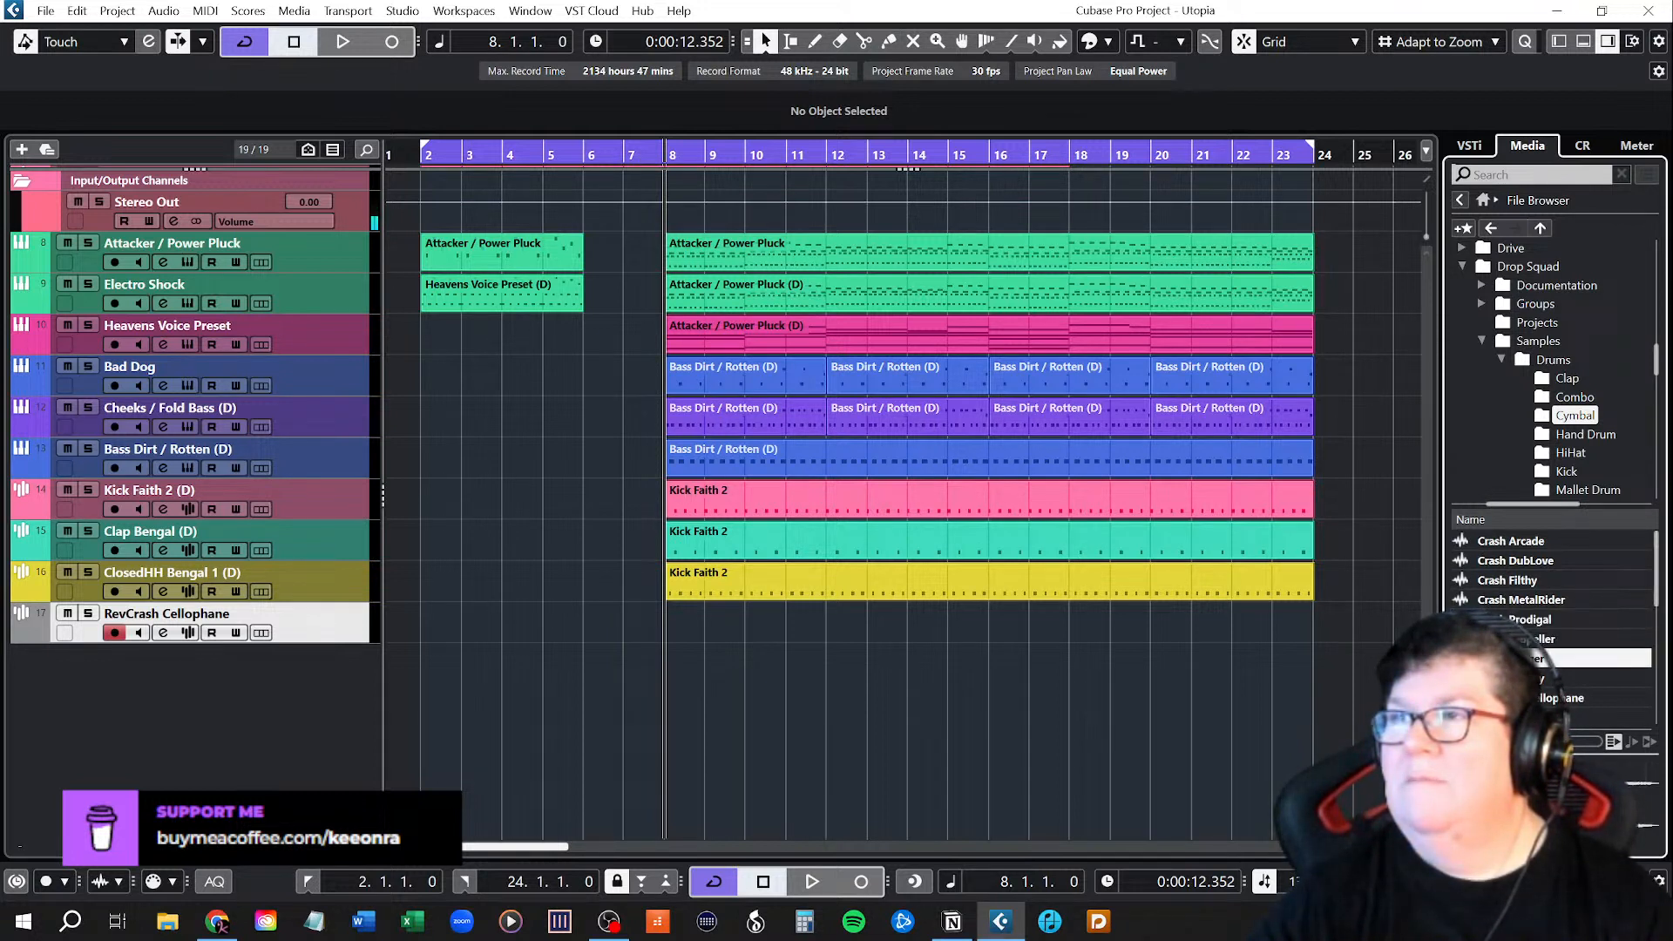
left_click(1513, 542)
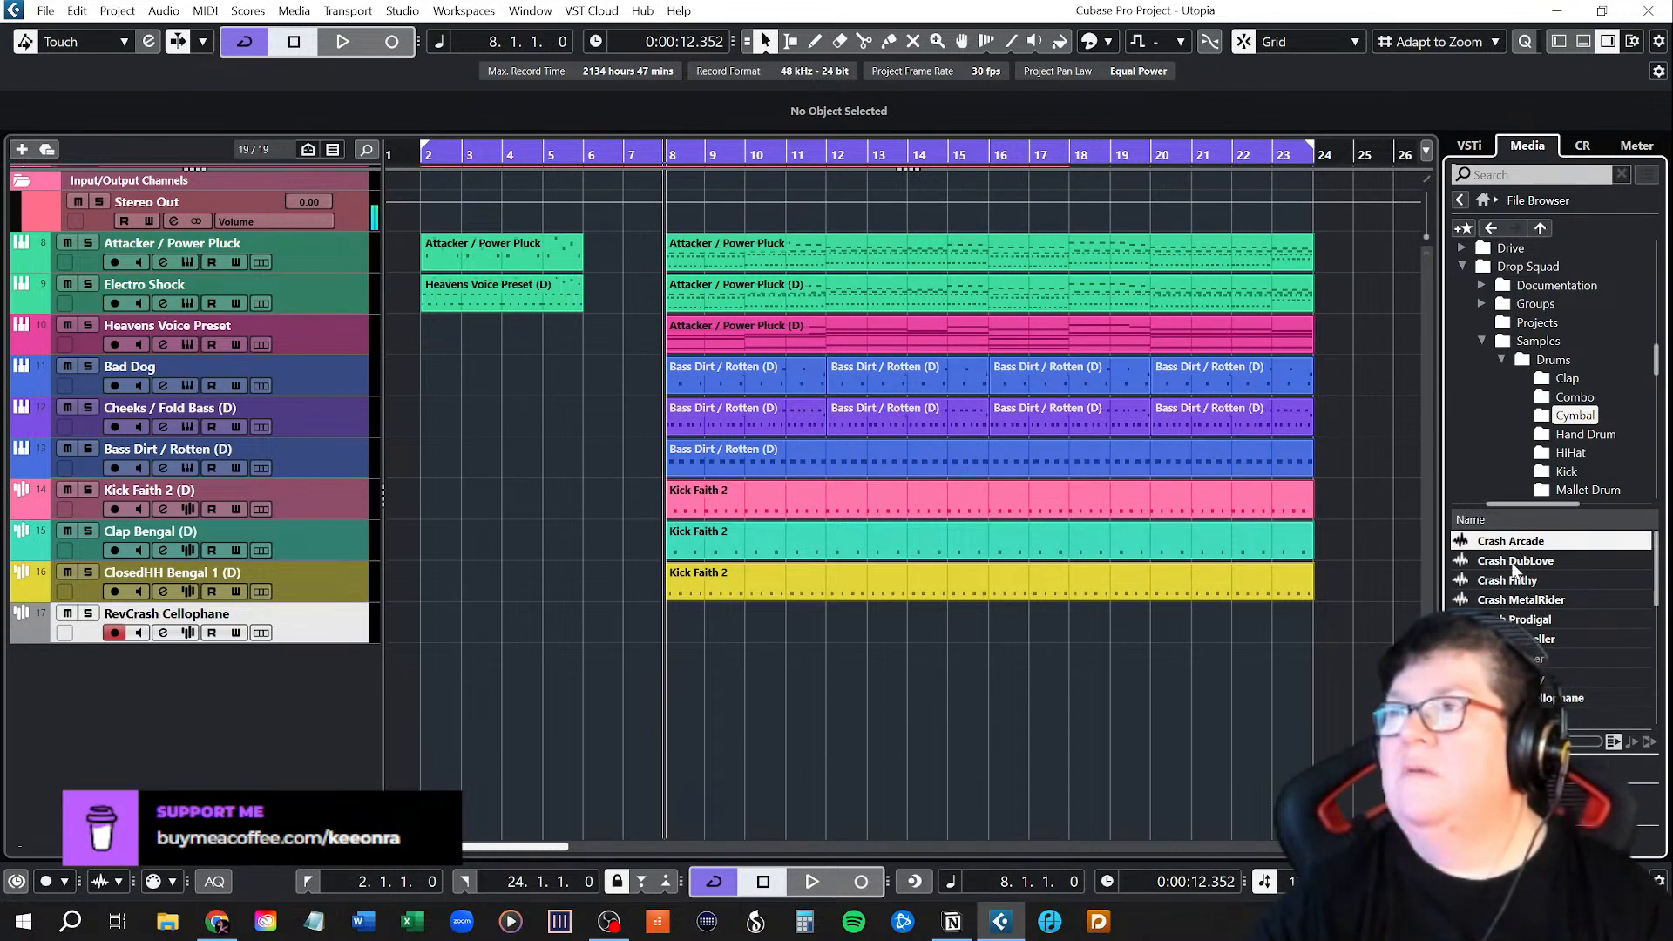
Open Drop Squad's Combo drum folder and audition its samples, from Combo BlackSky and Combo Cellophane through Combo MetalRider.
left_click(1561, 398)
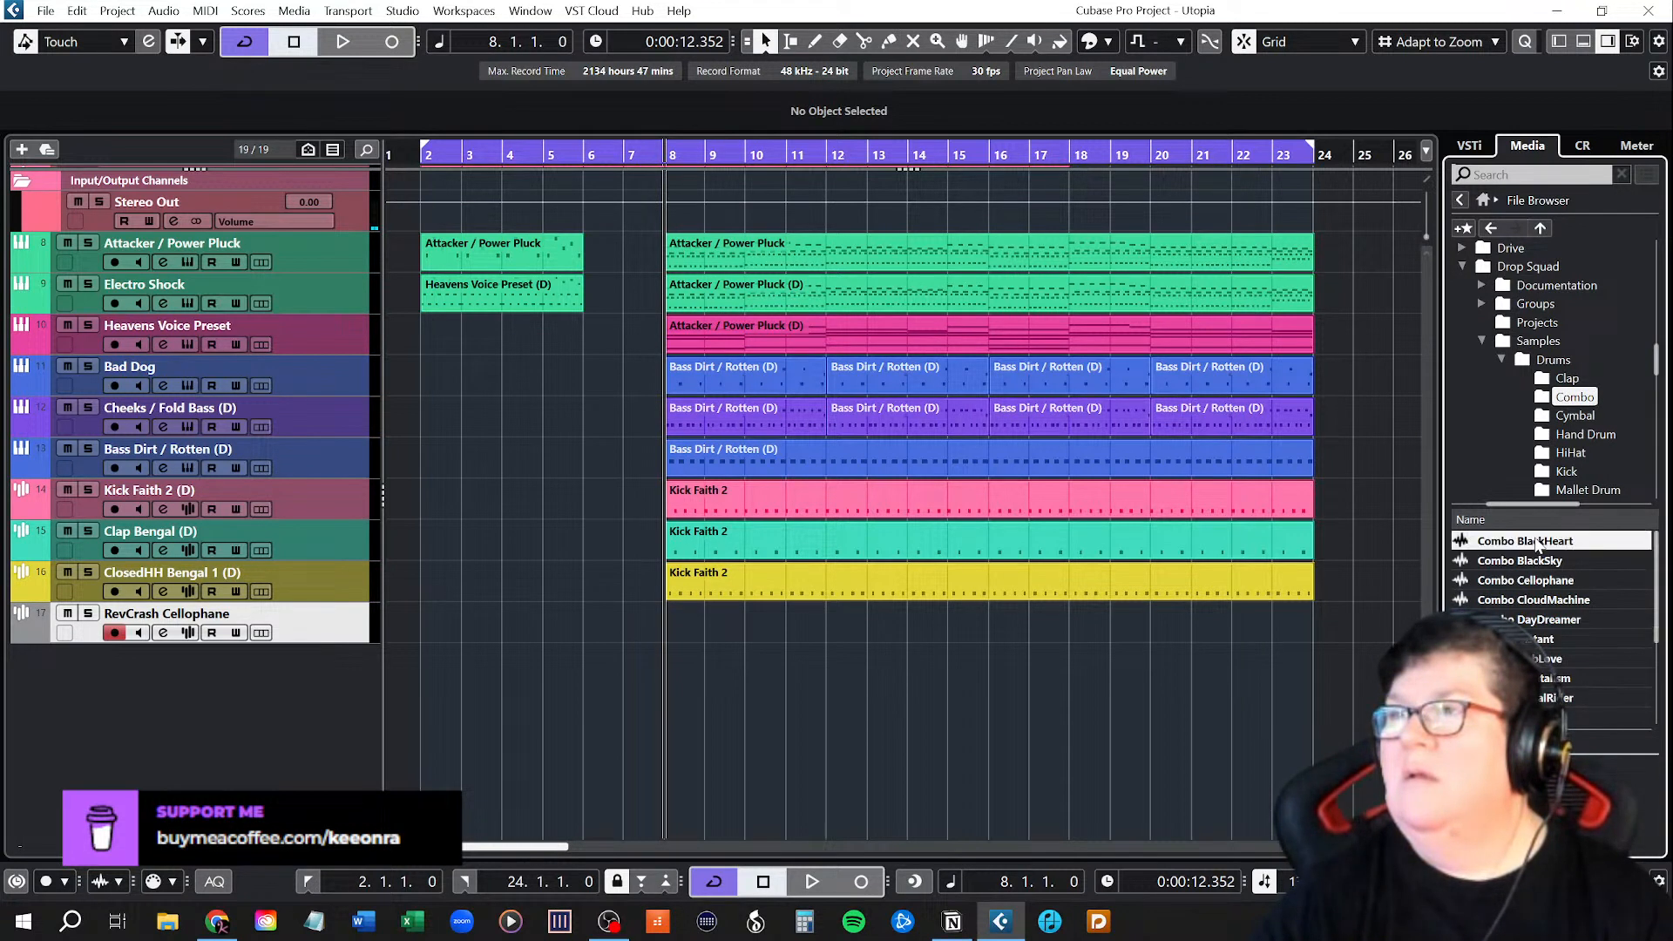
left_click(1537, 581)
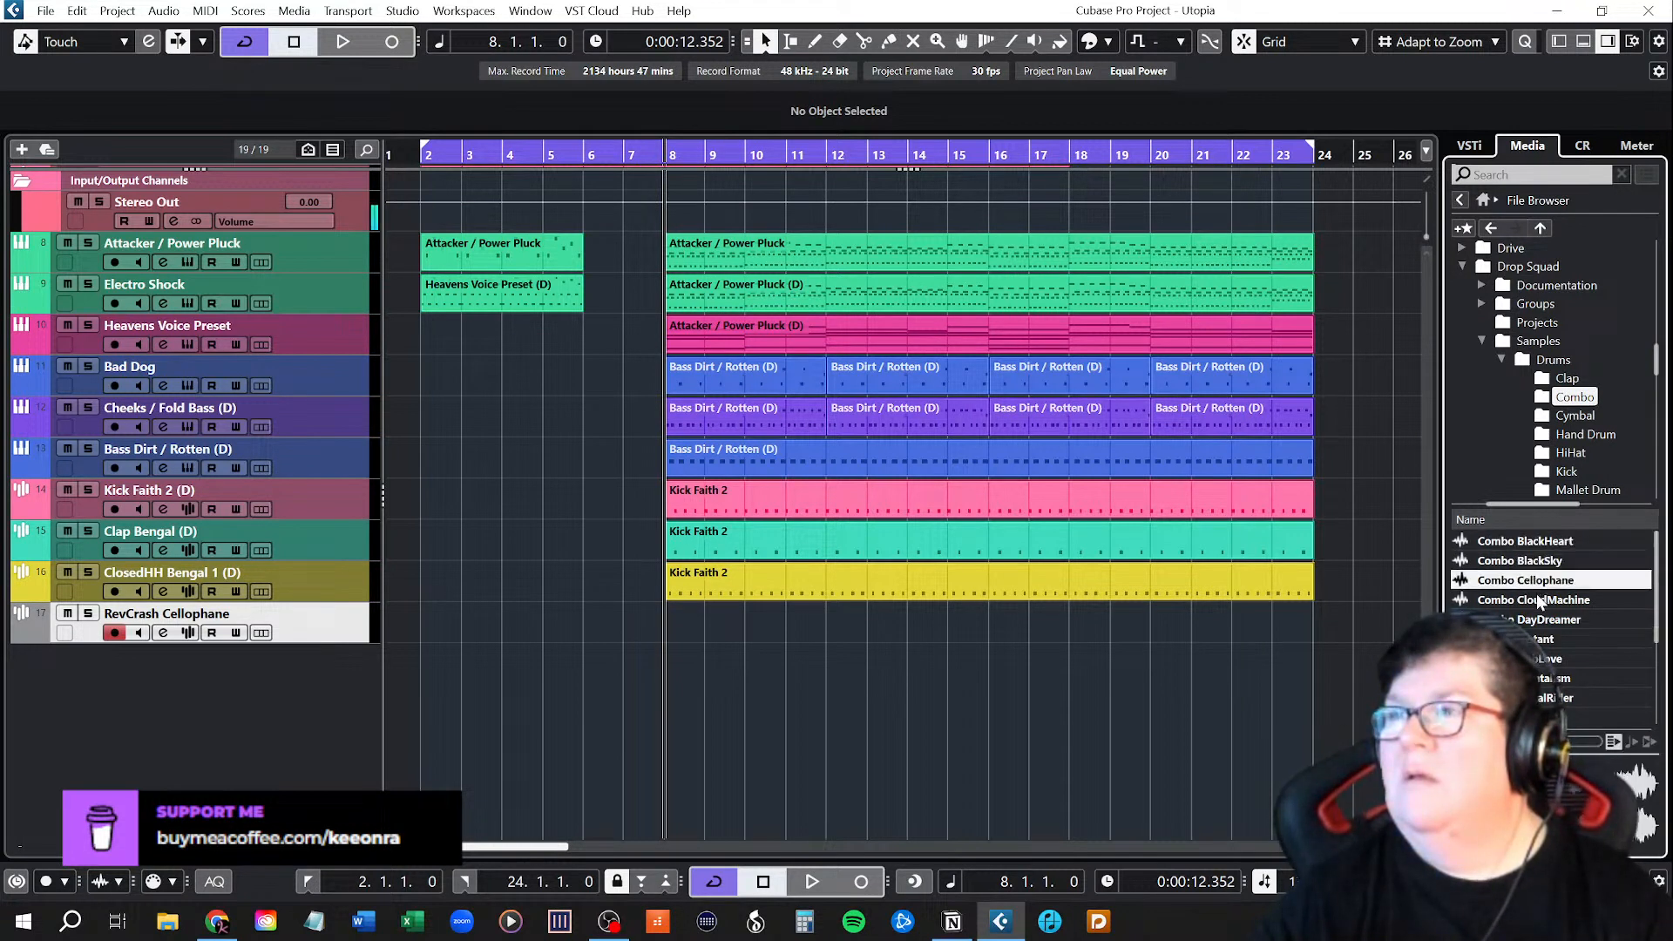
left_click(1539, 562)
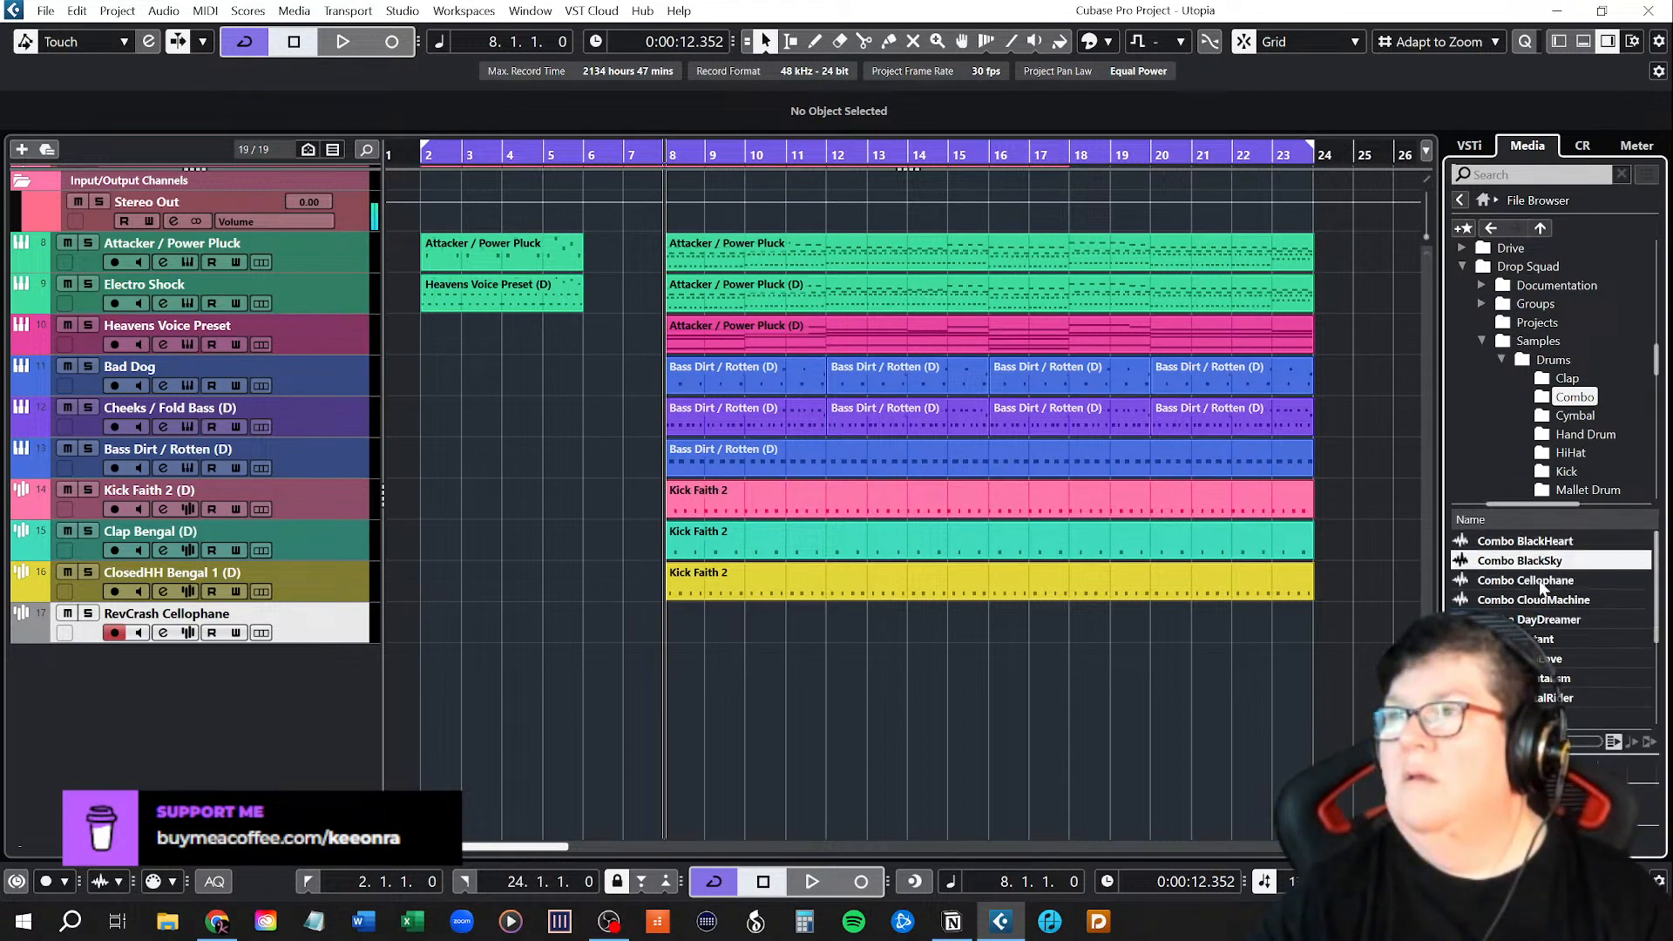
left_click(1540, 581)
left_click(1543, 600)
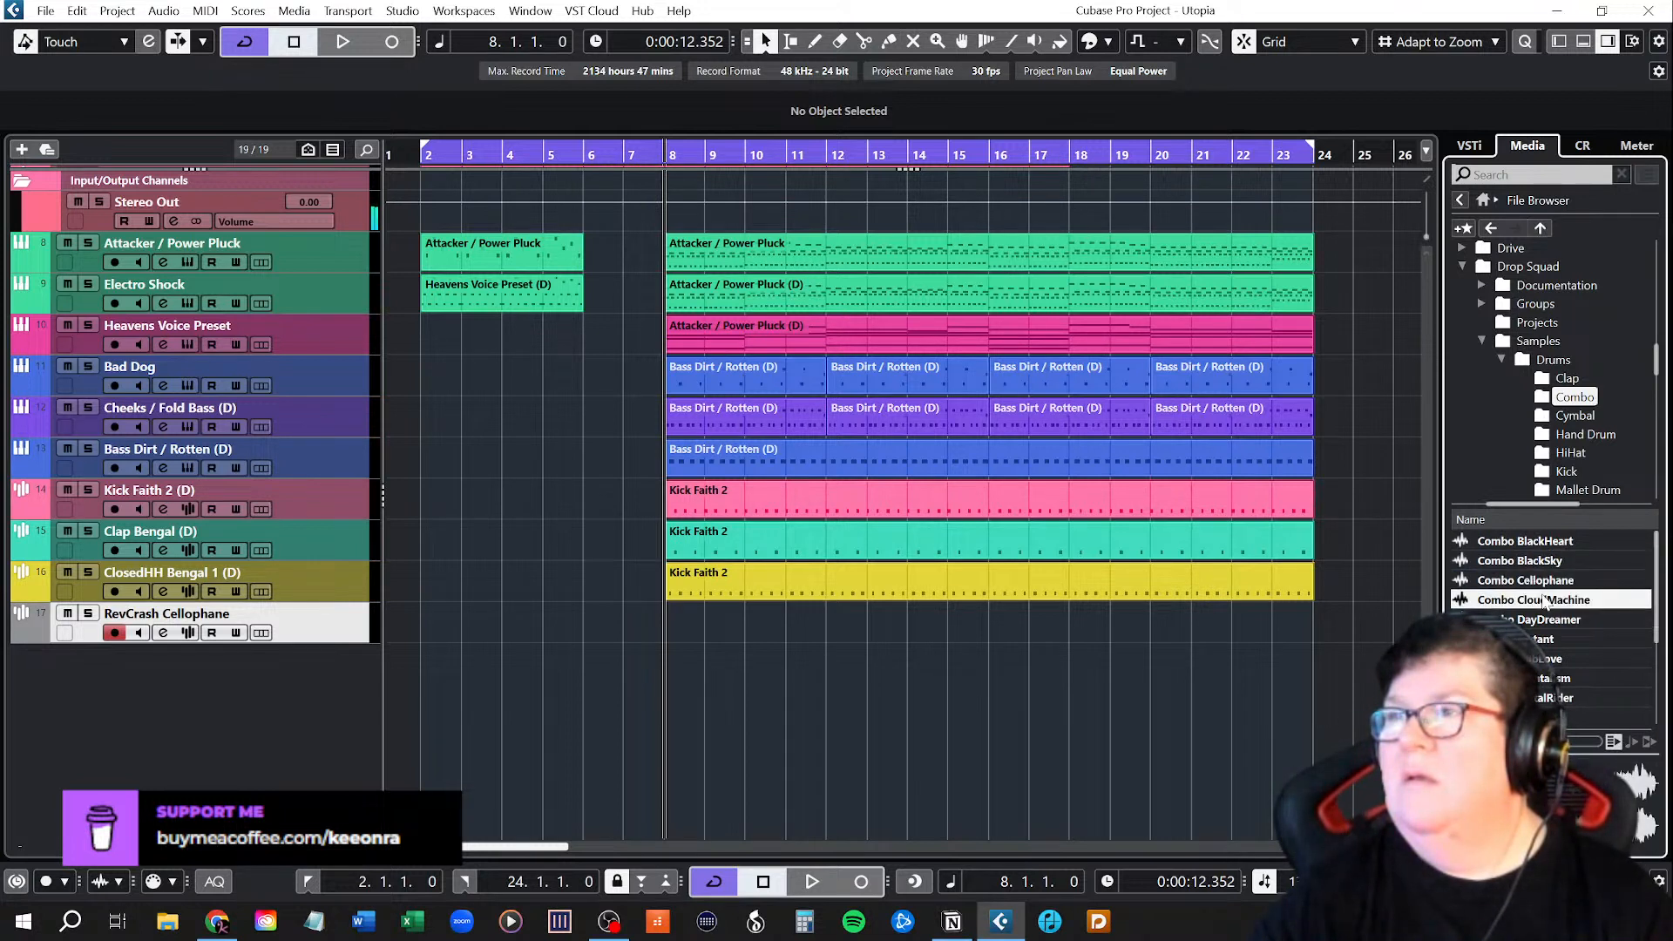
left_click(1543, 619)
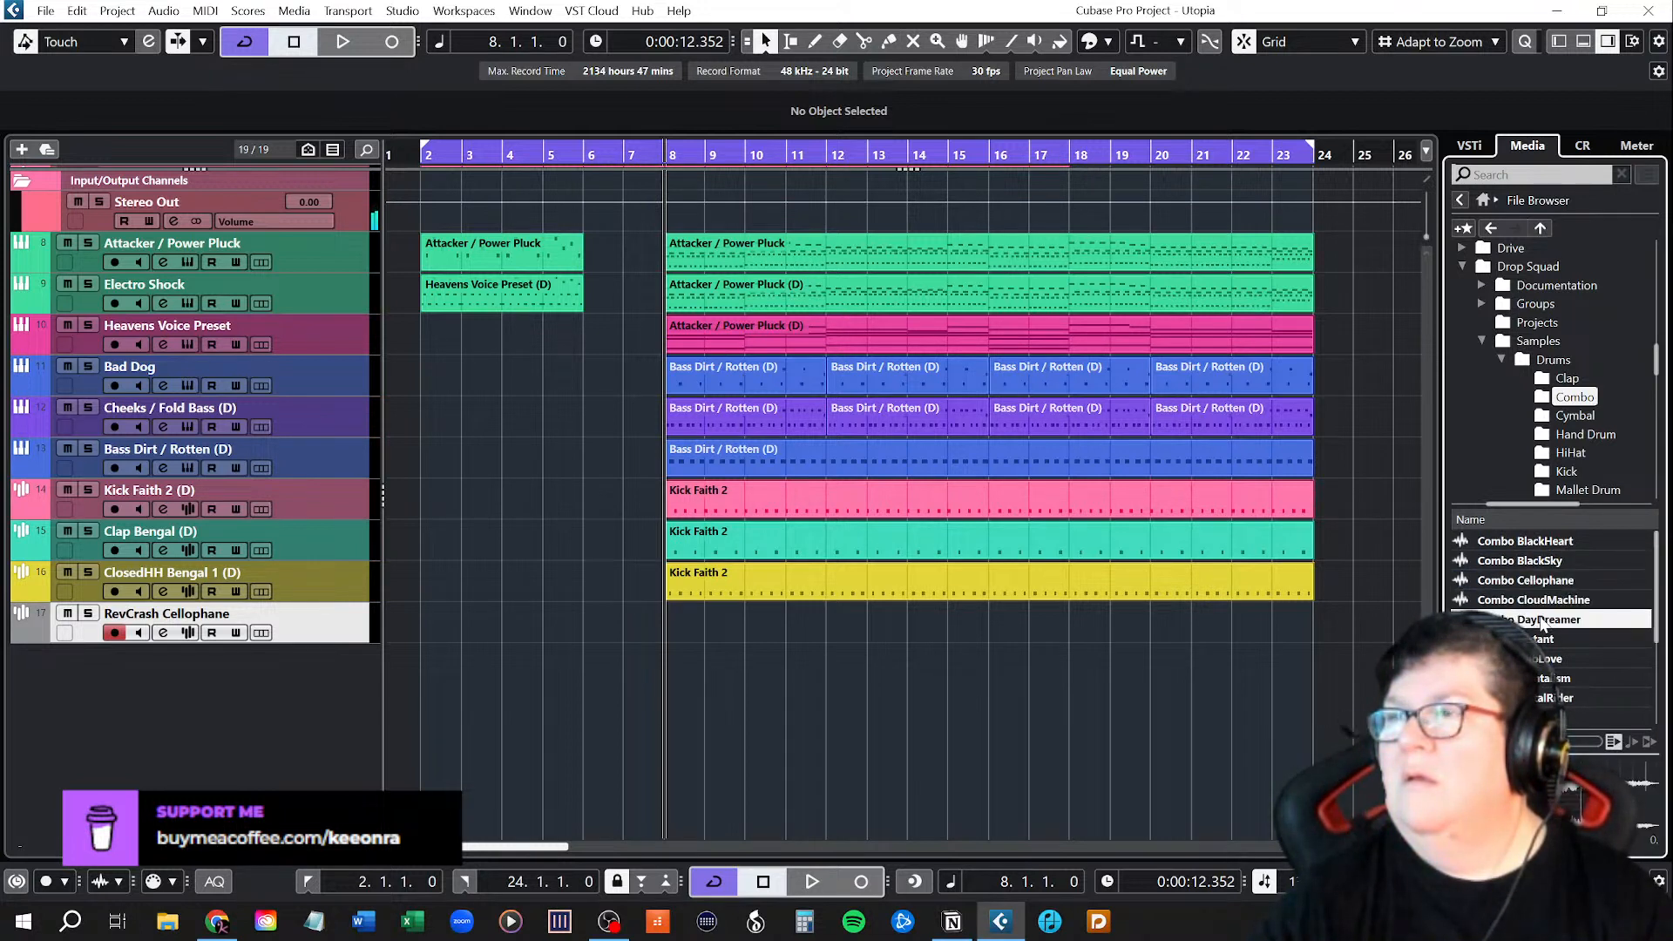
left_click(1545, 639)
left_click(1544, 659)
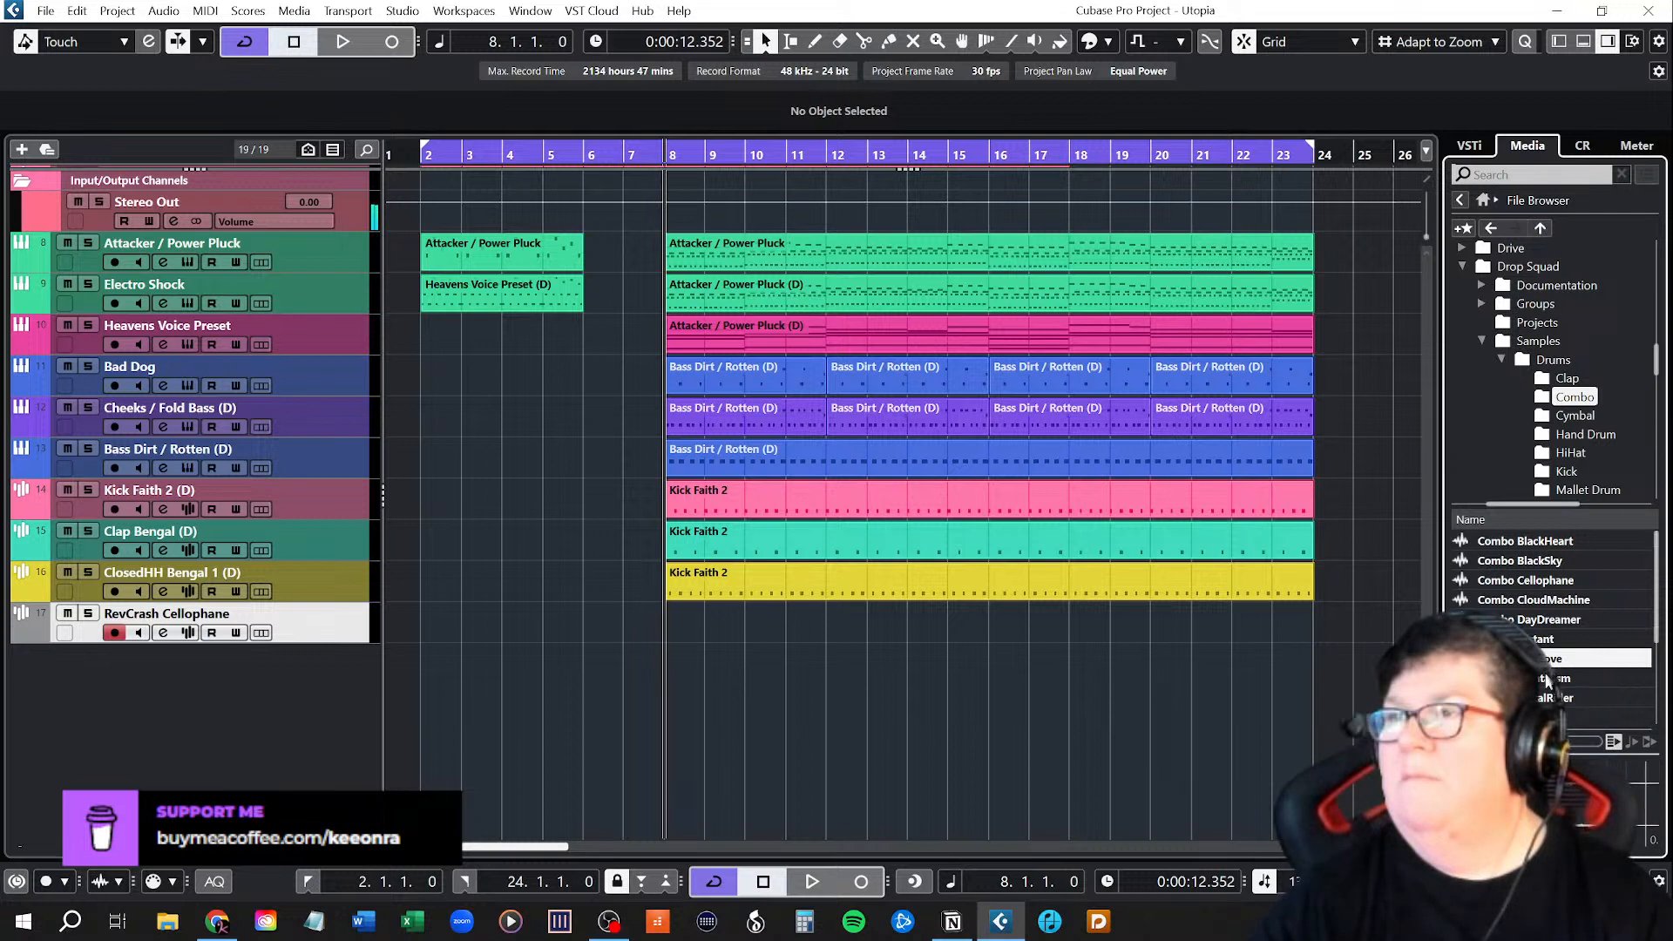
left_click(1548, 679)
left_click(1550, 697)
scroll(1551, 697, "down", 3)
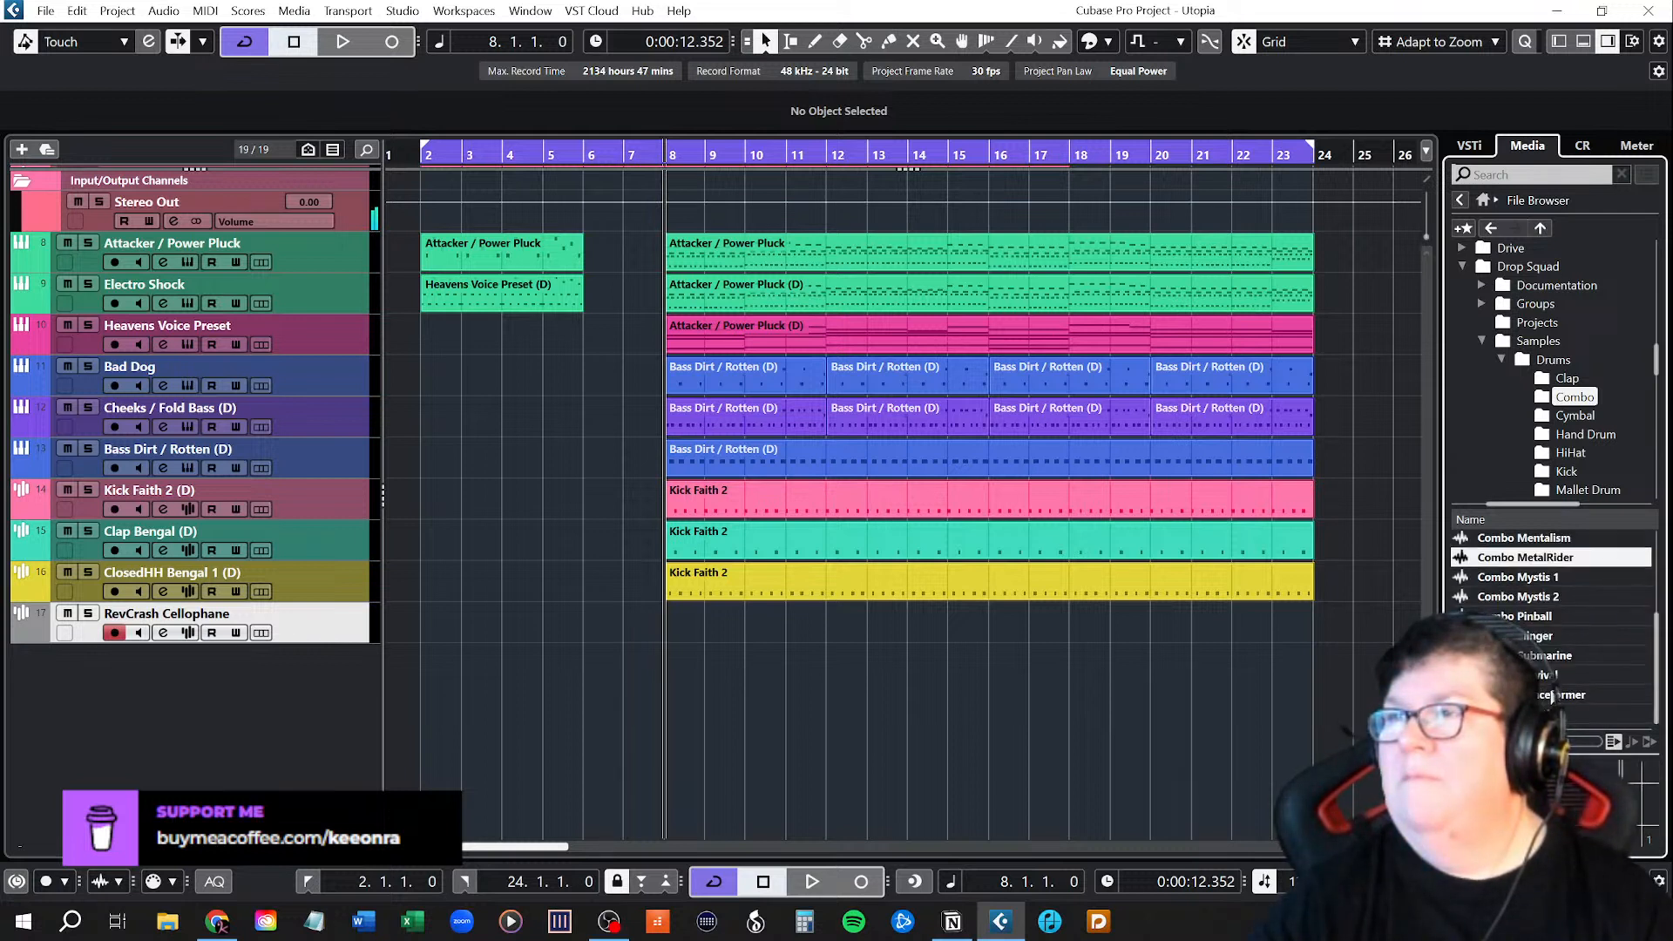
Reopen the Cymbal folder and audition the last samples in its list.
left_click(1547, 416)
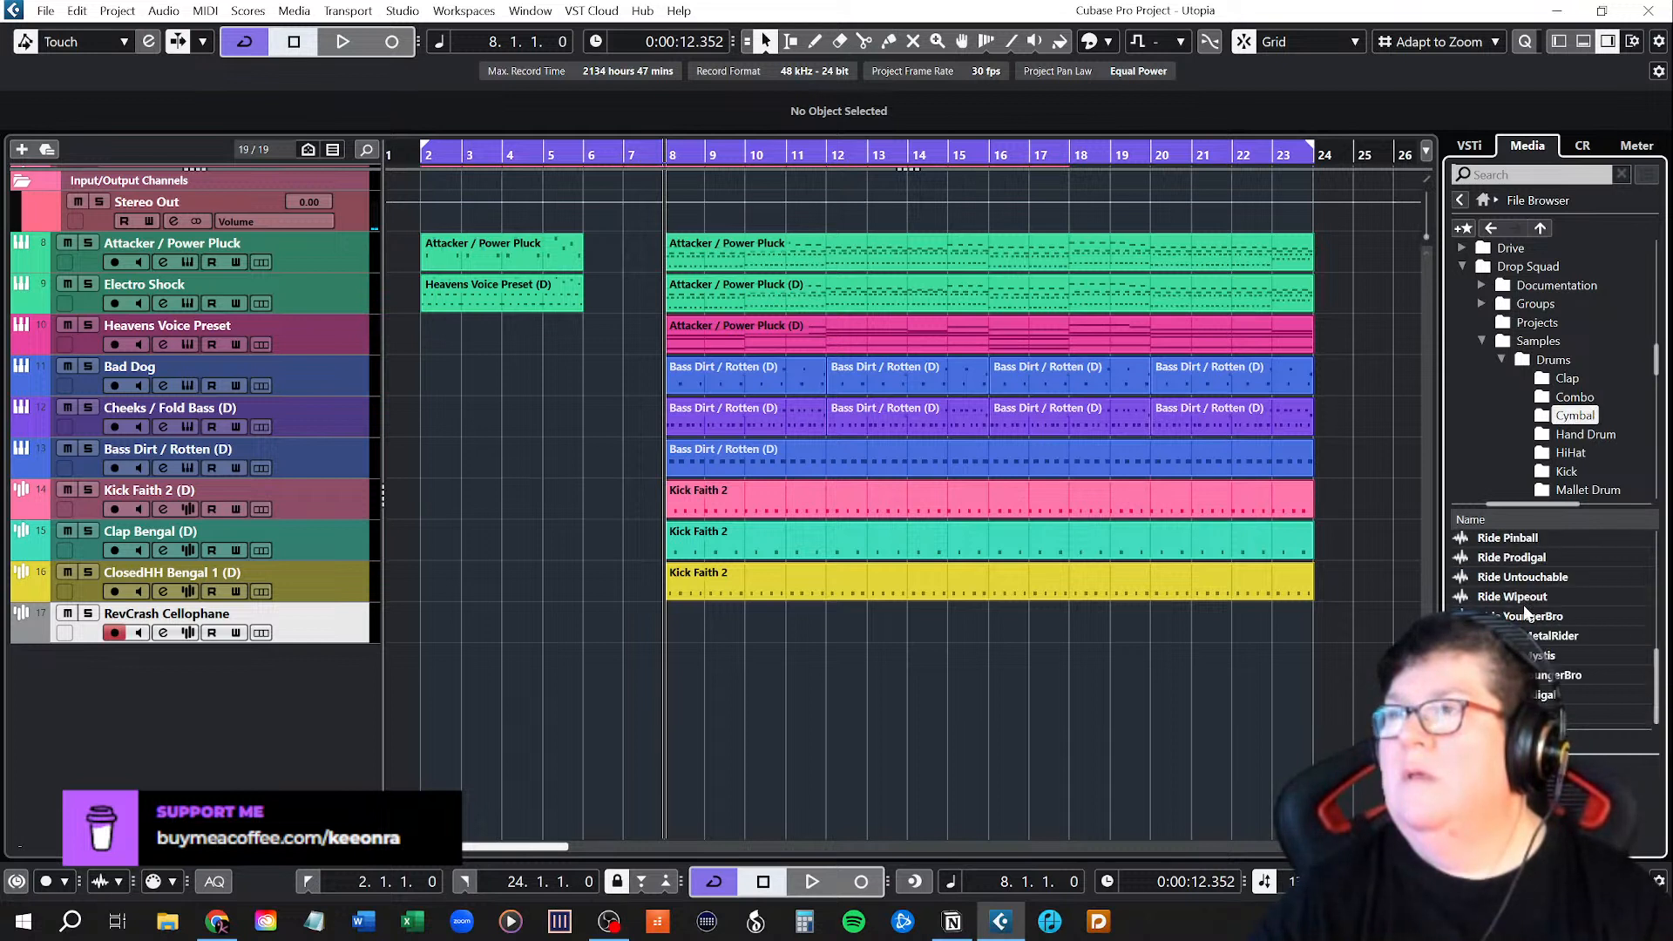
left_click(1547, 714)
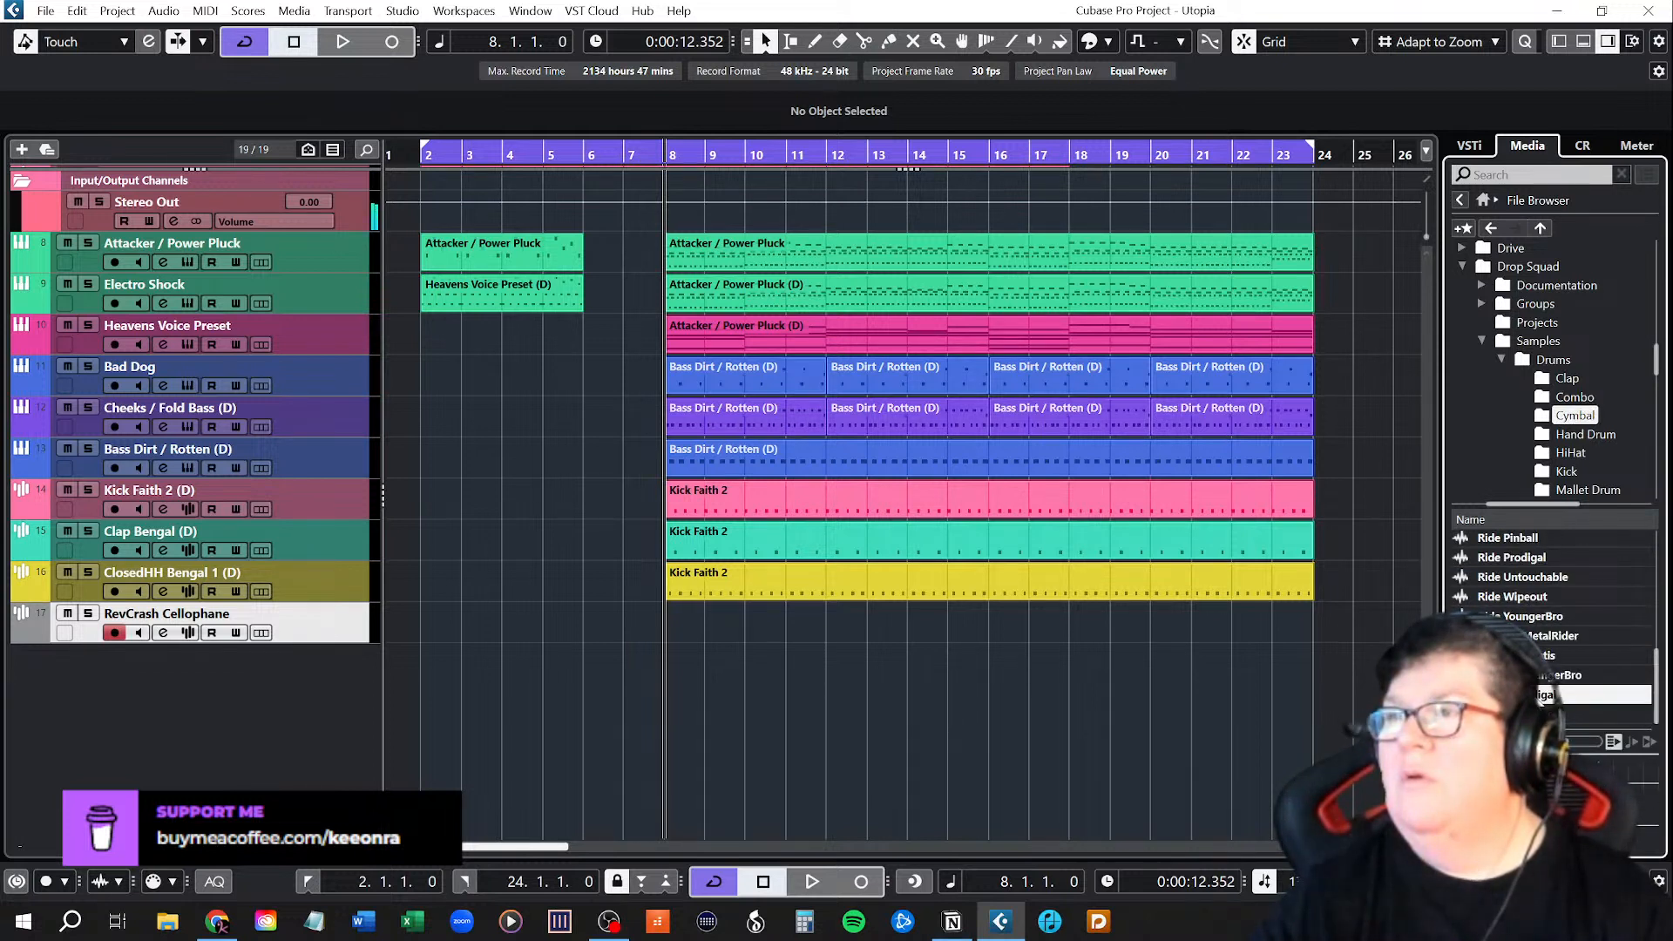
left_click(1541, 680)
scroll(1542, 662, "up", 5)
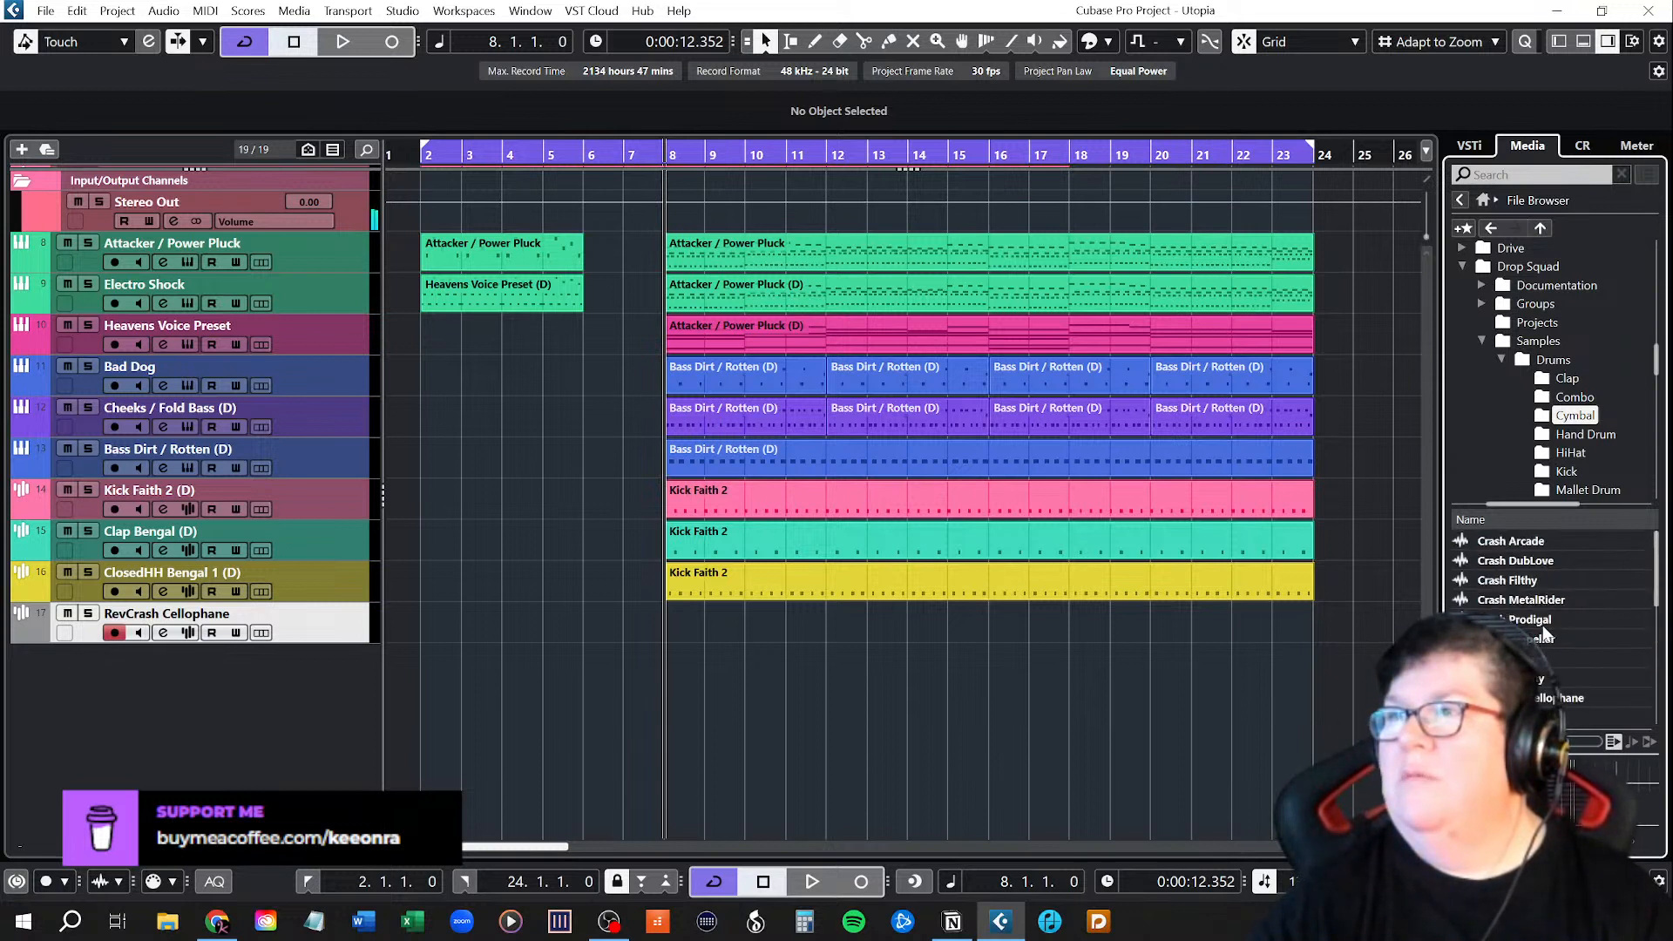
Audition Crash Filthy, create a sampler track from it and hide the sampler controls.
left_click(1533, 581)
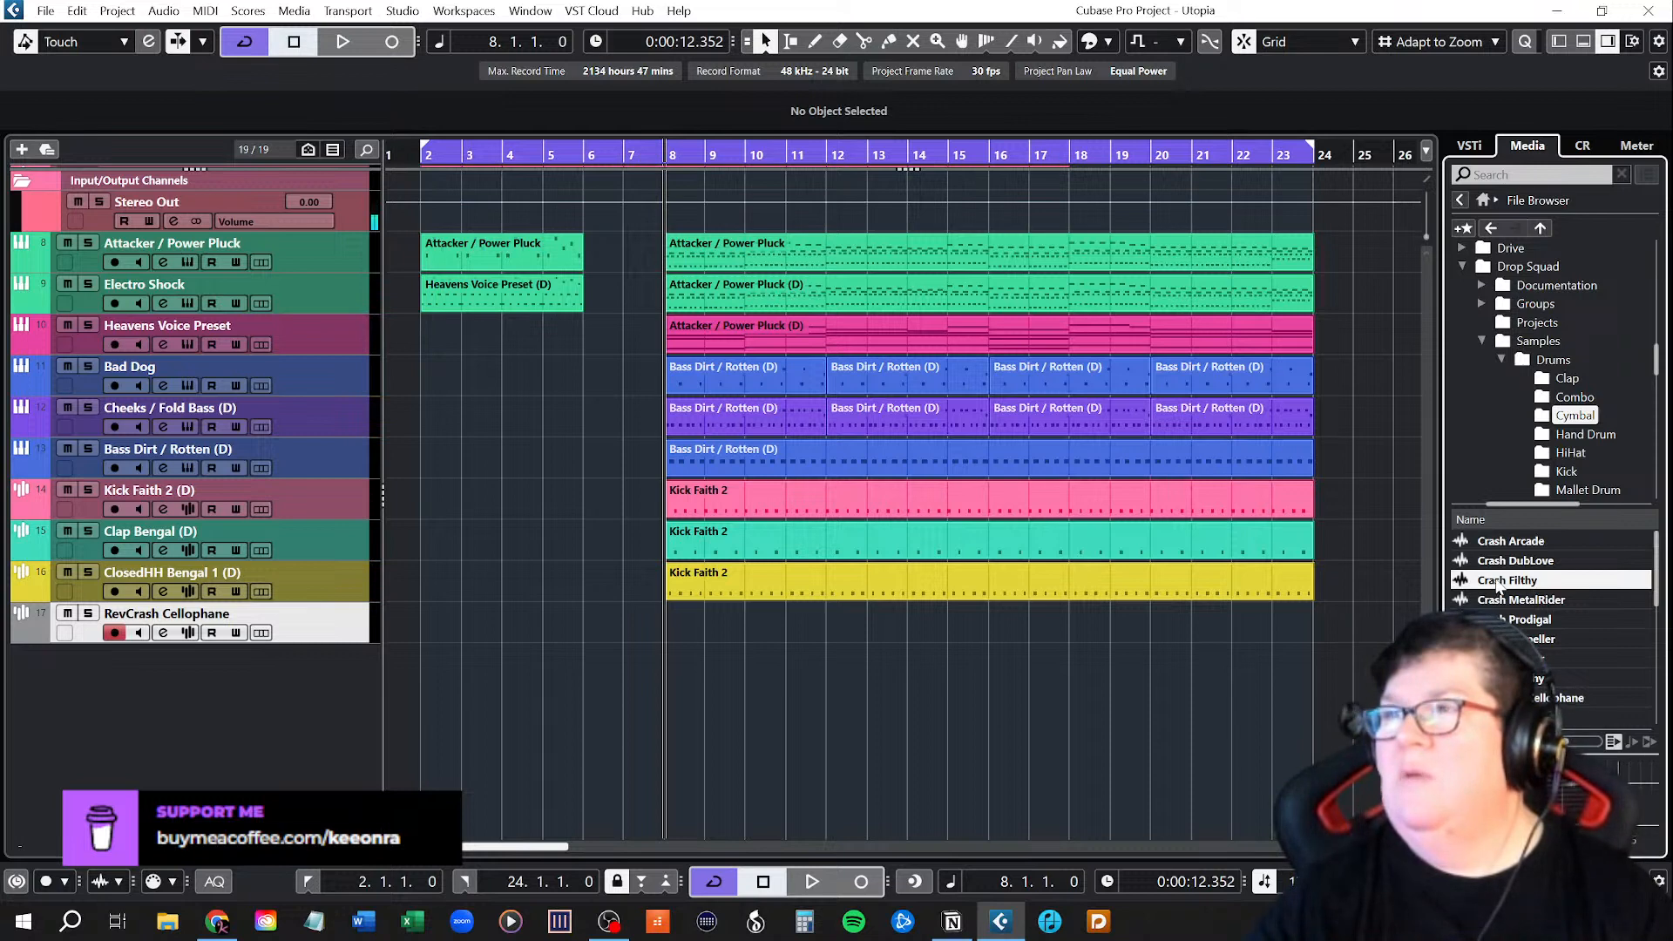
right_click(1498, 583)
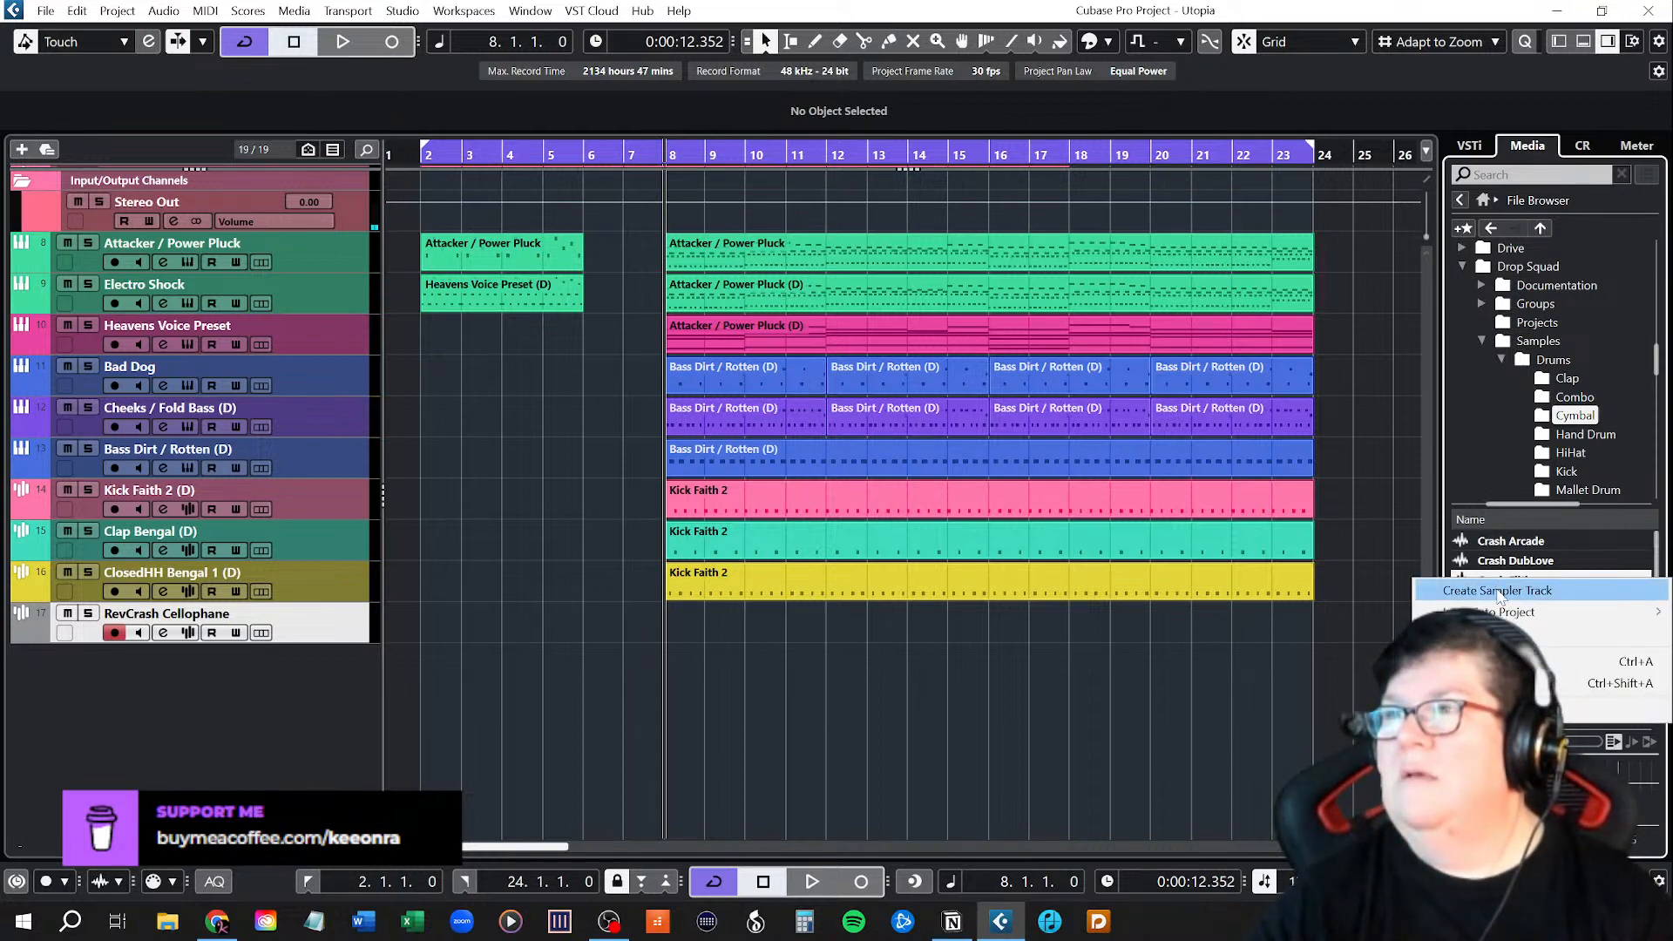
left_click(1497, 590)
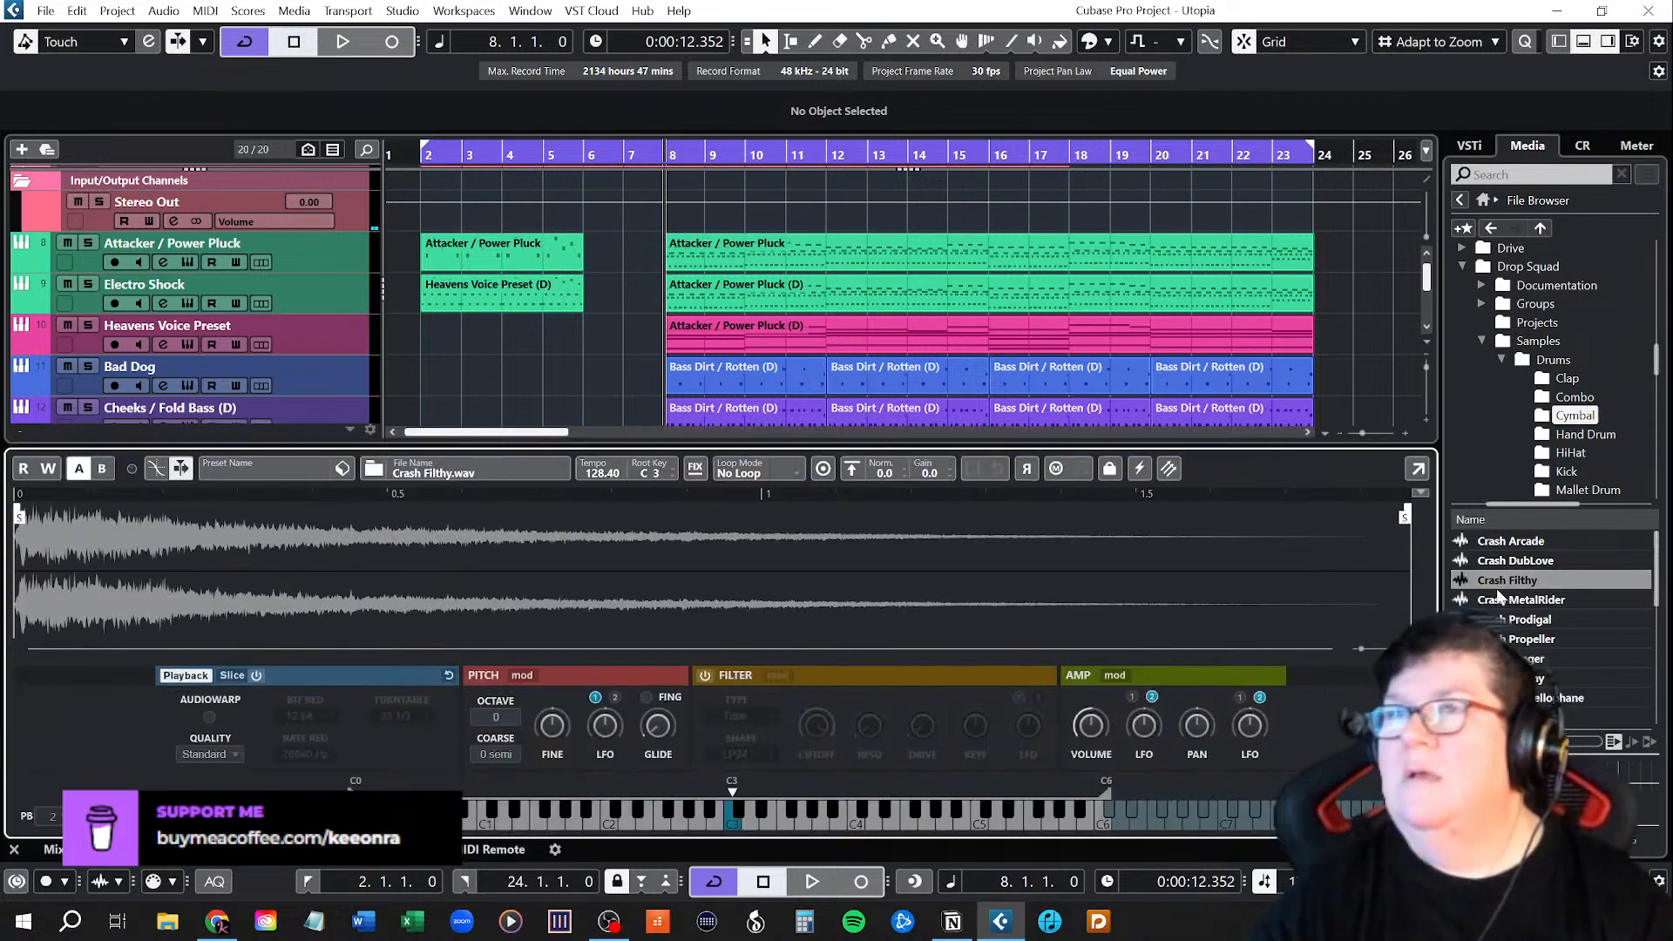
left_click(1584, 41)
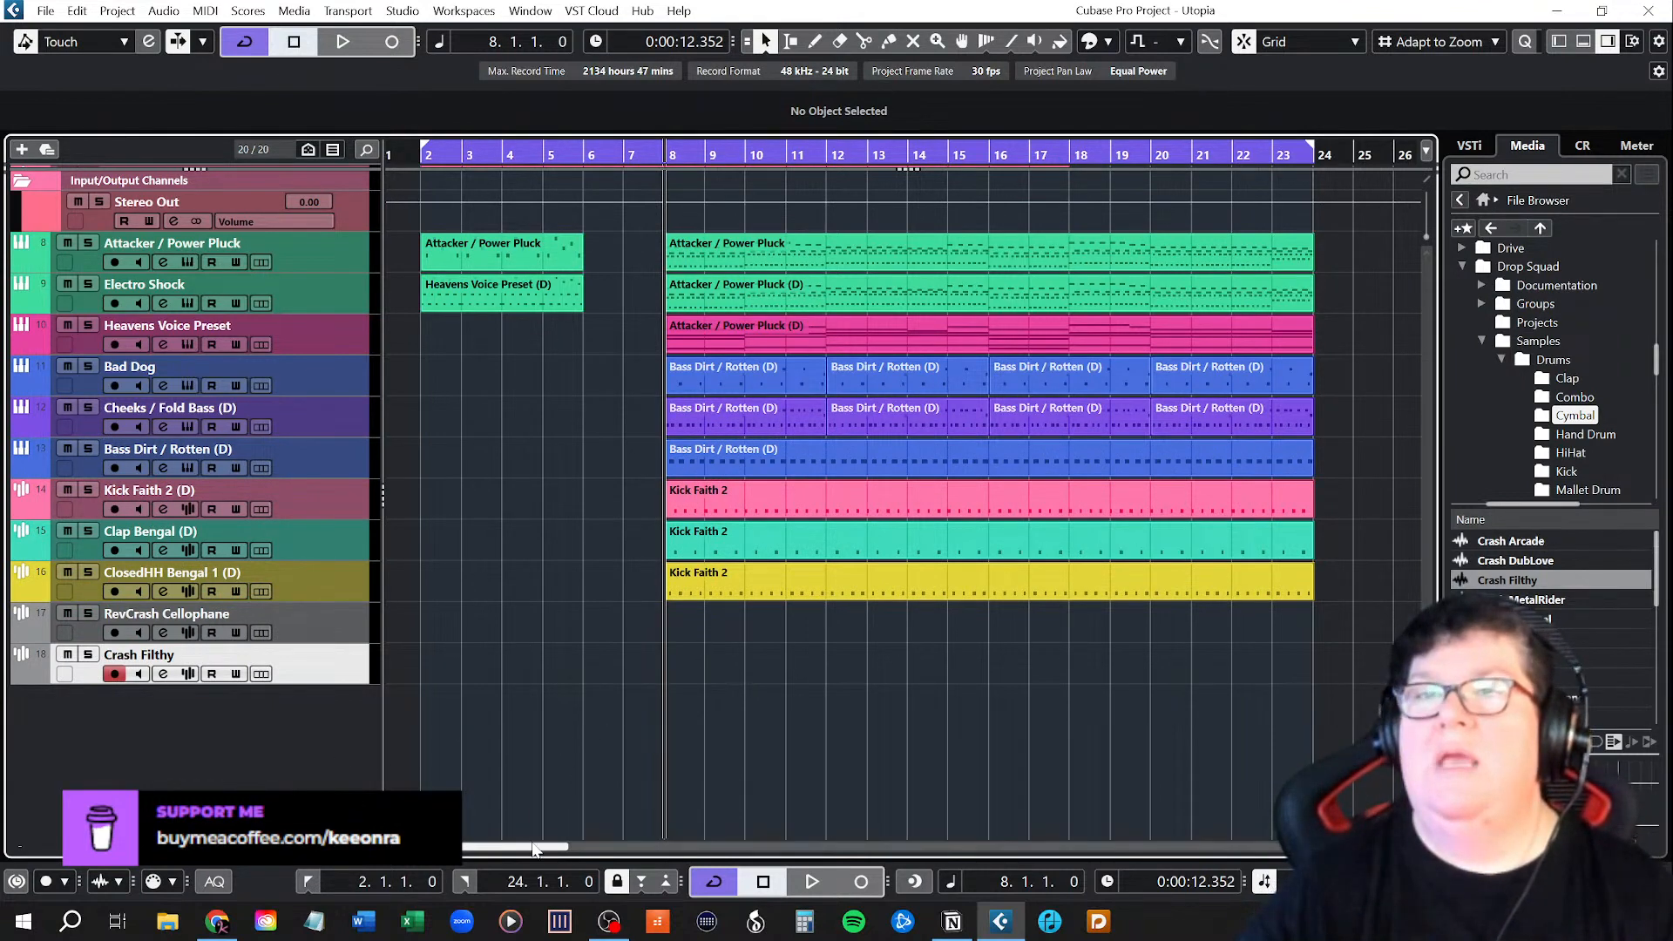
Extend the end of the cycle range to bar 37.
left_click_drag(543, 848, 567, 849)
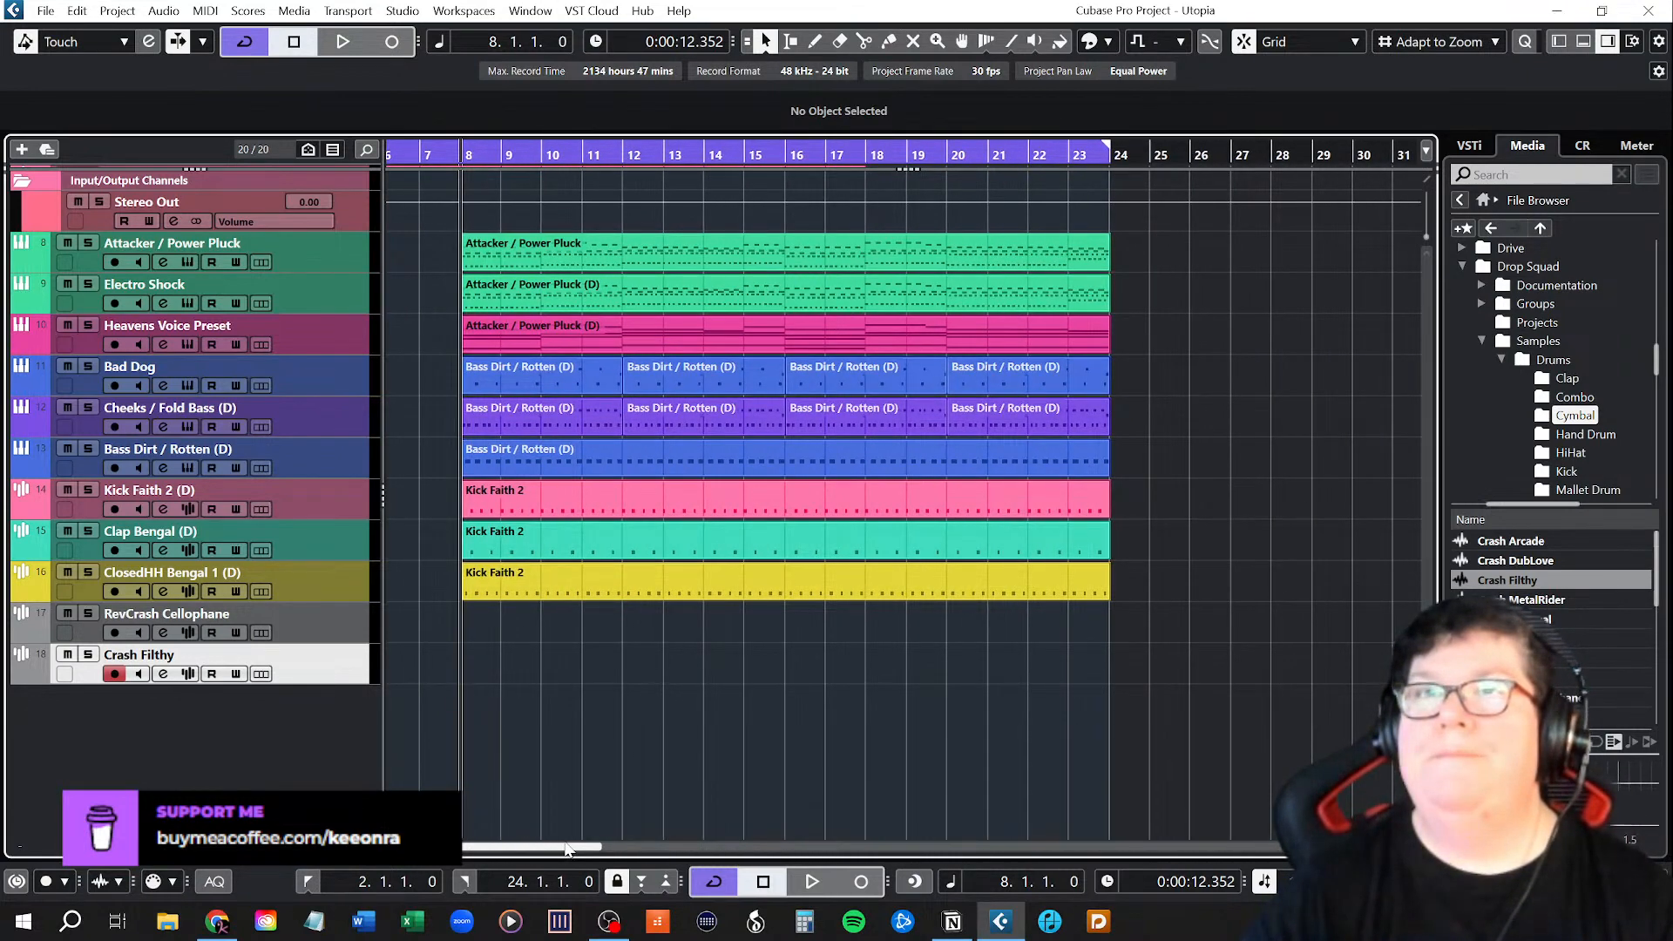
mouse_move(566, 850)
left_mouse_down()
mouse_move(589, 850)
mouse_move(574, 847)
left_mouse_up()
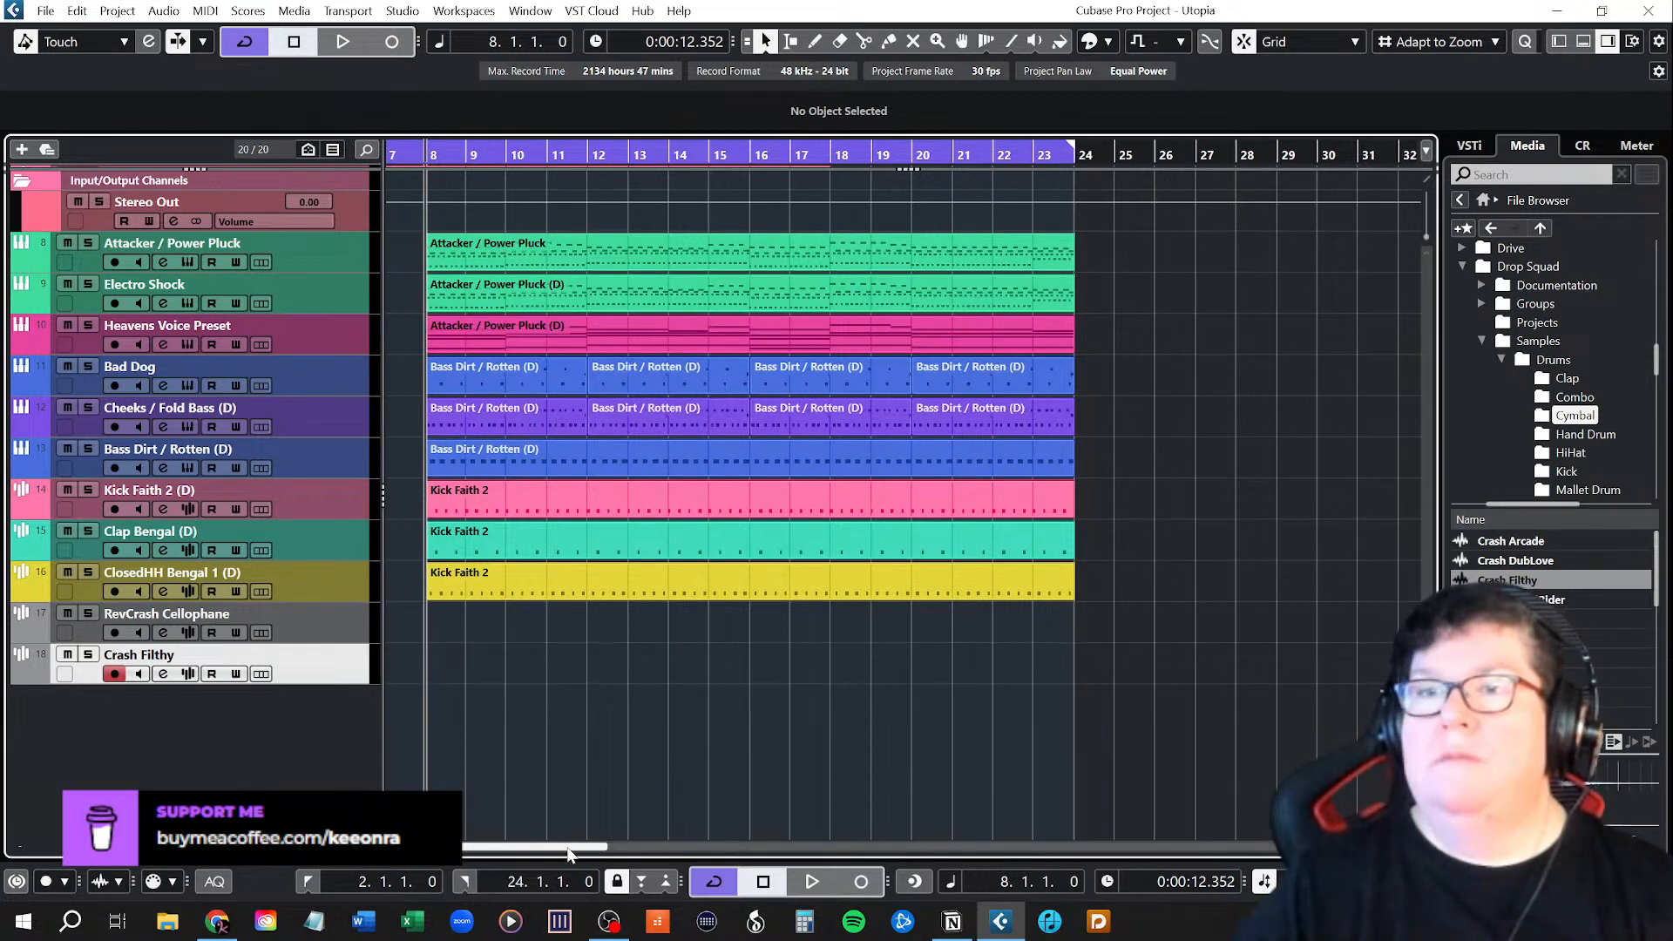
left_click_drag(575, 850, 655, 851)
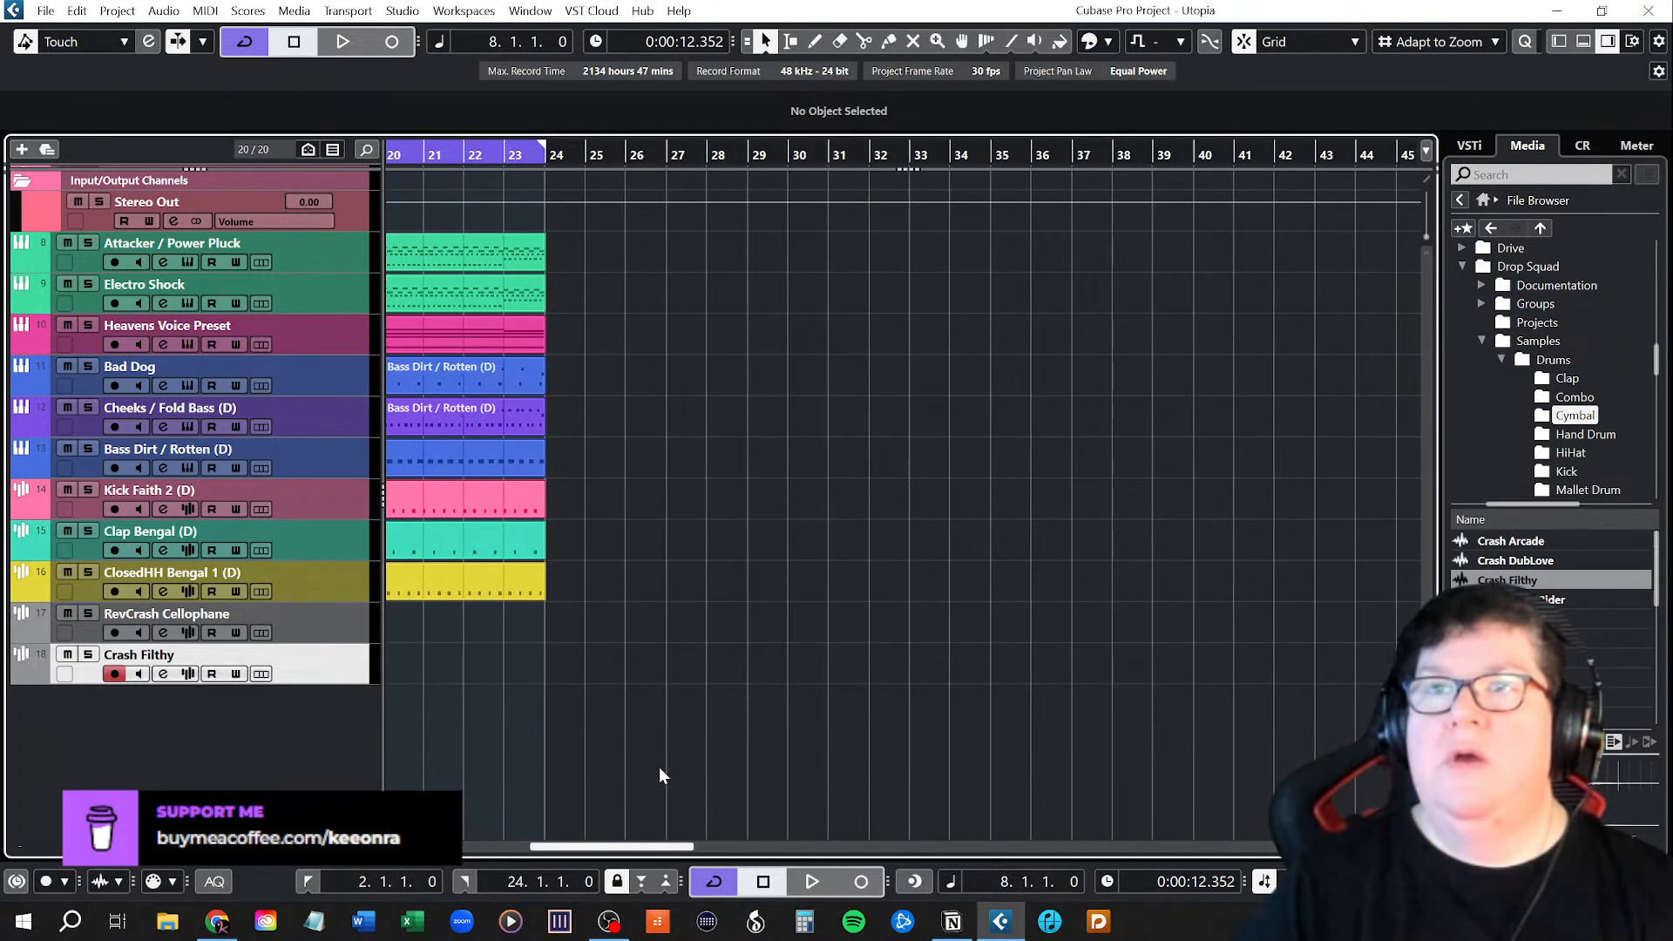
left_click_drag(551, 154, 1070, 155)
Place the RevCrash Cellophane track below Crash Filthy and draw a four-bar part from bar 24 to 28 on each with the Draw tool.
right_click(555, 634)
left_click(602, 629)
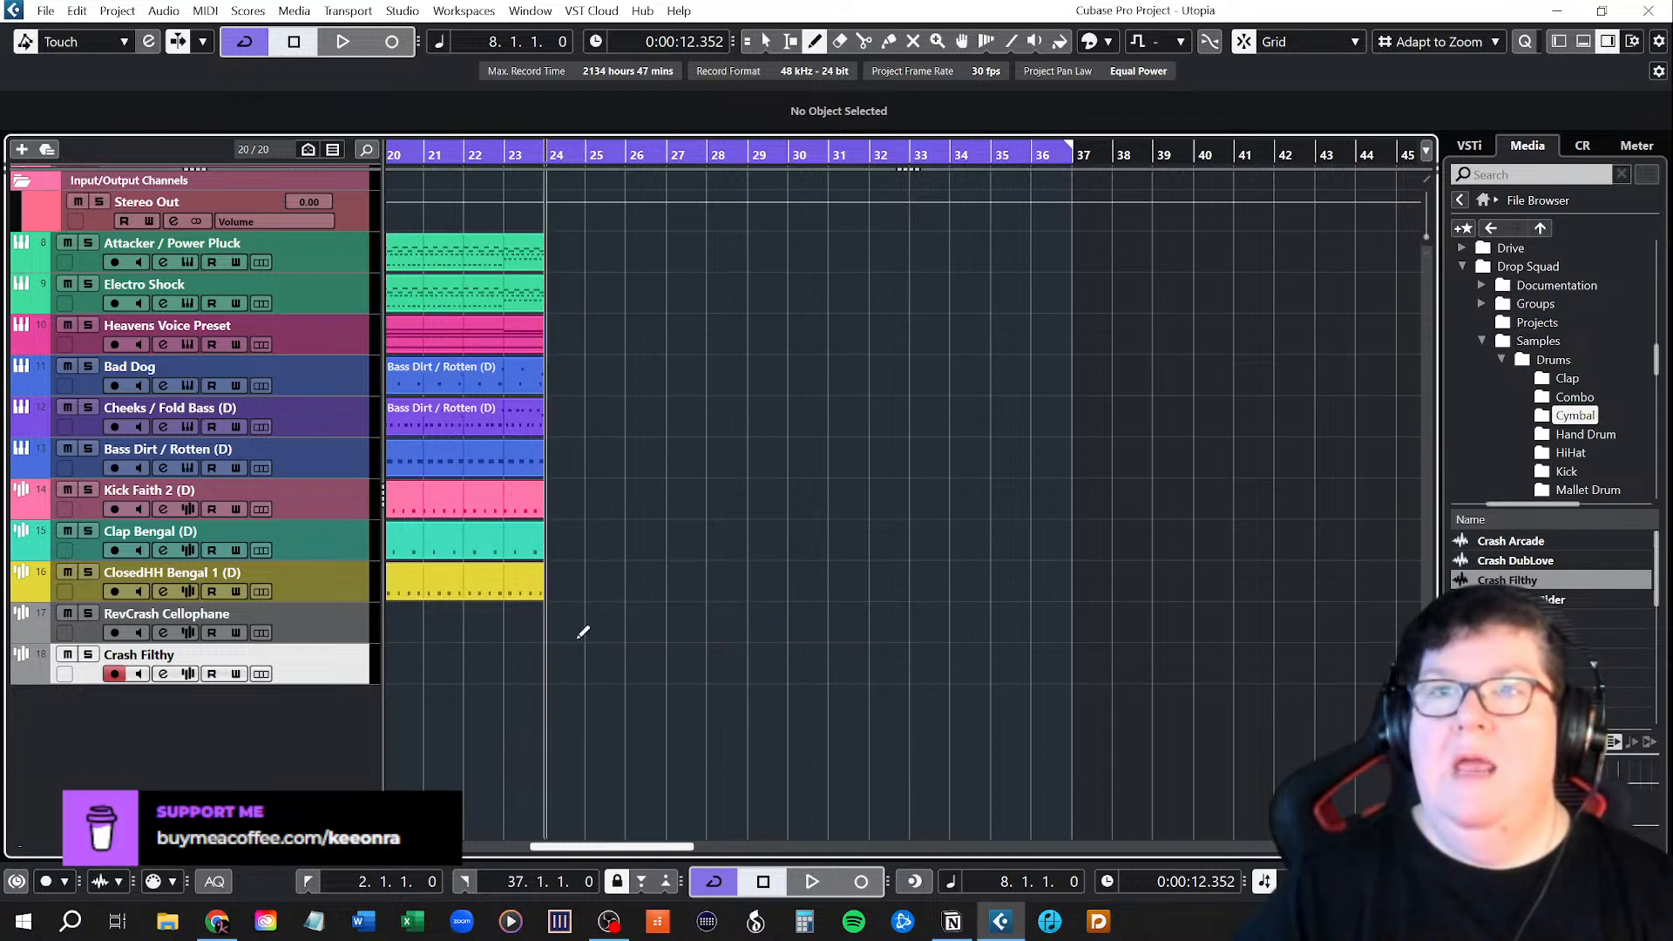
left_click_drag(289, 620, 280, 692)
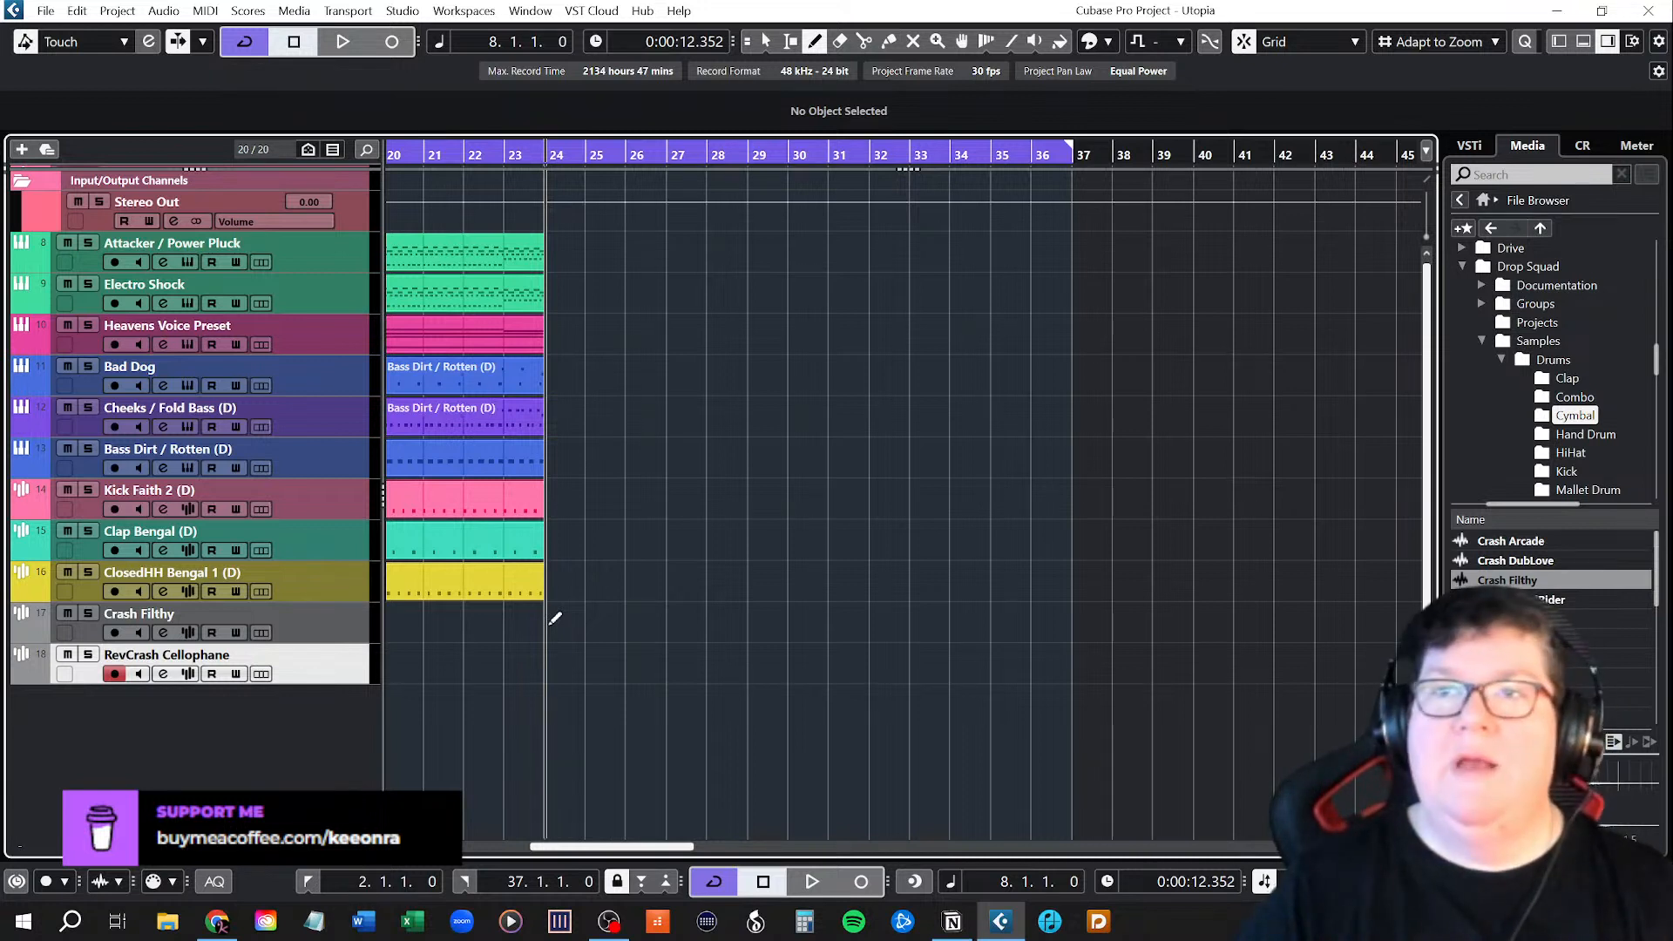
mouse_move(555, 618)
left_mouse_down()
mouse_move(767, 626)
mouse_move(707, 625)
left_mouse_up()
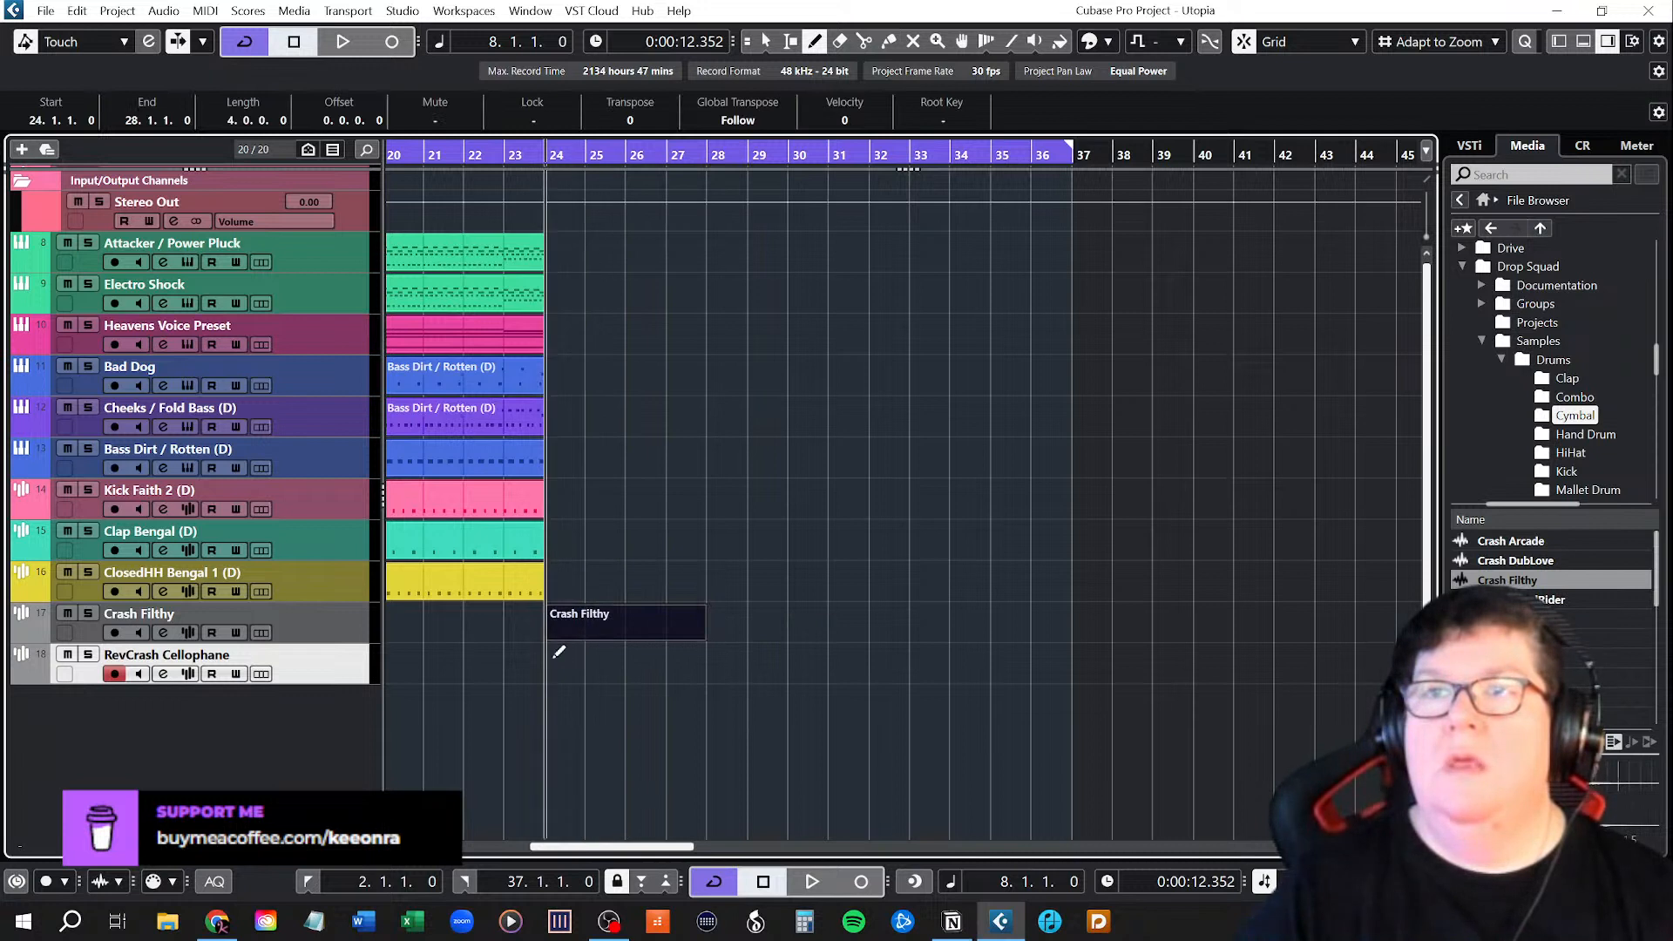
left_click_drag(560, 653, 706, 654)
key("1")
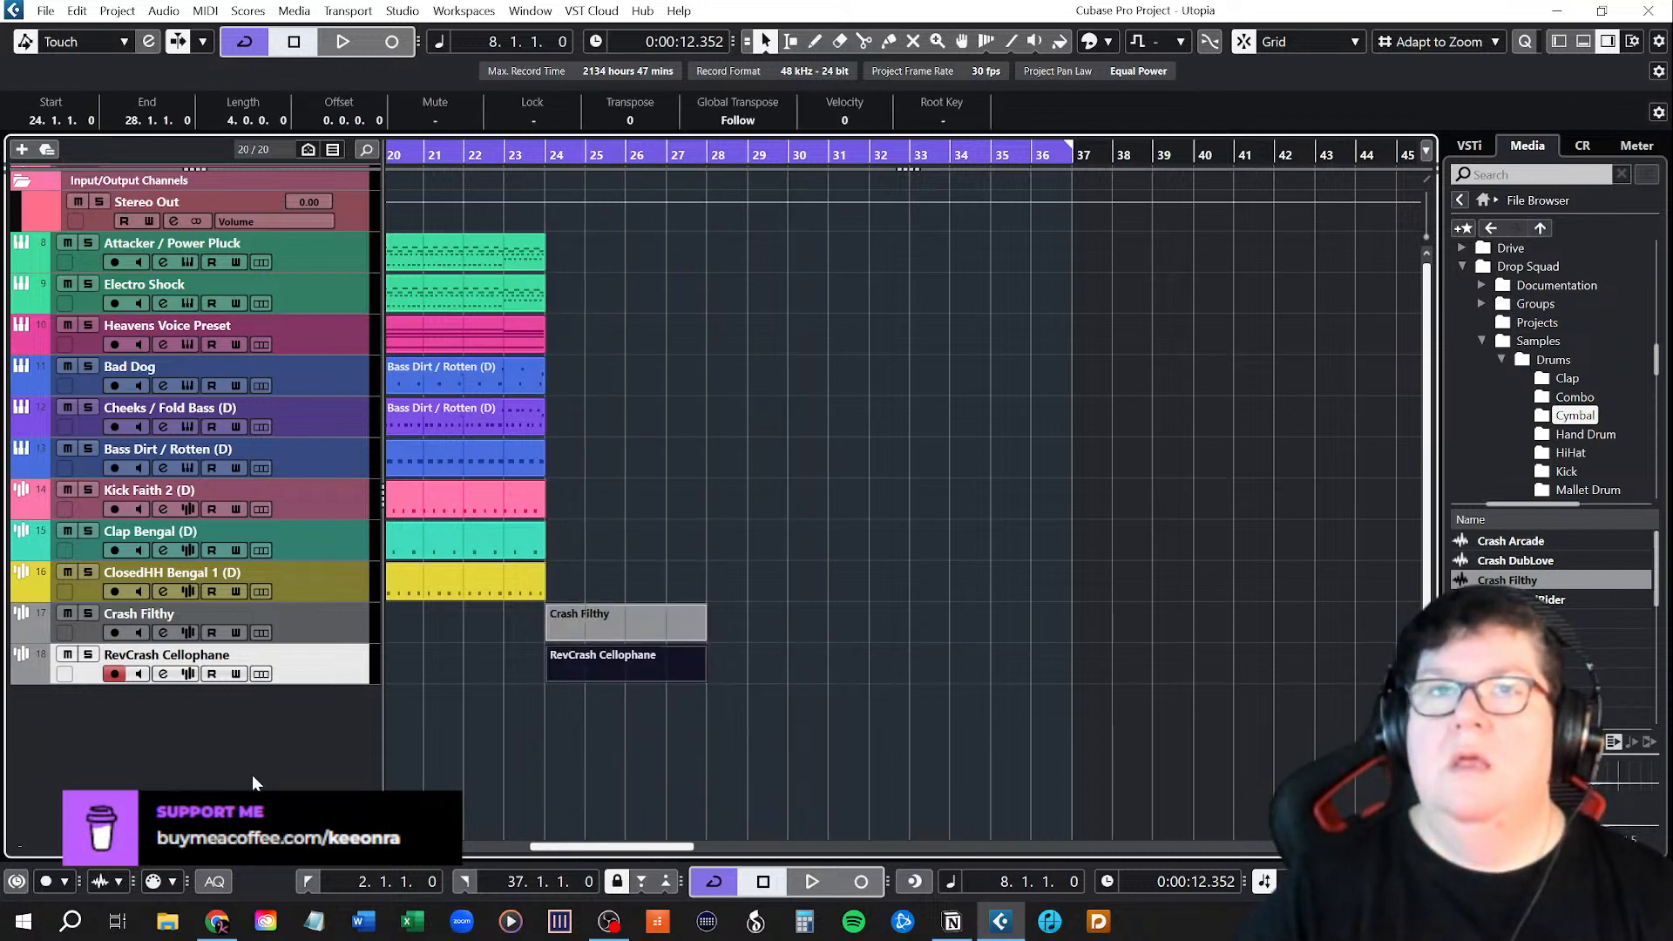
Color the Crash Filthy track coral red and the RevCrash Cellophane track light orange, keeping the volume automation lane collapsed.
left_click(33, 628)
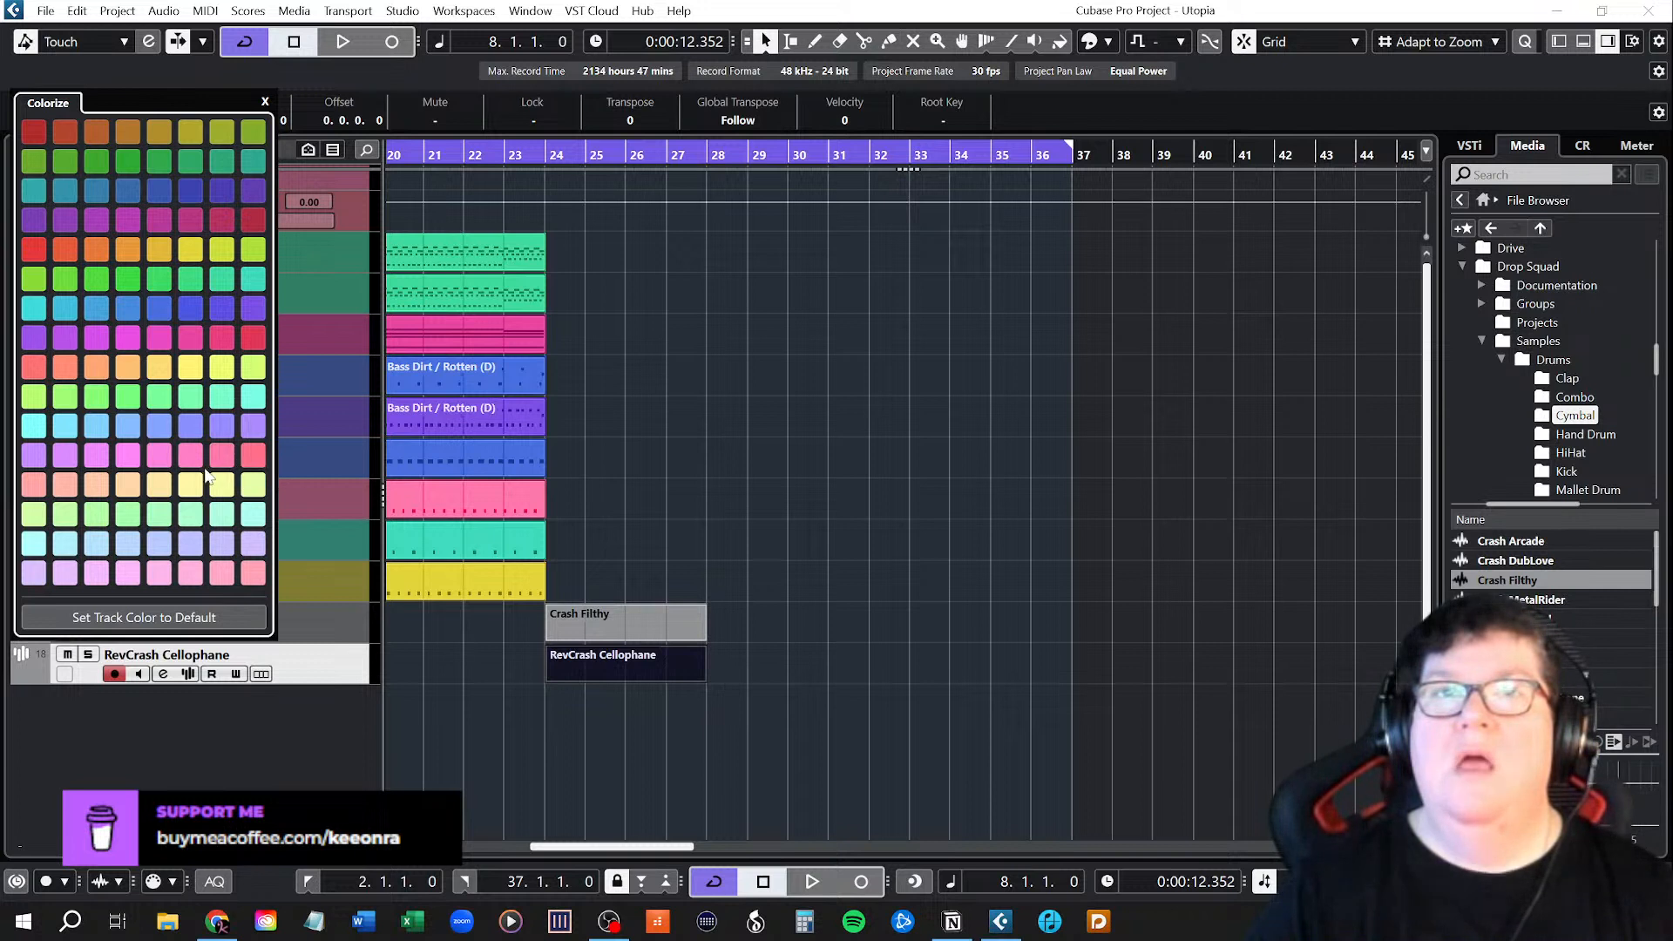
left_click(35, 369)
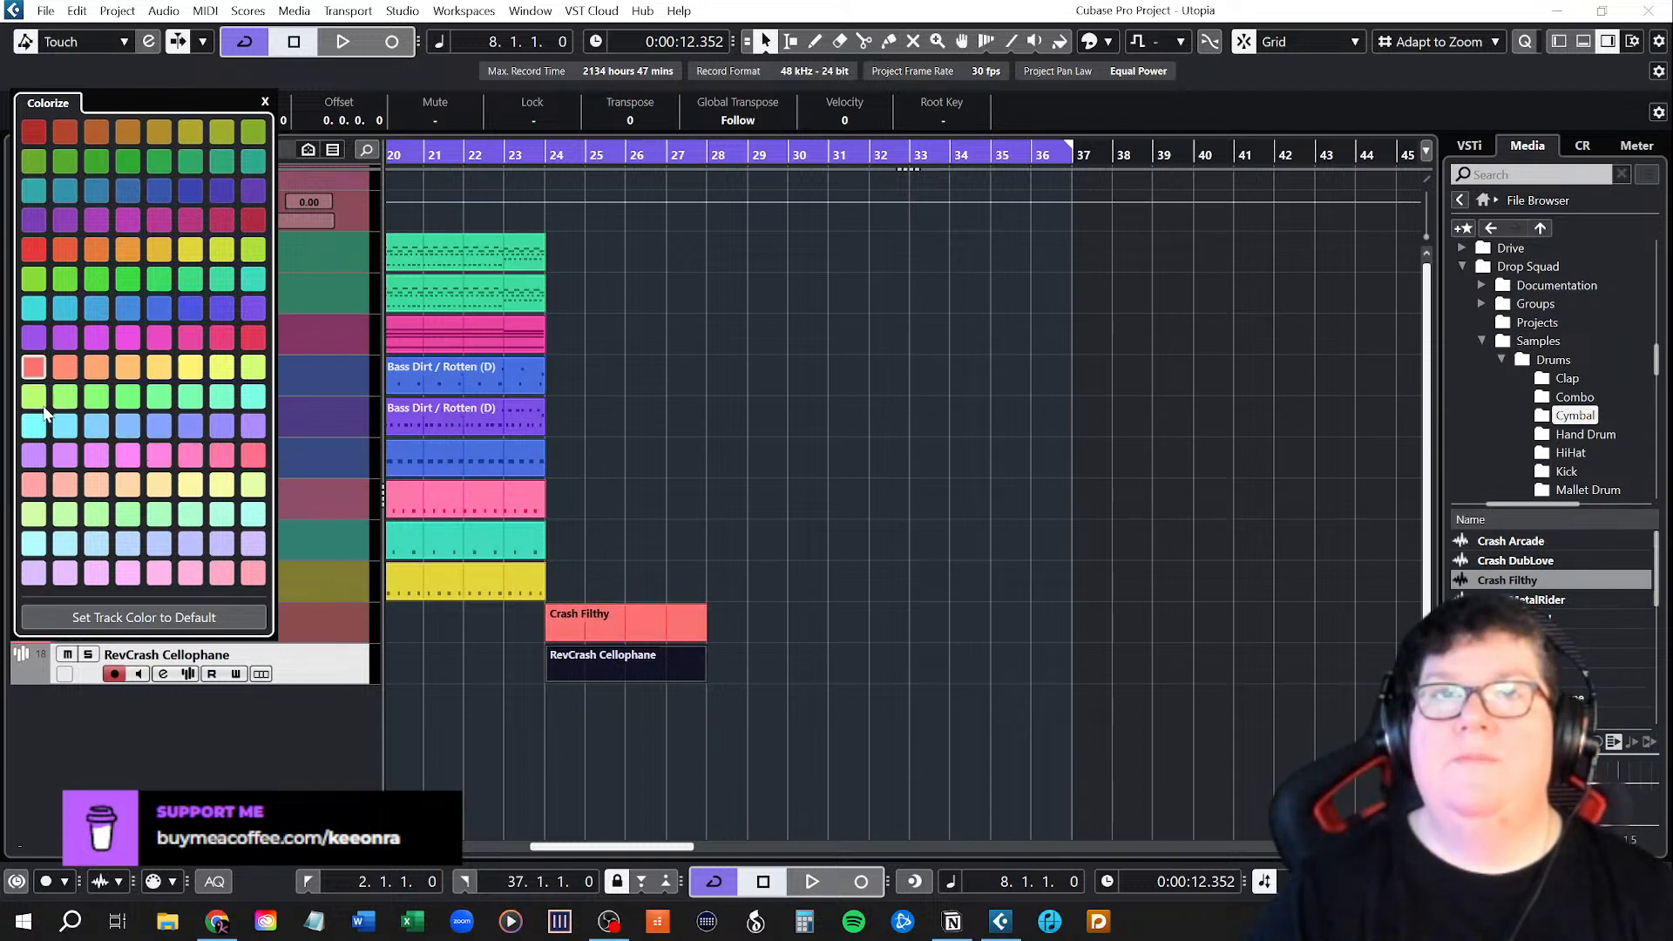
left_click(22, 679)
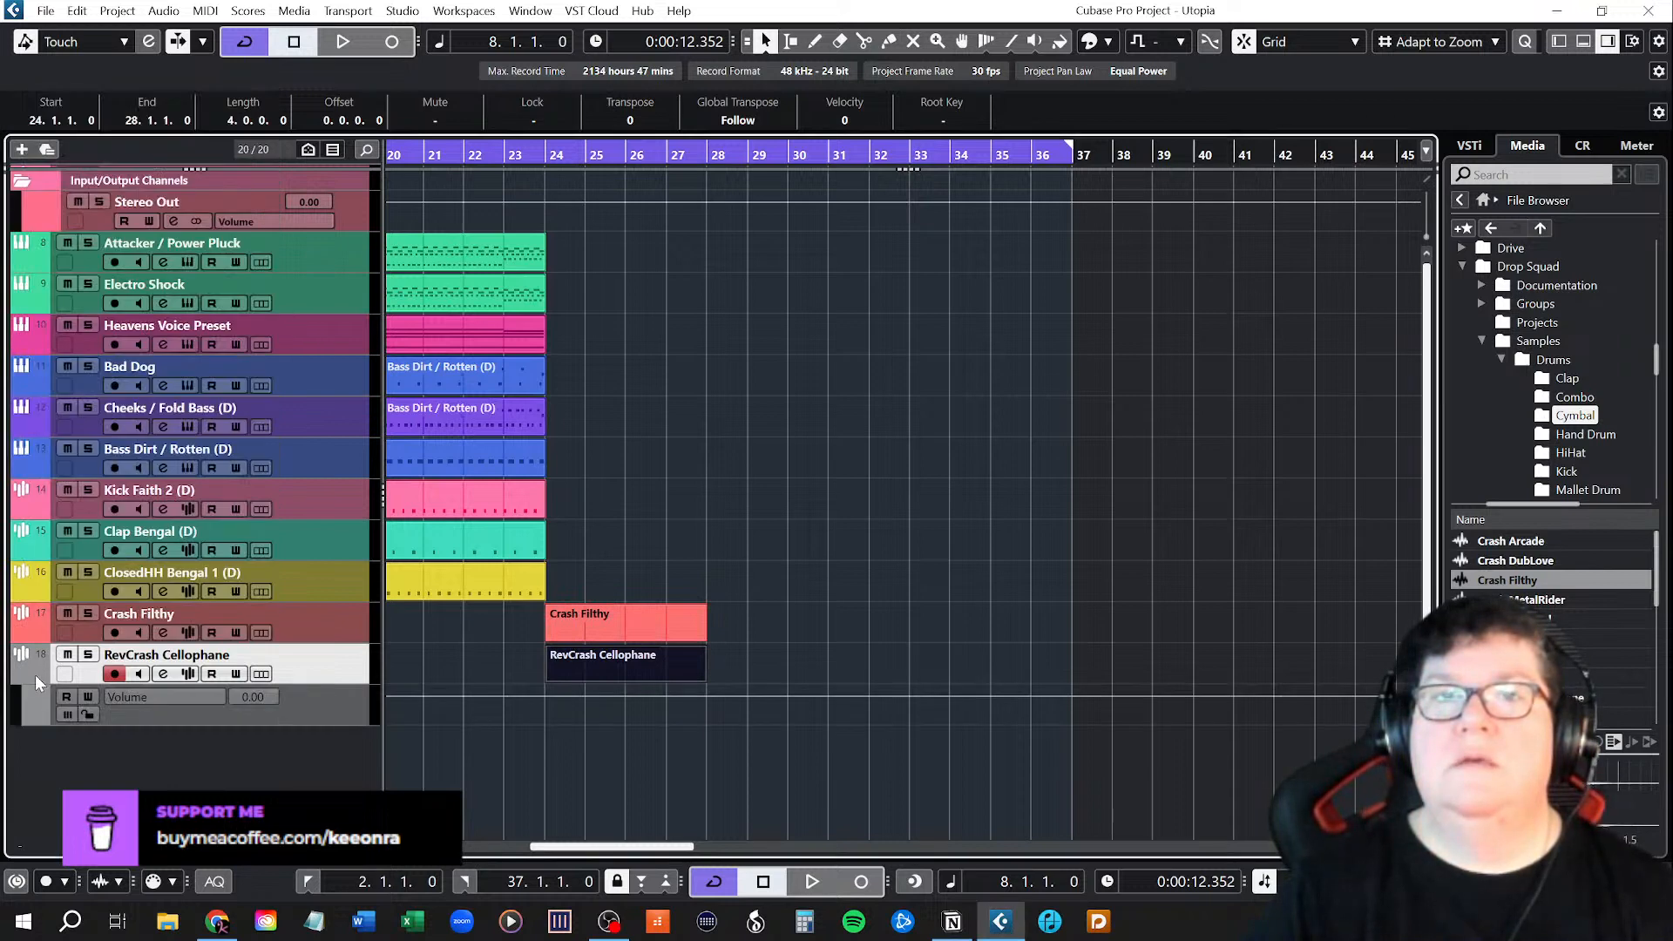
left_click(34, 674)
left_click(64, 409)
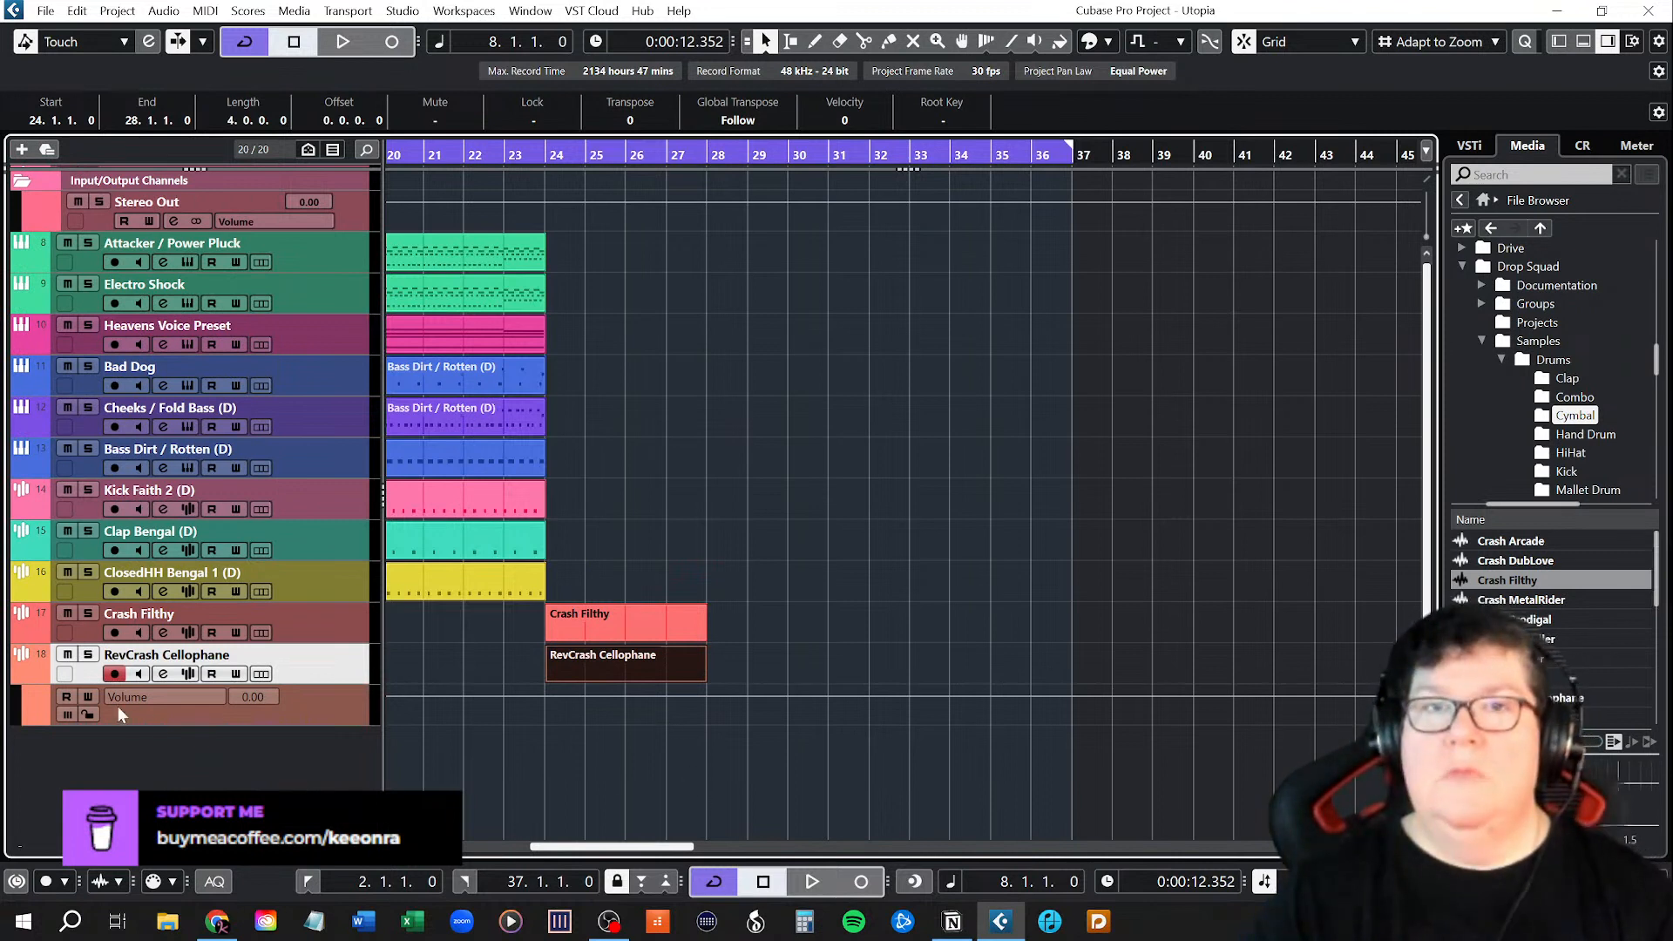
left_click(21, 676)
left_click(650, 709)
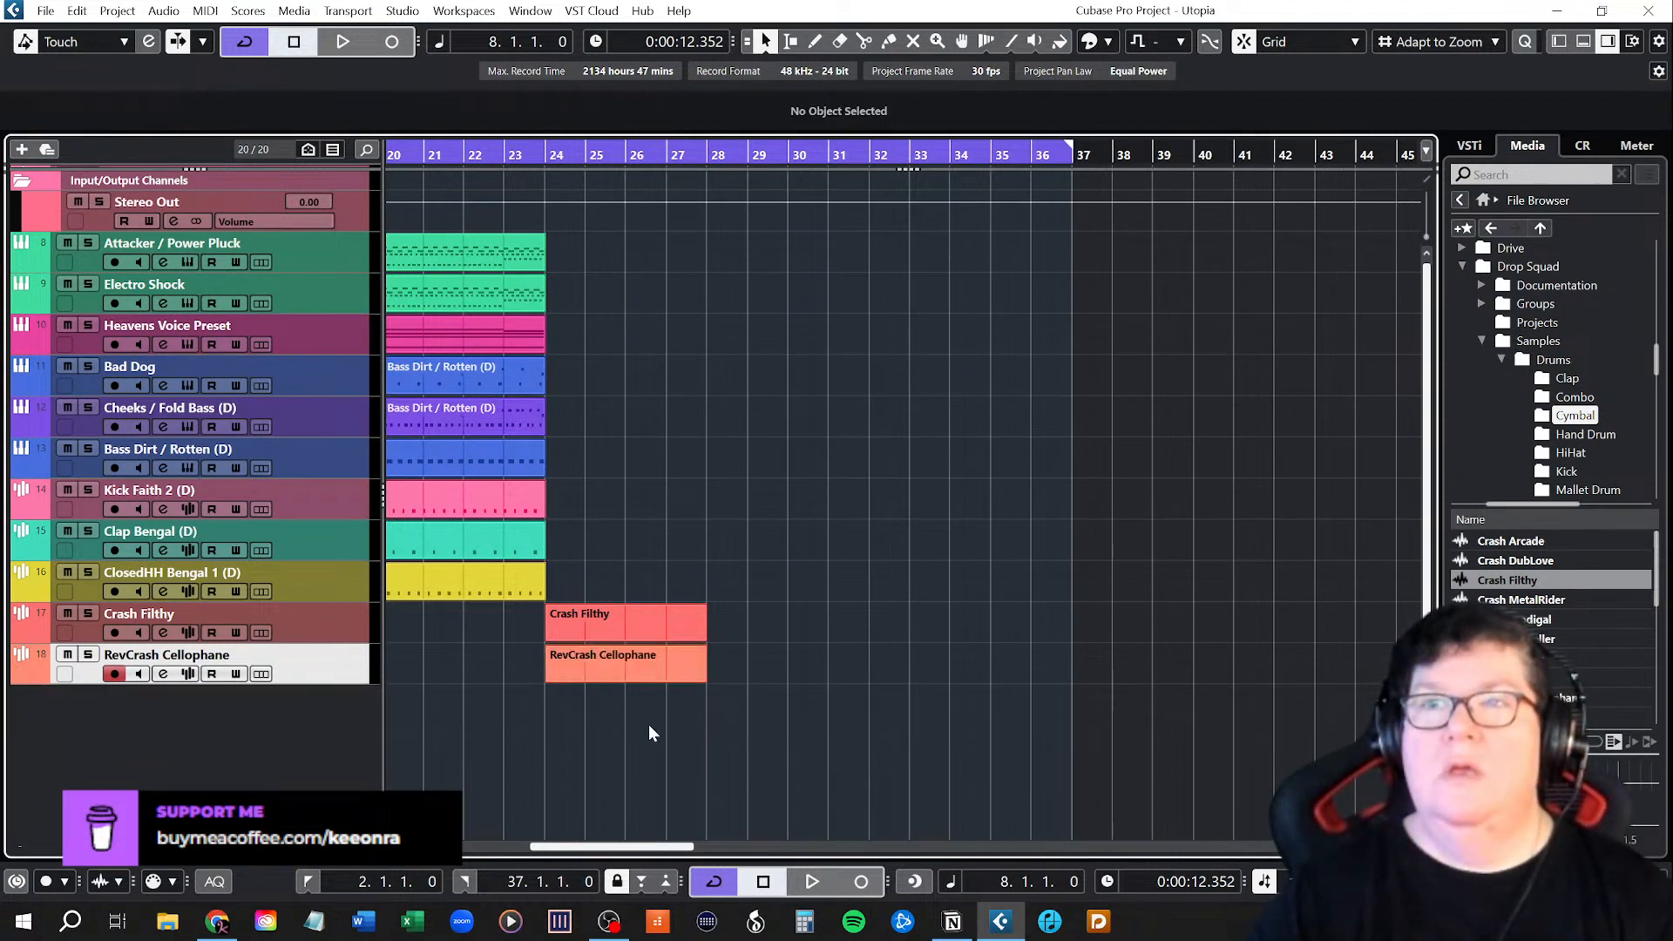
Open the Crash Filthy part in the Key Editor, show its Scale Assistant settings, and close the editor.
double_click(575, 627)
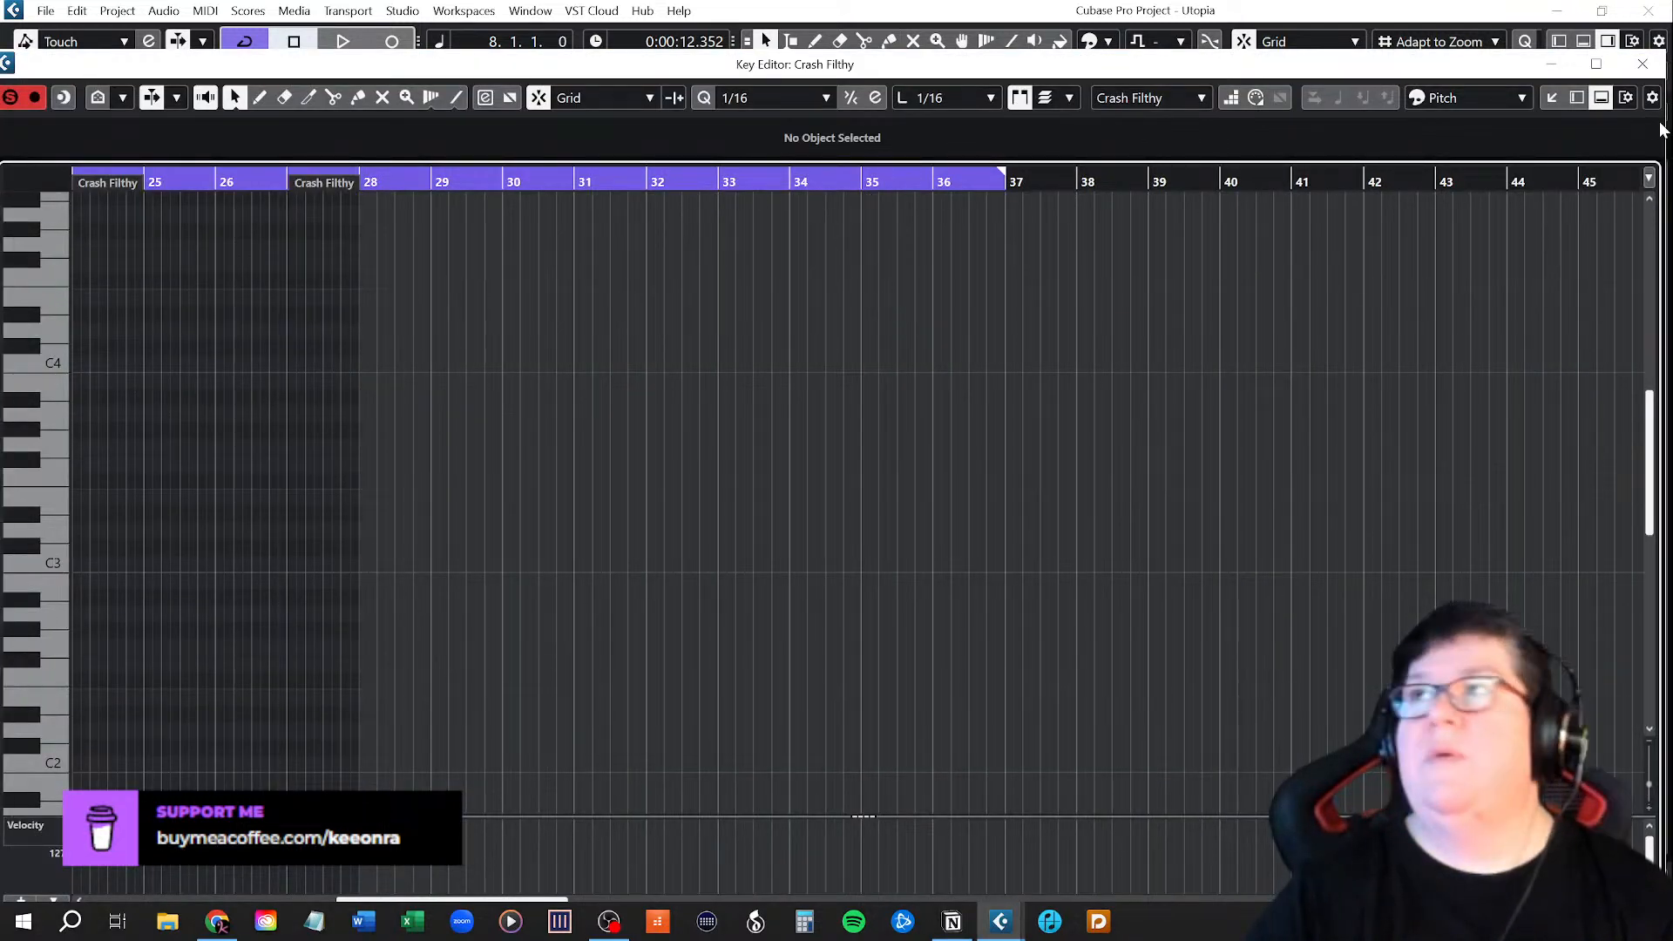
left_click(1578, 98)
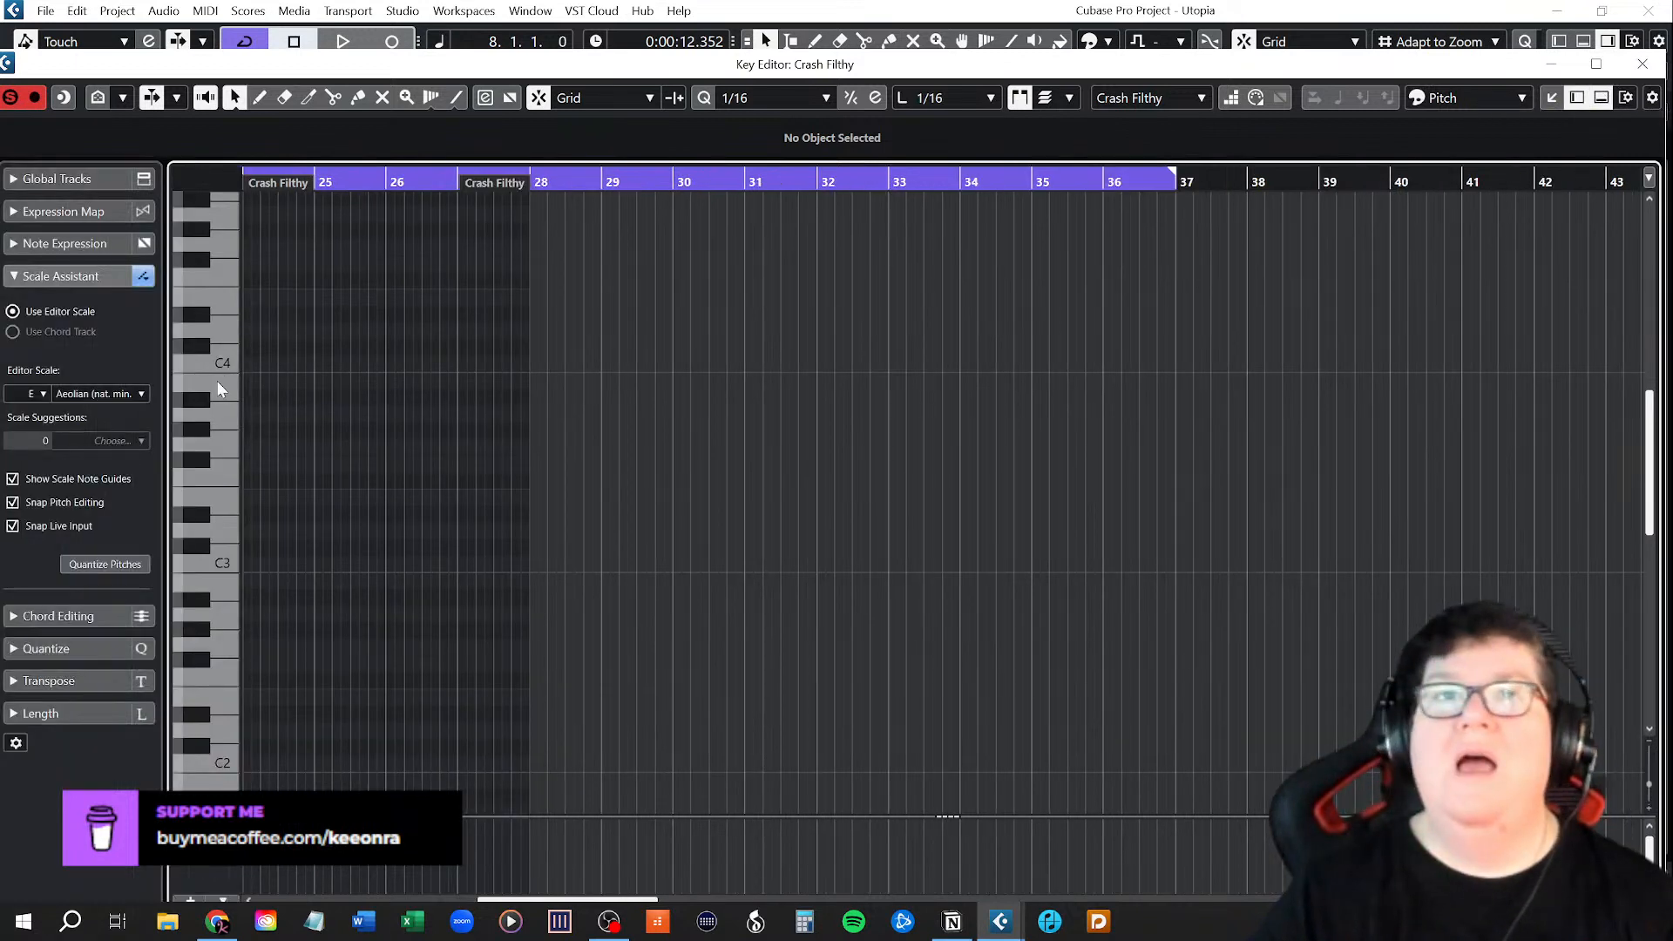
left_click(1643, 64)
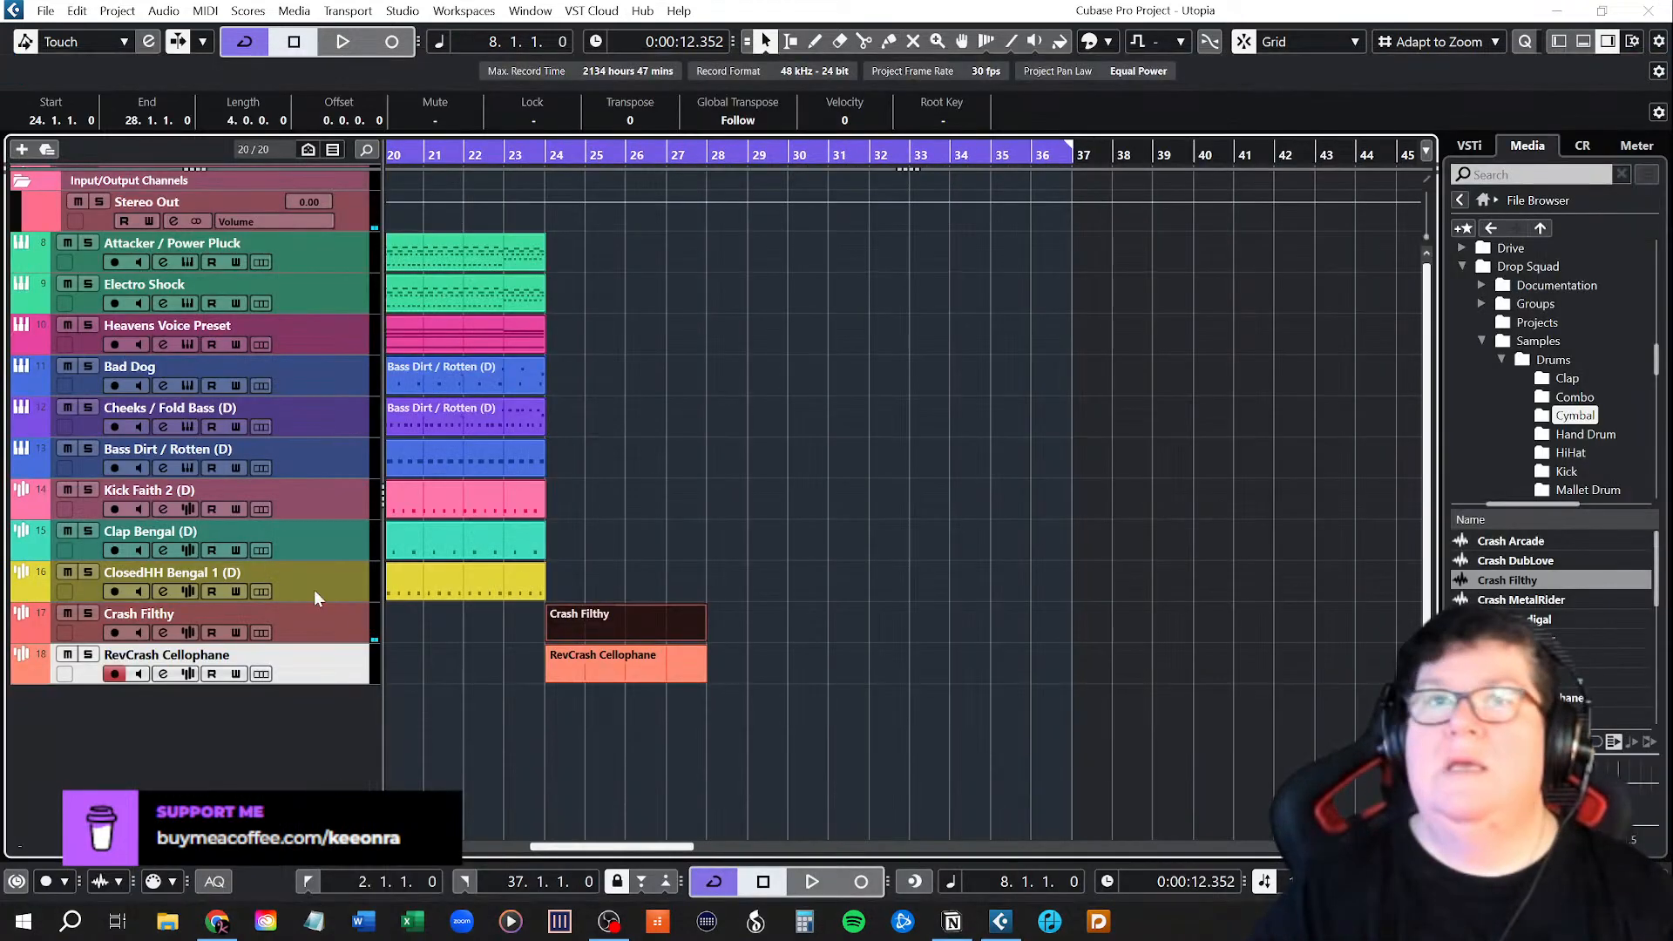
Set the track volume of both RevCrash Cellophane and Crash Filthy to -4.00 in the Inspector, and hide it again.
left_click(1559, 41)
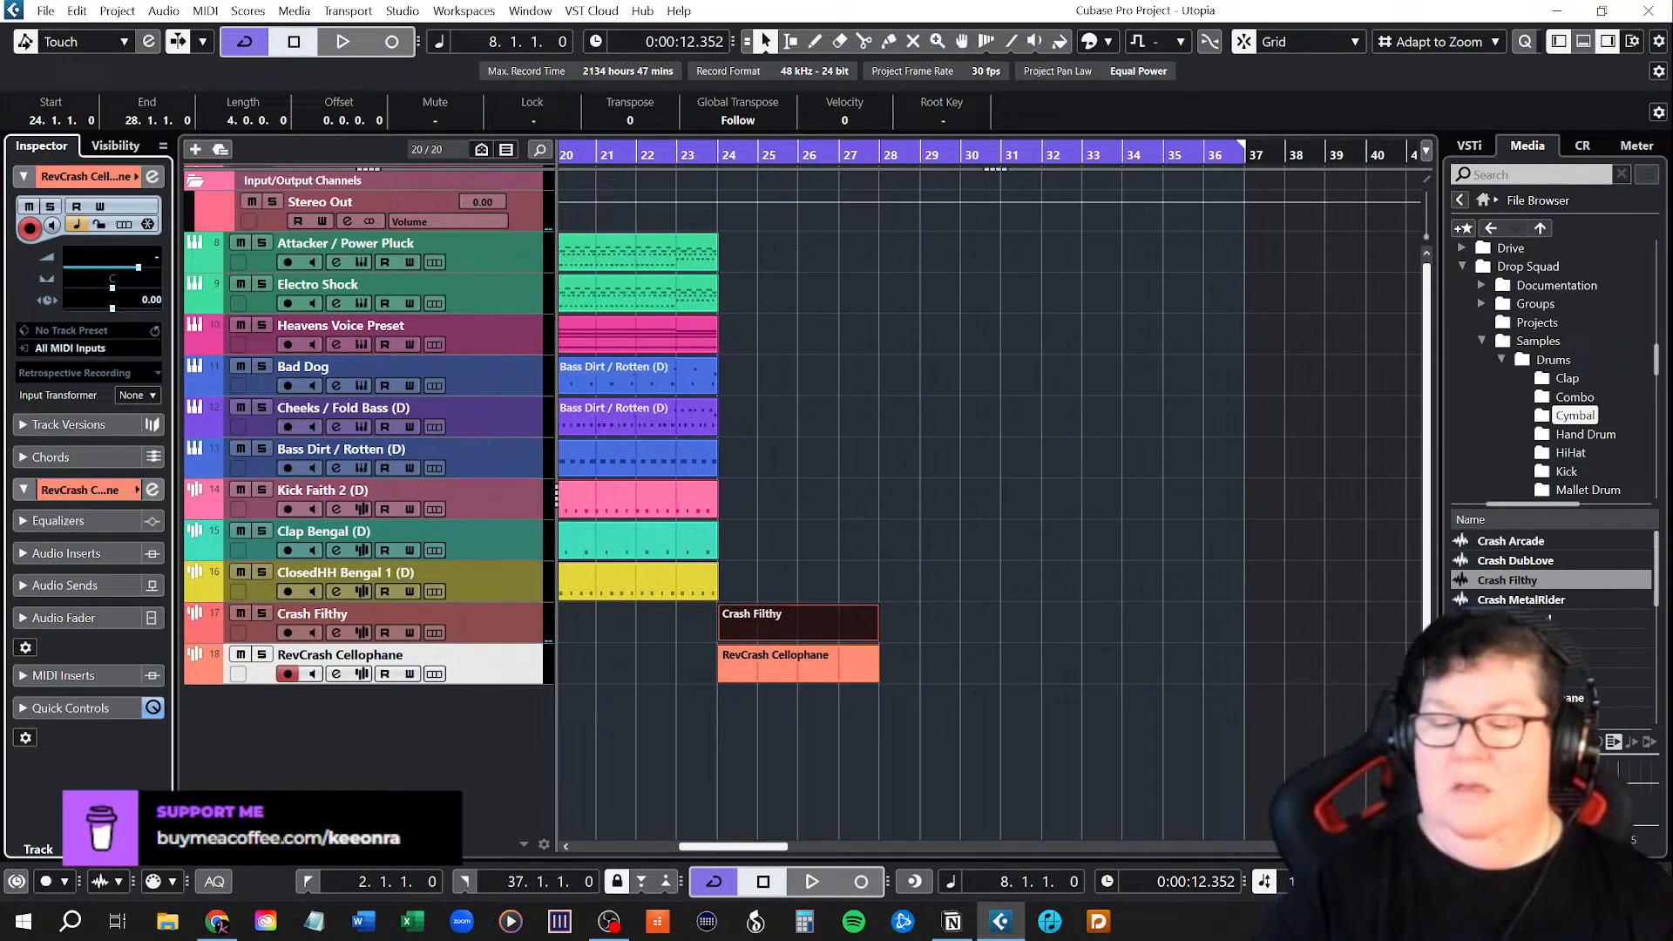
key("Return")
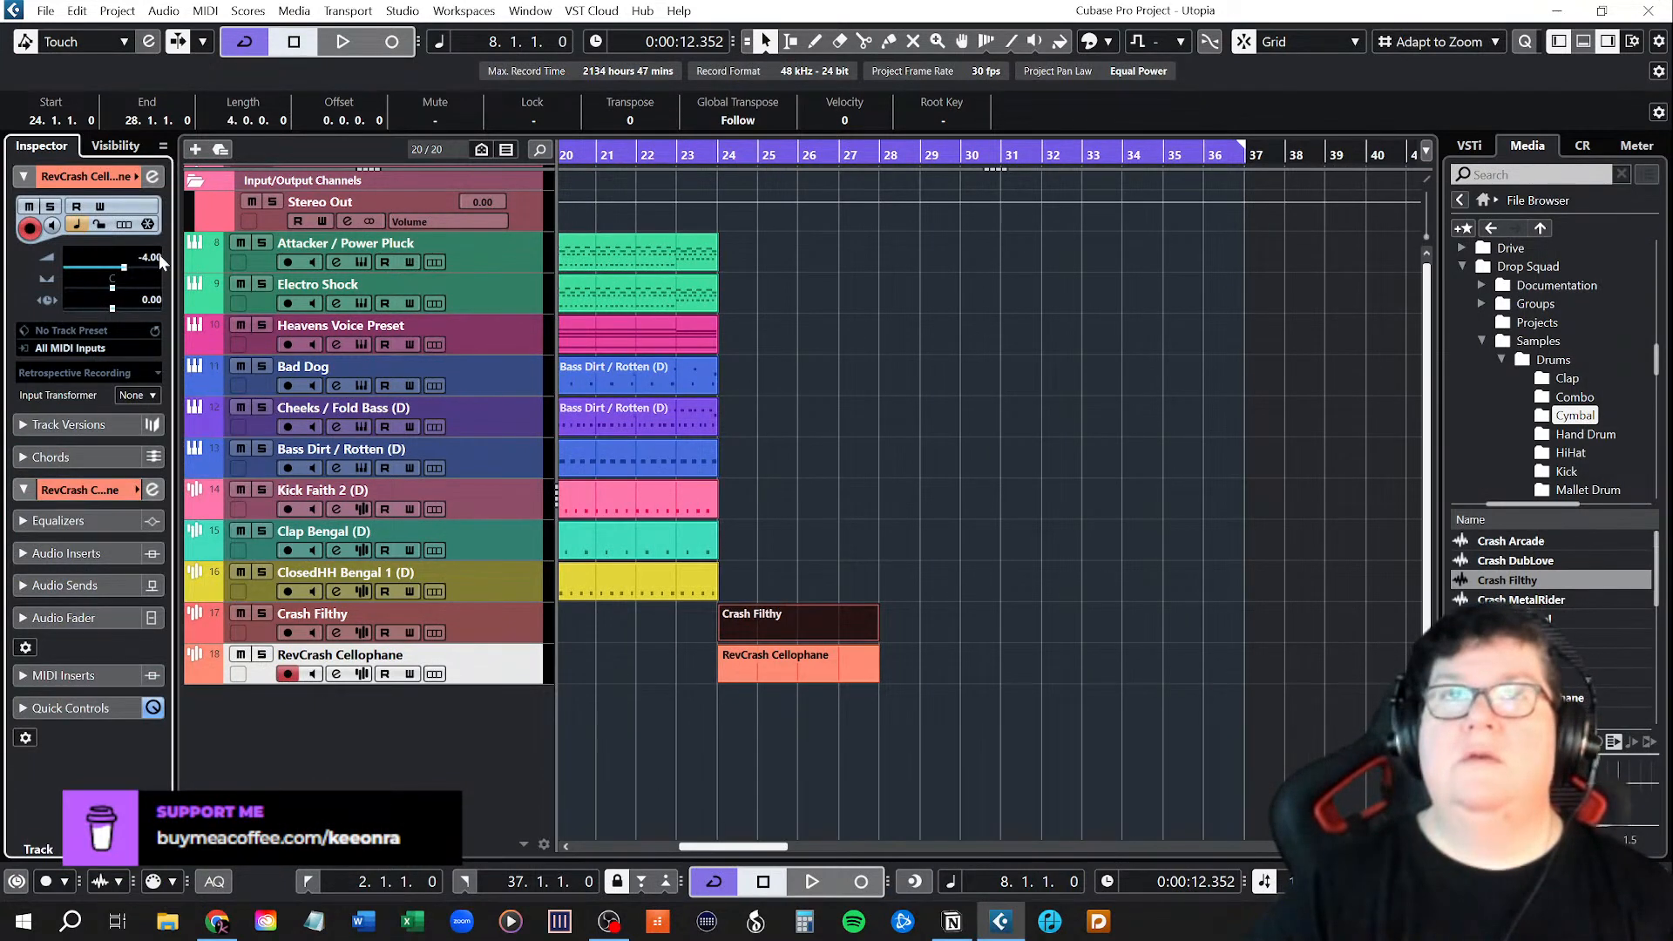
left_click(481, 631)
type("-")
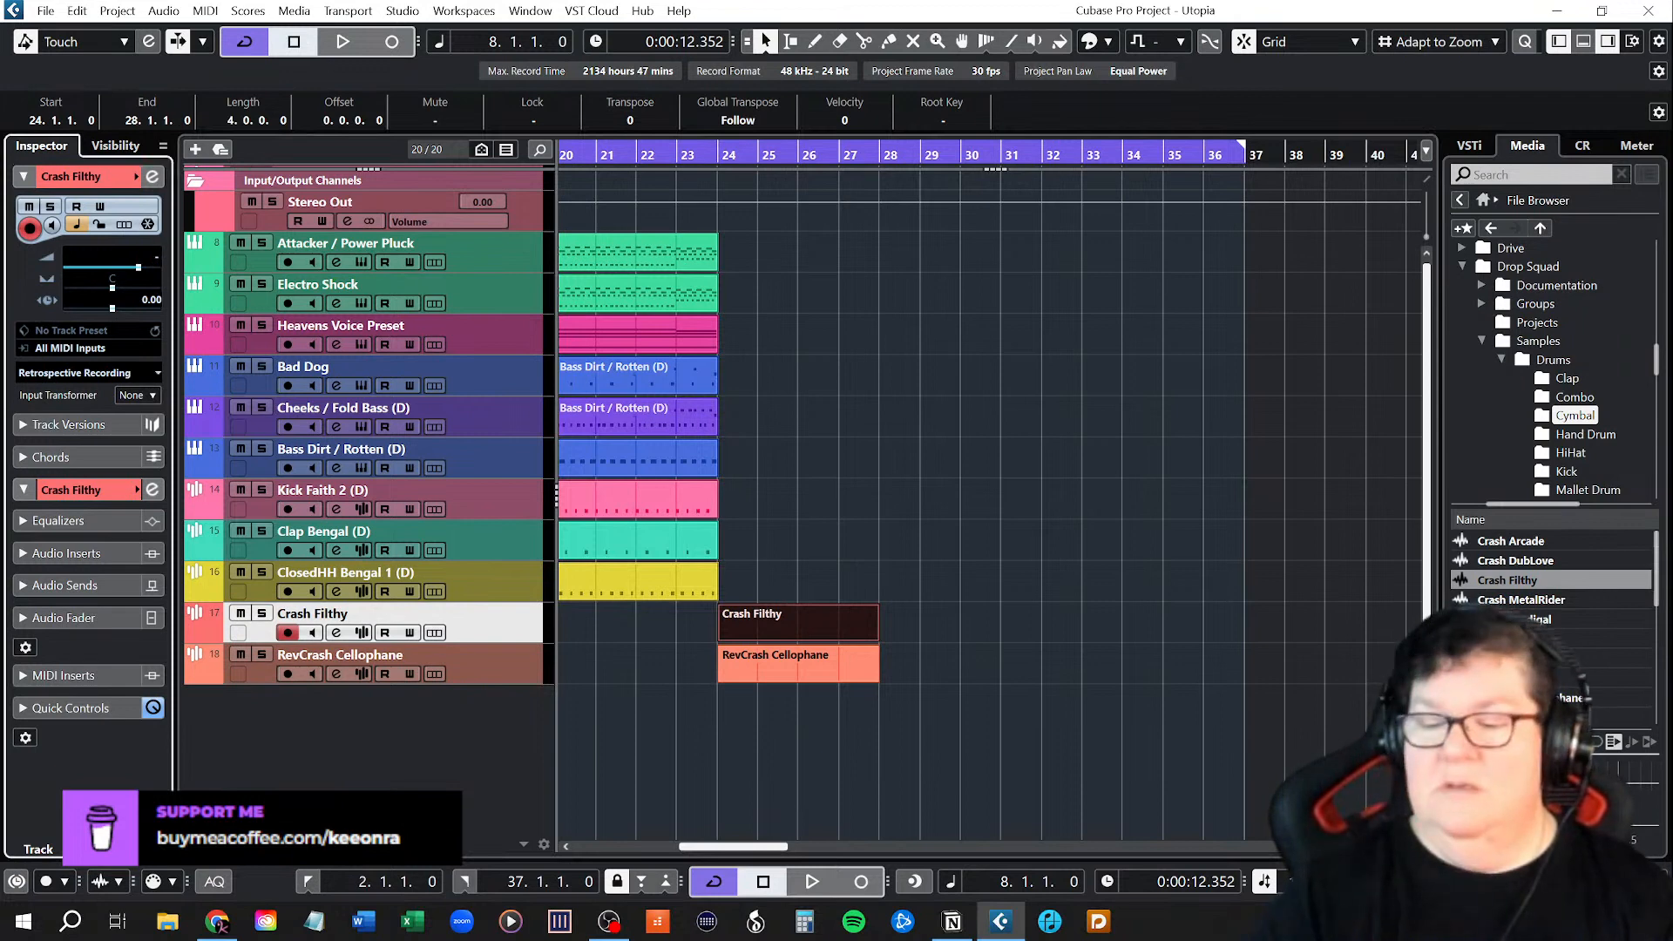
type("4")
key("Return")
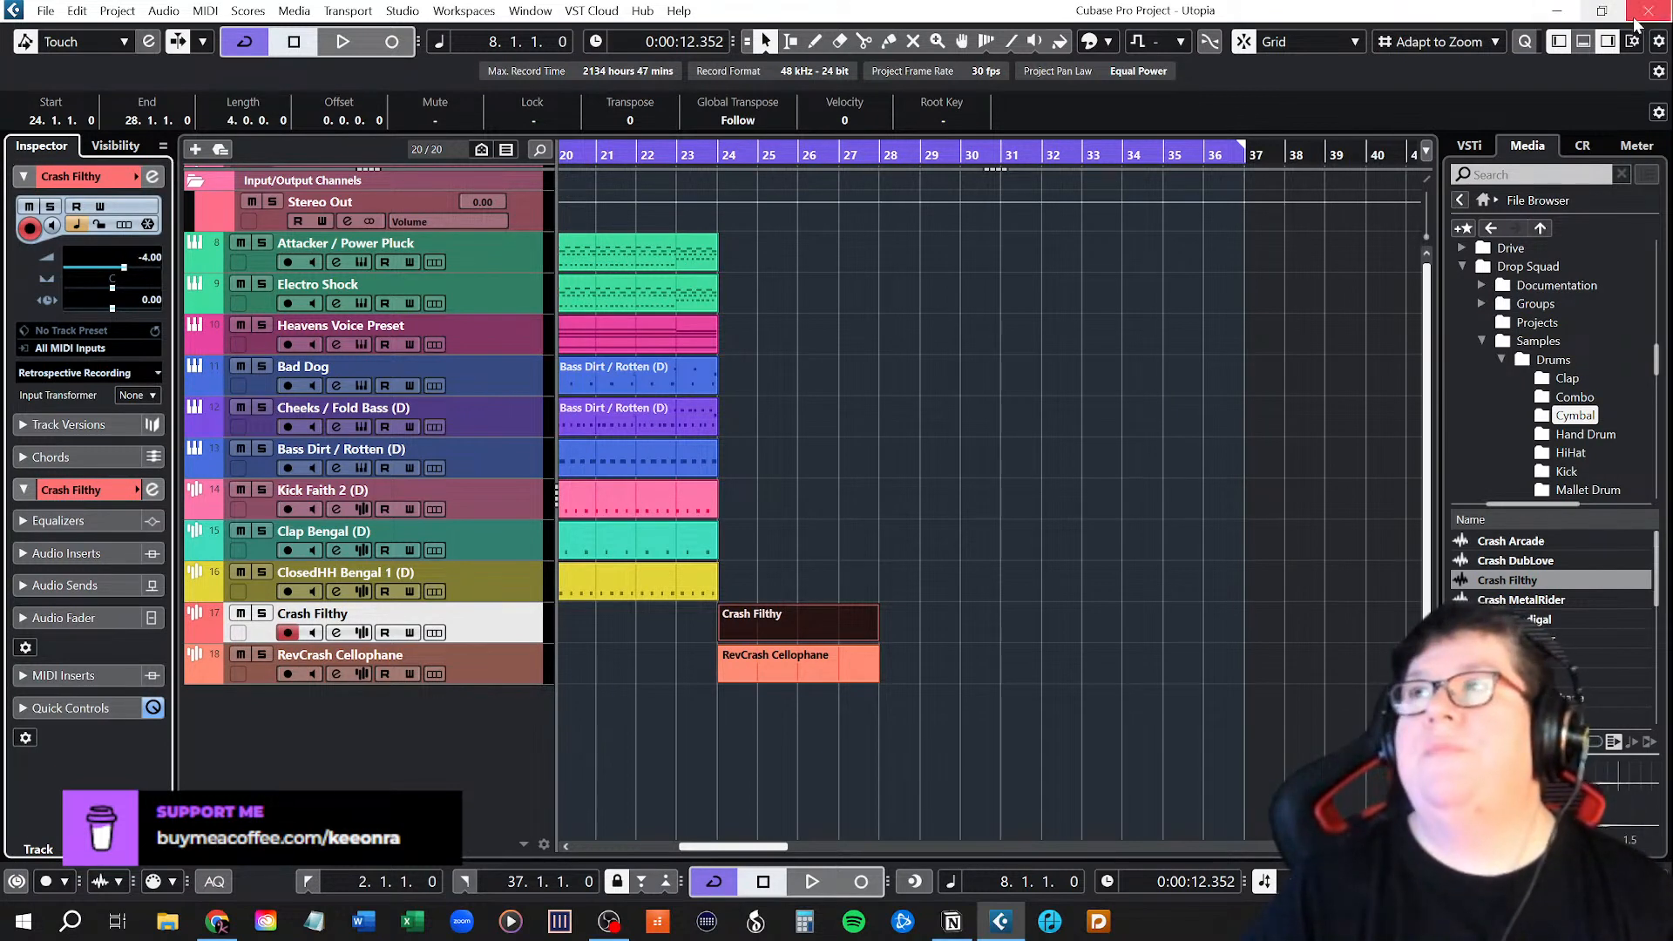
left_click(1560, 41)
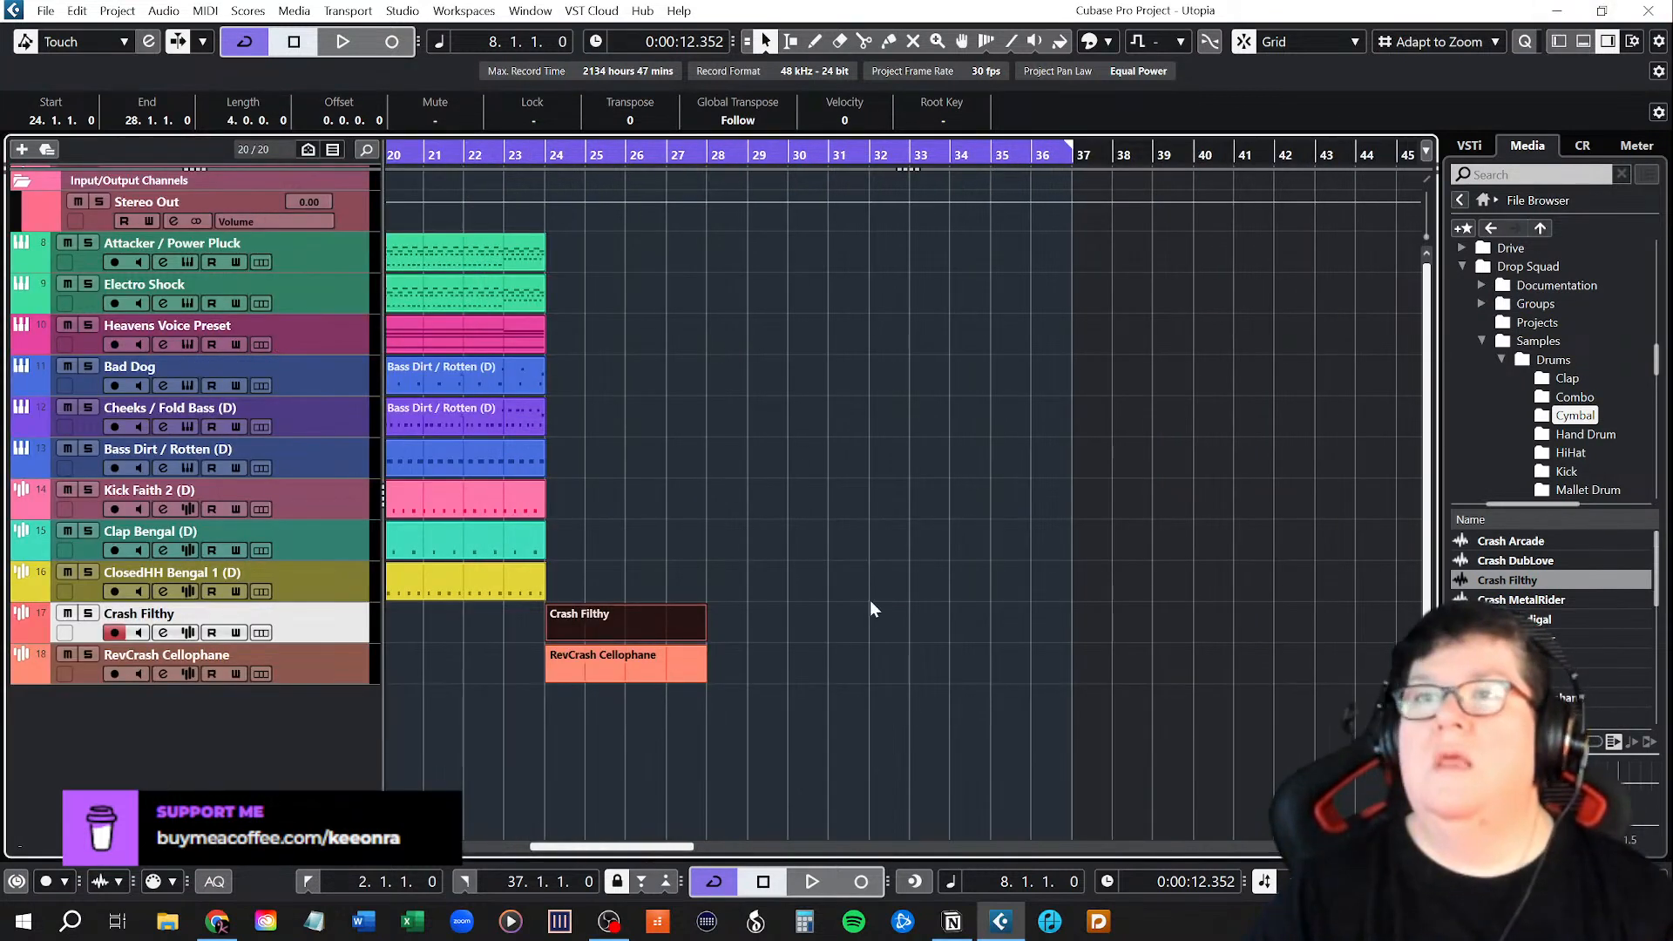
Draw a C3 note from bar 24 to bar 27 in the Crash Filthy part in the Key Editor, and close the editor.
double_click(567, 623)
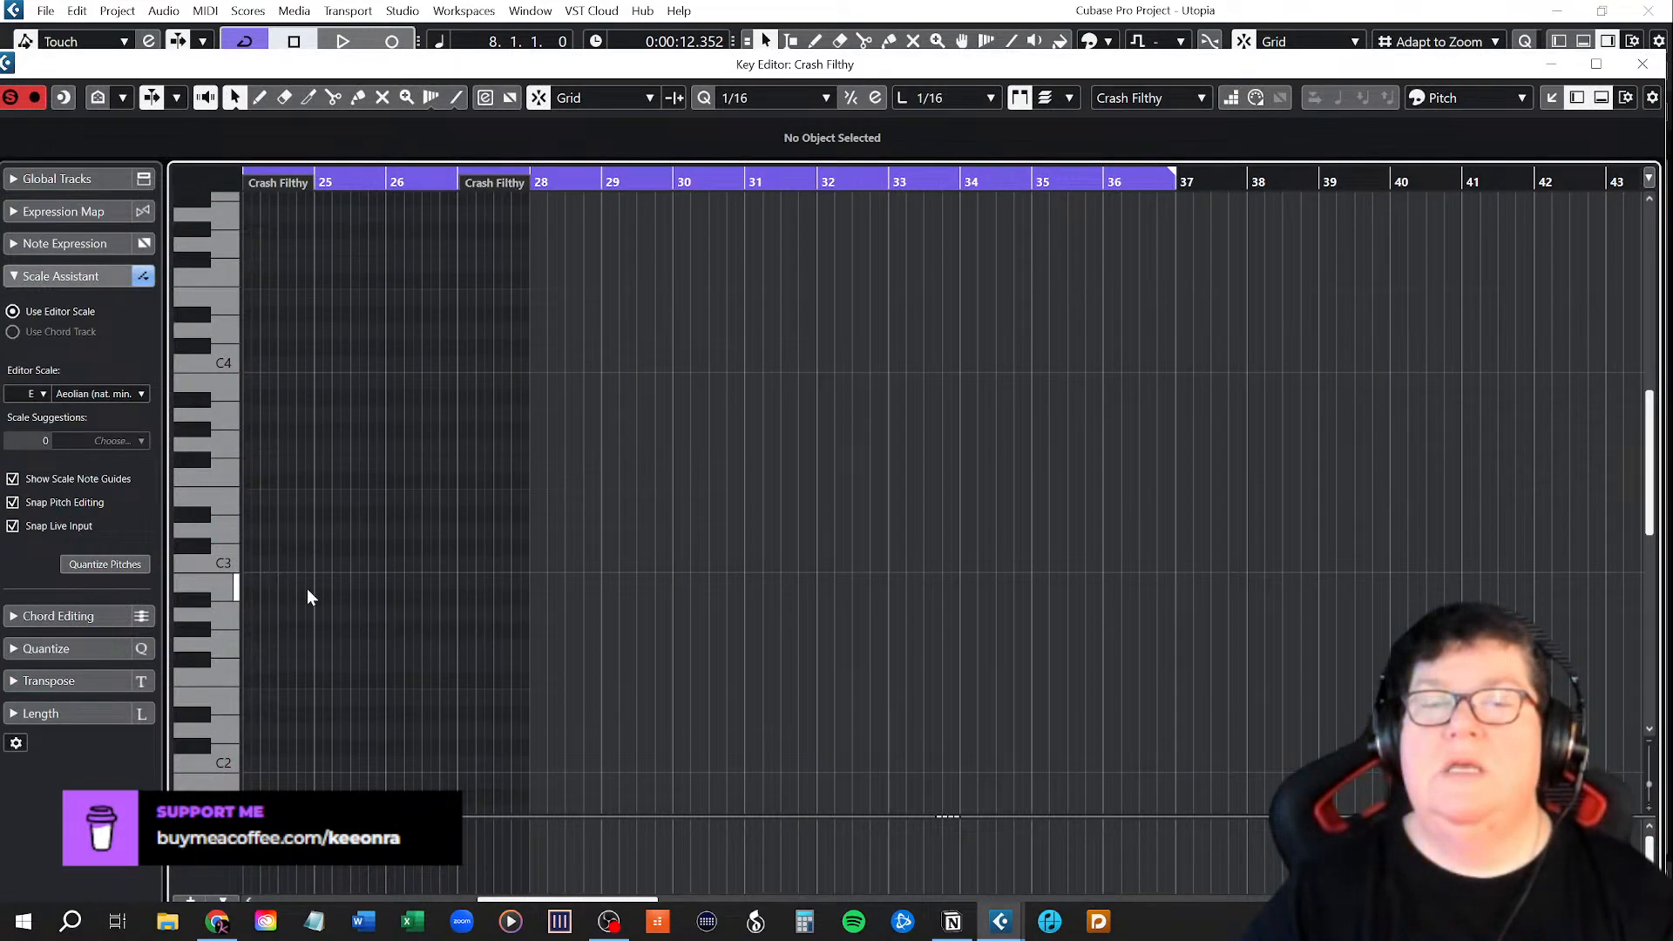
scroll(311, 611, "up", 3)
scroll(311, 612, "right", 1)
scroll(311, 612, "left", 2)
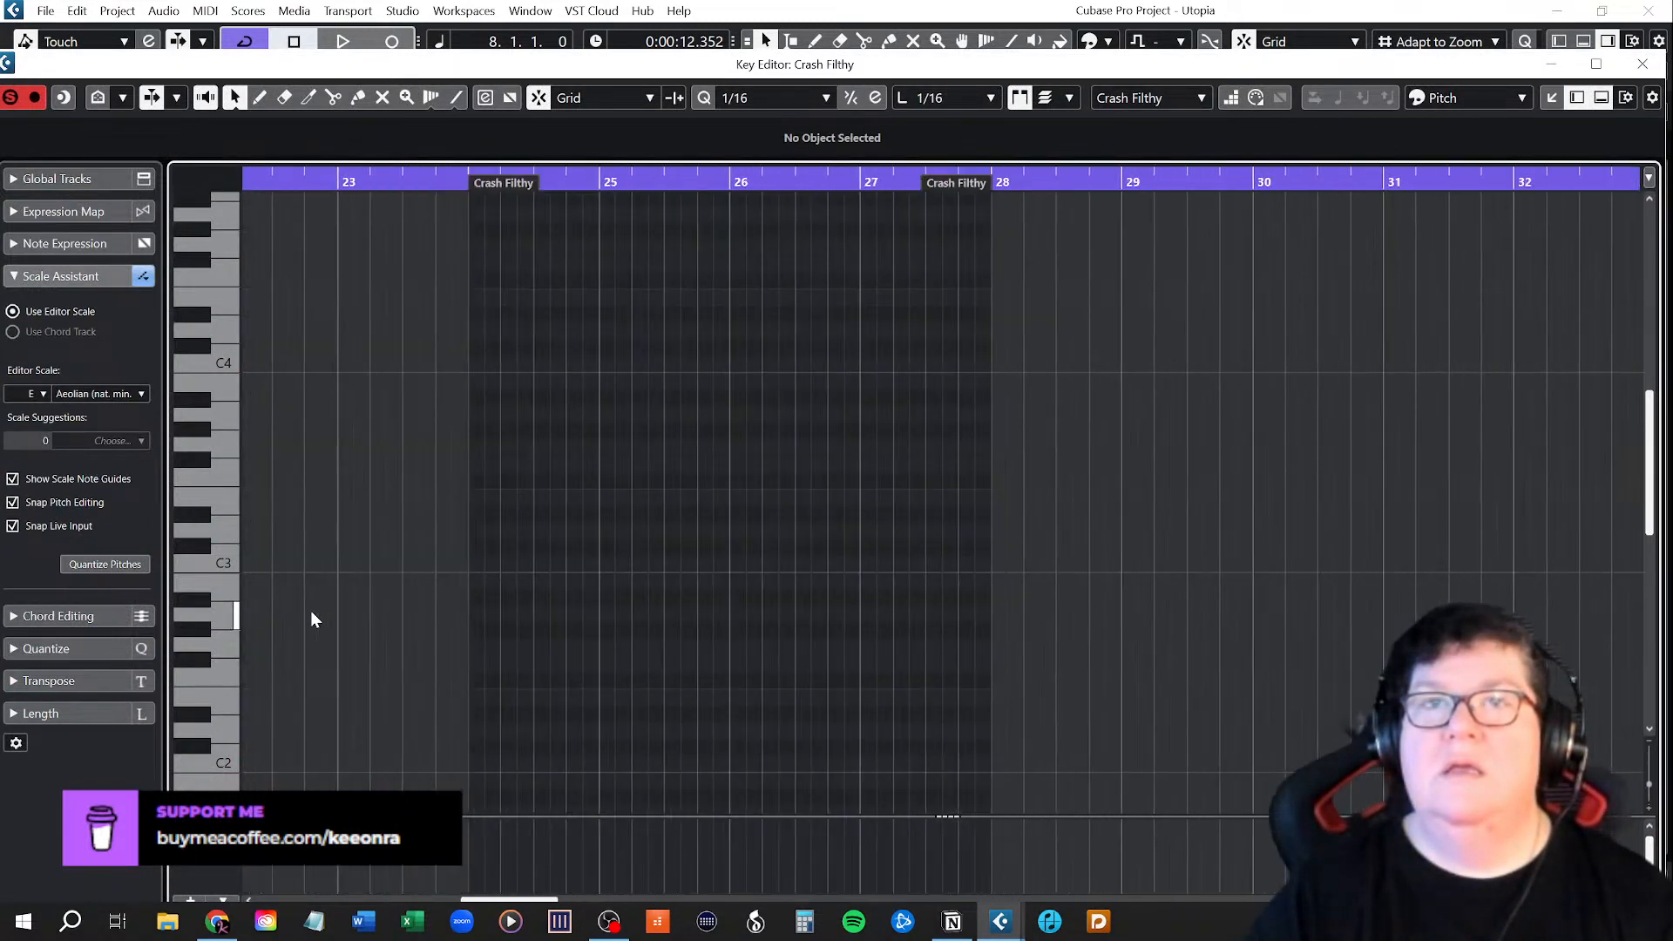
right_click(475, 561)
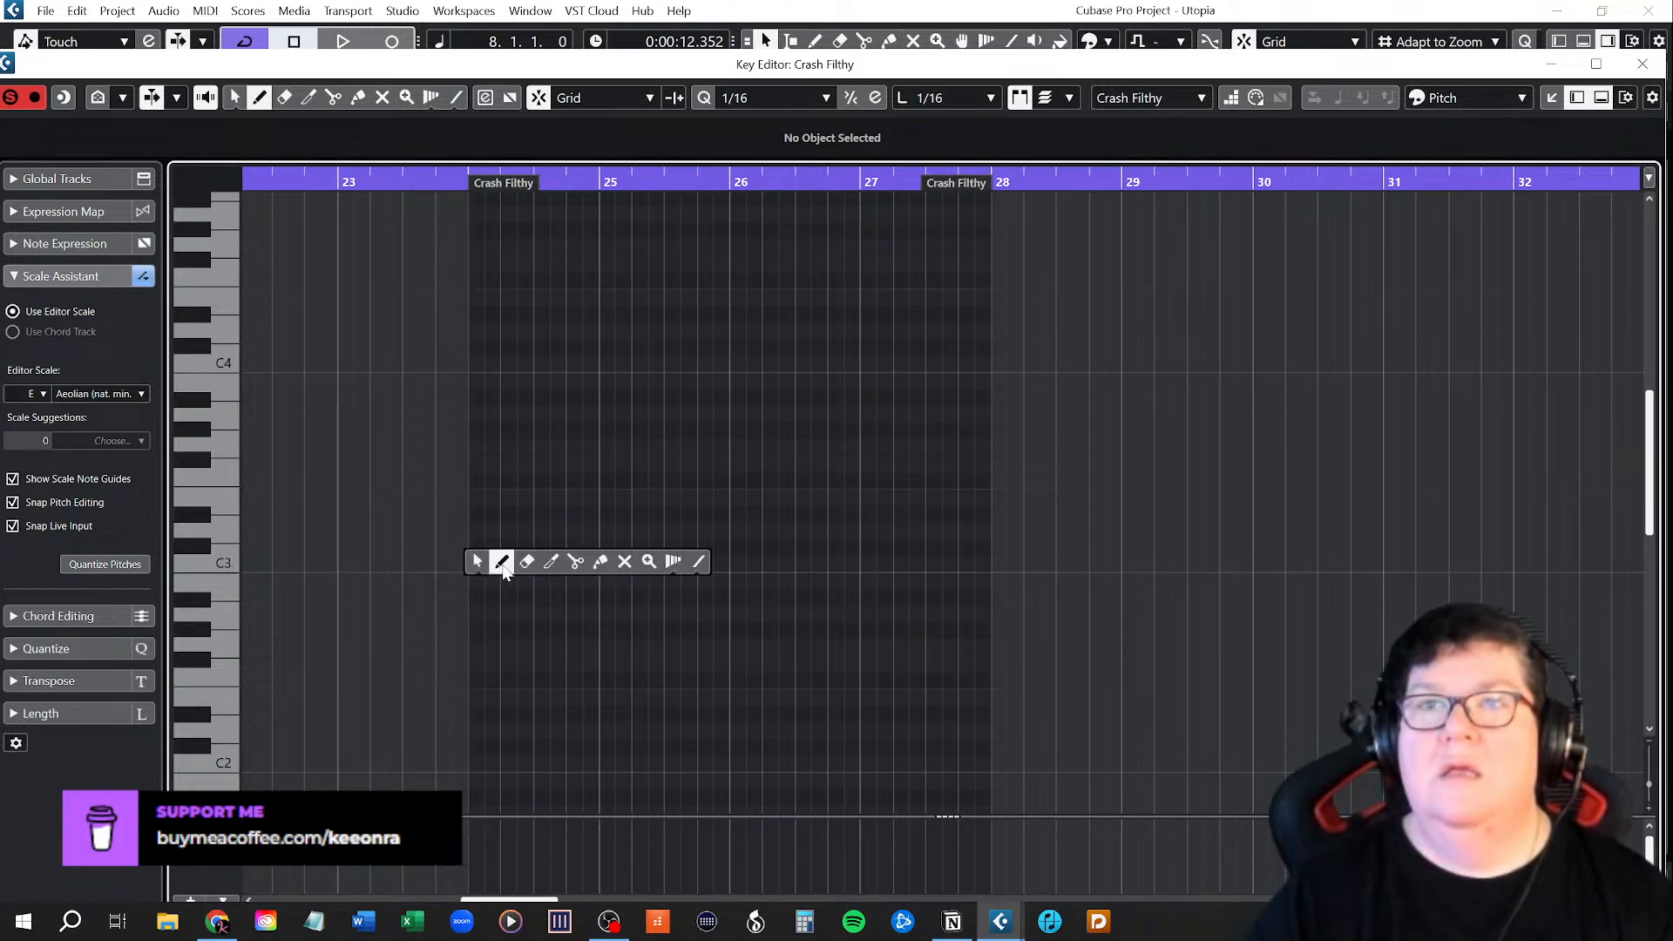
left_click(497, 561)
left_click(484, 563)
left_click_drag(489, 562, 859, 560)
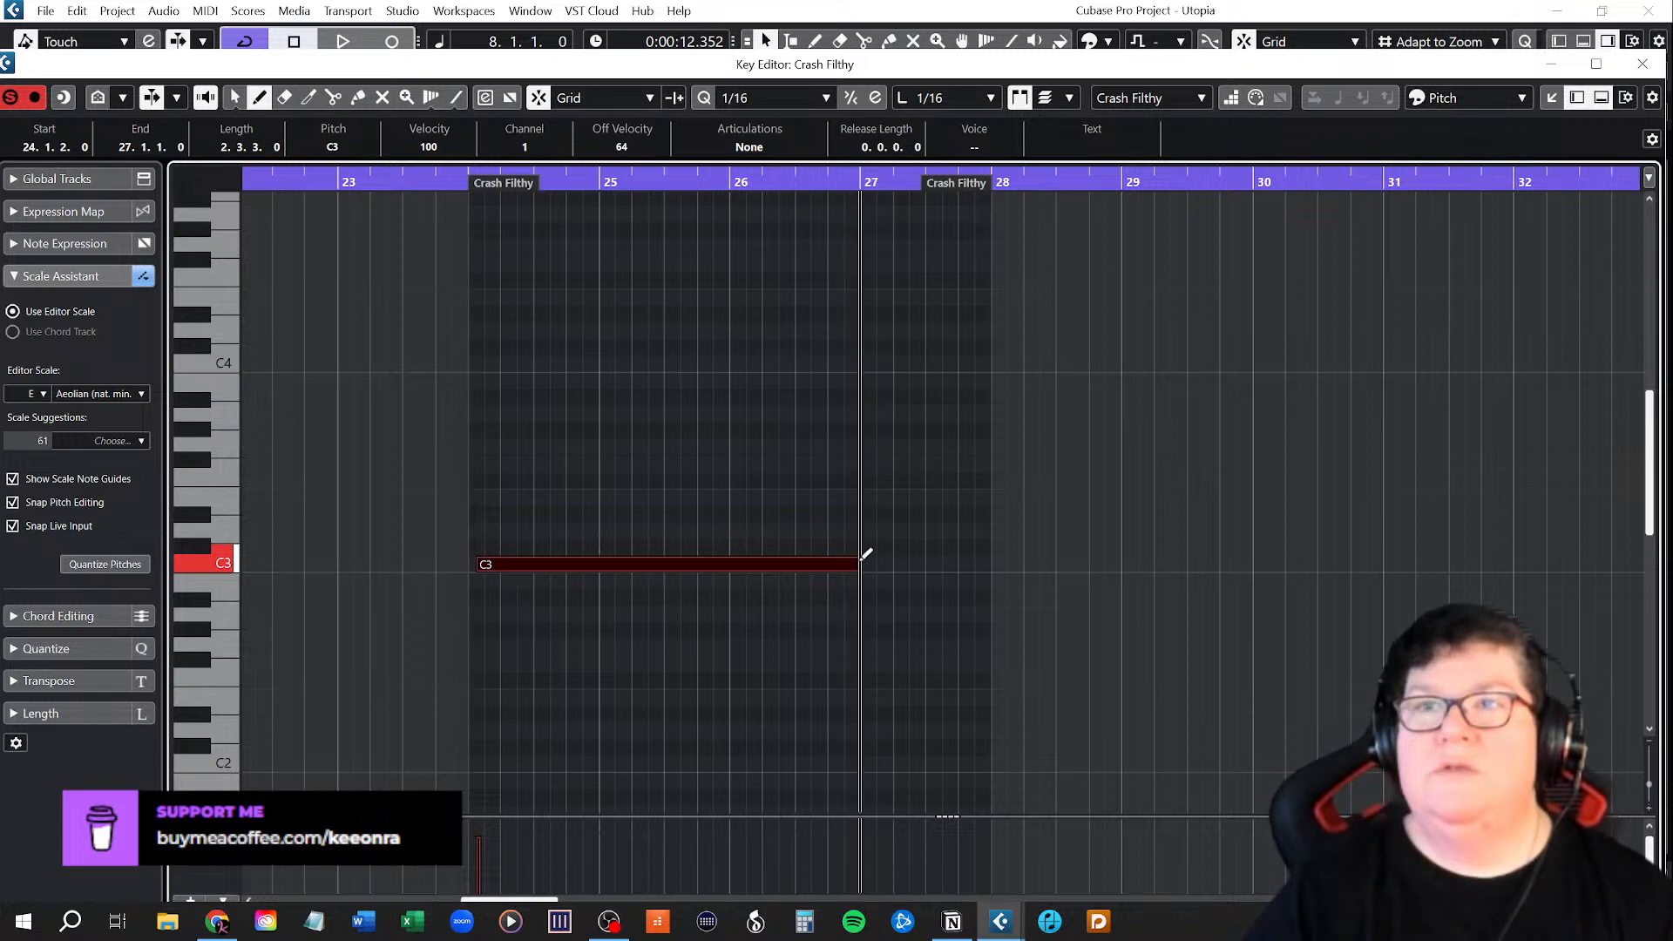
right_click(487, 562)
left_click(485, 563)
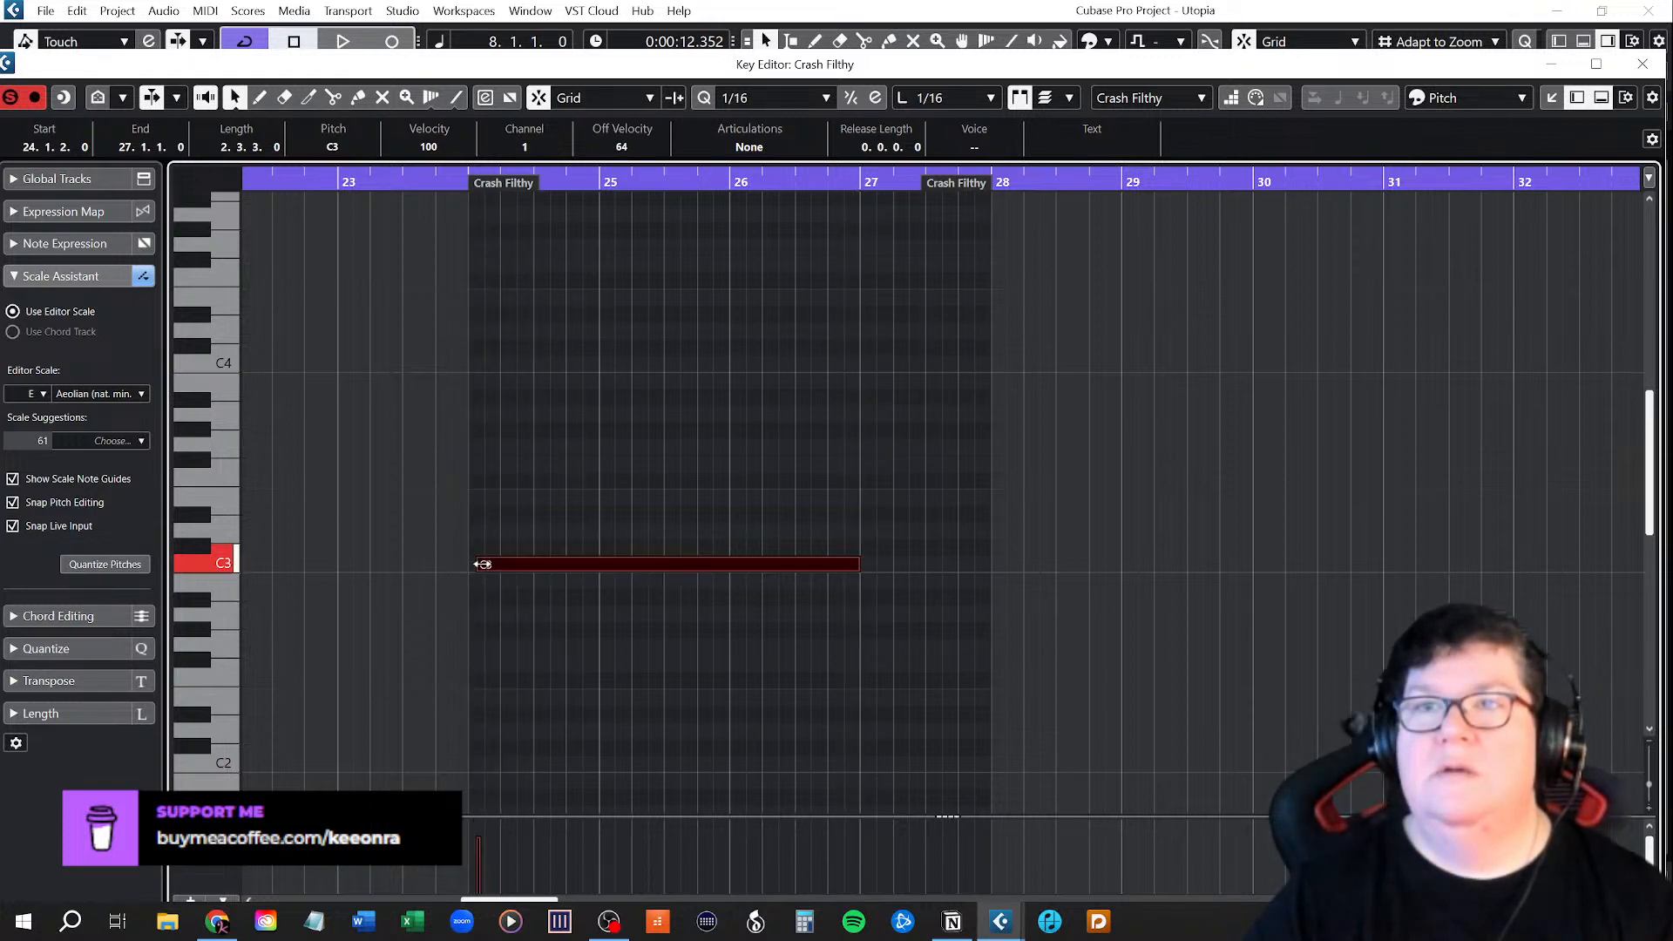
left_click_drag(480, 563, 470, 563)
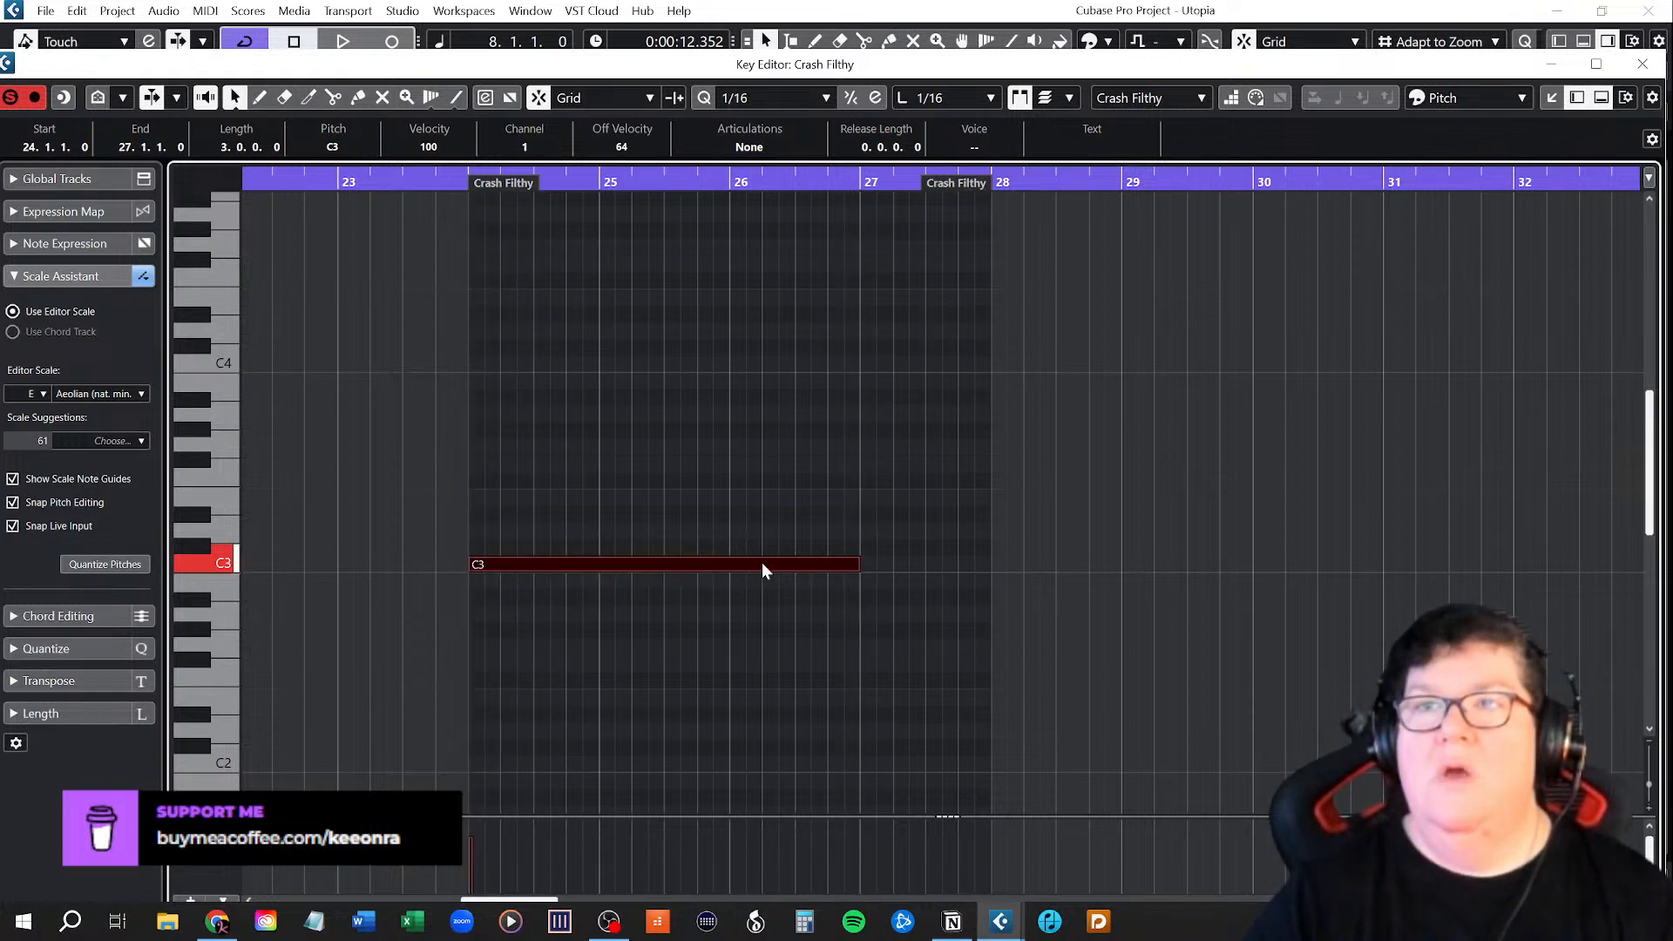
left_click(1643, 63)
Draw a C3 note at the end of the RevCrash Cellophane part and extend its start back to bar 26.
double_click(652, 673)
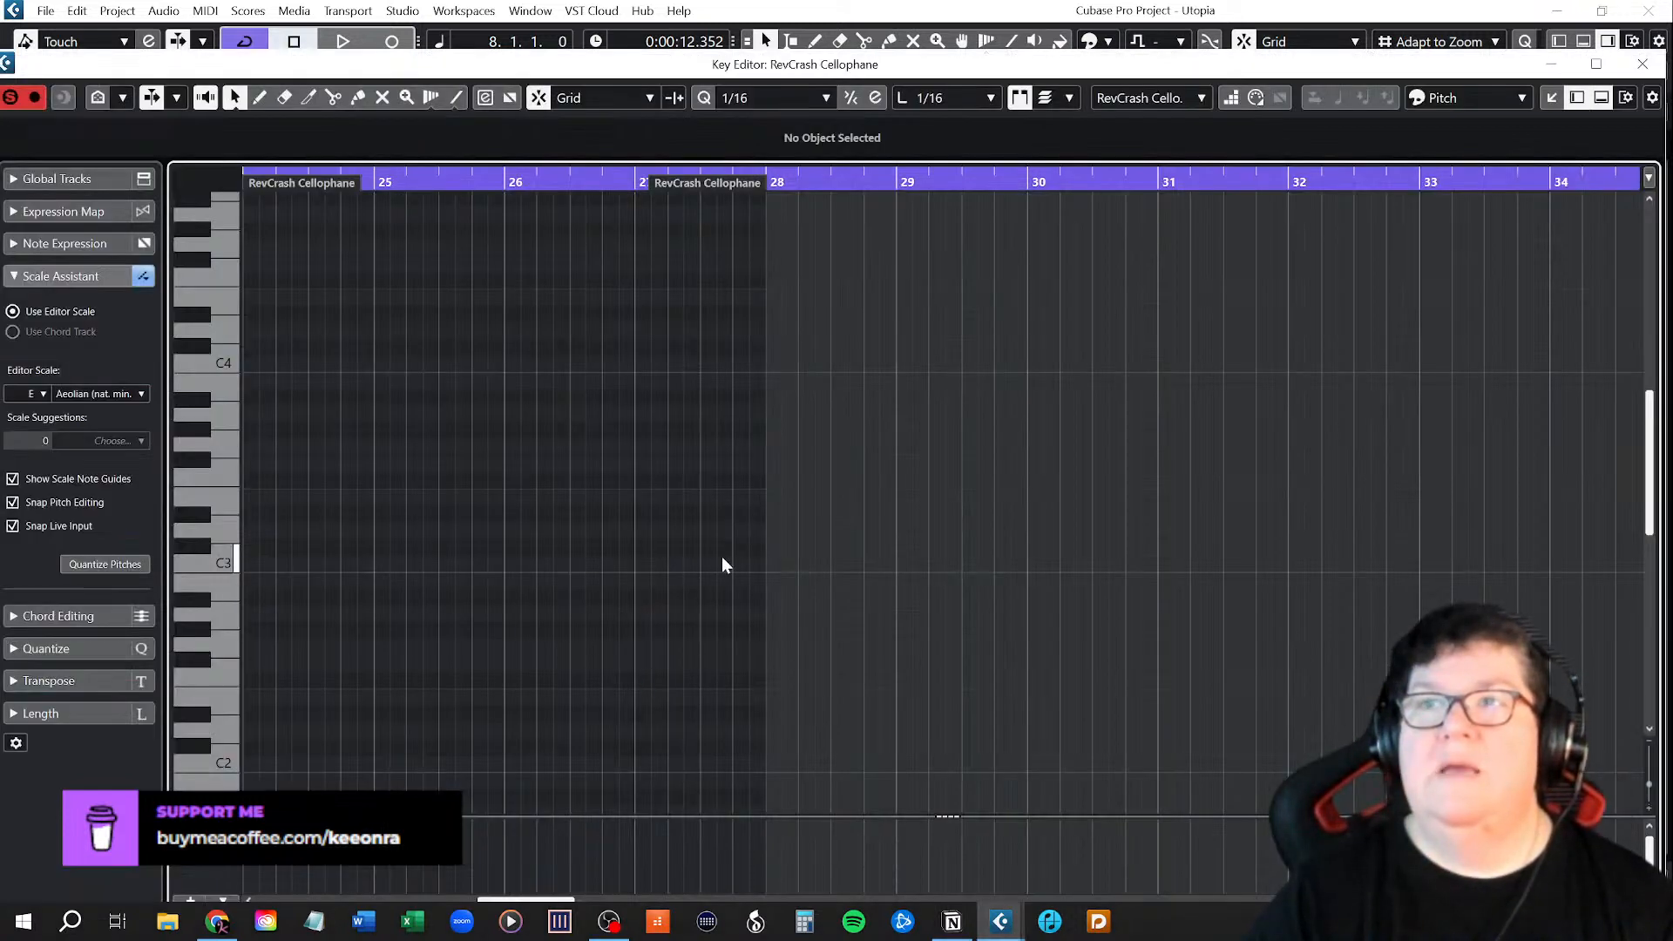
right_click(578, 572)
left_click(523, 573)
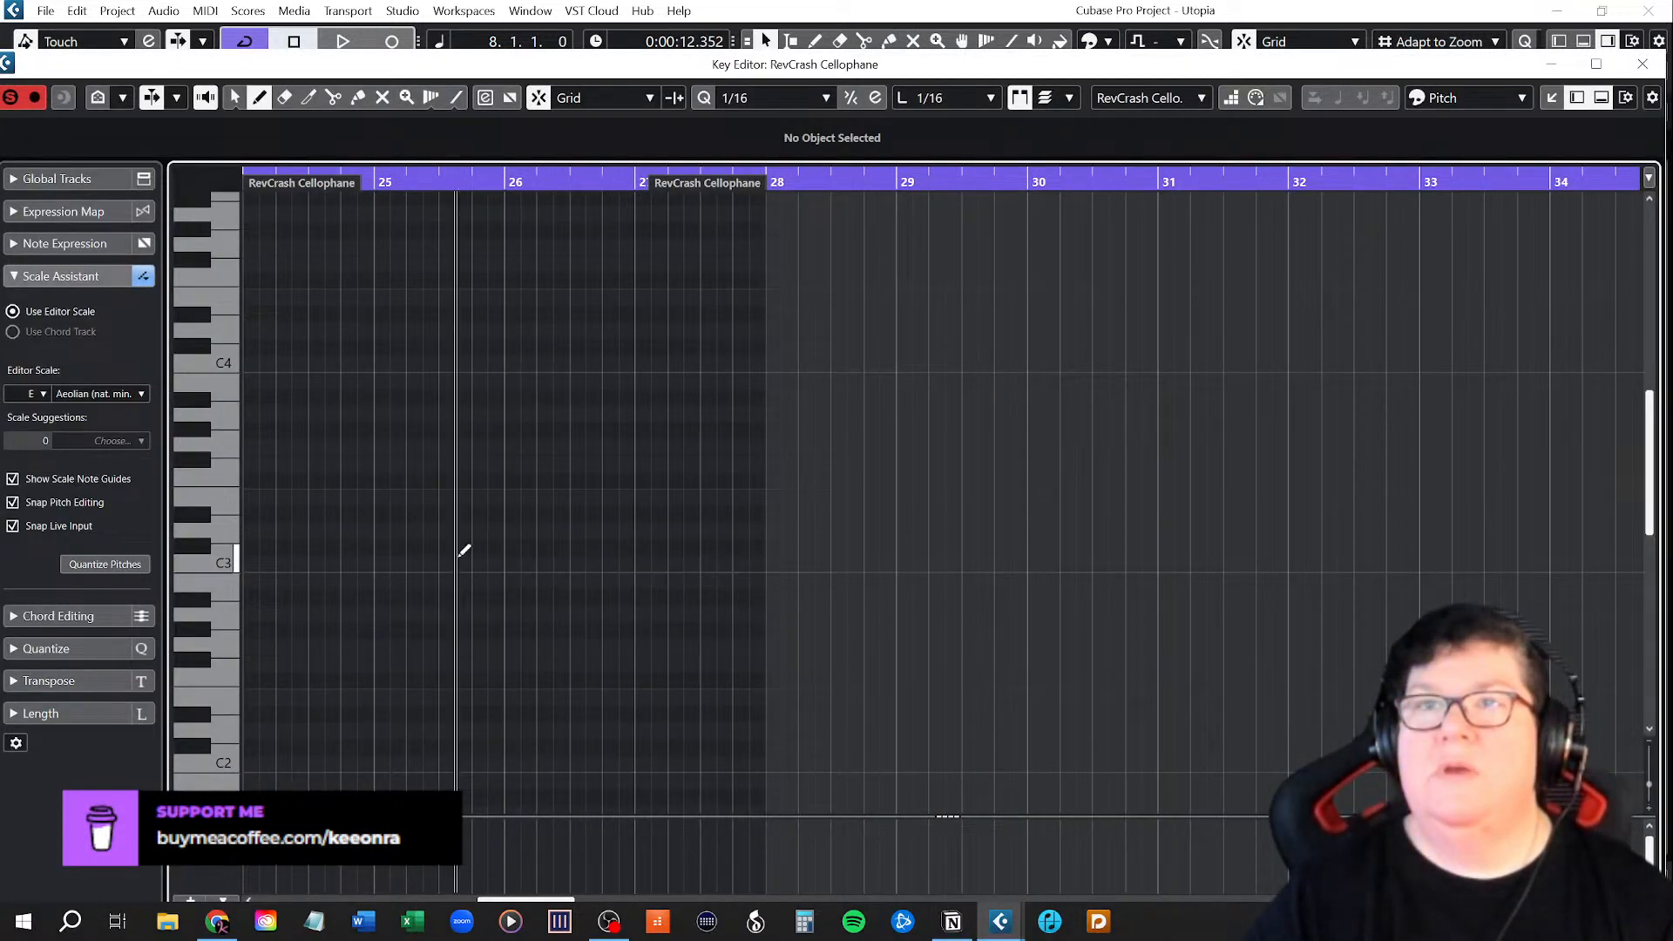
left_click(760, 563)
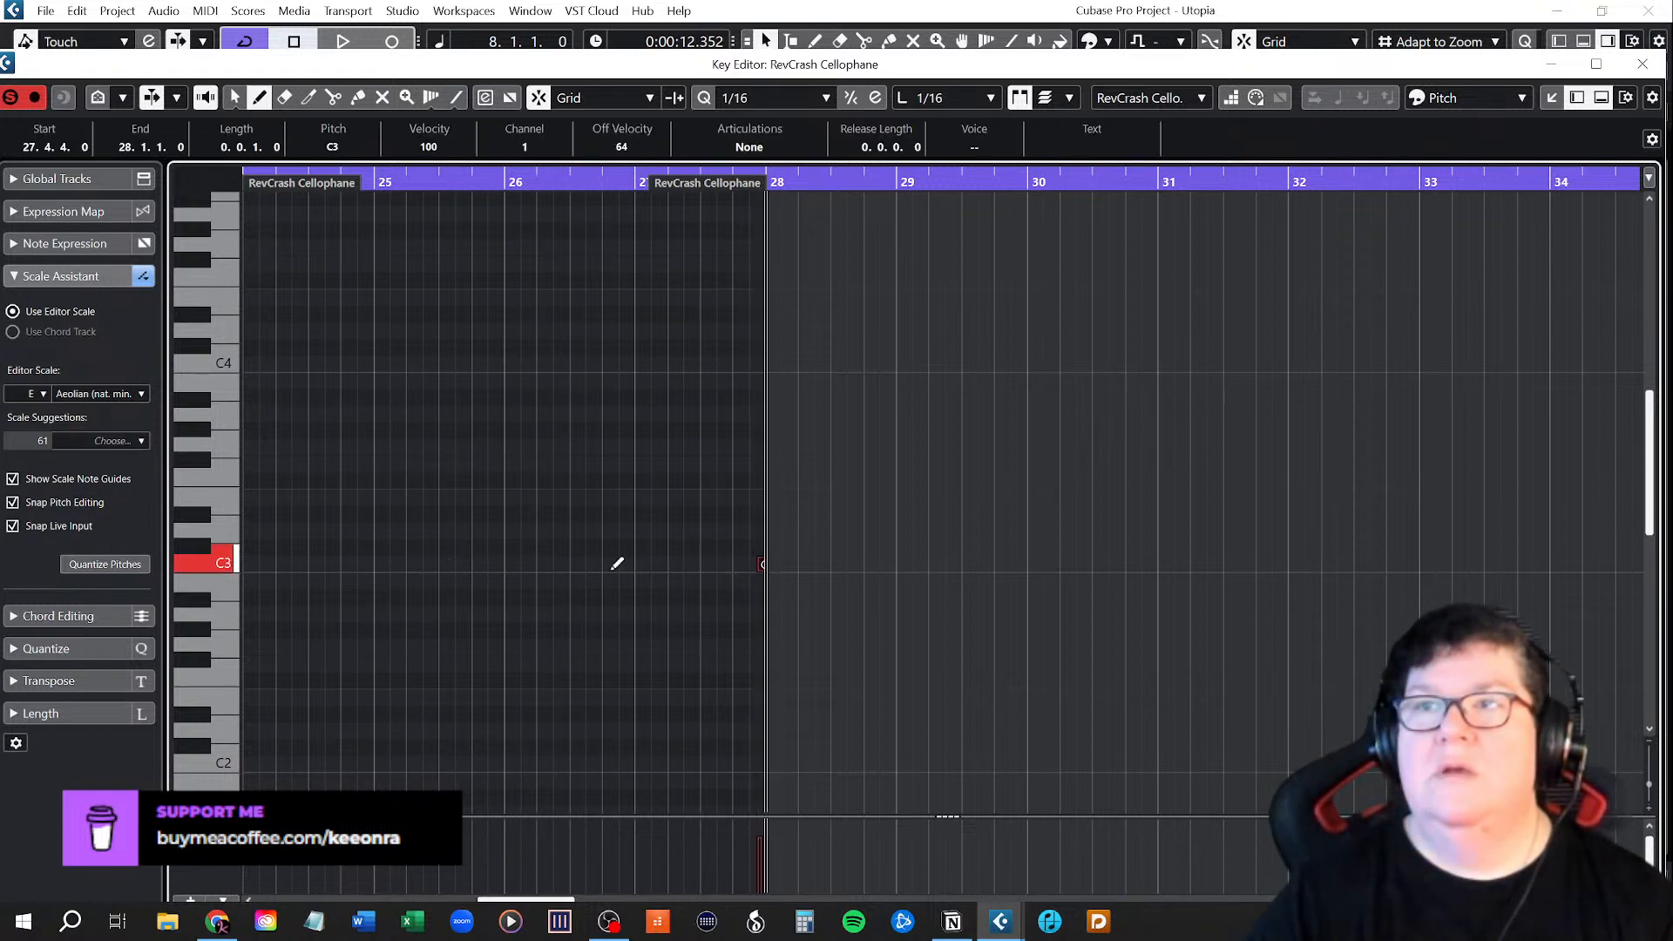
key("1")
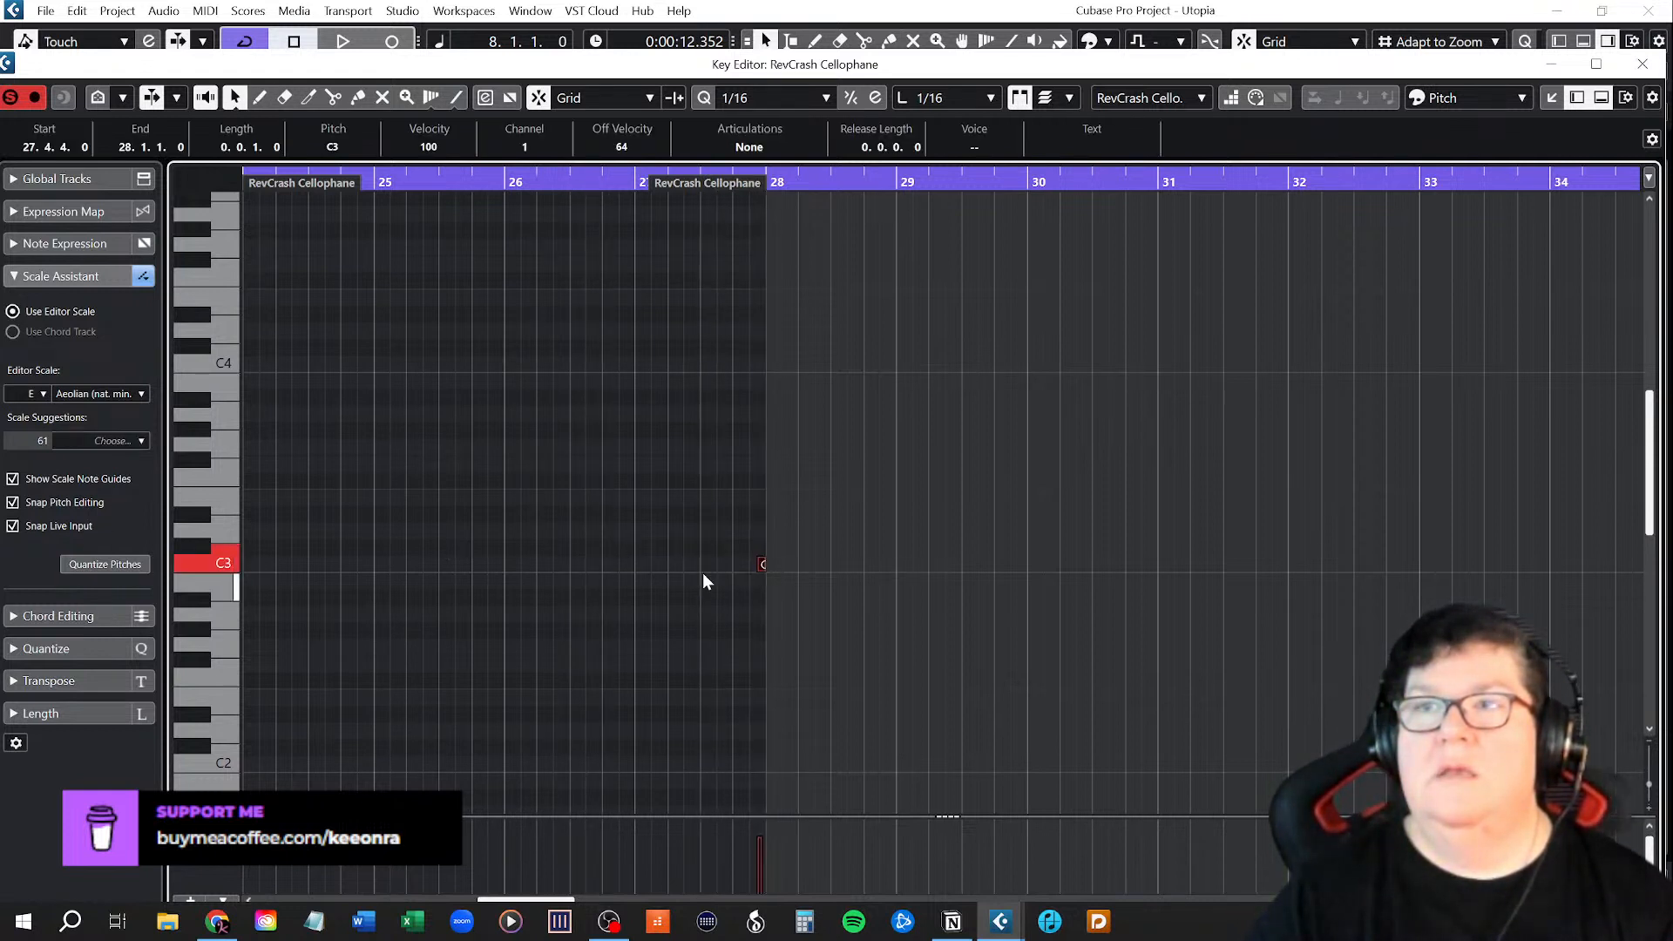
left_click_drag(758, 563, 506, 564)
left_click(661, 622)
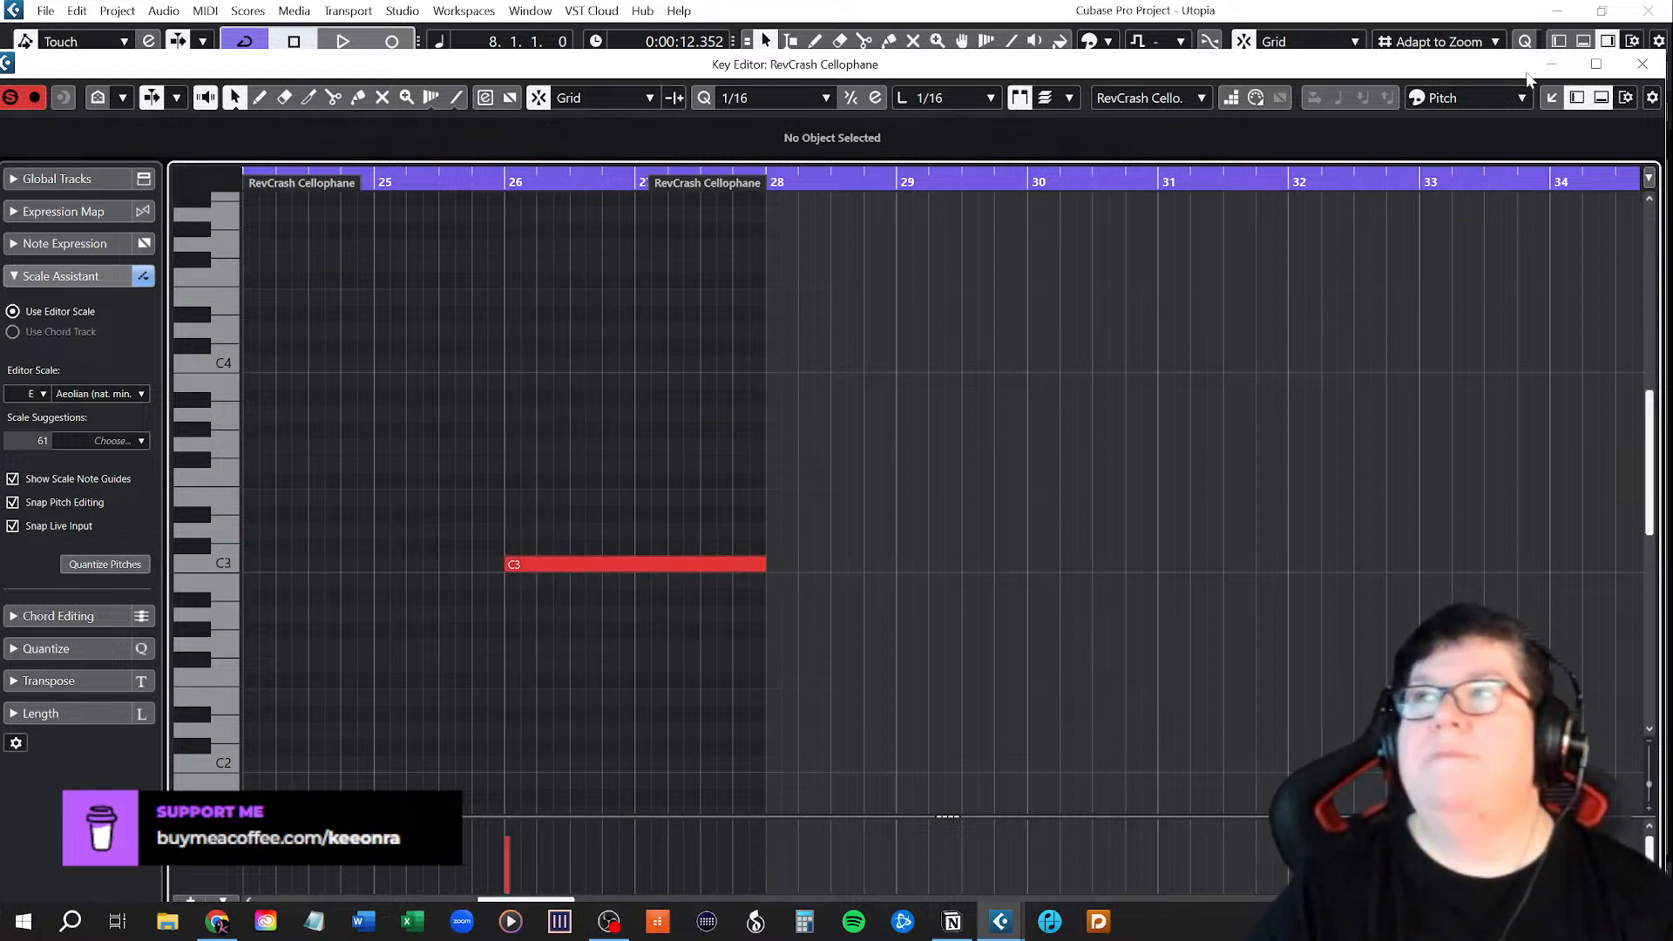
Shorten the RevCrash Cellophane note to start at bar 27 and close the Key Editor.
left_click(593, 565)
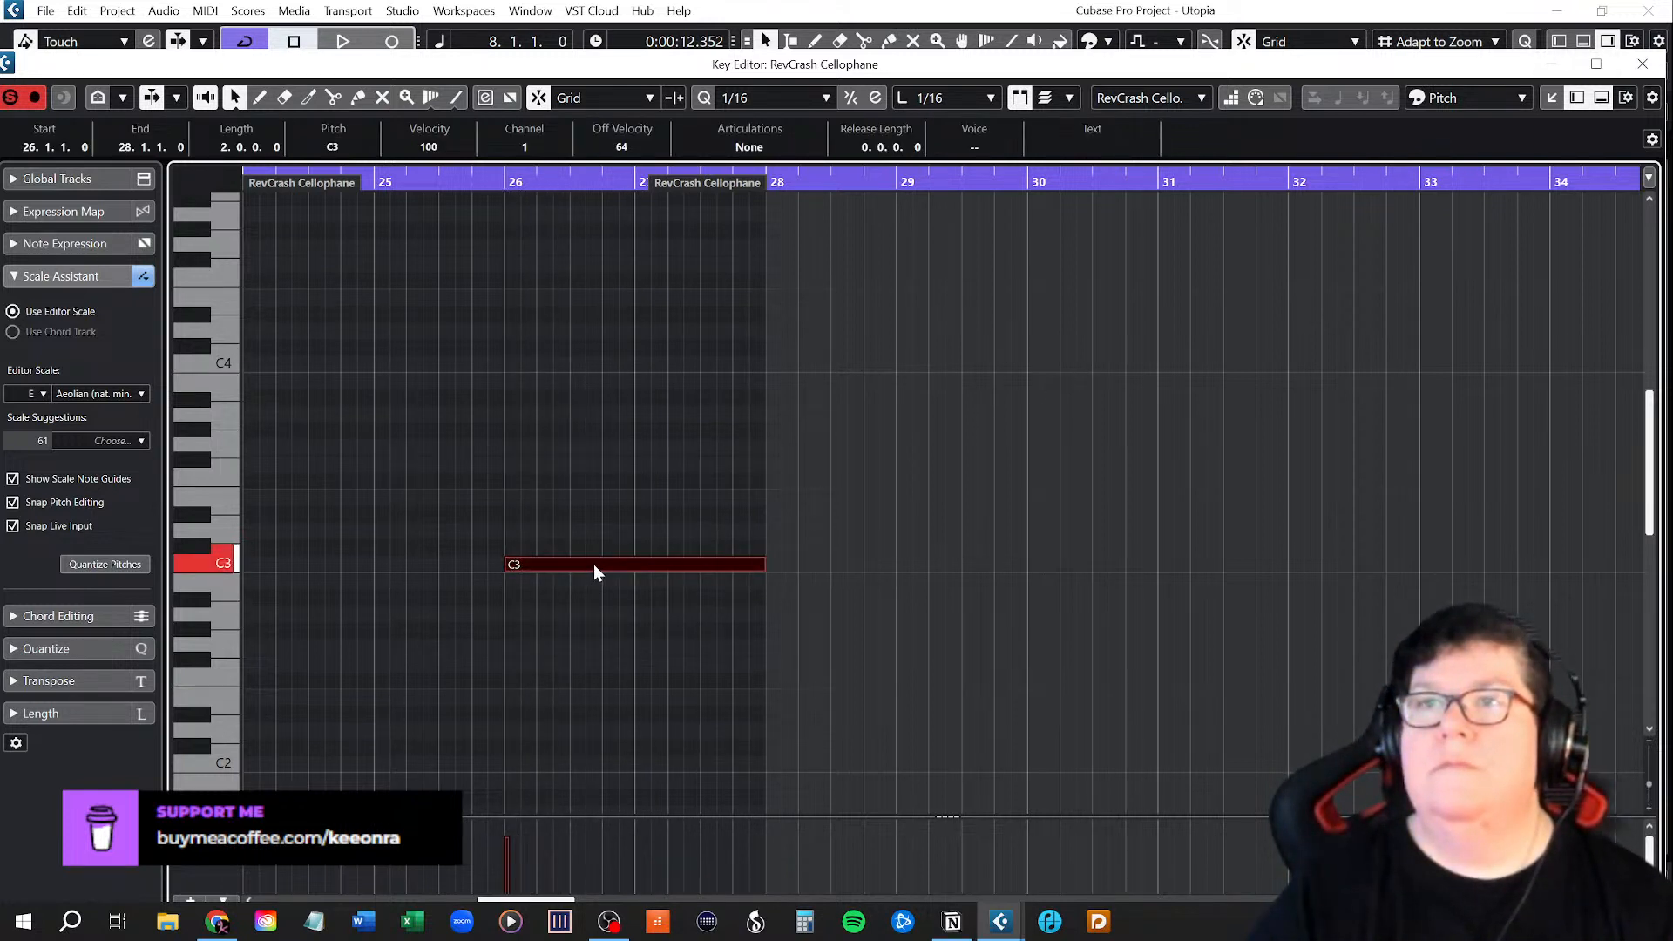
left_click_drag(507, 564, 633, 564)
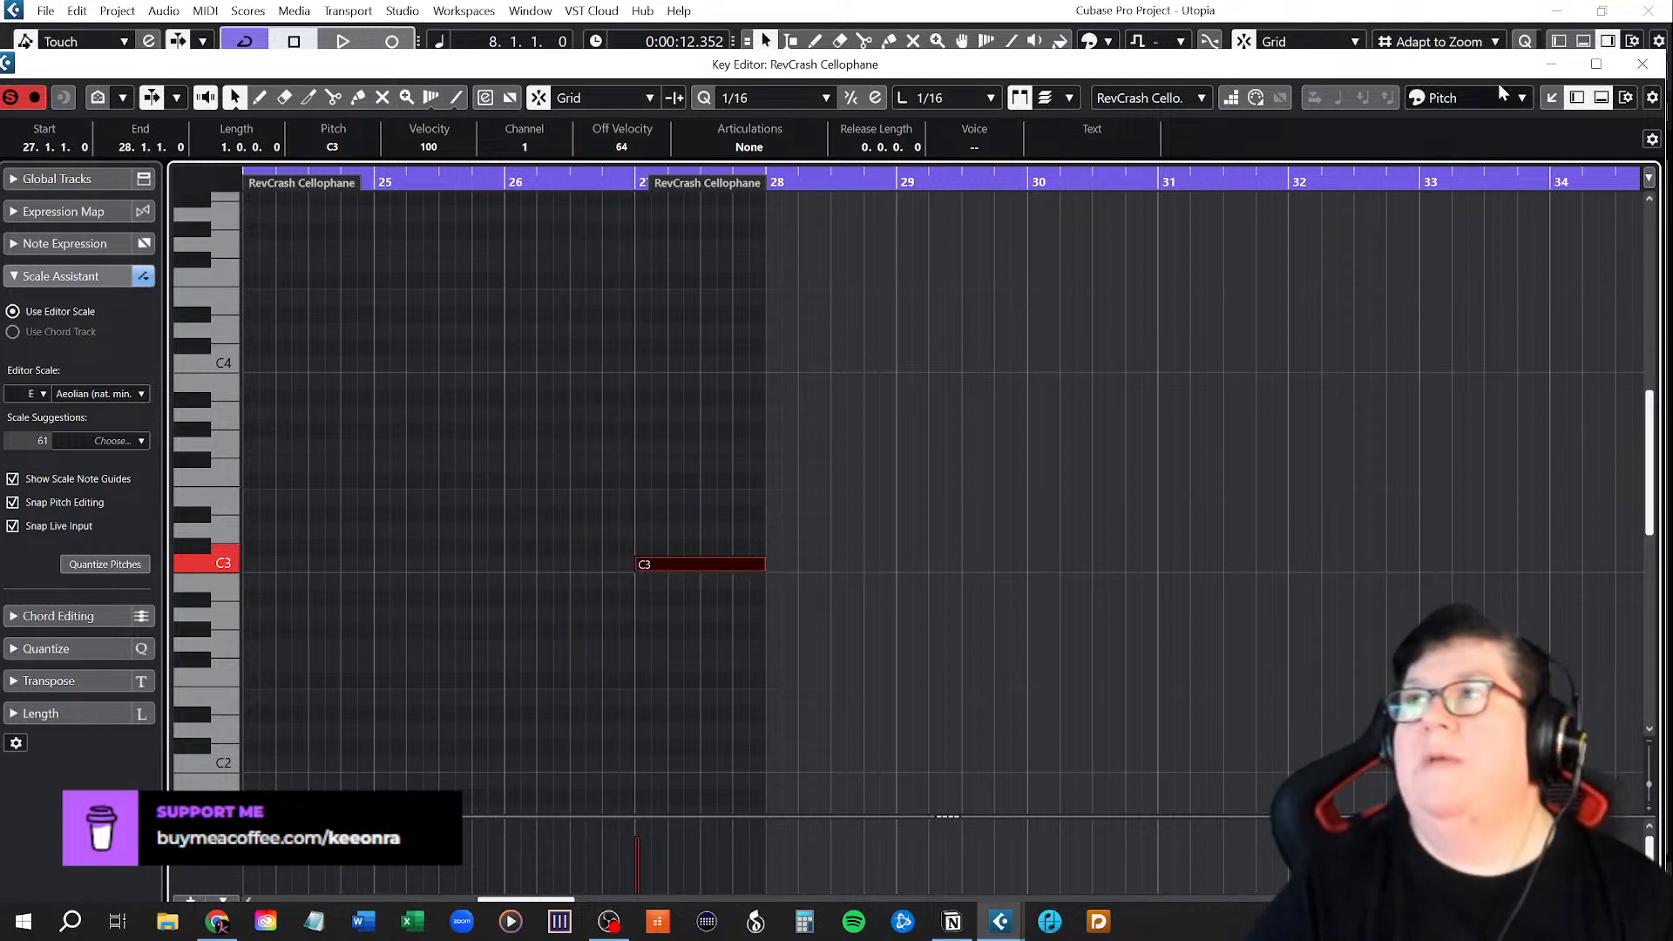
left_click(1643, 63)
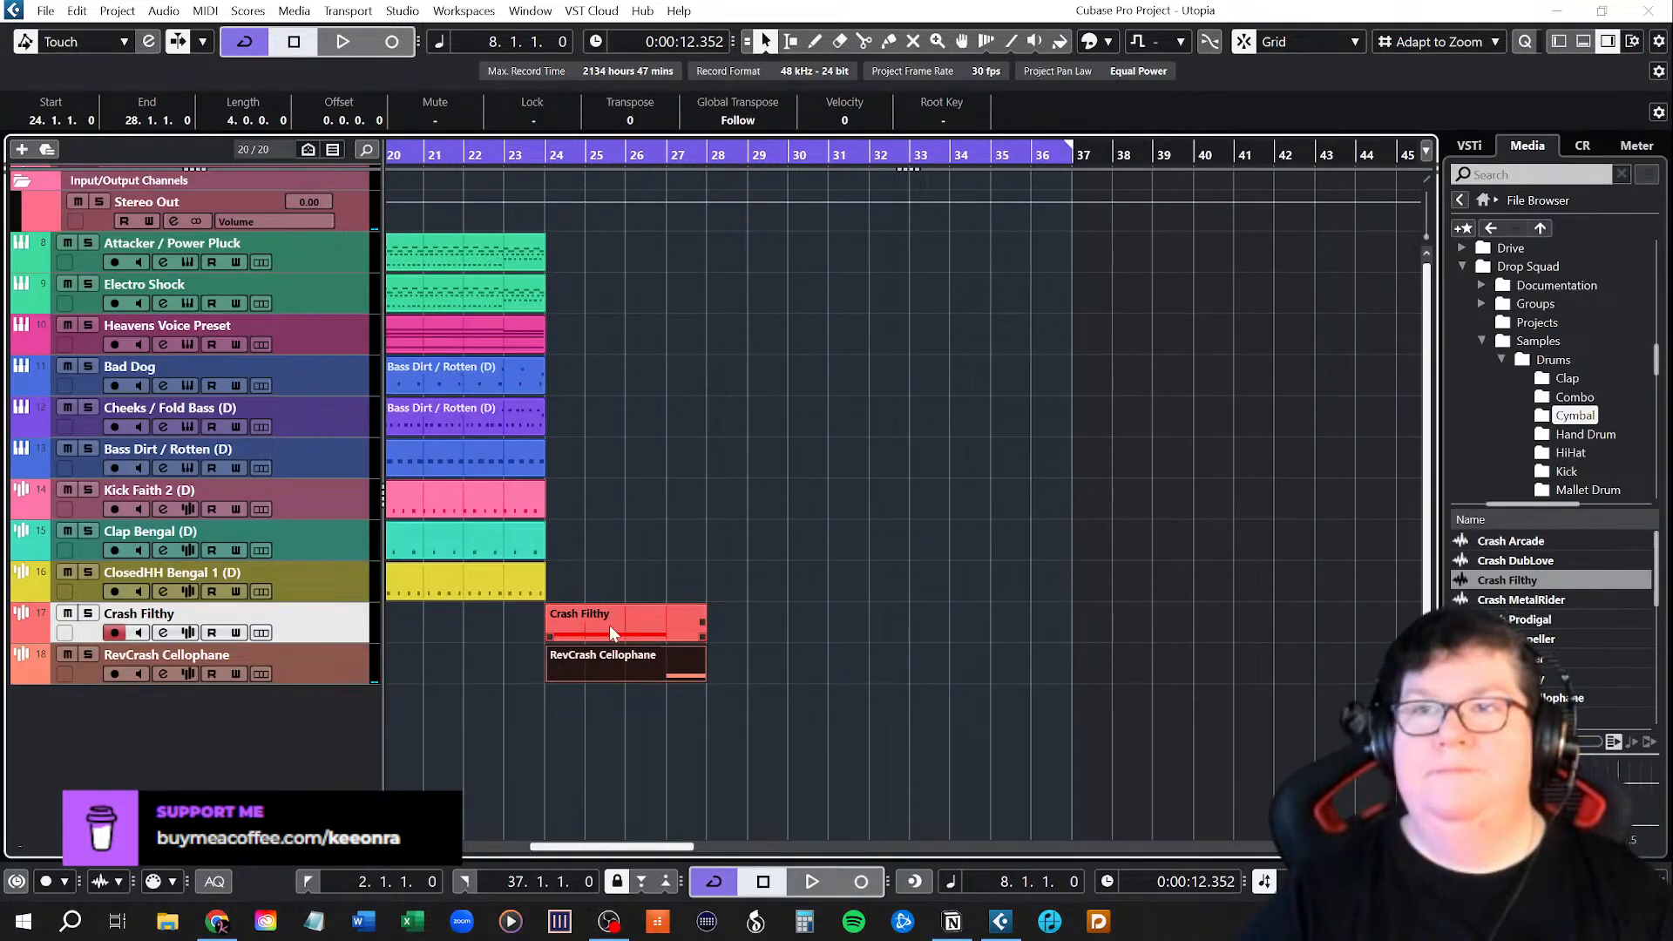
Audition from bar 24, trim the Crash Filthy part to bars 24–26, and place the RevCrash Cellophane part's last bar at bar 25.
left_click(546, 150)
key("space")
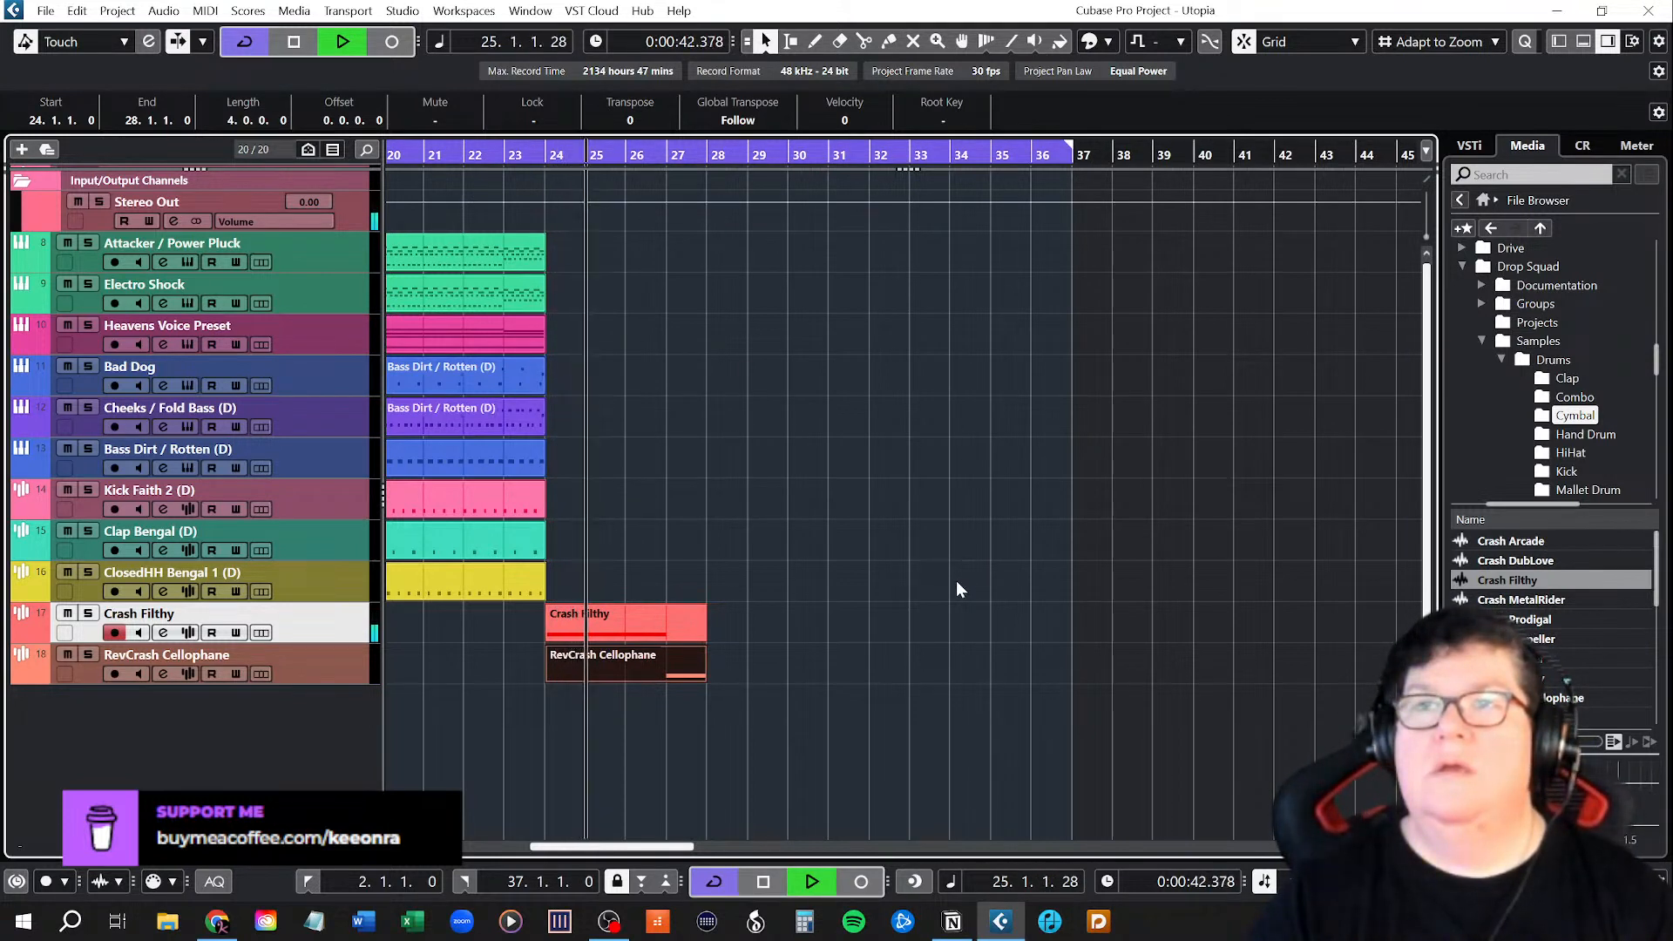
key("space")
left_click_drag(693, 627, 603, 670)
left_click(578, 690)
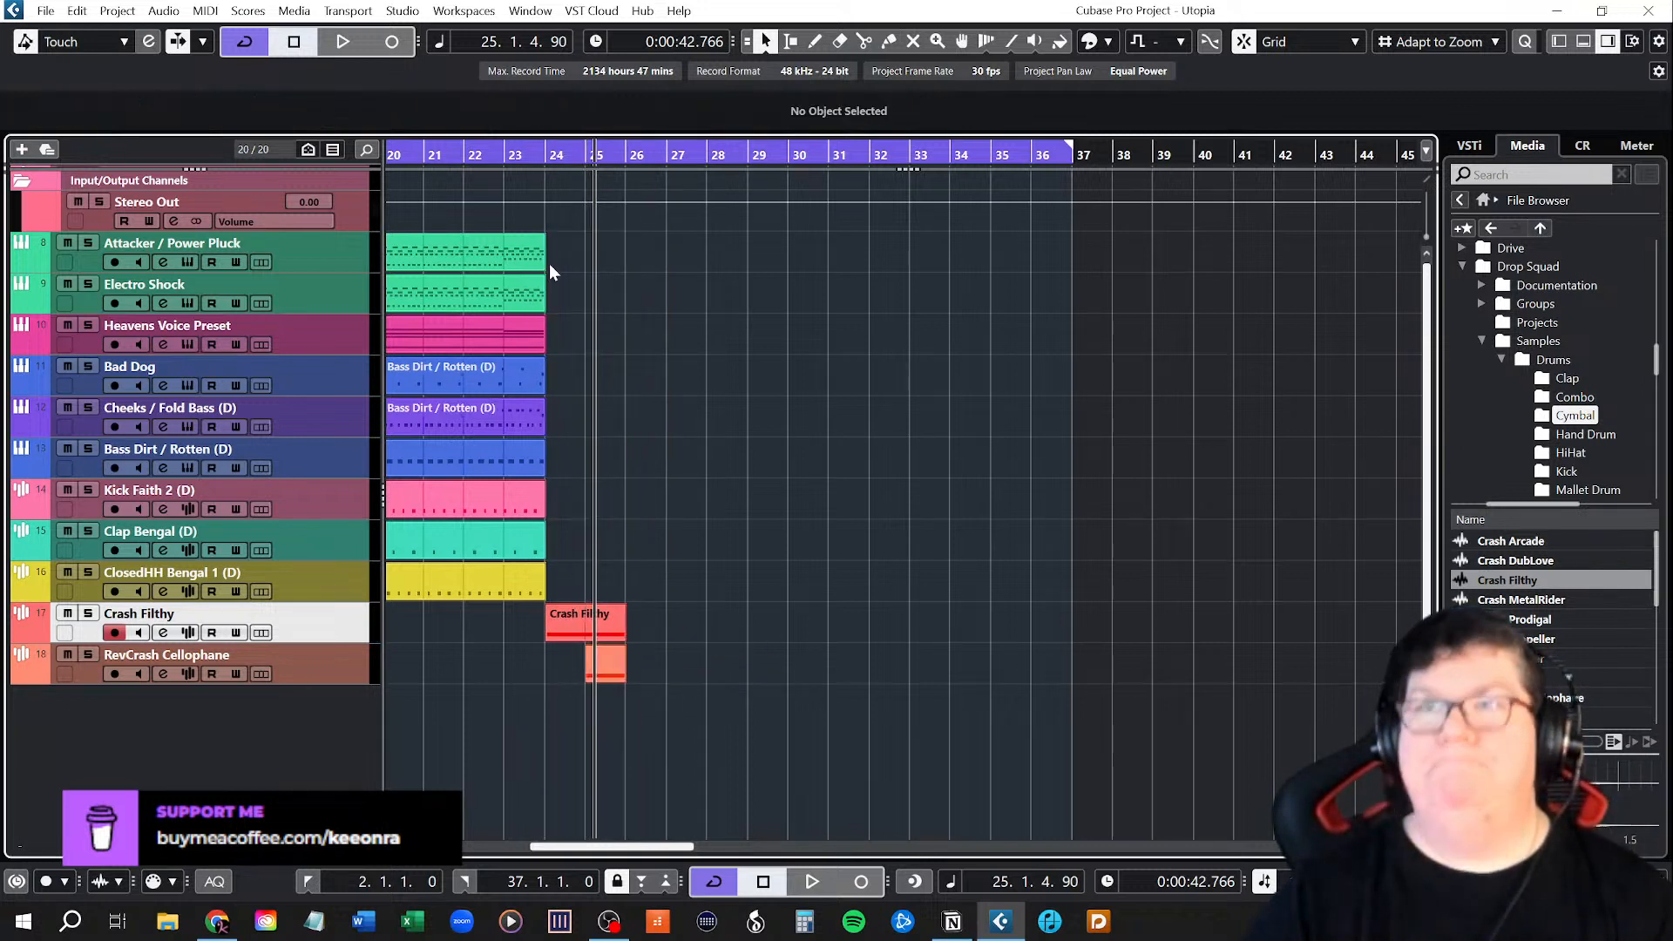
Play back the trimmed cymbal parts from bar 24 and check the RevCrash Cellophane note in the Key Editor.
left_click(545, 149)
key("space")
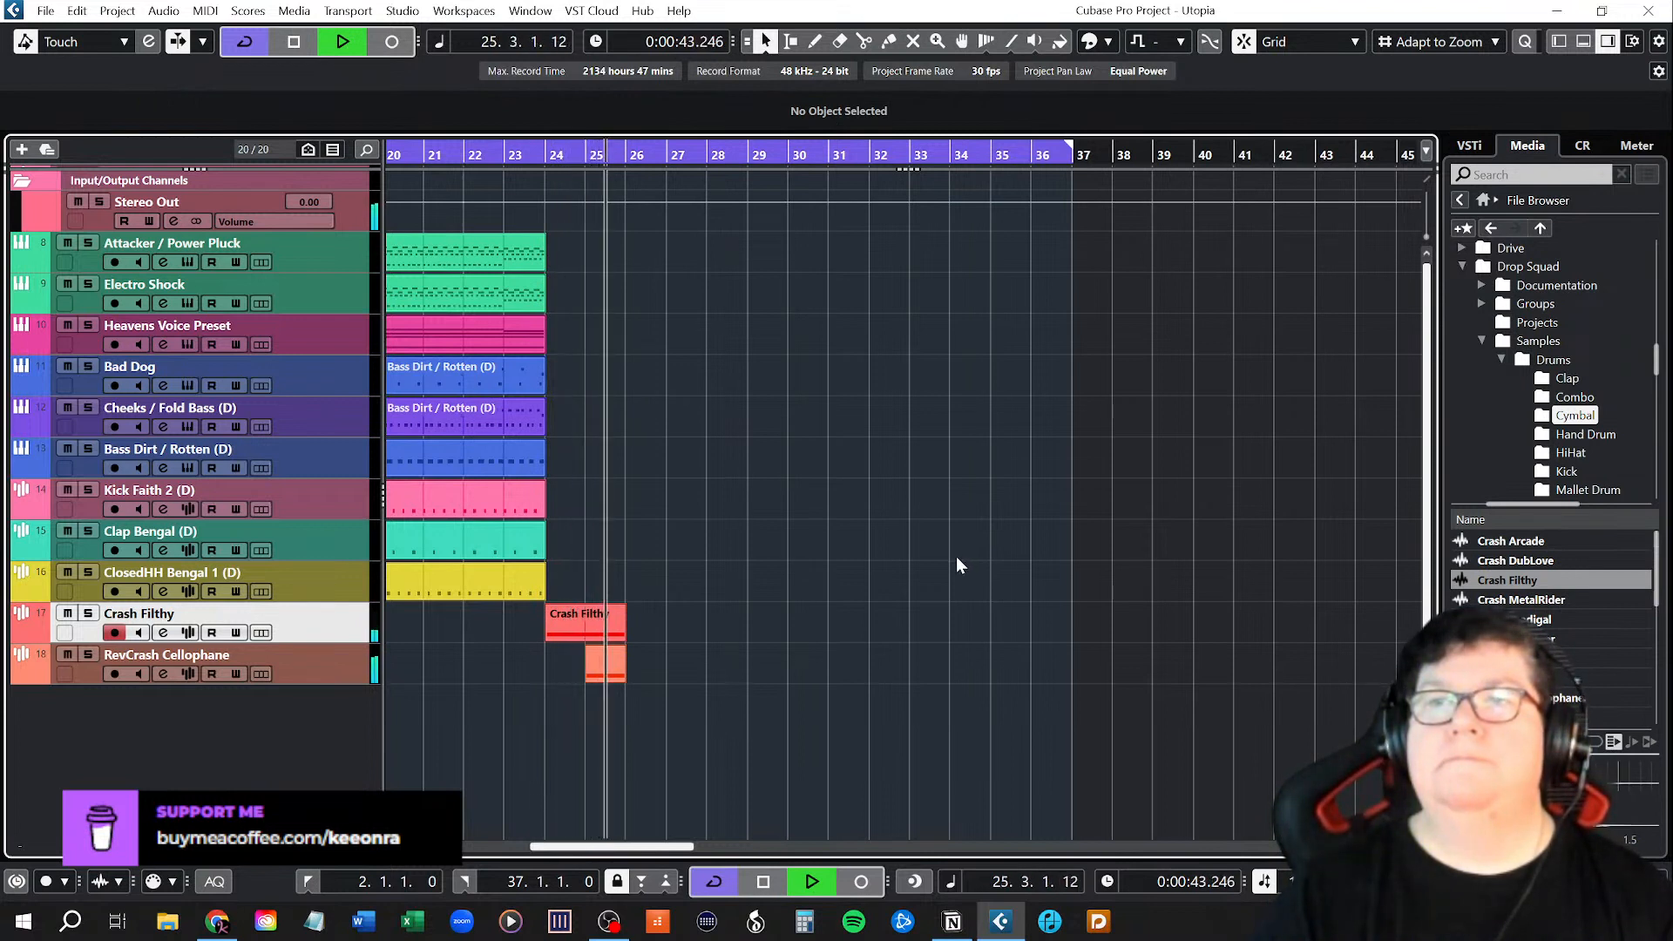
key("space")
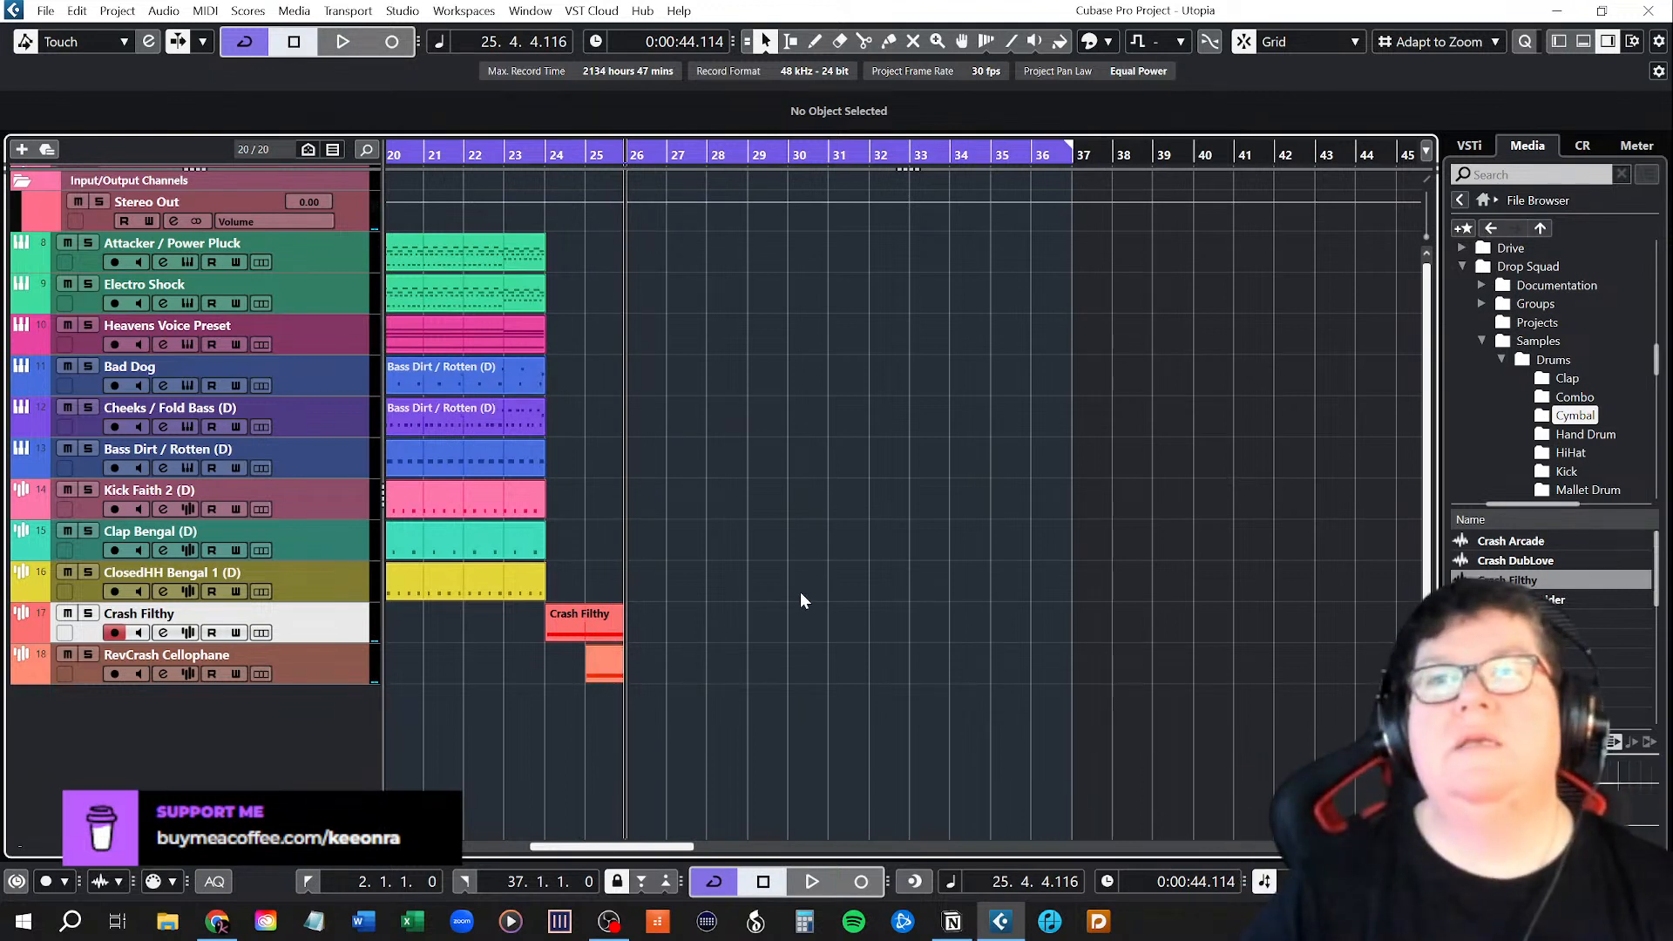
double_click(604, 671)
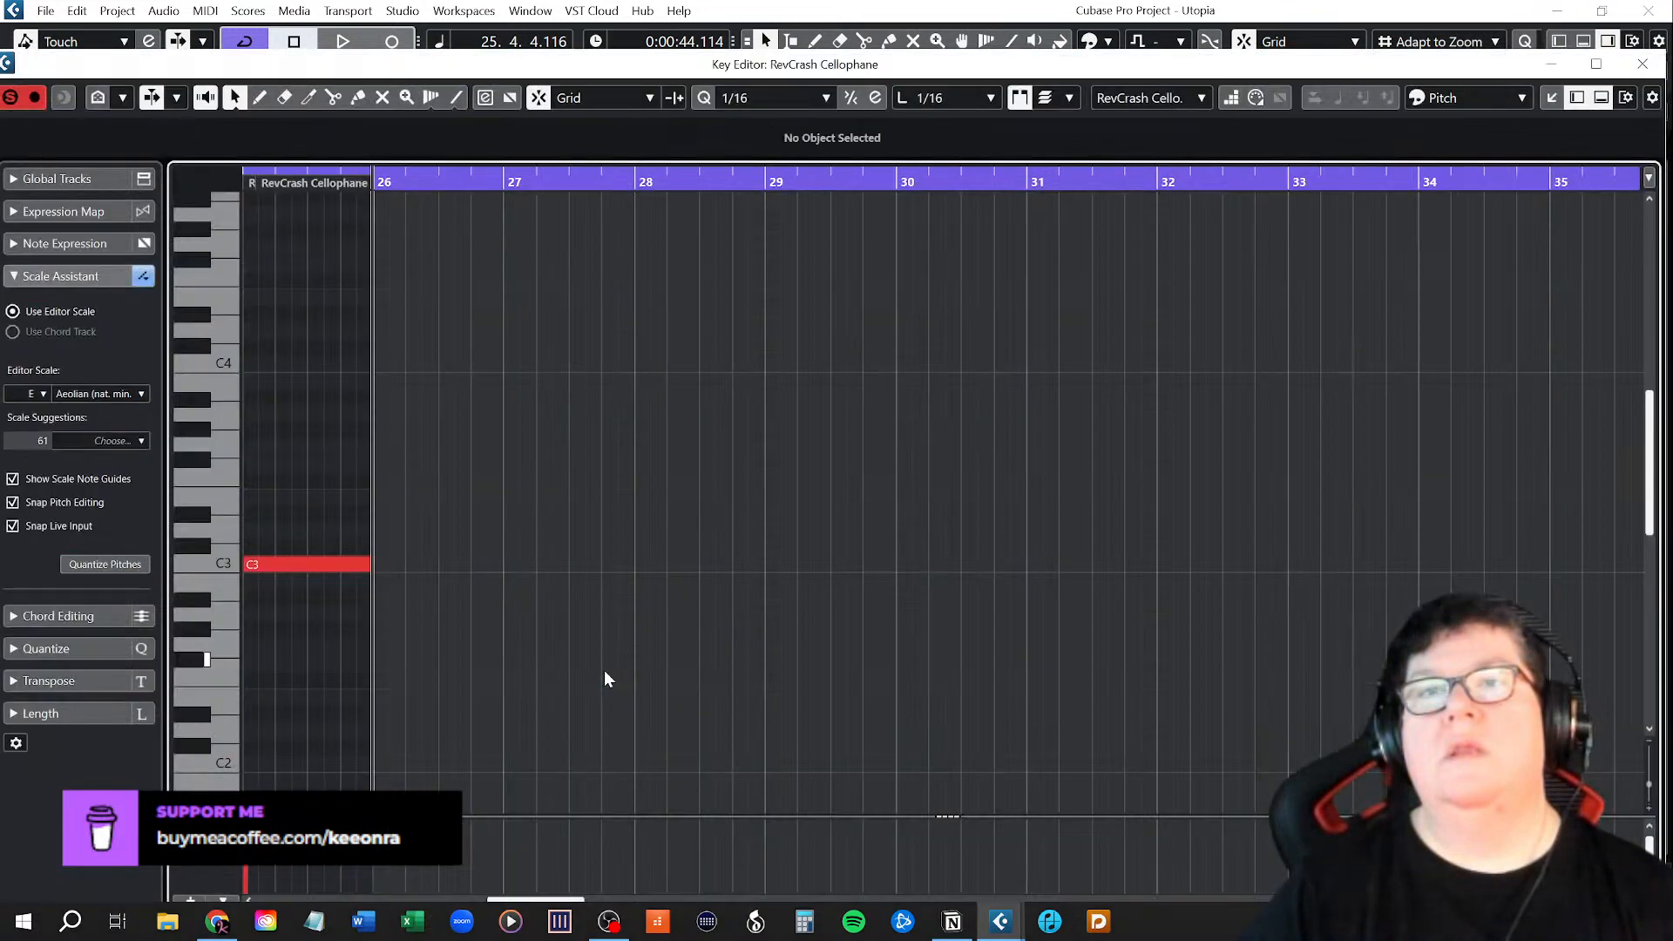
left_click_drag(512, 904, 501, 904)
left_click(1643, 63)
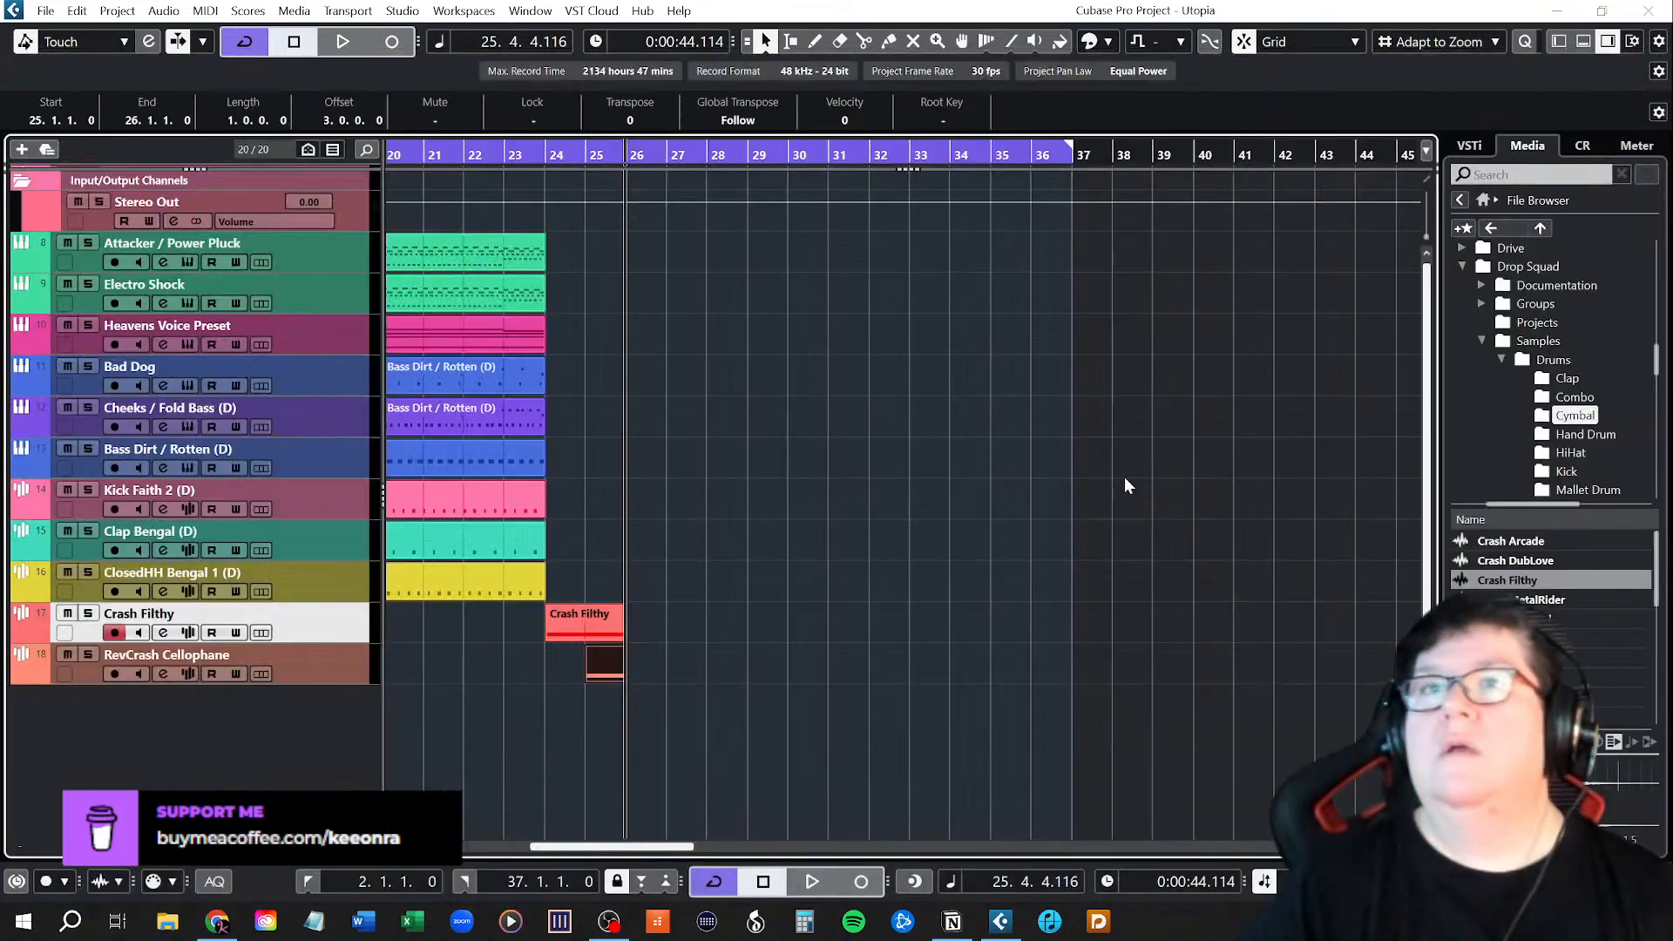
Search the effects for "reverb" and load Blackhole in the first audio insert slot of the RevCrash Cellophane track.
left_click(1558, 41)
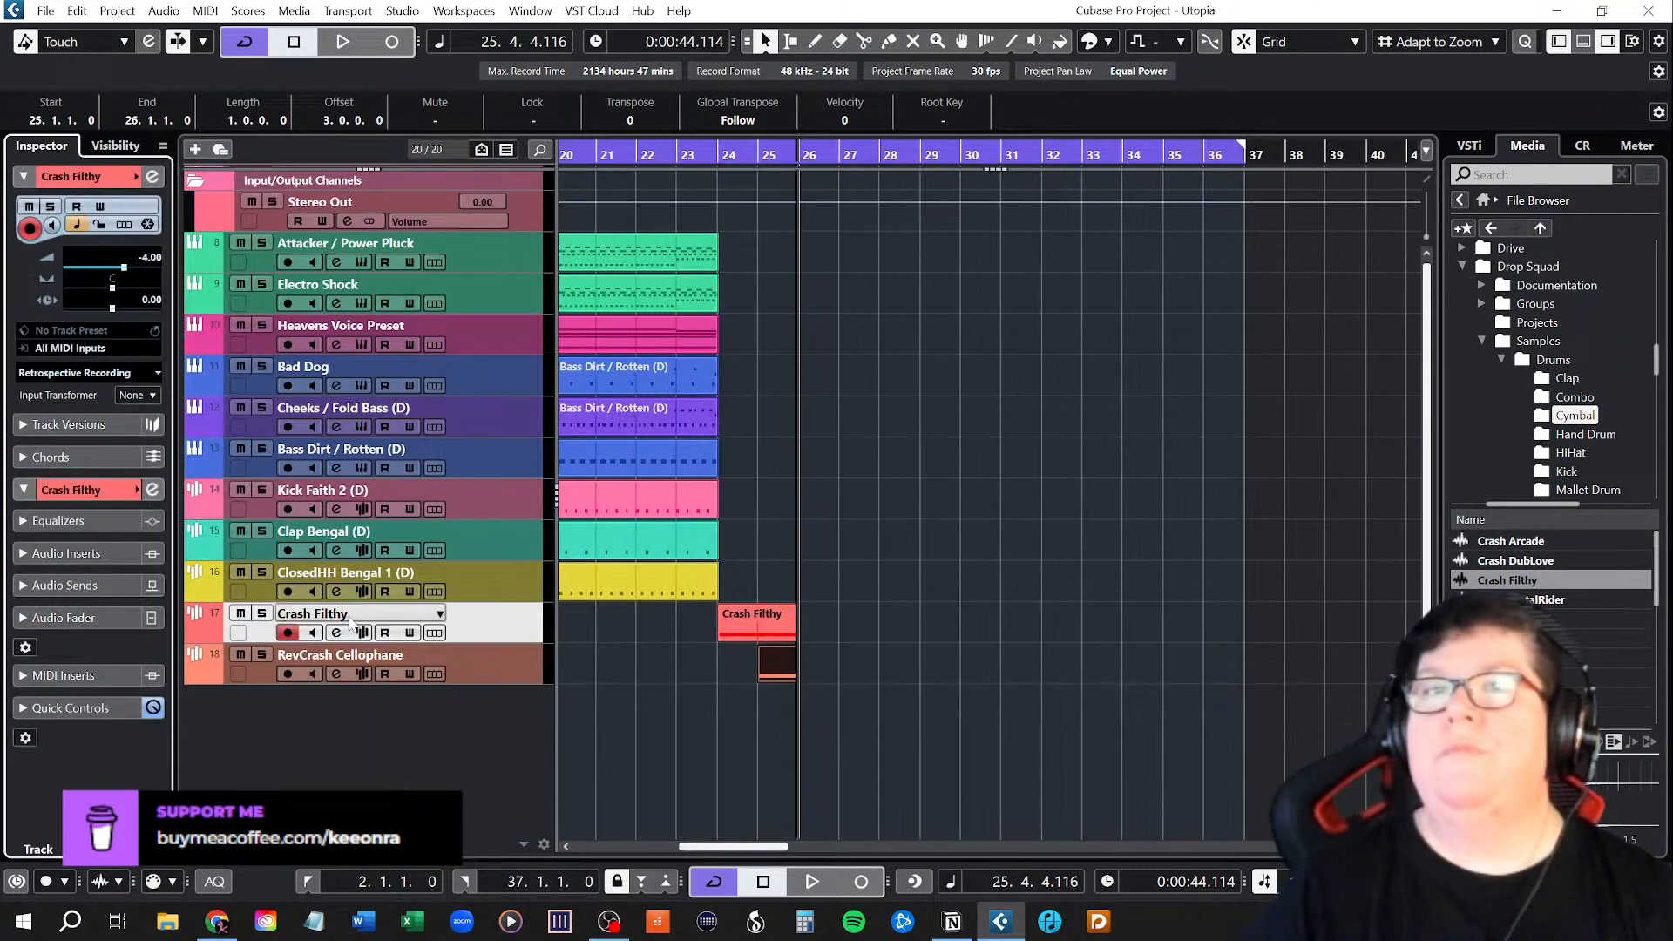
left_click(500, 668)
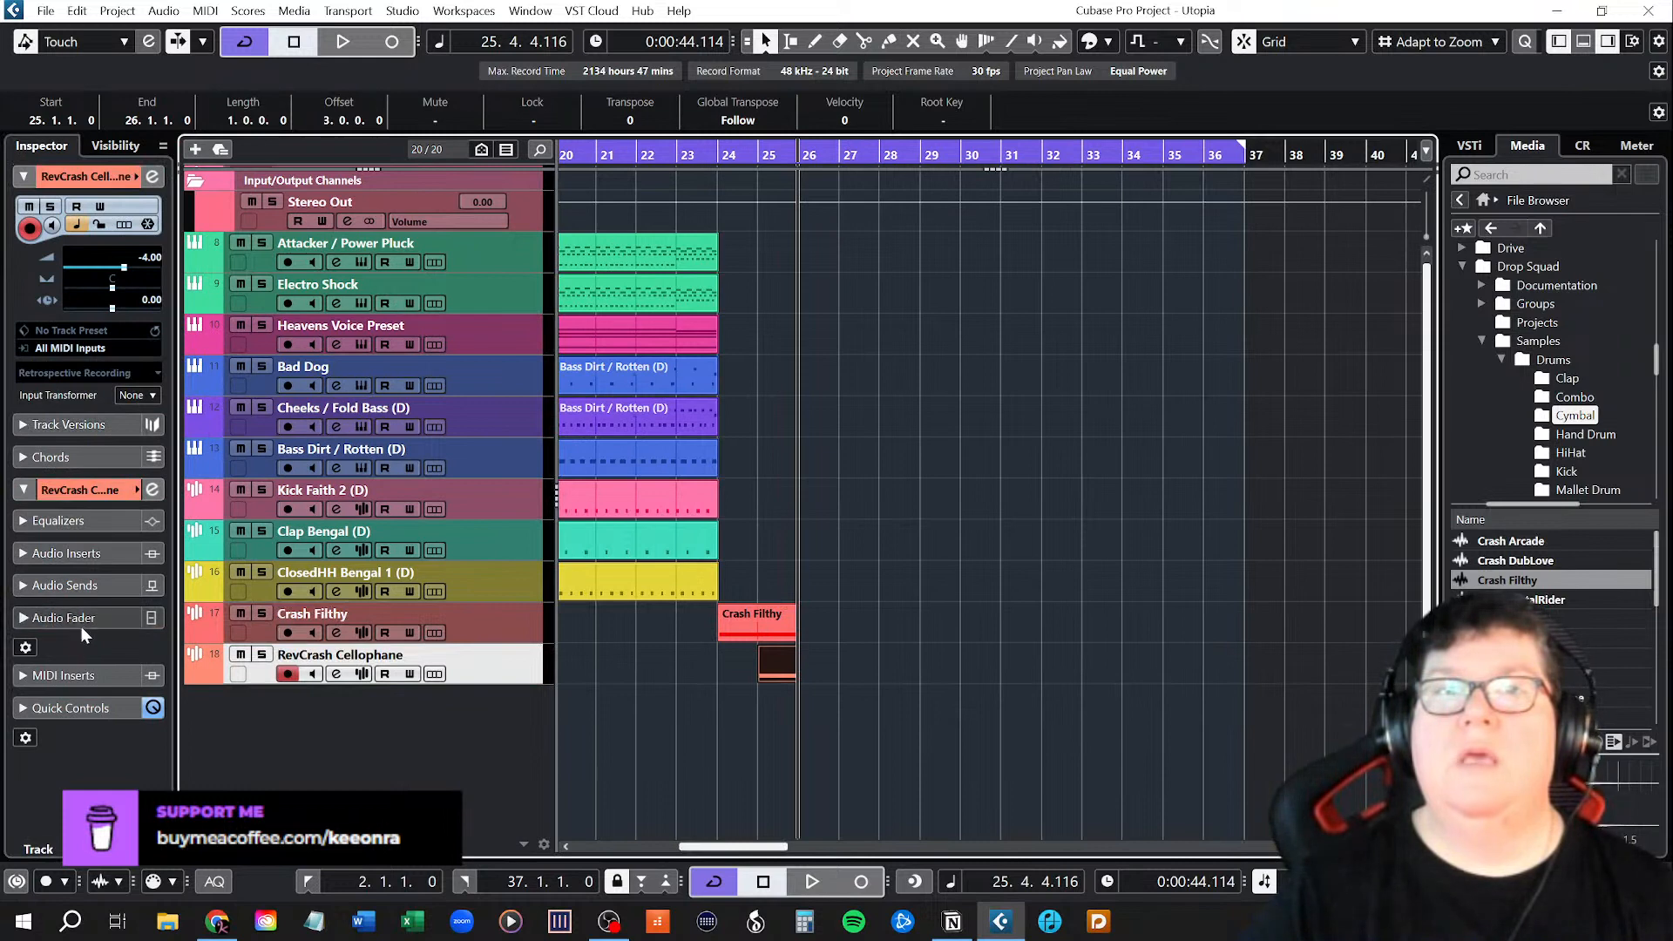
left_click(83, 552)
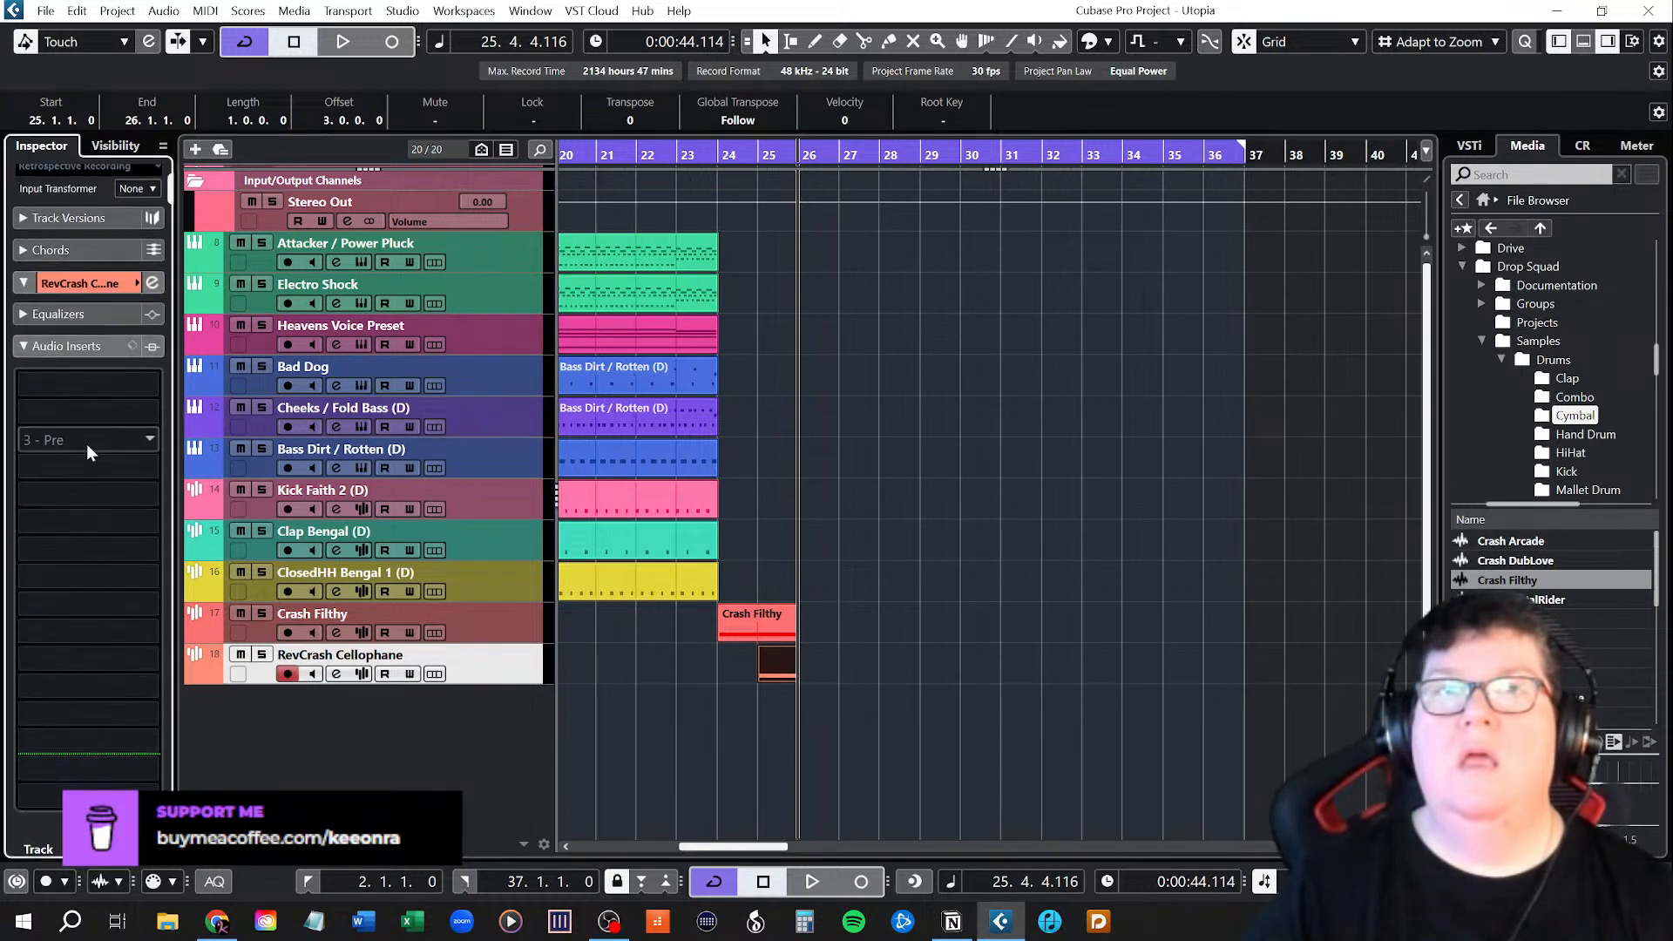
left_click(84, 384)
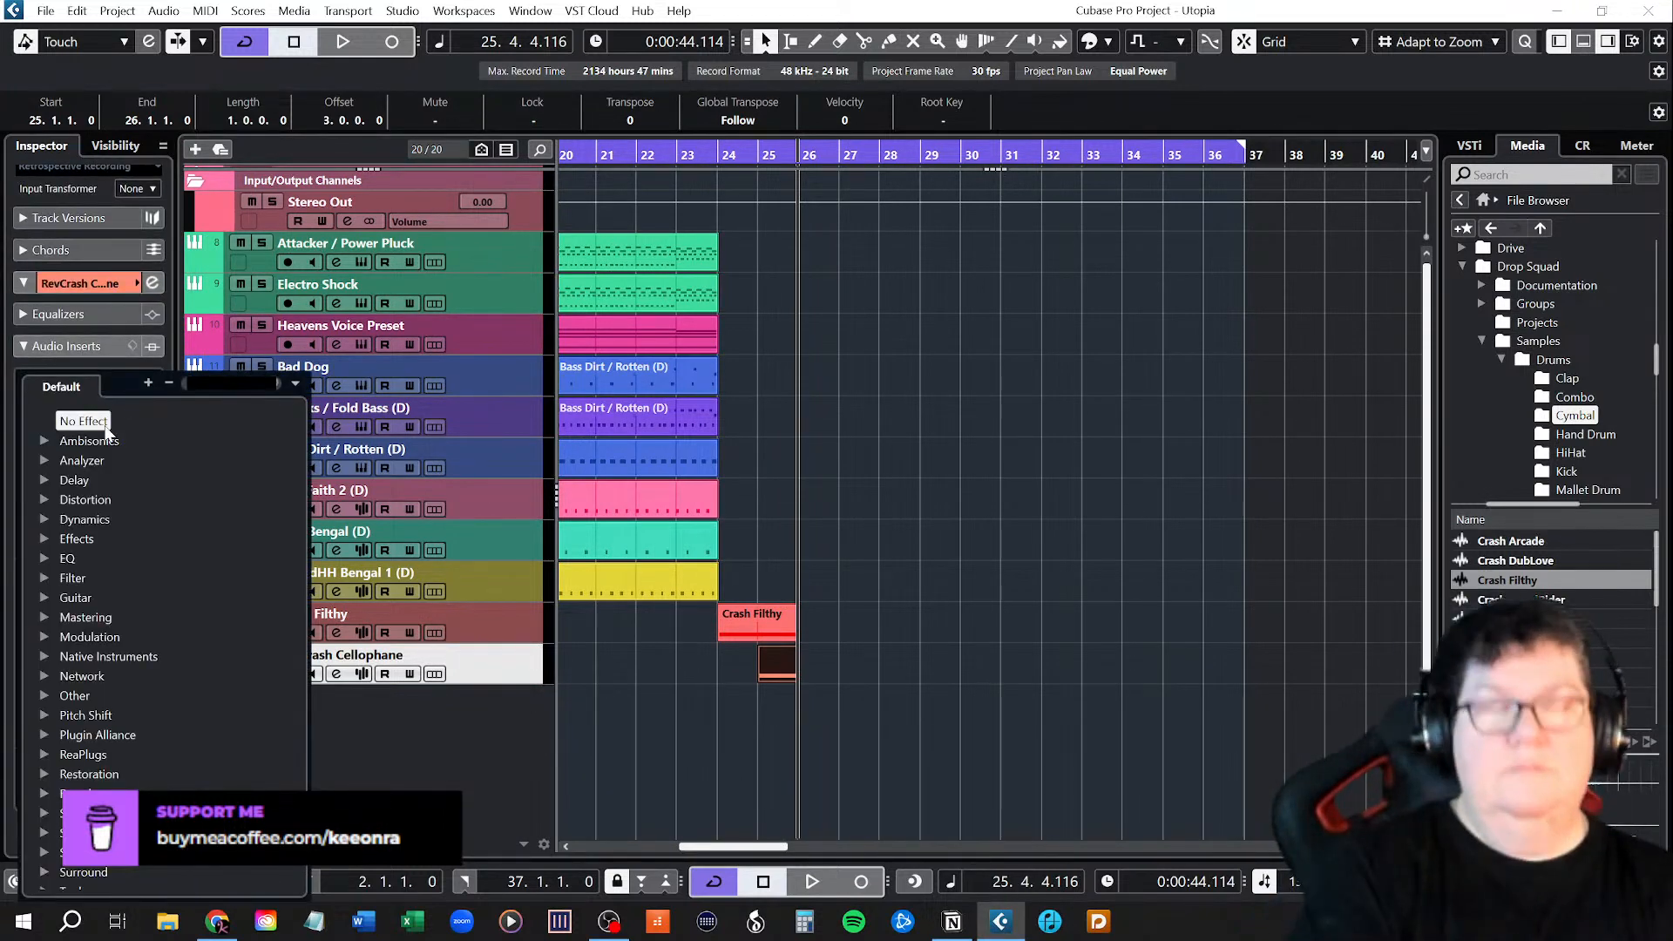
type("rever")
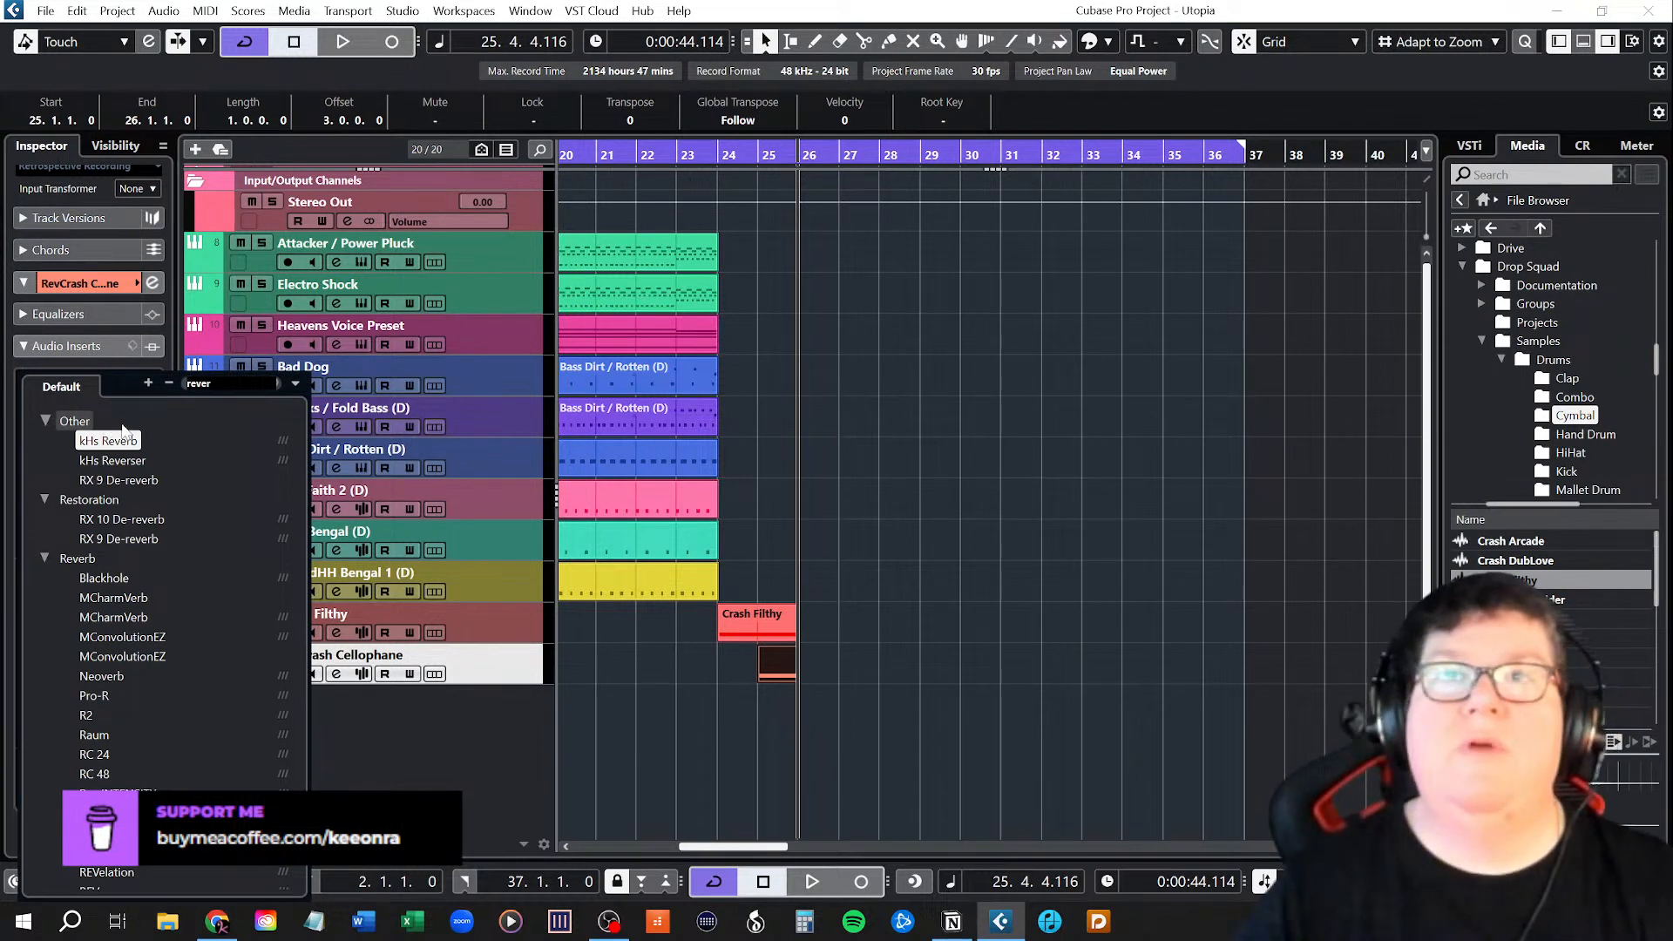
type("b")
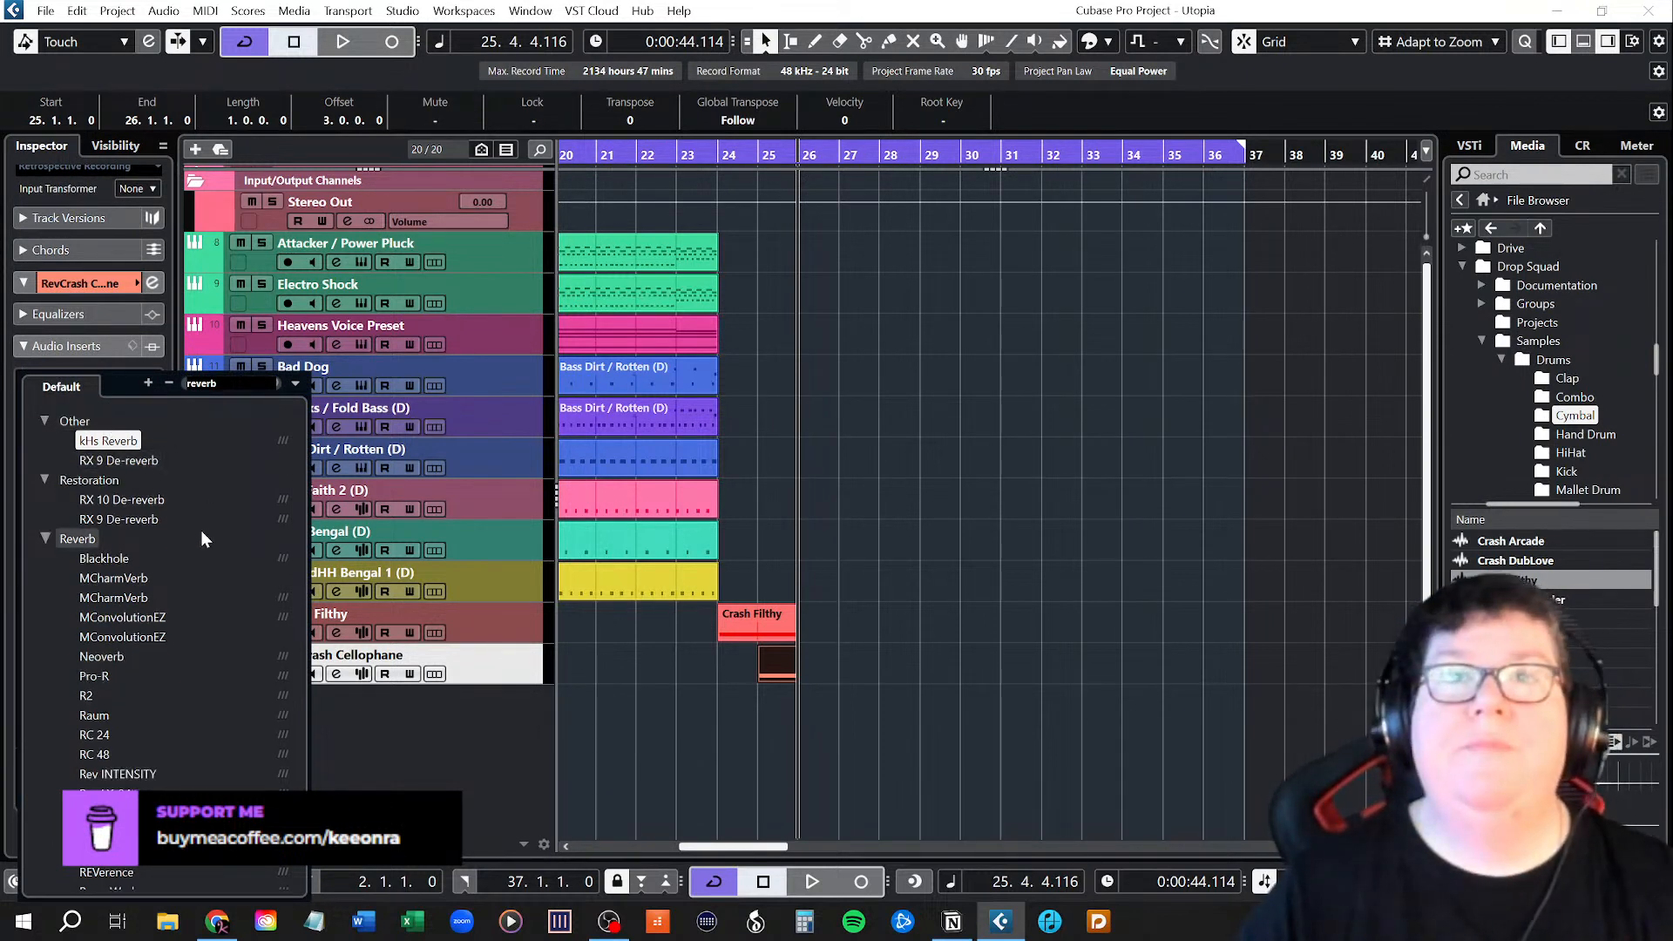
scroll(174, 557, "down", 1)
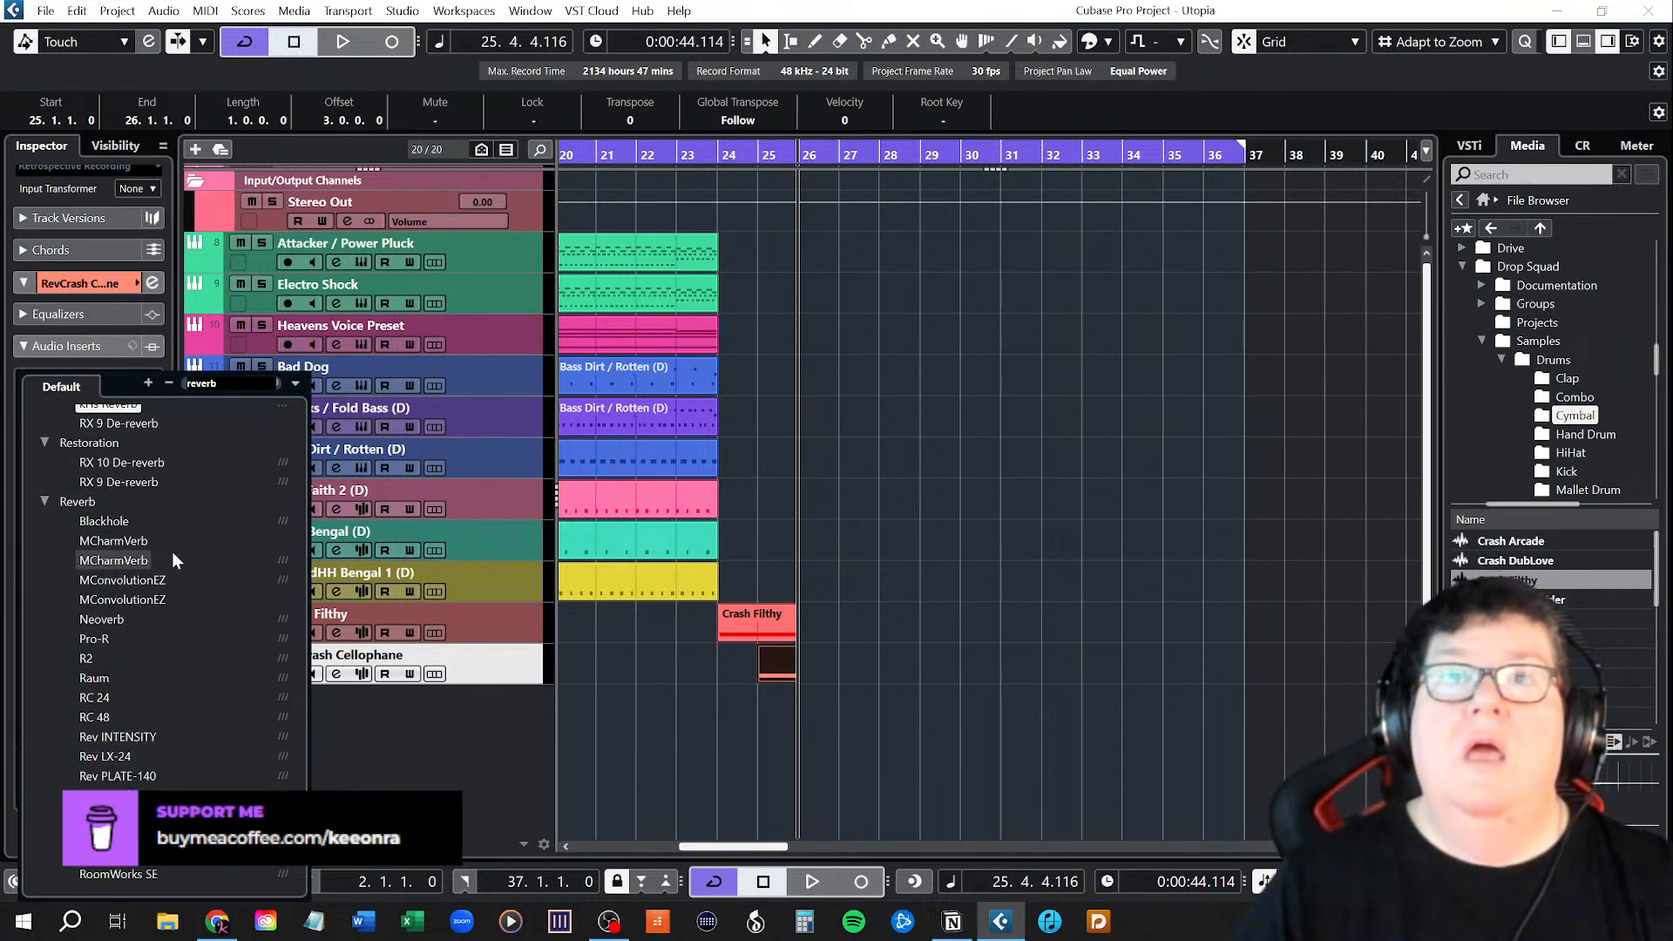
left_click(118, 521)
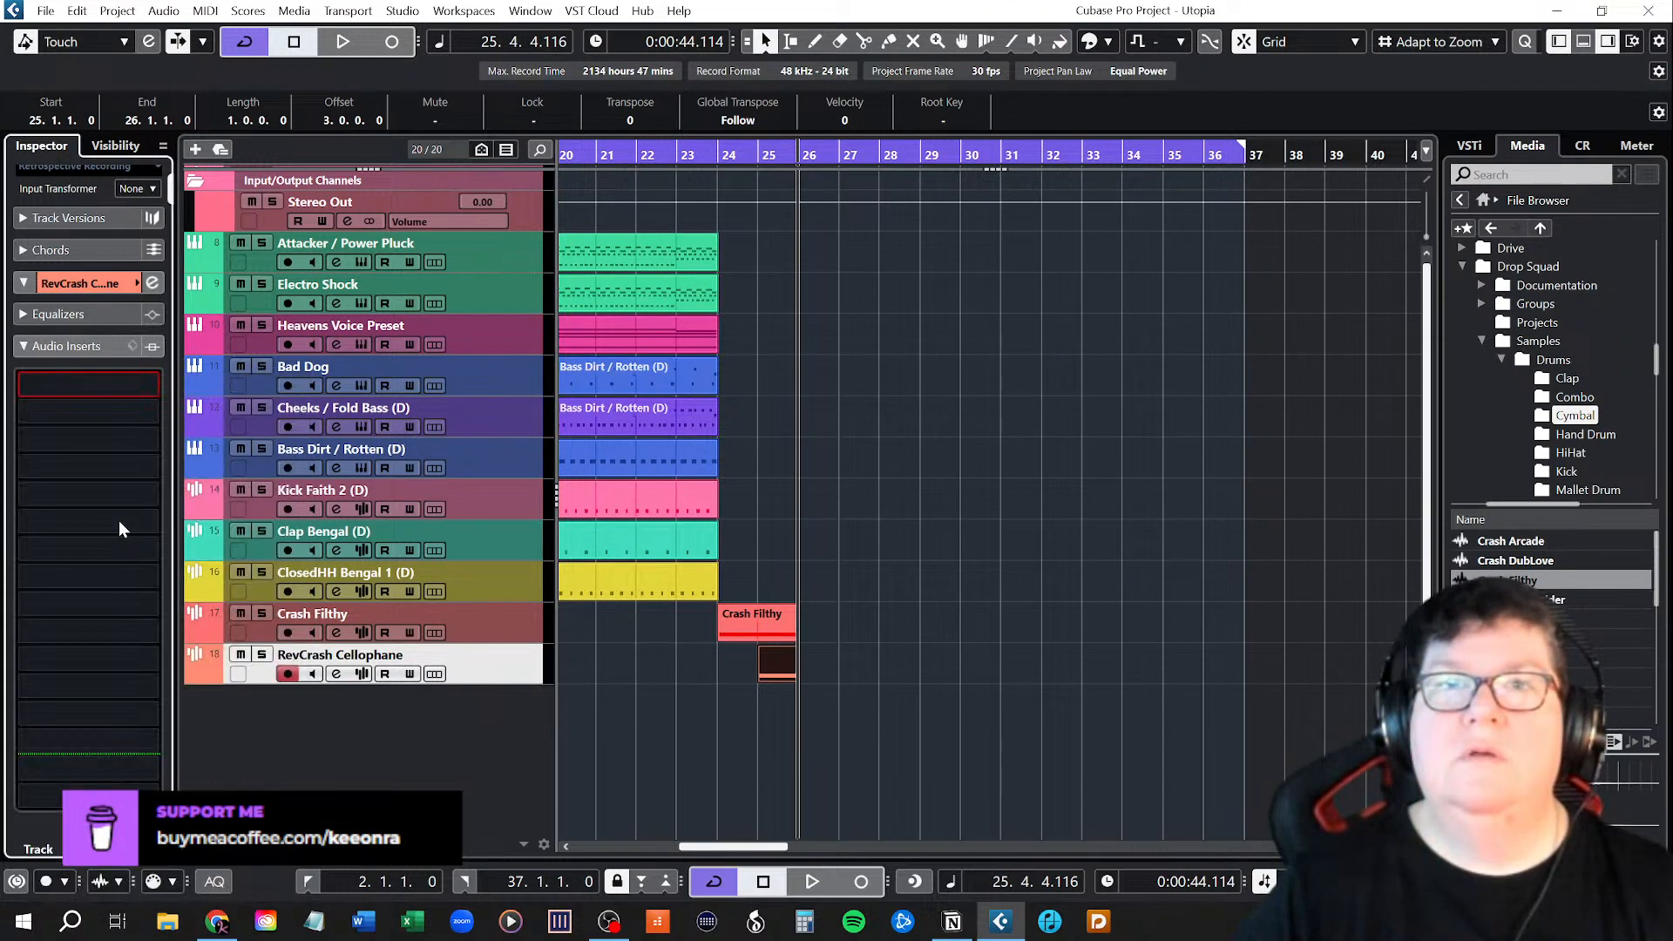
left_click(119, 521)
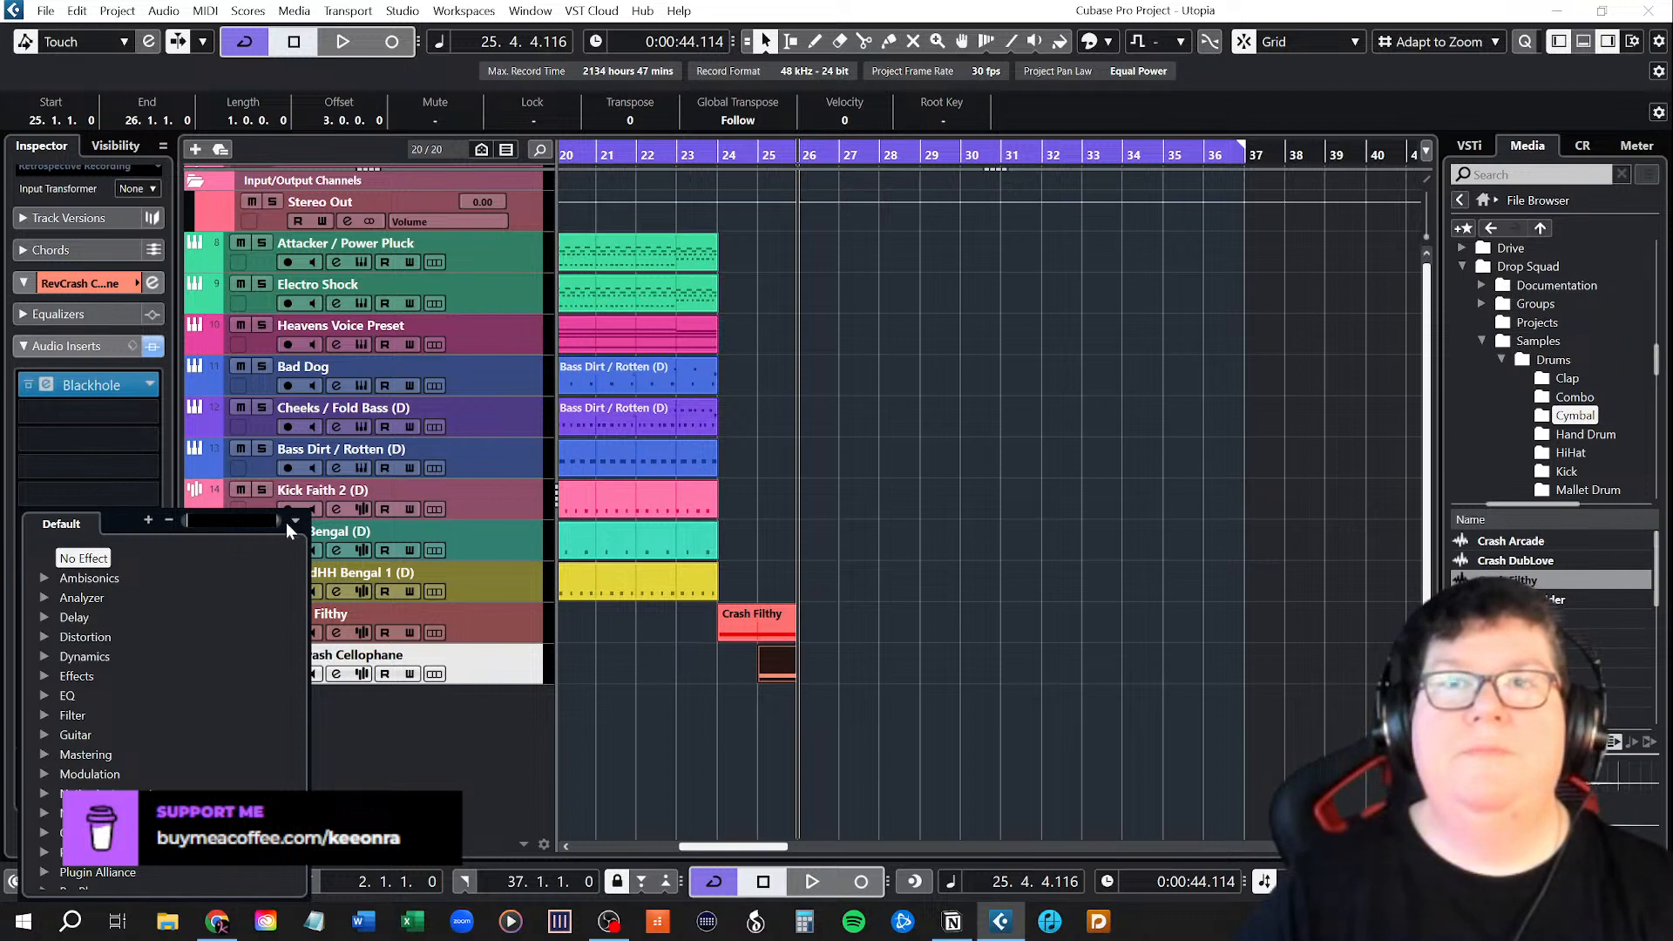
left_click(104, 461)
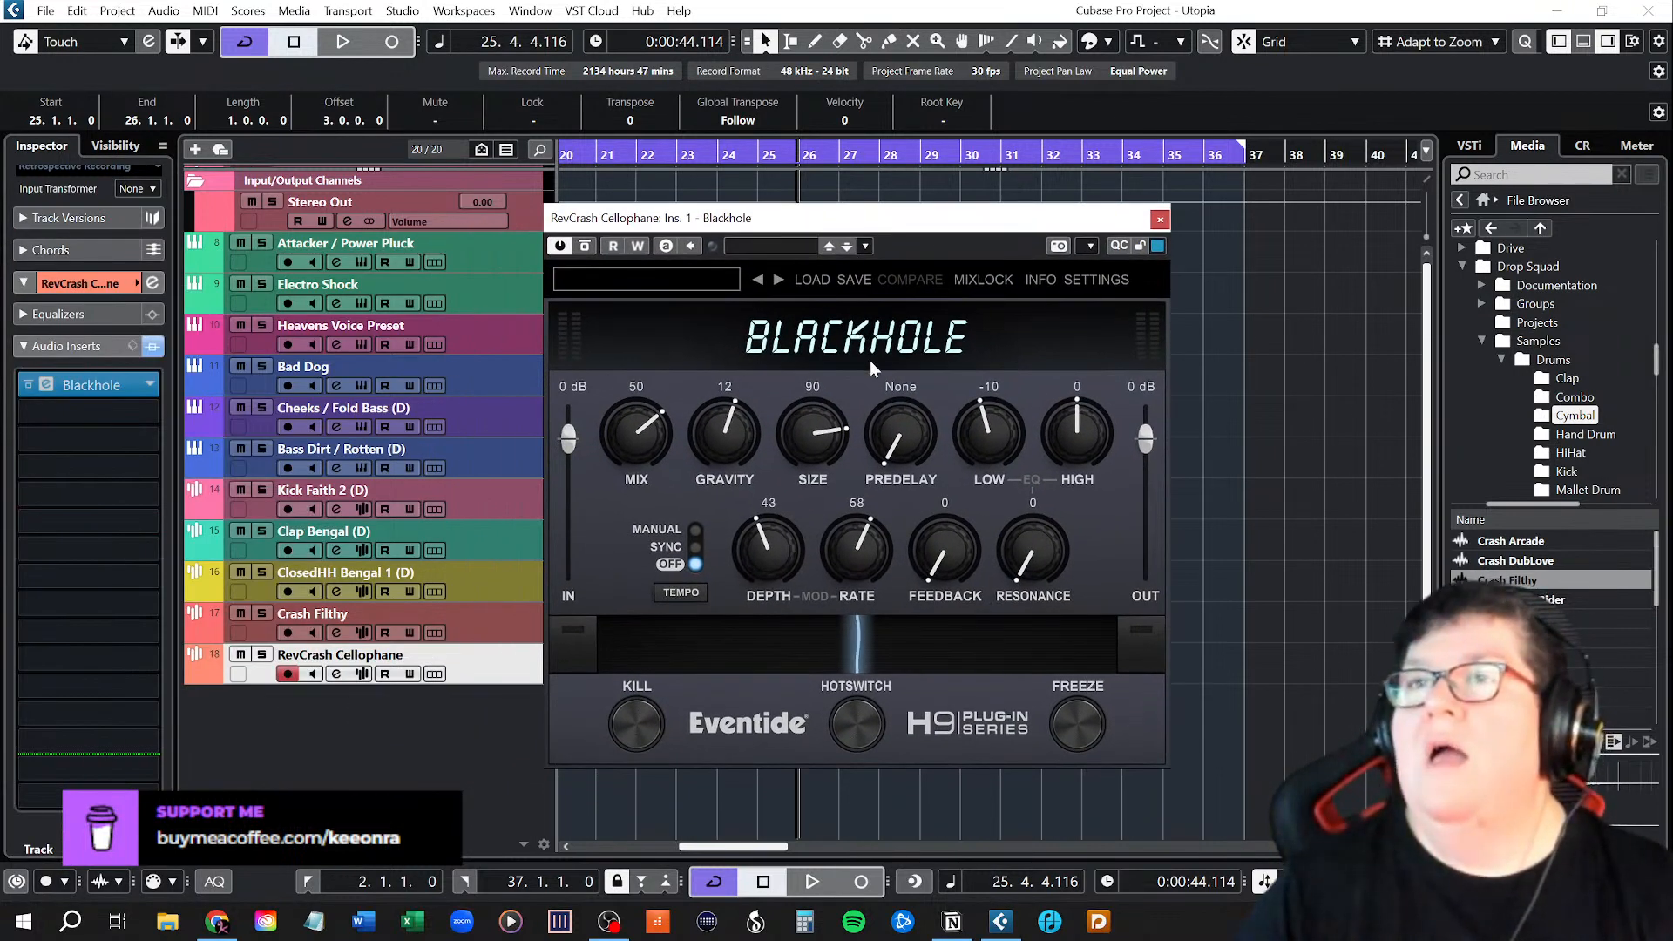
Play back the cymbal parts from bar 24 with Blackhole on RevCrash Cellophane, and close the effect window.
left_click_drag(852, 226, 1179, 307)
left_click(728, 155)
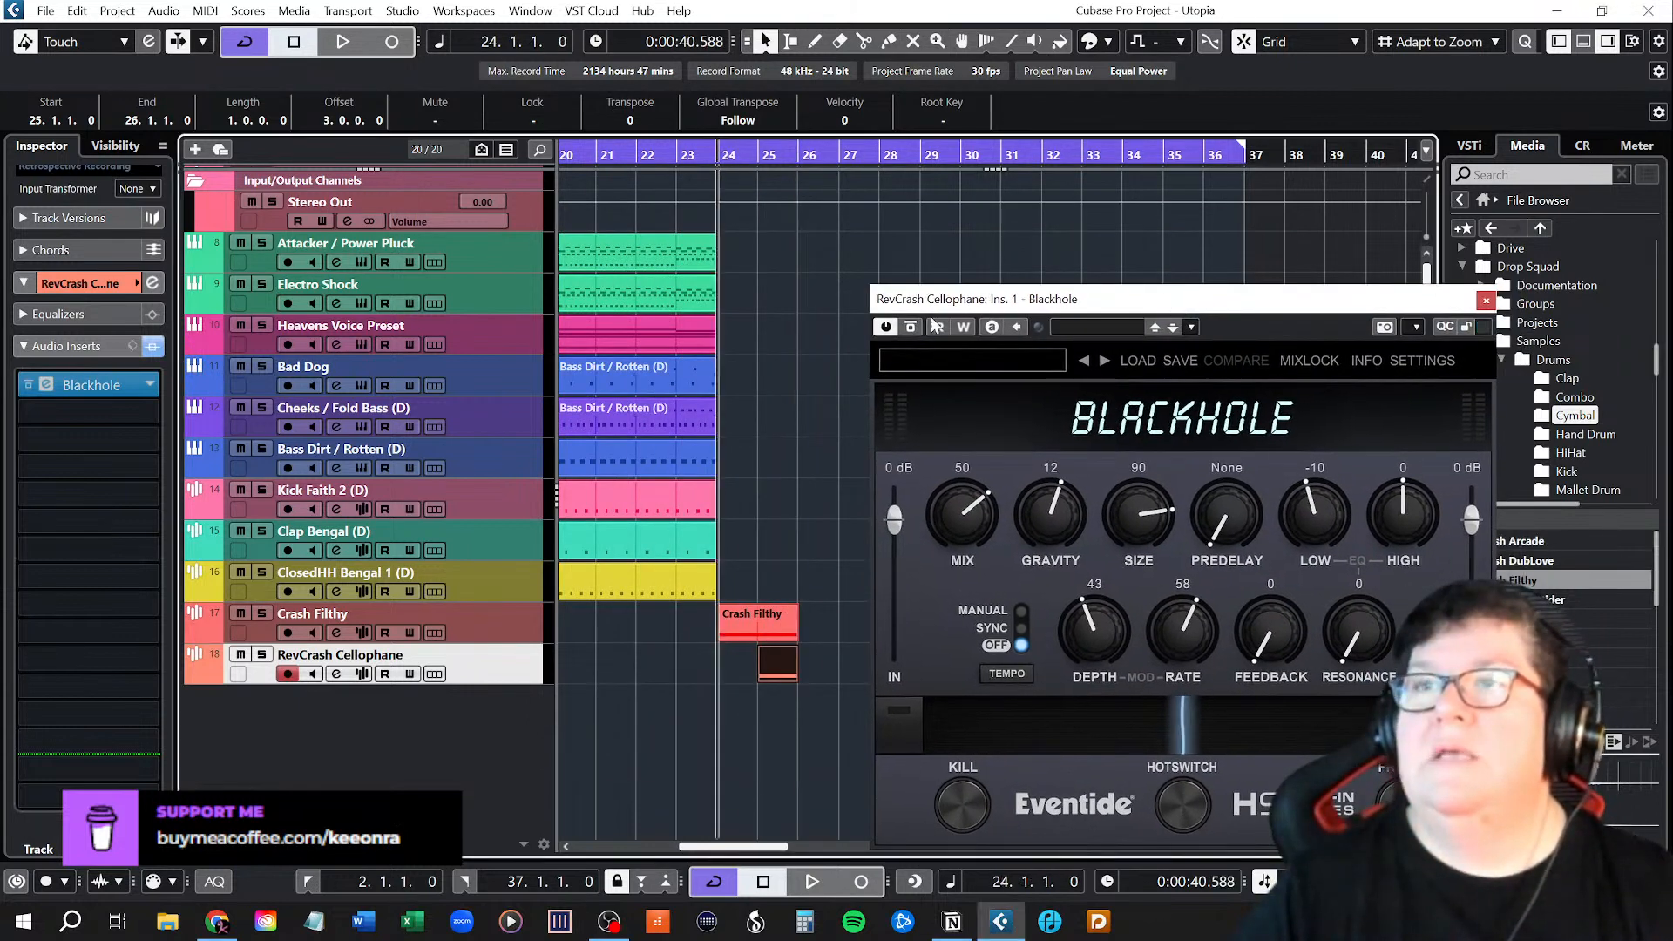
key("space")
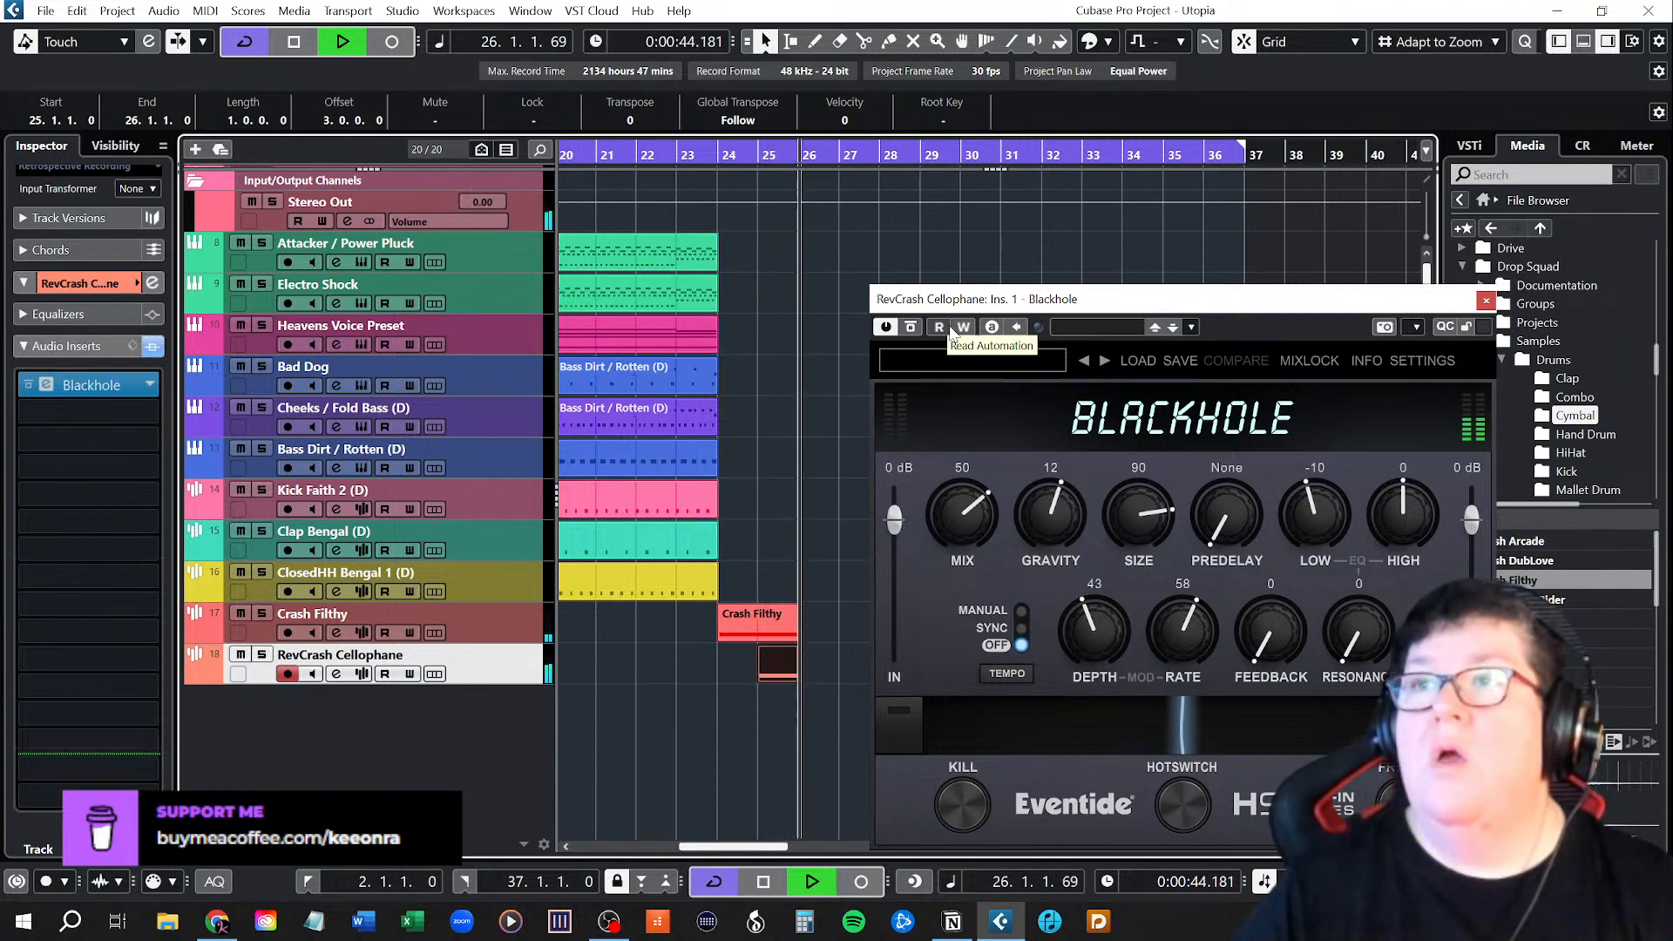
left_click_drag(1182, 307, 1027, 267)
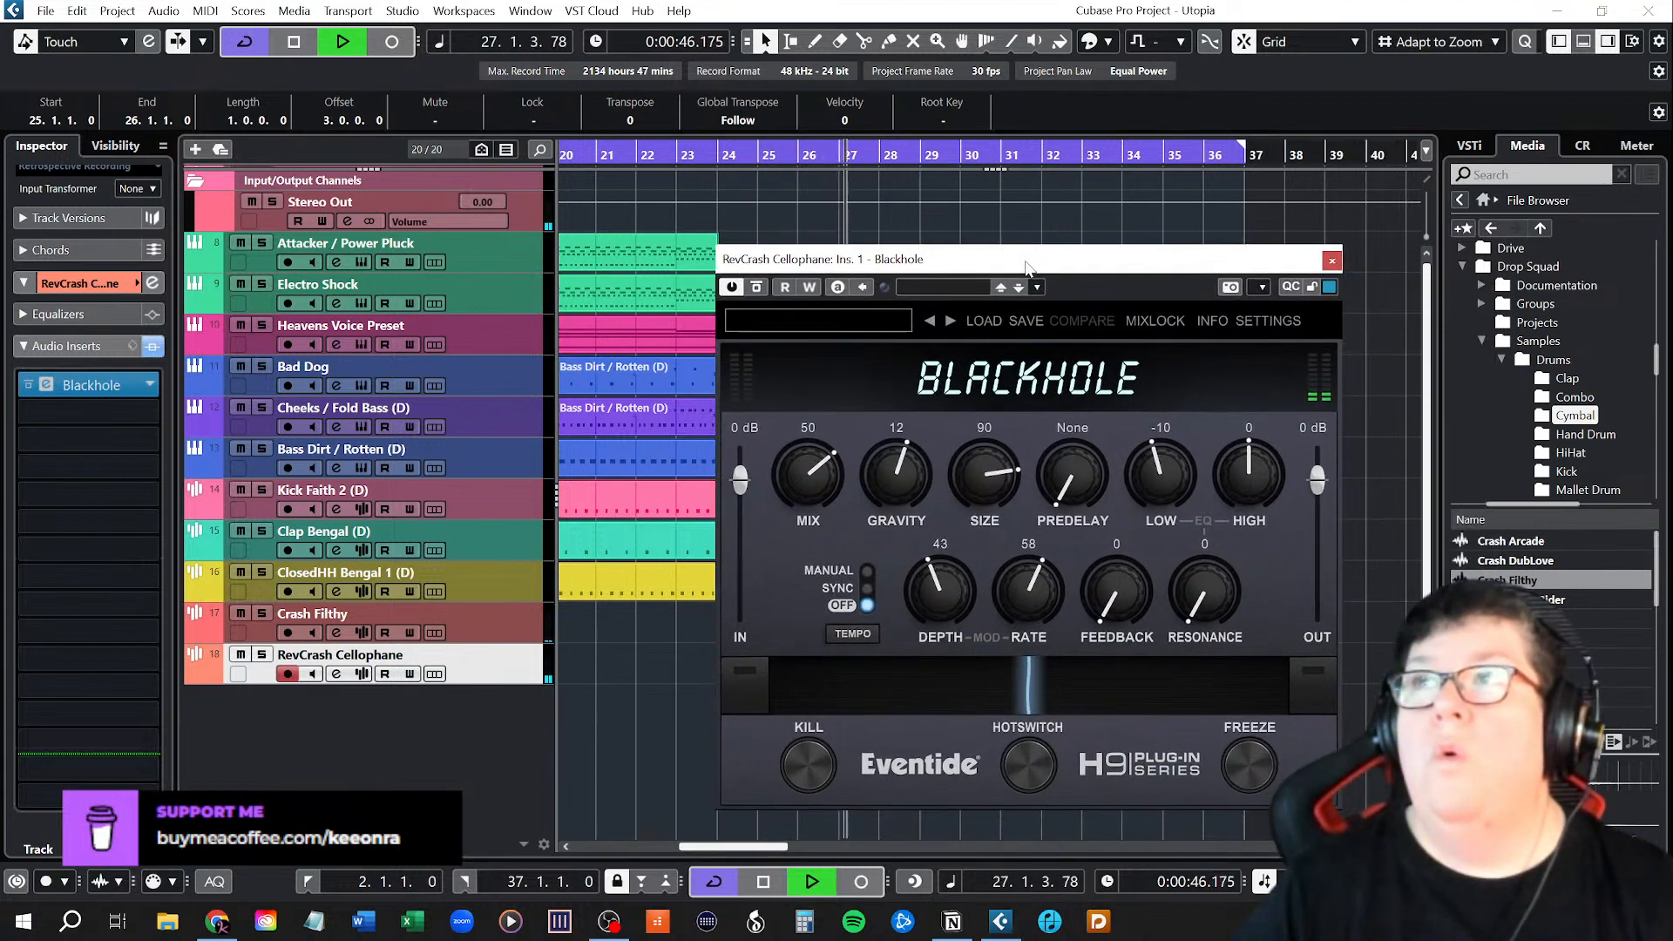
key("space")
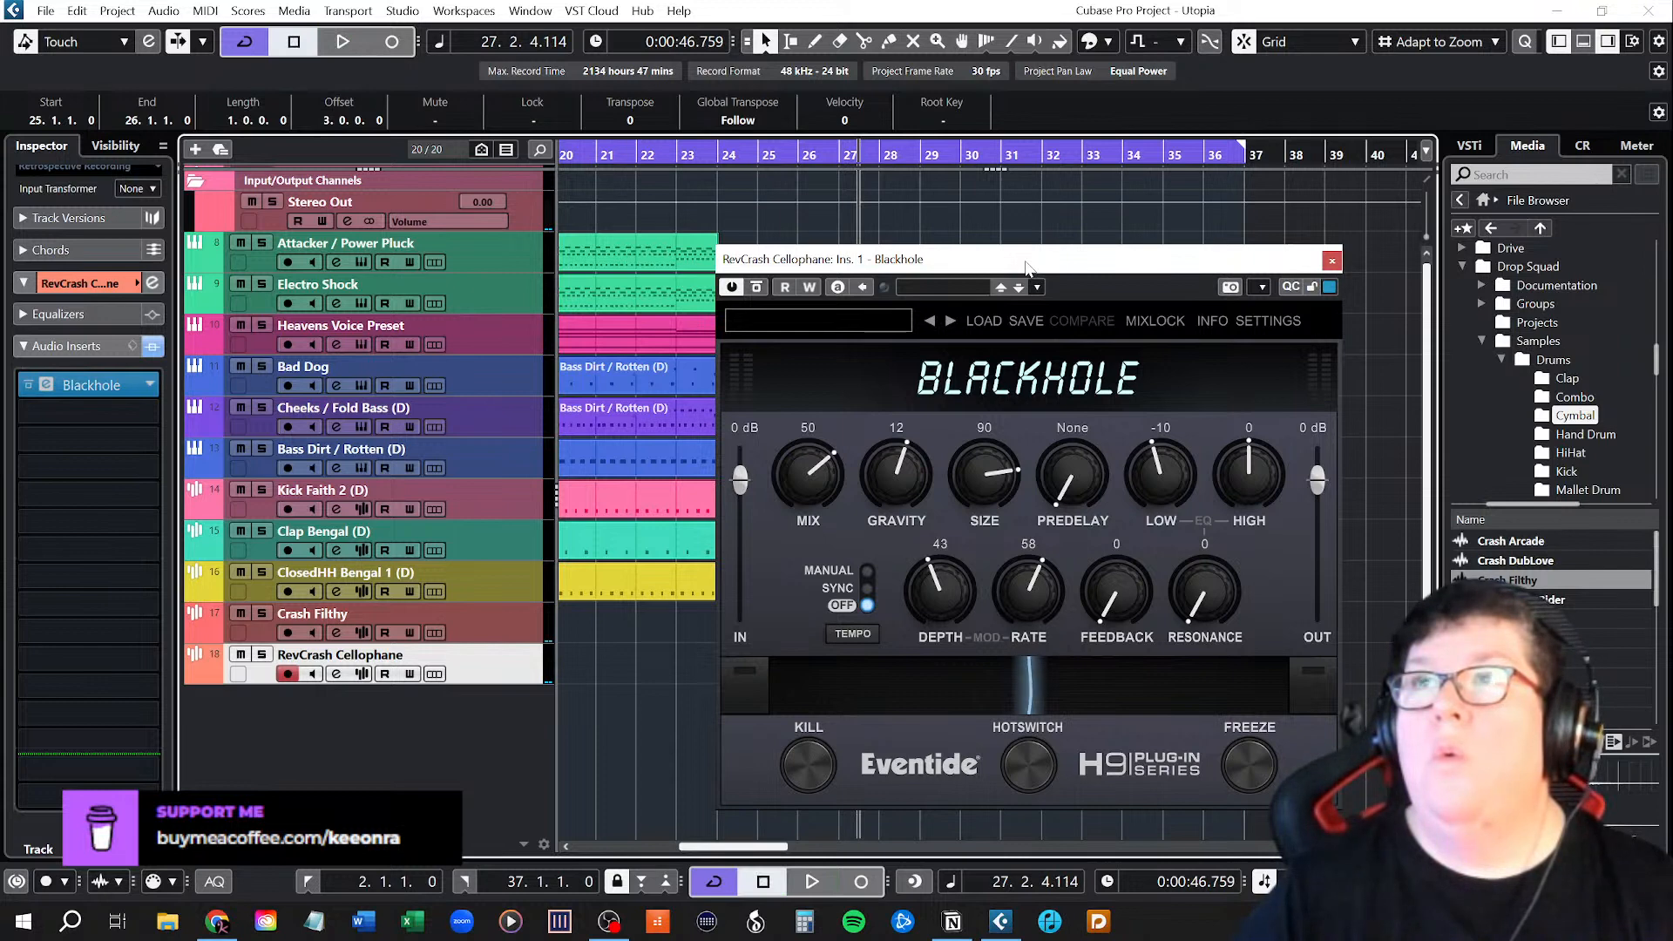
left_click(1333, 261)
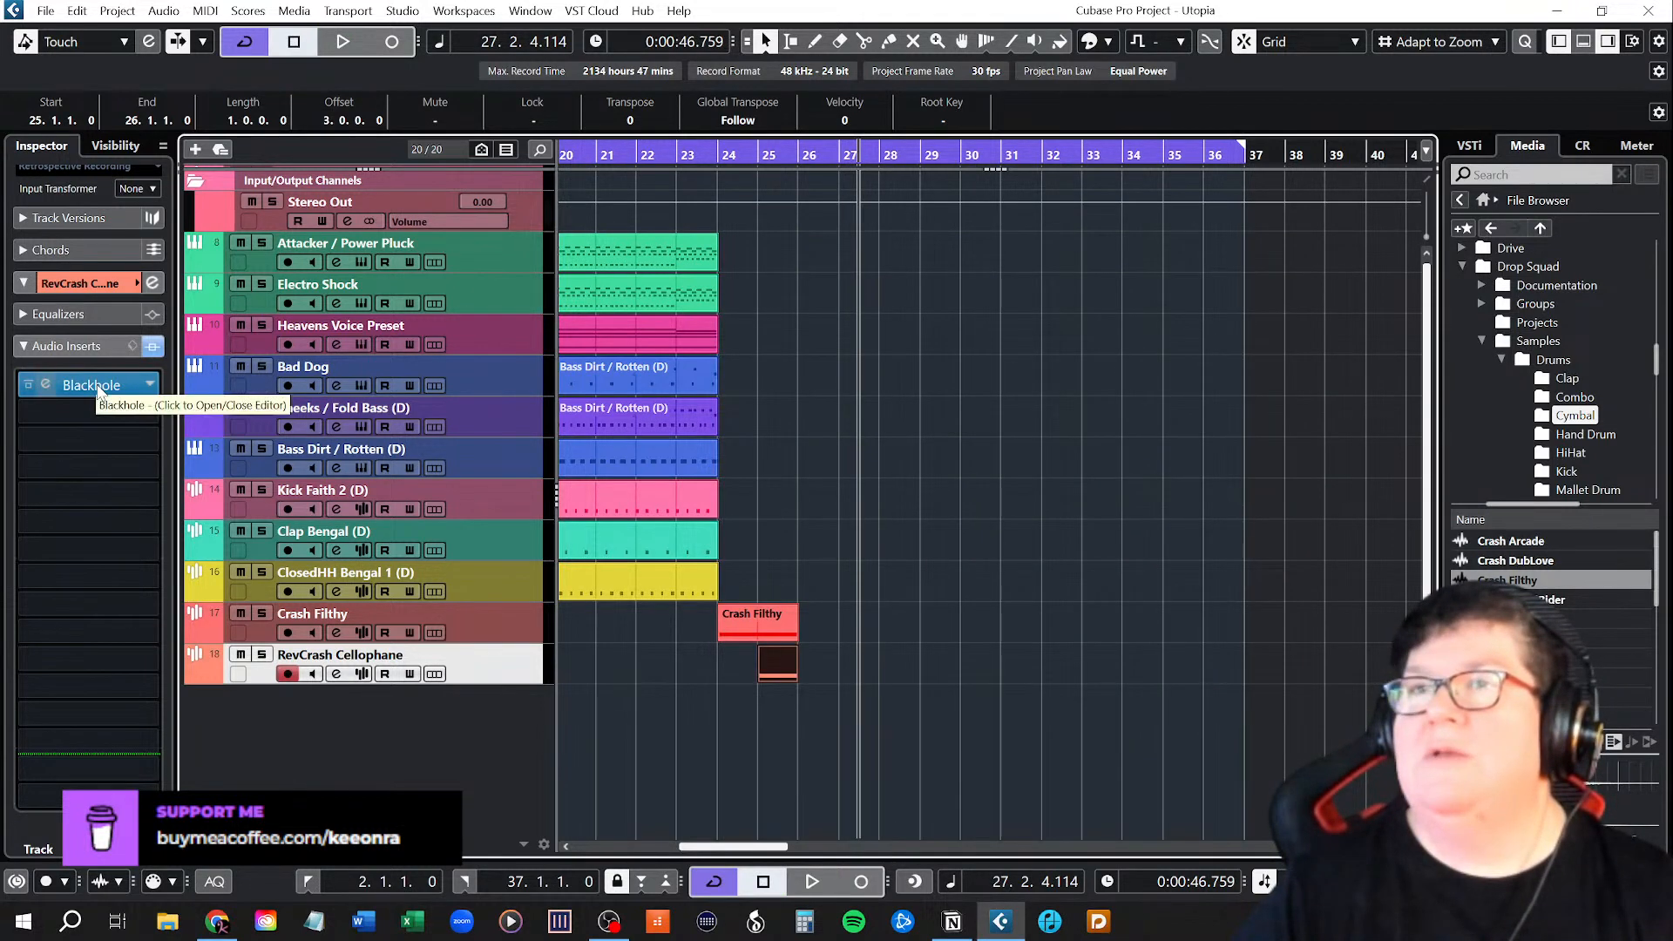
Load the Blackhole reverb in the first audio insert slot of the Crash Filthy track and close its window.
left_click(490, 619)
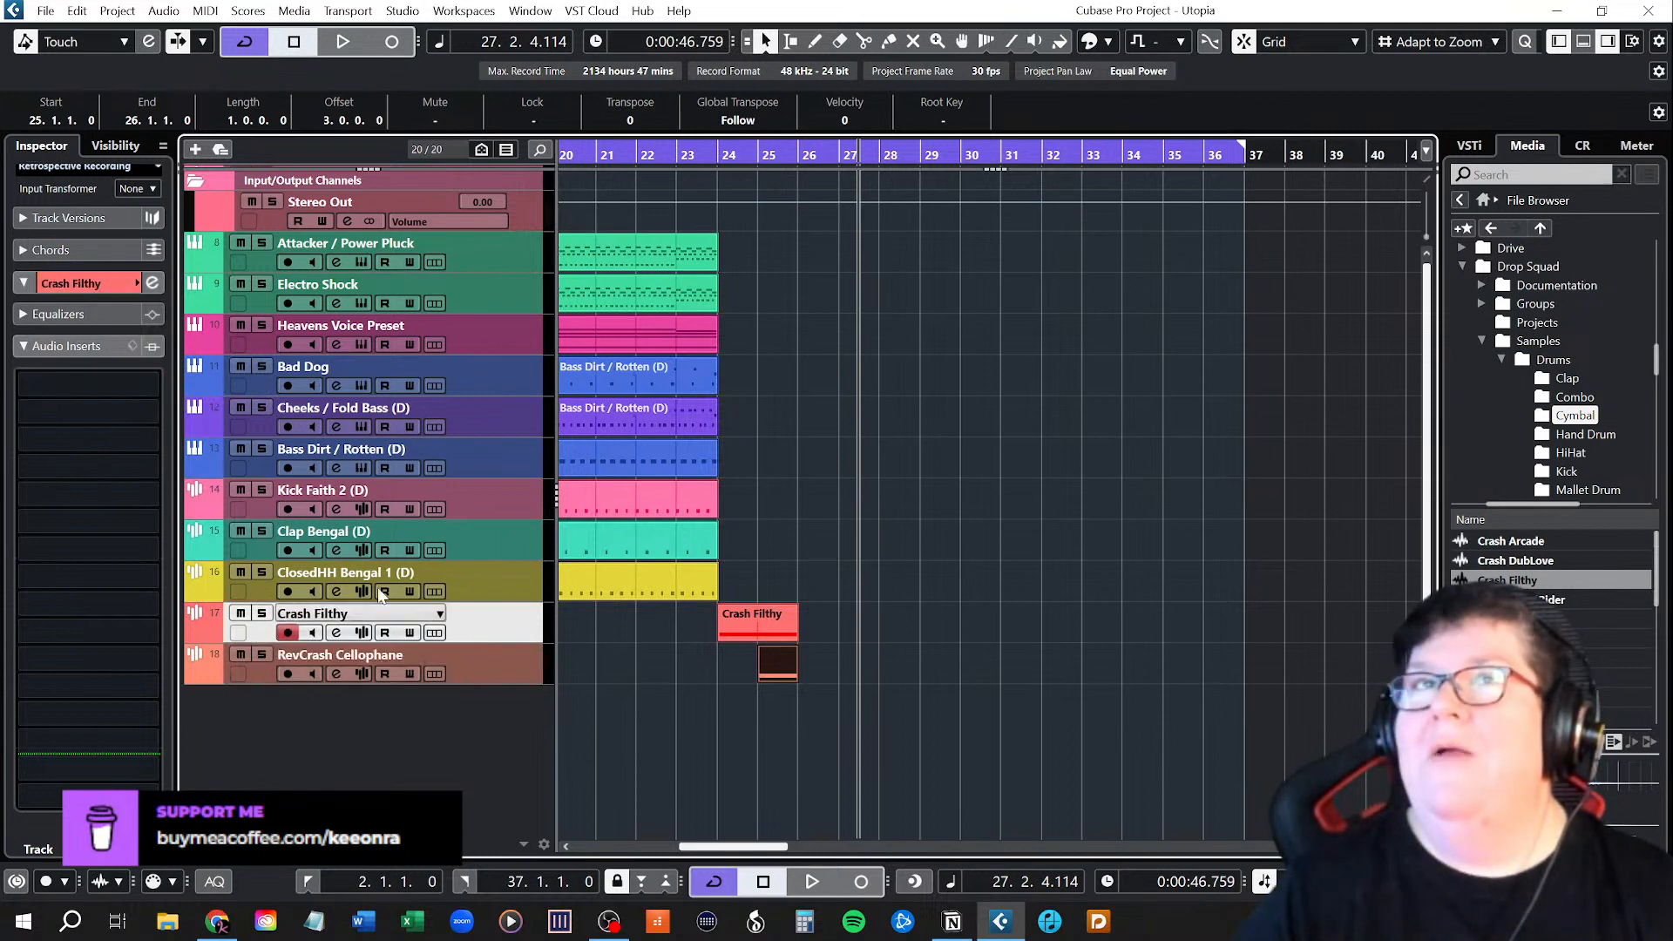
left_click(79, 383)
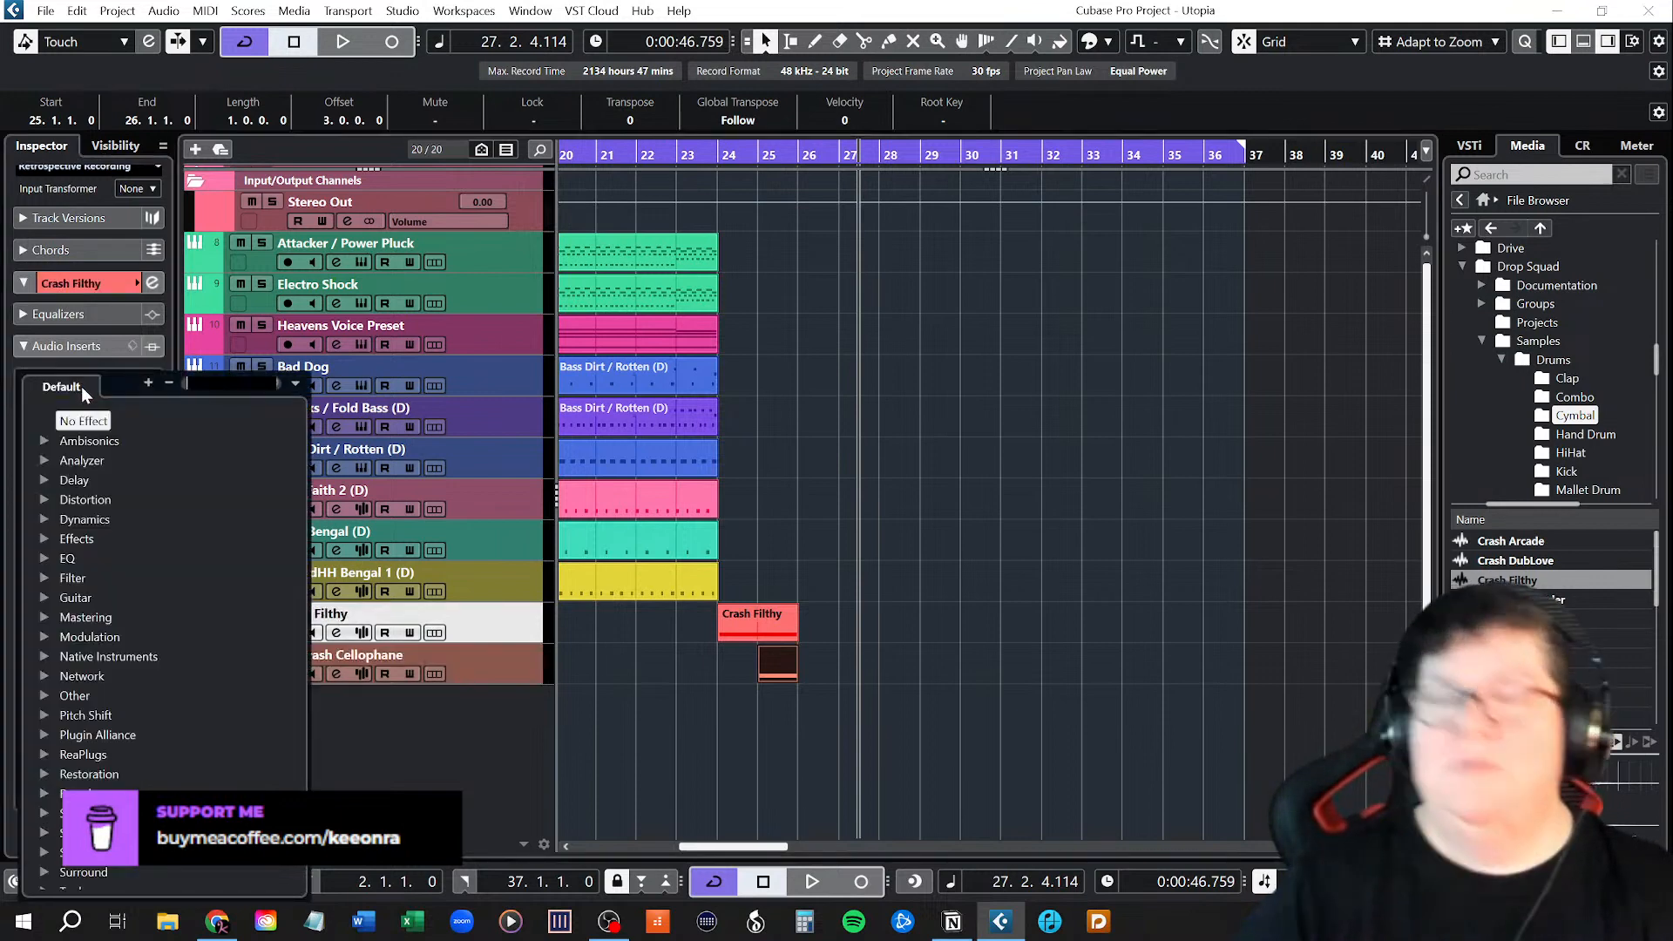
type("bla")
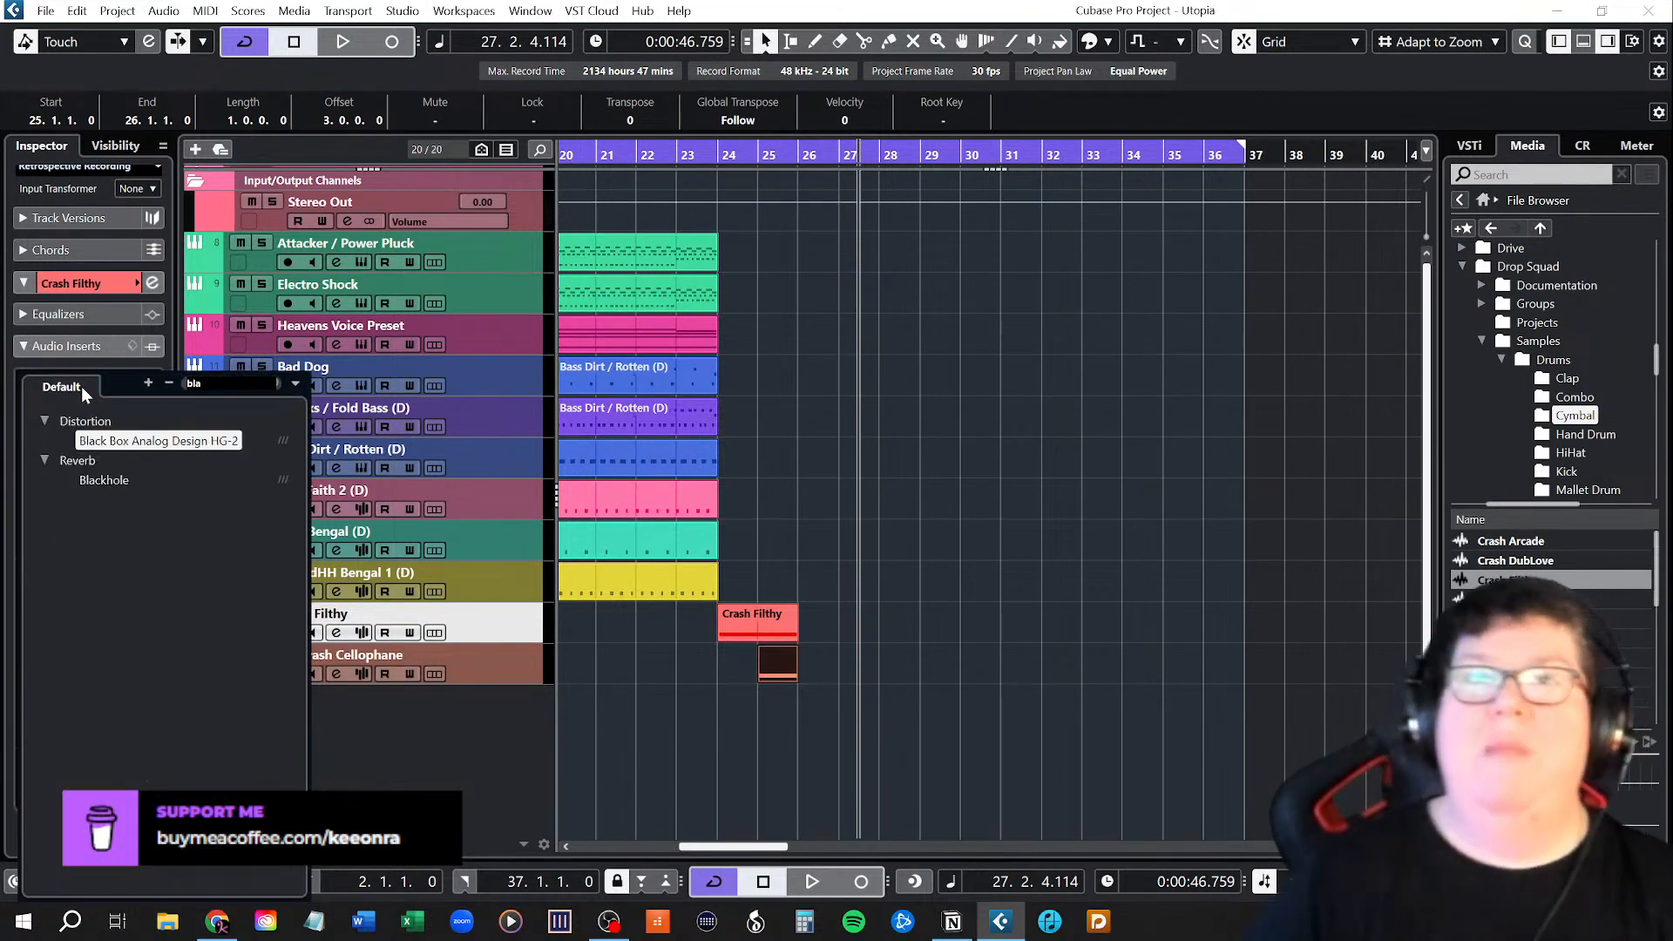
left_click(86, 484)
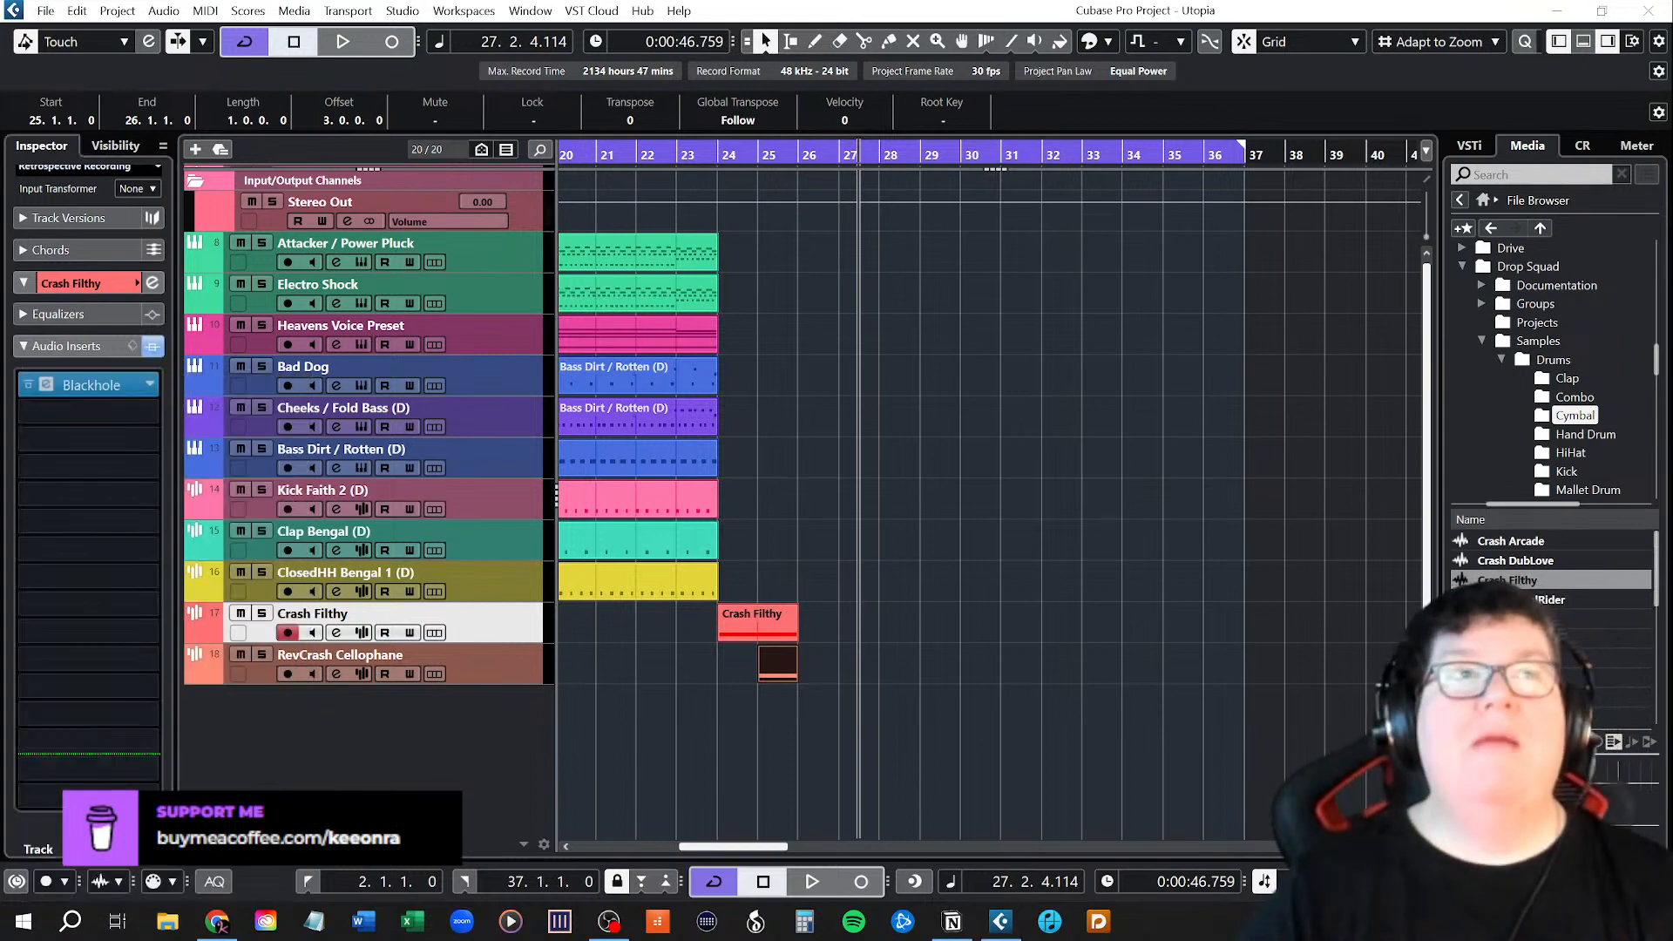
left_click_drag(918, 220, 1006, 203)
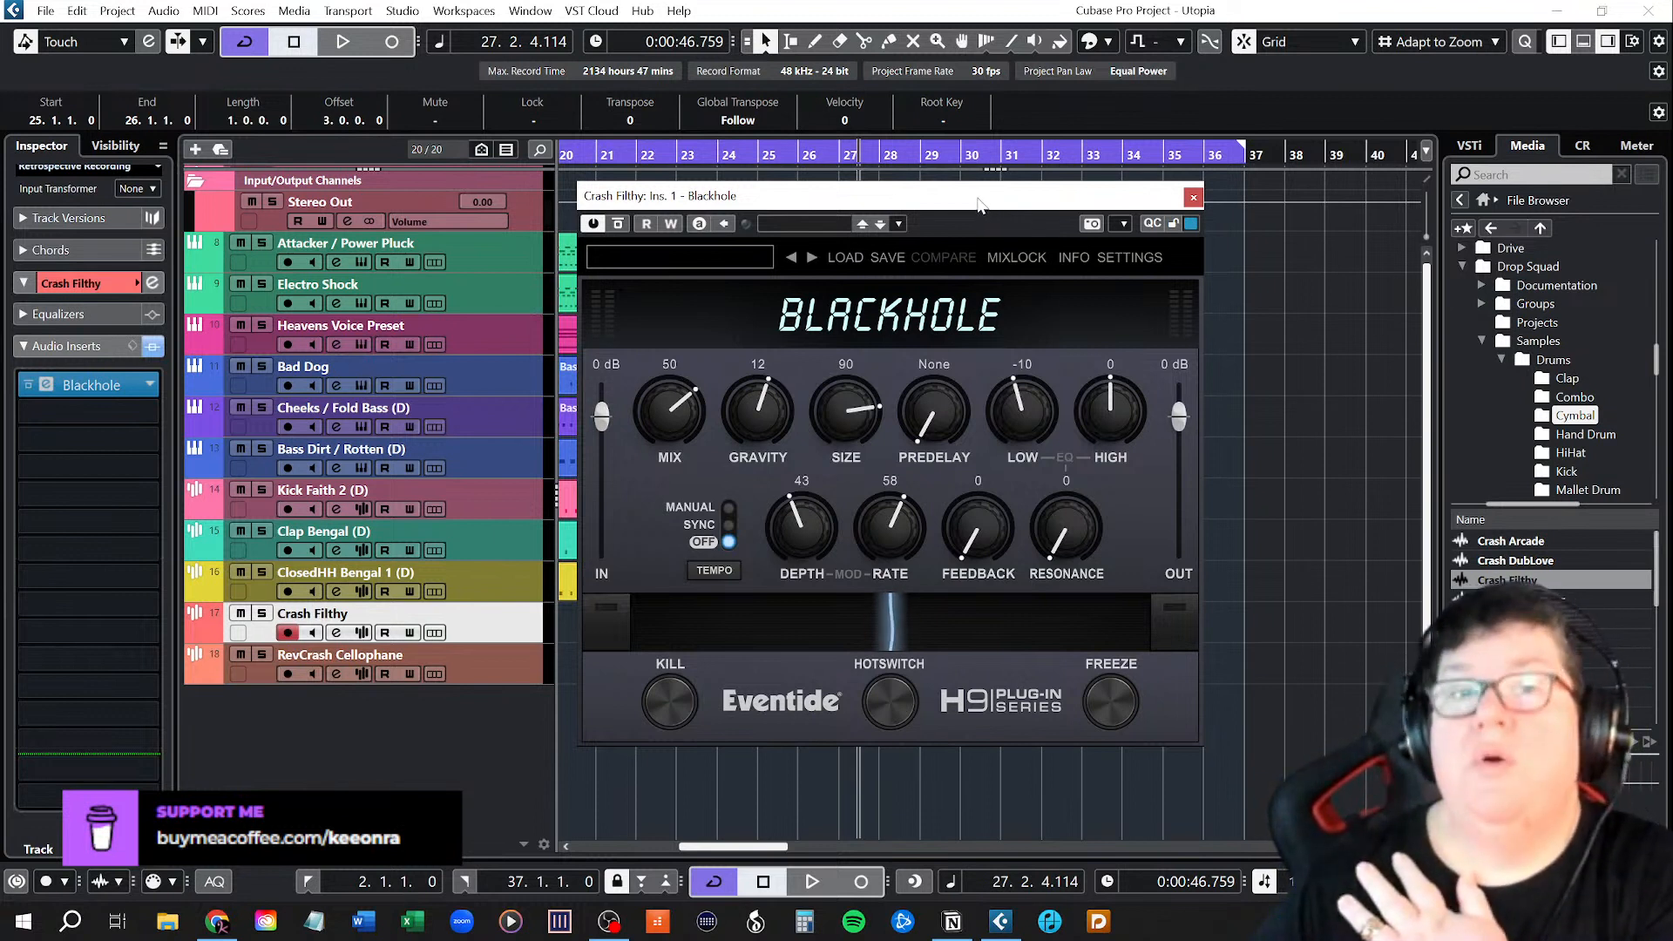
left_click(1194, 199)
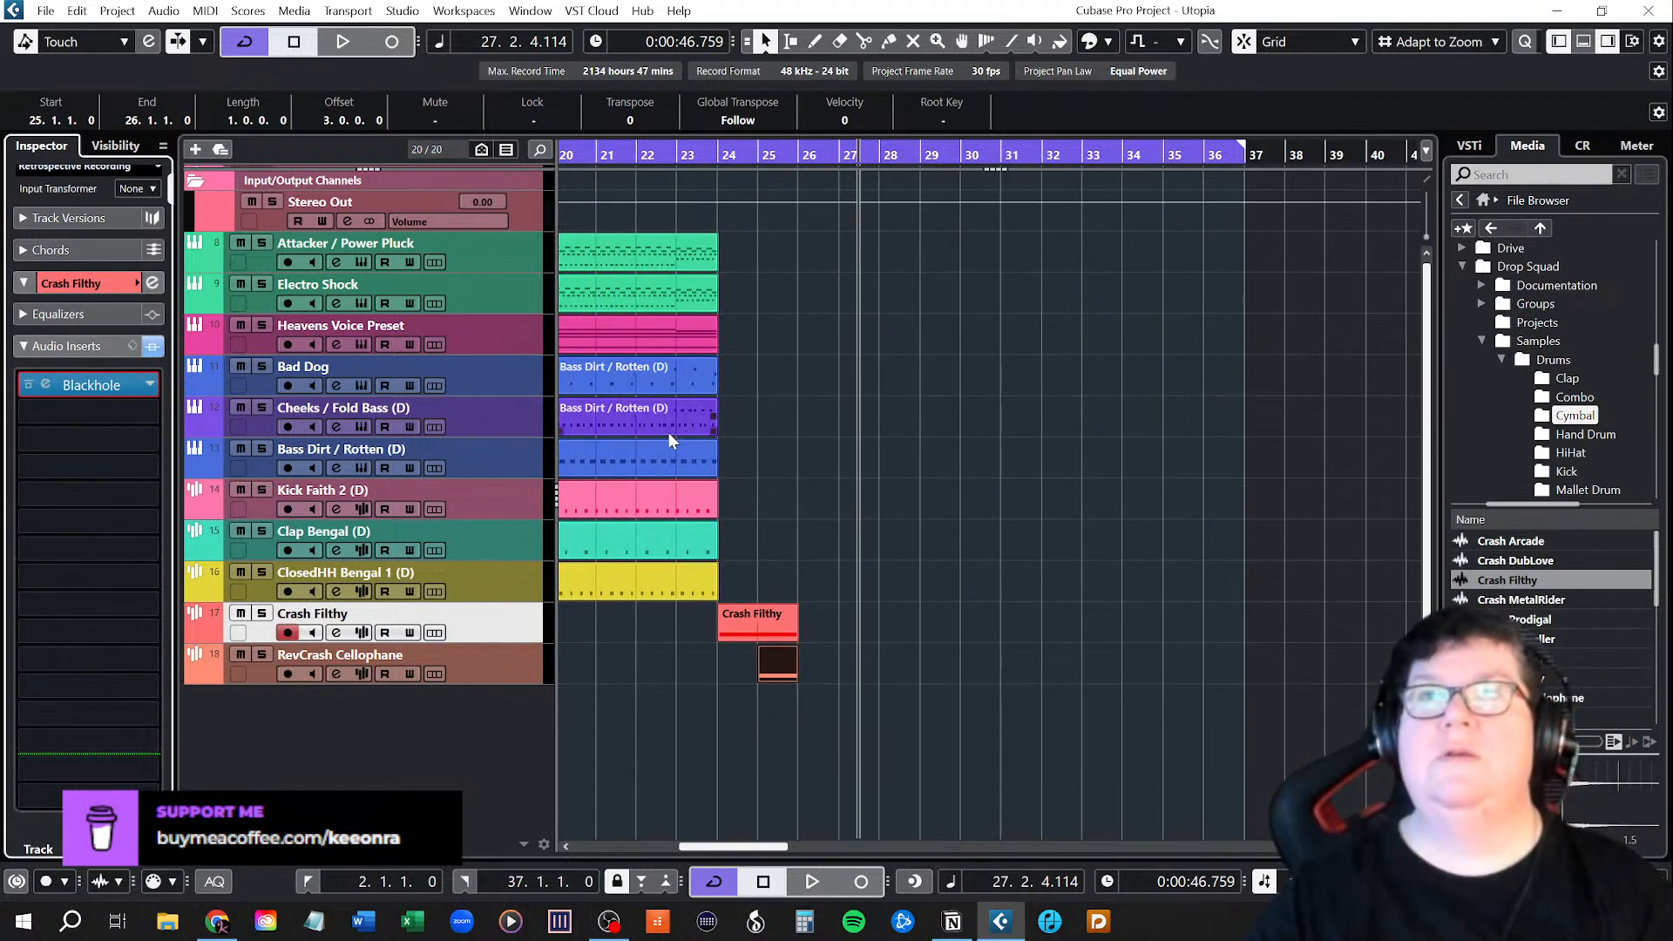
Play back both cymbal parts from bar 24 to hear the reverb on the two tracks.
left_click(718, 154)
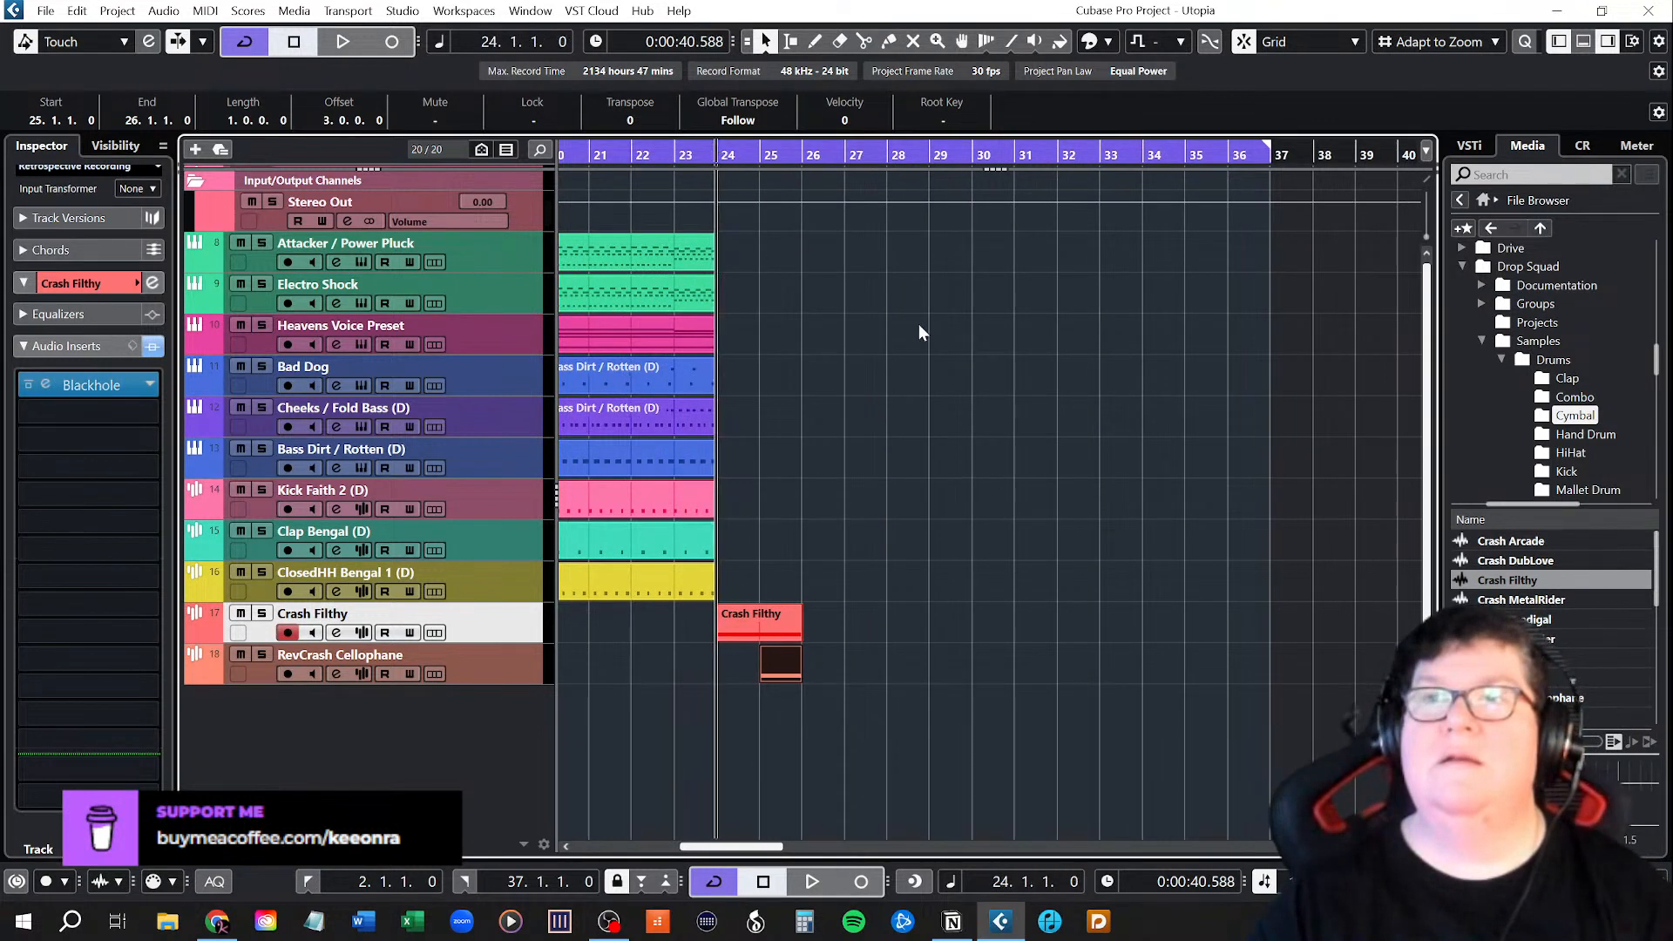
key("space")
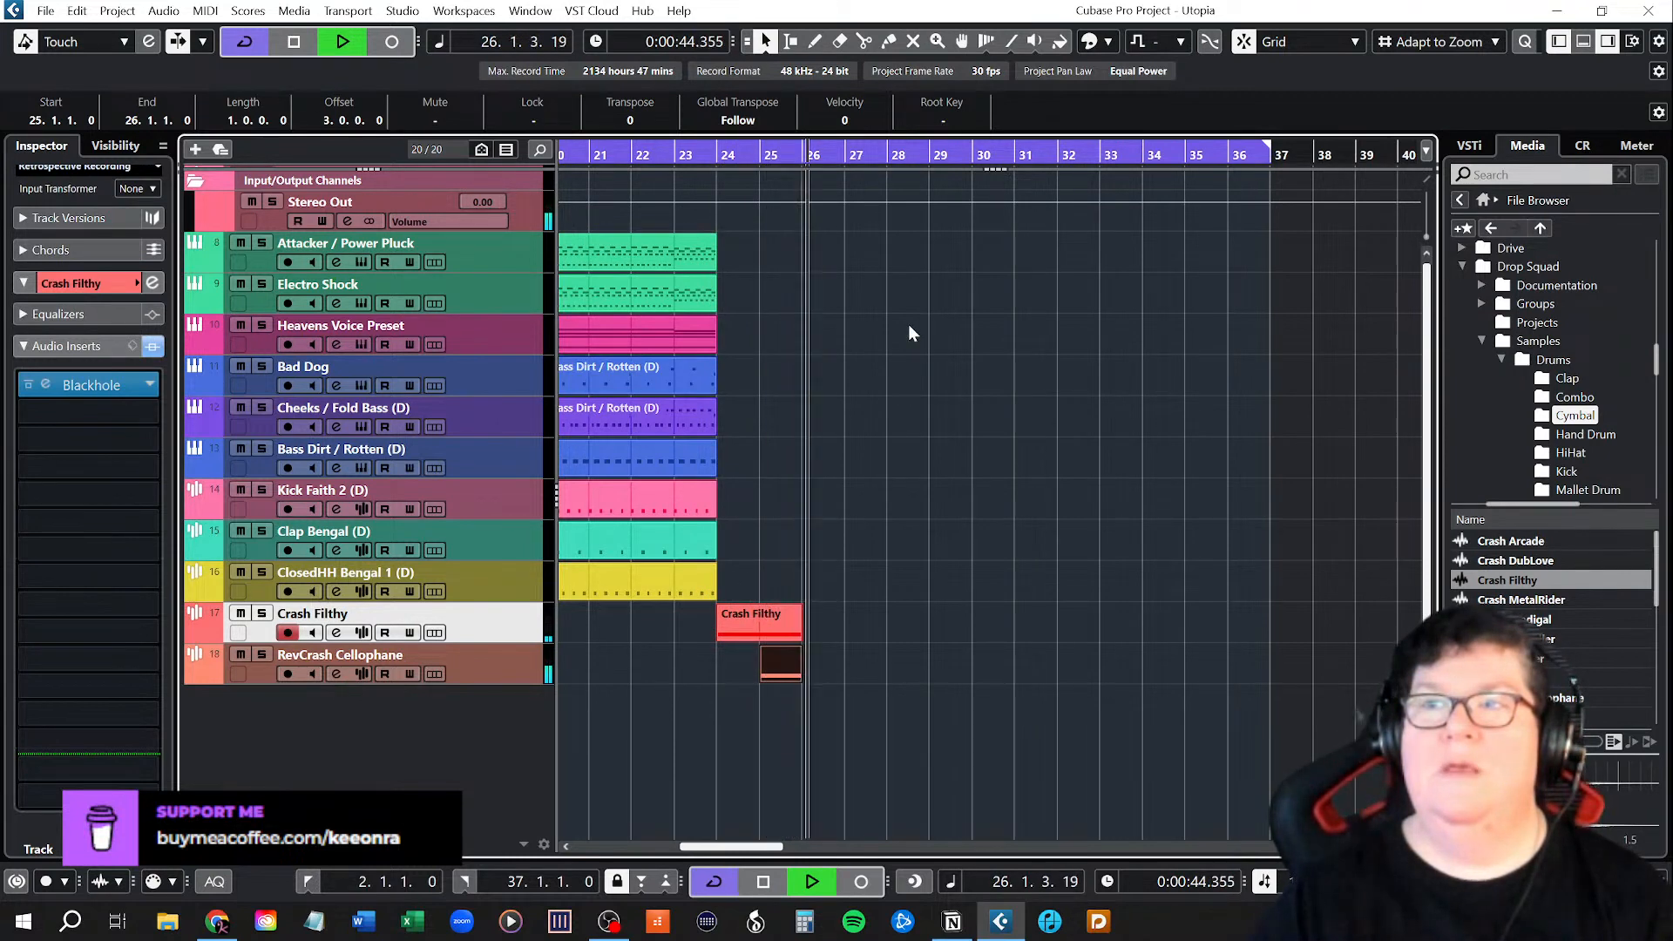
key("space")
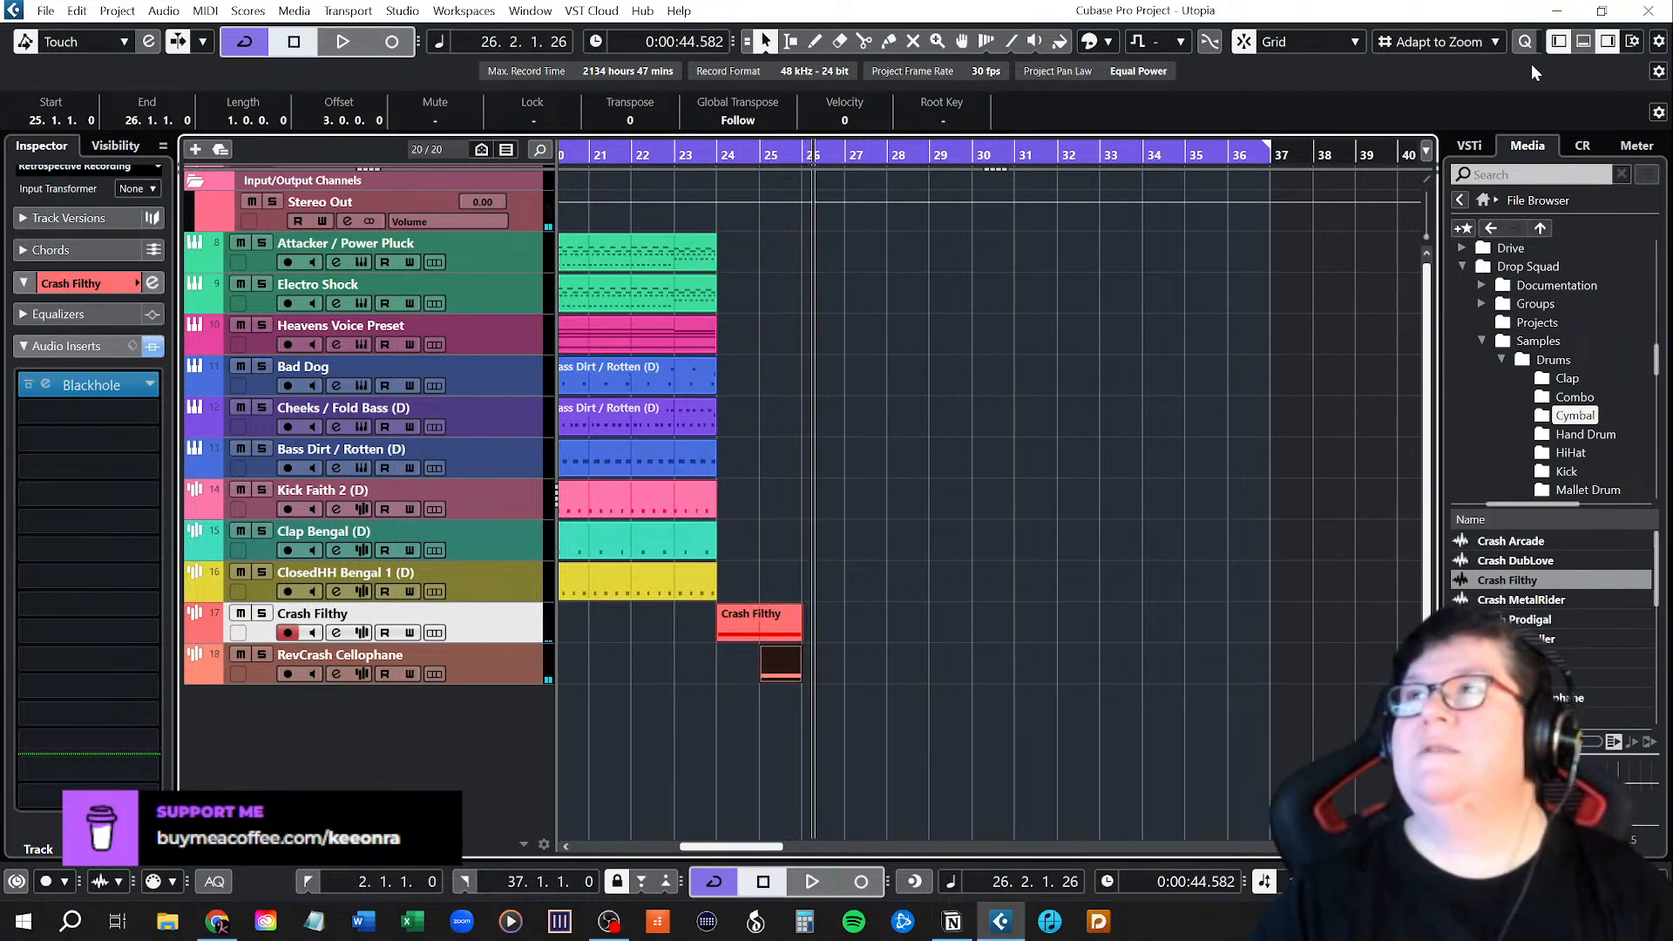
Hide the Inspector, deselect the parts, and open the Snare folder of the Drop Squad drum samples.
left_click(1559, 41)
left_click(774, 569)
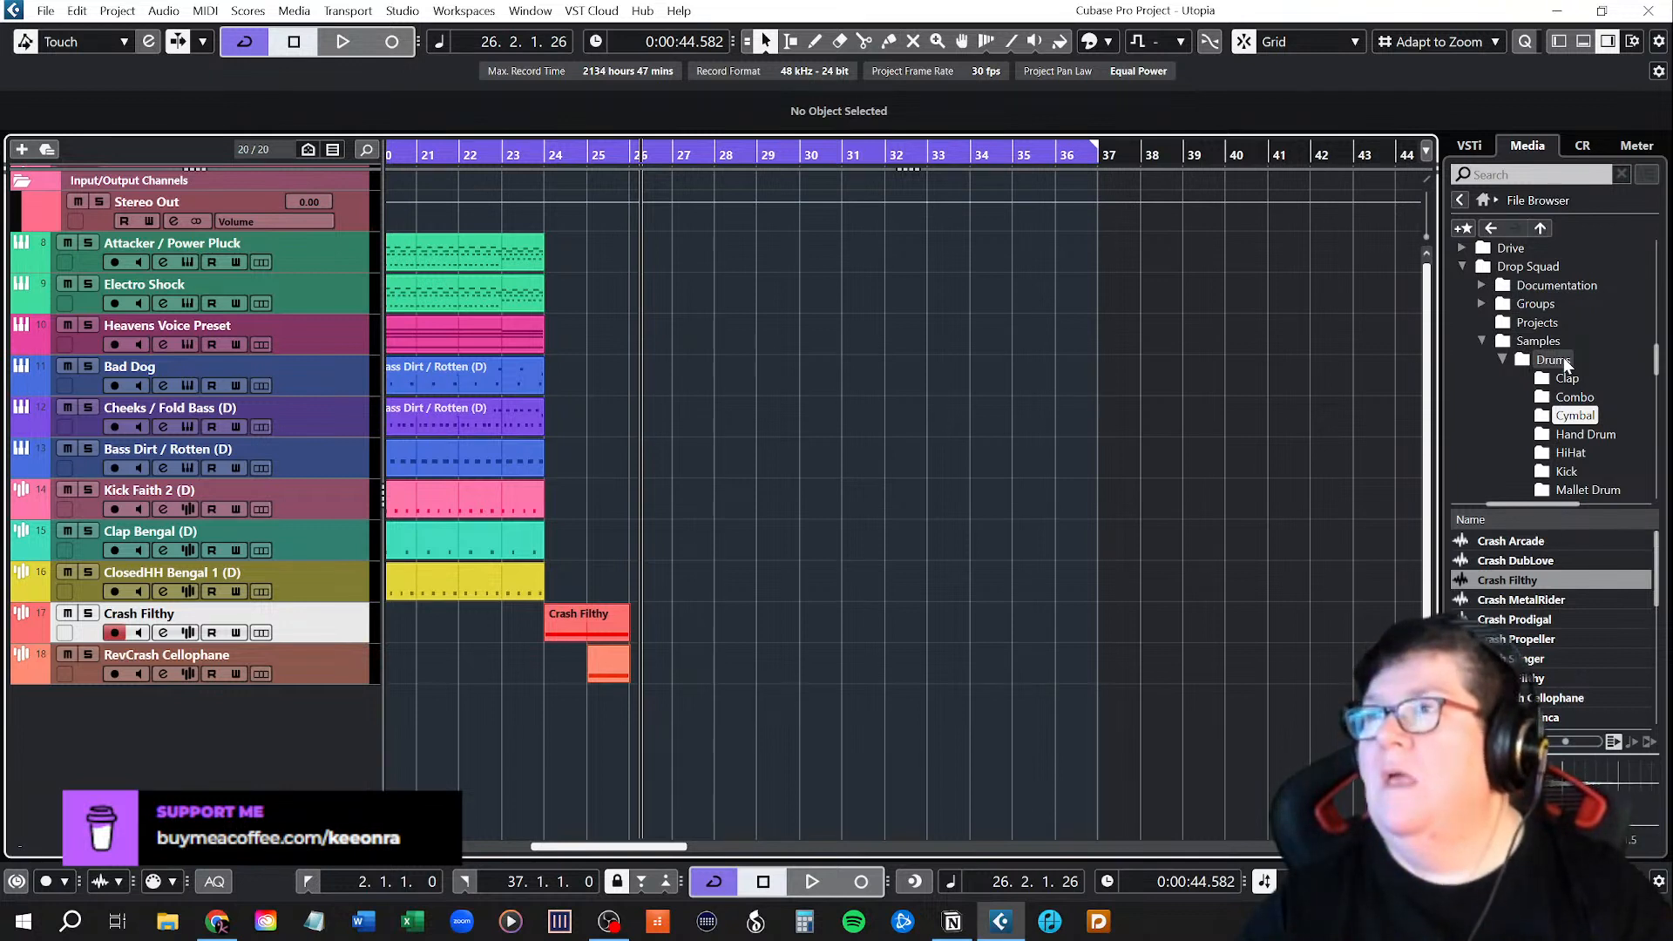
scroll(1583, 437, "down", 4)
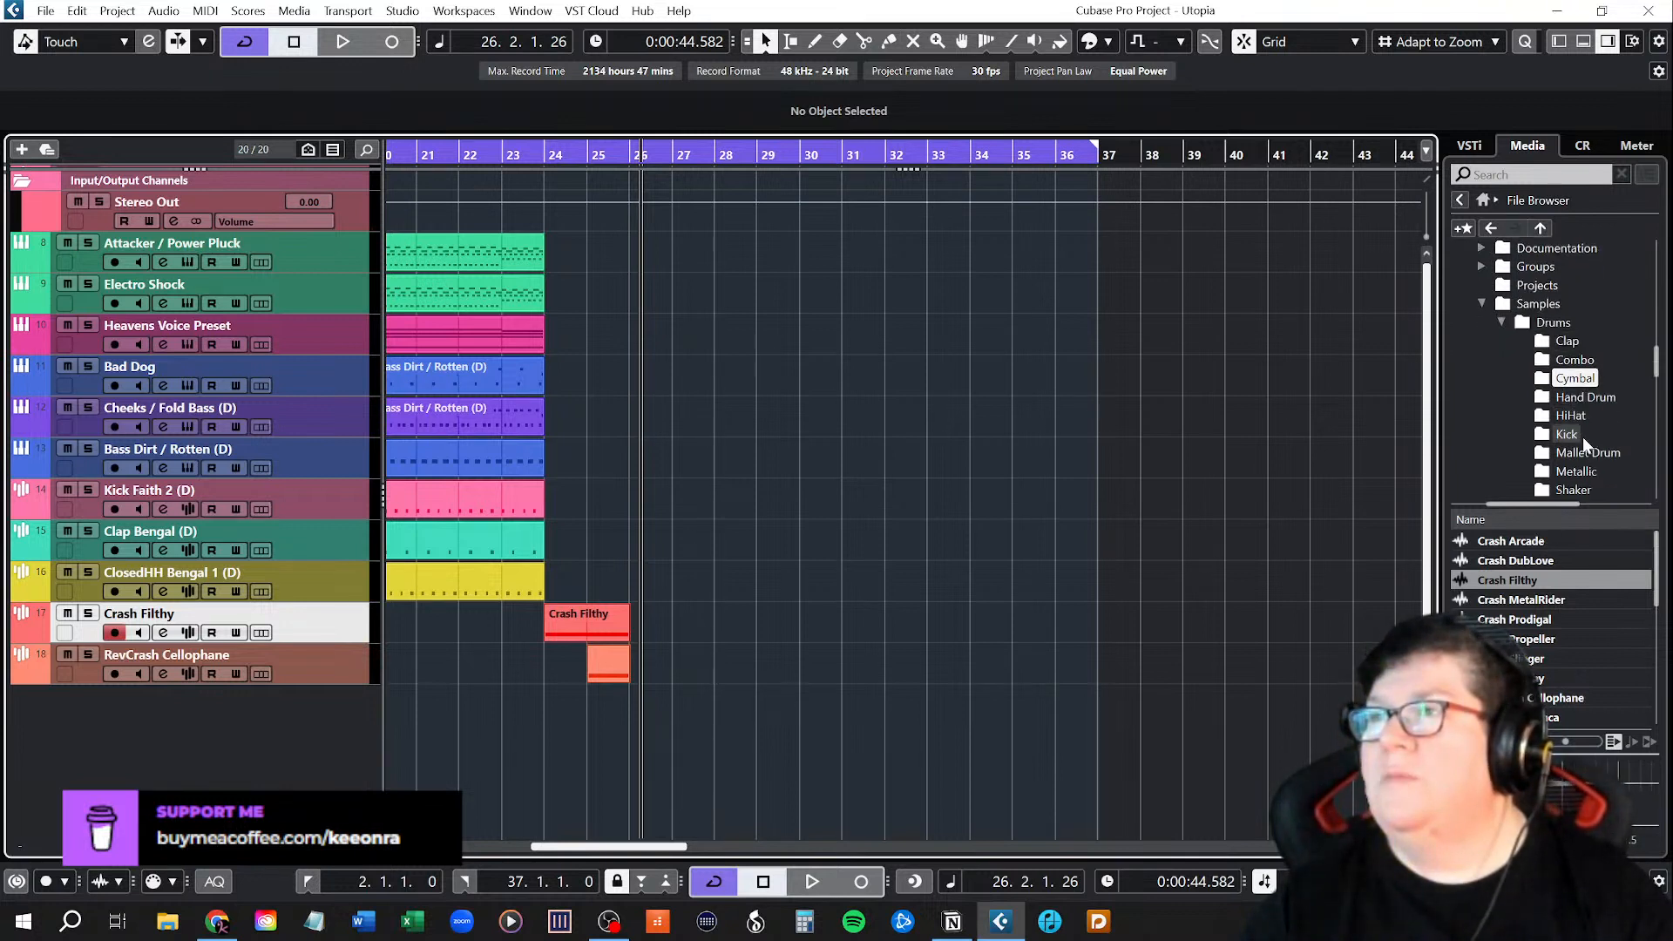
left_click(1573, 452)
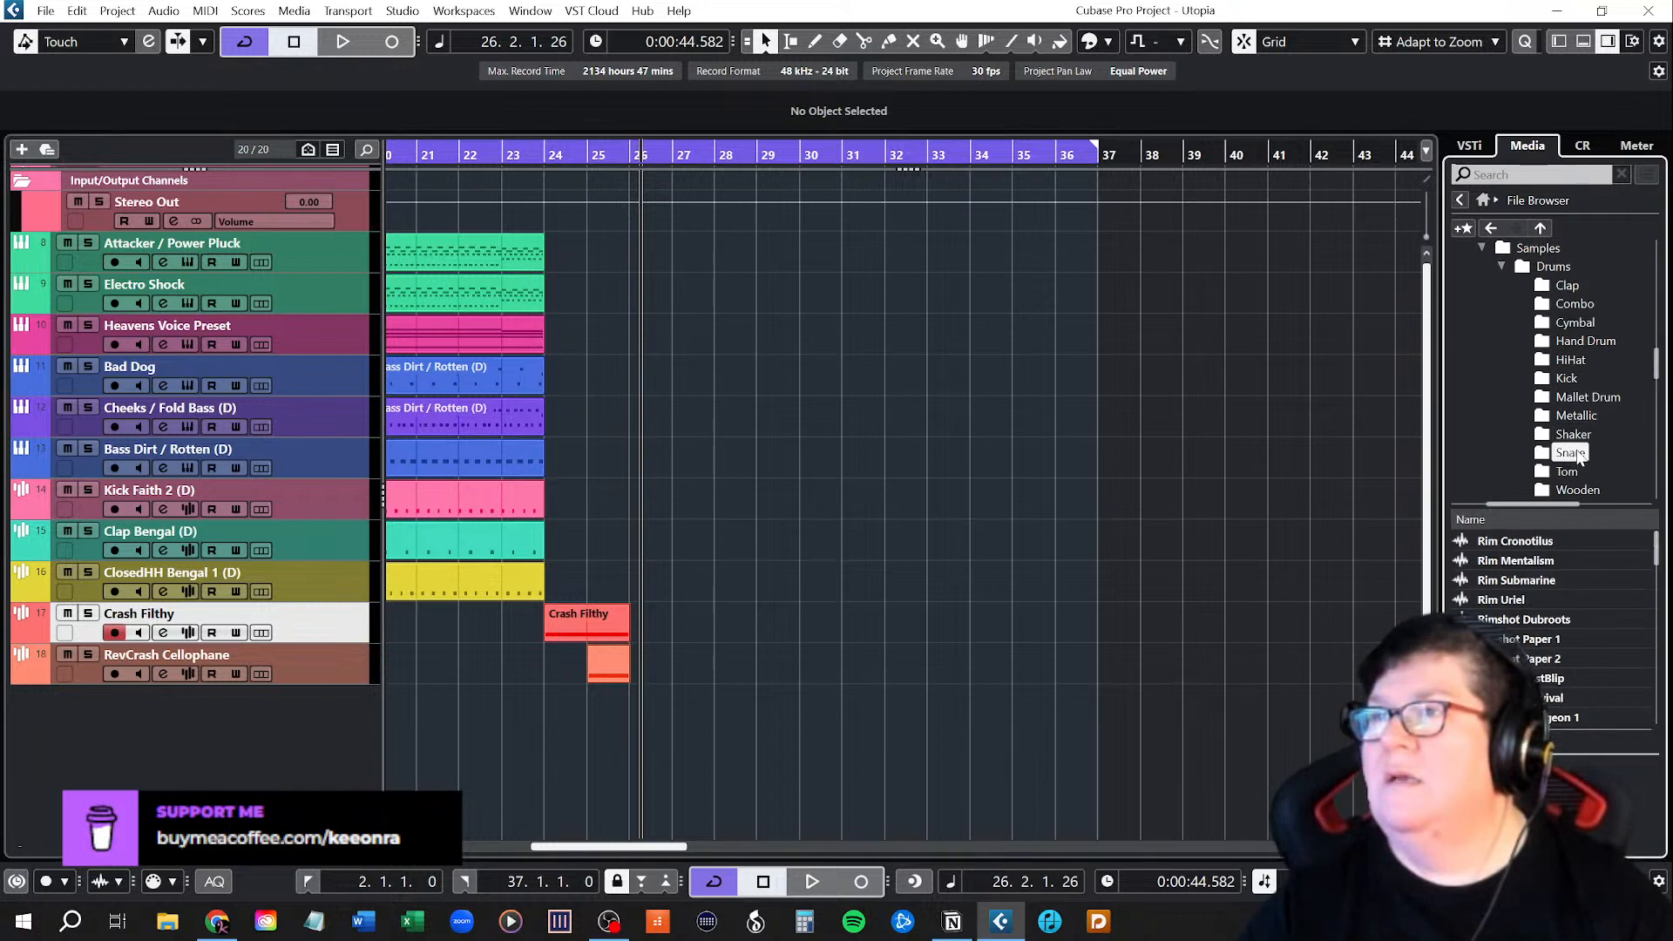
Audition the rim samples from Rim Cronotilus through Rimshot Dubroots.
left_click(1523, 541)
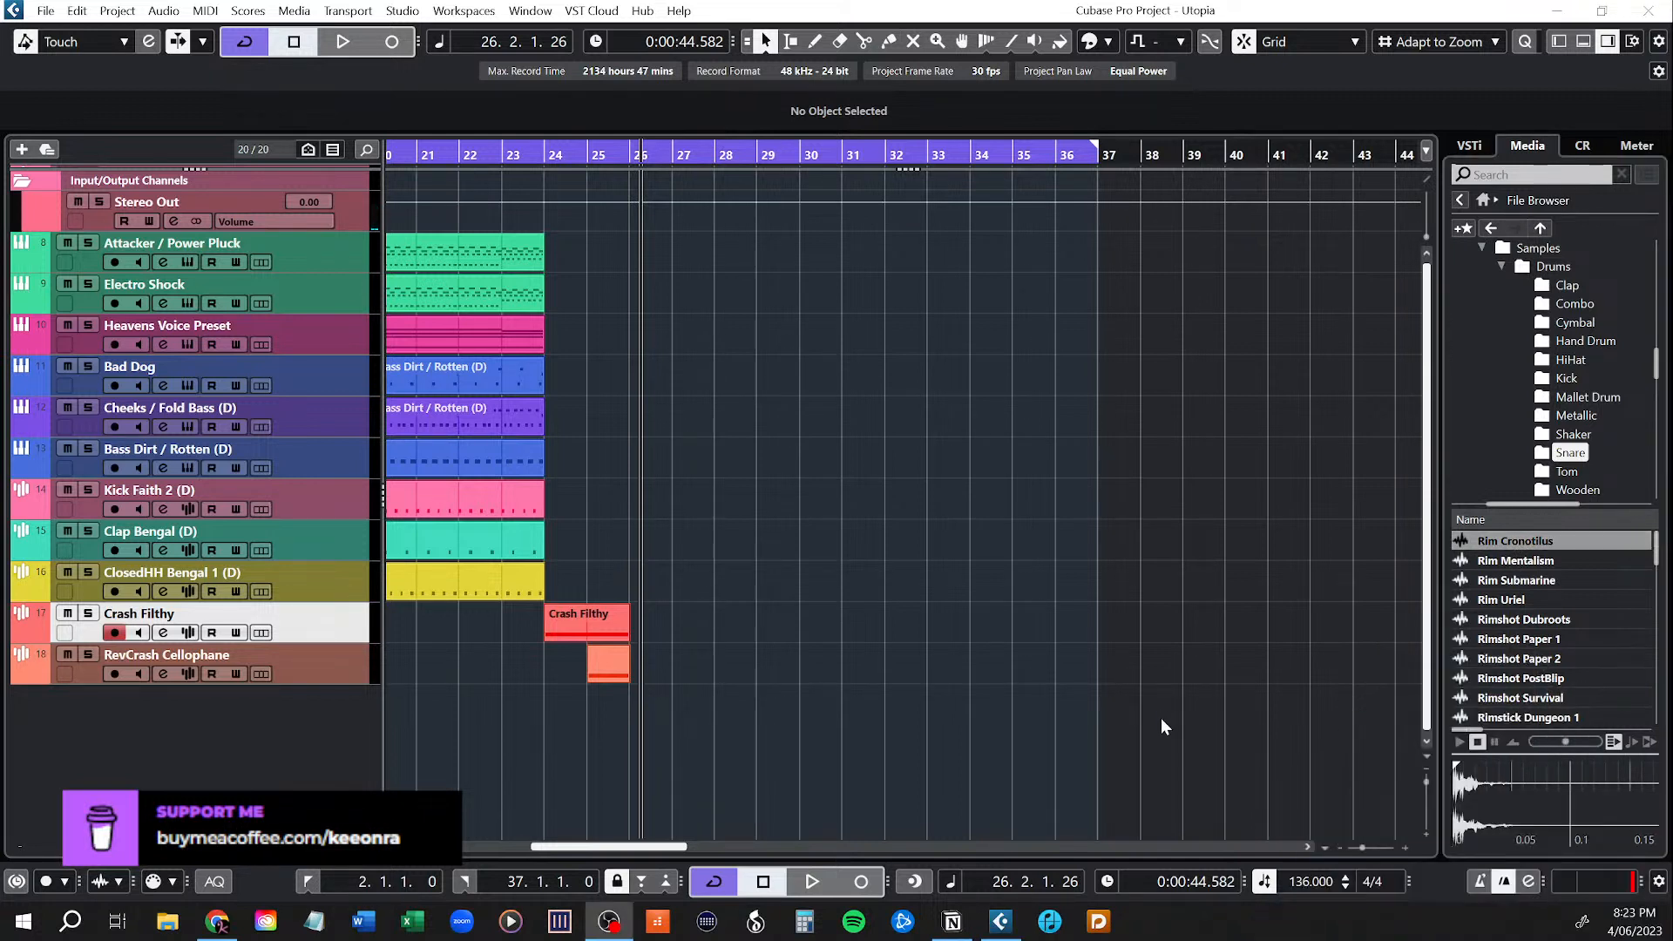
left_click(1525, 561)
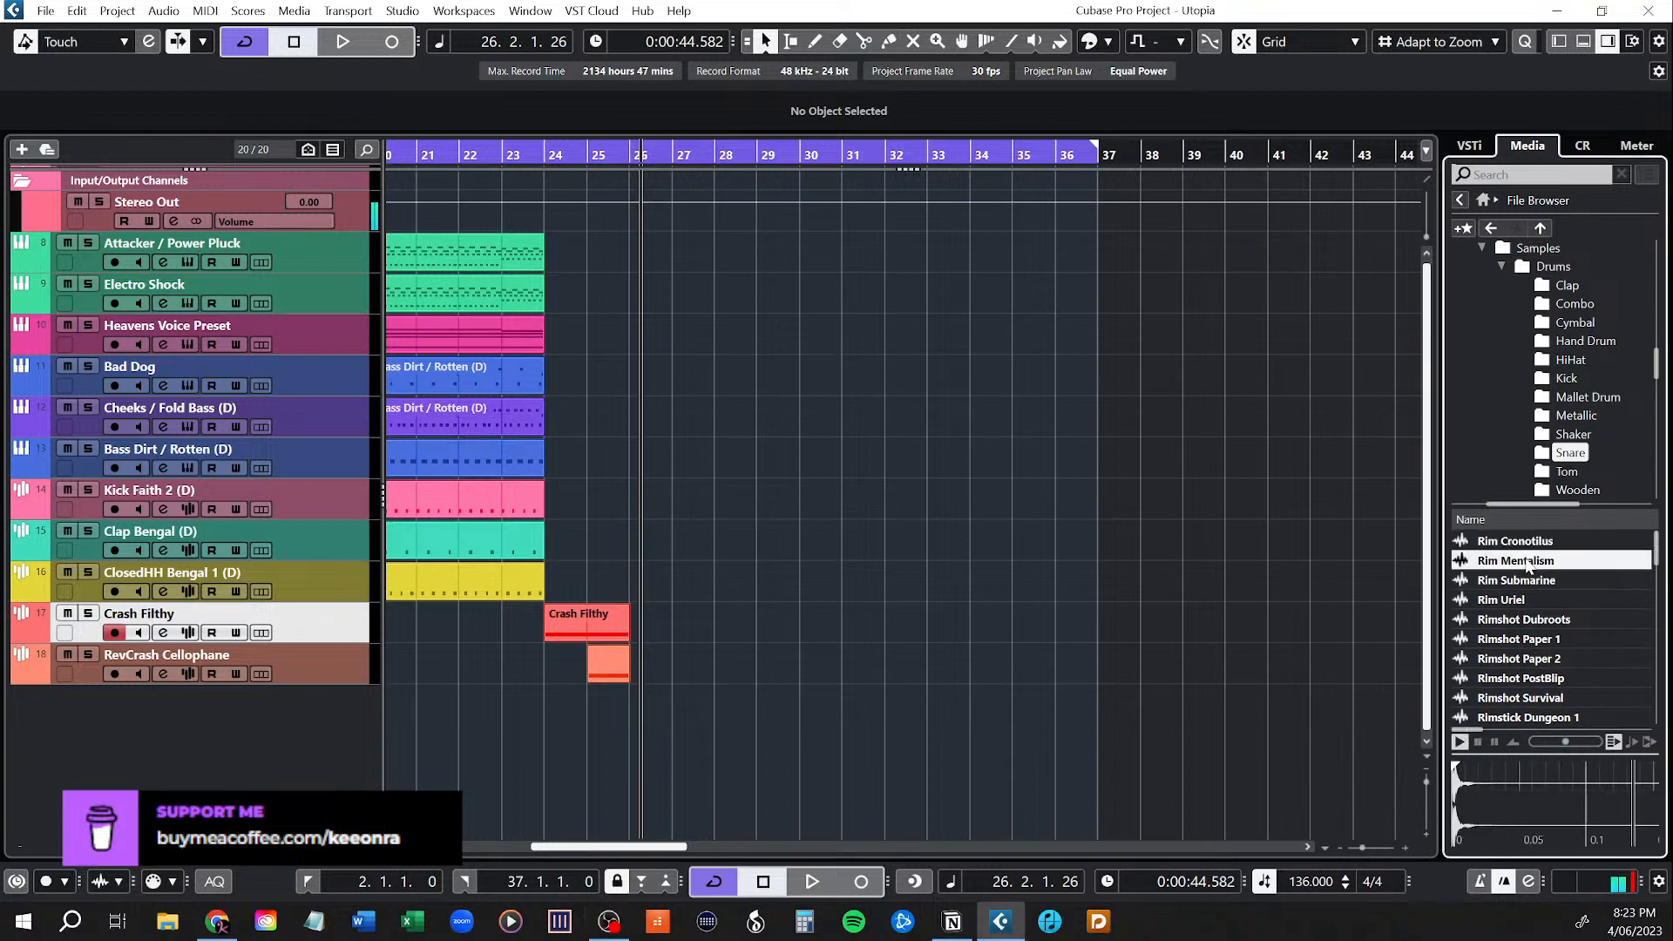
left_click(1523, 580)
left_click(1525, 600)
left_click(1524, 619)
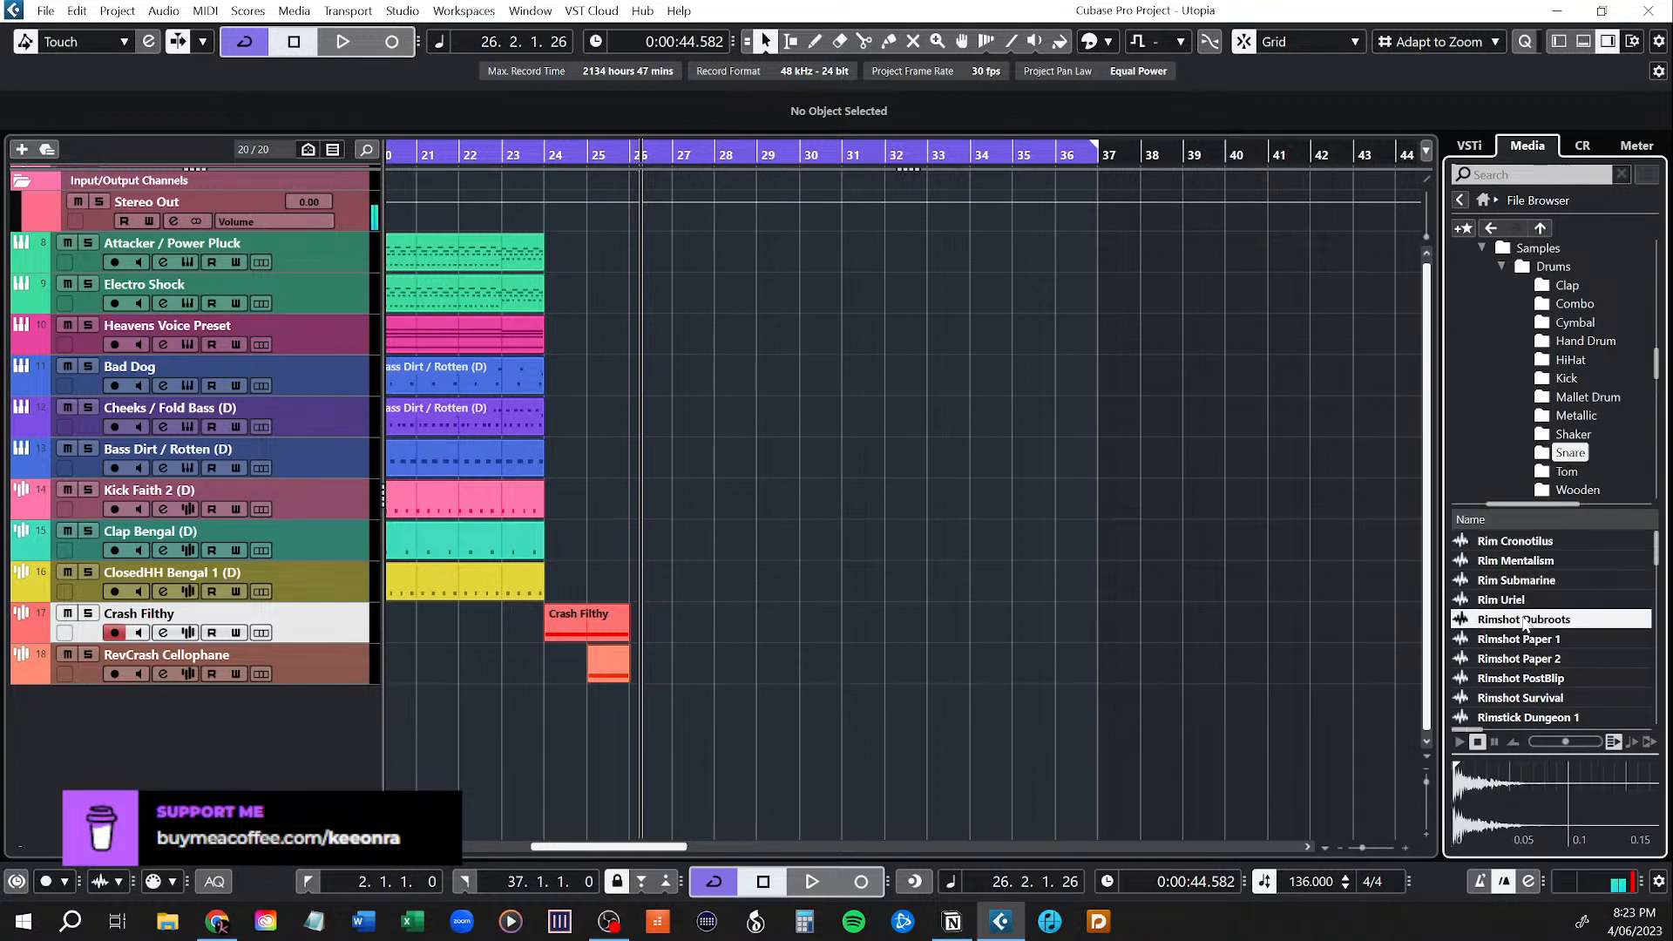
Audition the snare samples from Snare Arcade 1 through Snare CloudMachine 1.
scroll(1534, 658, "down", 3)
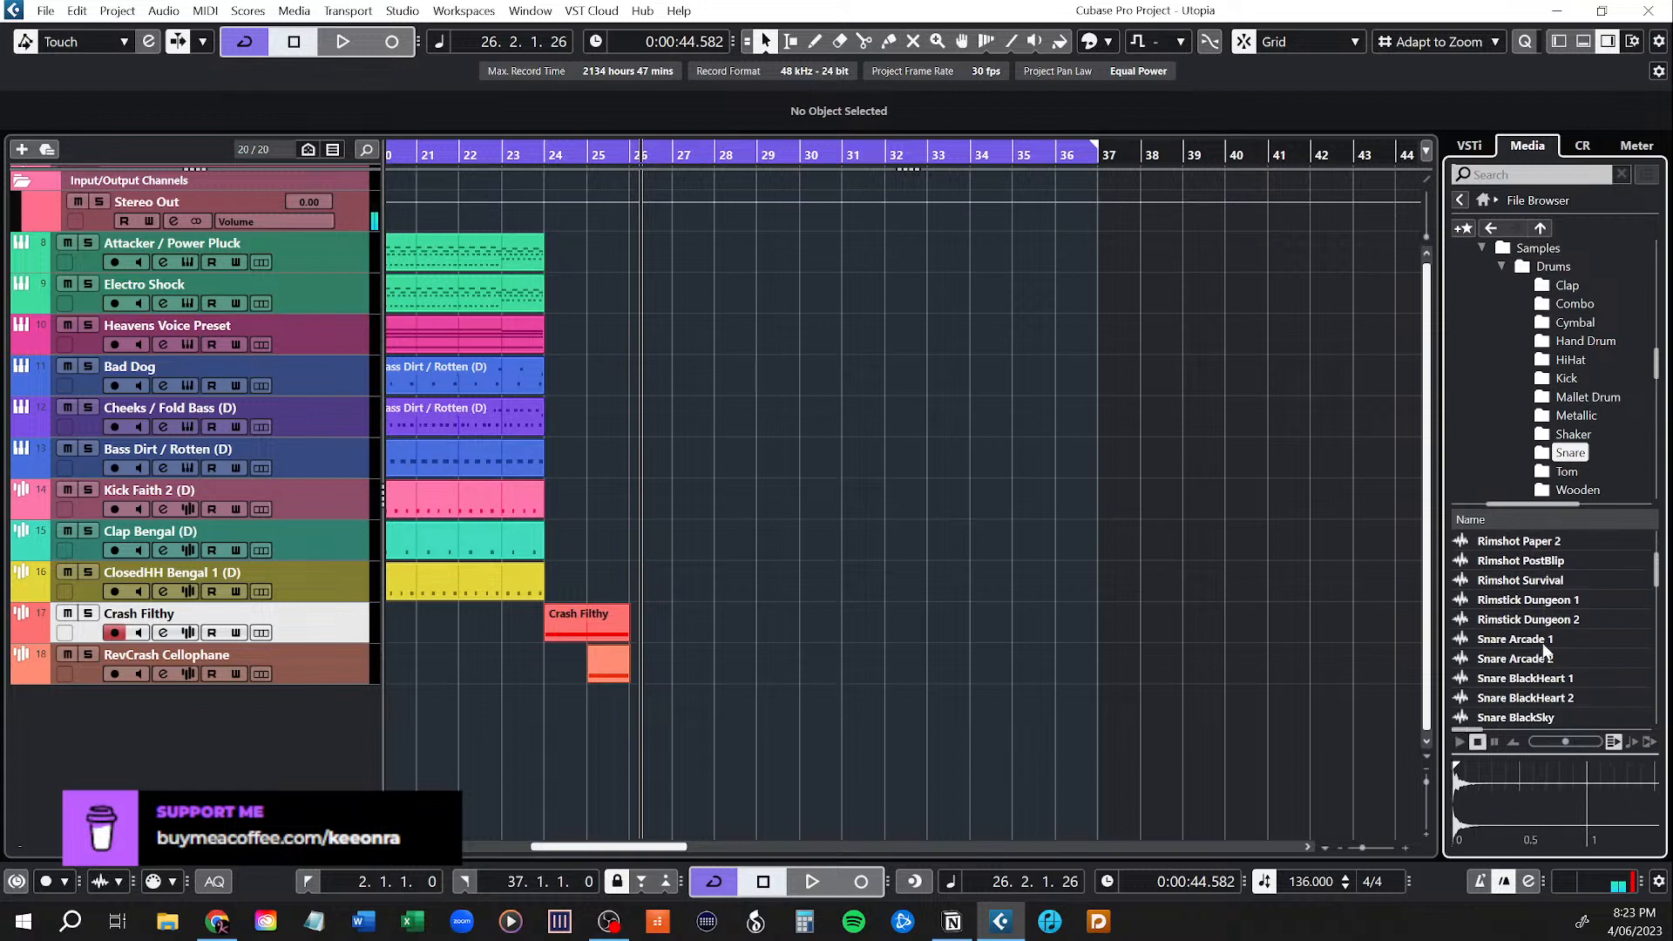
left_click(1532, 599)
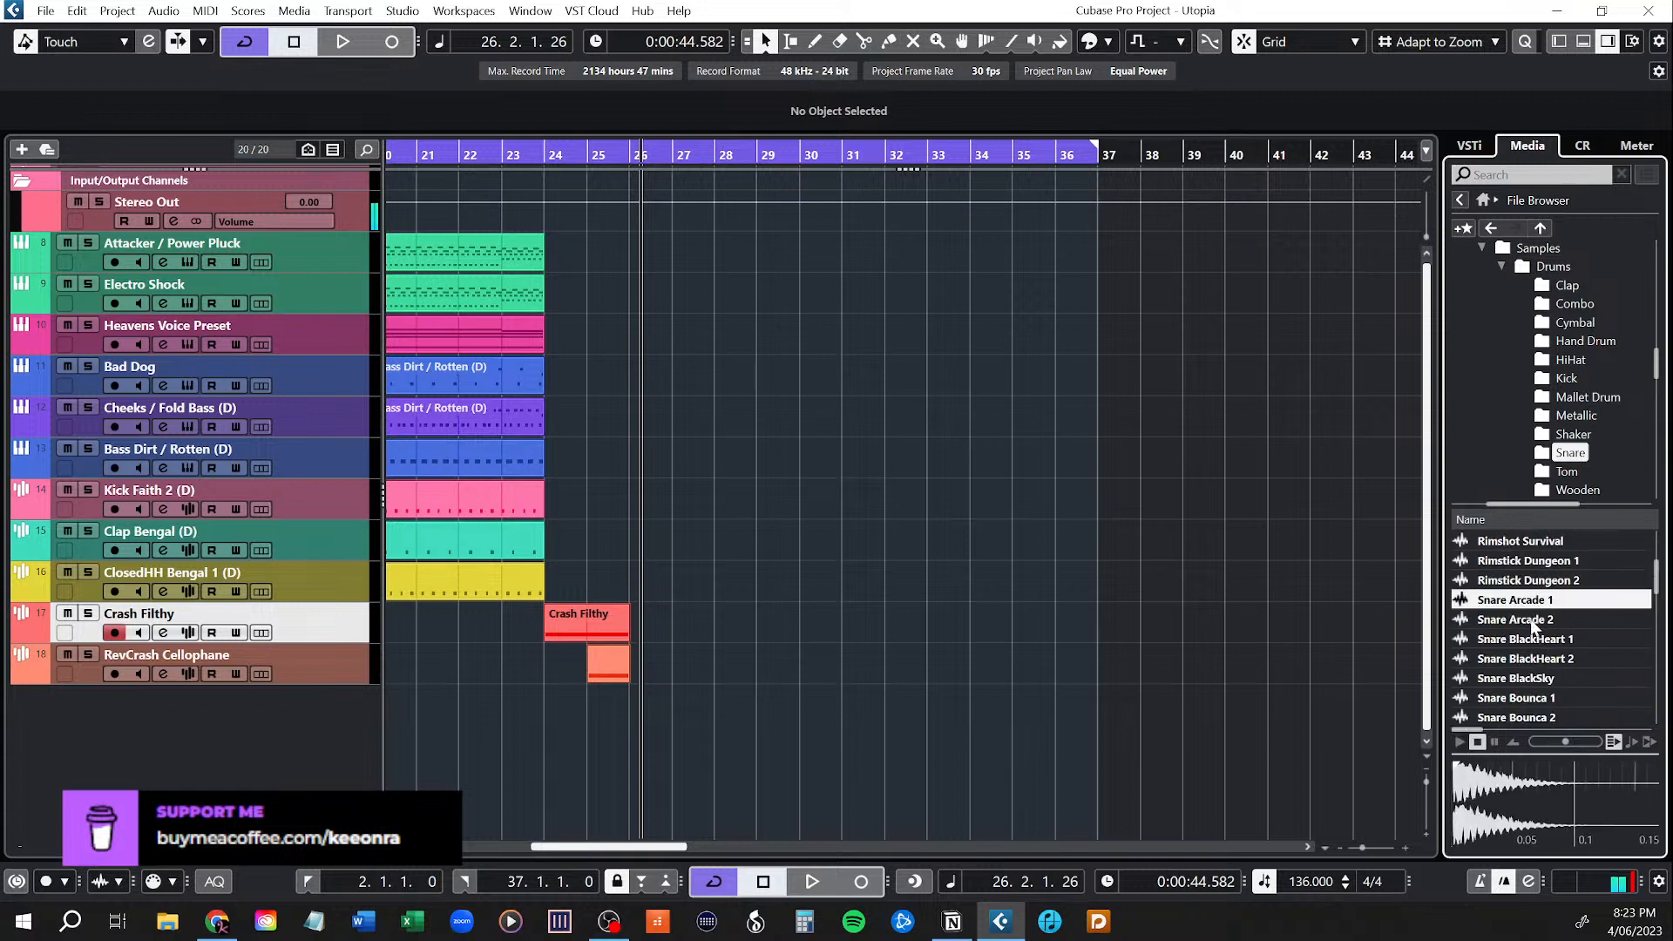
left_click(1531, 619)
left_click(1531, 639)
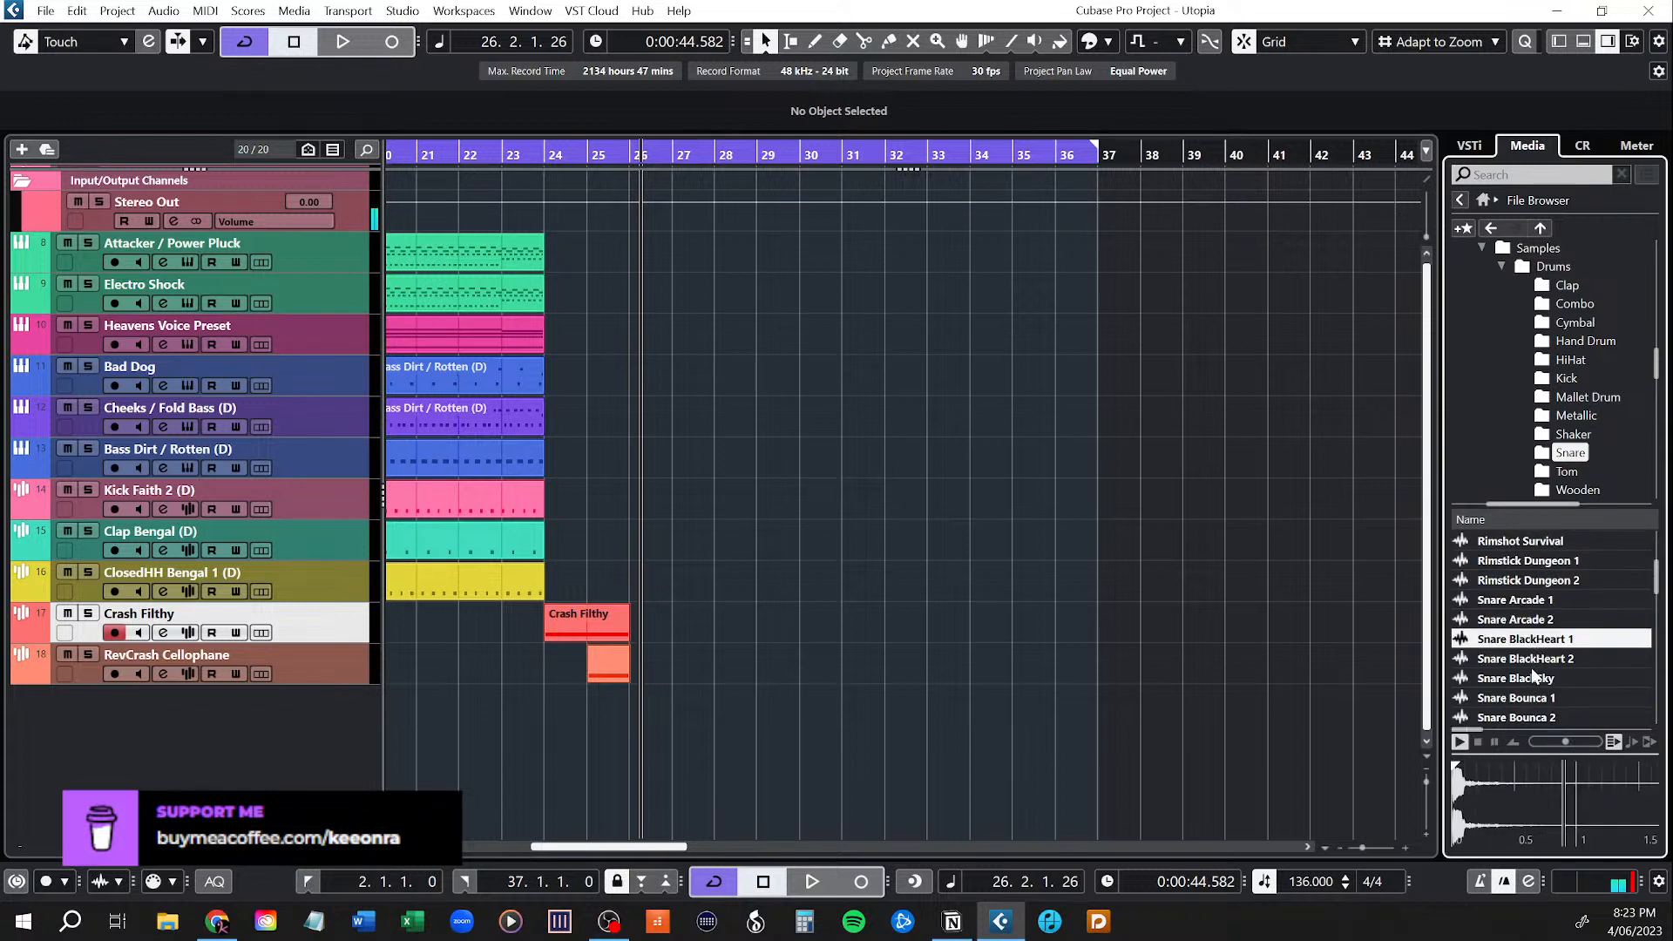
left_click(1537, 662)
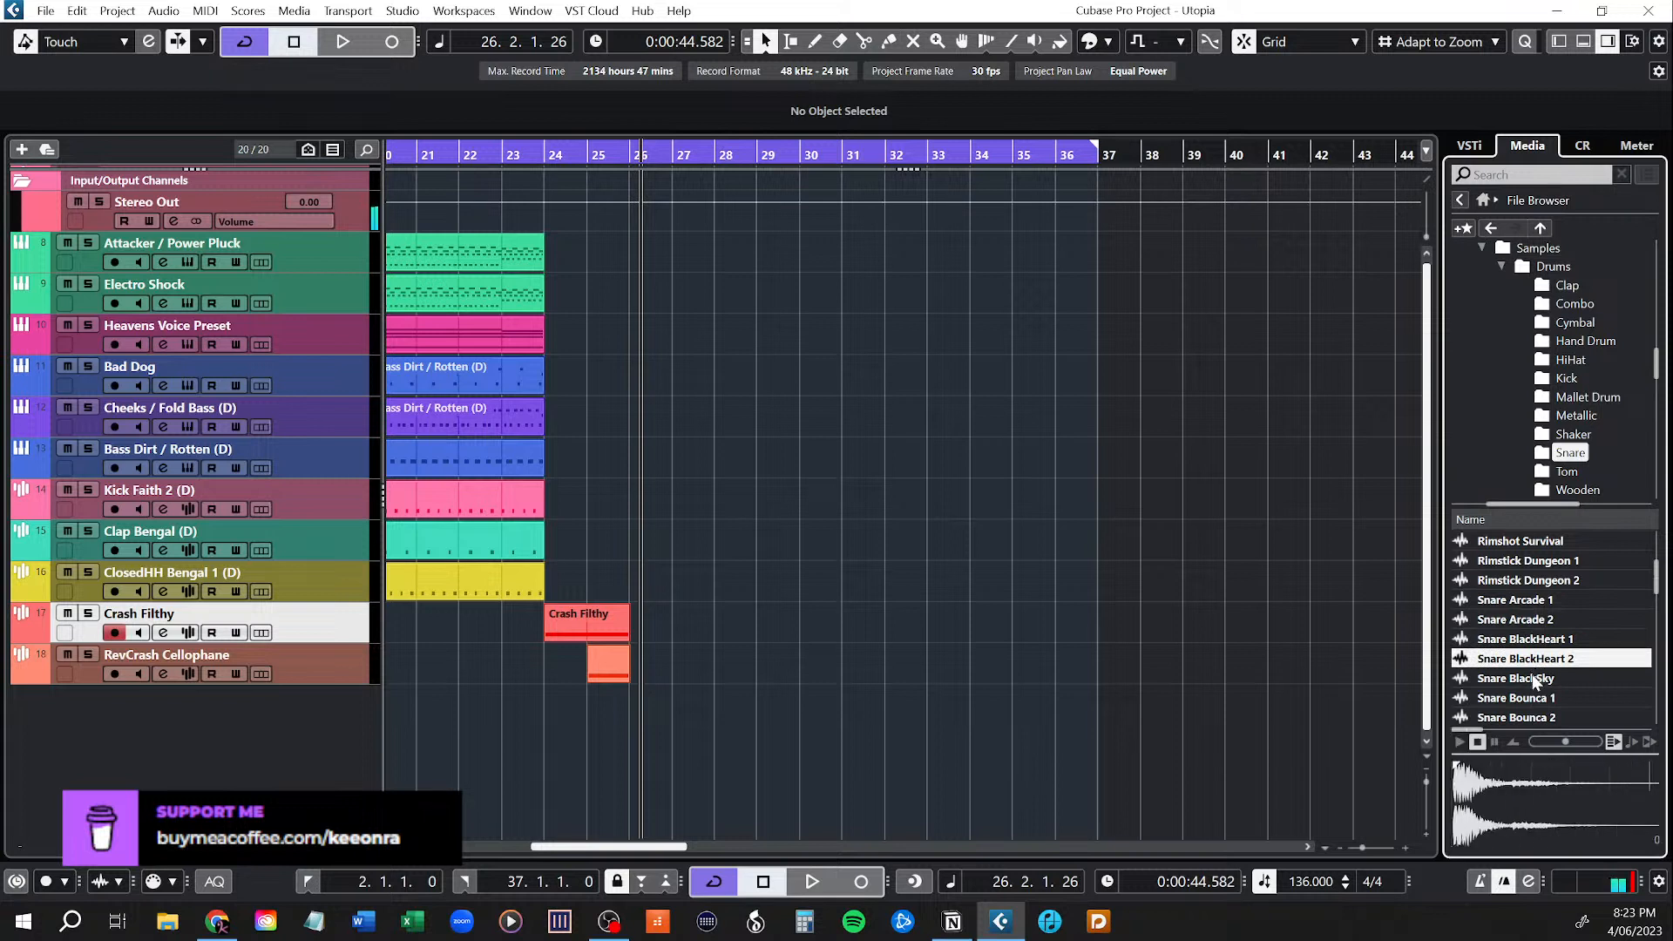
left_click(1536, 680)
scroll(1538, 671, "down", 2)
left_click(1543, 621)
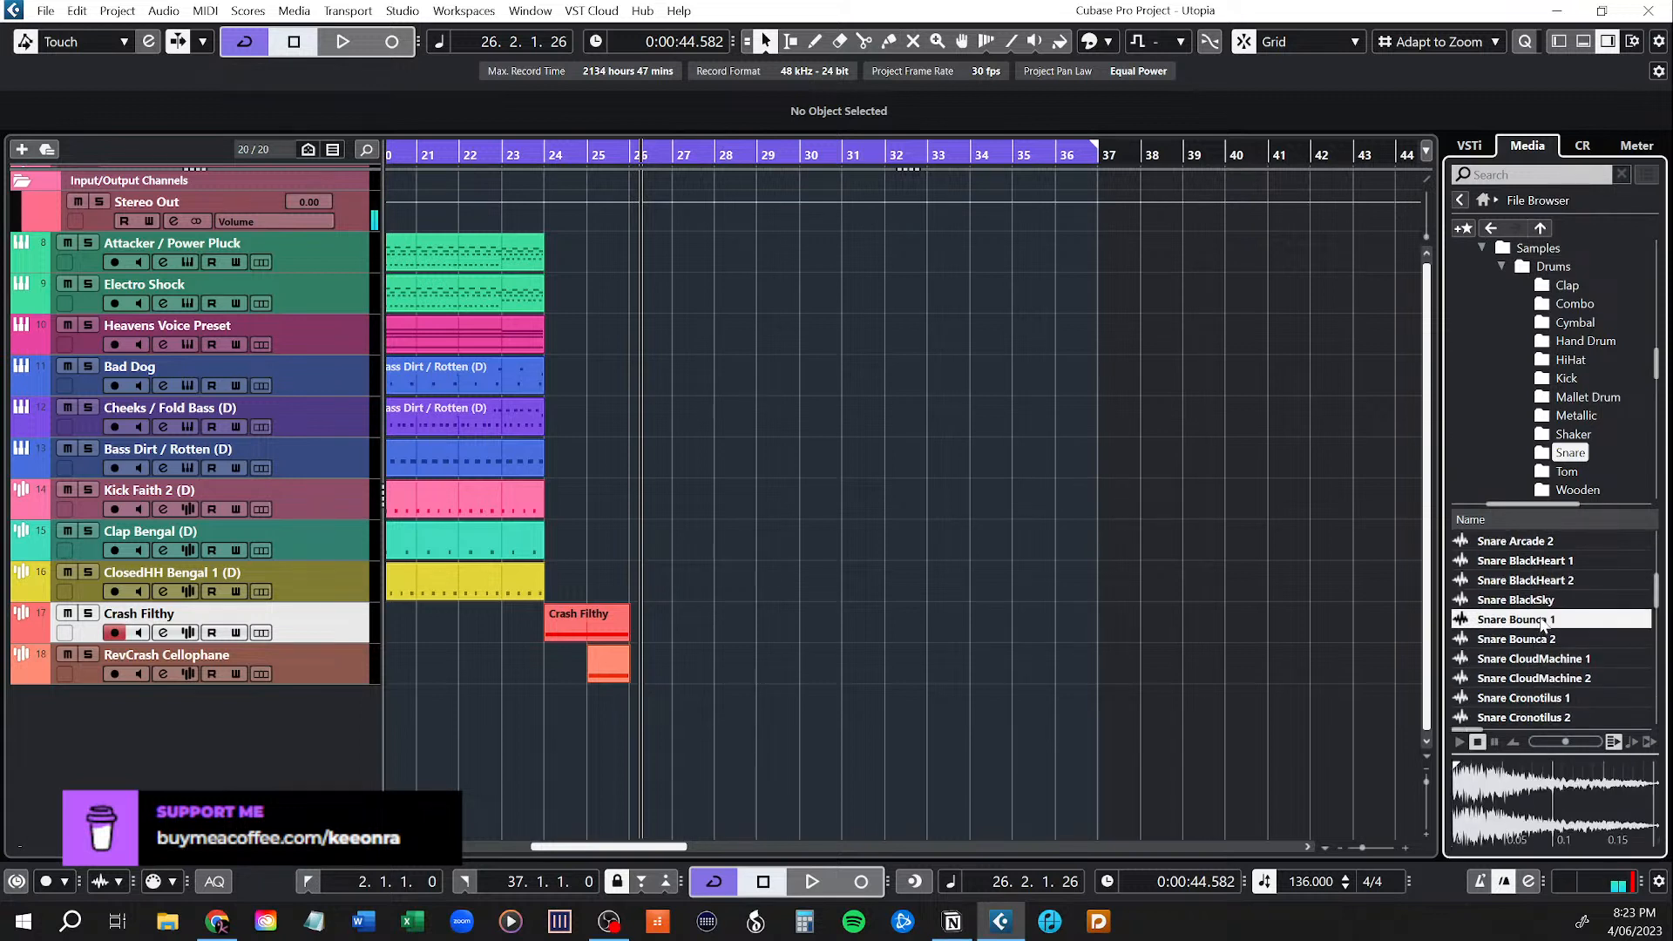
left_click(1542, 640)
left_click(1543, 659)
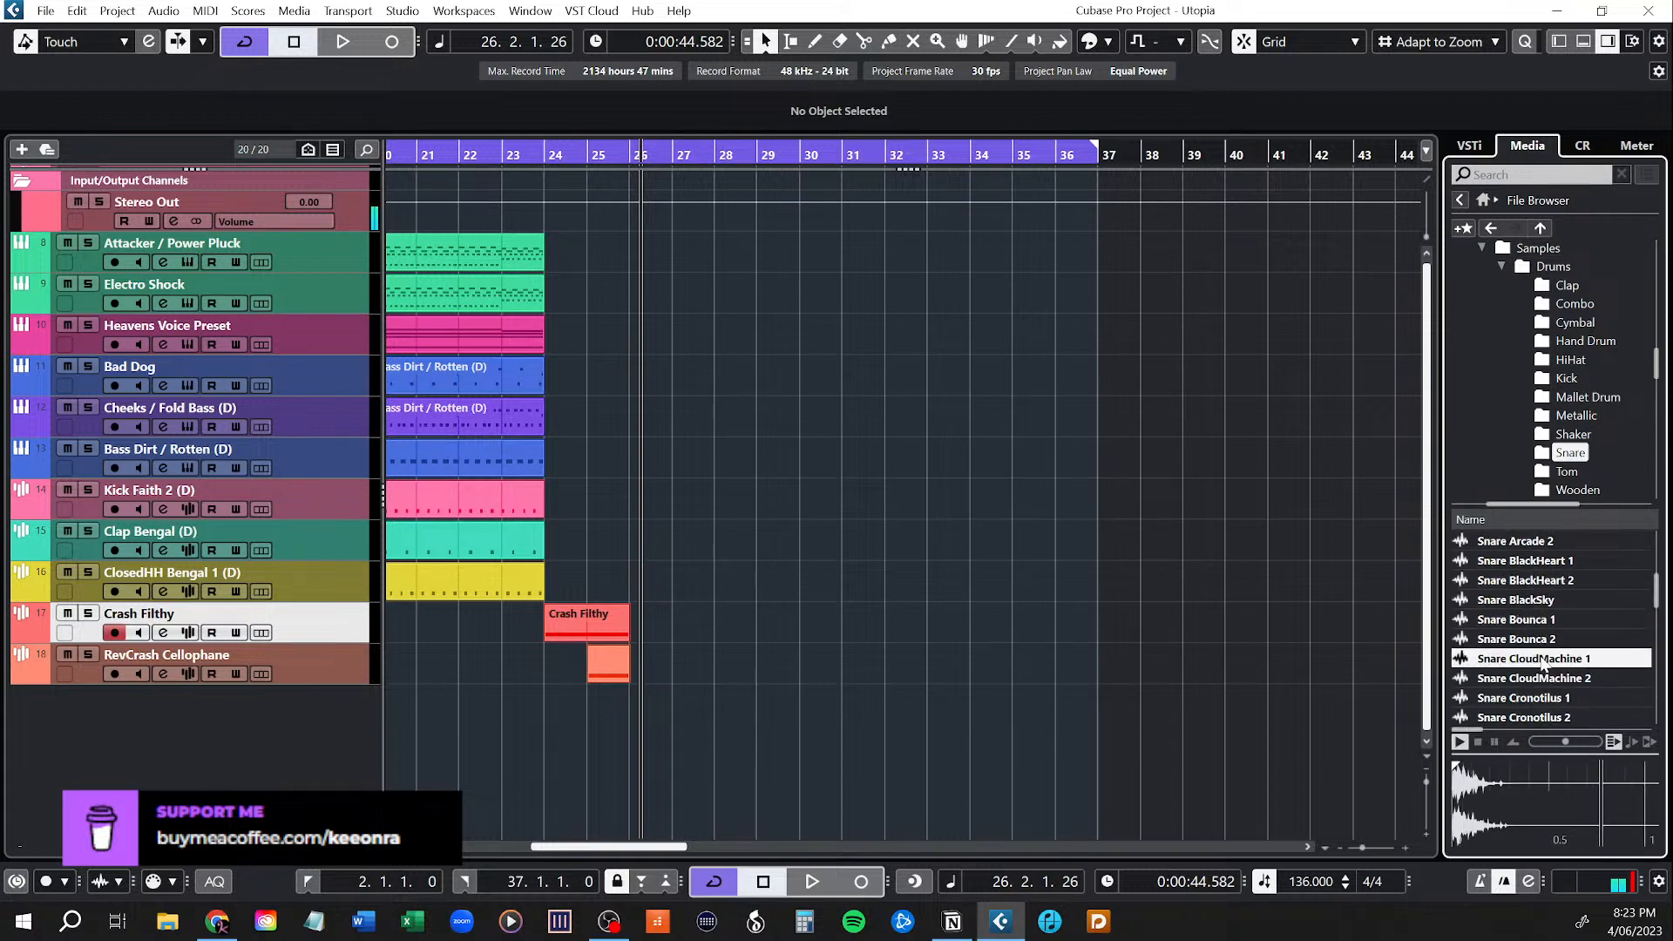
Audition Snare Distant 2, Snare DubLove 1 and 2, and the snares from Snare Filthy through Snare Musko 1.
scroll(1545, 671, "down", 3)
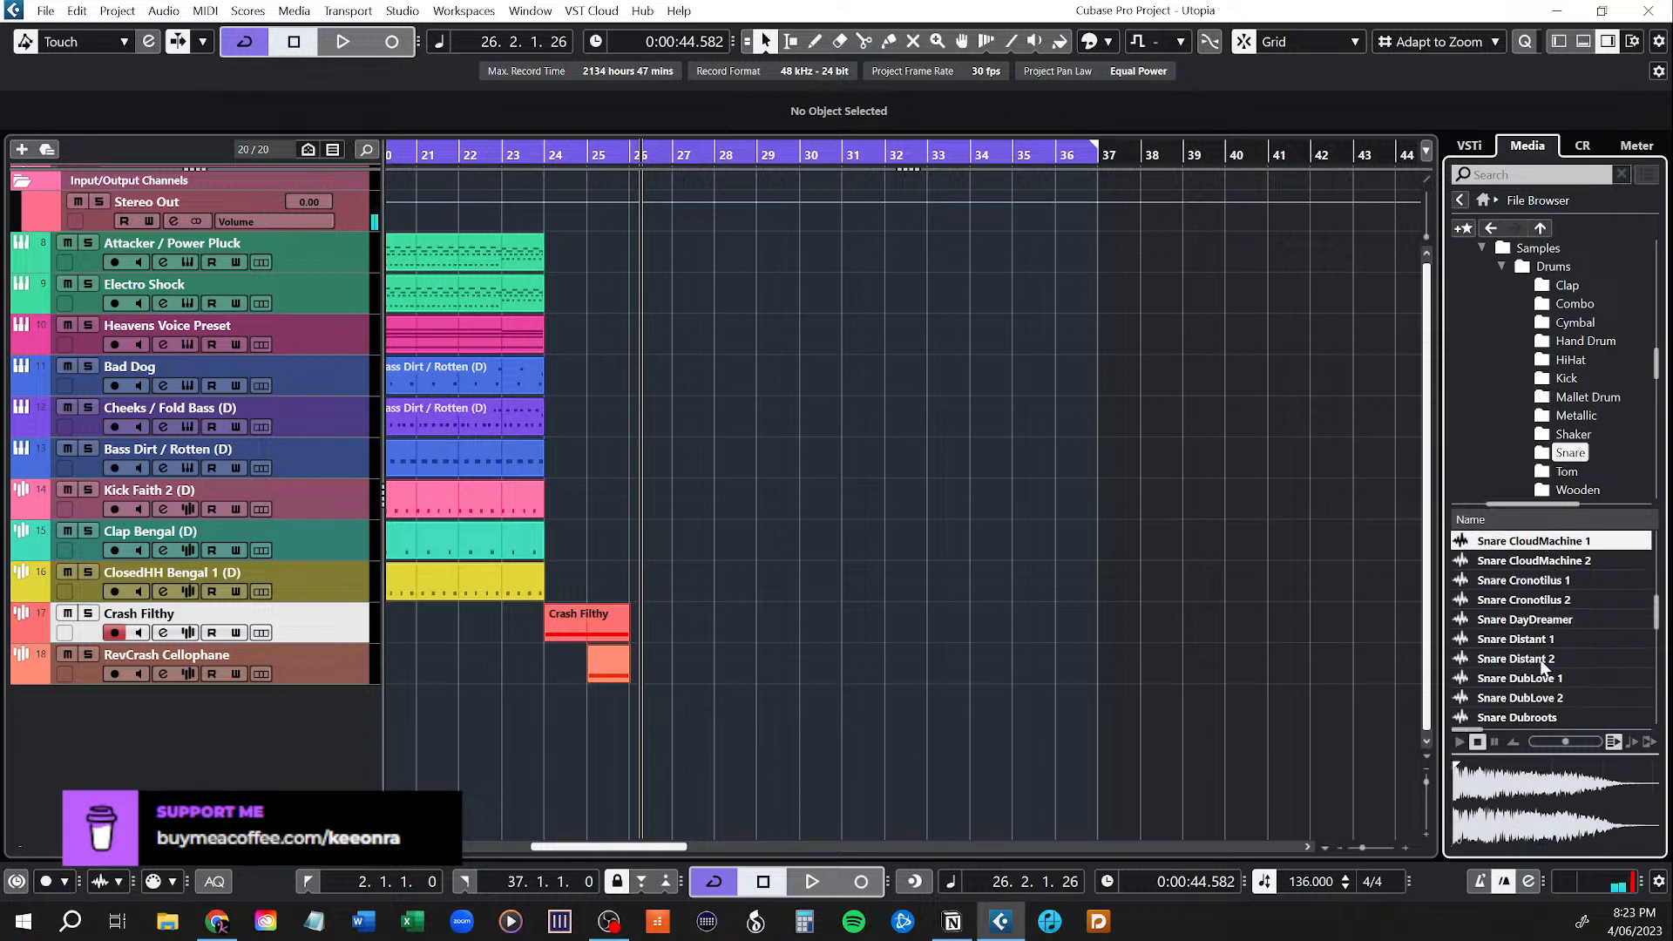
left_click(1541, 660)
left_click(1555, 678)
left_click(1549, 699)
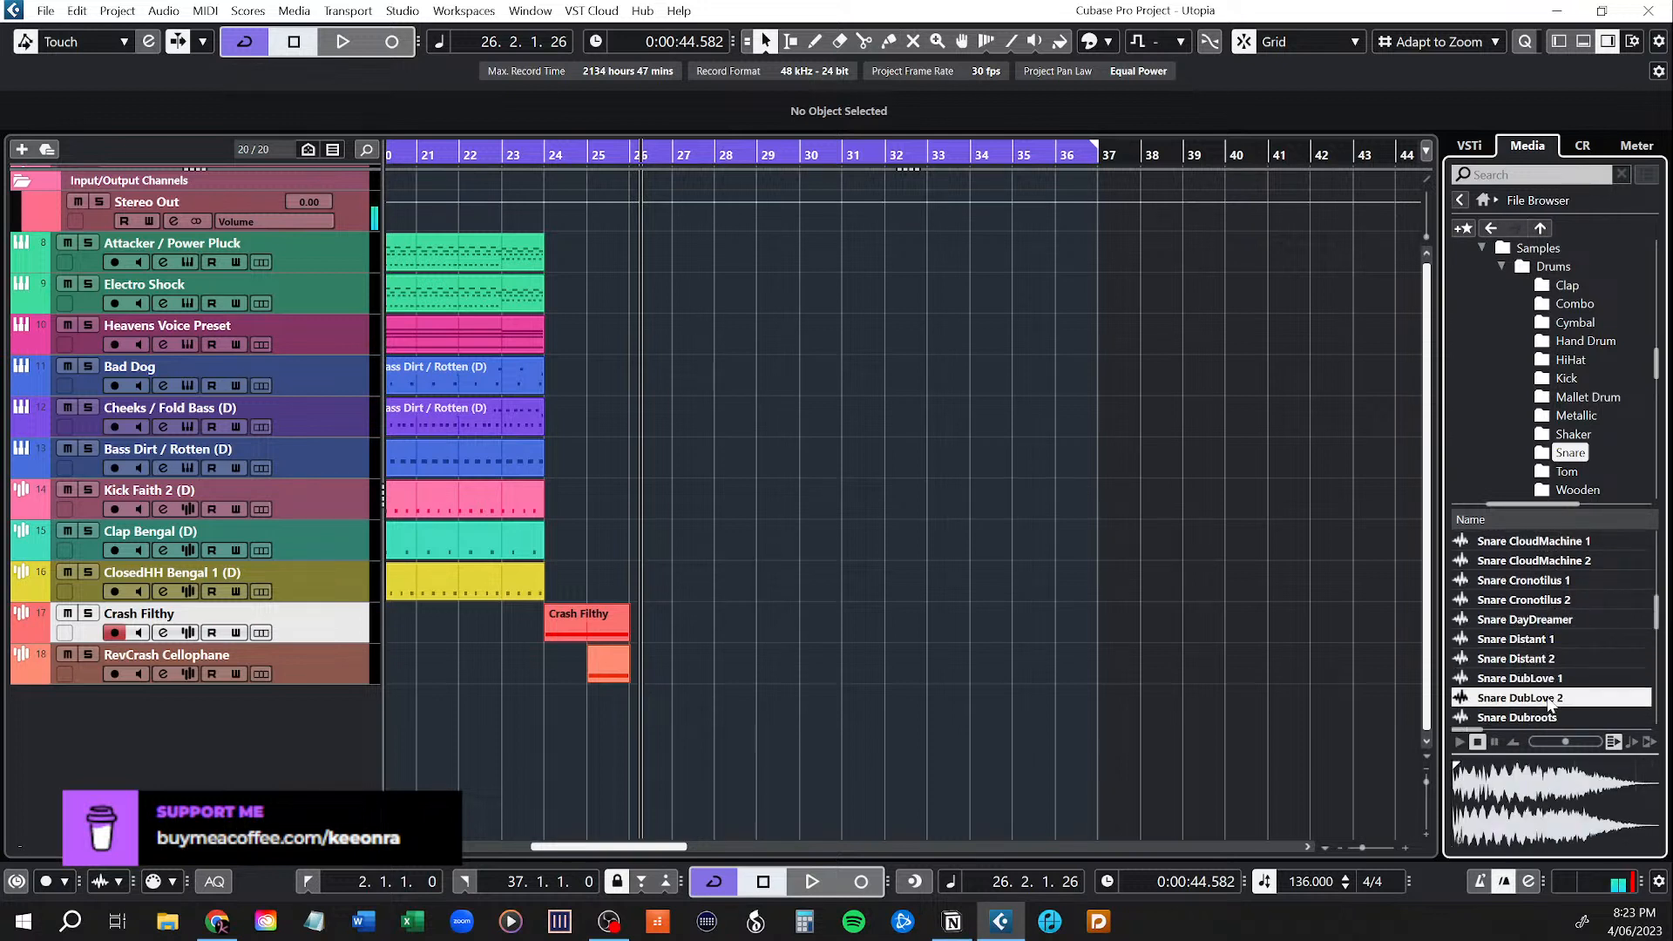
scroll(1547, 697, "down", 4)
left_click(1538, 640)
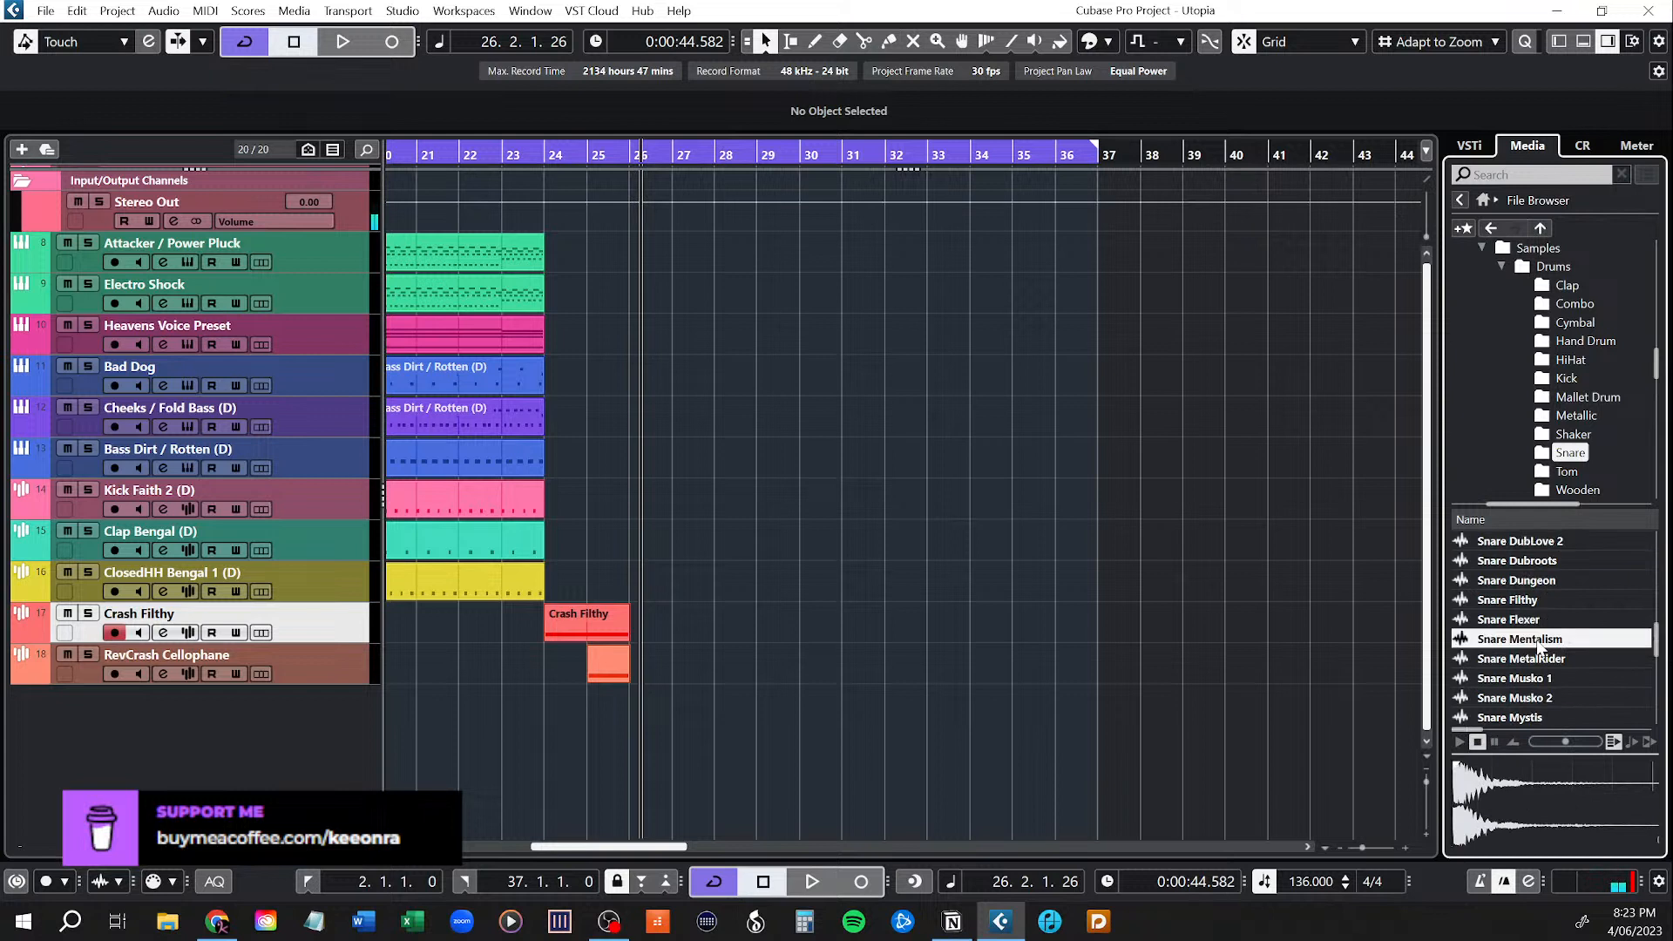
left_click(1524, 603)
left_click(1531, 620)
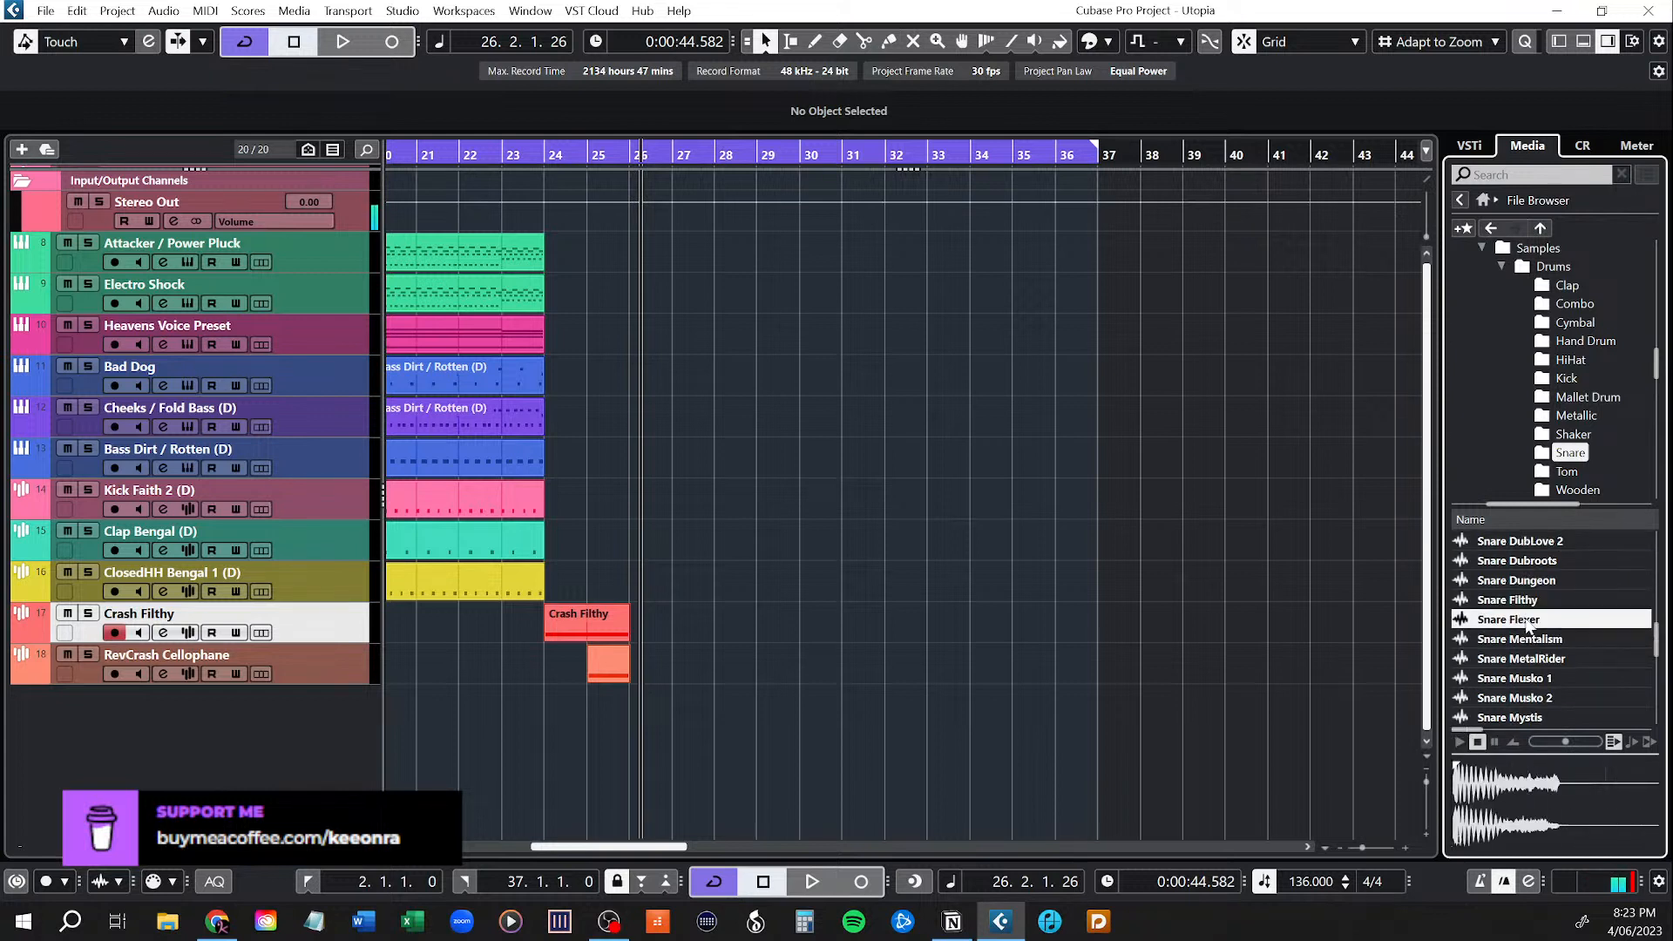
left_click(1537, 640)
left_click(1544, 660)
left_click(1538, 679)
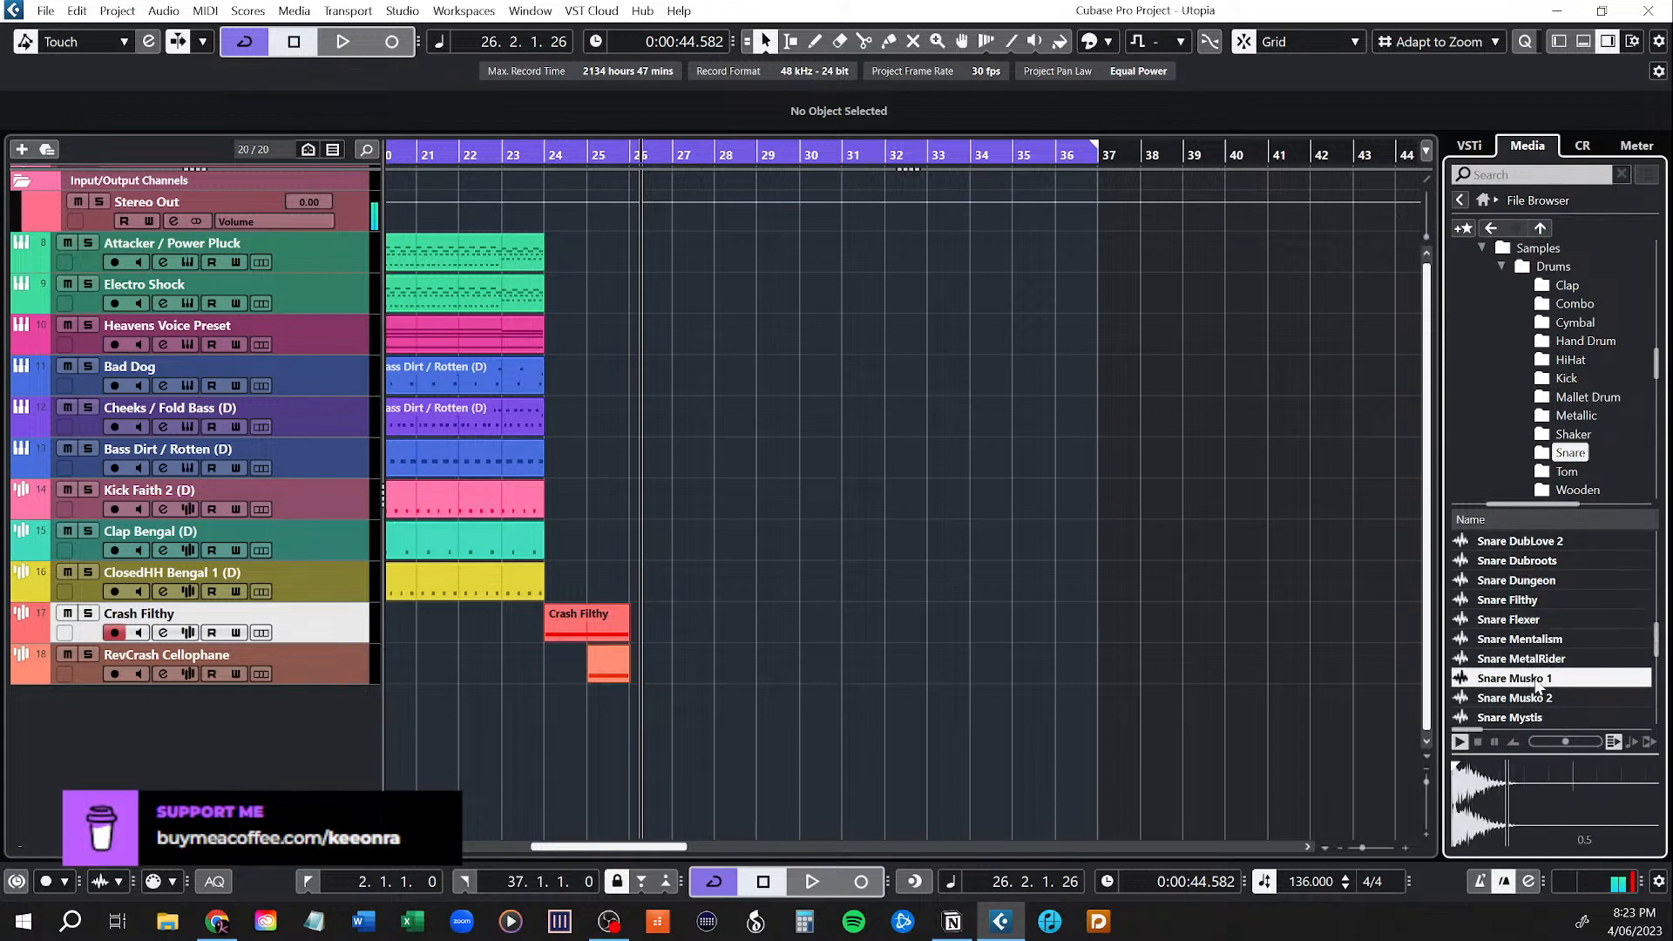
Audition each snare sample from Snare Musko 2 through Snare Tranceformer 1.
key("Down")
key("Down")
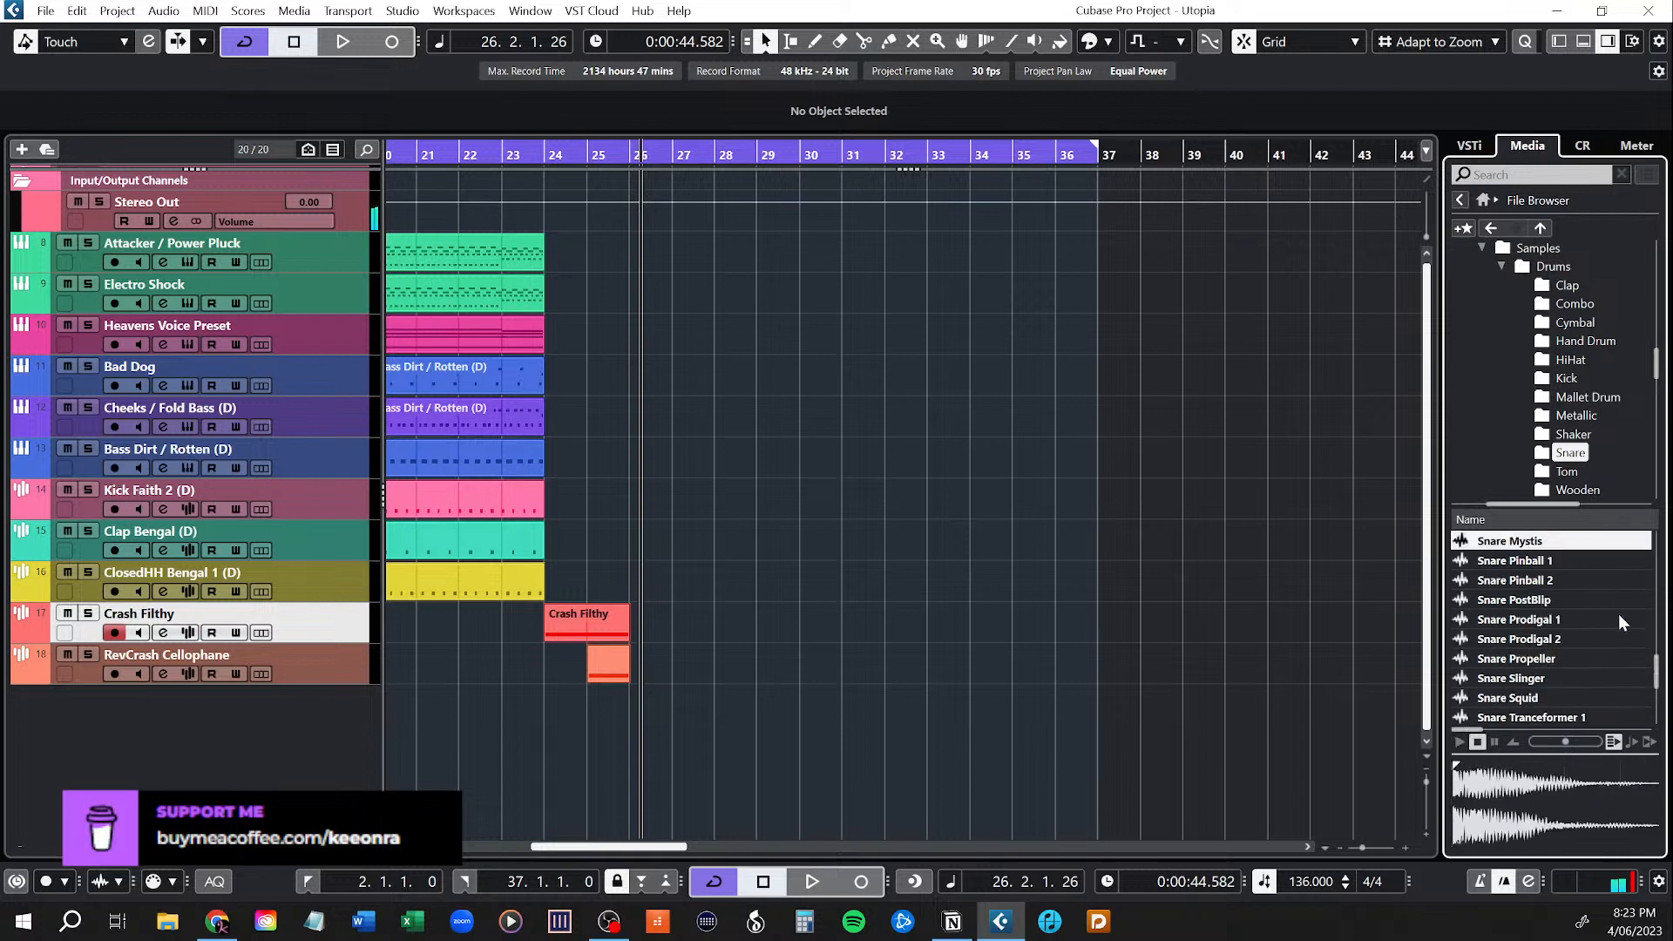
key("Down")
key("Down")
key("Down")
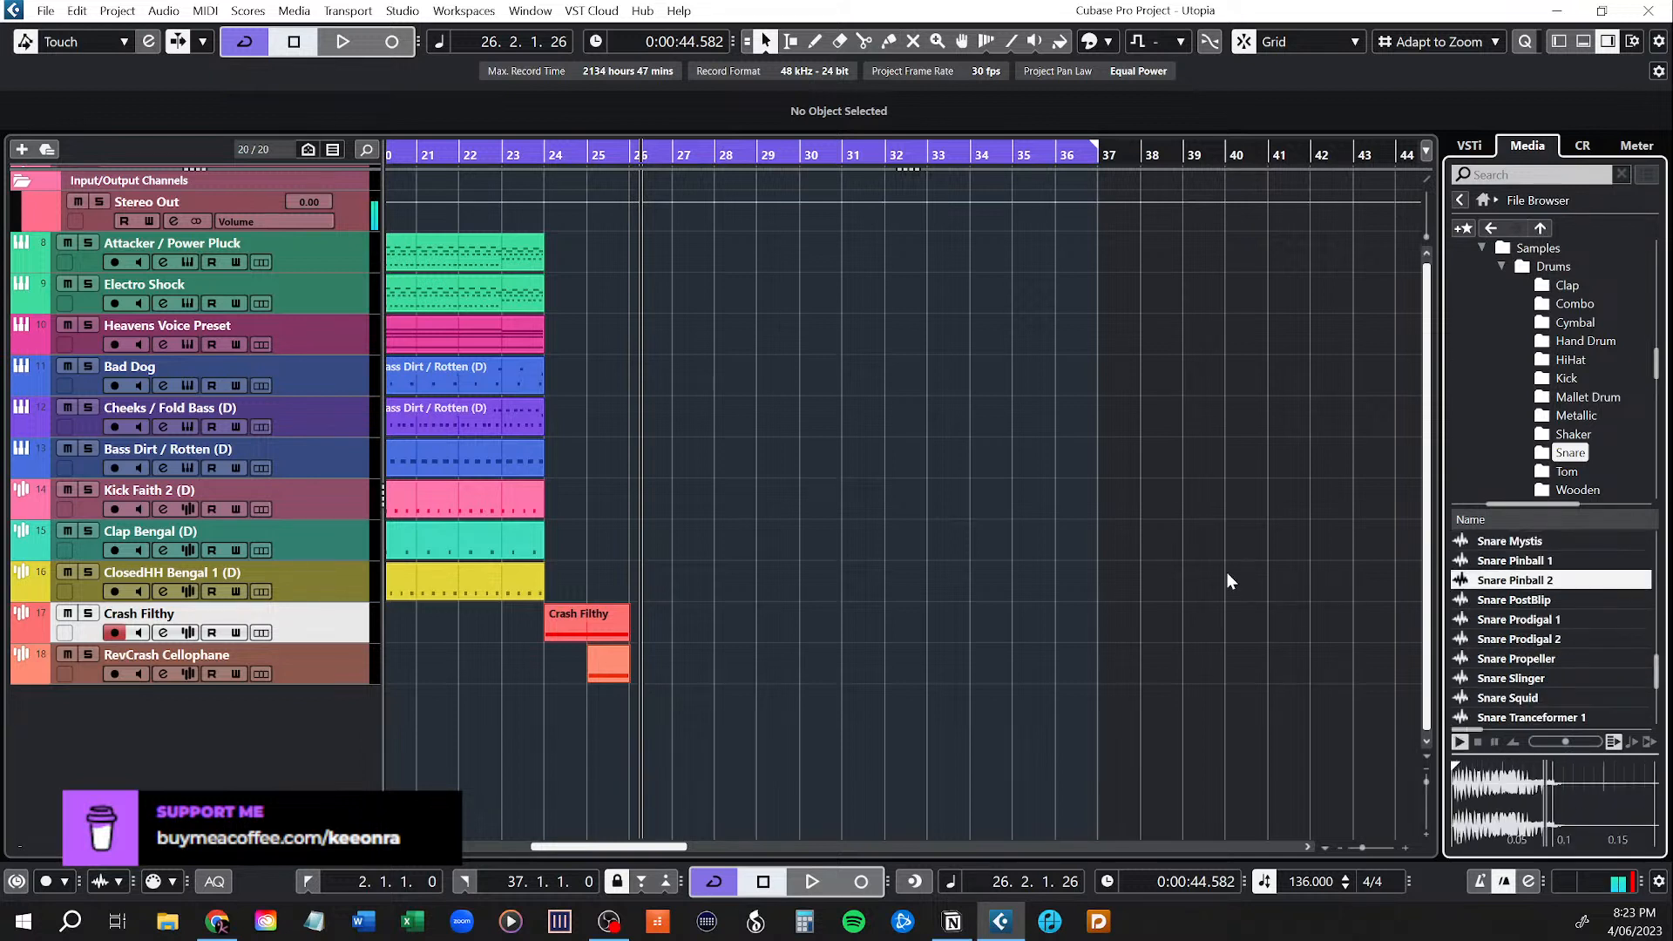
key("Down")
key("Down")
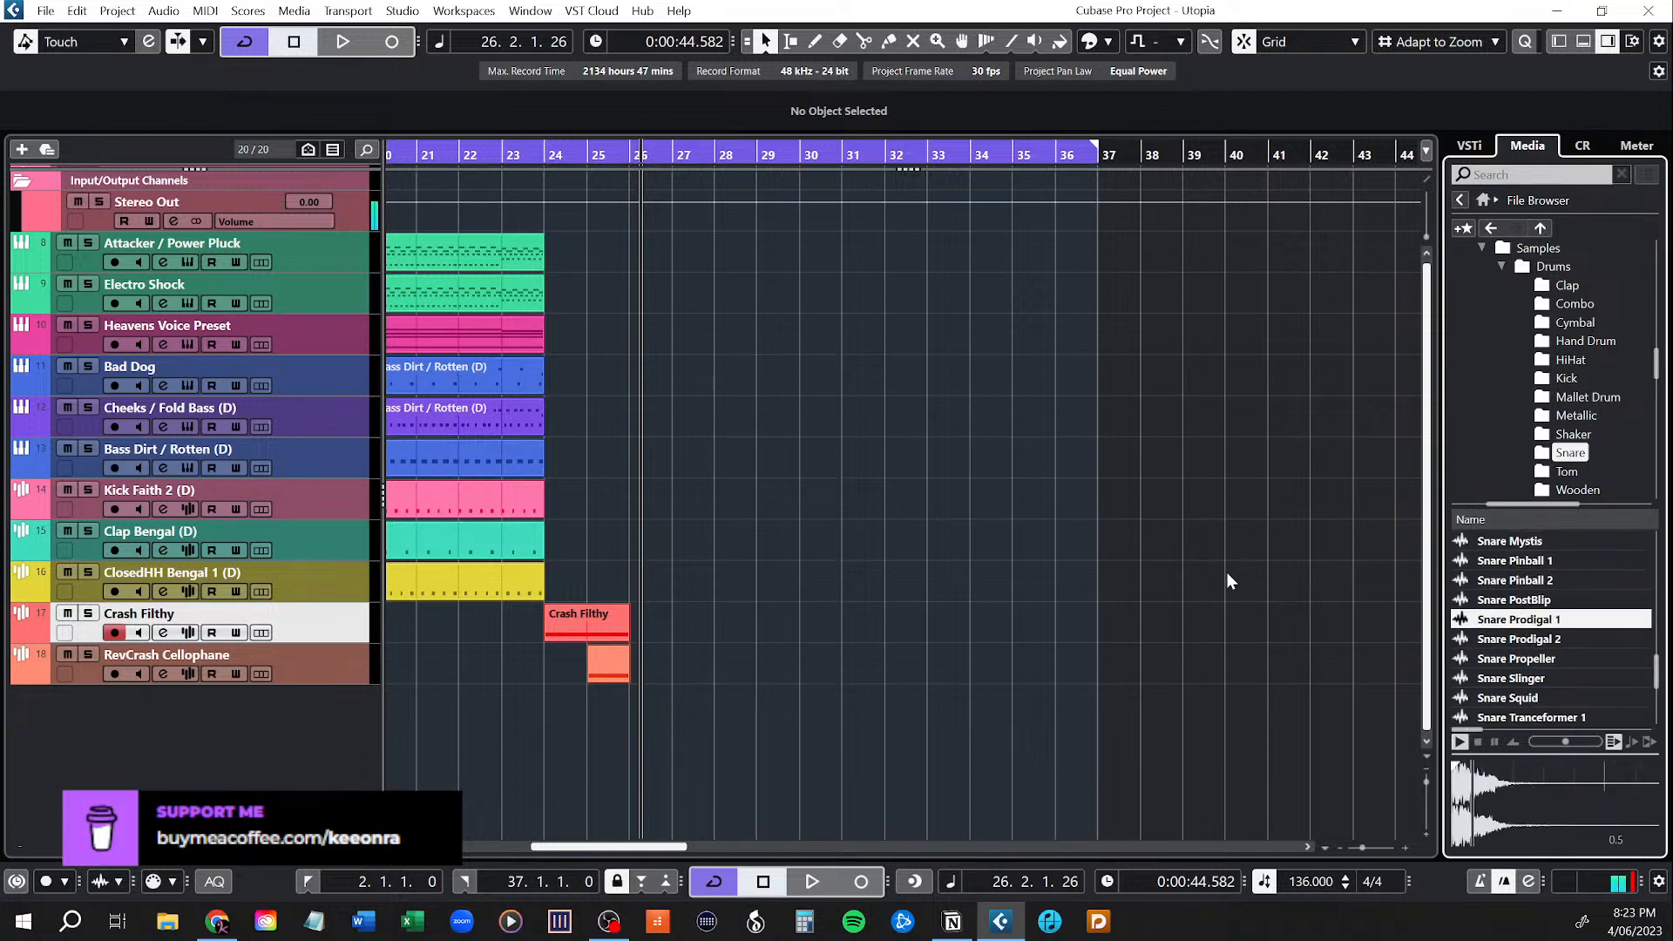
key("Down")
key("Down")
key("Down")
key("Down")
key("Down")
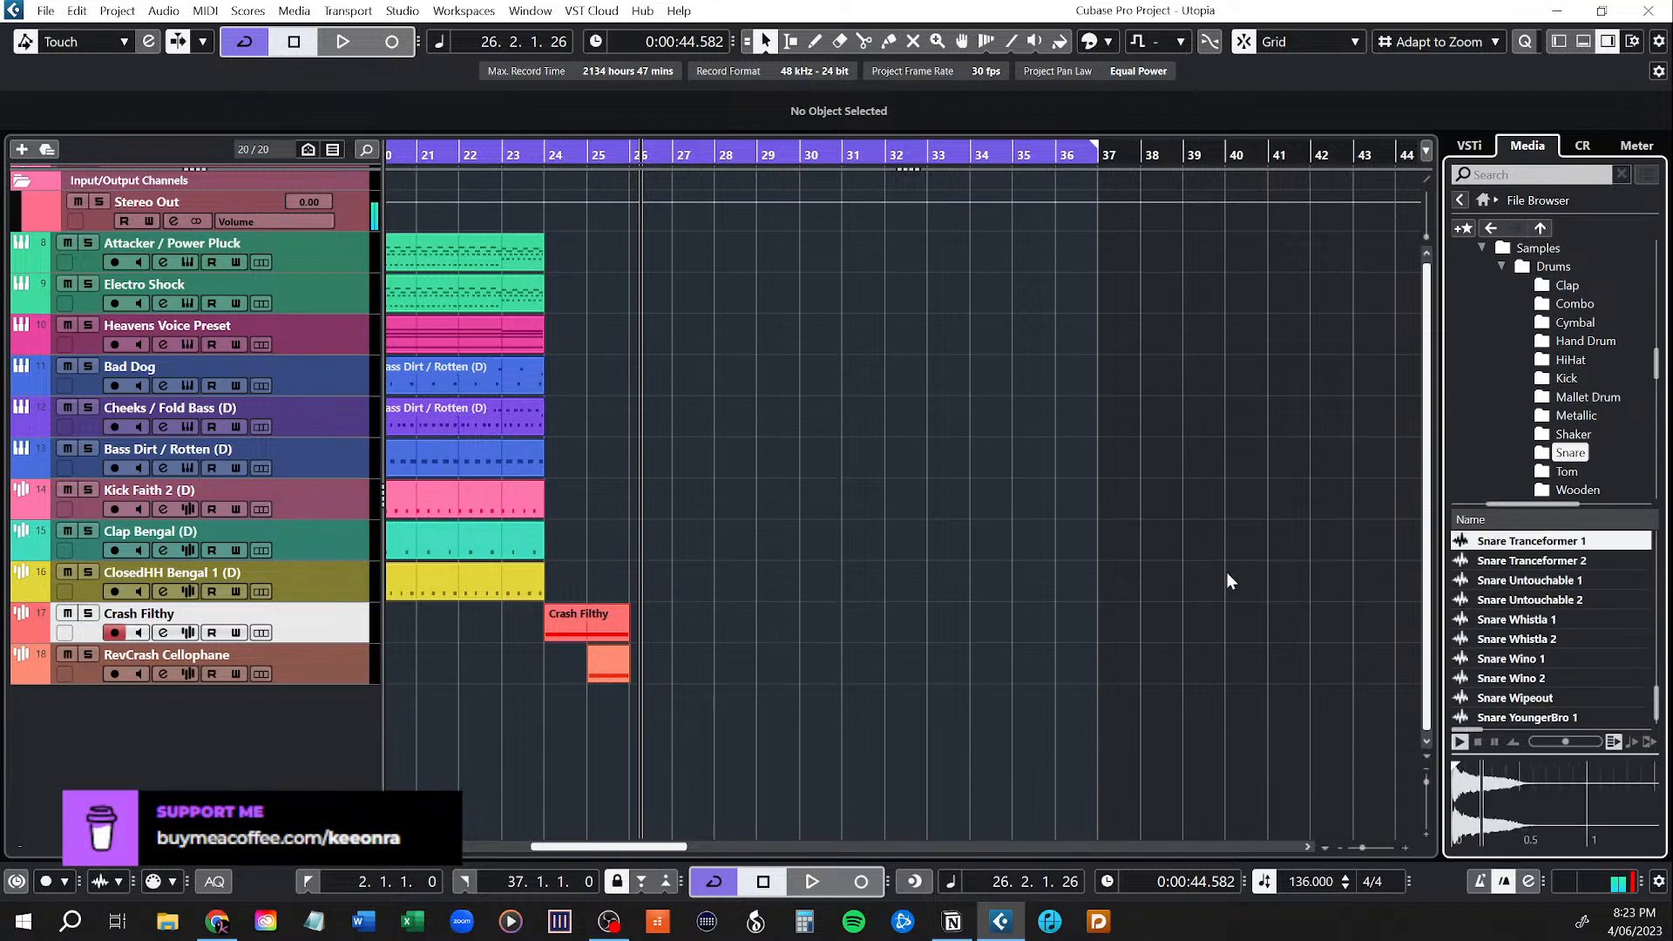
Audition the snare samples from Snare Tranceformer 2 through Snare YoungerBro 2, replaying Snare Untouchable 1 and 2.
key("Down")
key("Down")
key("Down")
key("Up")
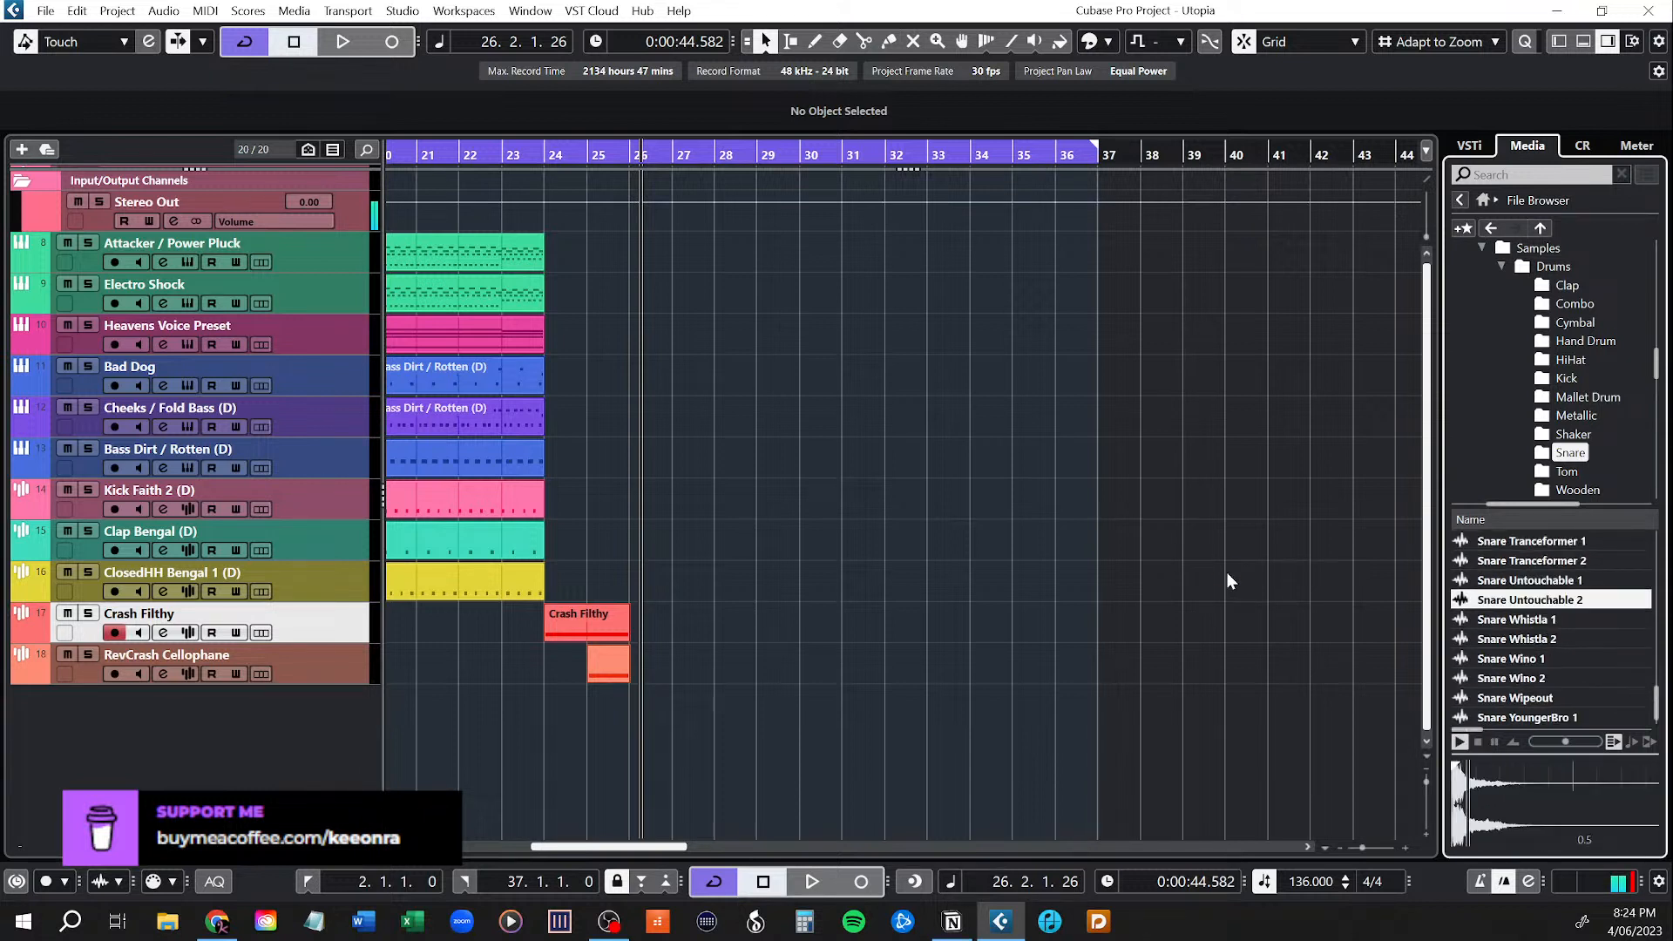
key("Up")
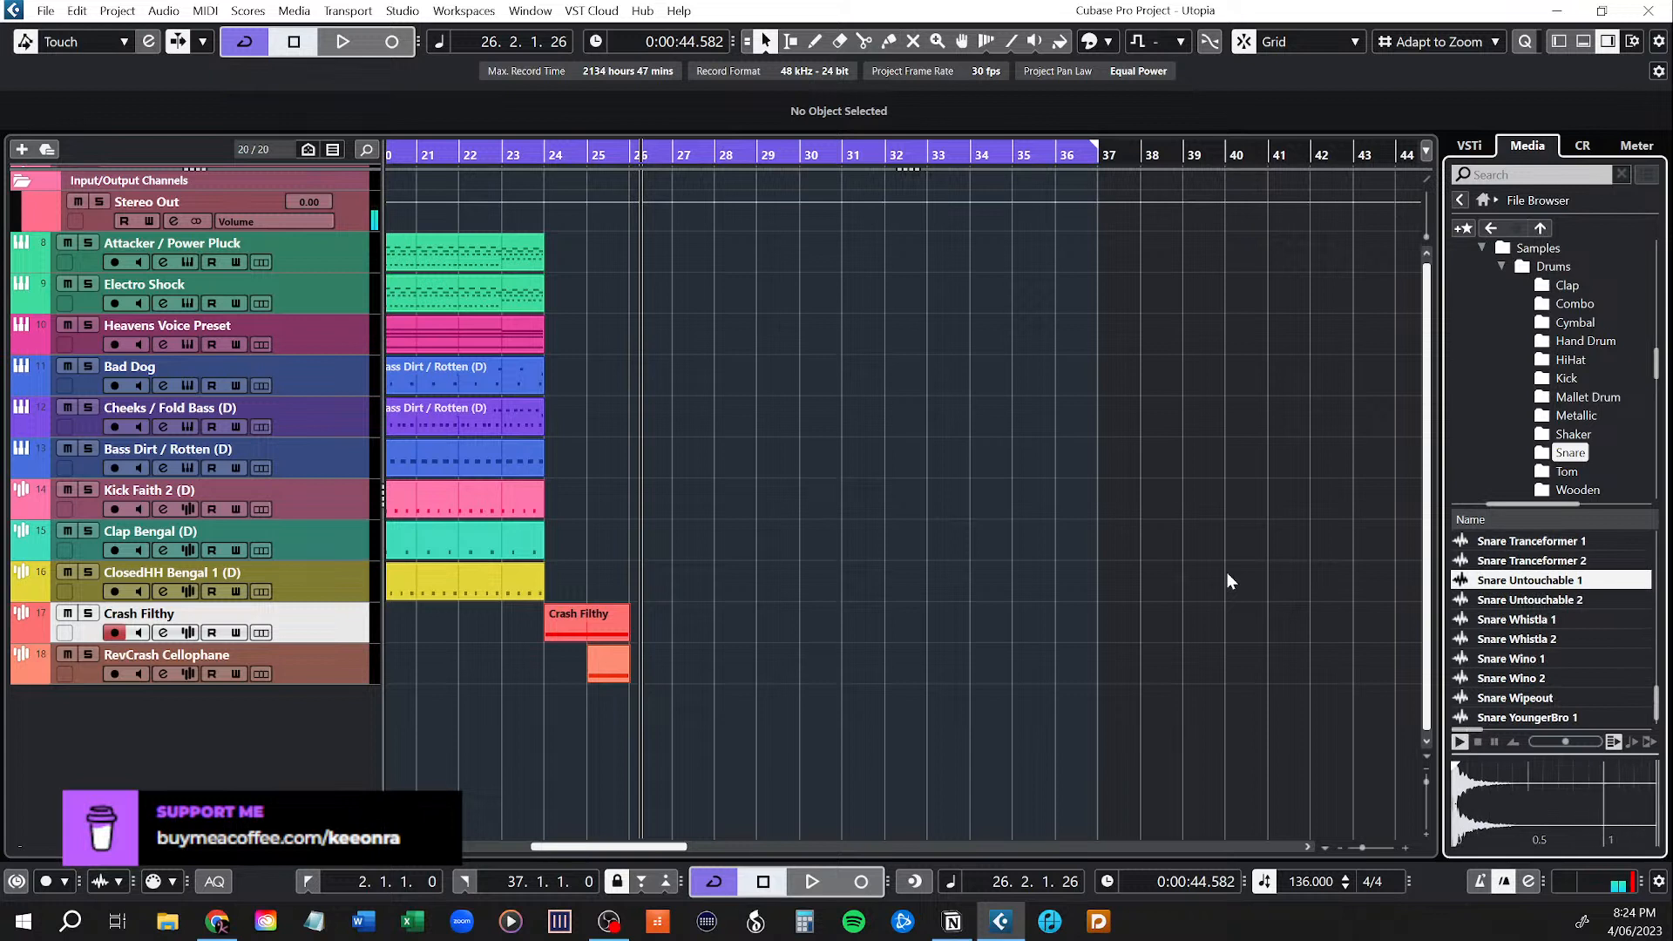
key("Down")
key("Down")
key("Down")
key("Down")
key("Down")
key("Down")
key("Down")
key("Down")
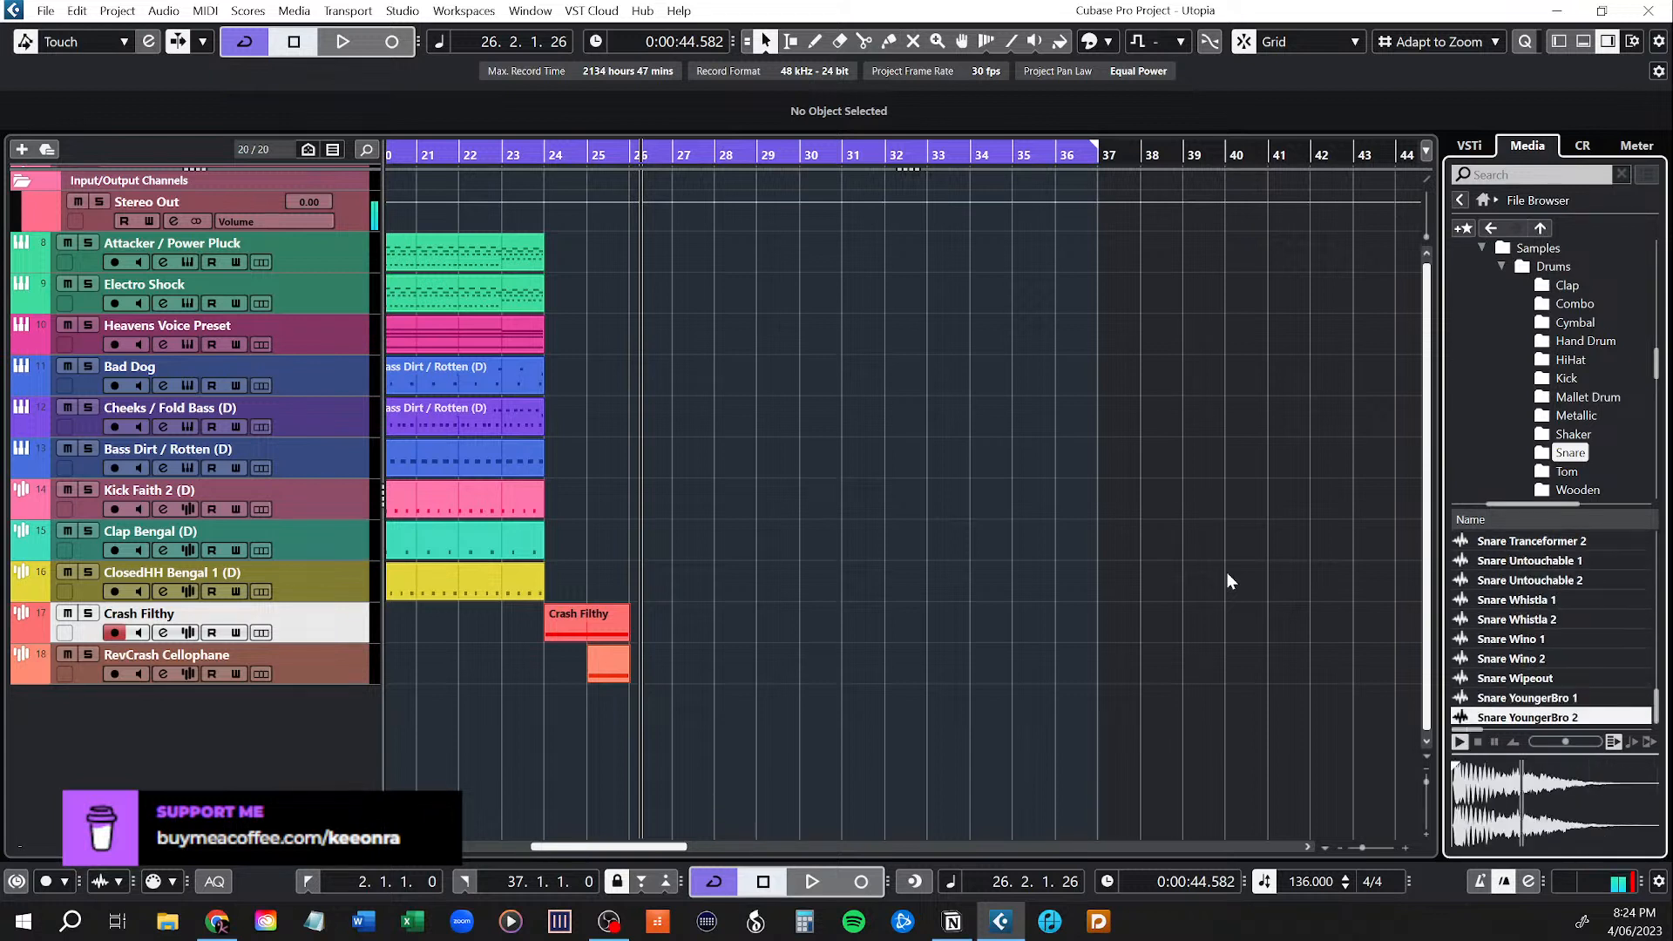
Audition the snare samples again in reverse order from Snare YoungerBro 1 back to Snare PostBlip.
key("Up")
key("Up")
key("Up")
key("Up")
key("Up")
key("Up")
key("Up")
key("Up")
key("Up")
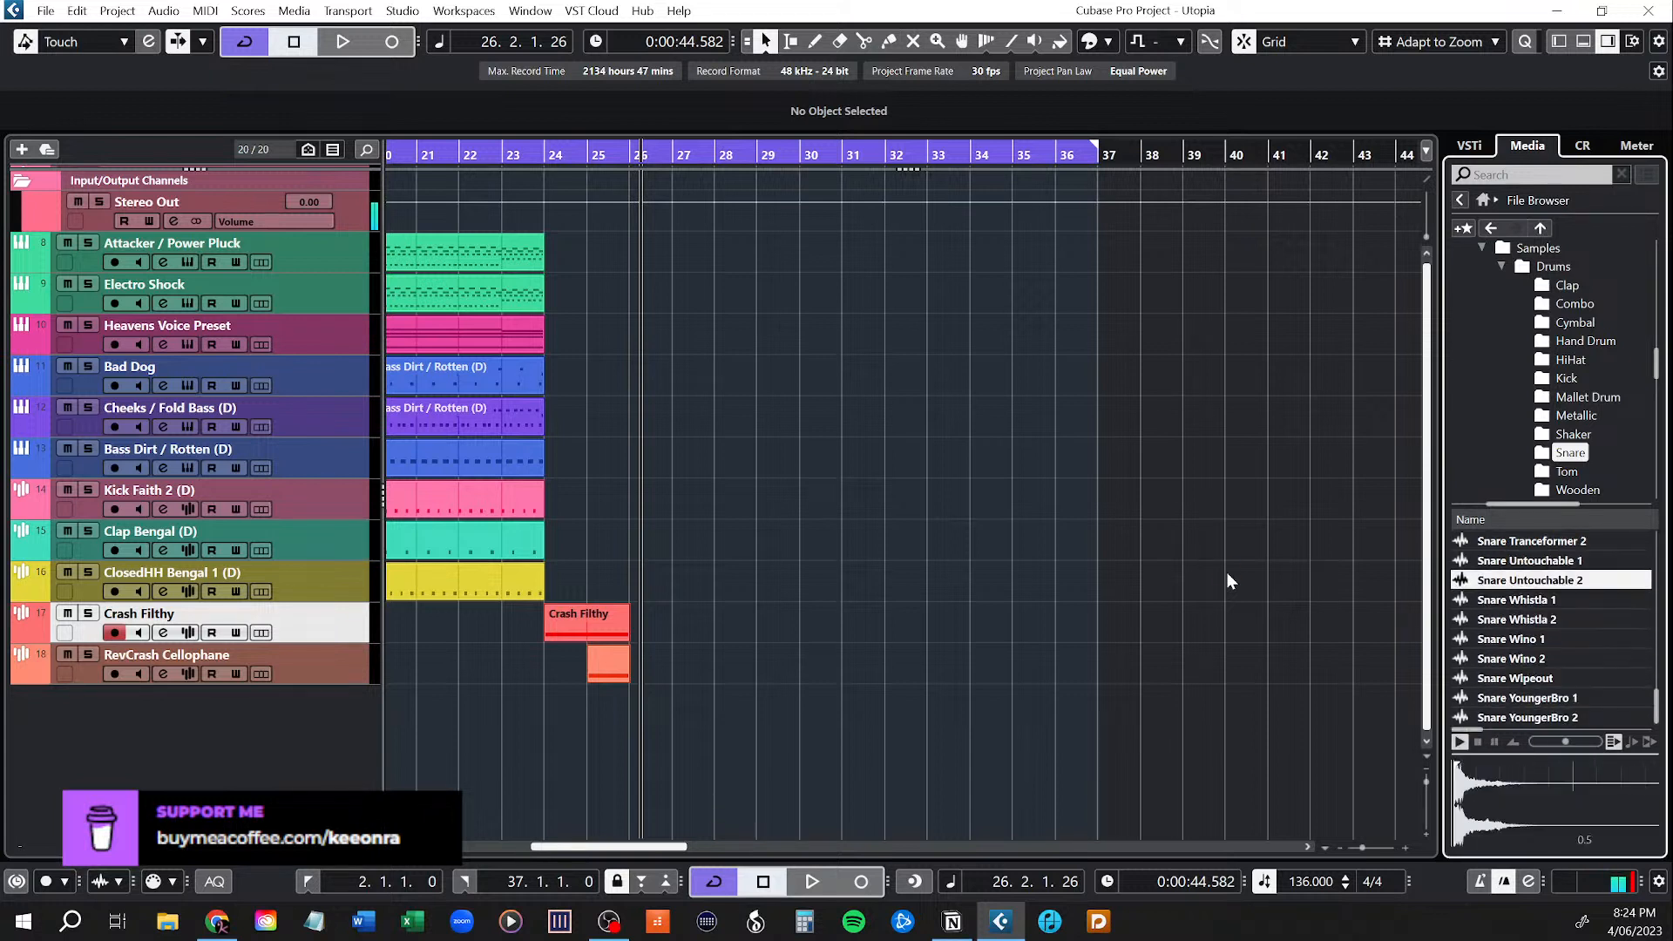
key("Up")
key("Up")
key("Up")
key("Up")
key("Up")
key("Up")
key("Up")
key("Up")
key("Up")
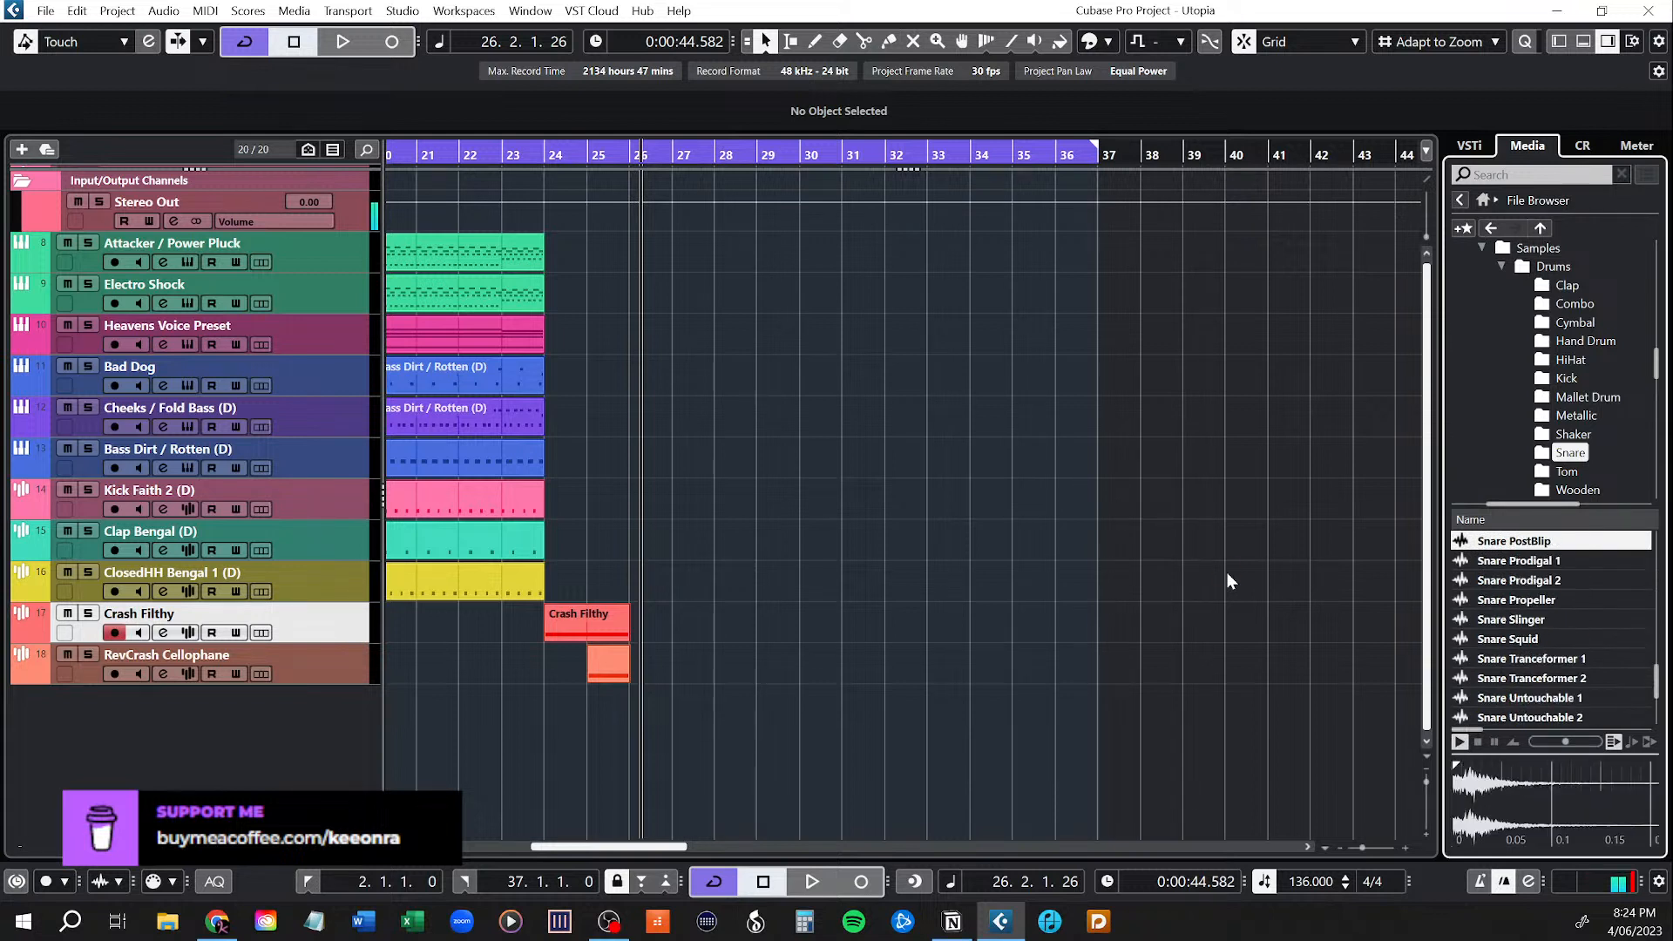
Audition the snare samples backward from Snare Pinball 2 to Snare Distant 1.
key("Up")
key("Up")
key("Up")
key("Up")
key("Up")
key("Up")
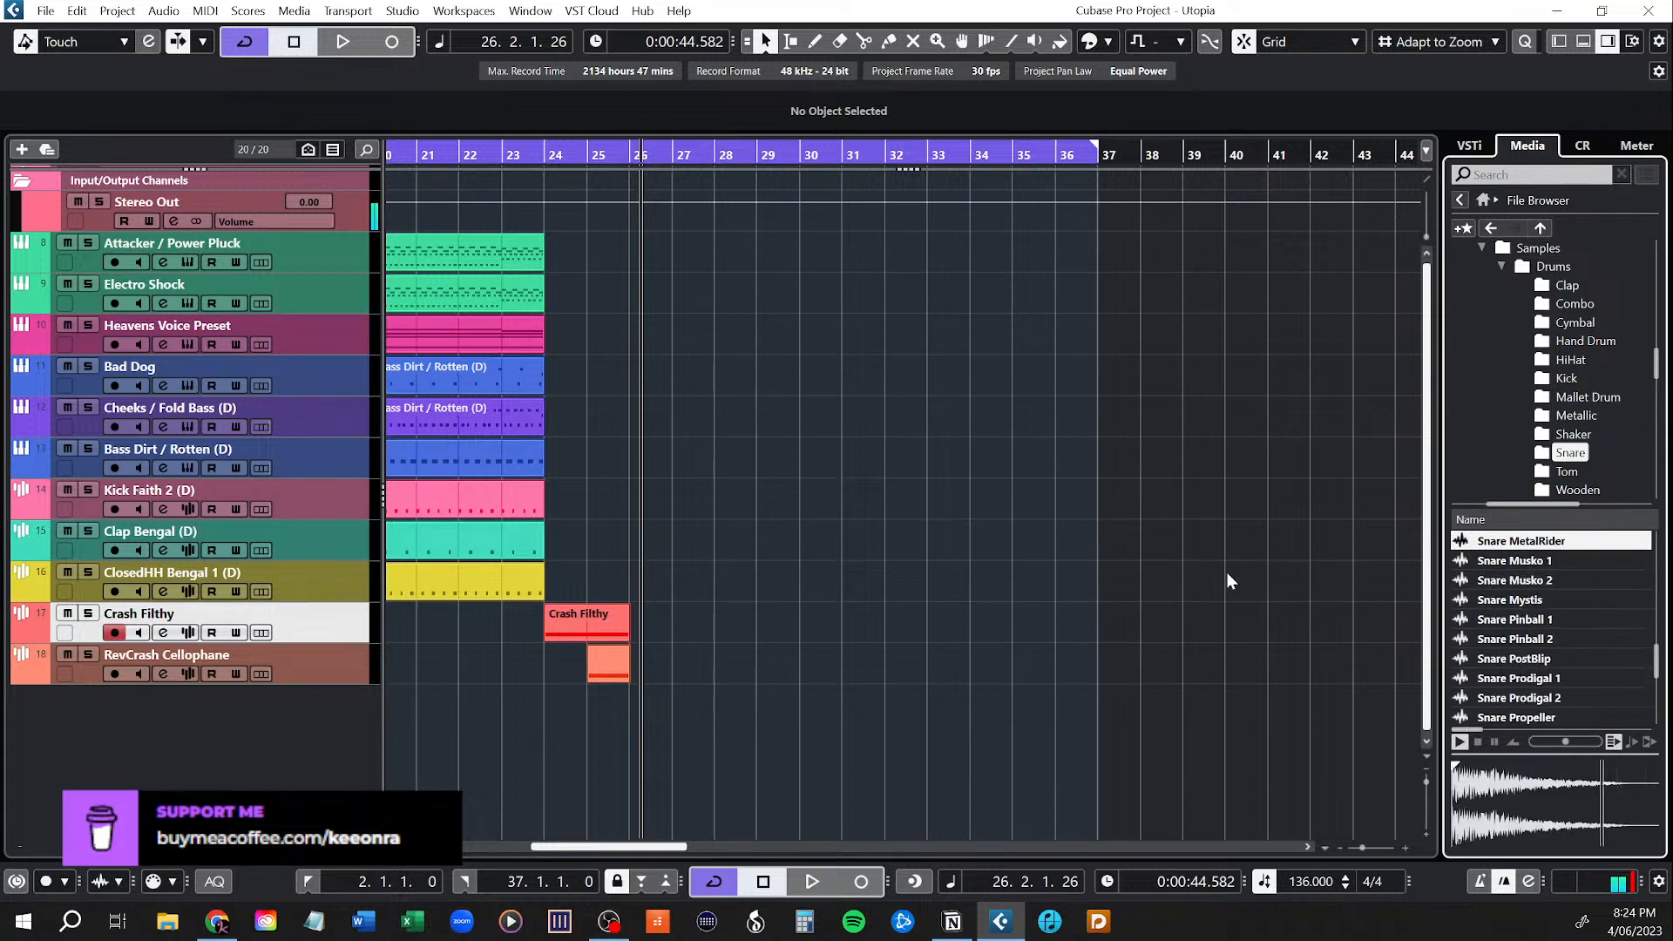
key("Up")
key("Up")
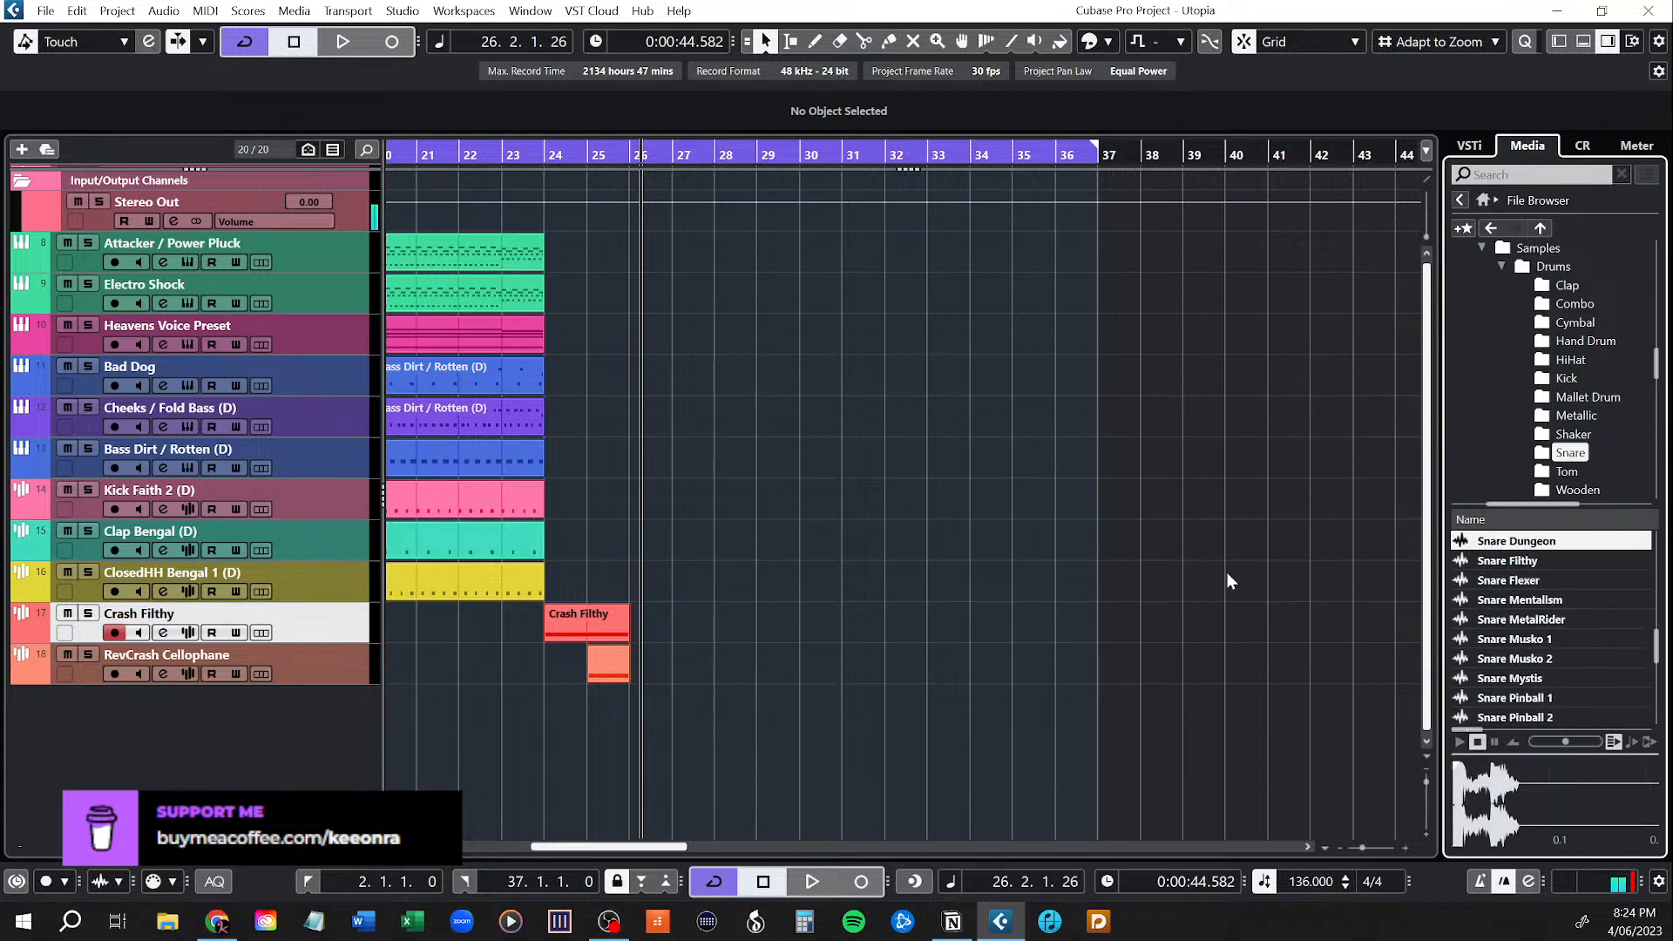
key("Up")
key("Up")
key("Up")
key("Up")
key("Up")
key("Up")
key("Up")
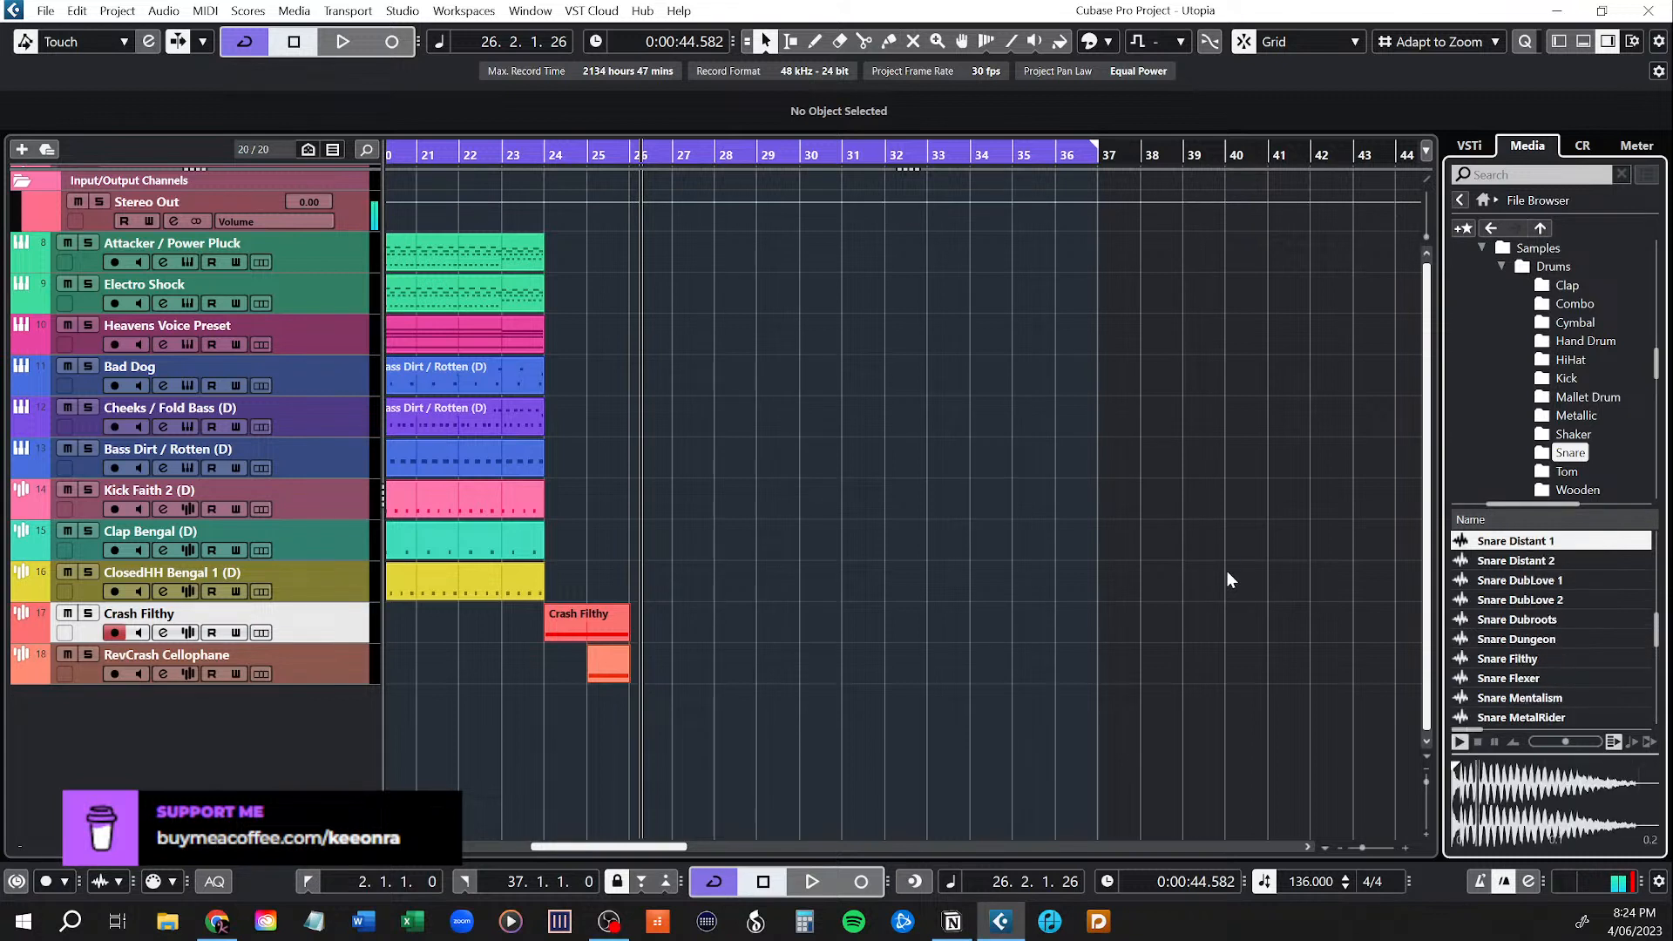
Audition the samples backward from Snare DayDreamer to Rimstick Dungeon 2.
key("Up")
key("Up")
key("Up")
key("Up")
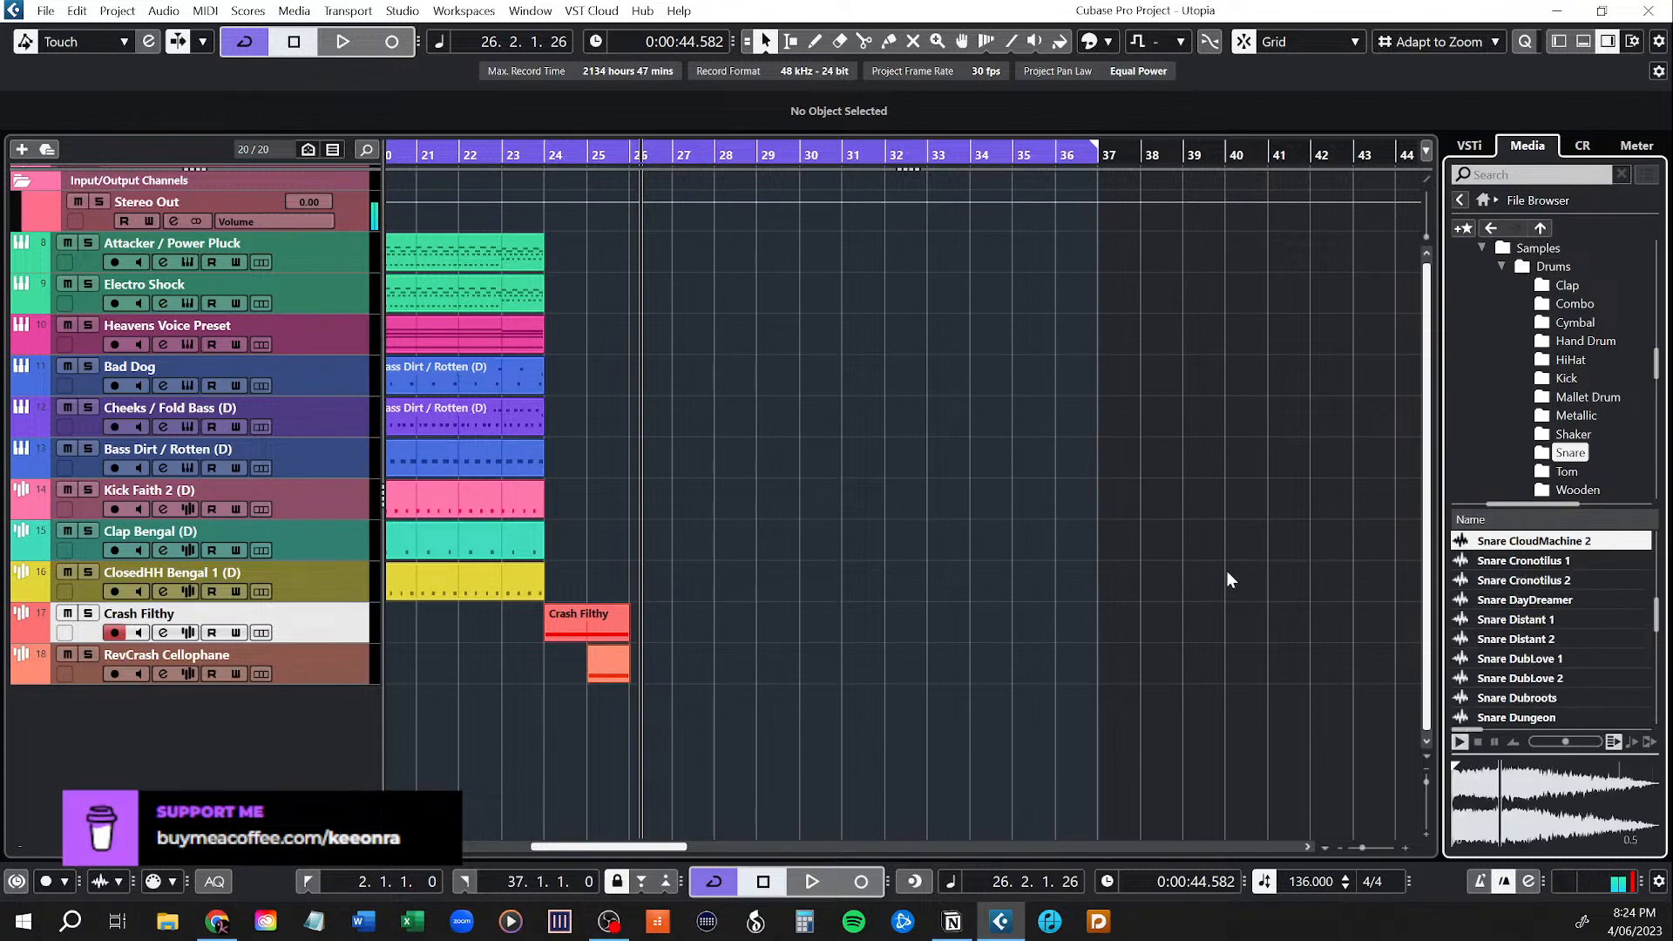
key("Up")
key("Up")
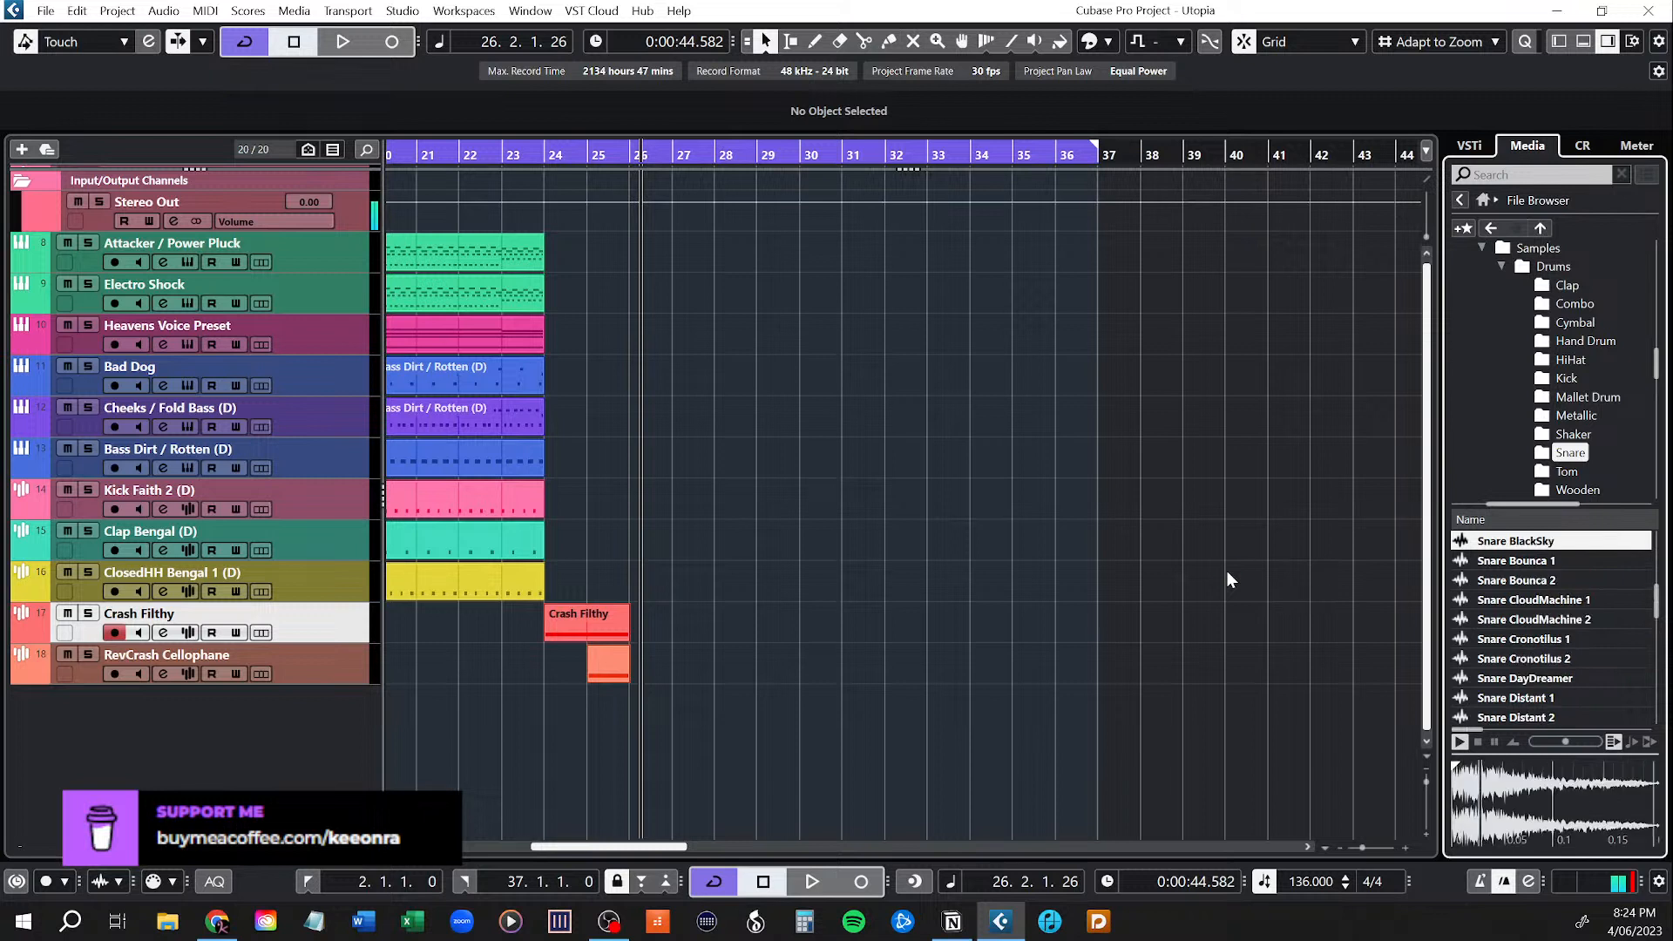
key("Up")
key("Up")
key("Up")
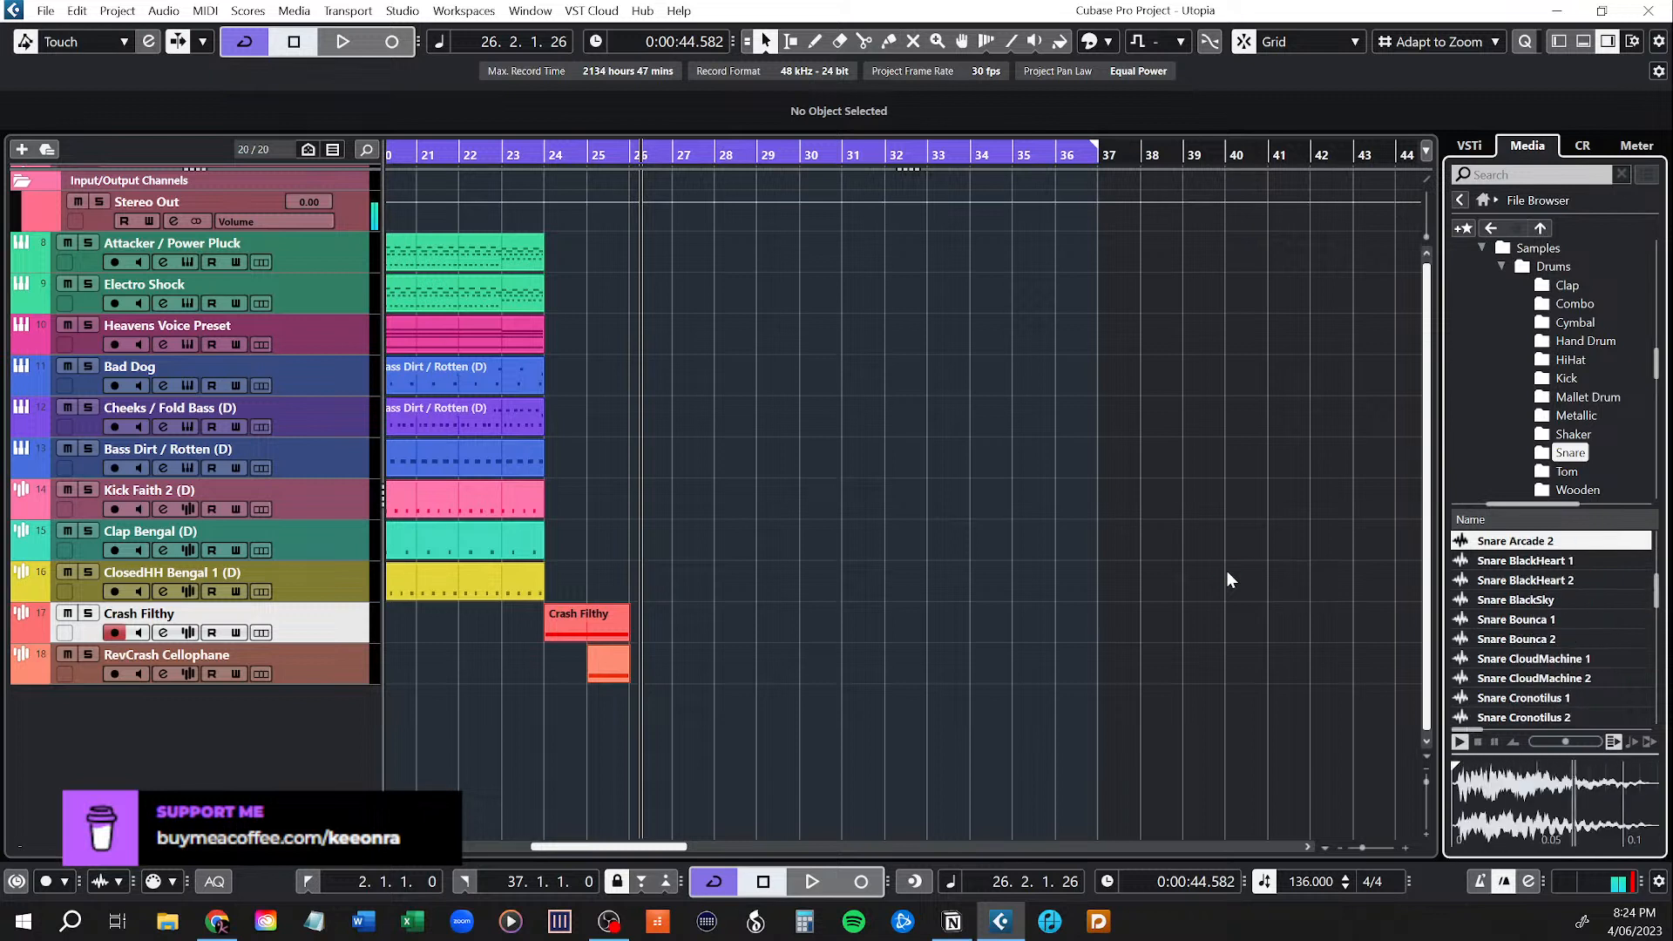
key("Up")
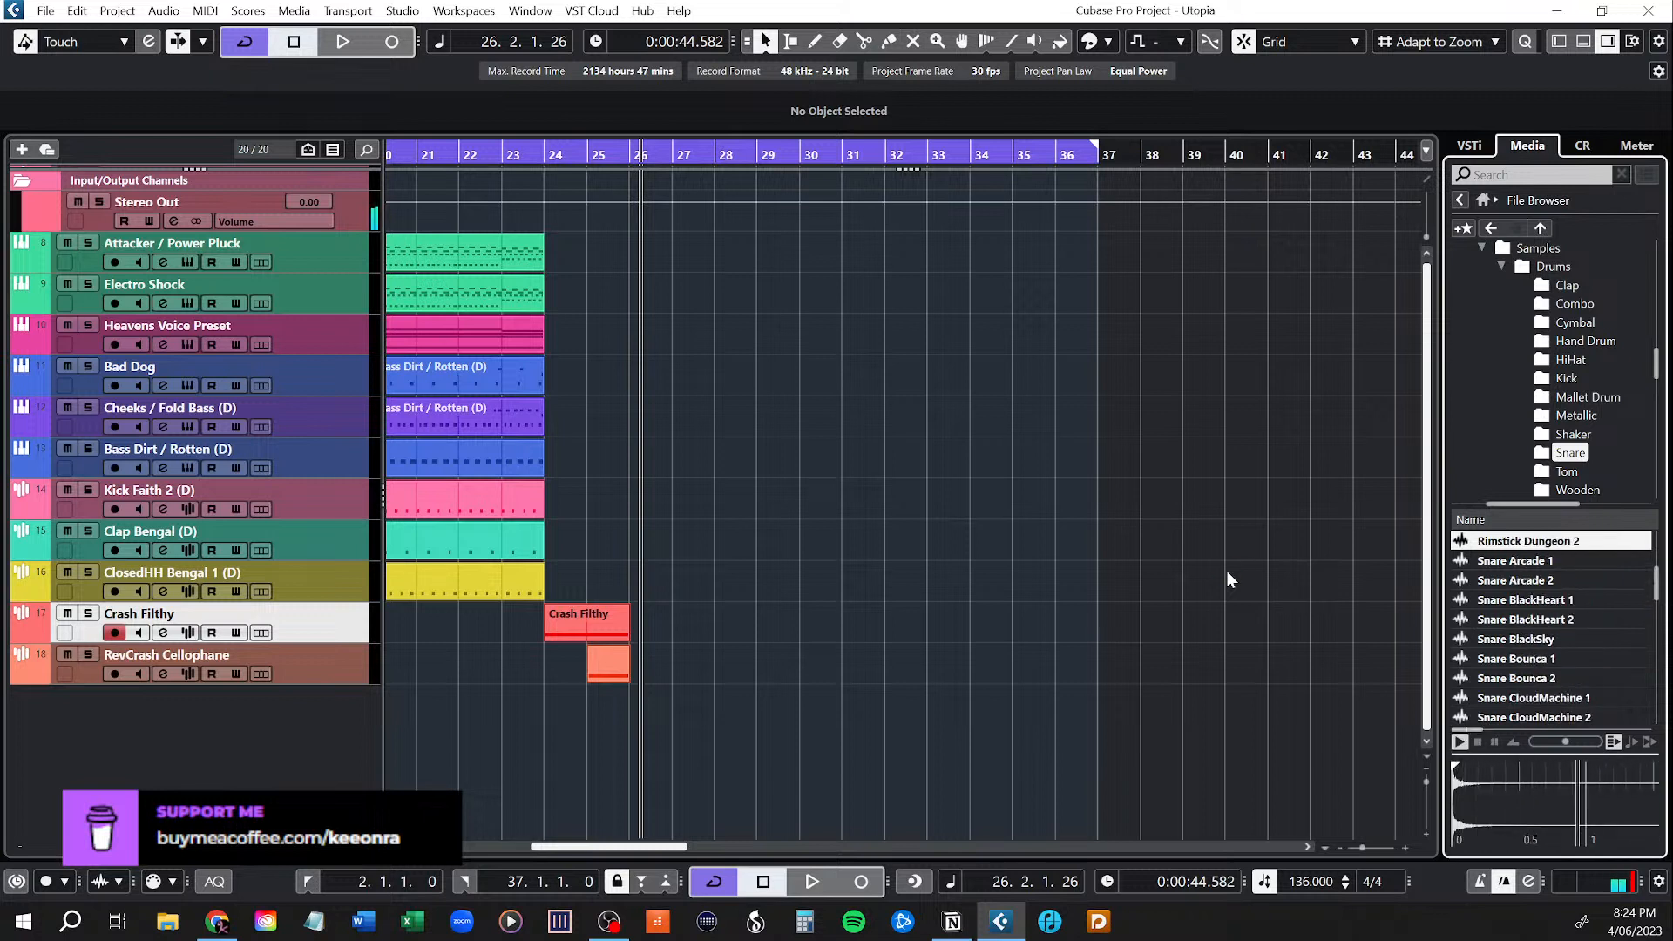
Compare Snare Arcade 1, Snare Arcade 2 and Snare BlackHeart 1, ending on Snare Arcade 1.
key("Down")
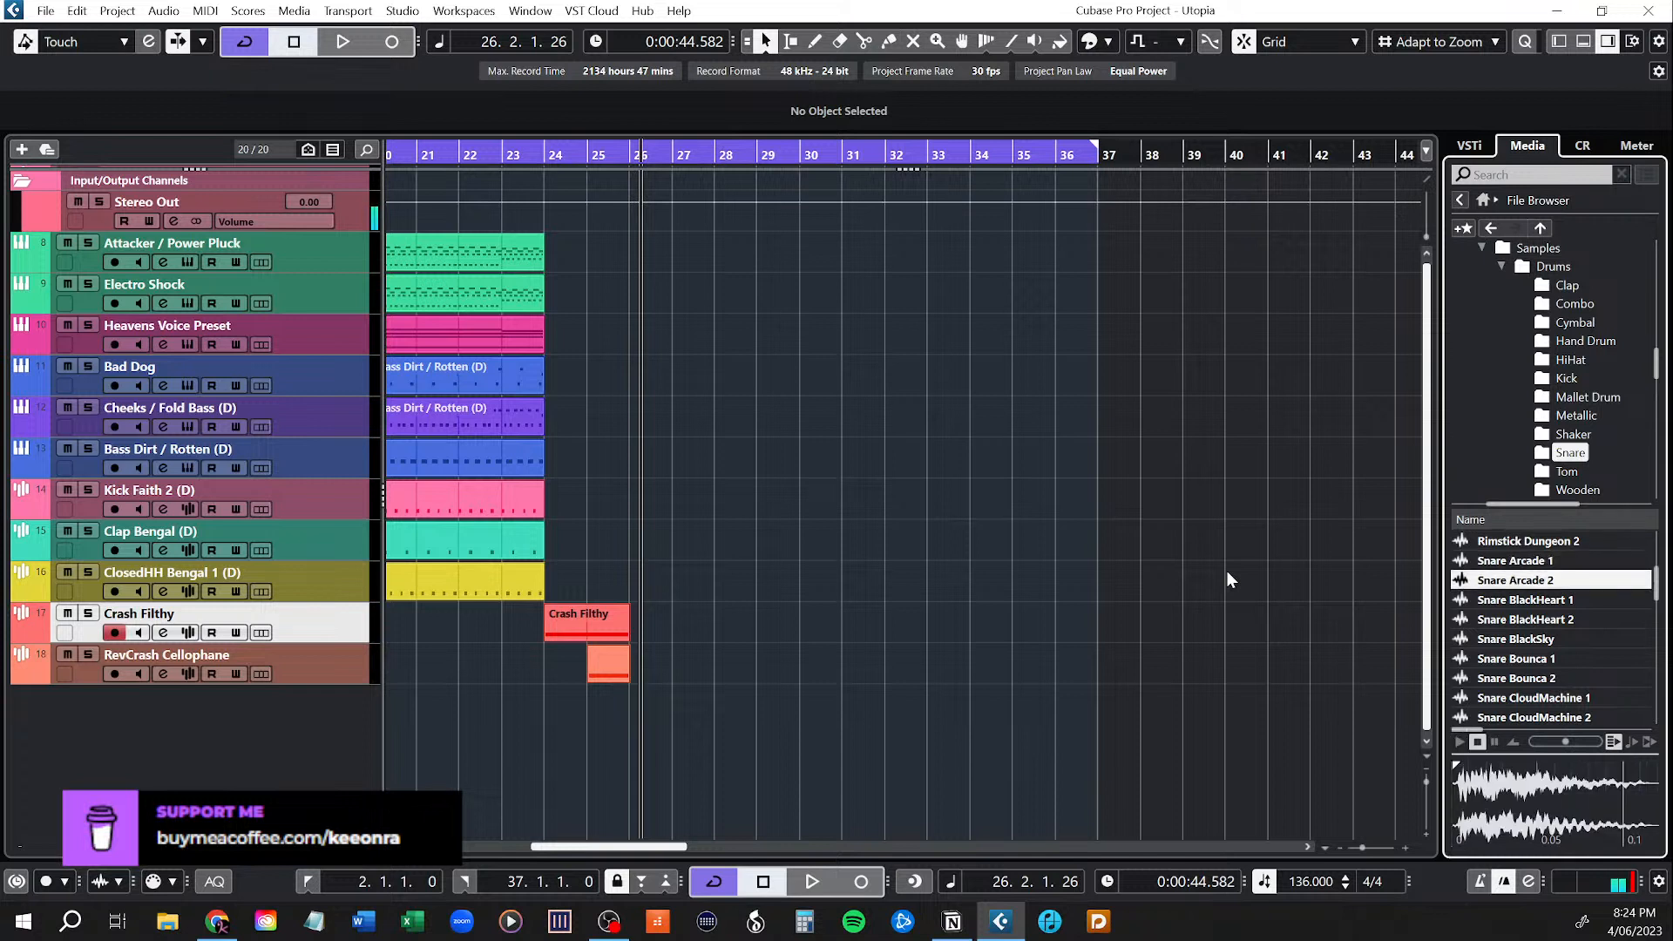
key("Up")
key("Down")
key("Down")
key("Up")
key("Down")
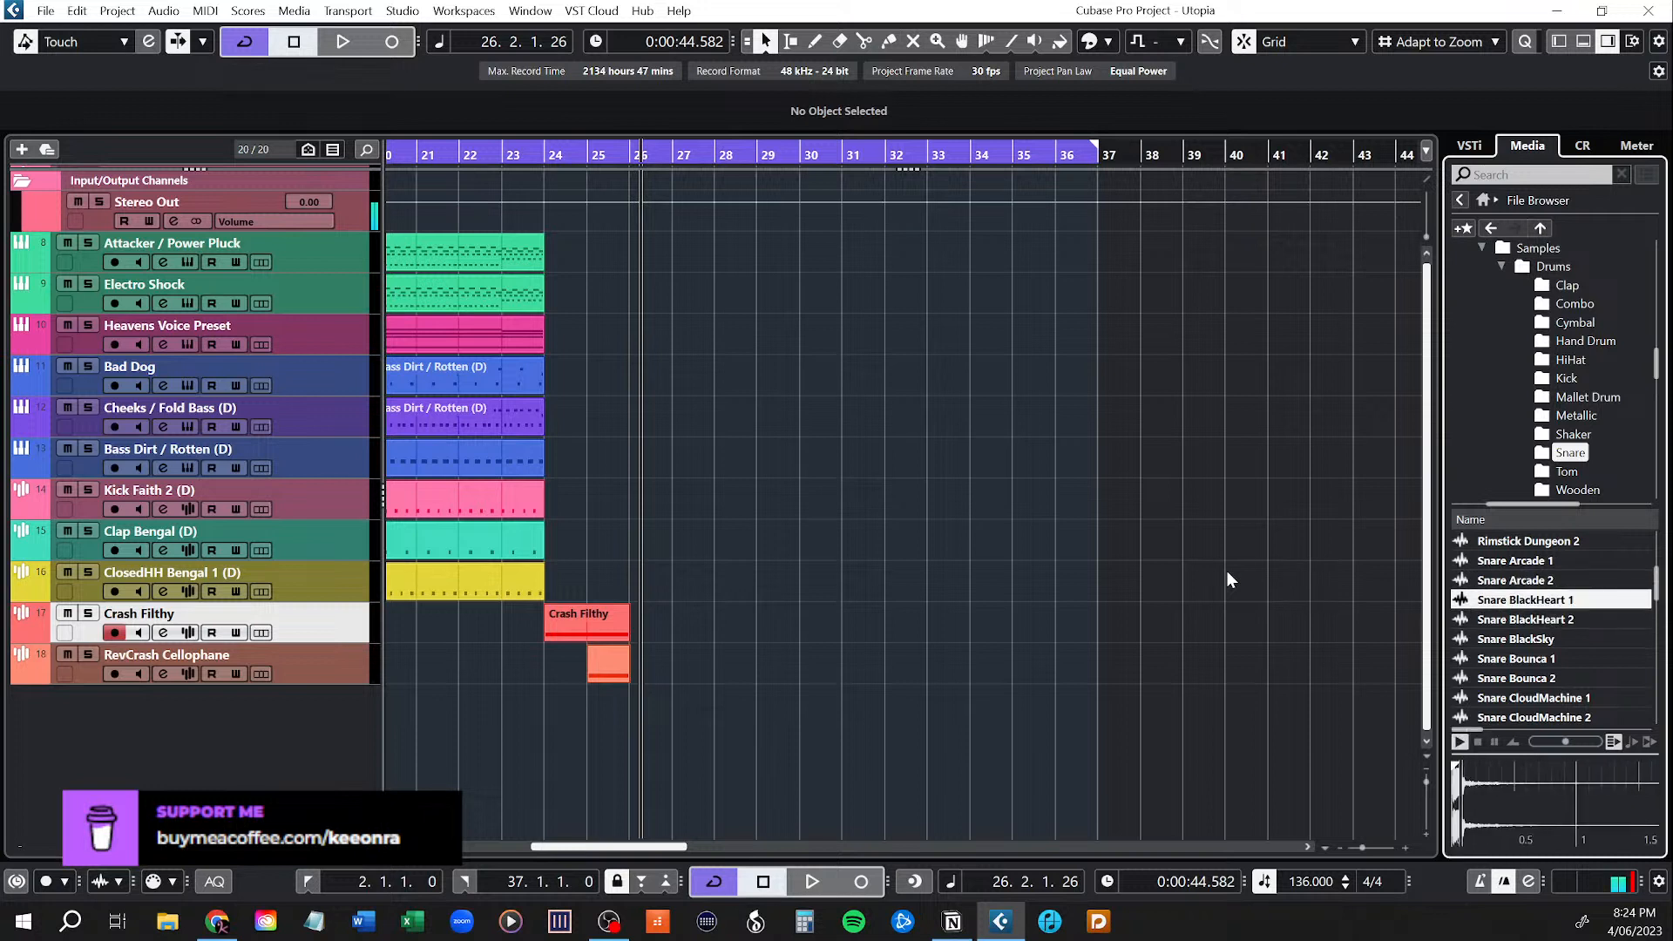
key("Up")
key("Up")
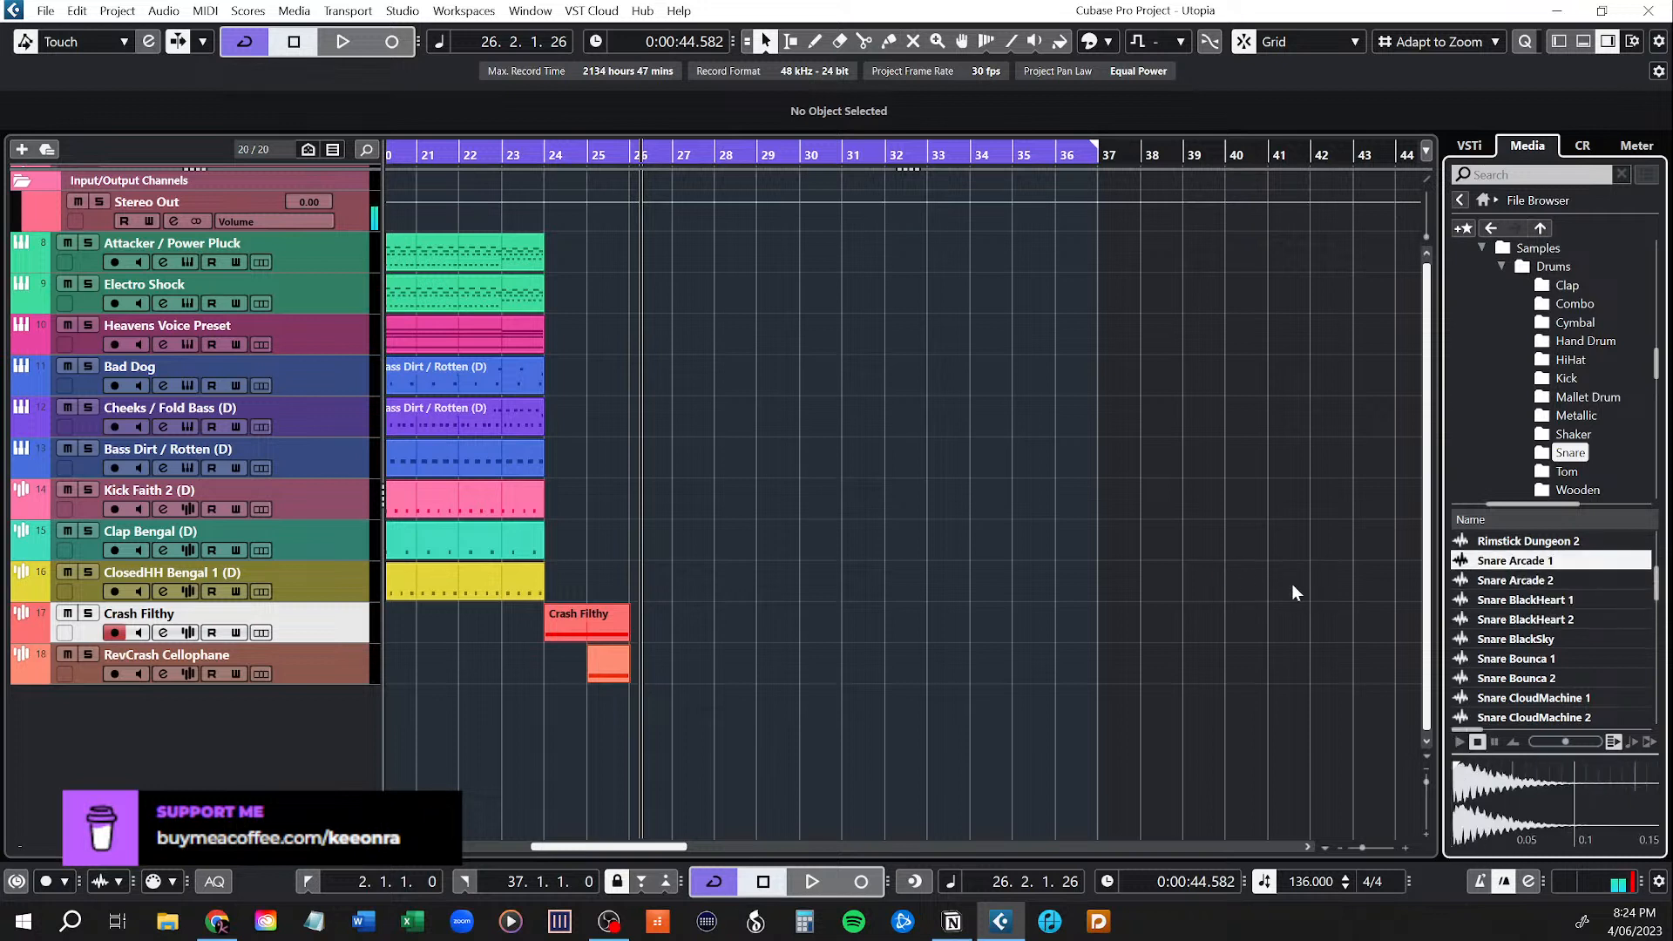
Create a sampler track from the Snare Arcade 1 sample and hide the sampler controls.
right_click(1532, 568)
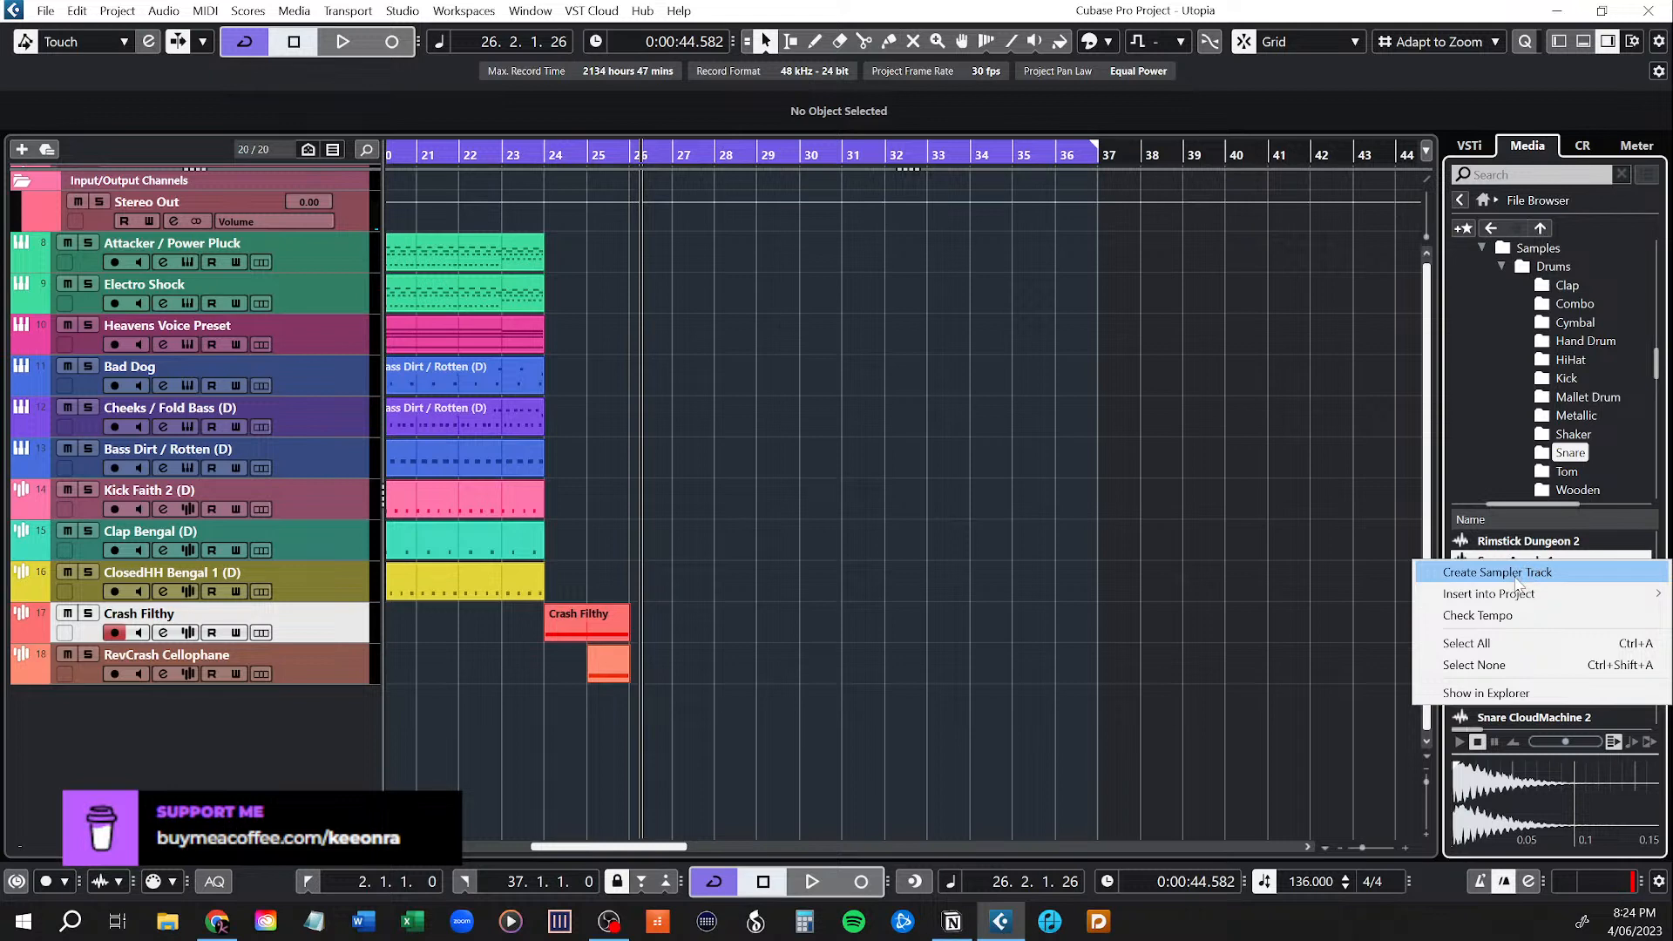
left_click(1517, 572)
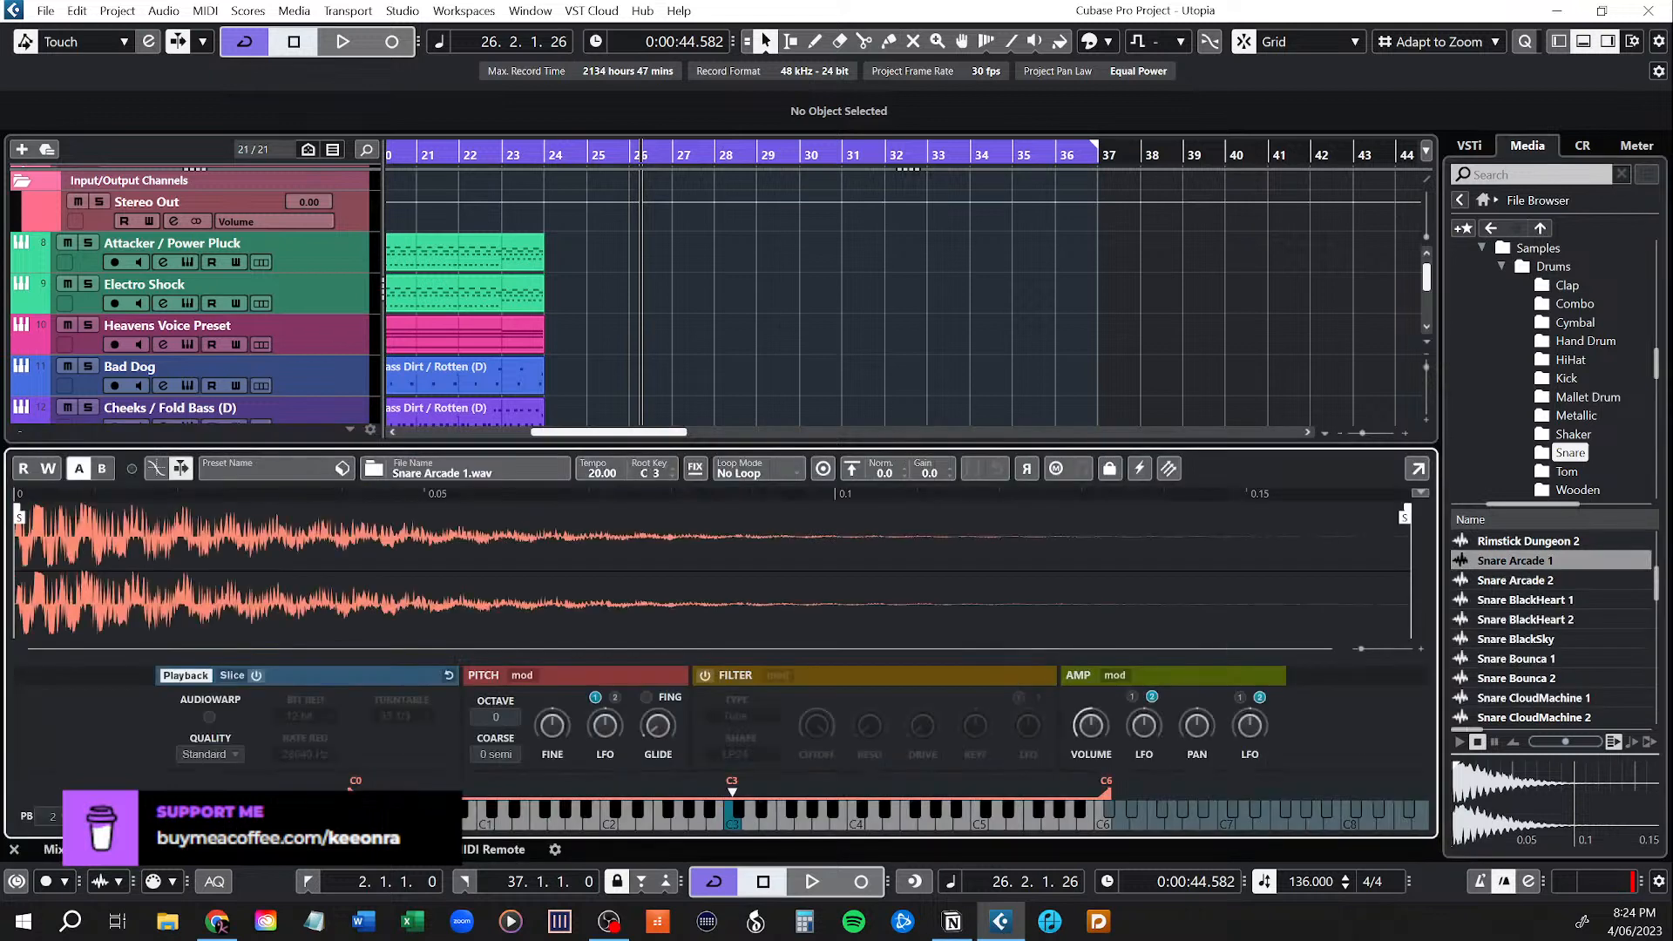
left_click(1584, 42)
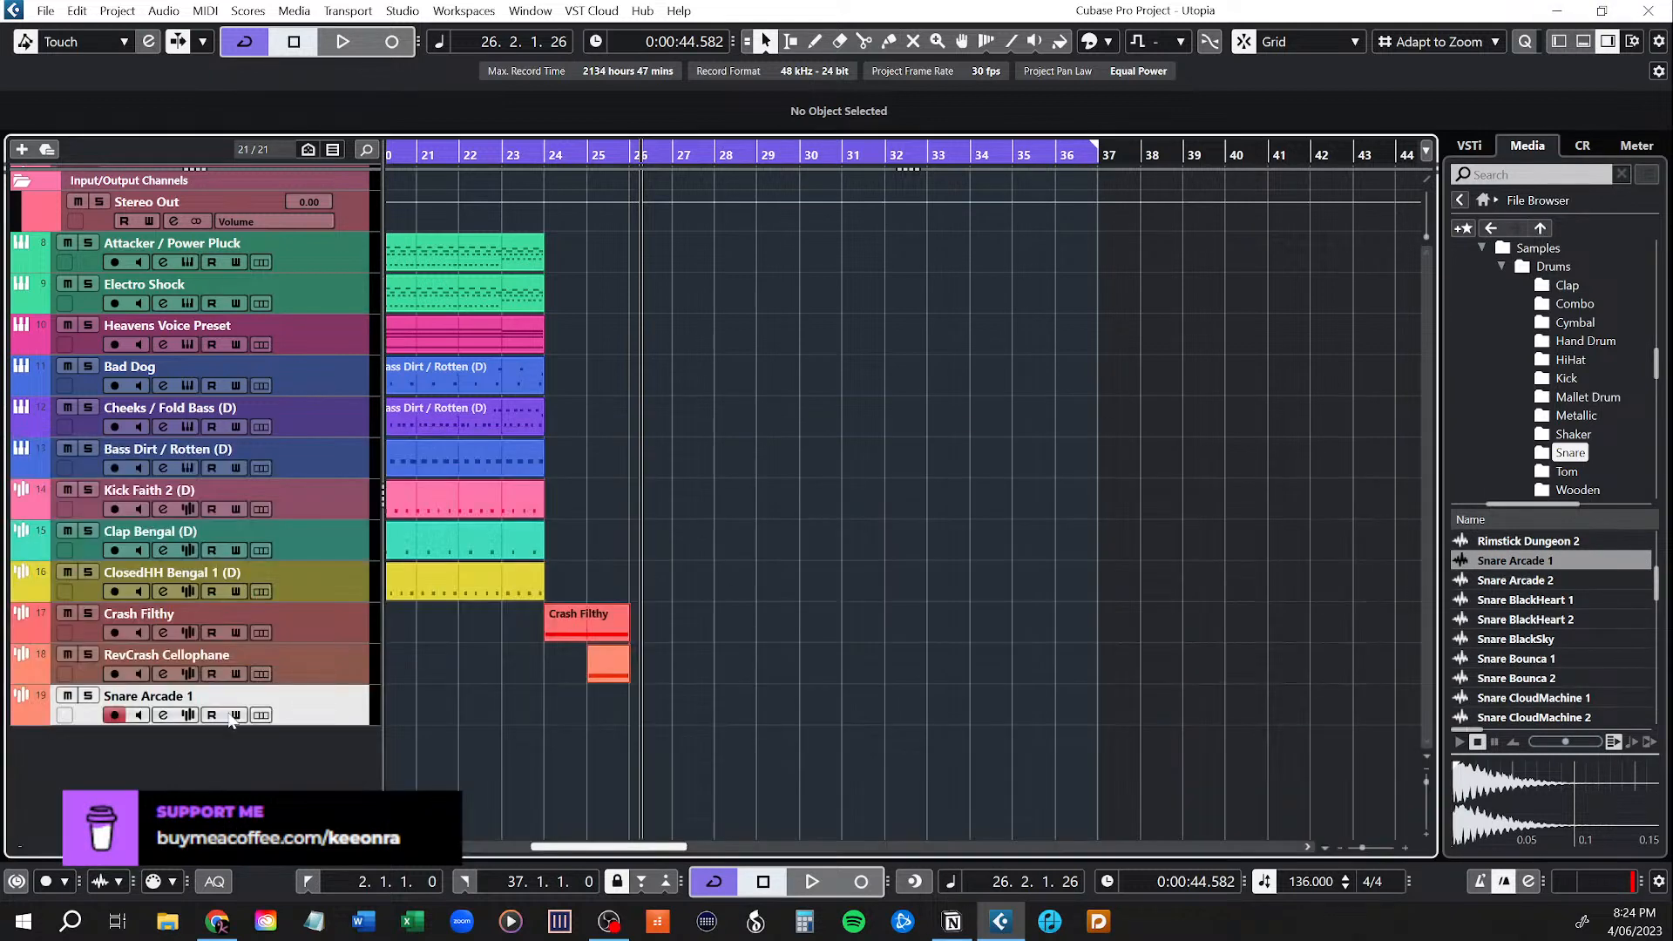
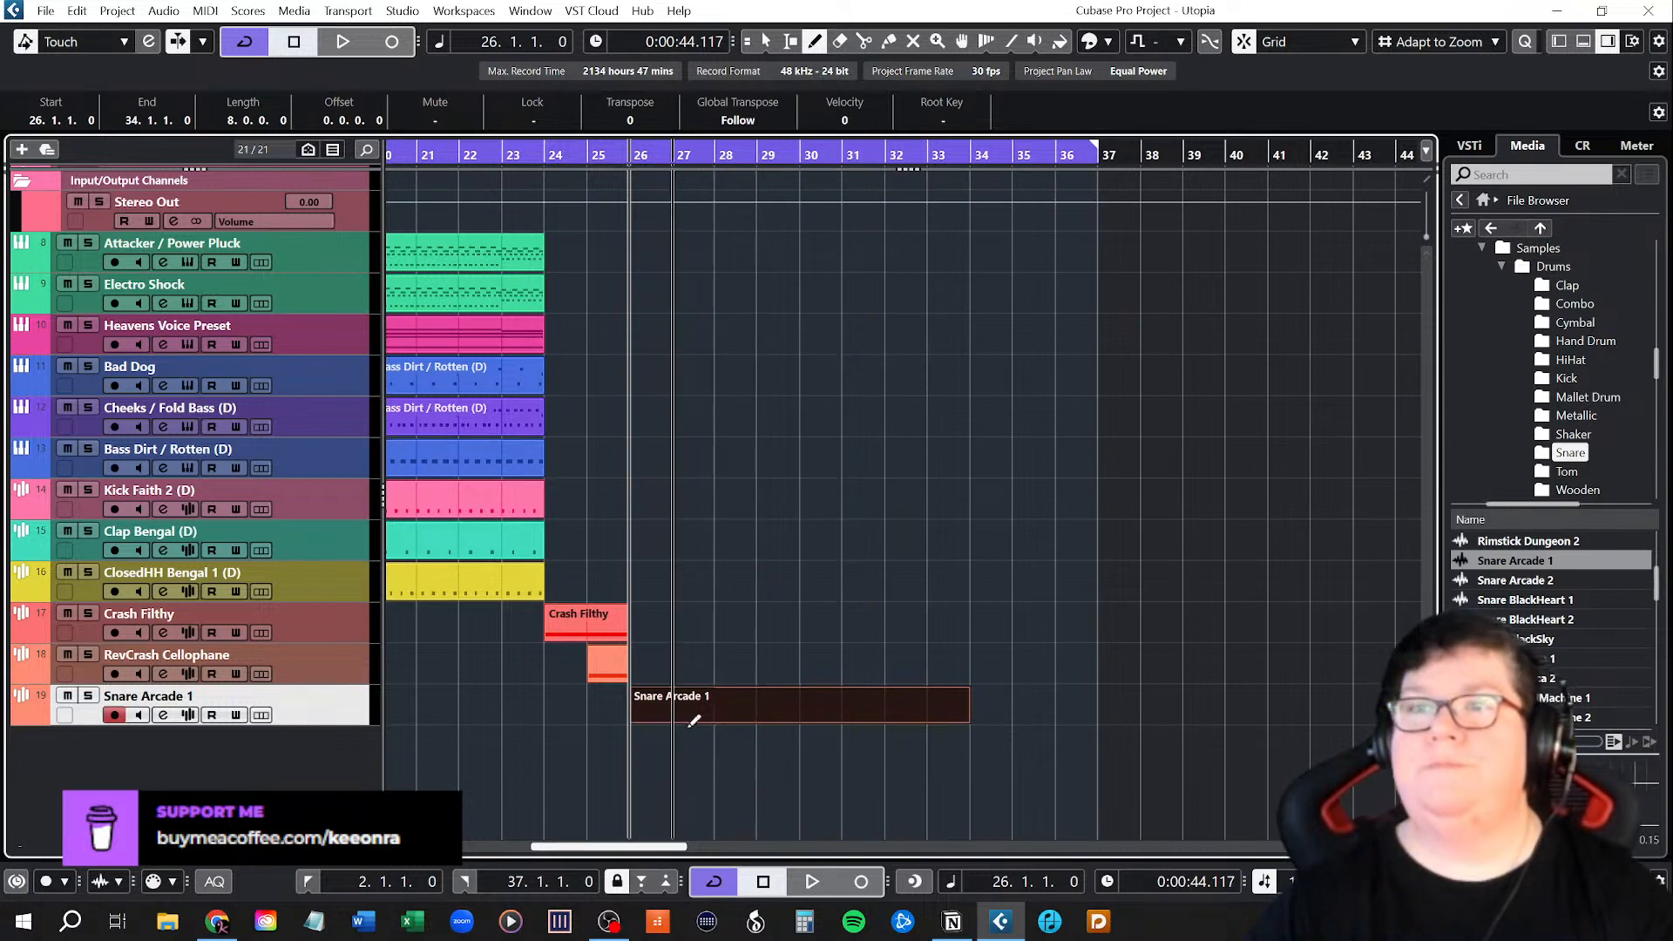
key("1")
left_click(702, 714)
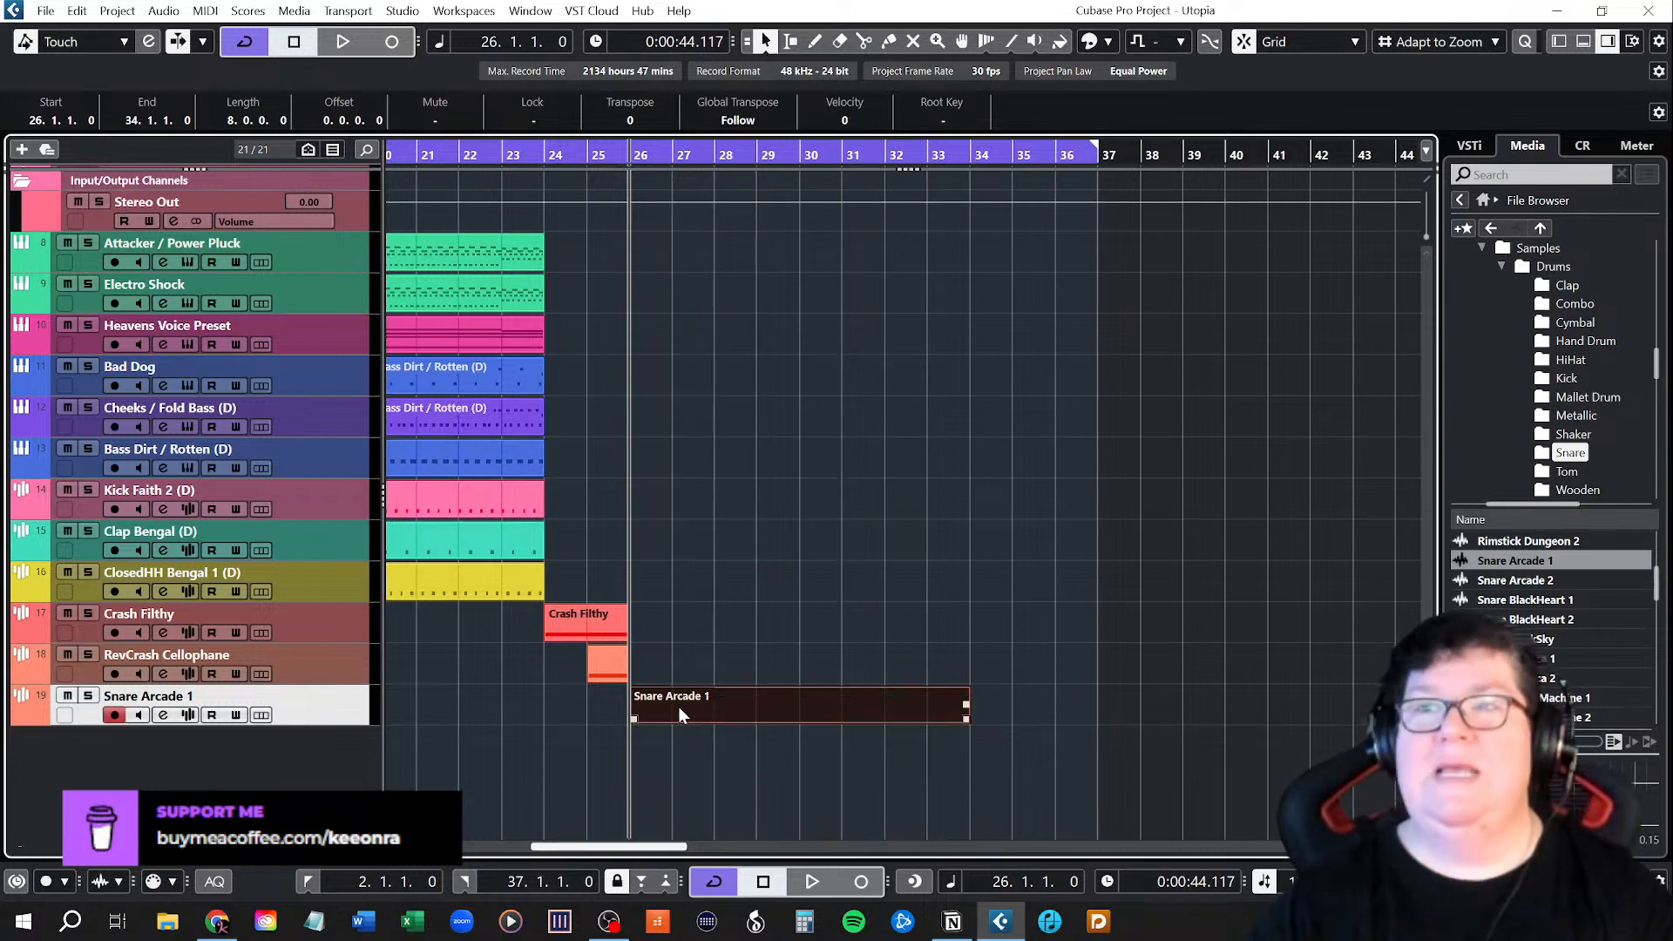
double_click(678, 706)
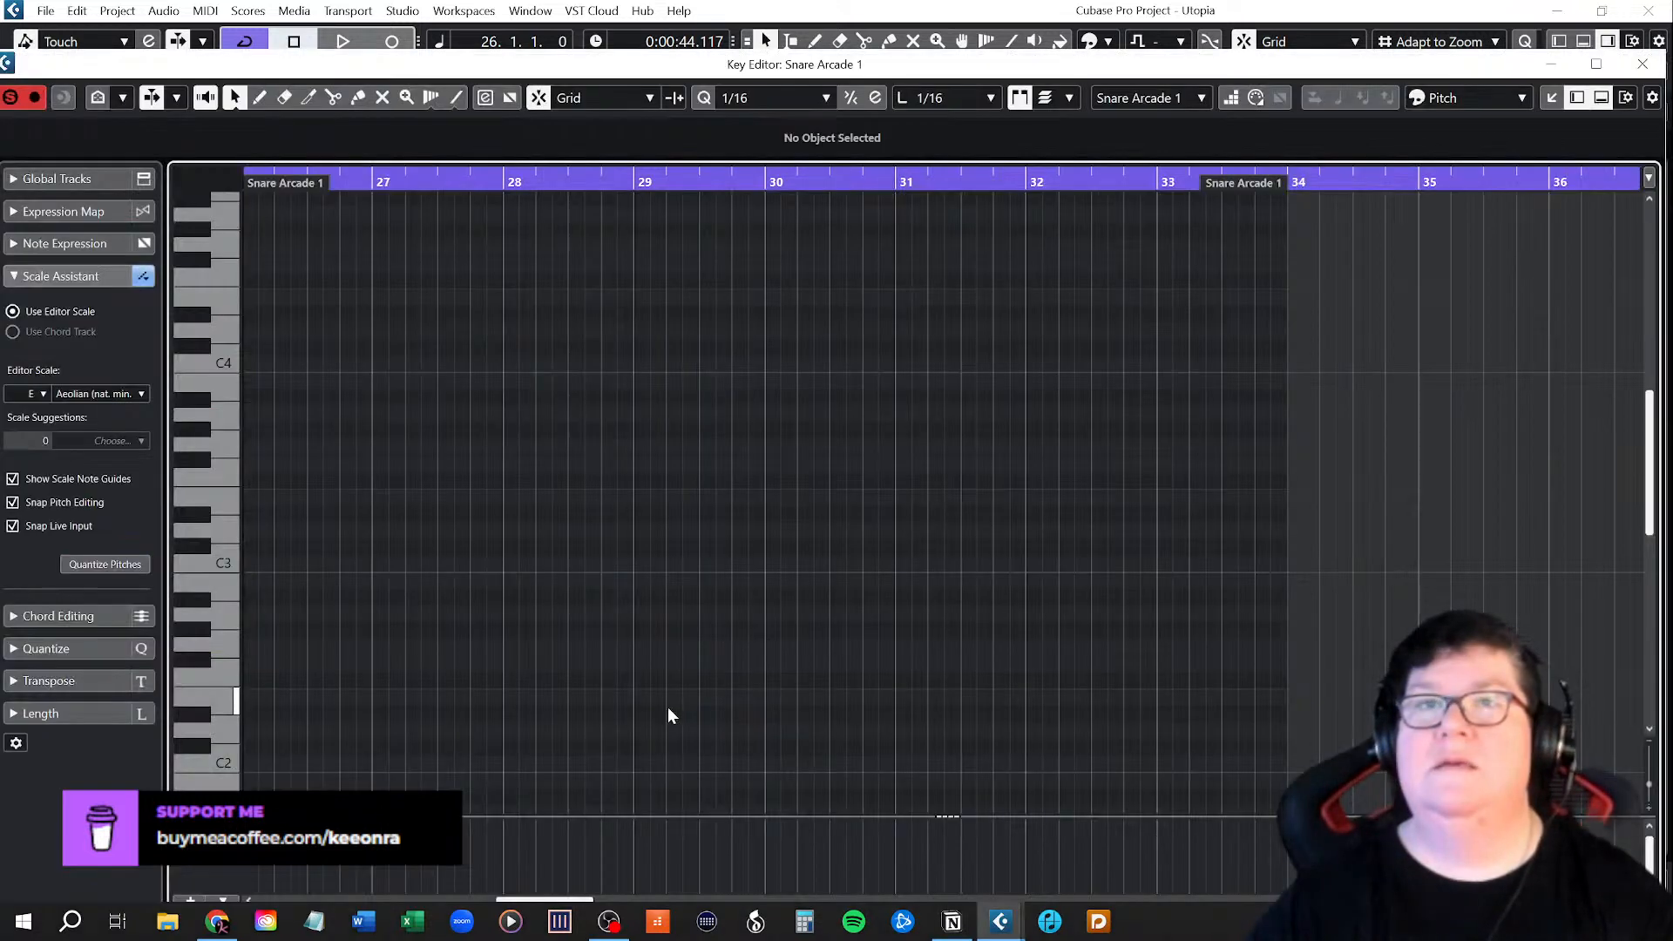
left_click(1642, 64)
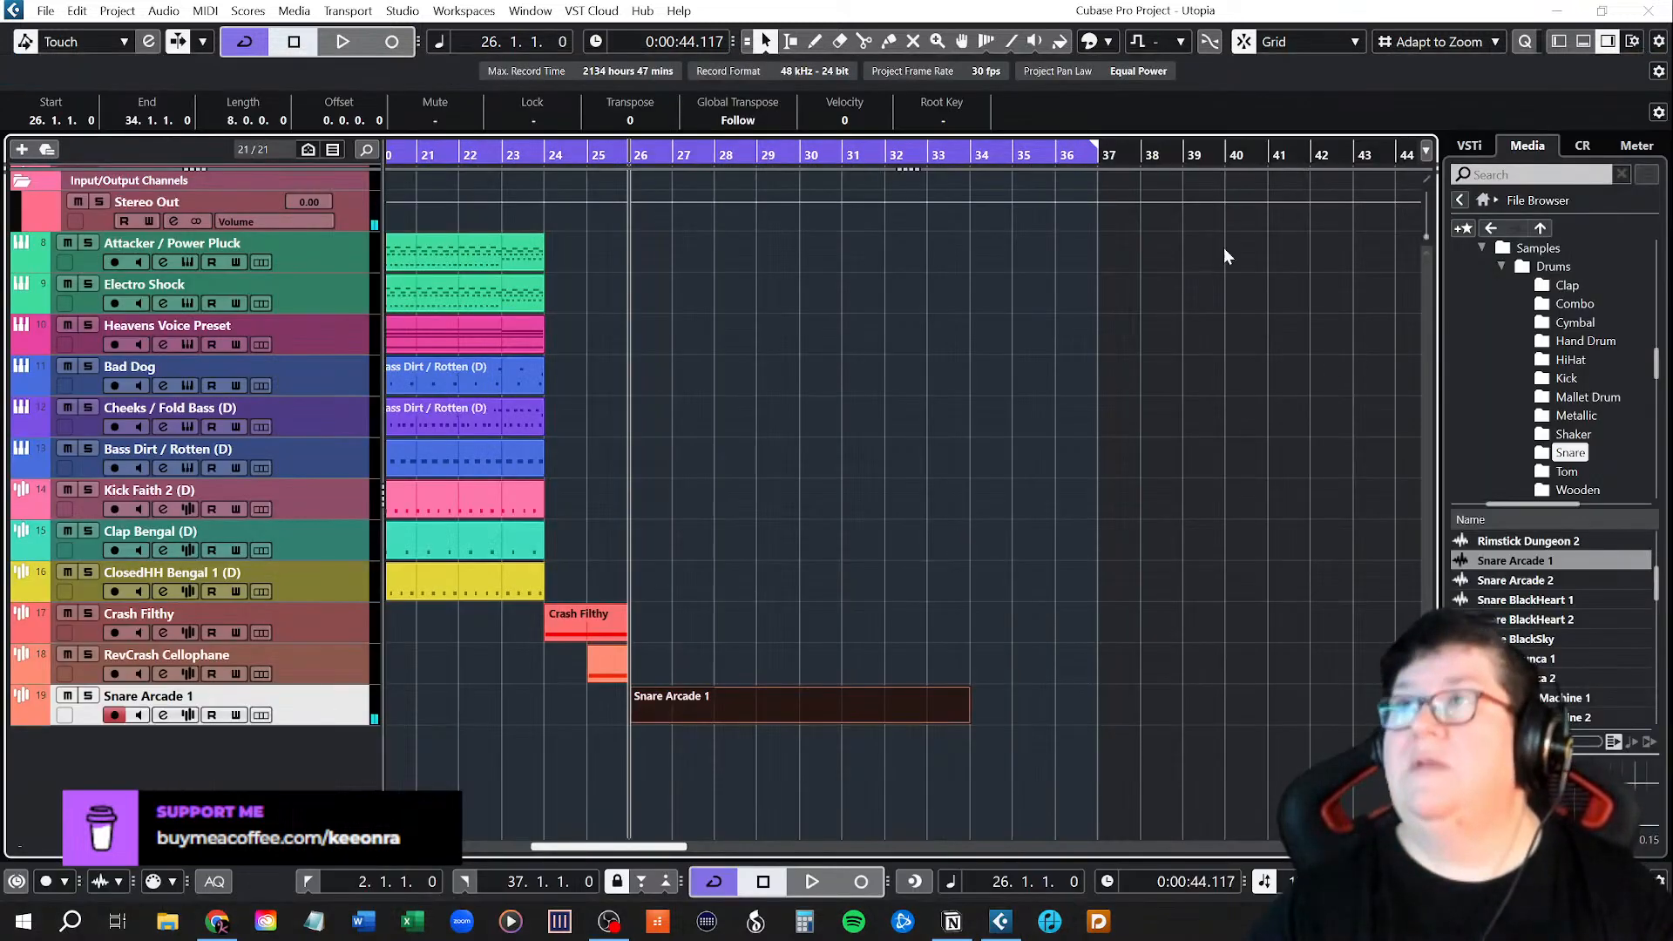
Show the Snare Arcade 1 sampler controls, audition the sample at C3 and at lower and higher keys, and hide the controls.
left_click(1590, 45)
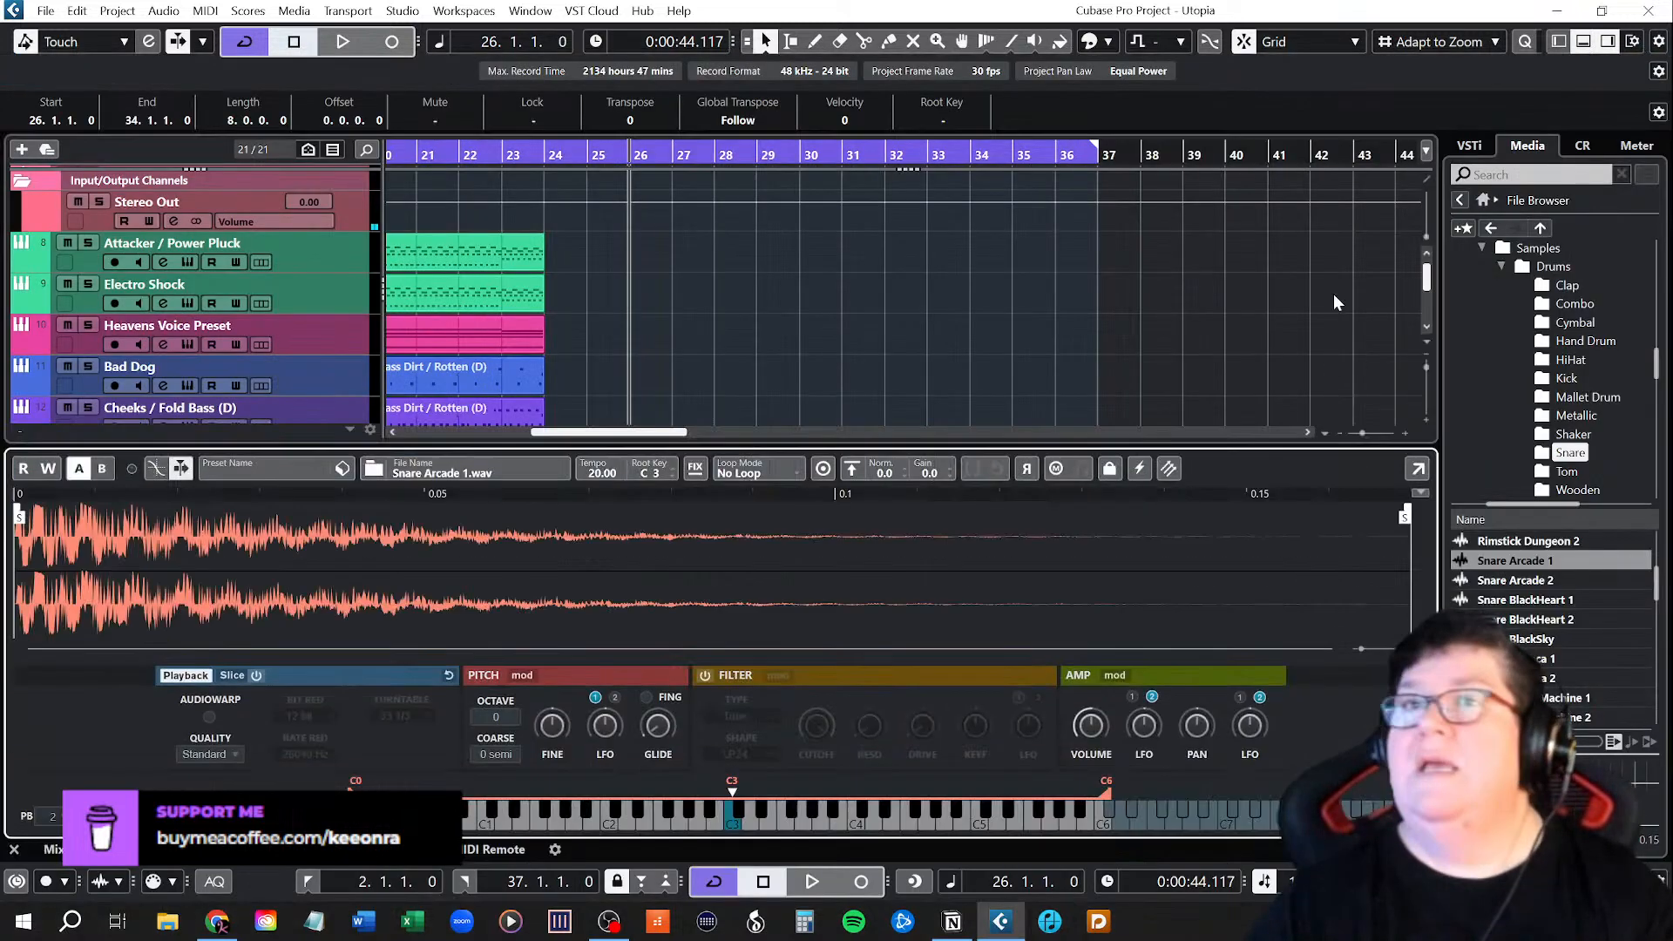
left_click(729, 819)
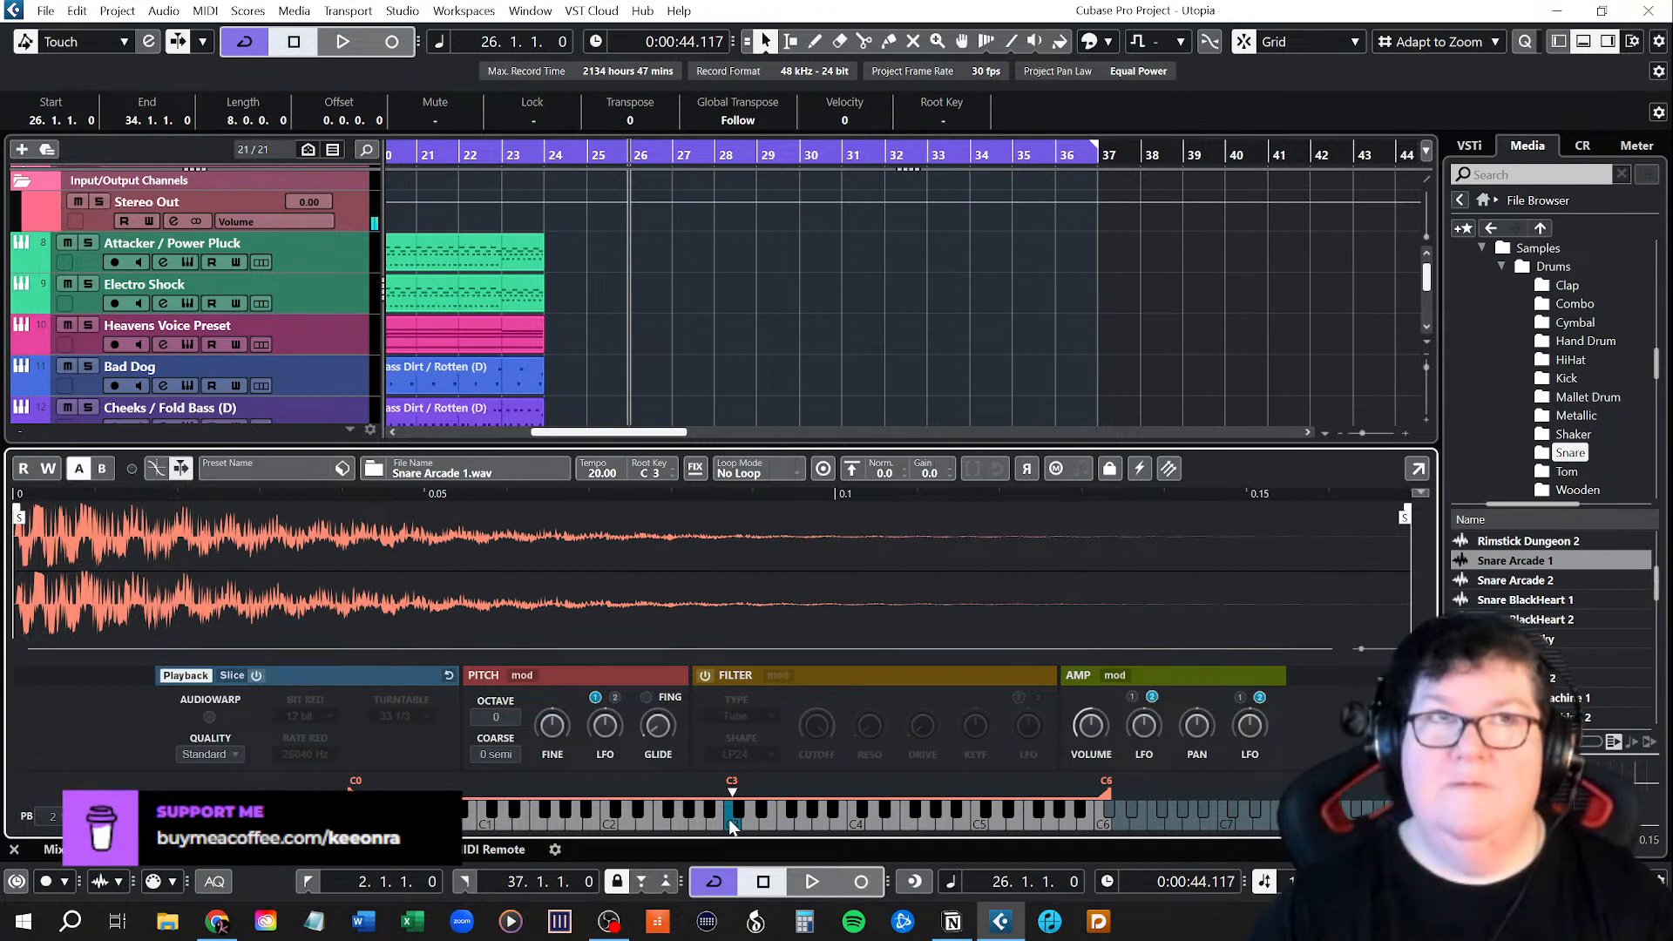
left_click(682, 823)
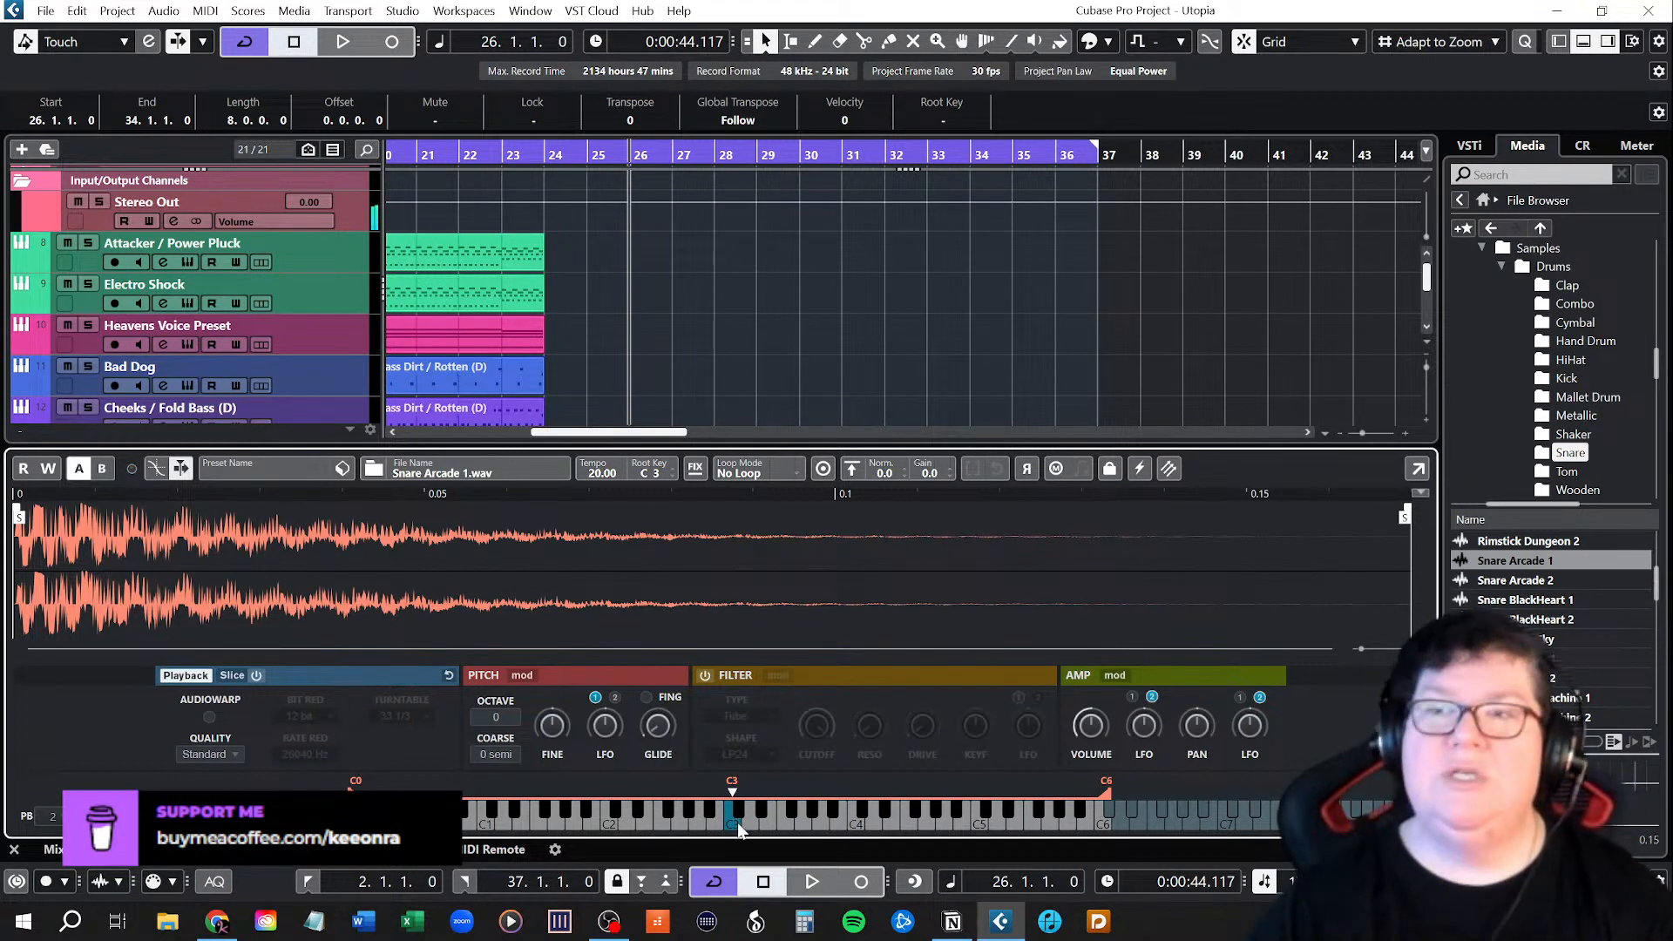
left_click(788, 823)
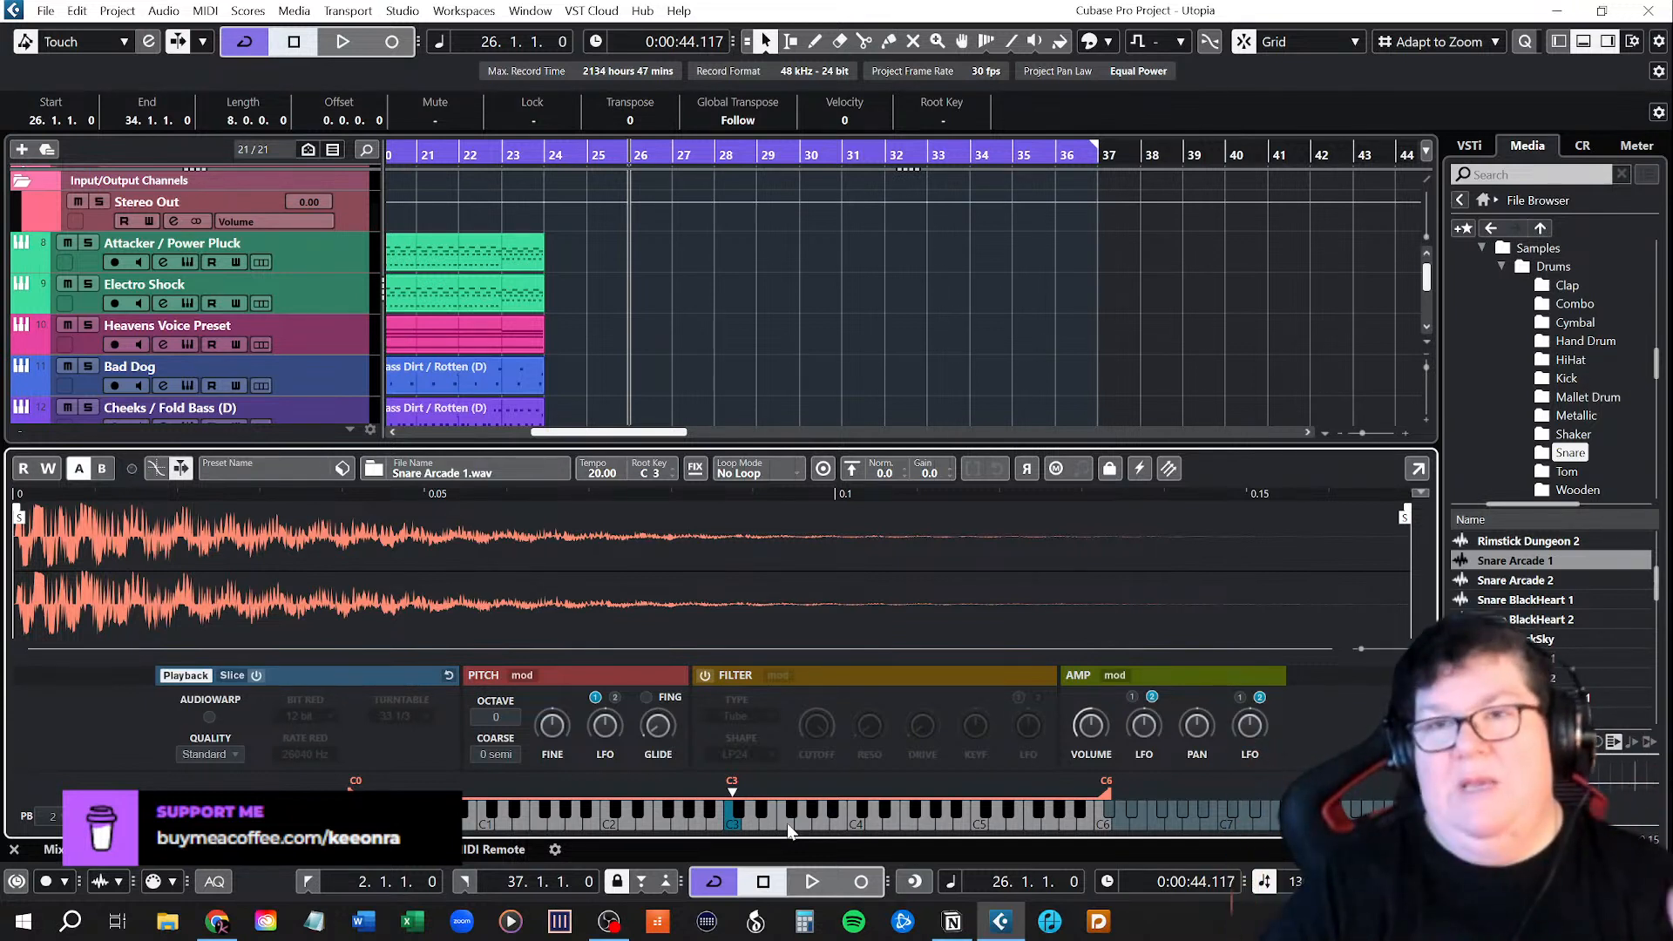
left_click(662, 823)
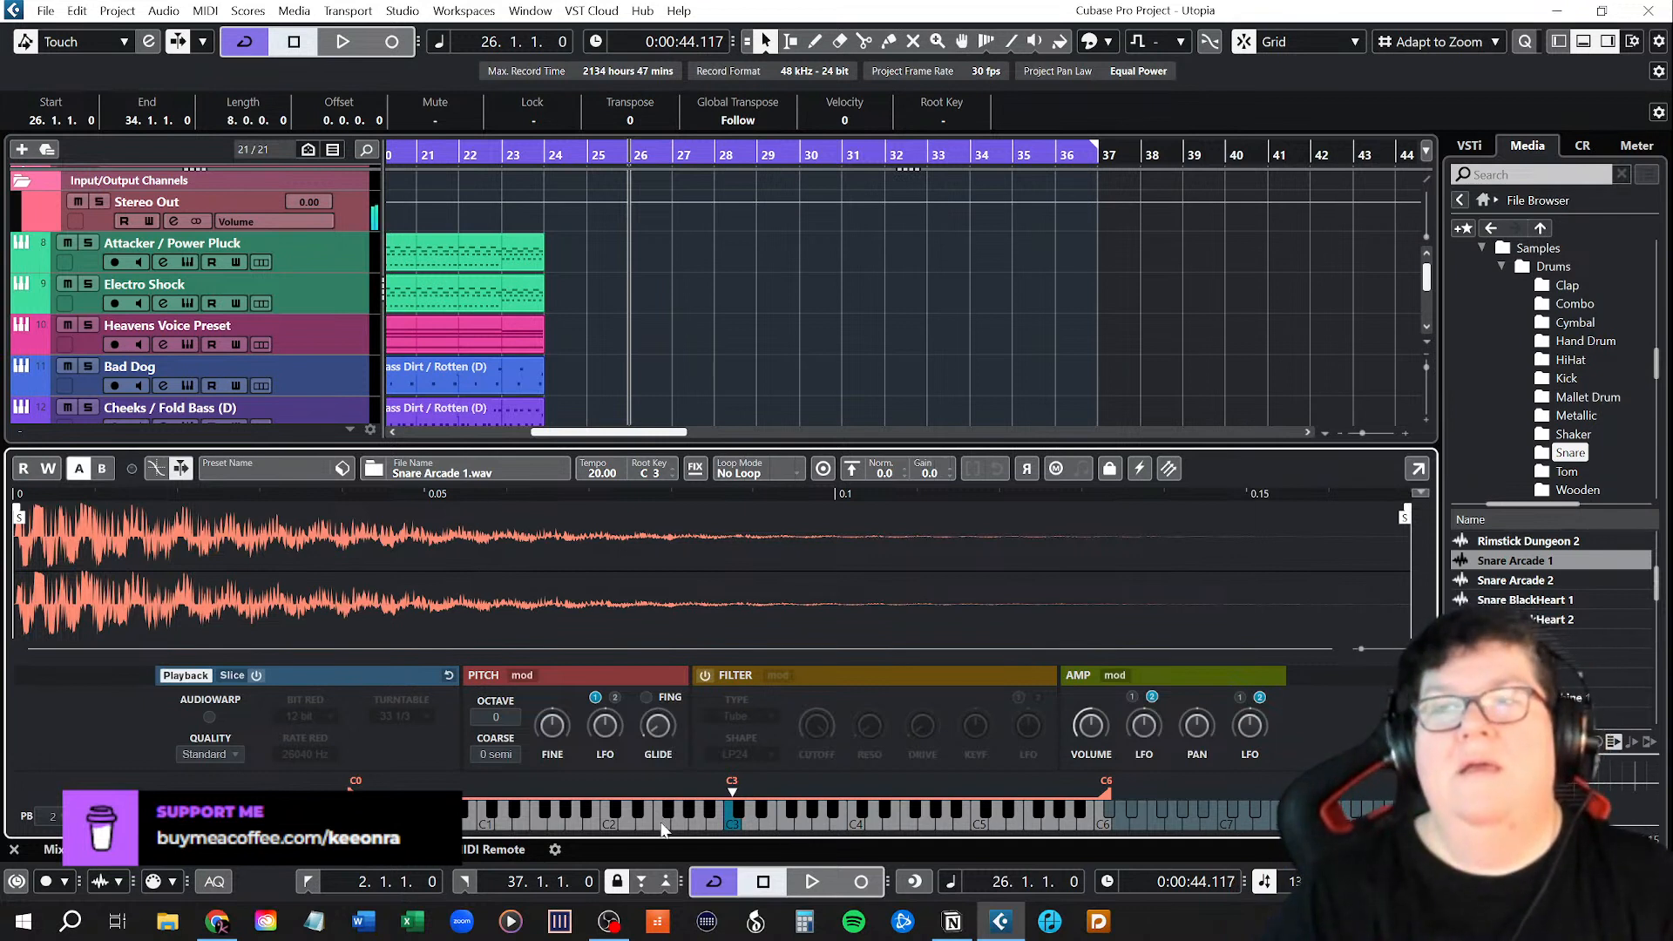
left_click(738, 822)
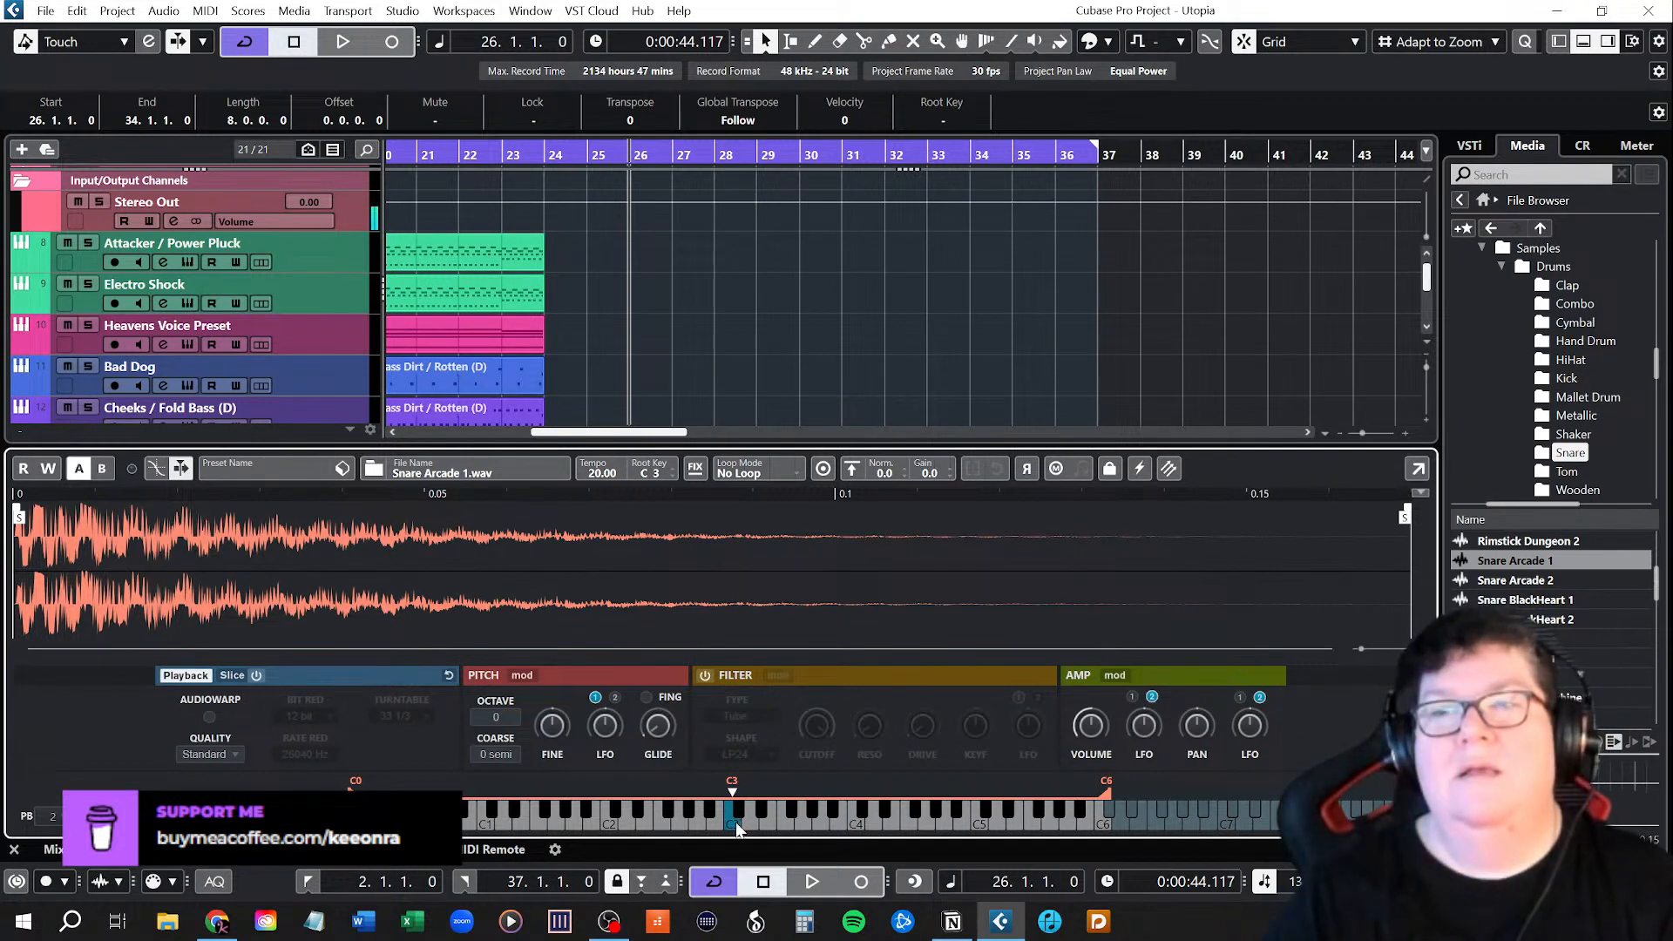
left_click(838, 819)
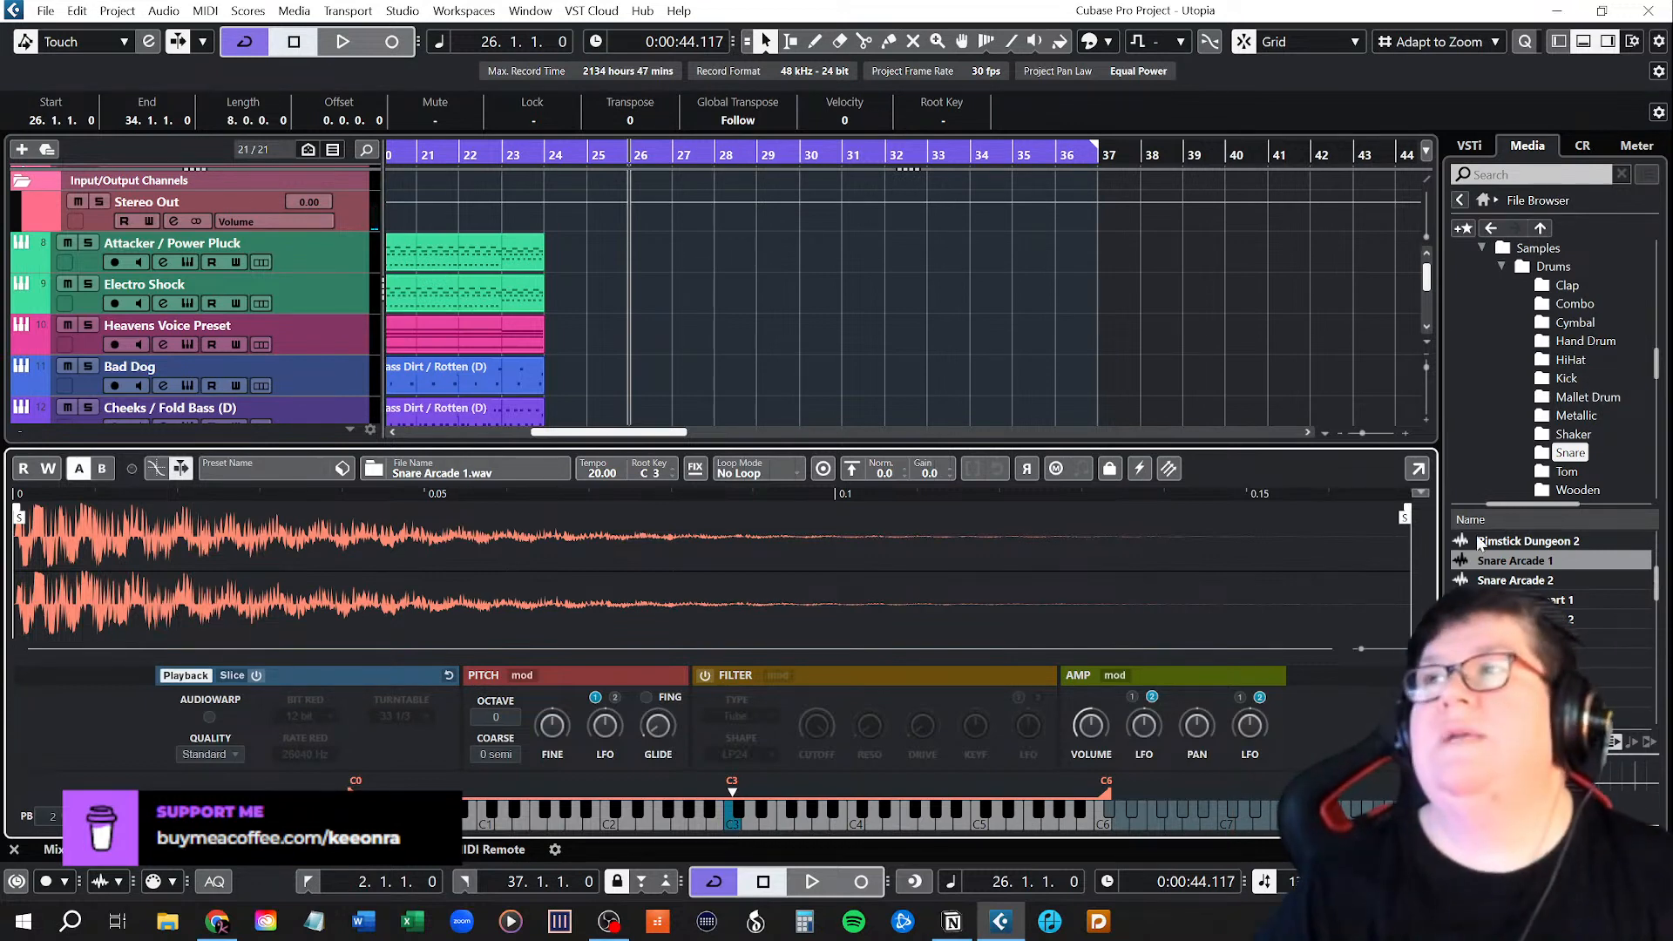
left_click(1584, 41)
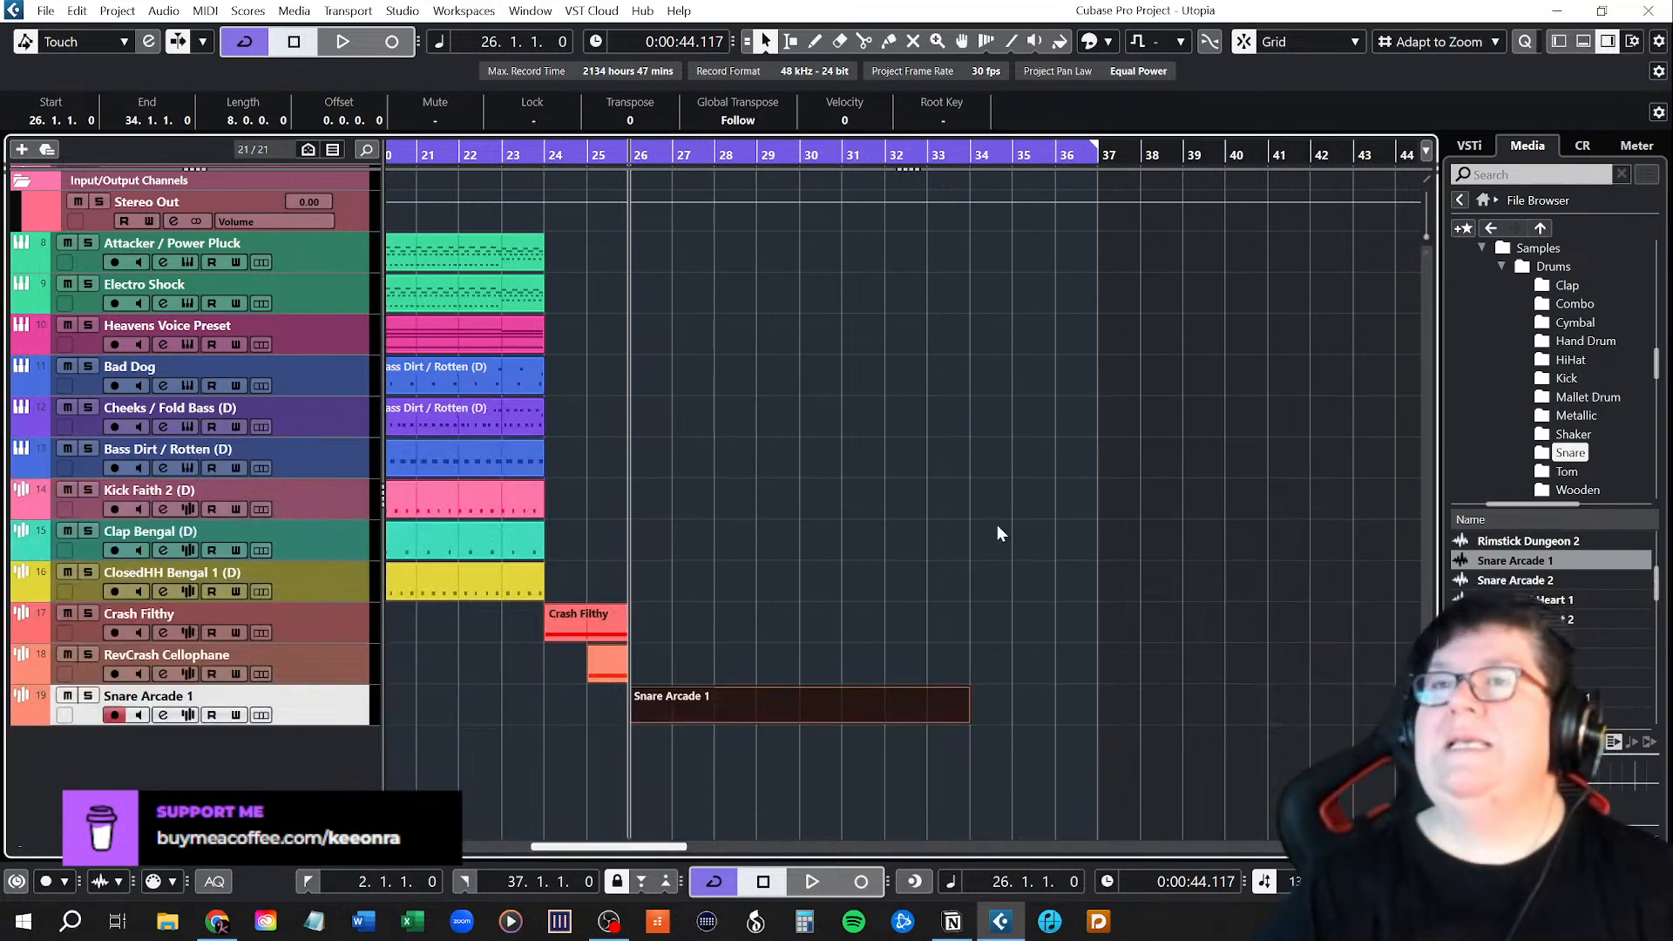
Open the Snare Arcade 1 part in the Key Editor and draw continuous 1/16 notes on C3 with the Line tool from bar 26 almost to bar 34.
double_click(652, 700)
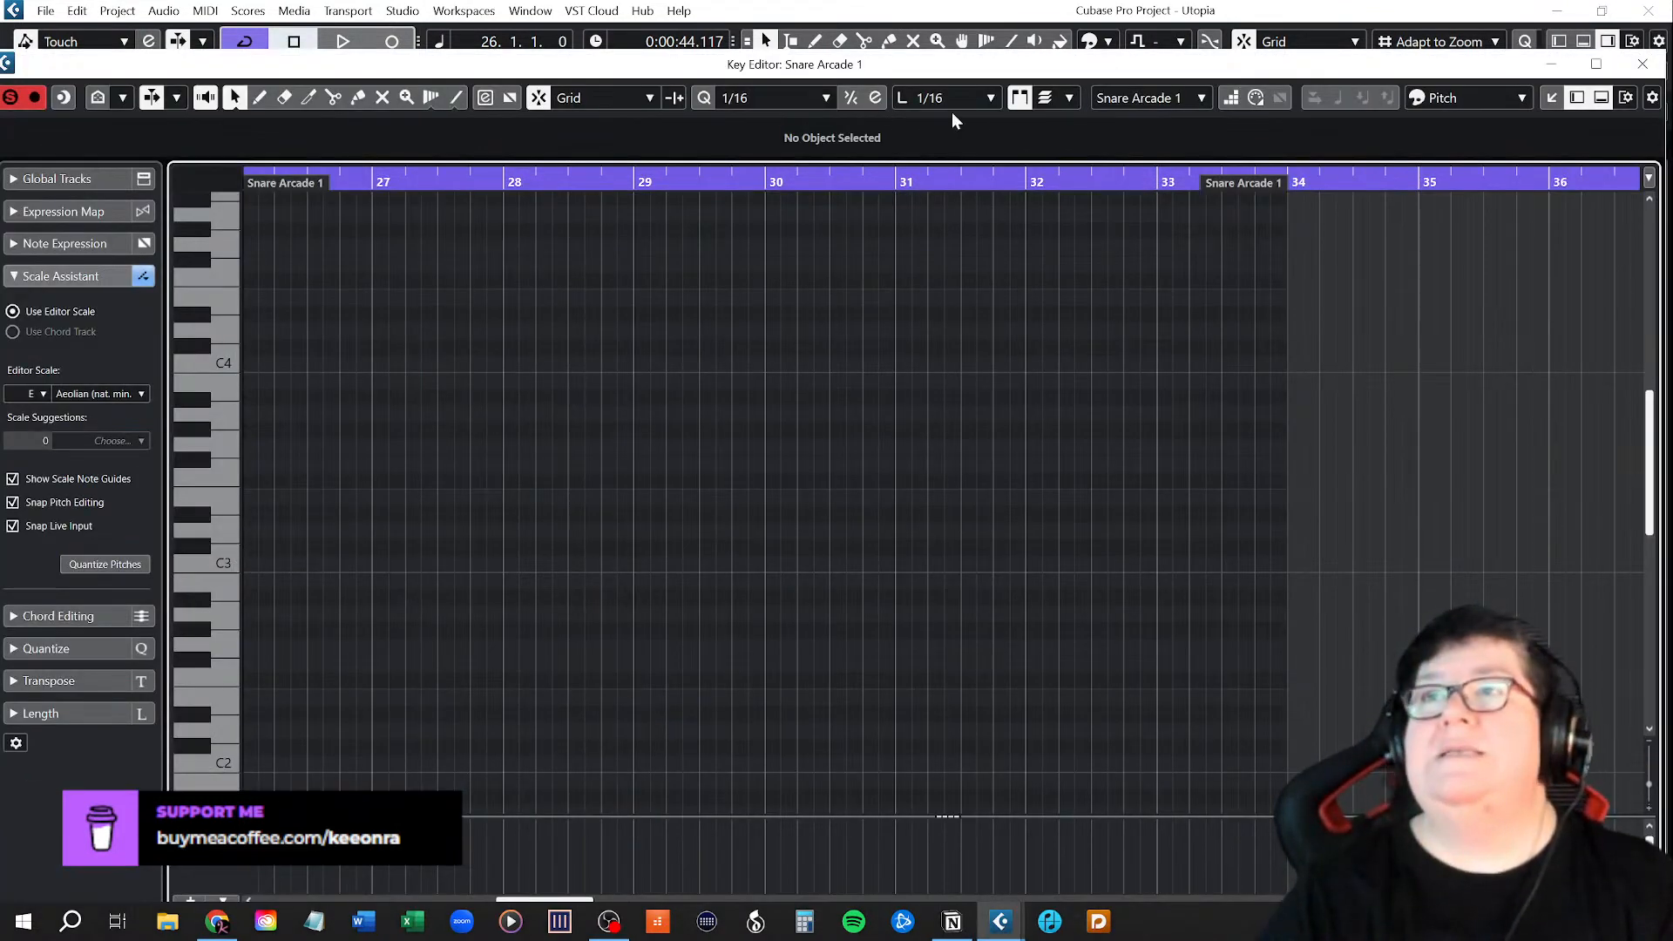
scroll(394, 661, "left", 2)
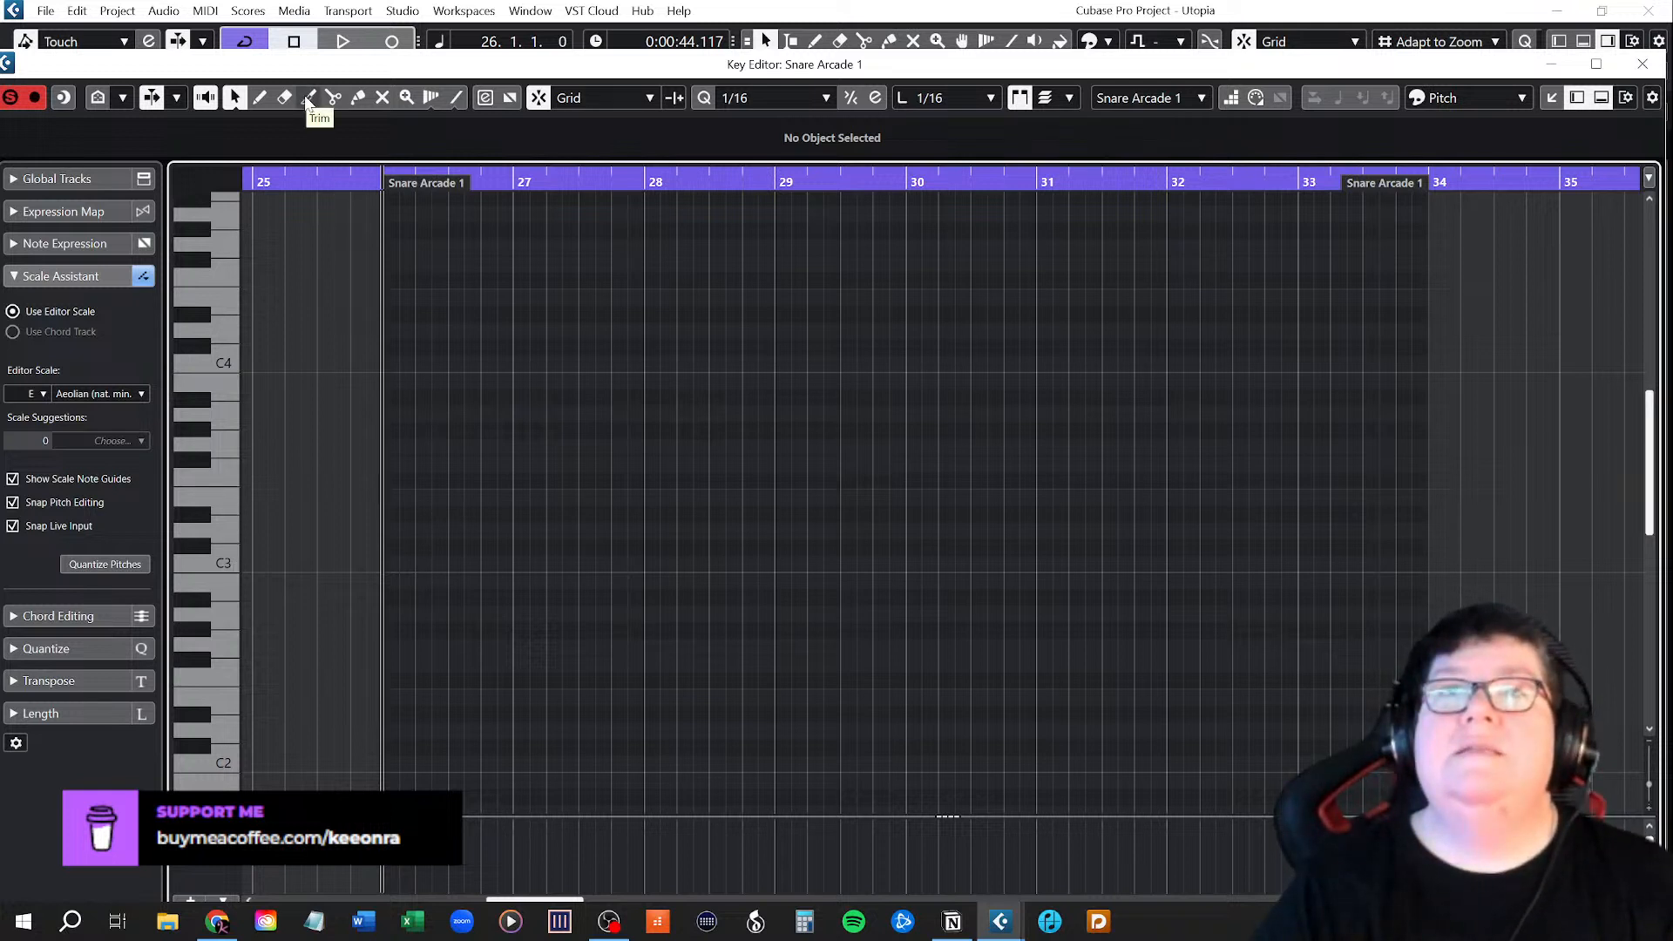
left_click(455, 99)
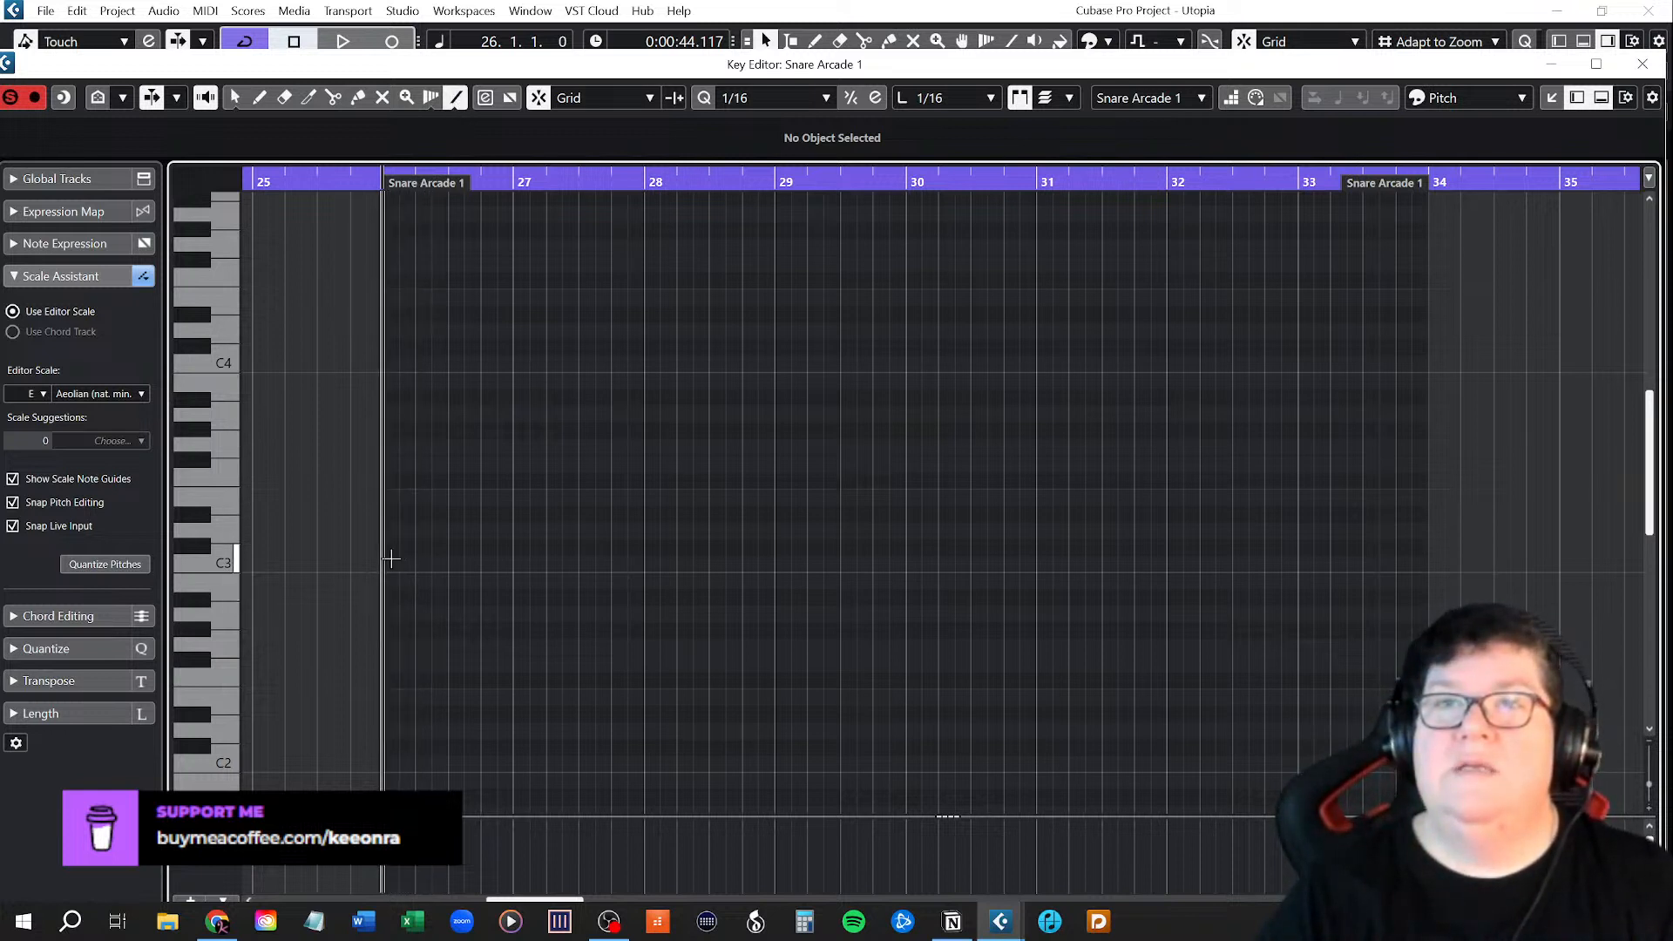
left_click_drag(382, 559, 1399, 562)
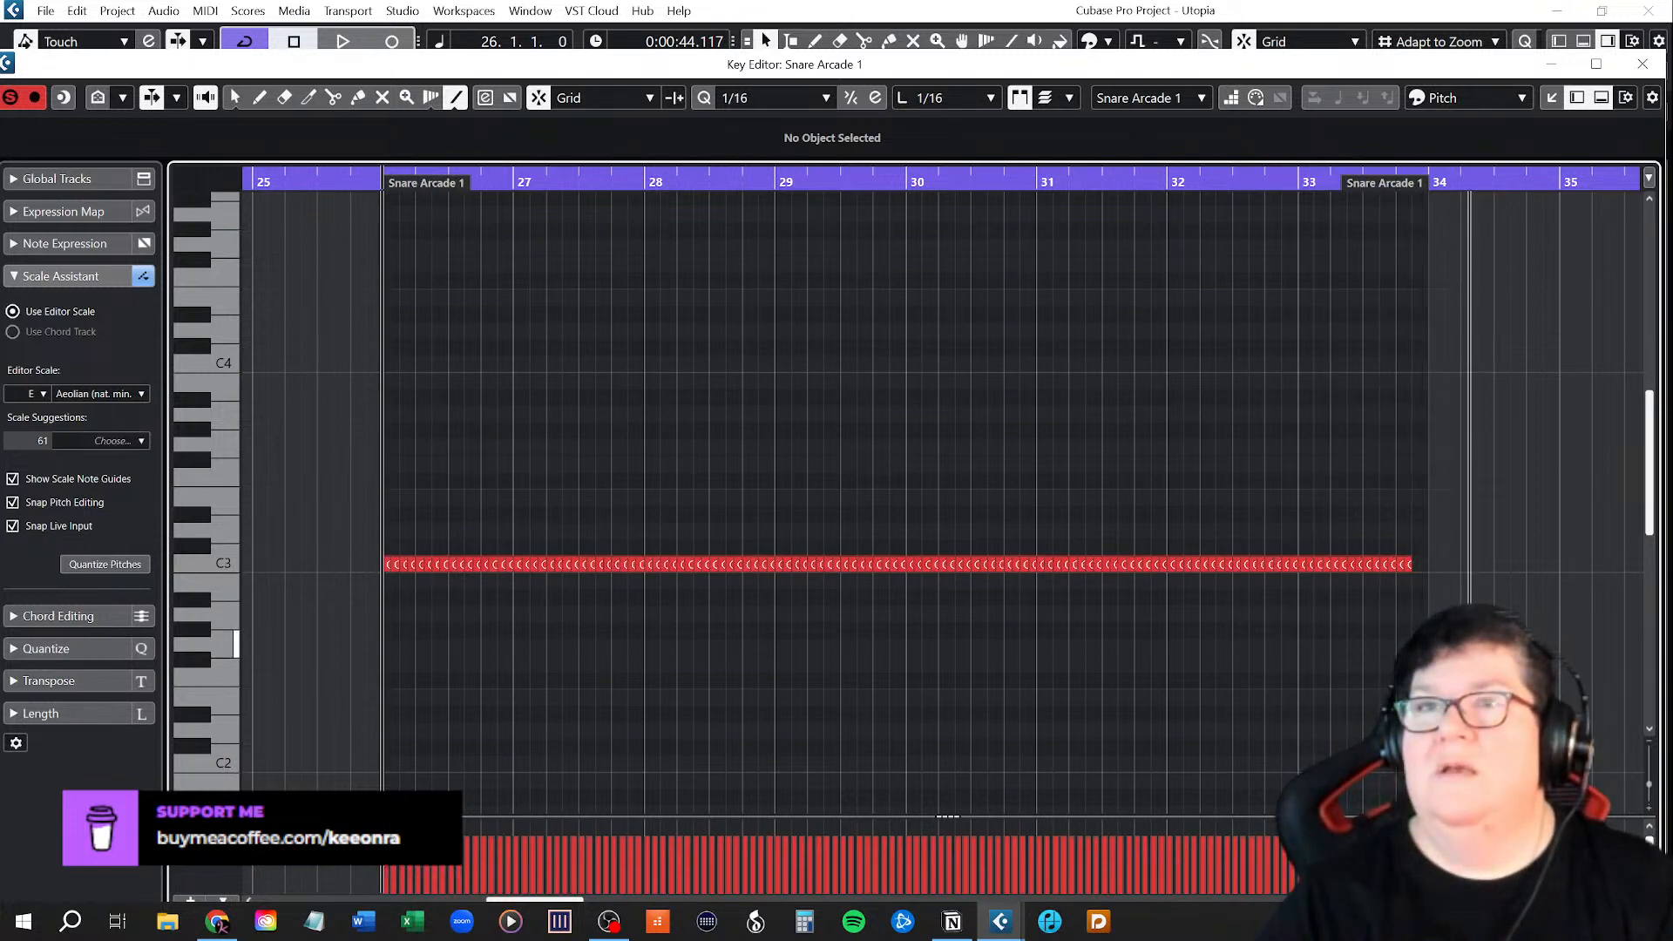
scroll(1451, 610, "up", 10)
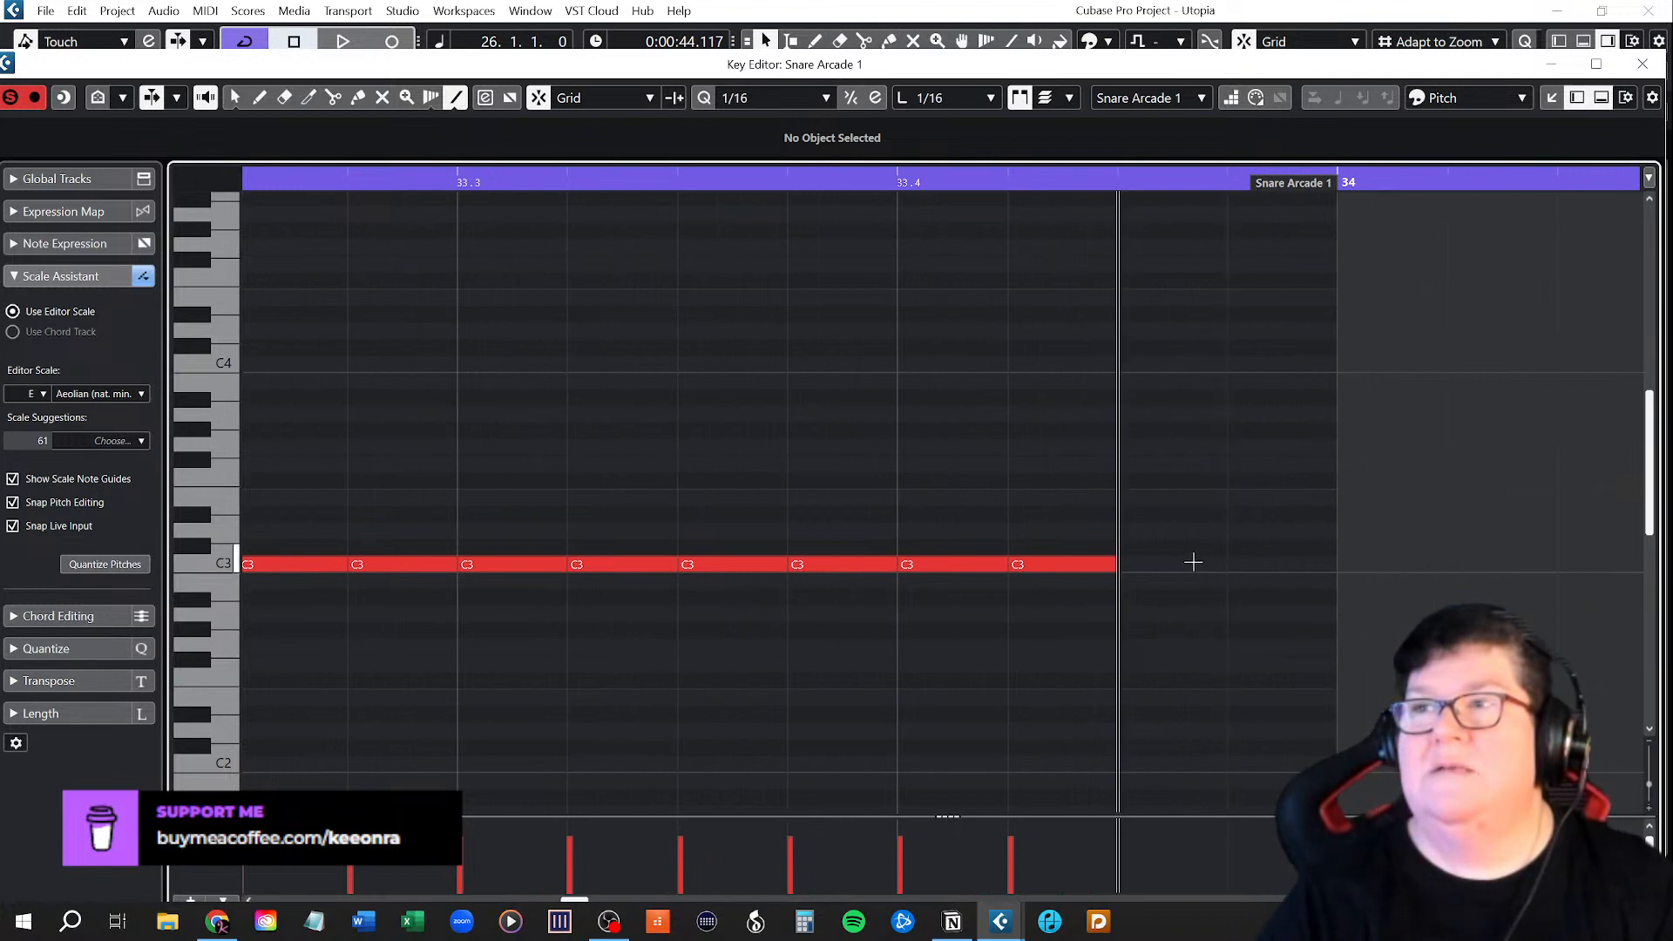
Complete the 1/16 notes on C3 up to bar 34, review the Snare Arcade 1 part back to its start, and close the Key Editor.
left_click_drag(1193, 562, 1279, 563)
key("1")
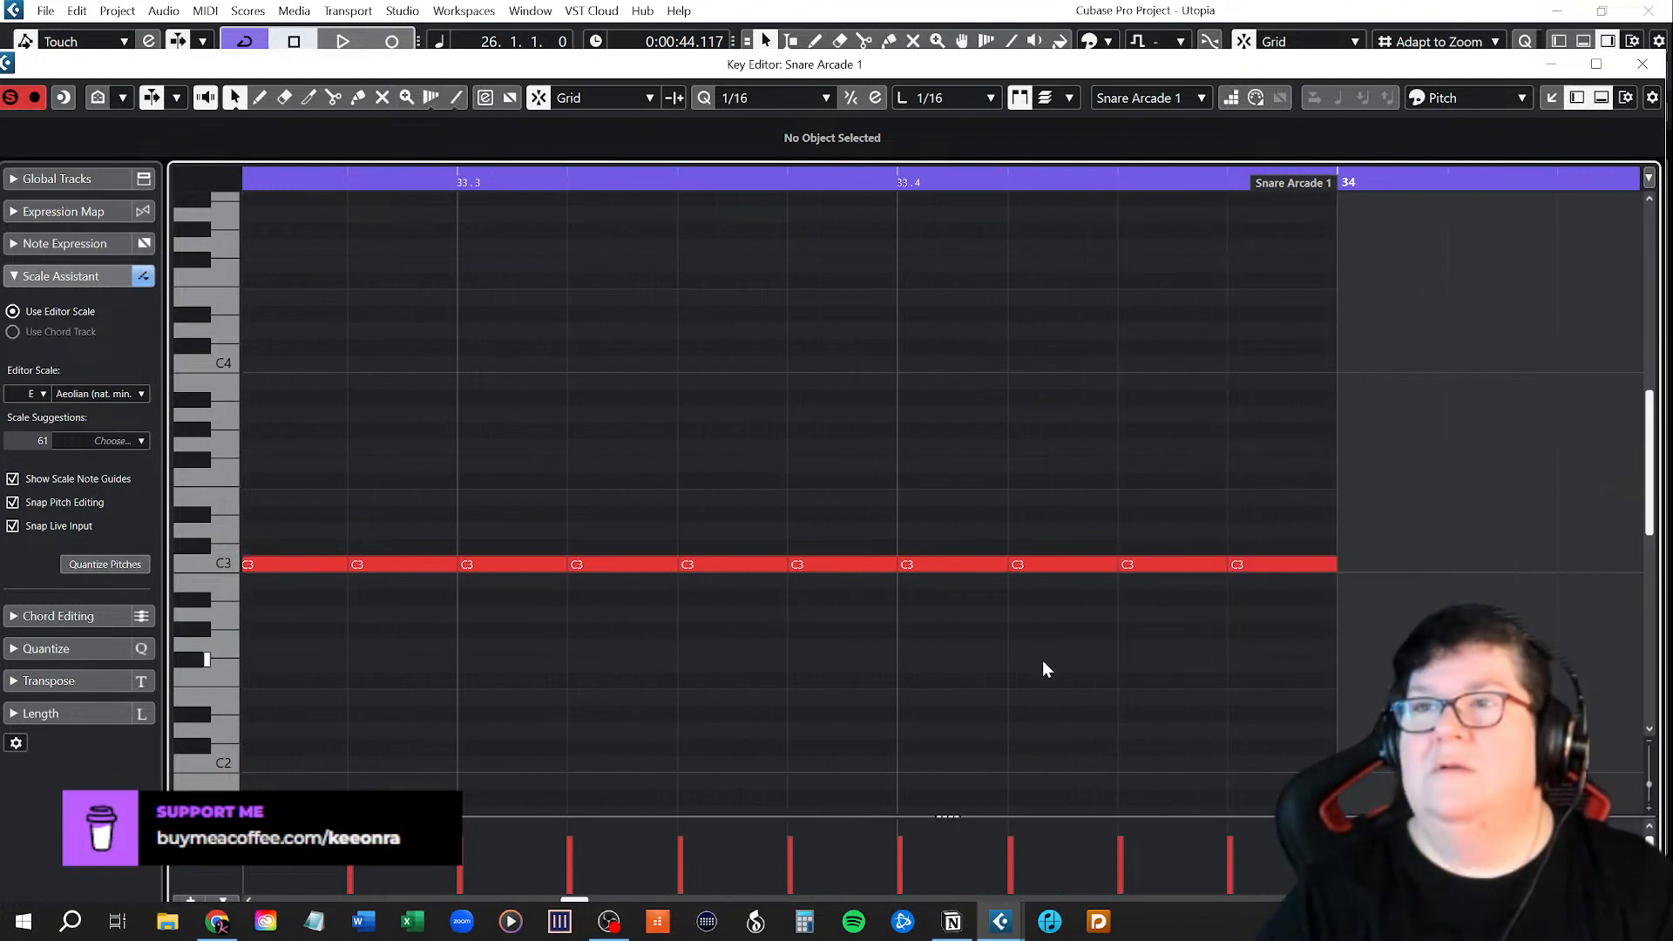
scroll(775, 645, "down", 4)
scroll(683, 659, "left", 5)
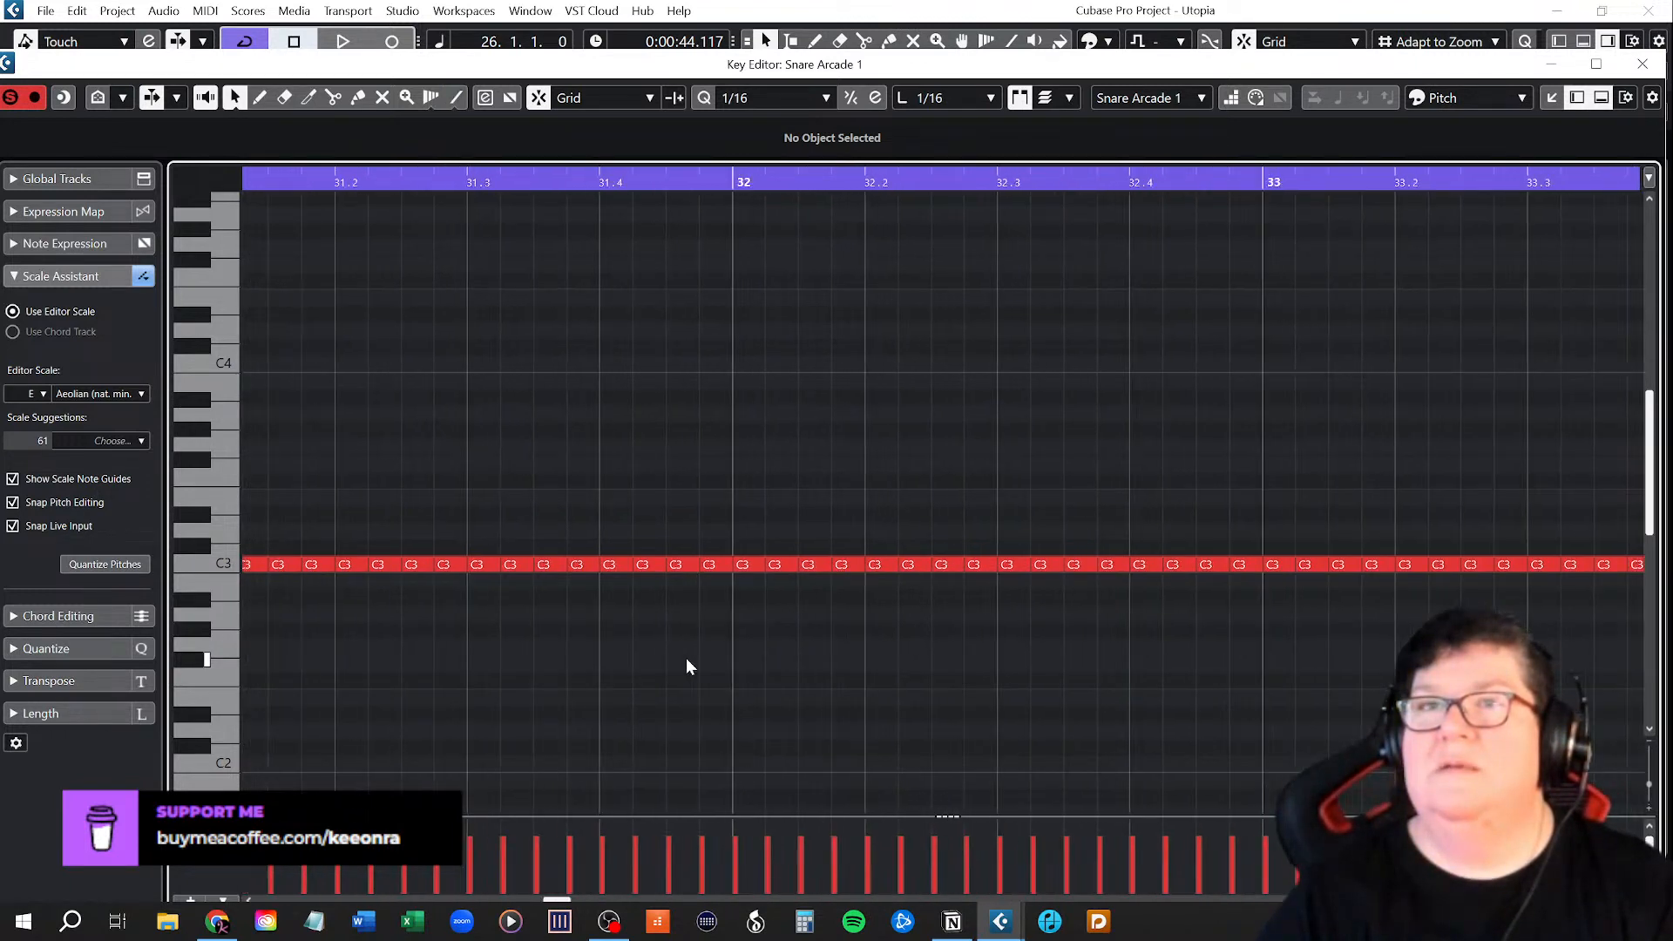
scroll(688, 659, "left", 10)
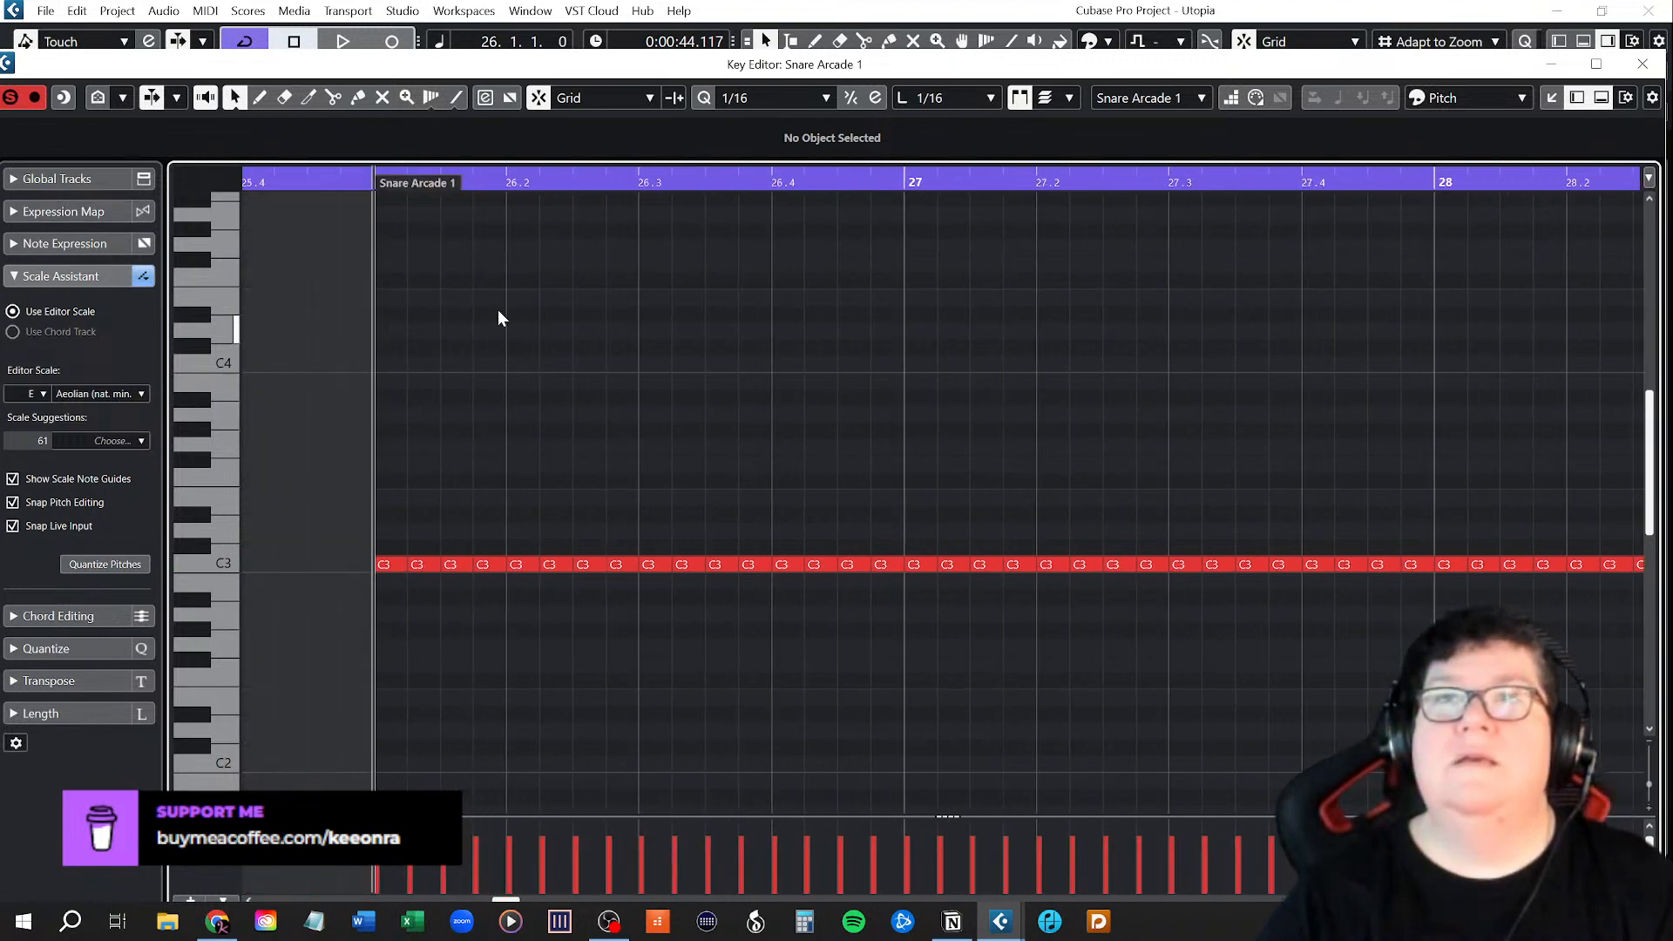
left_click(347, 179)
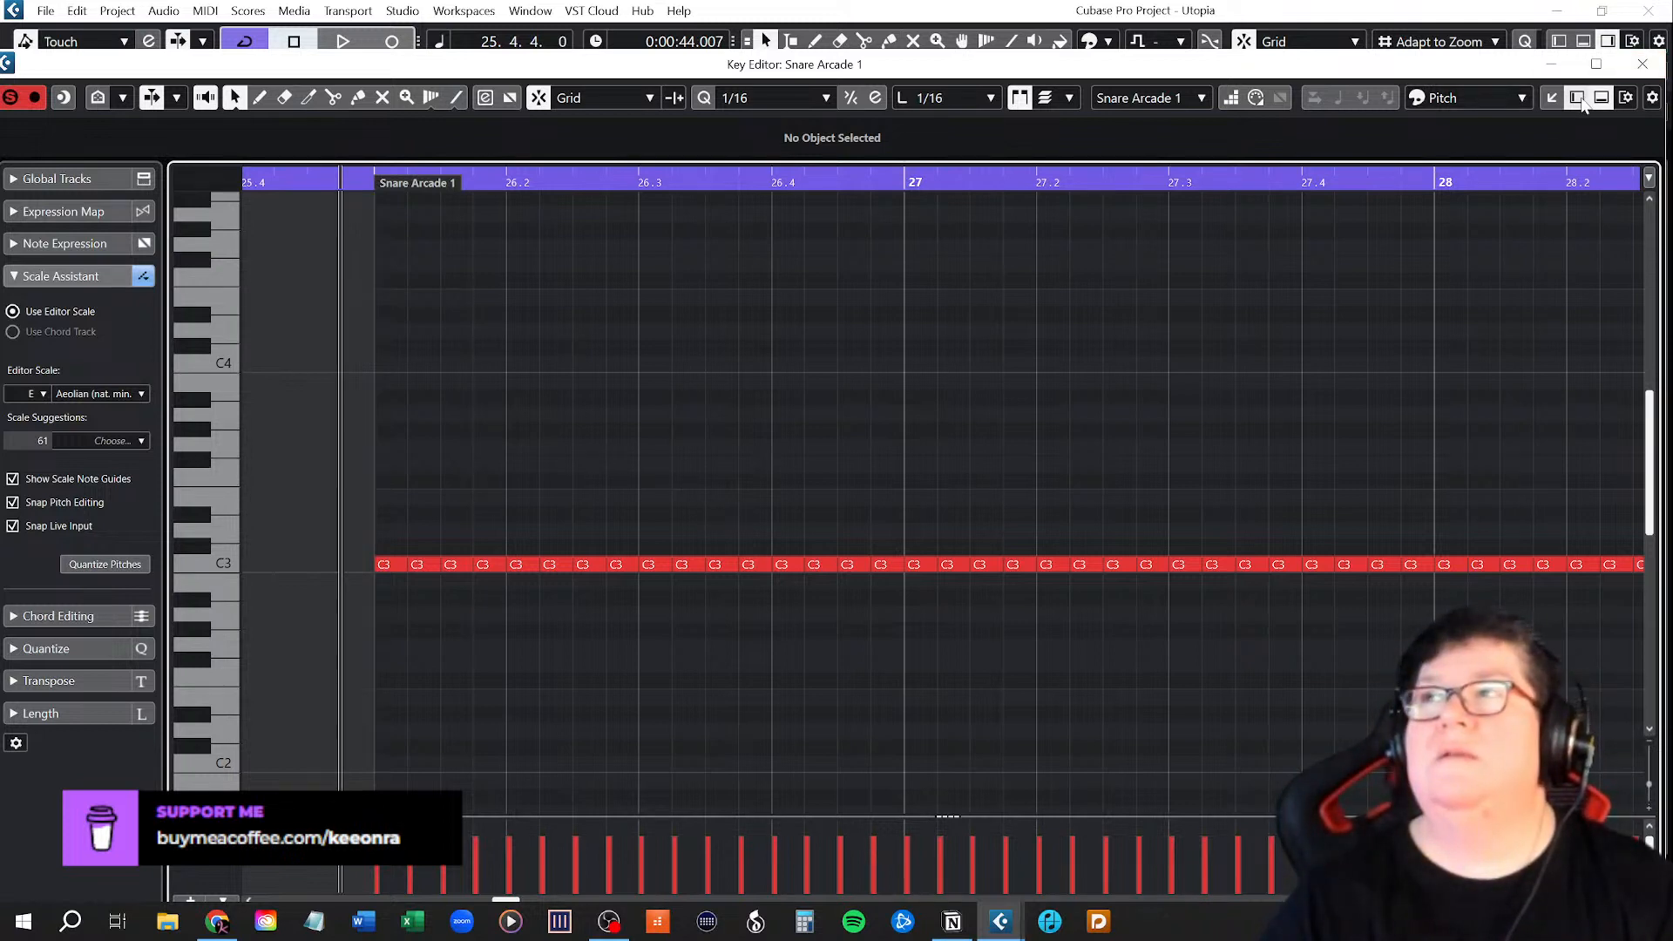
left_click(1643, 64)
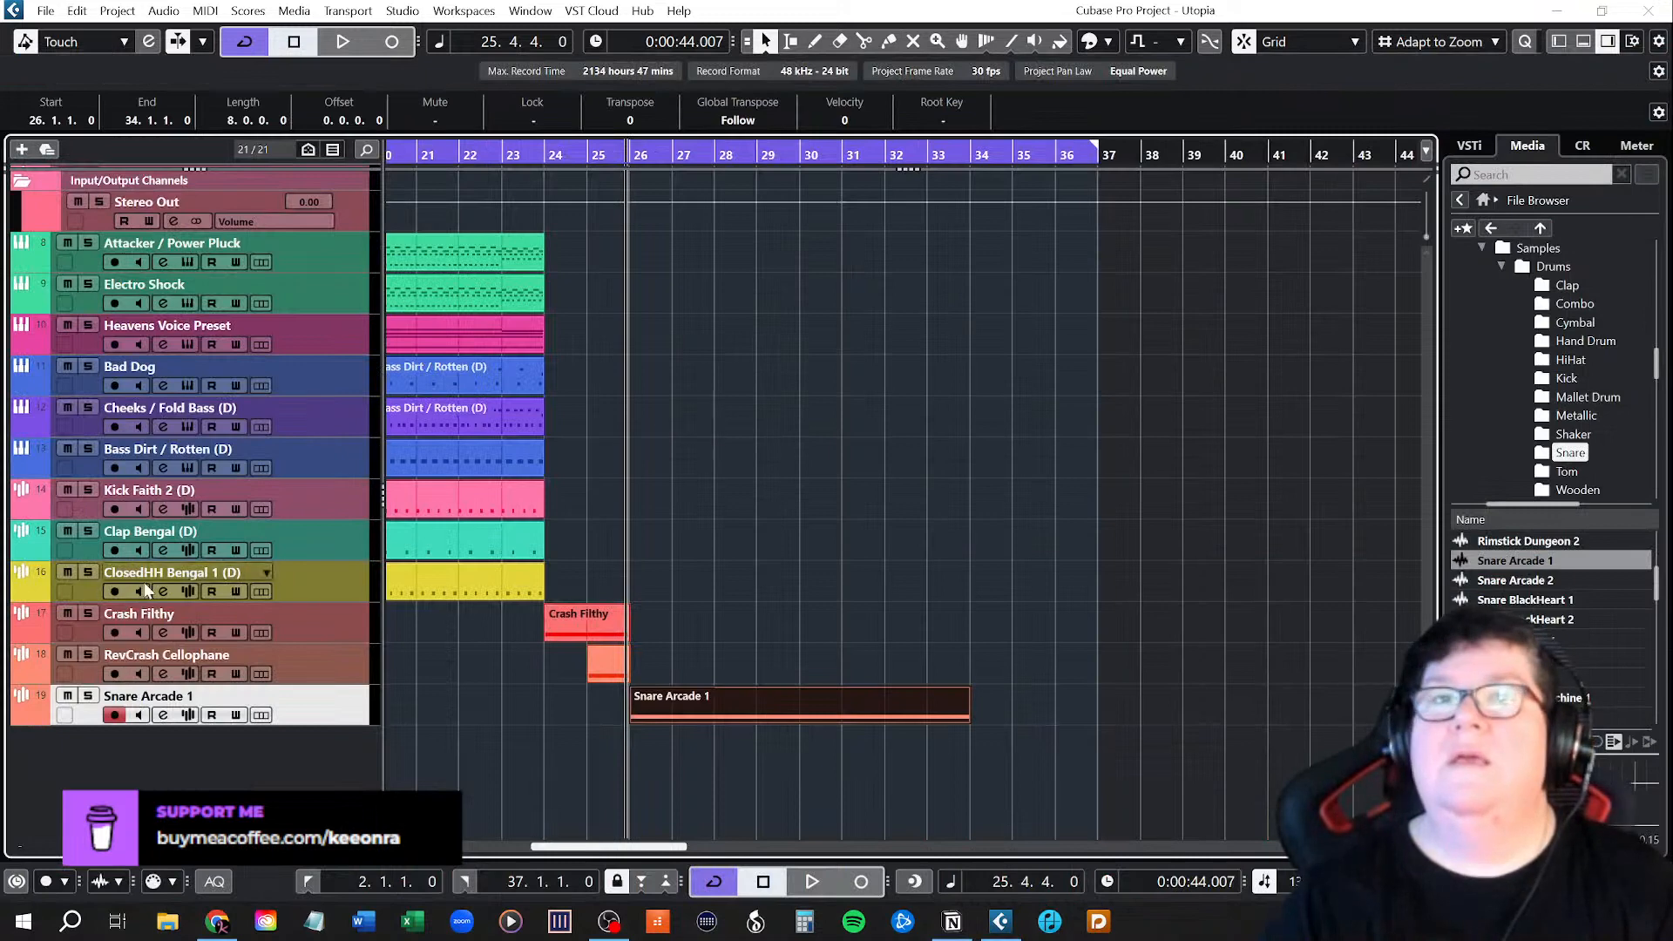
Show the Inspector for the Snare Arcade 1 track and set its volume to -5.
left_click(1558, 42)
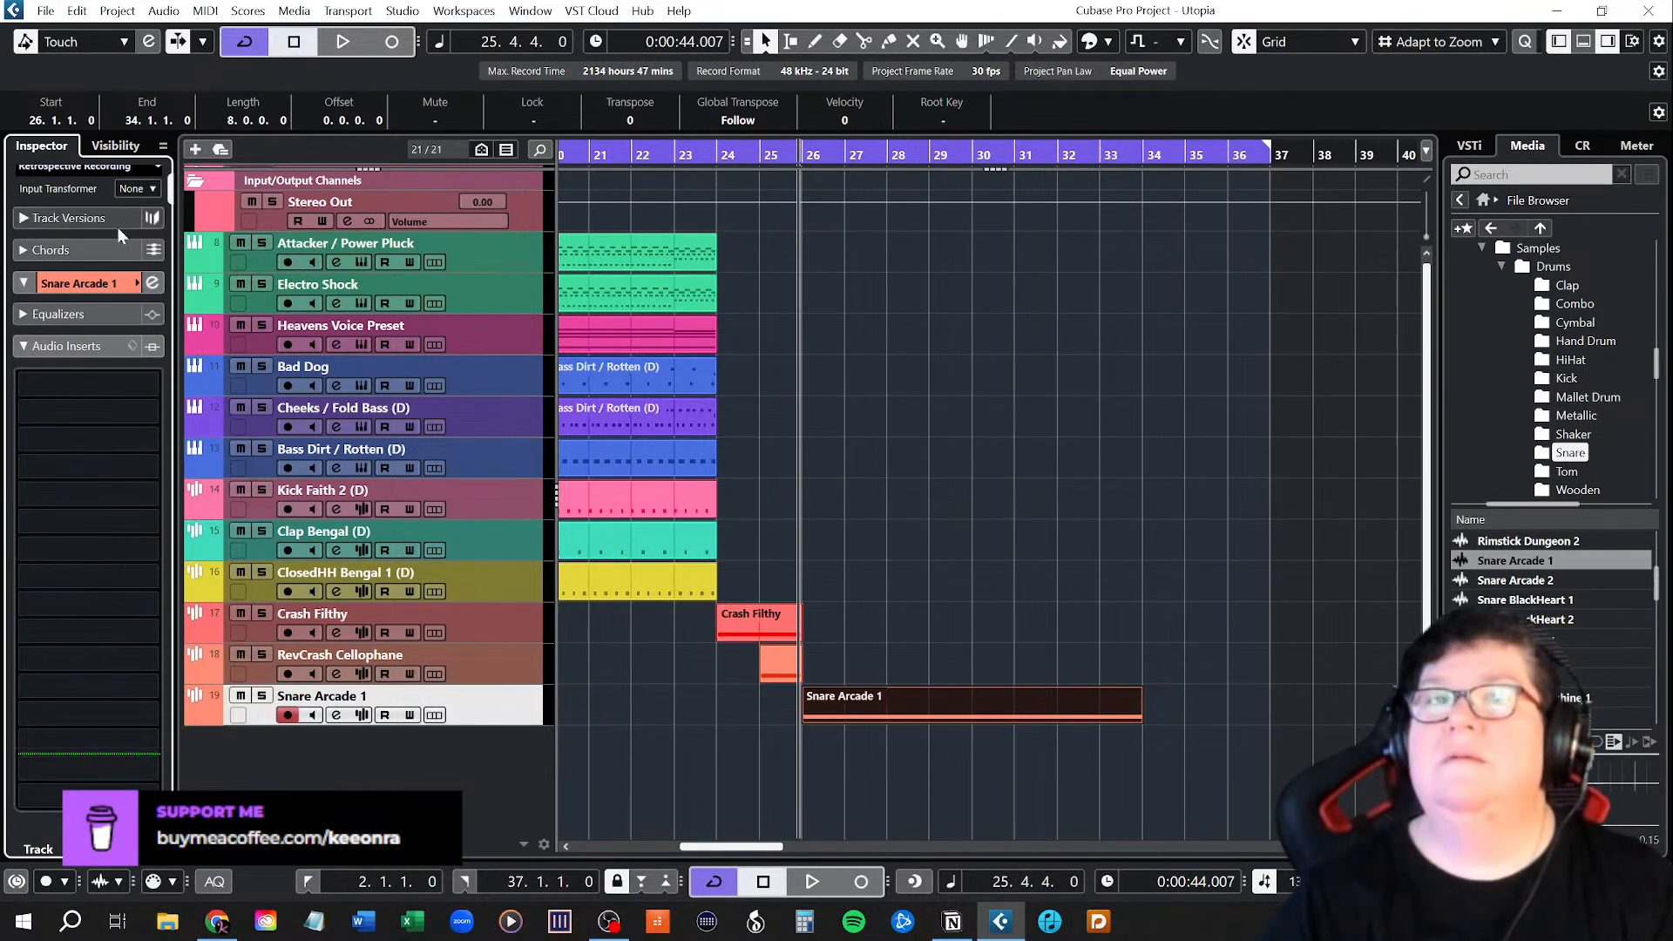
left_click(26, 217)
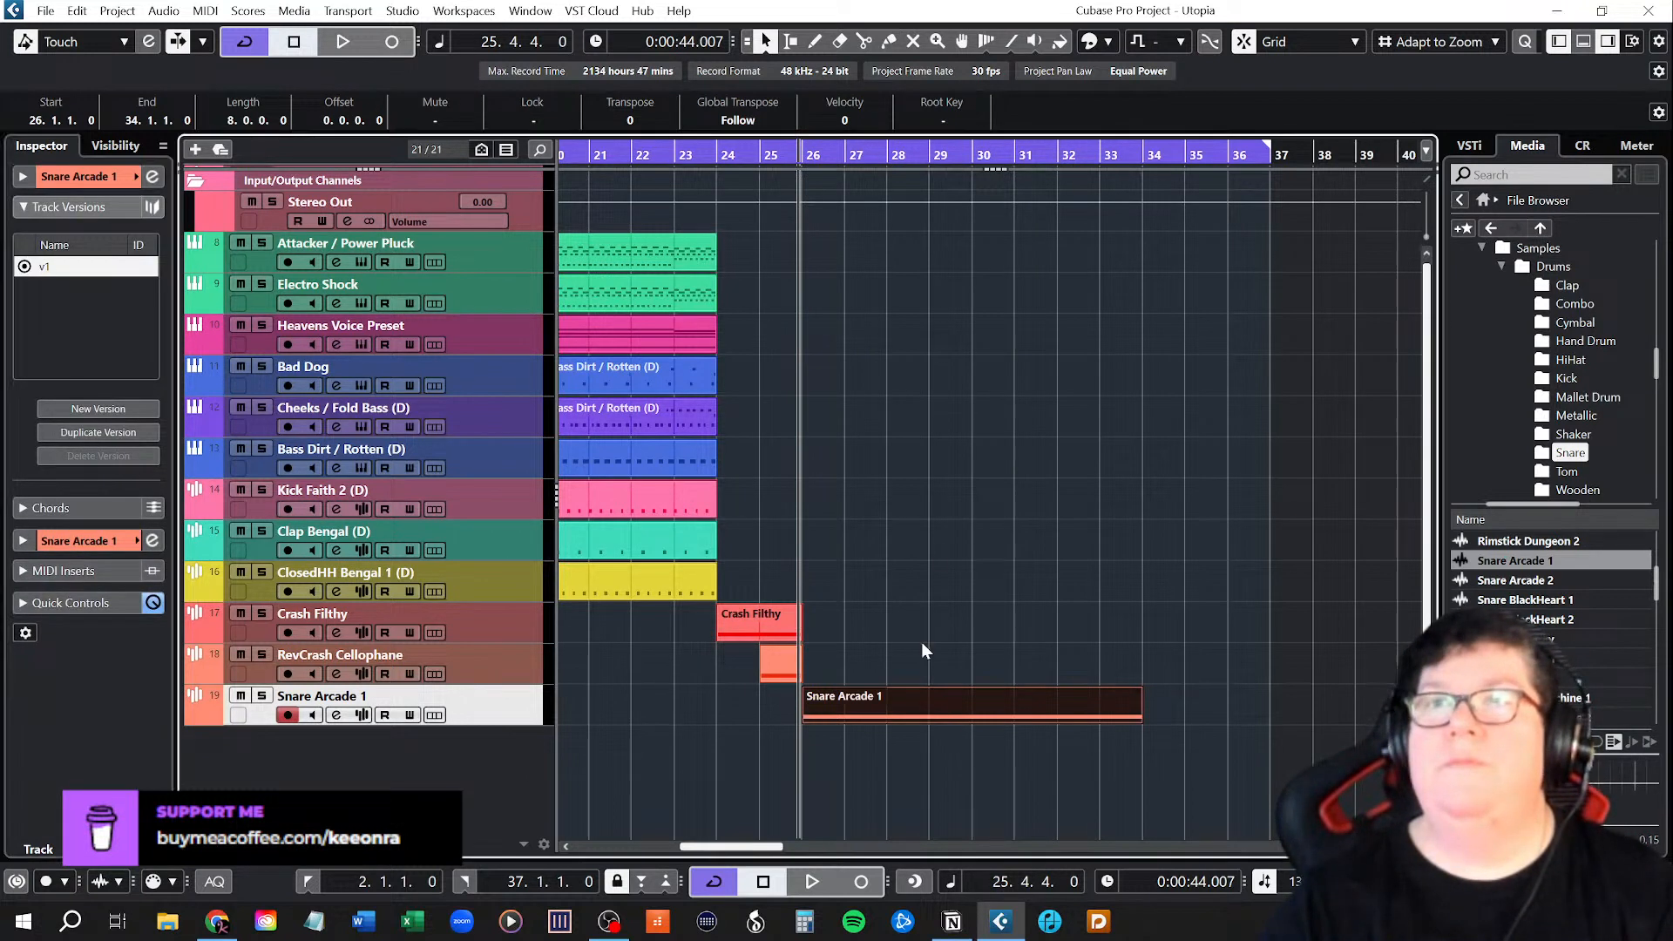
left_click(938, 536)
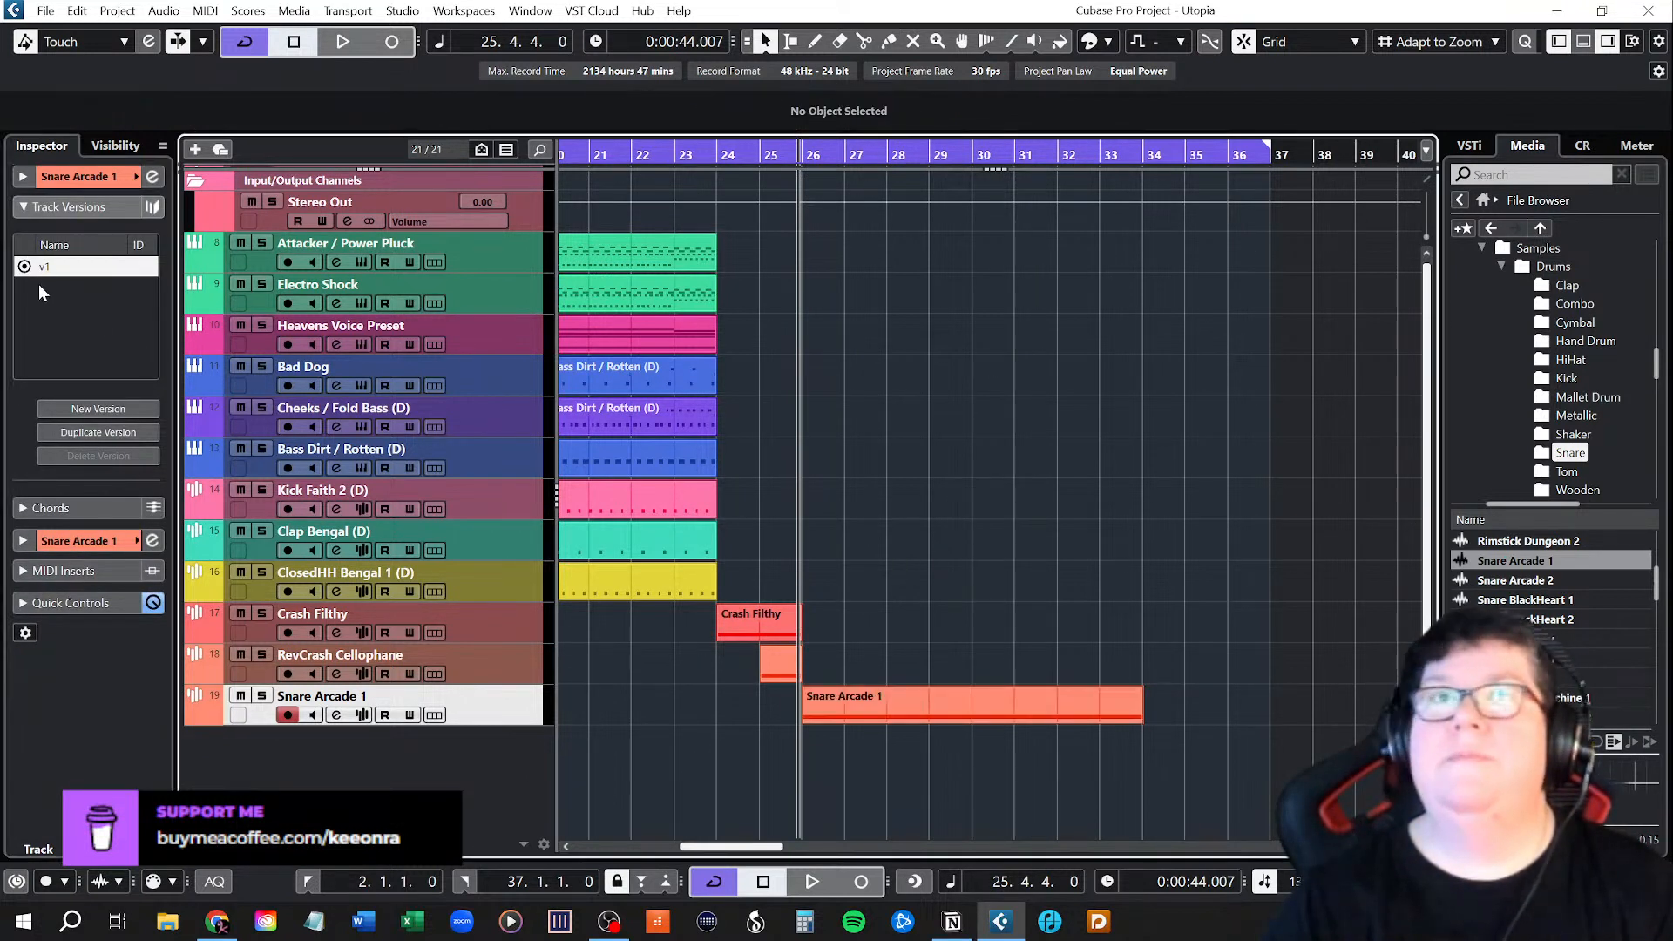
left_click(25, 176)
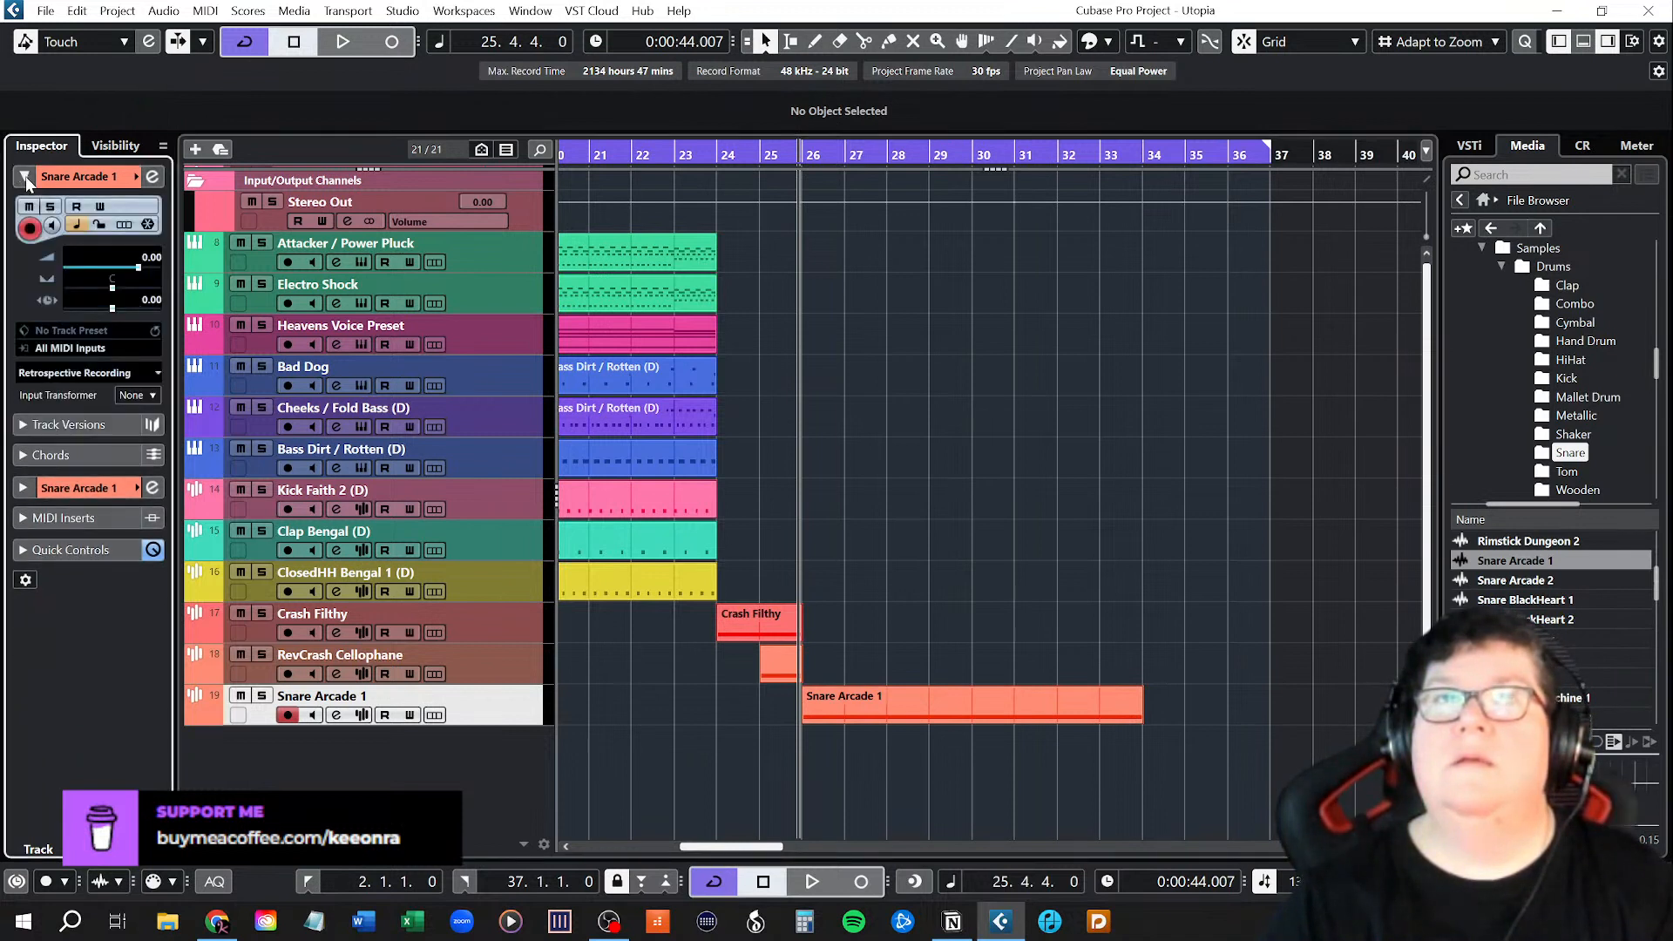
double_click(150, 260)
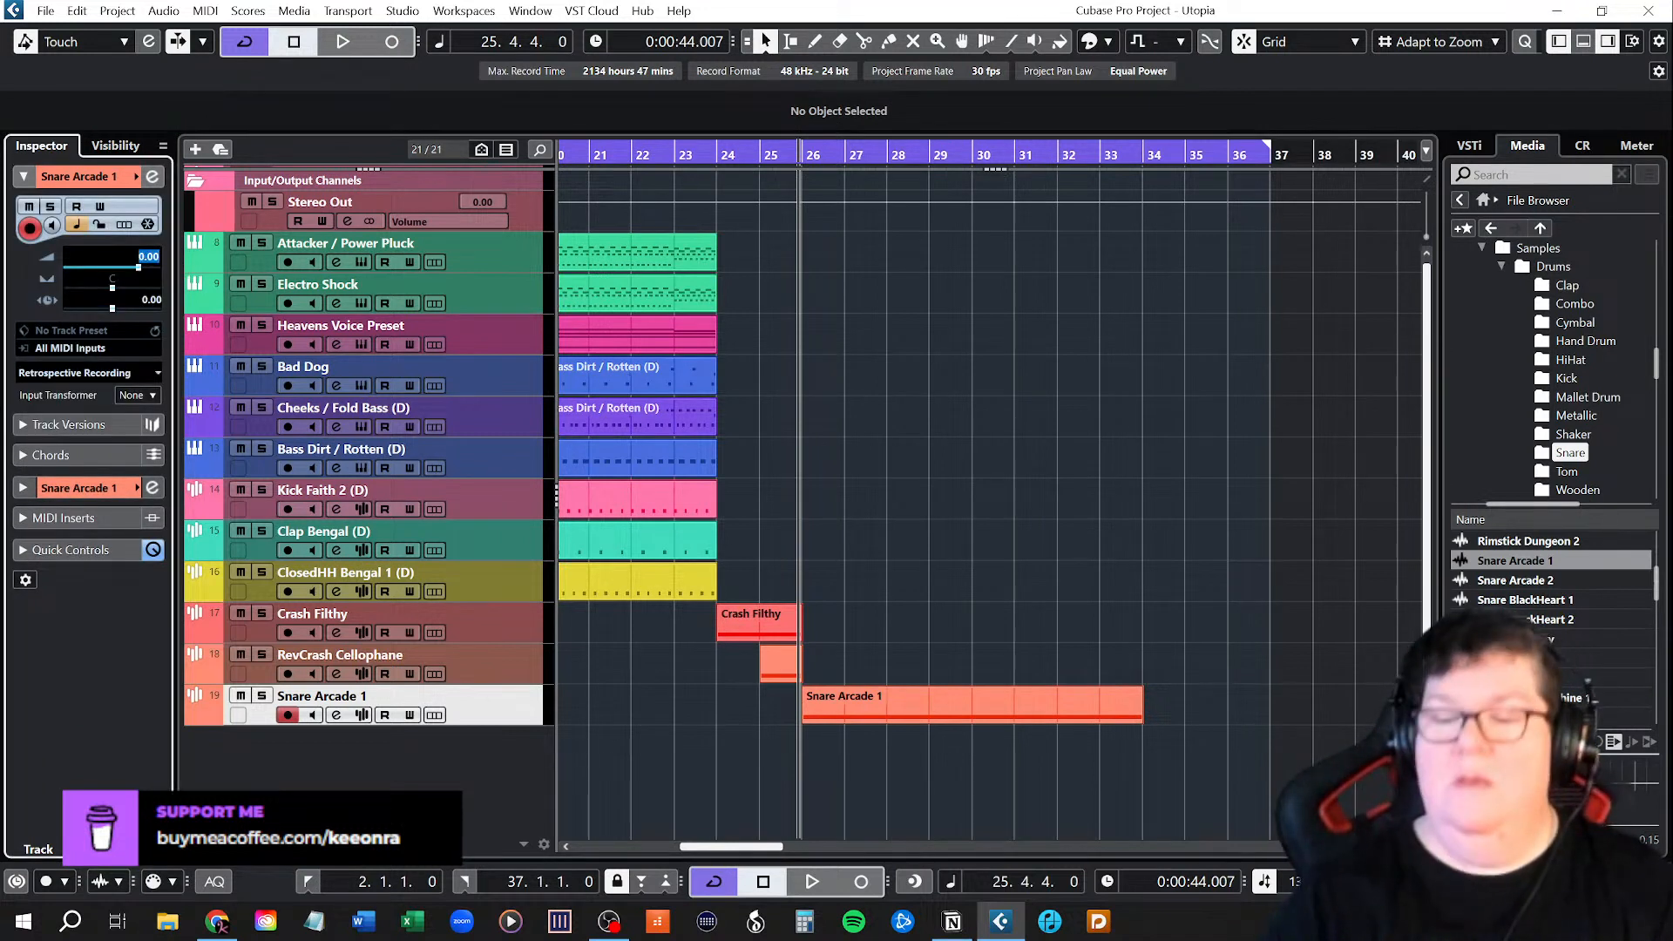
type("-5")
key("Return")
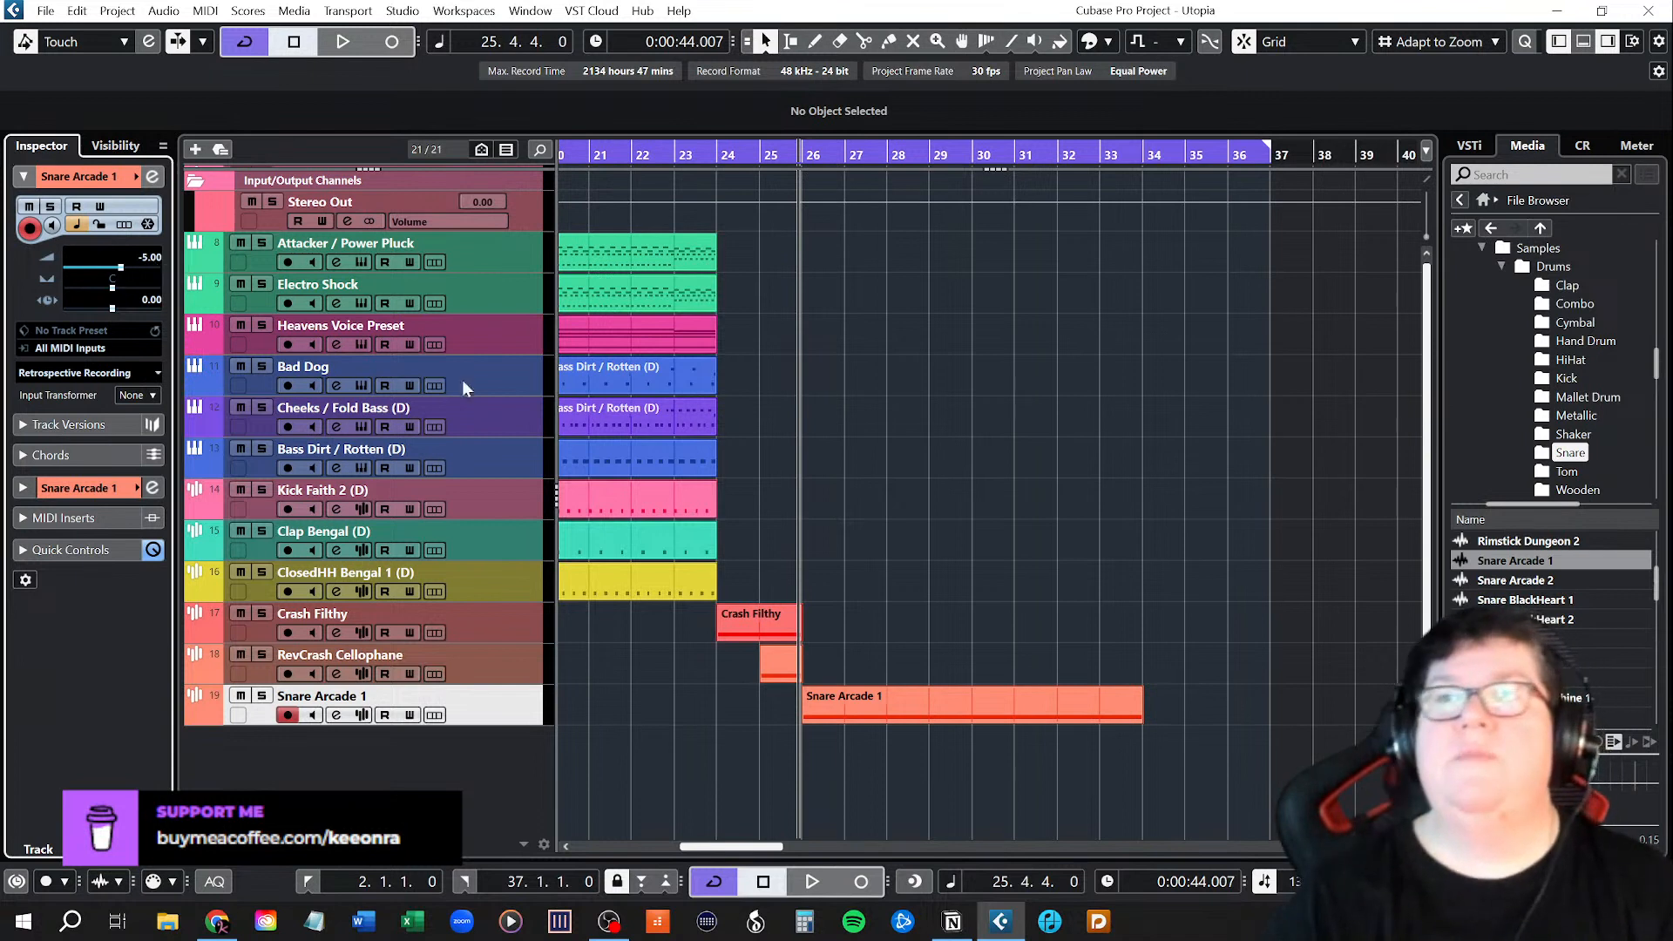
Solo Snare Arcade 1 and play it from just before bar 26 into bar 28, and hide the Inspector and media browser.
left_click(262, 695)
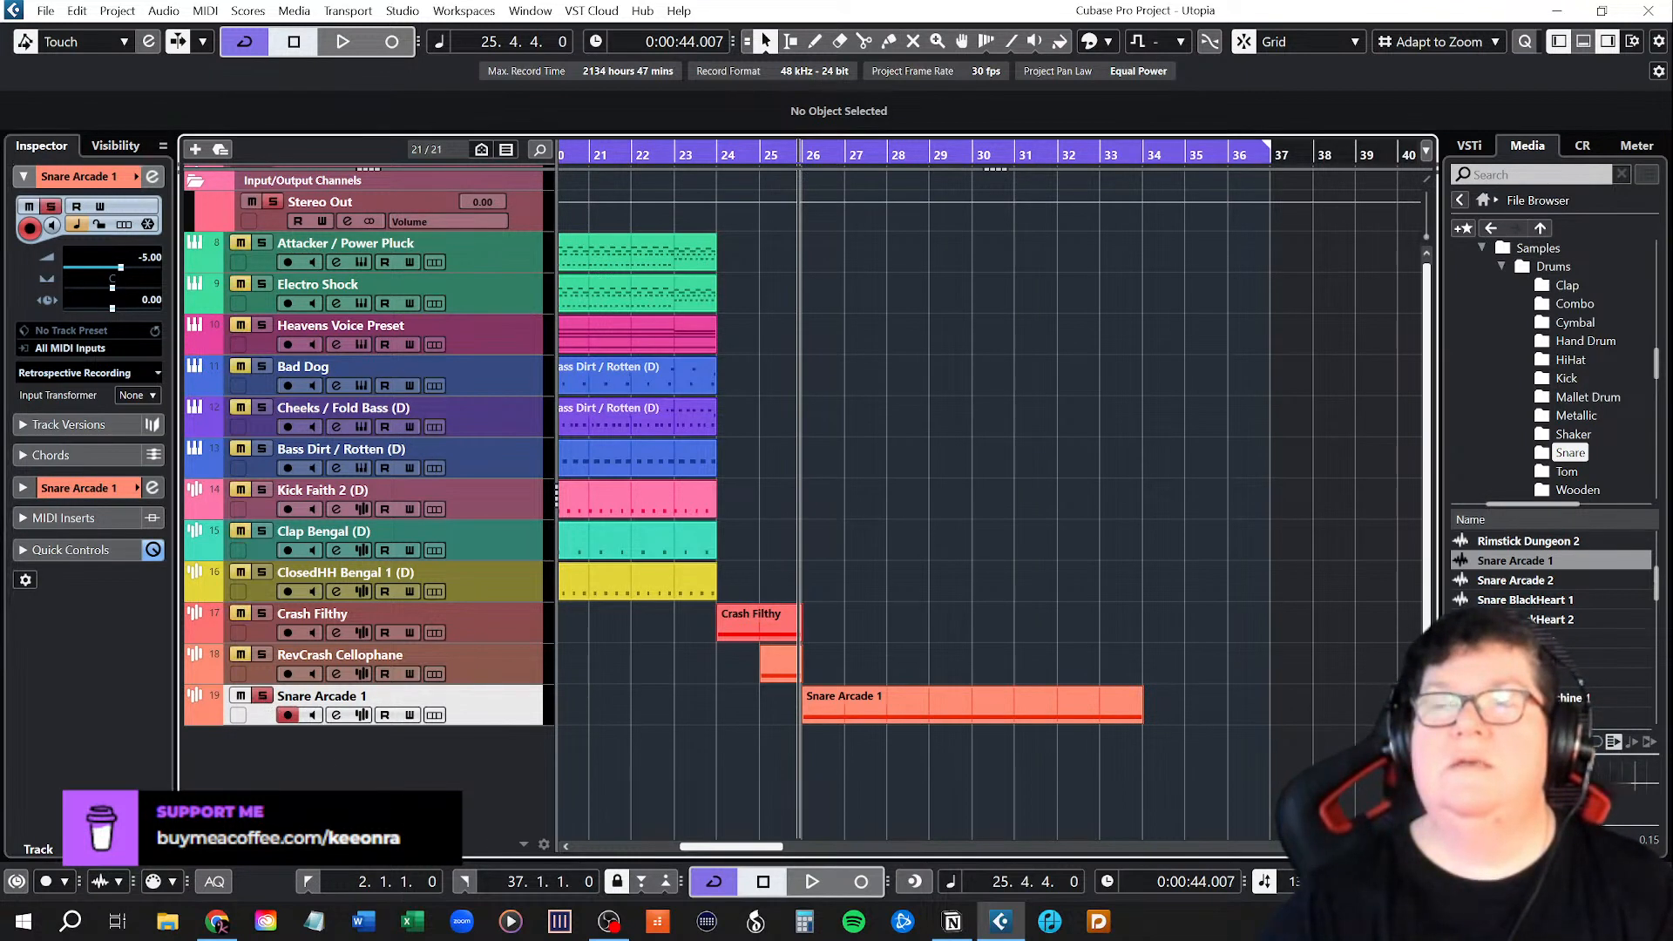
key("space")
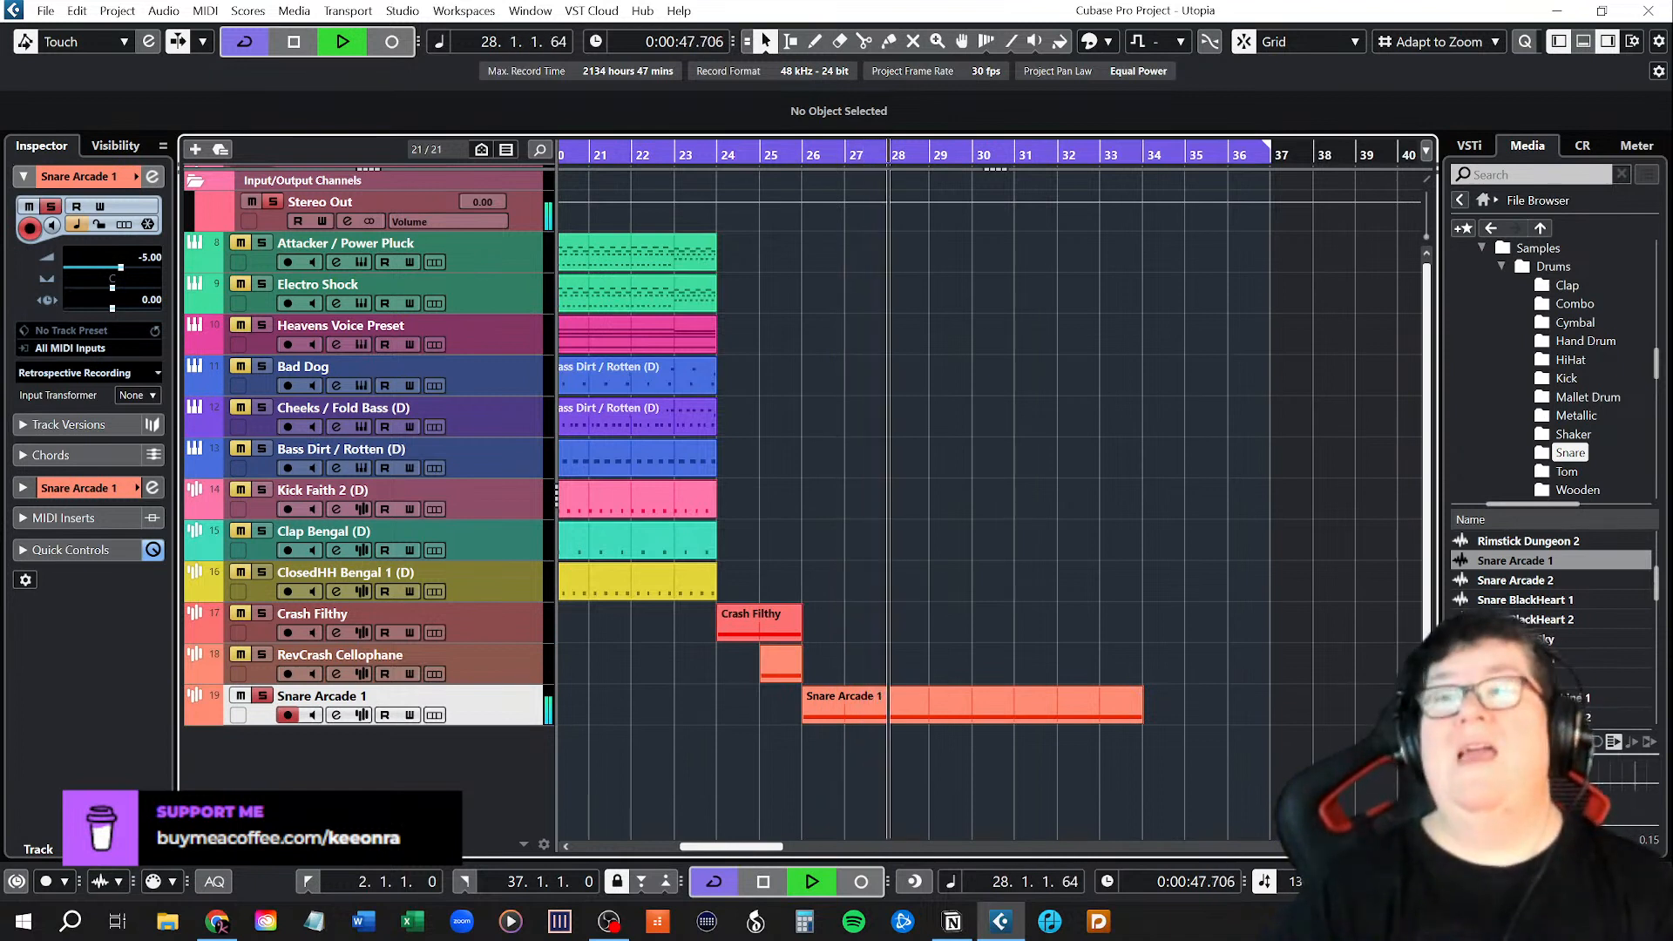
key("space")
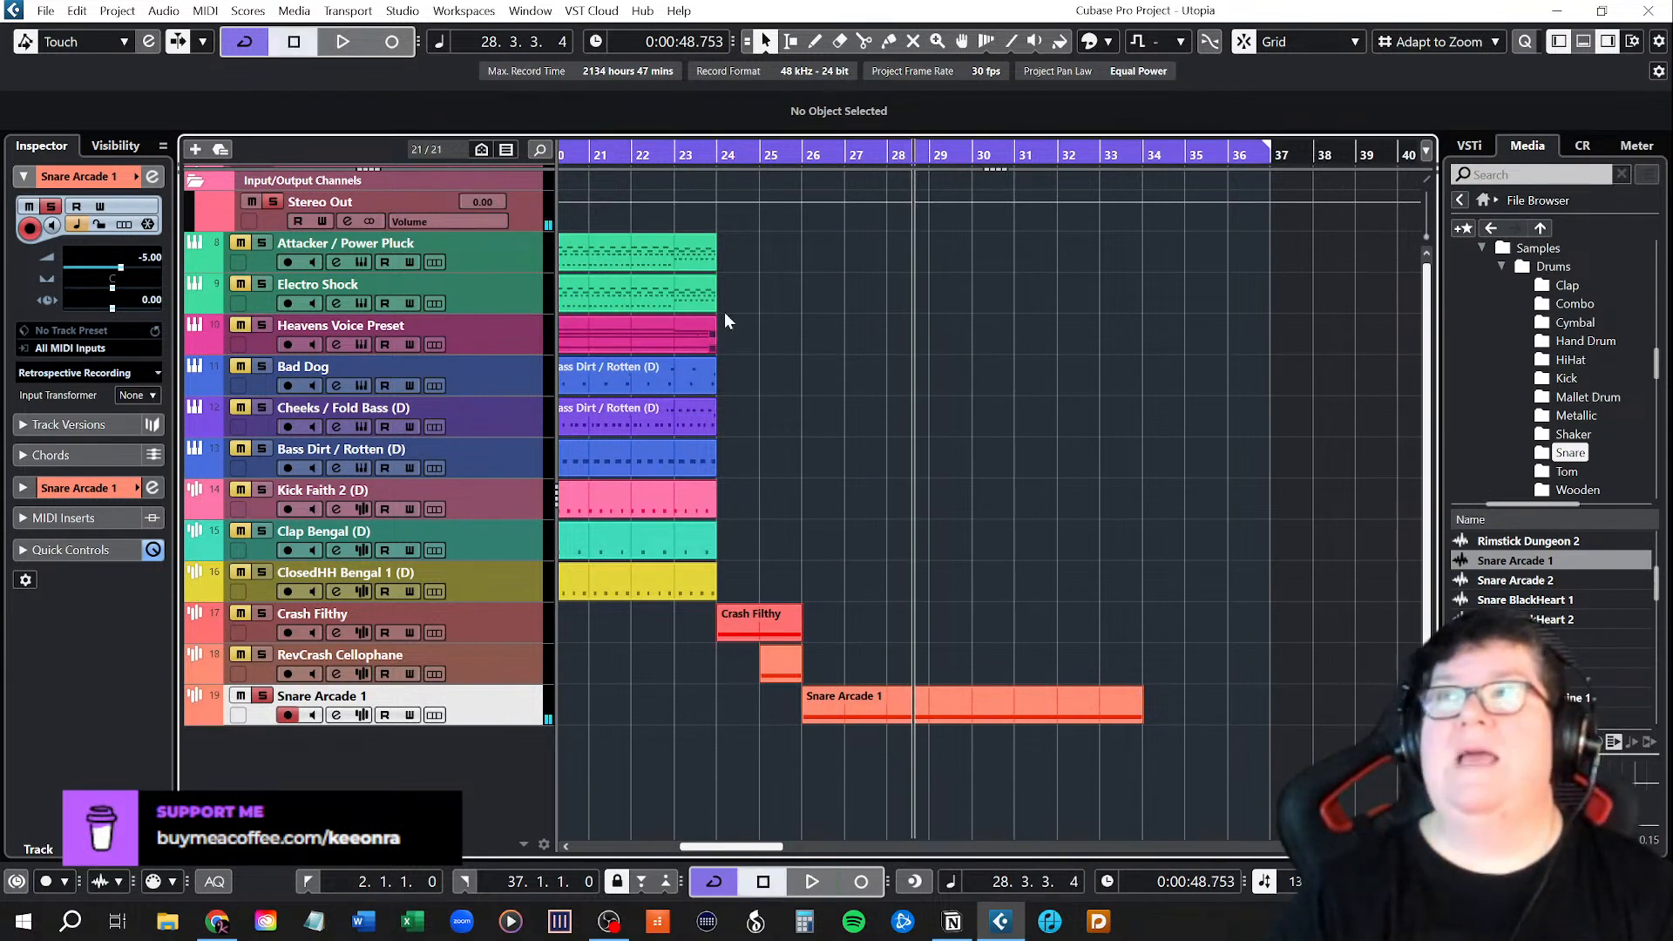
left_click(1558, 44)
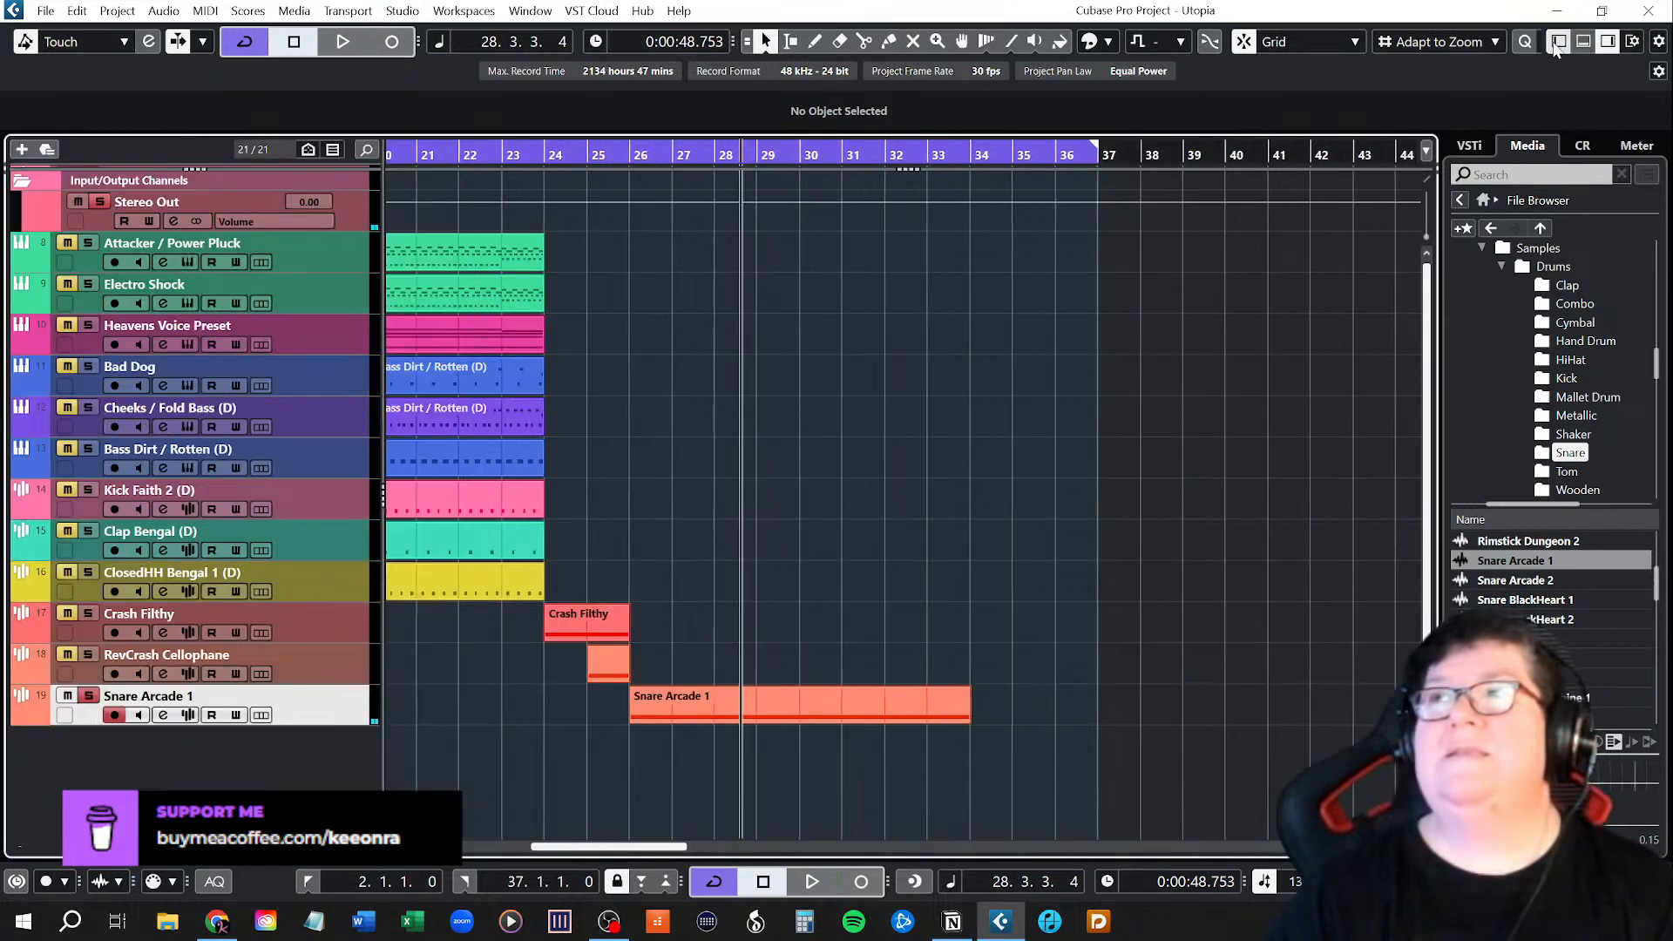
left_click(1608, 42)
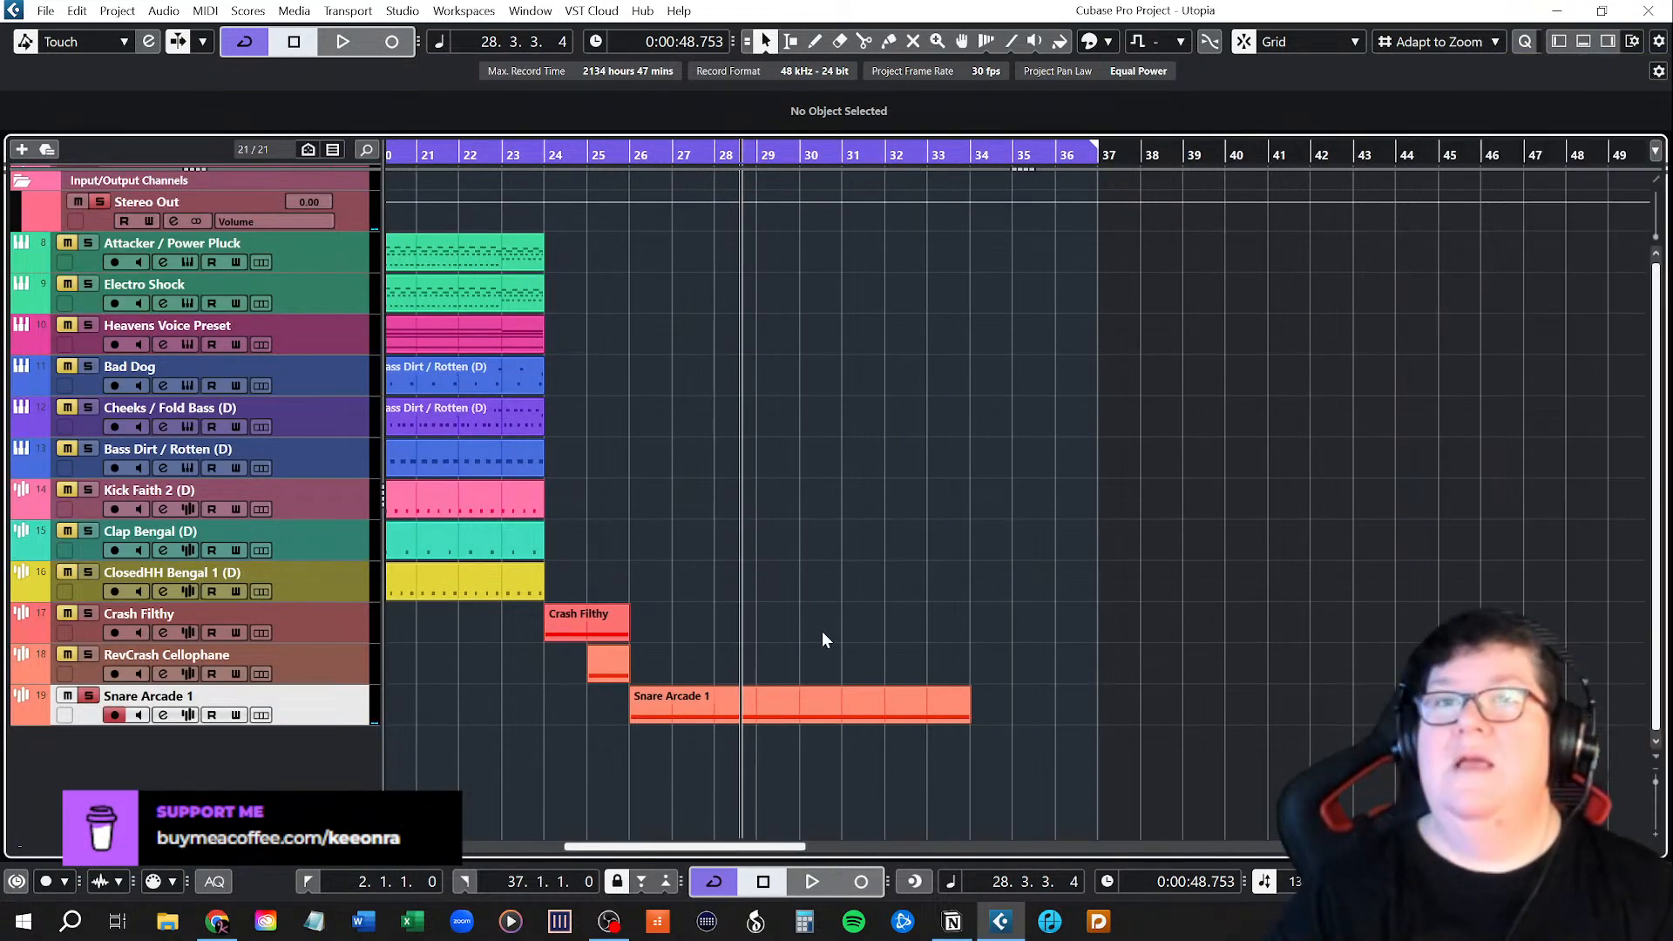
Draw a rising volume automation ramp on Snare Arcade 1 from about -37.8 at 25.4.1 to about -4.19 at bar 34, and hide the lane.
left_click(26, 721)
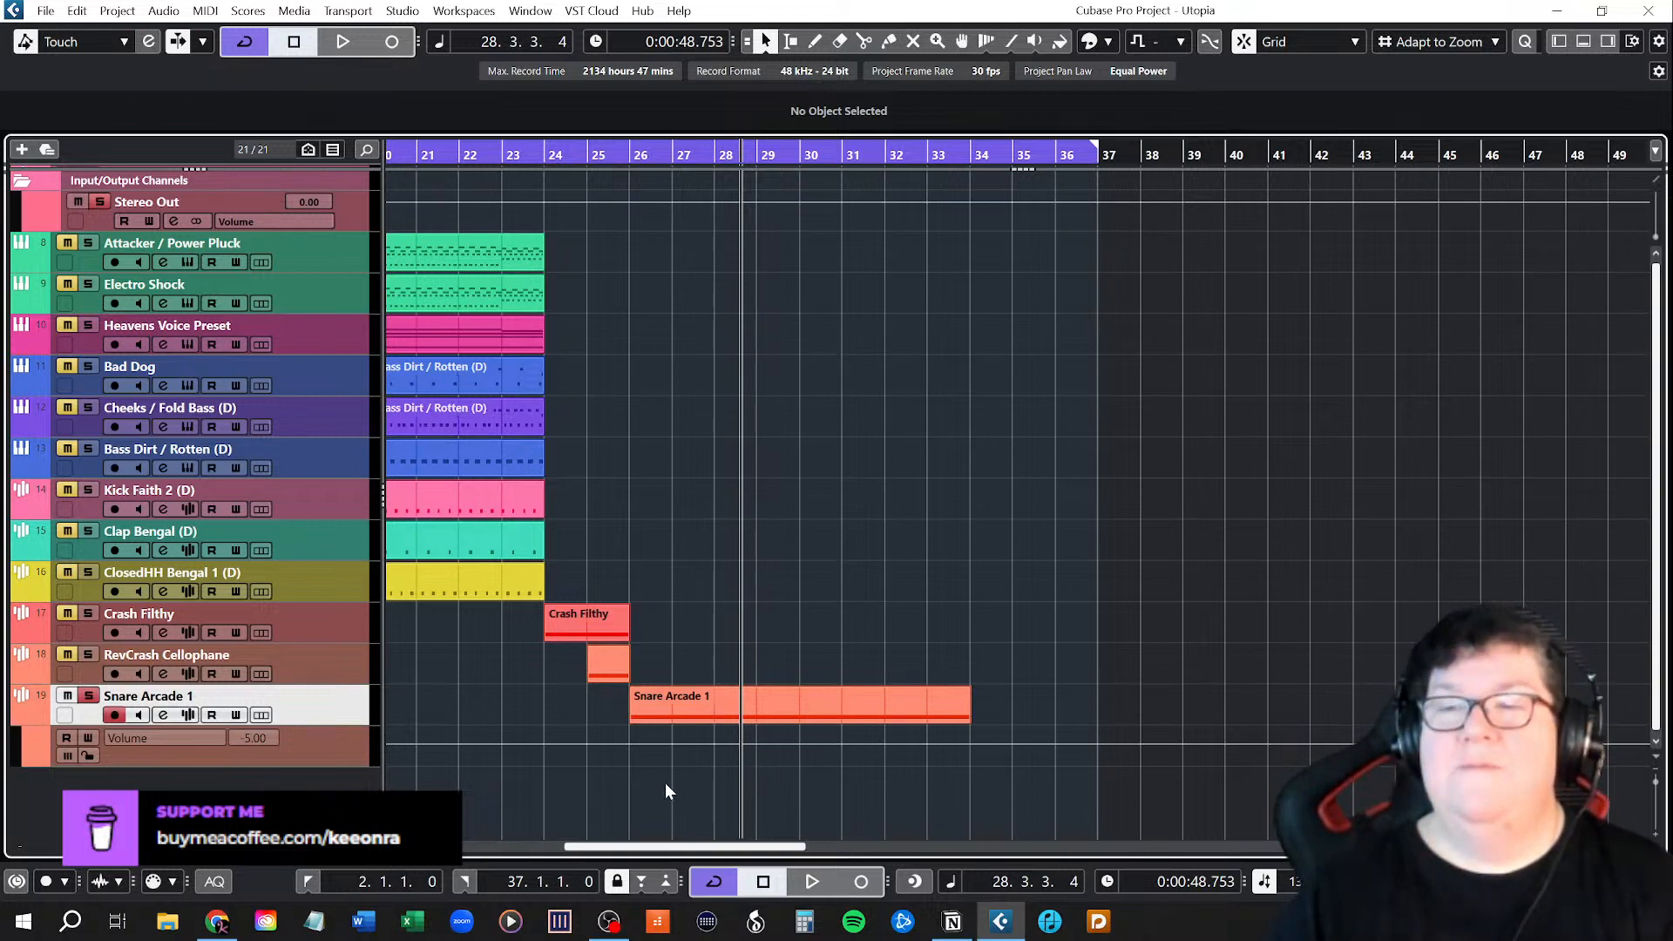
scroll(689, 792, "up", 5)
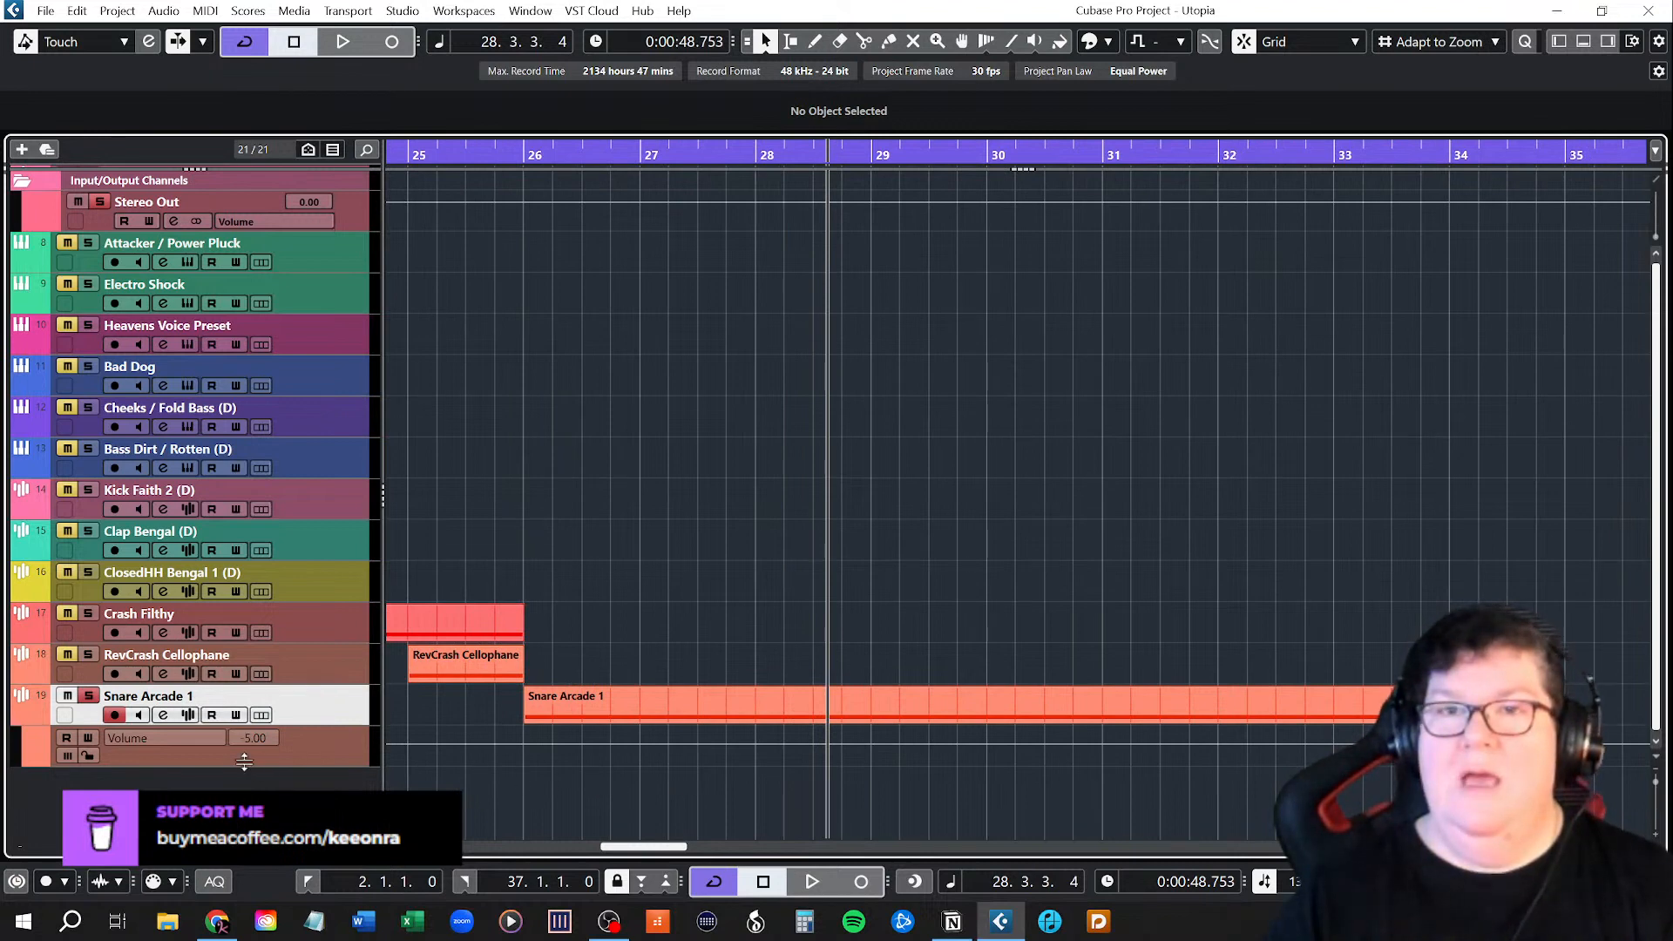
left_click_drag(244, 761, 244, 839)
scroll(937, 772, "down", 1)
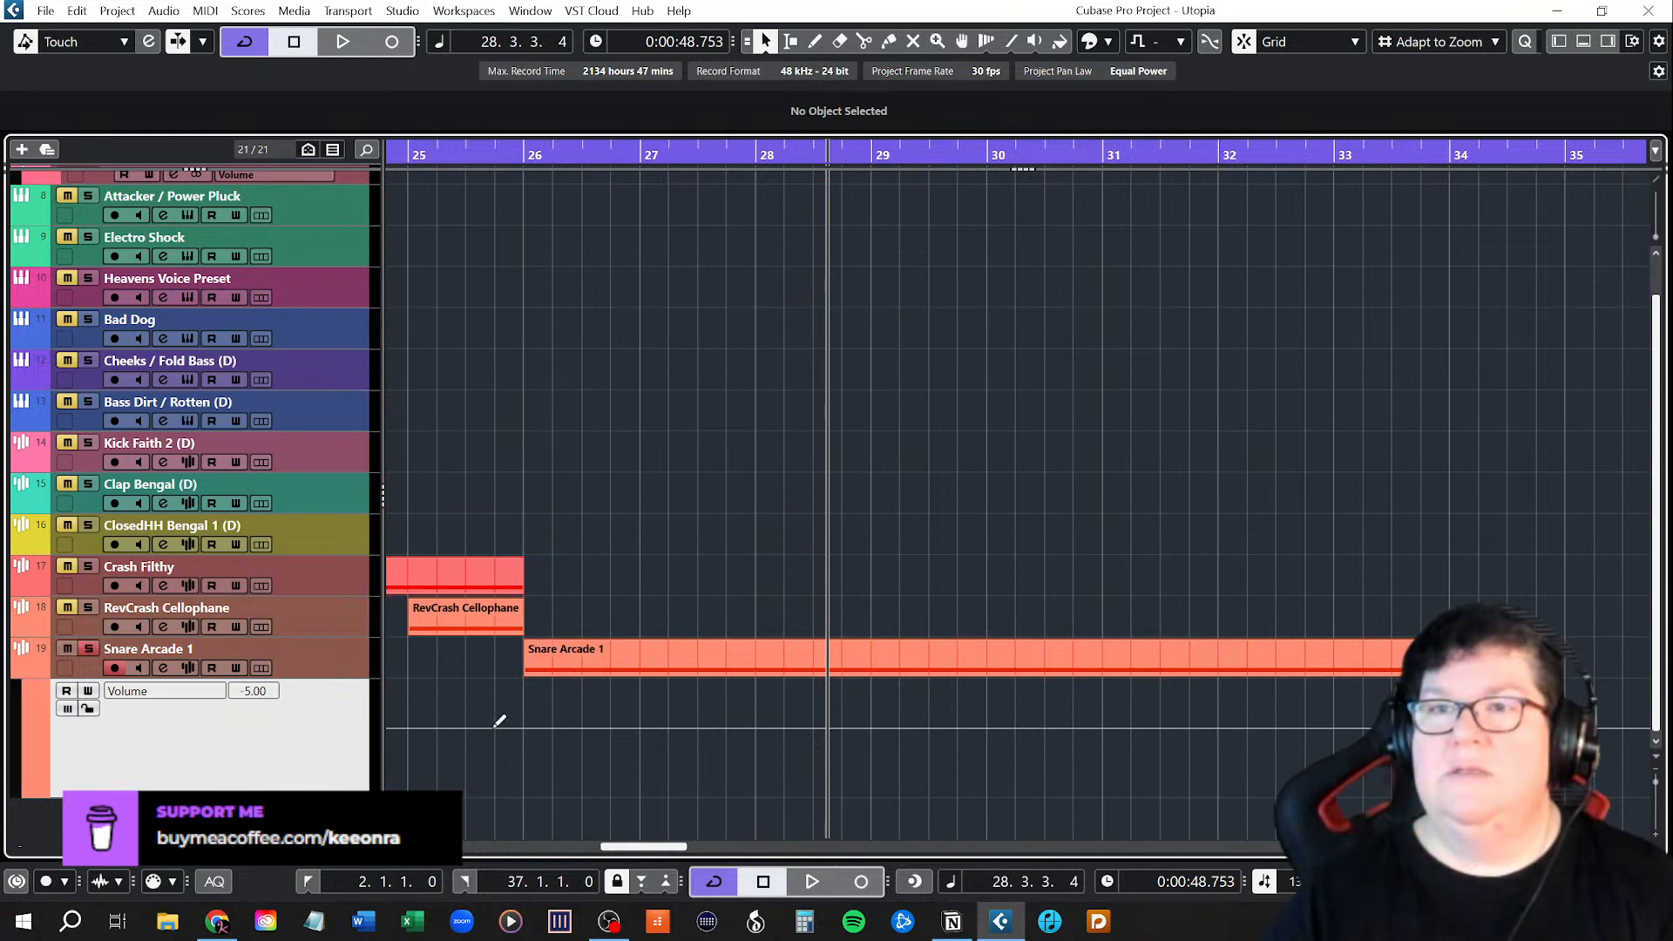
left_click_drag(489, 736, 495, 785)
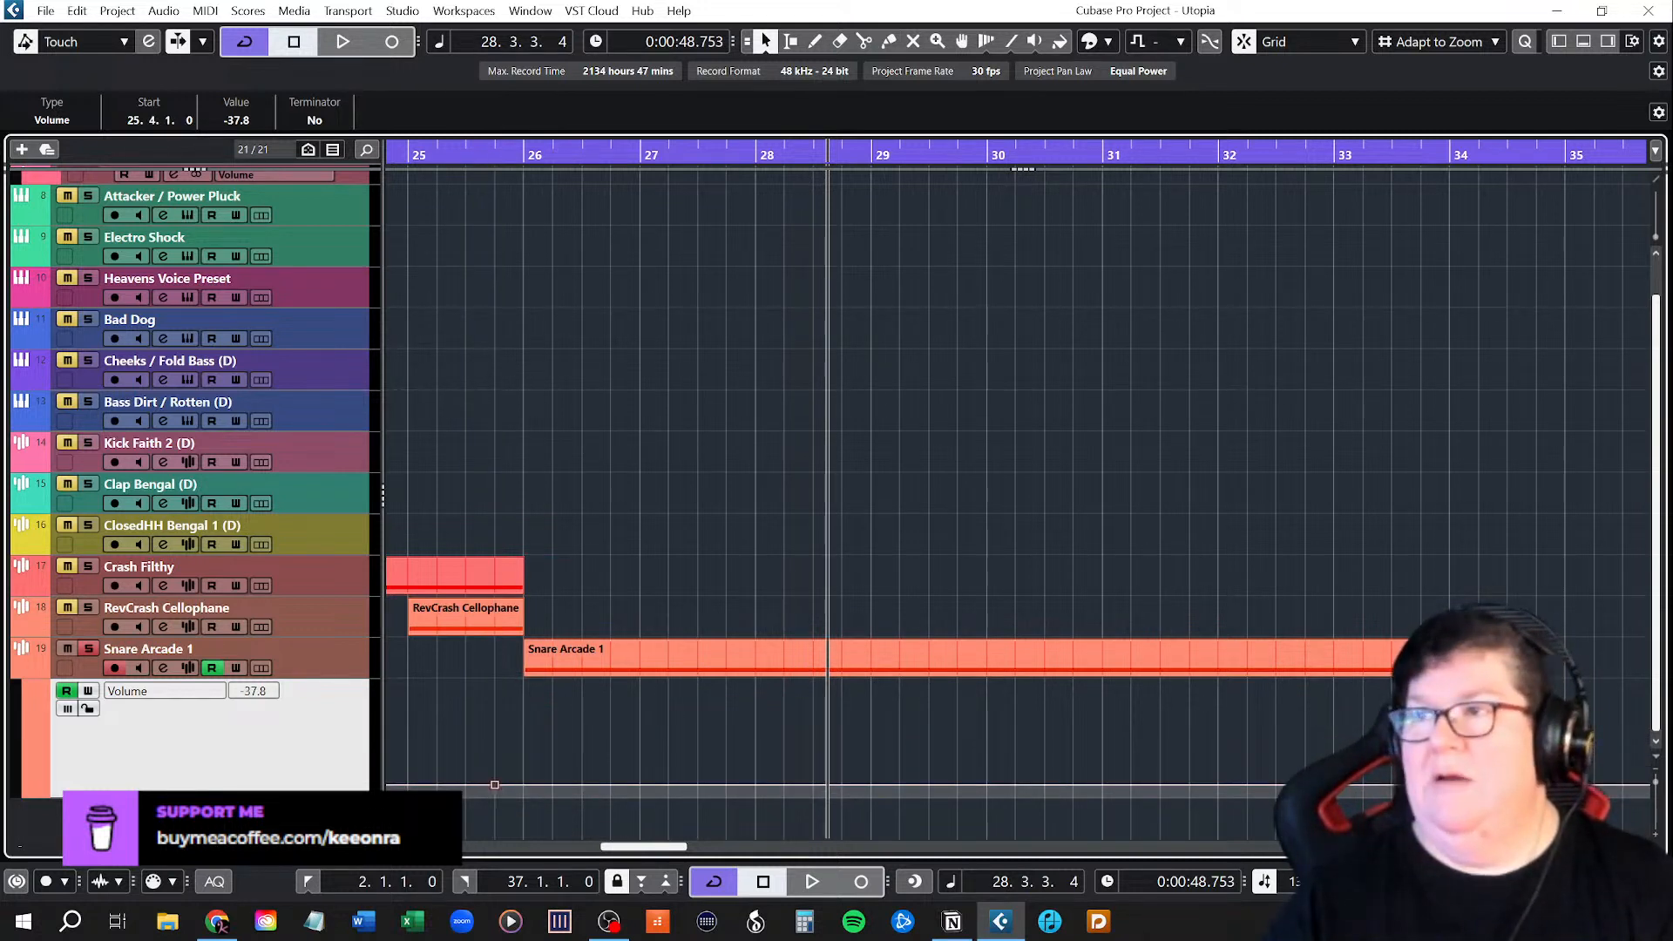
left_click_drag(1451, 785, 1451, 724)
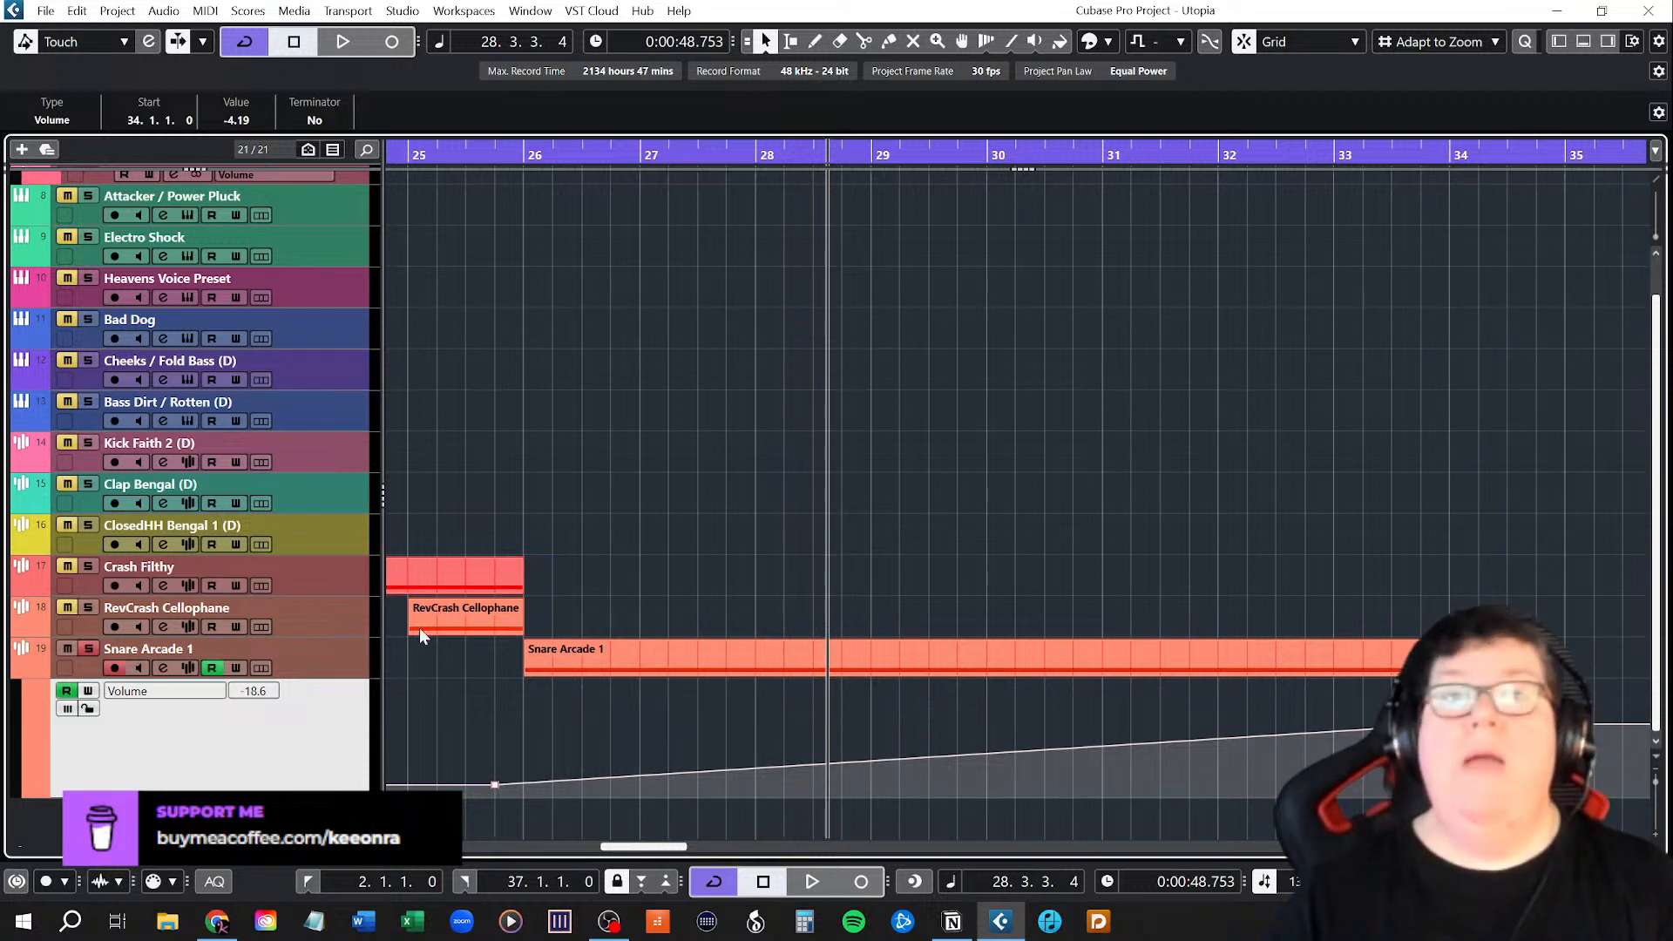
left_click(20, 671)
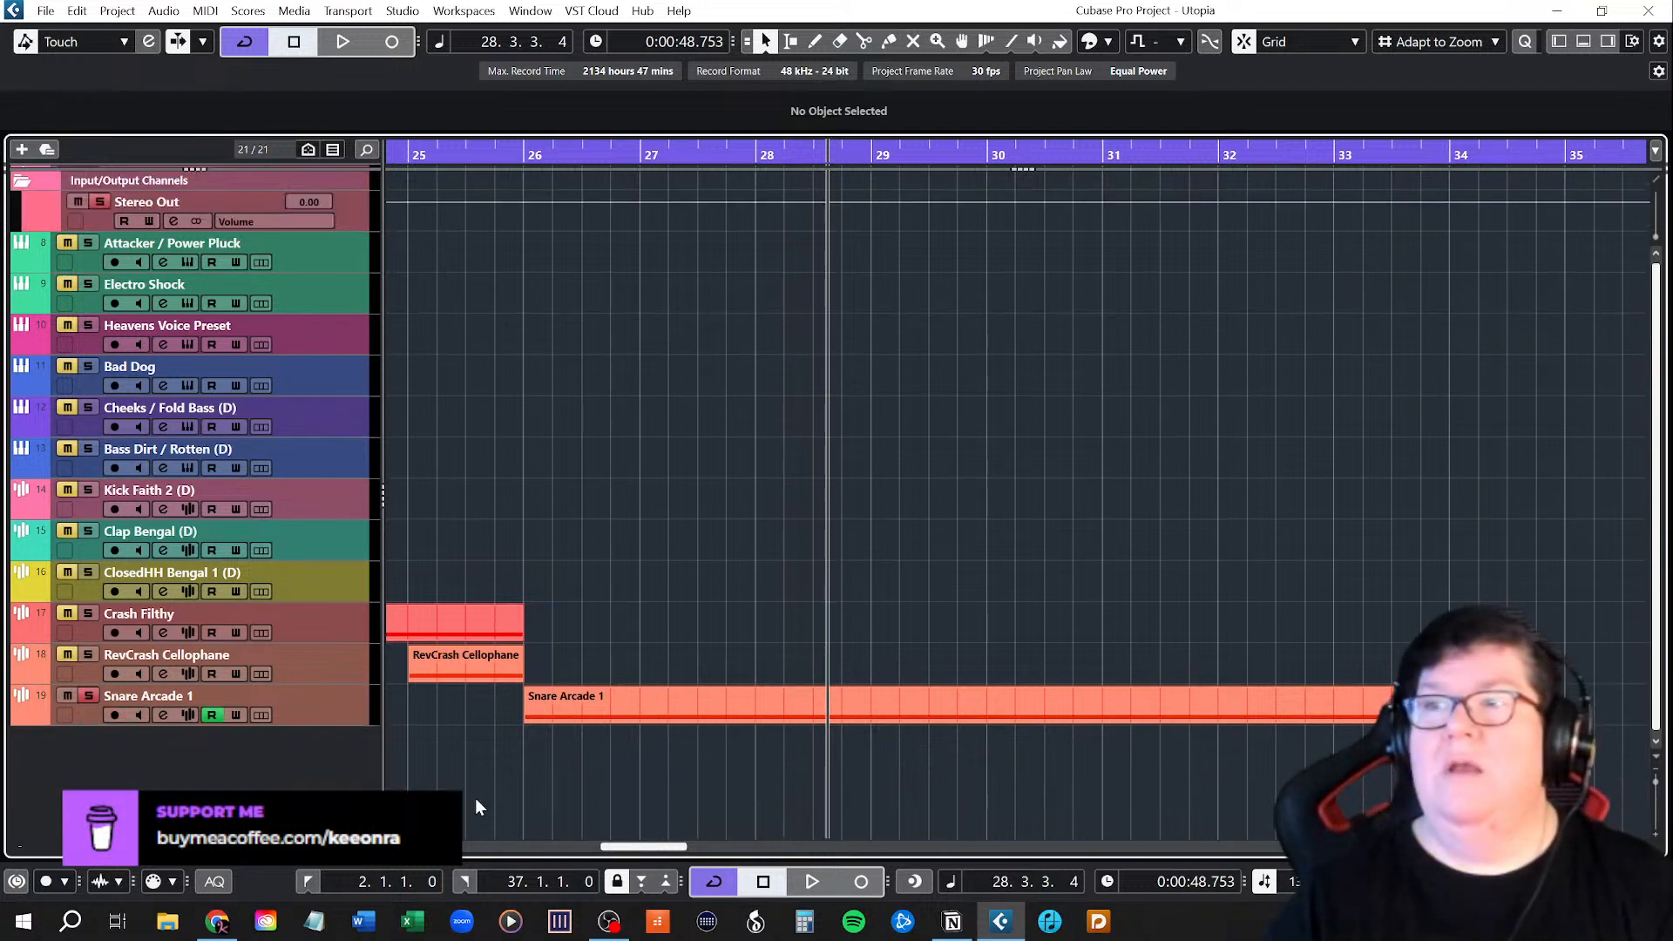
Play the soloed snare build from bar 26 to bar 34 to check the volume ramp.
left_click(530, 155)
key("space")
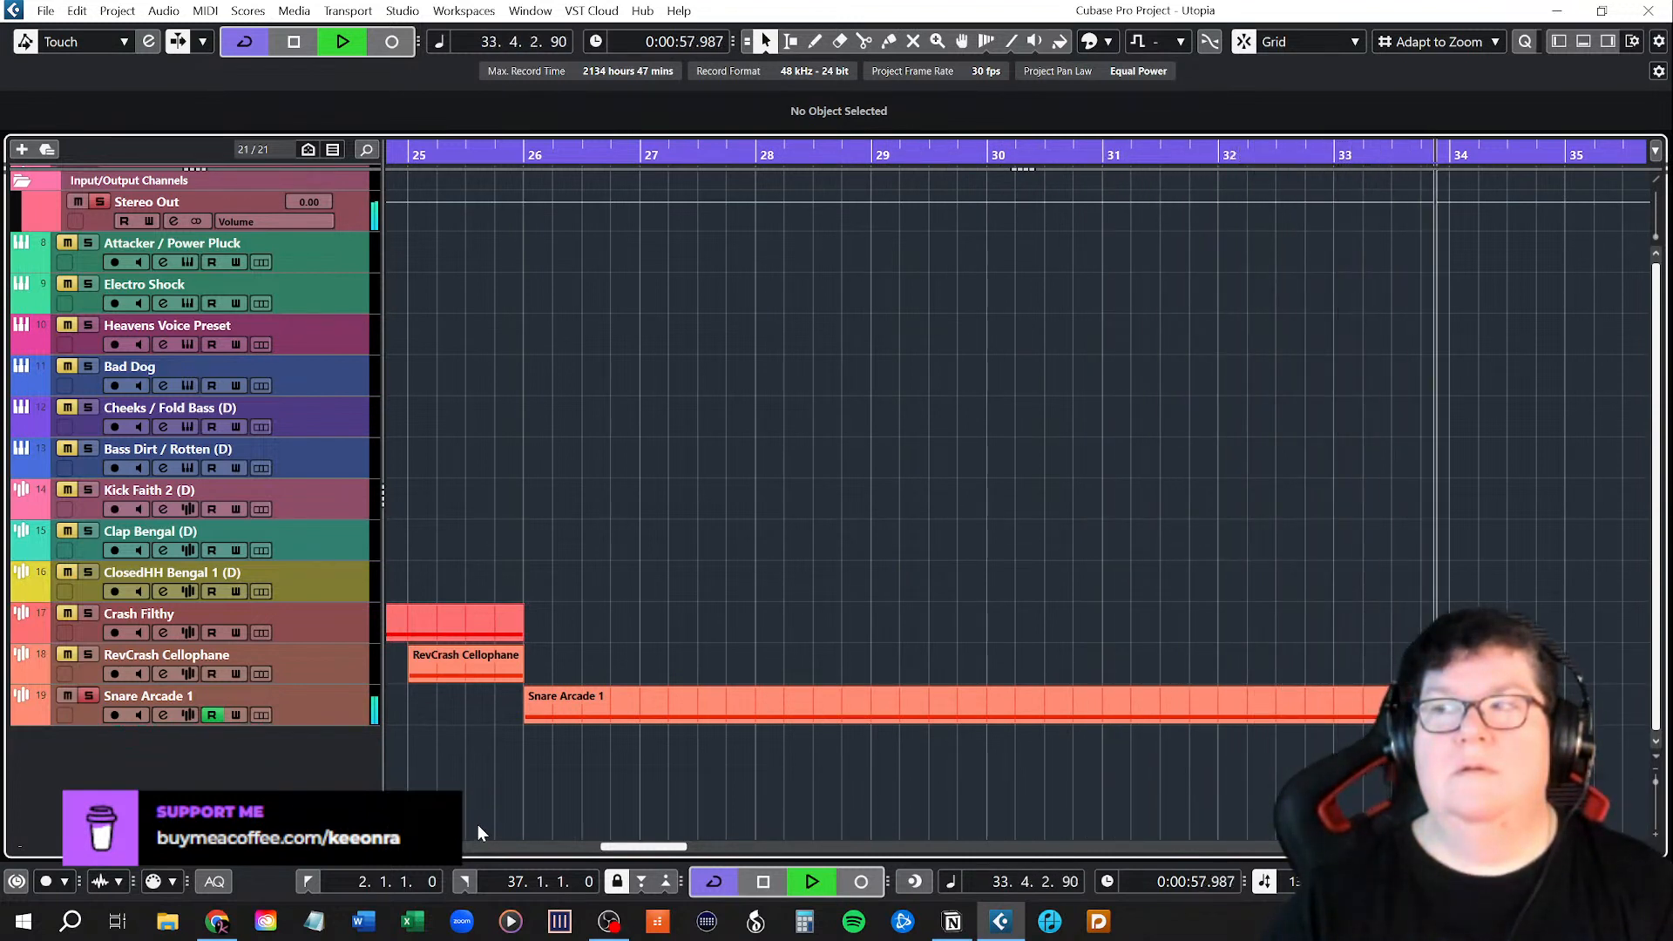
key("space")
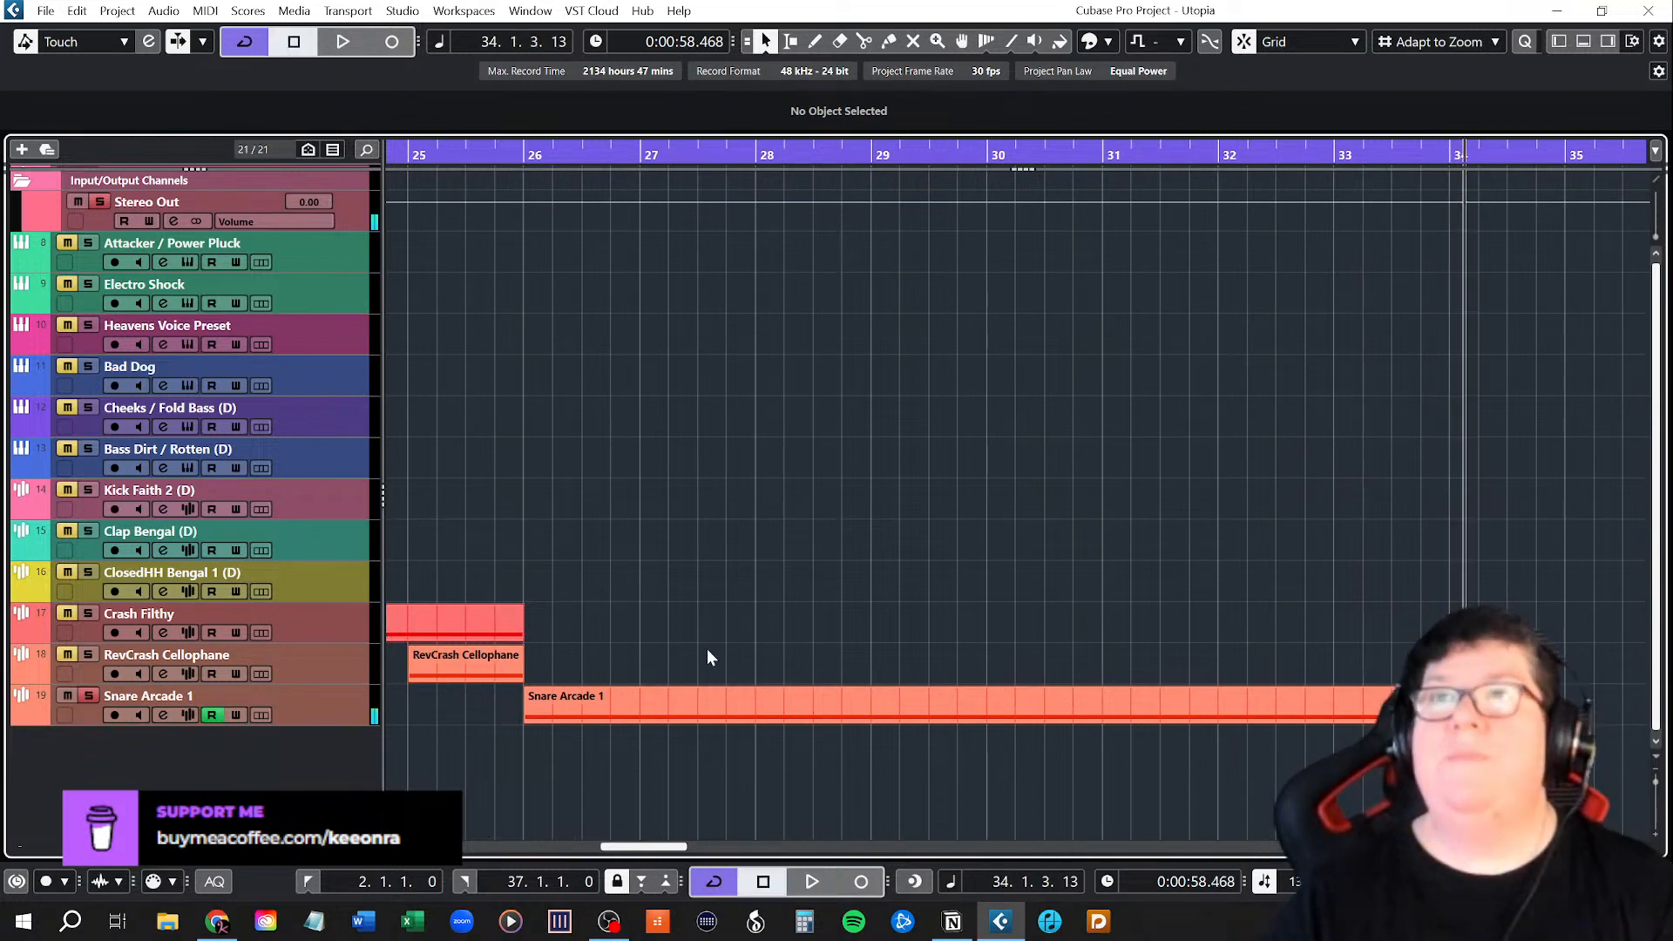
Bring the arrangement from bar 7 to bar 34 into view and save the project.
scroll(646, 608, "down", 4)
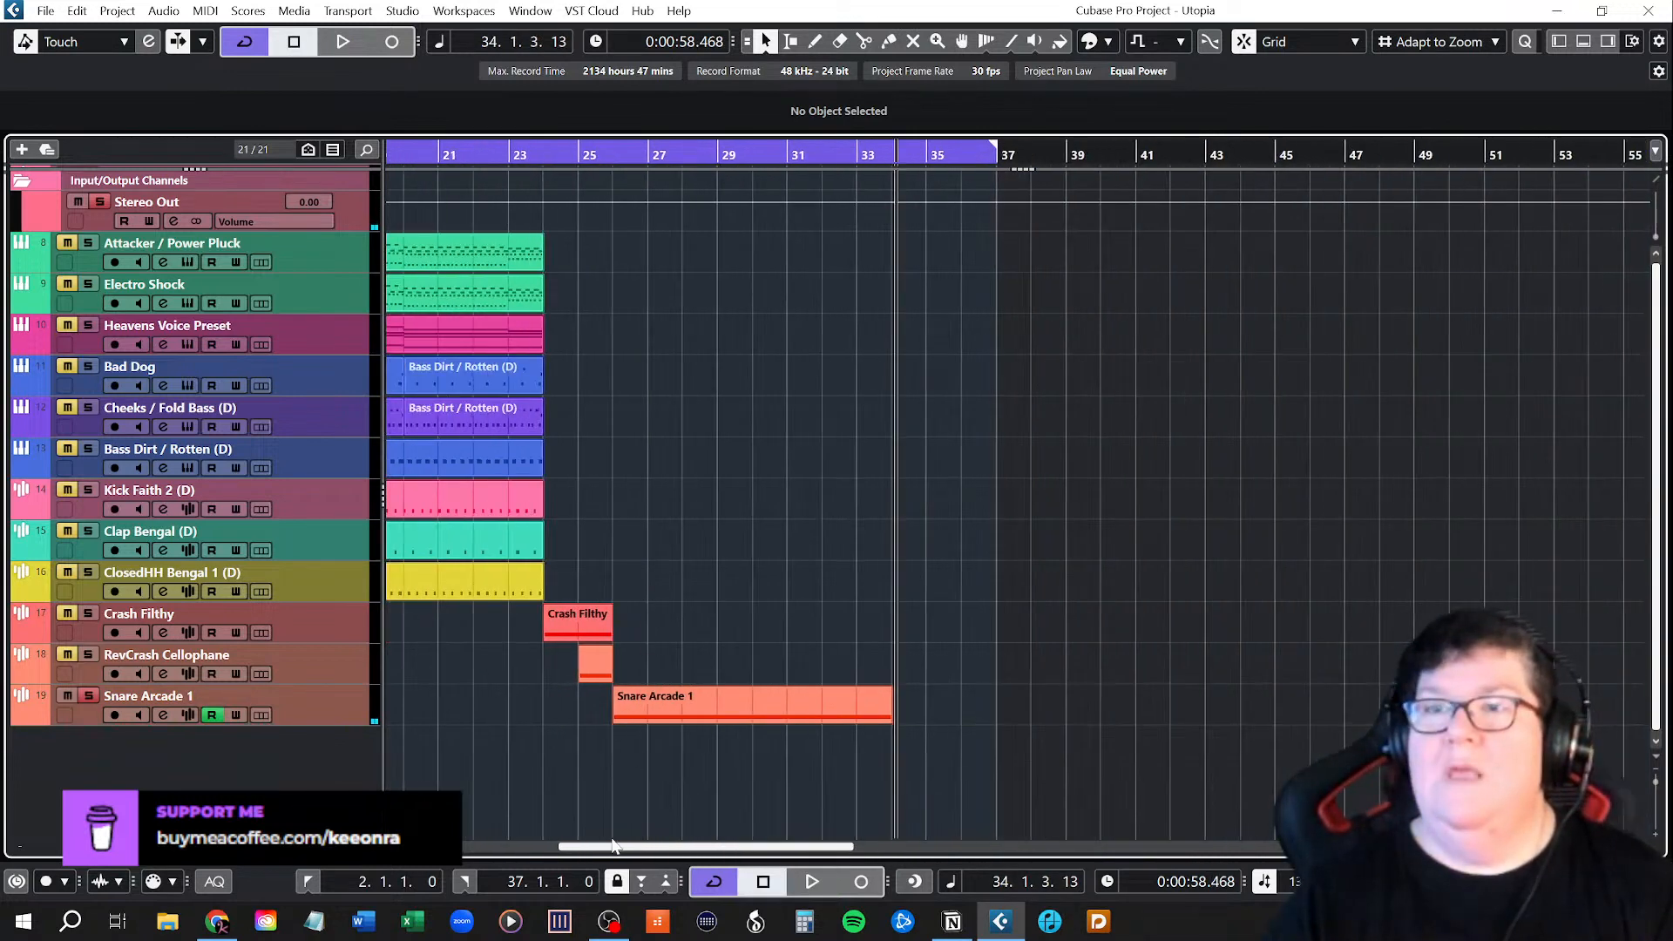
left_click_drag(608, 846, 504, 846)
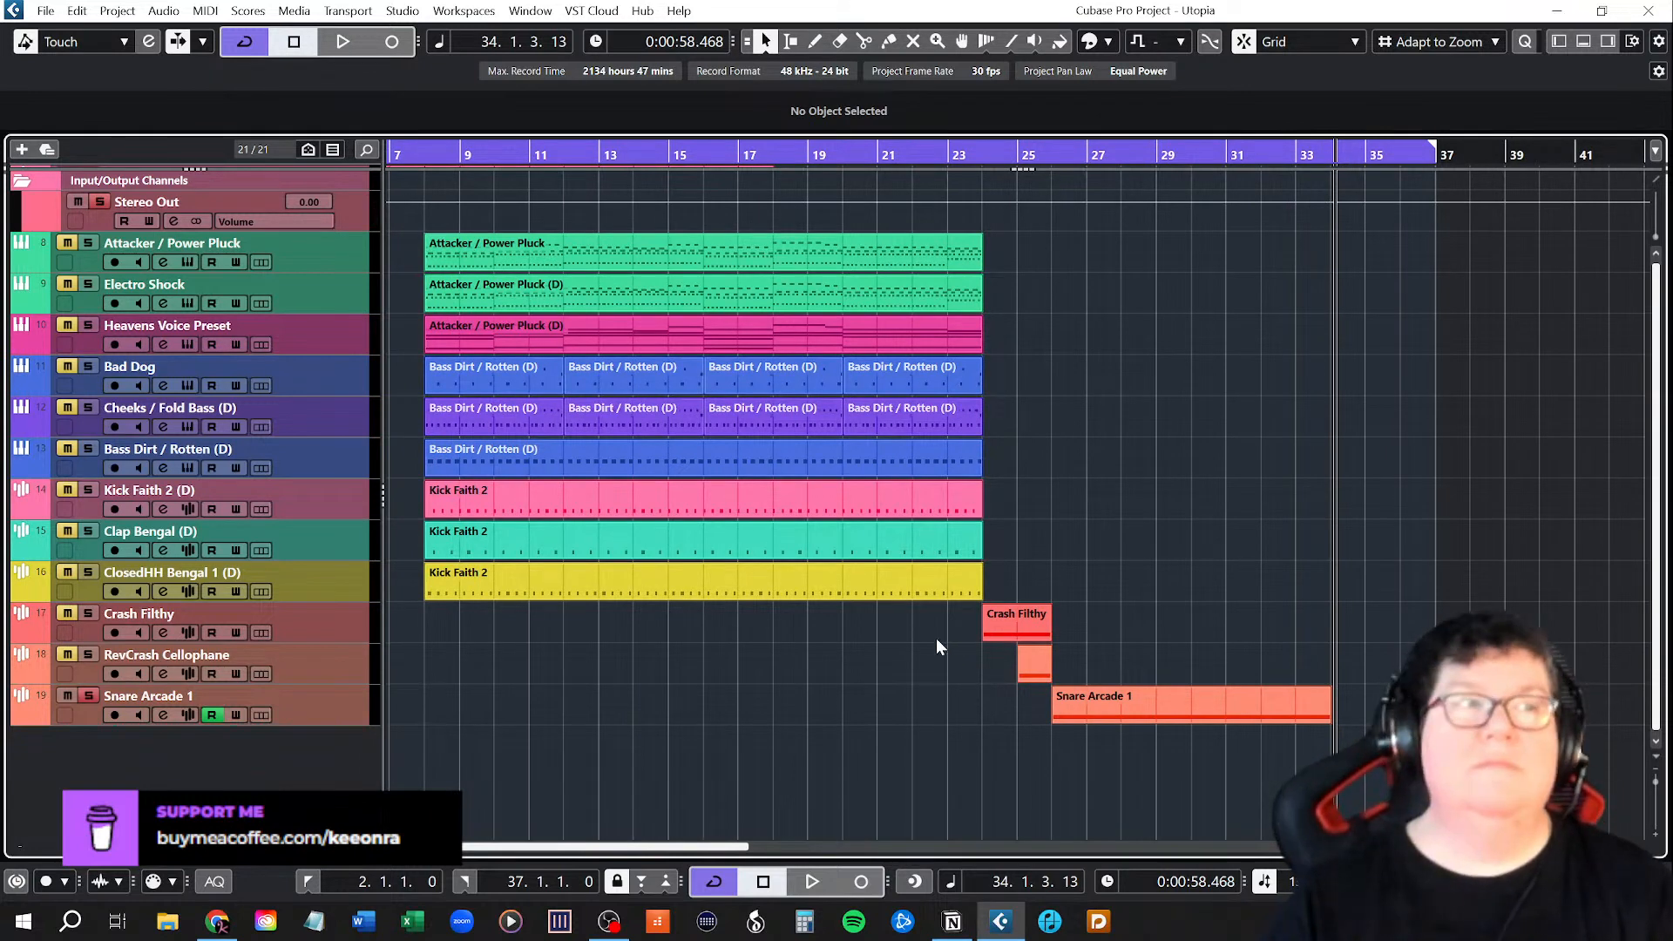
left_click(46, 11)
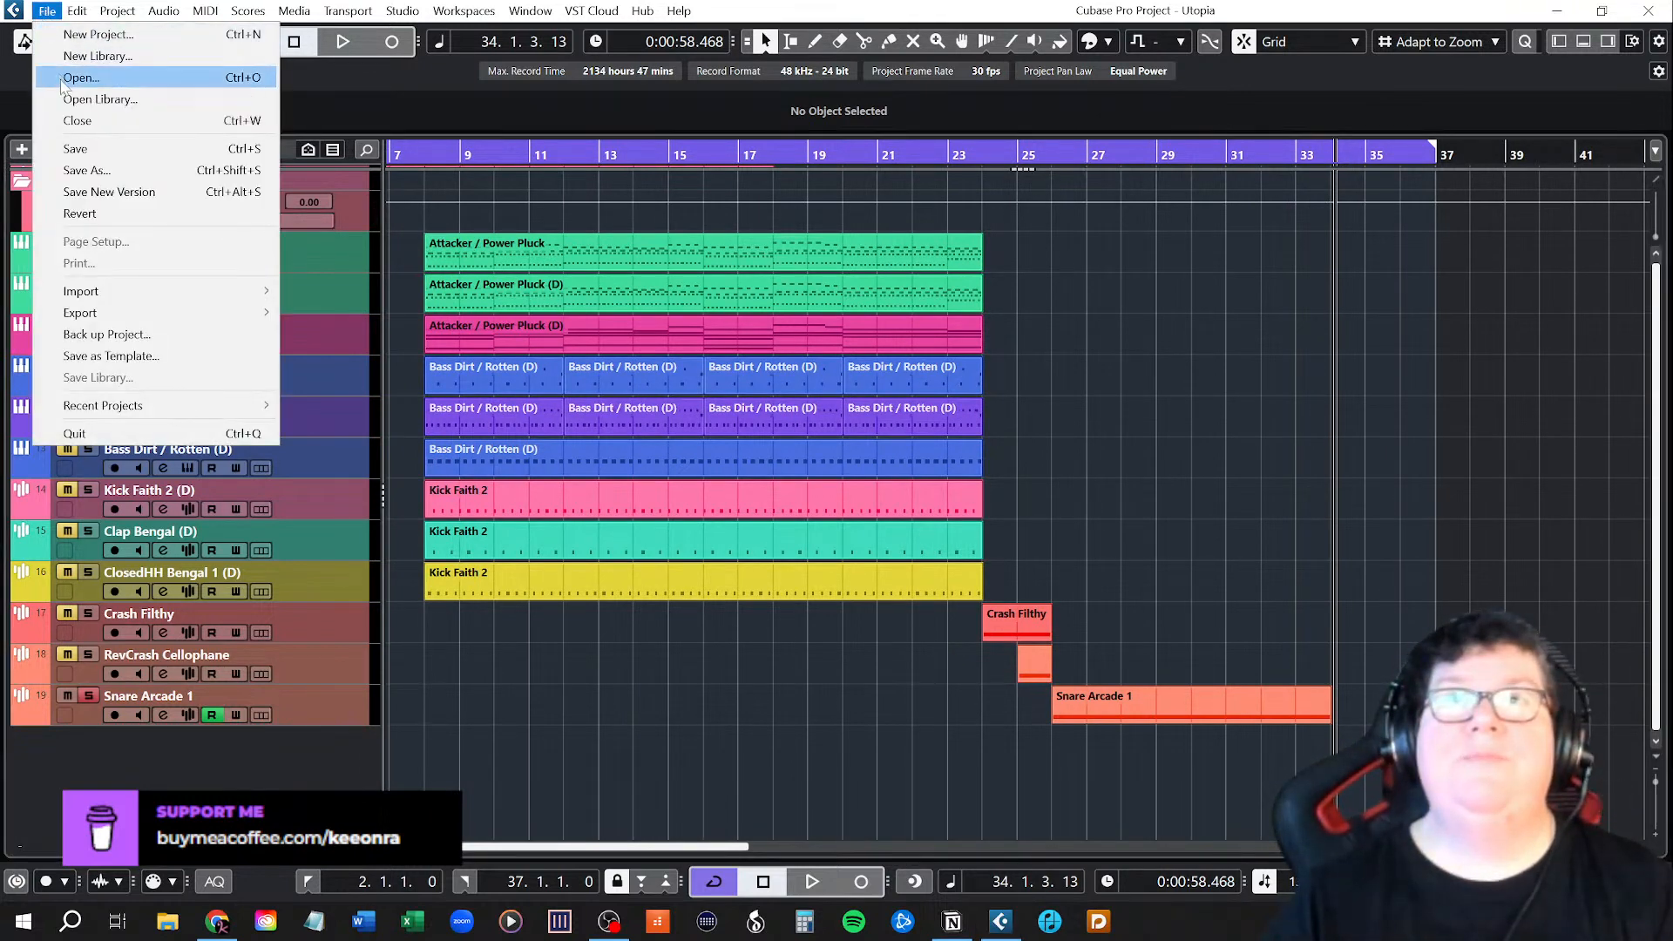
left_click(70, 150)
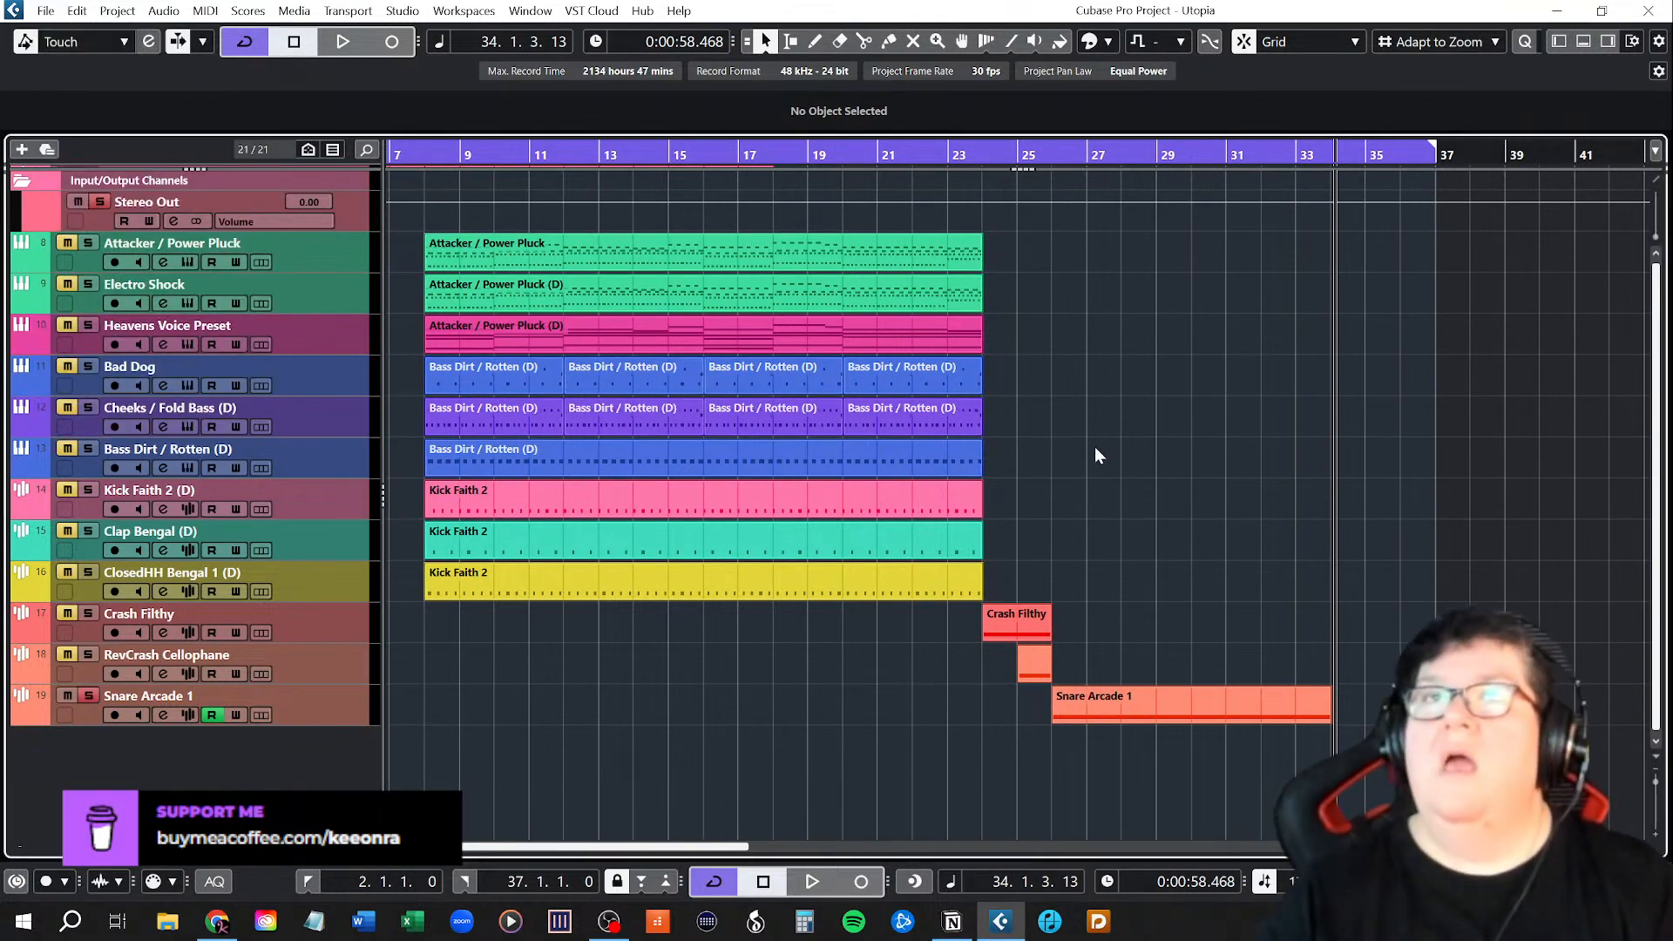
Turn off solo on Snare Arcade 1 and play the full arrangement from bar 19 to bar 26.
left_click(810, 155)
key("space")
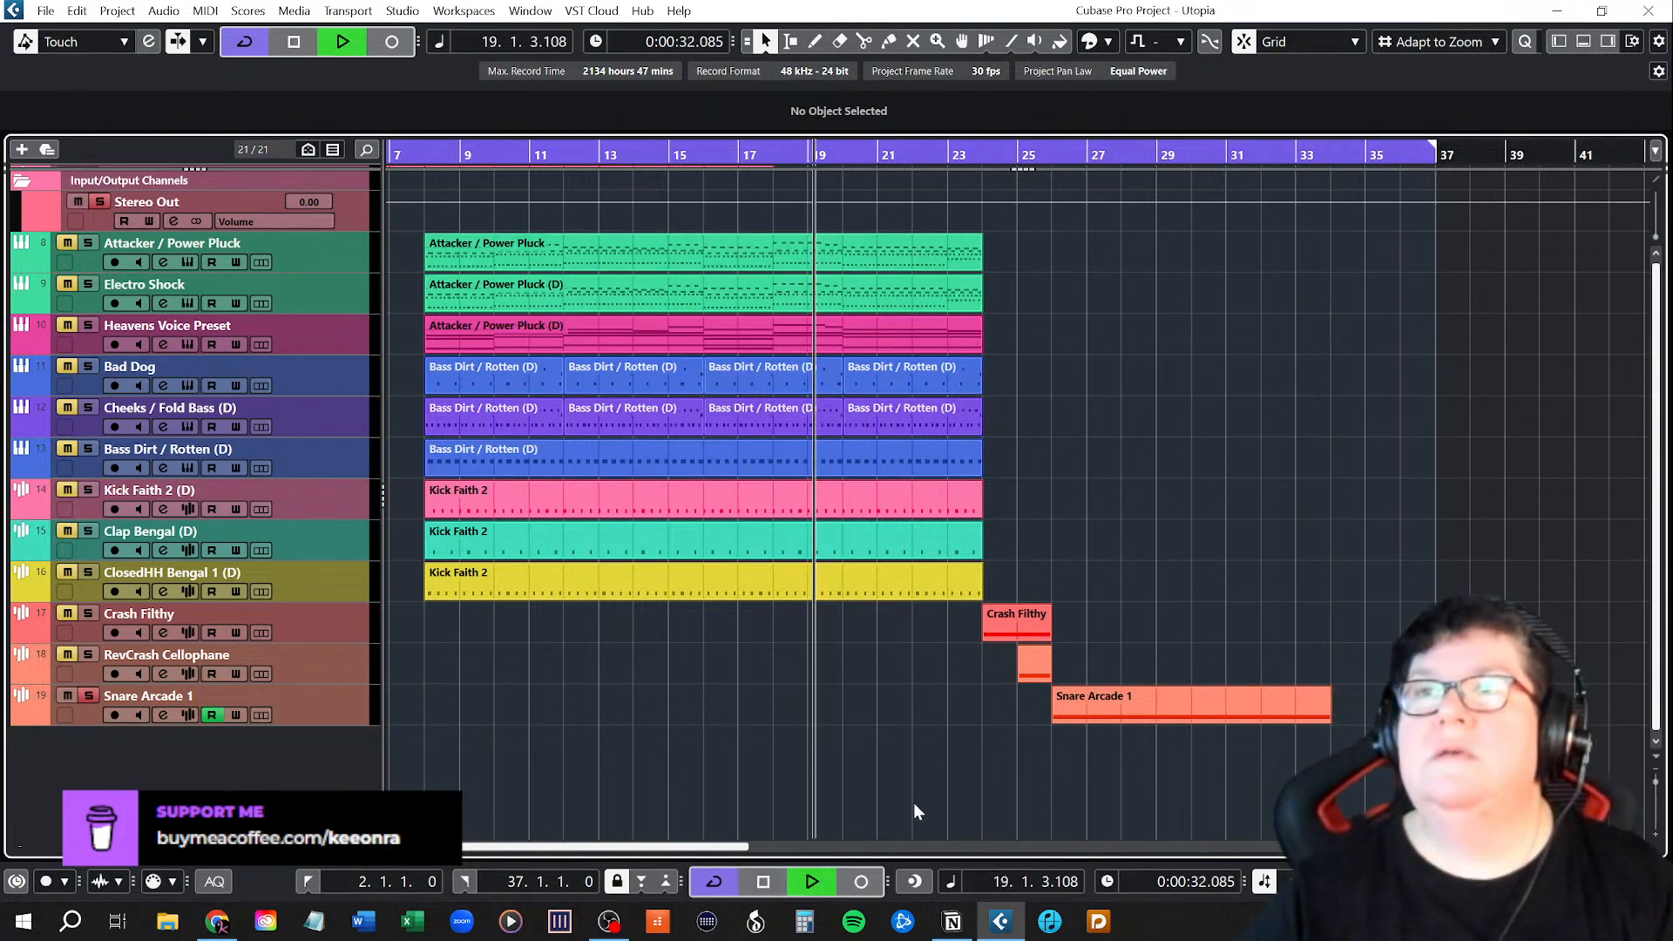
key("space")
left_click(87, 694)
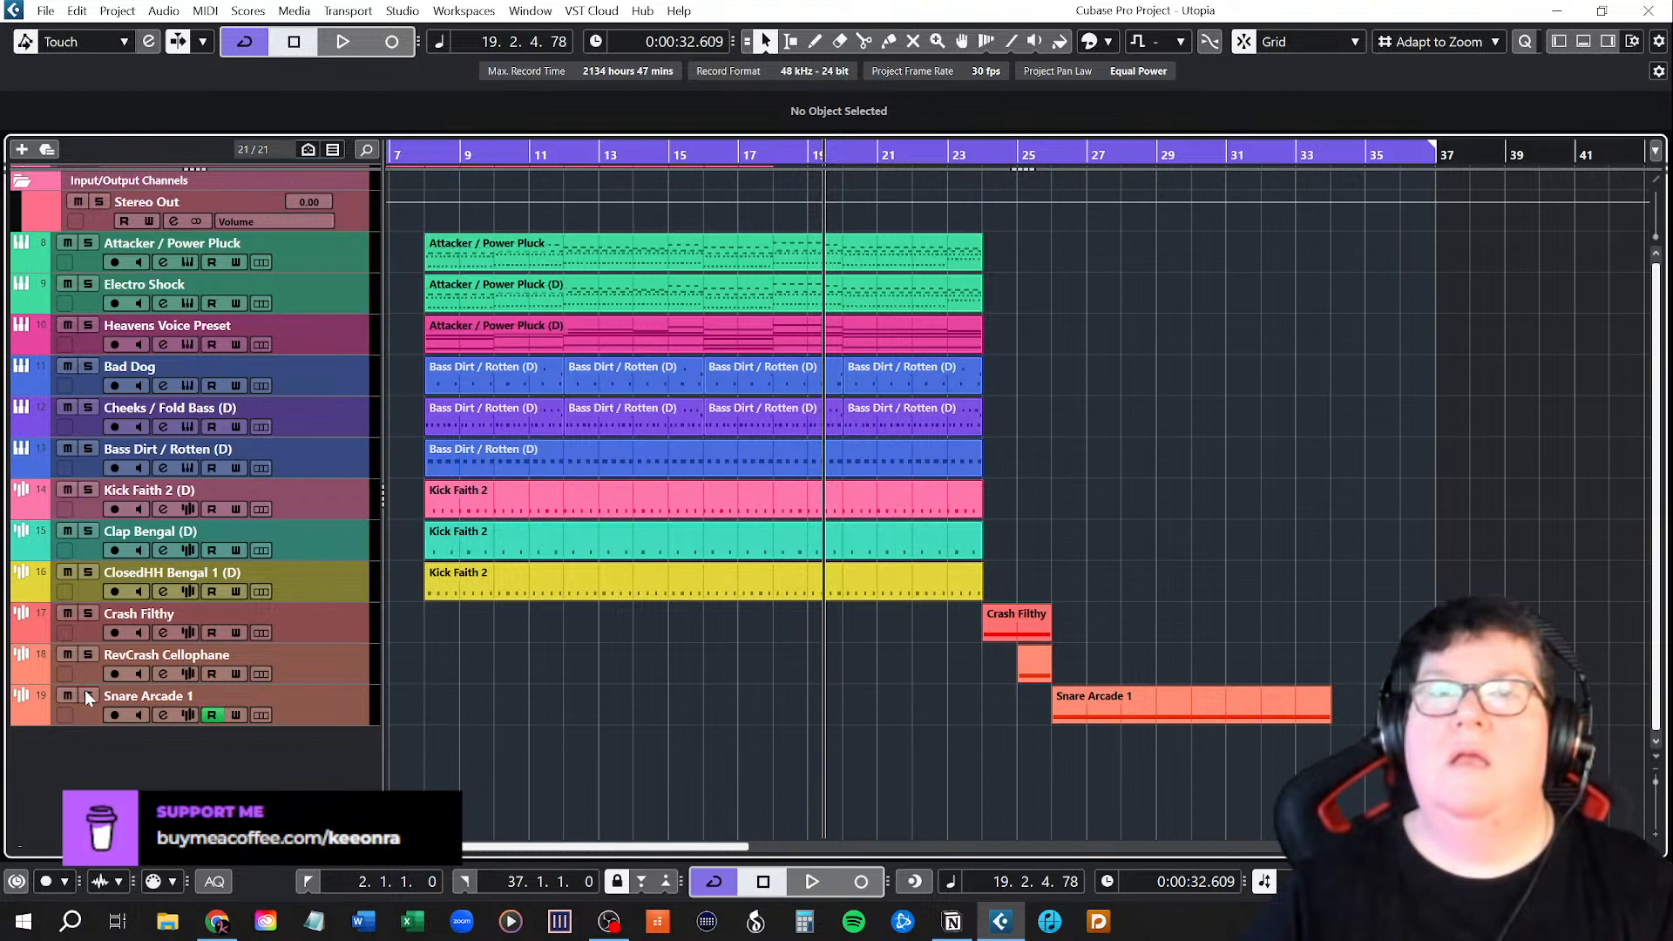
left_click(811, 155)
key("space")
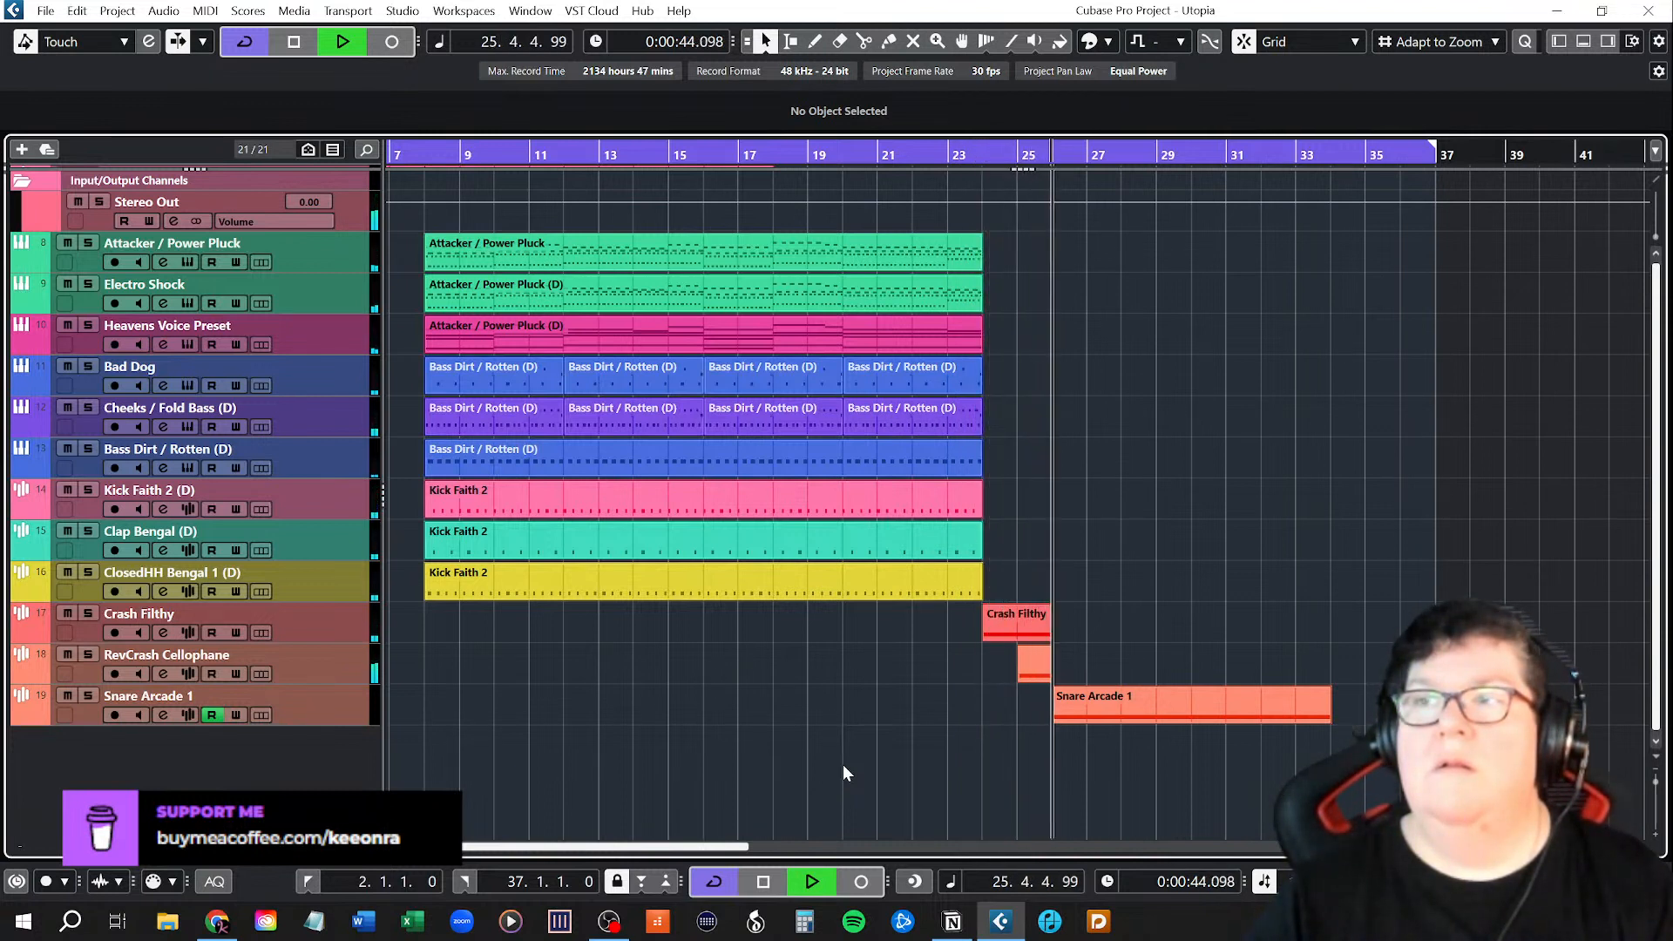
key("space")
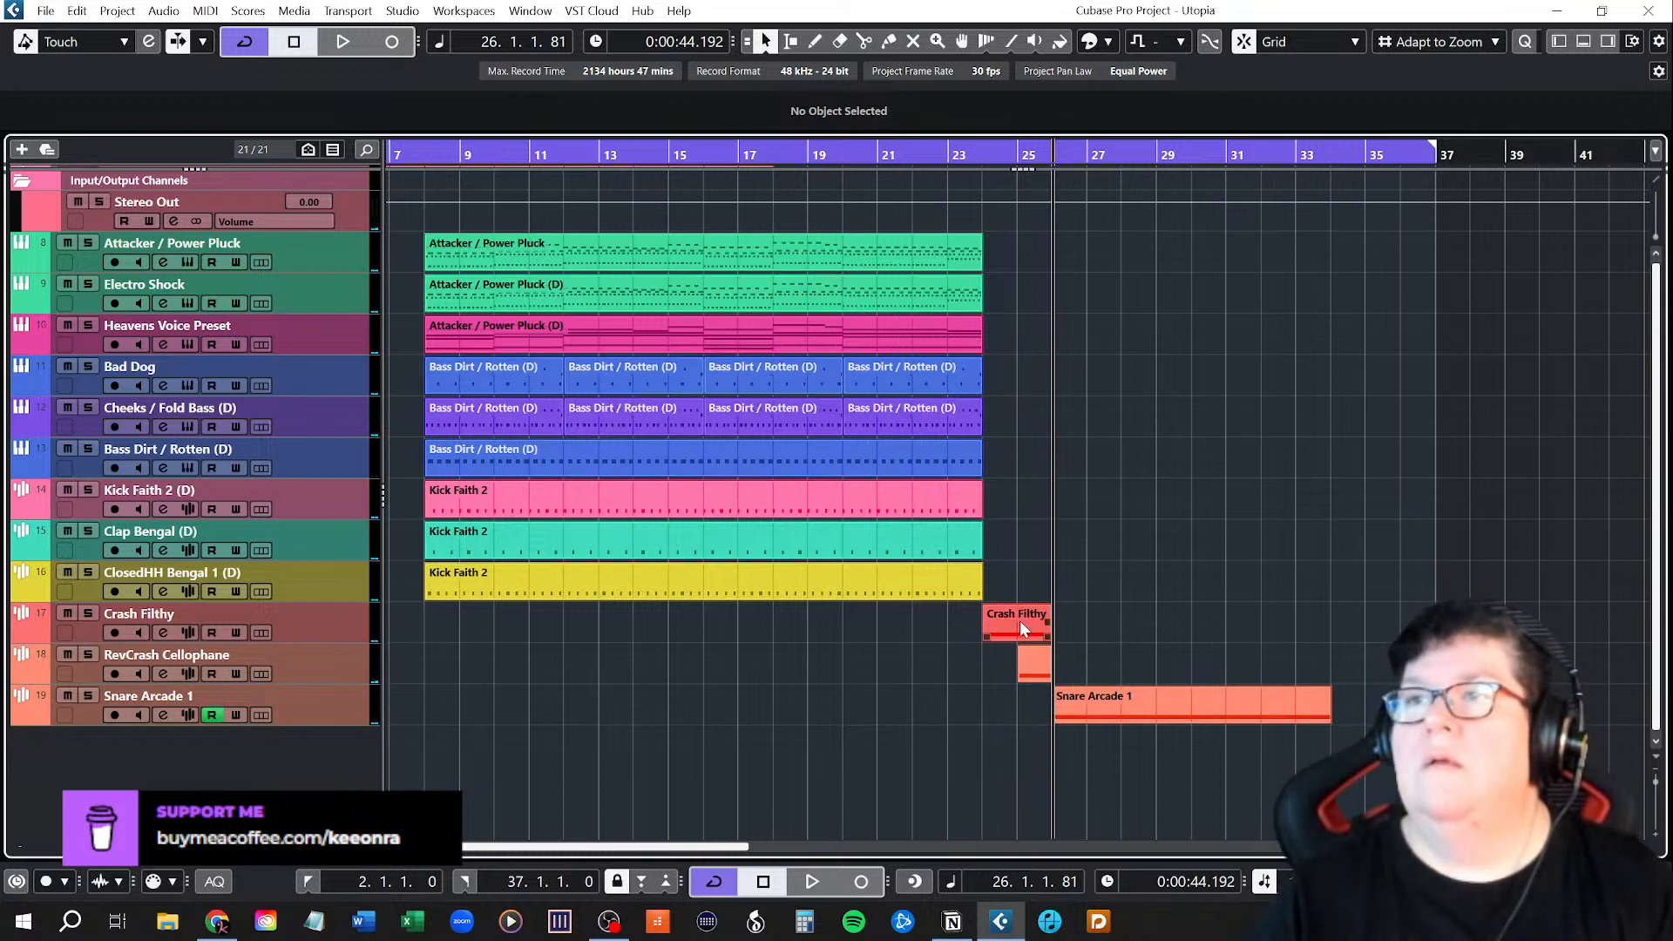
Move the RevCrash Cellophane part to start at bar 33 and the Snare Arcade 1 part to start at bar 23.
left_click_drag(1037, 659, 1322, 670)
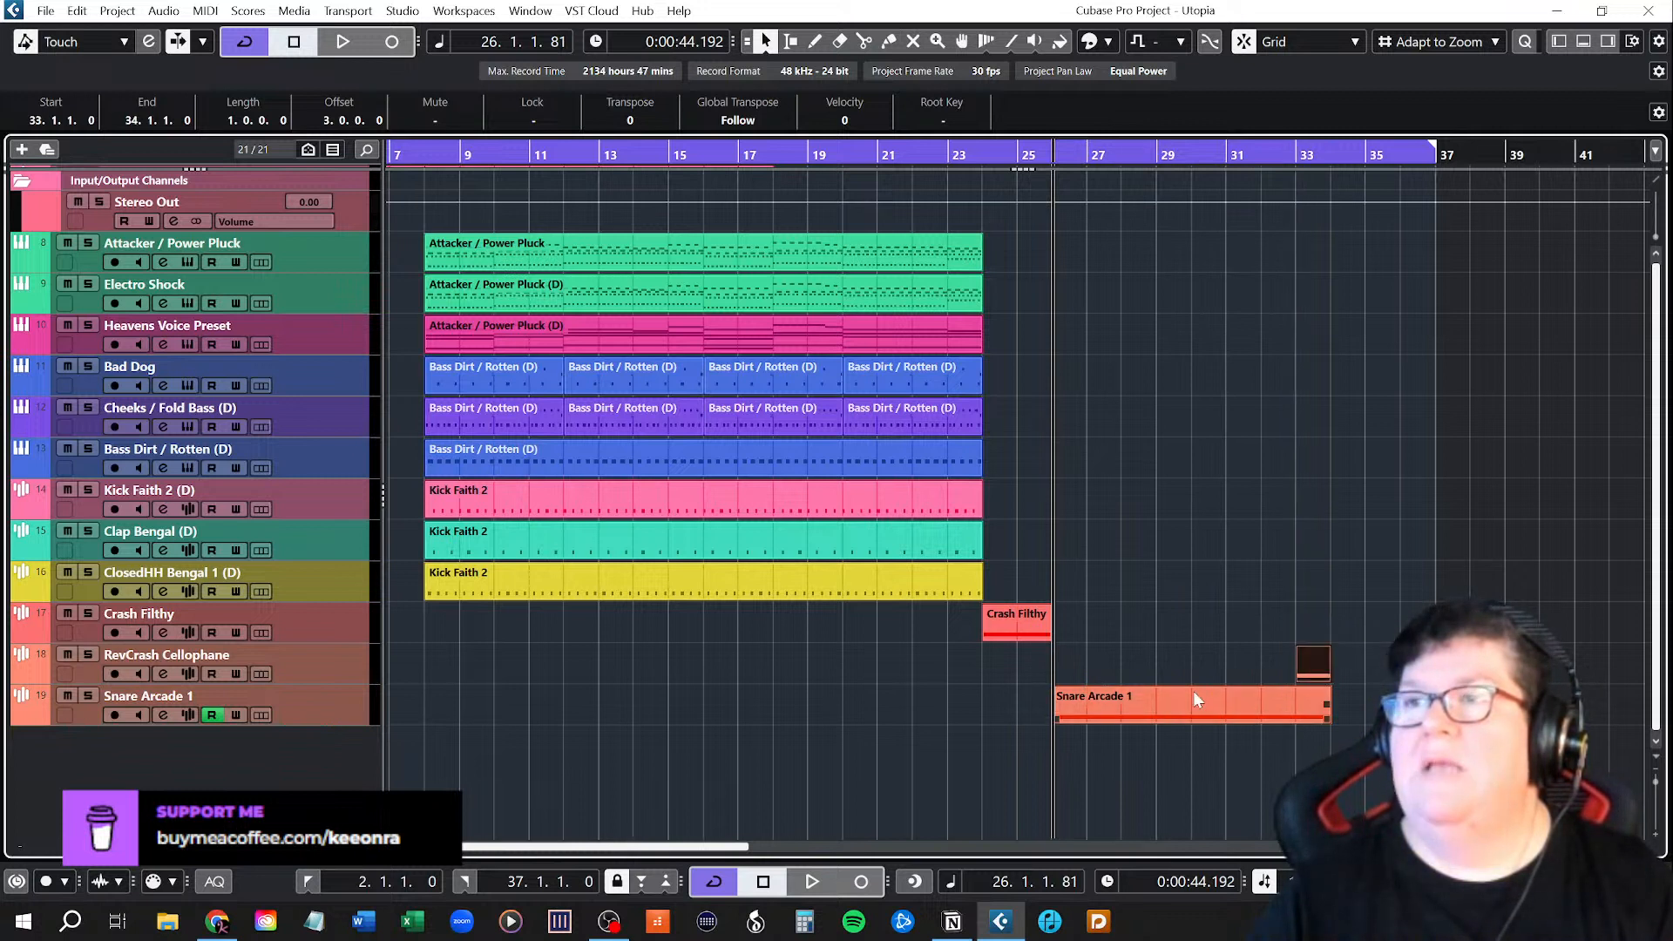
left_click_drag(1128, 708, 1030, 722)
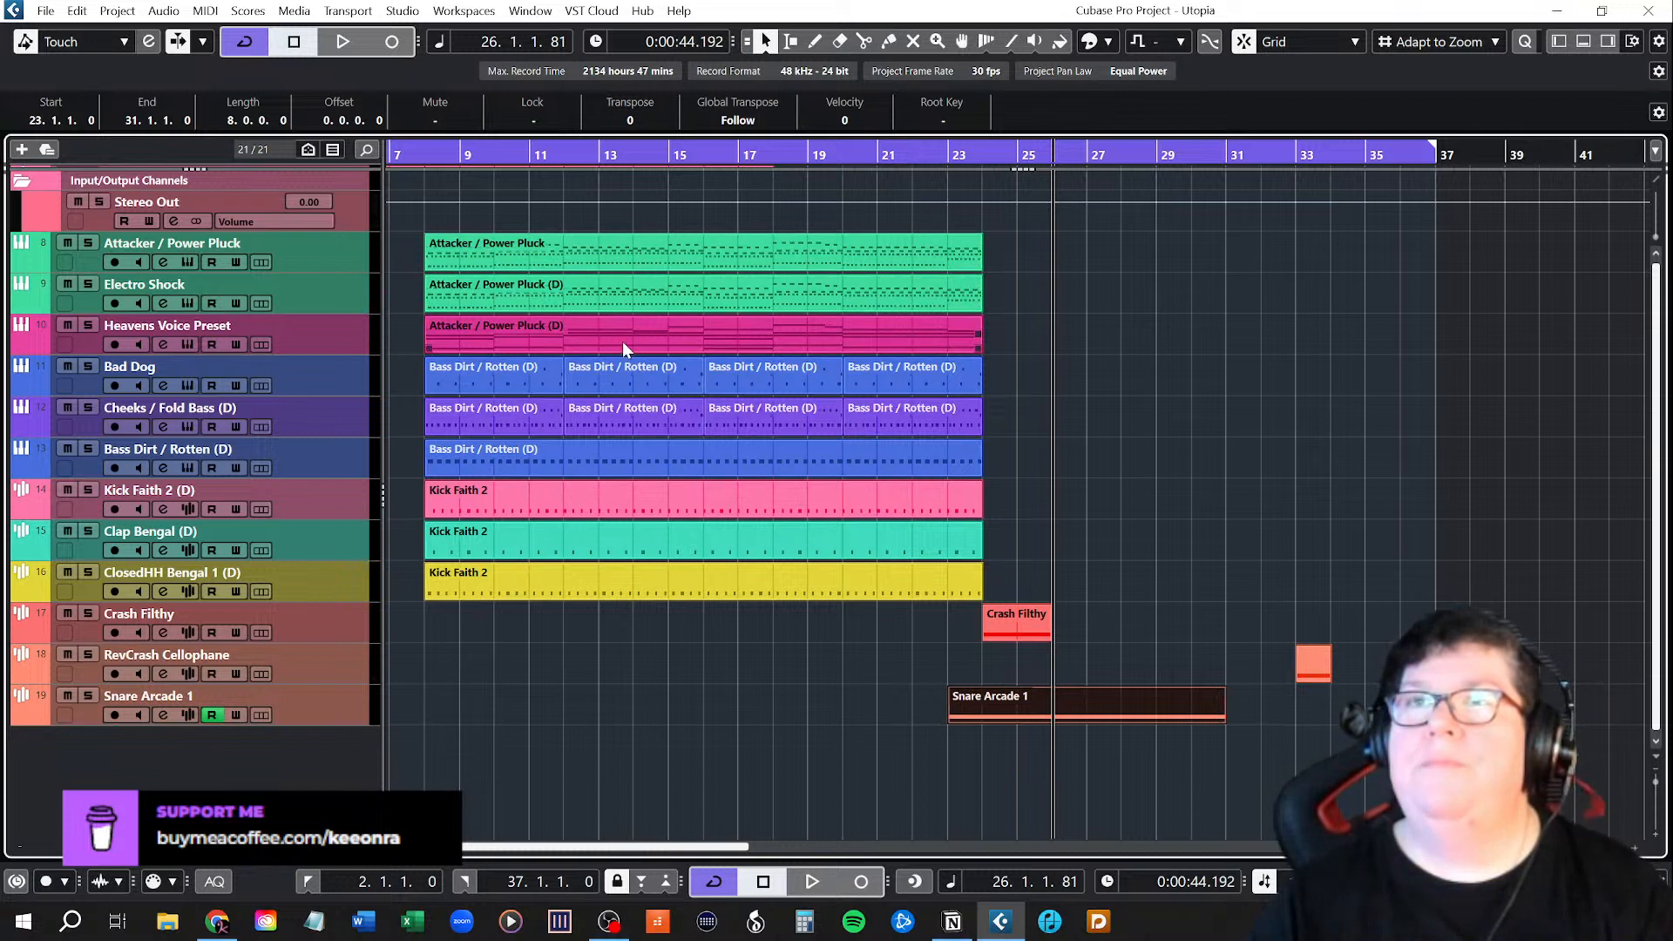
Duplicate the Heavens Voice Preset part that spans bars 8 to 24 and move the copy to start at bar 26.
left_click(551, 338)
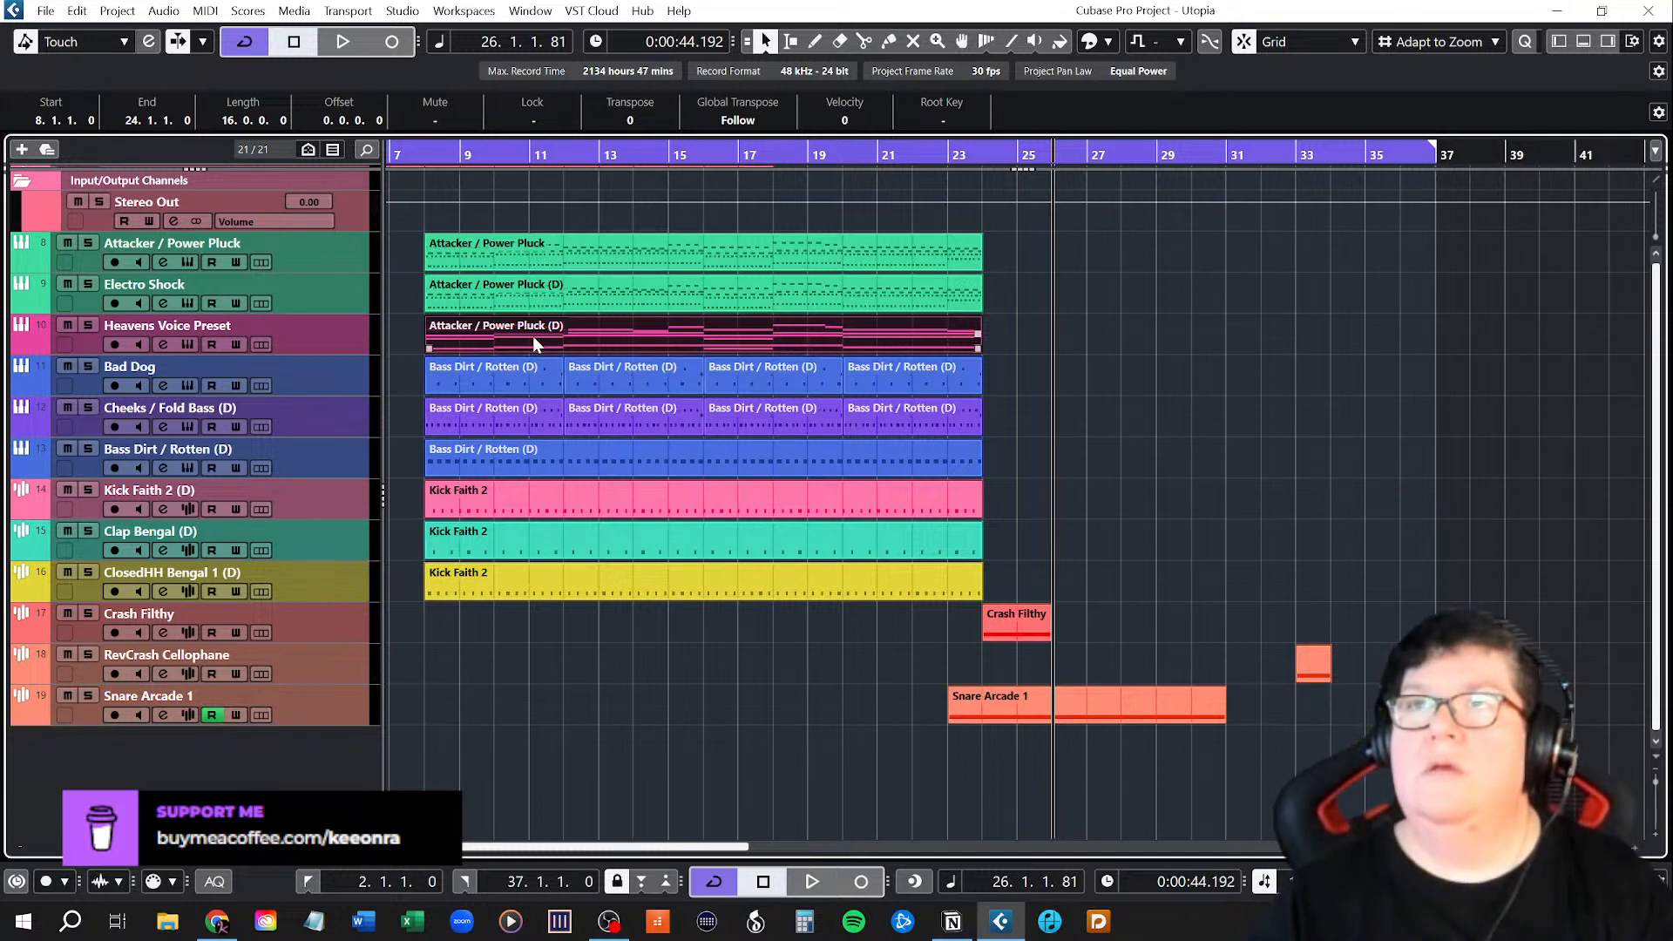
left_click_drag(534, 340, 963, 341)
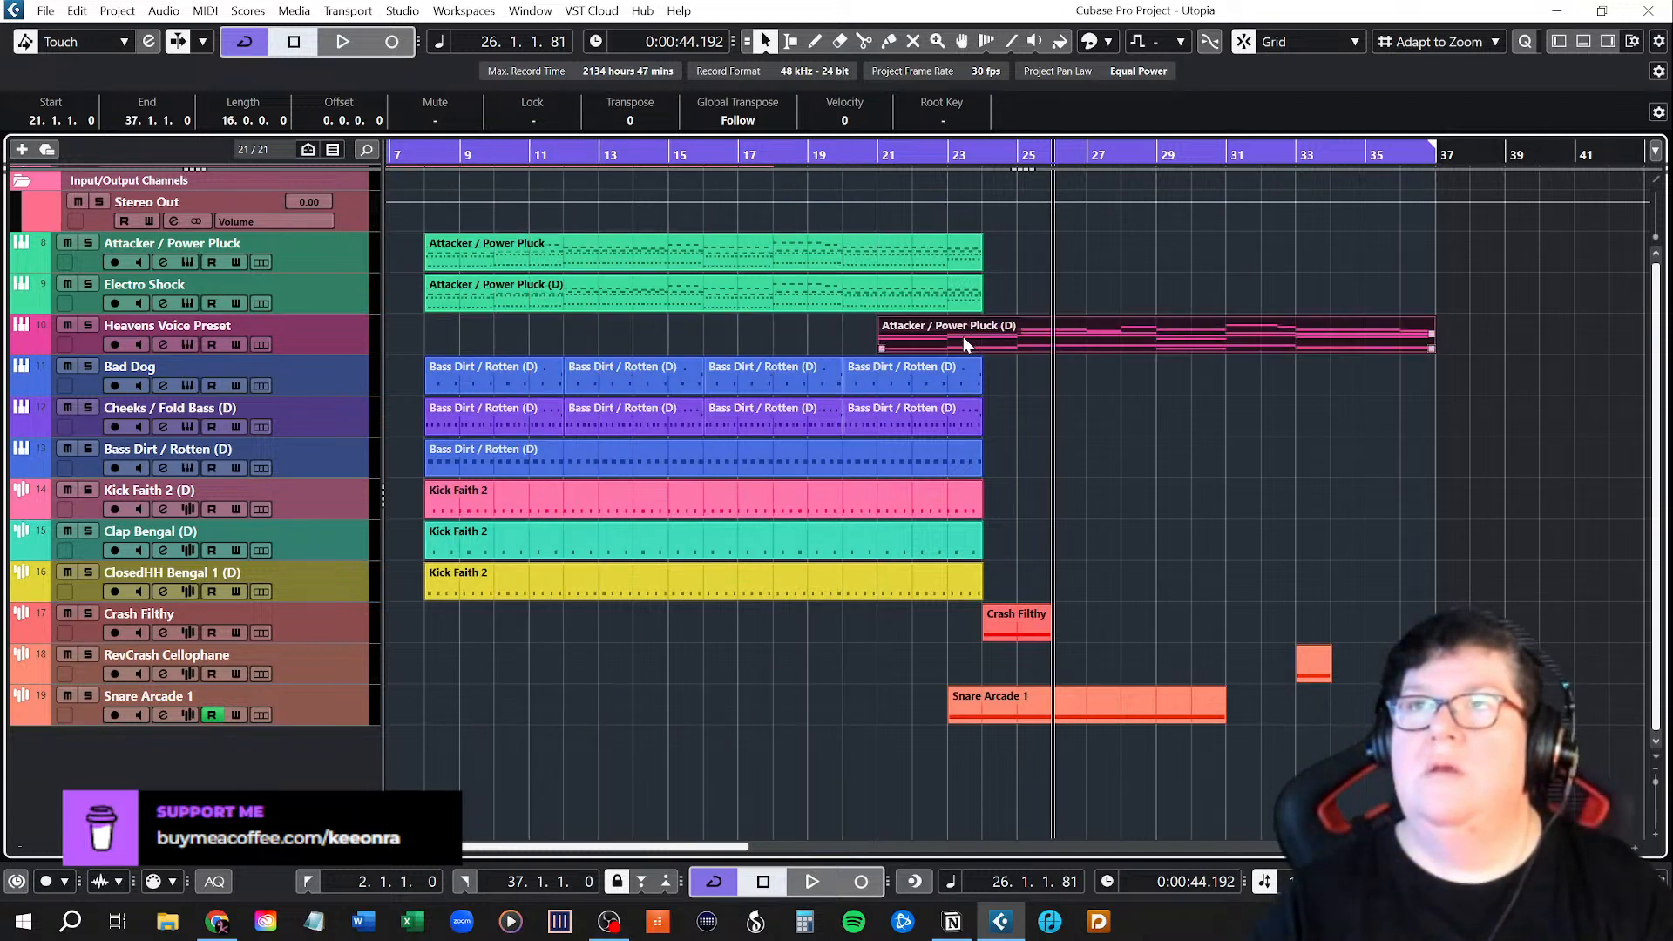
key("ctrl+z")
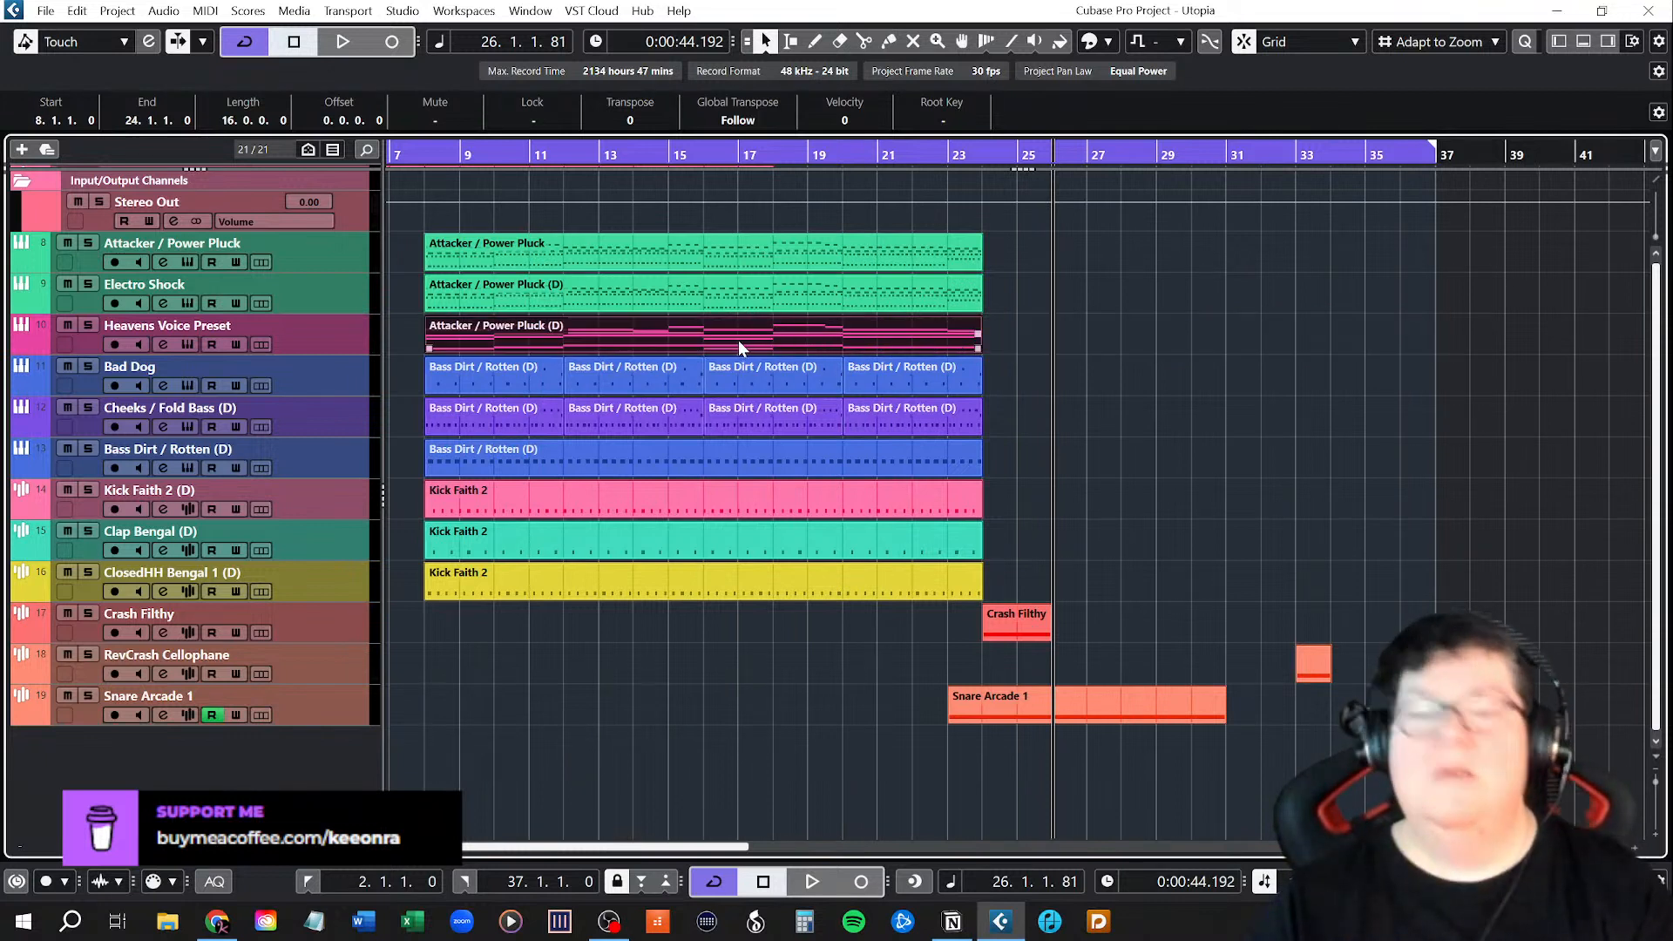
key("ctrl+d")
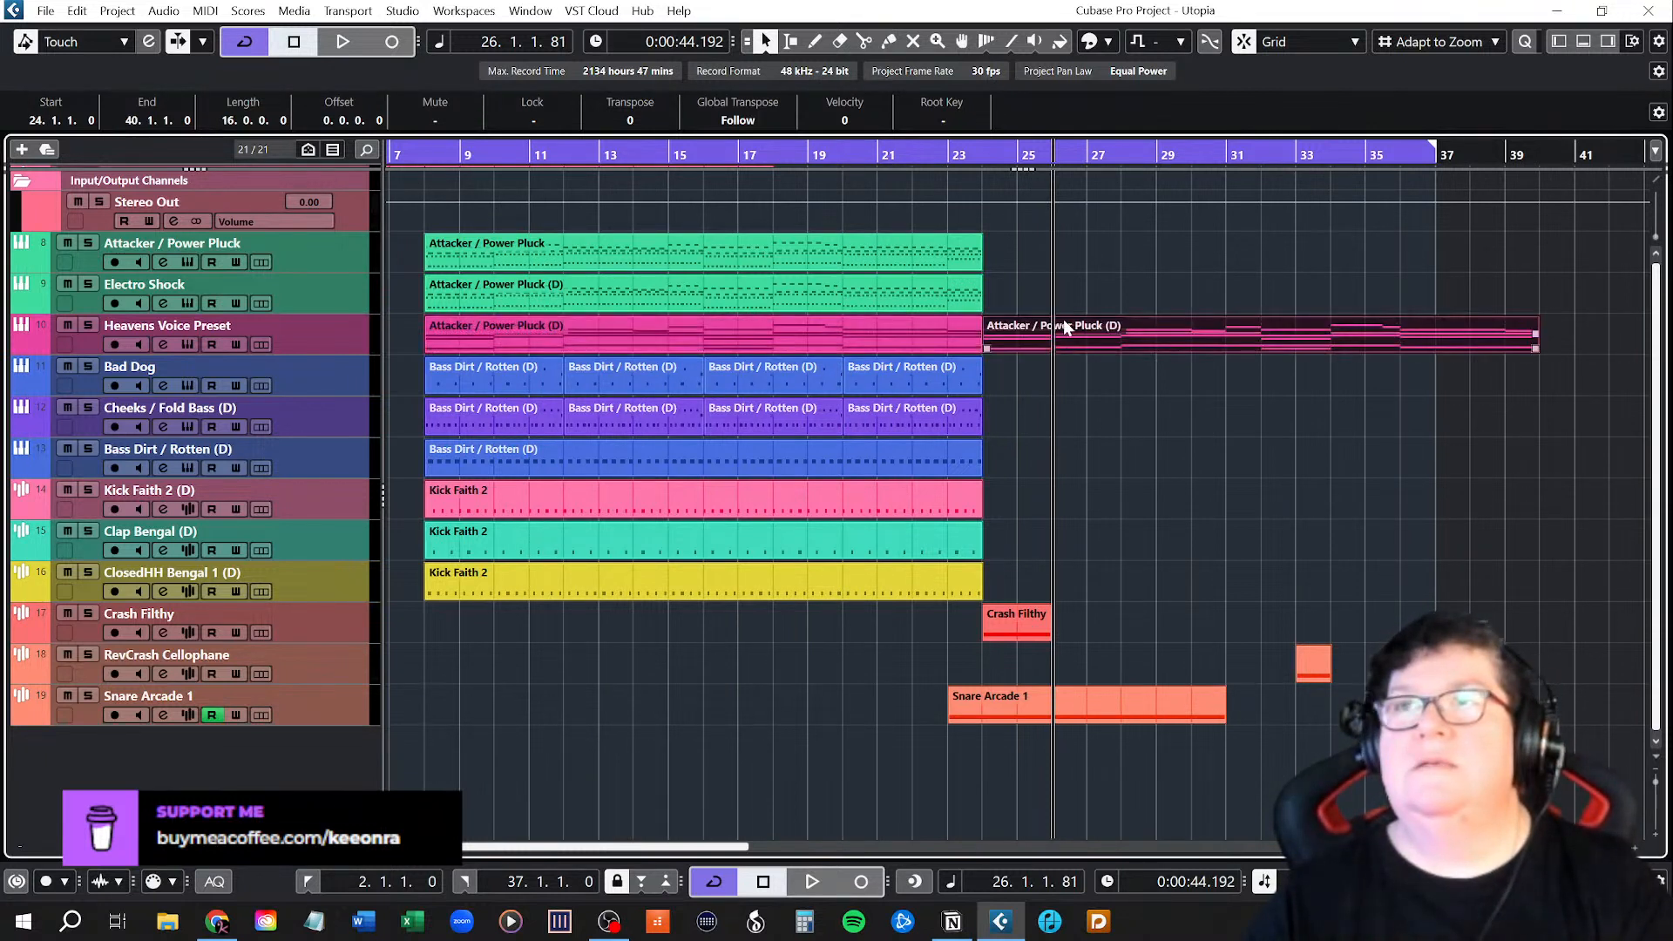
left_click_drag(1028, 334, 1080, 332)
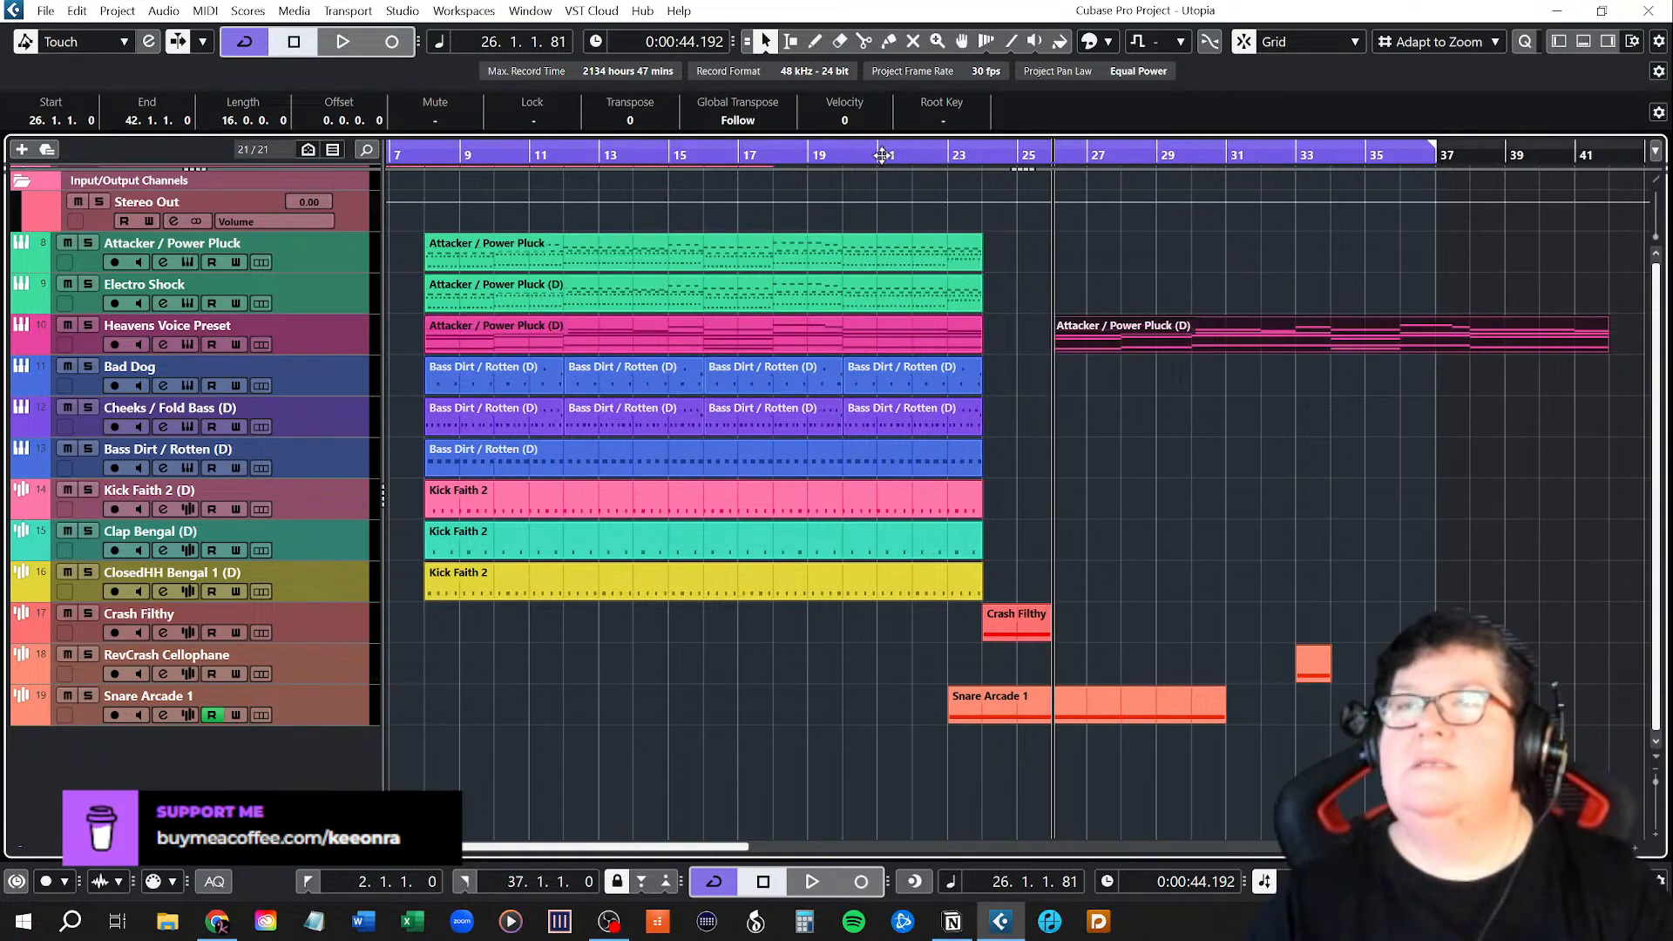
Play the arrangement from bar 21 into bar 26 to hear the transition into the copied Heavens Voice Preset part.
left_click_drag(882, 155, 901, 656)
key("space")
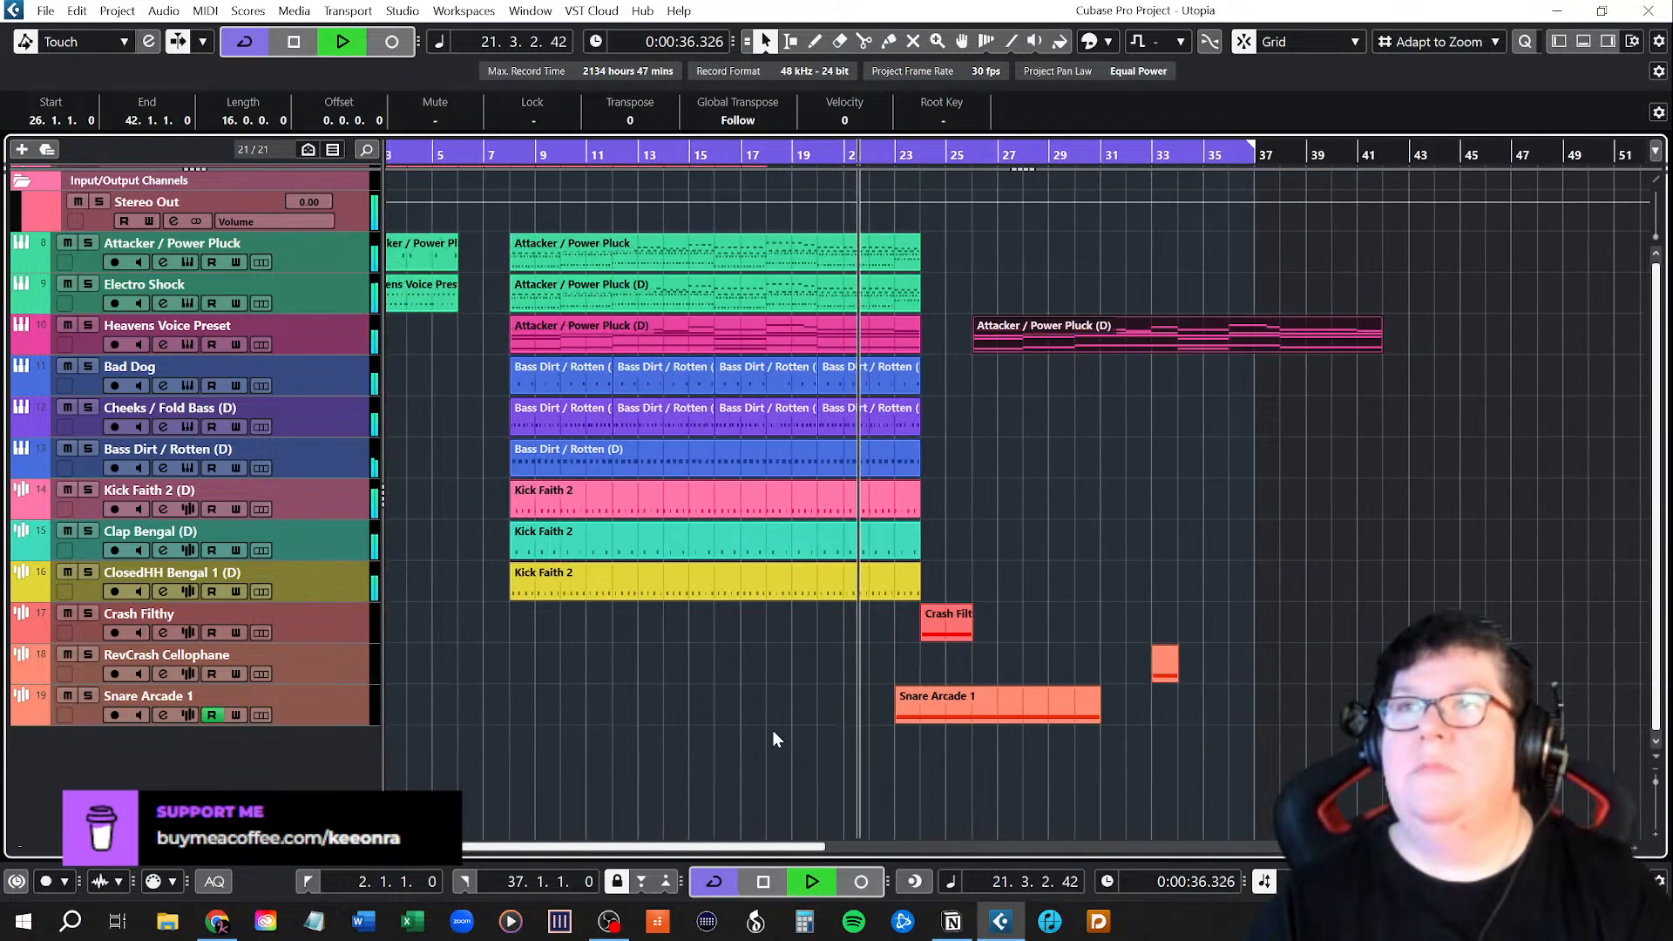
scroll(772, 730, "up", 1)
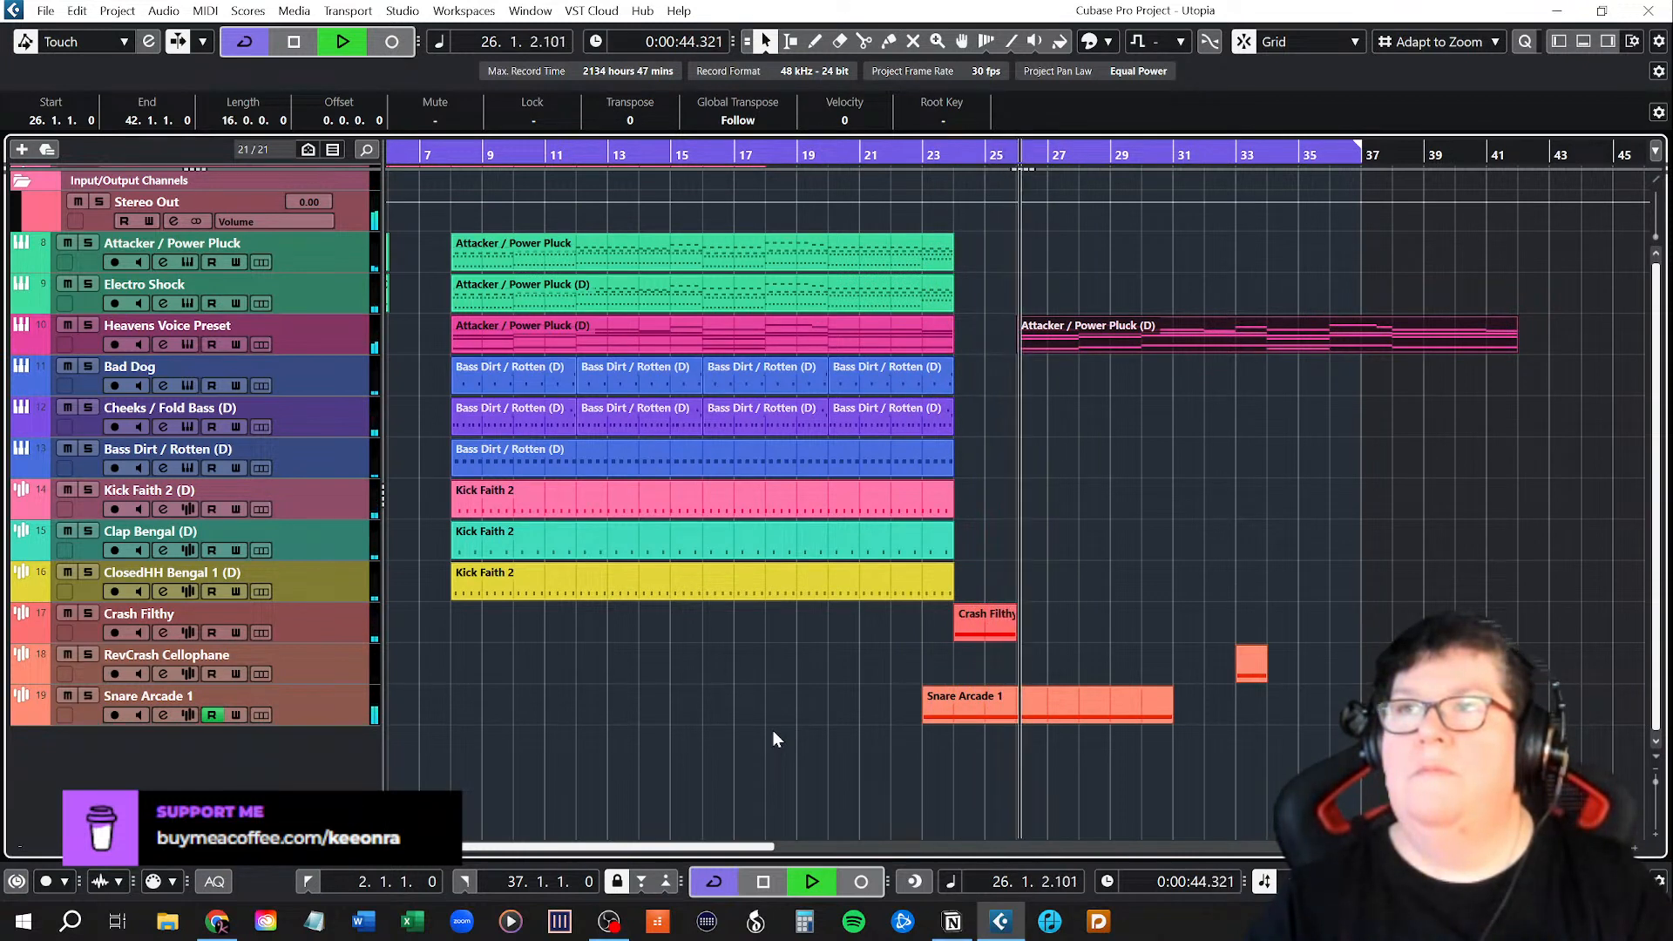
key("space")
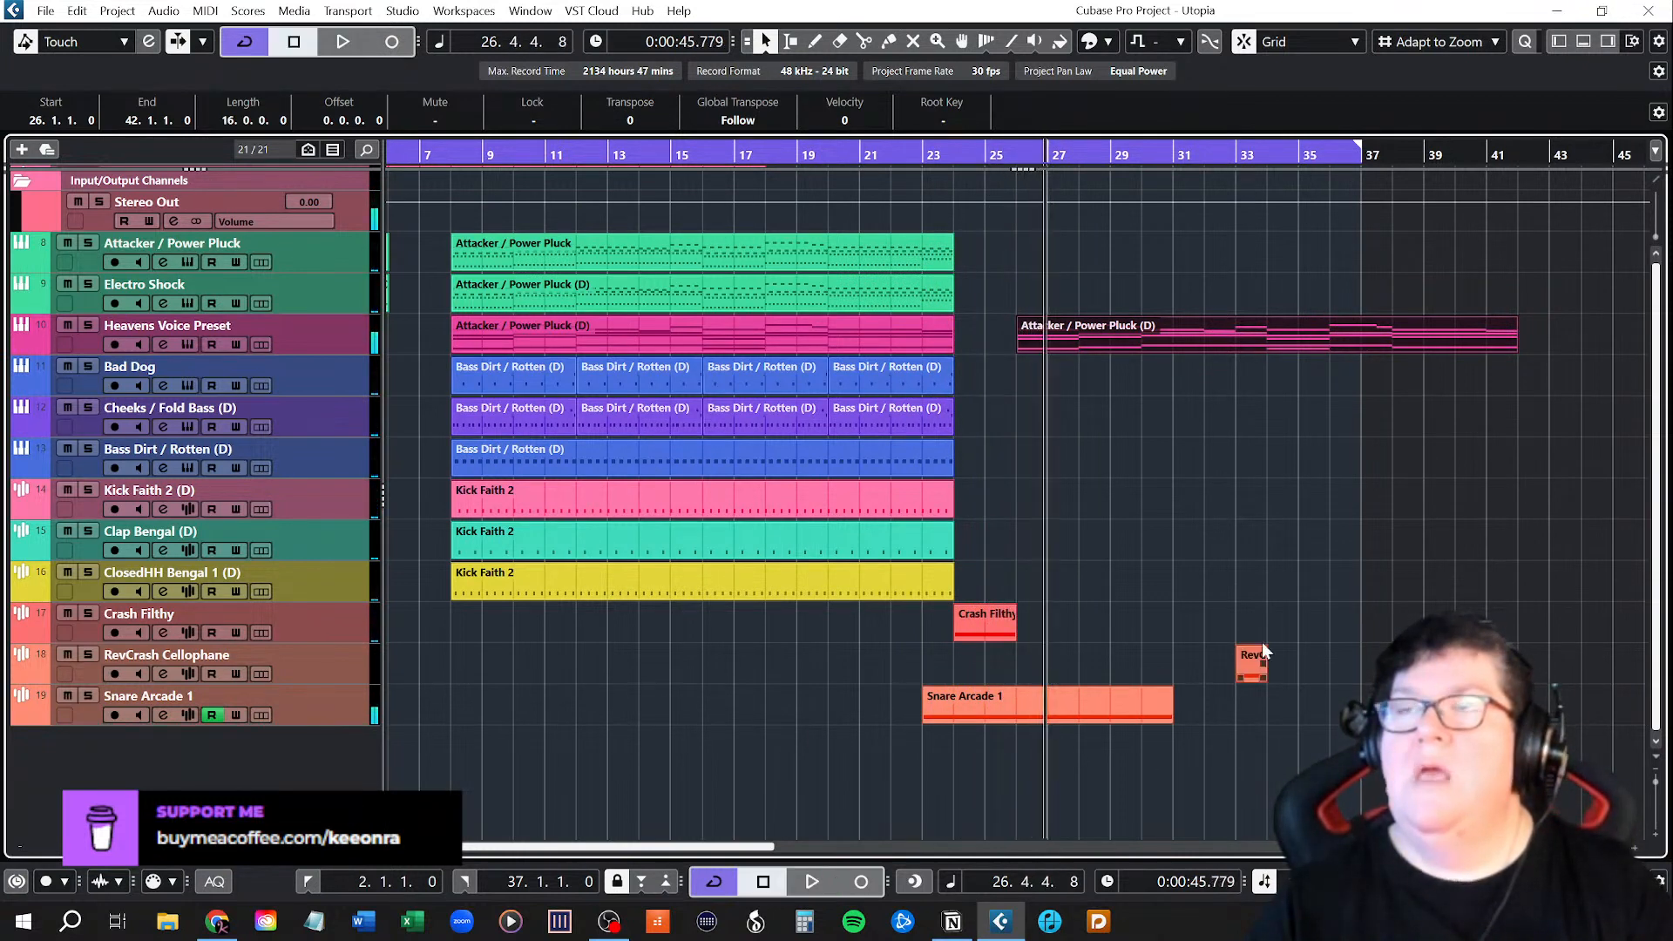
Move the copied Heavens Voice Preset part to start at bar 31 and the RevCrash Cellophane part to start at bar 30.
left_click_drag(1064, 336, 1233, 344)
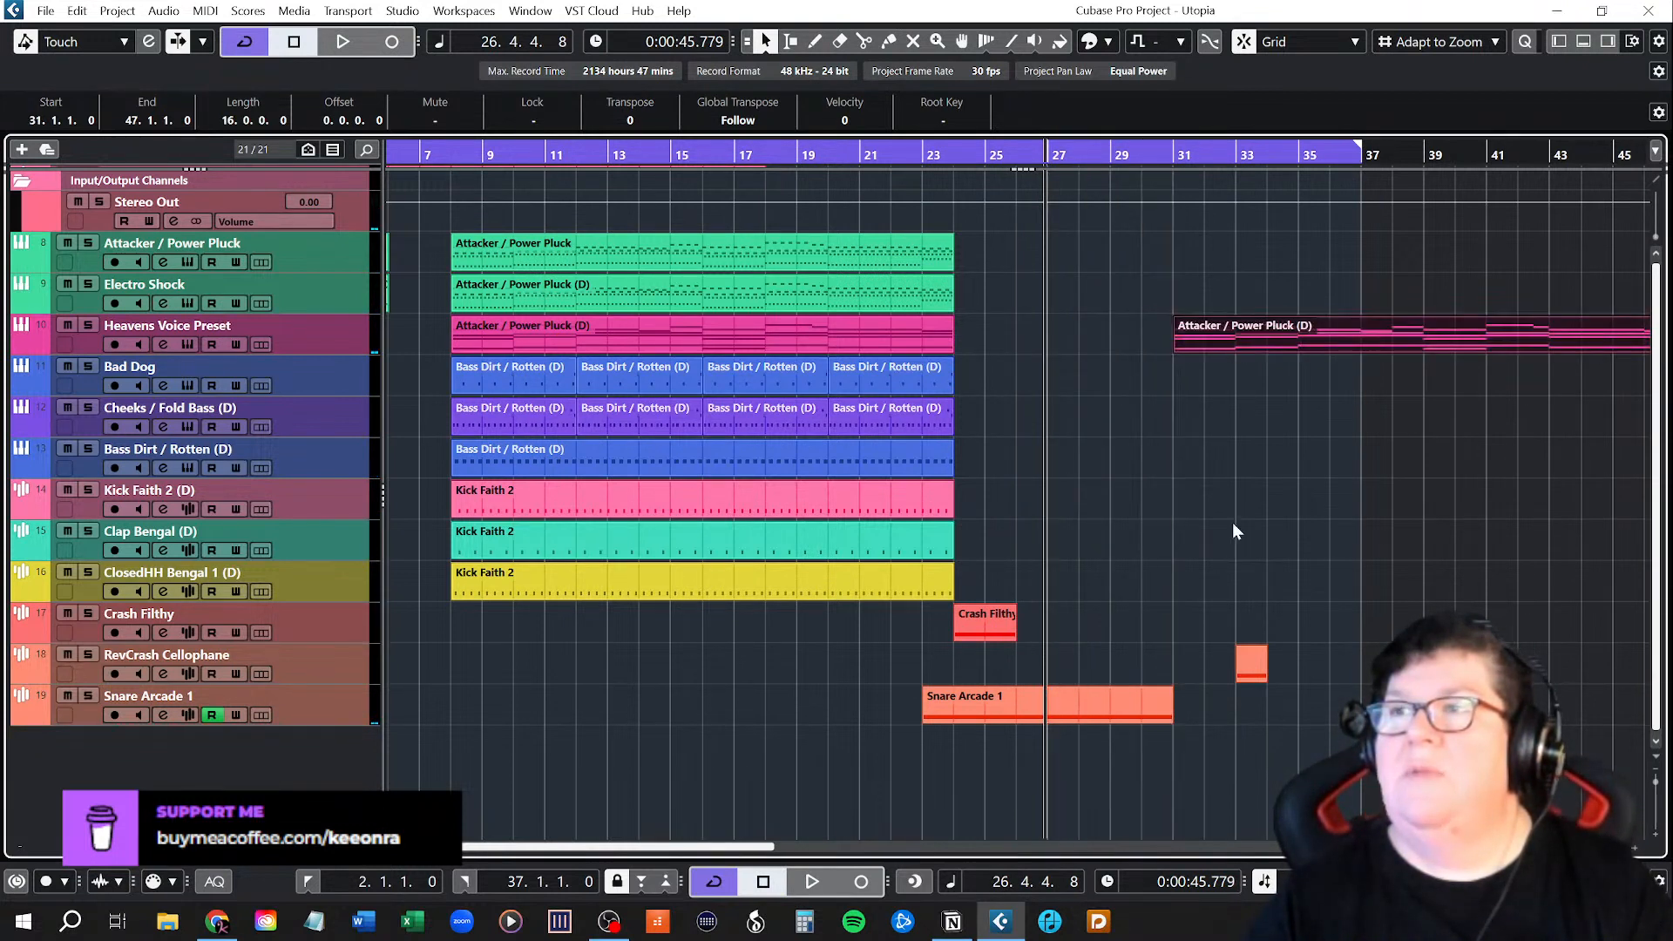
left_click_drag(1254, 662, 1156, 662)
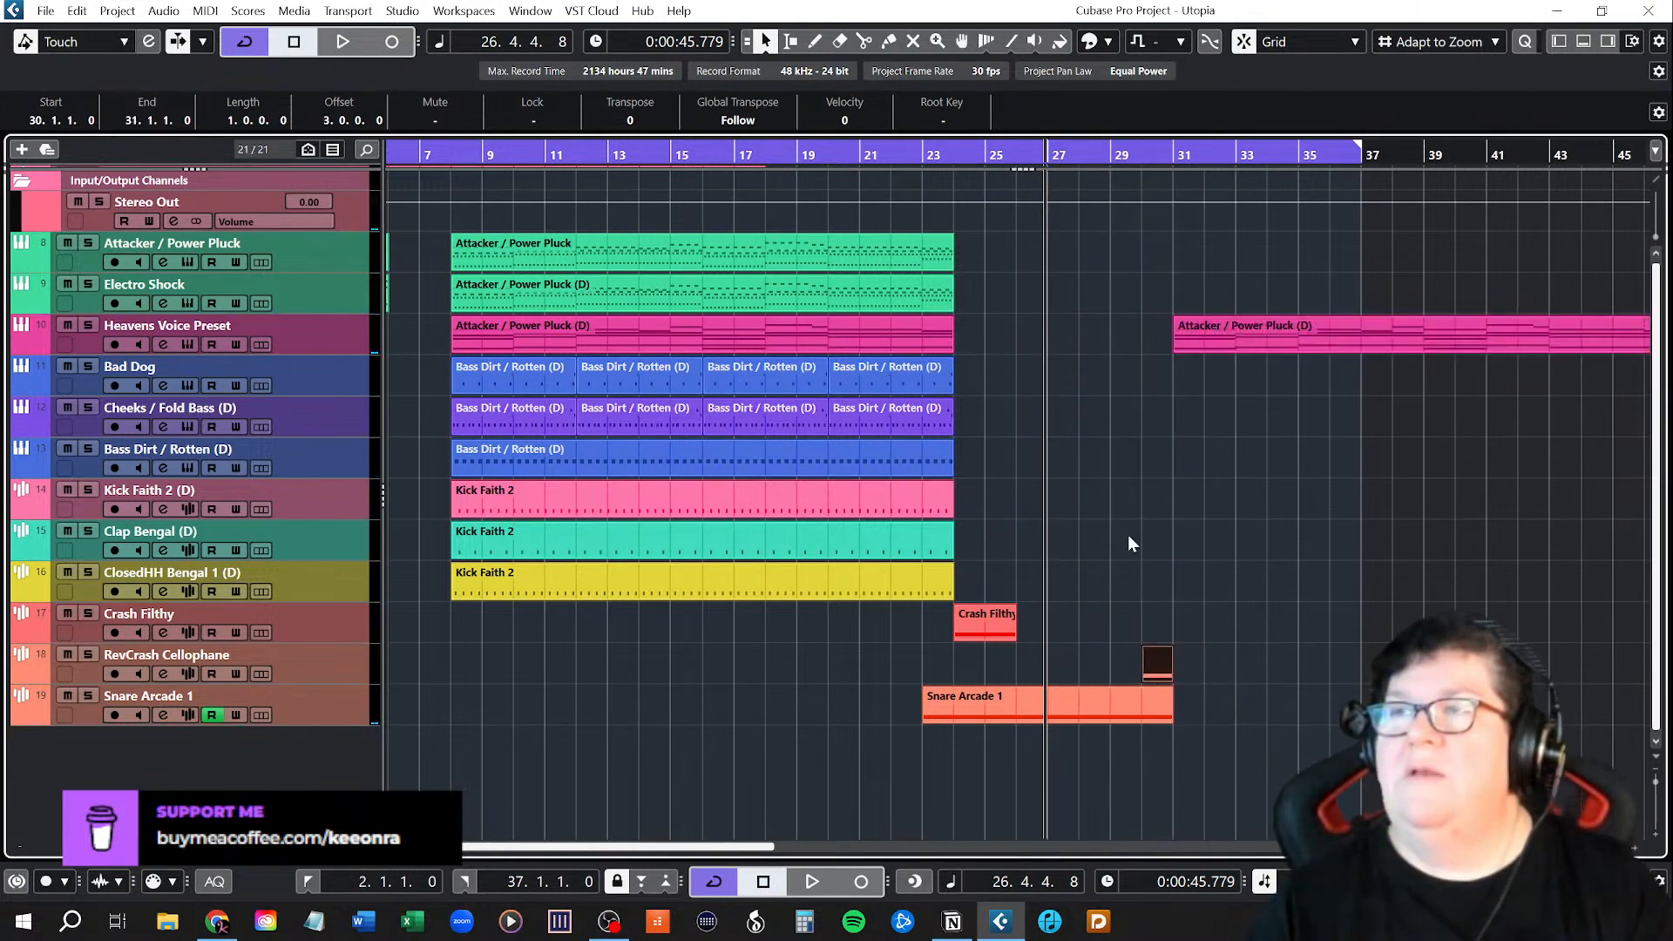
left_click(1106, 523)
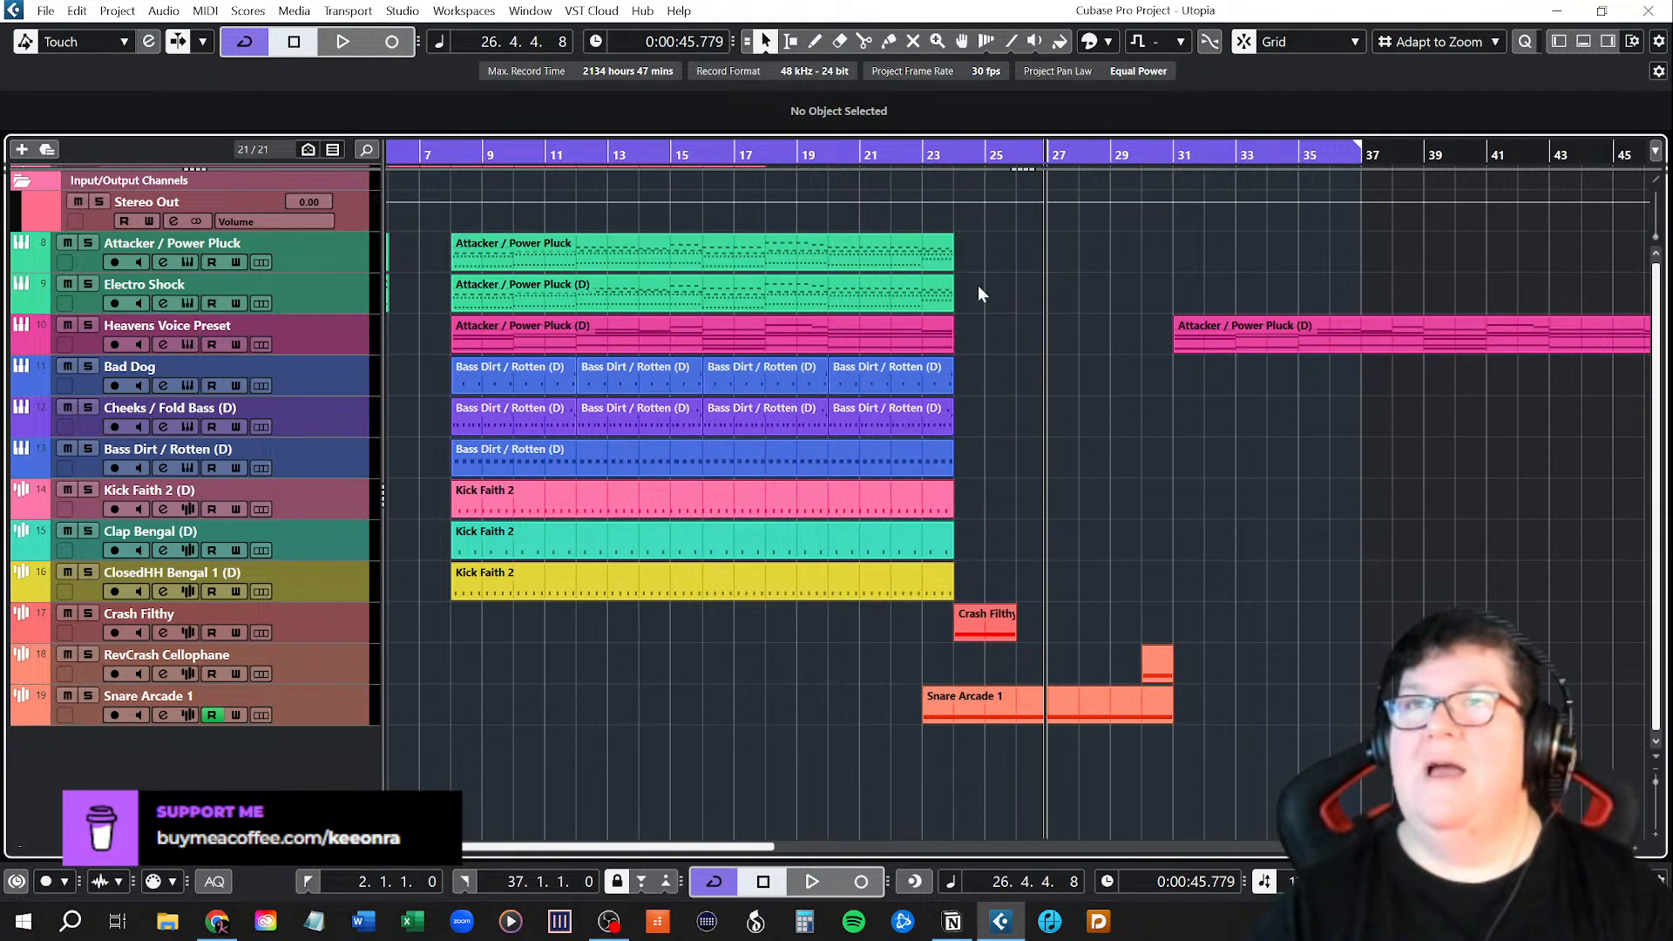
Extend the end of the cycle range to bar 47, where the copied Heavens Voice Preset part ends.
left_click(656, 252)
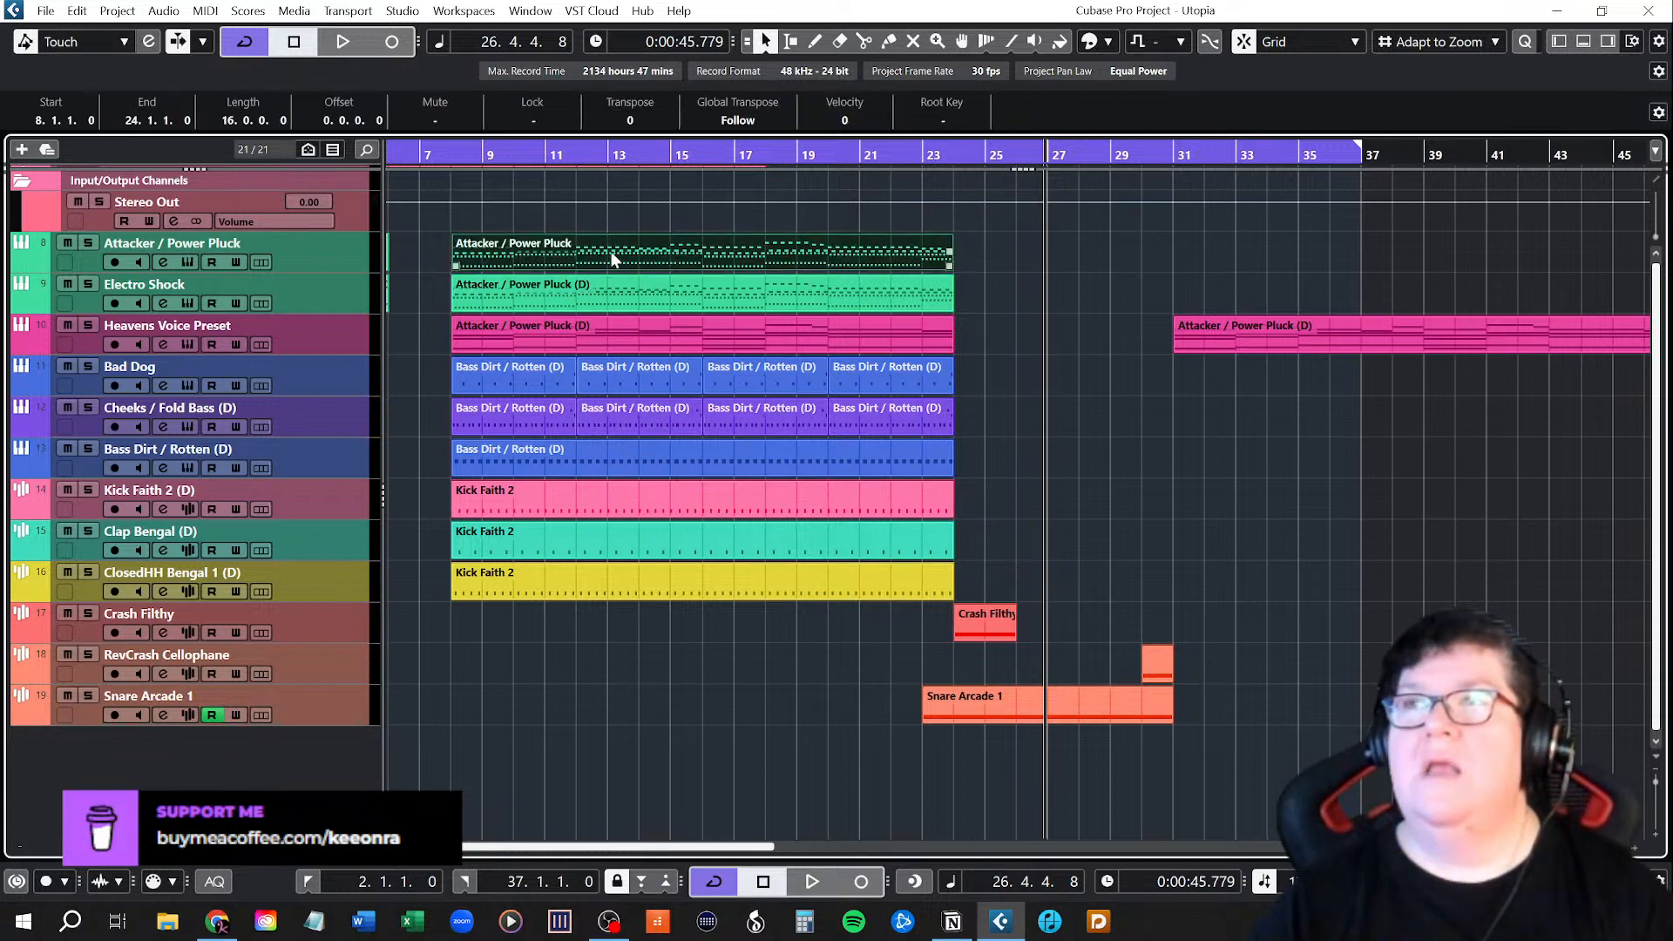
left_click_drag(701, 846, 768, 846)
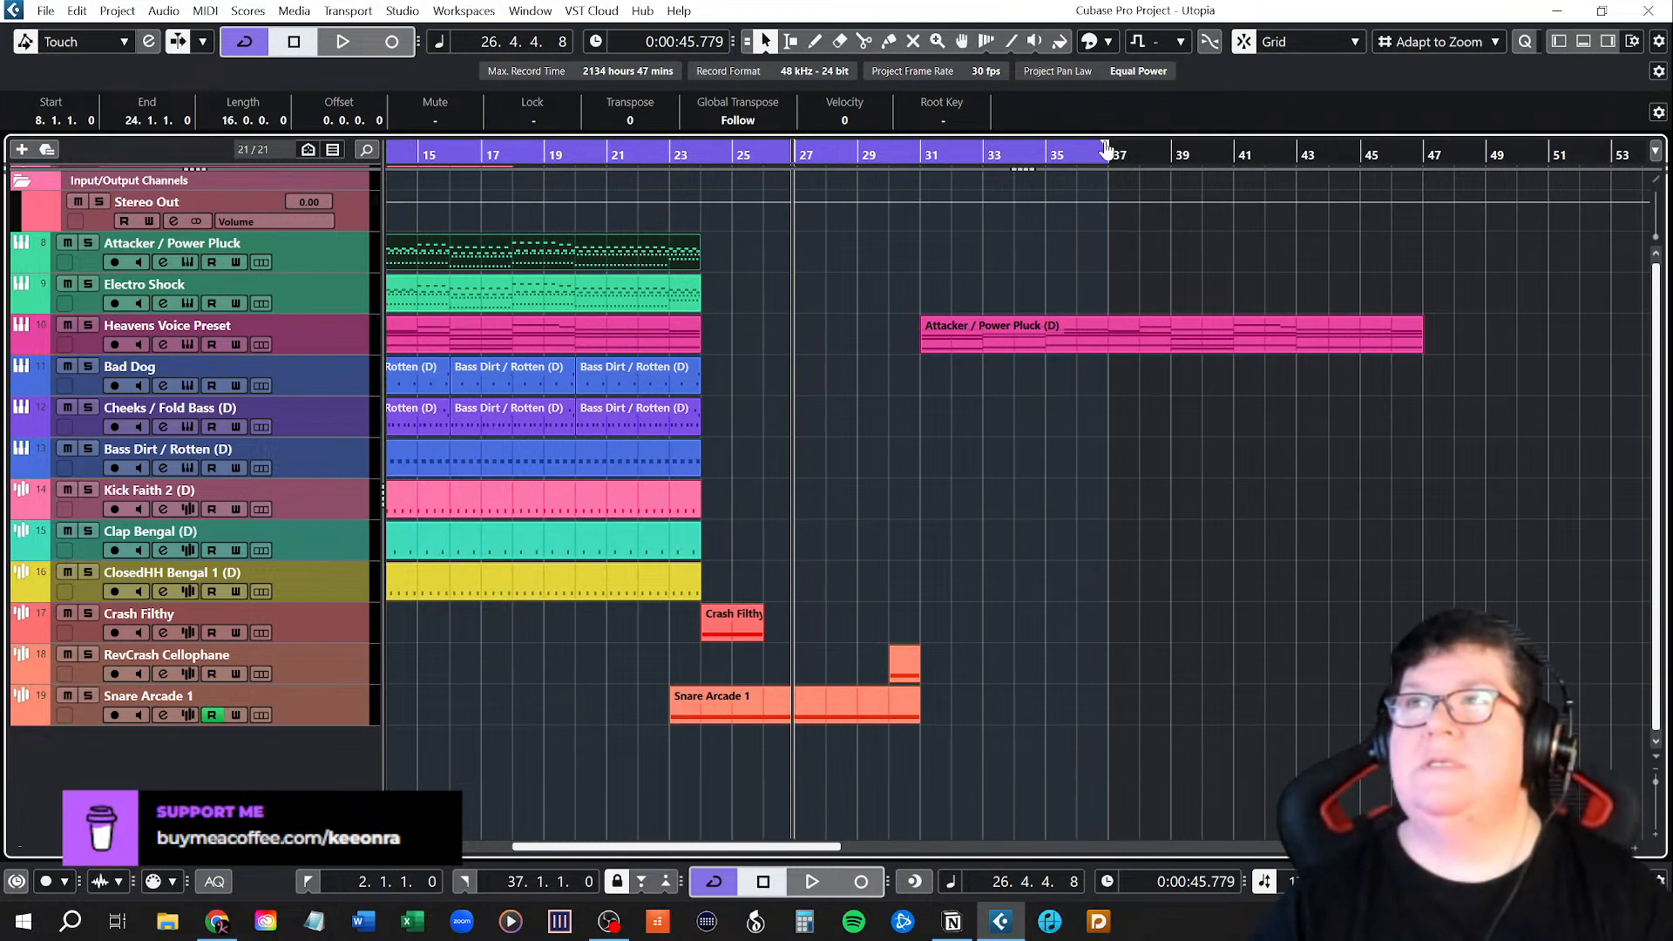
left_click_drag(1105, 144, 1423, 143)
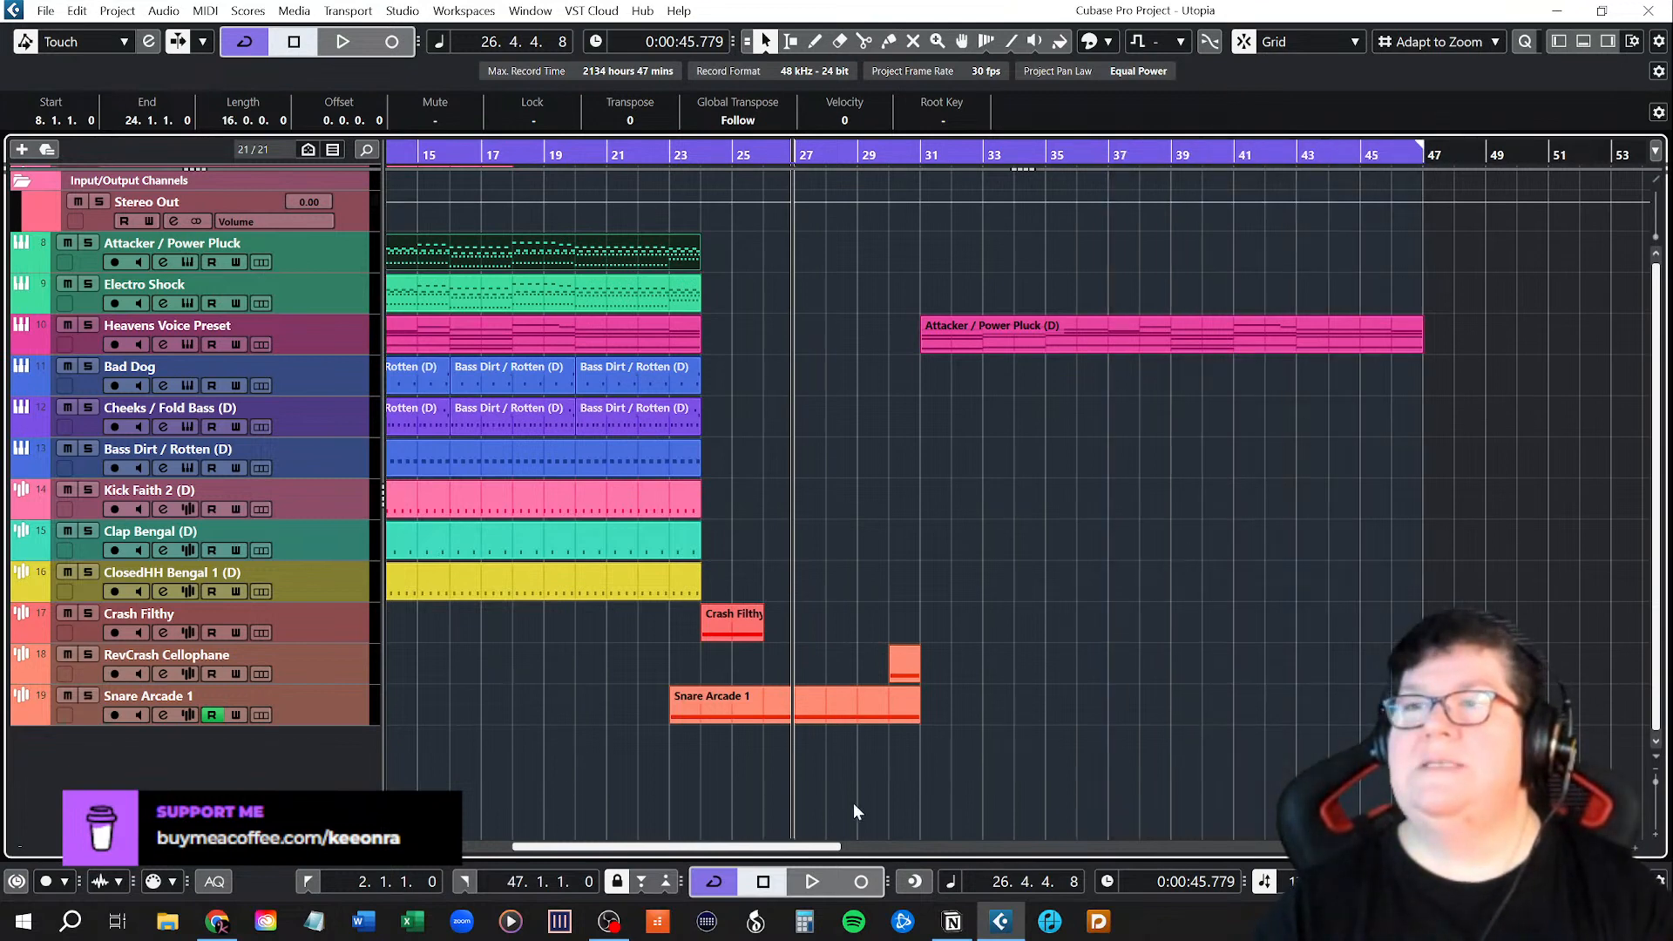
left_click_drag(819, 846, 740, 831)
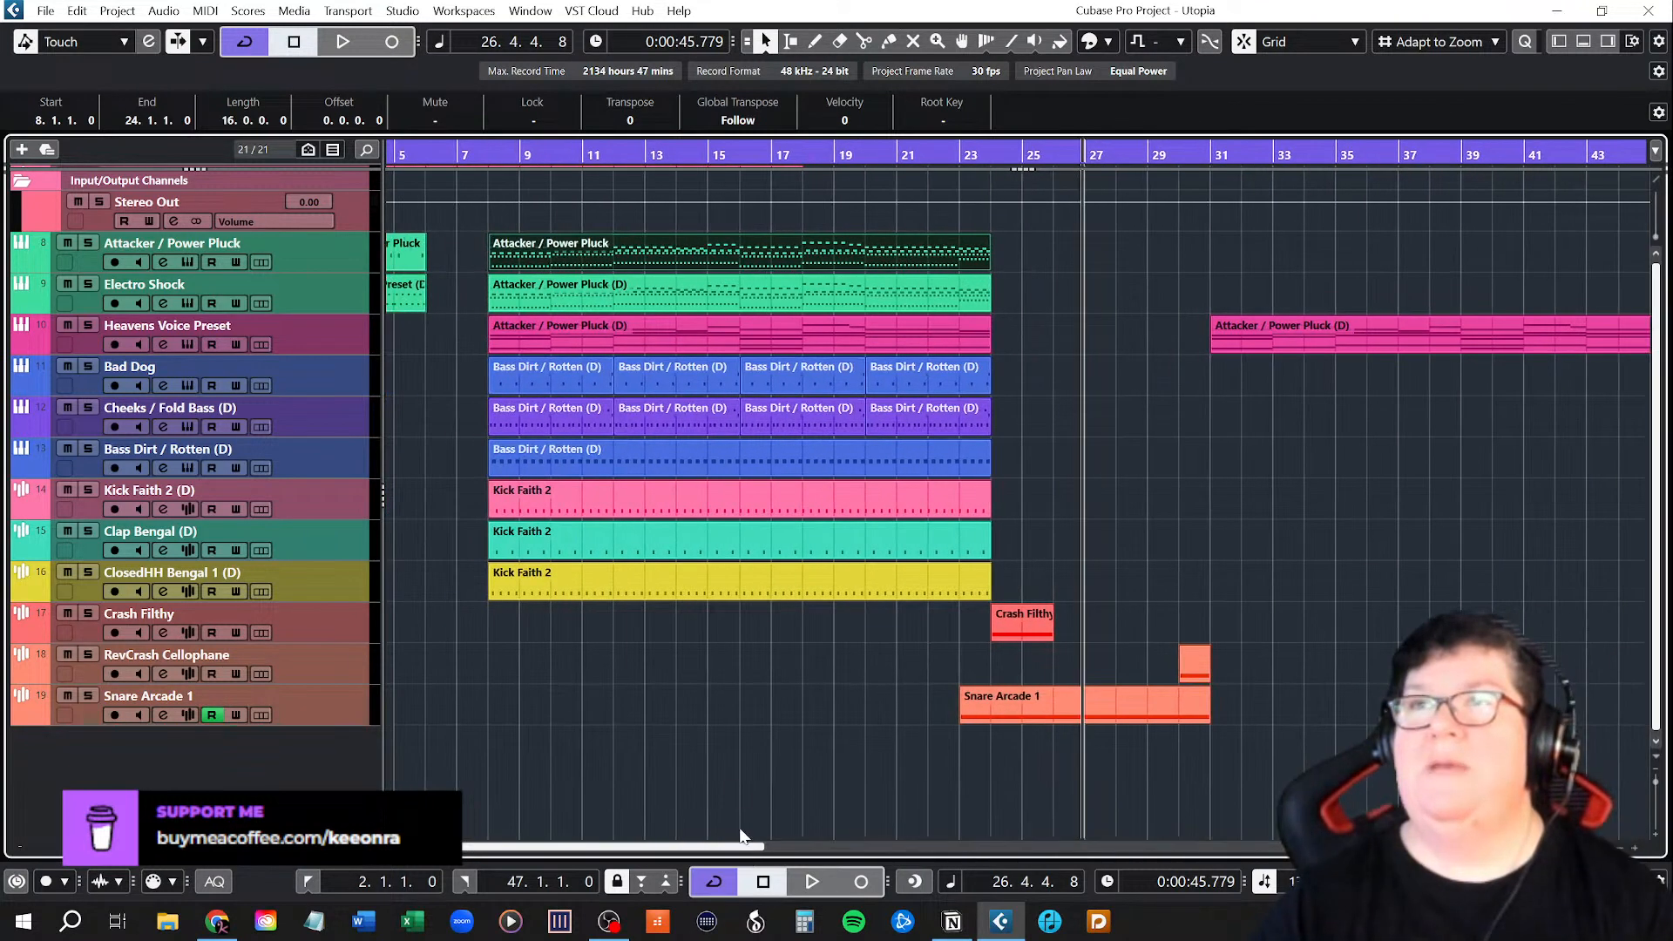
left_click(709, 703)
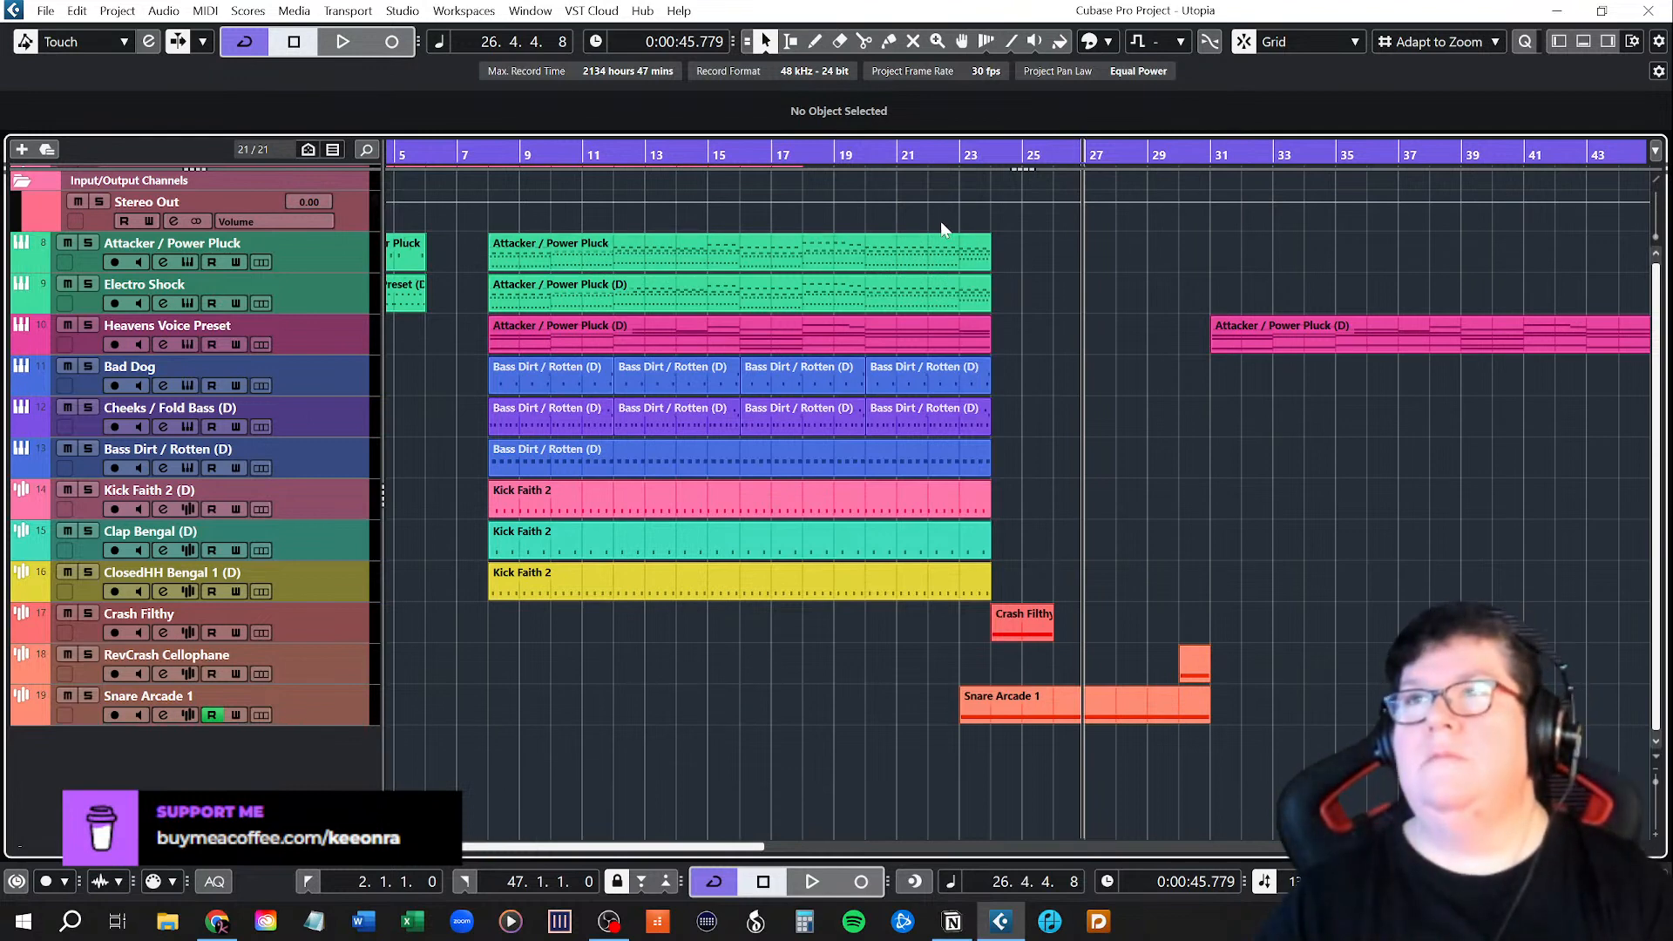
Duplicate the Attacker / Power Pluck and Electro Shock parts from bar 8 and move both copies to start at bar 31.
left_click_drag(967, 283, 966, 288)
left_click_drag(751, 257, 791, 256)
key("ctrl+z")
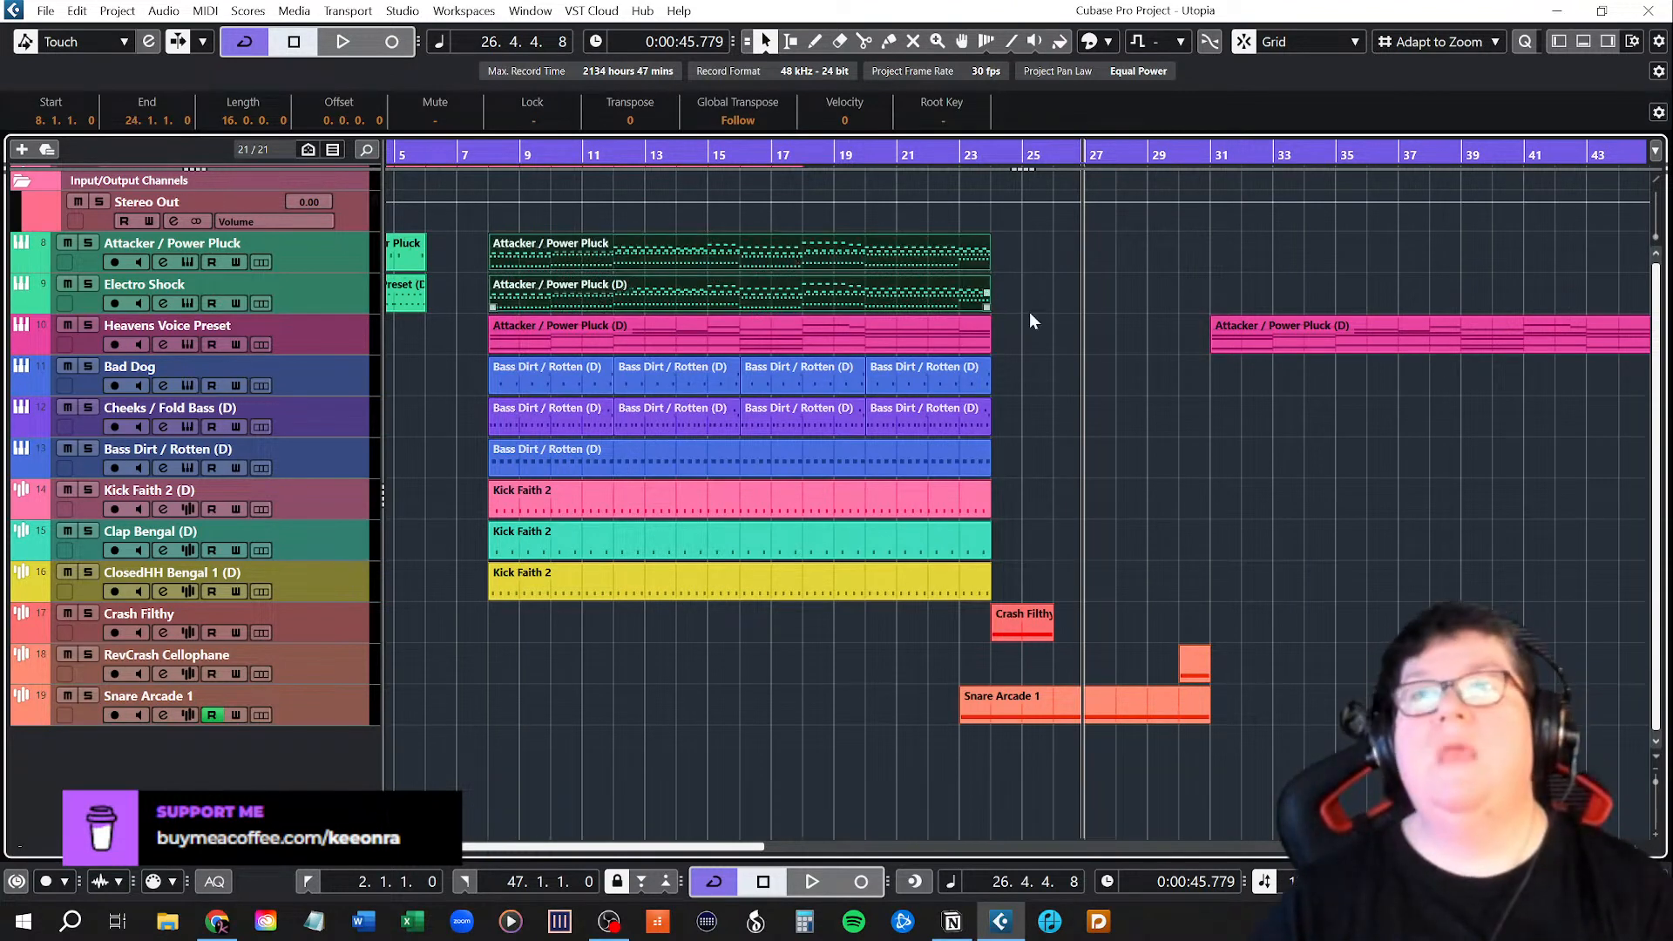
key("ctrl+d")
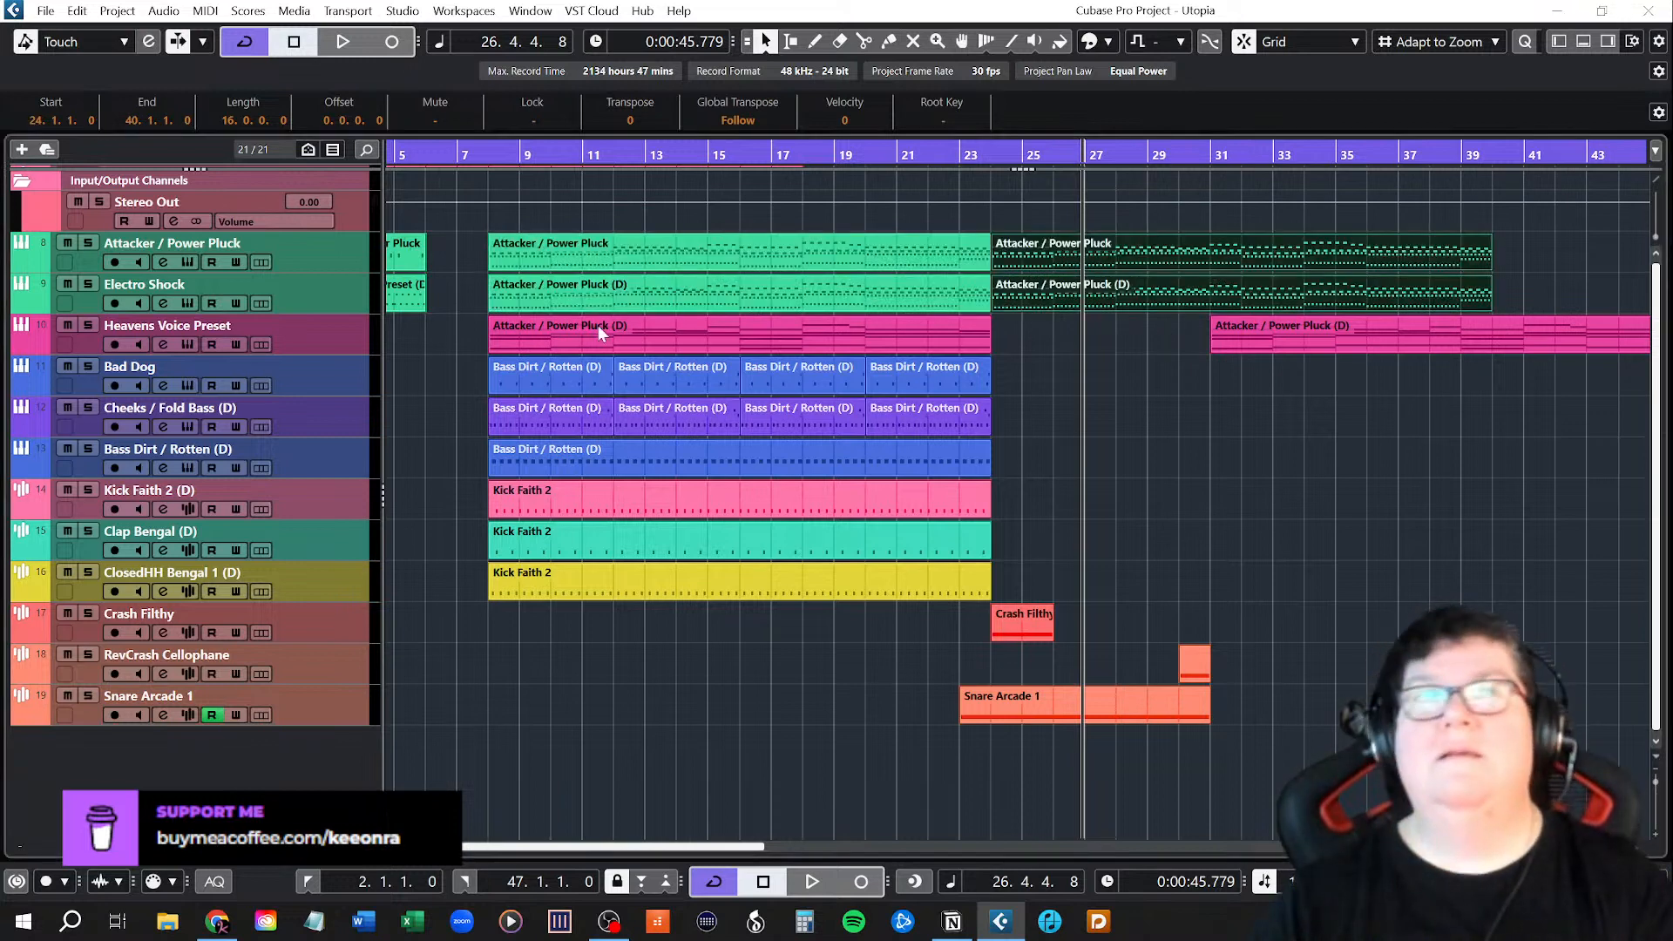
key("alt+Tab")
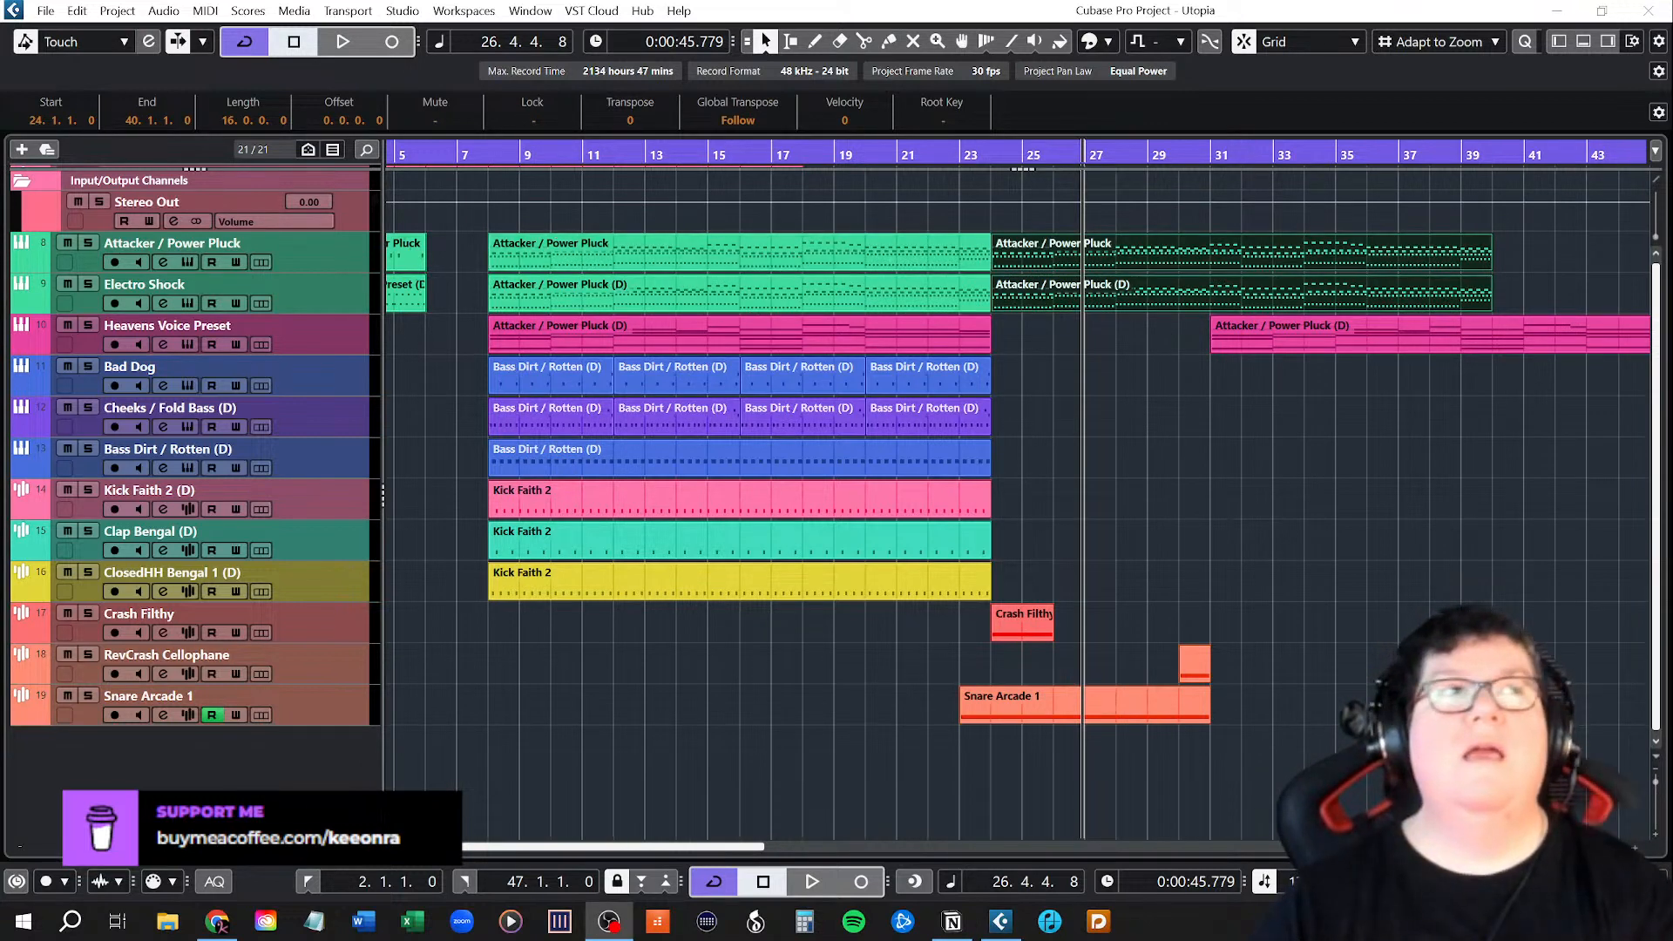
key("alt+Tab")
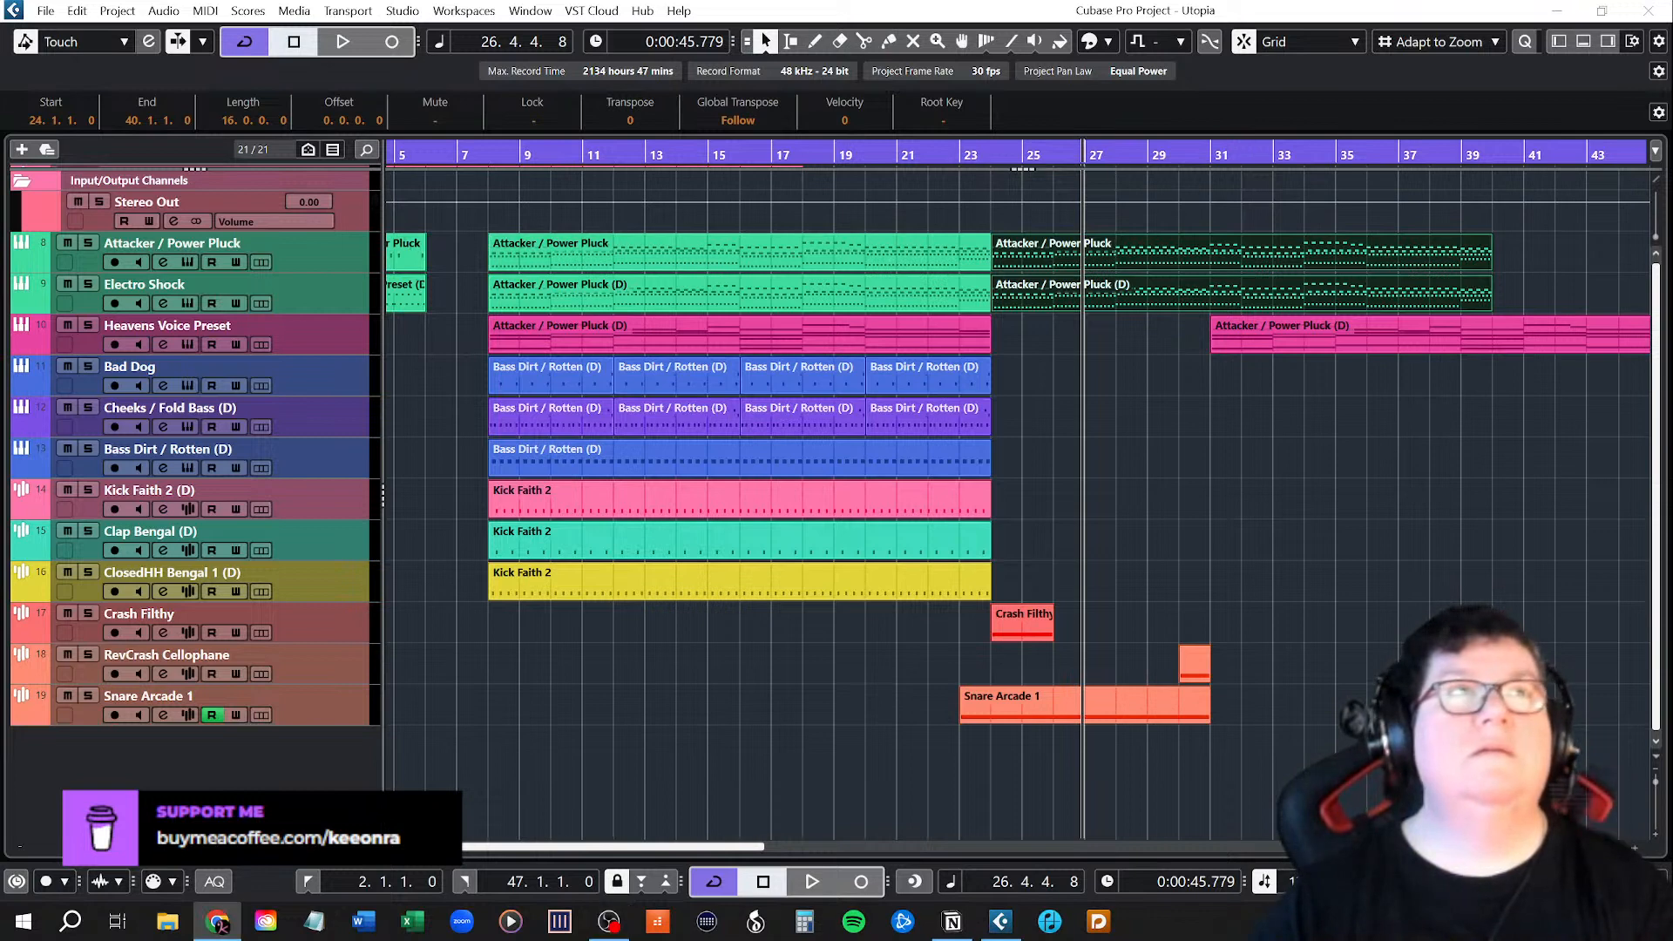
left_click_drag(1131, 254, 1351, 248)
left_click(1364, 376)
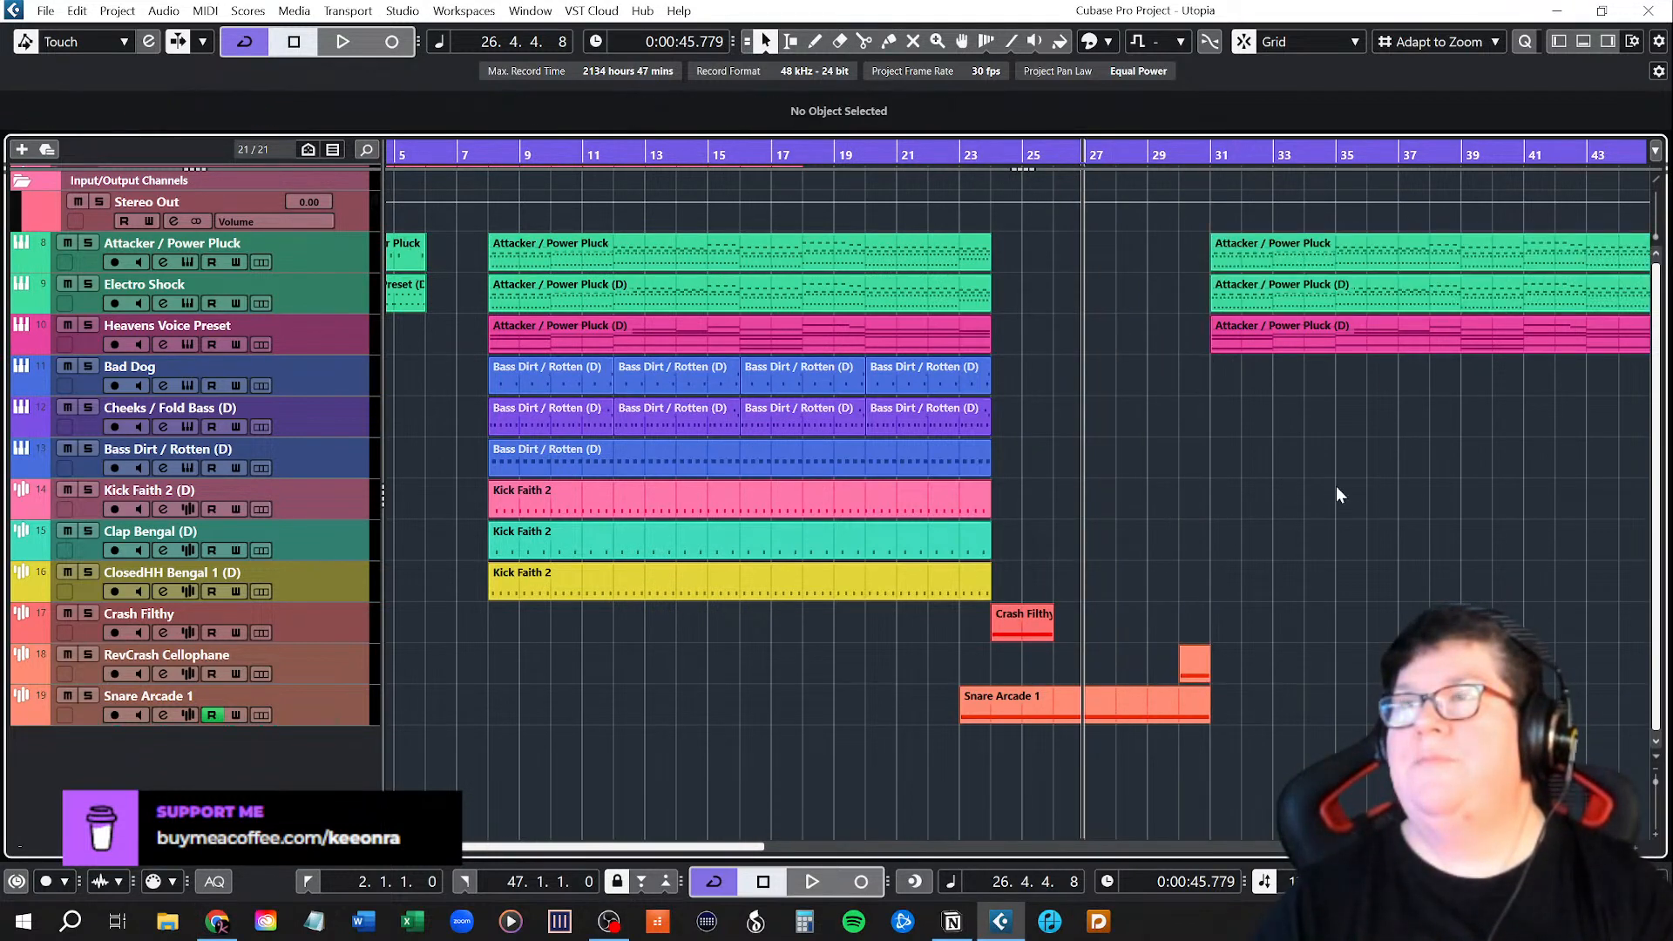
Play the arrangement from bar 21 to bar 26 to check the crash and snare build.
left_click(895, 160)
key("space")
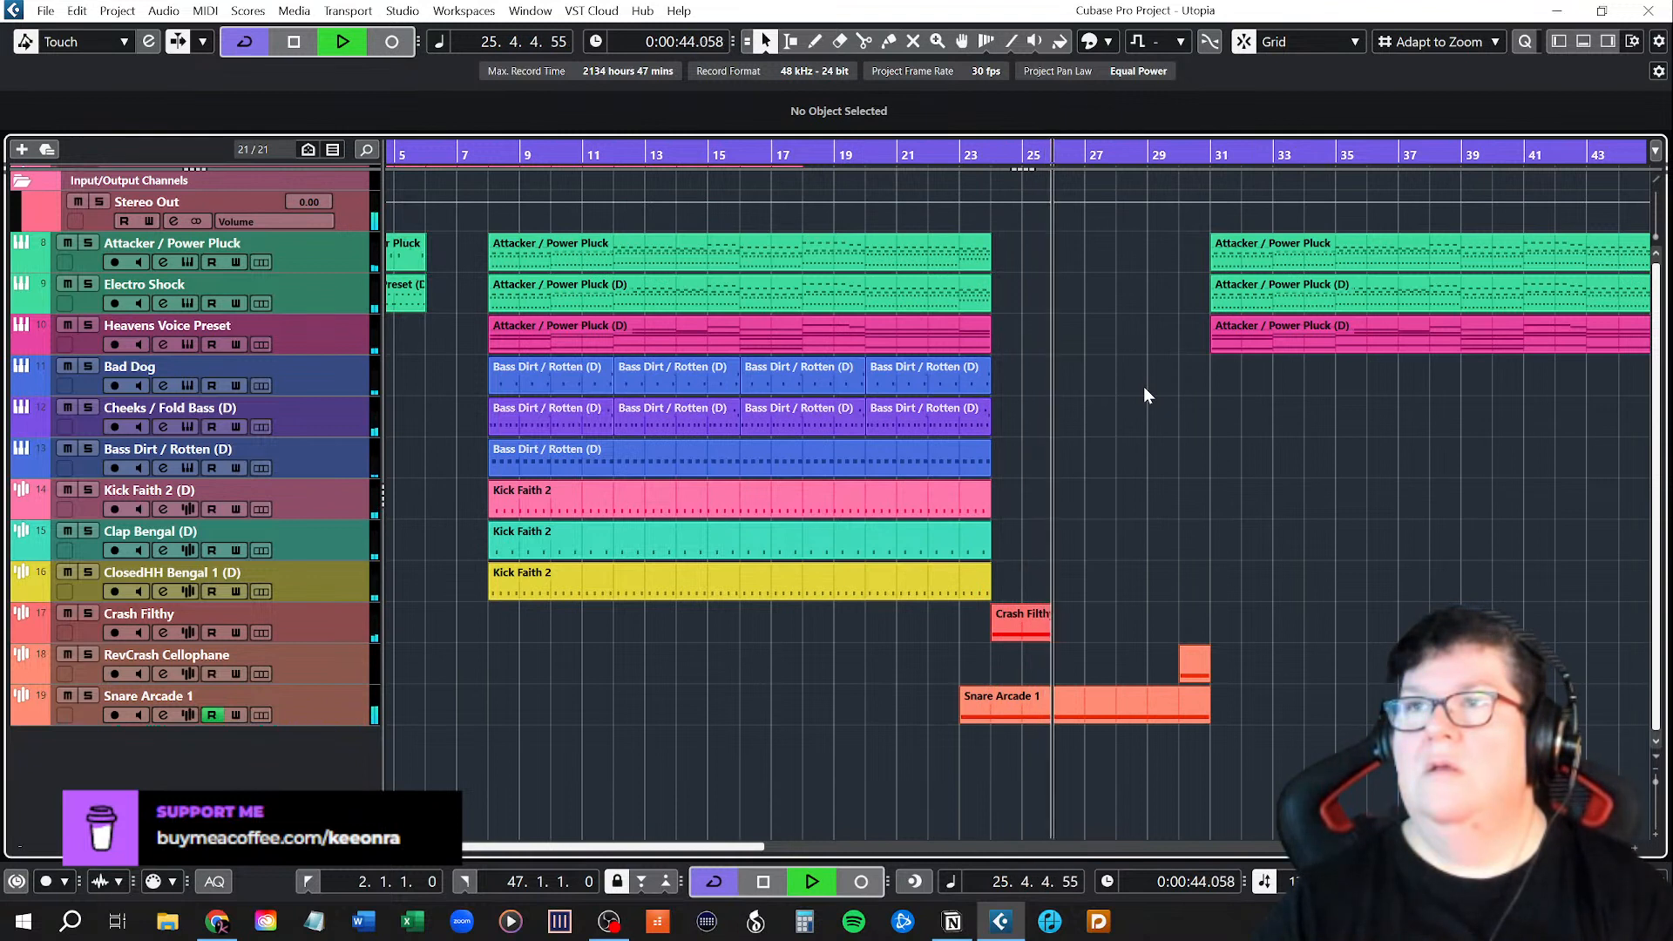
key("space")
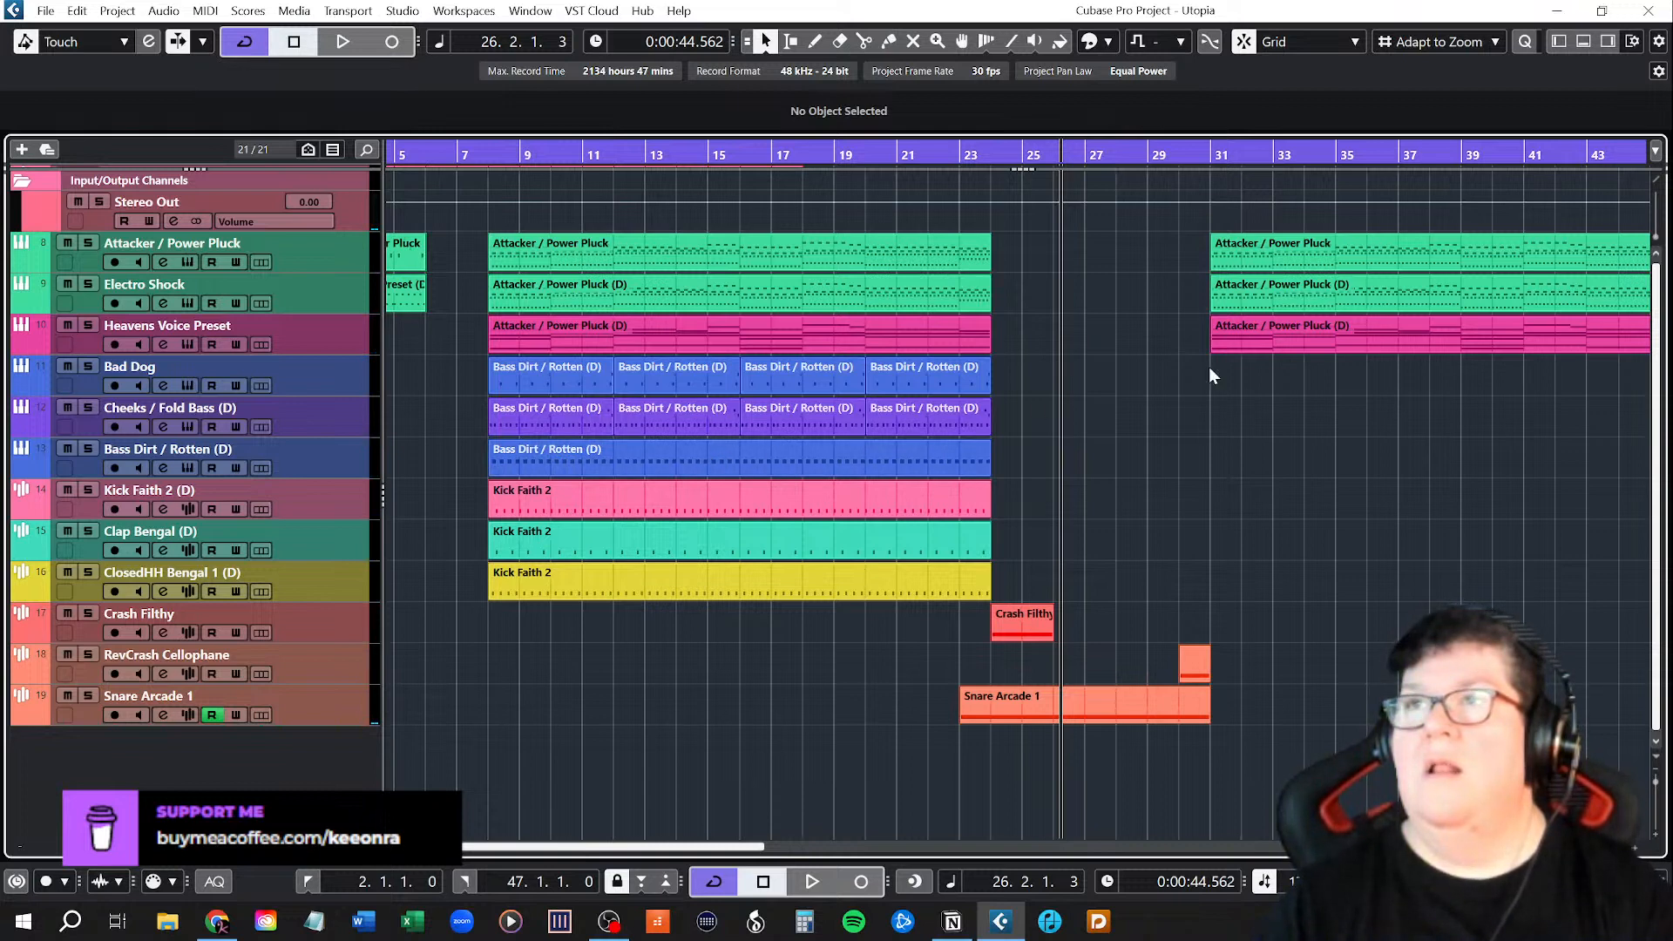
Duplicate the long part on the Bass Dirt / Rotten (D) track, start the copy at bar 26, and play from there.
scroll(1122, 399, "up", 2)
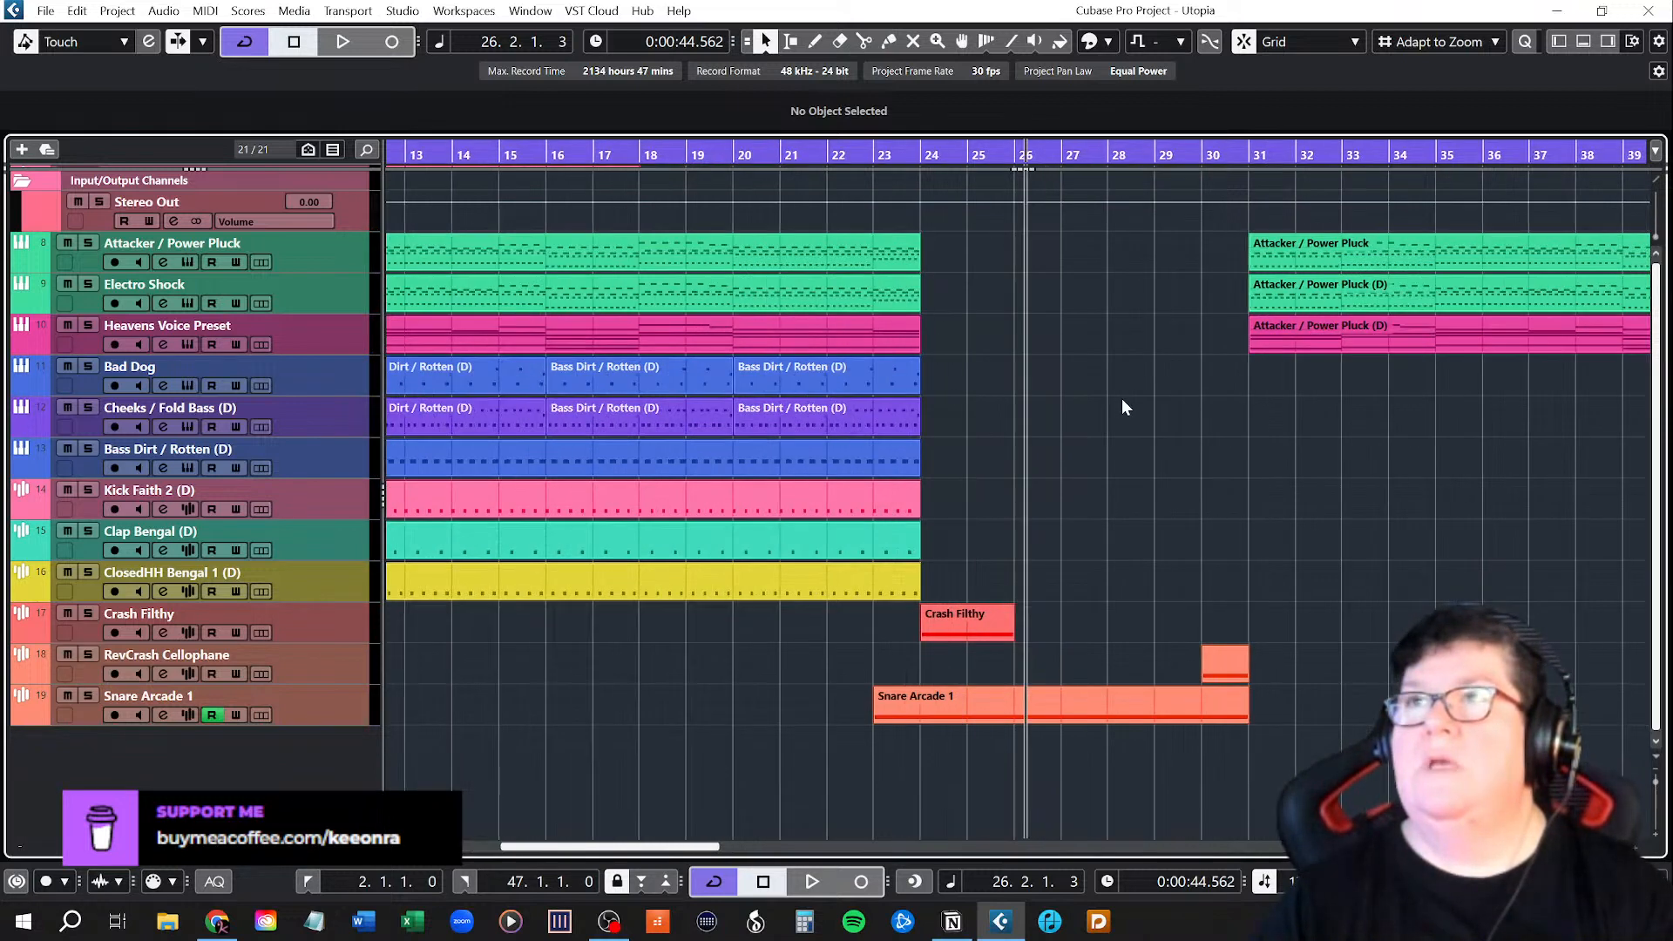
left_click(1021, 161)
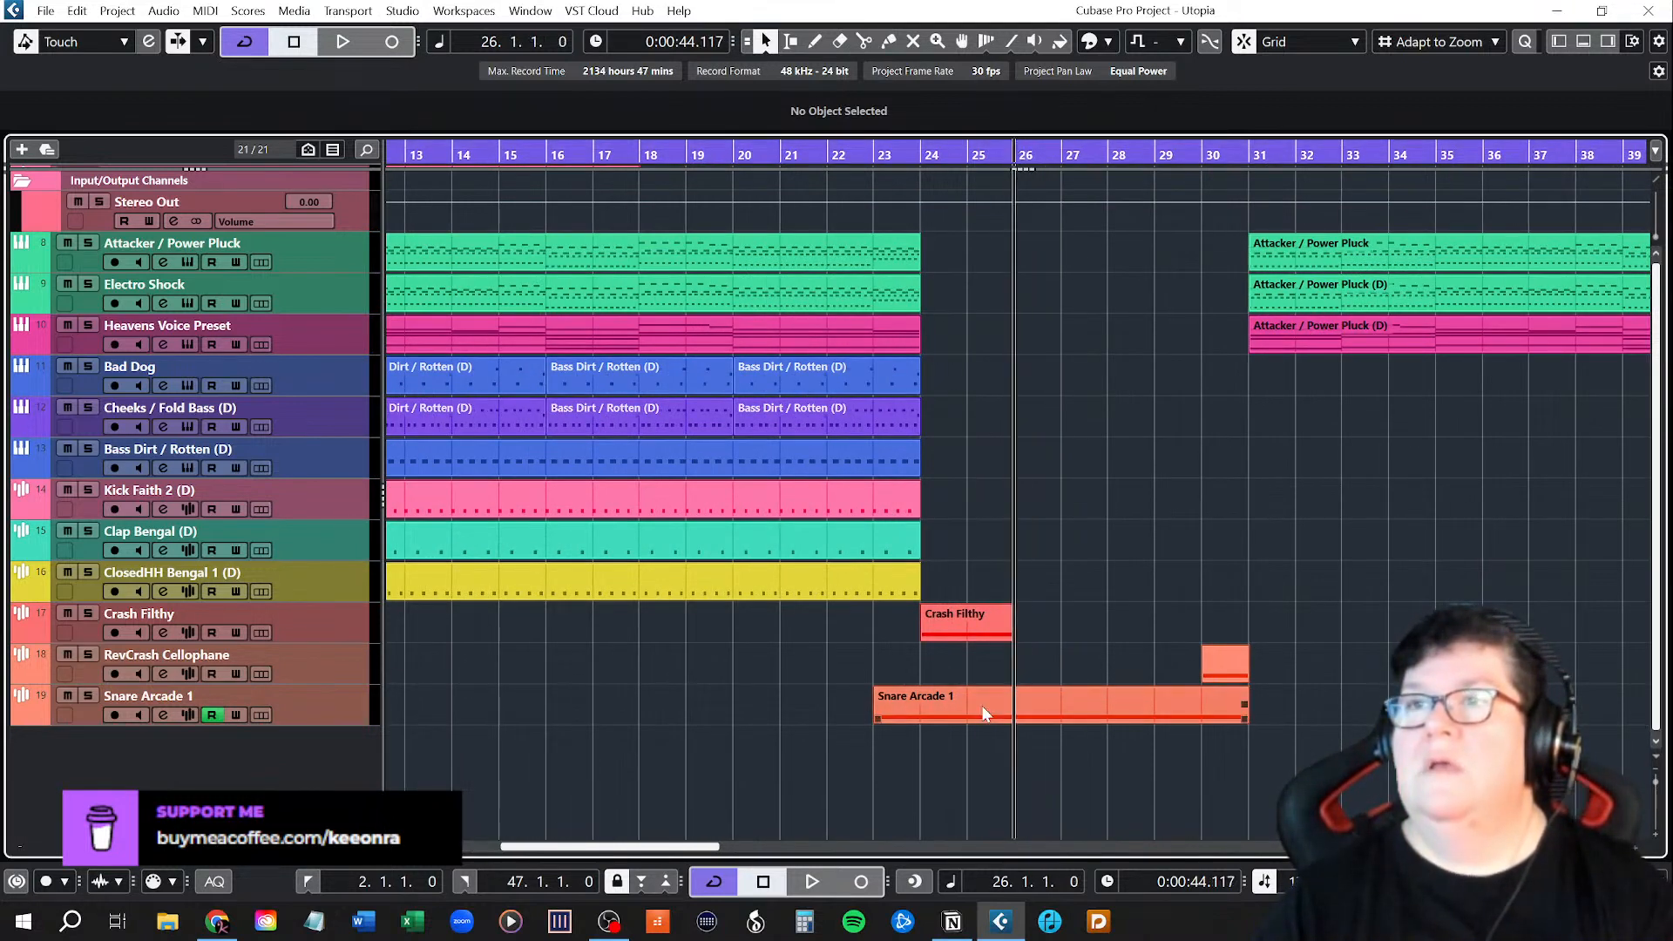
left_click_drag(643, 853, 607, 852)
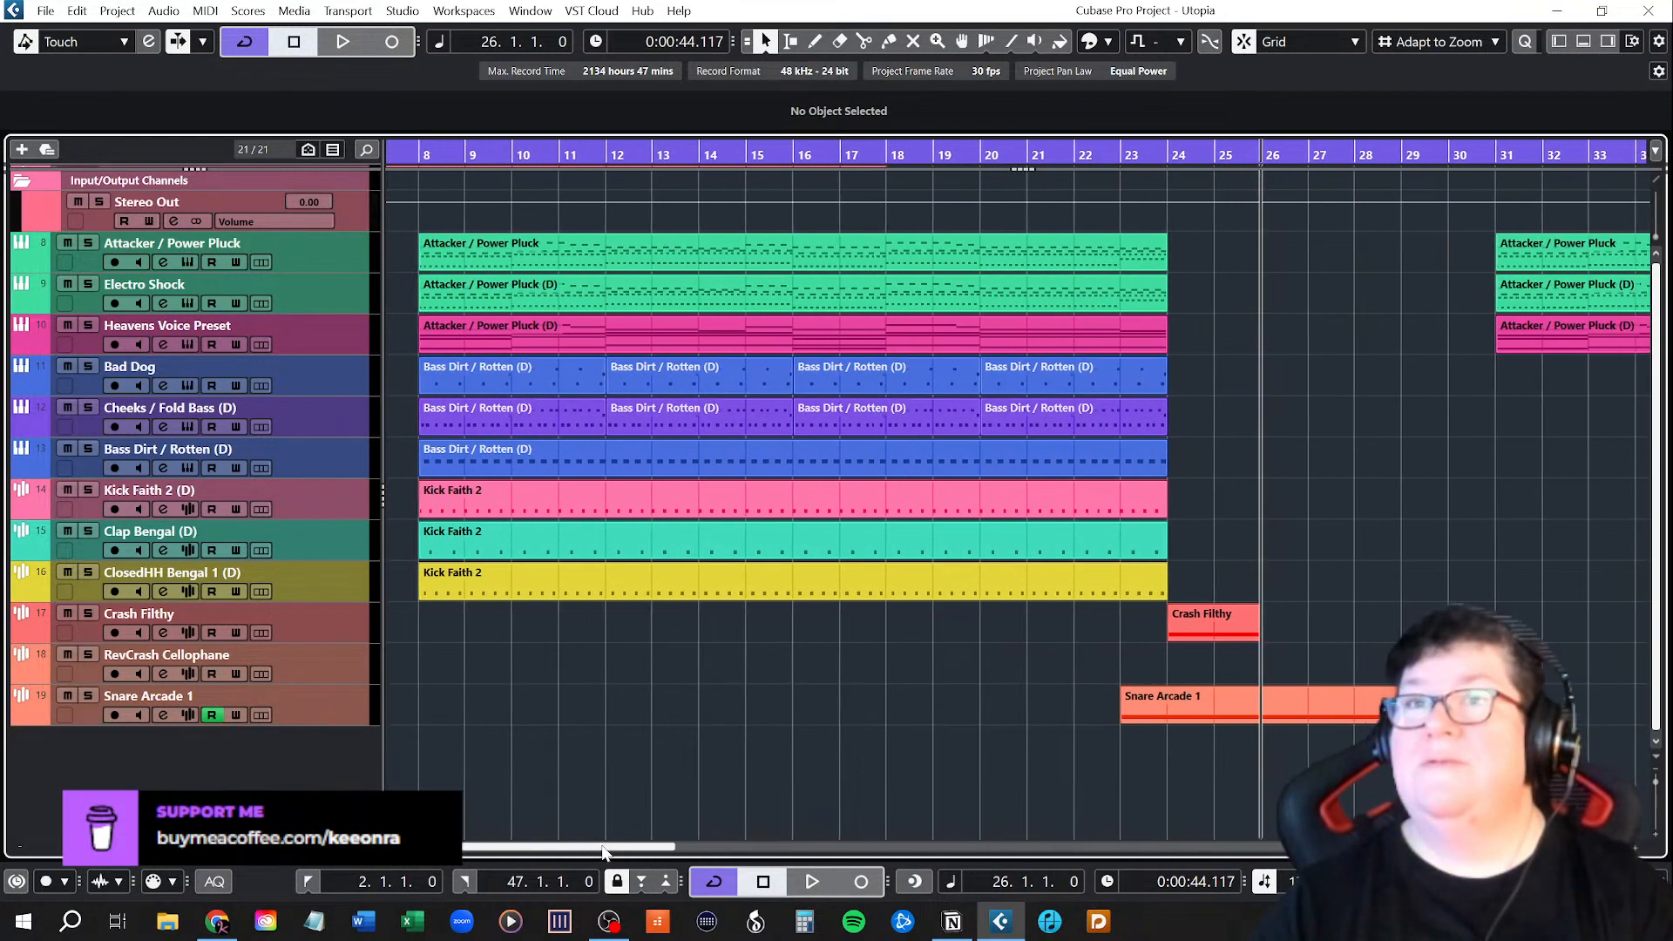
left_click(782, 459)
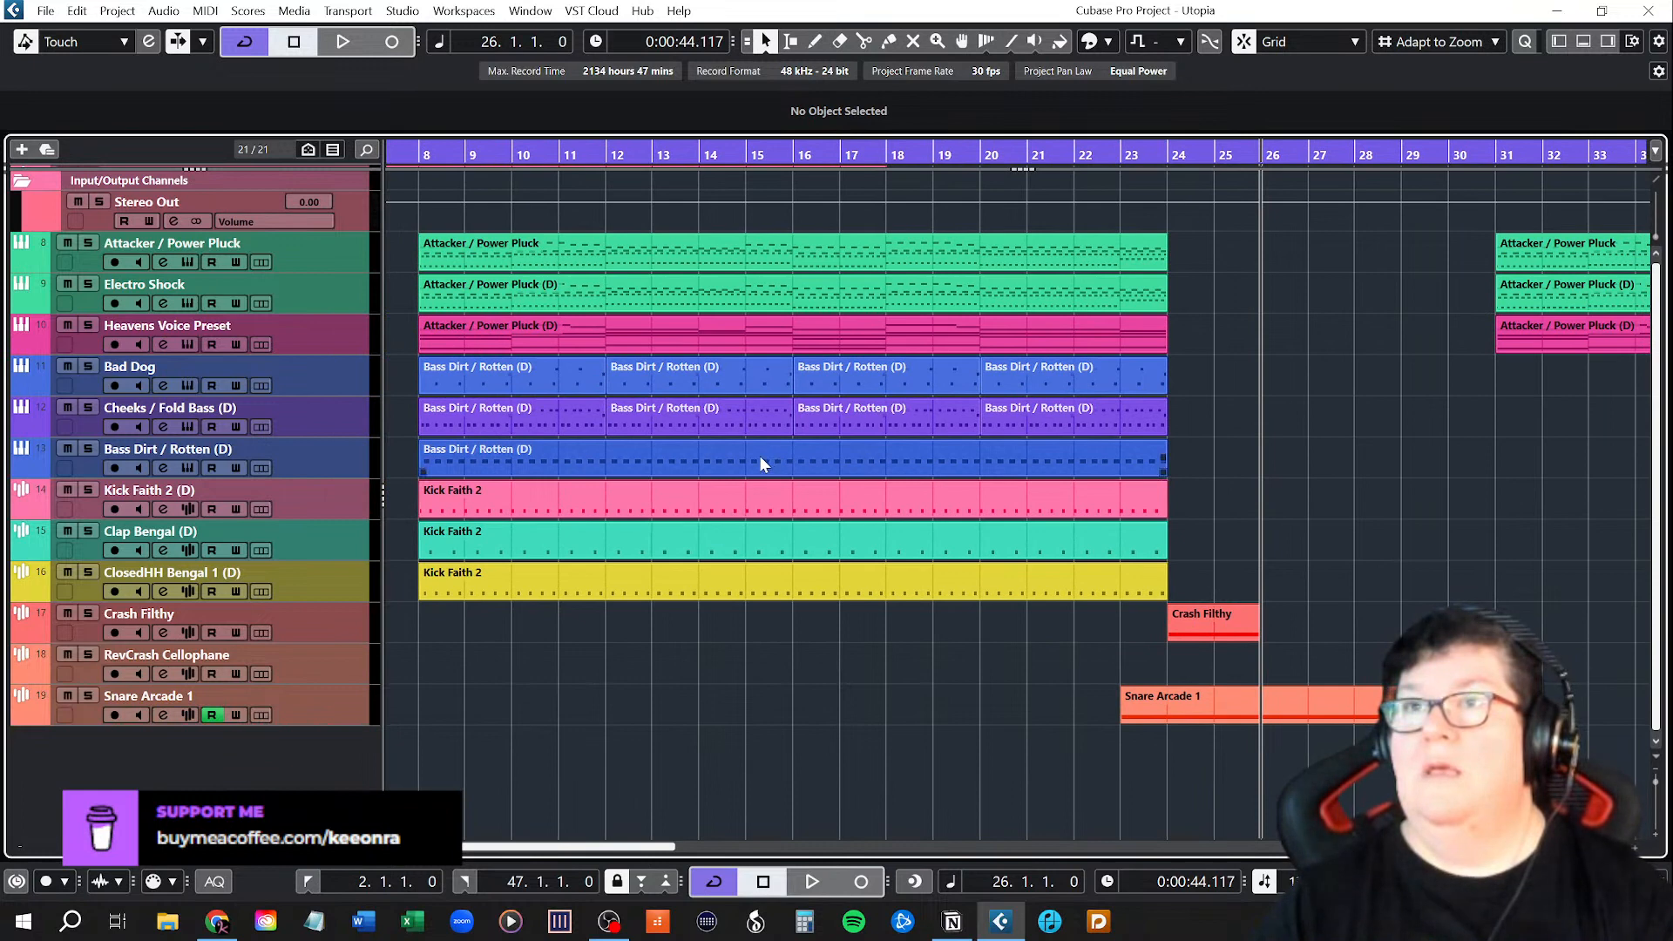
left_click(746, 456)
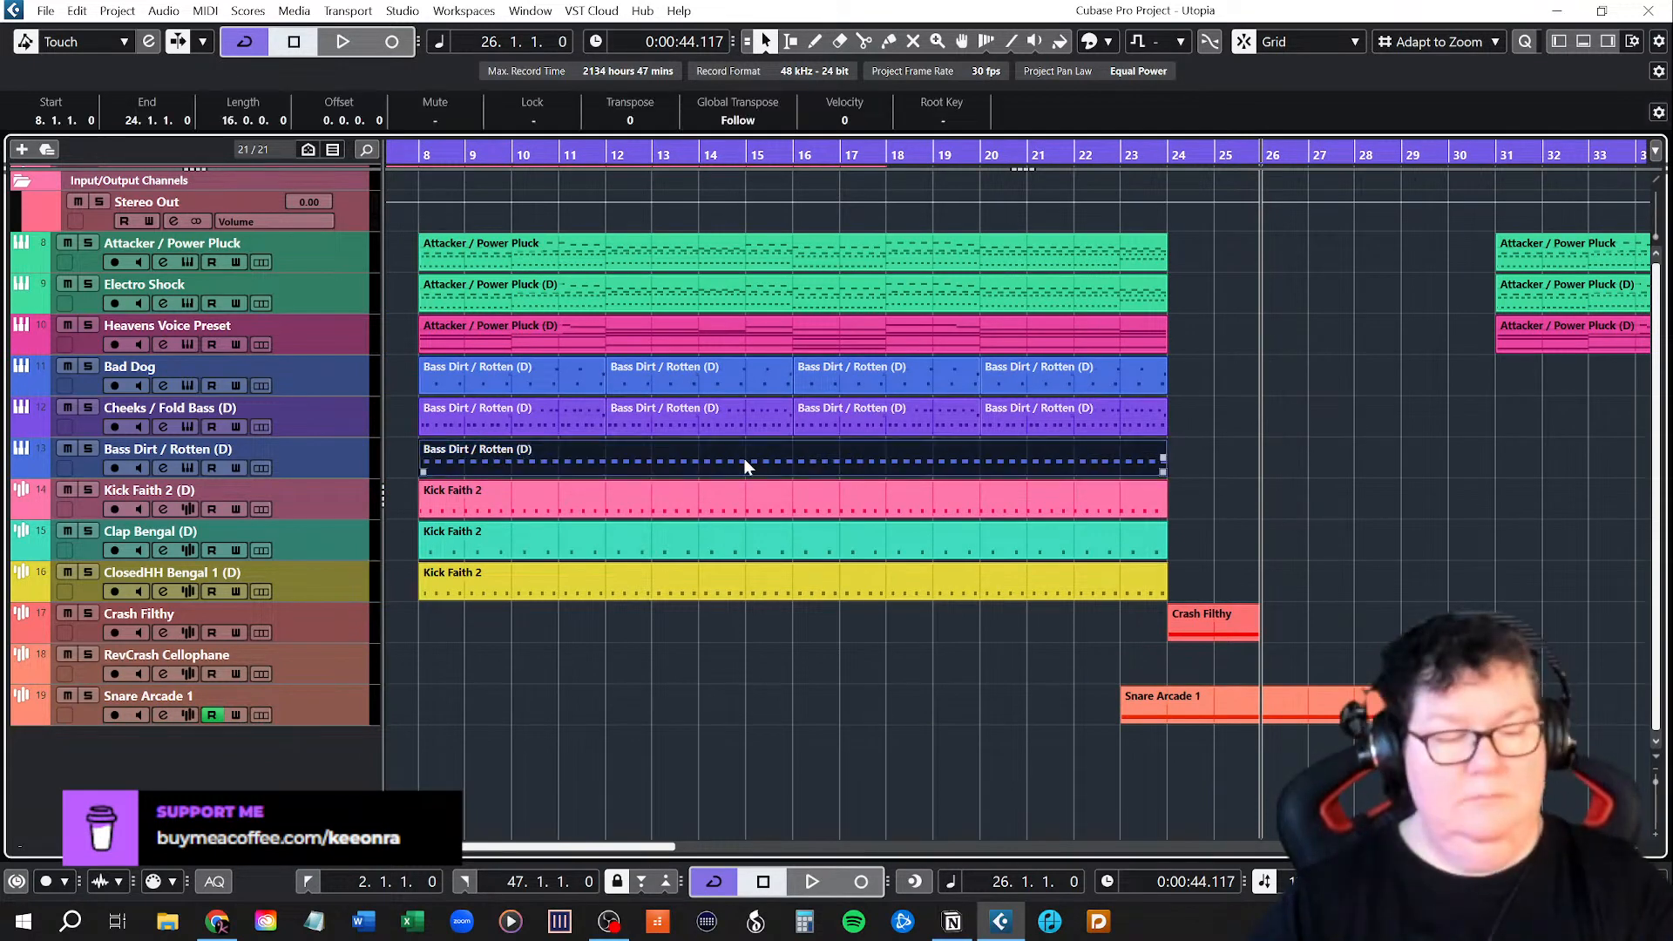
key("ctrl+d")
left_click_drag(946, 461, 1038, 459)
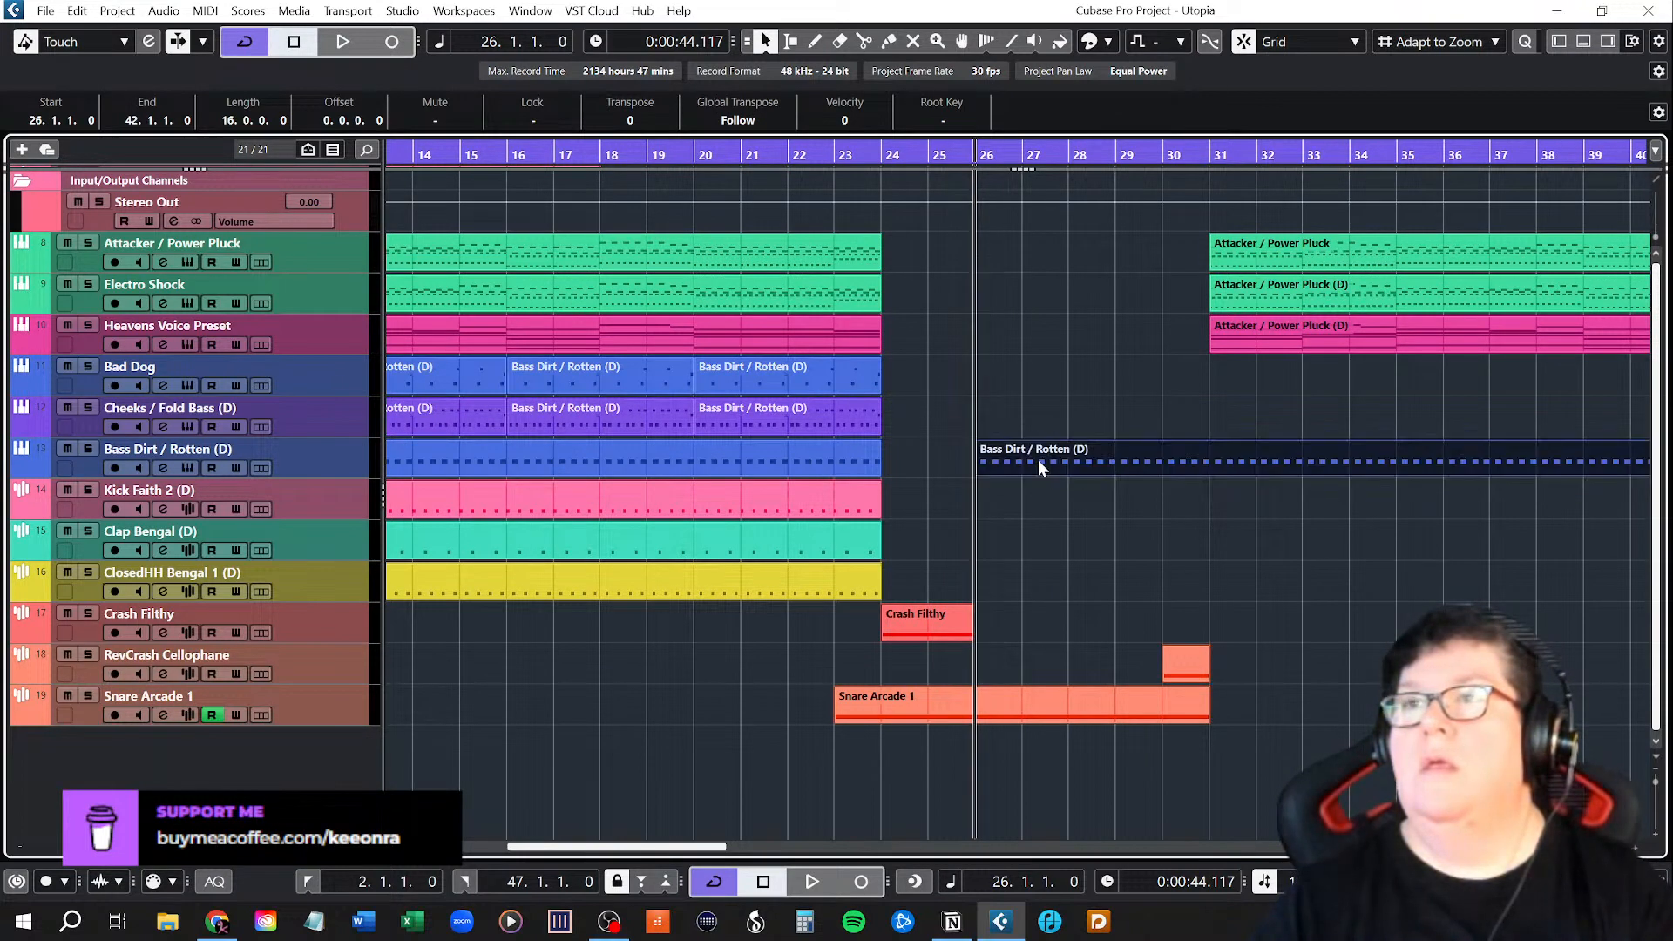
key("space")
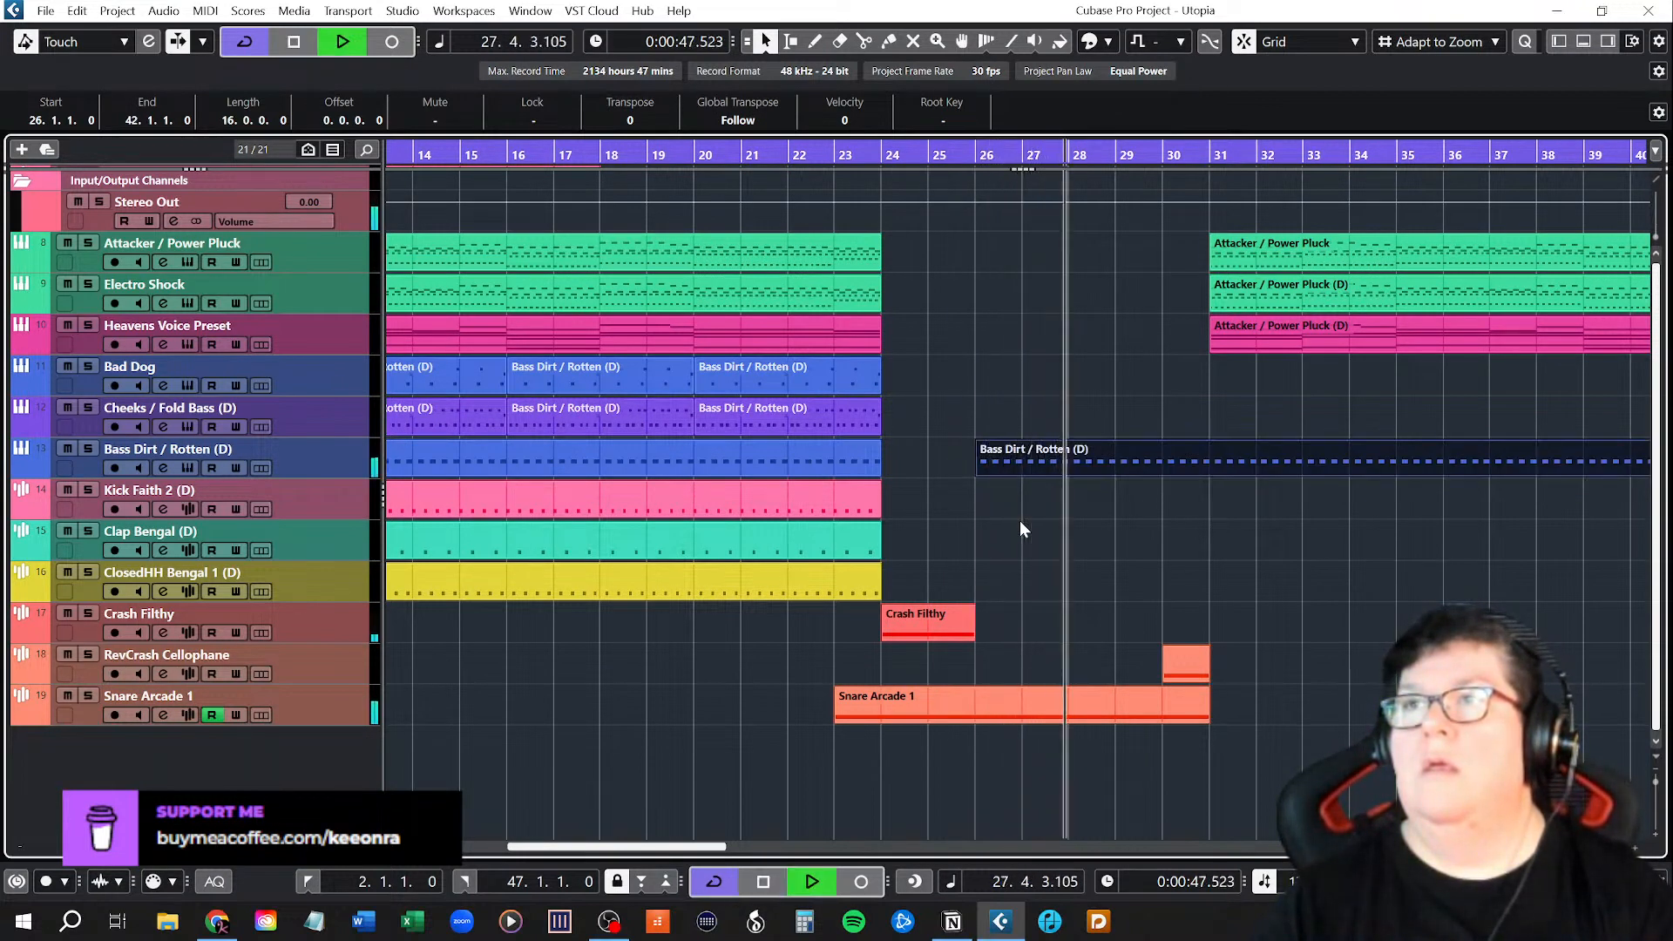
key("space")
Duplicate the last Cheeks / Fold Bass (D) part at bar 20 and move the copy to start at bar 27.
left_click_drag(589, 850, 533, 850)
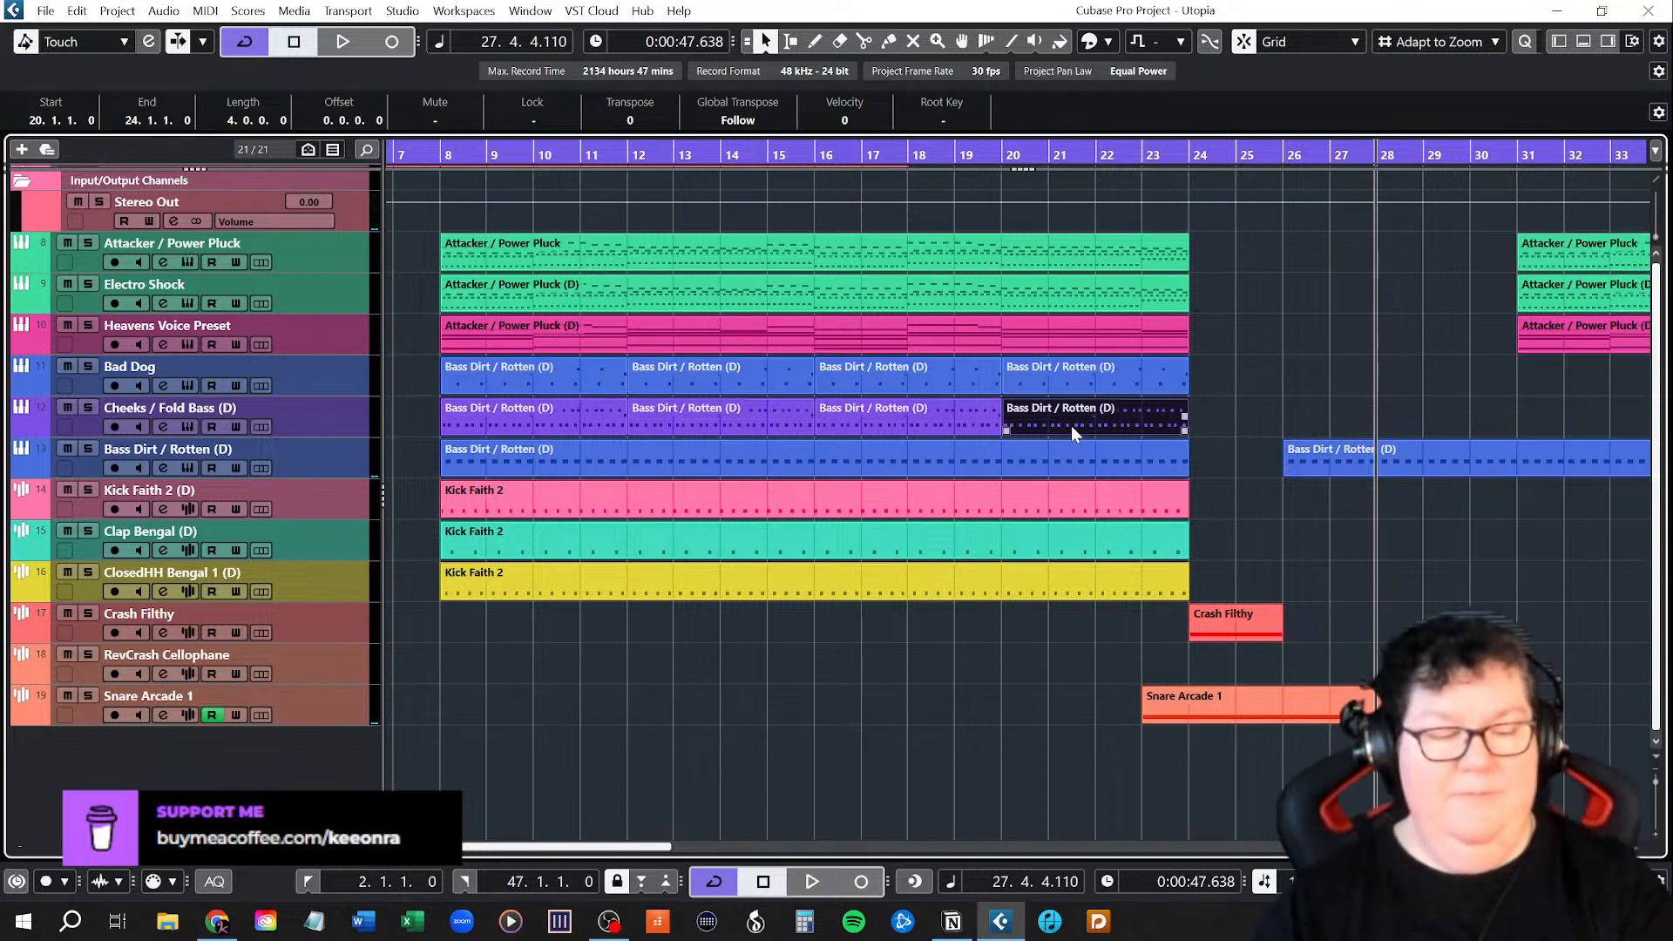
key("ctrl+d")
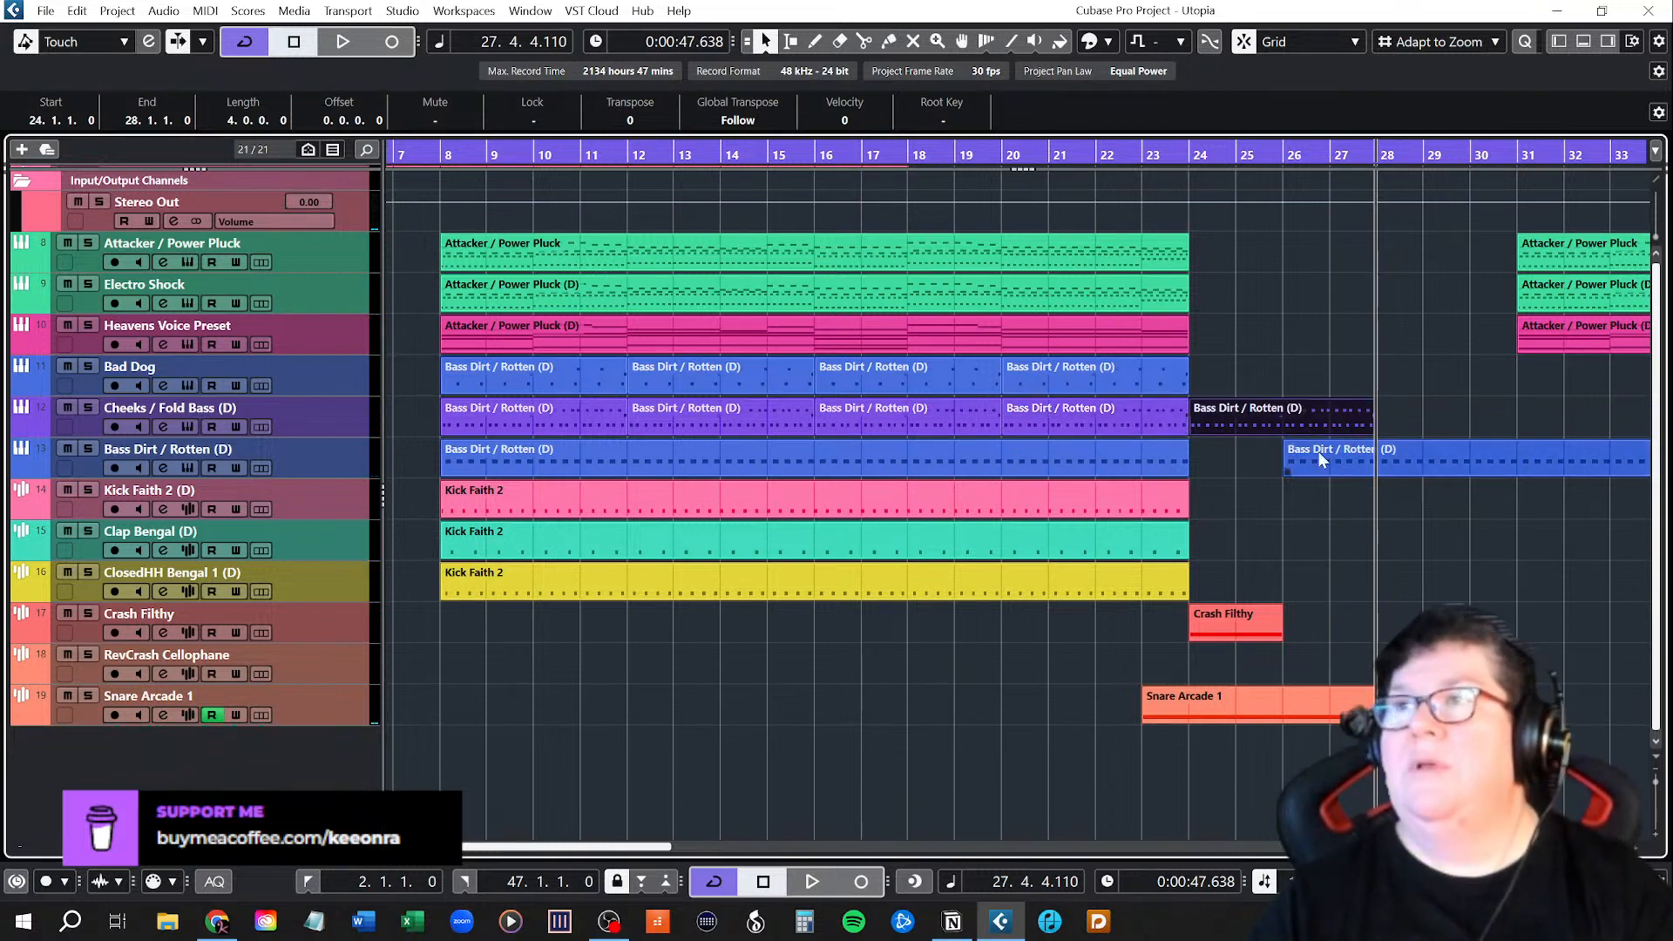
left_click_drag(1279, 414, 1408, 413)
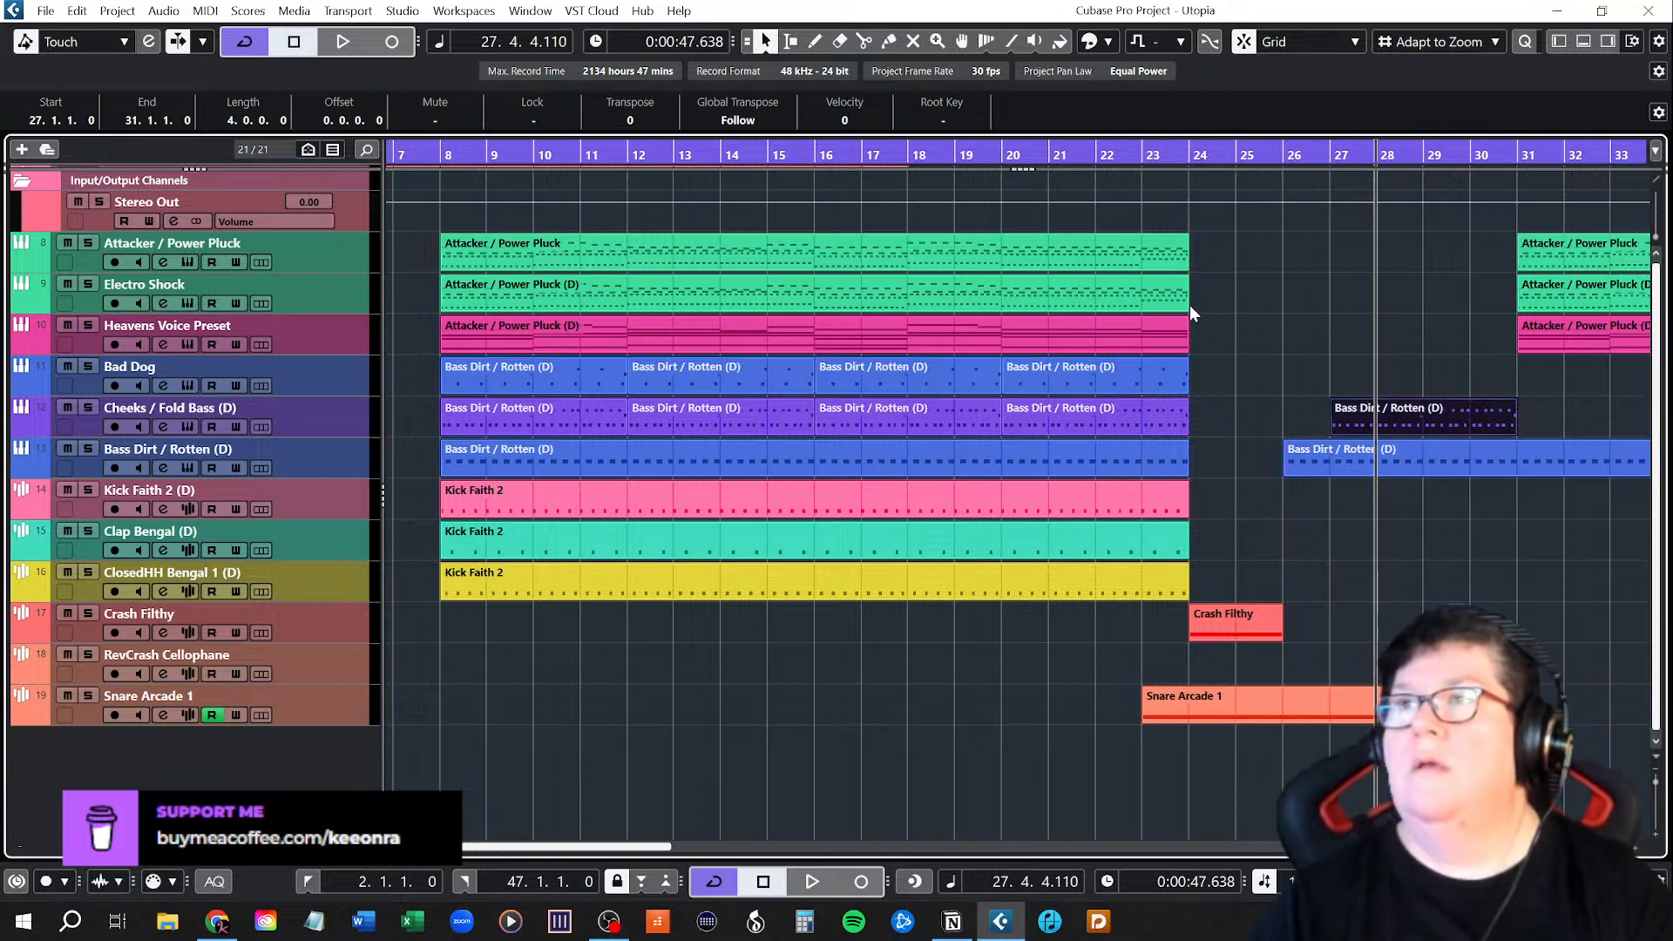
Duplicate the last Bad Dog part at bar 20 and move the copy to start at bar 28.
left_click(1069, 389)
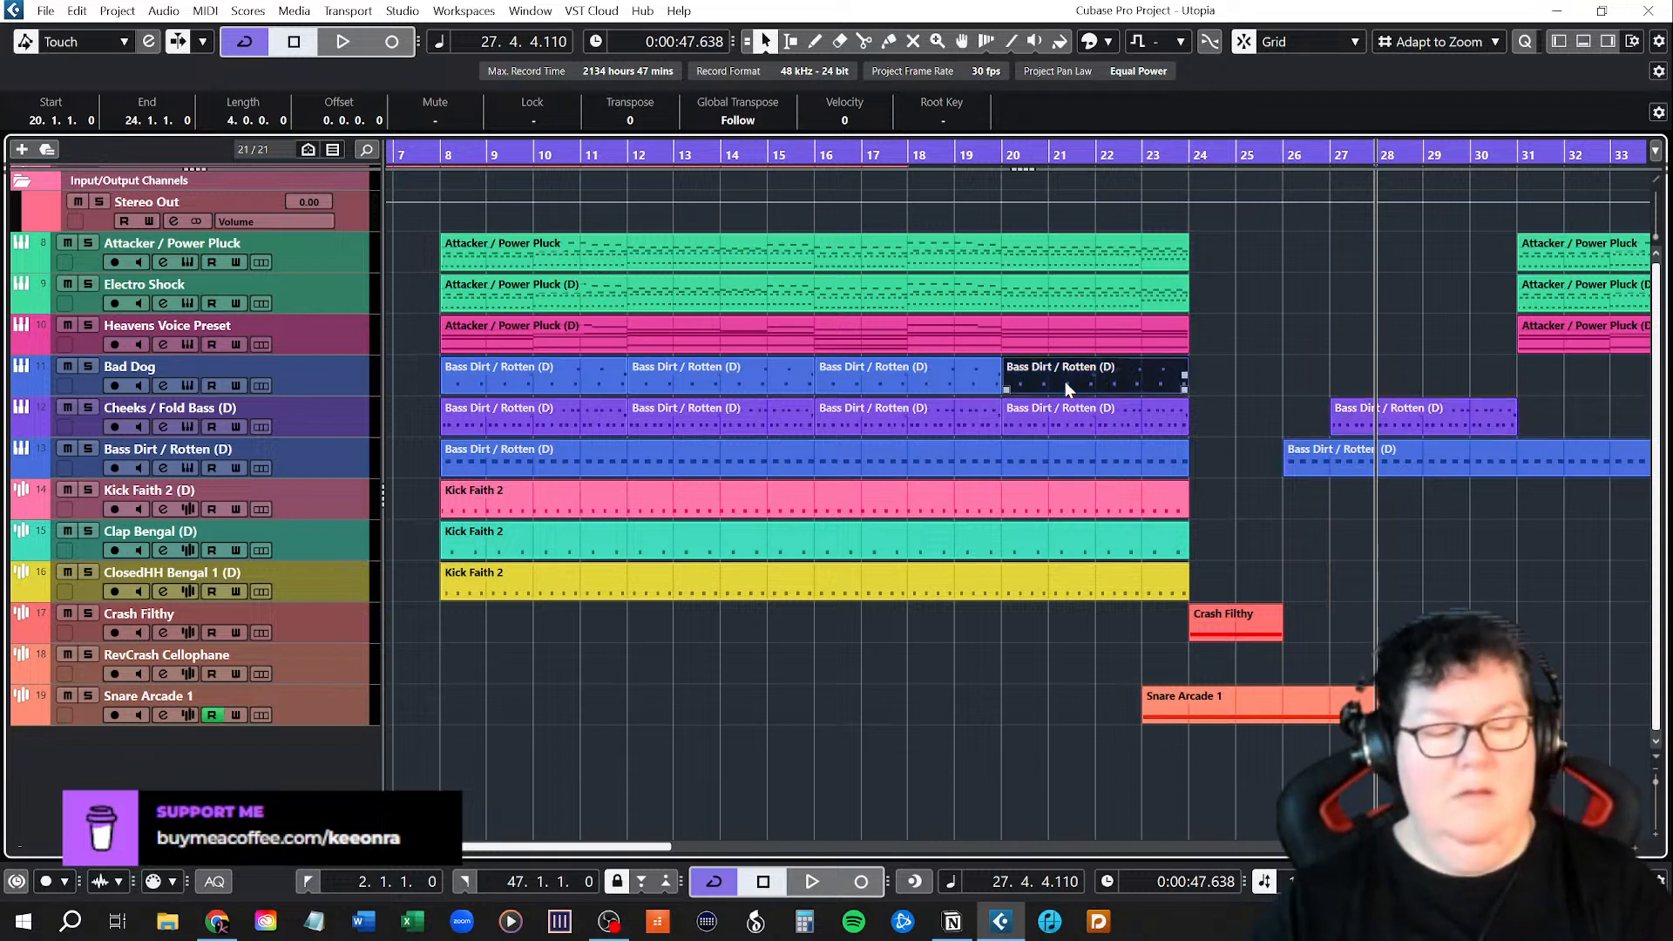
key("ctrl+d")
left_click_drag(1248, 382, 1430, 373)
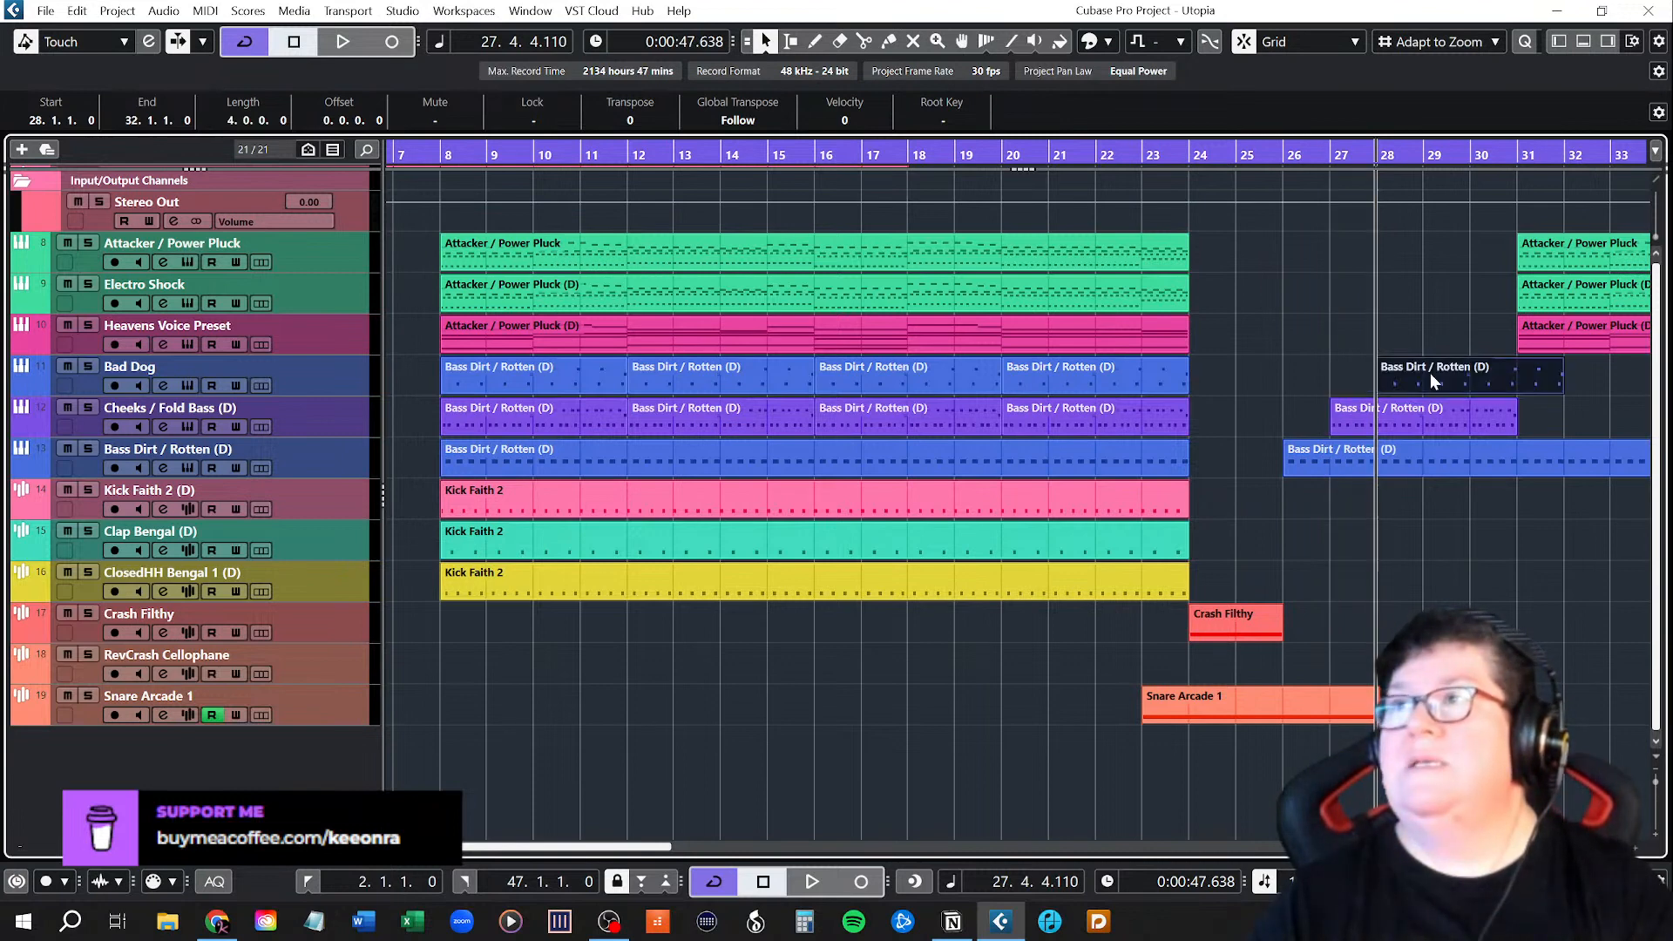
Duplicate the long Kick Faith 2 part on the kick track and move the copy to start at bar 29.
left_click(823, 512)
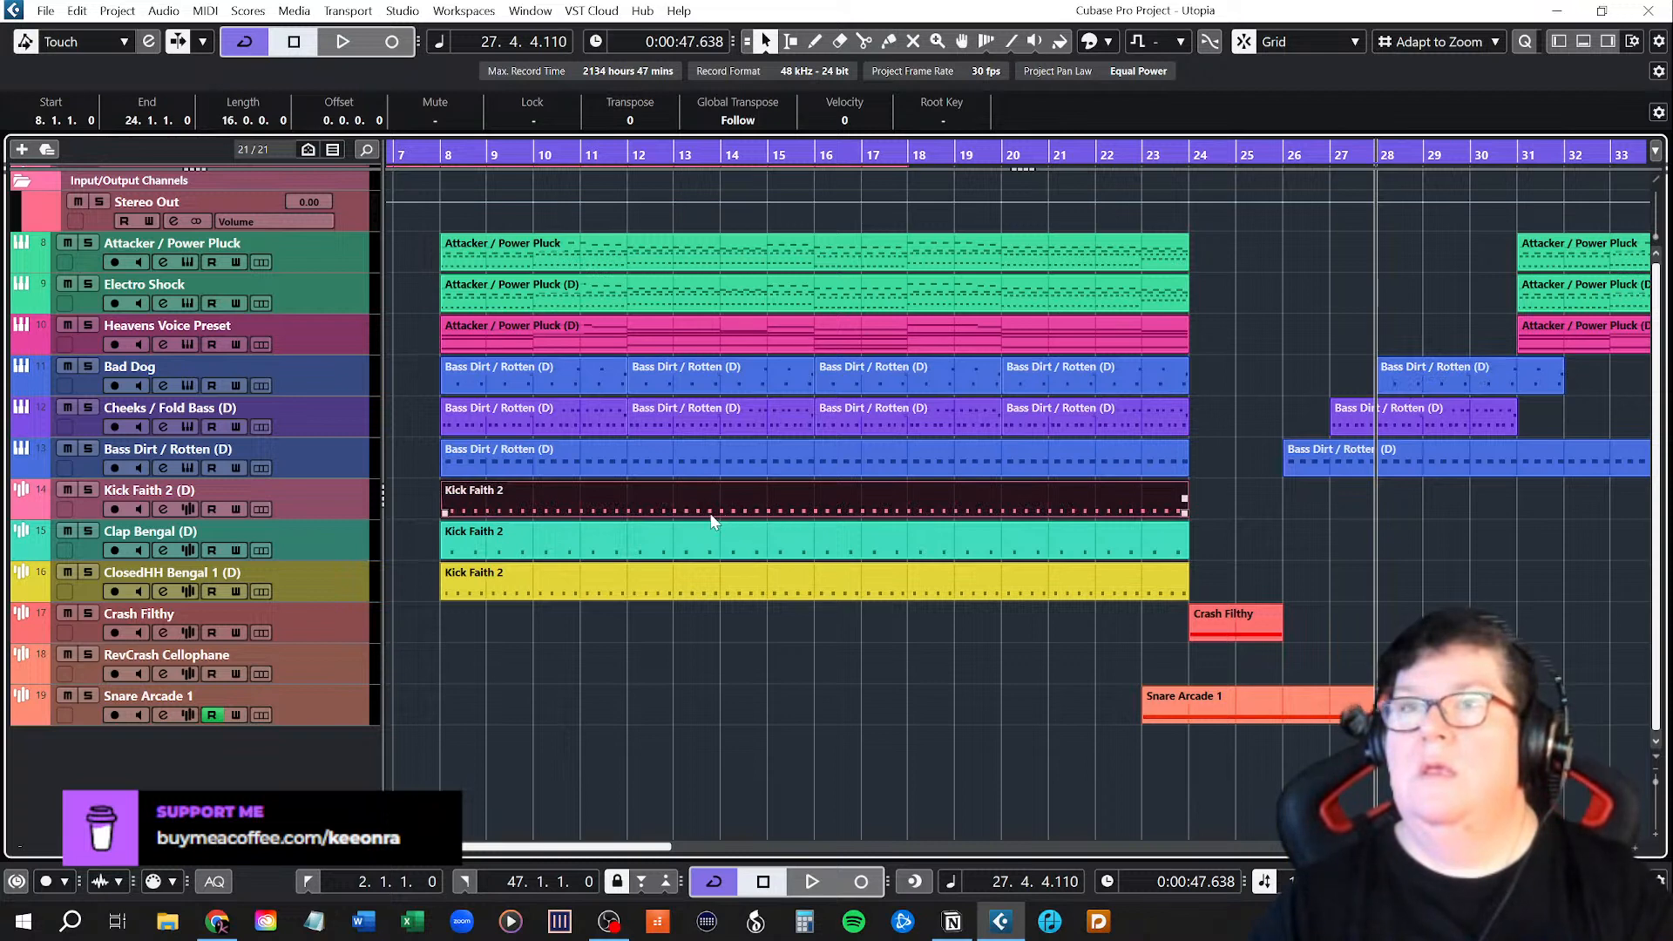
key("ctrl+d")
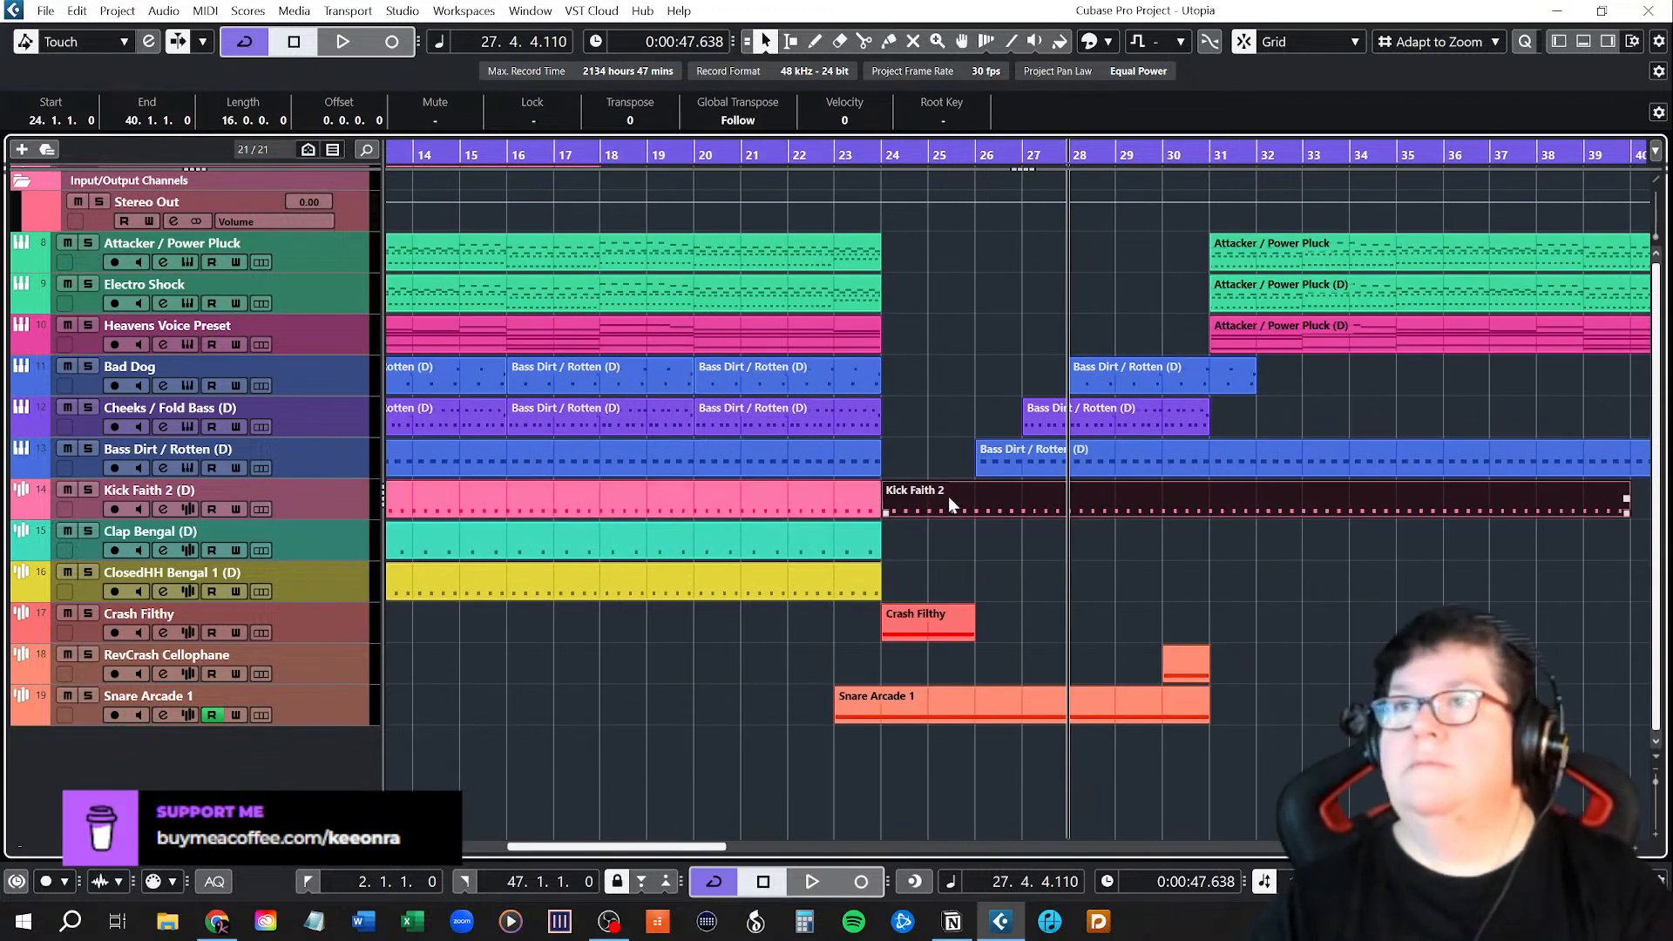
left_click_drag(981, 497, 1203, 499)
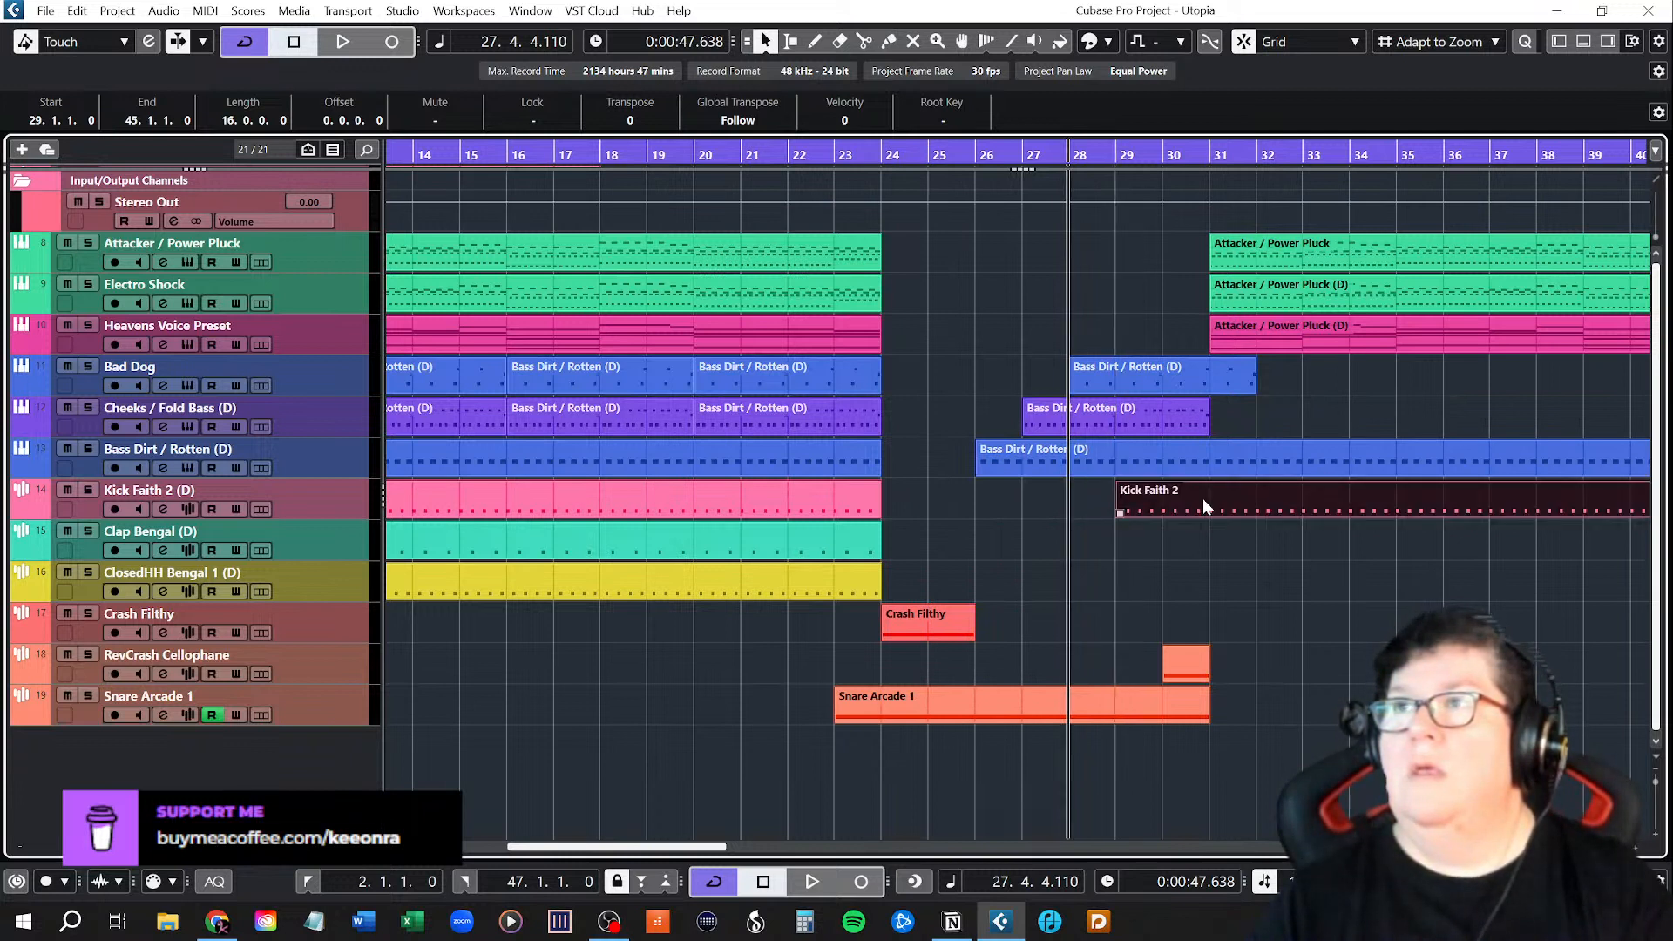
Shorten the new Bad Dog, Bass Dirt / Rotten (D) and Kick Faith 2 (D) copies so they all end at bar 31.
left_click(1239, 366)
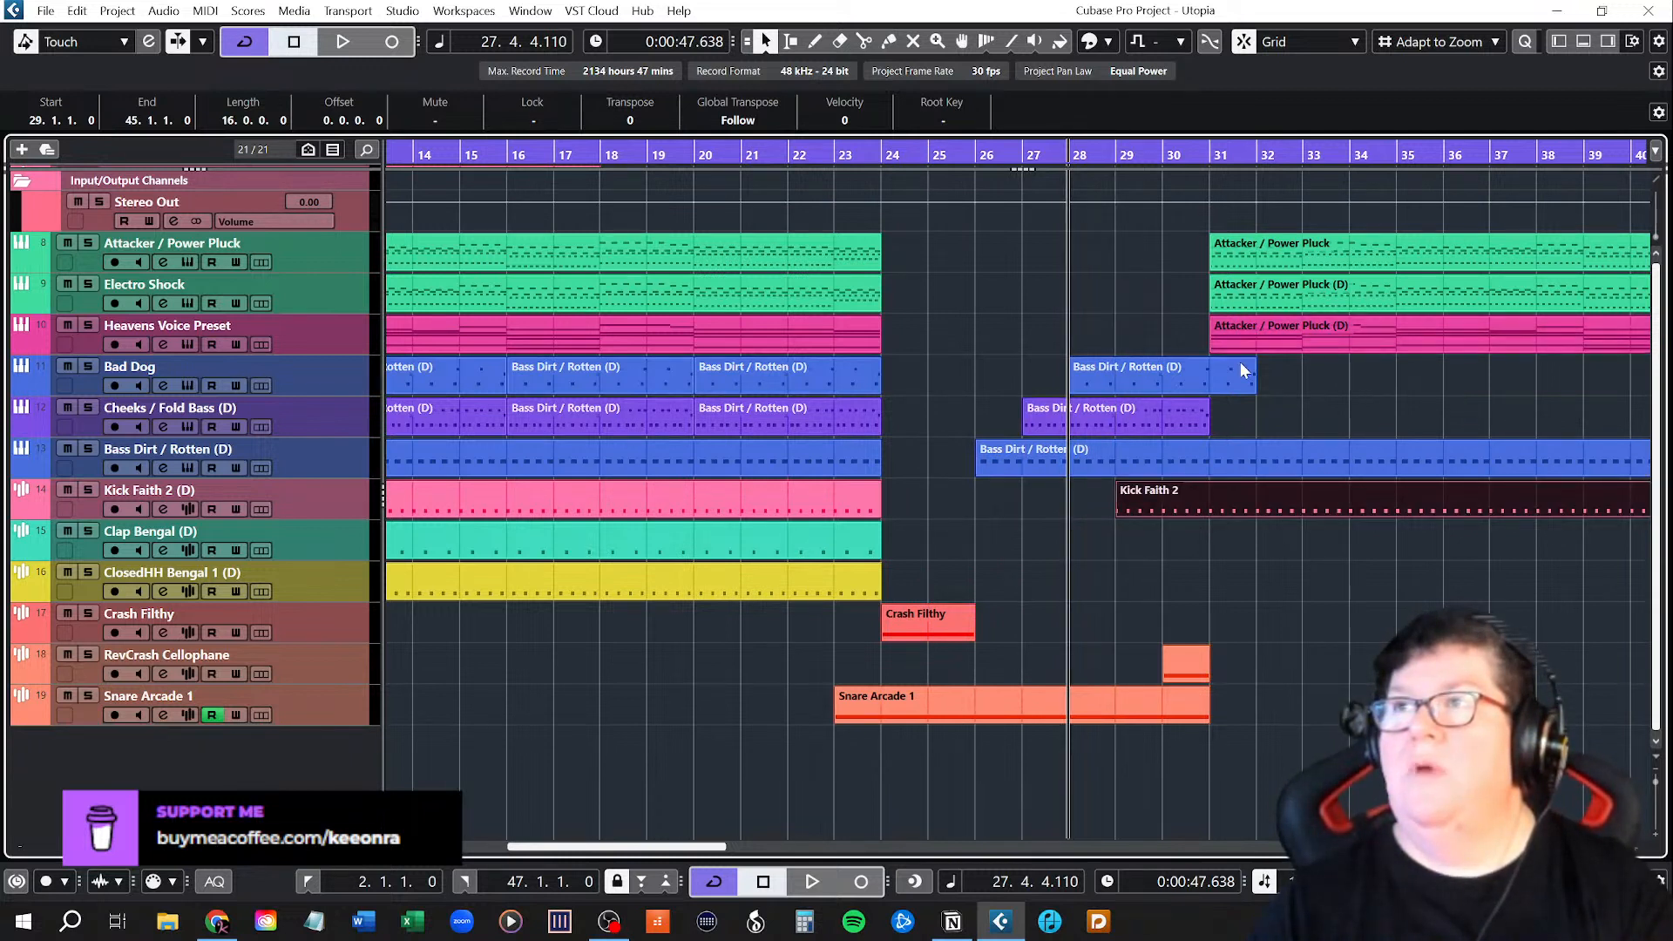
left_click_drag(1252, 385, 1209, 386)
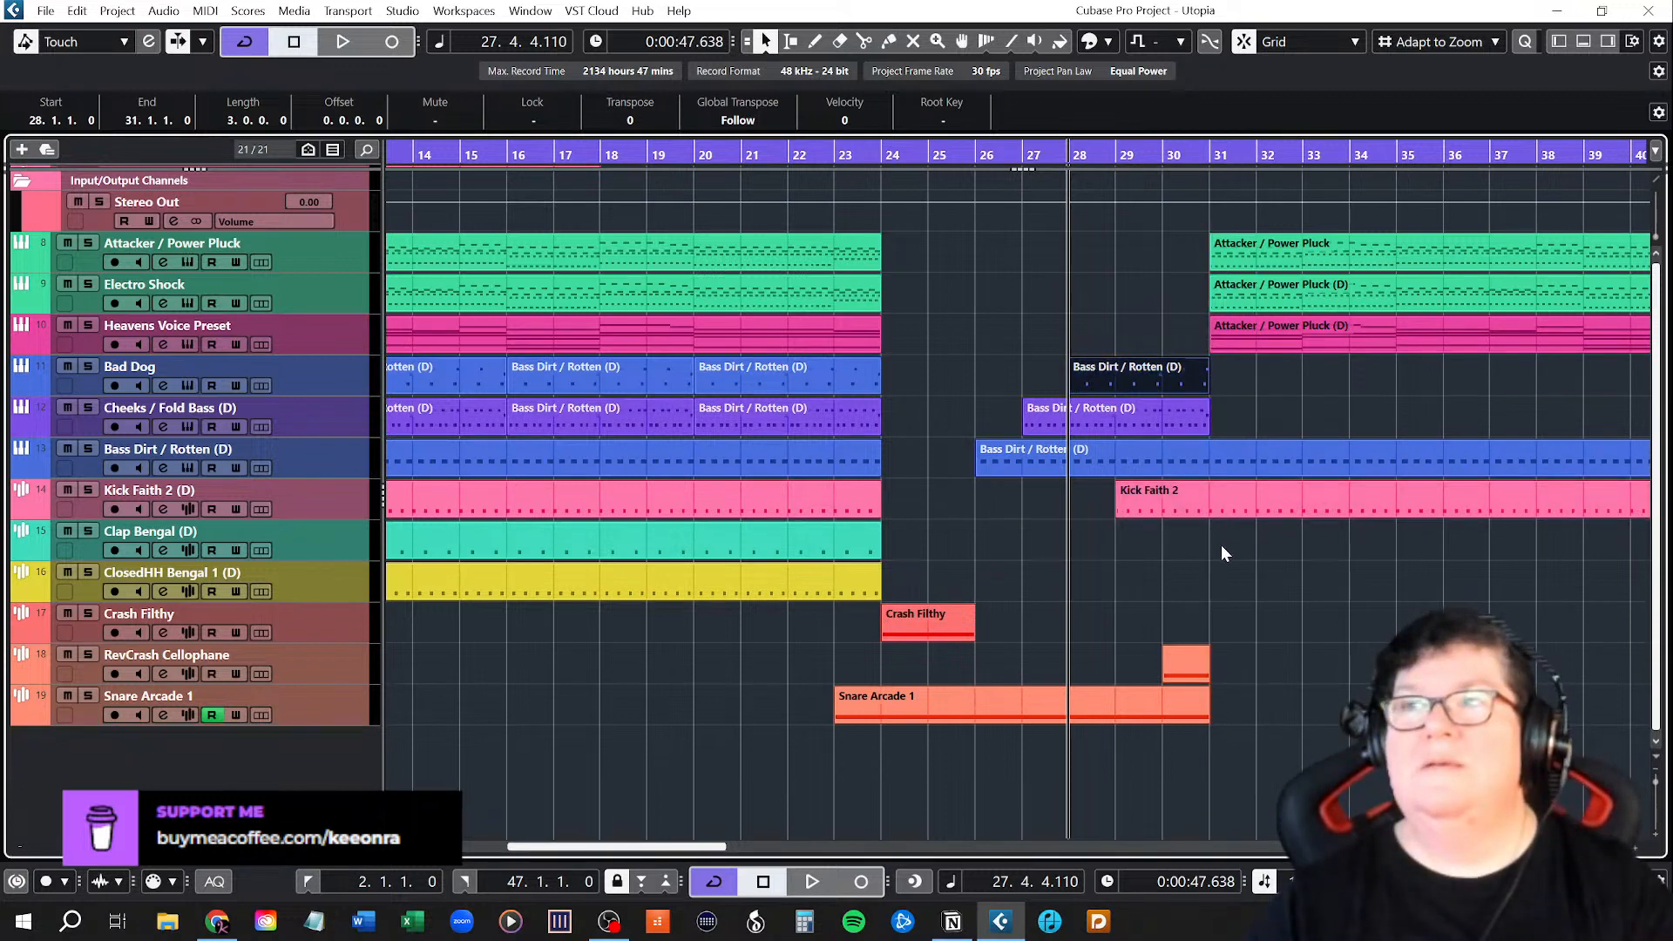
scroll(1253, 625, "up", 3)
scroll(1254, 625, "down", 6)
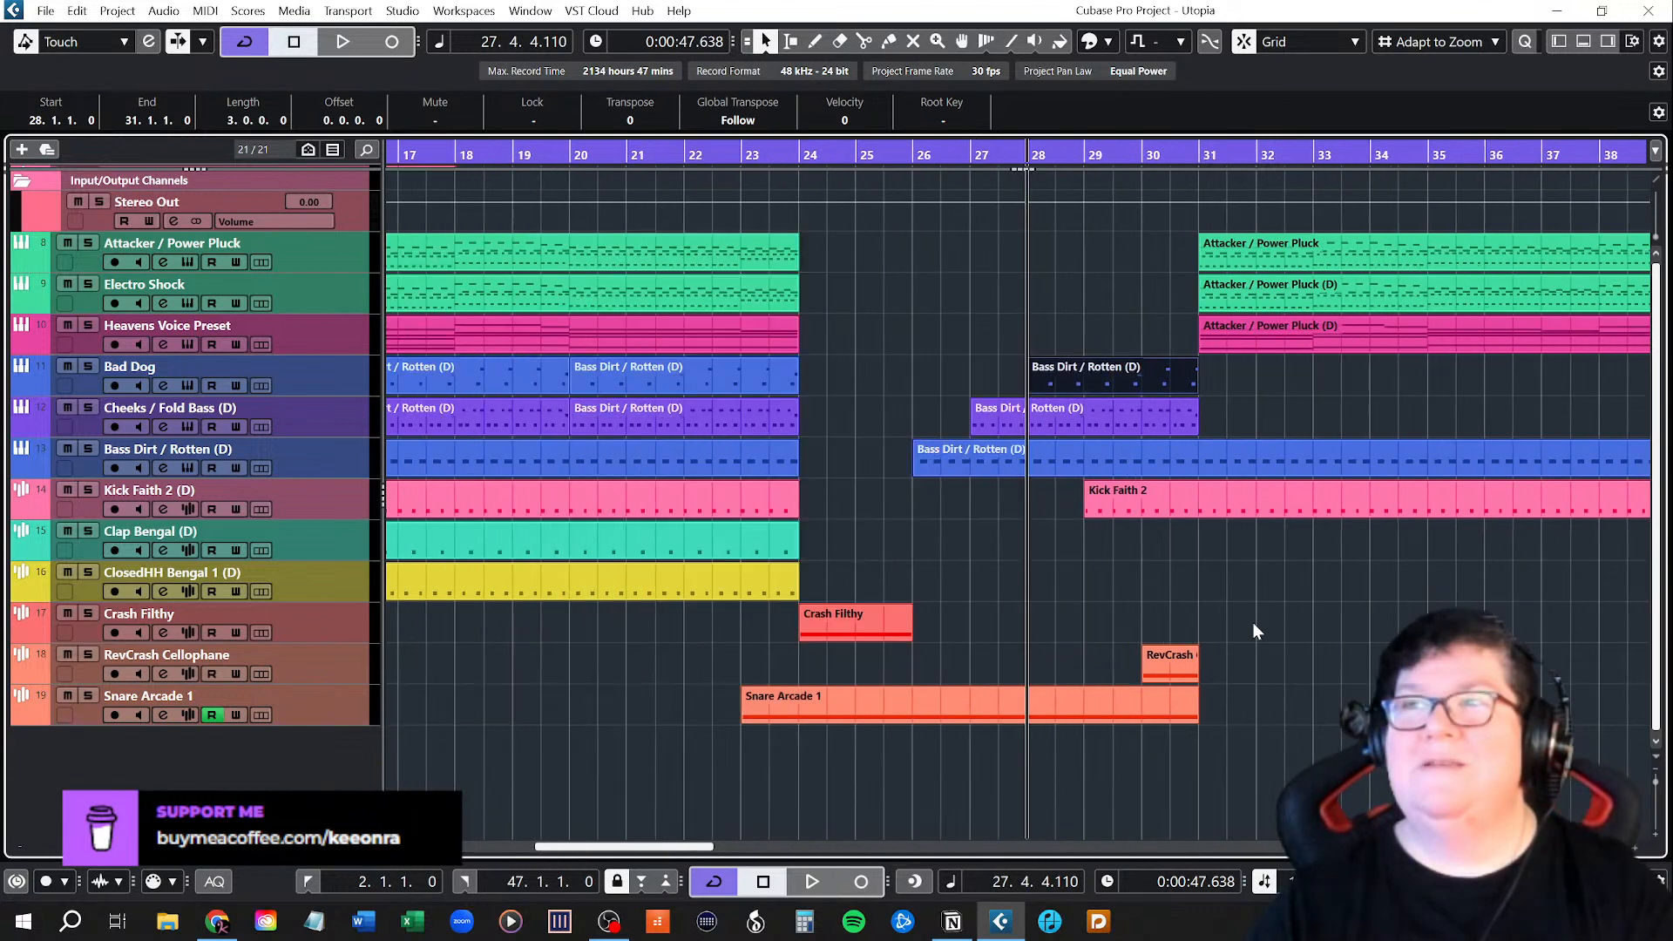
scroll(1269, 625, "down", 2)
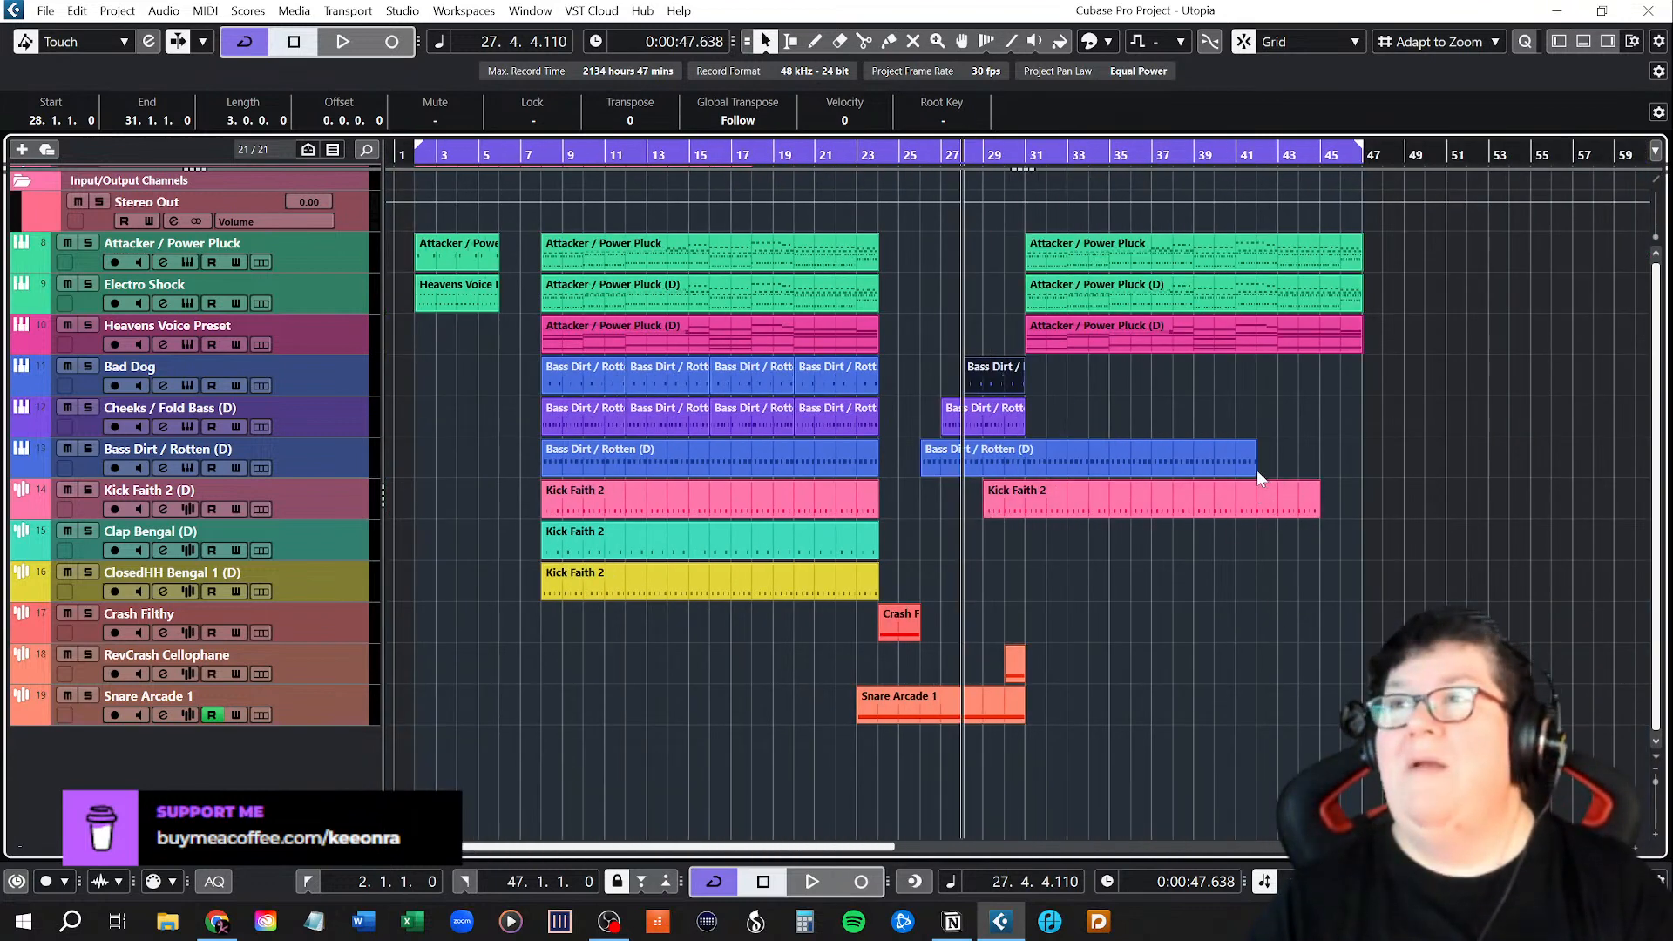
left_click_drag(1253, 471, 1024, 475)
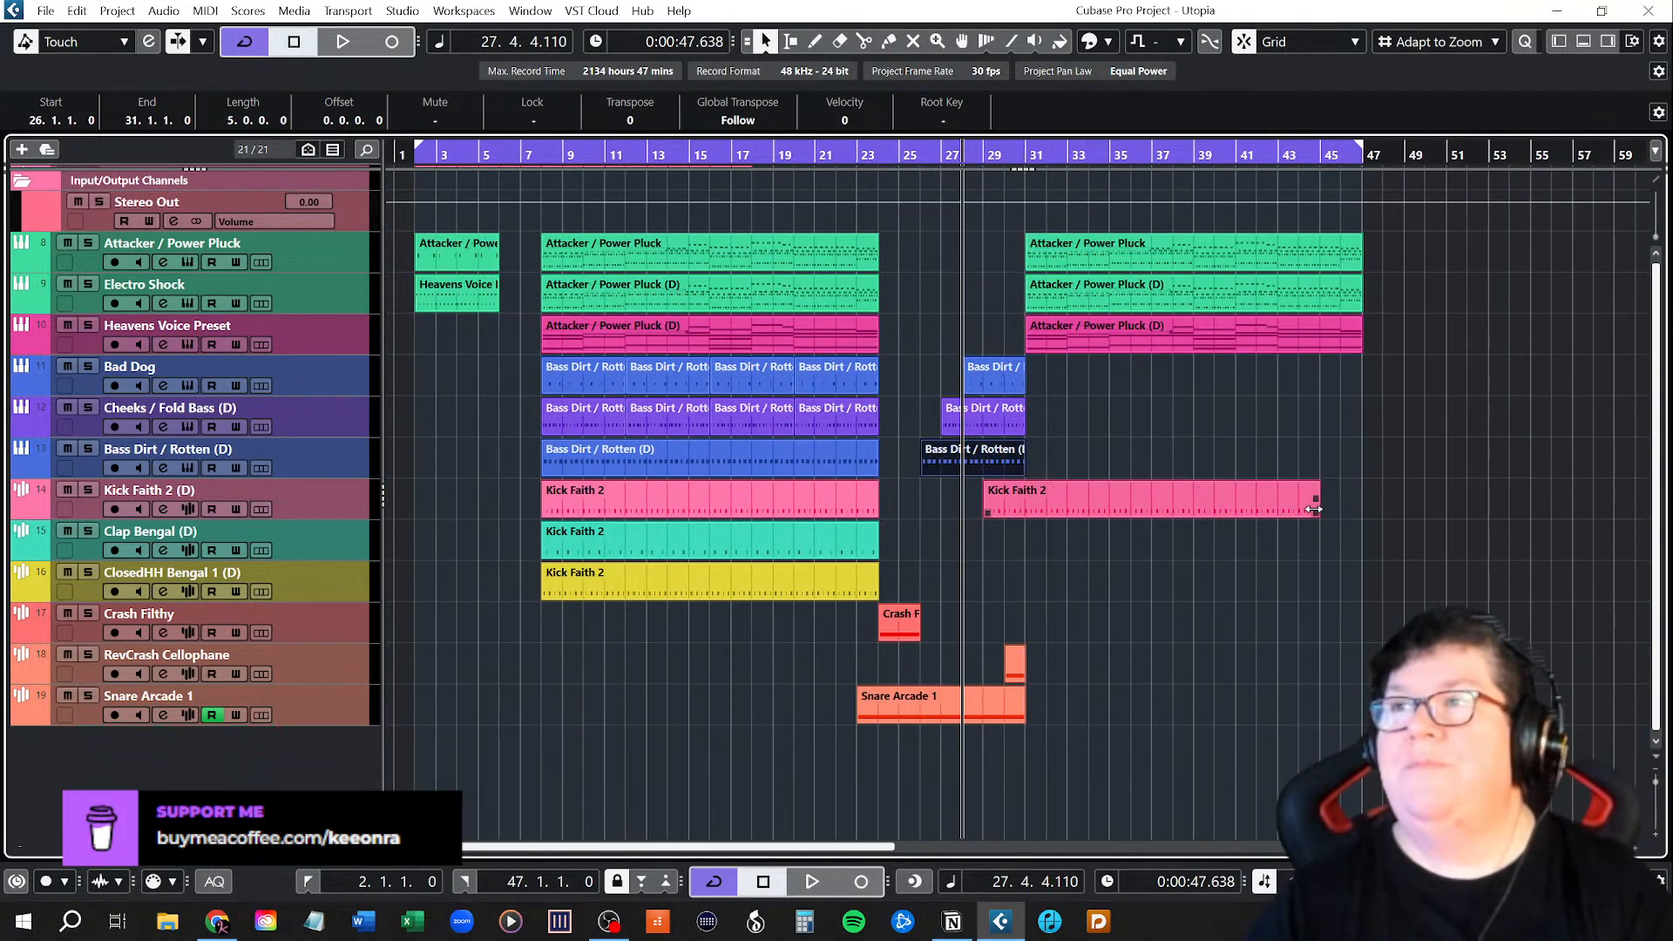
left_click_drag(1313, 515, 1020, 510)
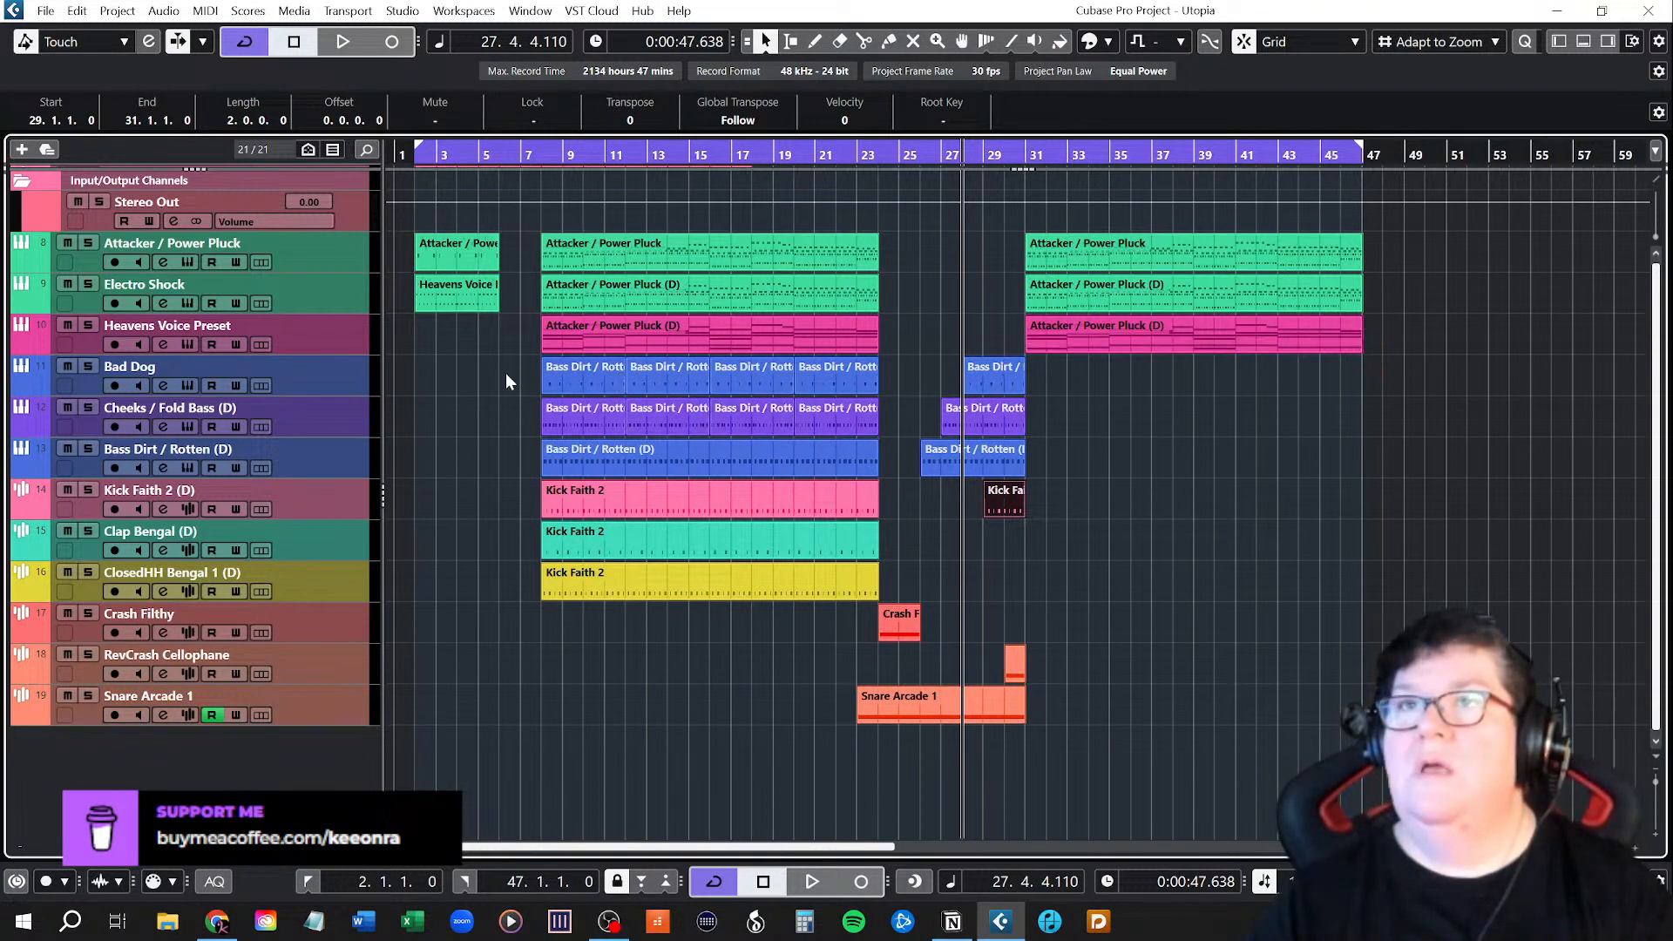
Copy all bass, kick, clap and closed hi-hat parts from bars 8–24 to start at bar 31.
left_click_drag(506, 373, 876, 596)
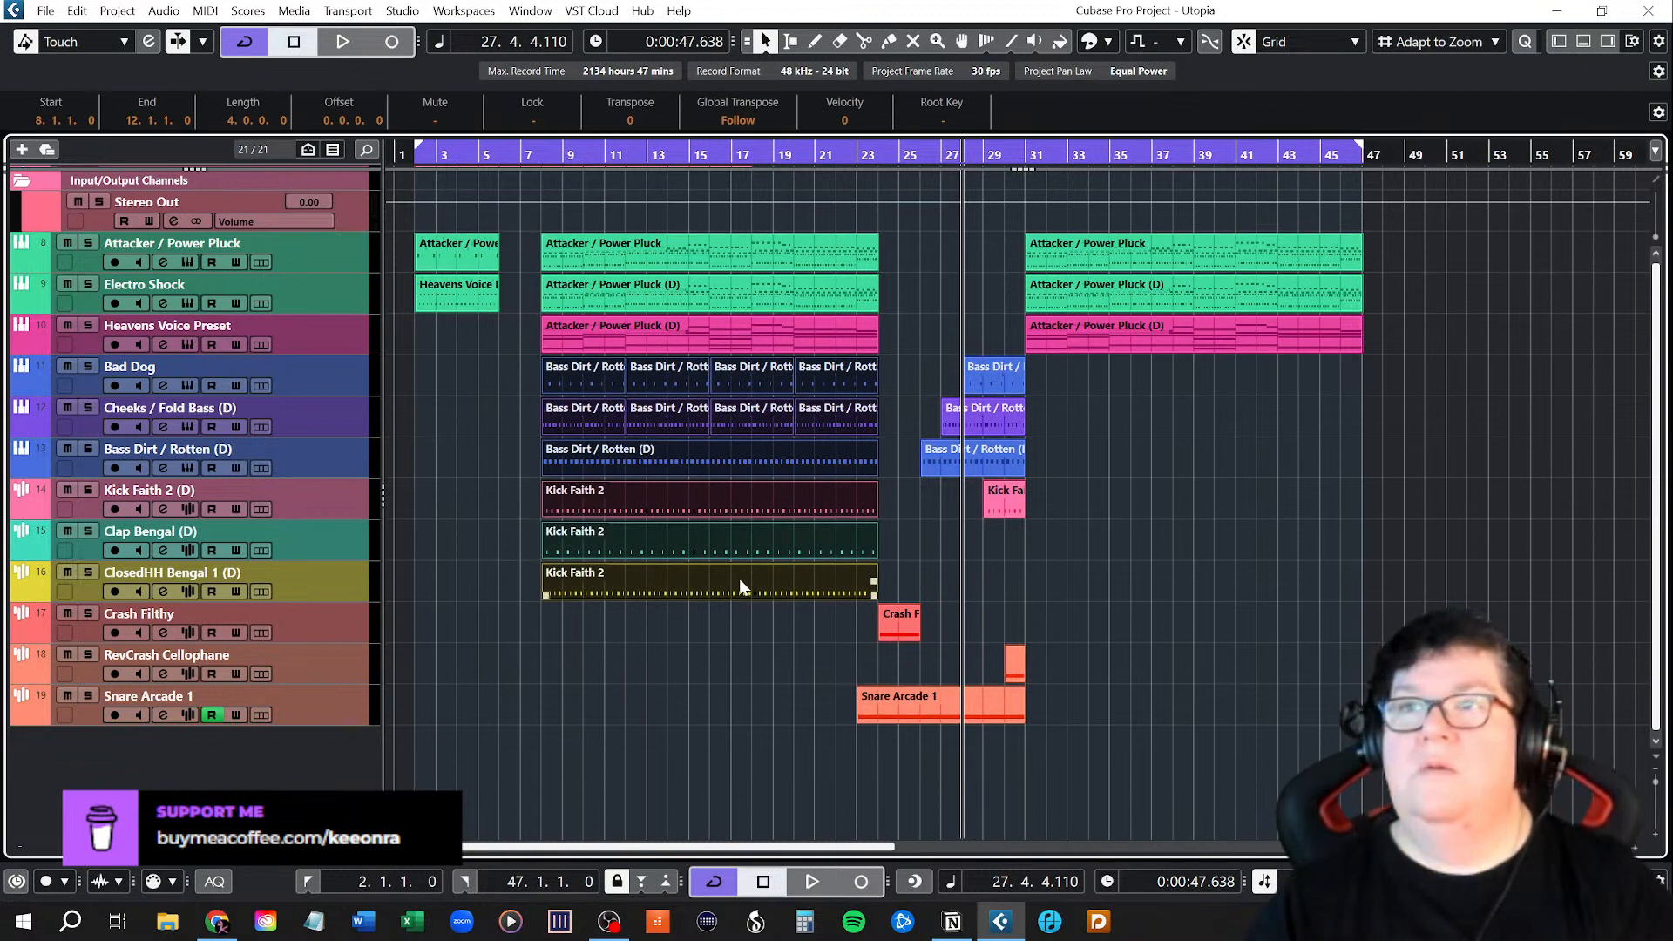
left_click_drag(732, 578, 1210, 573)
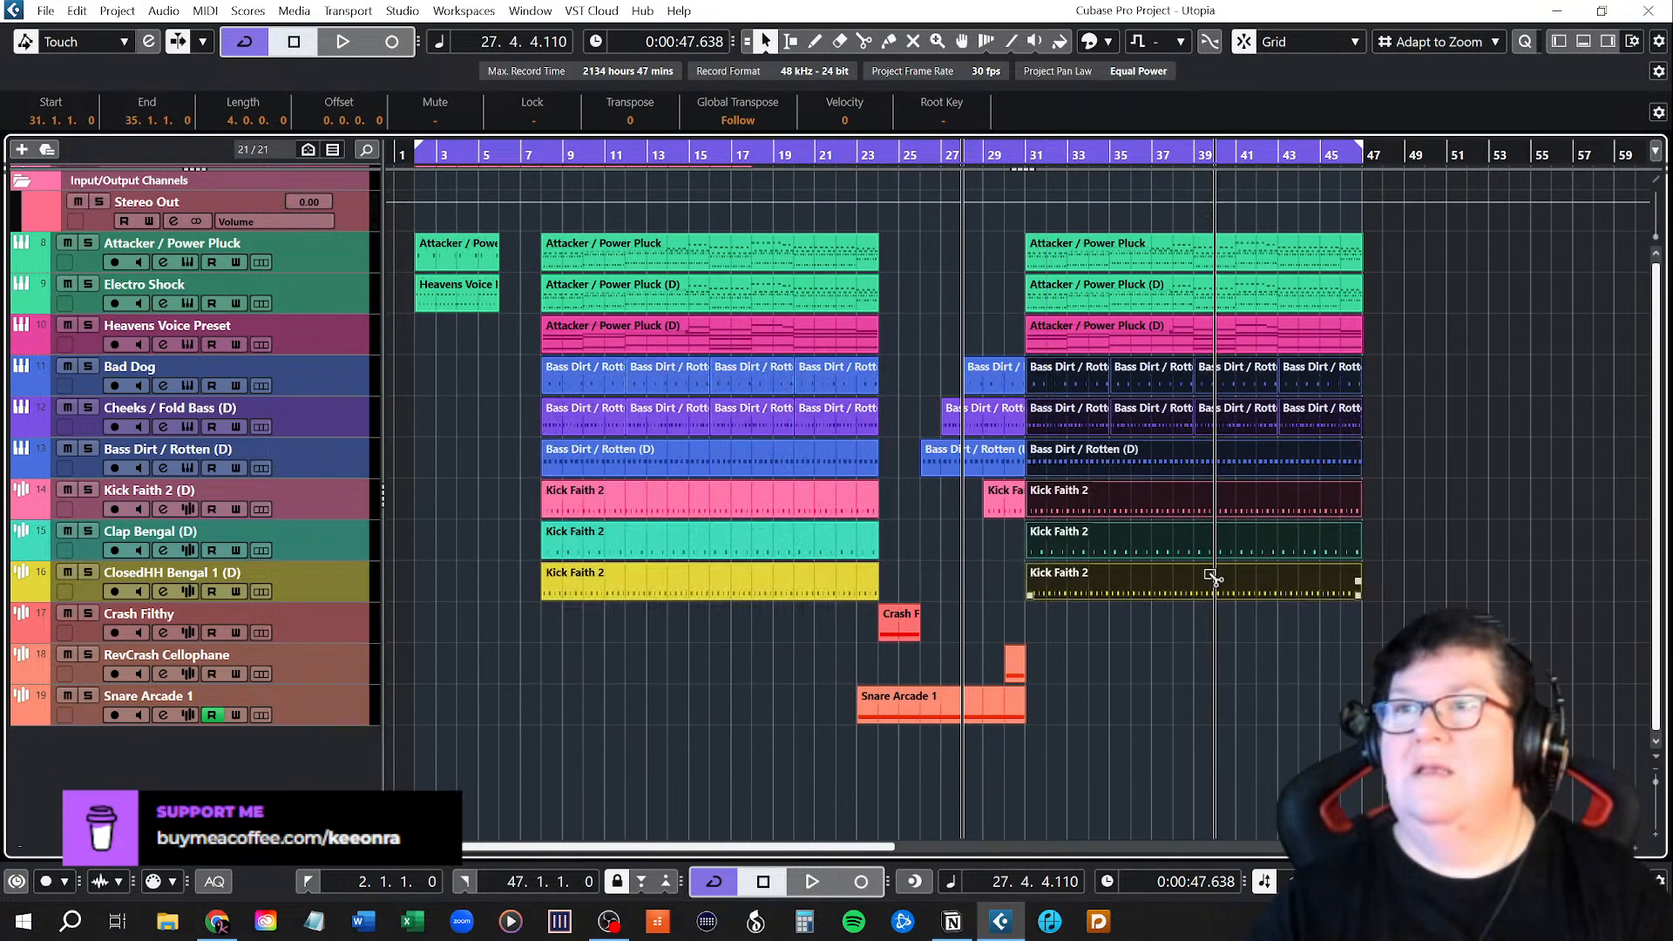
left_click(1159, 682)
Play the arrangement from bar 21 to bar 32 to check the staggered build into the repeated section.
left_click(542, 154)
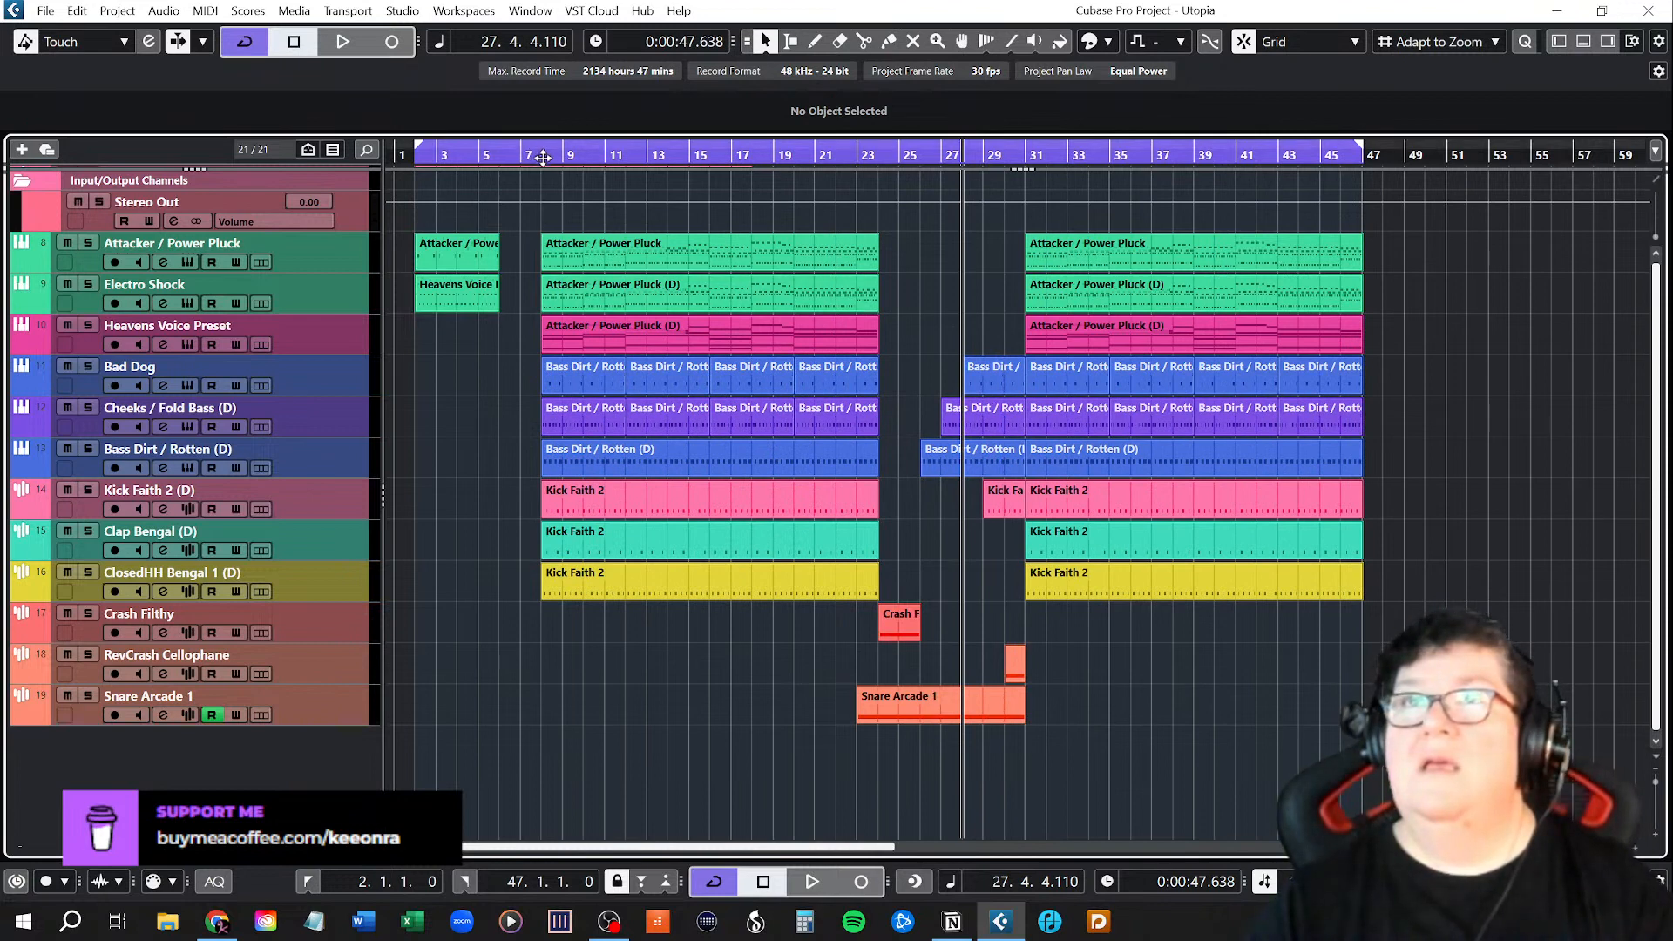
left_click(814, 154)
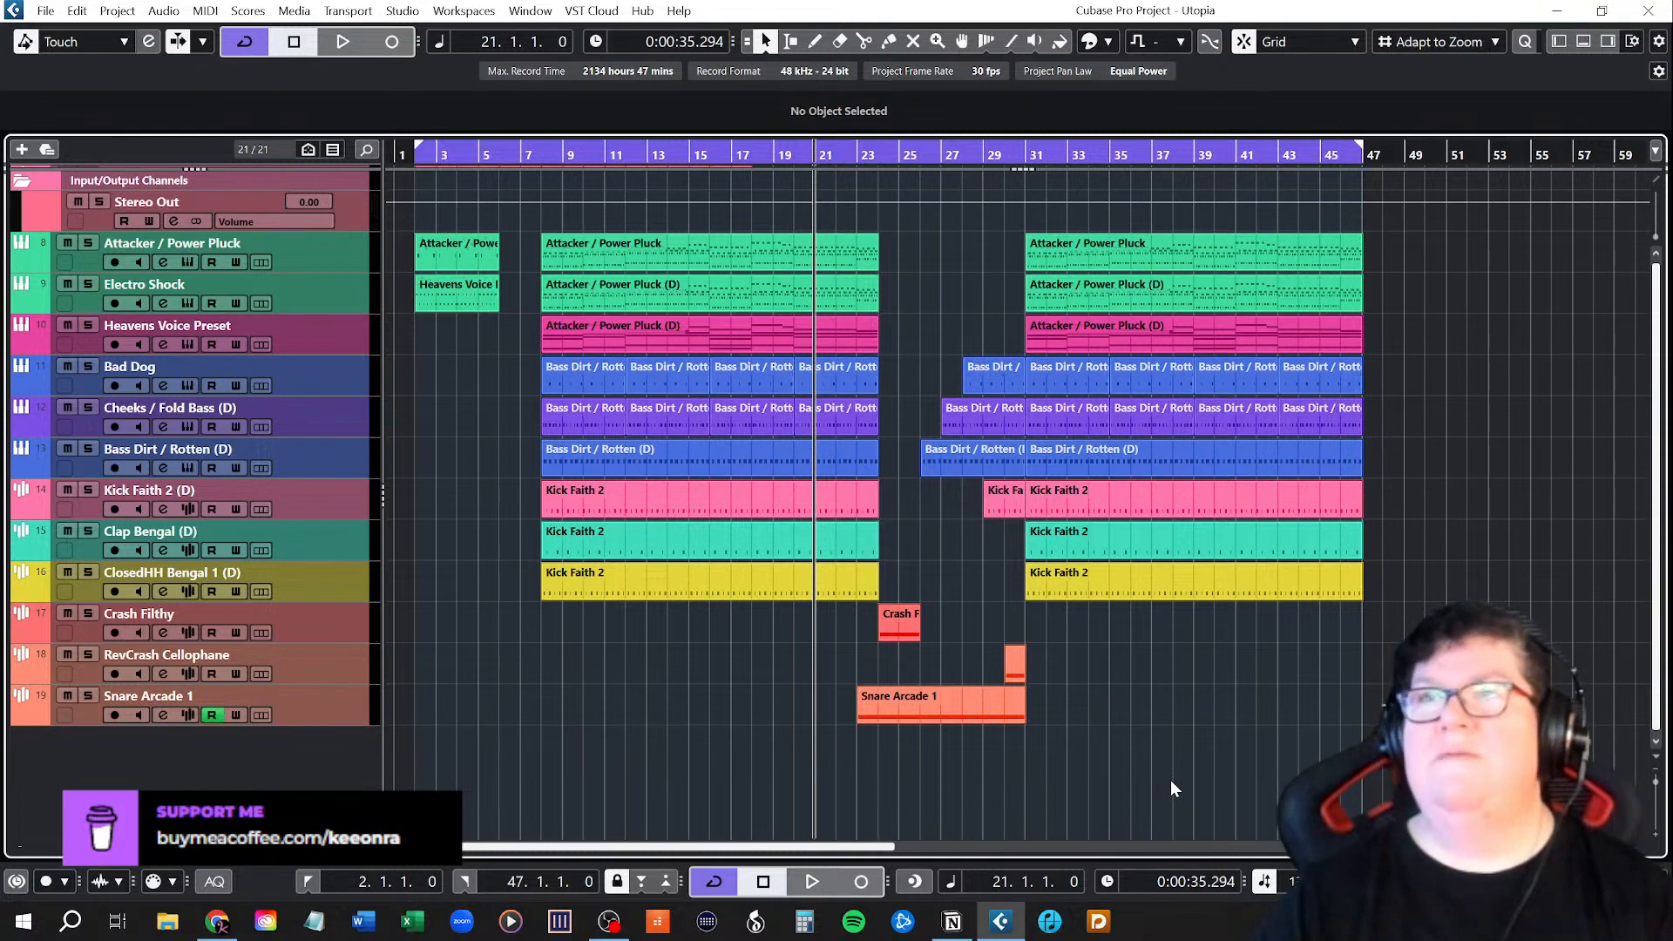
key("space")
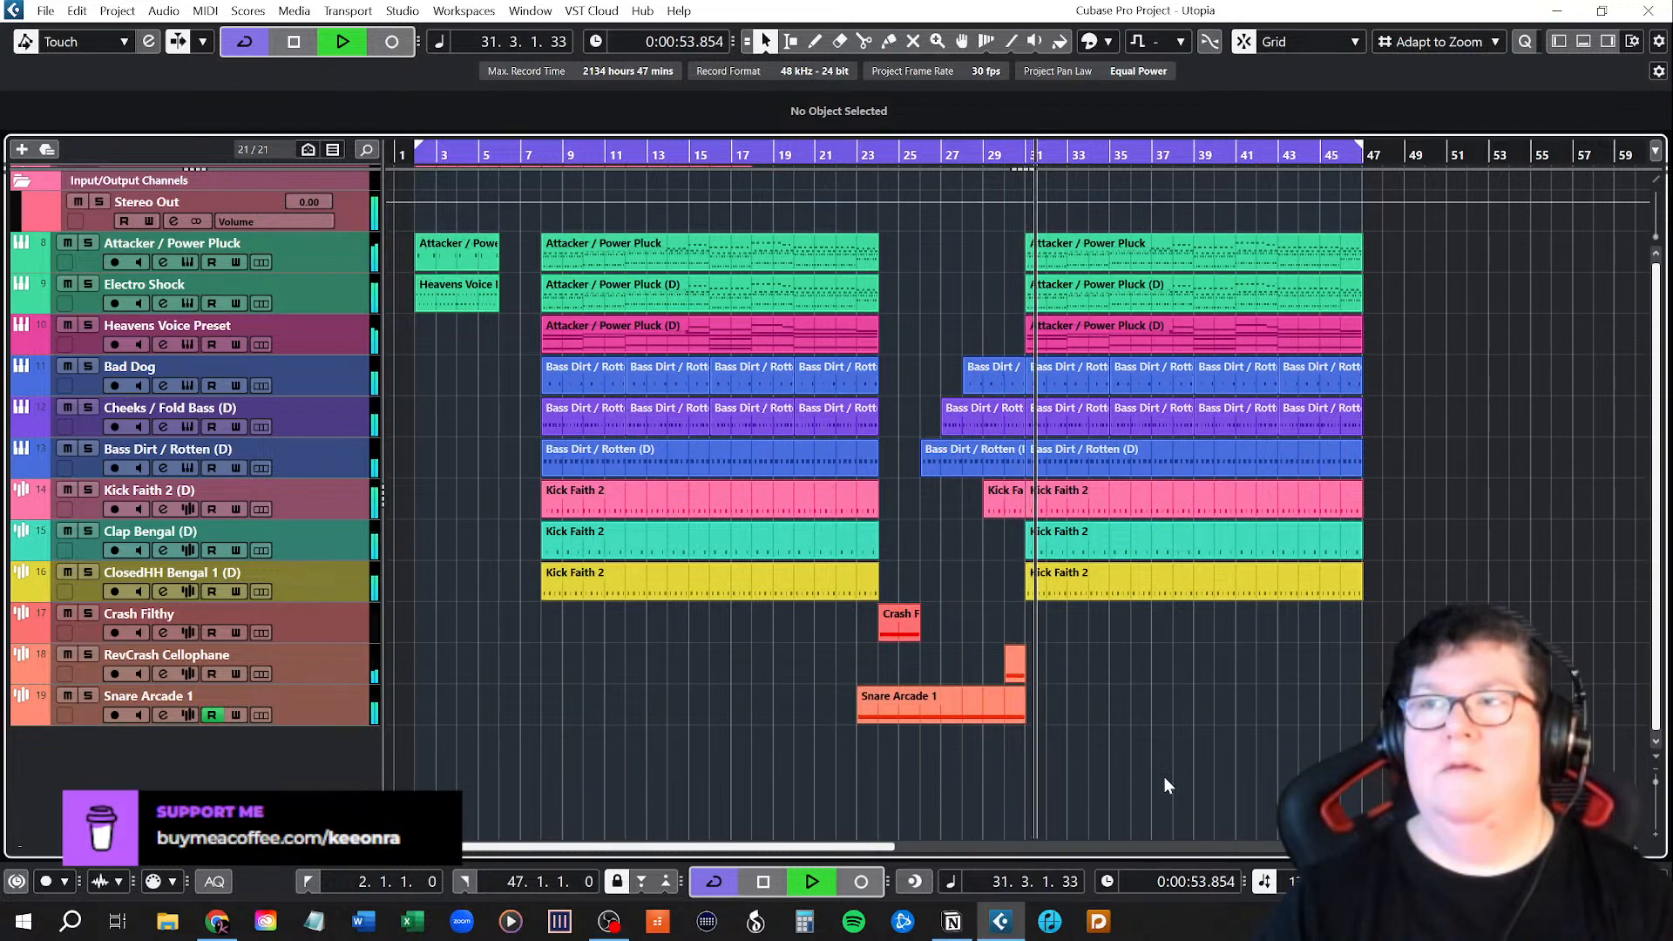
key("space")
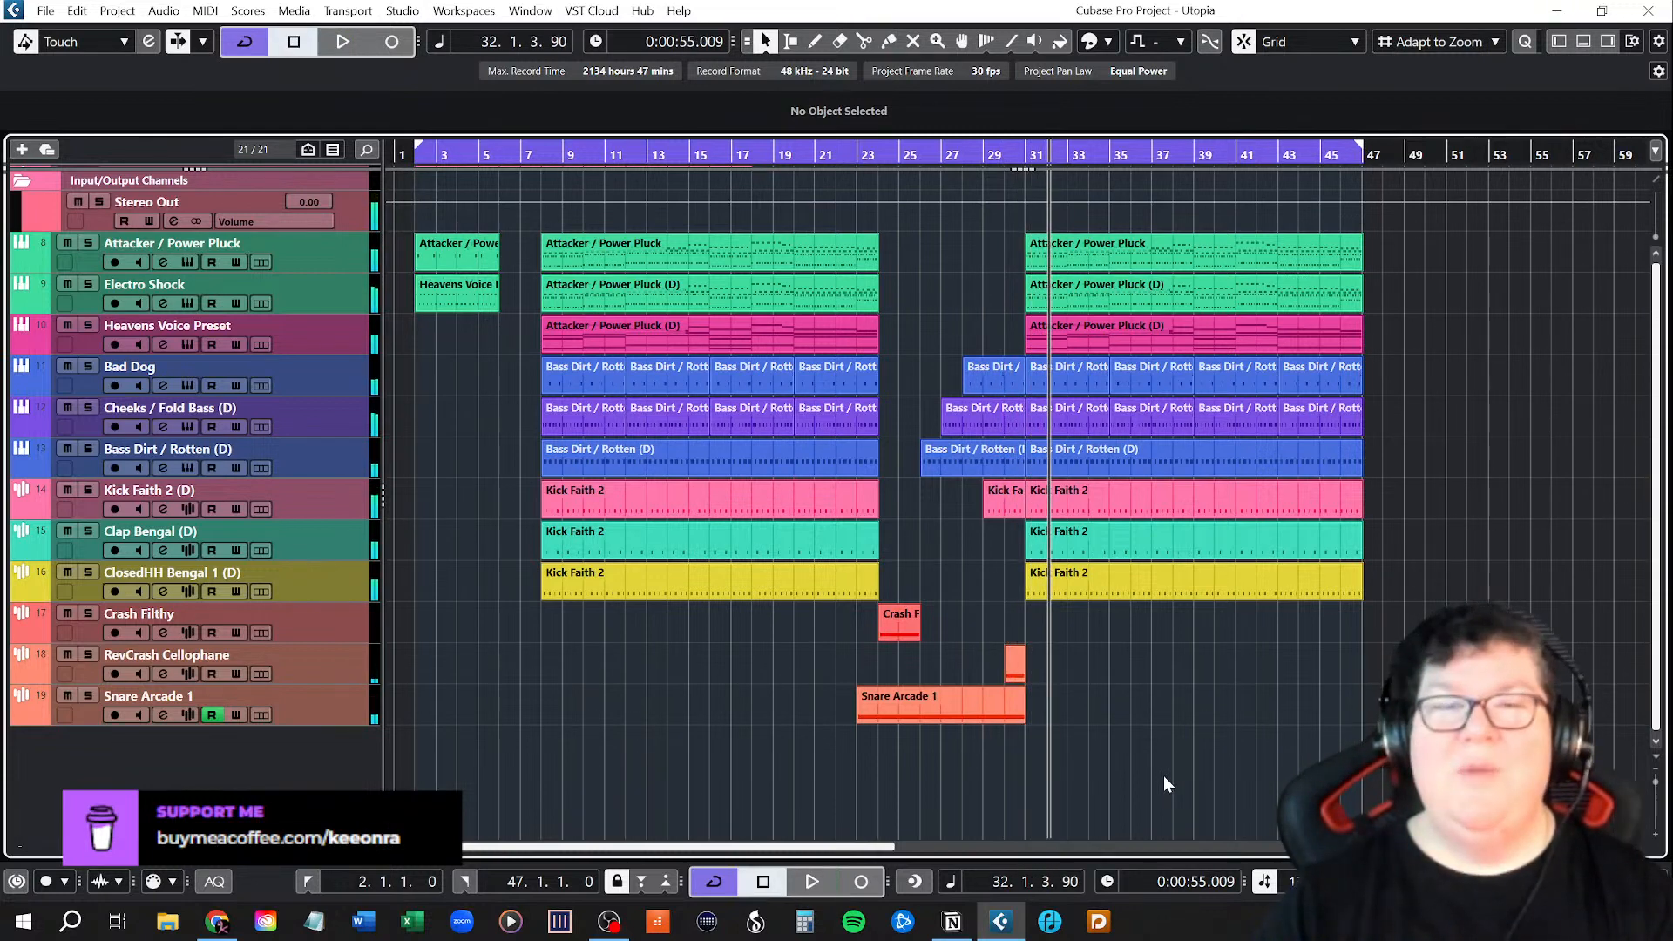
Turn off cycle playback and place the project cursor at bar 8.
left_click(1336, 147)
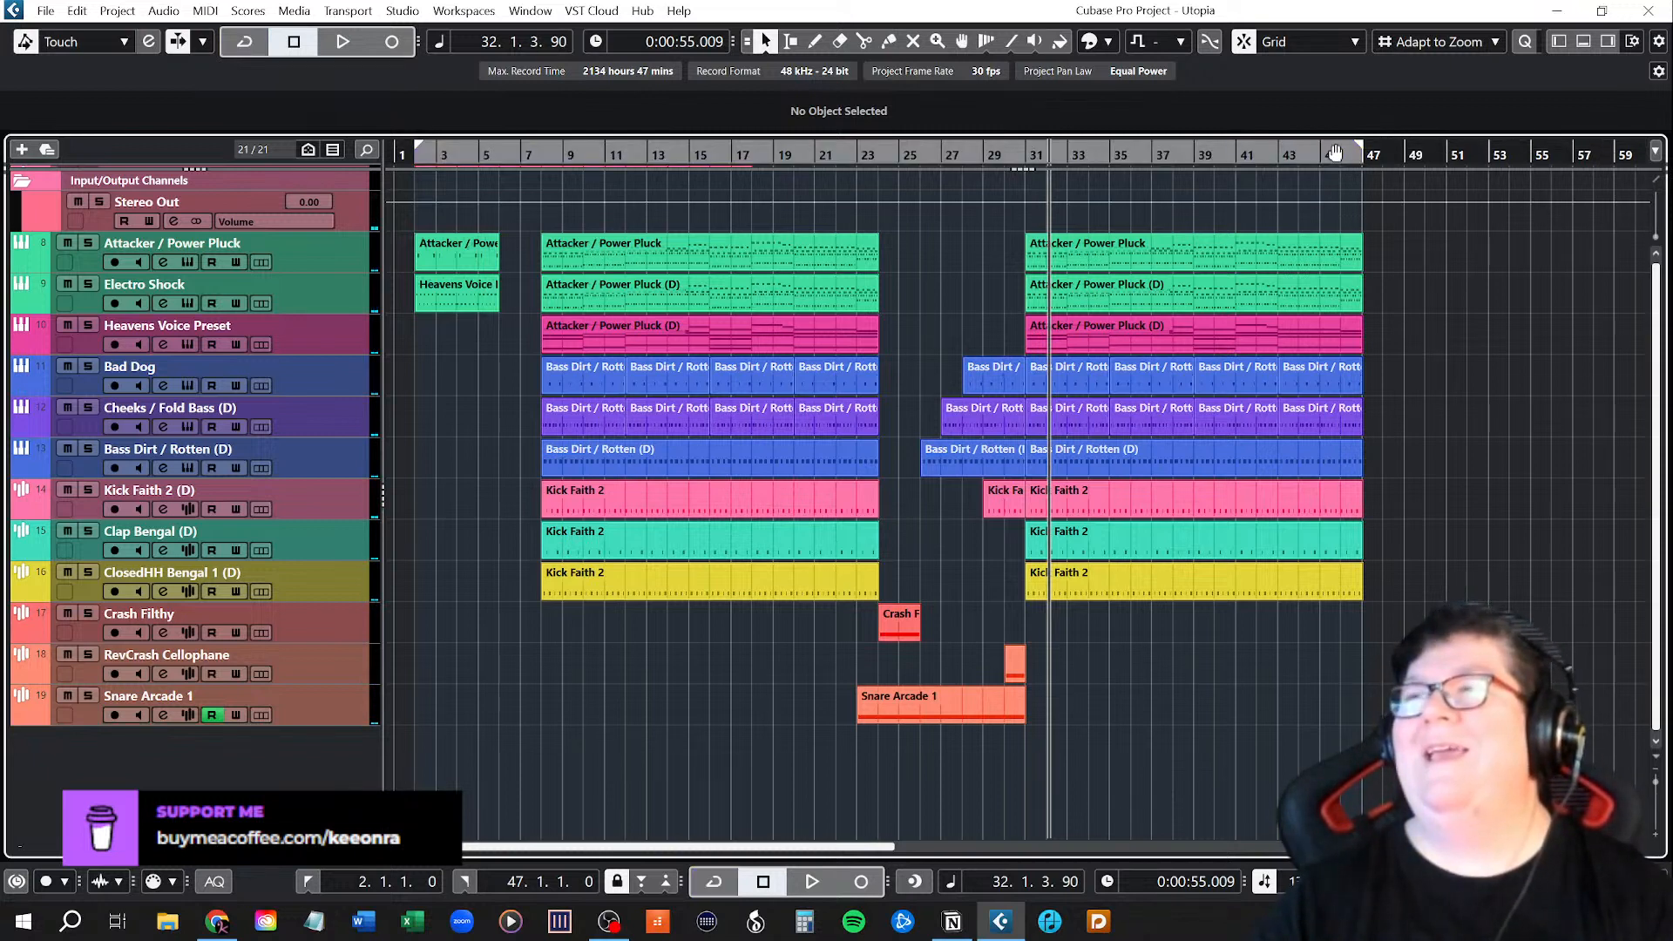
left_click(550, 154)
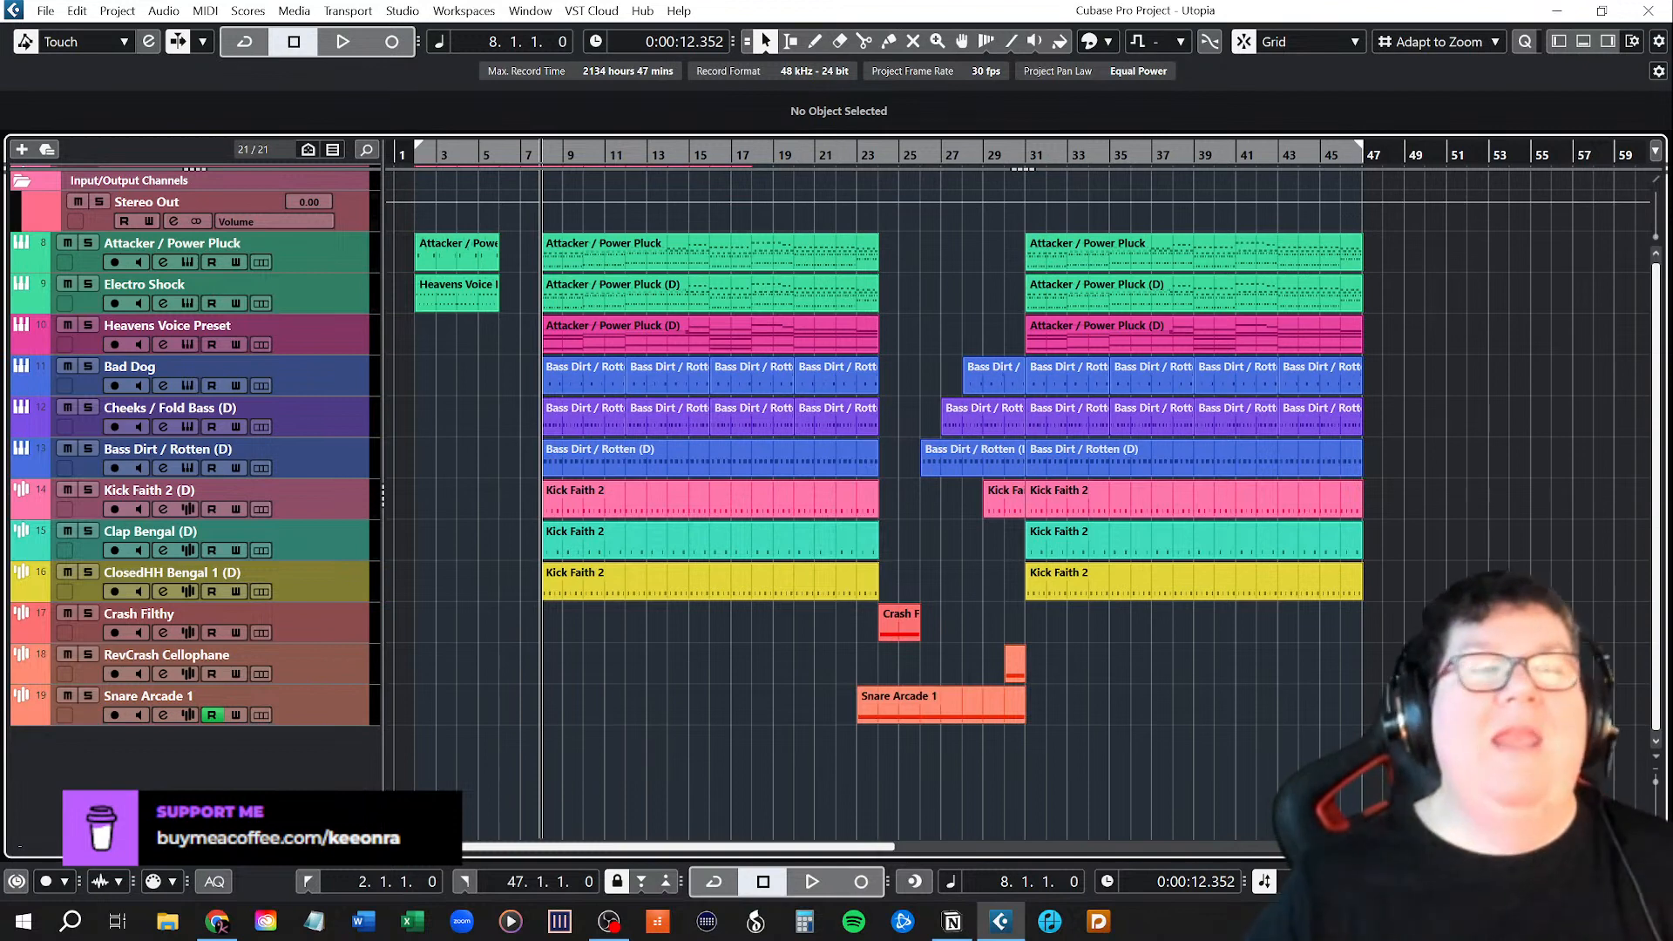
left_click(47, 12)
left_click(66, 149)
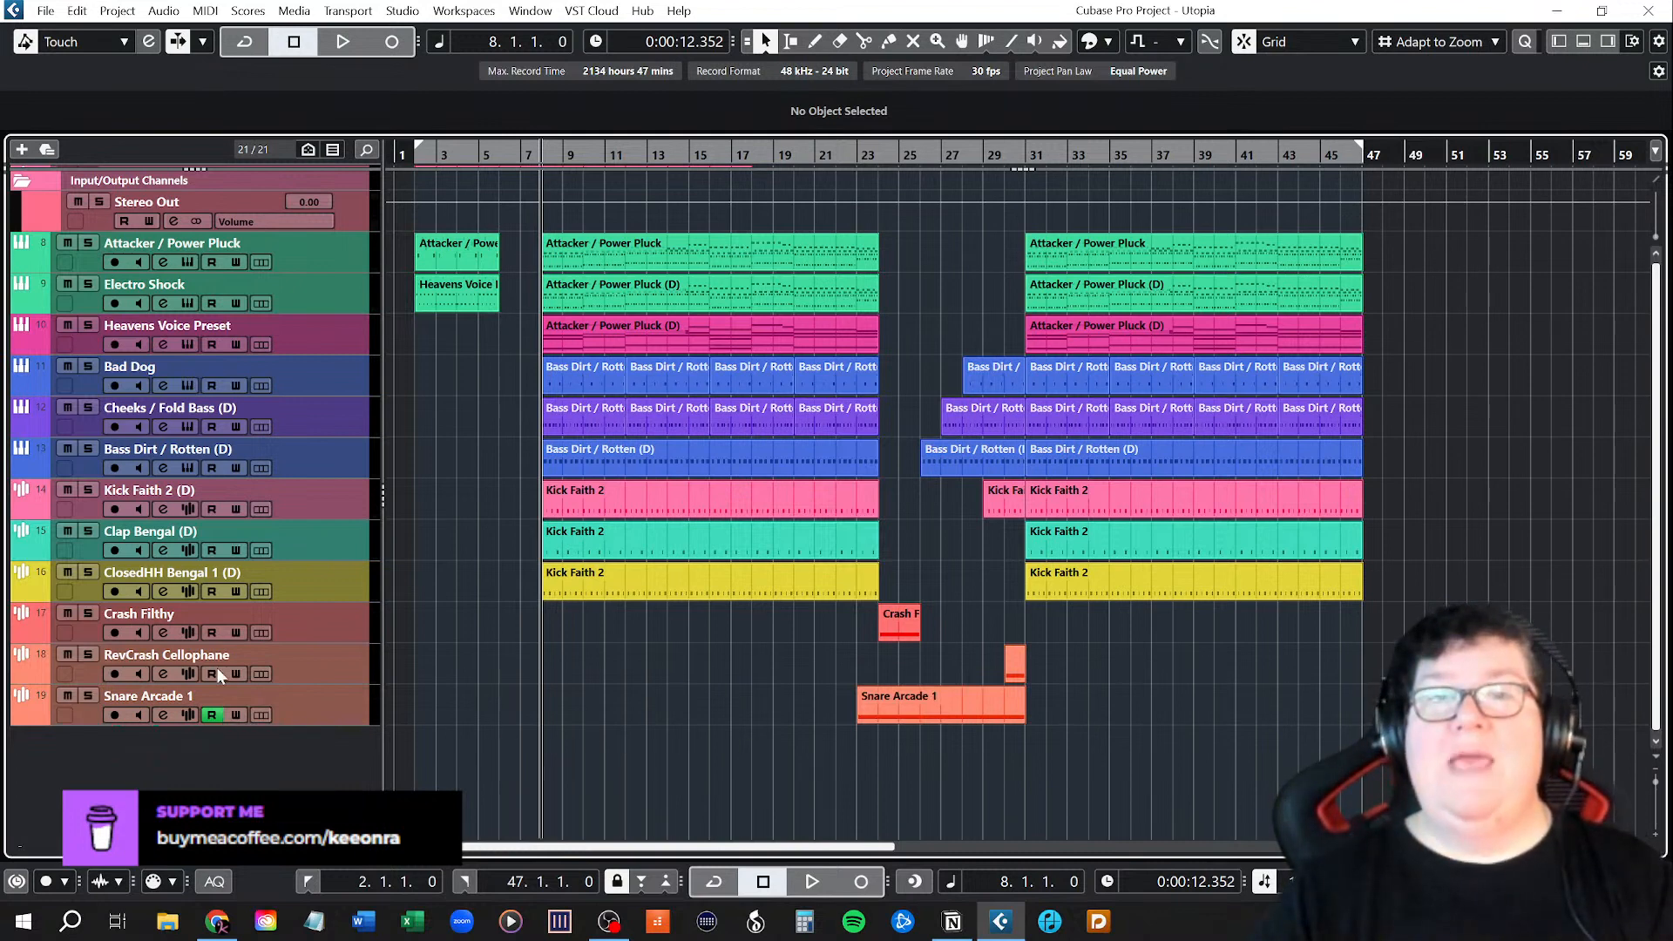
Open the Kontakt instrument of the Cheeks / Fold Bass (D) track, view its Utopia interface, and close it.
left_click(188, 427)
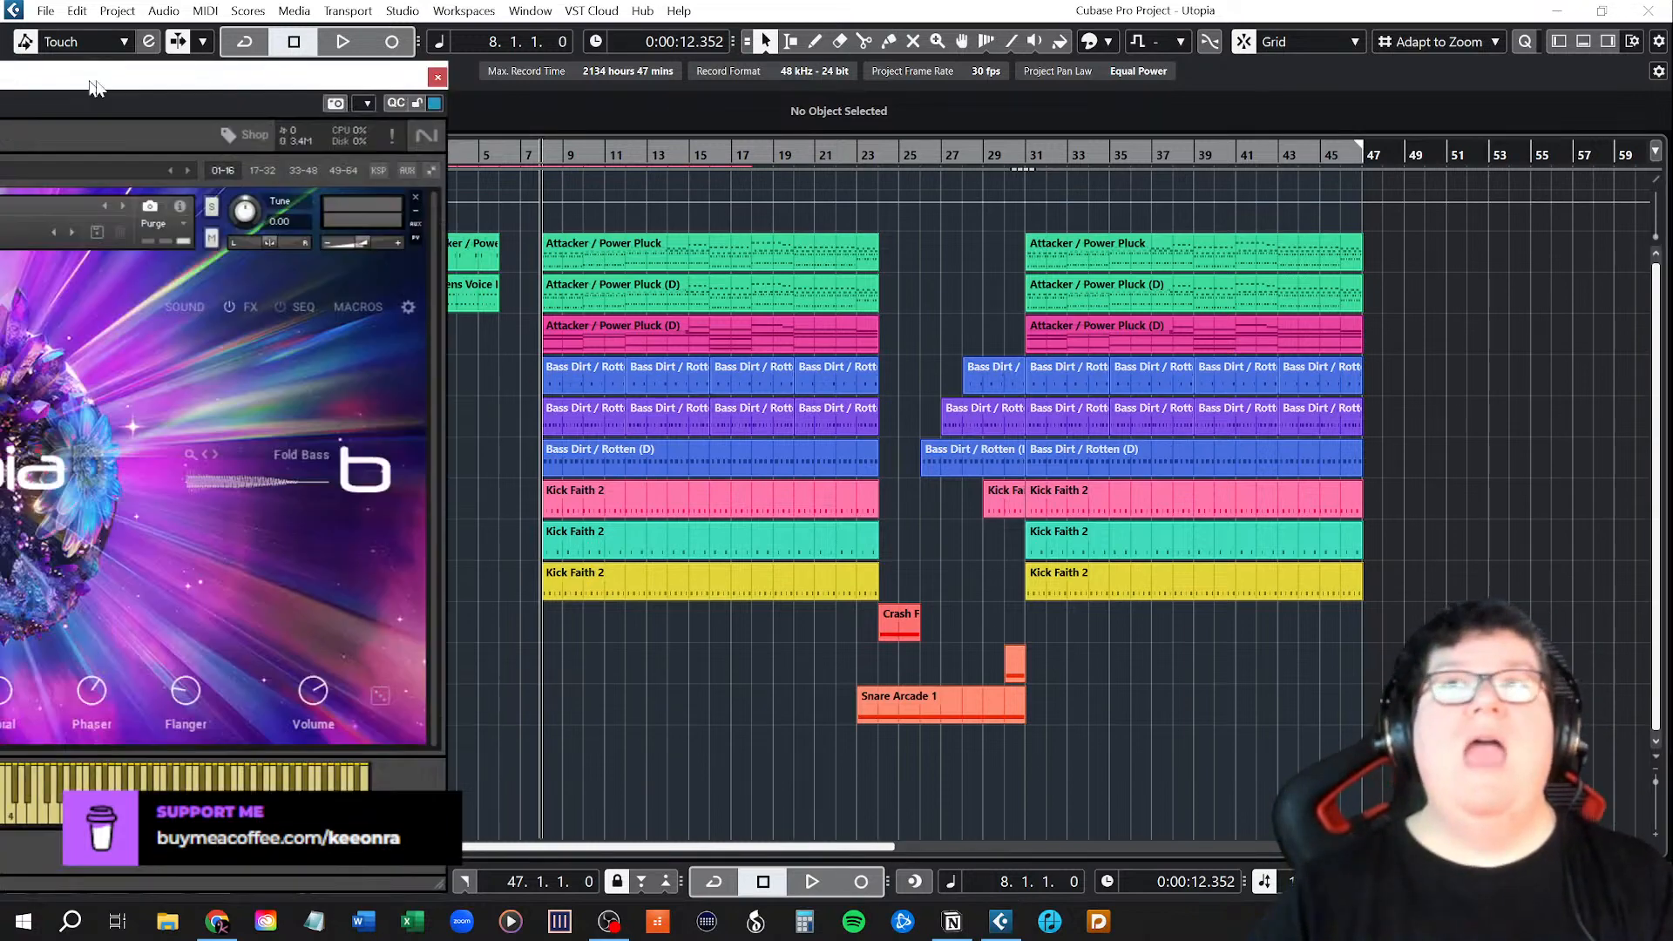
left_click_drag(96, 87, 923, 54)
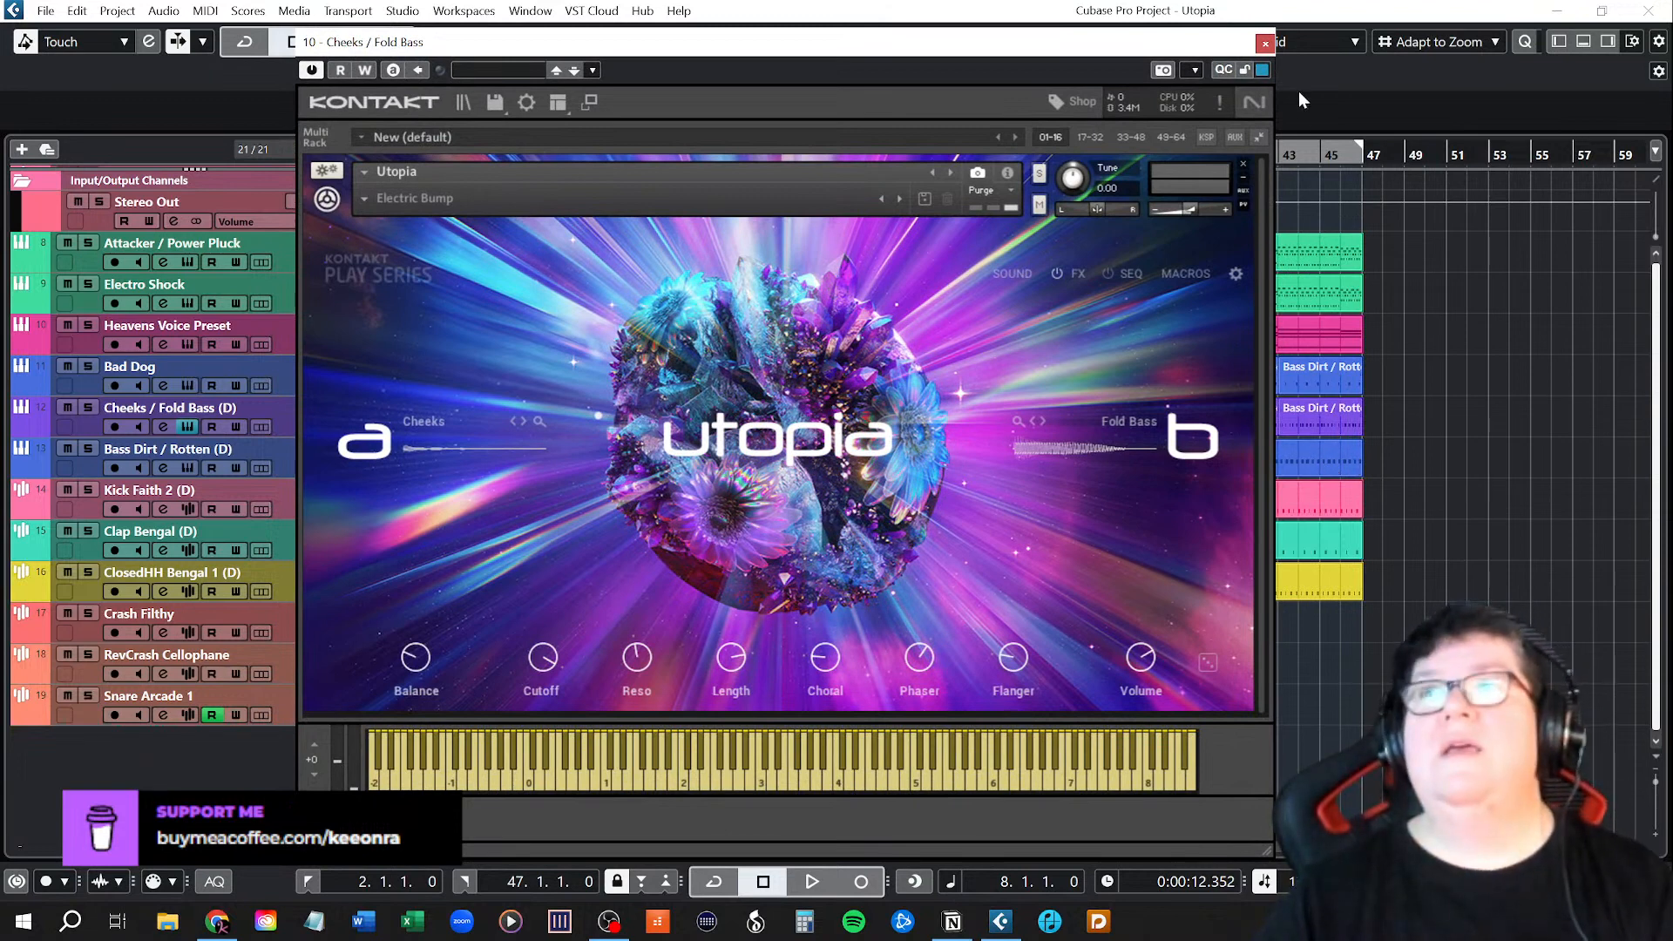
left_click(1265, 43)
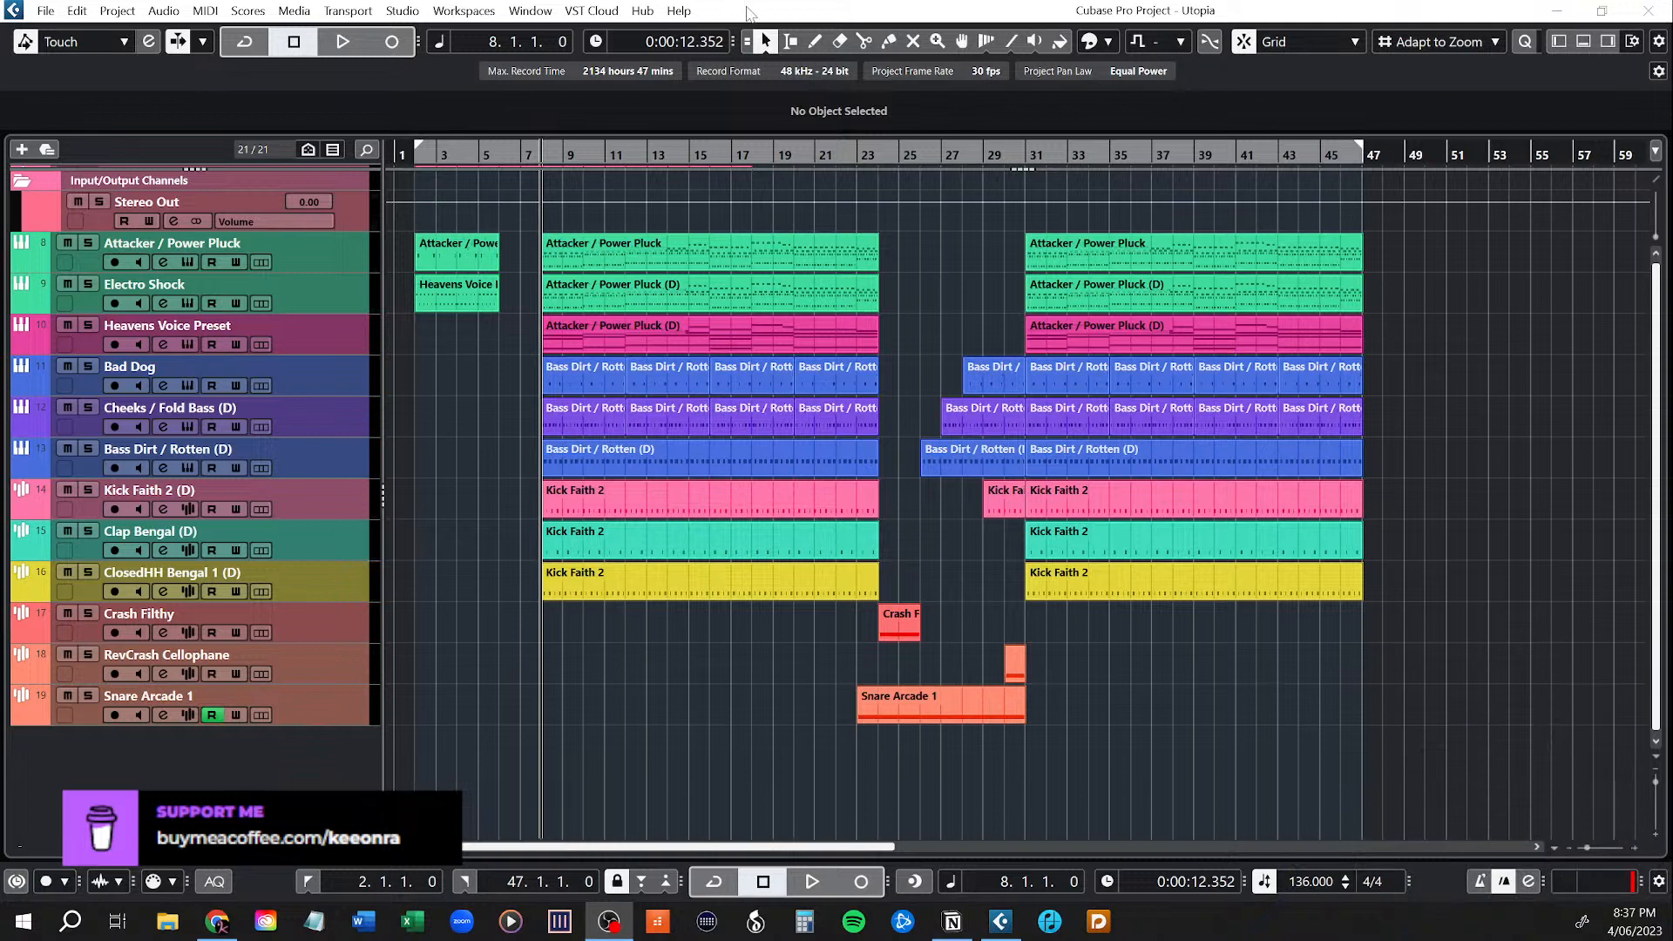
Zoom in on the timeline and play the arrangement from bar 8.
left_click(750, 12)
key("h")
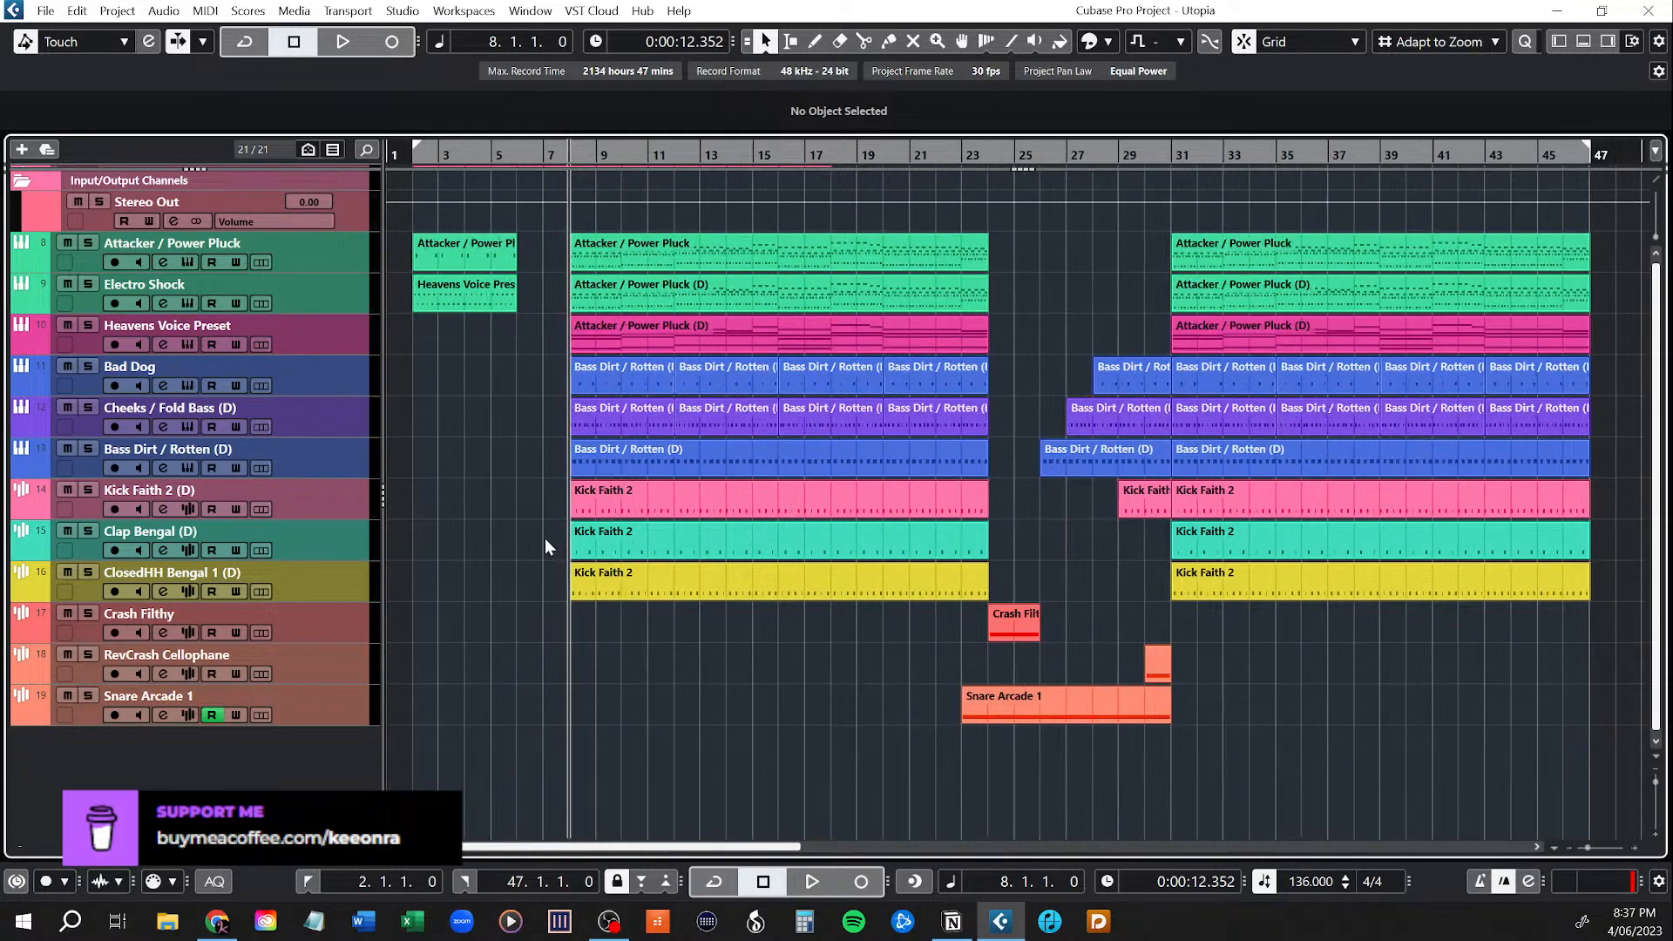
left_click(338, 38)
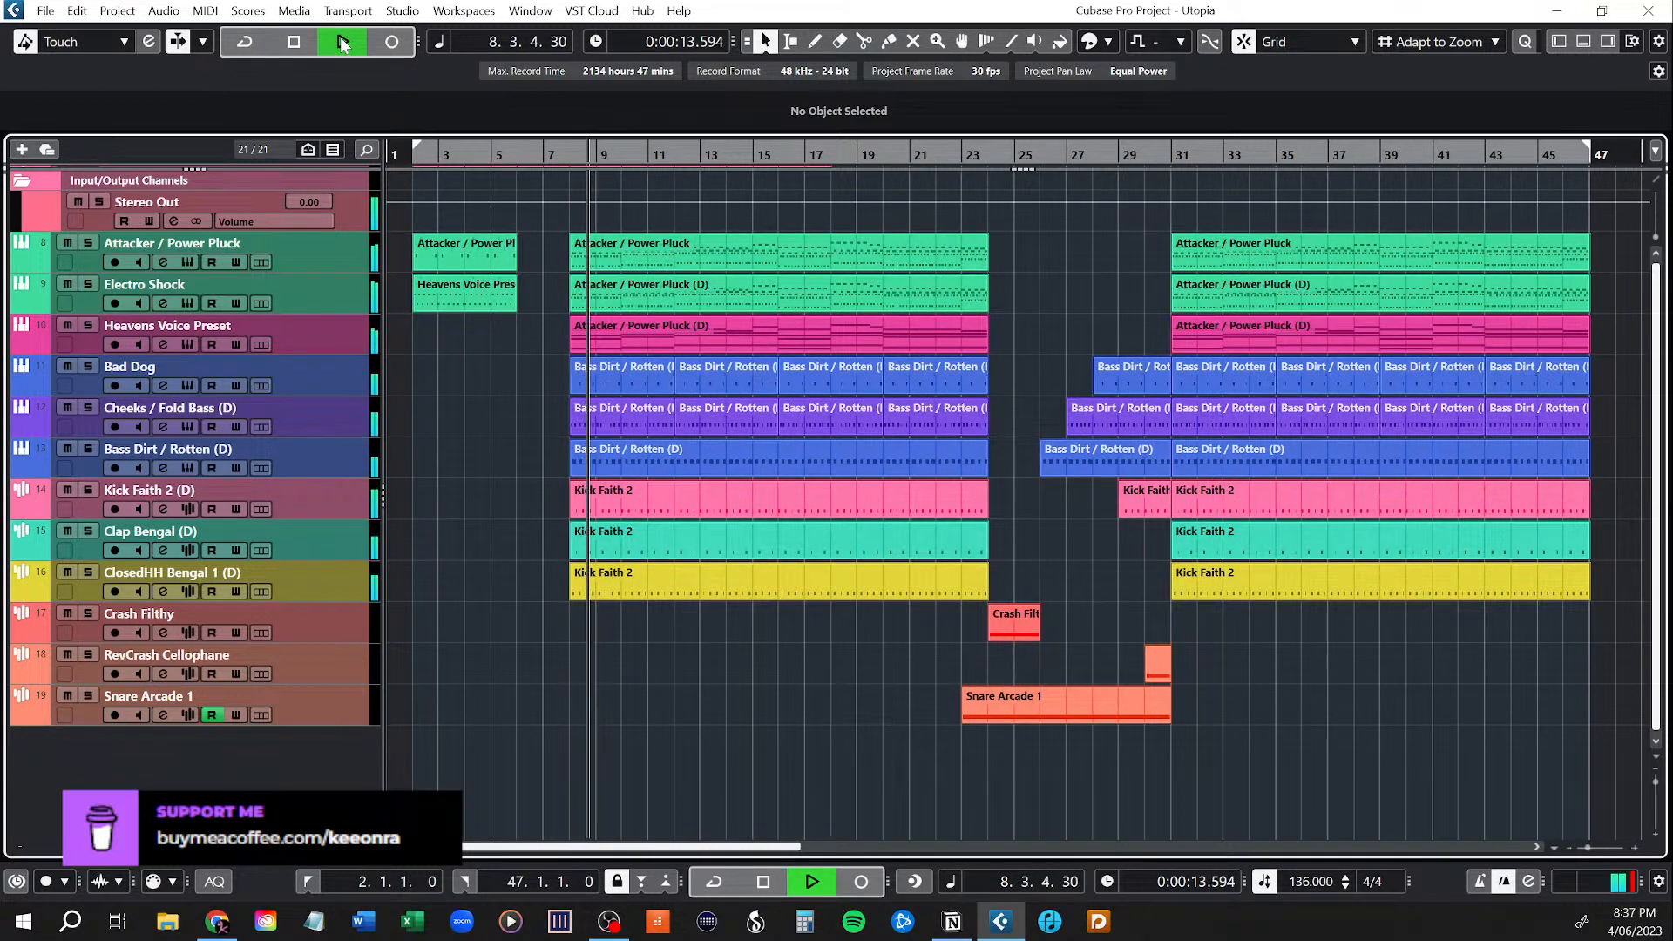